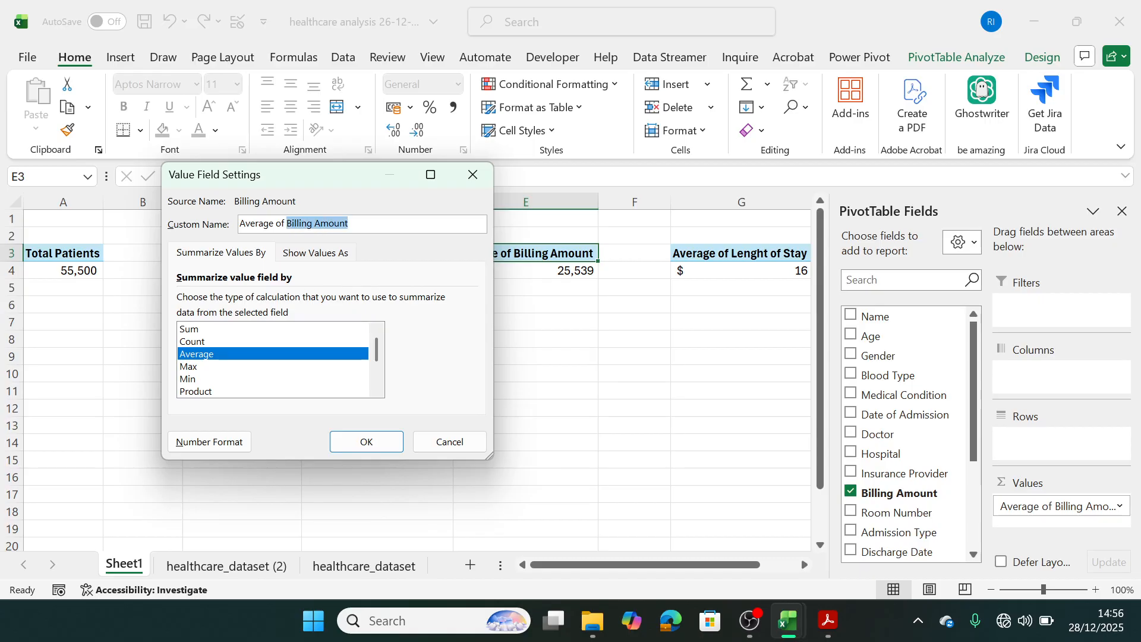
# Rename the average Billing Amount value field to "Average Treatment Cost".
pyautogui.press('BackSpace')
pyautogui.press('BackSpace')
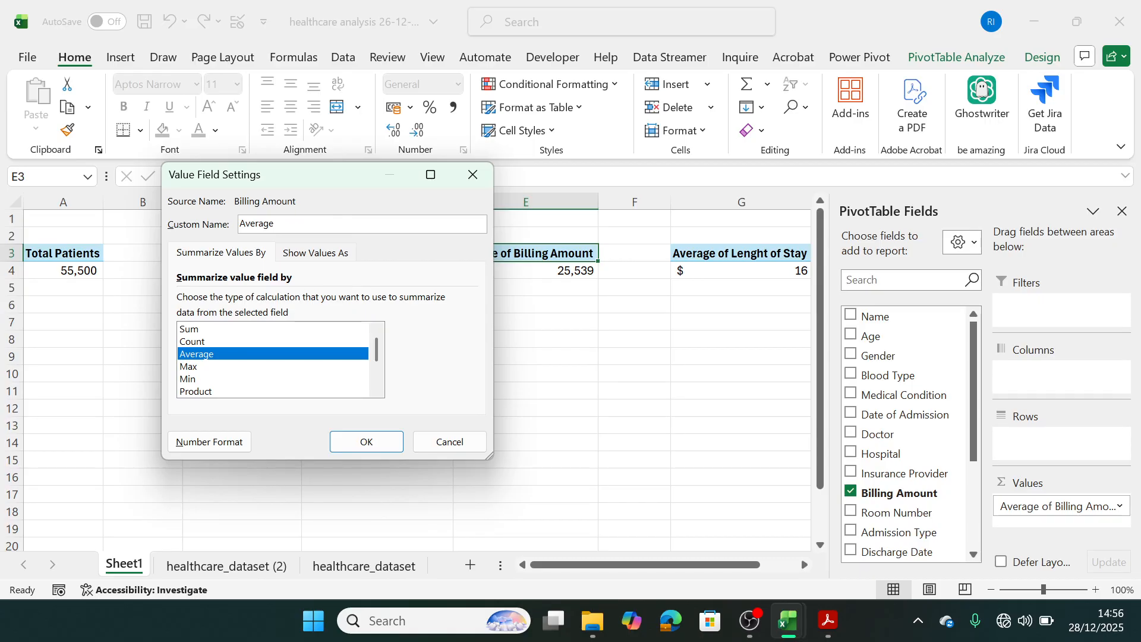
pyautogui.write('Treatment Cost')
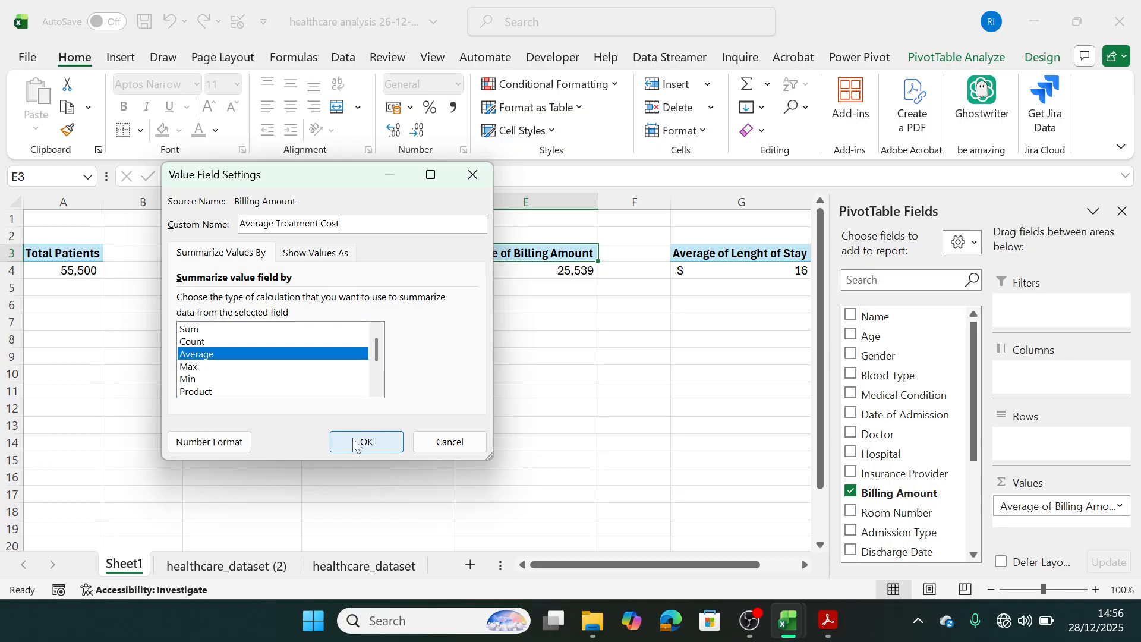
pyautogui.click(354, 444)
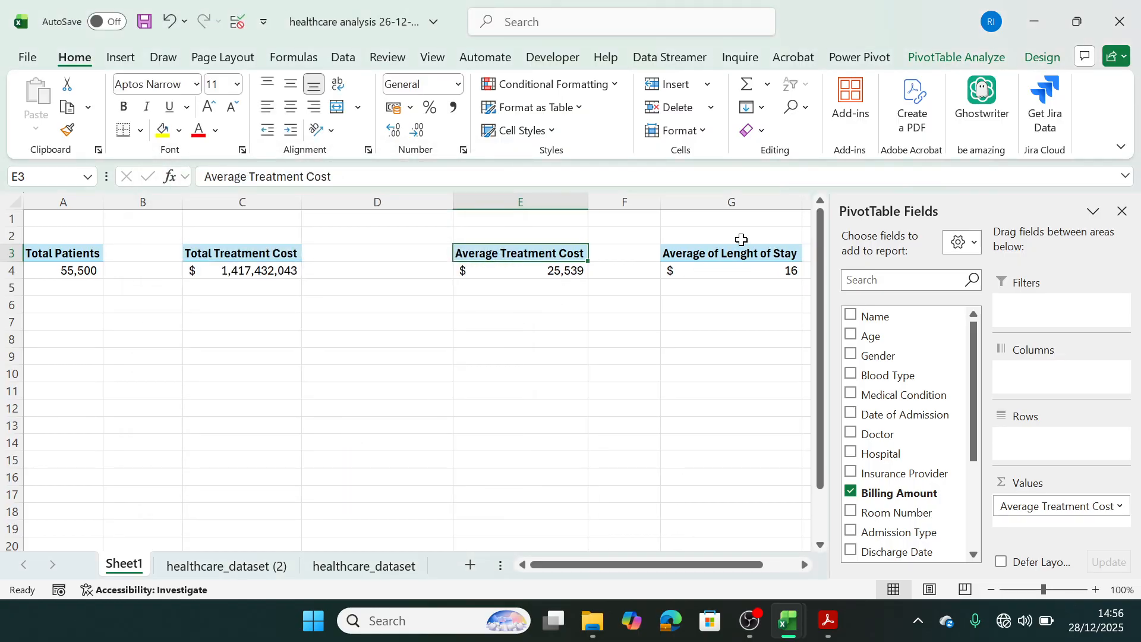
# Rename the length-of-stay value field in G3 to "Average Lenght of Stay".
pyautogui.doubleClick(742, 253)
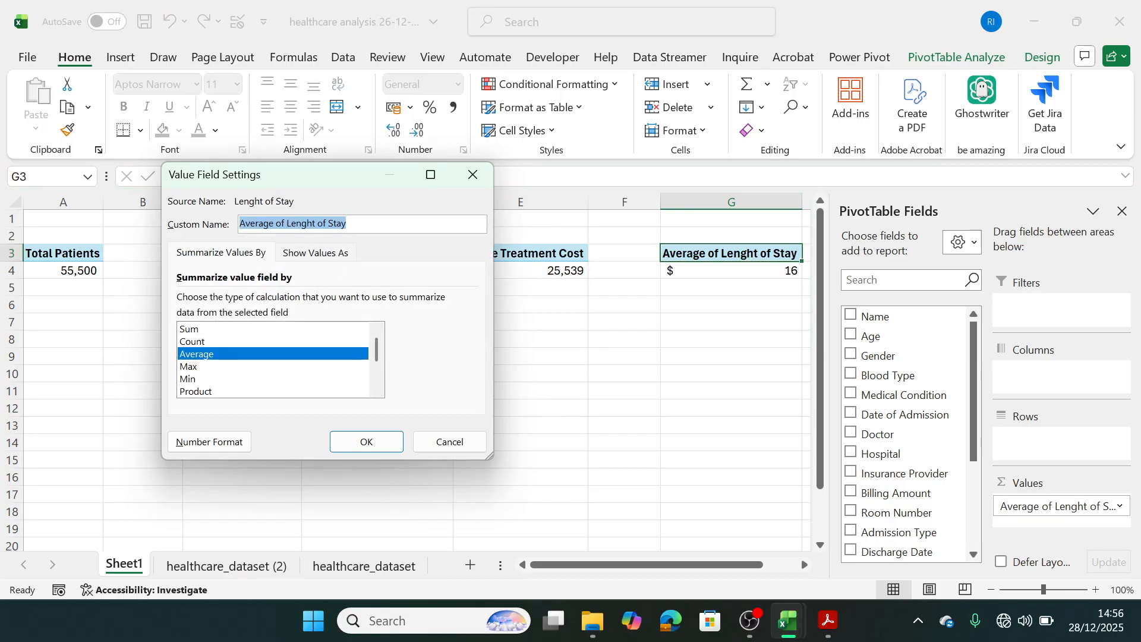
pyautogui.click(285, 224)
pyautogui.press('BackSpace')
pyautogui.press('BackSpace')
pyautogui.press('BackSpace')
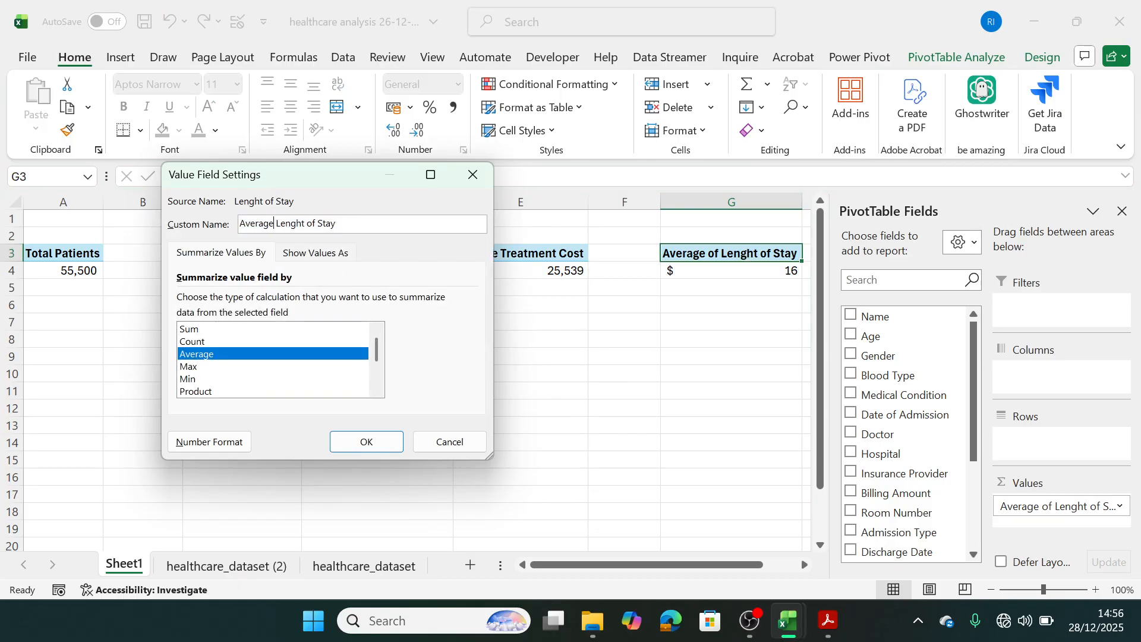
pyautogui.click(365, 441)
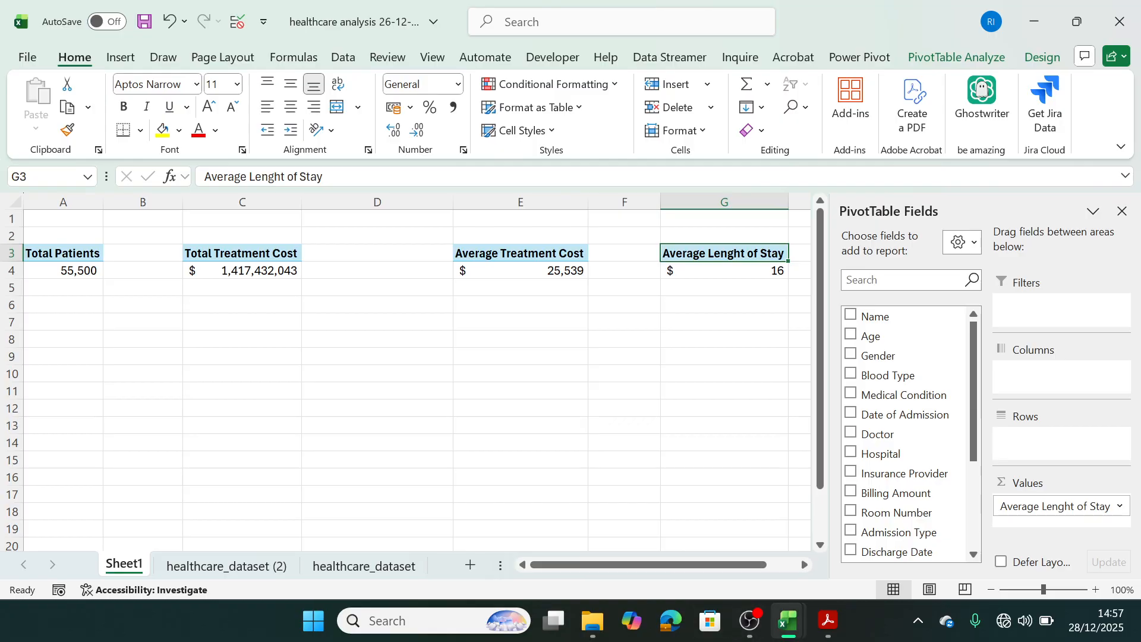
# Switch to Adobe Acrobat to read the healthcare business problem's executive questions, and return to the Excel workbook.
pyautogui.click(830, 622)
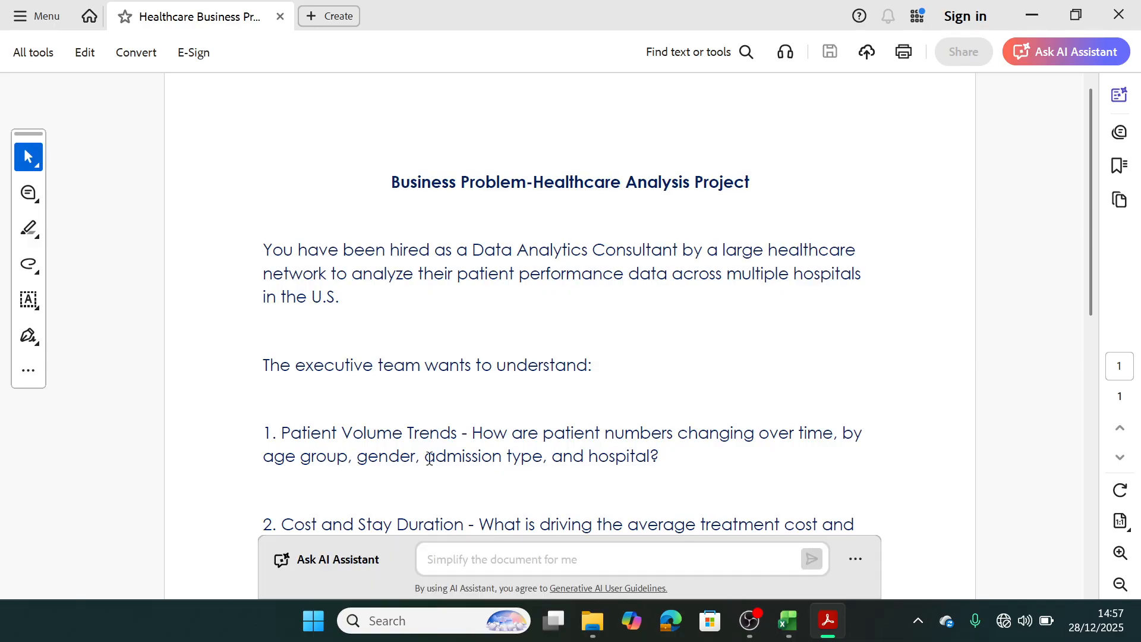
pyautogui.click(1031, 15)
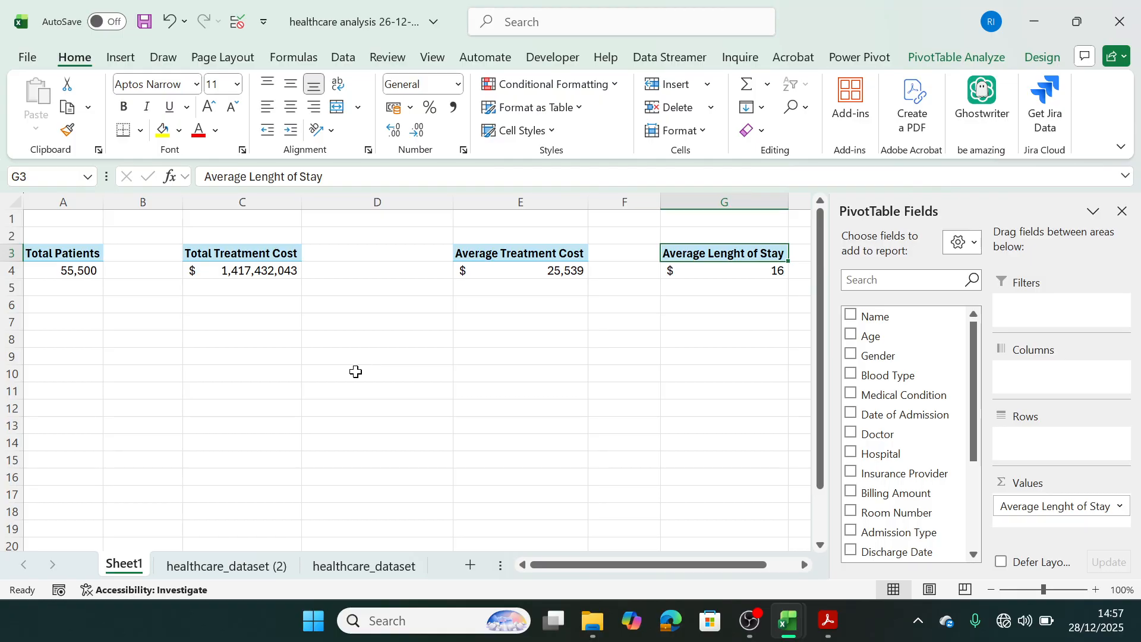
pyautogui.moveTo(782, 600)
pyautogui.moveTo(822, 621)
pyautogui.click(810, 529)
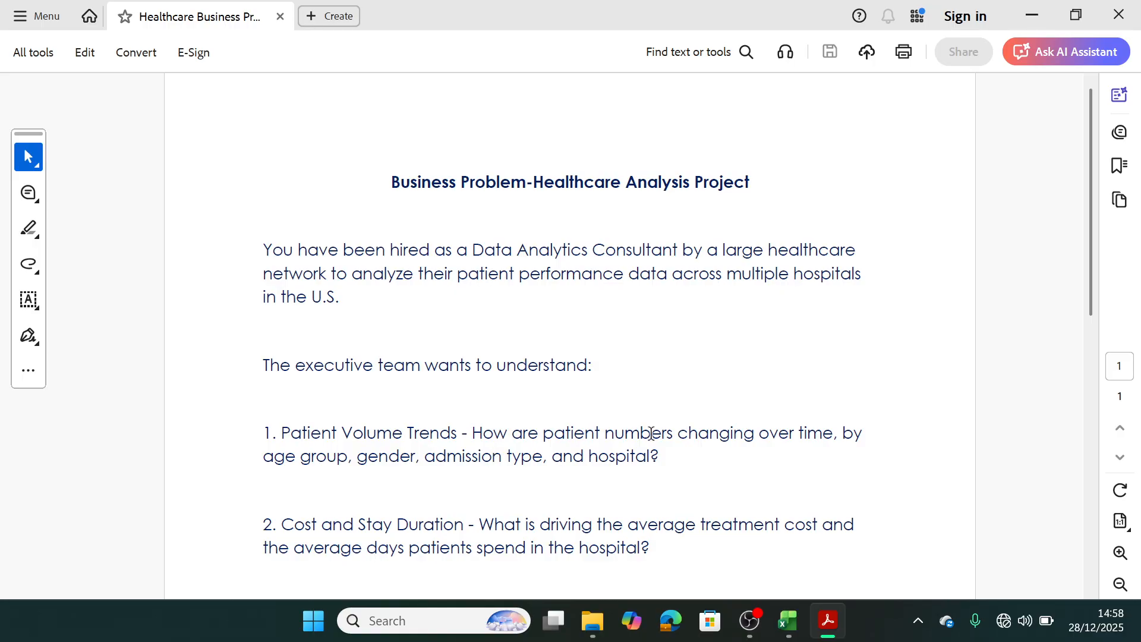
pyautogui.click(1034, 8)
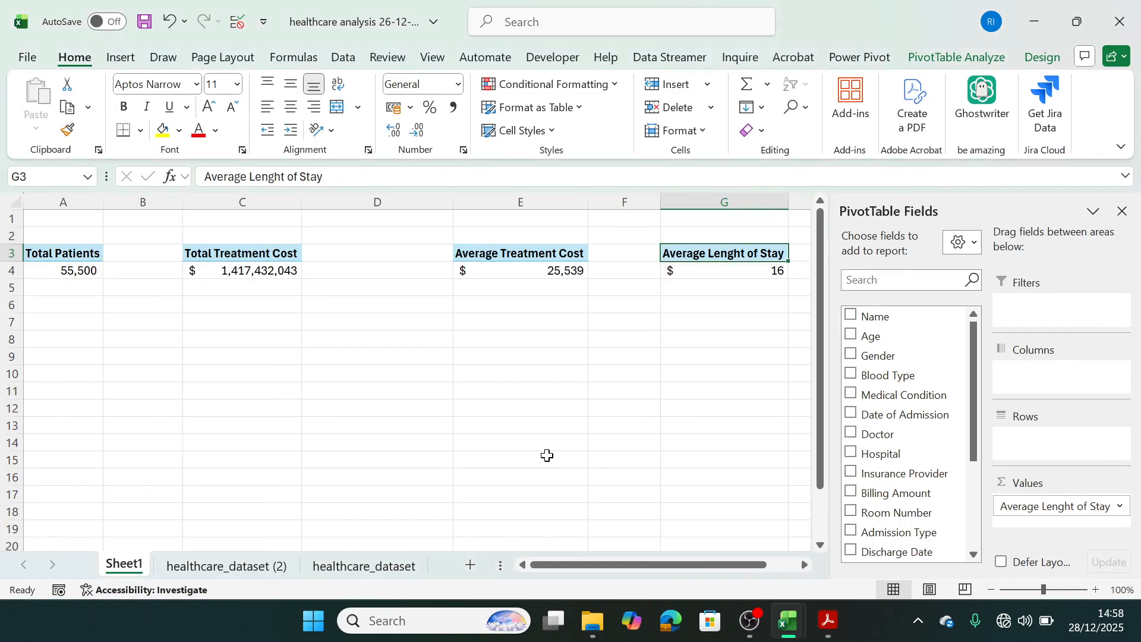
# Copy the Total Patients pivot table in A3:A4 and paste it at A8.
pyautogui.click(64, 262)
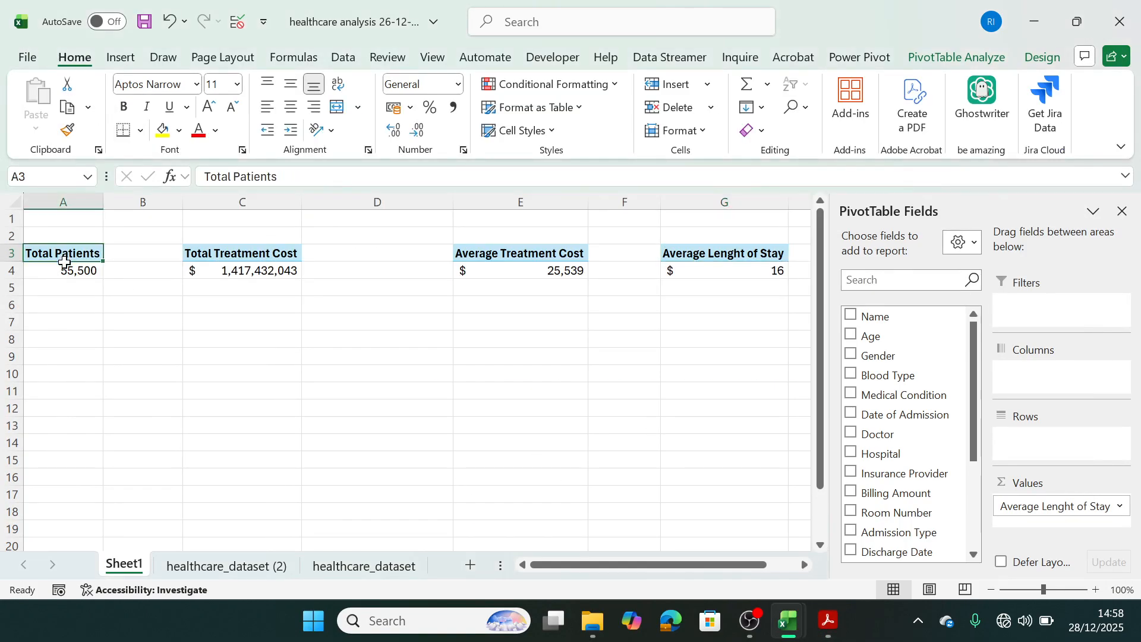
pyautogui.moveTo(64, 262); pyautogui.dragTo(64, 264)
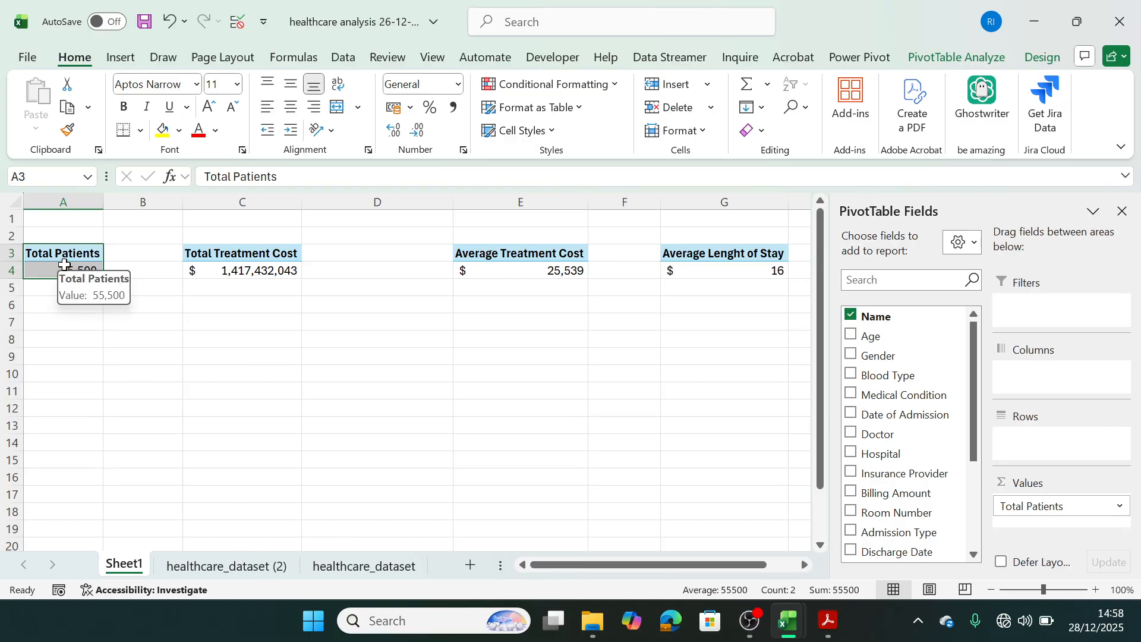
pyautogui.hotkey('ctrl', 'c')
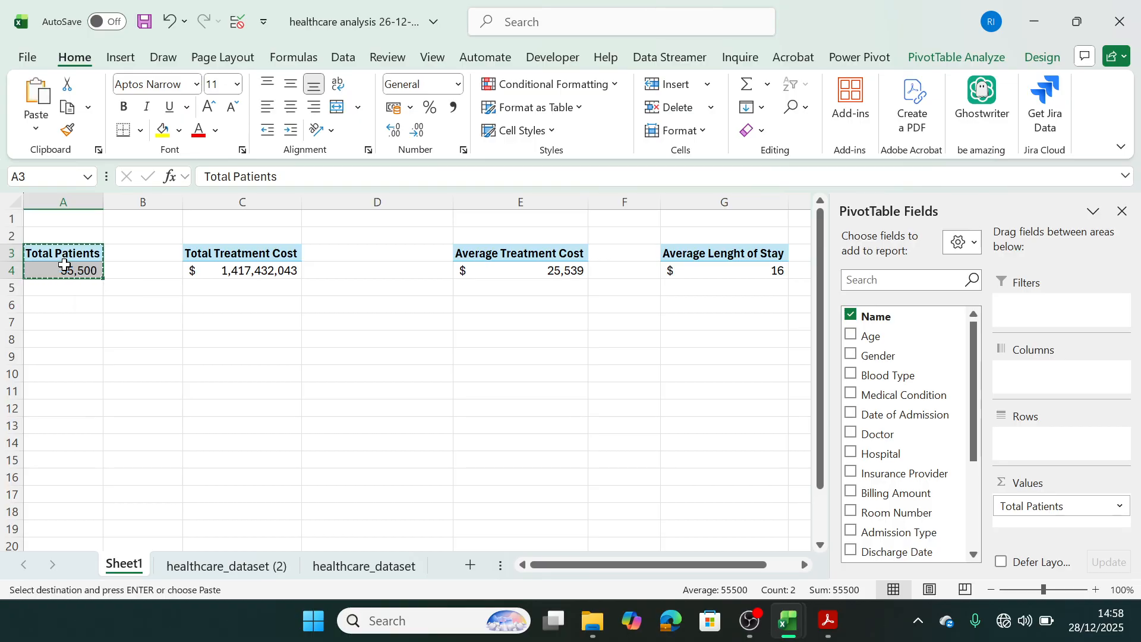
pyautogui.click(47, 338)
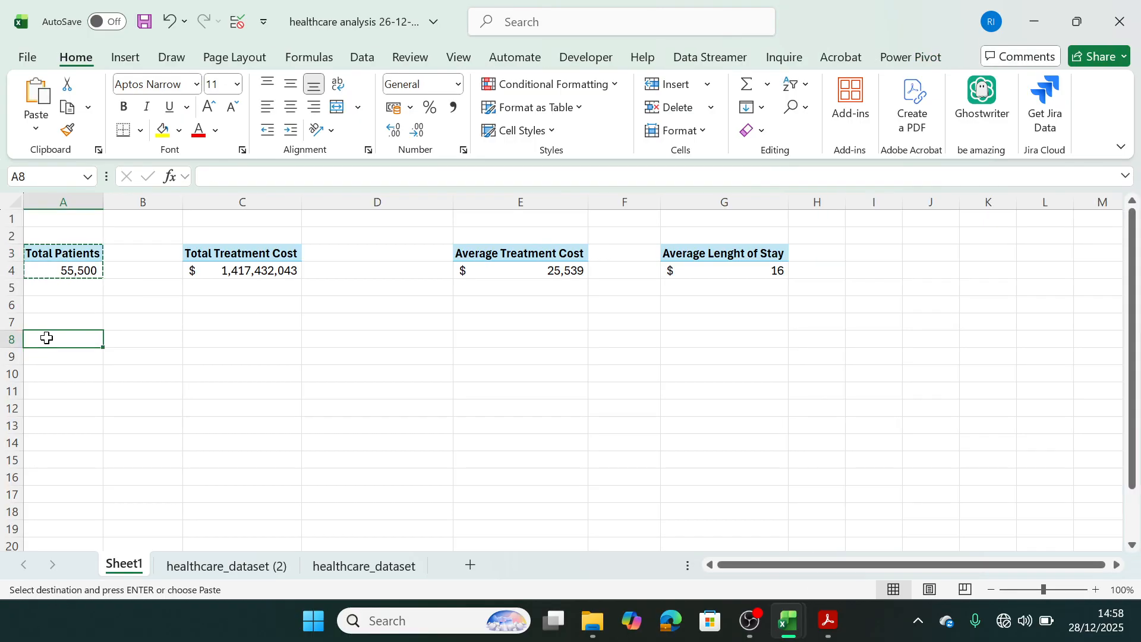
pyautogui.hotkey('ctrl', 'v')
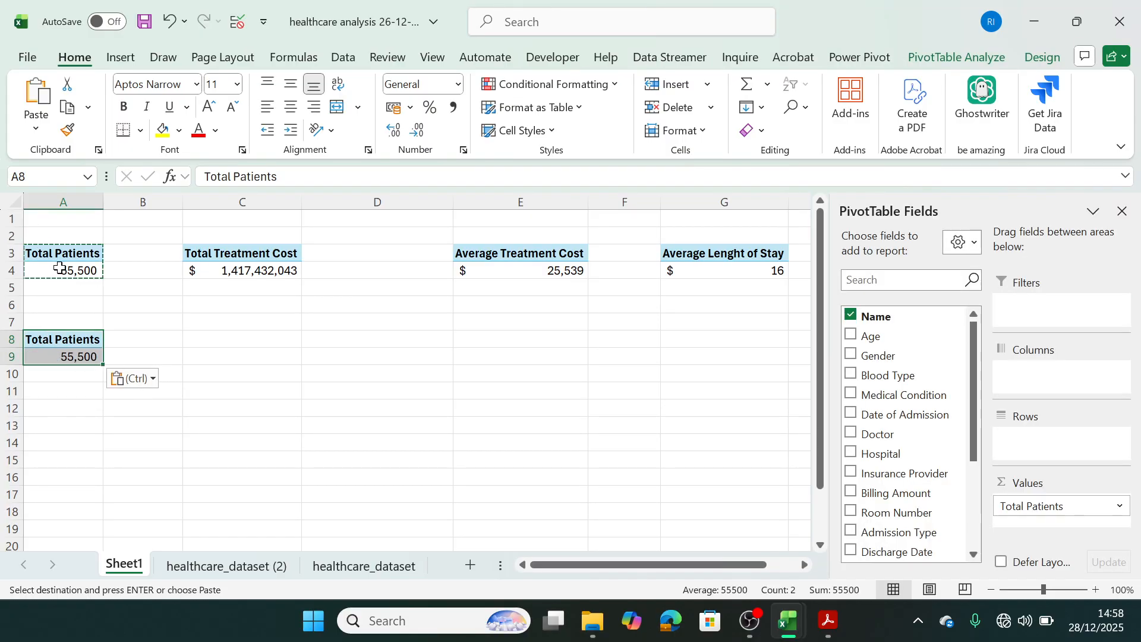
pyautogui.press('Escape')
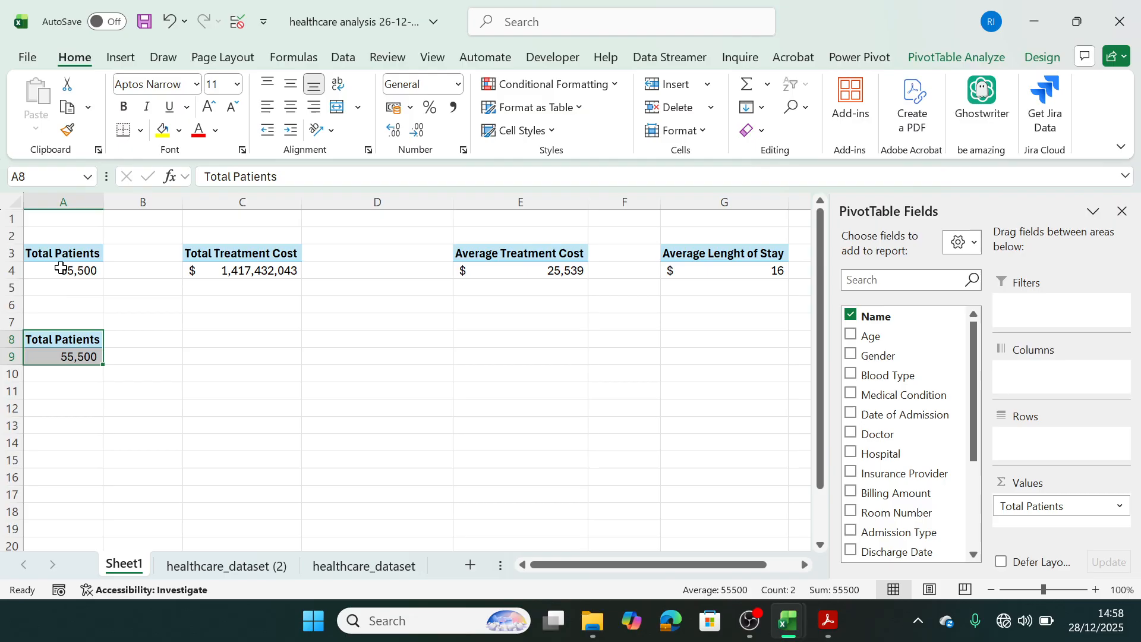
# Add Date of Admission to the rows of the Total Patients pivot table at A8.
pyautogui.click(67, 355)
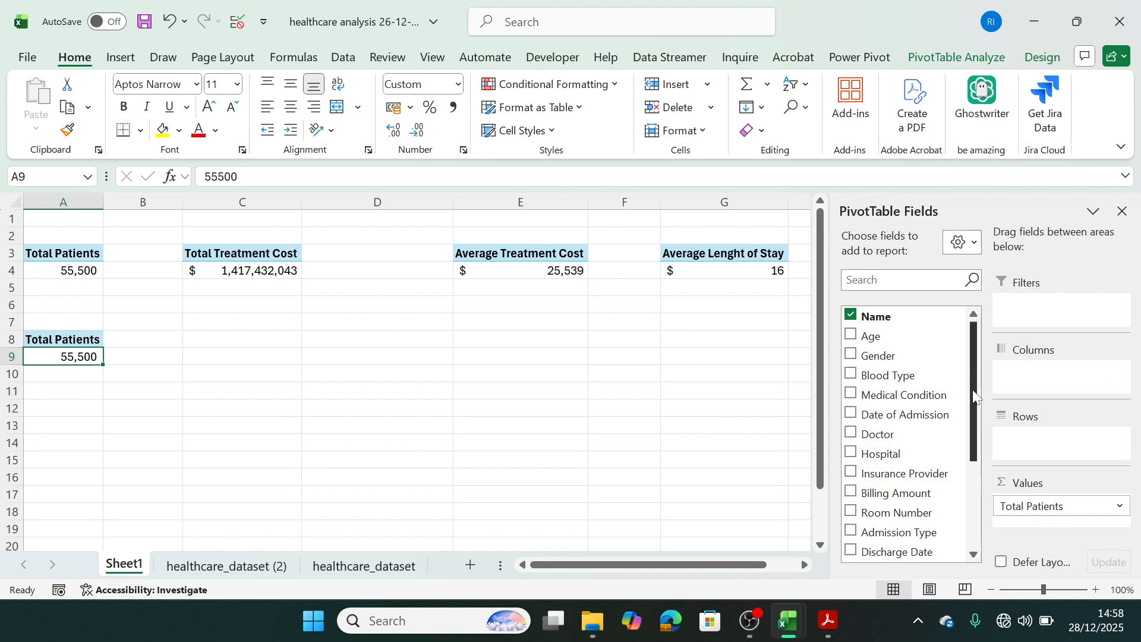
pyautogui.moveTo(973, 402); pyautogui.dragTo(972, 318)
pyautogui.moveTo(873, 414); pyautogui.dragTo(1063, 452)
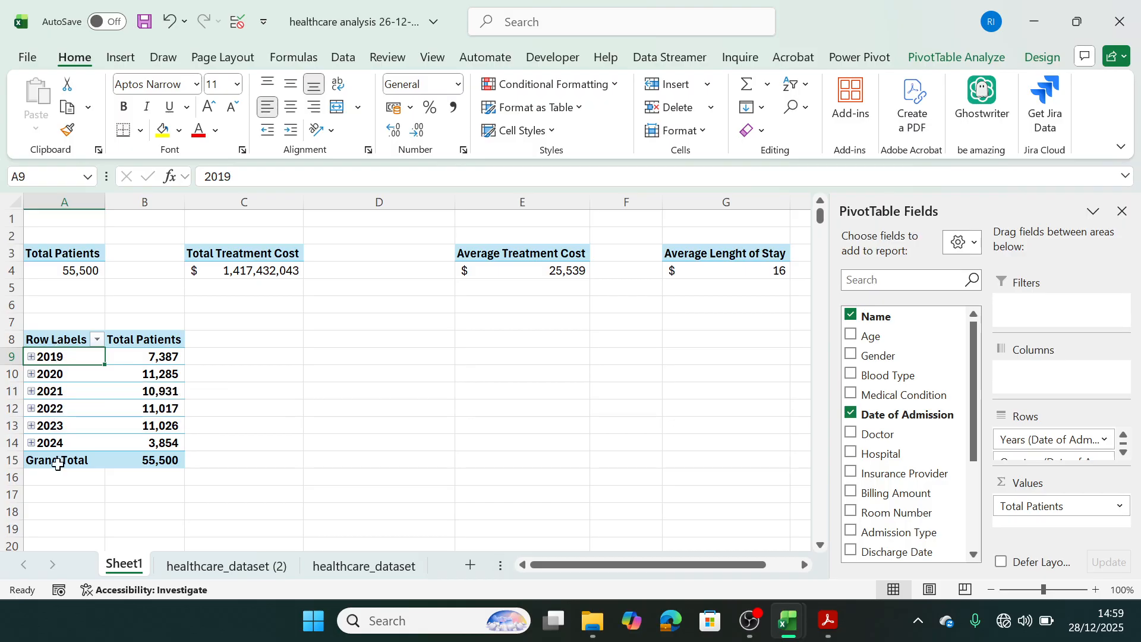
# Expand 2019 down to the daily rows for May in Qtr2 to inspect the date grouping, and collapse it back to years.
pyautogui.click(32, 357)
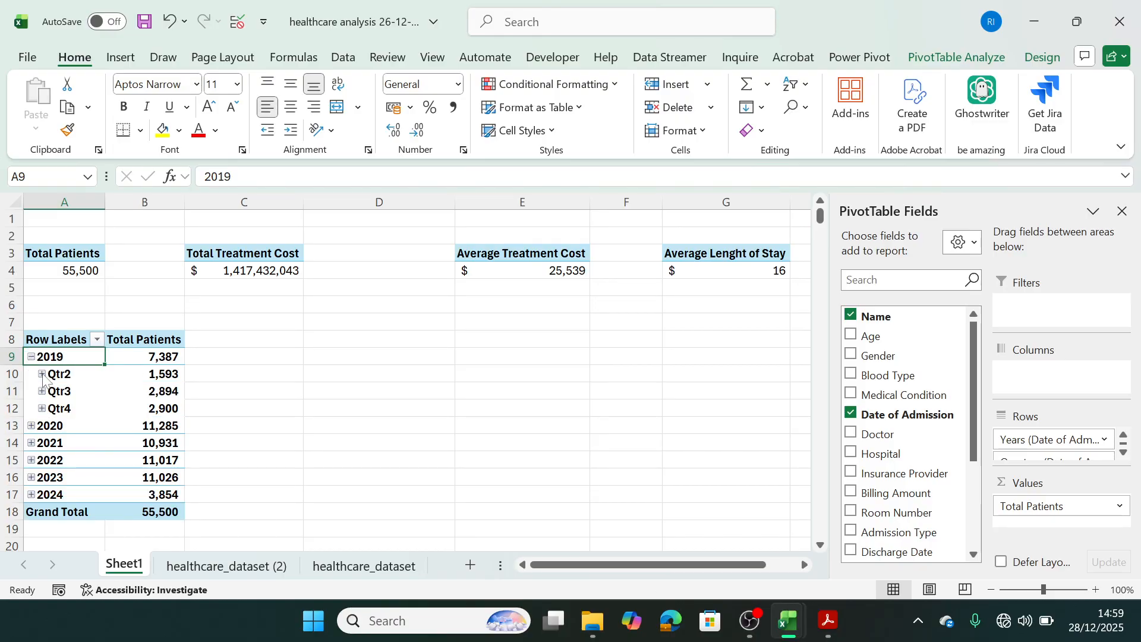
pyautogui.click(42, 374)
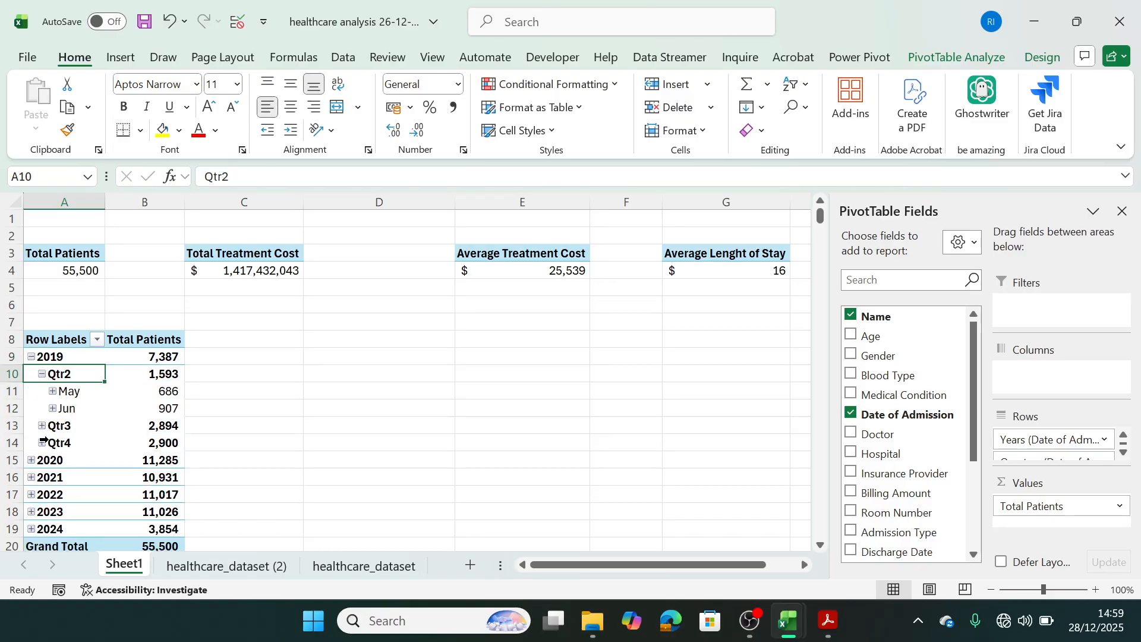
pyautogui.click(53, 390)
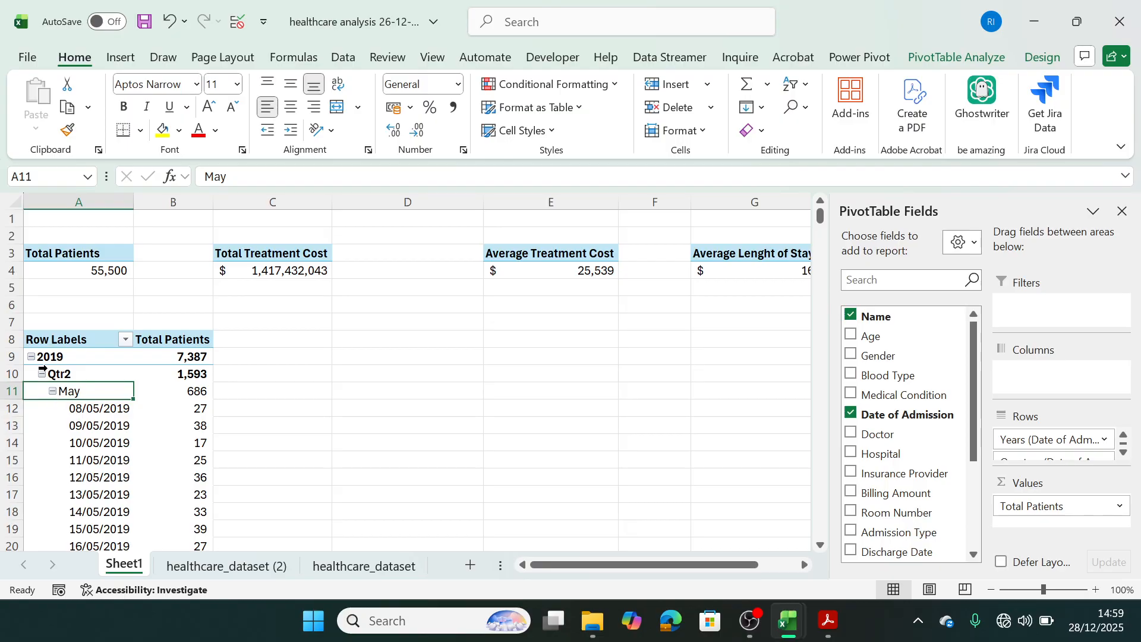
pyautogui.click(41, 373)
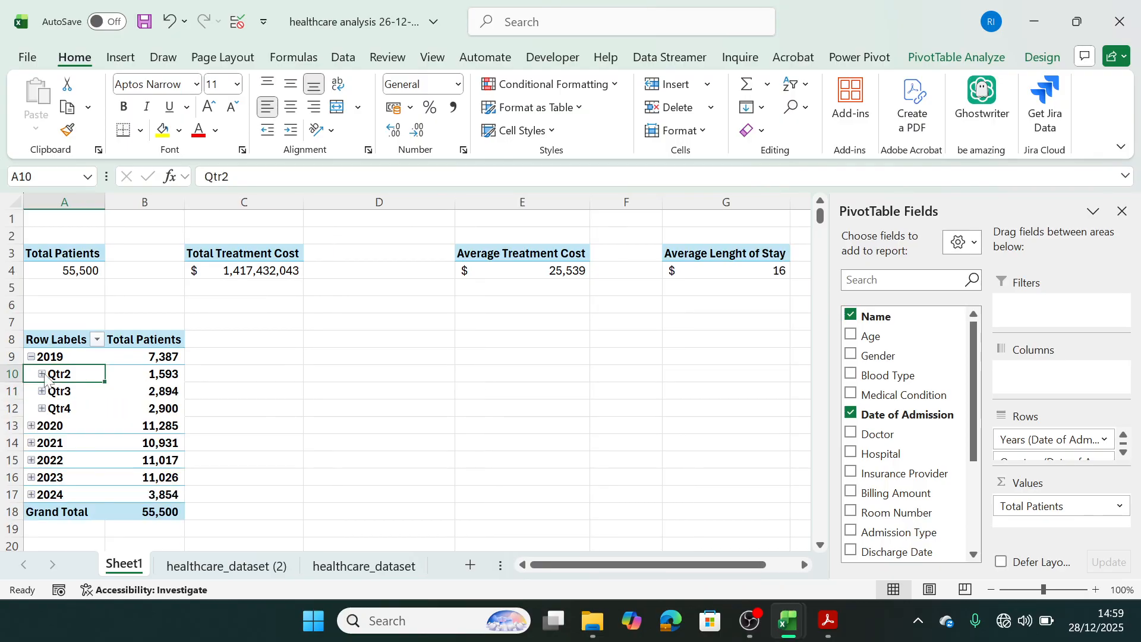
pyautogui.click(31, 356)
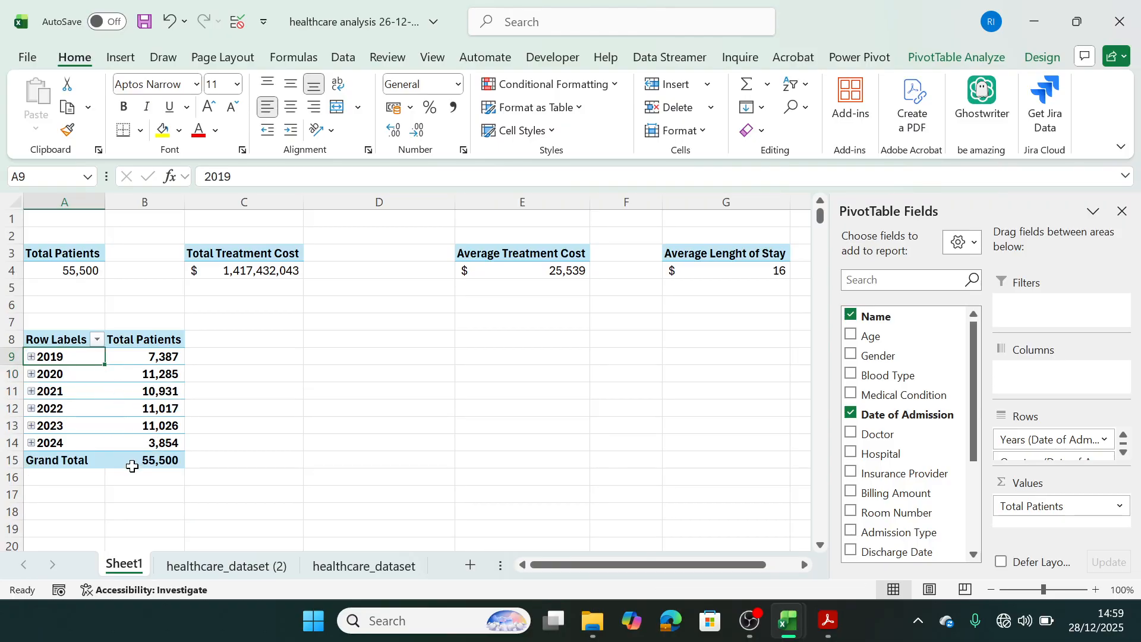
# Enter the title "Yearly Trend" in A7 above the yearly patient pivot table.
pyautogui.moveTo(132, 464)
pyautogui.click(72, 326)
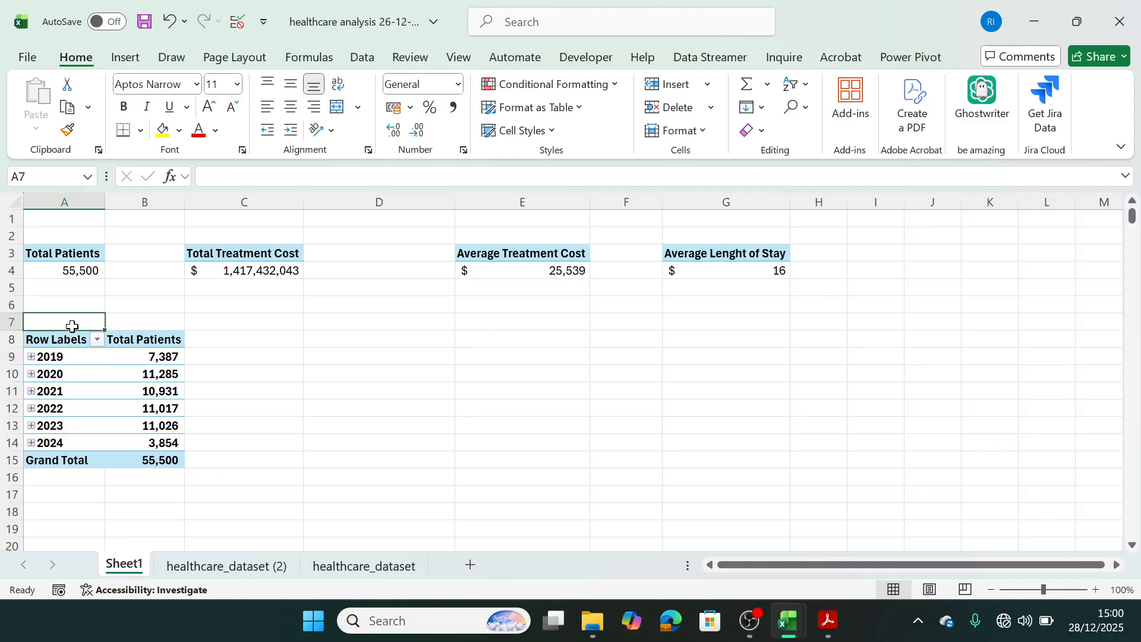
pyautogui.write('Yearly')
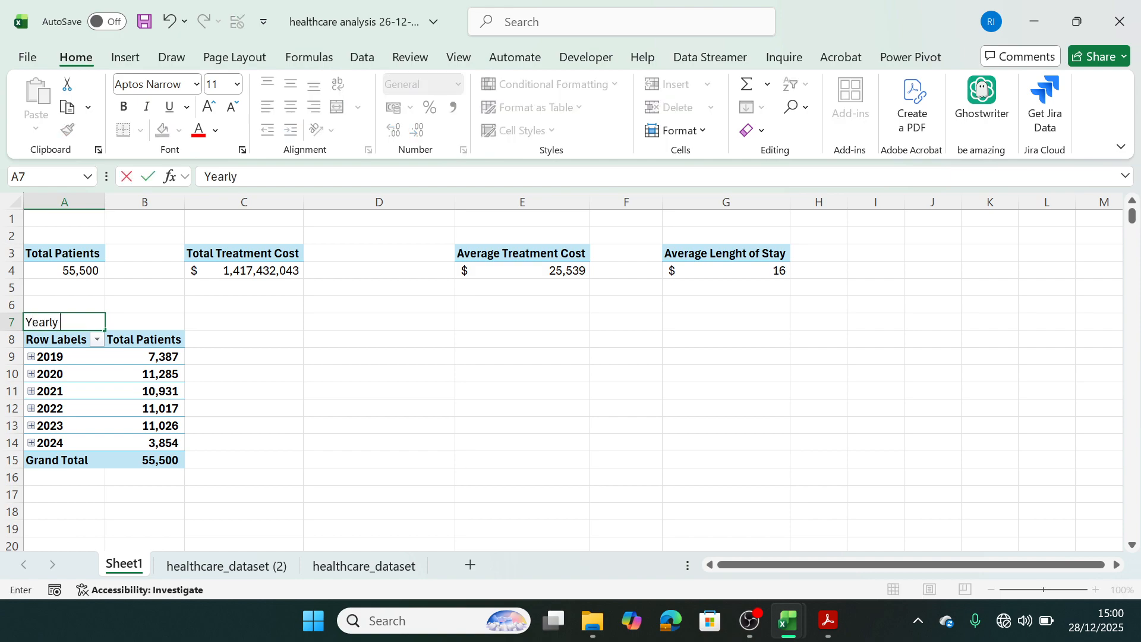
pyautogui.write(' Trend')
pyautogui.click(204, 340)
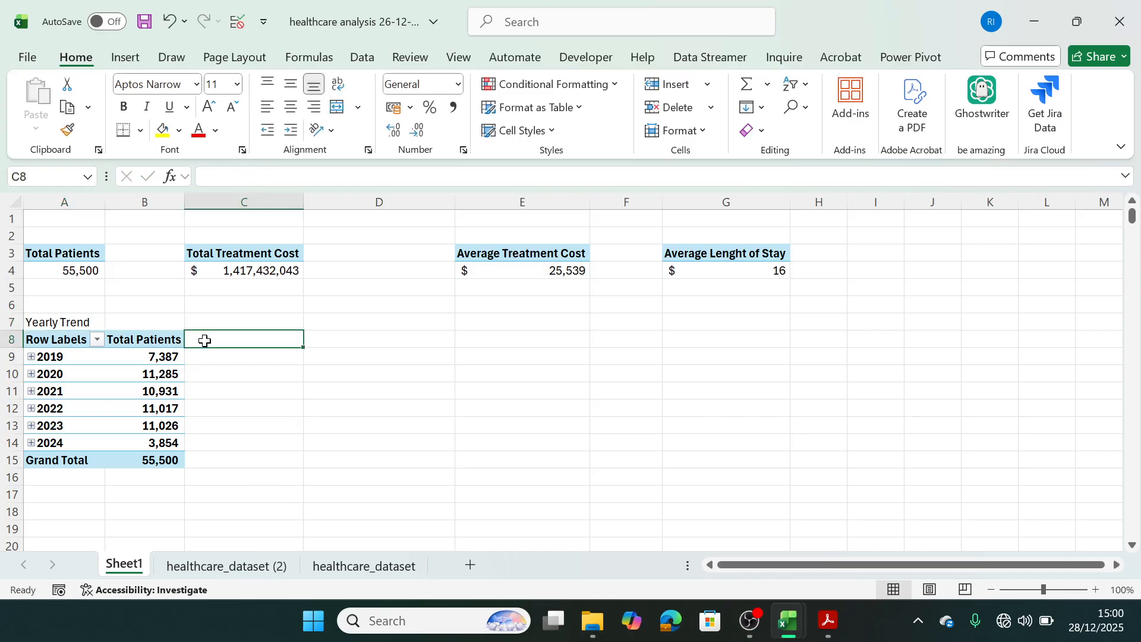
pyautogui.click(57, 318)
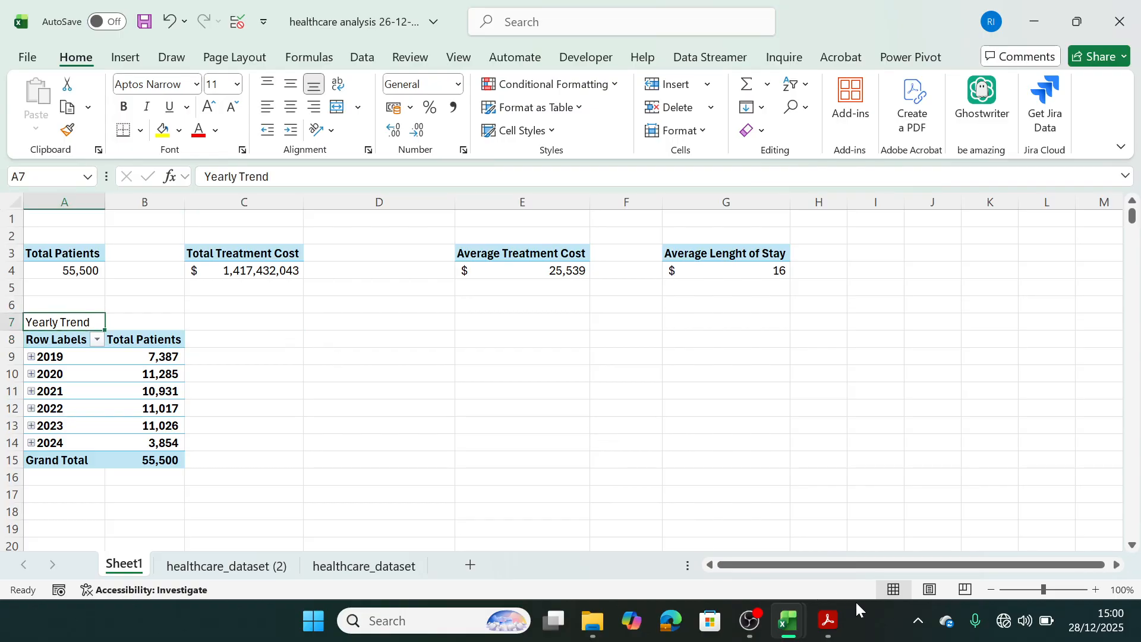
# Check the business problem document and paste a copy of the A3:A4 Total Patients pivot table at D8.
pyautogui.click(828, 555)
pyautogui.click(53, 247)
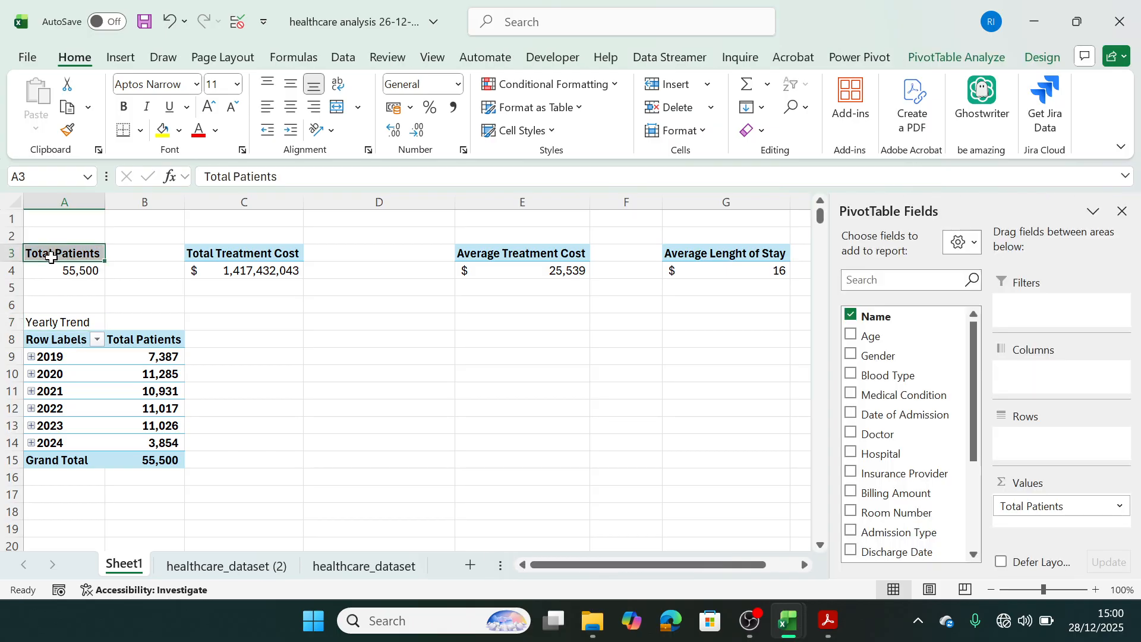
pyautogui.moveTo(53, 252); pyautogui.dragTo(54, 268)
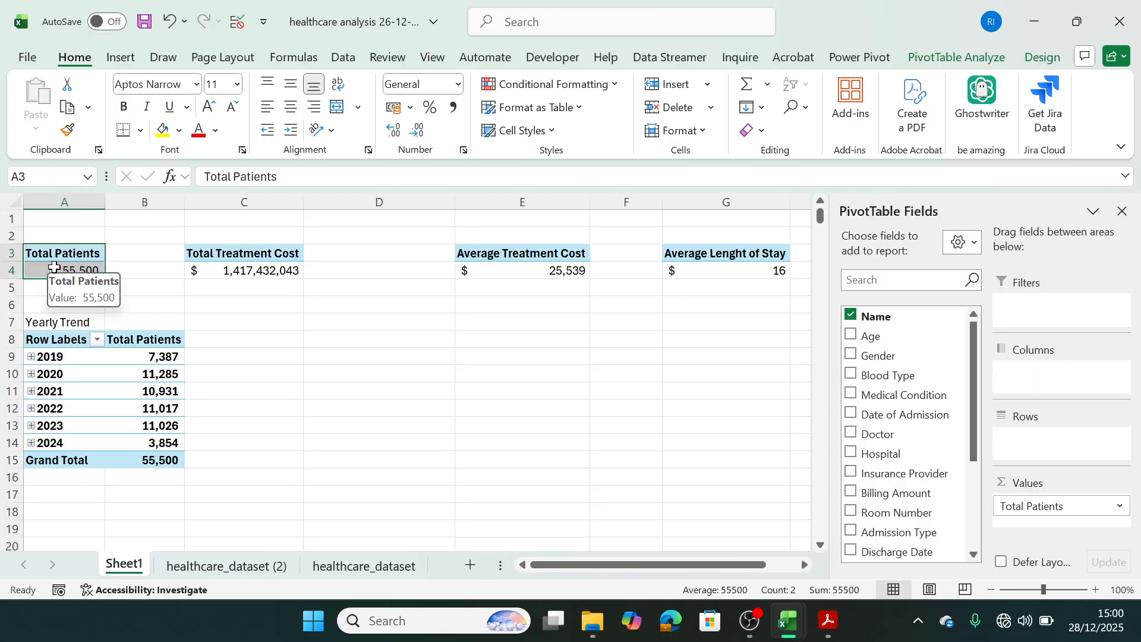
pyautogui.hotkey('ctrl', 'c')
pyautogui.click(316, 343)
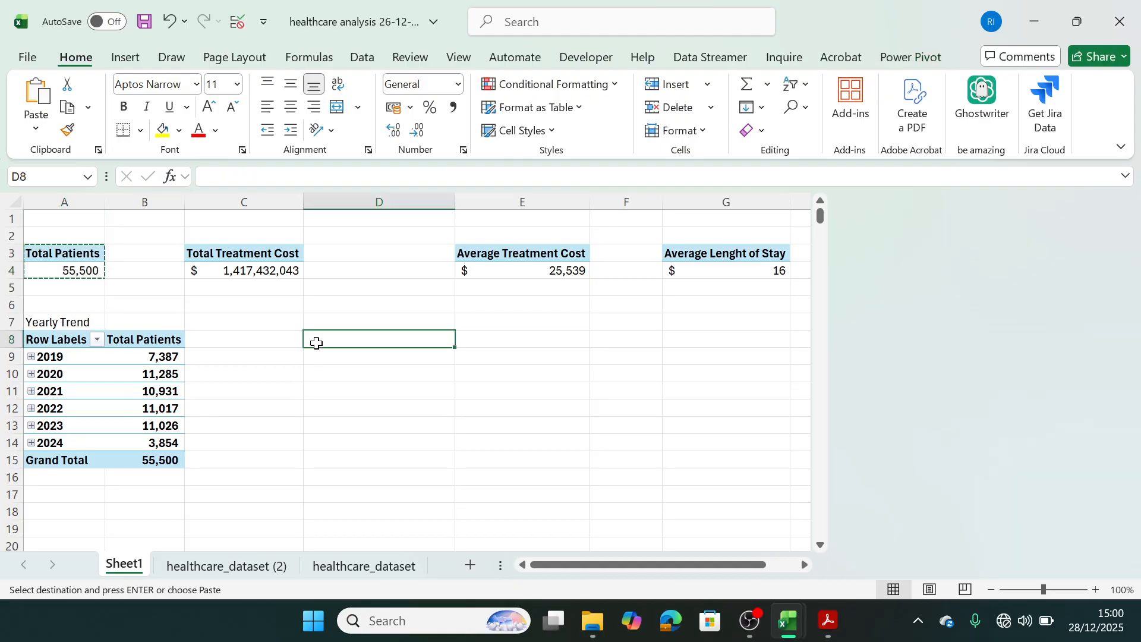
pyautogui.hotkey('ctrl', 'v')
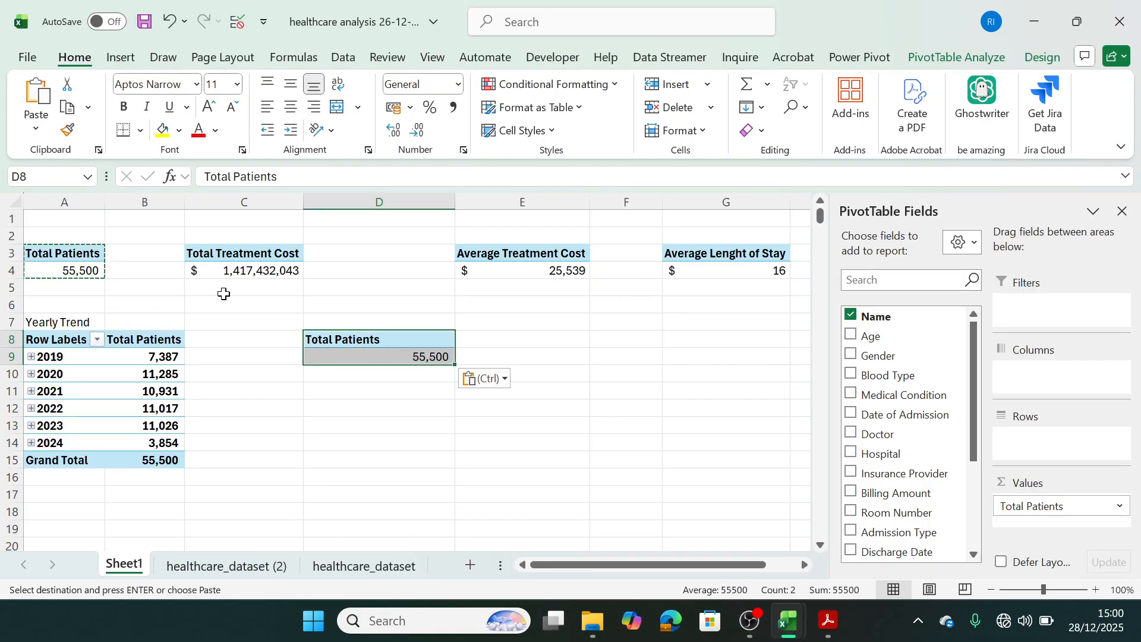
pyautogui.press('Escape')
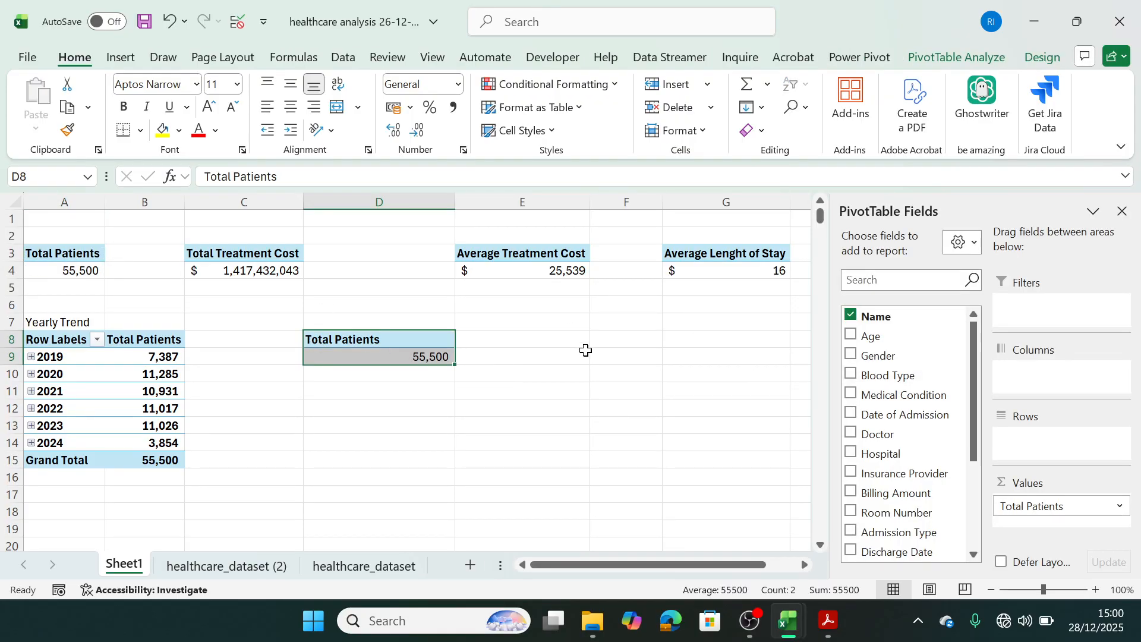
# Add Age Group to the rows of the Total Patients pivot table at D8.
pyautogui.moveTo(971, 434); pyautogui.dragTo(971, 447)
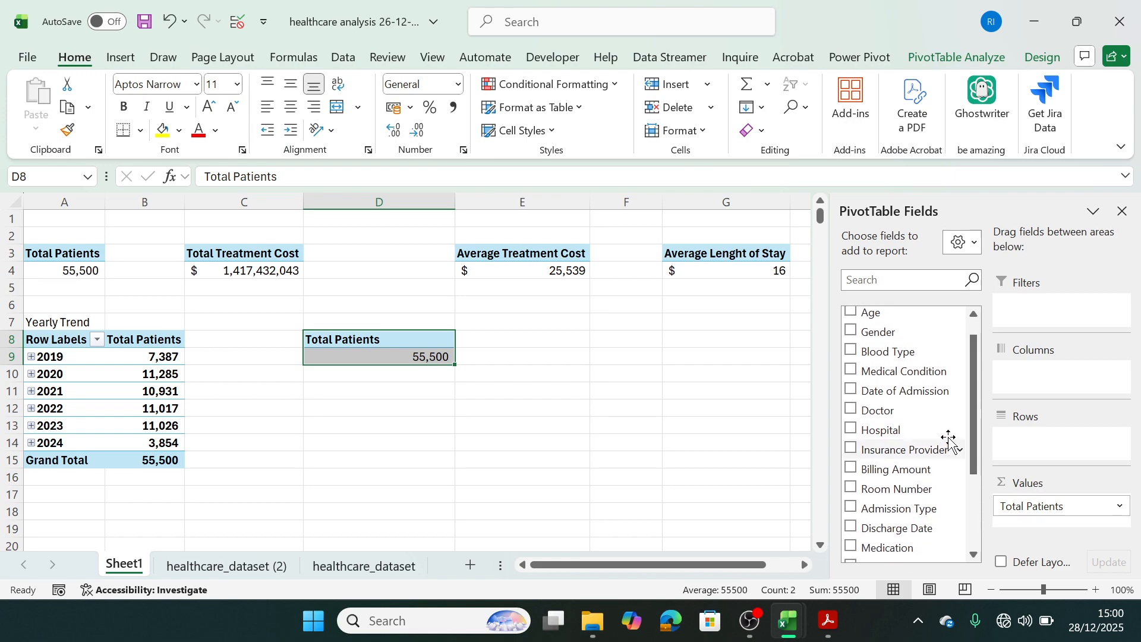
pyautogui.scroll(1, 971, 381)
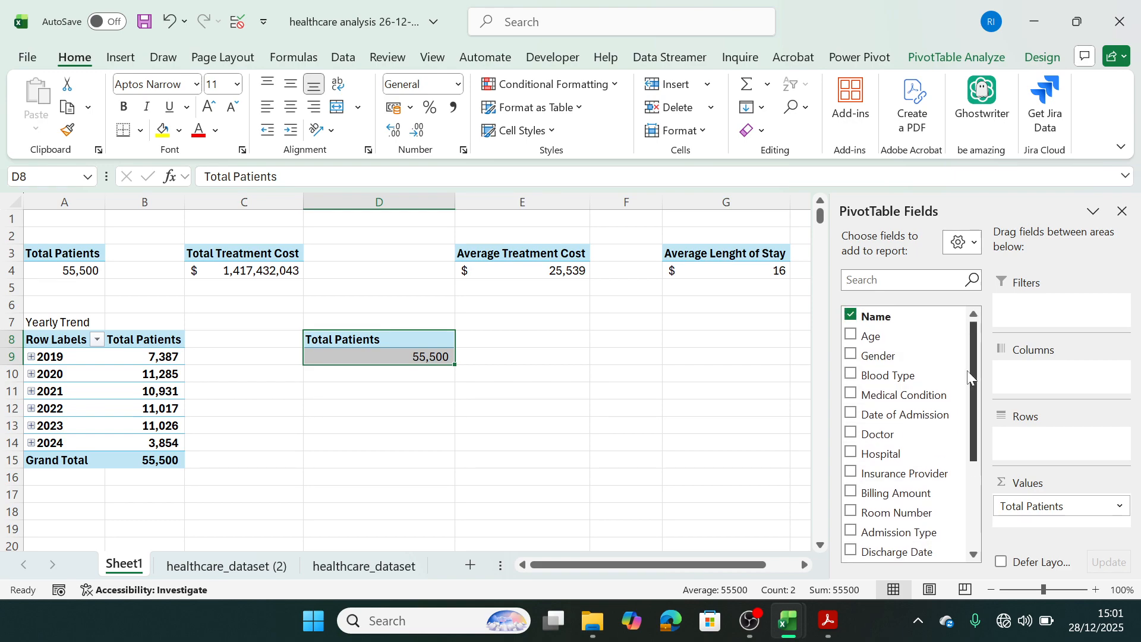
pyautogui.moveTo(974, 380); pyautogui.dragTo(974, 400)
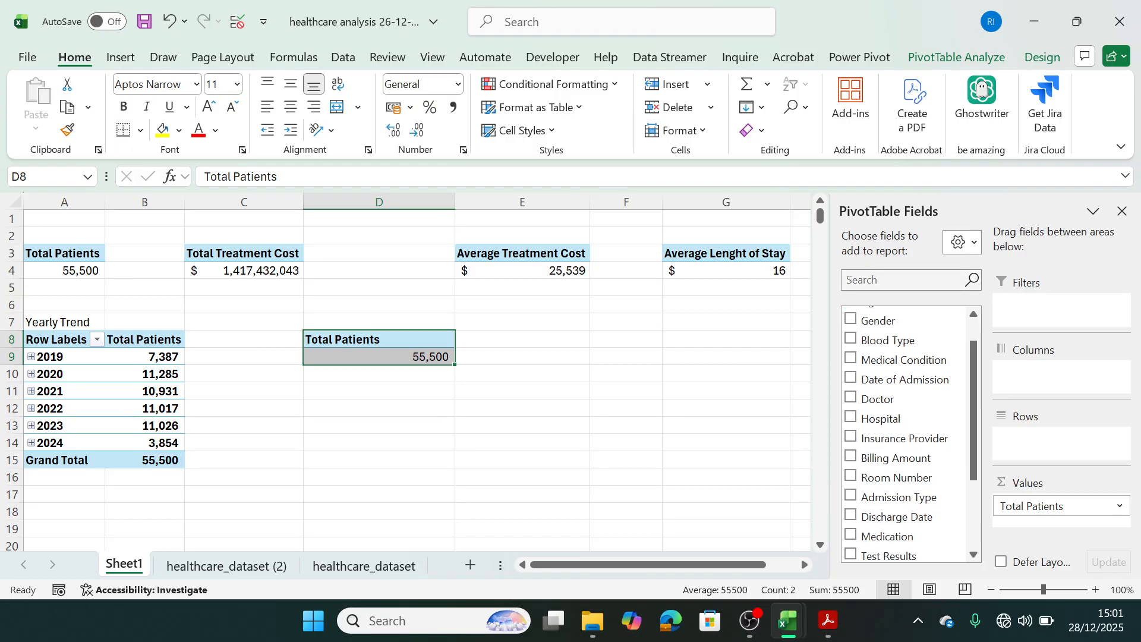
pyautogui.scroll(-5, 884, 463)
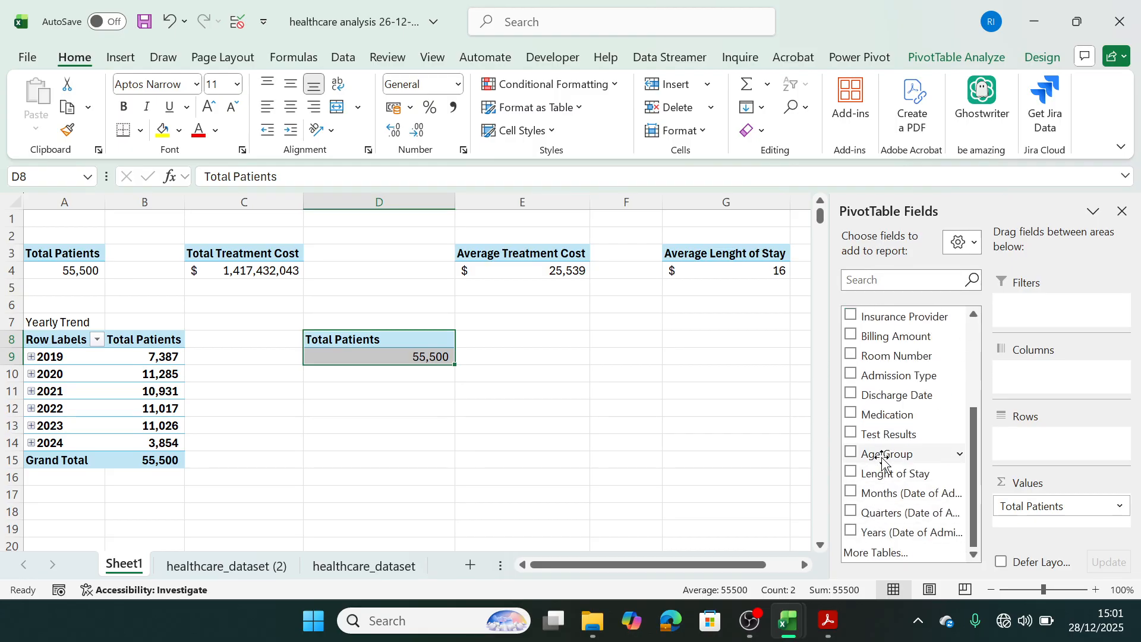
pyautogui.moveTo(884, 462); pyautogui.dragTo(1041, 450)
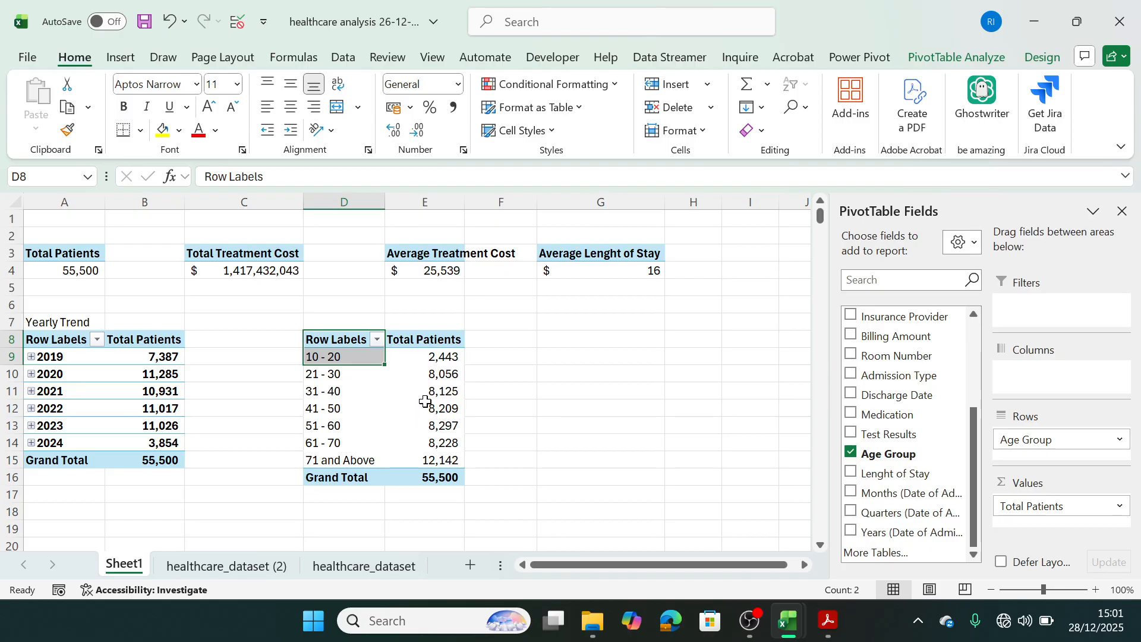
pyautogui.moveTo(424, 397)
pyautogui.moveTo(448, 361)
pyautogui.moveTo(459, 445)
# Enter the title "Patients by Age Group" in D7 above the age group pivot table.
pyautogui.click(315, 320)
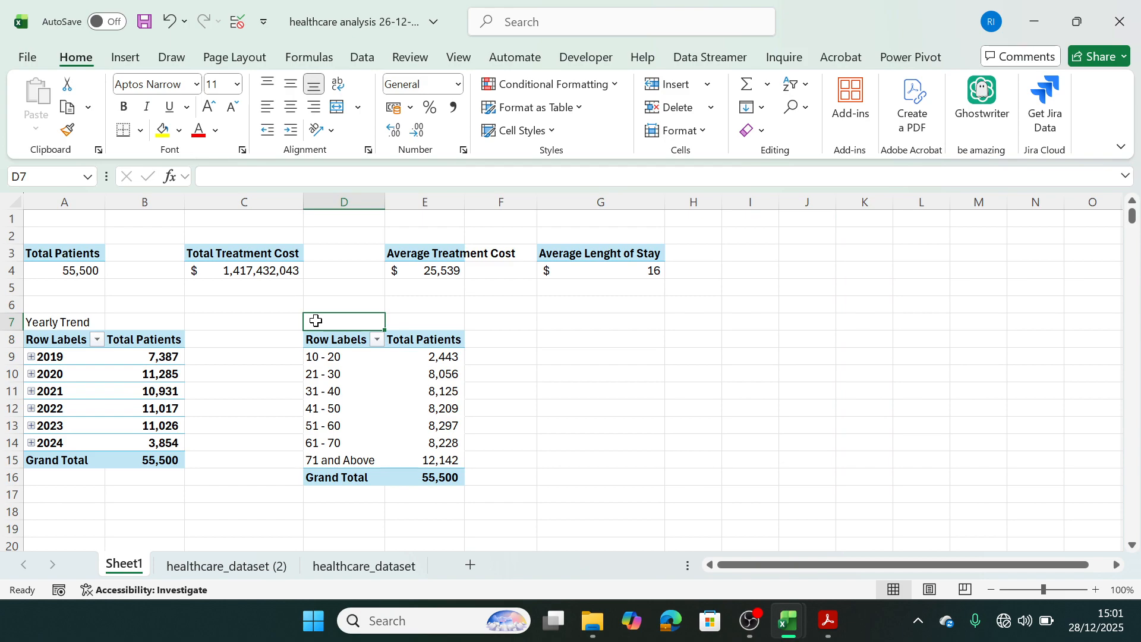
pyautogui.write('Pati')
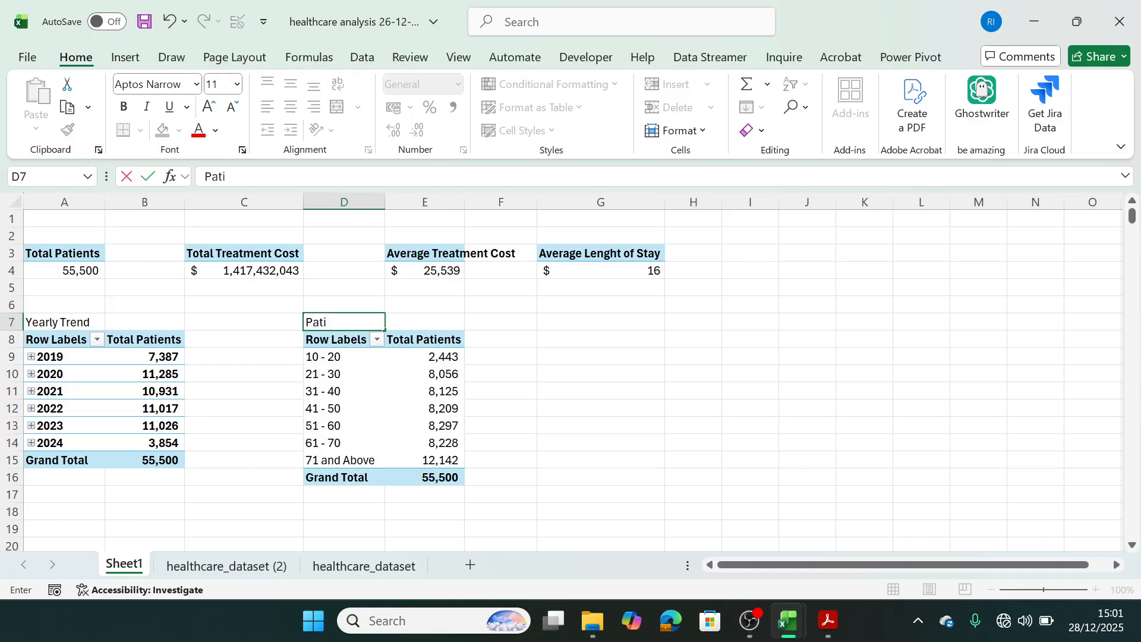
pyautogui.write('ents by Age G')
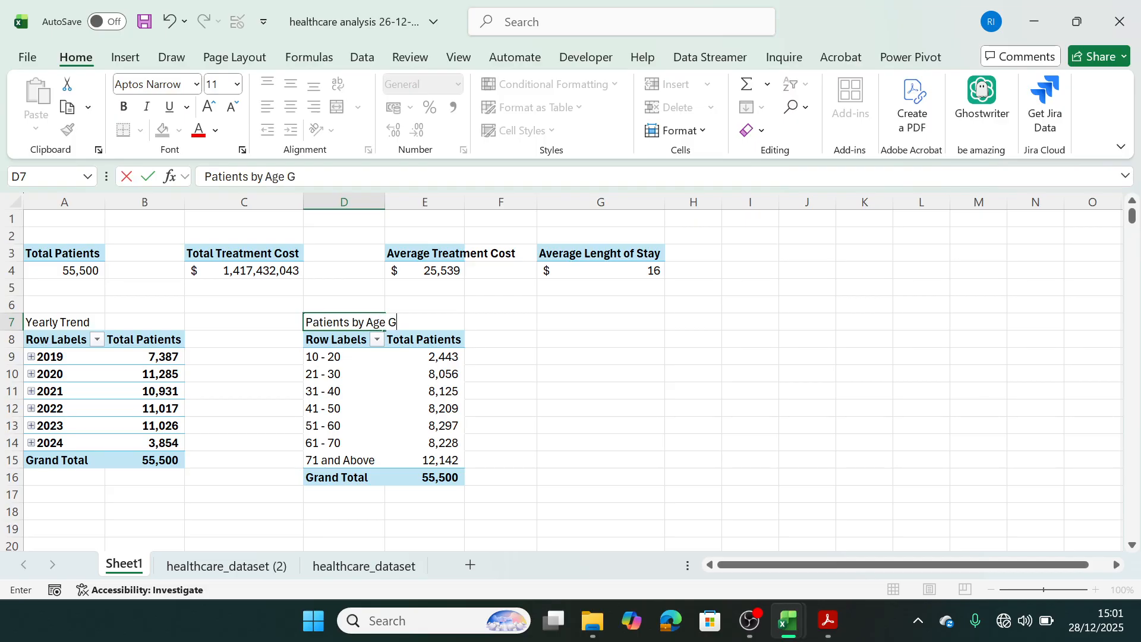
pyautogui.write('roup')
pyautogui.click(503, 371)
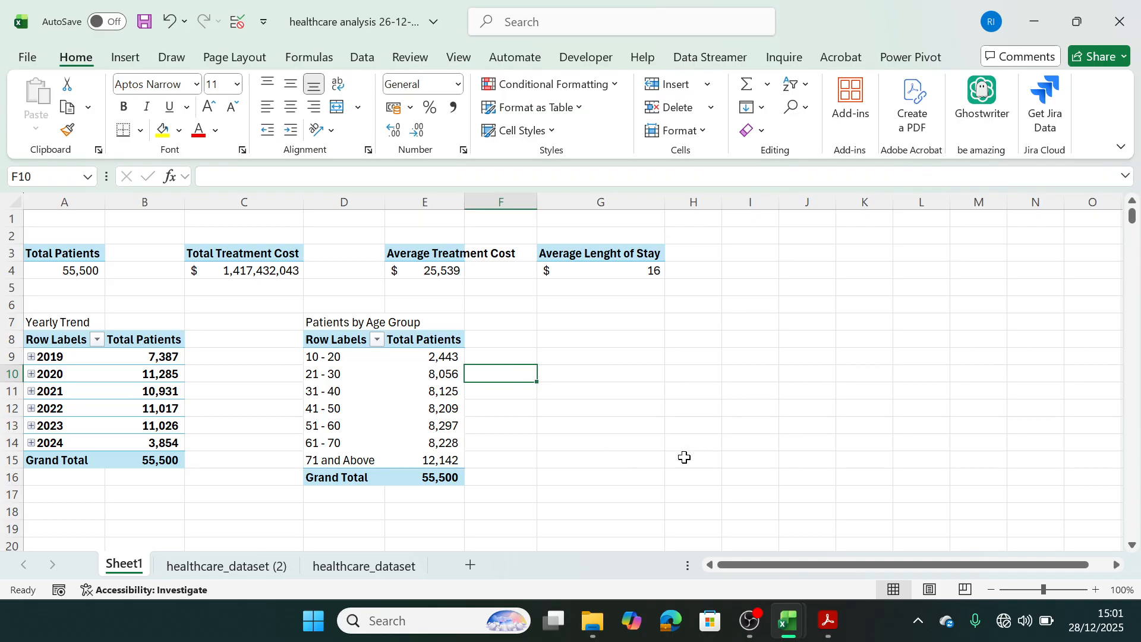
# Check the business problem document and paste a copy of the A3:A4 Total Patients pivot table at G8.
pyautogui.click(828, 618)
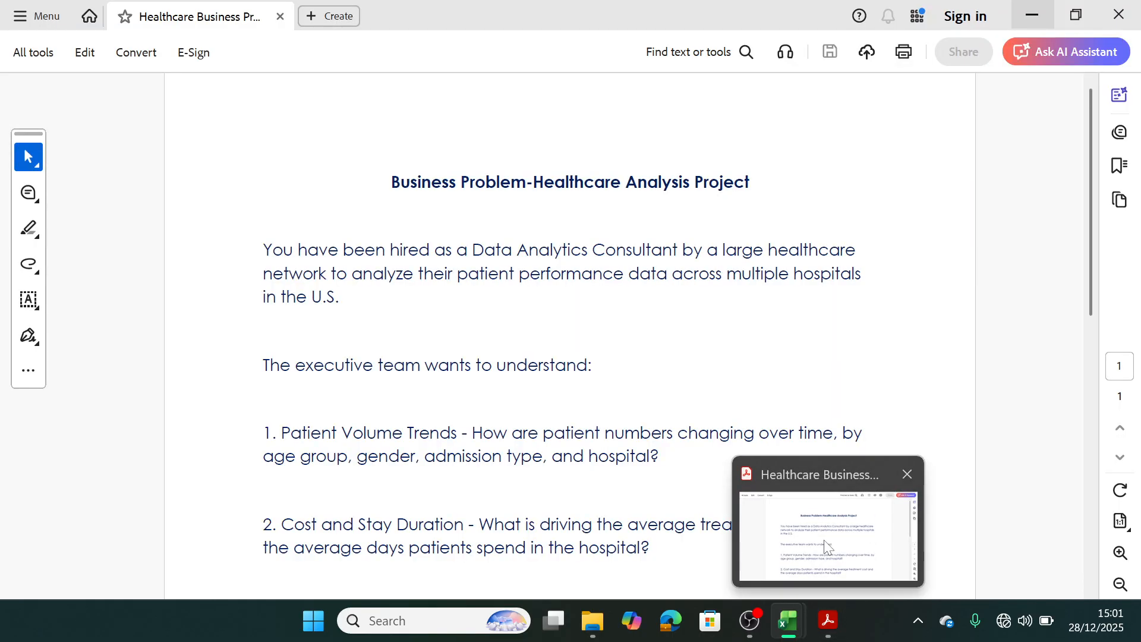
pyautogui.hotkey('alt', 'Tab')
pyautogui.moveTo(63, 252); pyautogui.dragTo(67, 267)
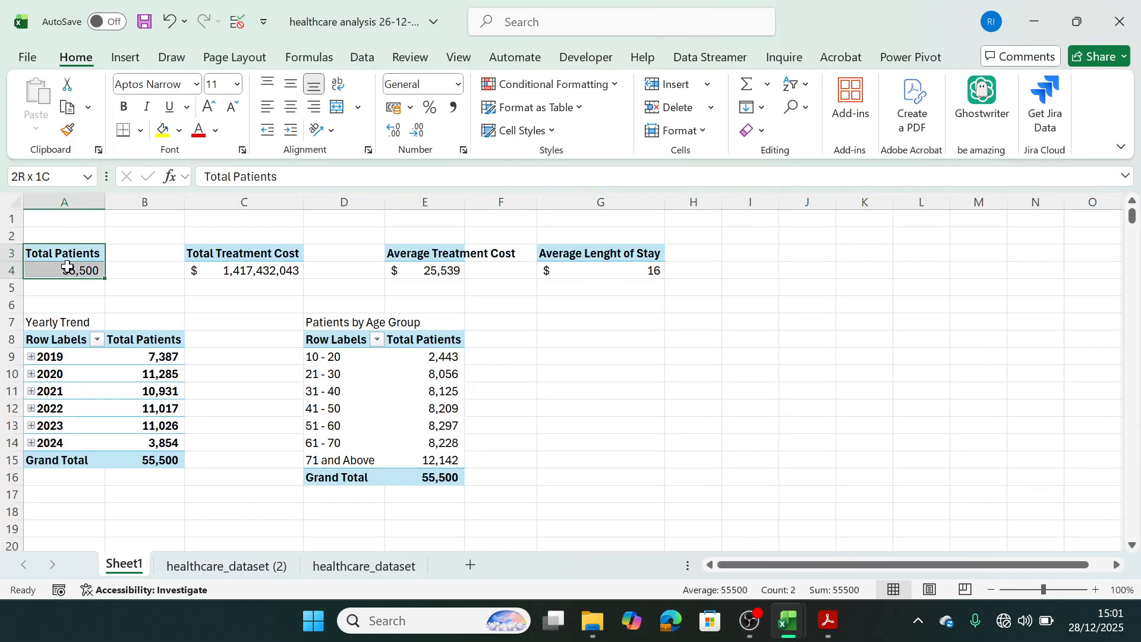
pyautogui.hotkey('ctrl', 'c')
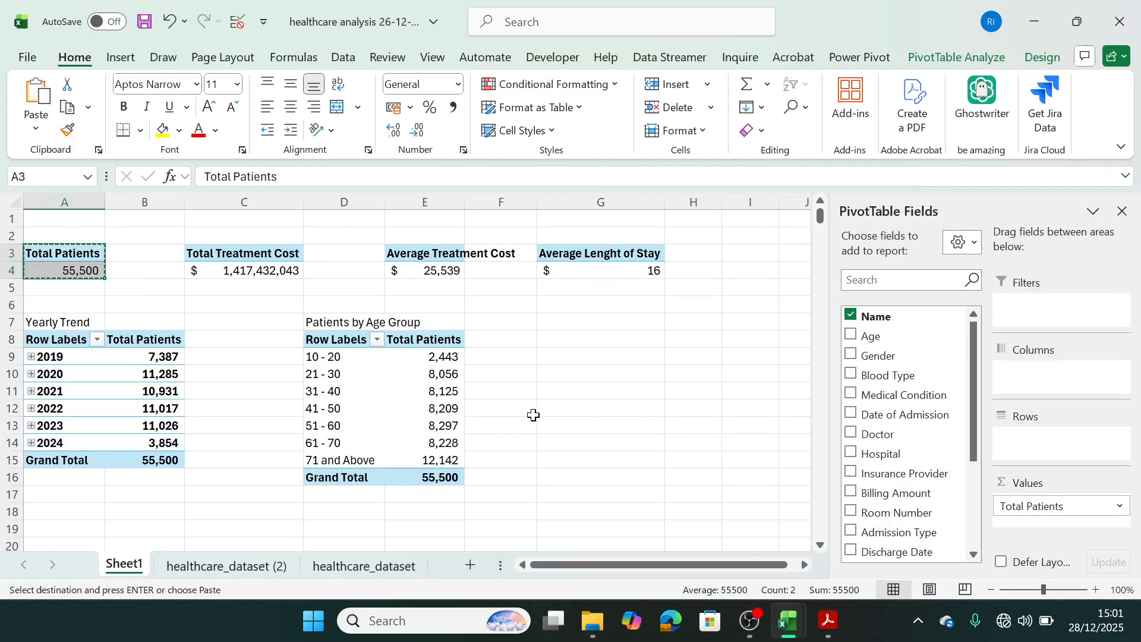
pyautogui.click(547, 341)
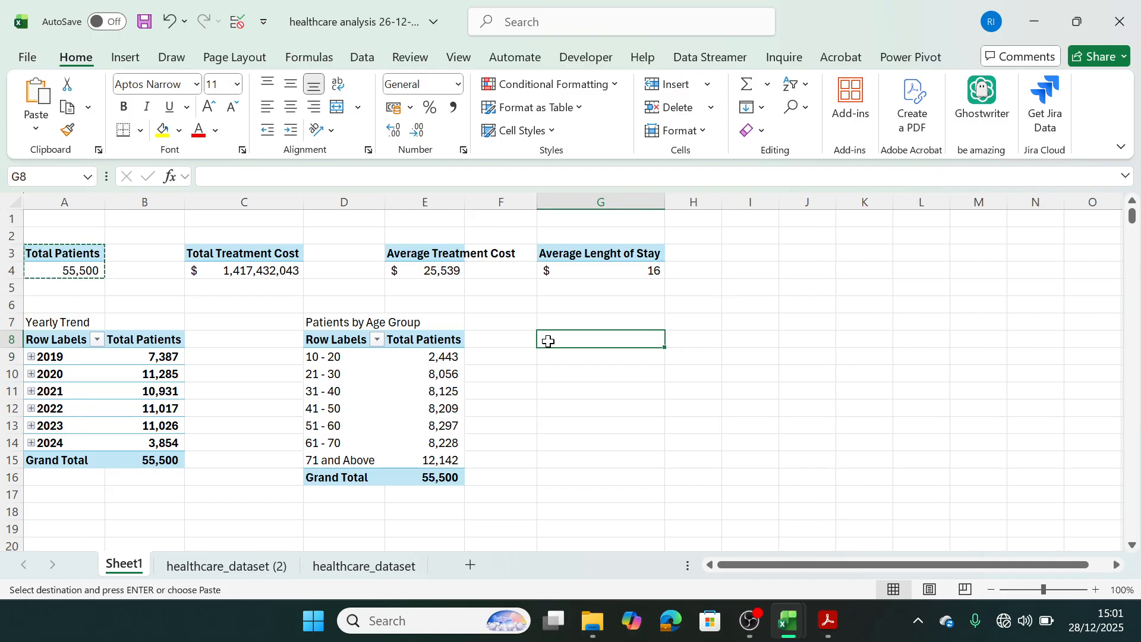
pyautogui.hotkey('ctrl', 'v')
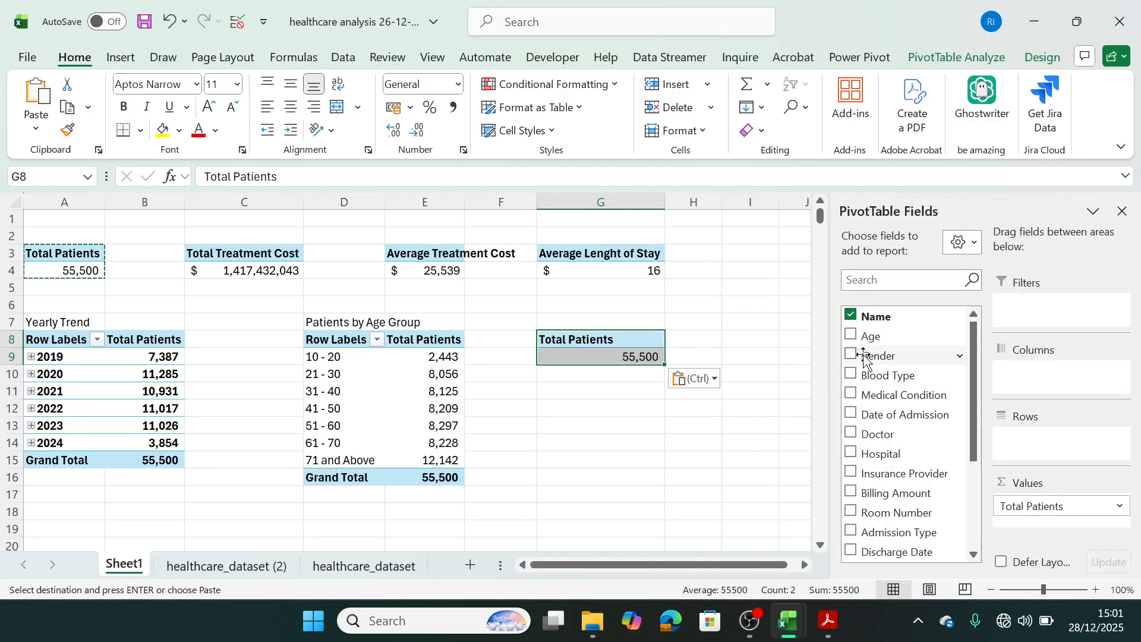
# Add Gender to the rows of the pivot table at G8 and sort it by Total Patients from largest to smallest.
pyautogui.moveTo(864, 357); pyautogui.dragTo(1037, 441)
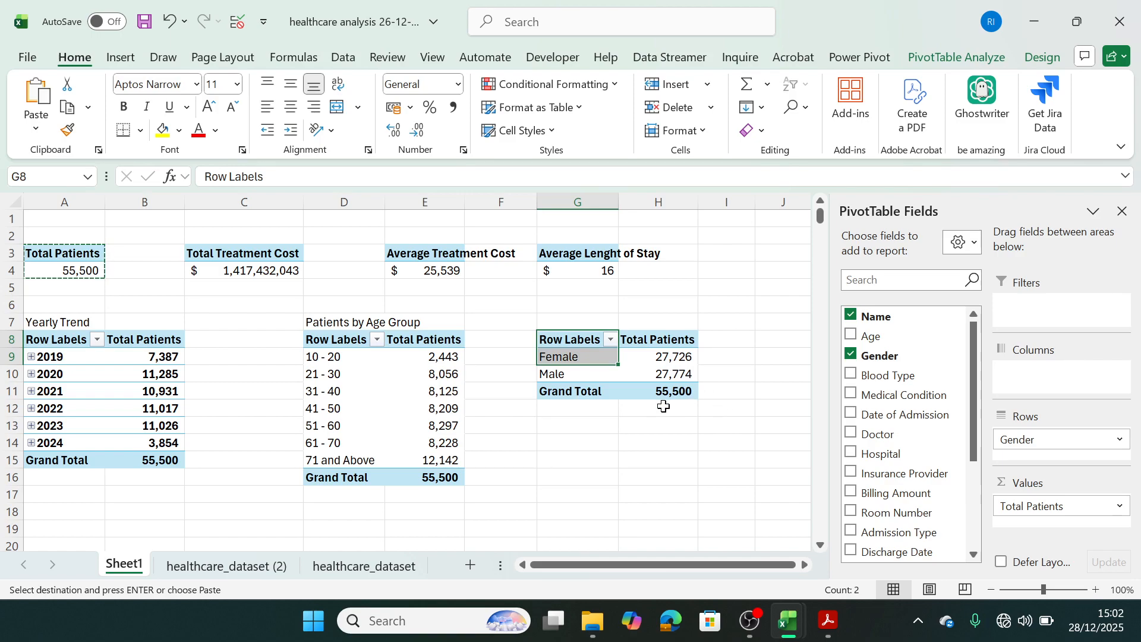
pyautogui.click(672, 373)
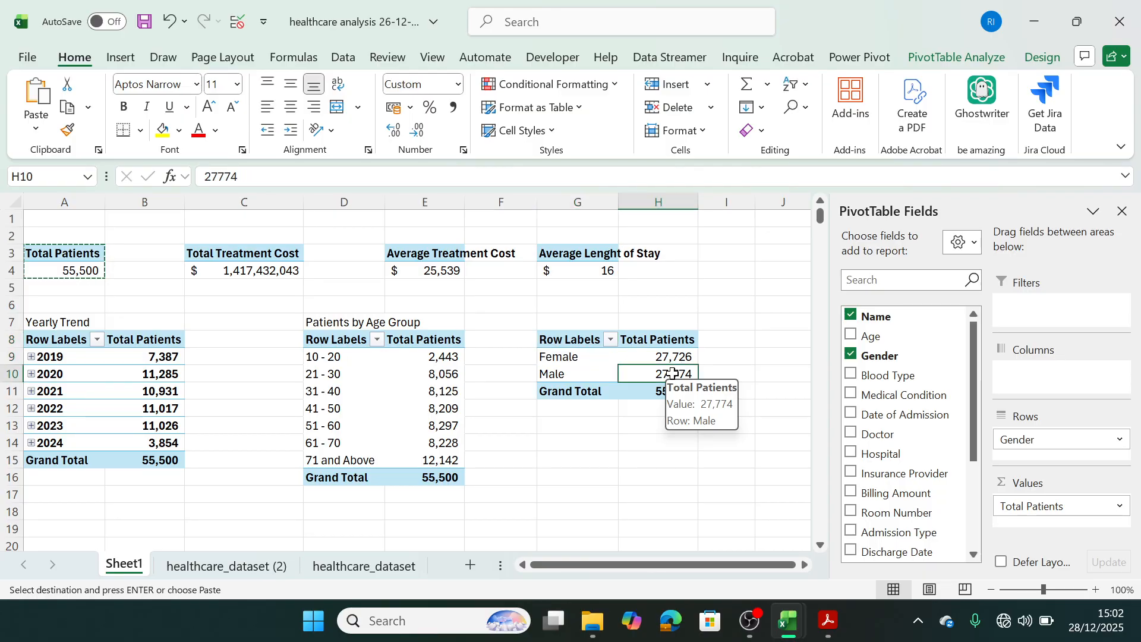
pyautogui.rightClick(672, 373)
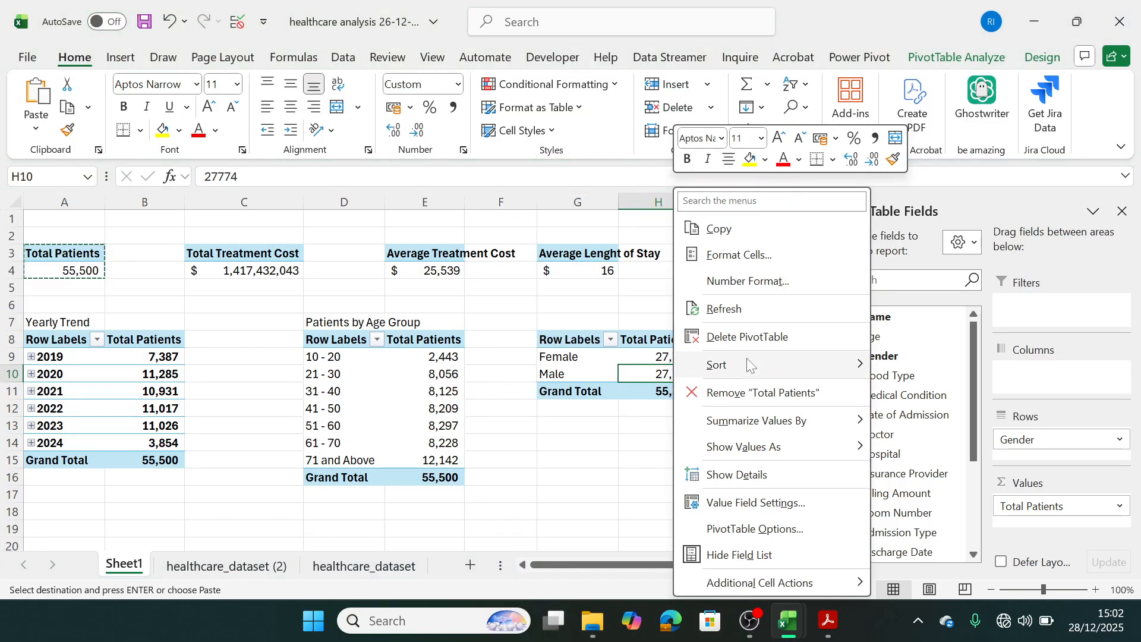
pyautogui.moveTo(746, 359)
pyautogui.click(929, 395)
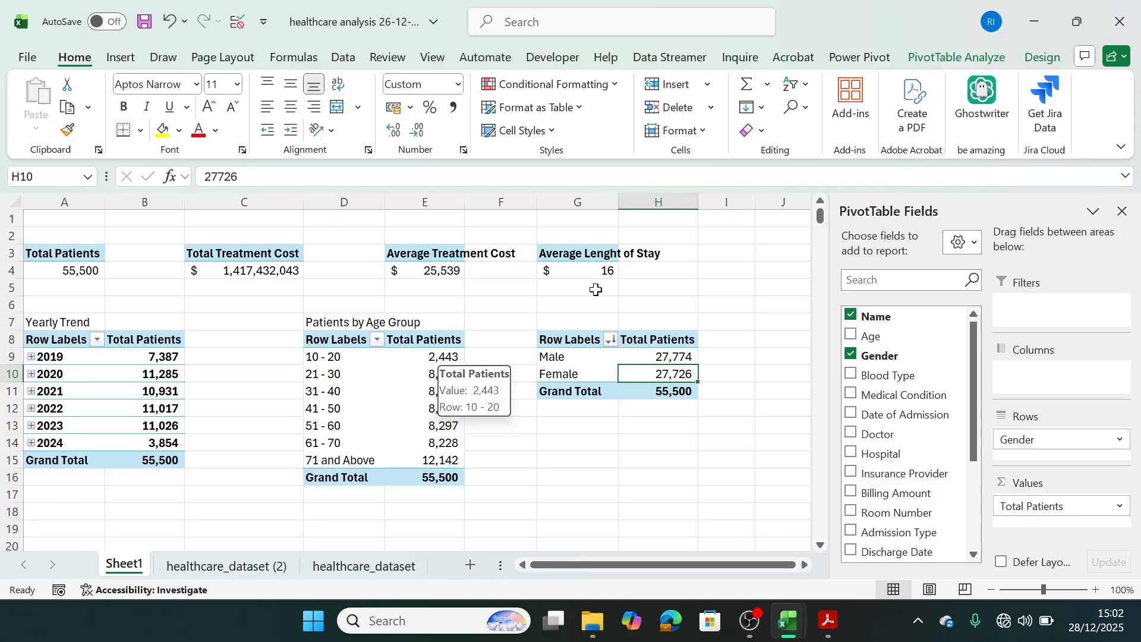
# Enter the title "Patients by Gender" in G7 above the gender pivot table.
pyautogui.click(574, 319)
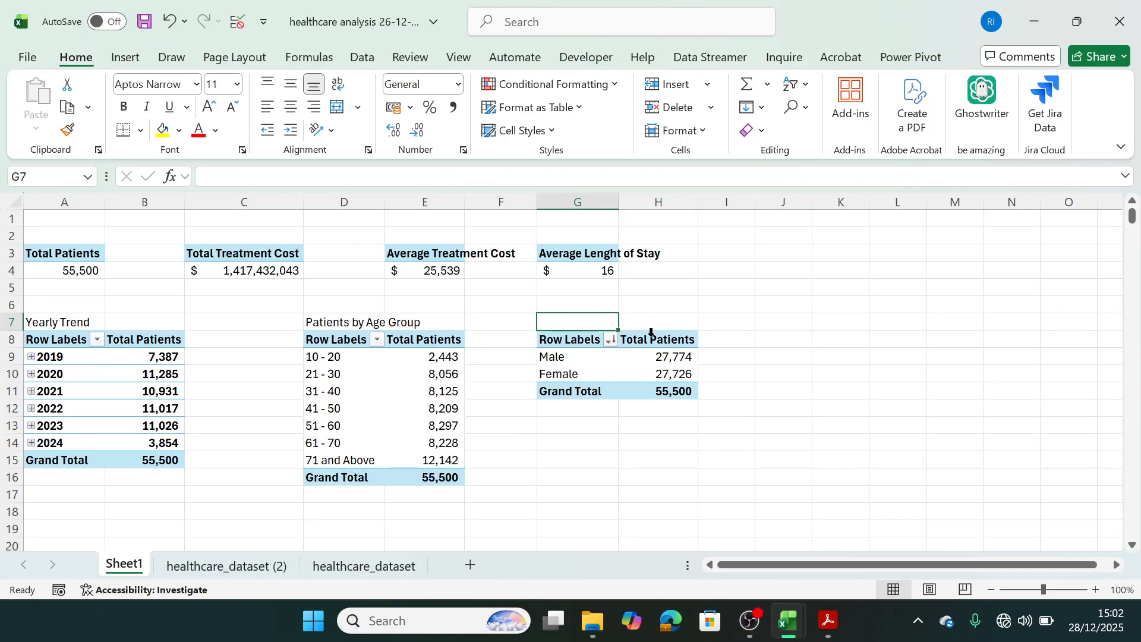
pyautogui.write('Pat')
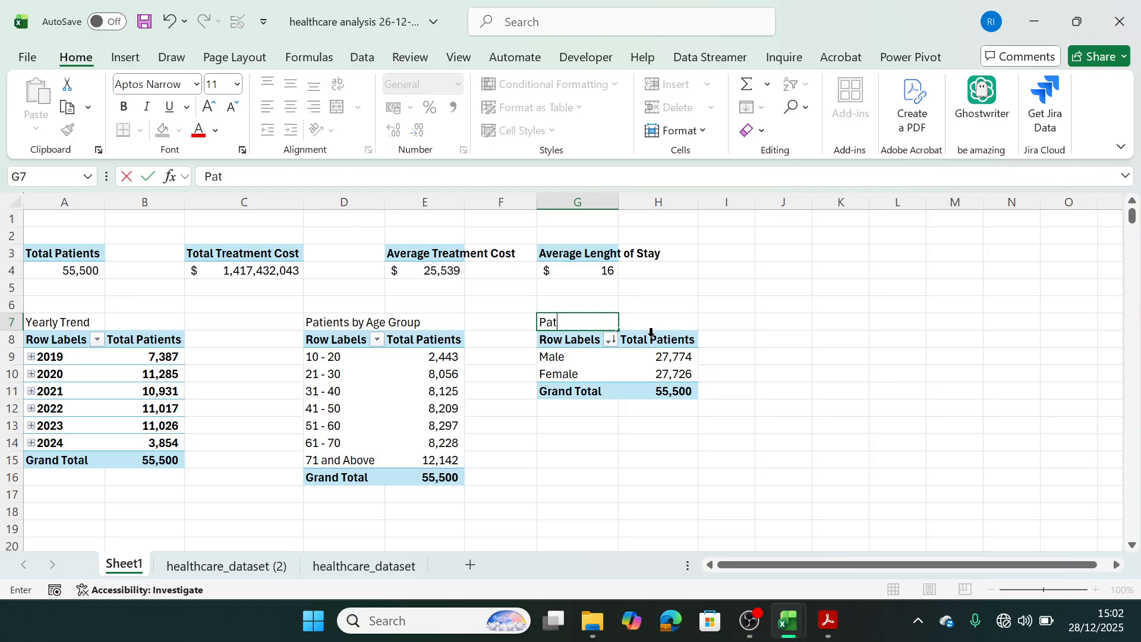
pyautogui.write('ients by Gender')
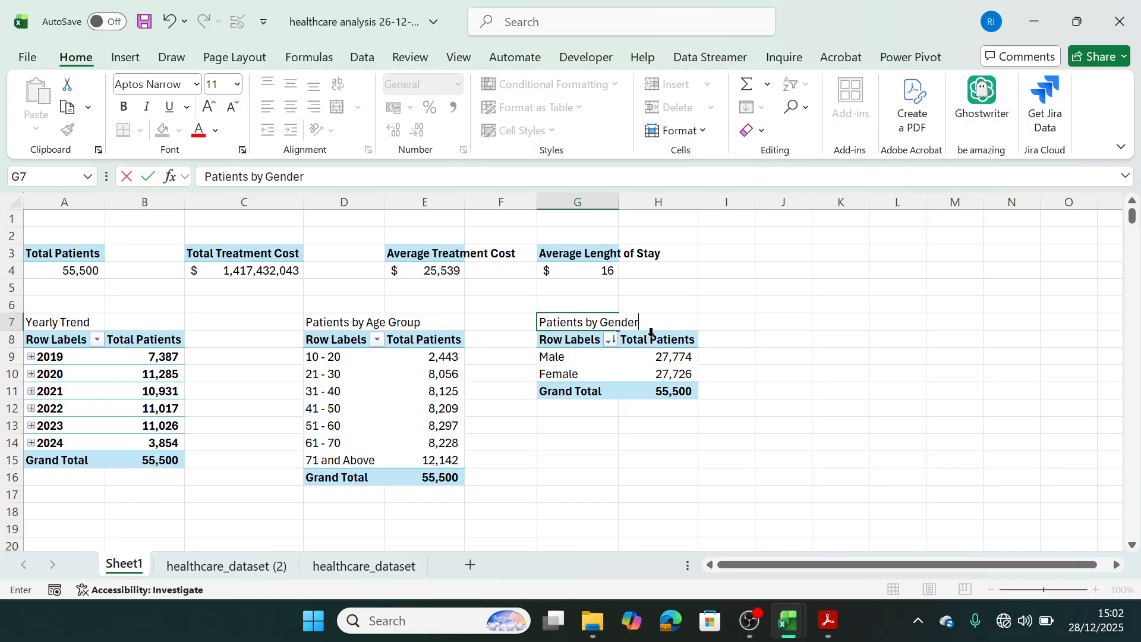
pyautogui.click(716, 360)
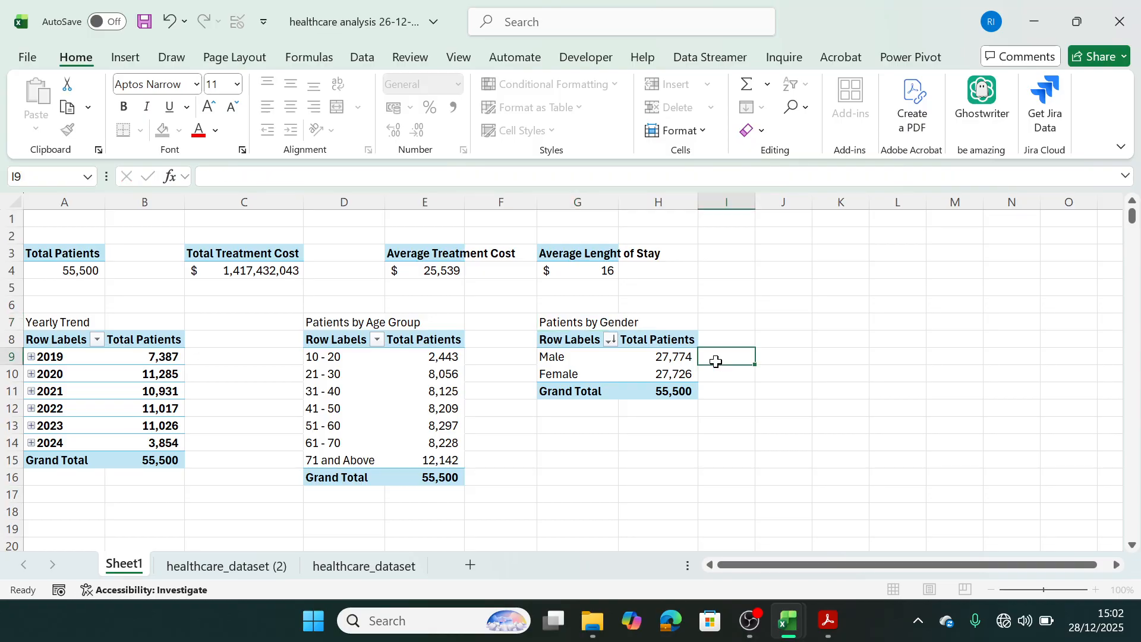
# Review the business problem's patient volume question and paste a copy of the A3:A4 Total Patients pivot table at J8.
pyautogui.click(765, 336)
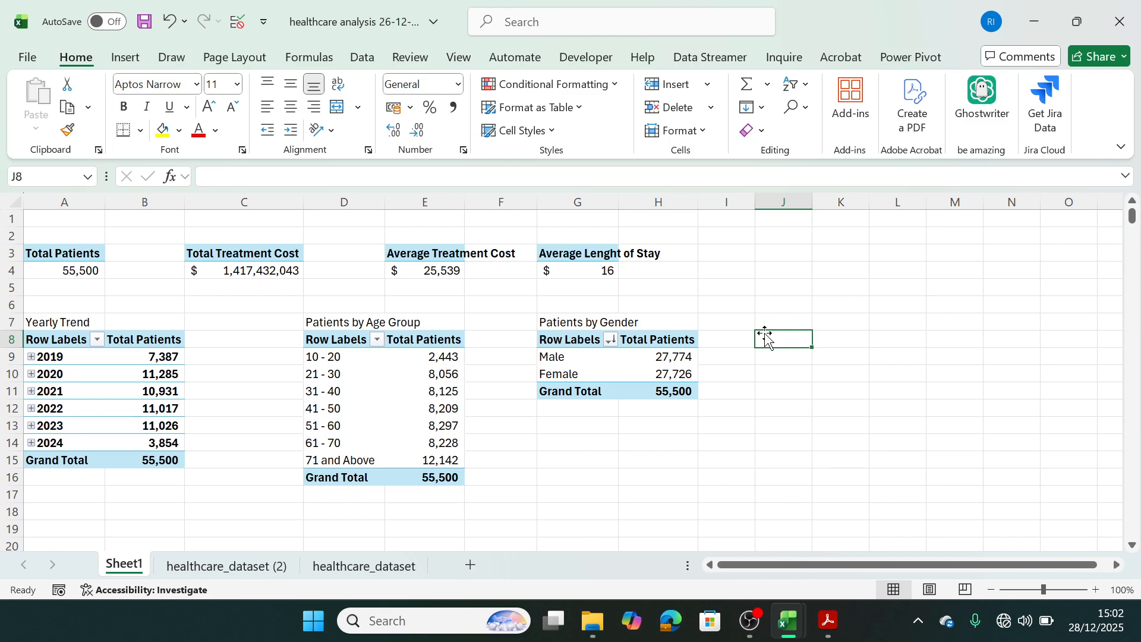
pyautogui.click(836, 624)
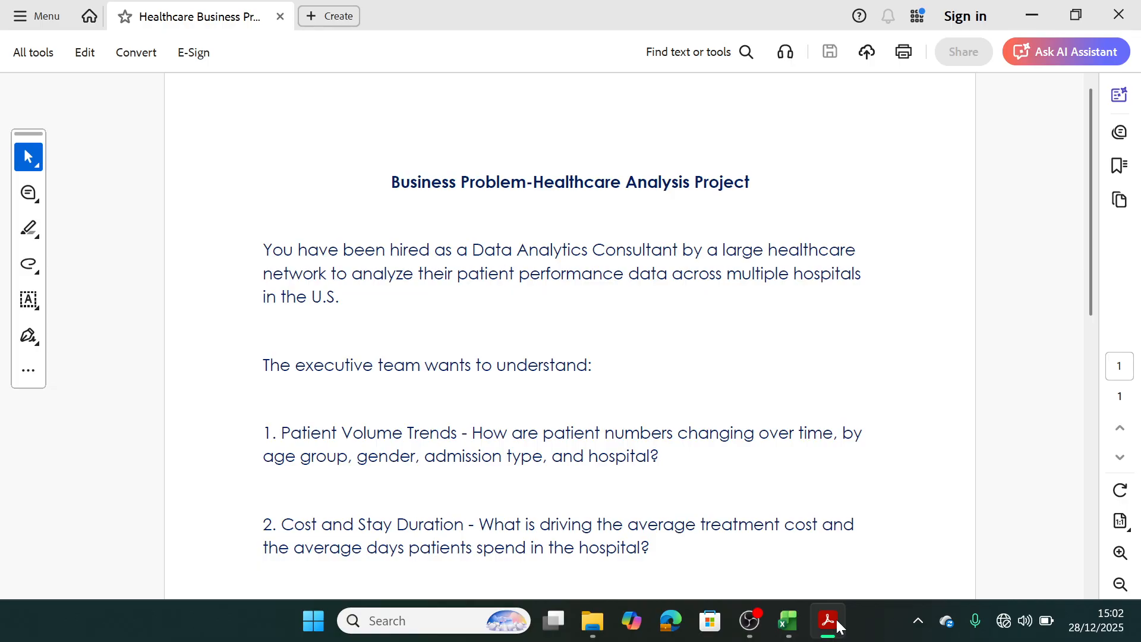
pyautogui.click(1044, 8)
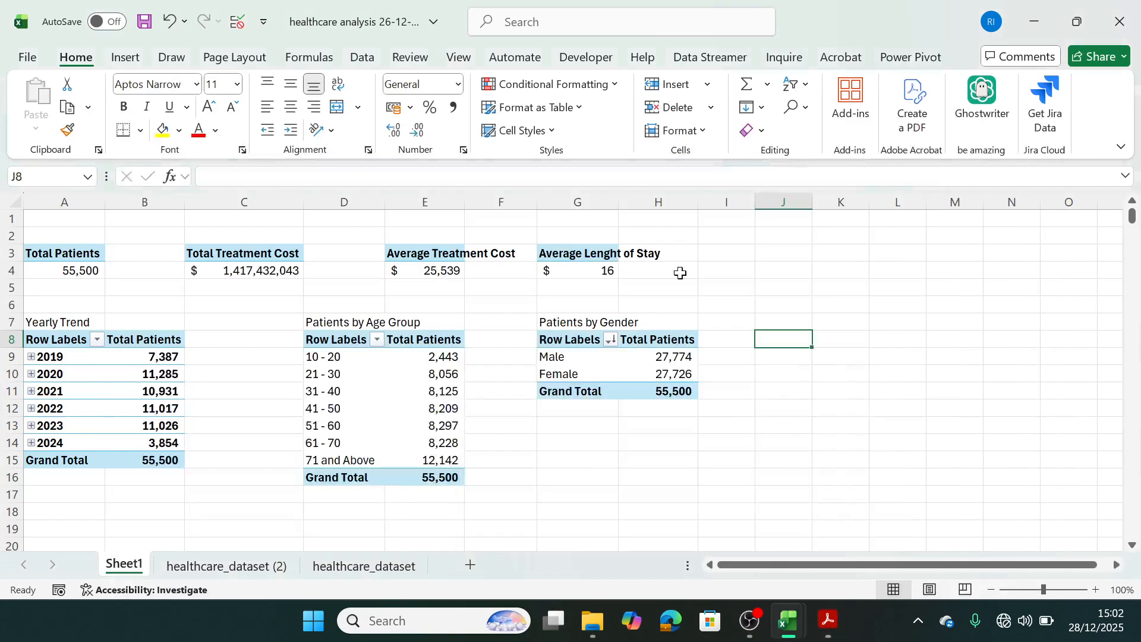
pyautogui.moveTo(66, 253); pyautogui.dragTo(66, 269)
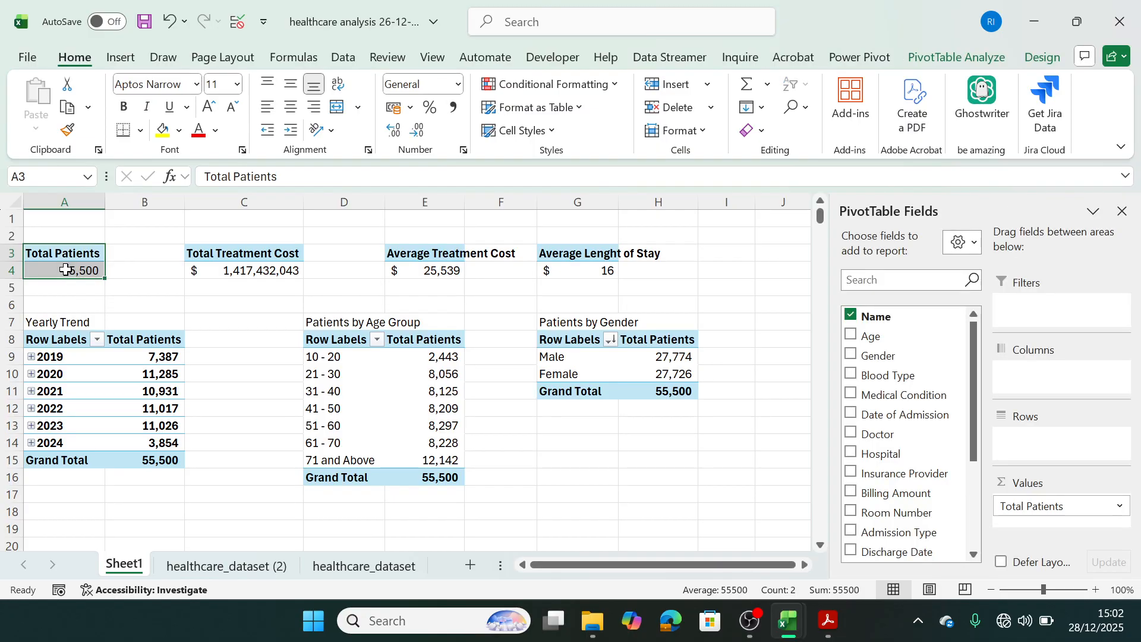
pyautogui.hotkey('ctrl', 'c')
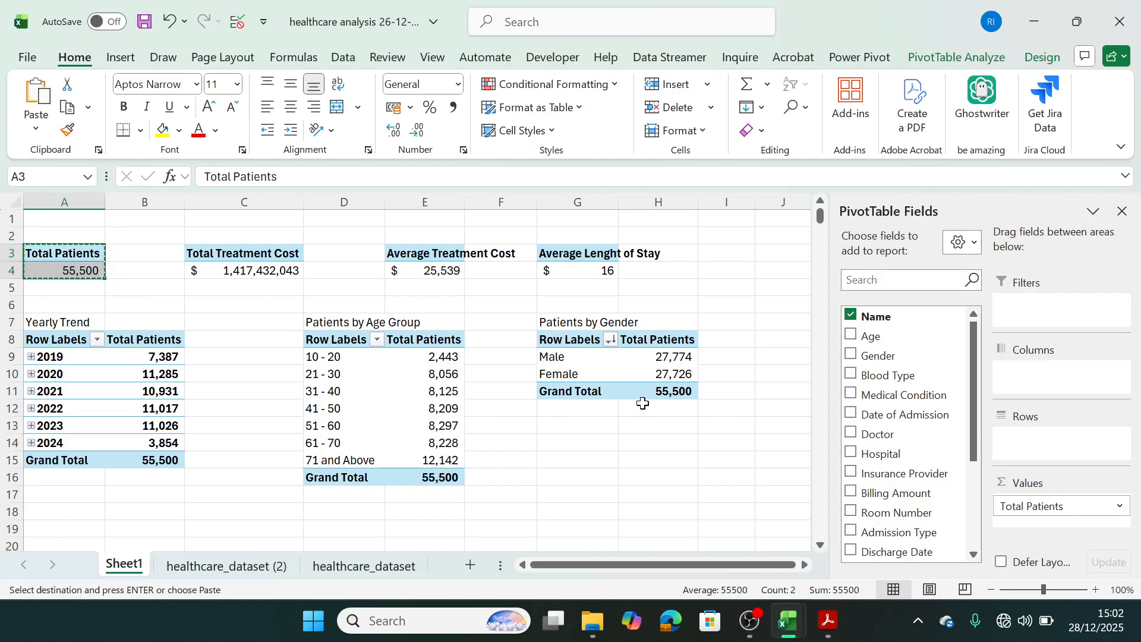
pyautogui.click(805, 564)
pyautogui.click(804, 565)
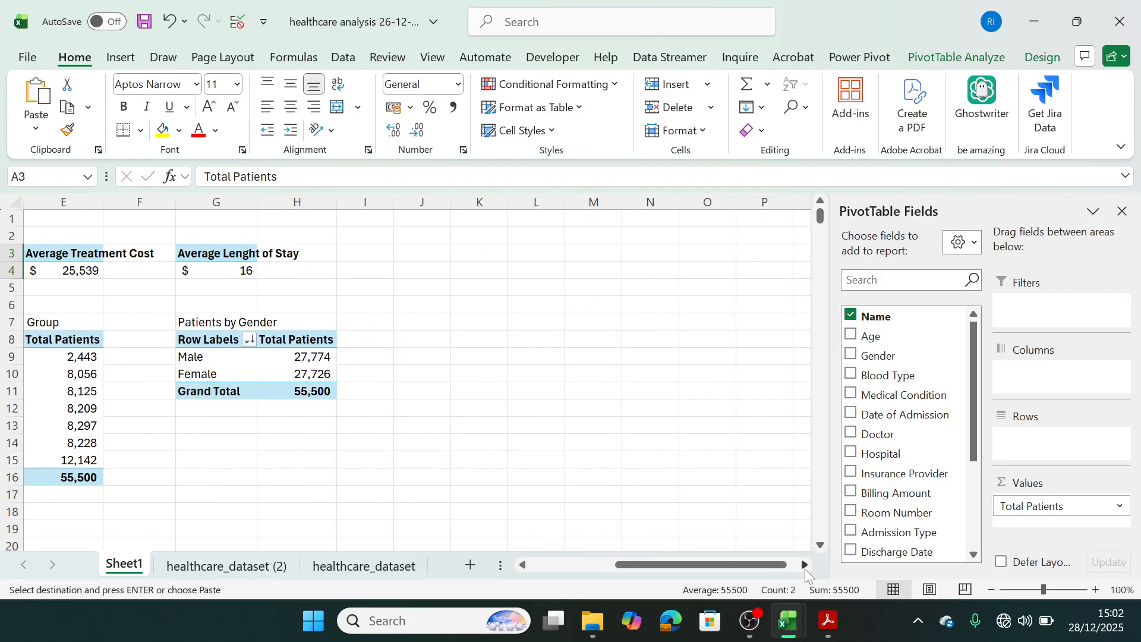
pyautogui.click(429, 341)
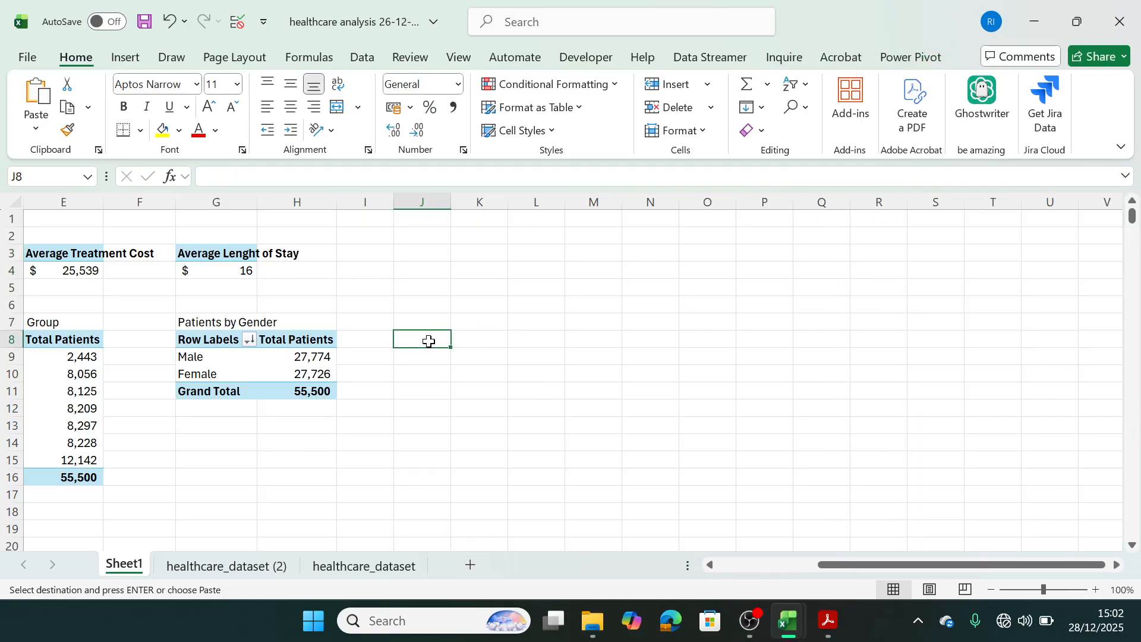
pyautogui.hotkey('ctrl', 'v')
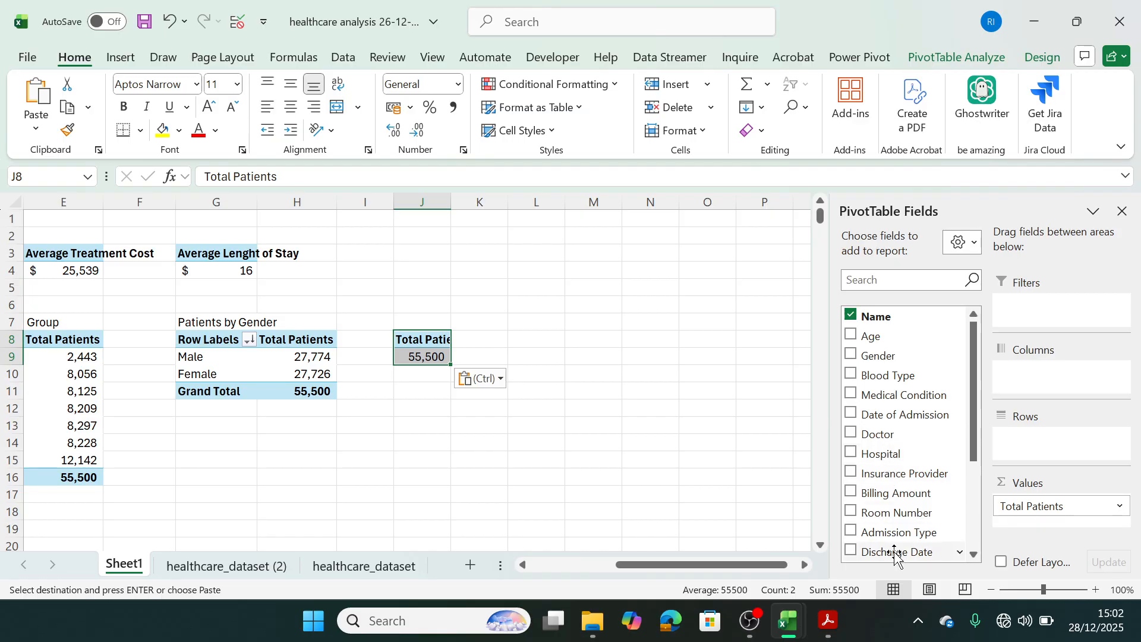
# Add Admission Type to the rows of the pivot table at J8 and sort it by Total Patients from largest to smallest.
pyautogui.moveTo(873, 529); pyautogui.dragTo(1036, 443)
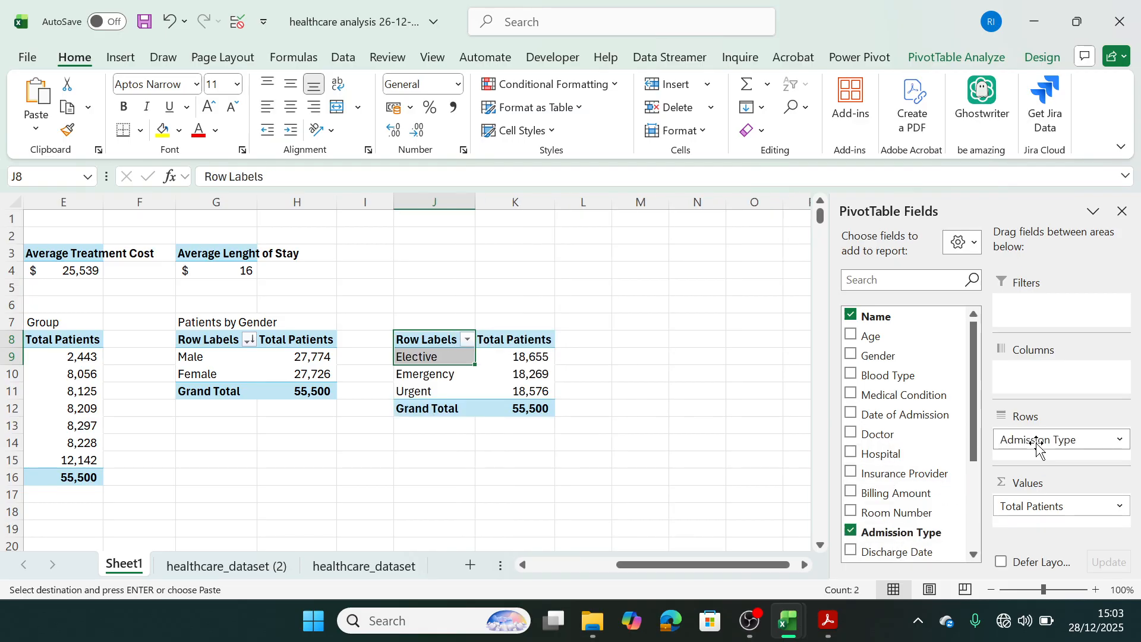
pyautogui.rightClick(540, 364)
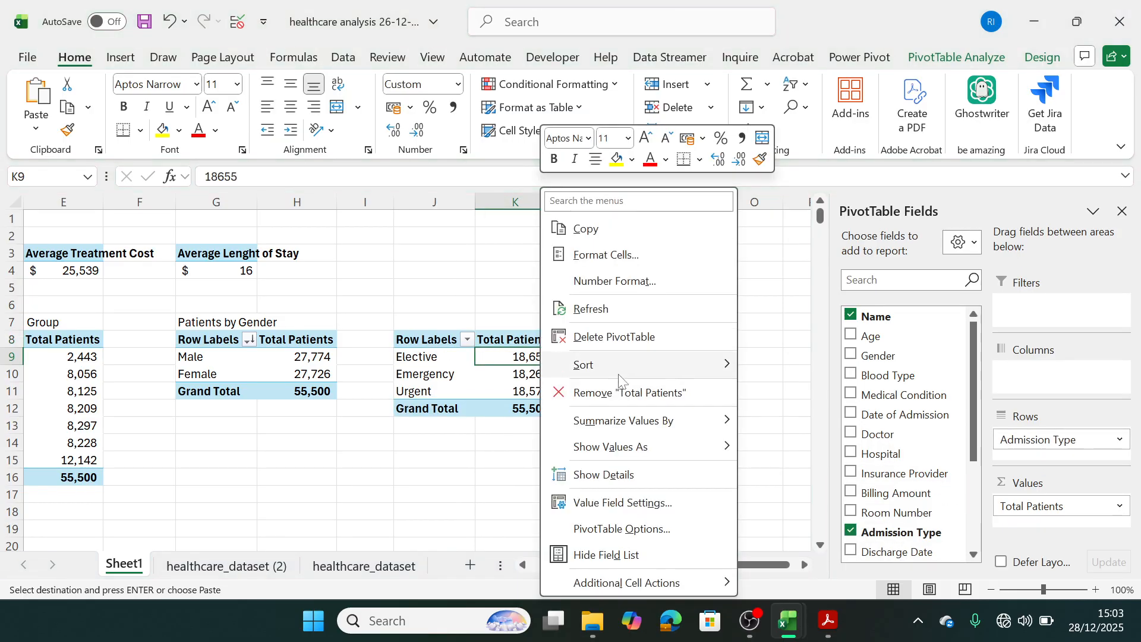
pyautogui.moveTo(619, 372)
pyautogui.click(801, 396)
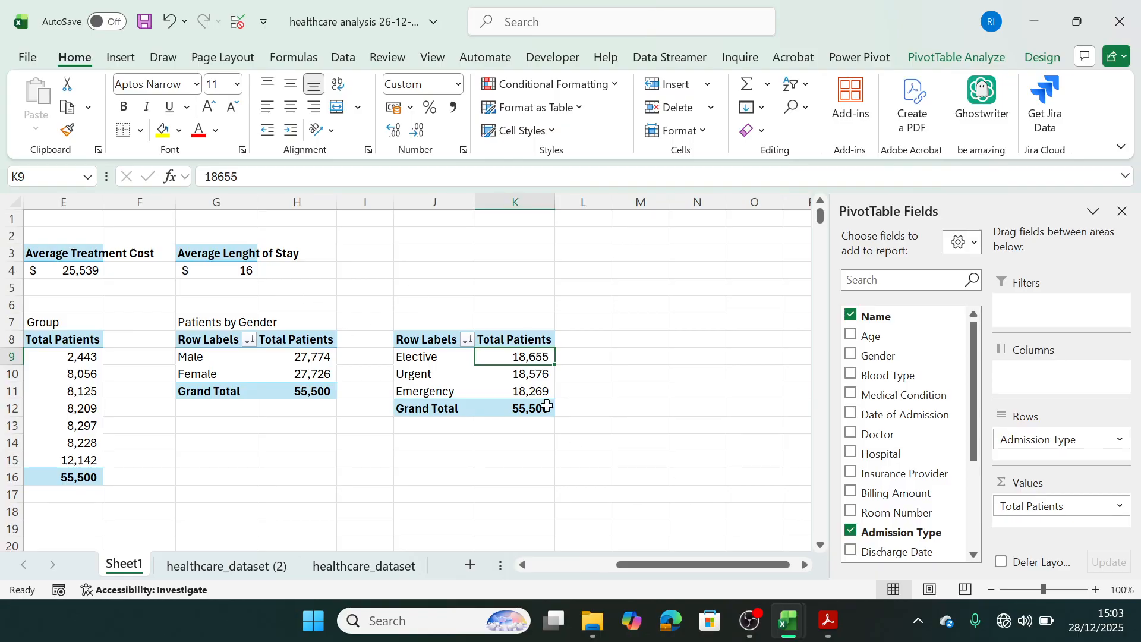
# Enter the title "Patients by Admission Type" in J7 above the admission type pivot table.
pyautogui.moveTo(542, 393); pyautogui.dragTo(484, 319)
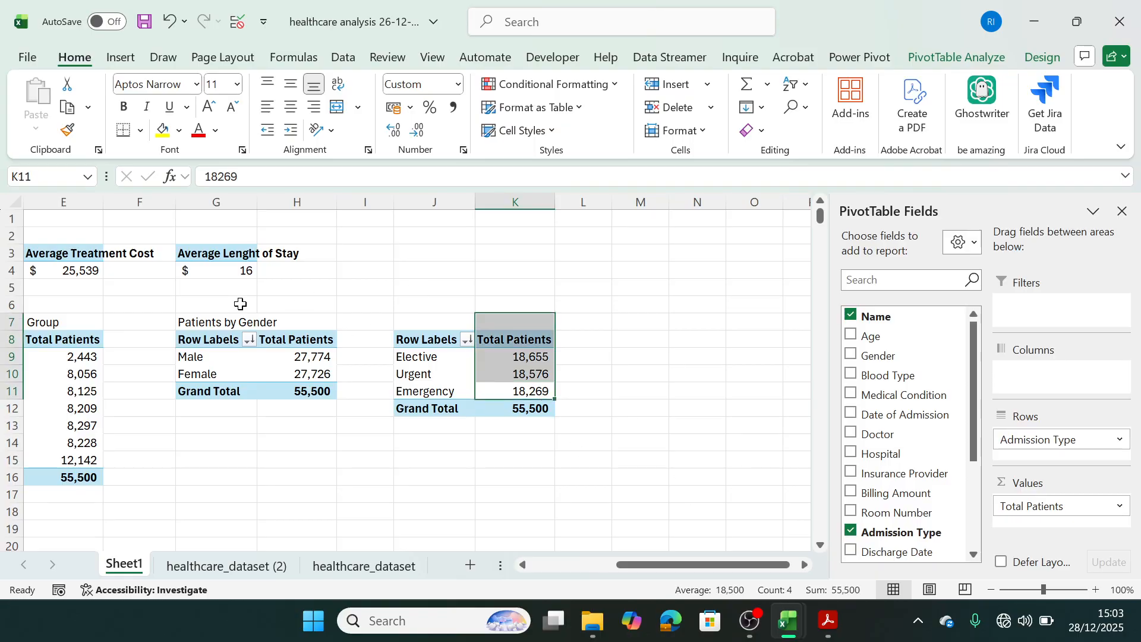
pyautogui.click(431, 319)
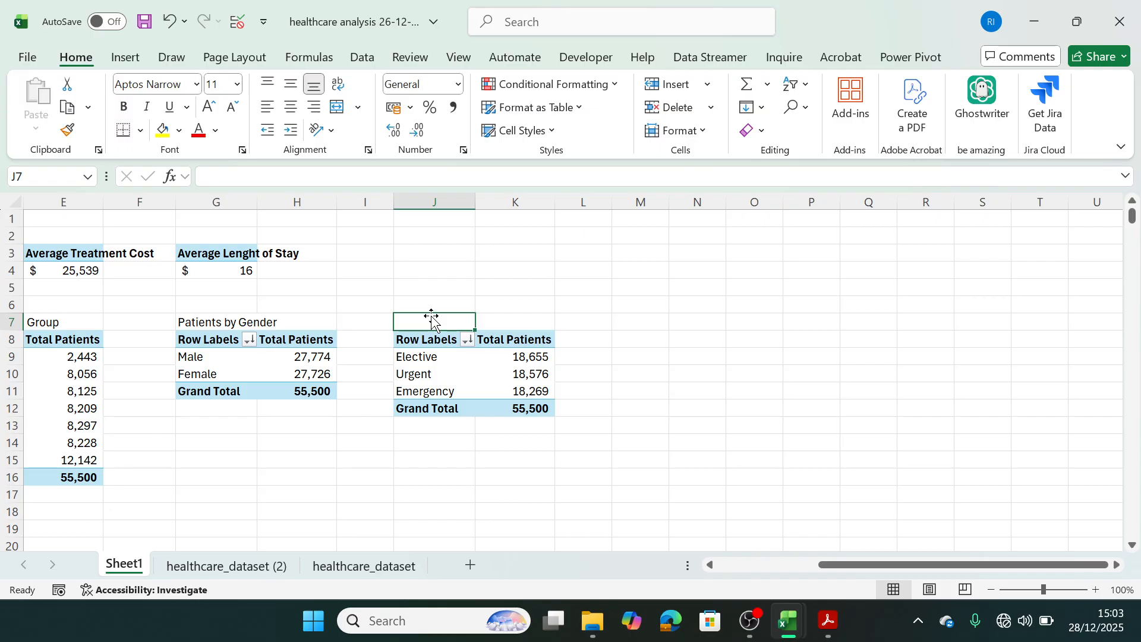
pyautogui.write('Pat')
pyautogui.press('BackSpace')
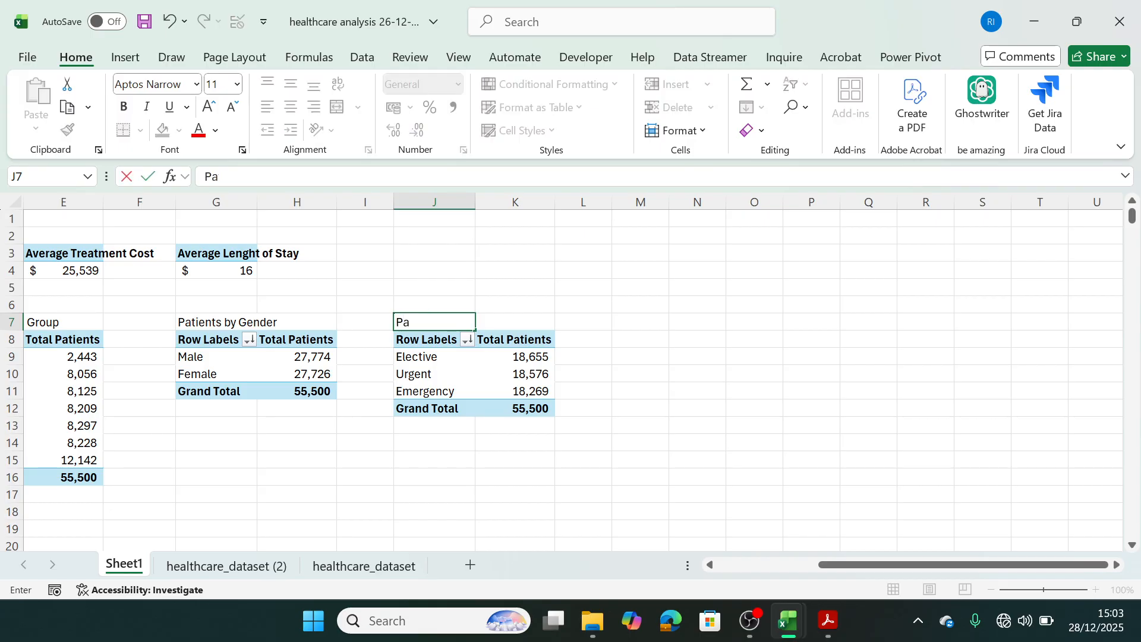
pyautogui.write('tients by Adn')
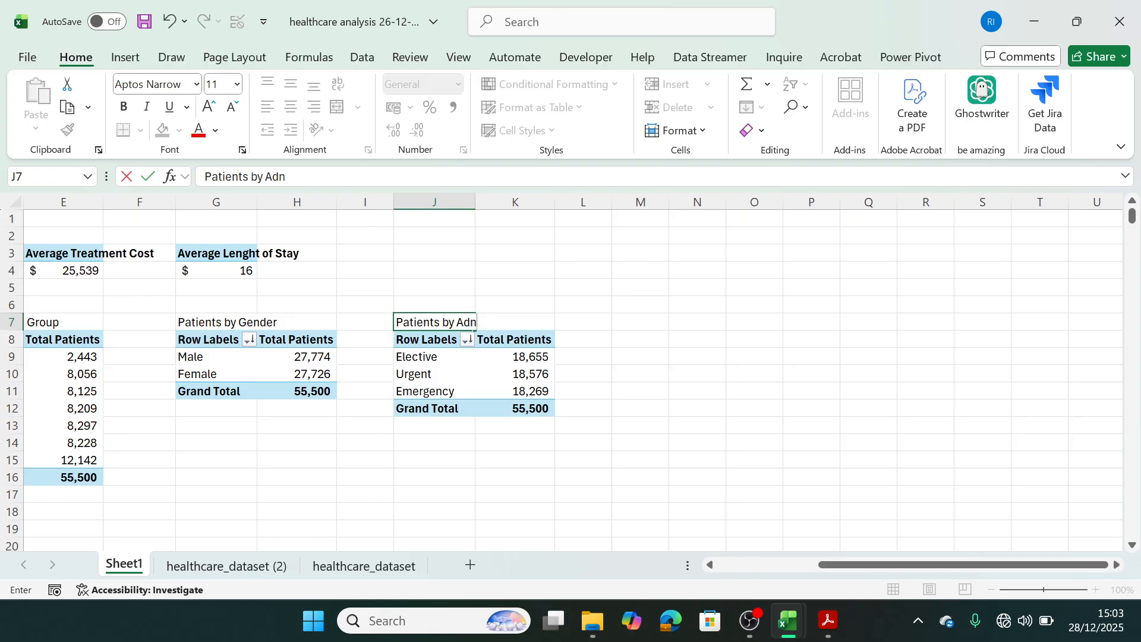
pyautogui.press('BackSpace')
pyautogui.write('mission Ty')
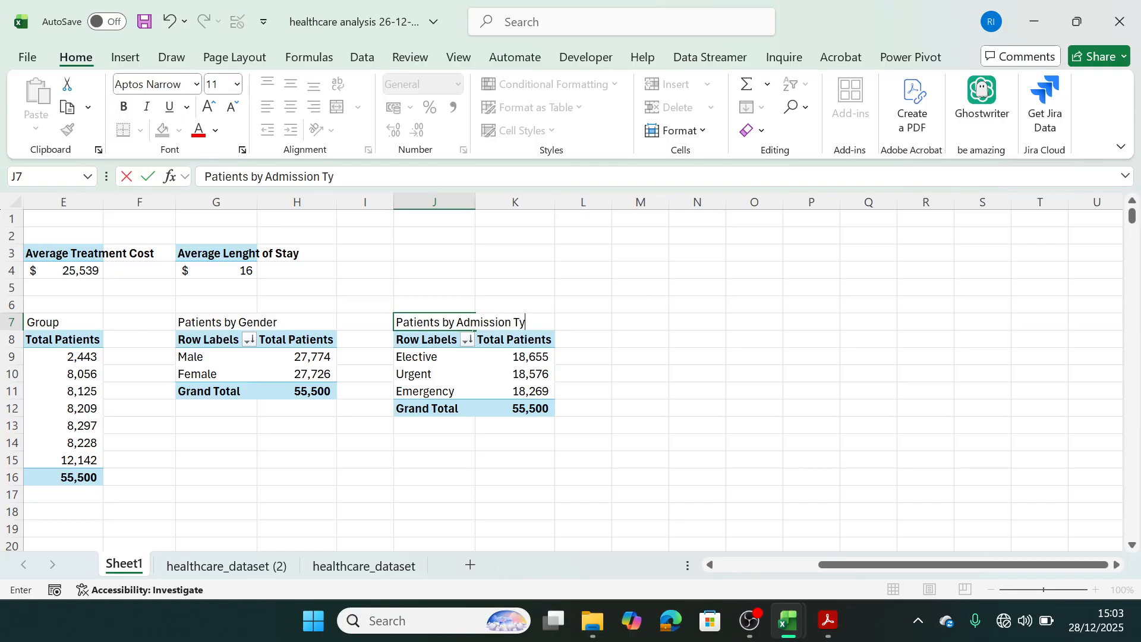
pyautogui.write('pe')
pyautogui.click(676, 432)
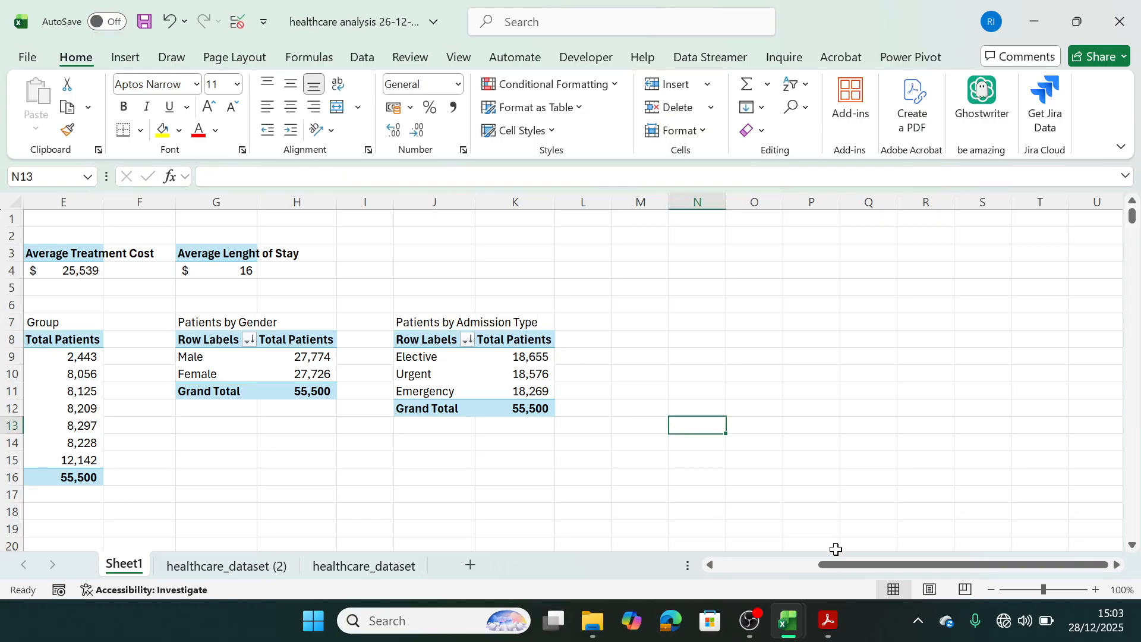
# Review the business problem's questions on patient volume, cost and stay duration, and hospital performance against the pivot tables built so far.
pyautogui.moveTo(838, 565); pyautogui.dragTo(701, 565)
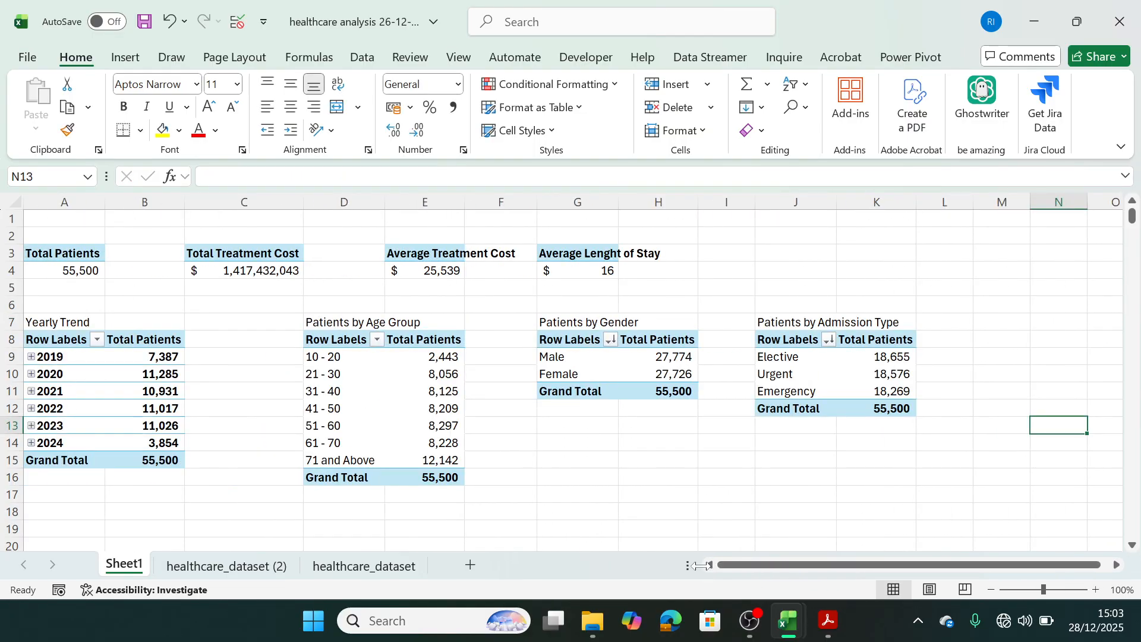
pyautogui.moveTo(828, 622)
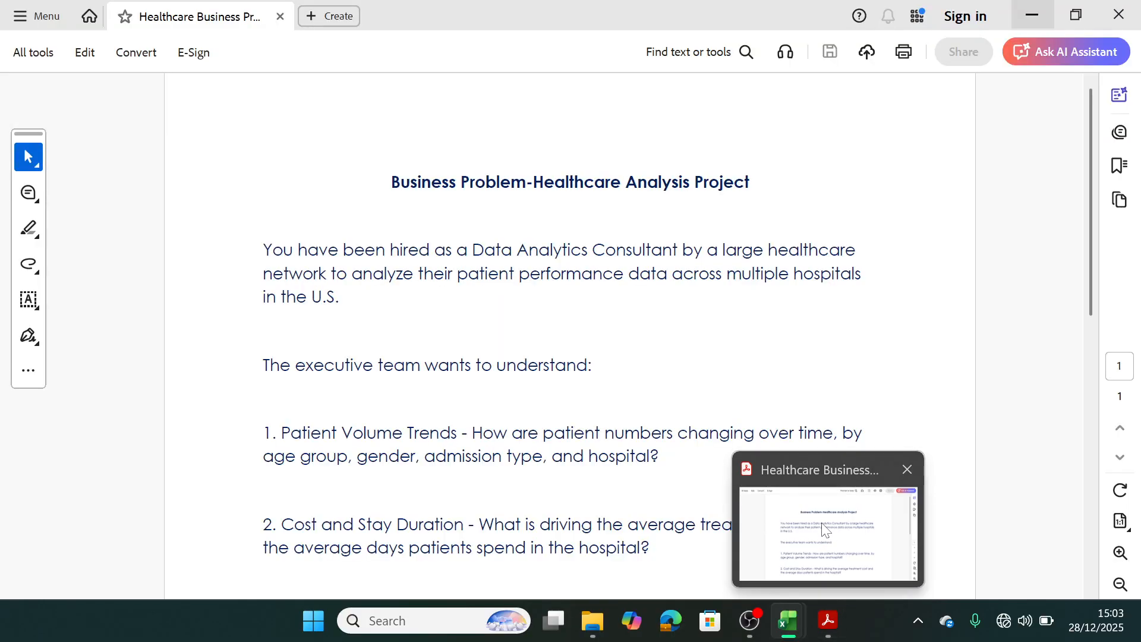
pyautogui.click(825, 532)
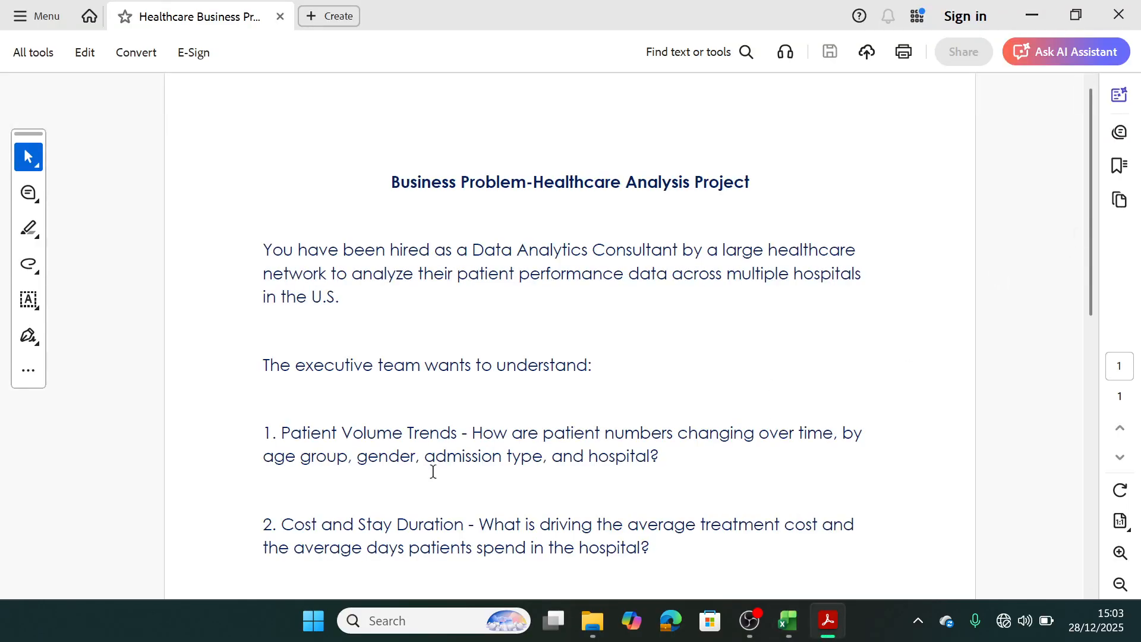
pyautogui.moveTo(1088, 291); pyautogui.dragTo(1080, 362)
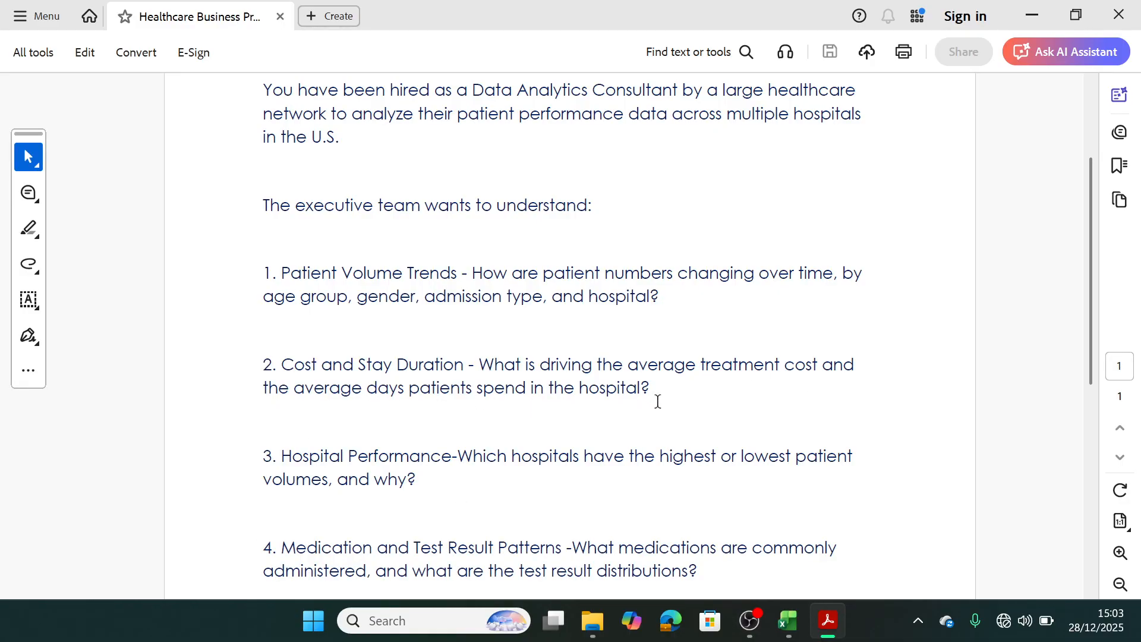
pyautogui.moveTo(789, 622)
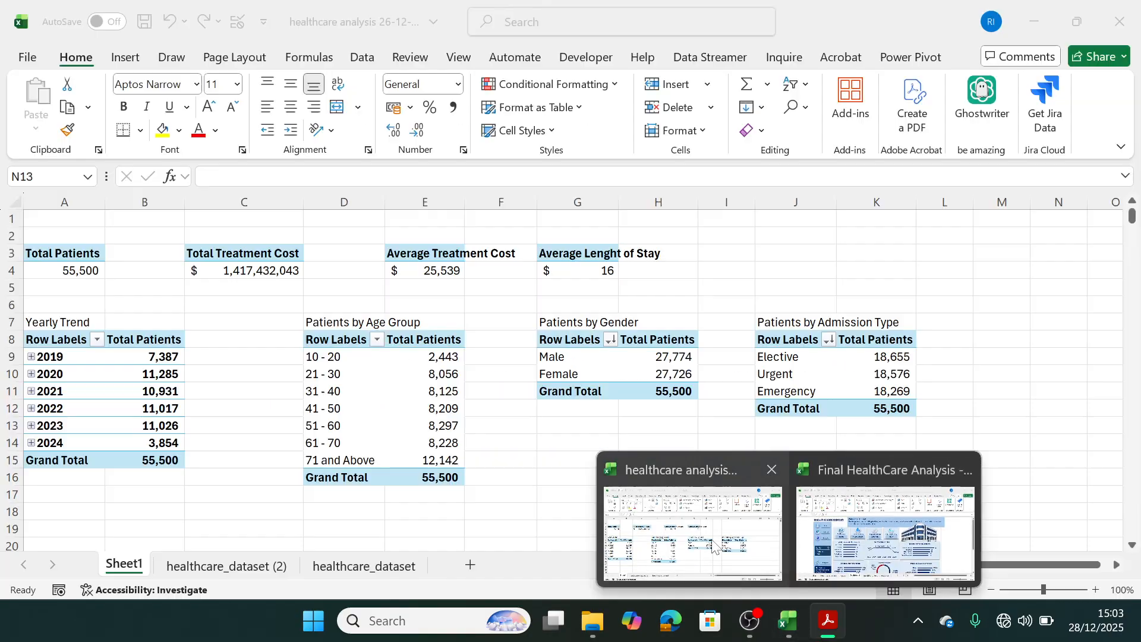
pyautogui.click(713, 545)
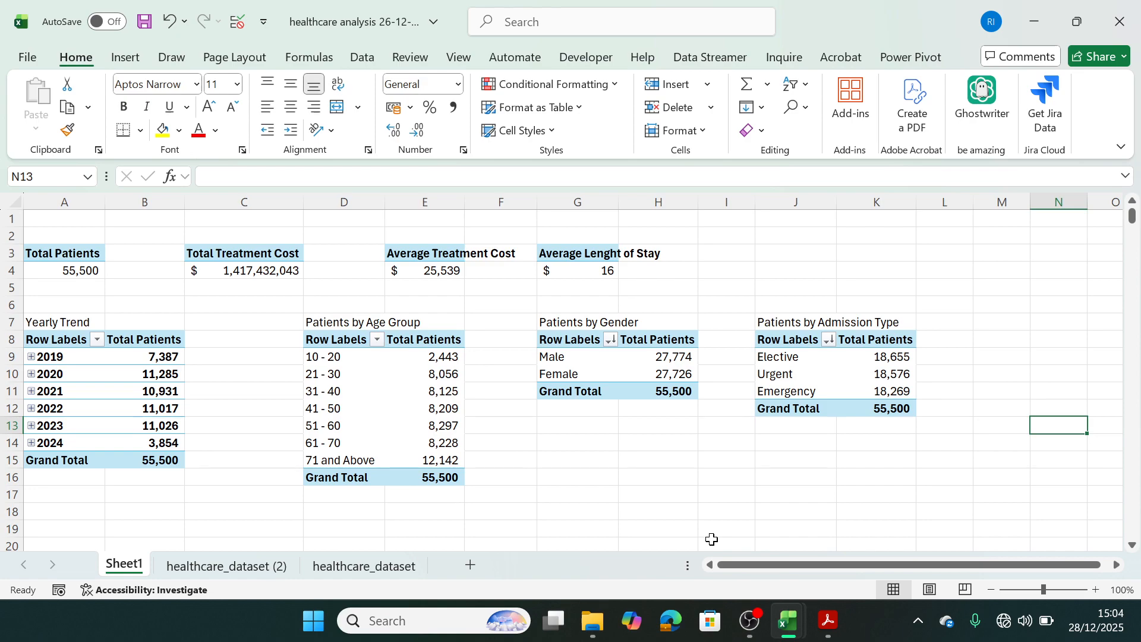
pyautogui.click(815, 559)
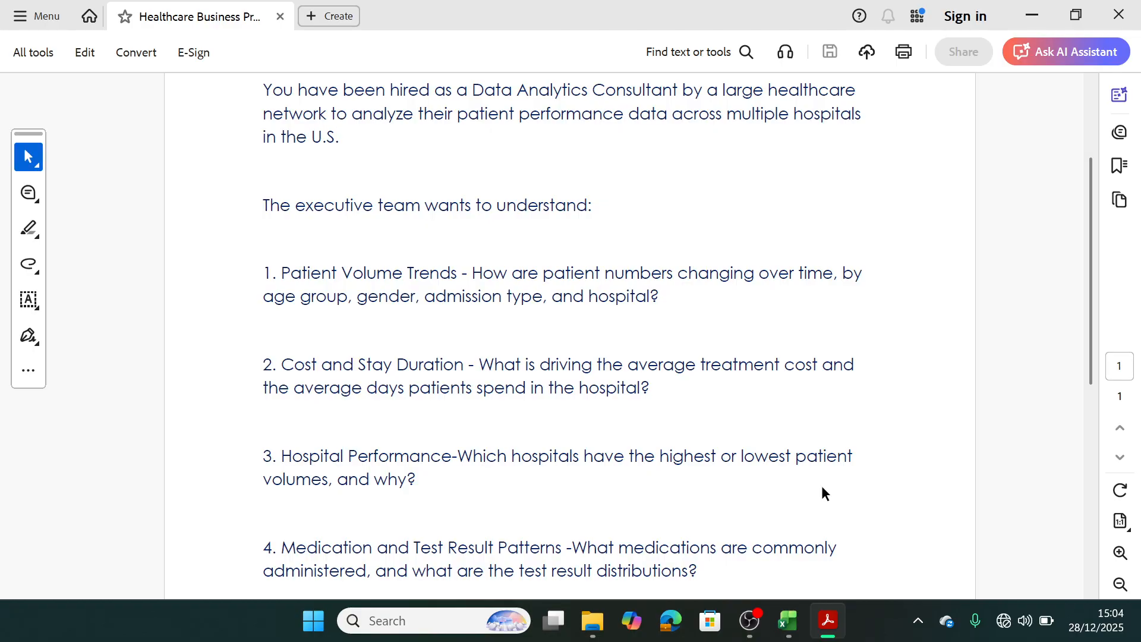
pyautogui.click(1028, 13)
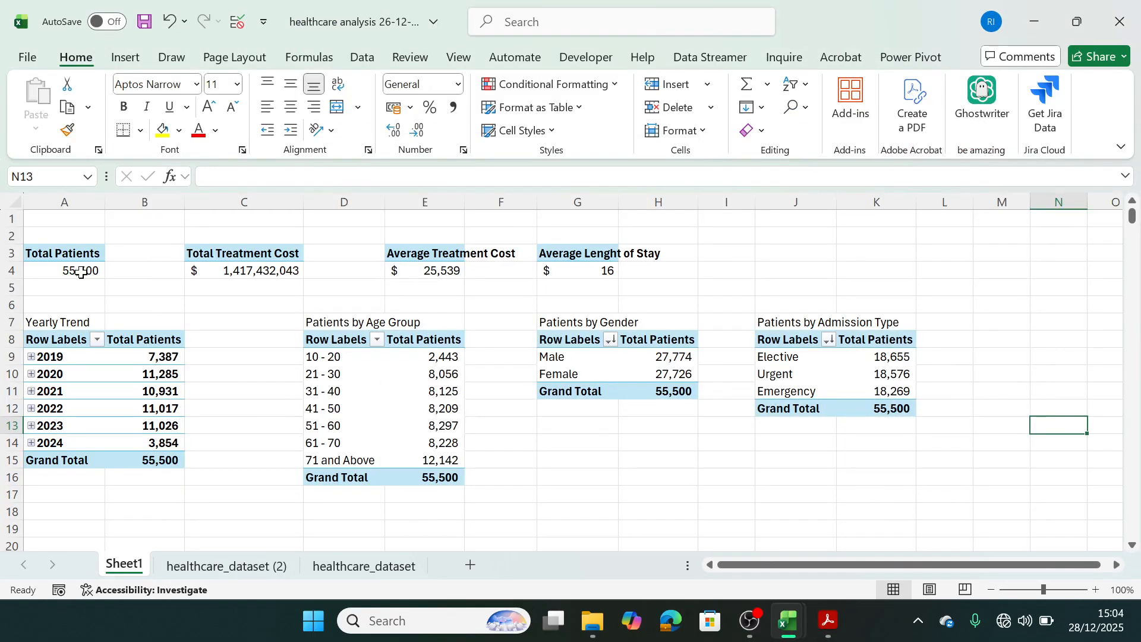
# Paste a copy of the A3:A4 Total Patients pivot table at A18.
pyautogui.moveTo(66, 252); pyautogui.dragTo(66, 264)
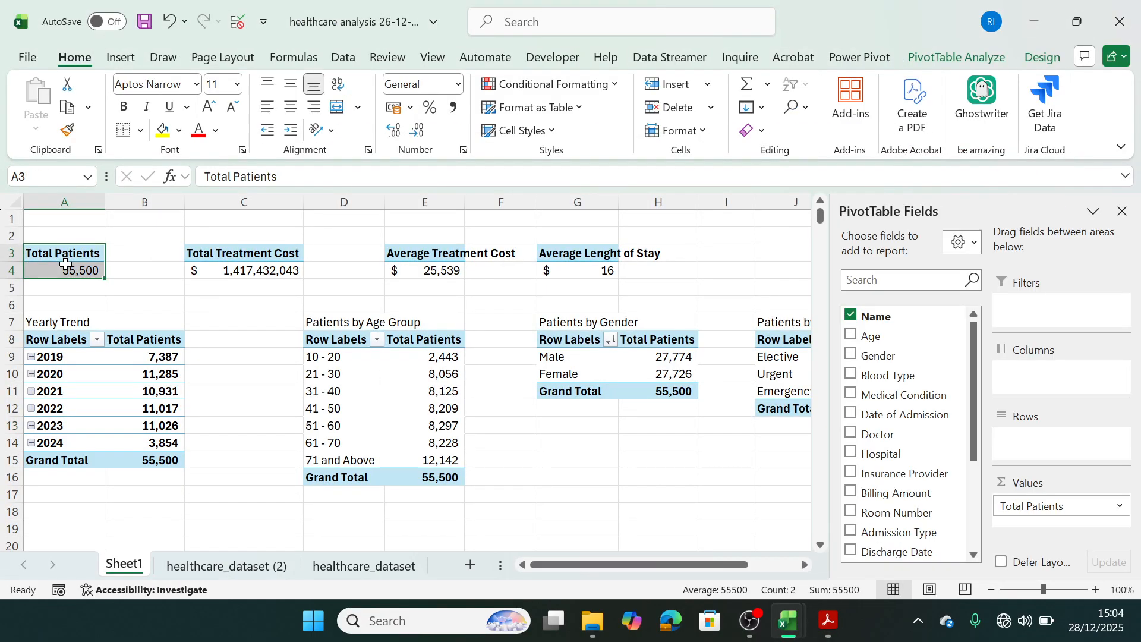
pyautogui.hotkey('ctrl', 'c')
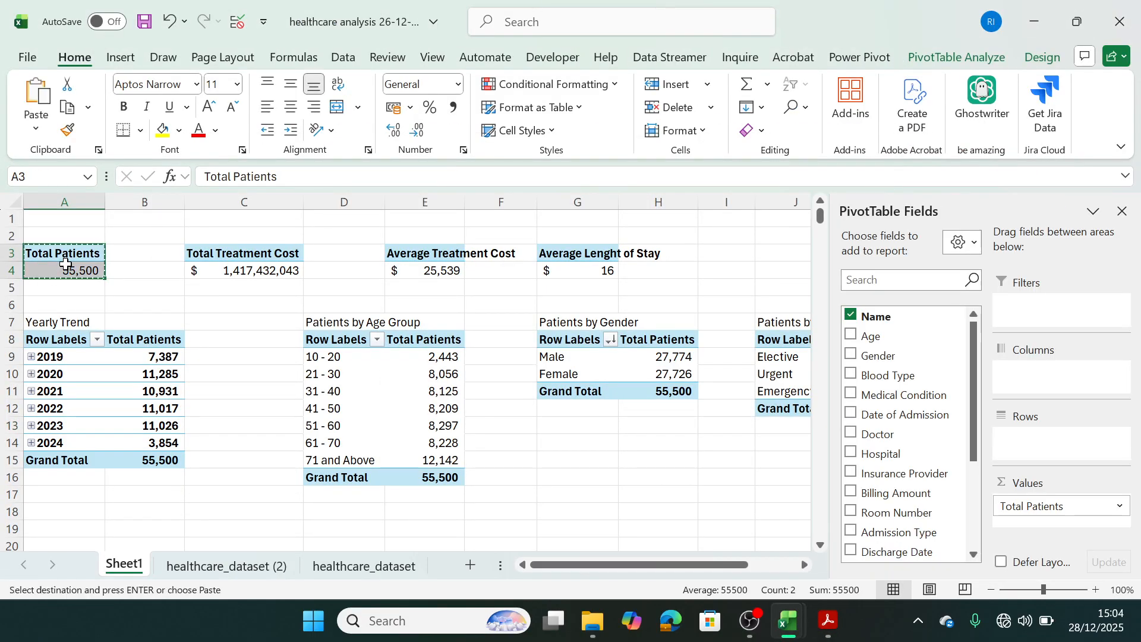
pyautogui.click(73, 526)
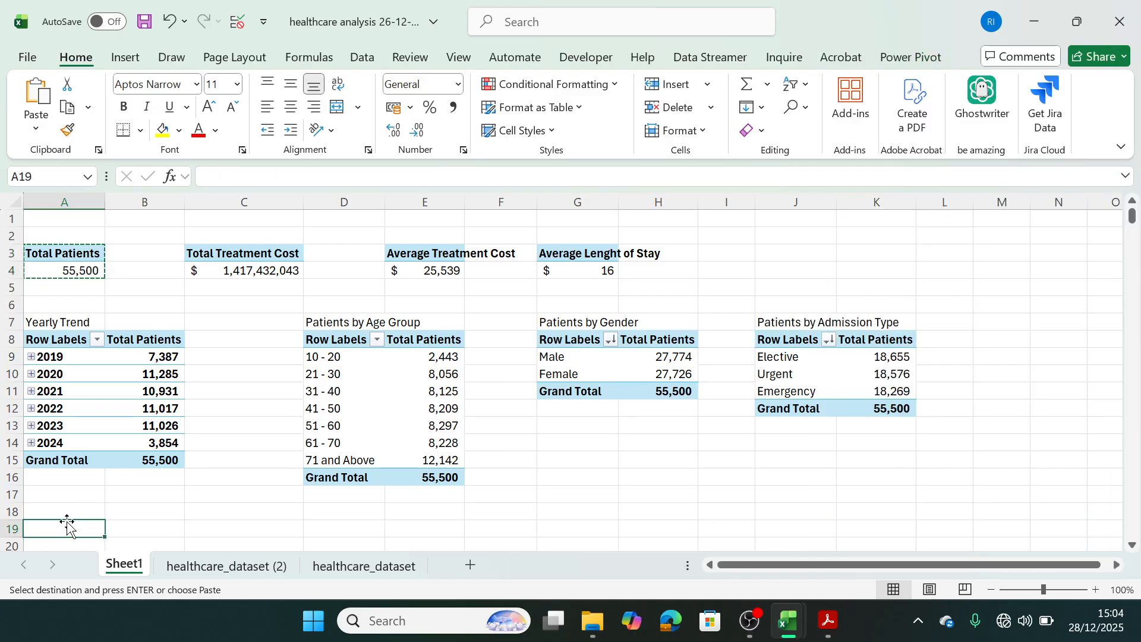
pyautogui.click(67, 514)
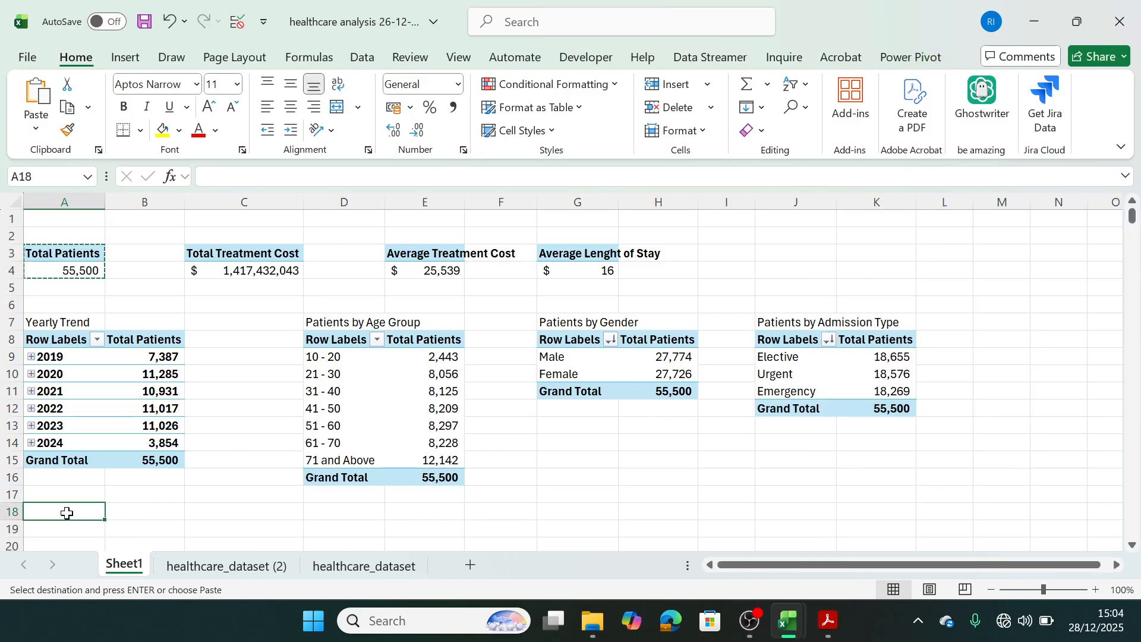
pyautogui.hotkey('ctrl', 'v')
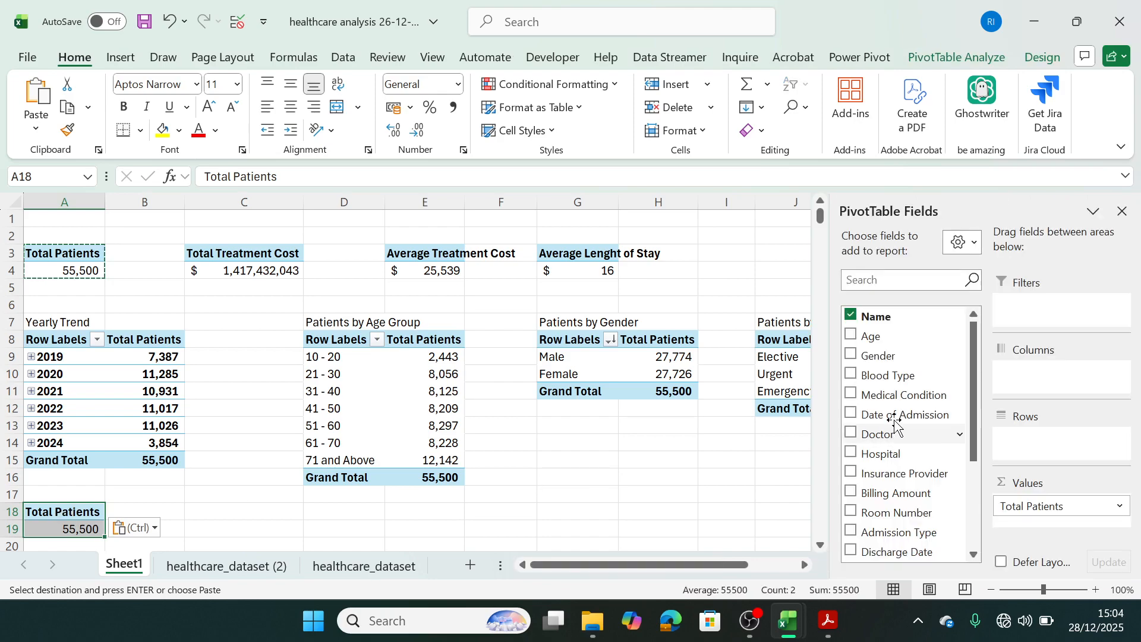
# Add Hospital to the rows of the pivot table at A18 and look through the hospital list.
pyautogui.moveTo(878, 453); pyautogui.dragTo(1055, 443)
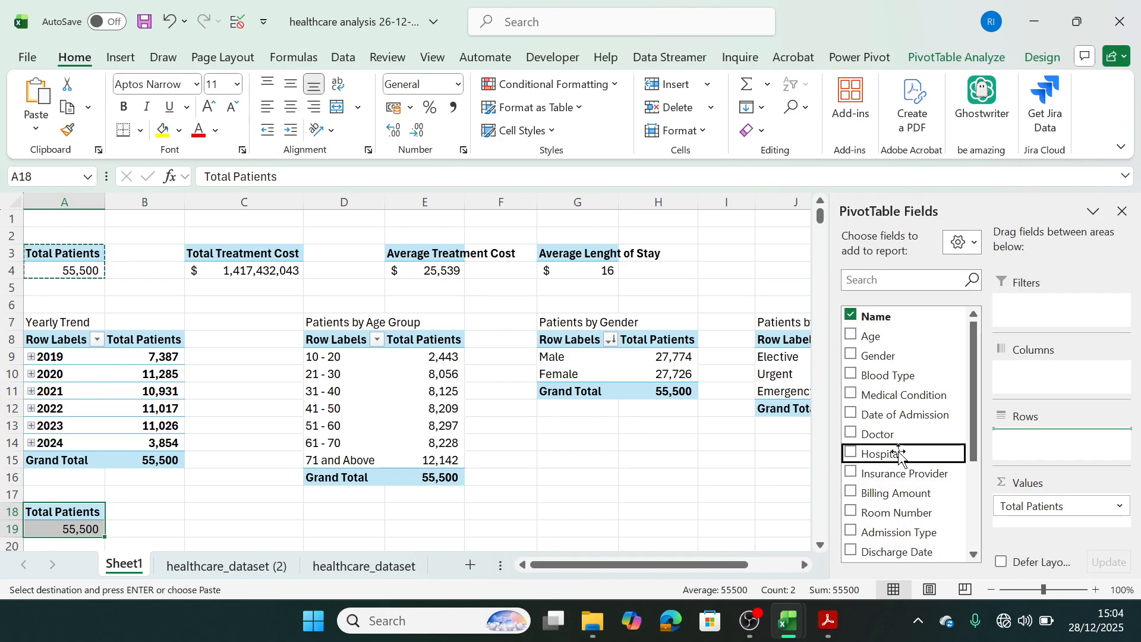
pyautogui.moveTo(898, 453); pyautogui.dragTo(1069, 444)
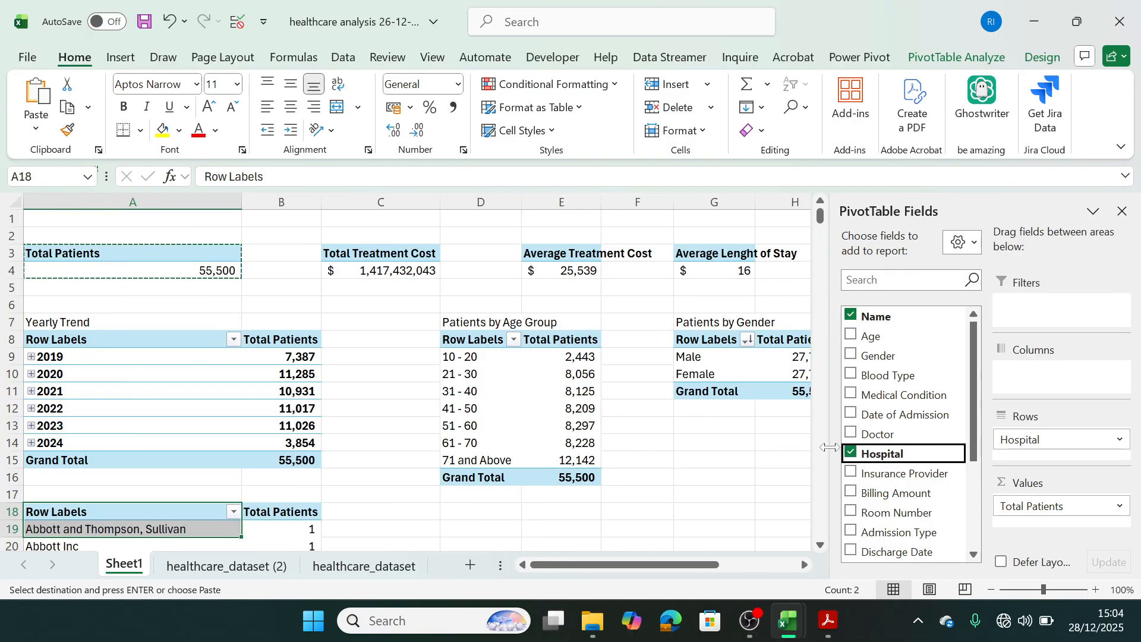
pyautogui.click(822, 544)
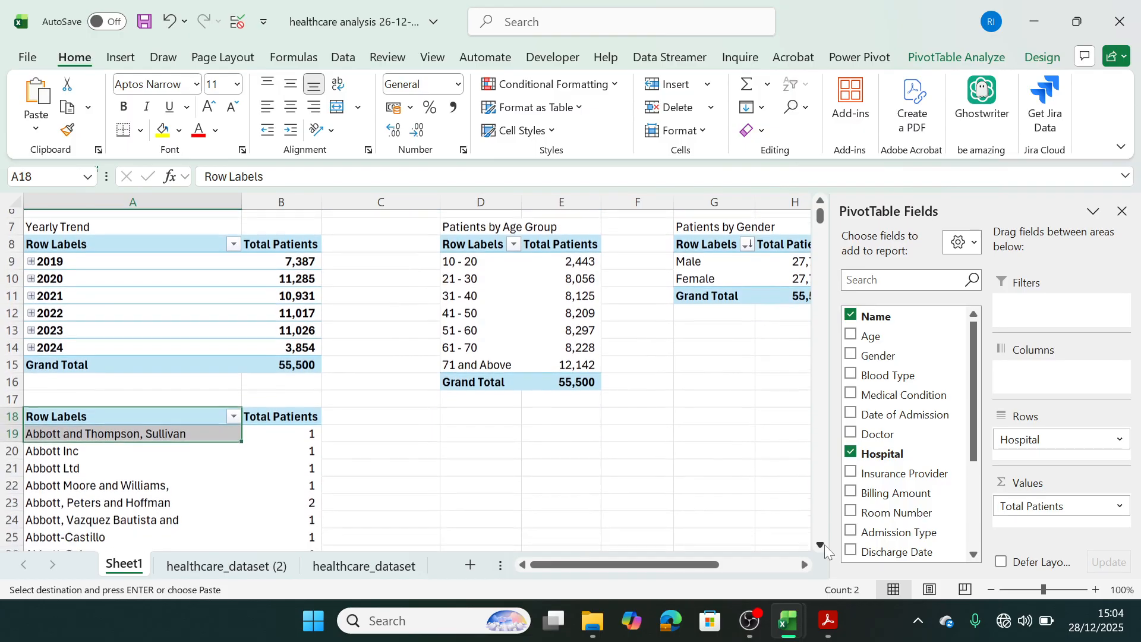
pyautogui.click(824, 545)
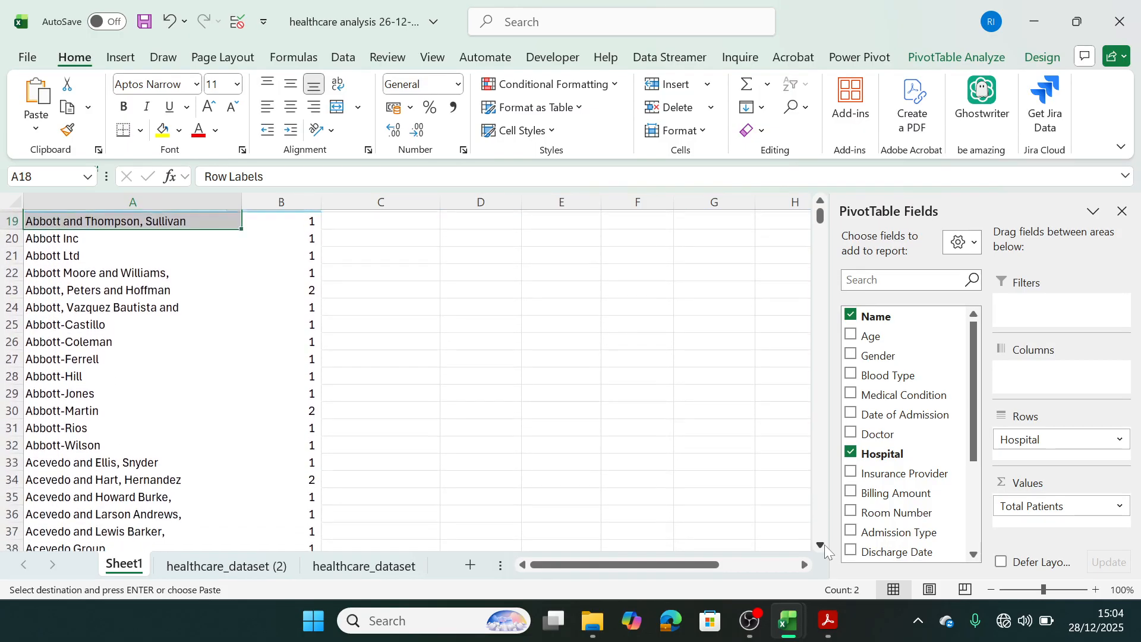
pyautogui.click(823, 205)
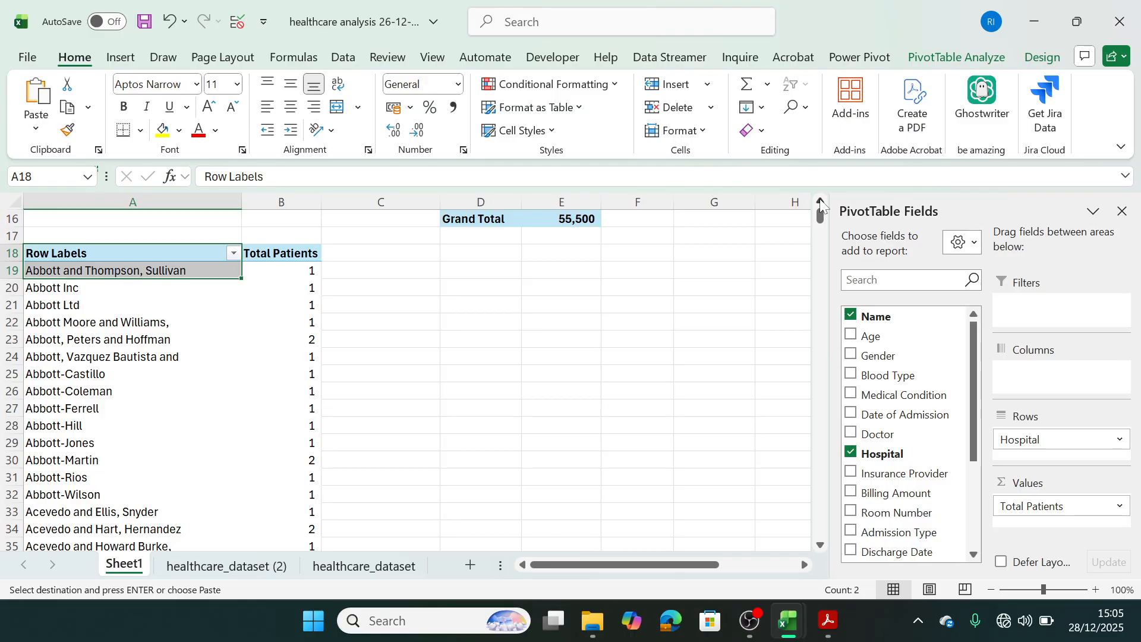
# Sort the hospital pivot table by Total Patients from largest to smallest.
pyautogui.rightClick(293, 286)
pyautogui.moveTo(358, 364)
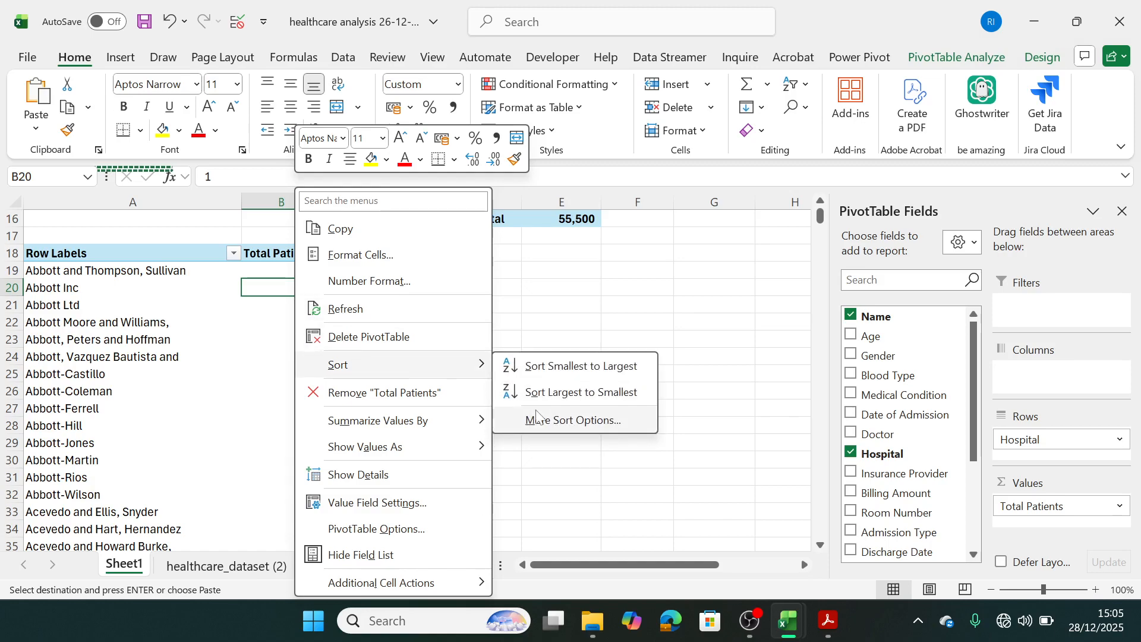
pyautogui.click(555, 390)
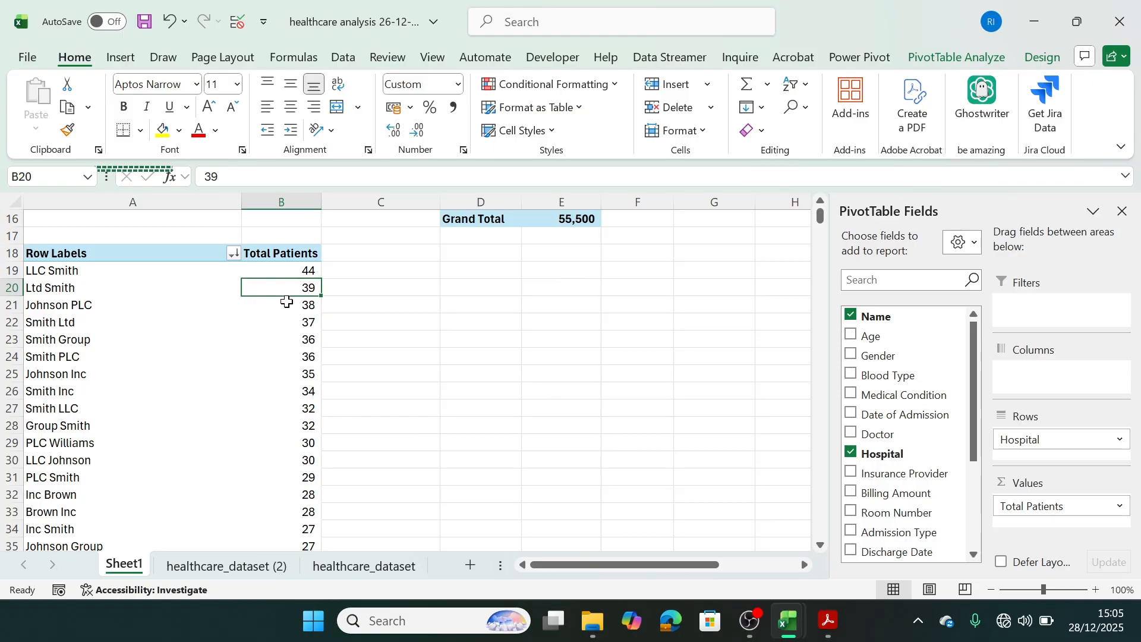
pyautogui.moveTo(287, 301)
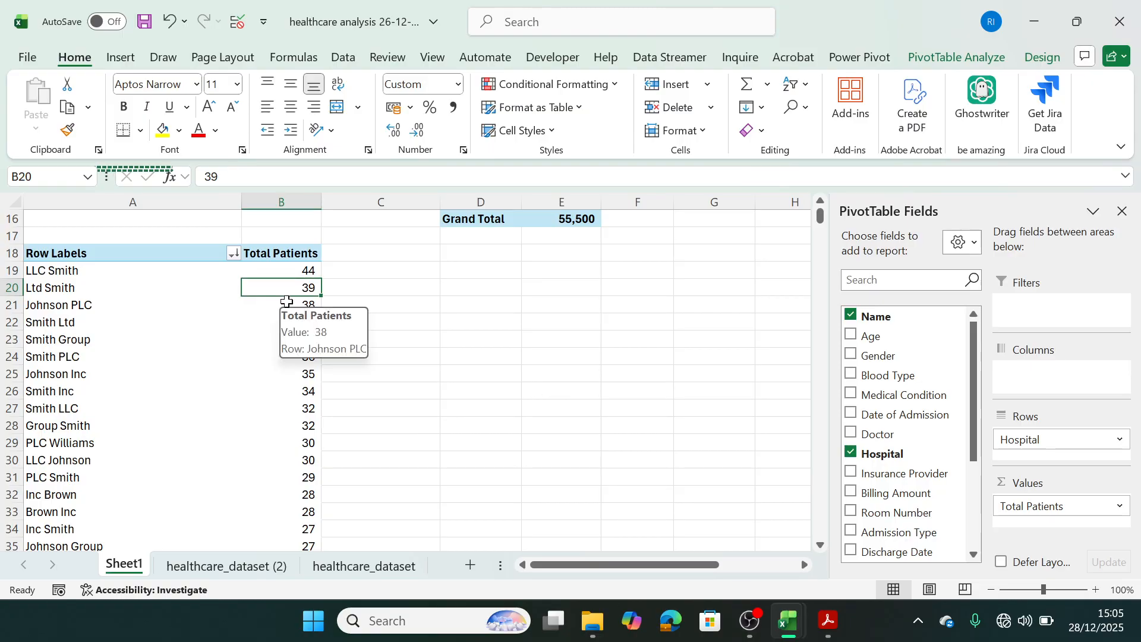
pyautogui.moveTo(278, 360)
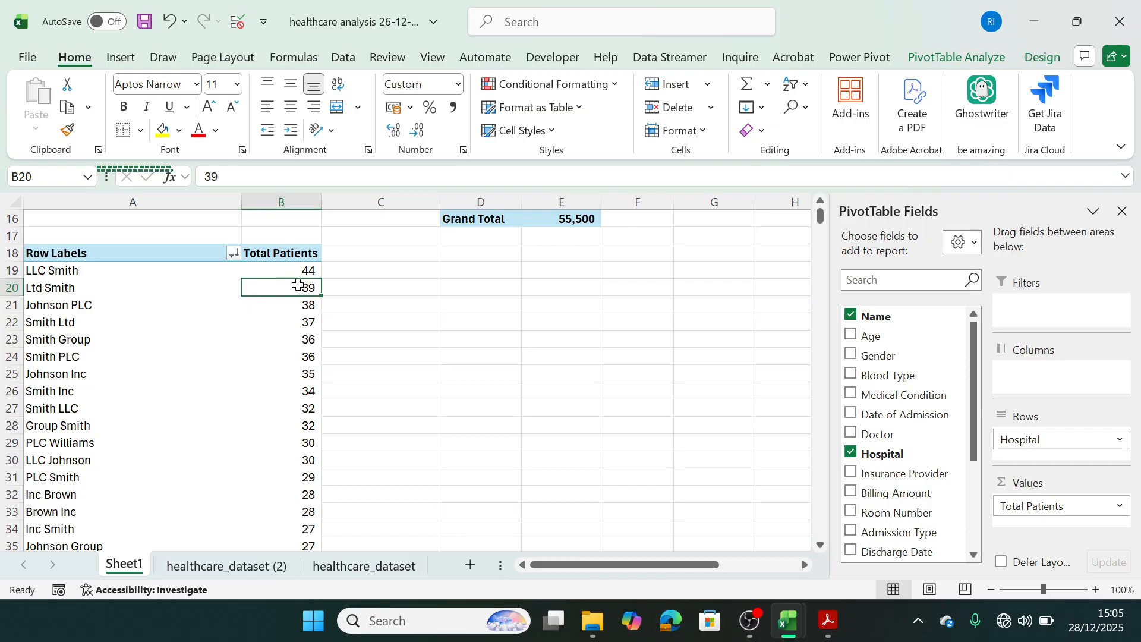
# Filter the hospital pivot table to show only the top 5 items by Total Patients.
pyautogui.rightClick(57, 272)
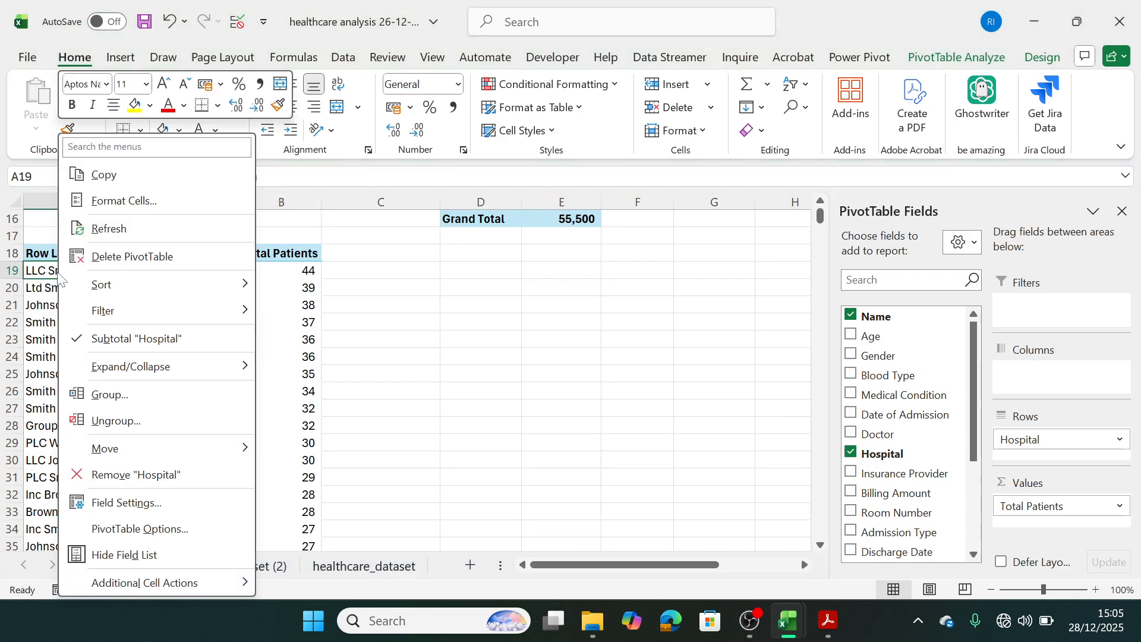
pyautogui.moveTo(153, 310)
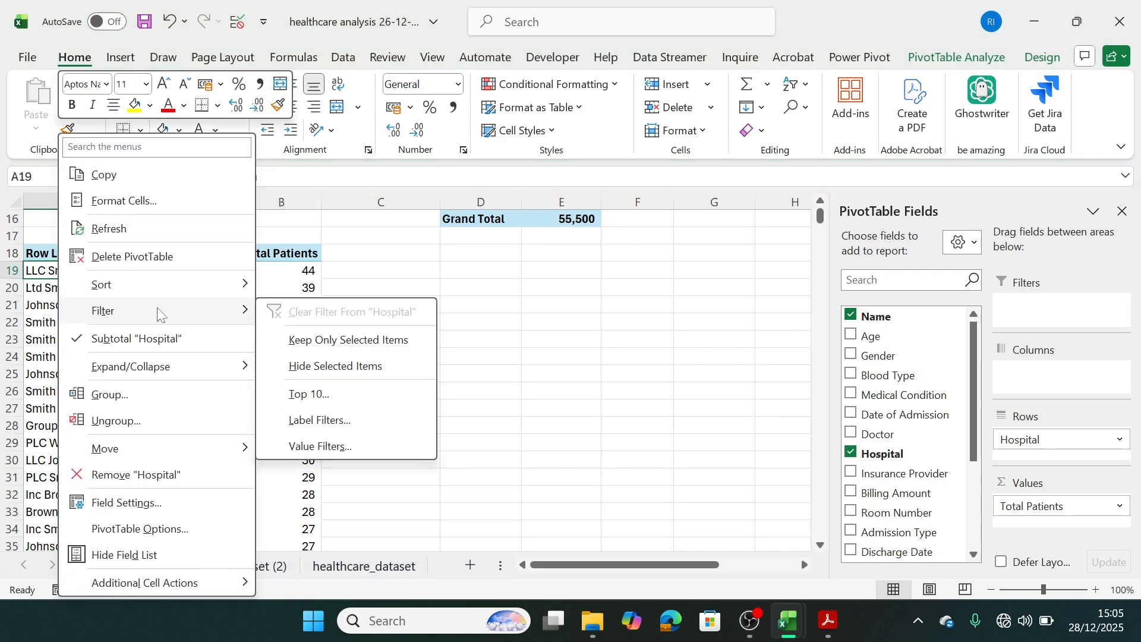
pyautogui.click(327, 395)
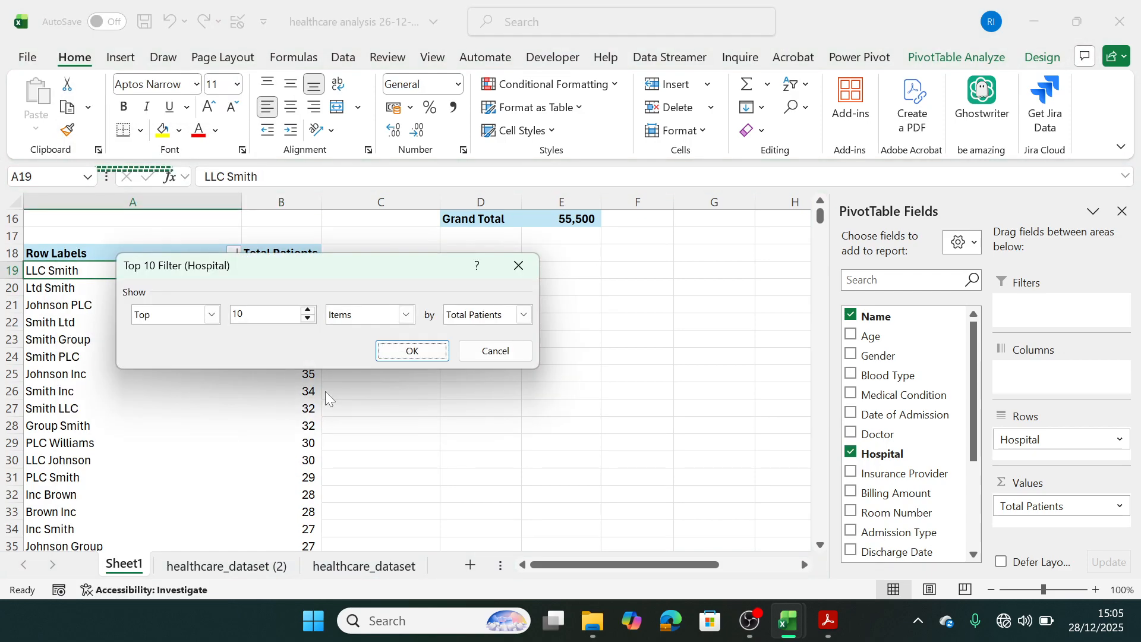
pyautogui.moveTo(436, 313); pyautogui.dragTo(463, 326)
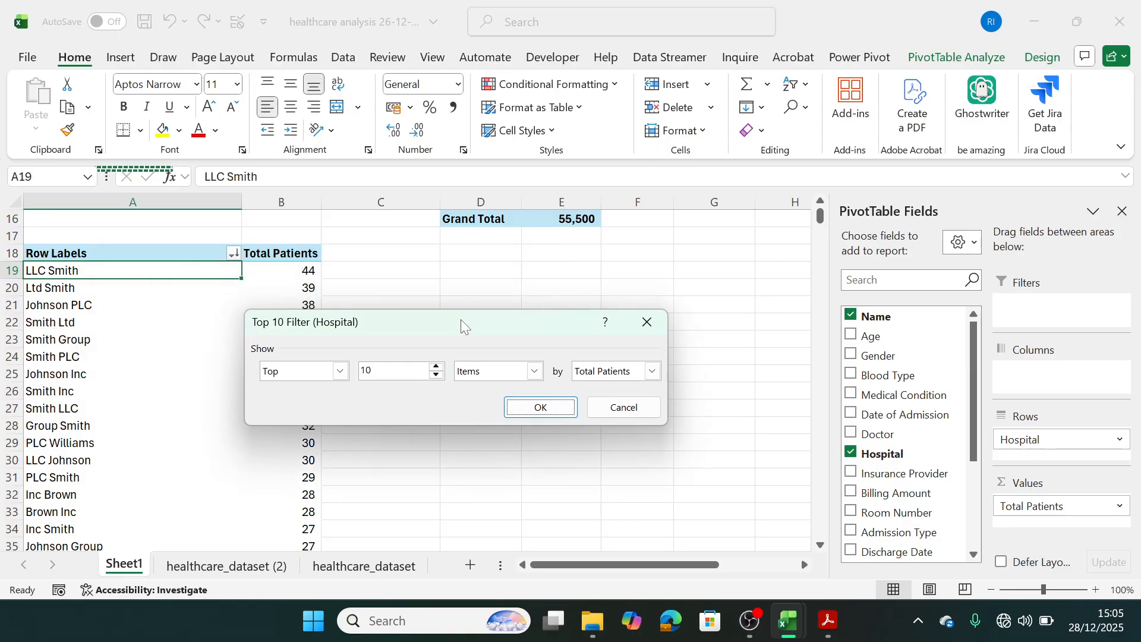
pyautogui.click(341, 372)
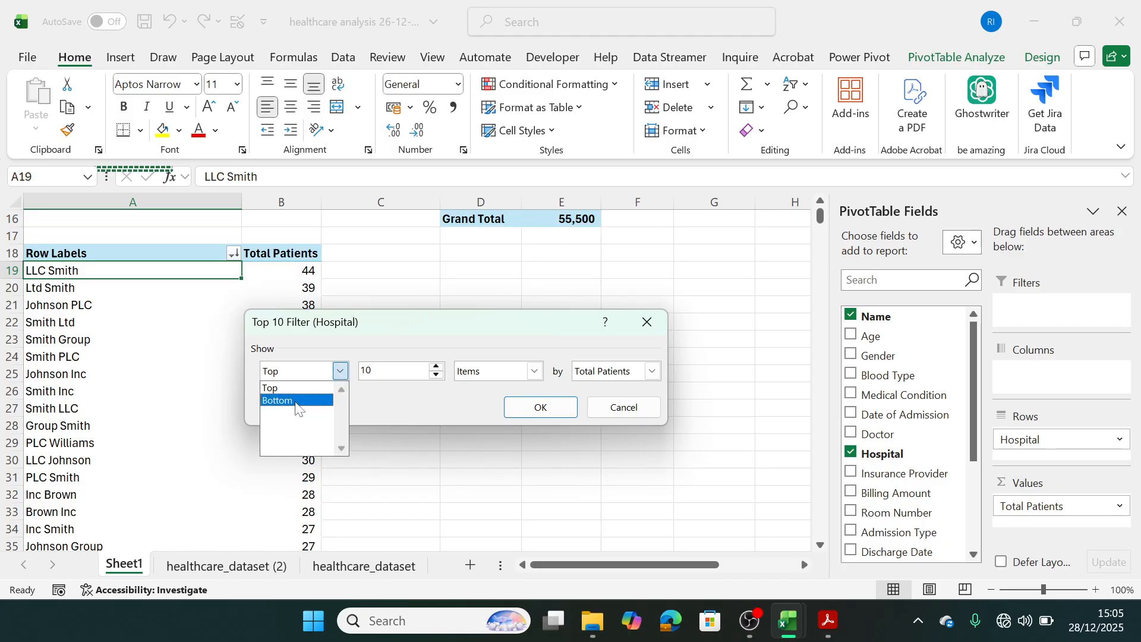
pyautogui.press('Escape')
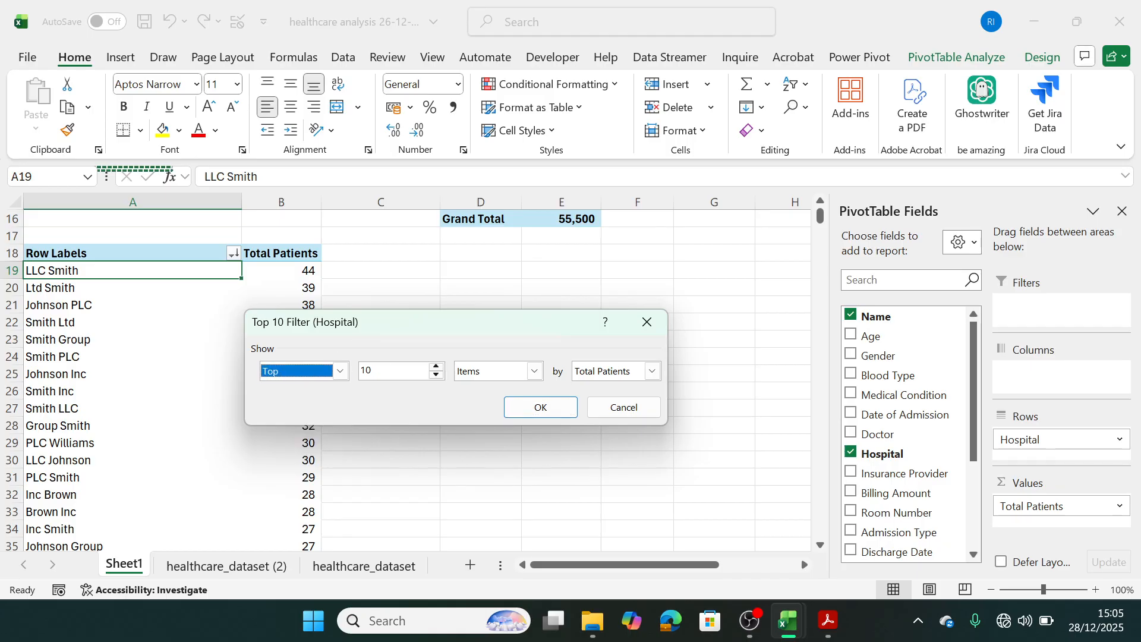
pyautogui.press('Tab')
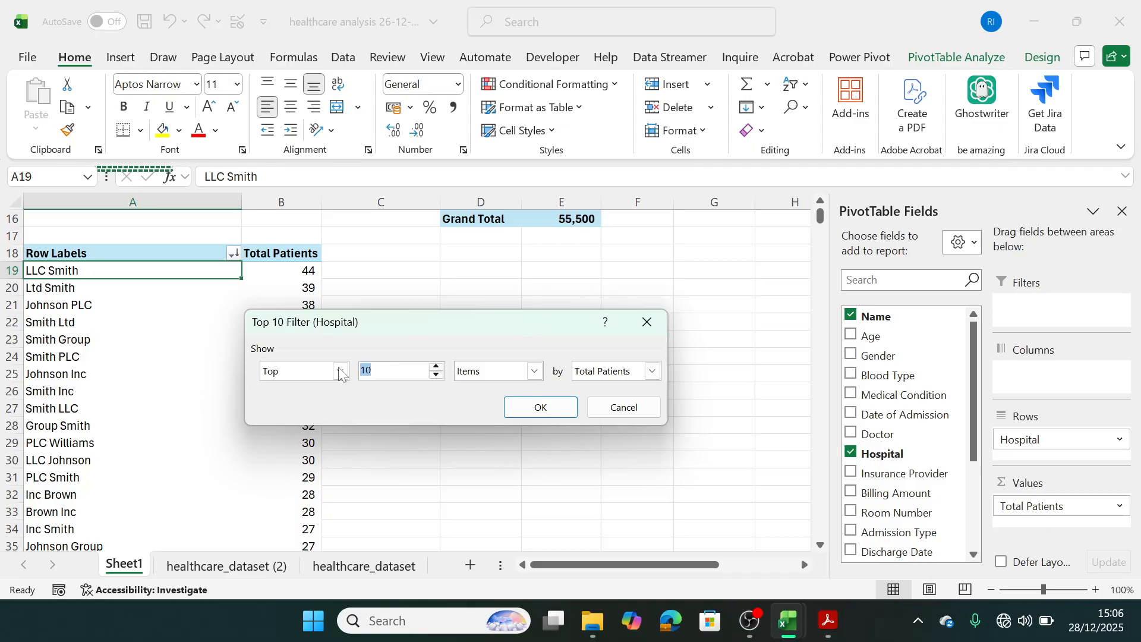
pyautogui.write('5')
pyautogui.click(652, 371)
pyautogui.click(652, 371)
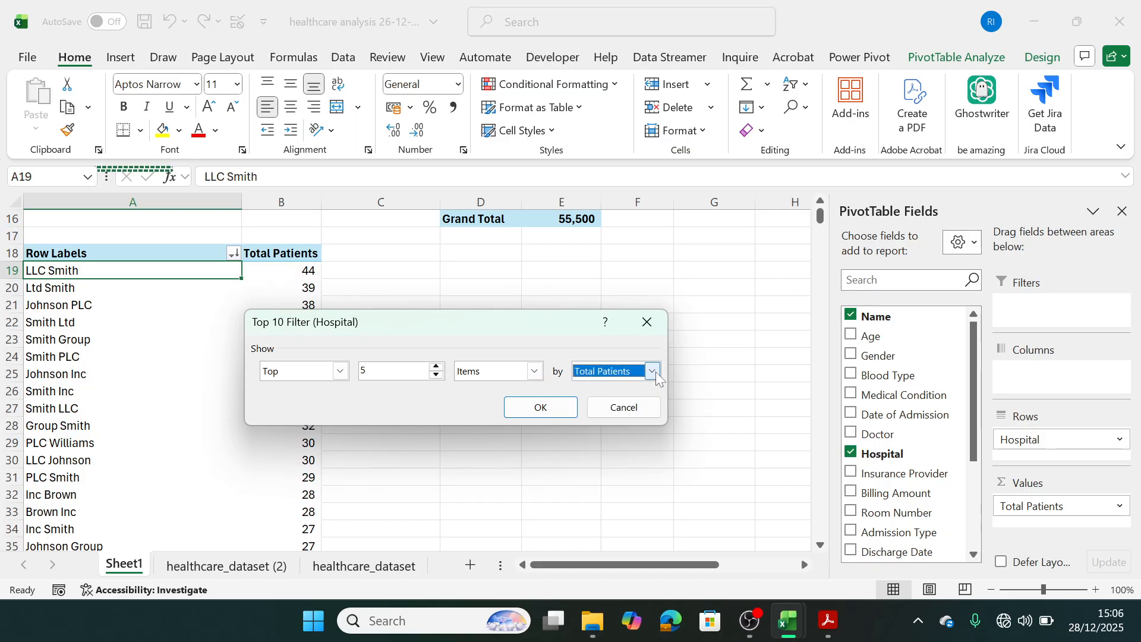
pyautogui.click(559, 413)
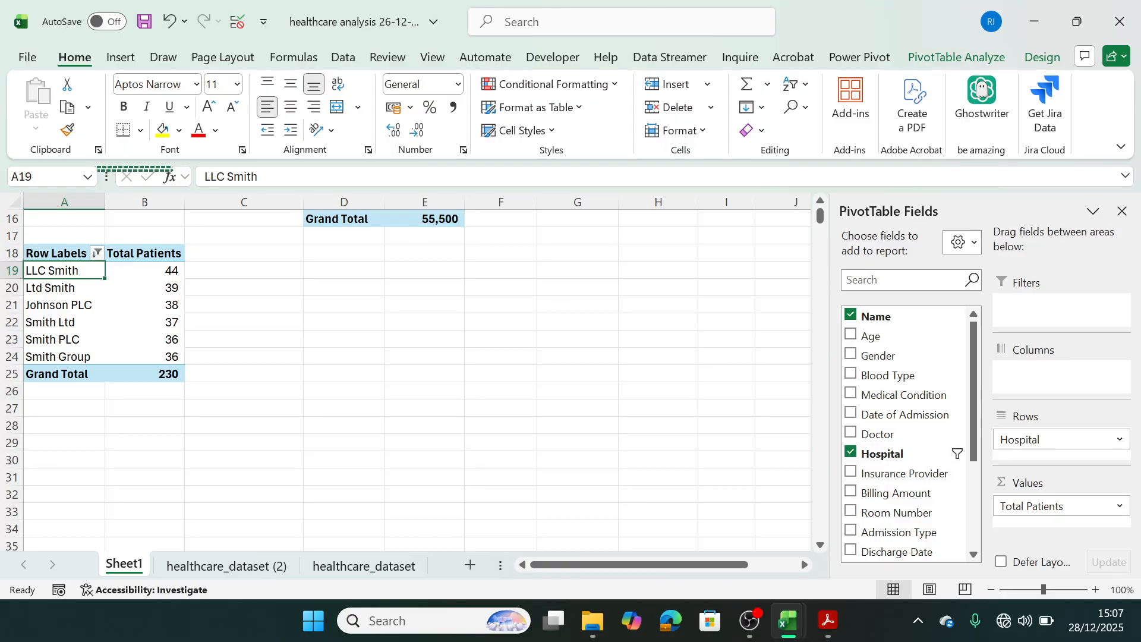
# Select the empty cell A17 directly above the hospital pivot table.
pyautogui.click(820, 202)
pyautogui.scroll(2, 819, 206)
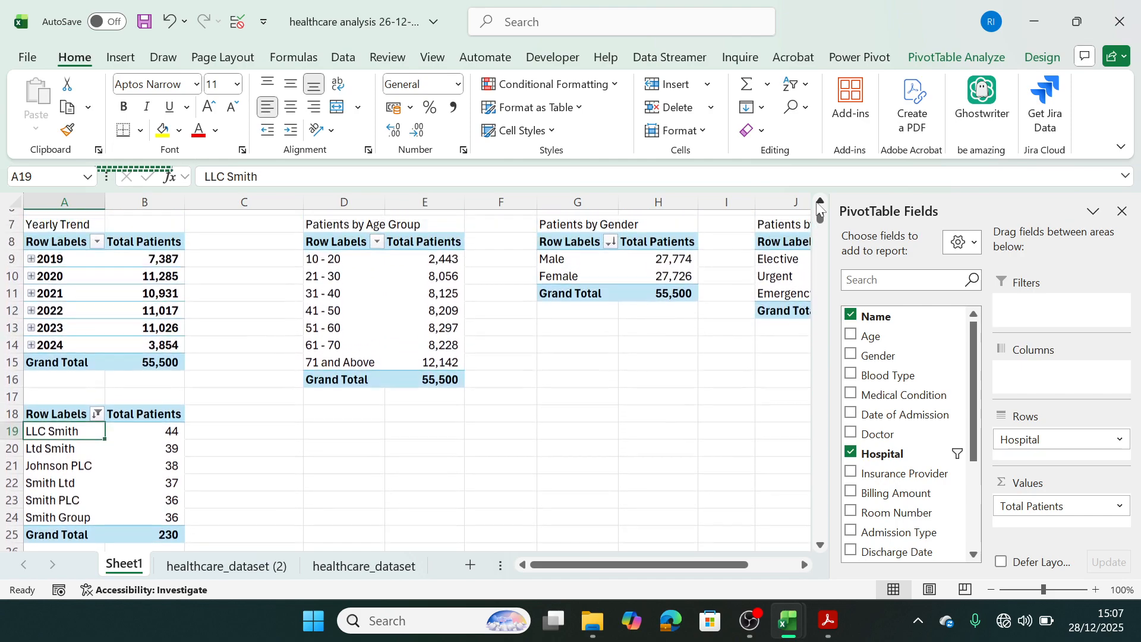
pyautogui.click(47, 426)
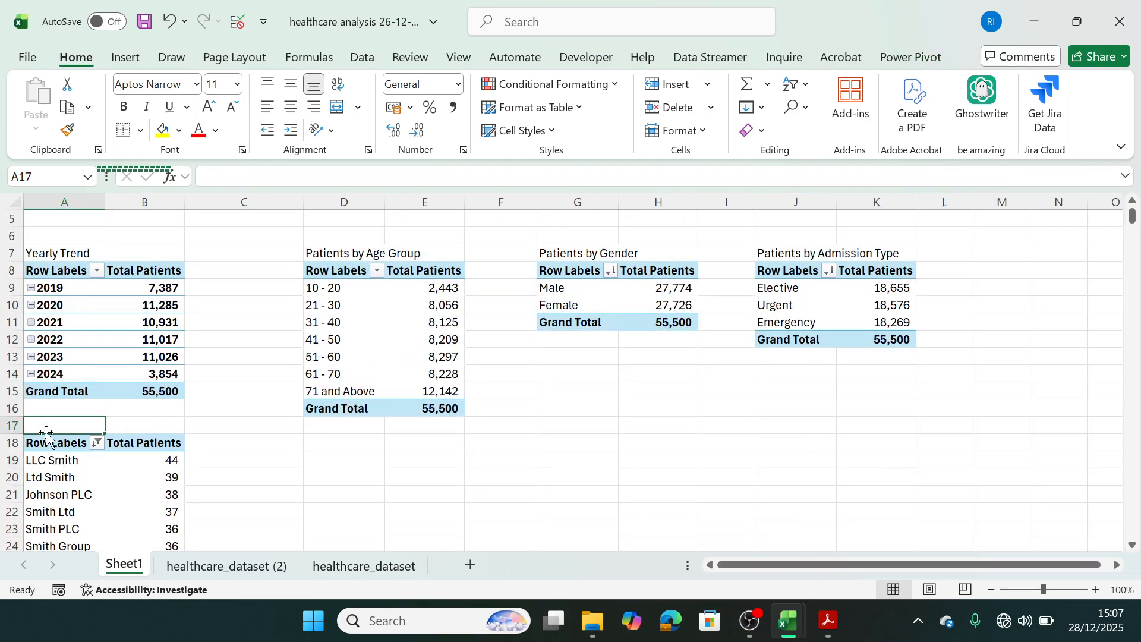
pyautogui.write('Patt')
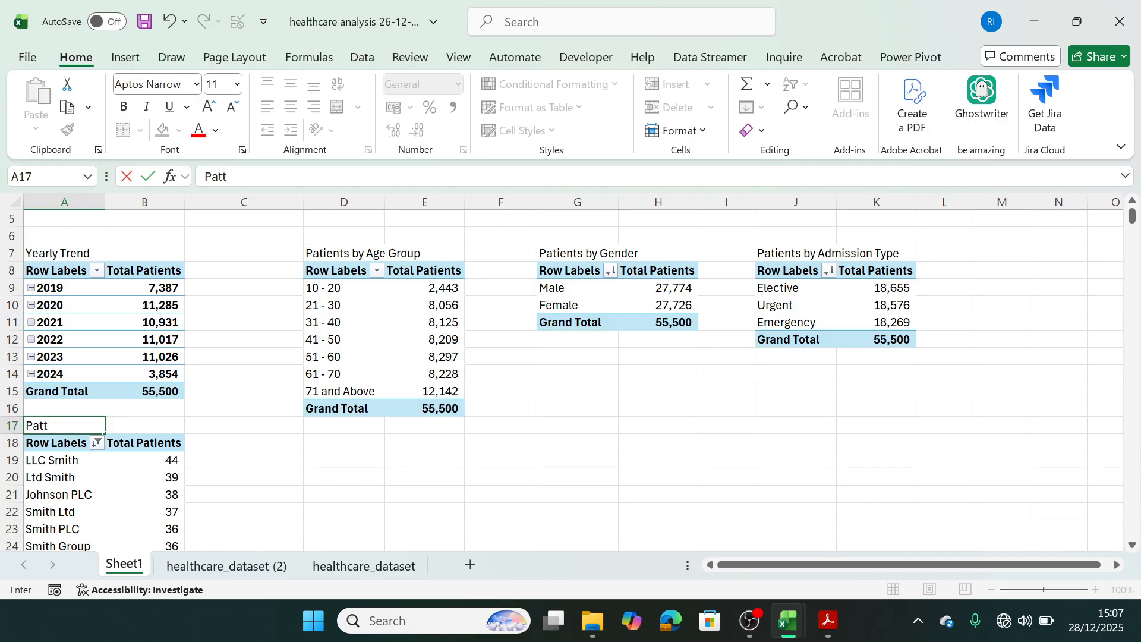
pyautogui.press('BackSpace')
pyautogui.write('ienta')
pyautogui.press('BackSpace')
pyautogui.write('s by G')
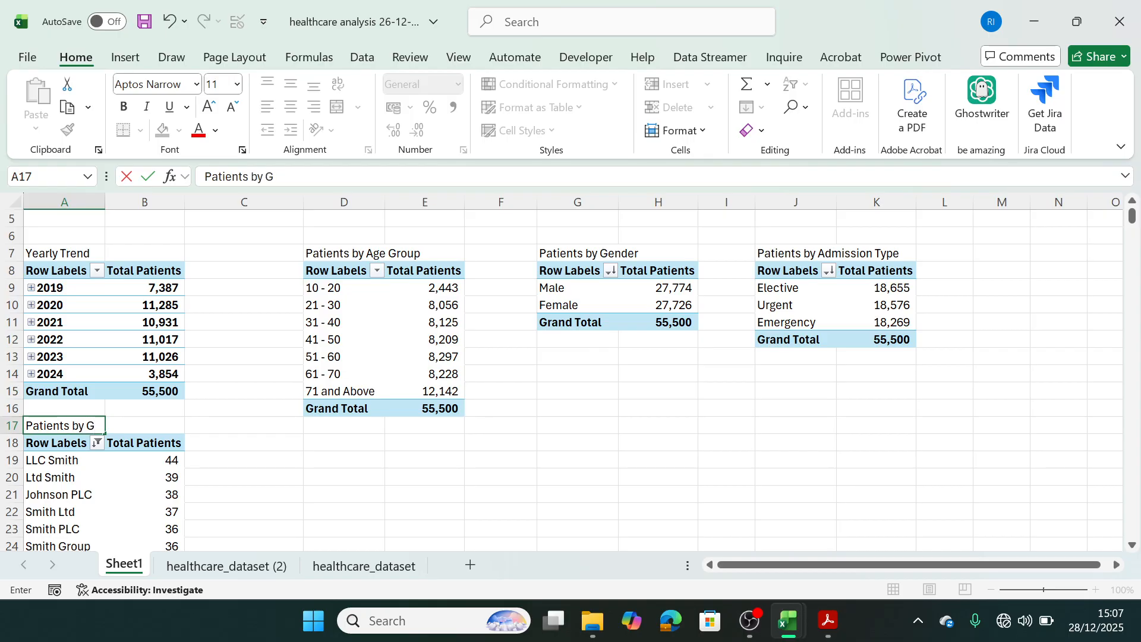
pyautogui.press('BackSpace')
pyautogui.write('Hospita')
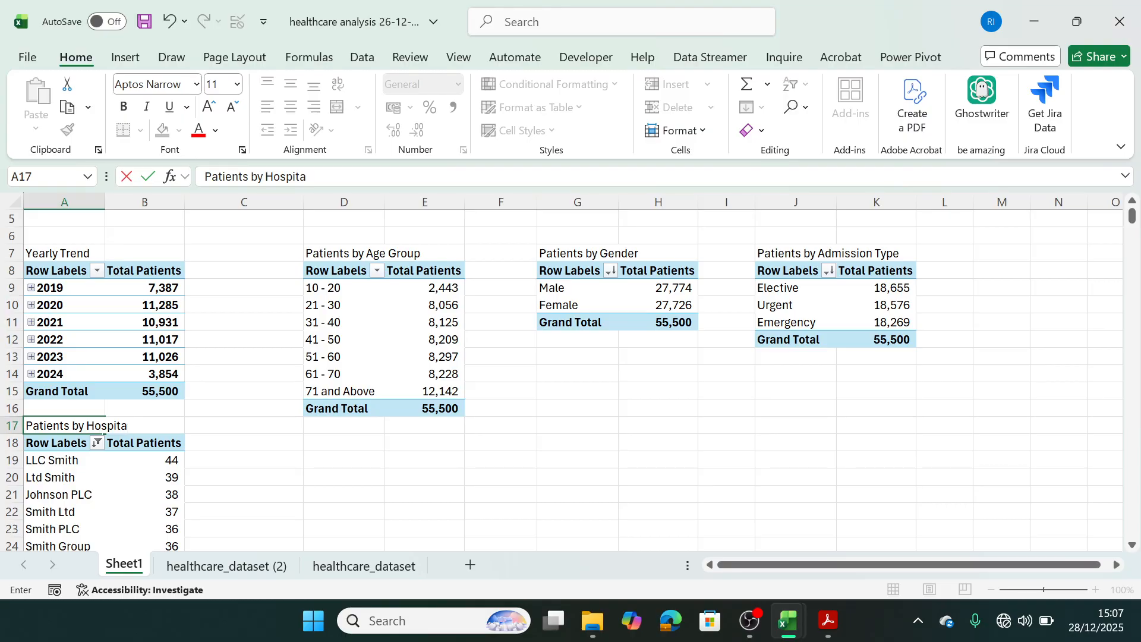
pyautogui.press('BackSpace')
pyautogui.press('BackSpace')
pyautogui.press('BackSpace')
pyautogui.press('BackSpace')
pyautogui.press('BackSpace')
pyautogui.press('BackSpace')
pyautogui.press('BackSpace')
pyautogui.press('BackSpace')
pyautogui.press('BackSpace')
pyautogui.press('BackSpace')
pyautogui.press('BackSpace')
pyautogui.press('BackSpace')
pyautogui.press('BackSpace')
pyautogui.press('BackSpace')
pyautogui.press('BackSpace')
pyautogui.press('BackSpace')
pyautogui.press('BackSpace')
pyautogui.press('BackSpace')
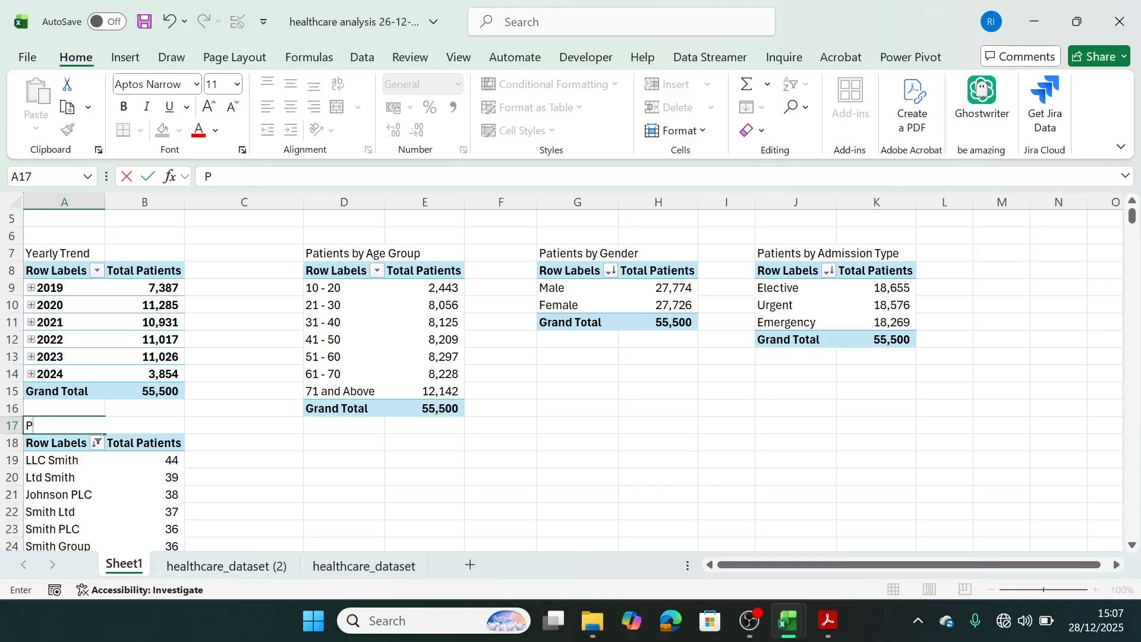
pyautogui.press('BackSpace')
# Enter the title "Top 5 Hospitals" in A17 above the hospital pivot table.
pyautogui.write('Top 5')
pyautogui.write('Ho')
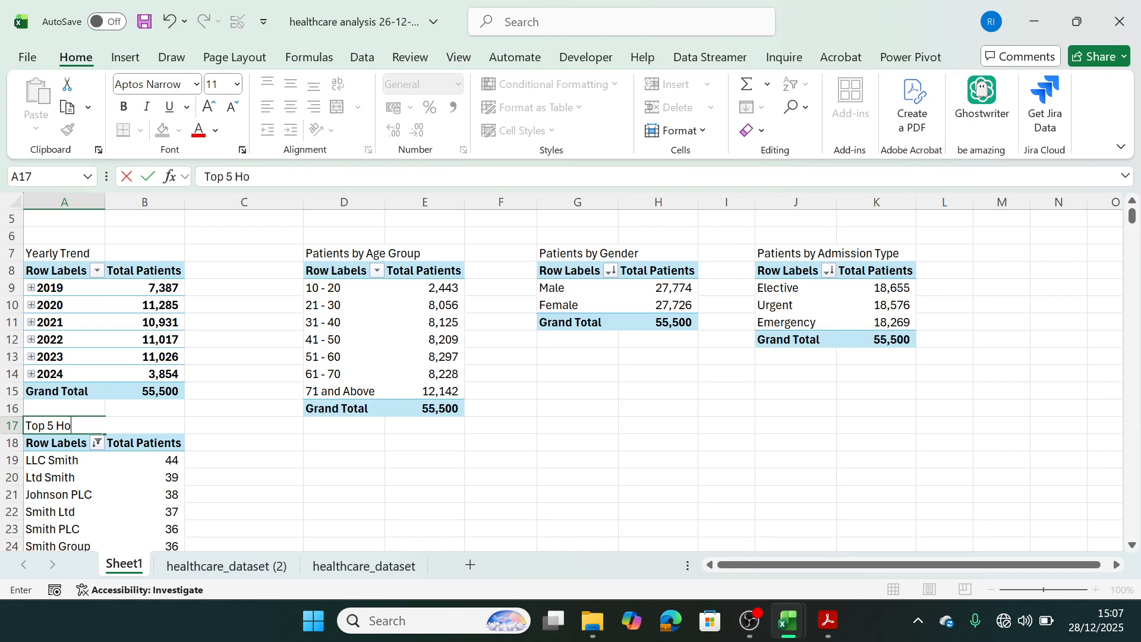
pyautogui.write('spitals')
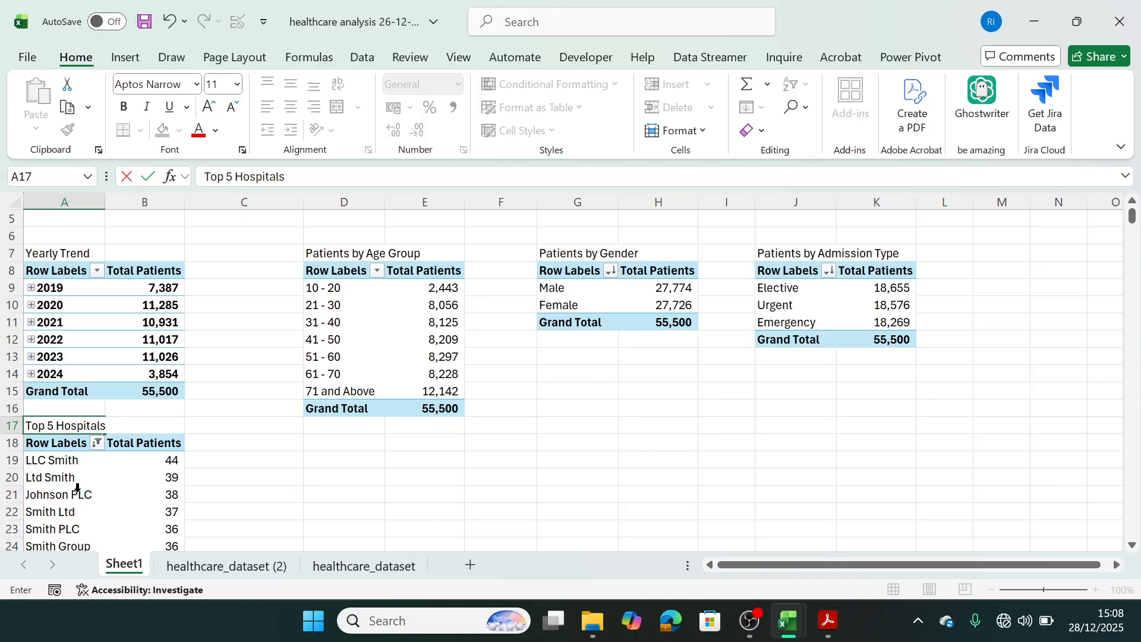
pyautogui.click(501, 482)
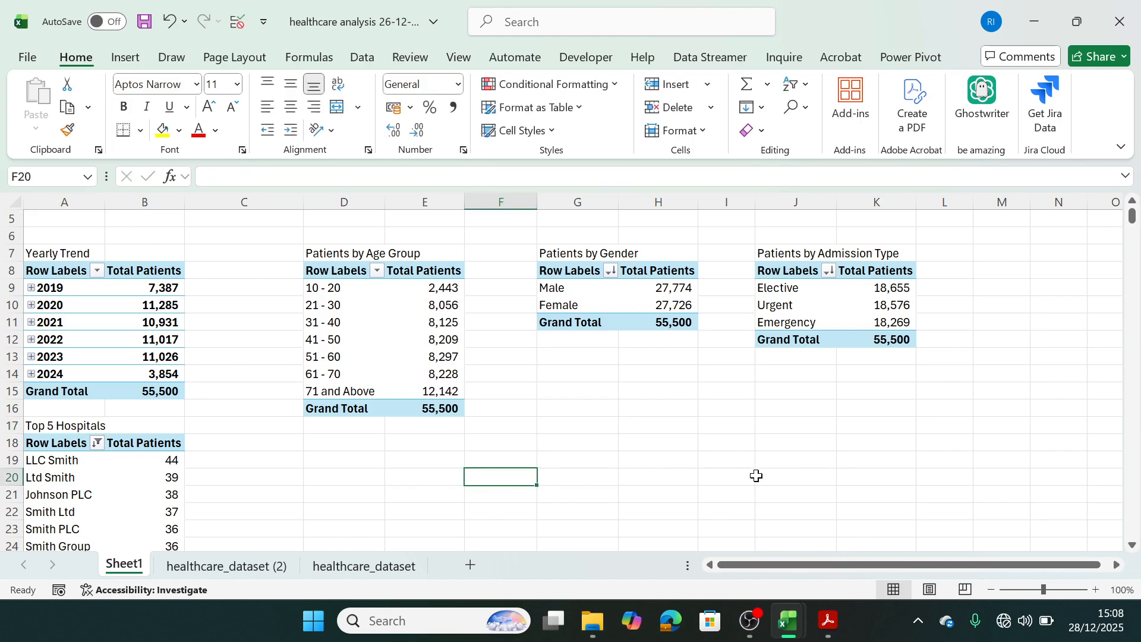
# Check the remaining questions in the business problem PDF and paste a copy of the A3:A4 Total Patients pivot table at D19 in Excel.
pyautogui.click(827, 620)
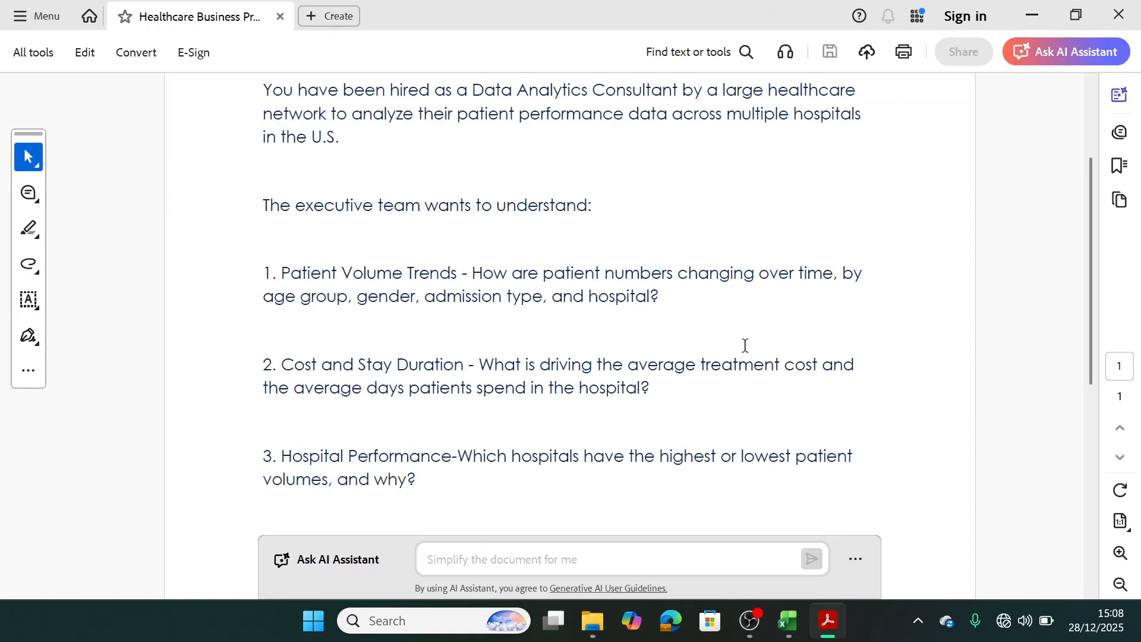
pyautogui.moveTo(1089, 324); pyautogui.dragTo(1089, 410)
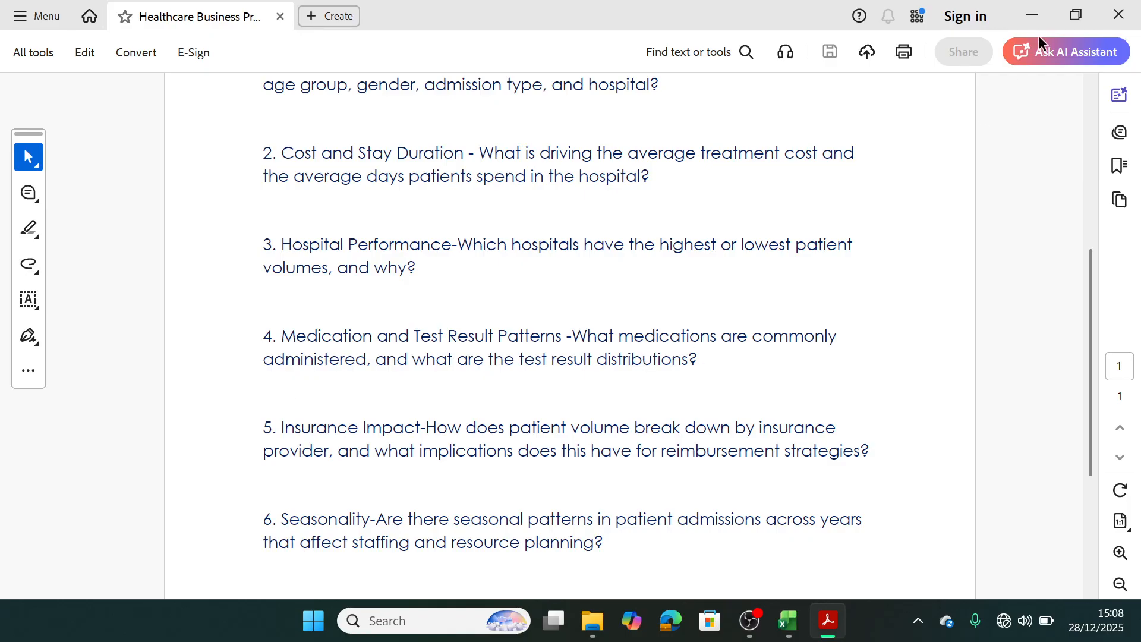
pyautogui.click(1033, 13)
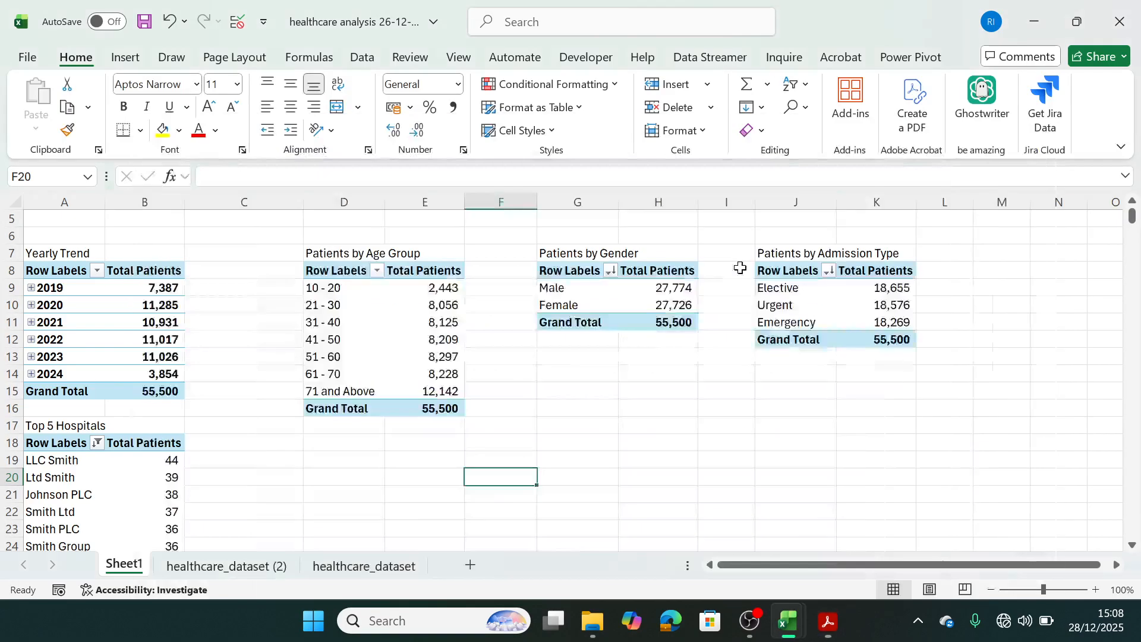
pyautogui.moveTo(732, 565); pyautogui.dragTo(700, 565)
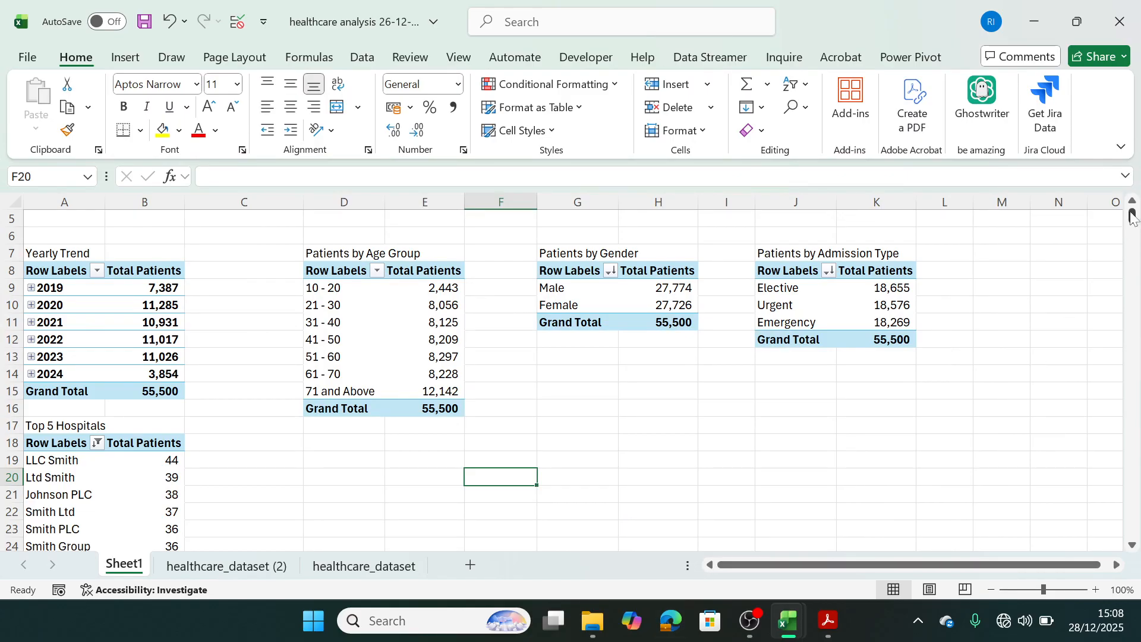
pyautogui.moveTo(1132, 217); pyautogui.dragTo(1132, 208)
pyautogui.click(40, 251)
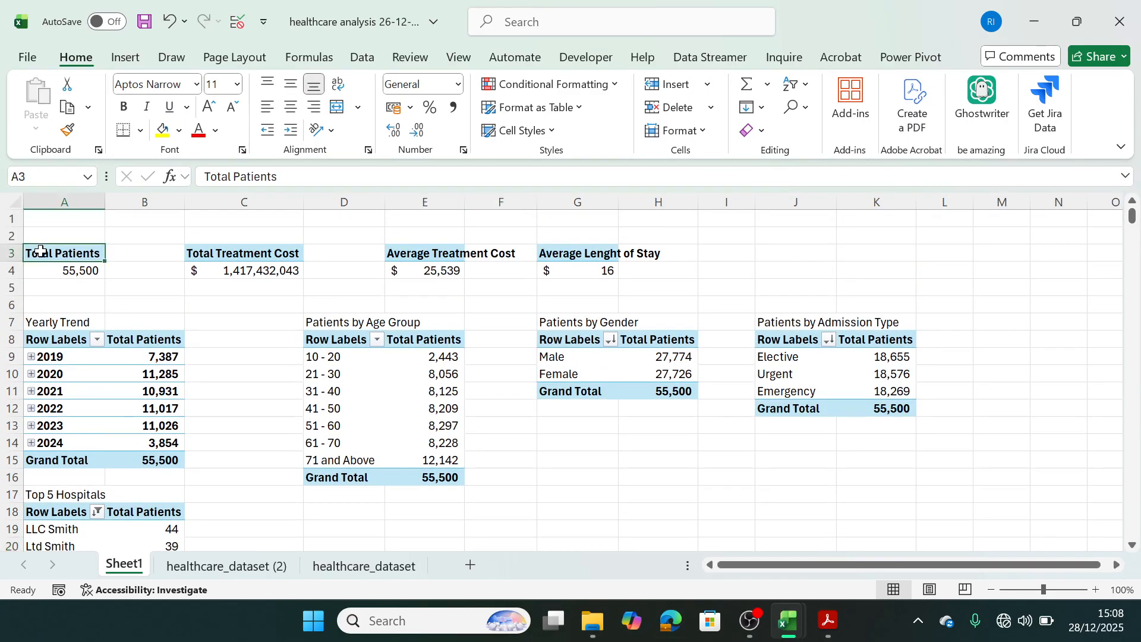
pyautogui.moveTo(40, 251); pyautogui.dragTo(46, 265)
pyautogui.hotkey('ctrl', 'c')
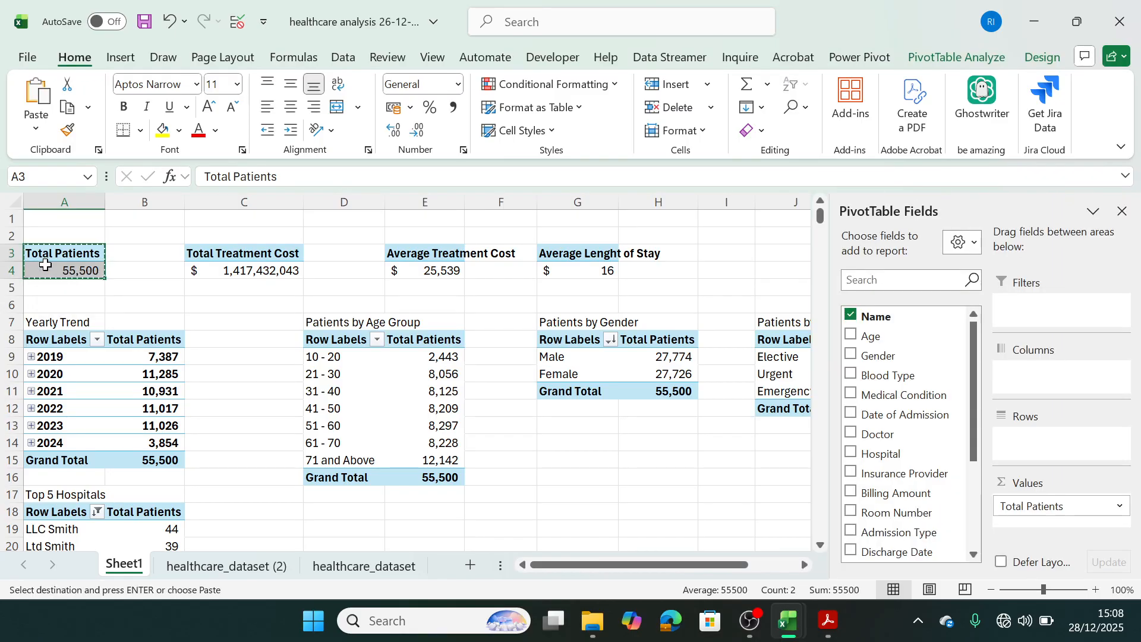
pyautogui.click(319, 513)
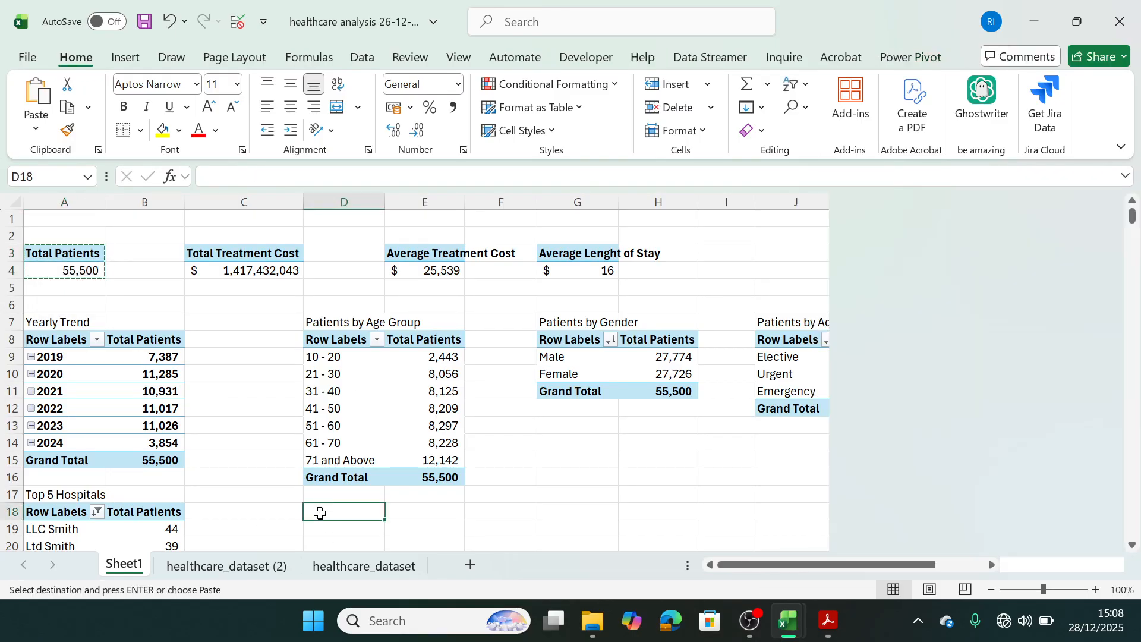
pyautogui.click(320, 523)
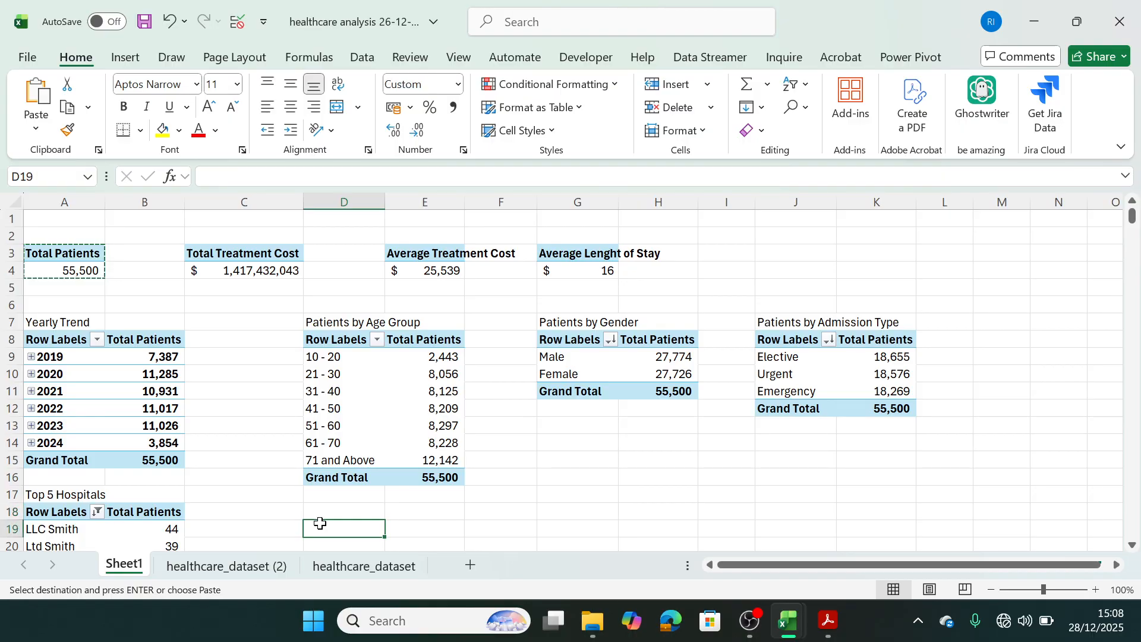
pyautogui.hotkey('ctrl', 'v')
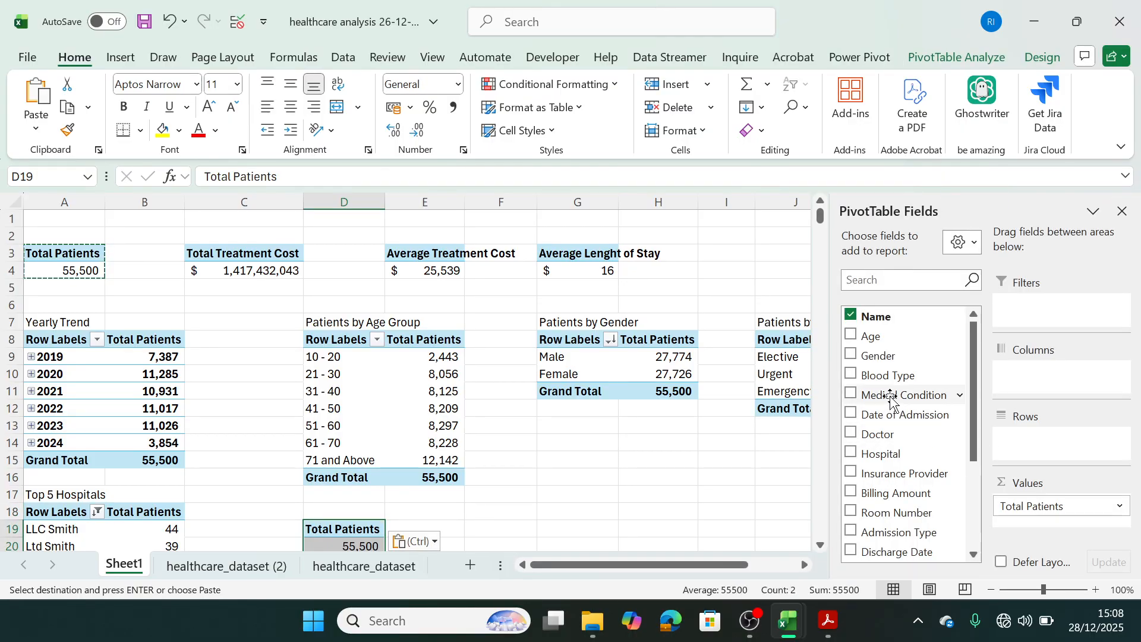
# Recheck the business problem PDF and add Medical Condition to the rows of the pivot table at D19 in Excel.
pyautogui.click(828, 624)
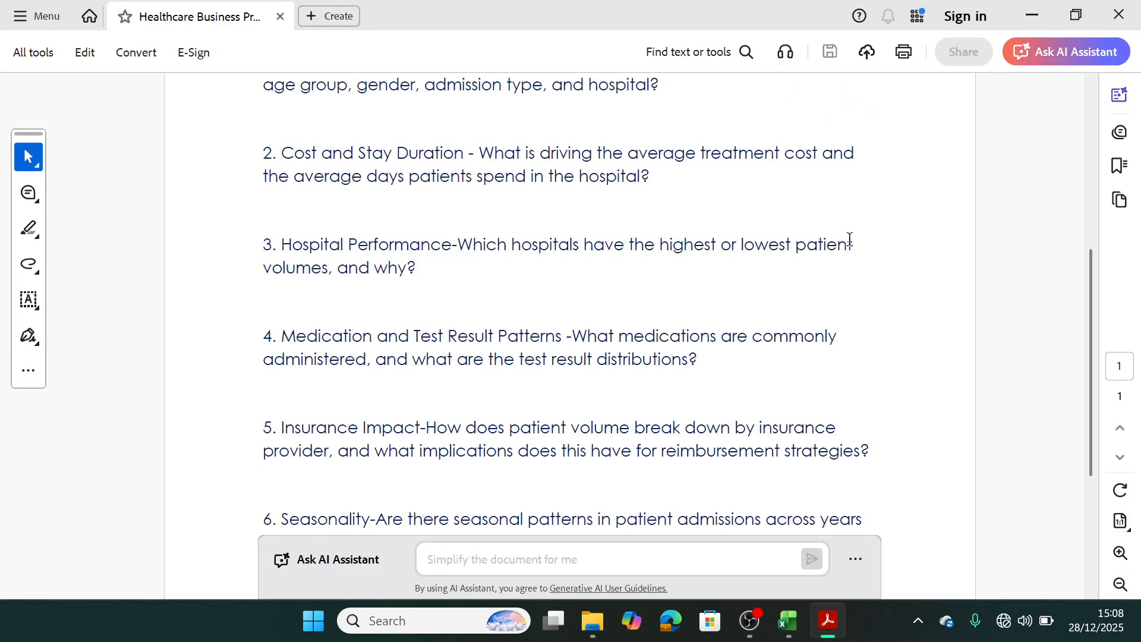
pyautogui.click(1032, 18)
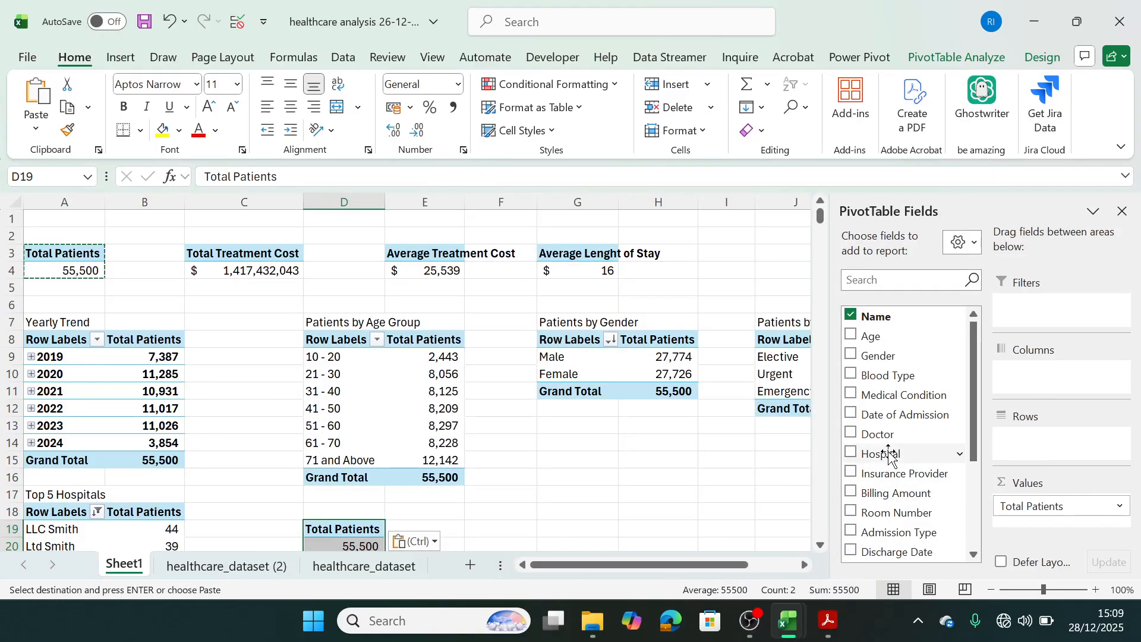
pyautogui.moveTo(901, 391); pyautogui.dragTo(1047, 441)
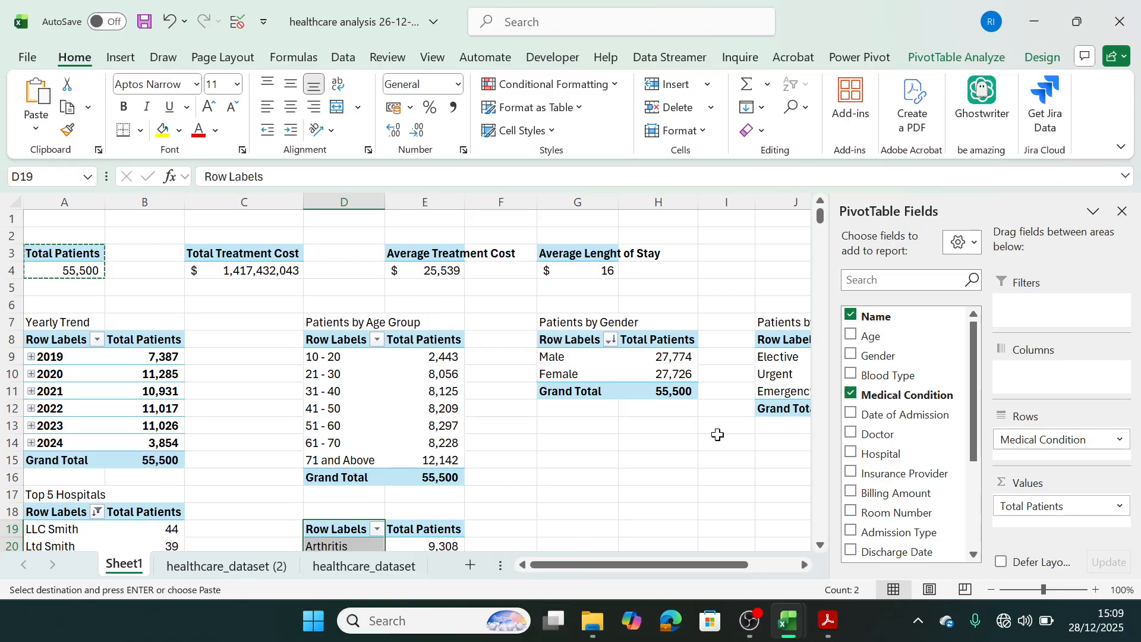
# Sort the medical condition pivot table by Total Patients from largest to smallest.
pyautogui.click(820, 545)
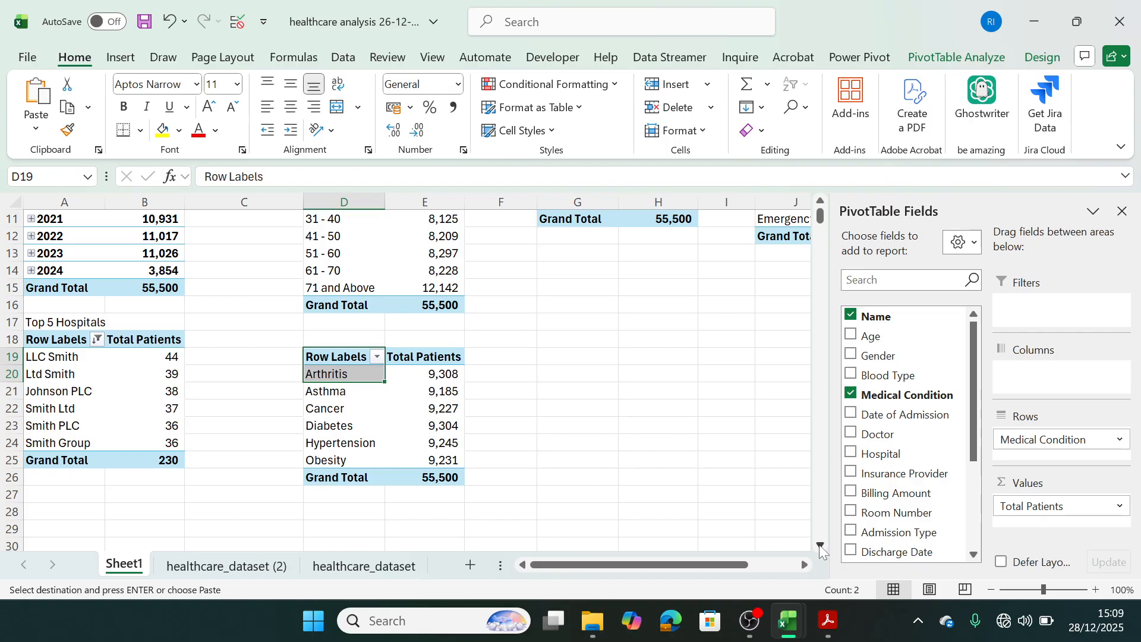
pyautogui.click(435, 407)
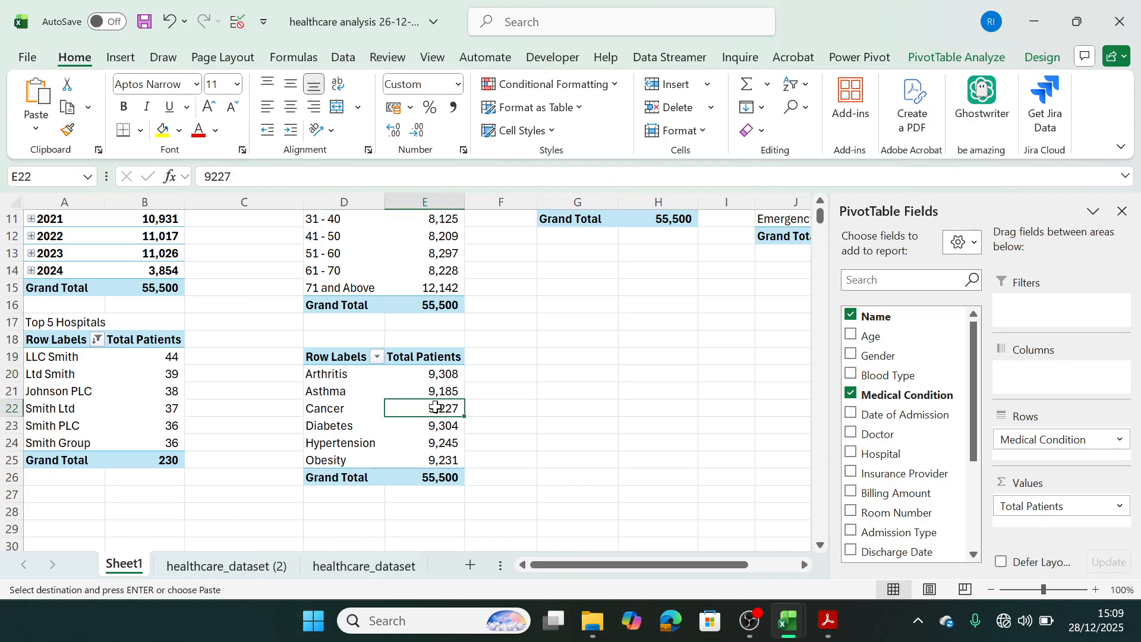
pyautogui.rightClick(436, 407)
pyautogui.moveTo(525, 358)
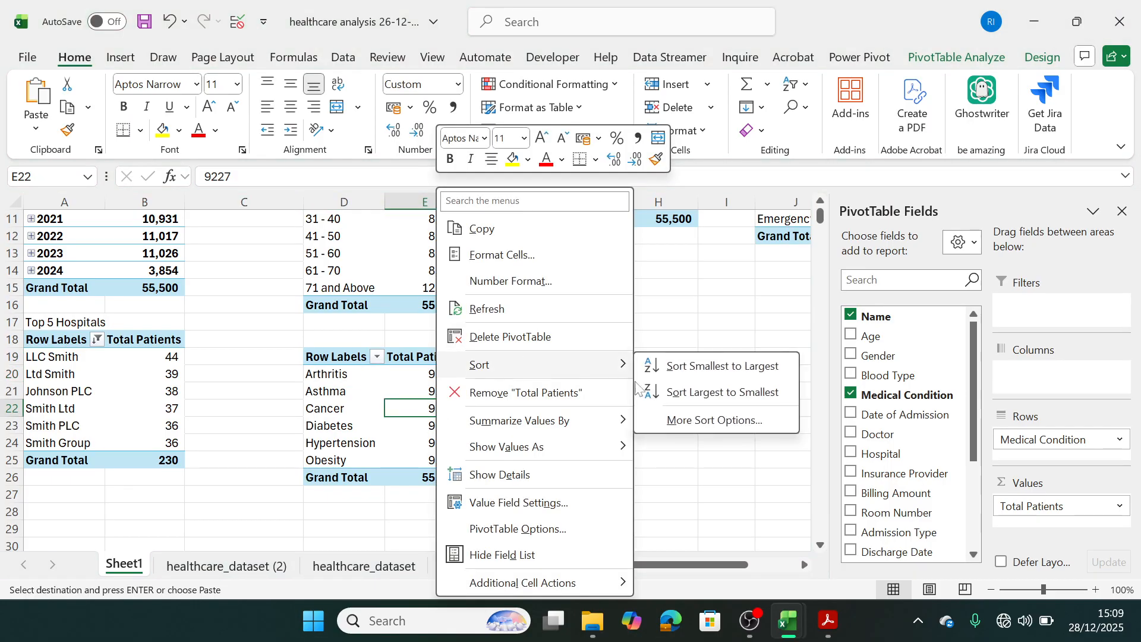
pyautogui.click(684, 391)
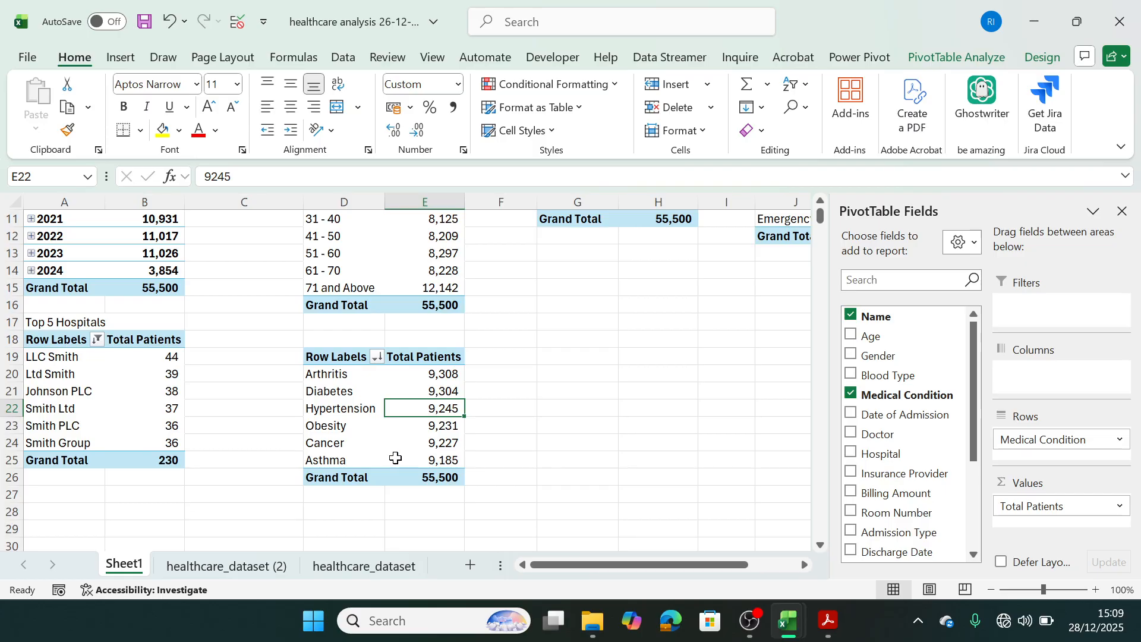
pyautogui.moveTo(395, 458)
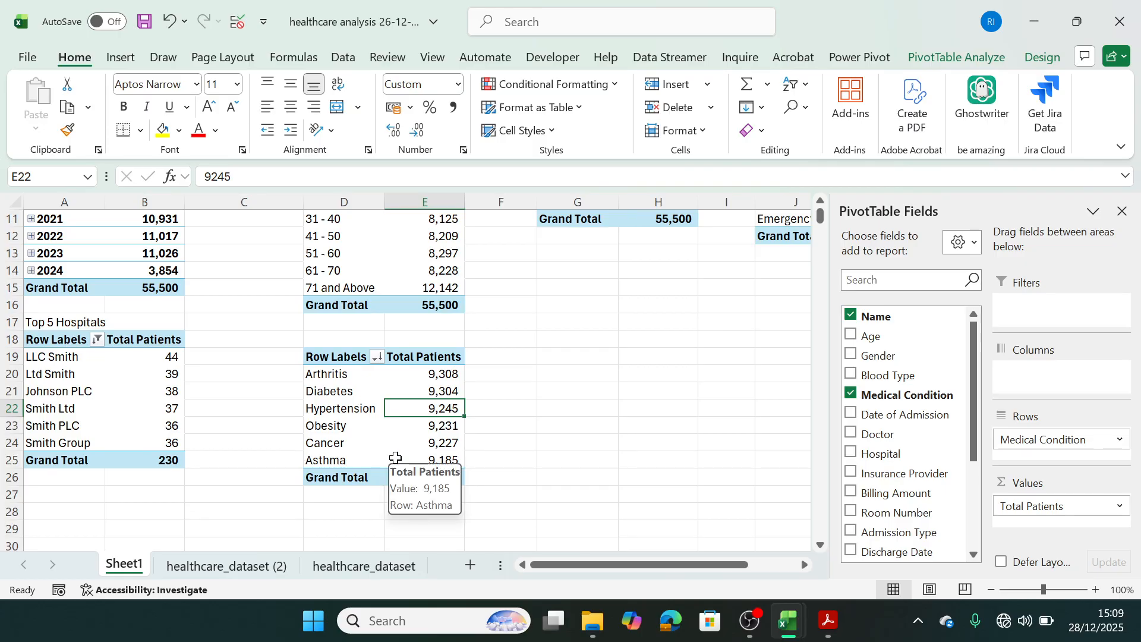
# Enter the title "Patients by Medication" in D18 above the medical condition pivot table.
pyautogui.click(337, 339)
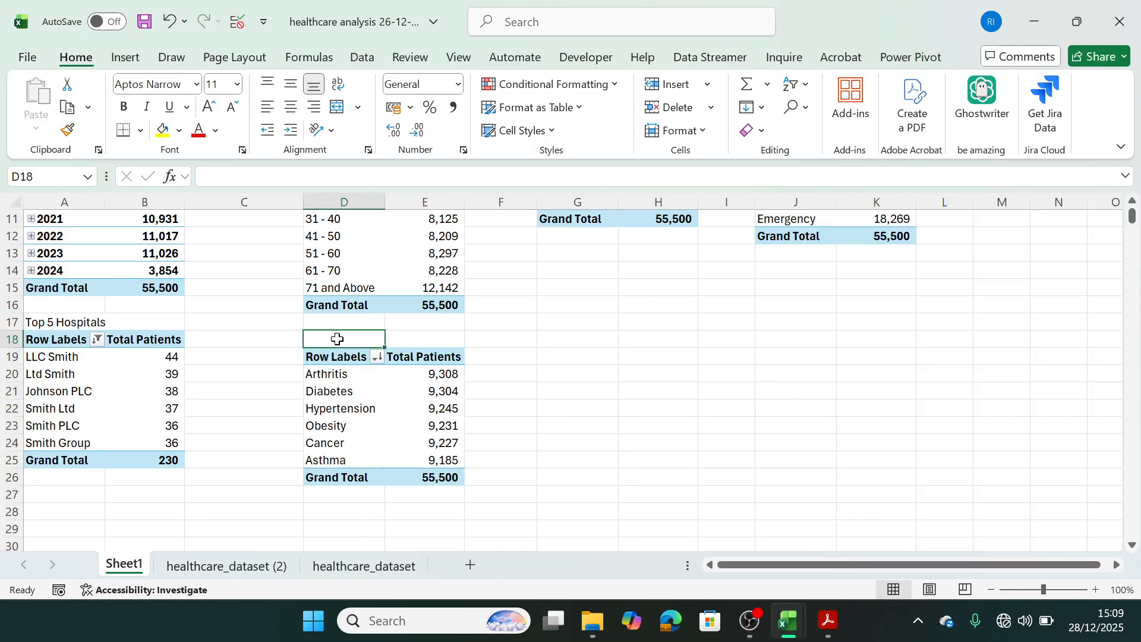
pyautogui.write('P')
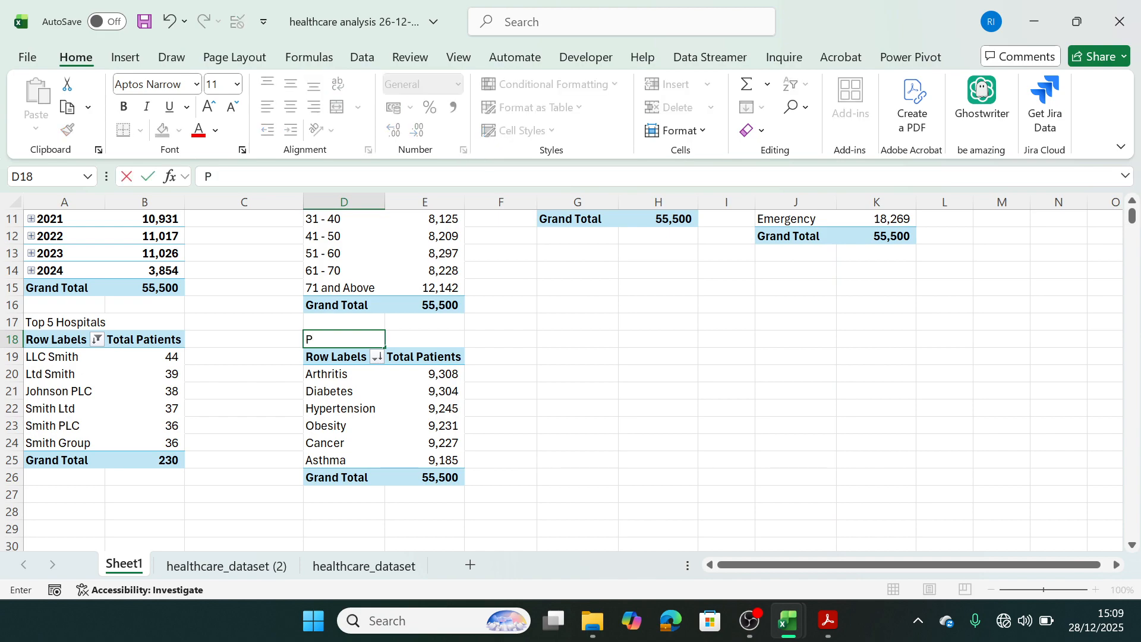
pyautogui.write('atients by M')
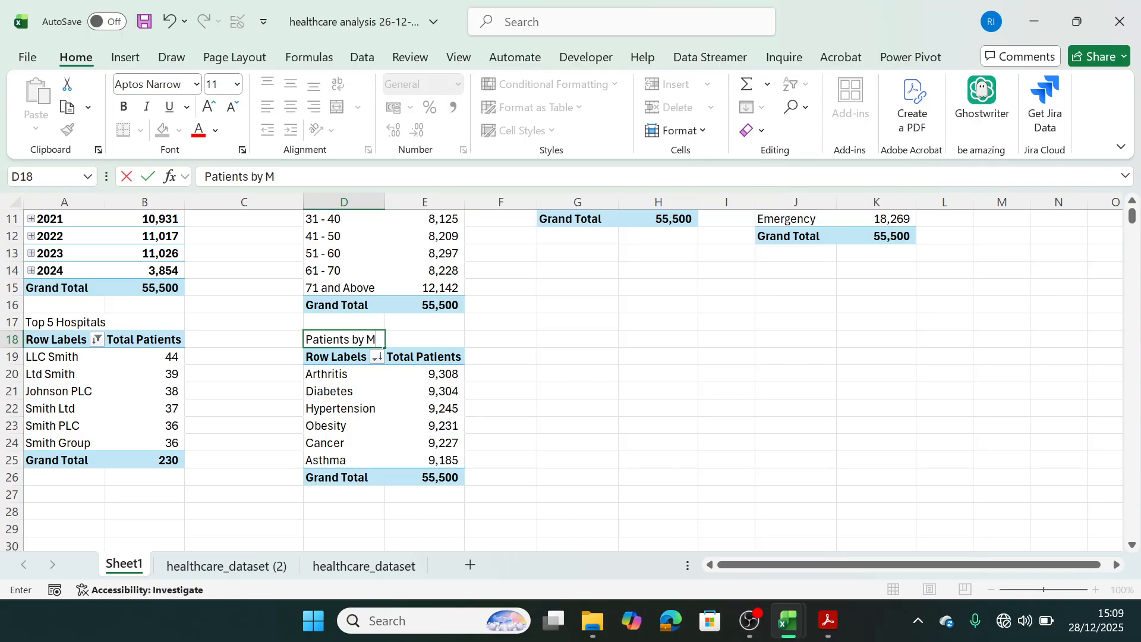
pyautogui.write('edication')
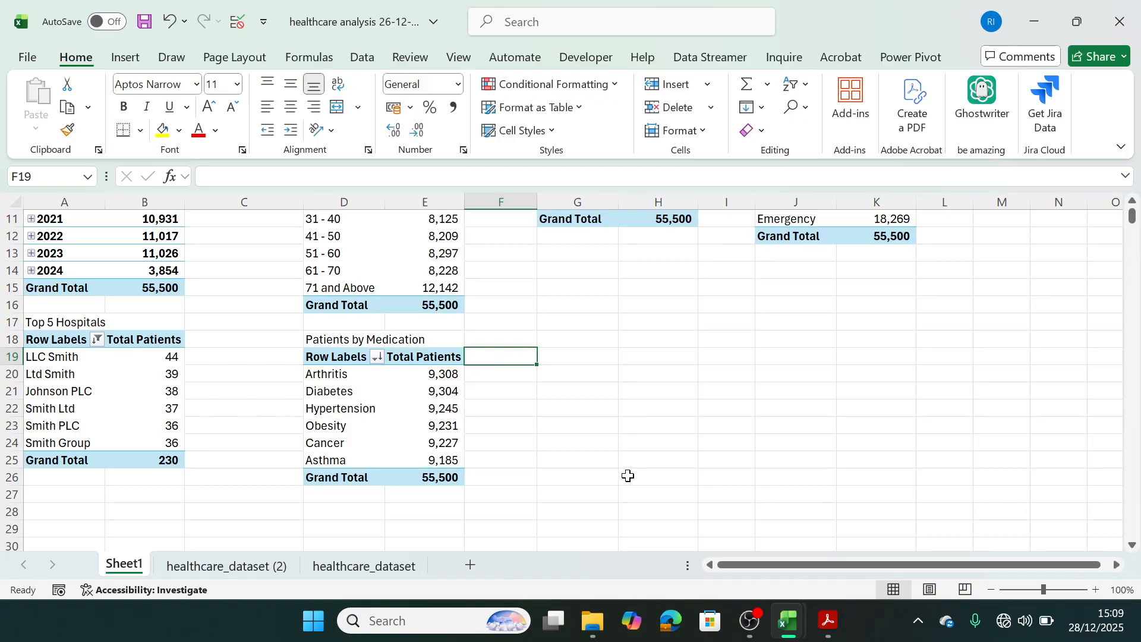
# Check the insurance question in the business problem PDF and paste a copy of the A3:A4 Total Patients pivot table at G19 in Excel.
pyautogui.click(832, 621)
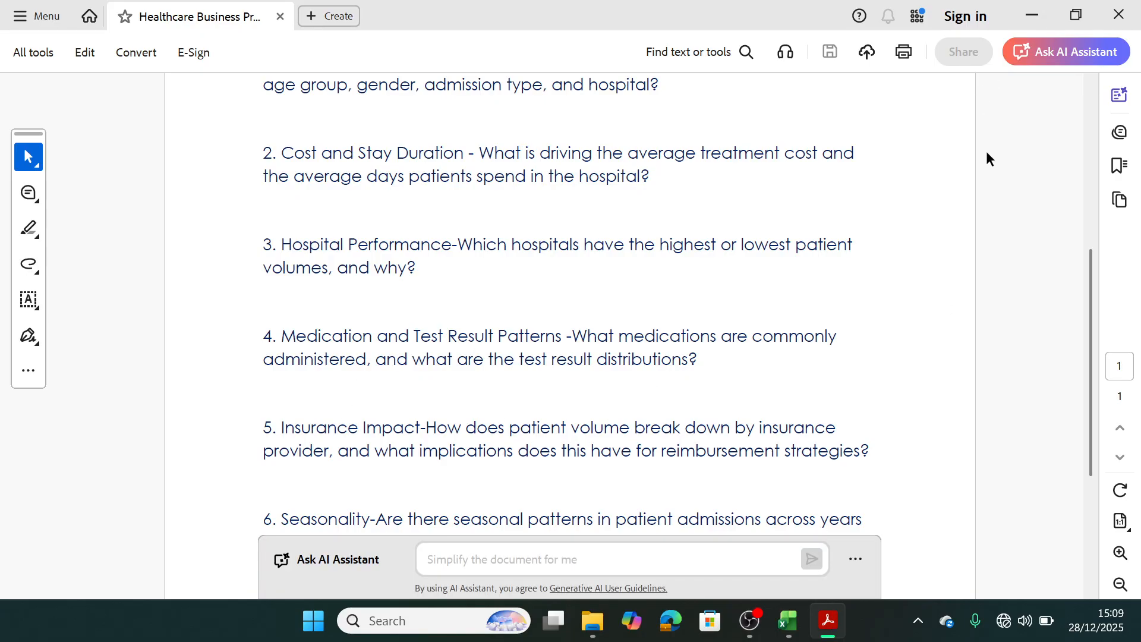
pyautogui.click(1032, 14)
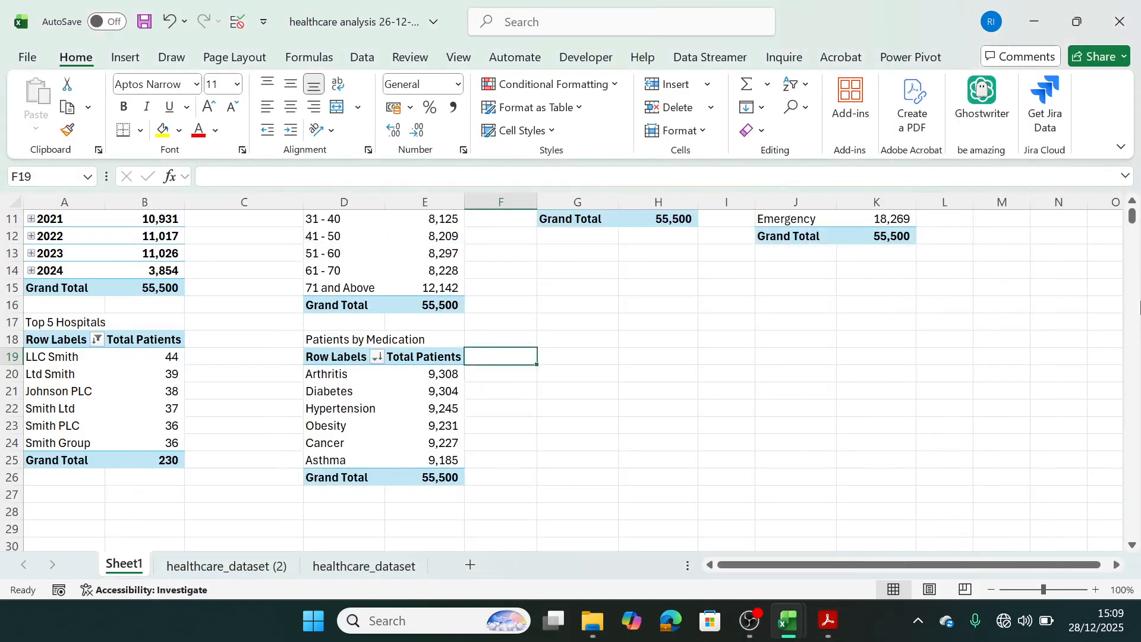
pyautogui.scroll(3, 1132, 220)
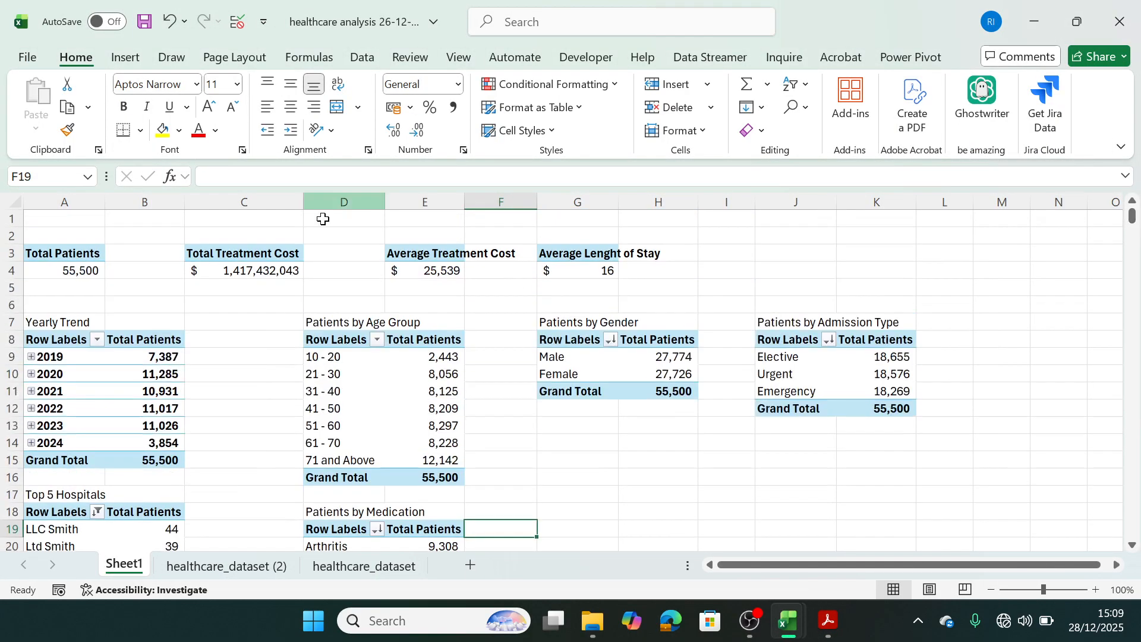
pyautogui.moveTo(85, 253); pyautogui.dragTo(78, 271)
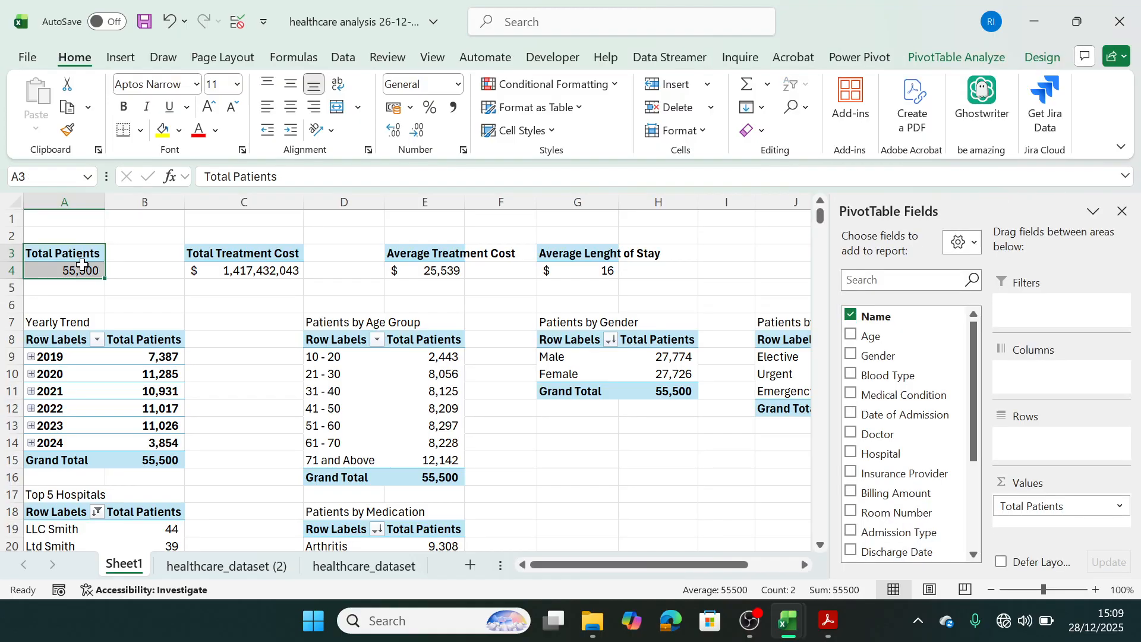
pyautogui.hotkey('ctrl', 'c')
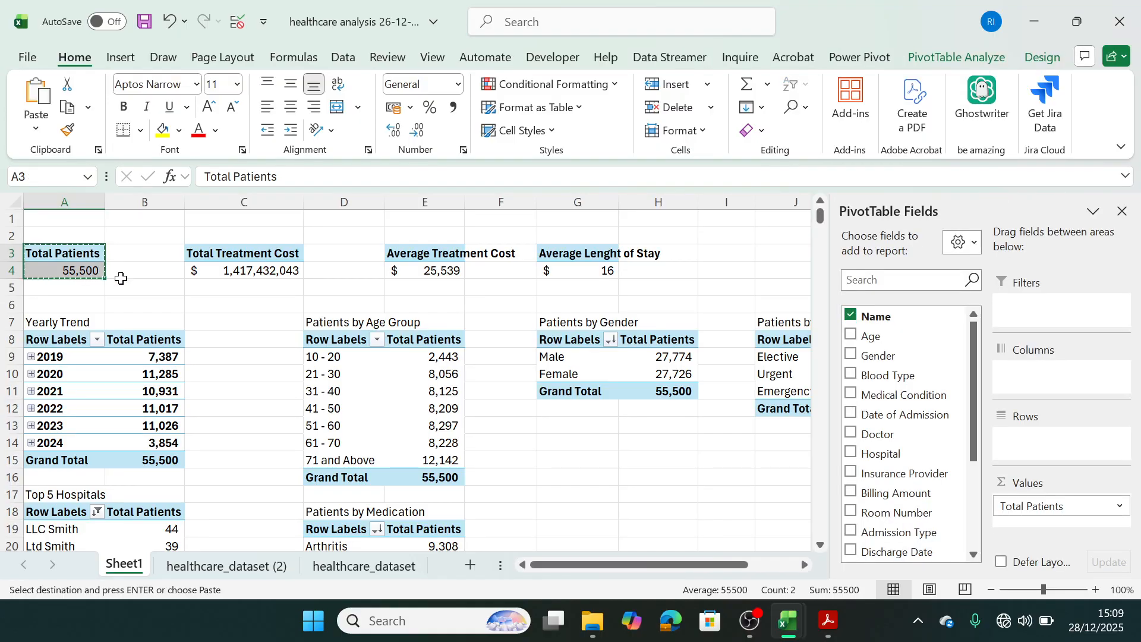
pyautogui.click(554, 529)
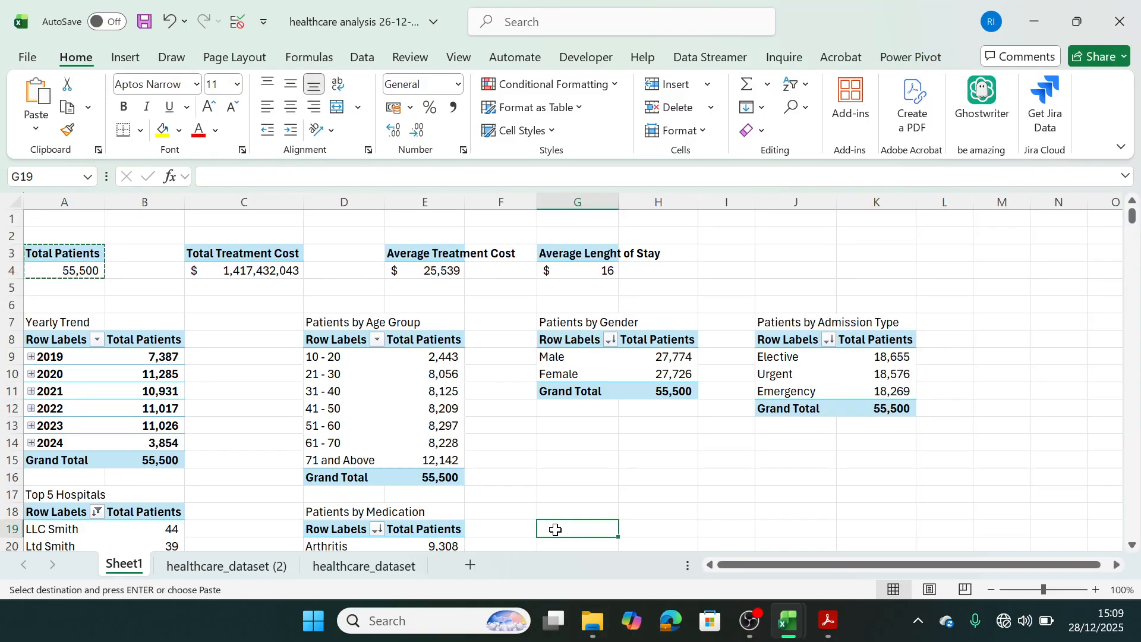
pyautogui.hotkey('ctrl', 'v')
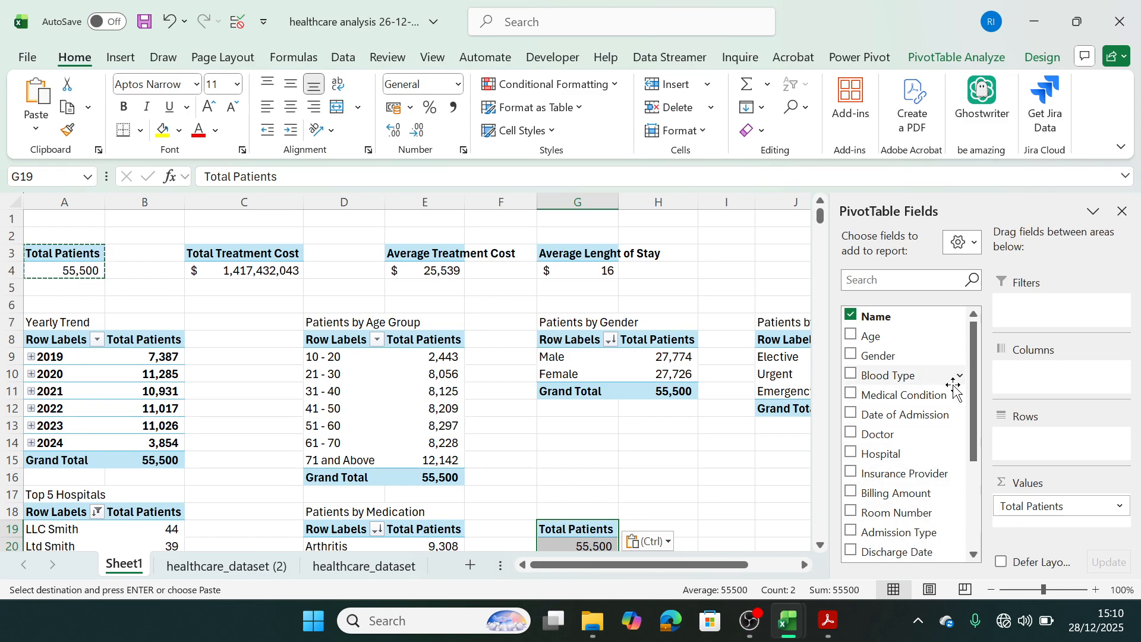
# Add Insurance Provider to the rows of the pivot table at G19 and sort it by Total Patients from largest to smallest.
pyautogui.scroll(-2, 971, 402)
pyautogui.moveTo(903, 397); pyautogui.dragTo(1054, 451)
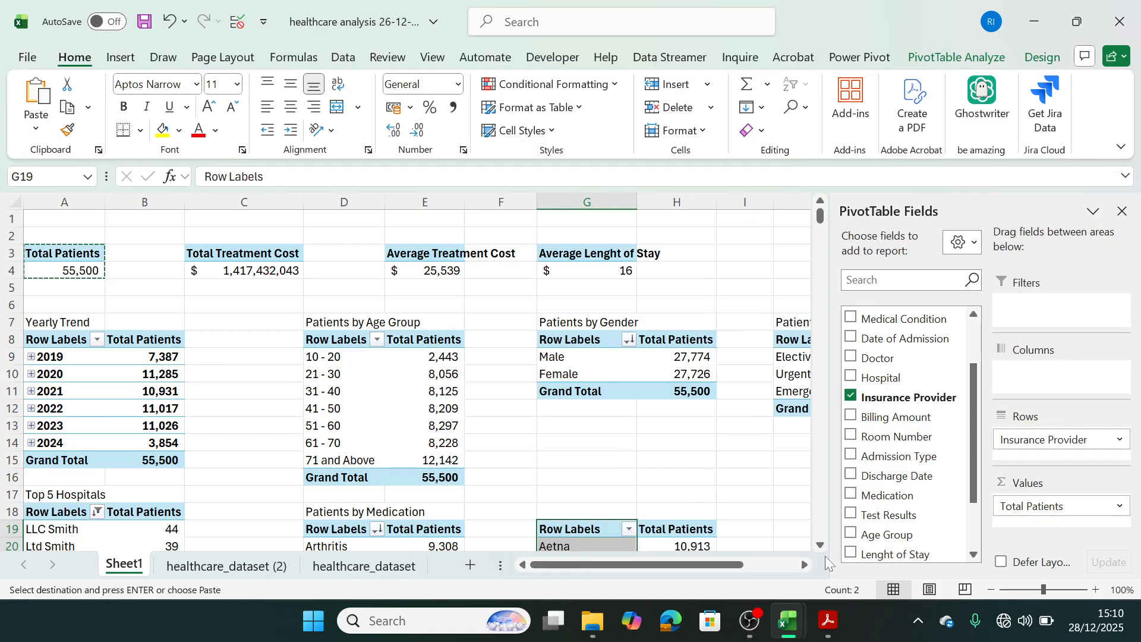
pyautogui.scroll(-3, 822, 551)
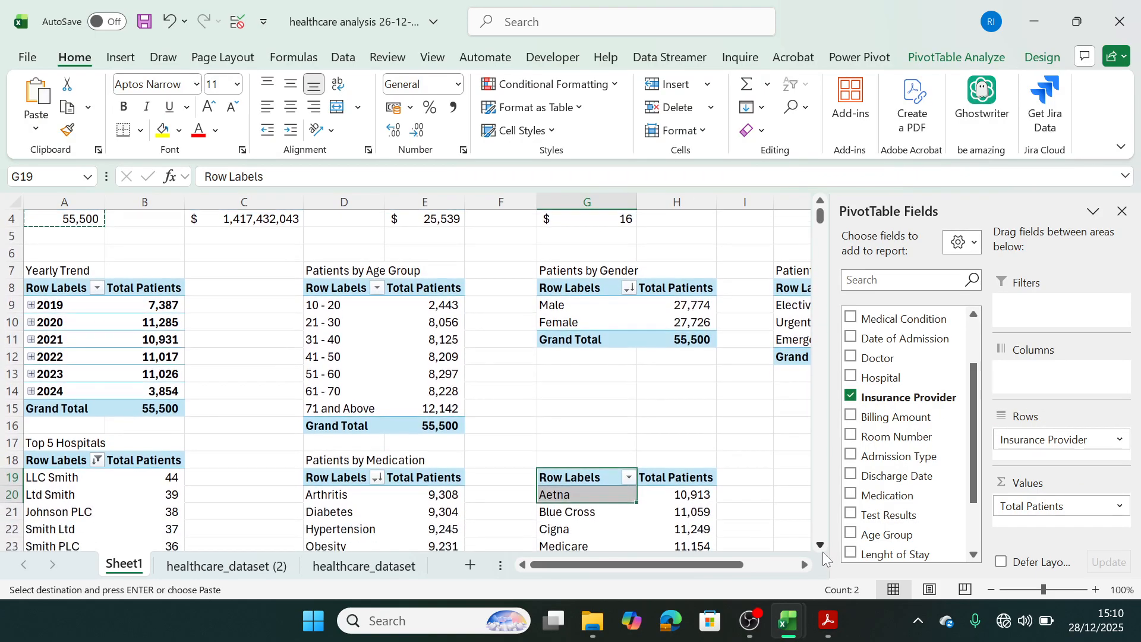
pyautogui.rightClick(689, 374)
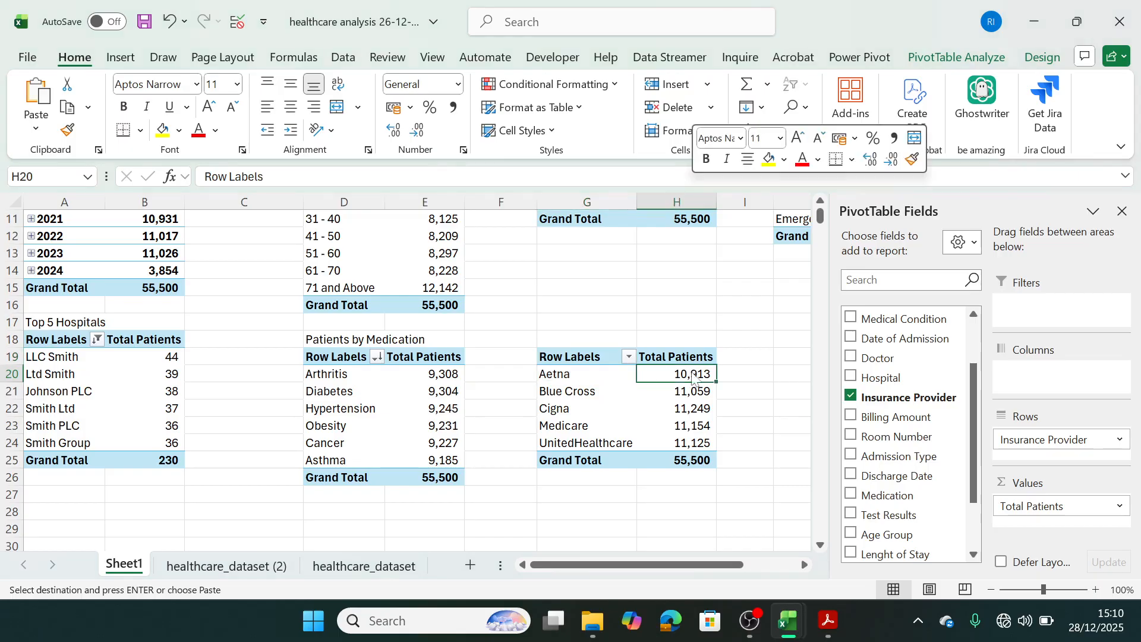
pyautogui.moveTo(763, 364)
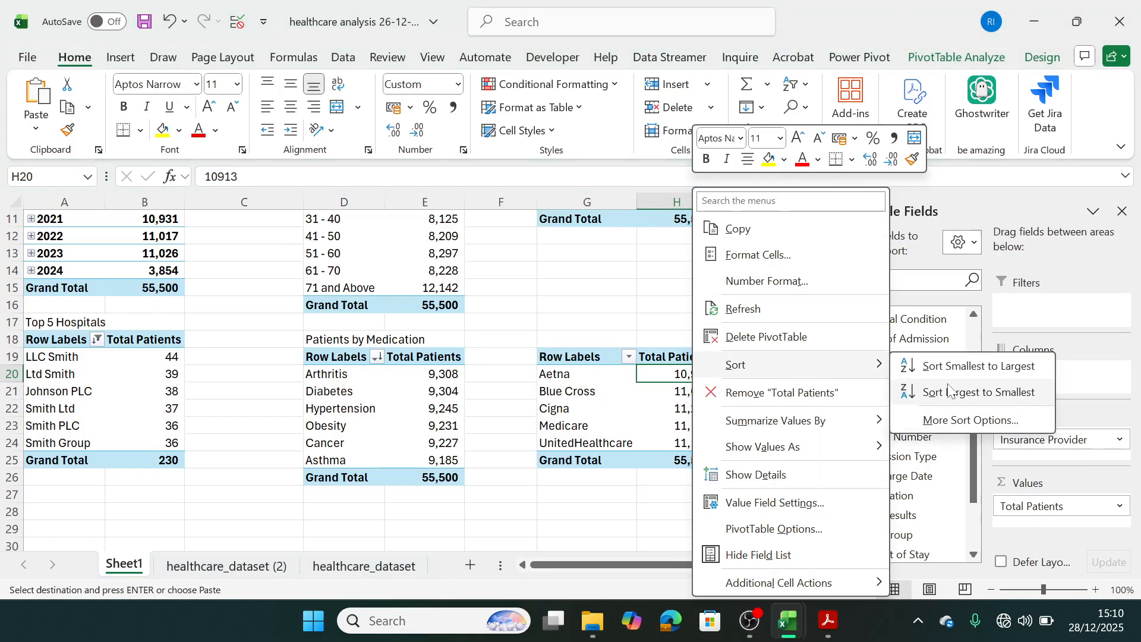
pyautogui.click(925, 392)
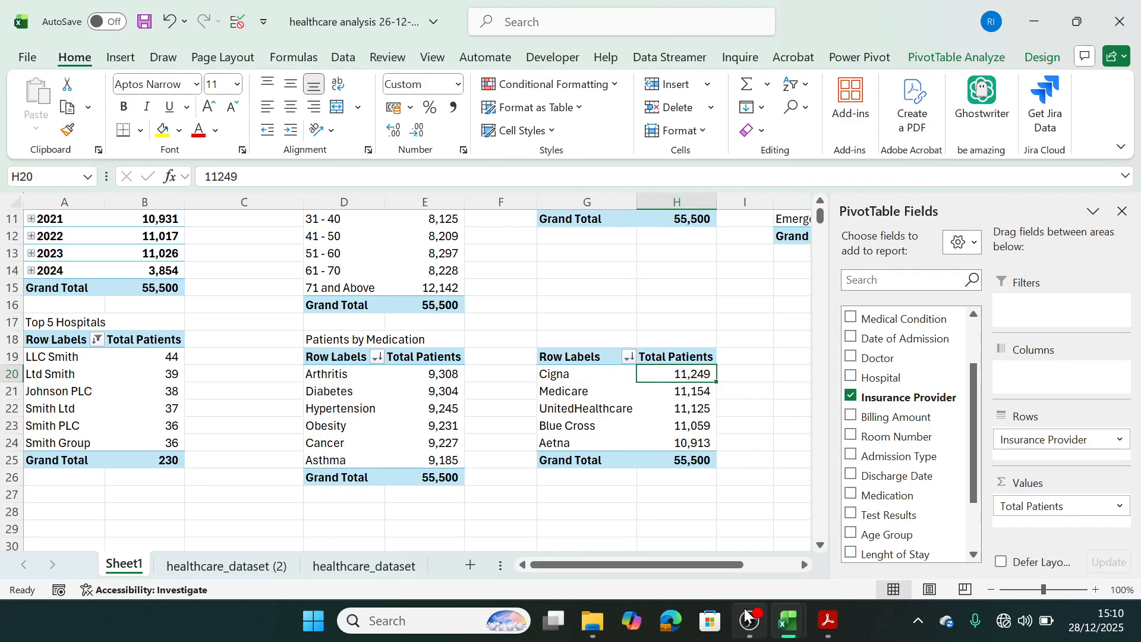
# Switch to the business problem PDF to read the remaining questions, and compare them with the pivot tables on Sheet1 in Excel.
pyautogui.click(827, 631)
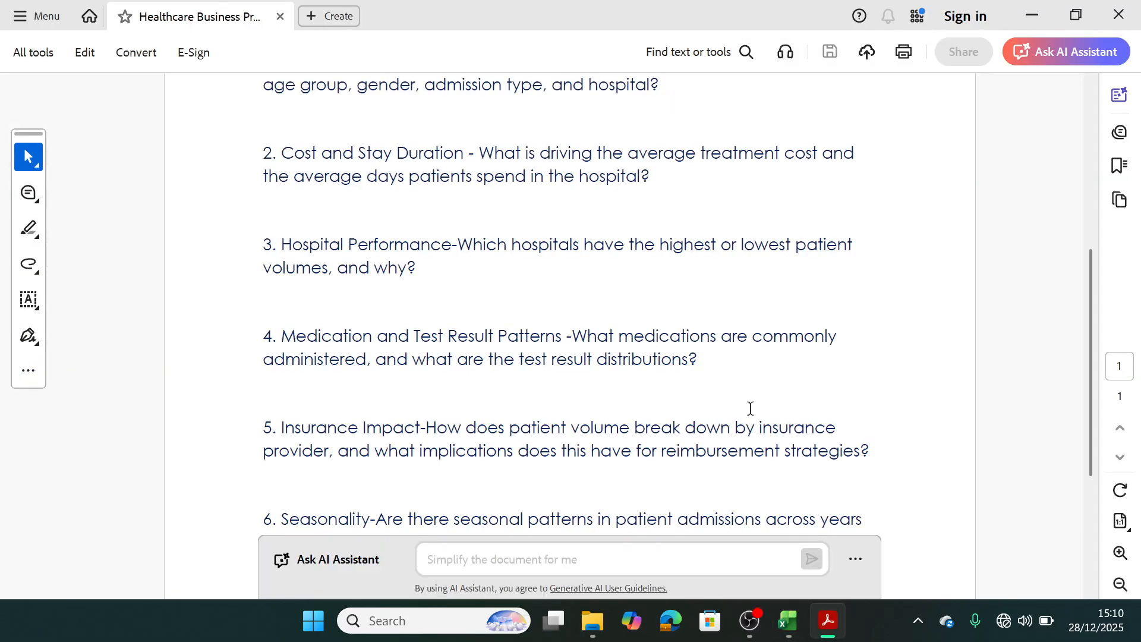
pyautogui.moveTo(1089, 362); pyautogui.dragTo(1085, 409)
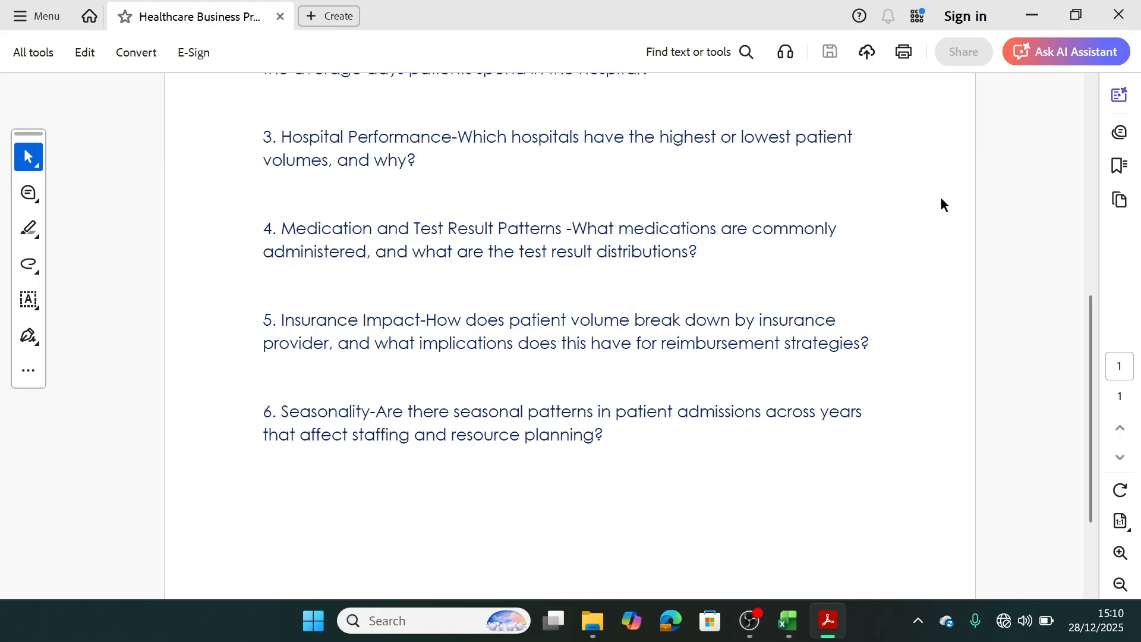
pyautogui.click(1035, 17)
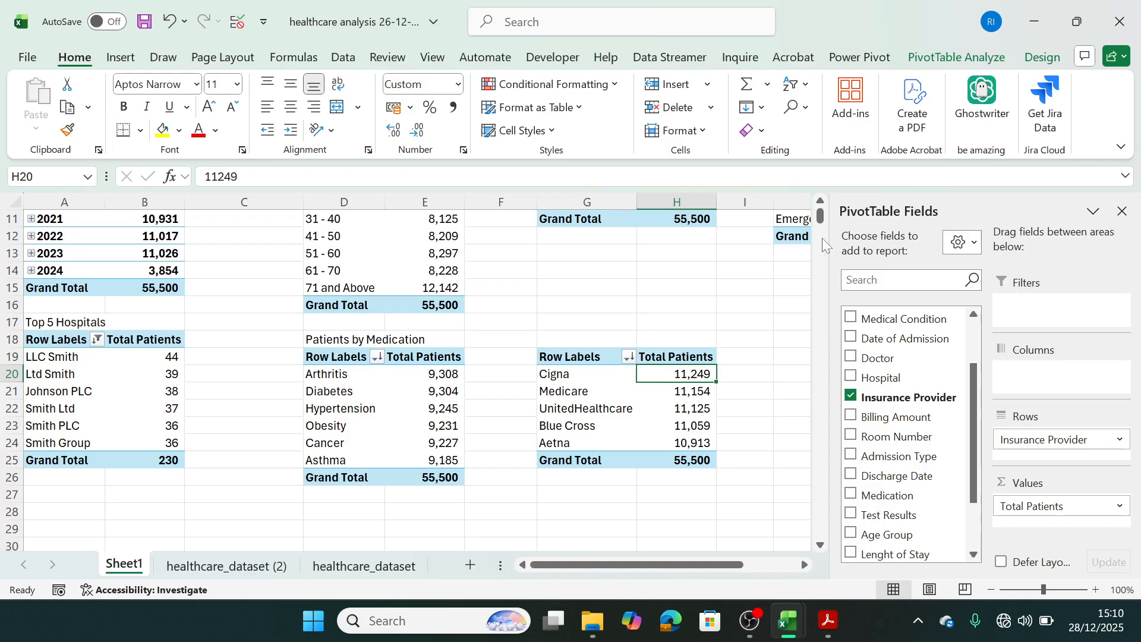
pyautogui.moveTo(822, 220); pyautogui.dragTo(820, 213)
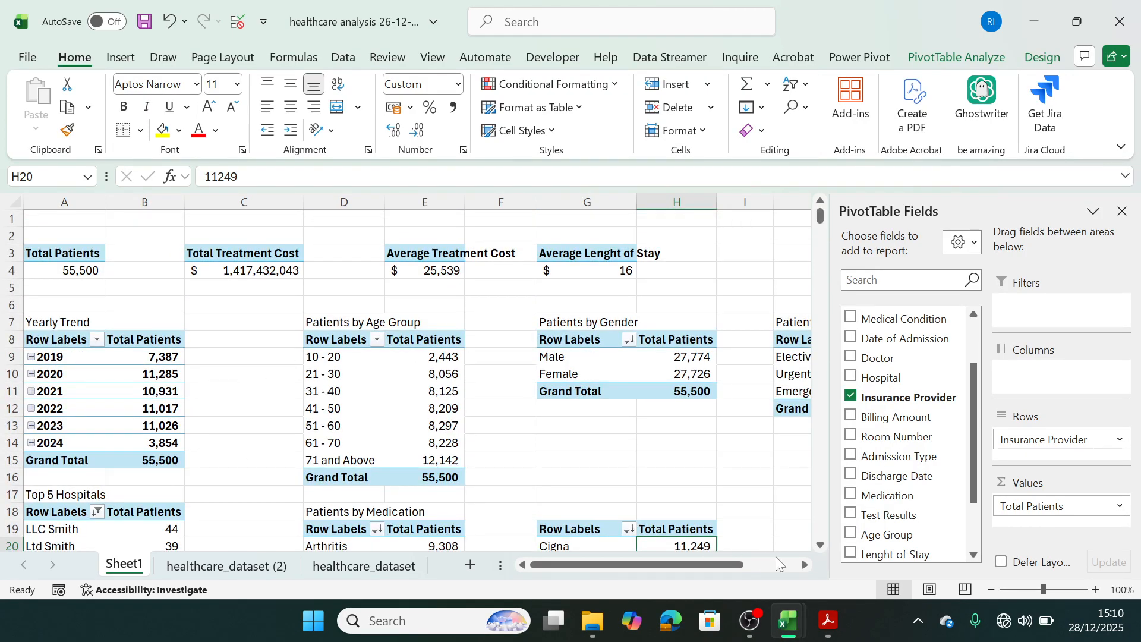
pyautogui.moveTo(696, 570); pyautogui.dragTo(623, 587)
# Examine the charts on the Dashboard sheet of the Final HealthCare Analysis workbook and return to the healthcare analysis workbook.
pyautogui.moveTo(788, 620)
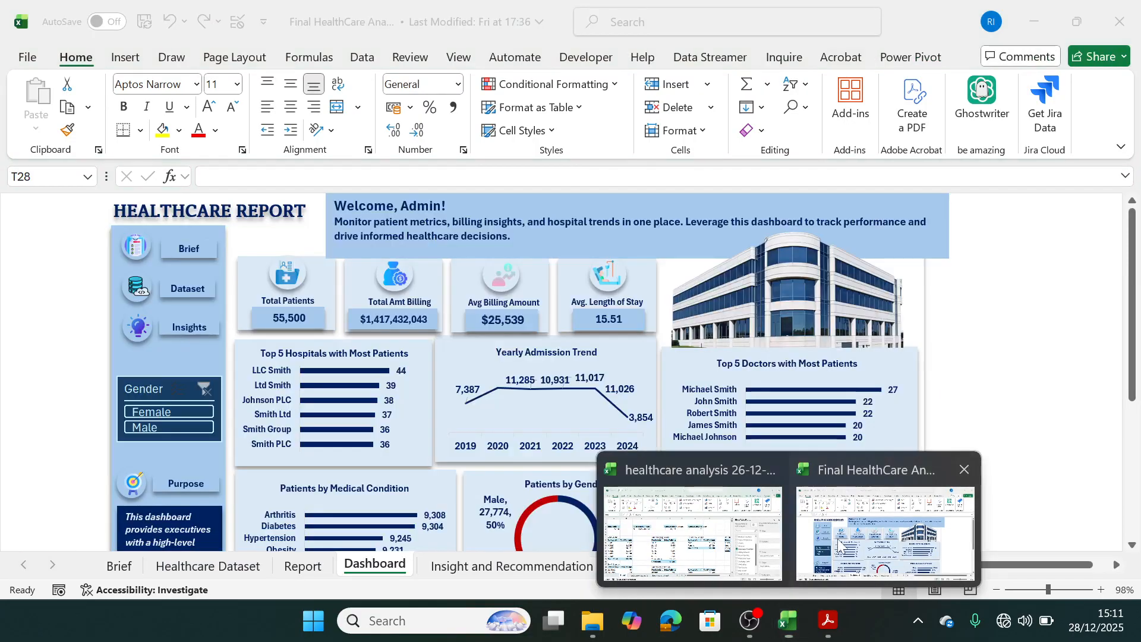
pyautogui.click(837, 544)
pyautogui.moveTo(1135, 334); pyautogui.dragTo(1120, 478)
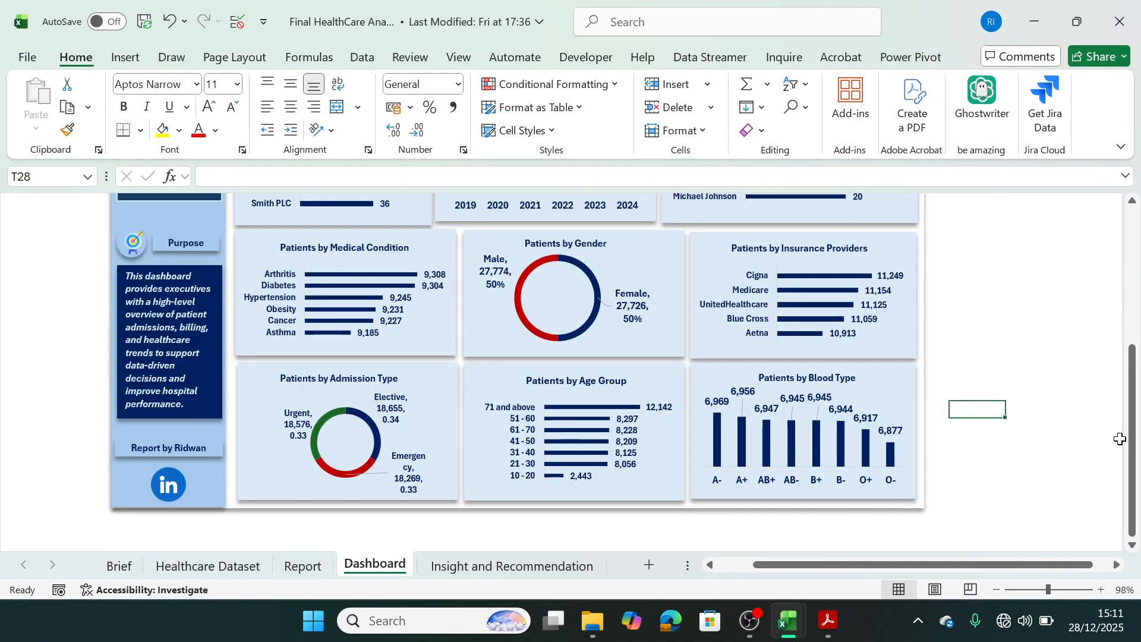
pyautogui.moveTo(1131, 439); pyautogui.dragTo(1138, 385)
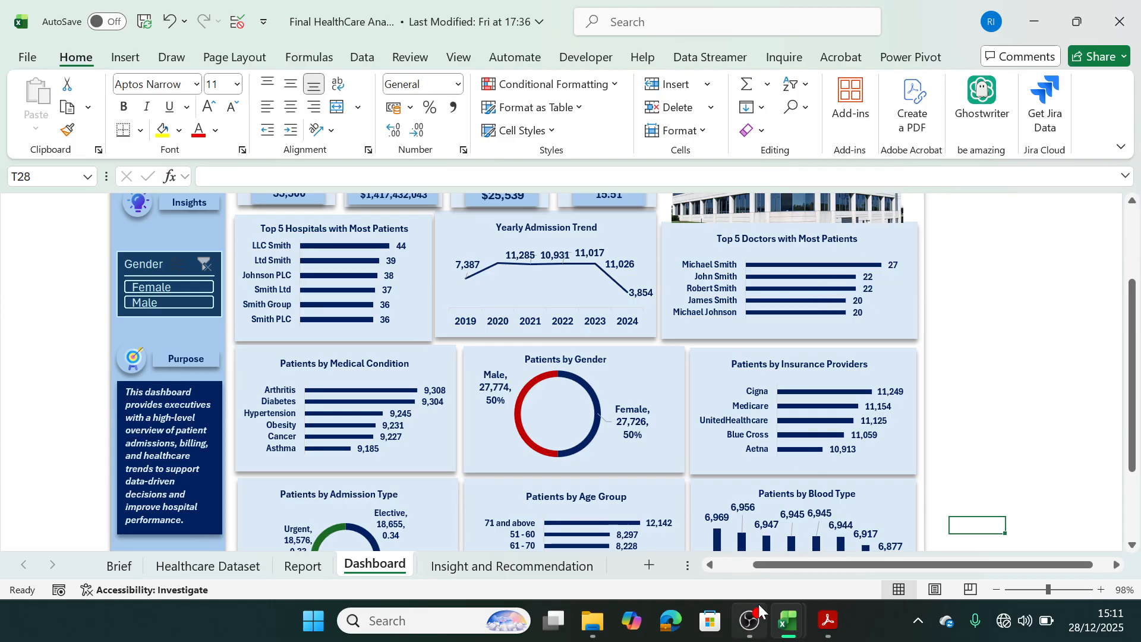
pyautogui.moveTo(788, 627)
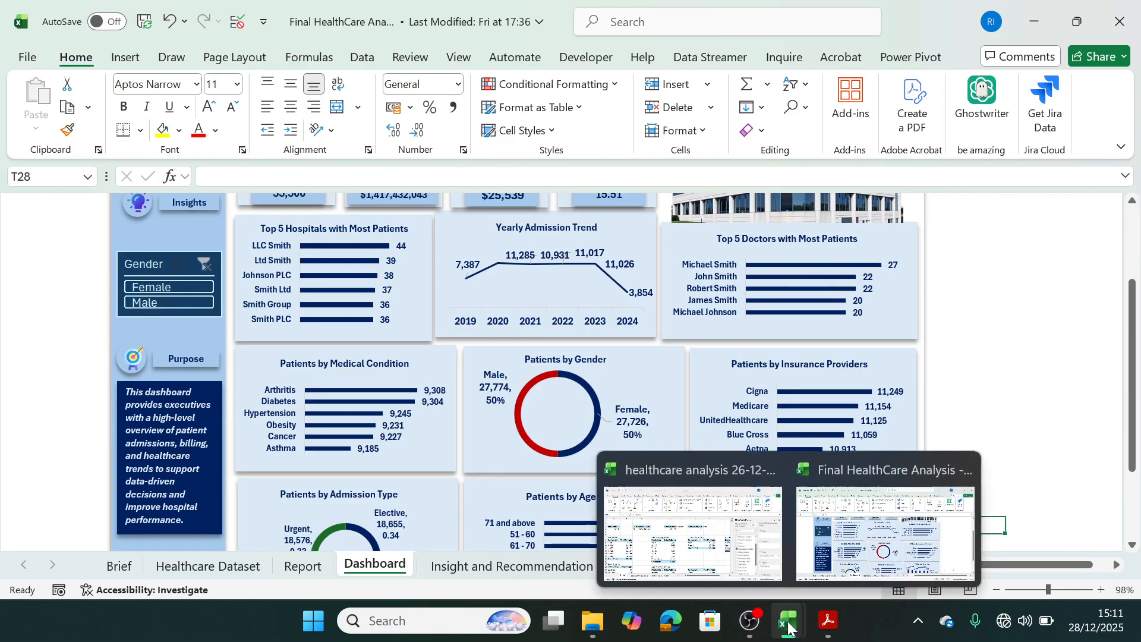
pyautogui.click(723, 584)
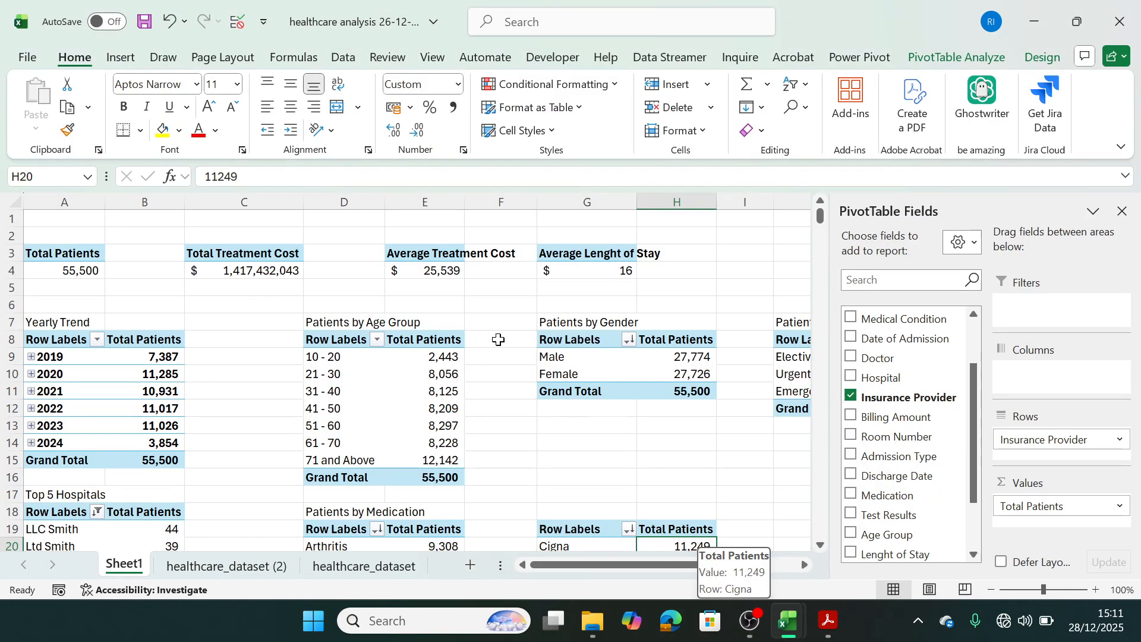
# Paste a copy of the A3:A4 Total Patients pivot table at J19.
pyautogui.moveTo(91, 254); pyautogui.dragTo(84, 268)
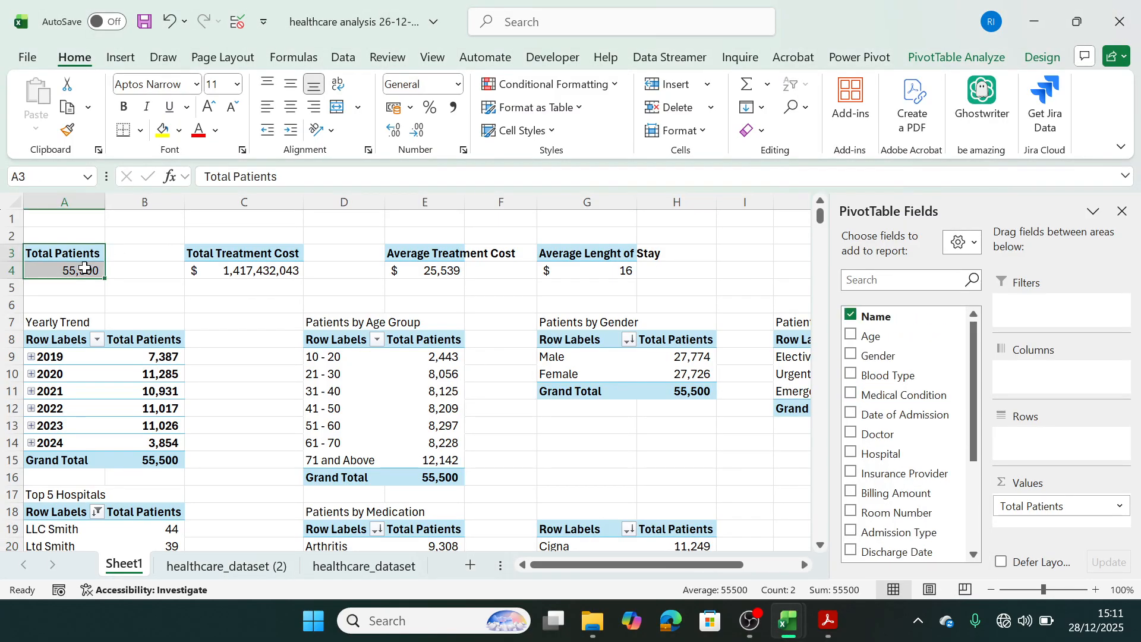
pyautogui.hotkey('ctrl', 'c')
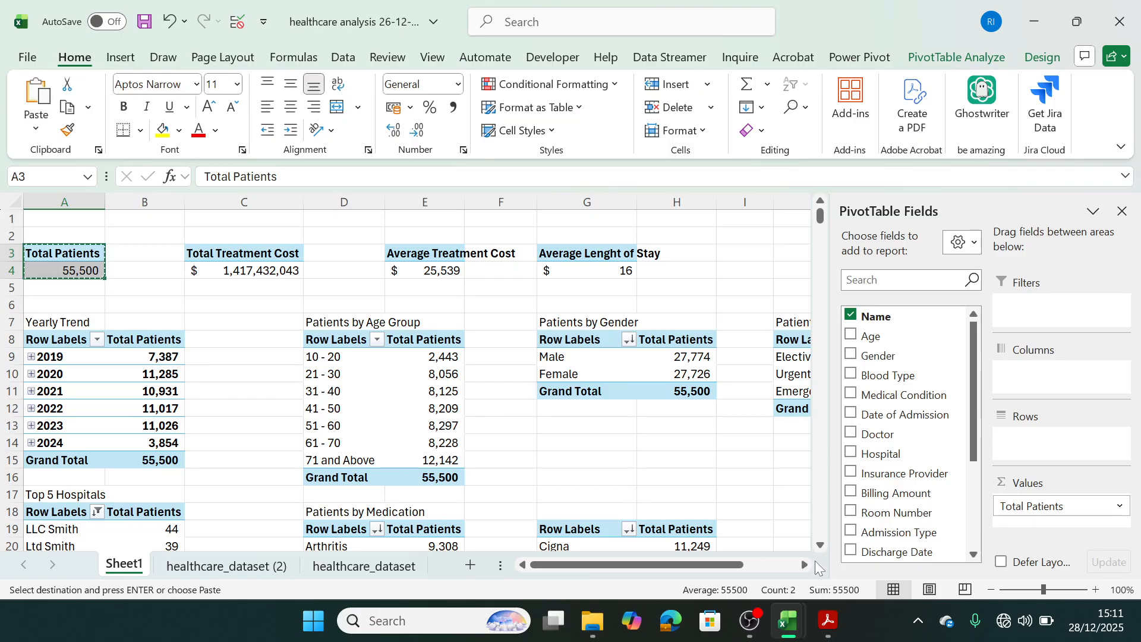
pyautogui.hscroll(2, 606, 493)
pyautogui.click(644, 530)
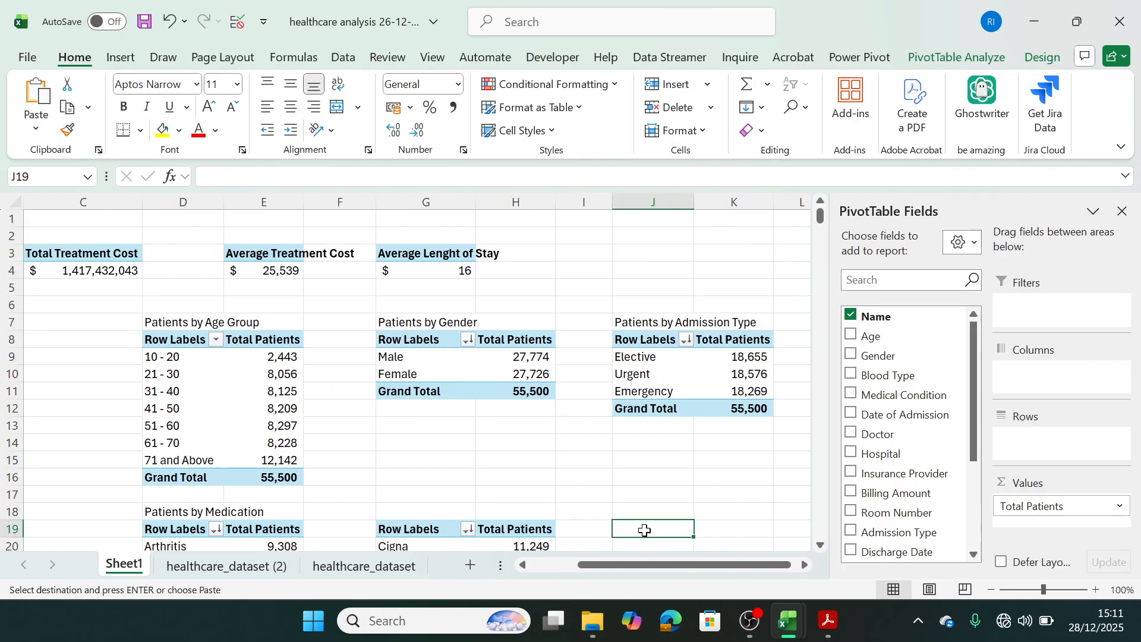
pyautogui.hotkey('ctrl', 'v')
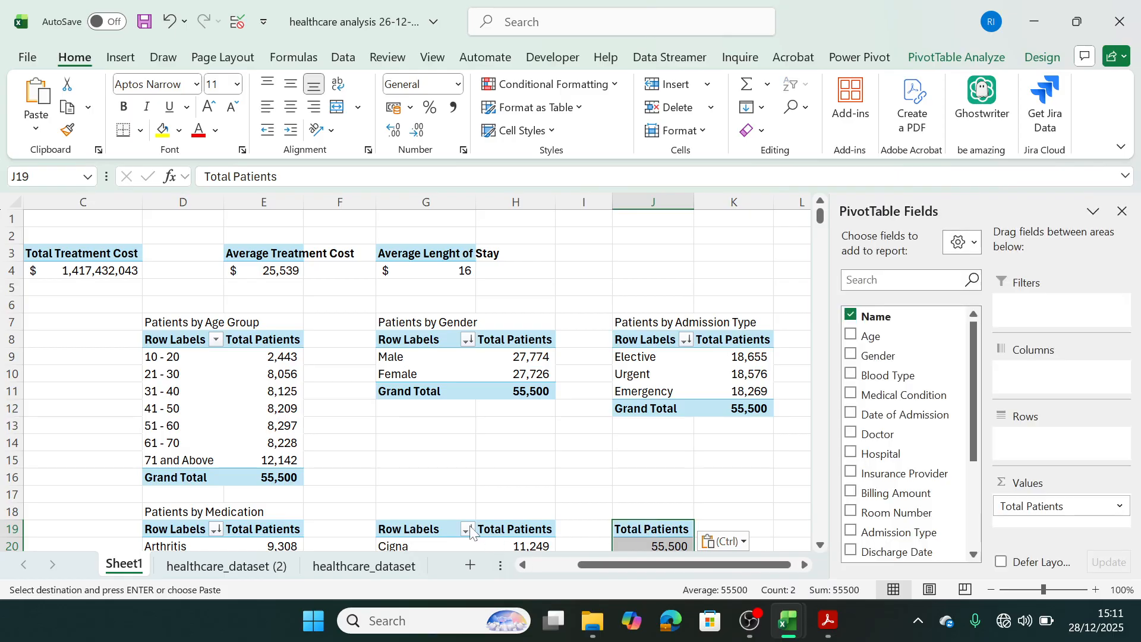
# Enter the title "Patients by Insurance Providers" in G18 above the insurance provider pivot table.
pyautogui.click(415, 511)
pyautogui.write('P')
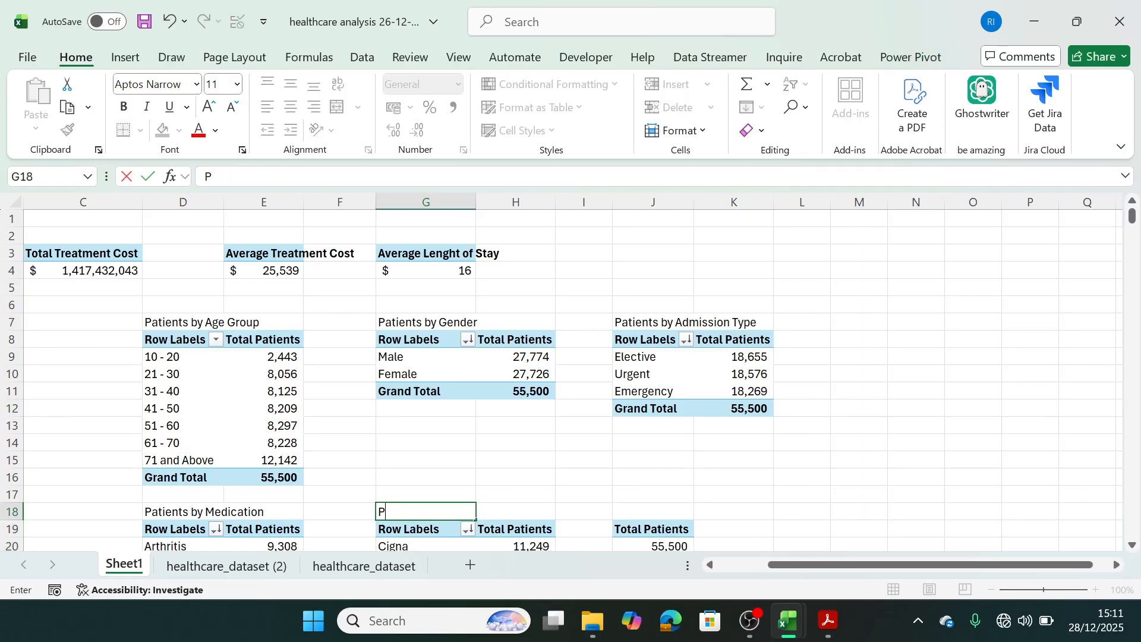
pyautogui.write('ay')
pyautogui.press('BackSpace')
pyautogui.write('tients by I')
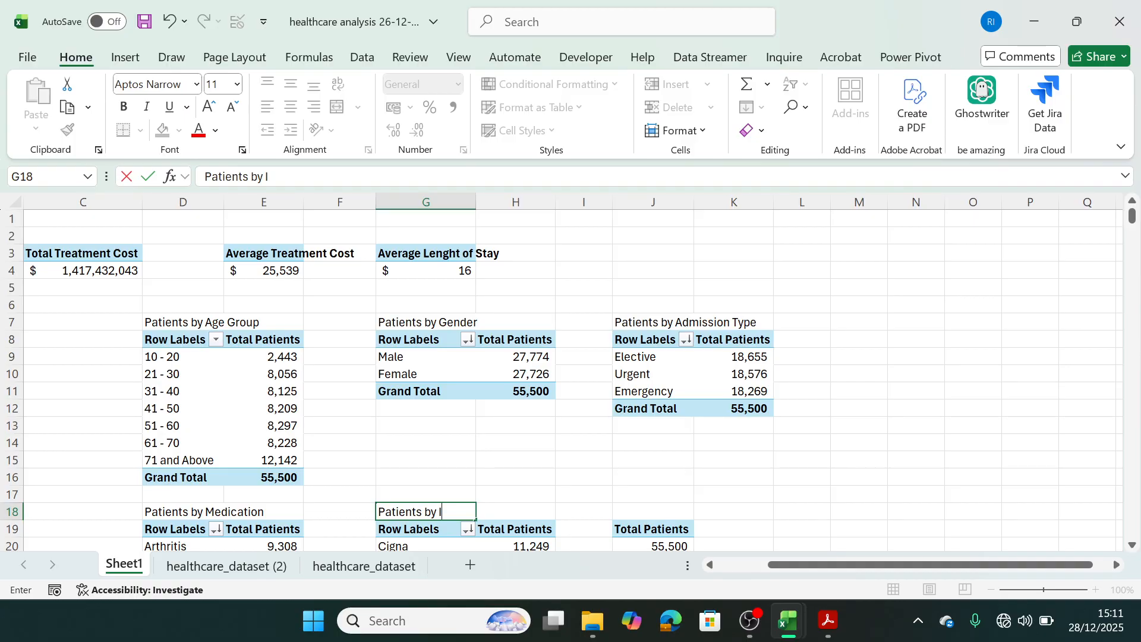
pyautogui.write('nsuranc')
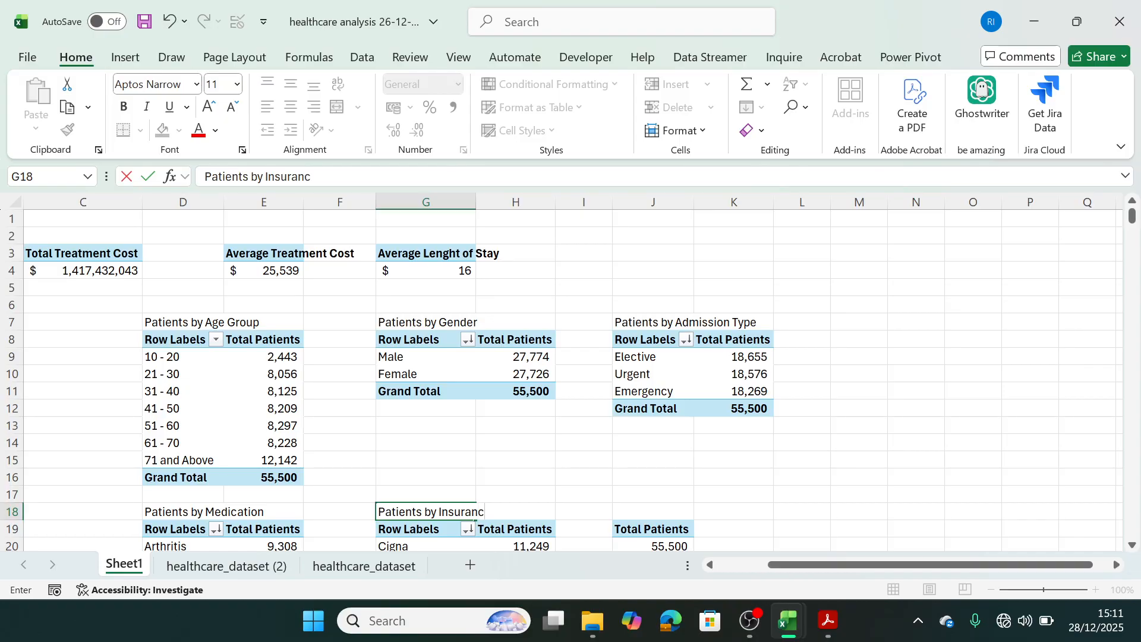
pyautogui.write('e Provider')
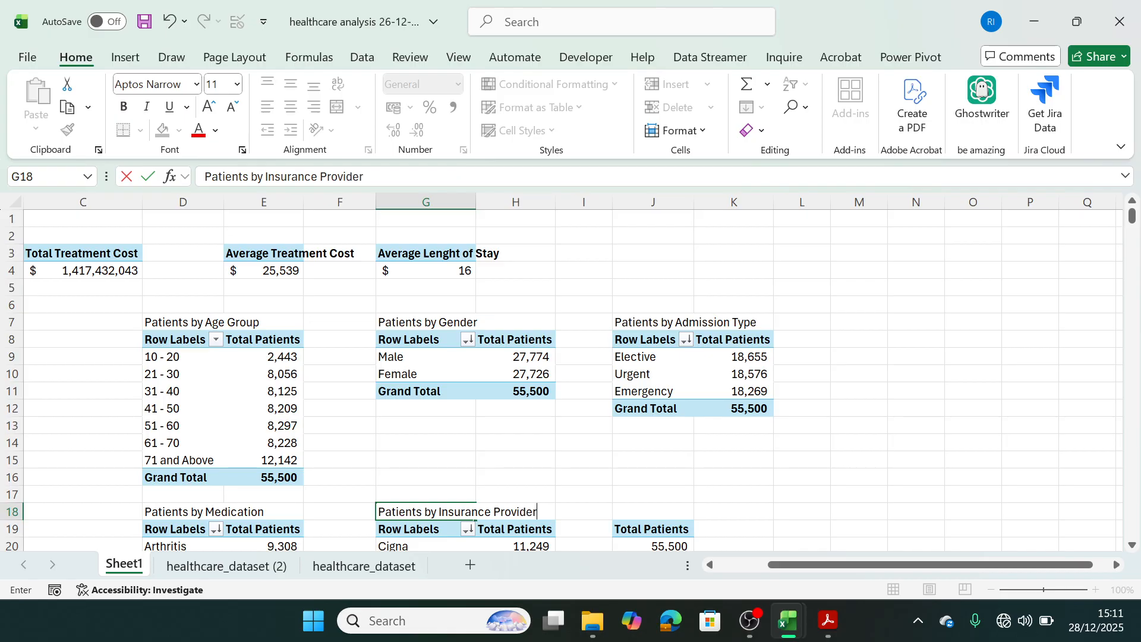
pyautogui.write('s')
# Break the Total Patients pivot table at J19 down by doctor, using the Doctor field as rows.
pyautogui.click(659, 526)
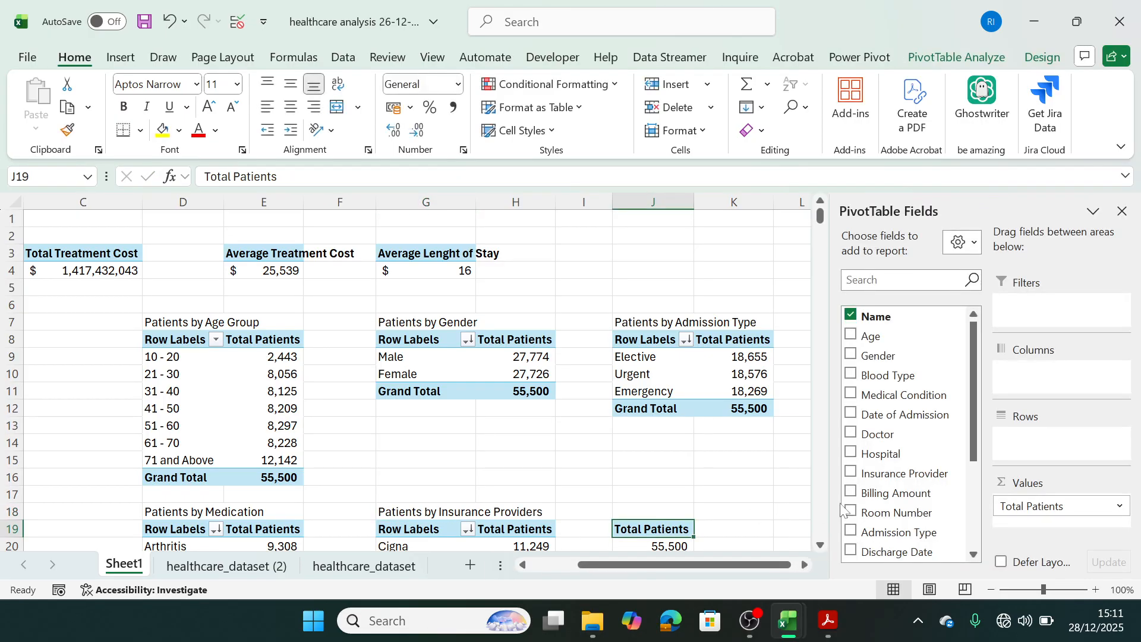
pyautogui.moveTo(977, 446); pyautogui.dragTo(978, 461)
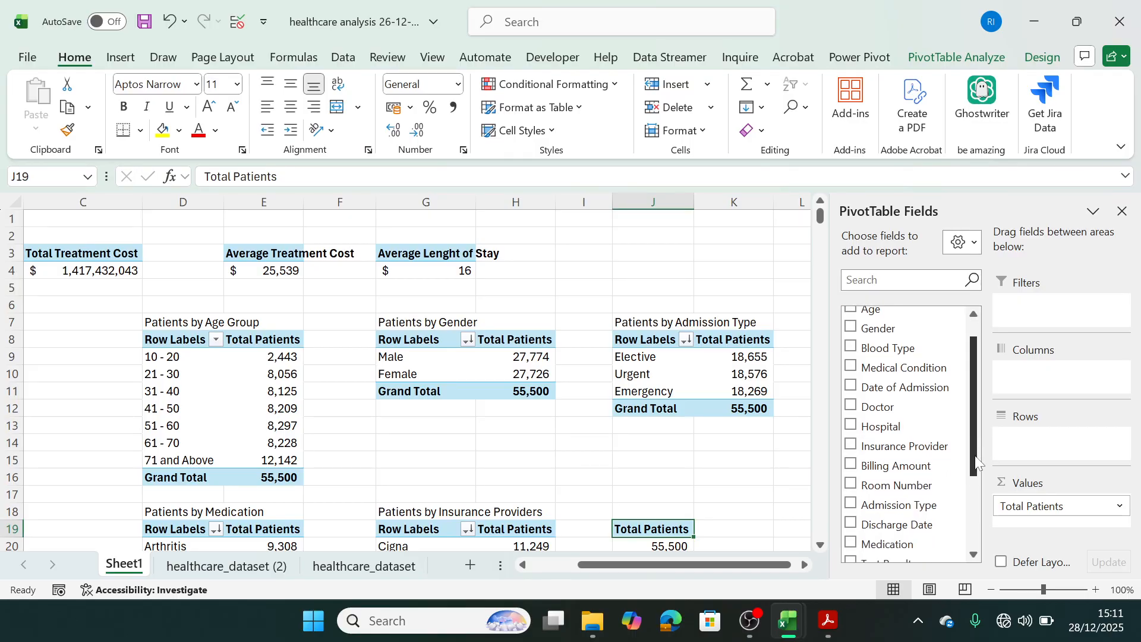
pyautogui.moveTo(881, 409); pyautogui.dragTo(1036, 442)
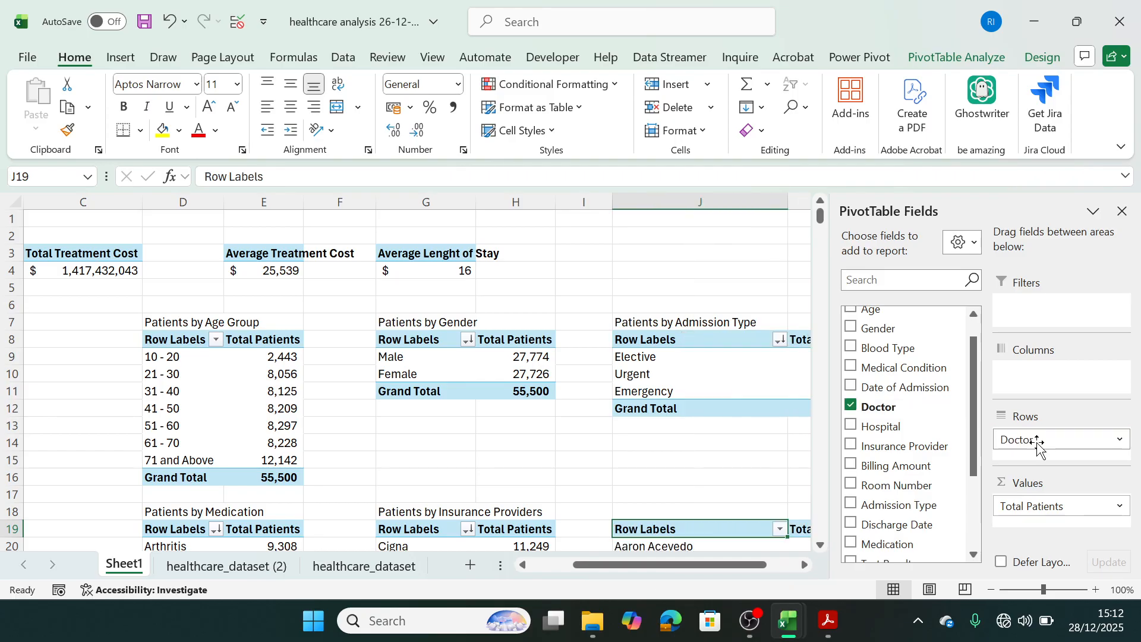
# Sort the doctor pivot table by Total Patients from largest to smallest.
pyautogui.moveTo(820, 550); pyautogui.dragTo(820, 550)
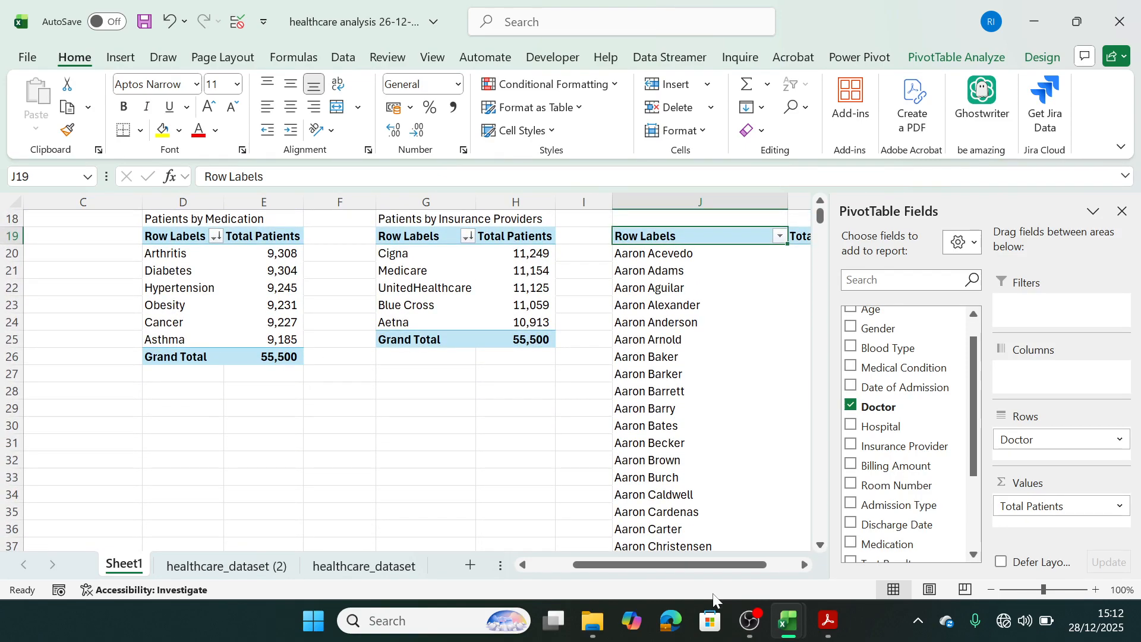
pyautogui.moveTo(805, 565); pyautogui.dragTo(804, 564)
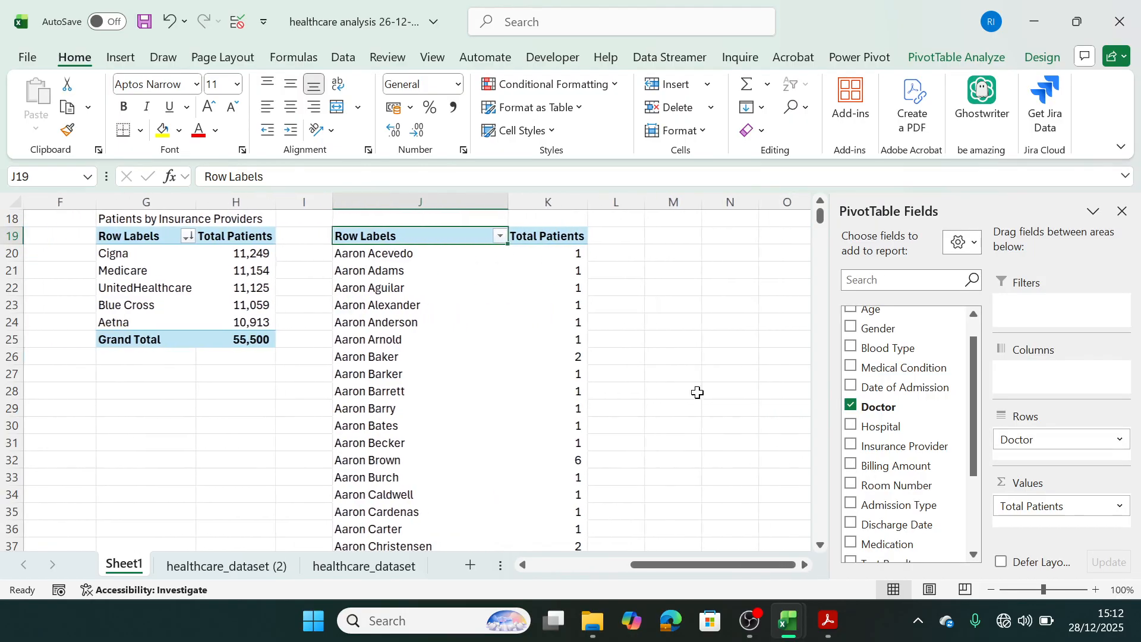
pyautogui.rightClick(569, 268)
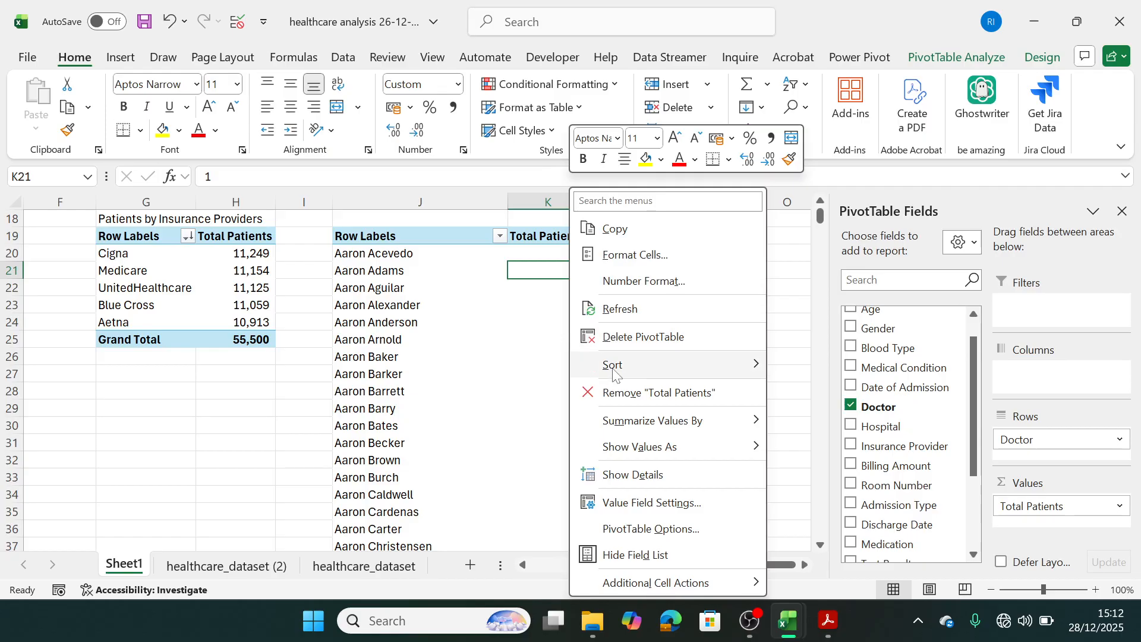
pyautogui.click(548, 272)
pyautogui.rightClick(556, 293)
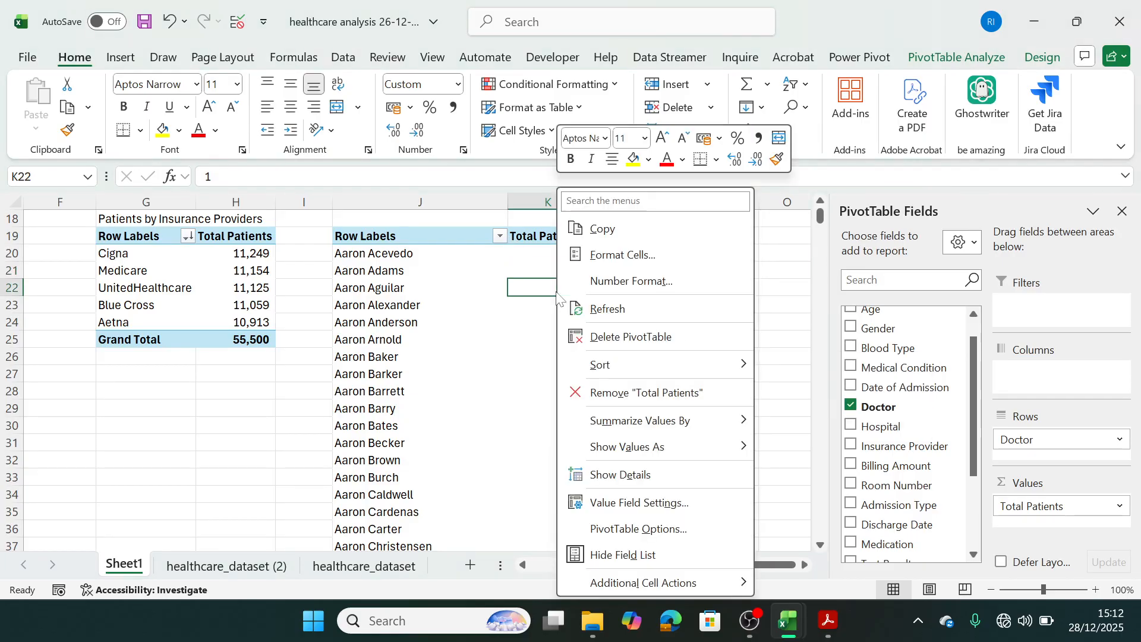
pyautogui.moveTo(683, 364)
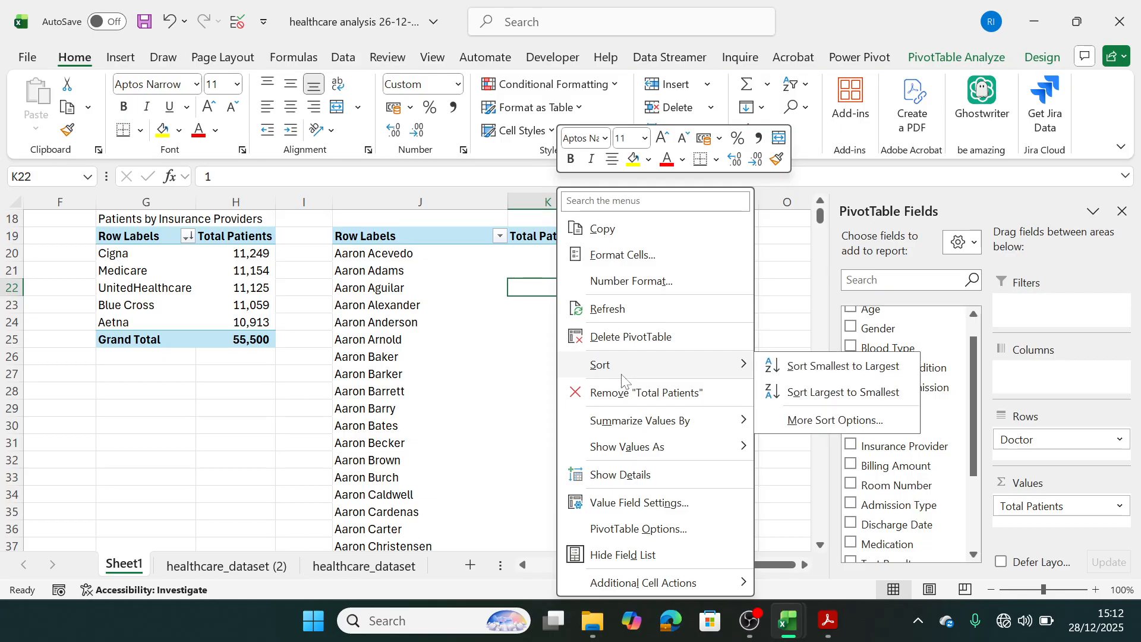
pyautogui.click(805, 393)
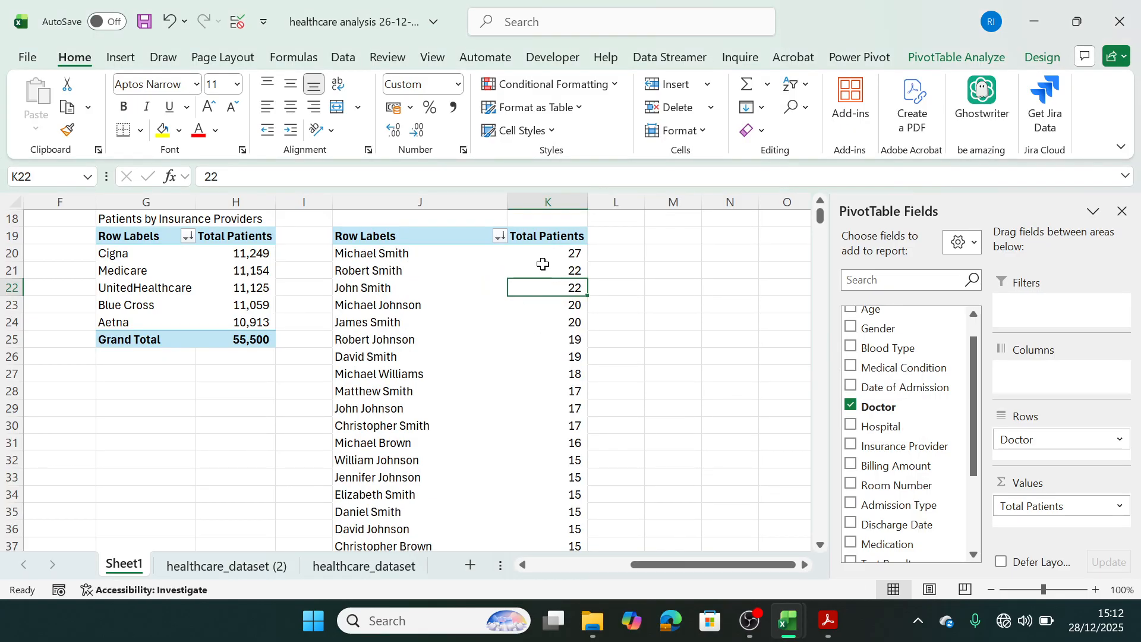
# Filter the doctor pivot table to the top 5 items by Total Patients.
pyautogui.rightClick(384, 261)
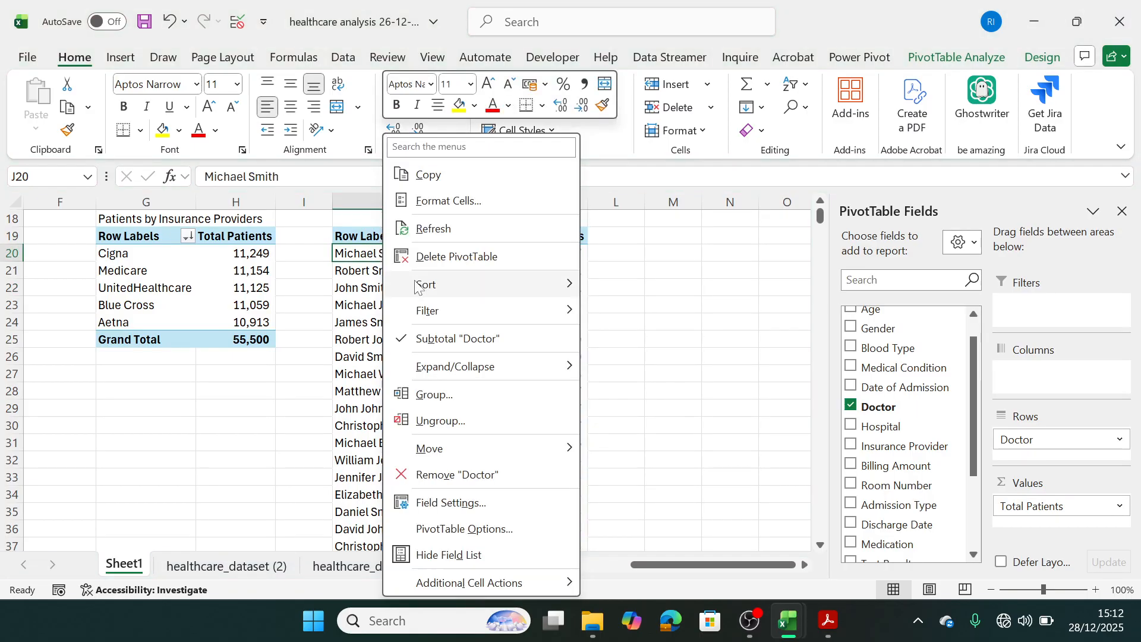
pyautogui.moveTo(463, 308)
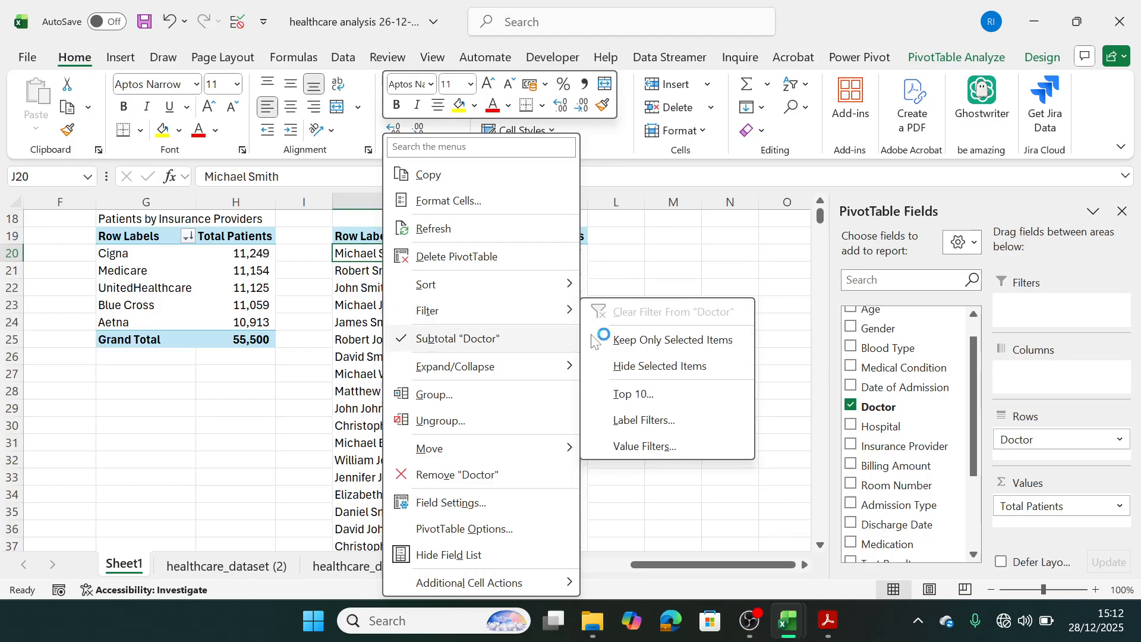
pyautogui.click(623, 392)
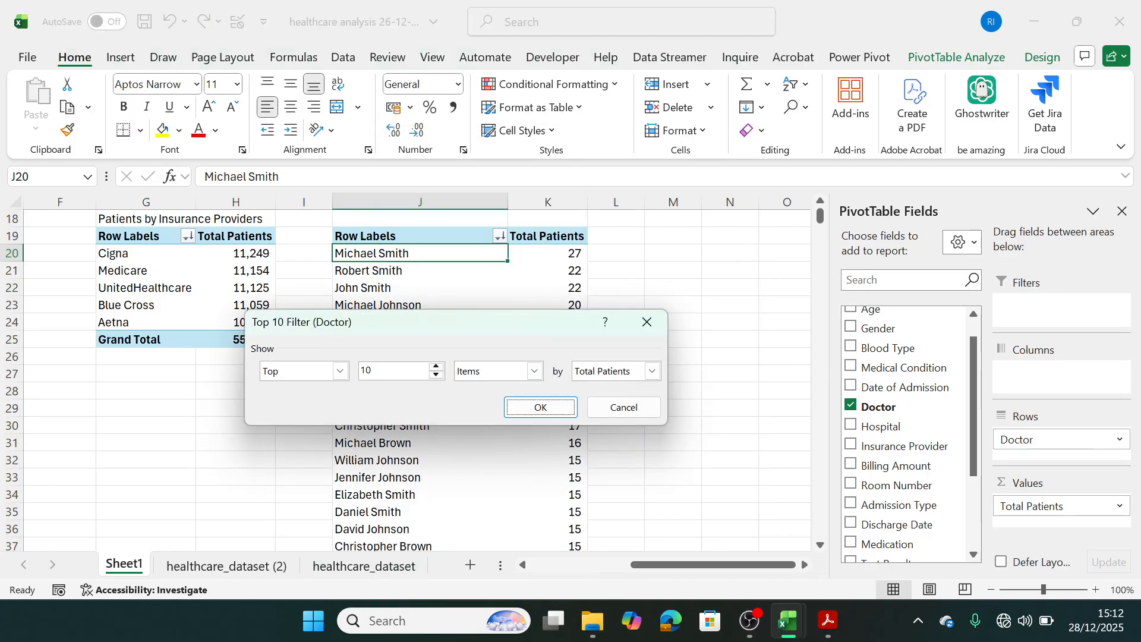
pyautogui.write('5')
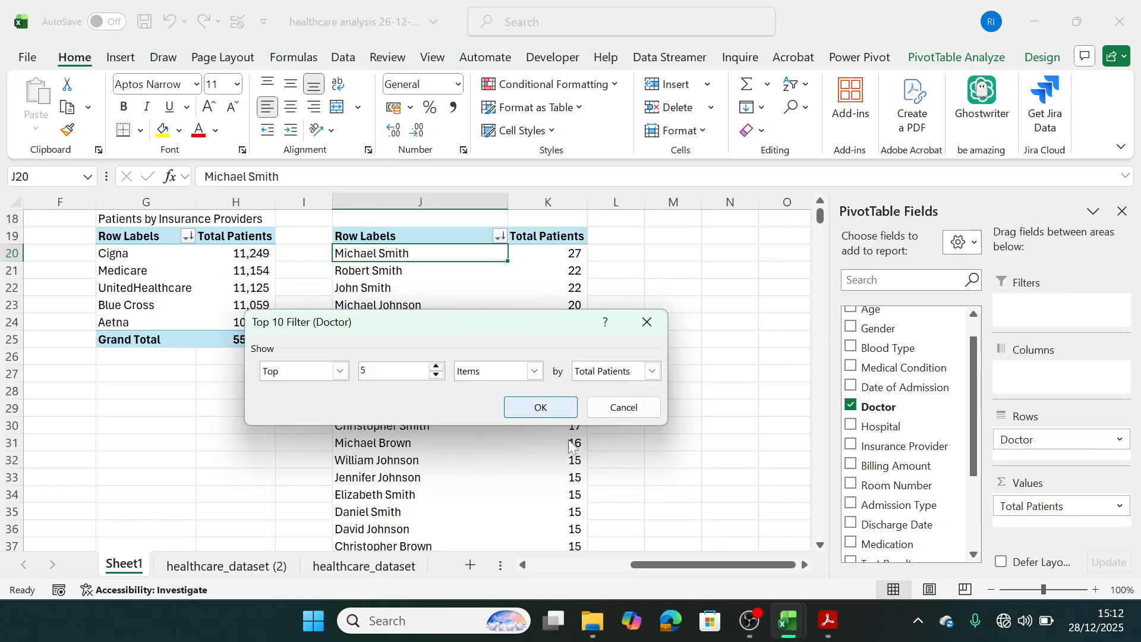
pyautogui.click(542, 409)
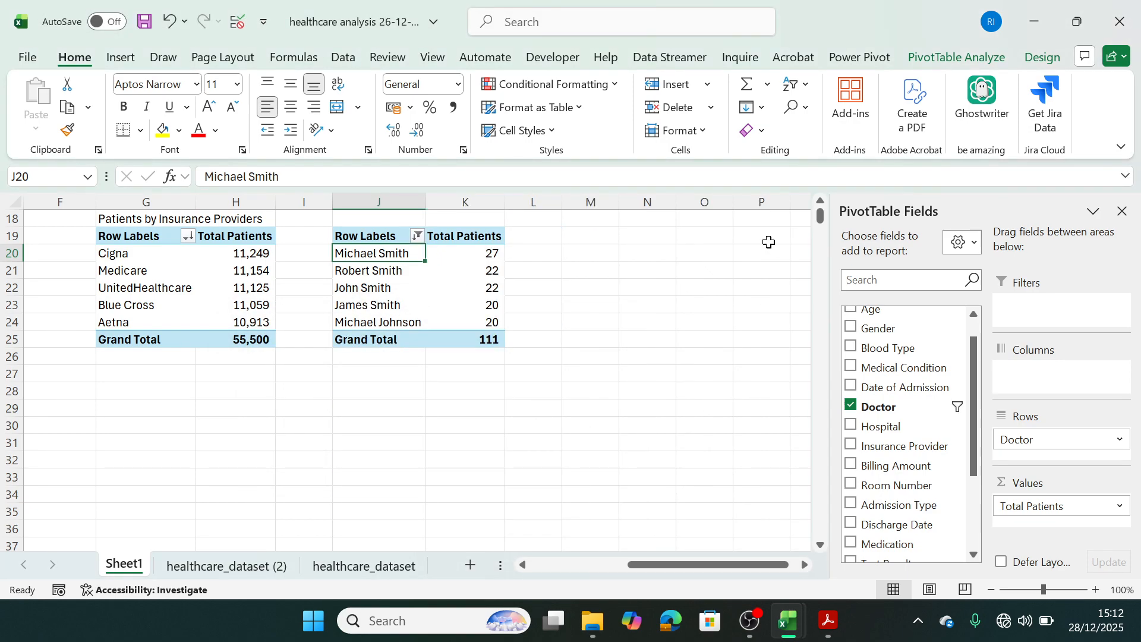
# Enter the title "Top 5 Doctors" in J18 above the doctor pivot table.
pyautogui.click(389, 218)
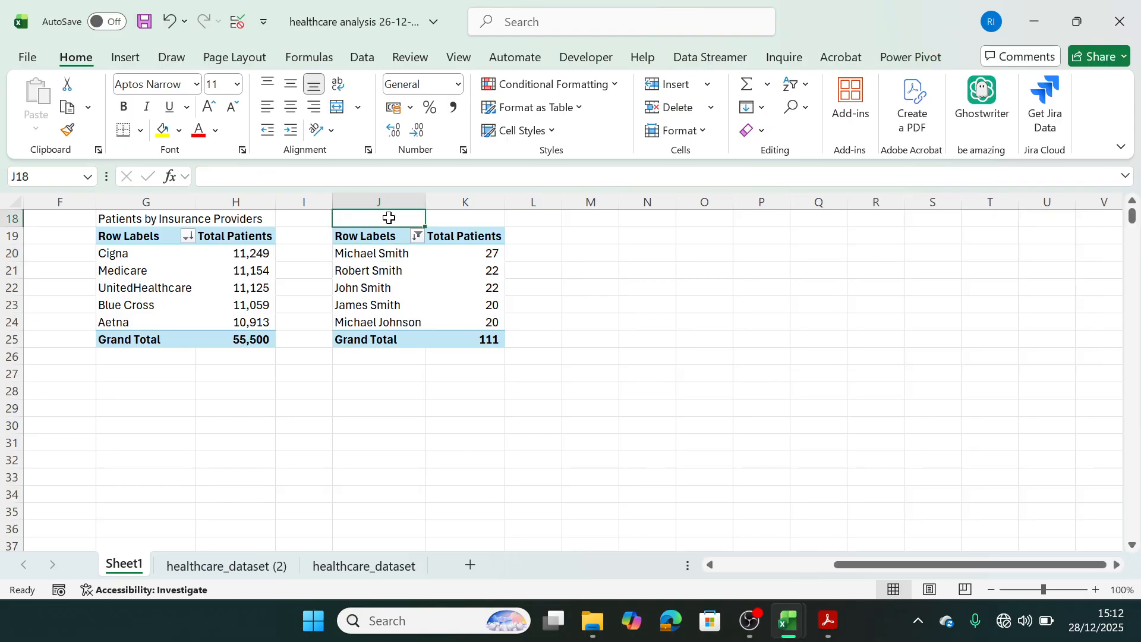
pyautogui.write('Top')
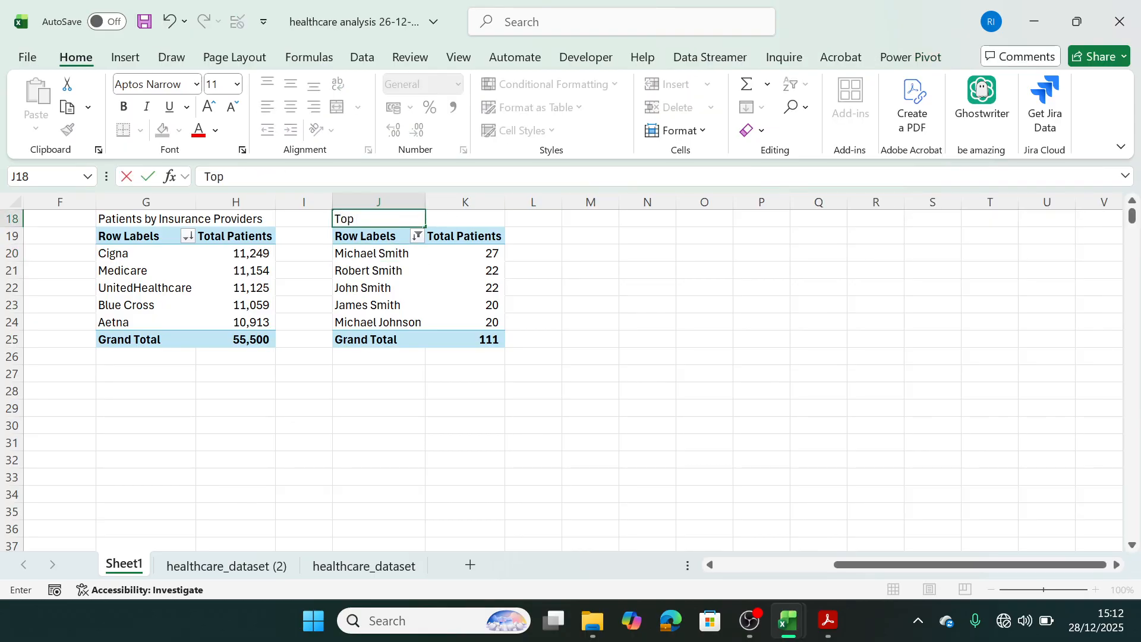
pyautogui.write(' 5')
pyautogui.press('BackSpace')
pyautogui.write('Doctors')
pyautogui.click(470, 372)
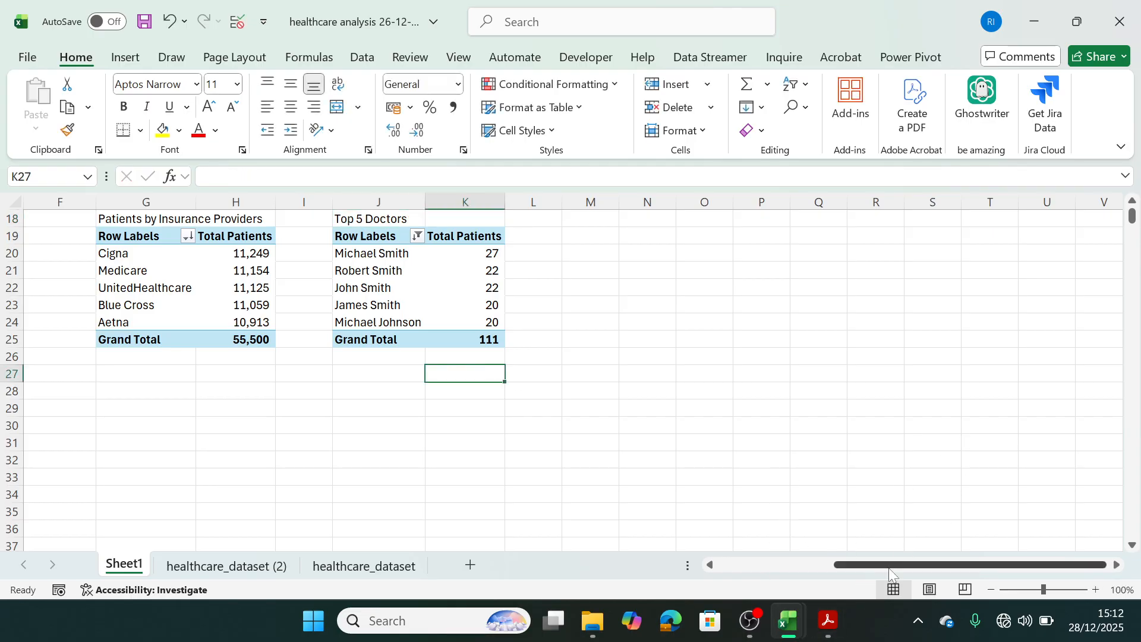
# Copy the Total Patients pivot table in A3:A4 and paste it at M19.
pyautogui.moveTo(865, 565); pyautogui.dragTo(852, 565)
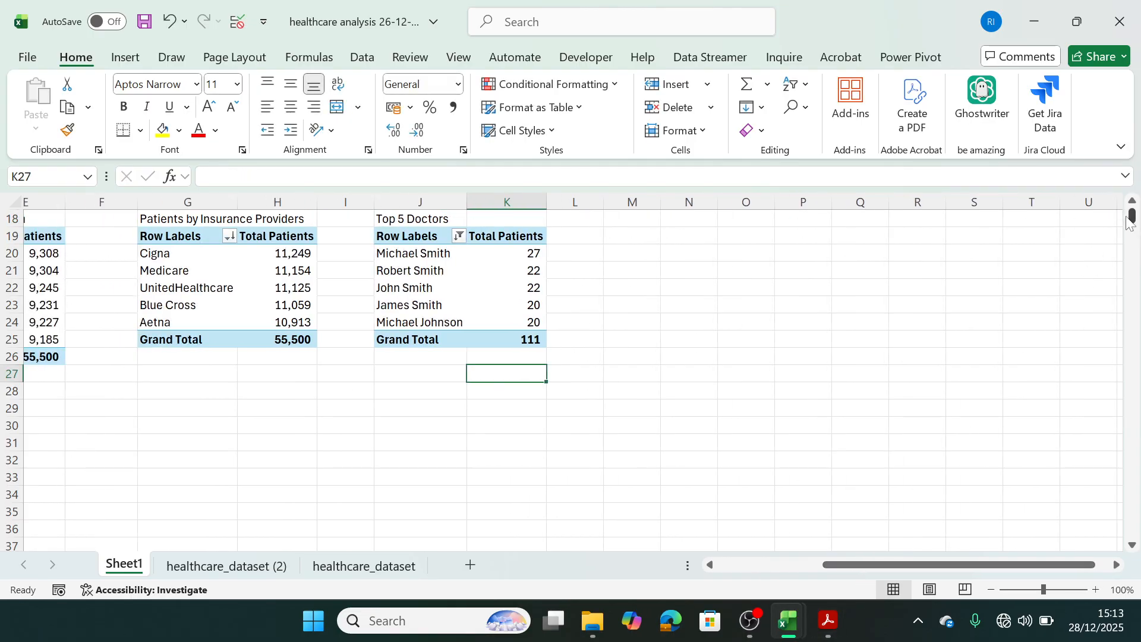
pyautogui.moveTo(1132, 218); pyautogui.dragTo(1127, 185)
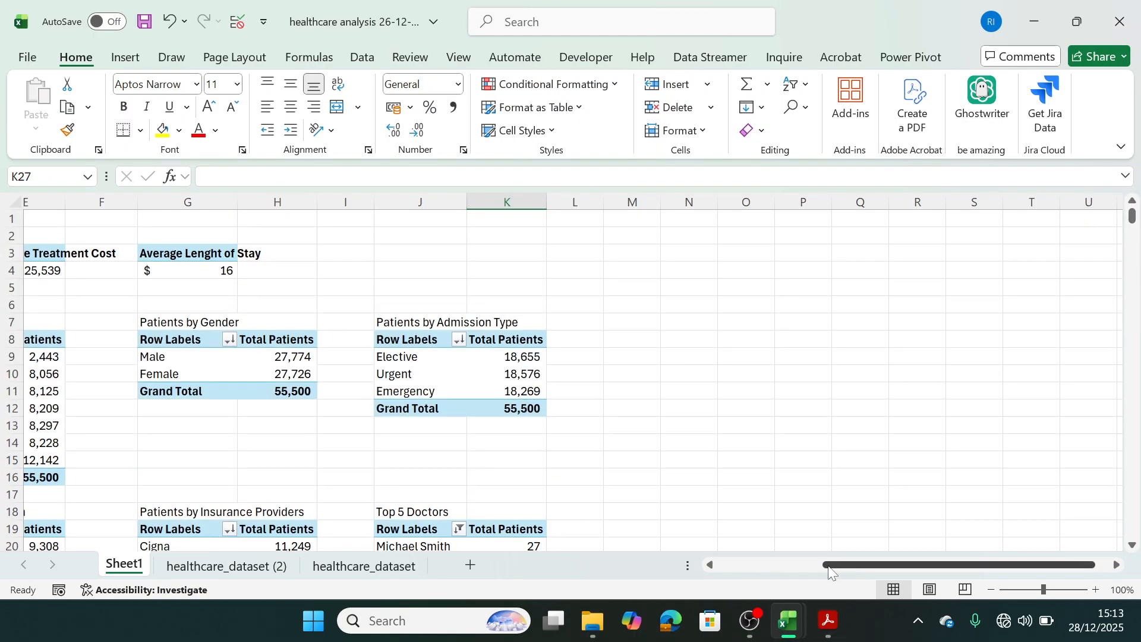
pyautogui.moveTo(828, 568); pyautogui.dragTo(560, 552)
pyautogui.moveTo(73, 256); pyautogui.dragTo(73, 267)
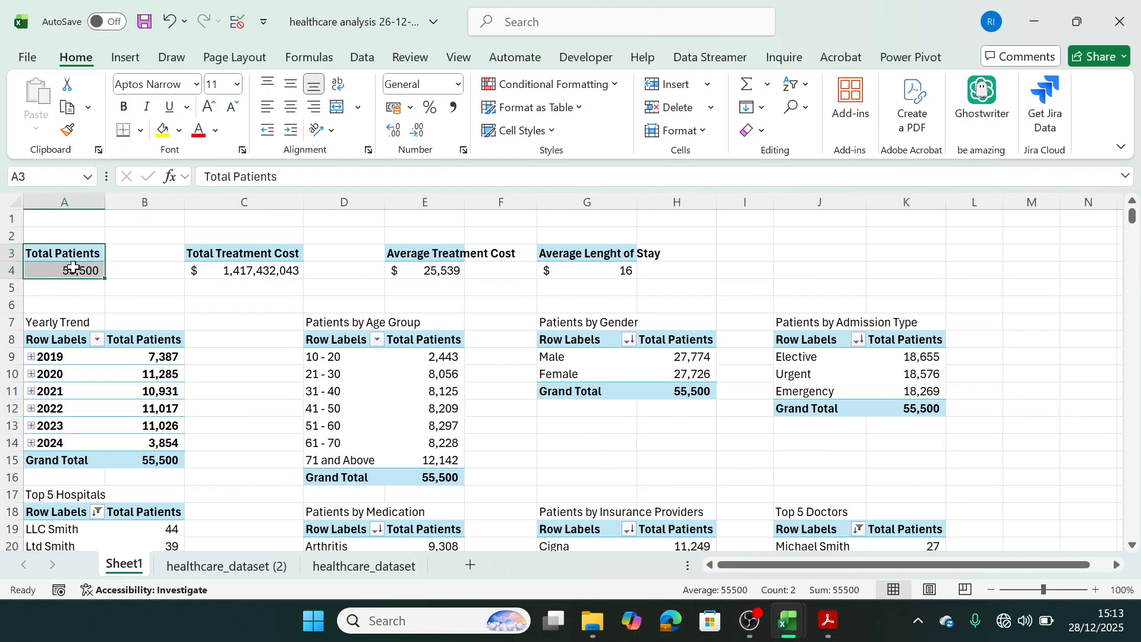
pyautogui.hotkey('ctrl', 'c')
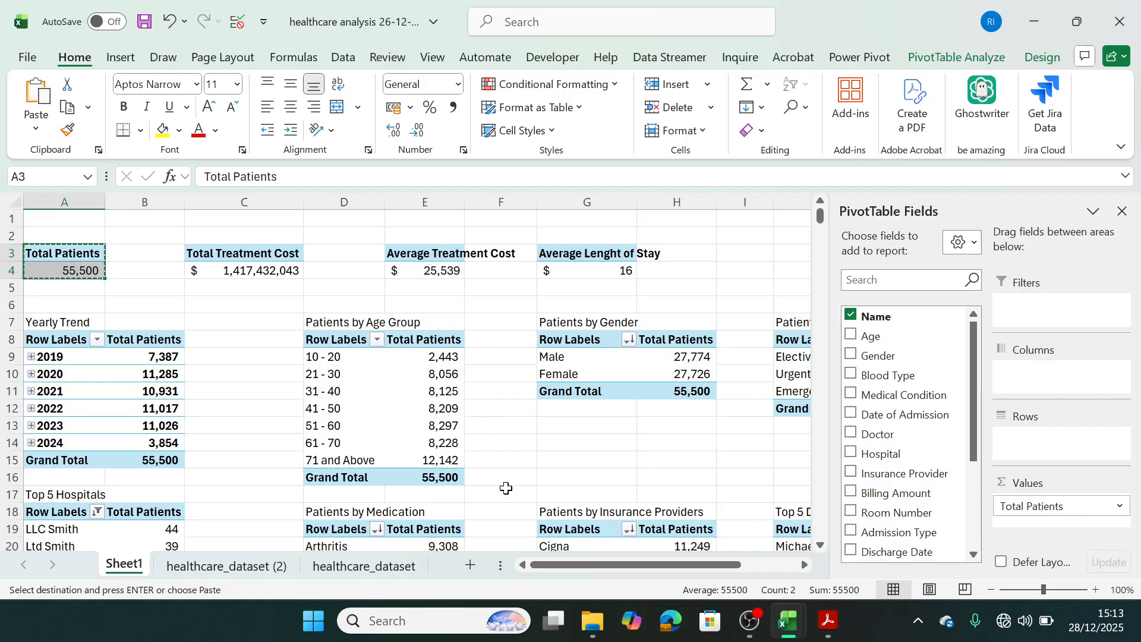
pyautogui.hscroll(6, 598, 519)
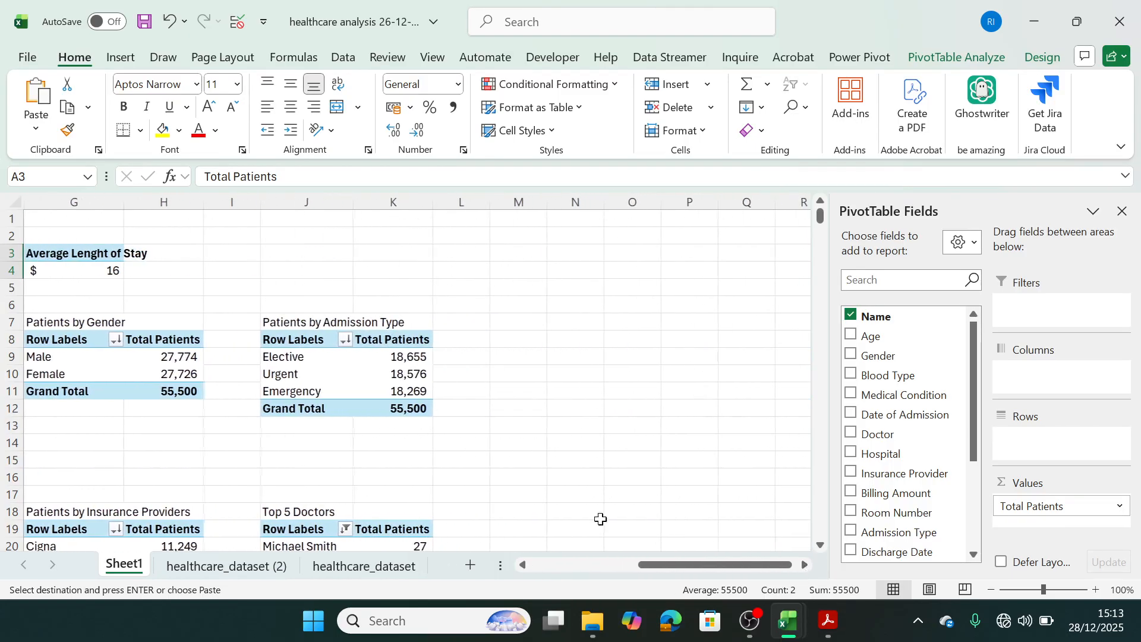
pyautogui.click(499, 525)
pyautogui.hotkey('ctrl', 'v')
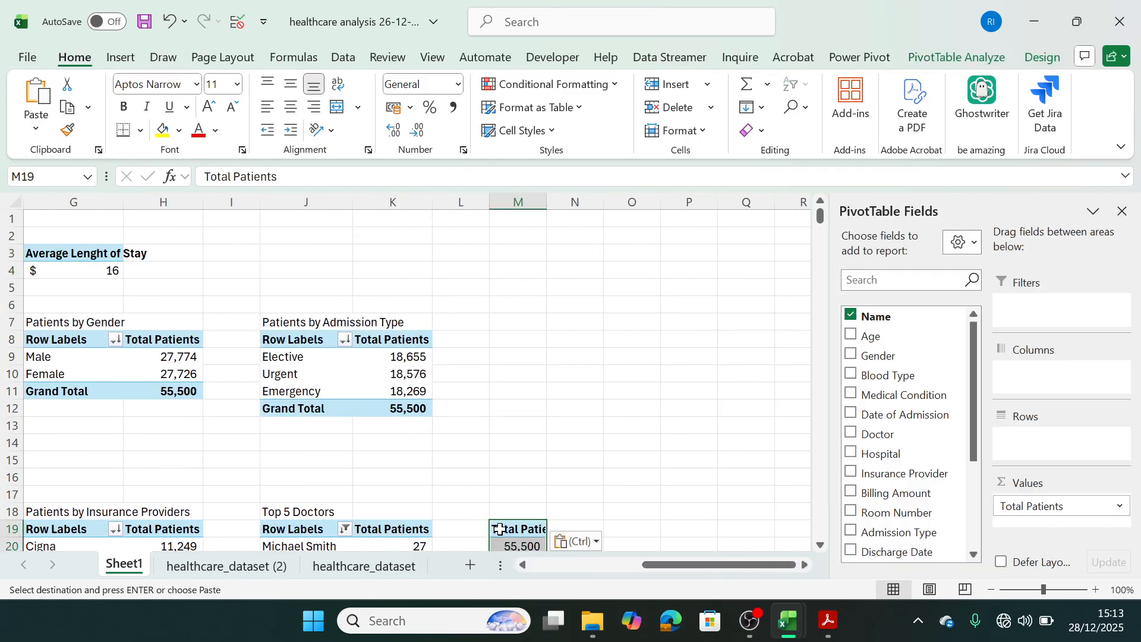
# Break the pivot table at M19 down by Blood Type rows and sort it by Total Patients from largest to smallest.
pyautogui.moveTo(886, 375); pyautogui.dragTo(1035, 439)
pyautogui.click(821, 546)
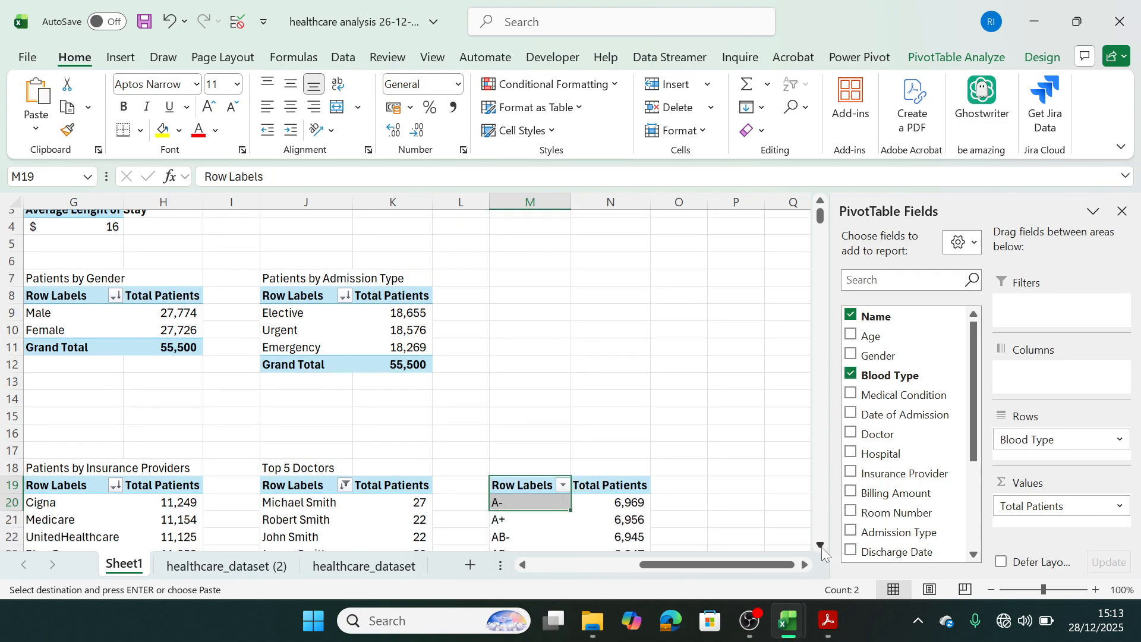
pyautogui.scroll(-1, 822, 546)
pyautogui.rightClick(625, 409)
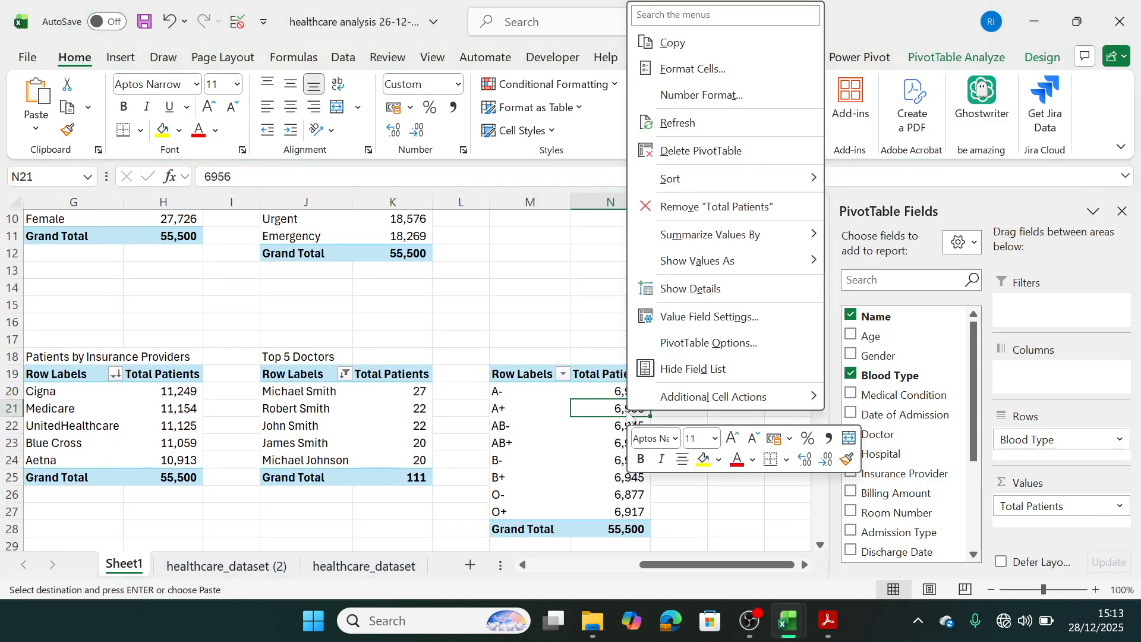
pyautogui.moveTo(689, 178)
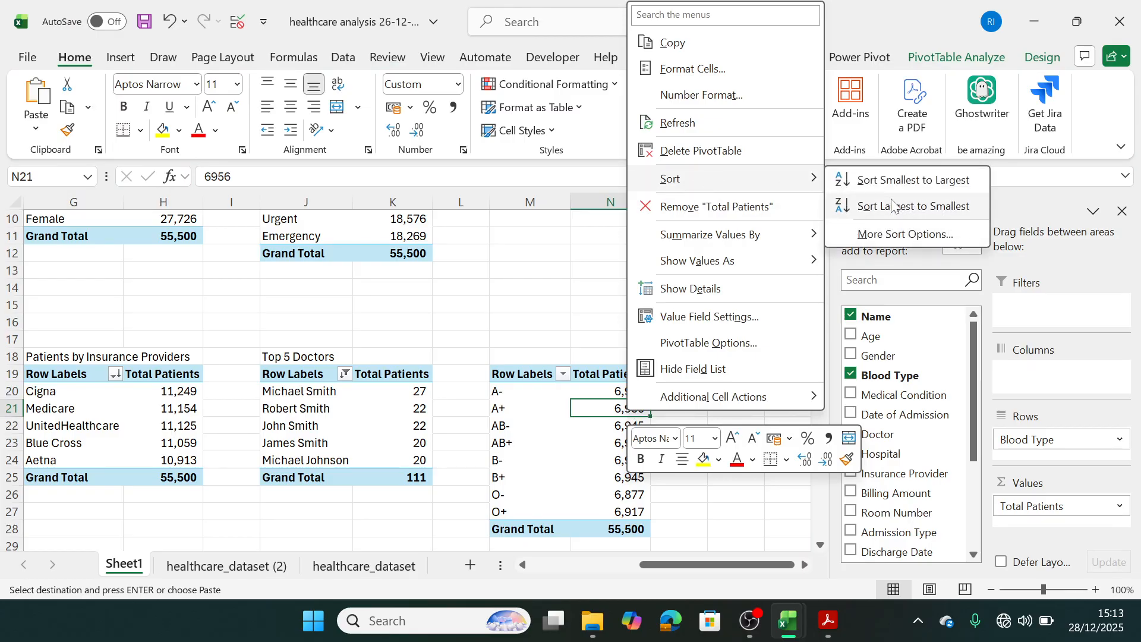
pyautogui.click(891, 204)
# Enter the title "Patients by Blood Type" in M18 above the blood type pivot table.
pyautogui.click(496, 374)
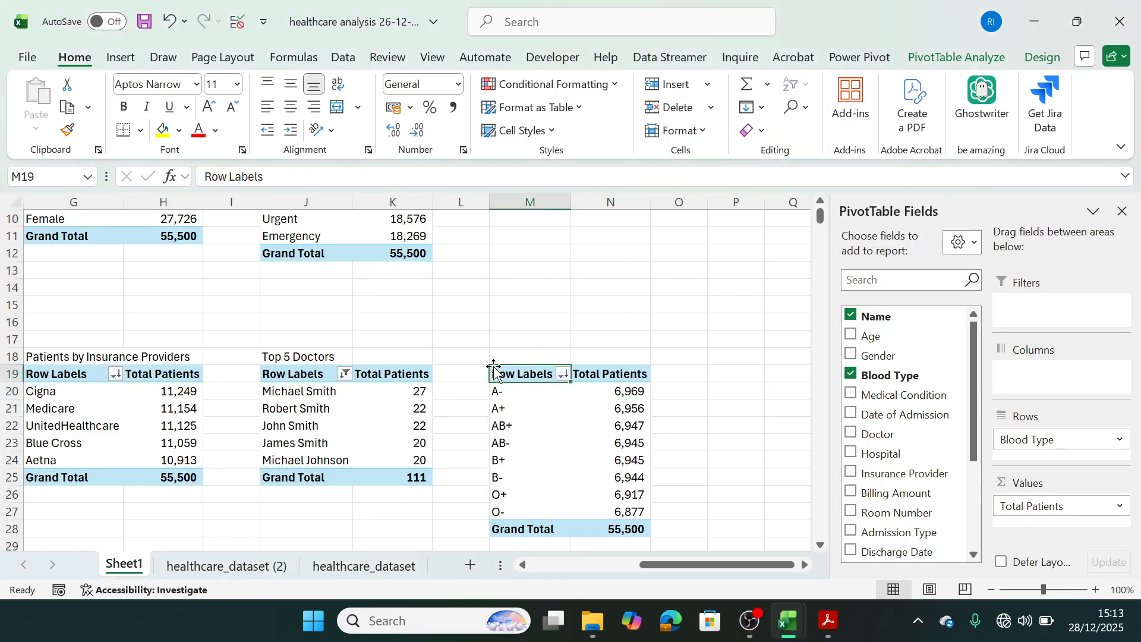
pyautogui.click(512, 357)
pyautogui.write('P')
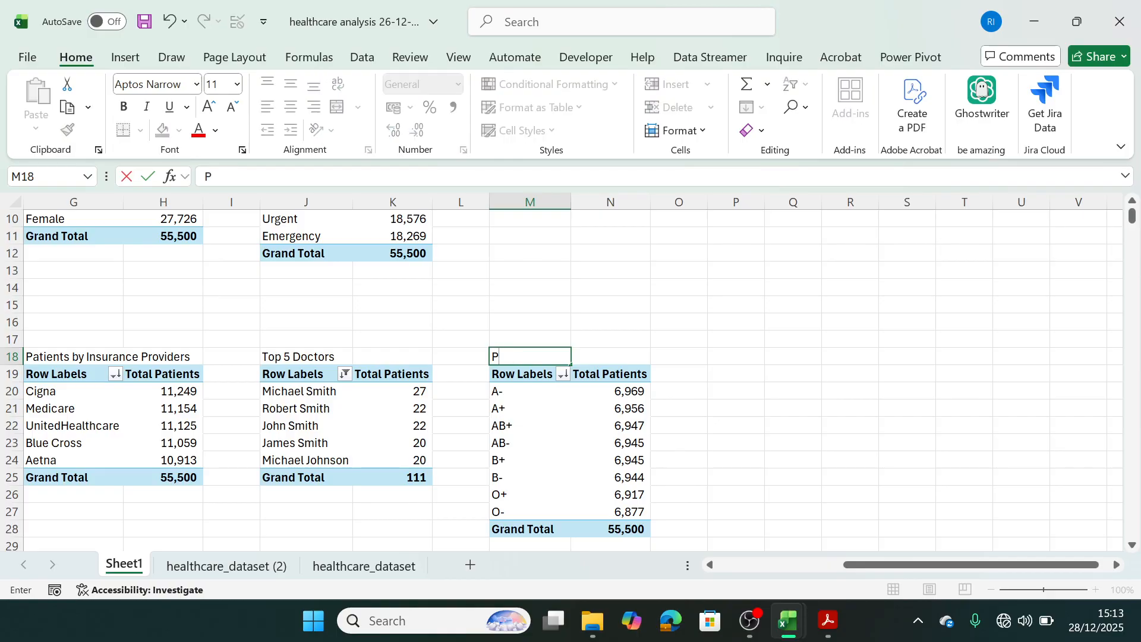
pyautogui.write('atients by b')
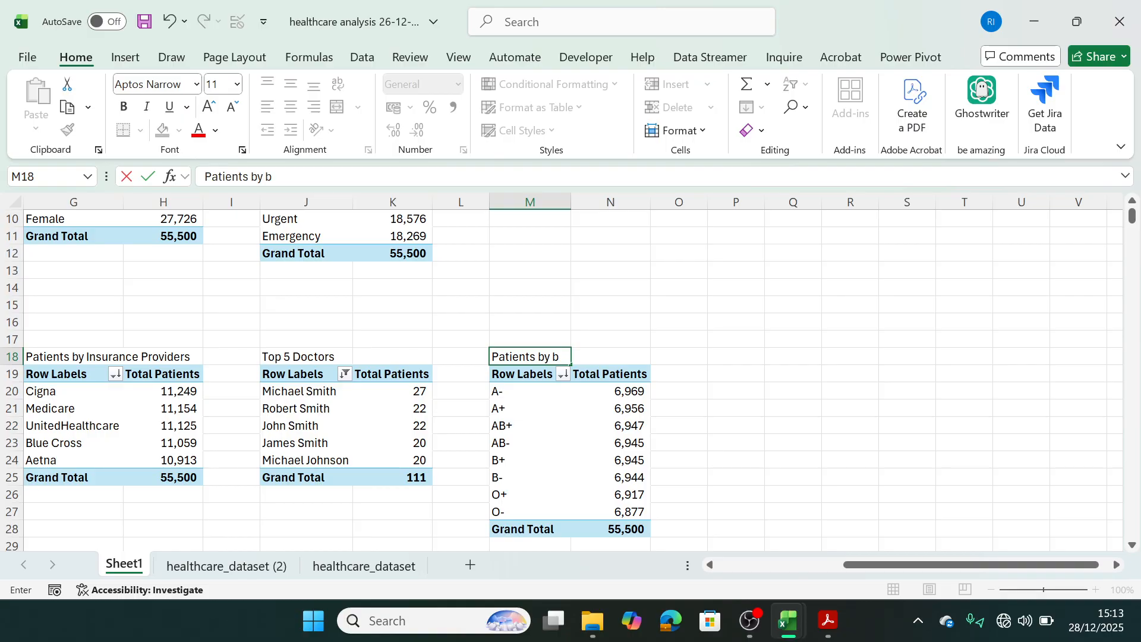
pyautogui.press('BackSpace')
pyautogui.write('Blood Type')
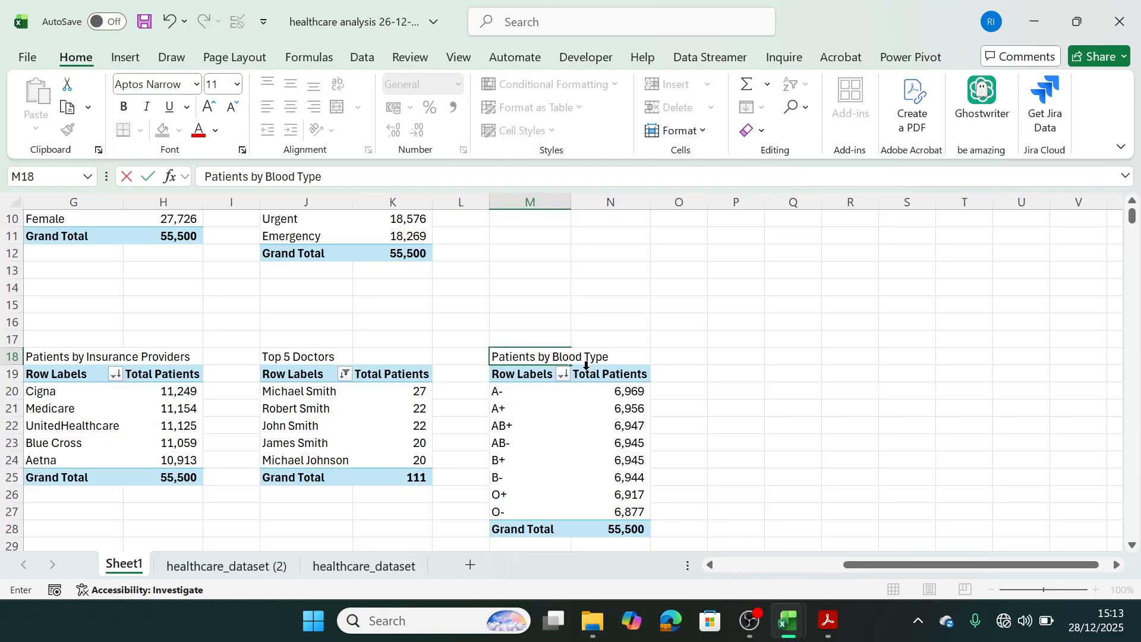
pyautogui.moveTo(856, 568); pyautogui.dragTo(658, 562)
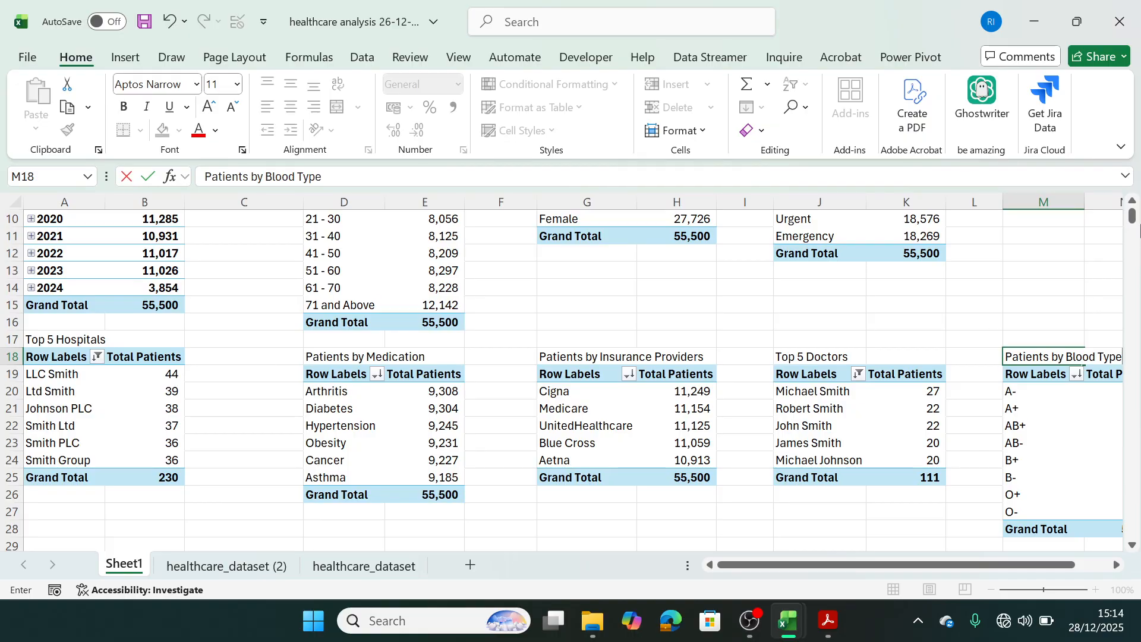
pyautogui.scroll(1, 1130, 213)
pyautogui.scroll(1, 1131, 214)
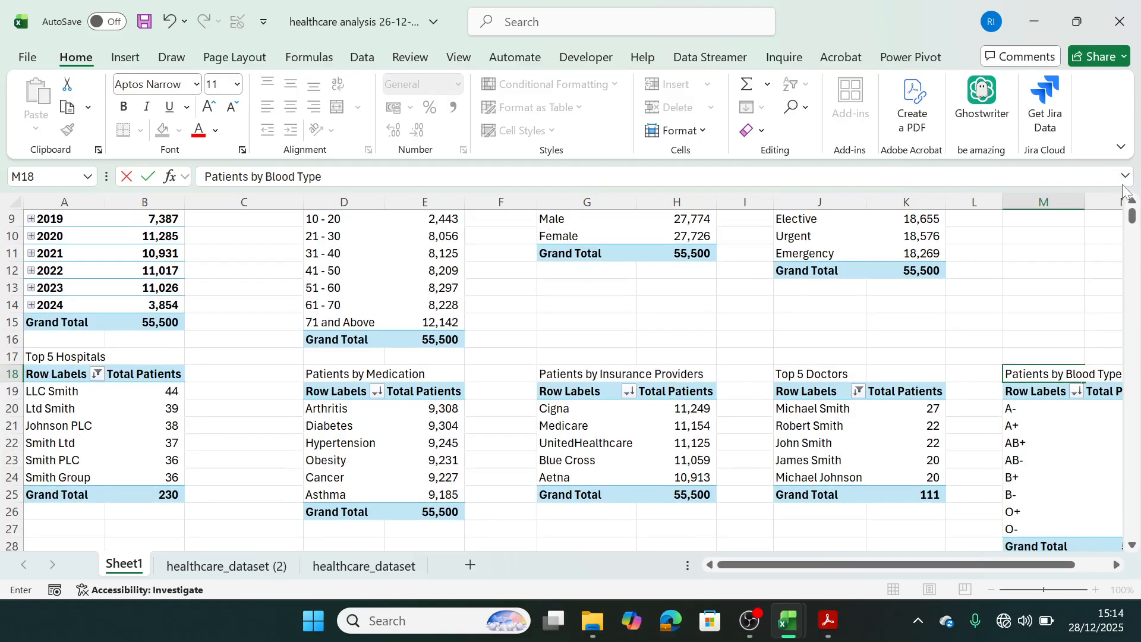
pyautogui.scroll(2, 1132, 208)
pyautogui.scroll(2, 1132, 205)
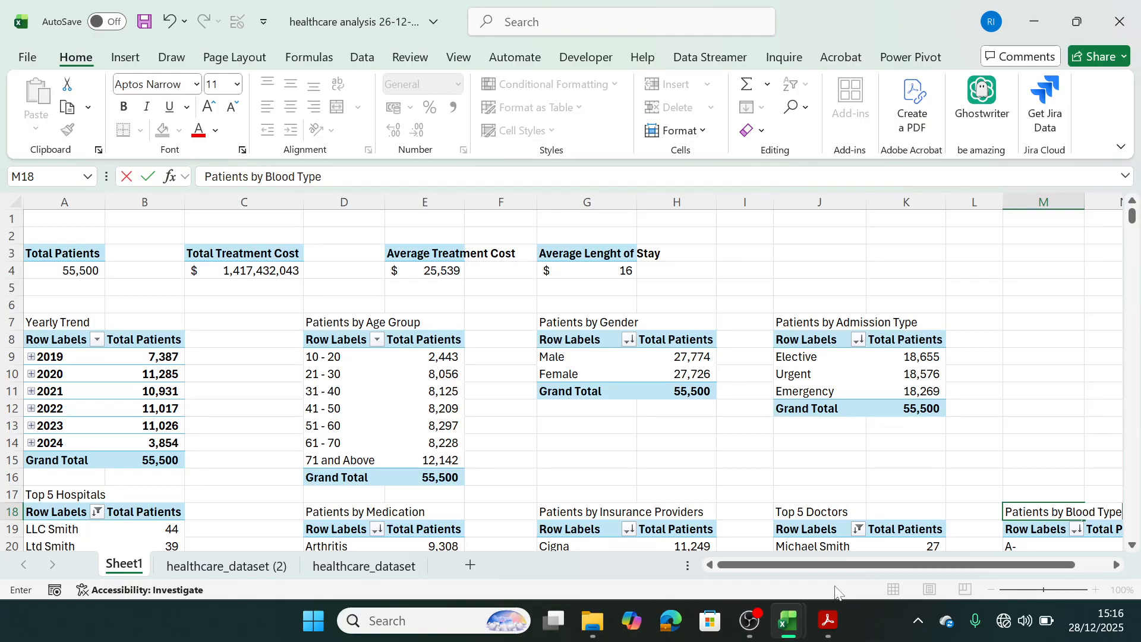
# Examine the Dashboard sheet in the Final HealthCare Analysis workbook, testing its Gender slicer with Female and clearing the filter.
pyautogui.moveTo(781, 594)
pyautogui.click(885, 532)
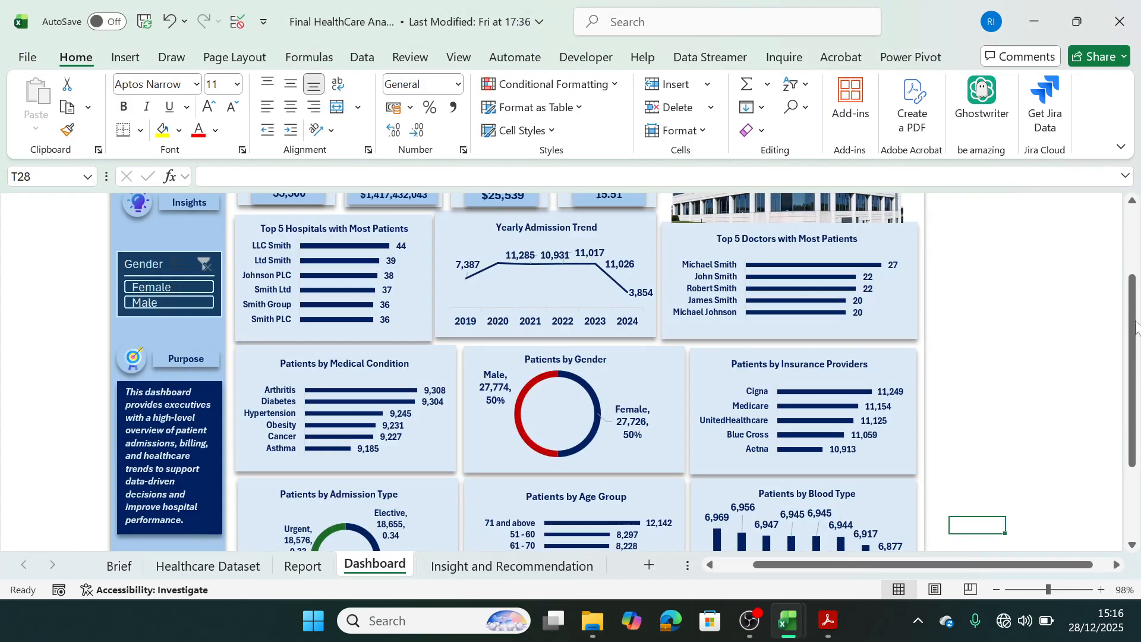
pyautogui.moveTo(1135, 277); pyautogui.dragTo(1130, 208)
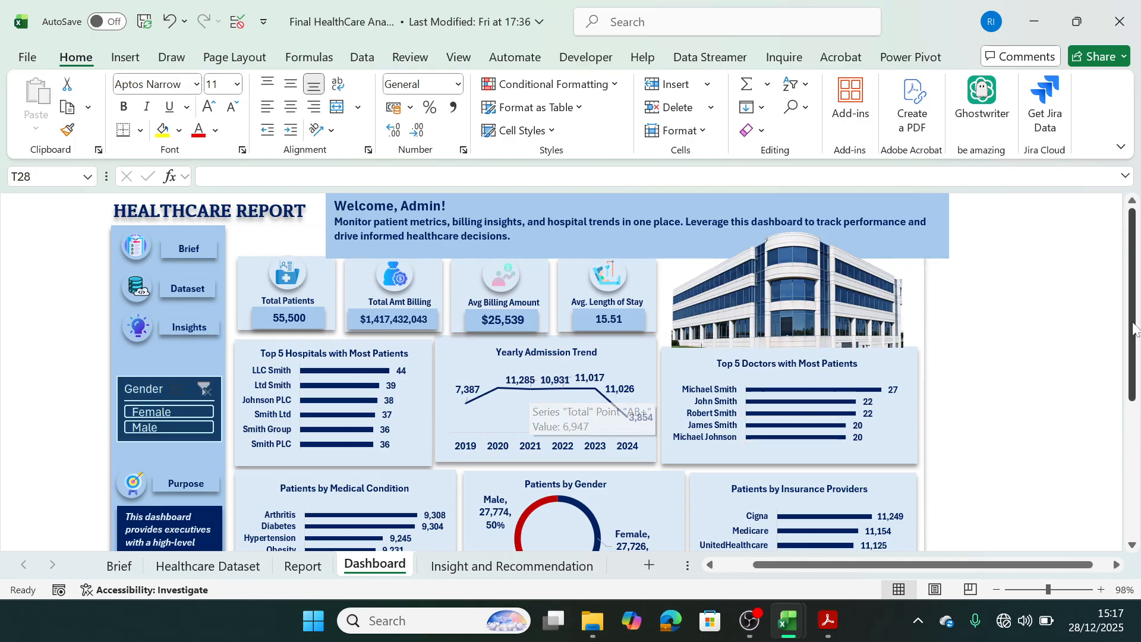
pyautogui.scroll(-5, 1118, 430)
pyautogui.scroll(-1, 1118, 434)
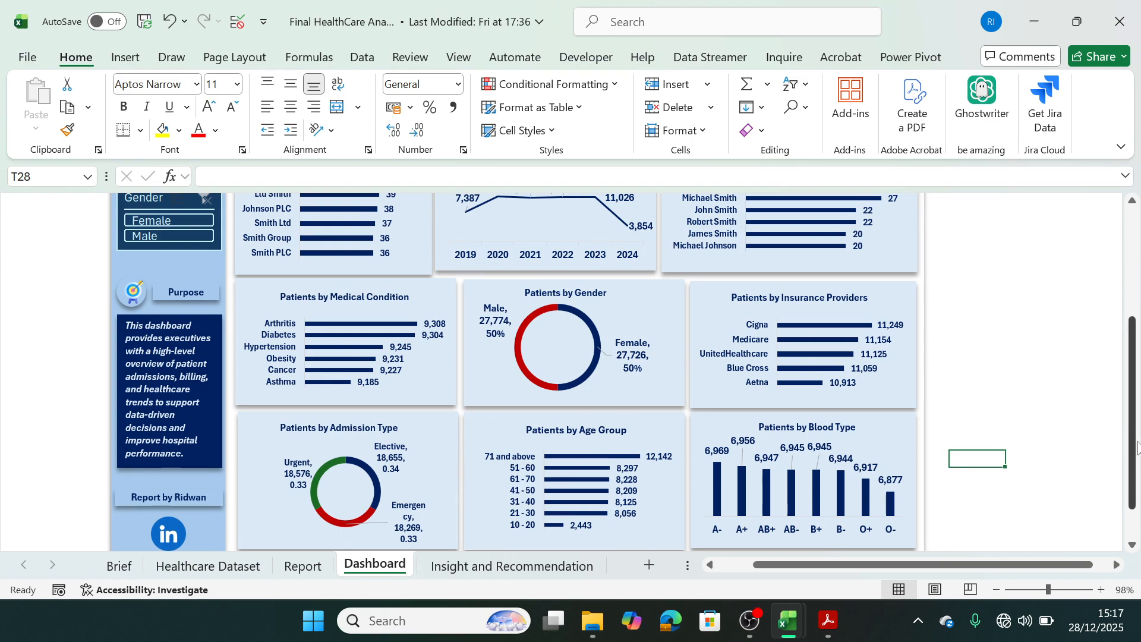
pyautogui.scroll(5, 1126, 493)
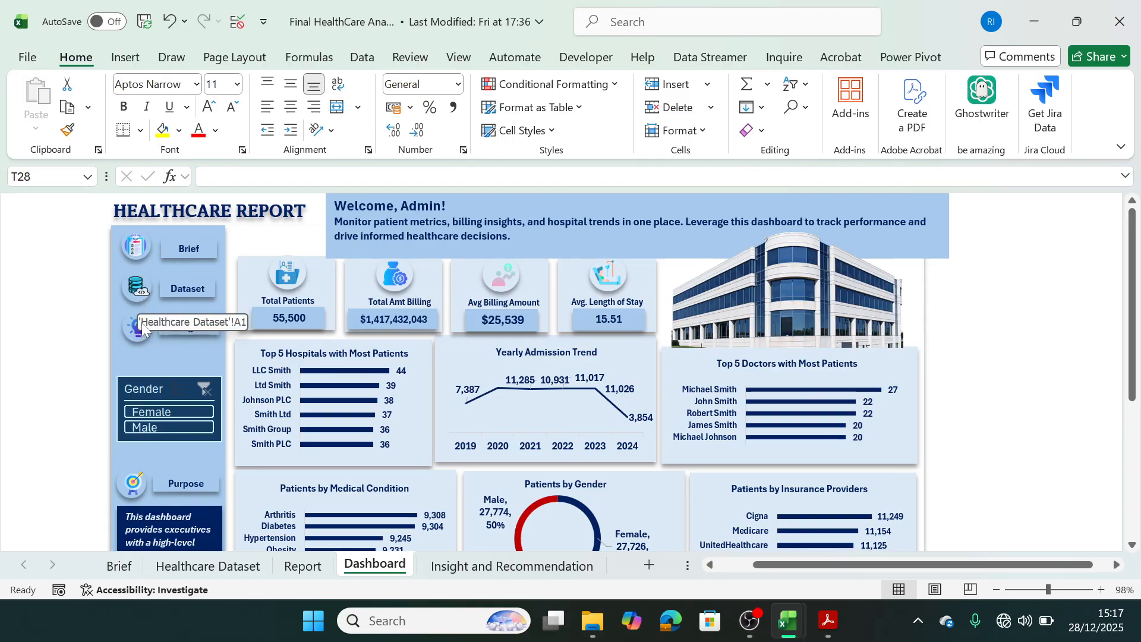
pyautogui.click(168, 413)
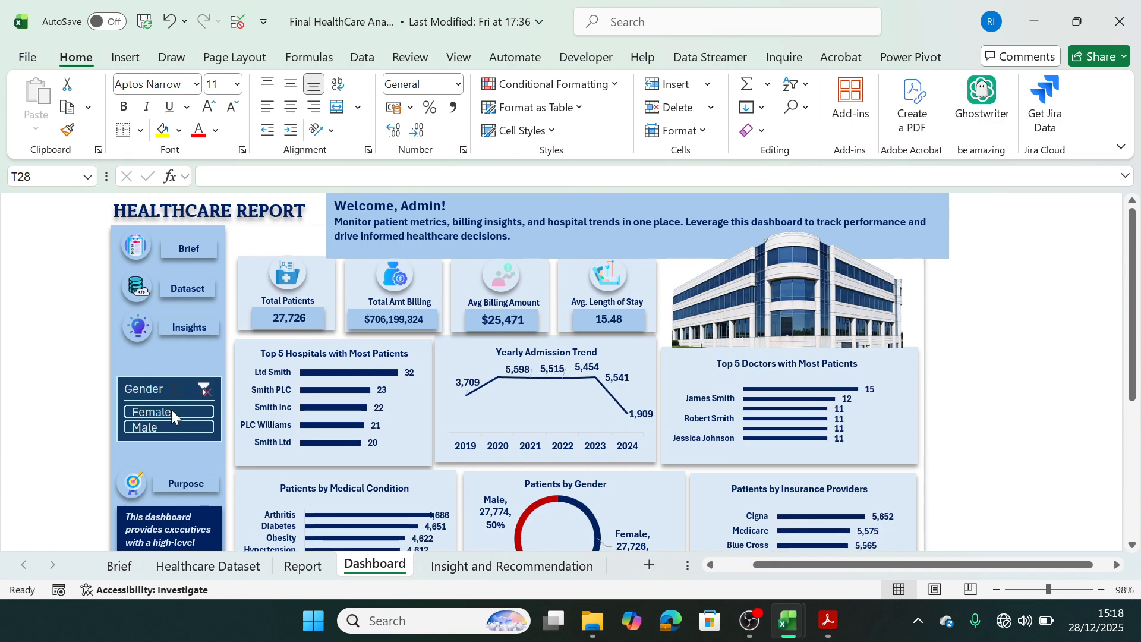
pyautogui.click(203, 388)
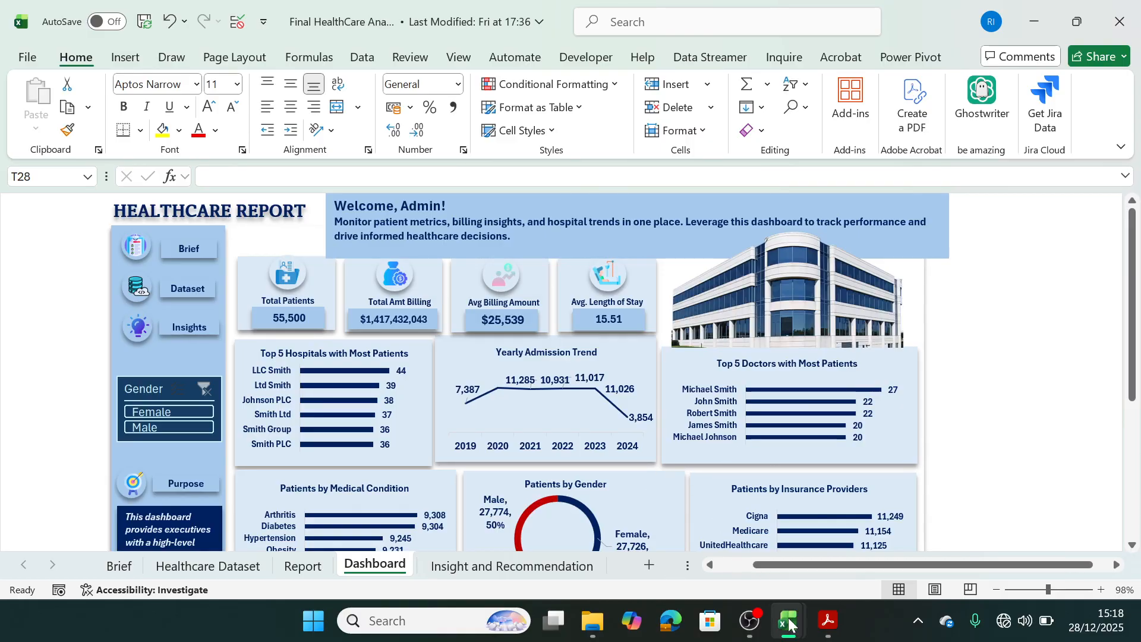
# Switch back to the healthcare analysis workbook and add a new blank worksheet after Sheet1.
pyautogui.moveTo(783, 618)
pyautogui.click(698, 541)
pyautogui.click(698, 541)
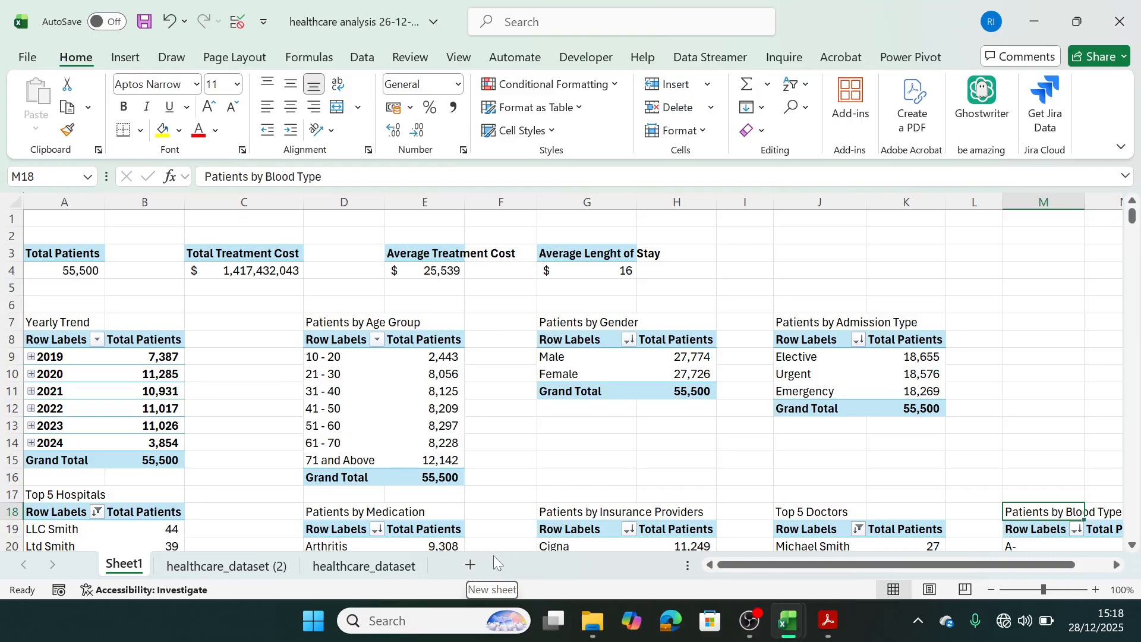
pyautogui.click(469, 567)
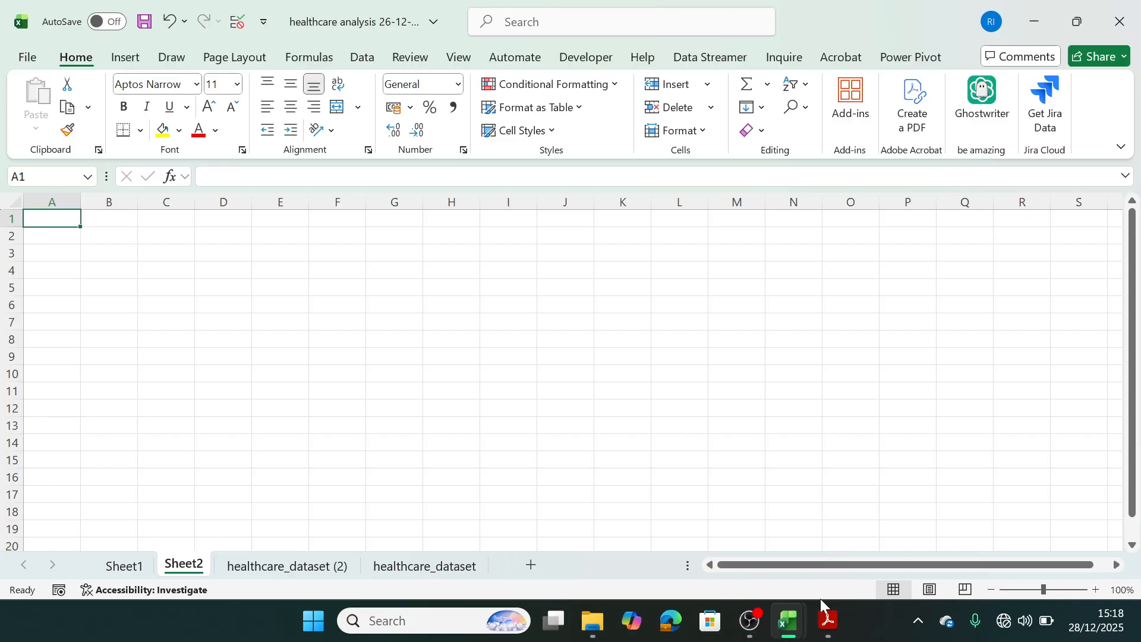
# Review the finished Dashboard layout in the Final HealthCare Analysis workbook.
pyautogui.moveTo(790, 622)
pyautogui.click(848, 552)
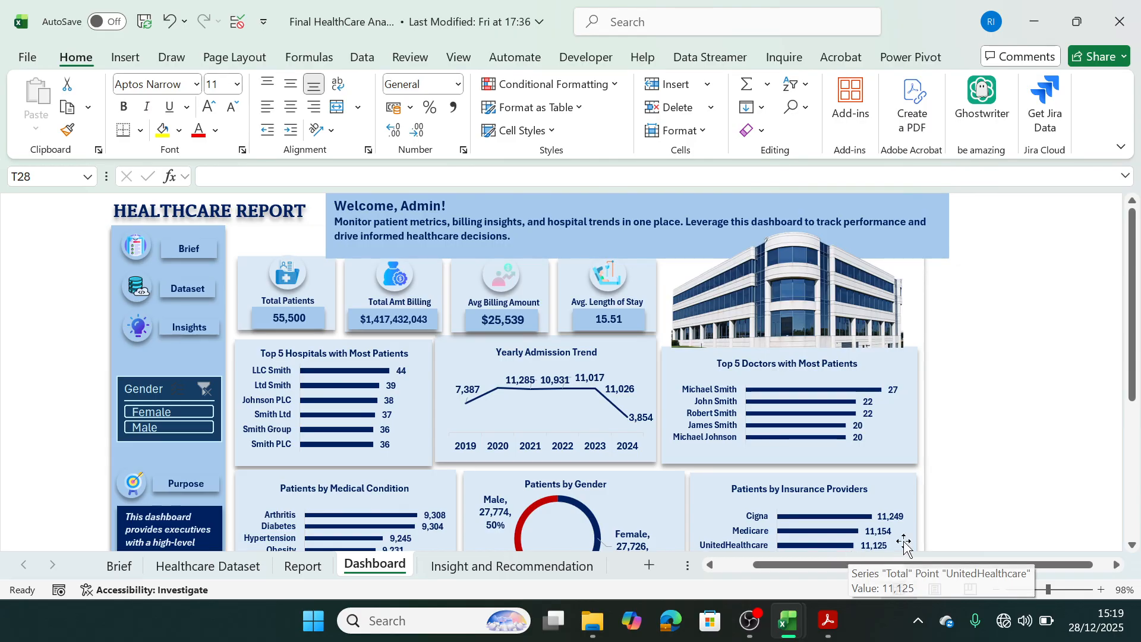
# Return to the healthcare analysis workbook and hide the gridlines on Sheet2.
pyautogui.moveTo(787, 621)
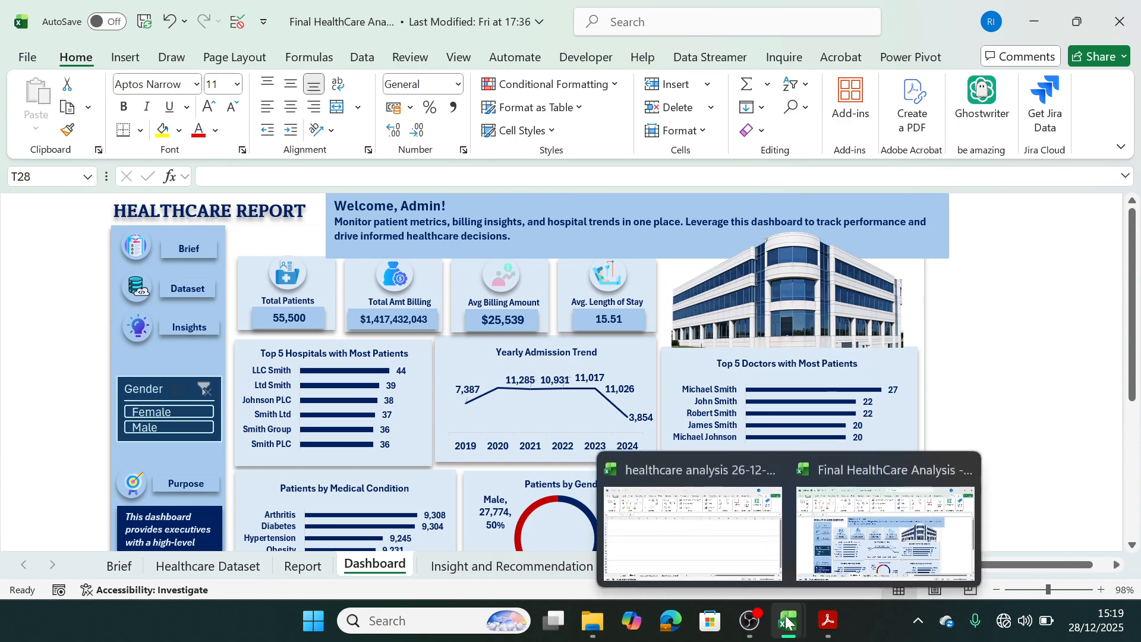
pyautogui.click(710, 526)
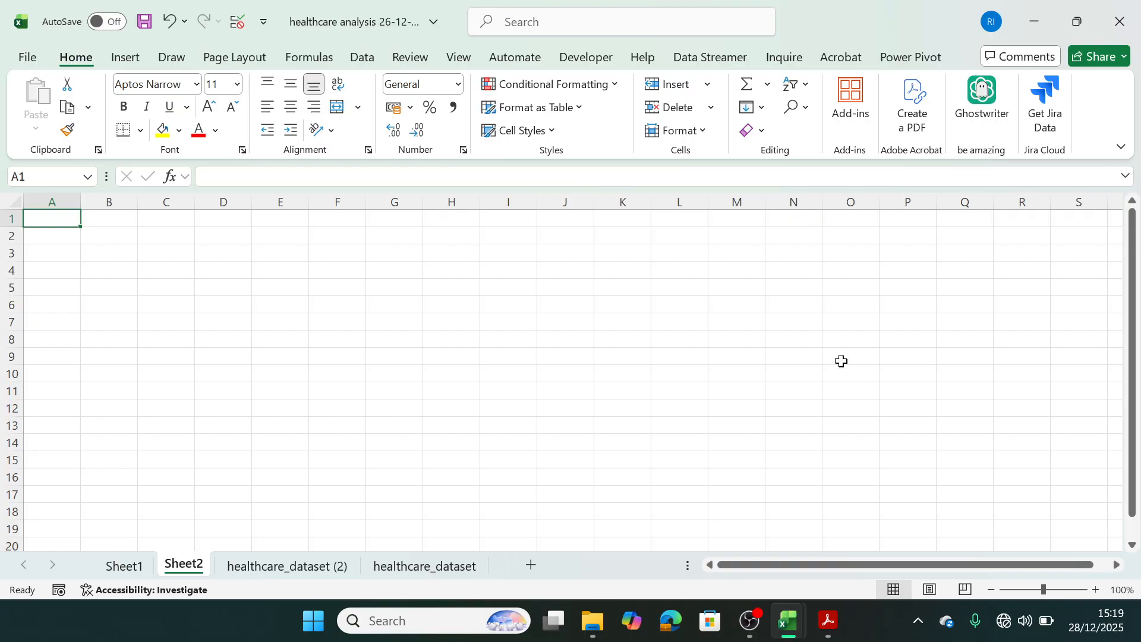
pyautogui.click(451, 56)
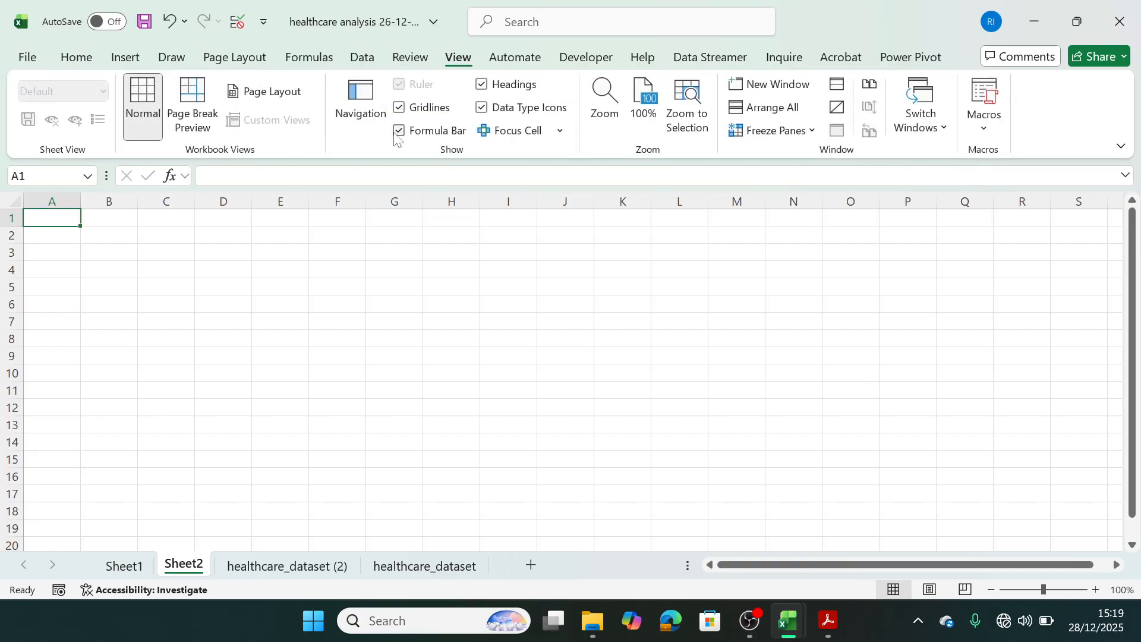
pyautogui.click(399, 110)
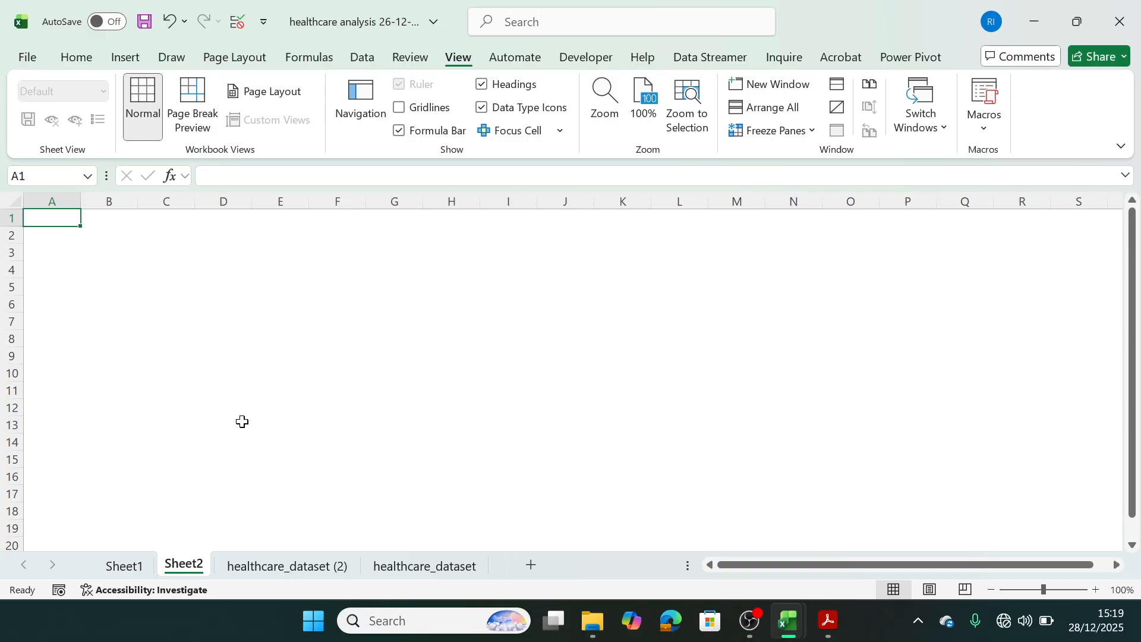
# Draw a rectangle about 22 cm wide and 9 cm high on Sheet2, starting in cell B1.
pyautogui.click(118, 62)
pyautogui.click(277, 135)
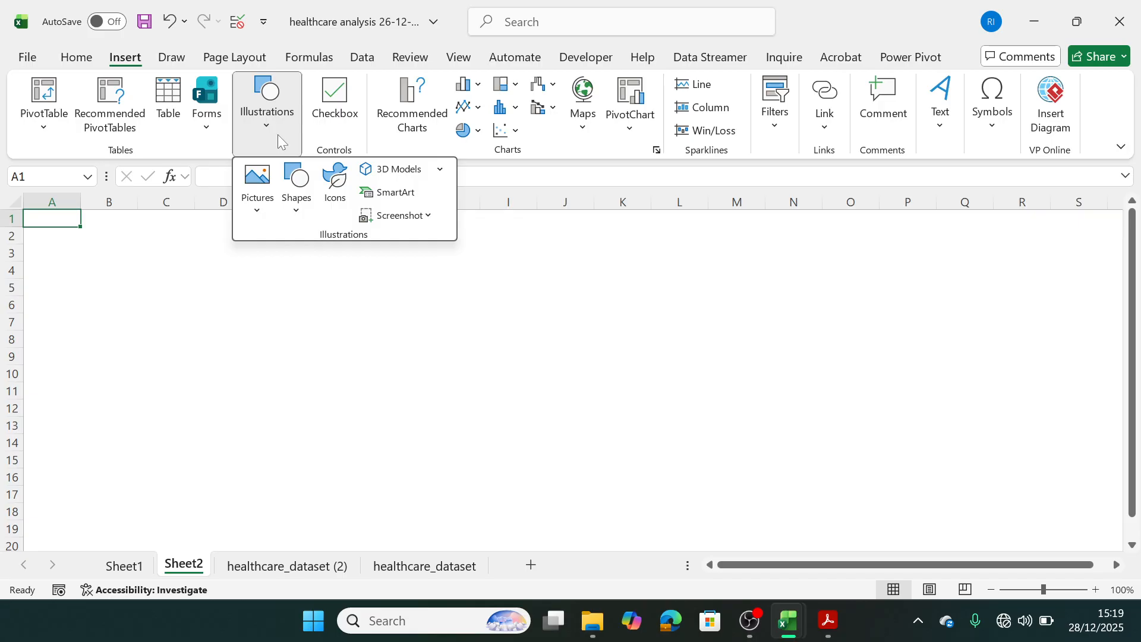
pyautogui.click(296, 213)
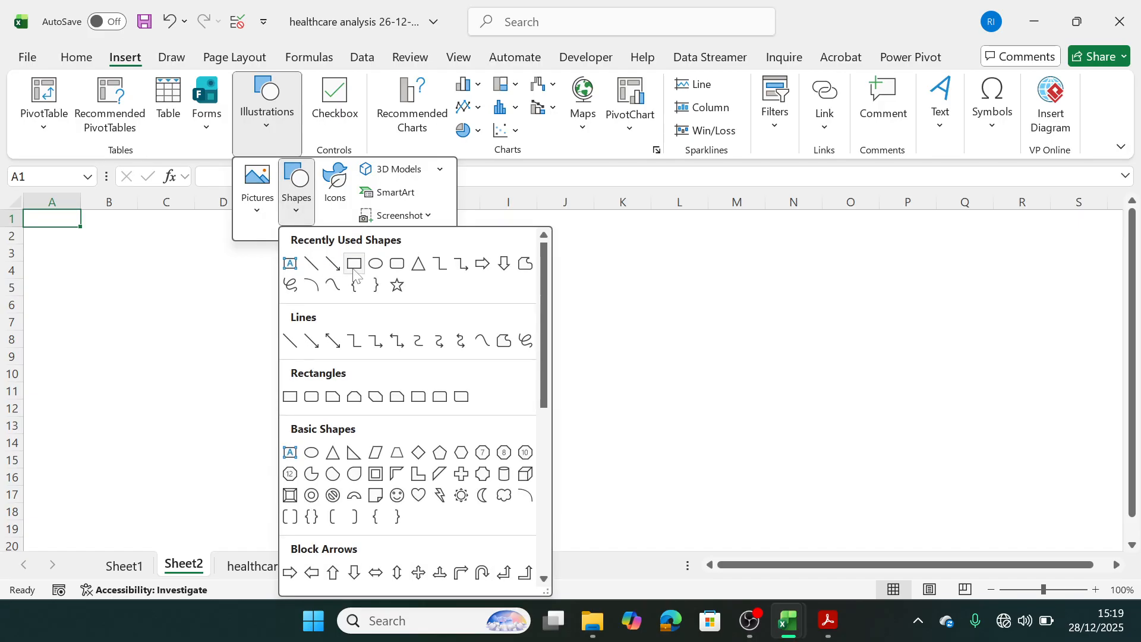
pyautogui.click(354, 264)
pyautogui.moveTo(84, 222); pyautogui.dragTo(825, 509)
pyautogui.moveTo(1131, 378); pyautogui.dragTo(1128, 369)
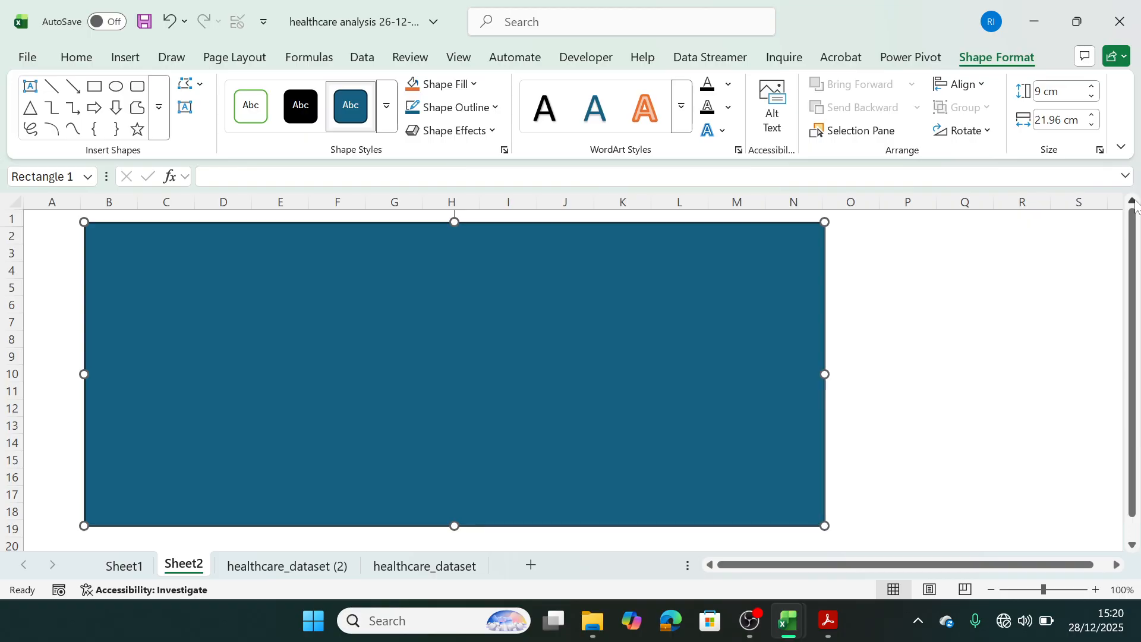
# Set the rectangle's height to 16 cm and width to 25 cm, and move it so it begins in column A.
pyautogui.click(1041, 93)
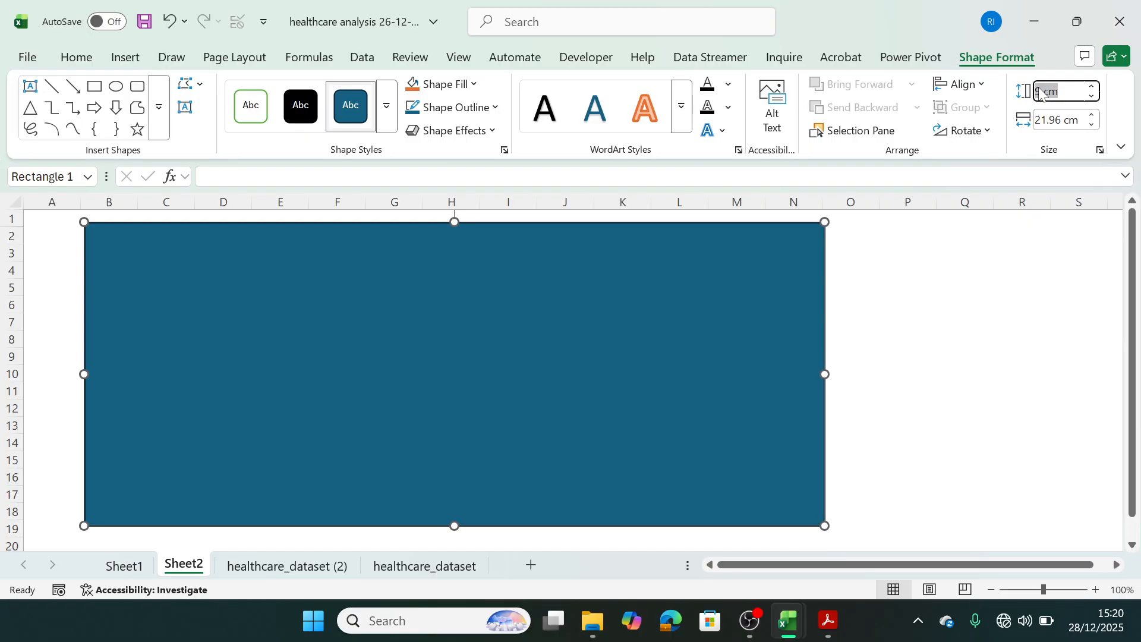
pyautogui.write('16')
pyautogui.press('Tab')
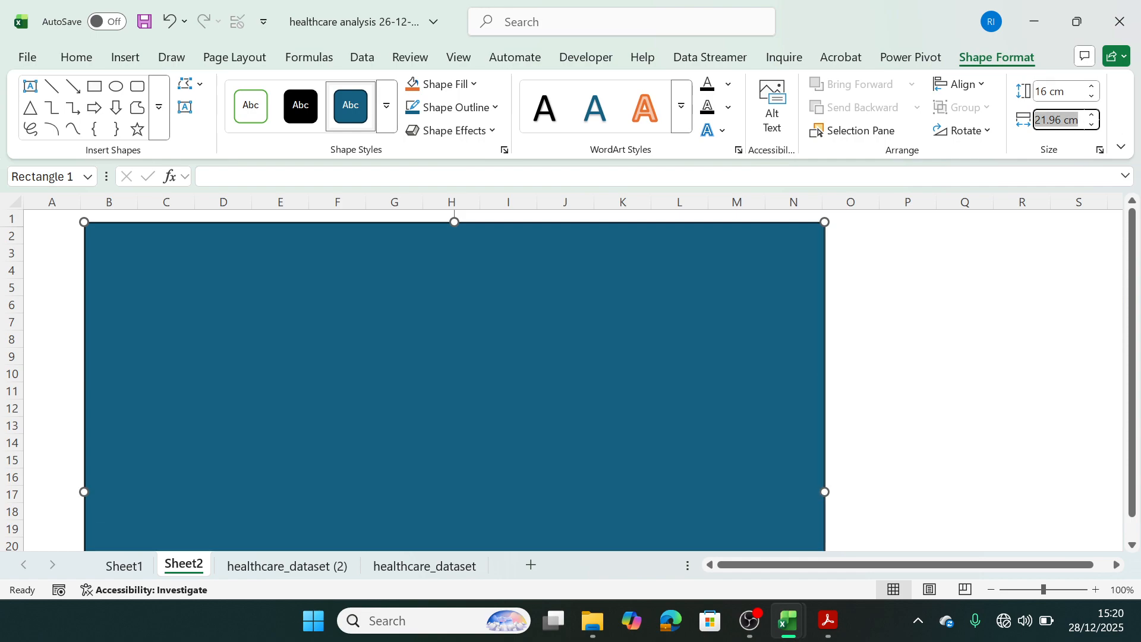
pyautogui.write('25')
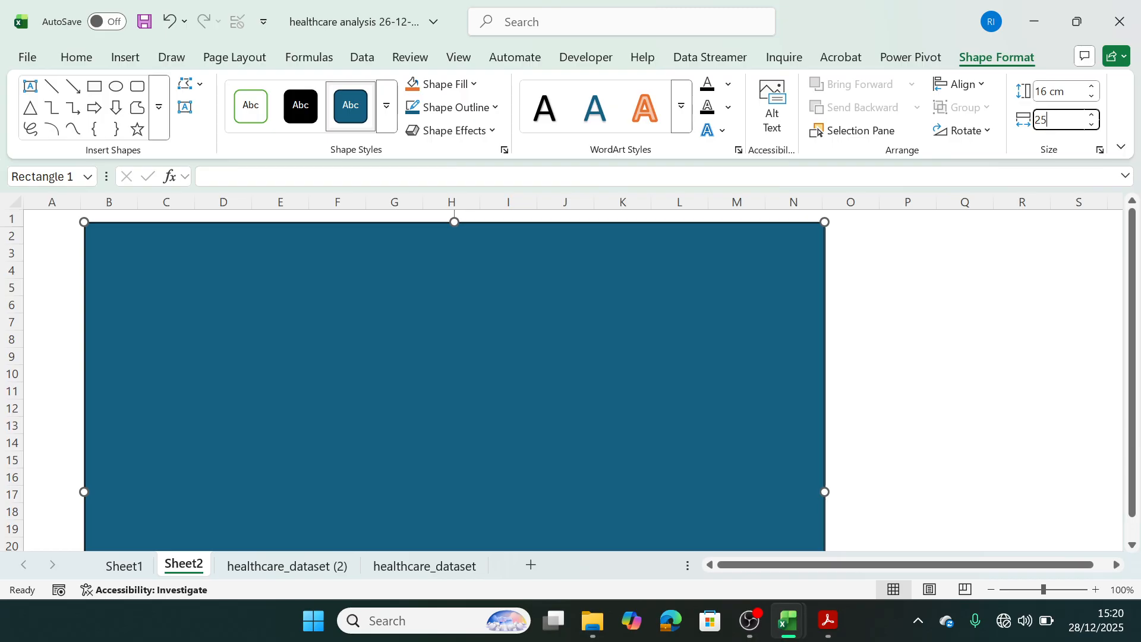
pyautogui.click(1135, 300)
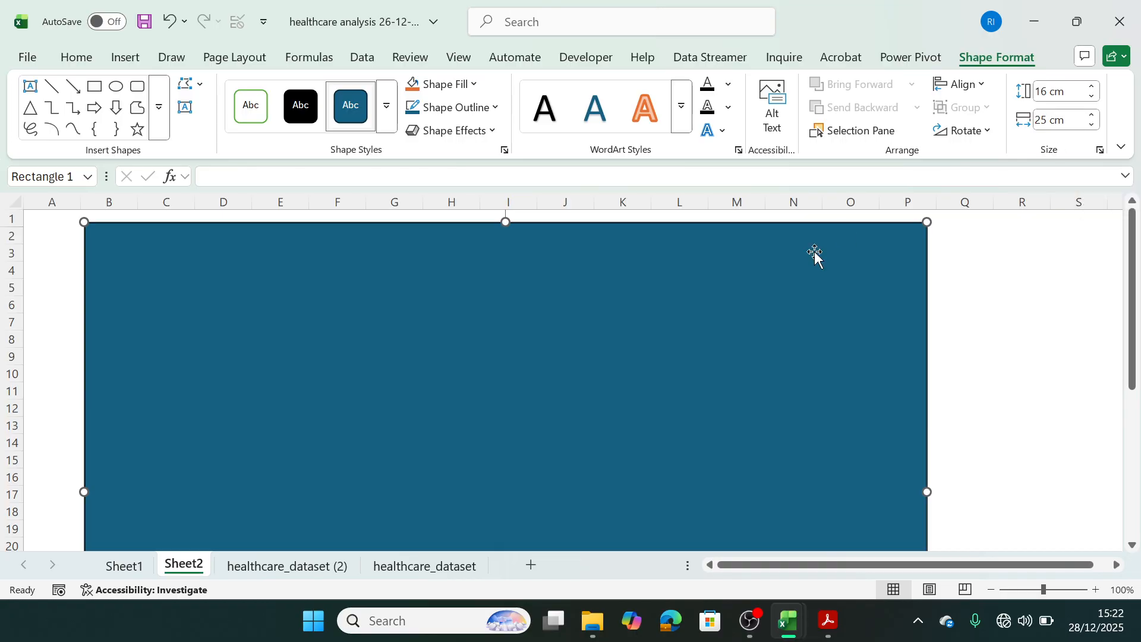
pyautogui.moveTo(792, 258); pyautogui.dragTo(746, 256)
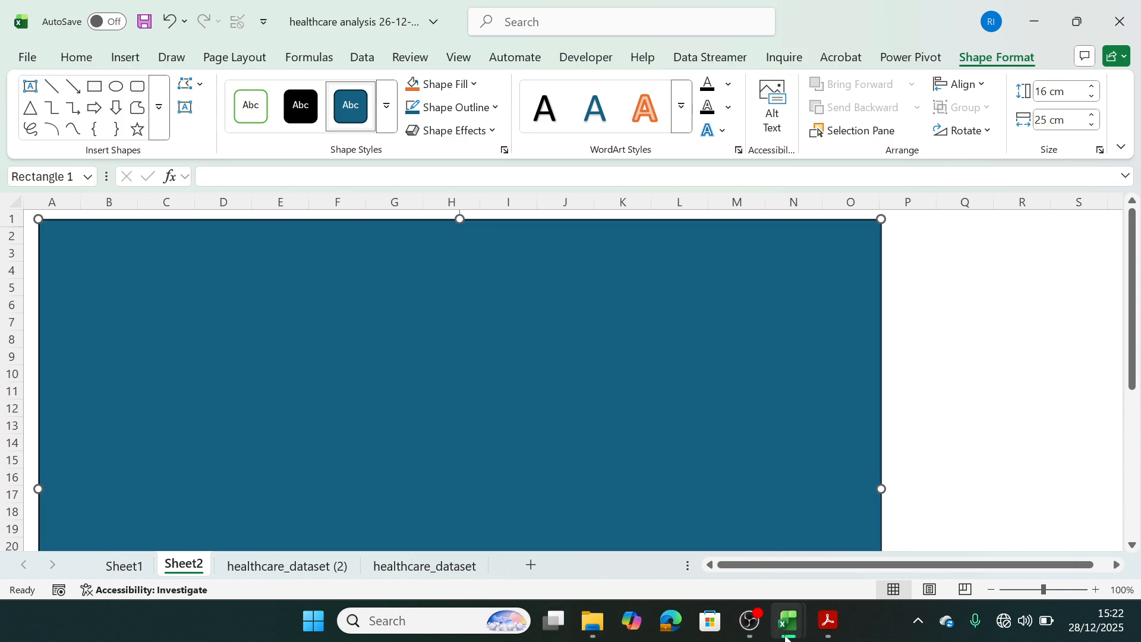
# Try shifting the background rectangle on the Final HealthCare Analysis Dashboard, and undo the moves.
pyautogui.moveTo(787, 621)
pyautogui.click(844, 555)
pyautogui.click(844, 555)
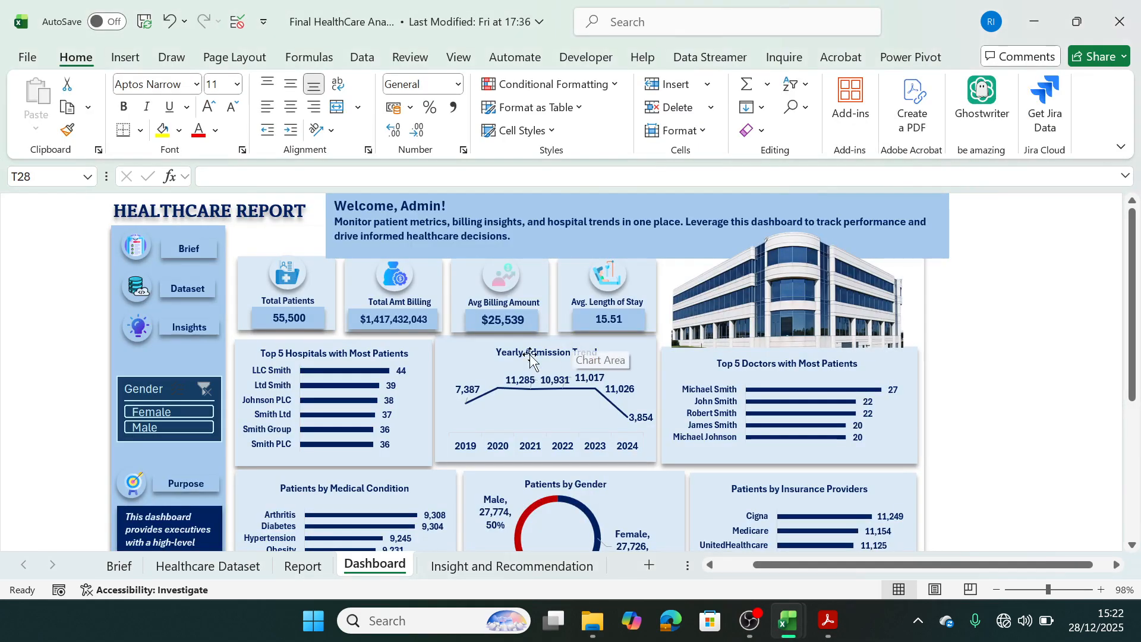
pyautogui.click(906, 318)
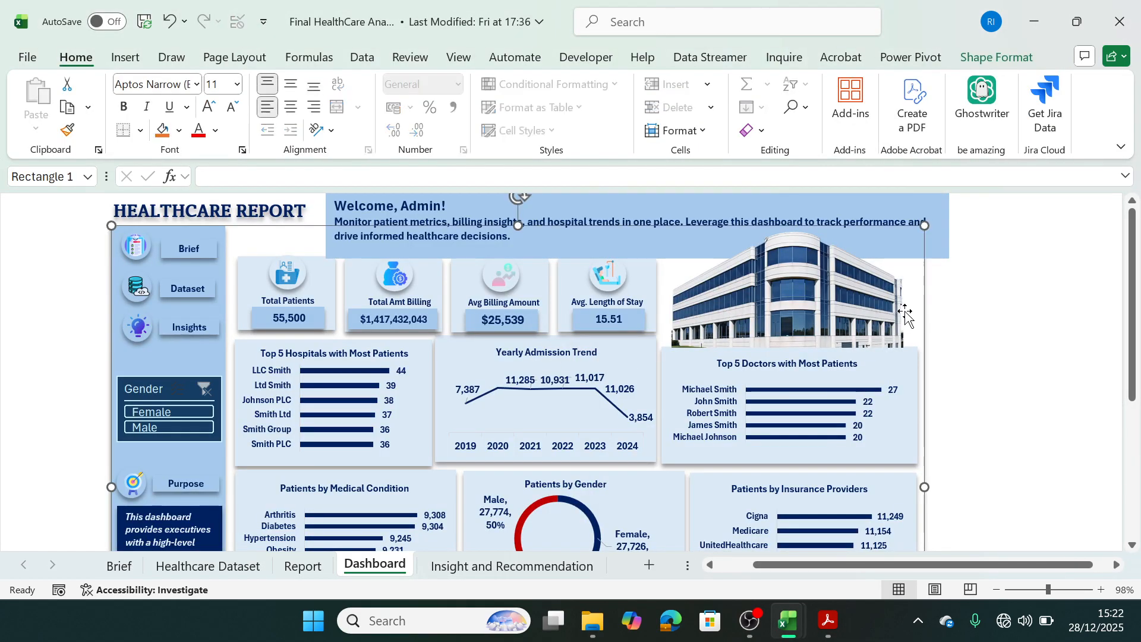
pyautogui.moveTo(907, 319); pyautogui.dragTo(979, 344)
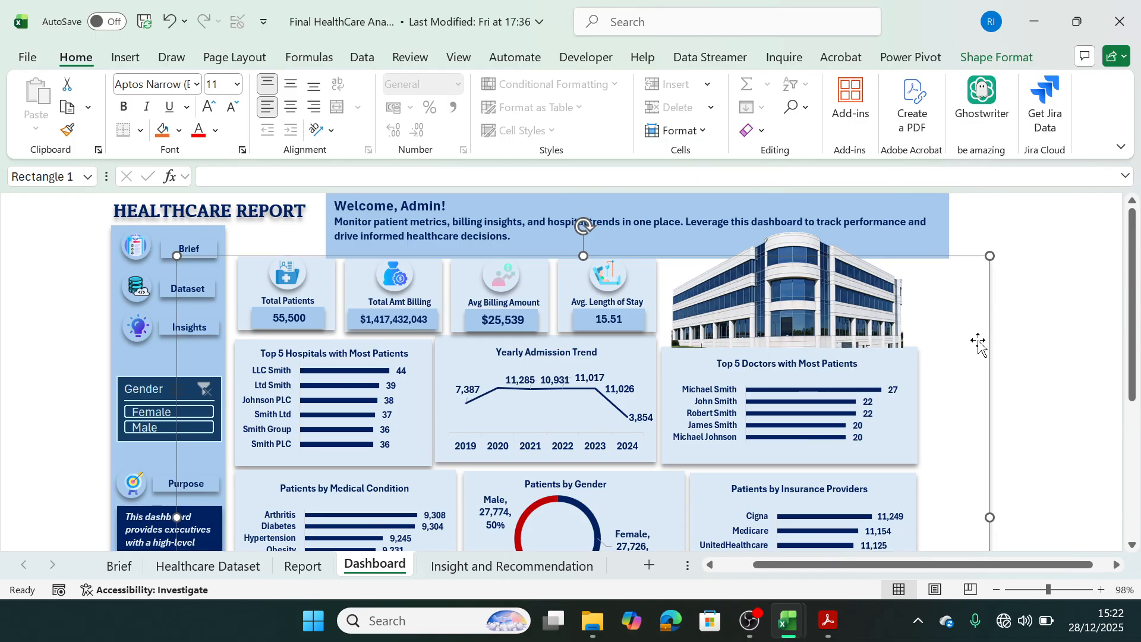
pyautogui.moveTo(970, 336); pyautogui.dragTo(917, 351)
pyautogui.hotkey('ctrl', 'z')
pyautogui.hotkey('ctrl', 'z')
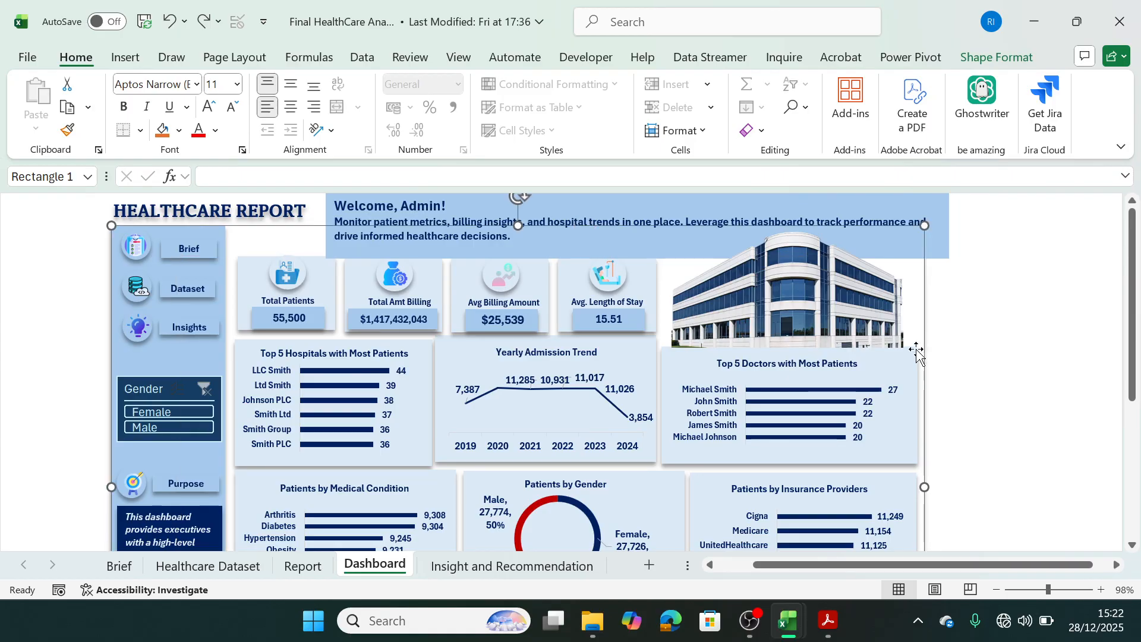
# Return to the healthcare analysis workbook and nudge the rectangle on Sheet2 closer to the upper-left corner of cell A1.
pyautogui.moveTo(788, 621)
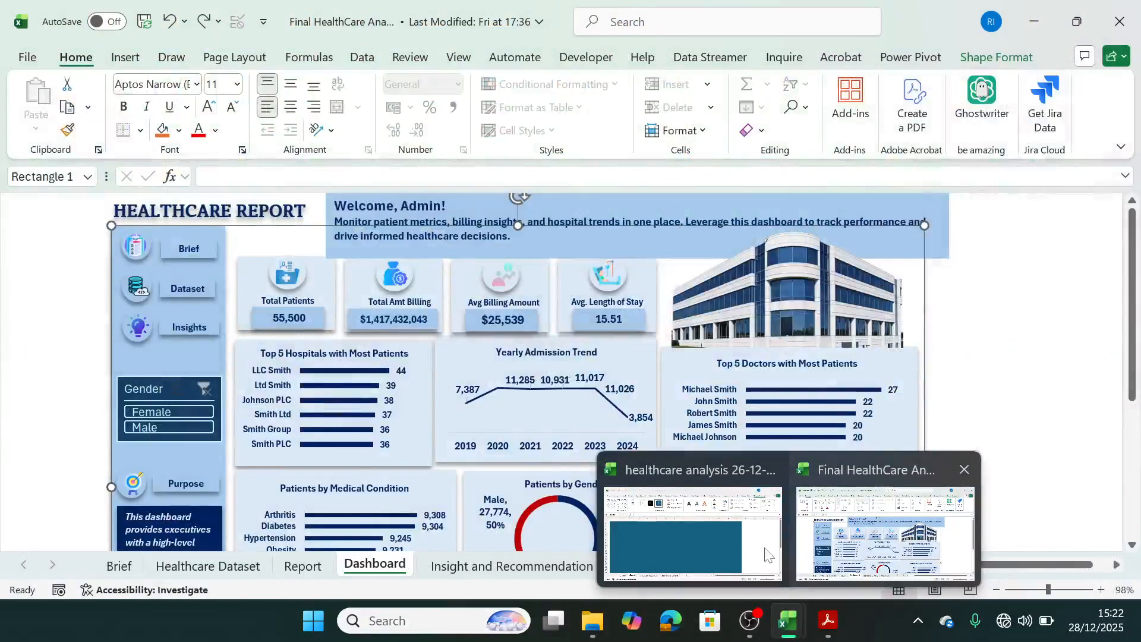
pyautogui.click(772, 540)
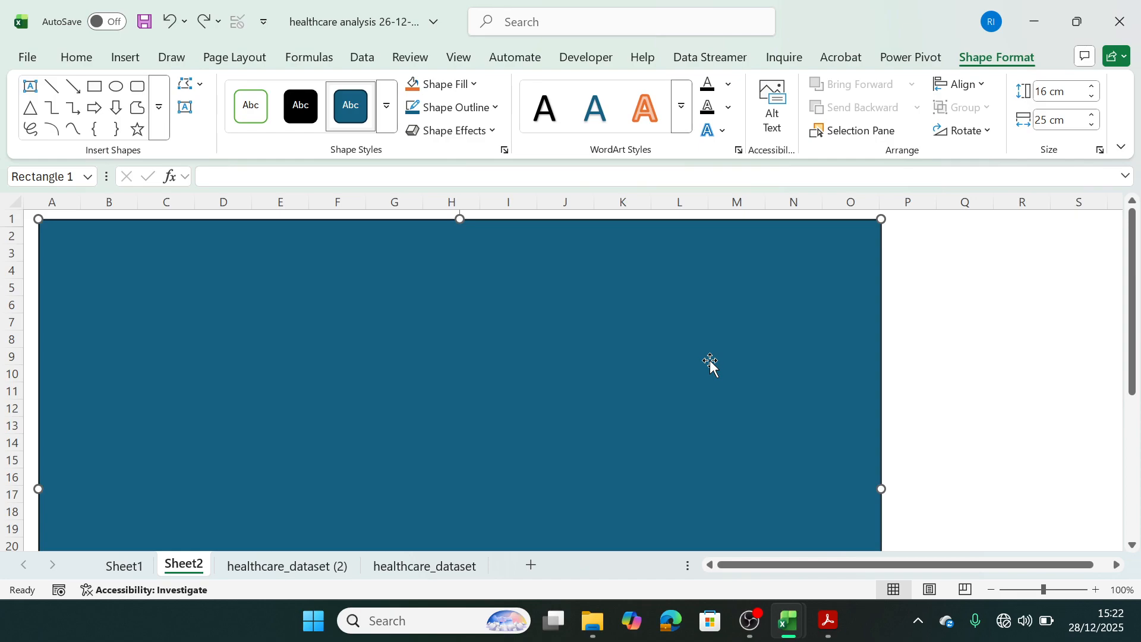
pyautogui.moveTo(710, 362); pyautogui.dragTo(681, 353)
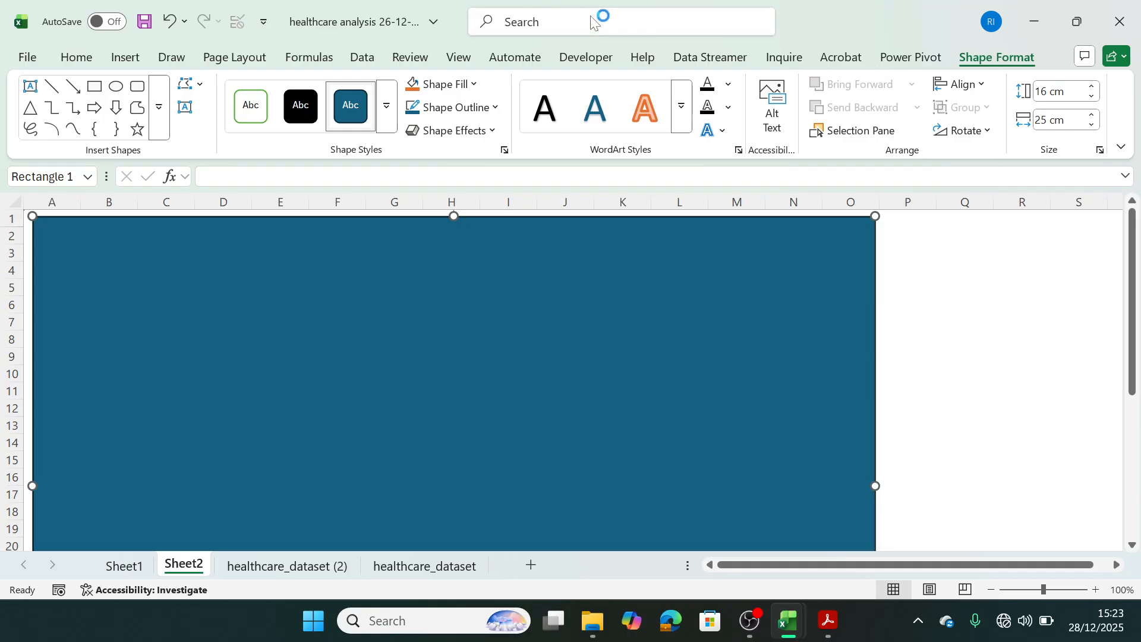
# Fill the rectangle with White, Background 1 and give it an outer shadow offset towards the bottom.
pyautogui.click(475, 83)
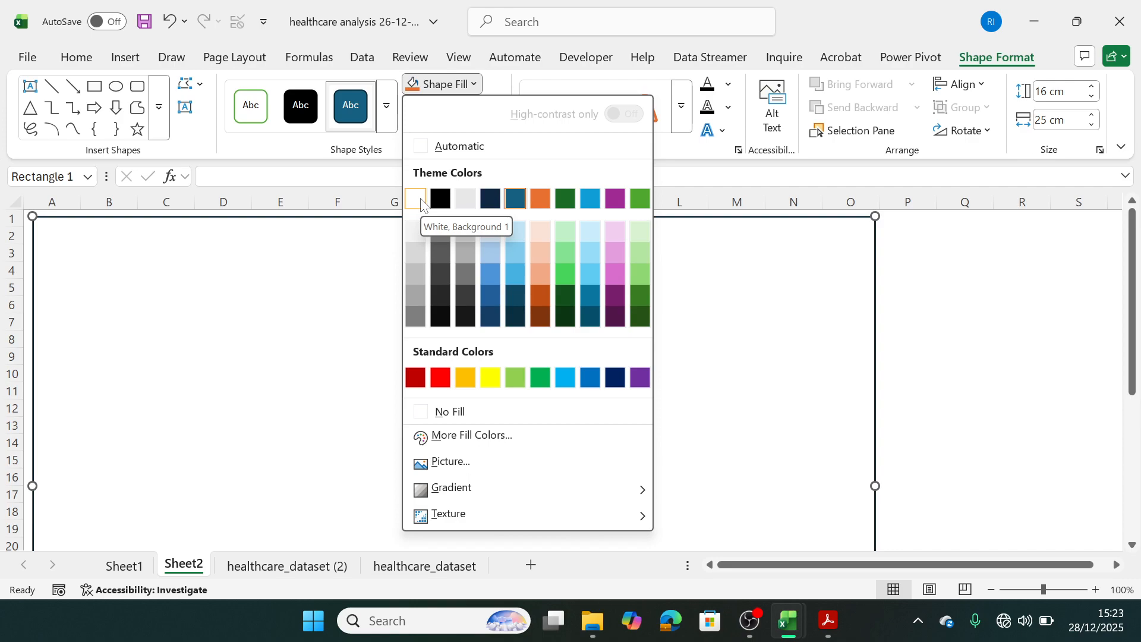
pyautogui.click(420, 201)
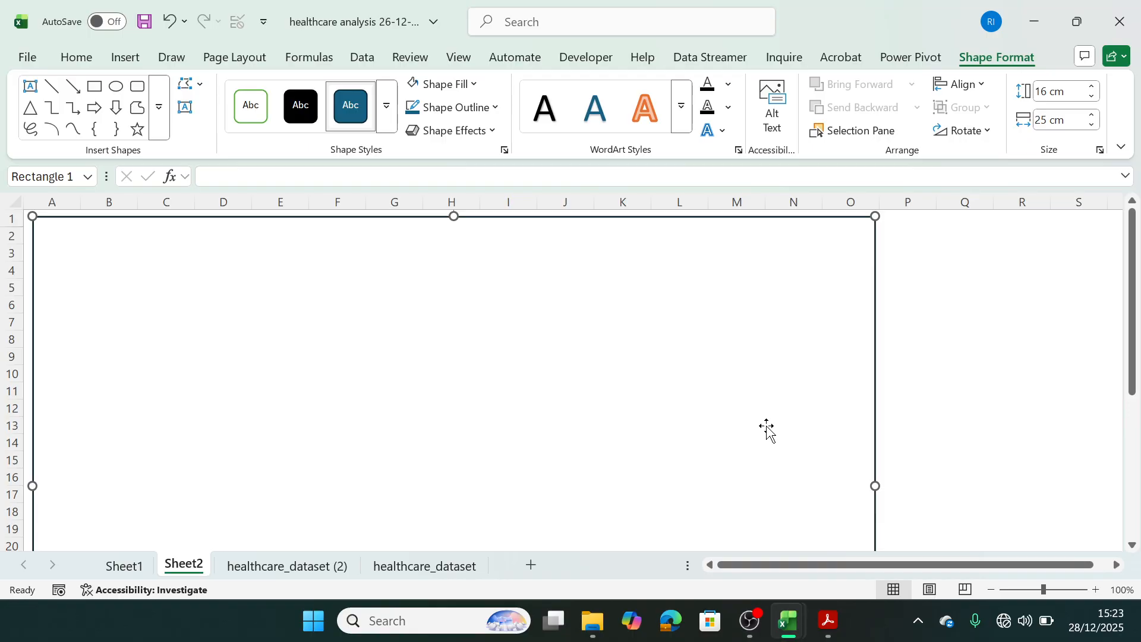
pyautogui.click(492, 128)
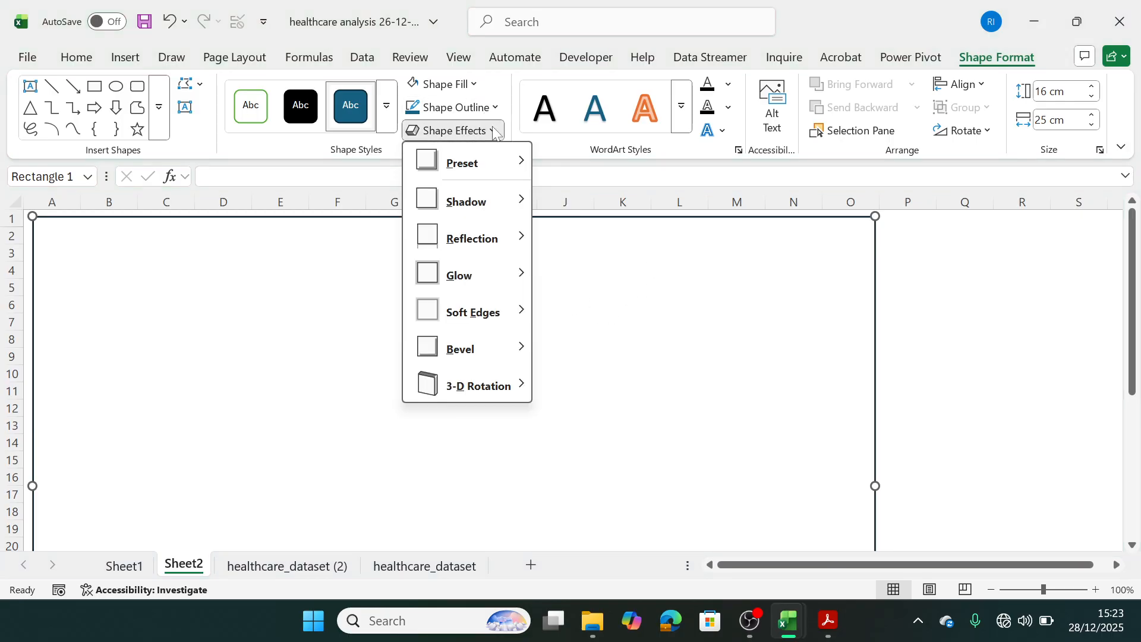
pyautogui.moveTo(484, 203)
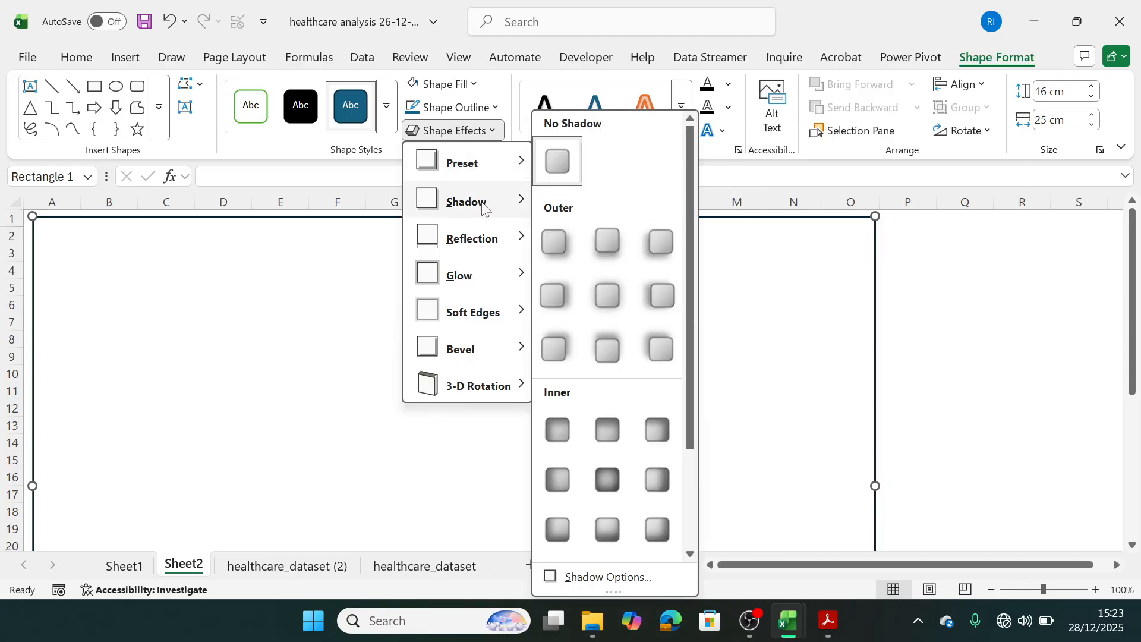
pyautogui.click(606, 241)
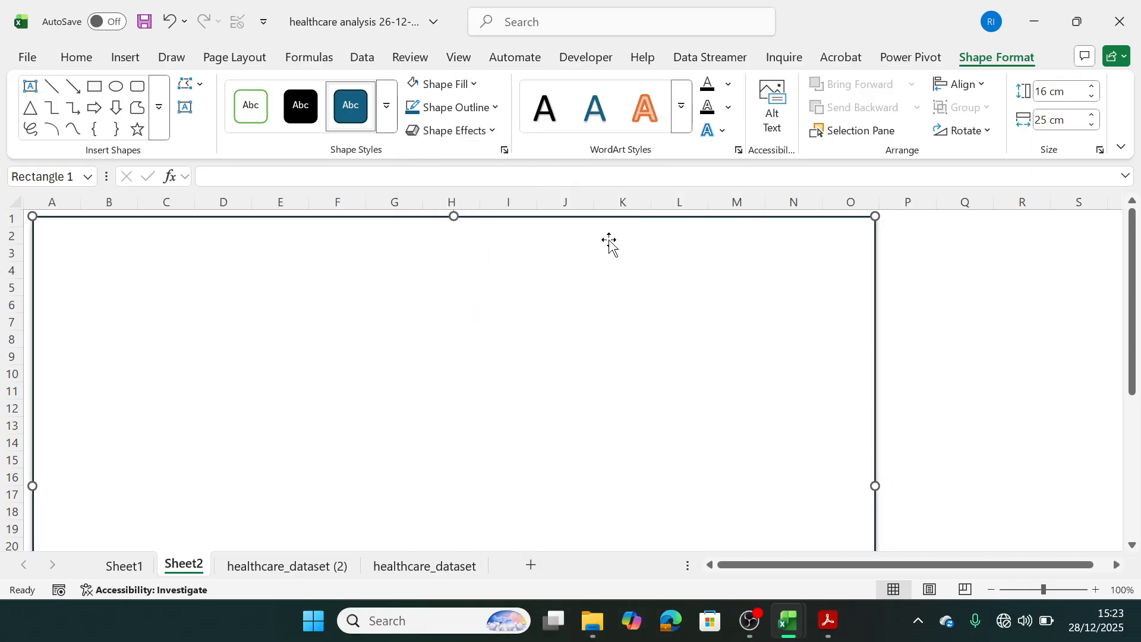
# Remove the rectangle's outline and deselect the shape.
pyautogui.click(493, 132)
pyautogui.click(494, 107)
pyautogui.click(494, 107)
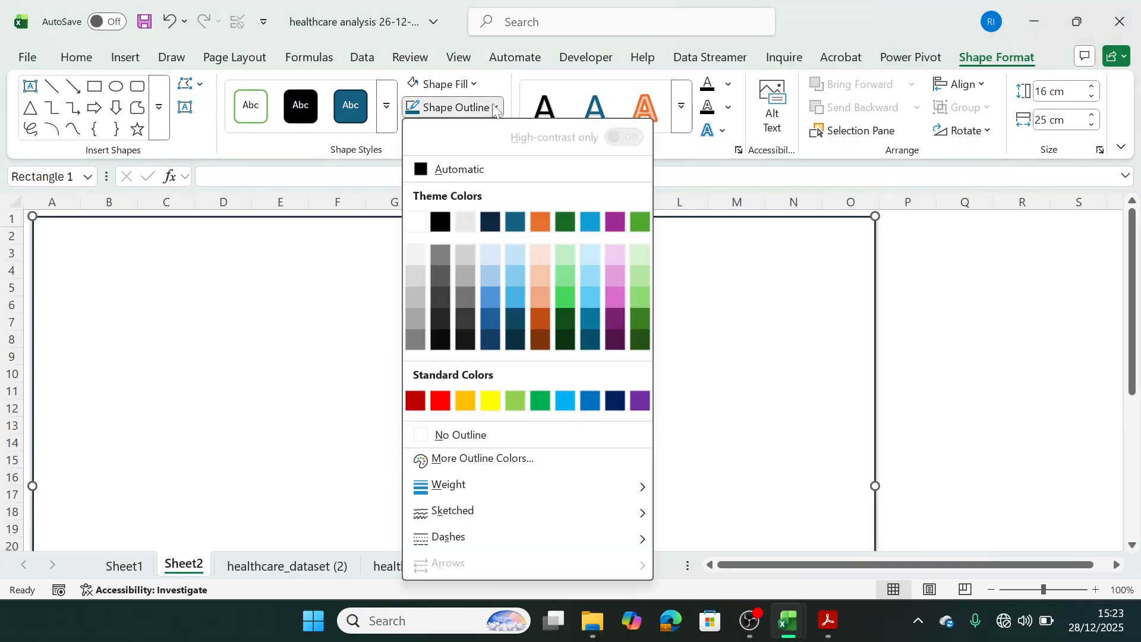
pyautogui.click(421, 430)
pyautogui.click(1016, 353)
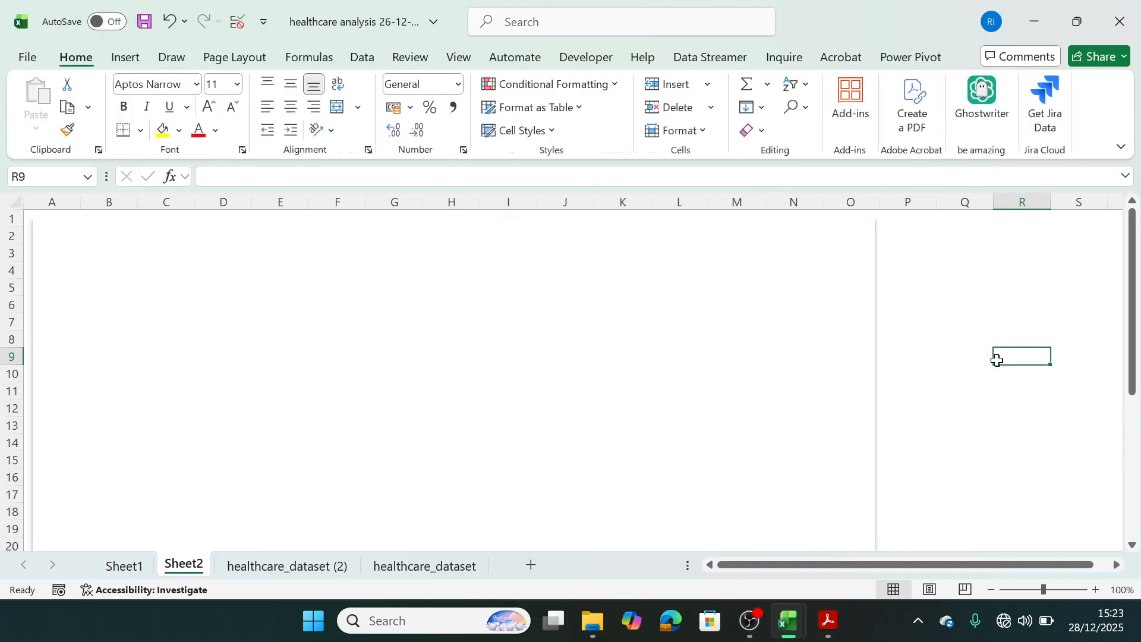
# Try shifting the background rectangle on the reference dashboard slightly upward, undo the move, and return to Sheet2 of the healthcare analysis workbook.
pyautogui.click(876, 333)
pyautogui.moveTo(853, 341)
pyautogui.mouseDown()
pyautogui.moveTo(891, 356)
pyautogui.moveTo(855, 357)
pyautogui.moveTo(853, 346)
pyautogui.mouseUp()
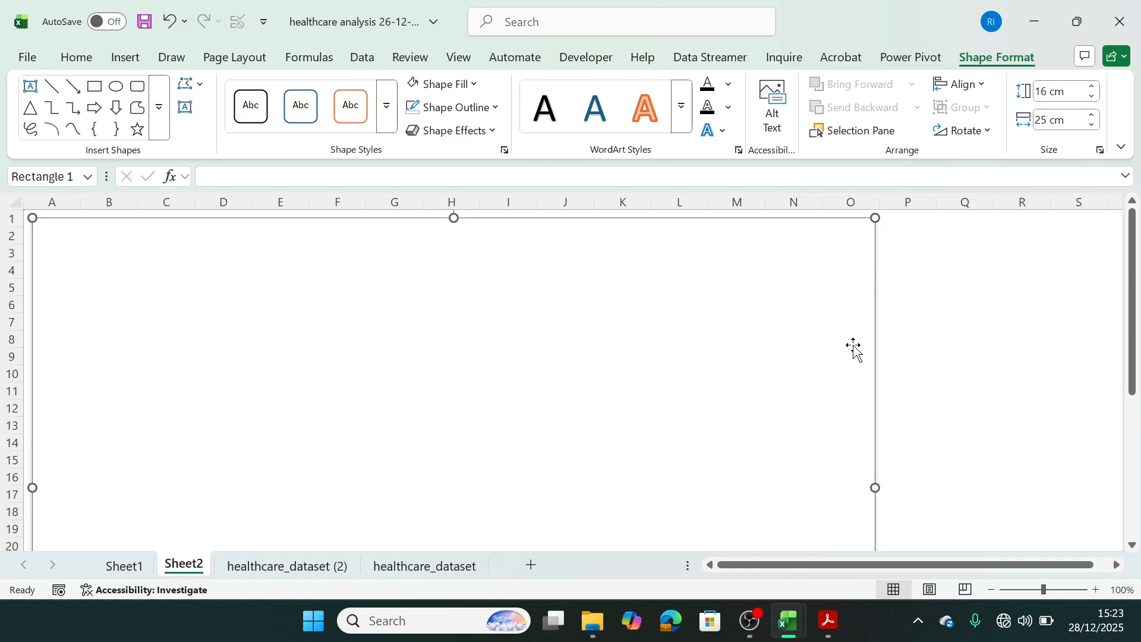
pyautogui.moveTo(785, 623)
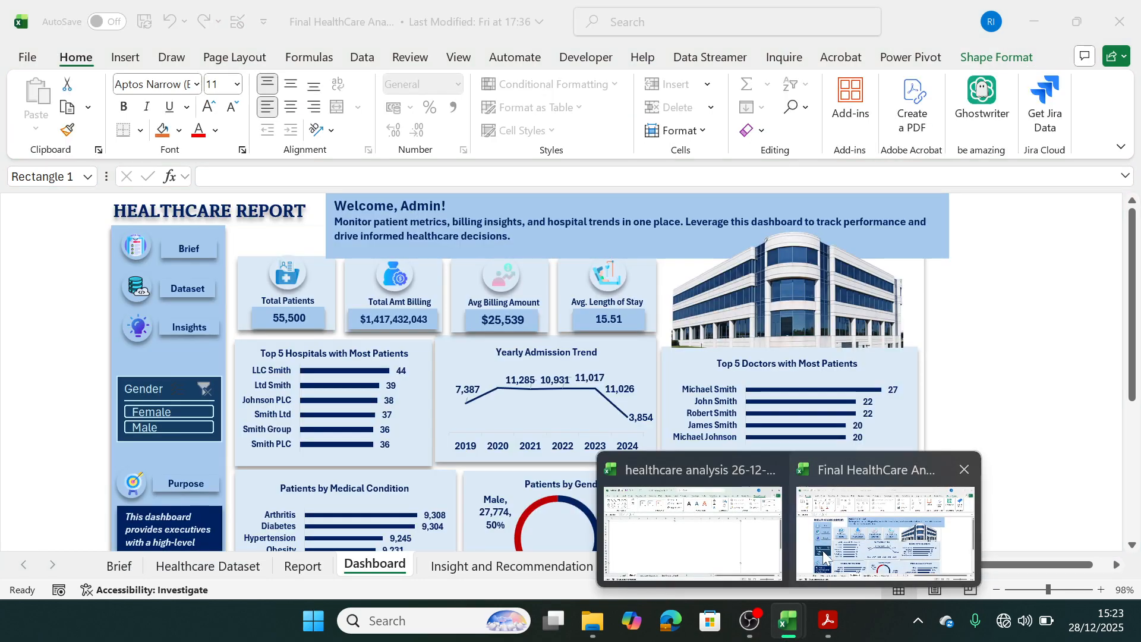
pyautogui.click(823, 555)
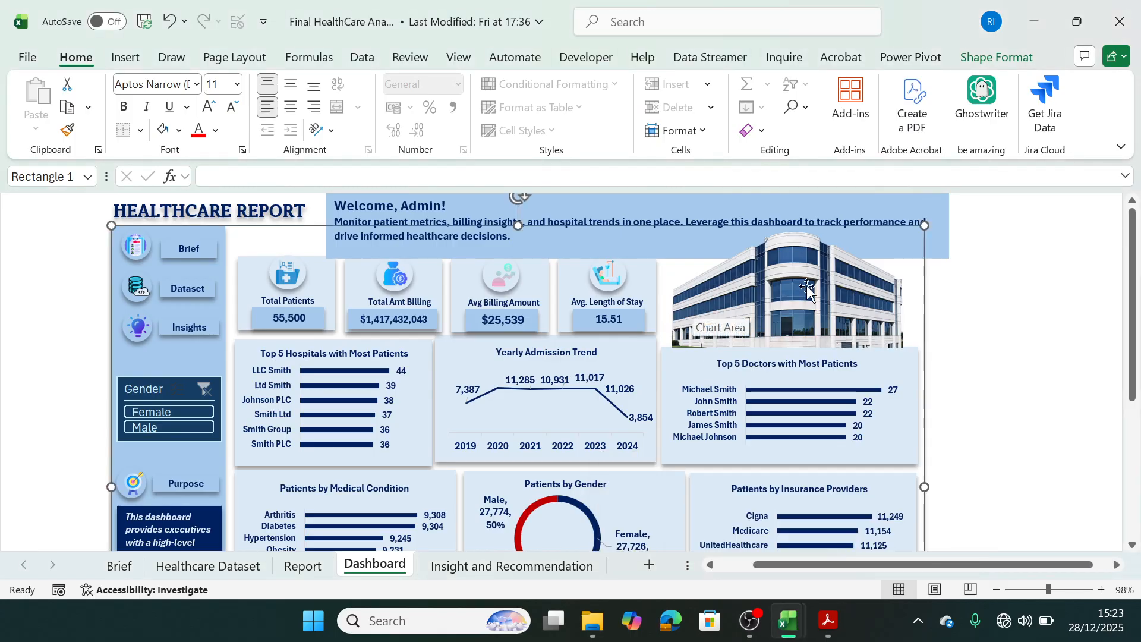
pyautogui.moveTo(907, 290)
pyautogui.mouseDown()
pyautogui.moveTo(904, 324)
pyautogui.moveTo(913, 198)
pyautogui.moveTo(896, 212)
pyautogui.moveTo(906, 277)
pyautogui.mouseUp()
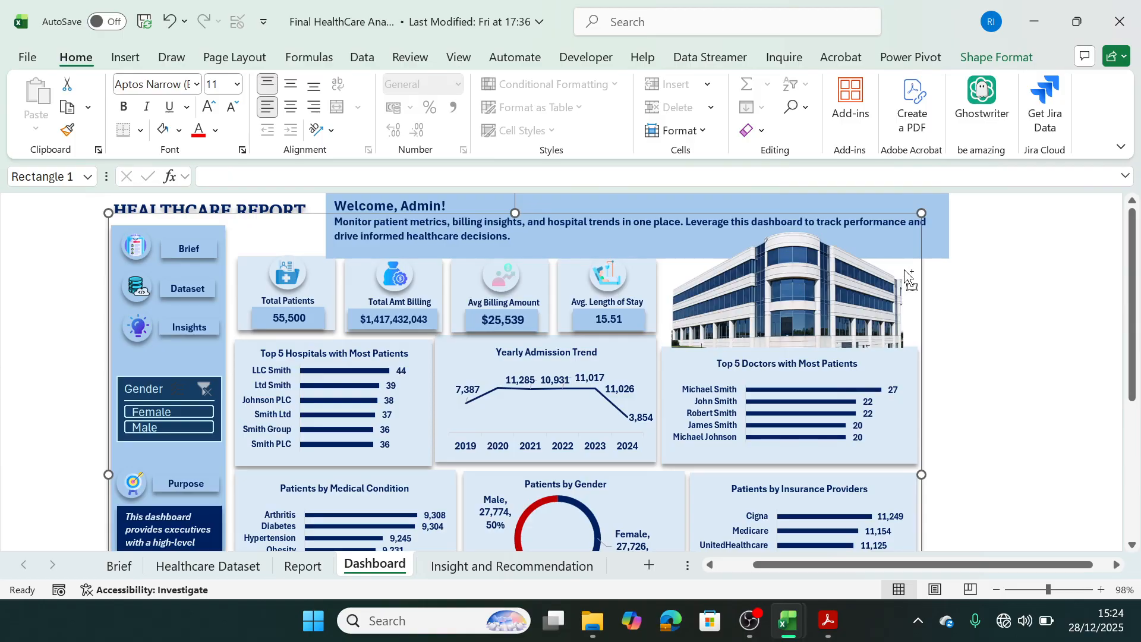
pyautogui.hotkey('ctrl', 'z')
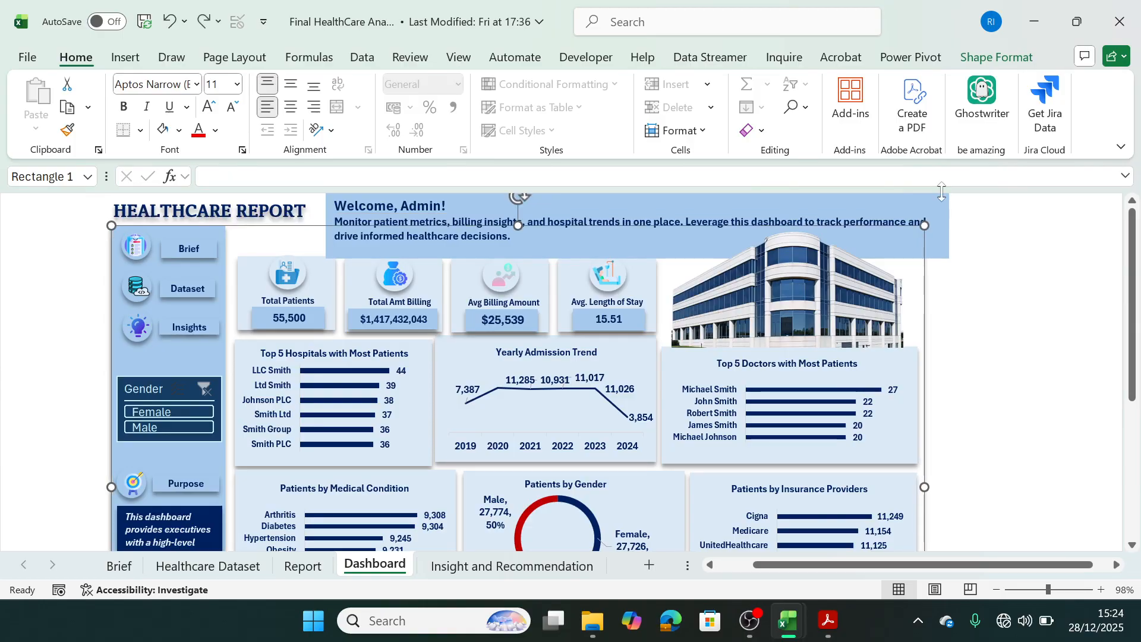
pyautogui.click(985, 317)
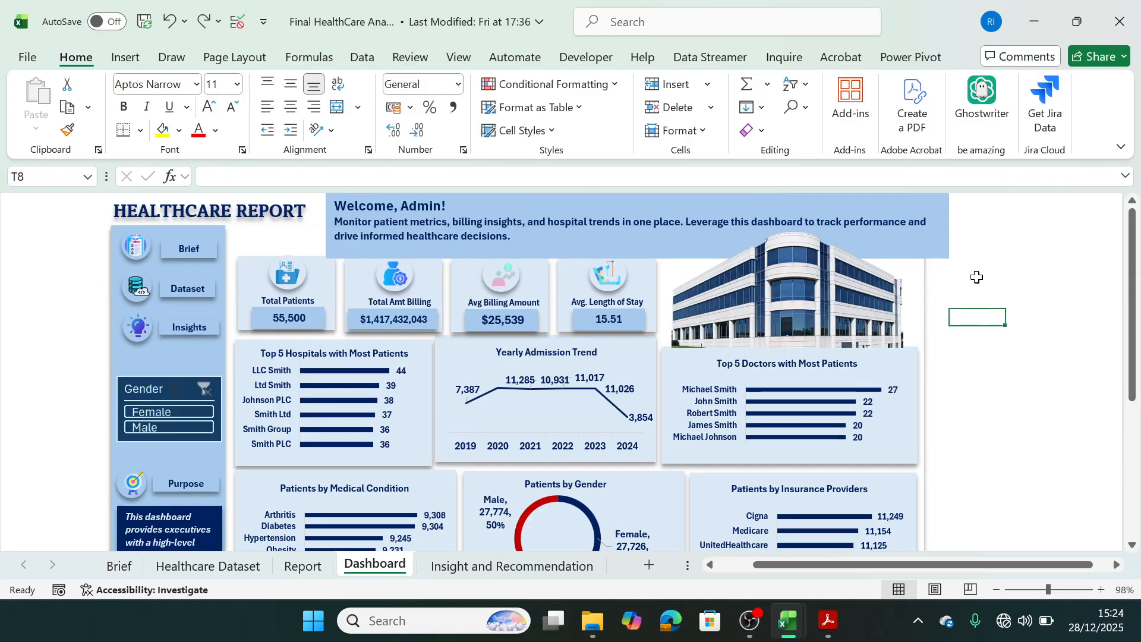
pyautogui.click(1037, 16)
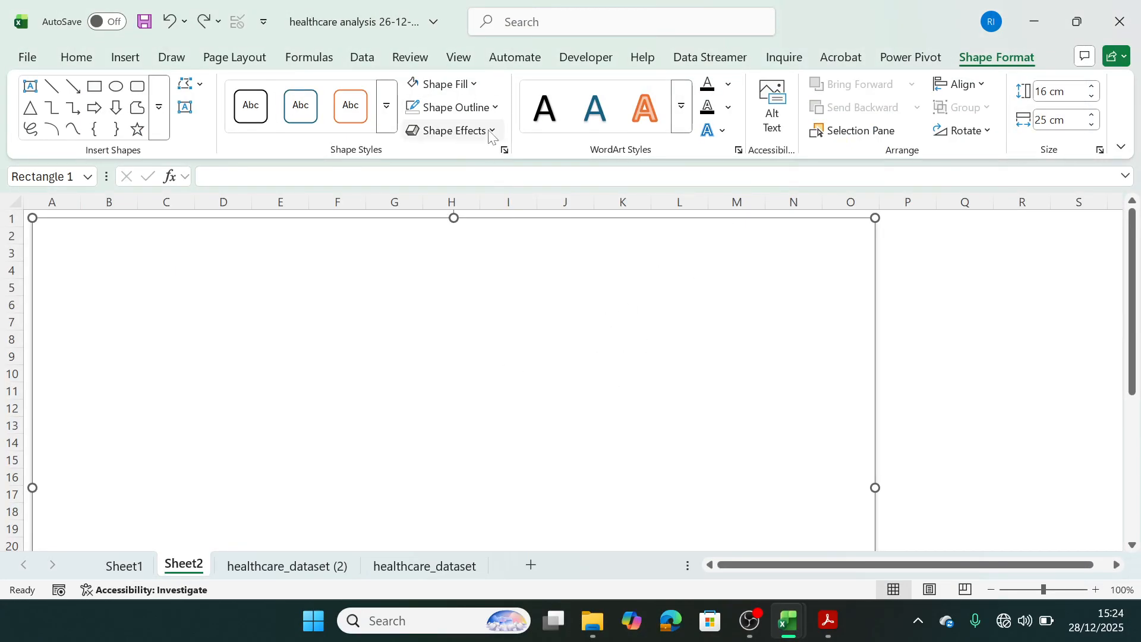
# Move the white background rectangle on Sheet2 down so its upper edge meets the top of row 5, and check the reference dashboard's header.
pyautogui.click(474, 84)
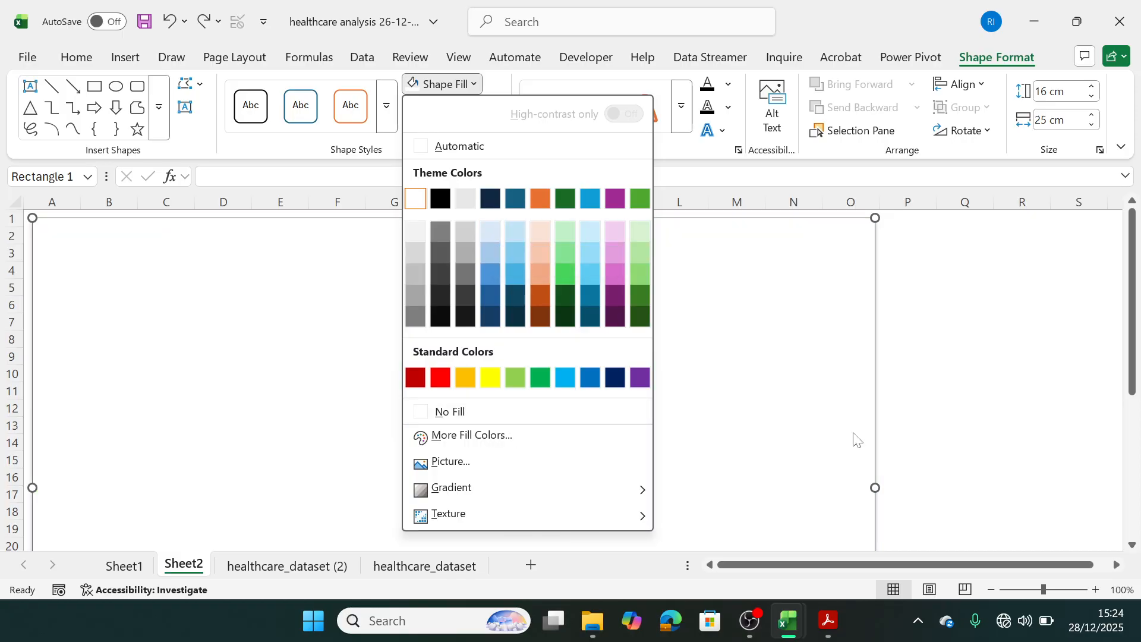
pyautogui.click(938, 432)
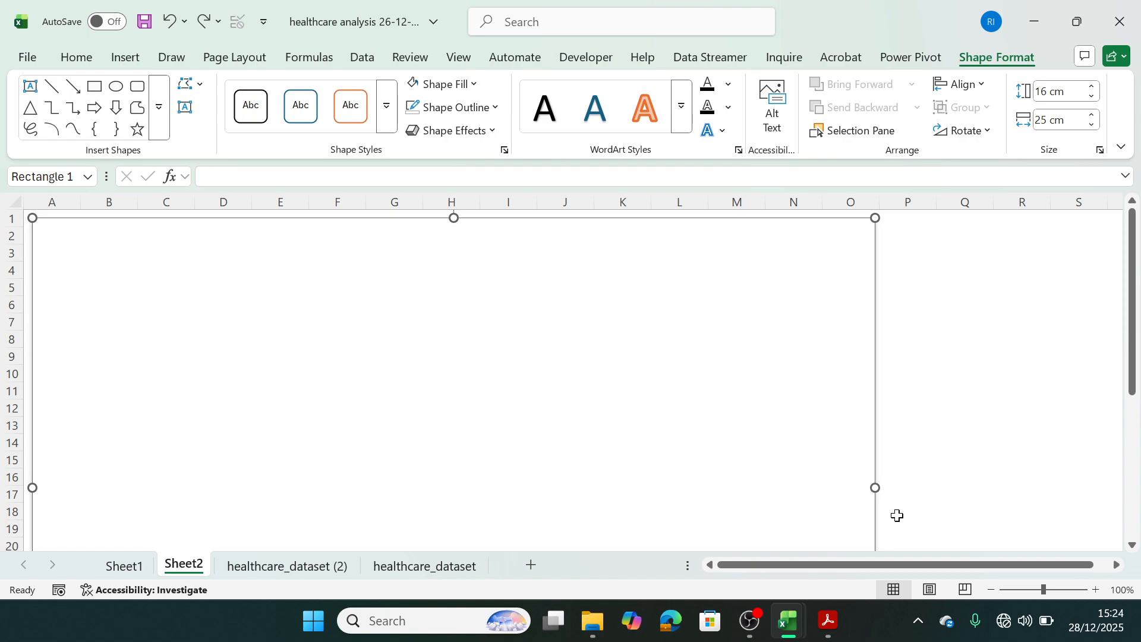
pyautogui.moveTo(672, 397); pyautogui.dragTo(669, 457)
pyautogui.moveTo(790, 615)
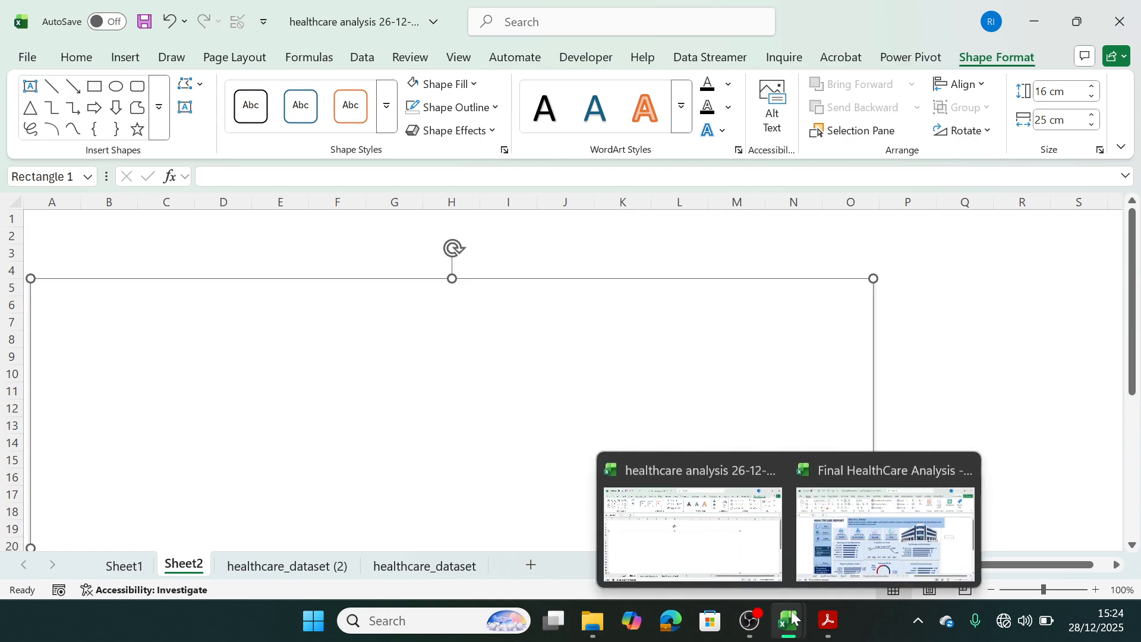
pyautogui.click(862, 519)
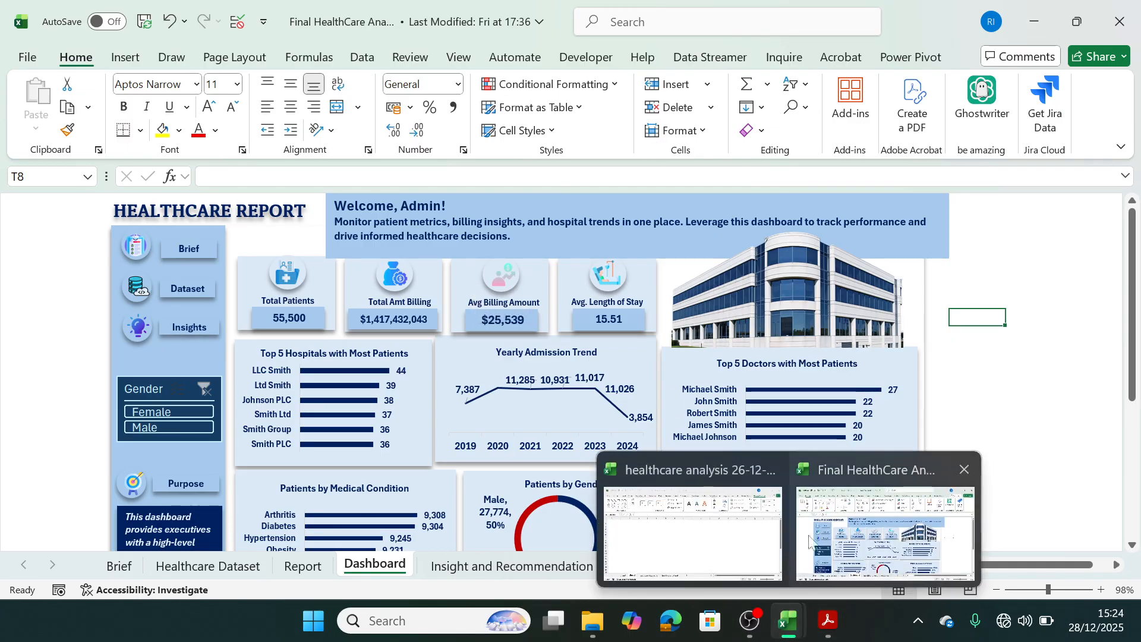
pyautogui.click(705, 543)
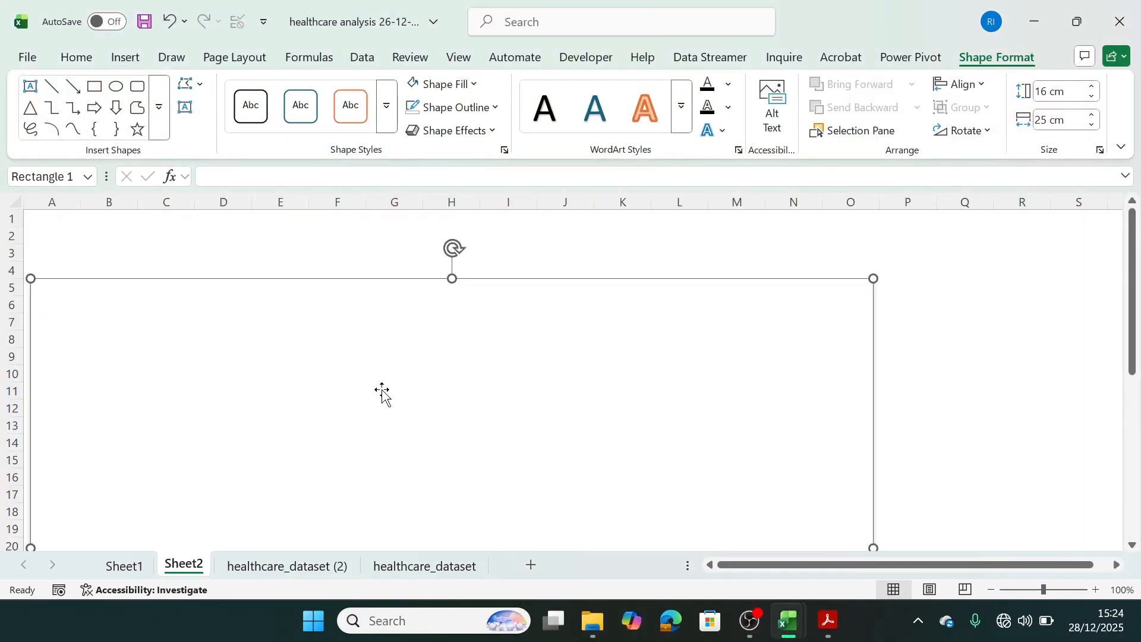
# Draw a text box about 2.5 cm high and 19.5 cm wide over the upper edge of the background rectangle.
pyautogui.click(125, 57)
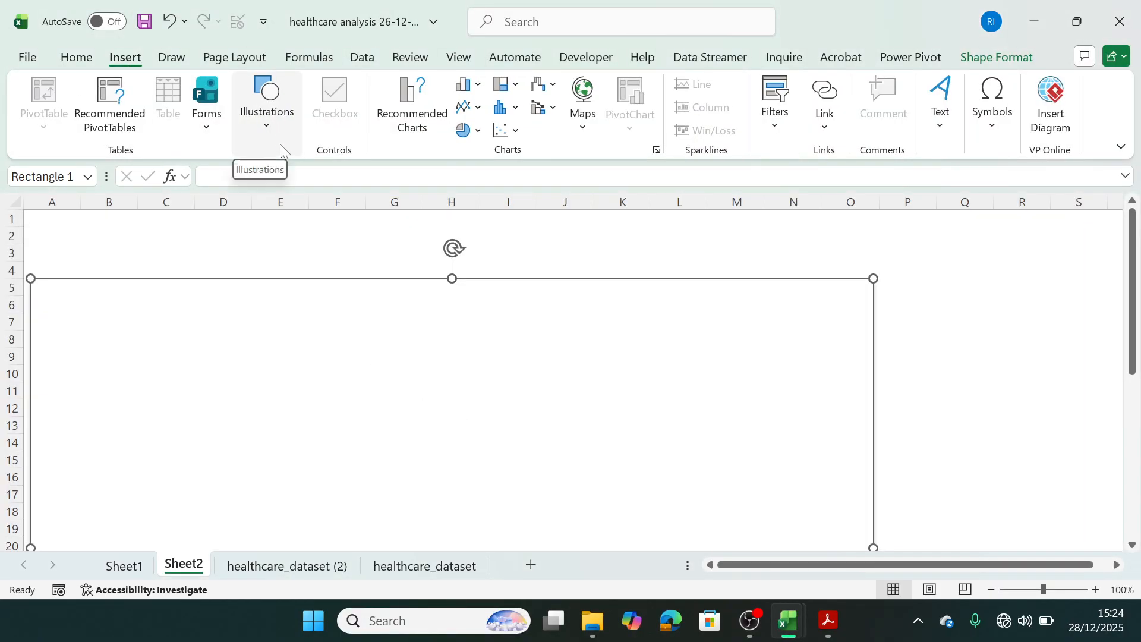
pyautogui.click(269, 127)
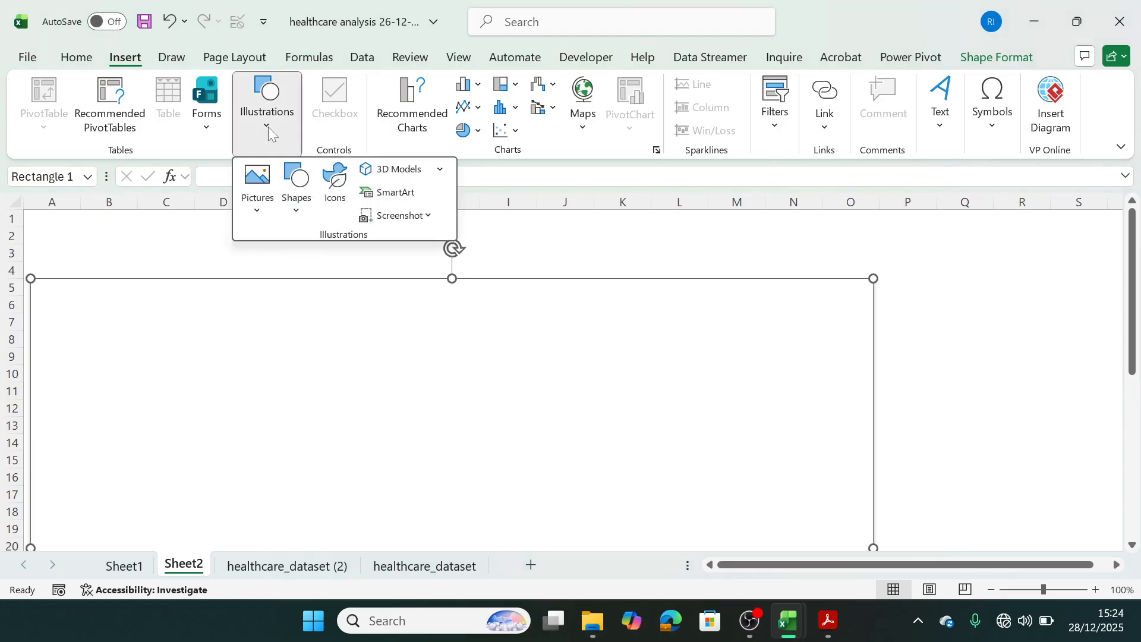
pyautogui.click(295, 205)
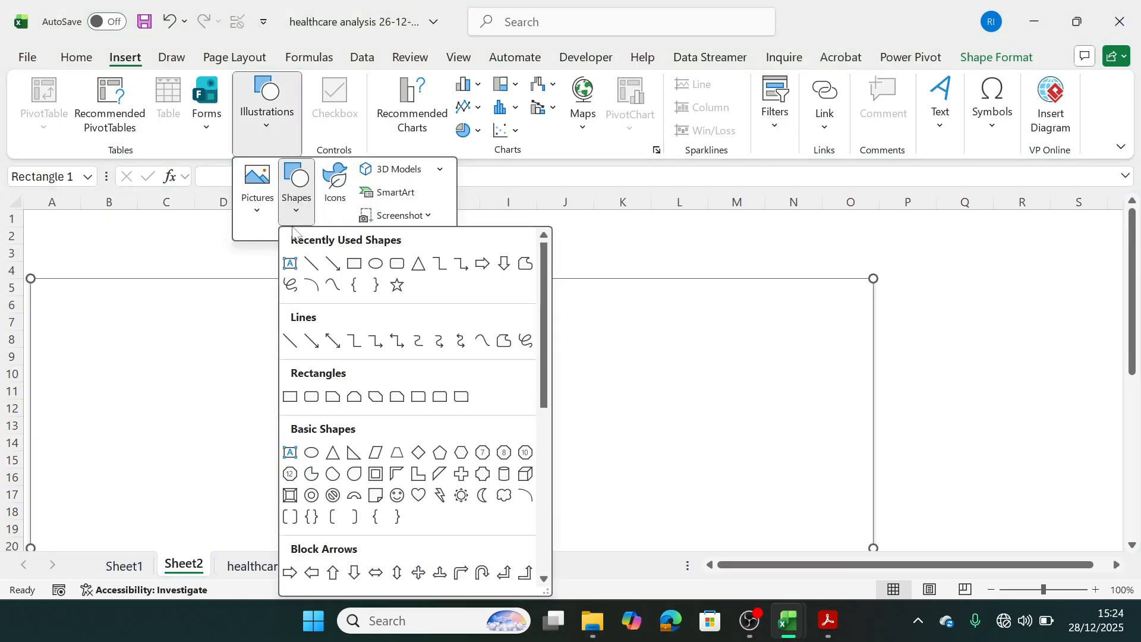
pyautogui.click(292, 265)
pyautogui.moveTo(256, 237); pyautogui.dragTo(906, 321)
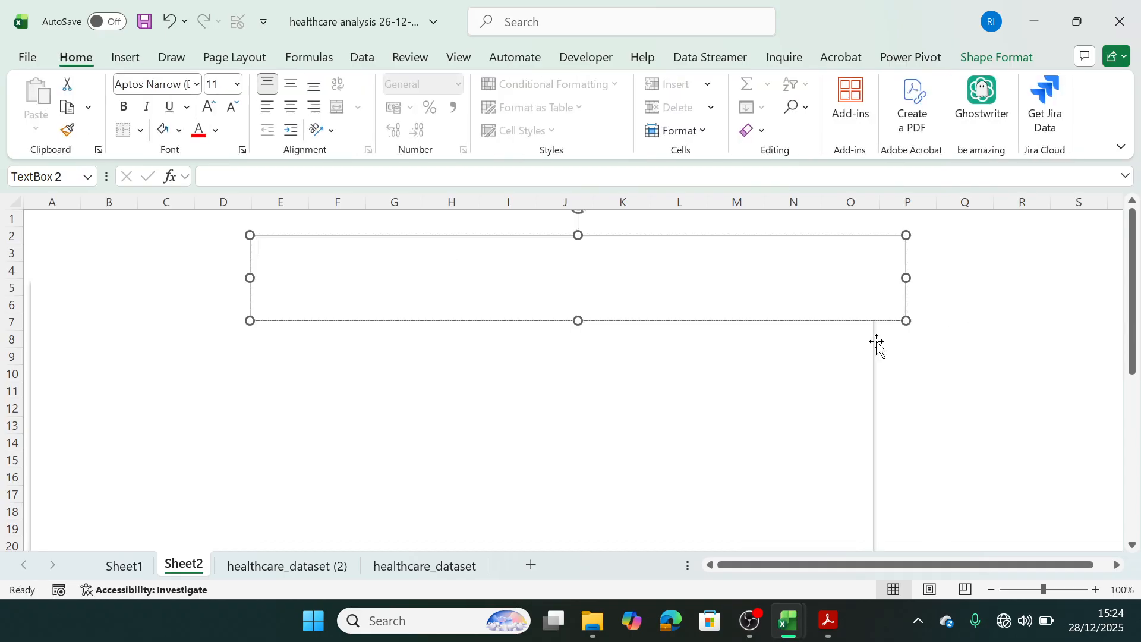
pyautogui.click(811, 393)
pyautogui.click(578, 278)
# Fill the header text box with the palest tint of the bright blue theme colour and deselect it.
pyautogui.moveTo(790, 622)
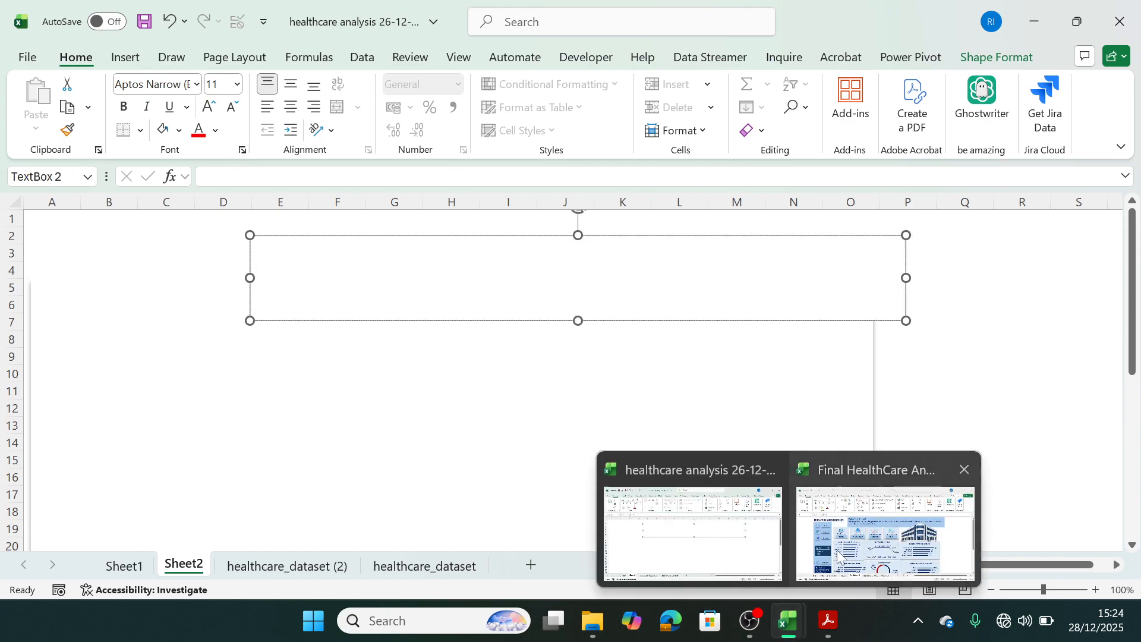
pyautogui.click(805, 504)
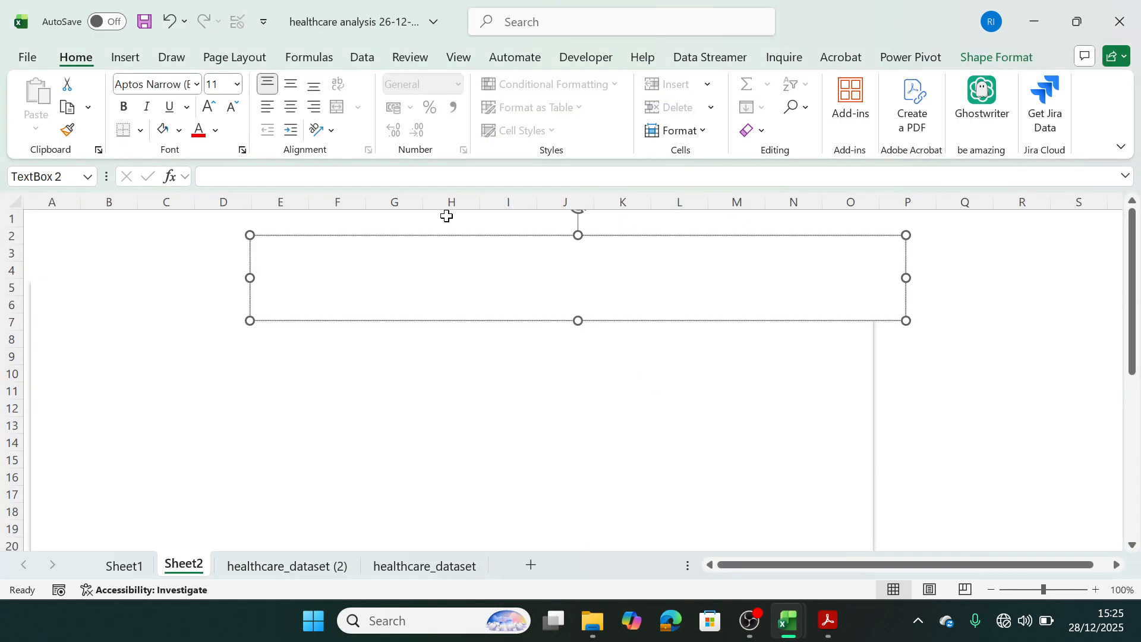
pyautogui.click(450, 235)
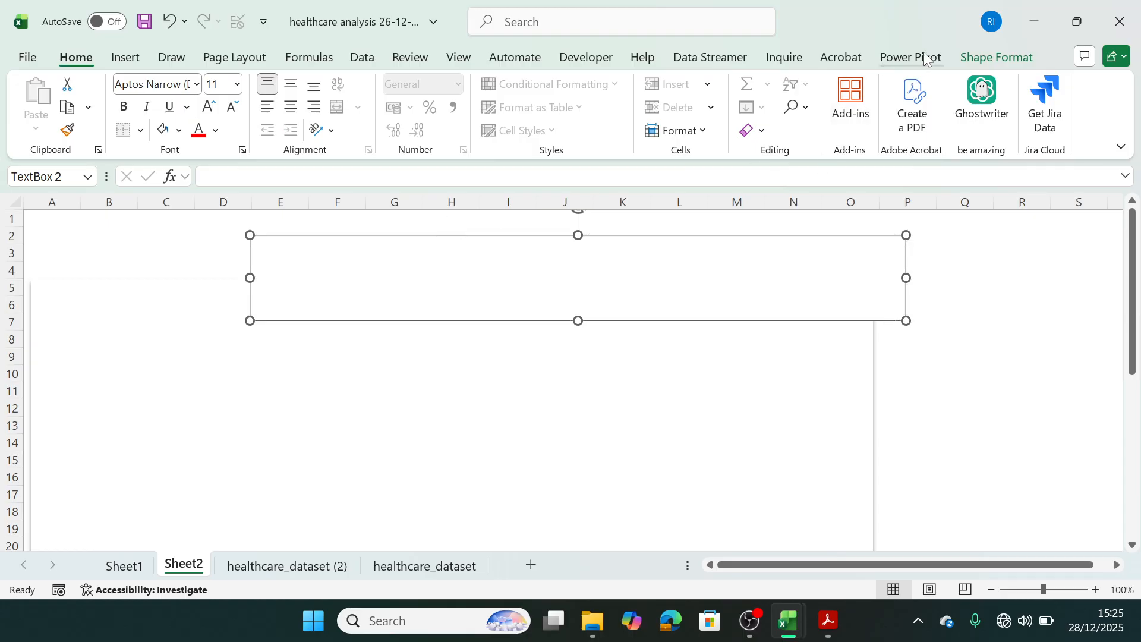
pyautogui.click(984, 58)
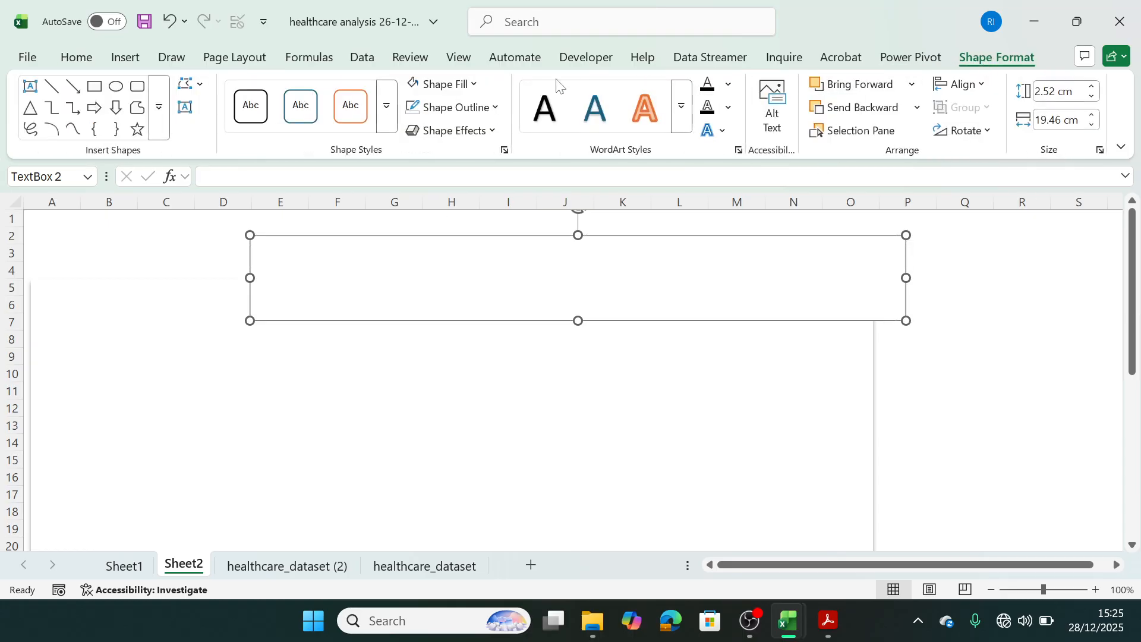
pyautogui.click(443, 83)
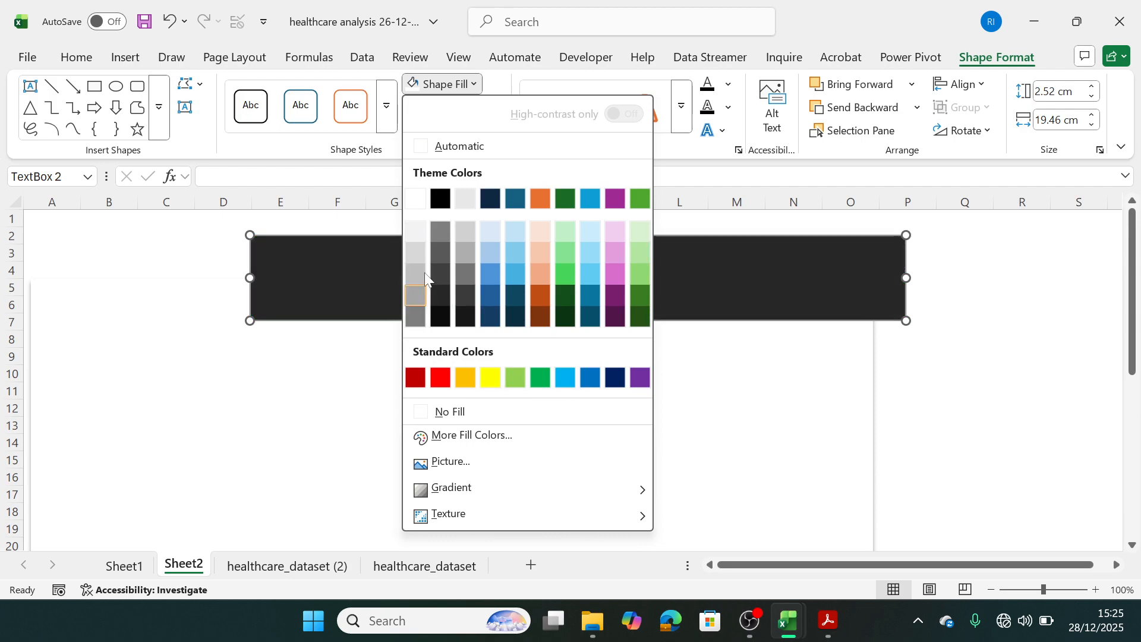
pyautogui.click(590, 230)
pyautogui.click(909, 397)
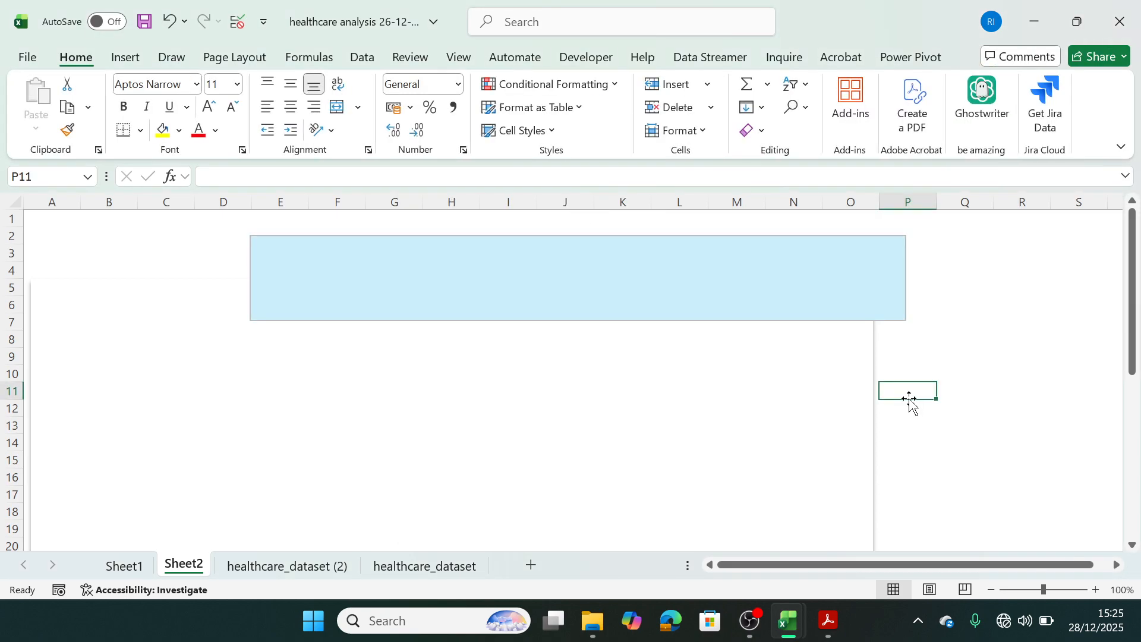
# Compare the header colour with the reference dashboard and fill the text box with the second-lightest tint of the dark blue theme colour.
pyautogui.moveTo(800, 615)
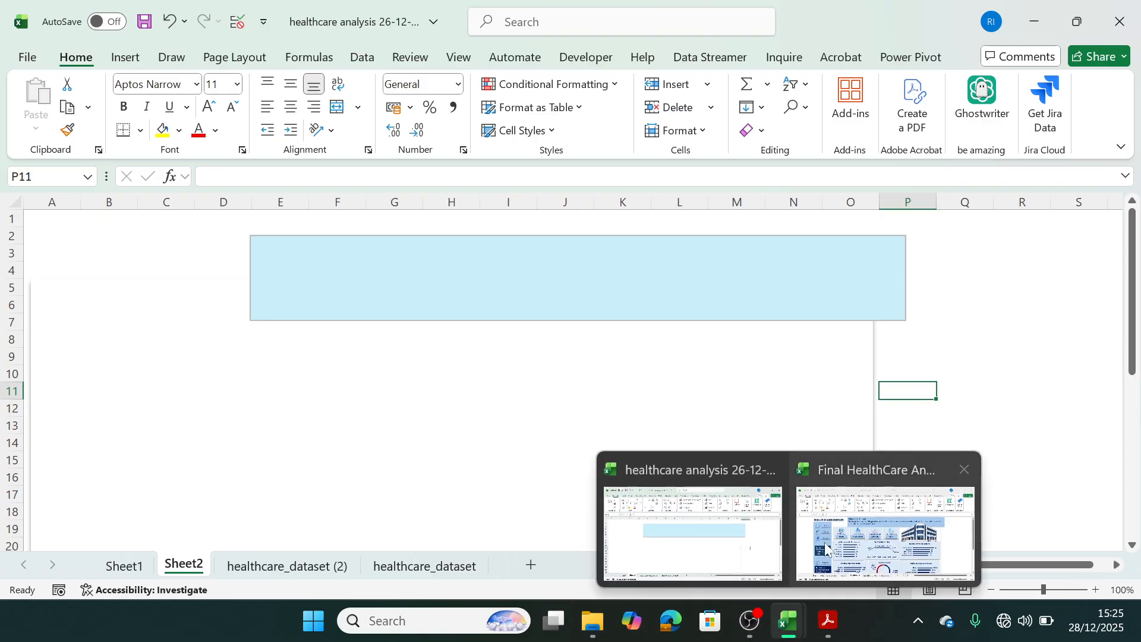
pyautogui.moveTo(829, 539)
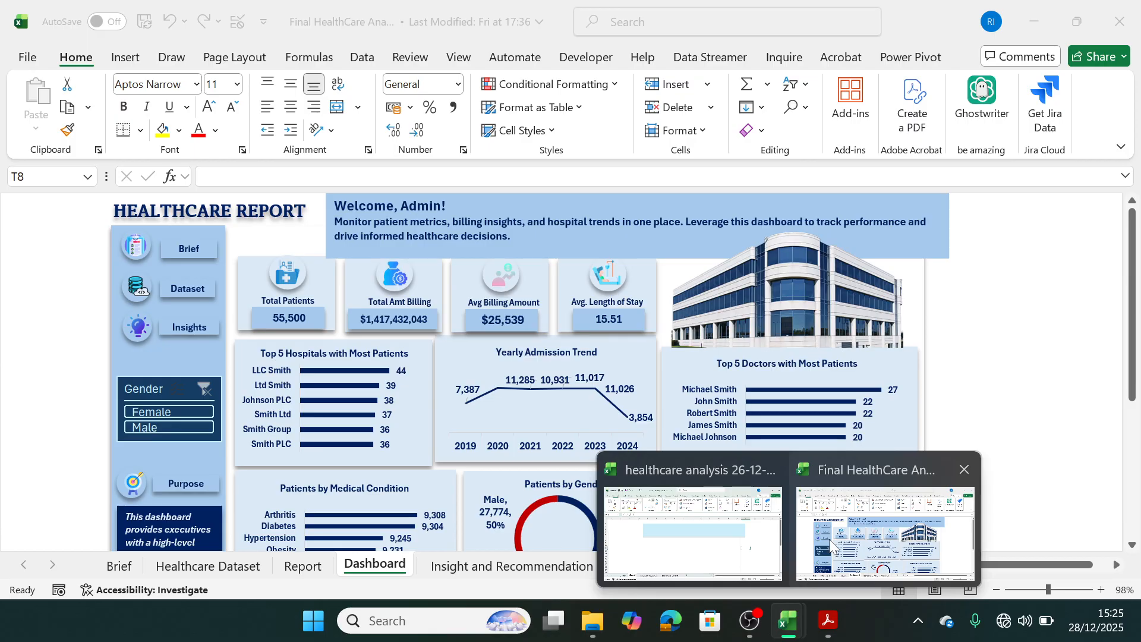
pyautogui.click(692, 523)
pyautogui.click(534, 274)
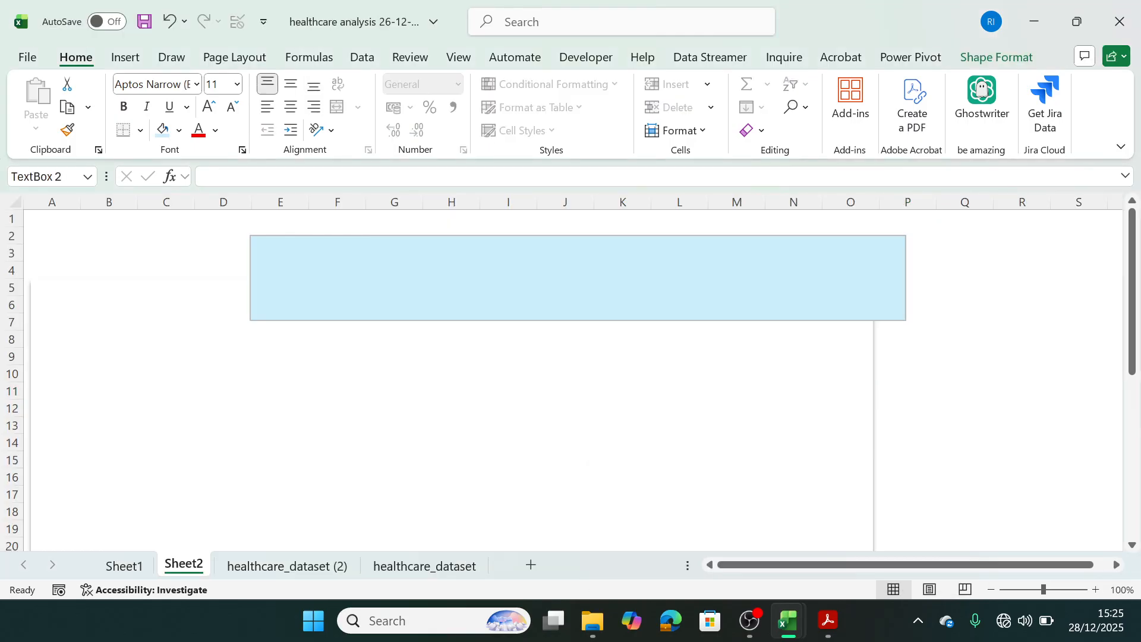
pyautogui.click(979, 57)
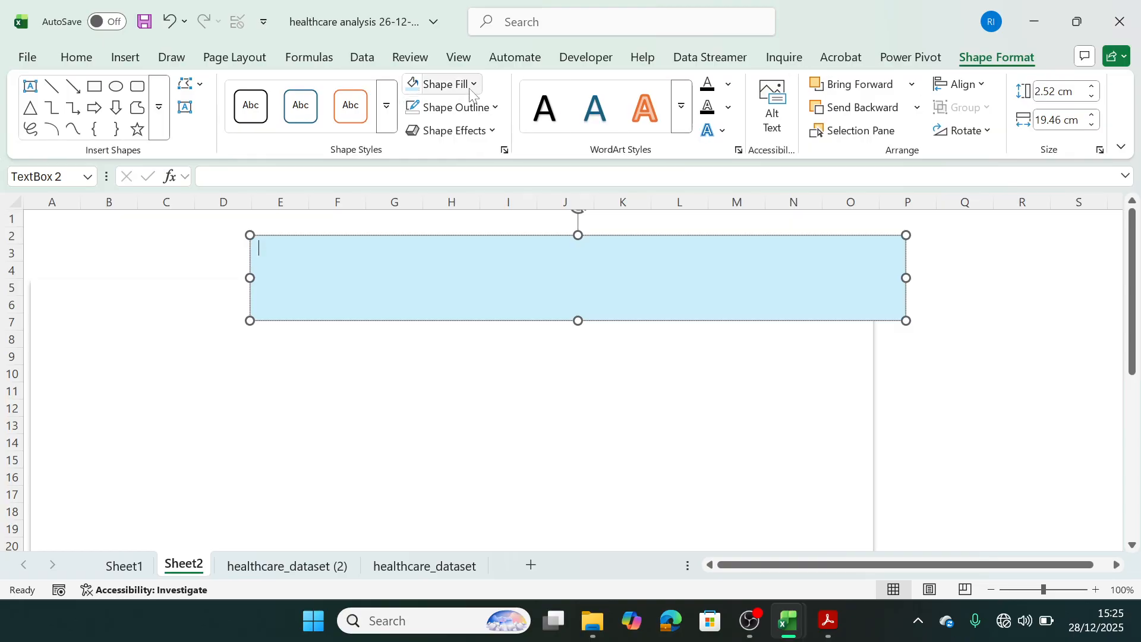
pyautogui.click(445, 84)
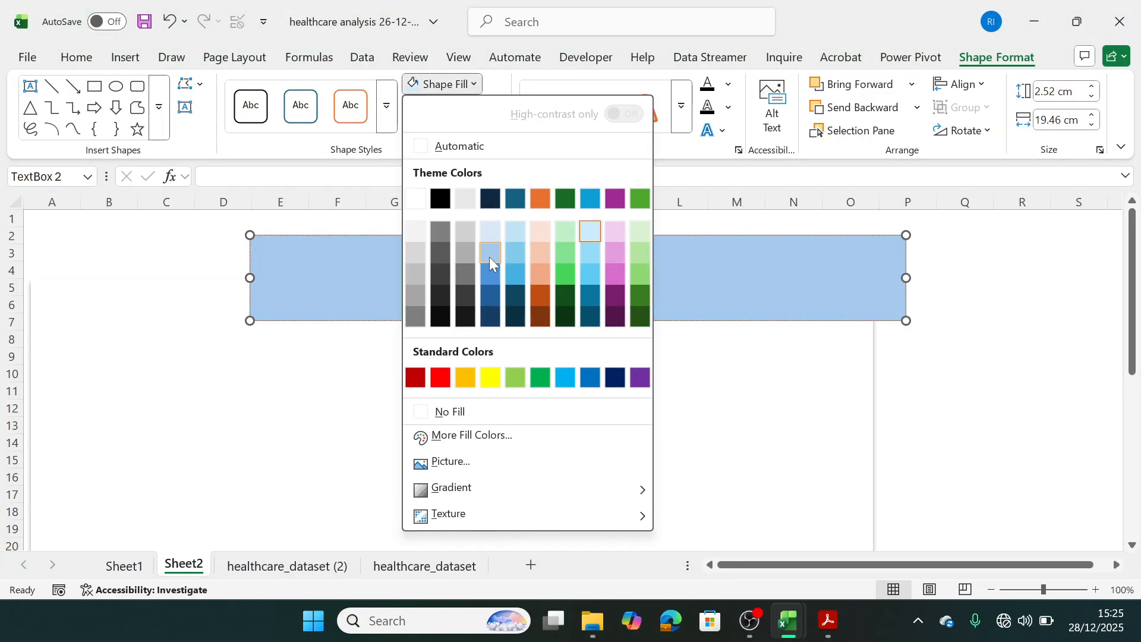
pyautogui.click(490, 257)
pyautogui.click(642, 402)
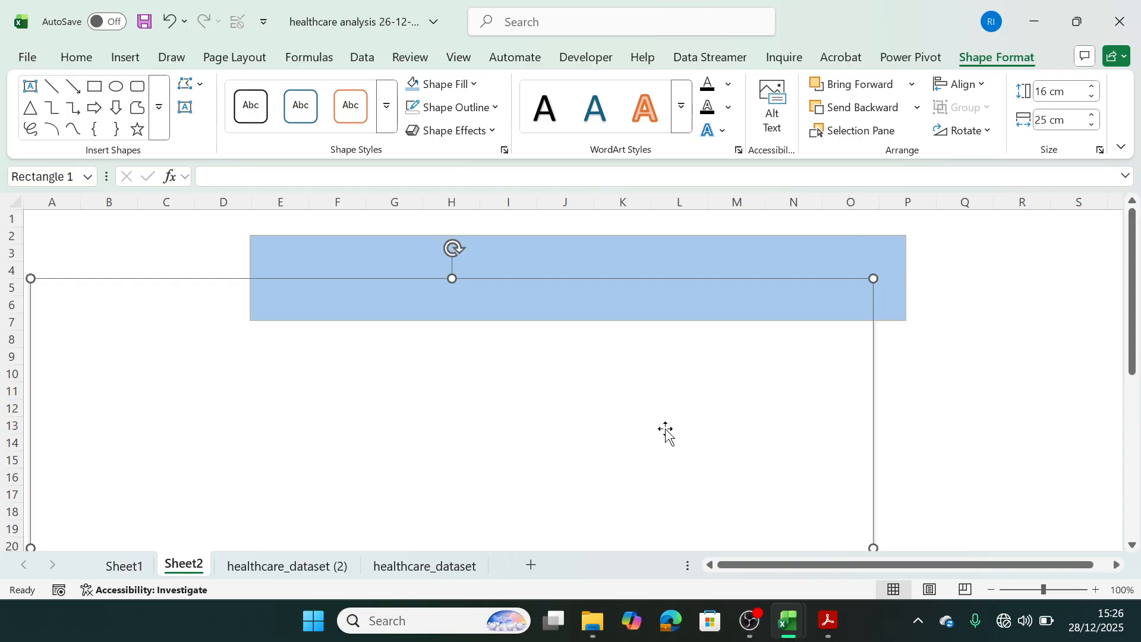
# Enter the greeting "Welcome, Admin!" as the first line of the blue header text box.
pyautogui.click(369, 280)
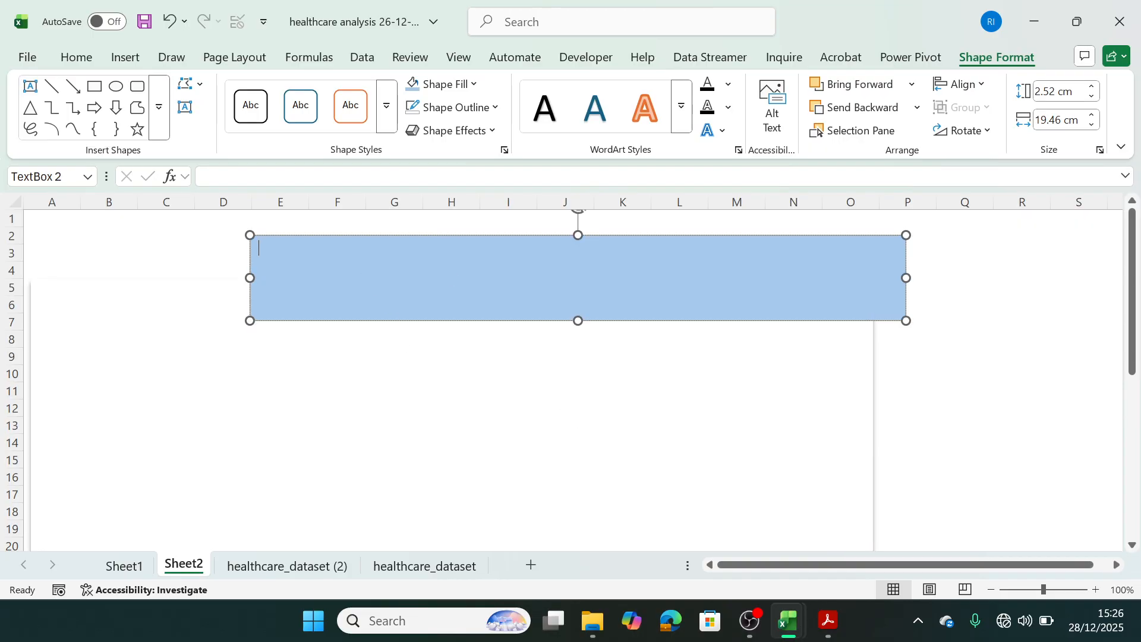
pyautogui.write('Welcome ')
pyautogui.write('Admin')
pyautogui.write(',')
pyautogui.write('!')
pyautogui.press('Return')
# Begin the second line of the header text with "Monitor patient metrics, billing insights".
pyautogui.write('Mon')
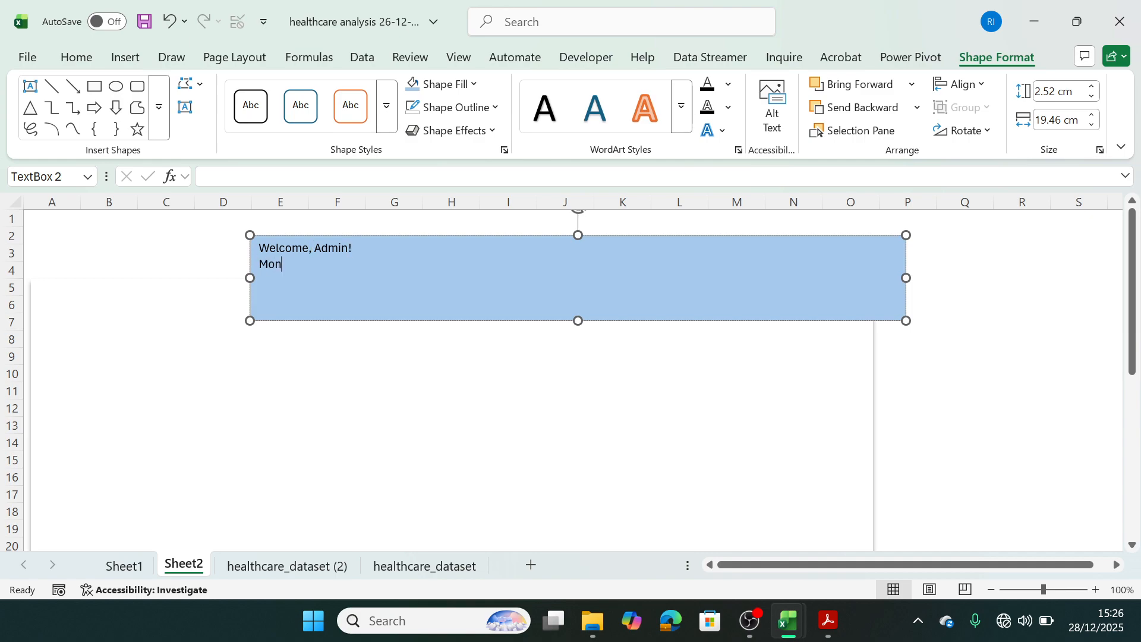
pyautogui.write('itor ')
pyautogui.write('patient')
pyautogui.write(' ,e')
pyautogui.press('BackSpace')
pyautogui.press('BackSpace')
pyautogui.write(',, ne')
pyautogui.press('BackSpace')
pyautogui.press('BackSpace')
pyautogui.press('BackSpace')
pyautogui.press('BackSpace')
pyautogui.write('metric')
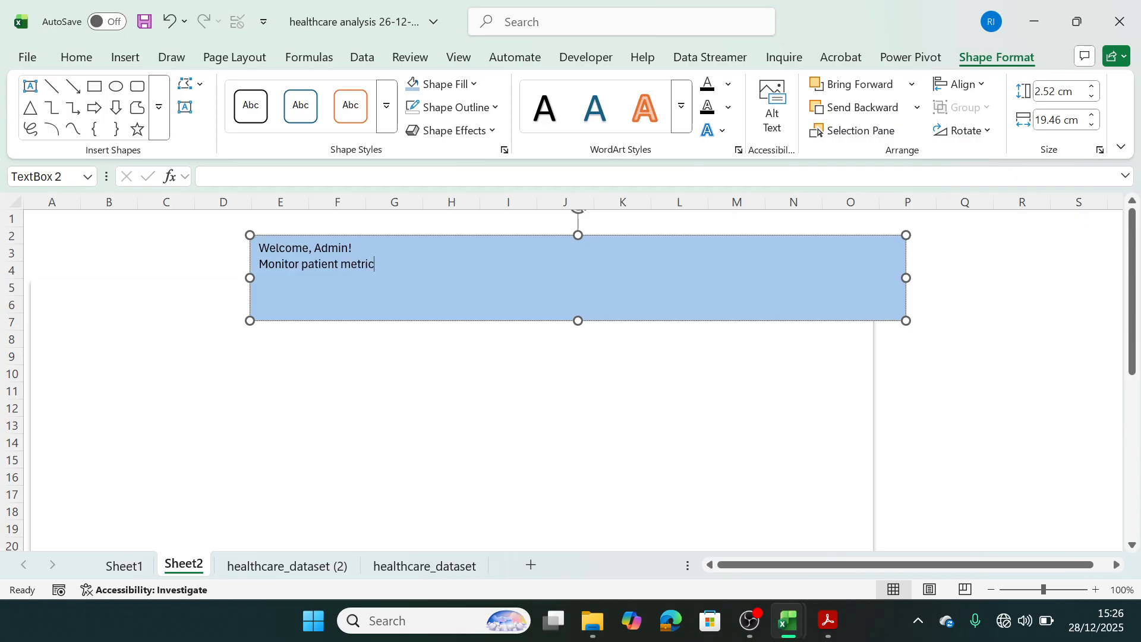
pyautogui.write('s, billing insights')
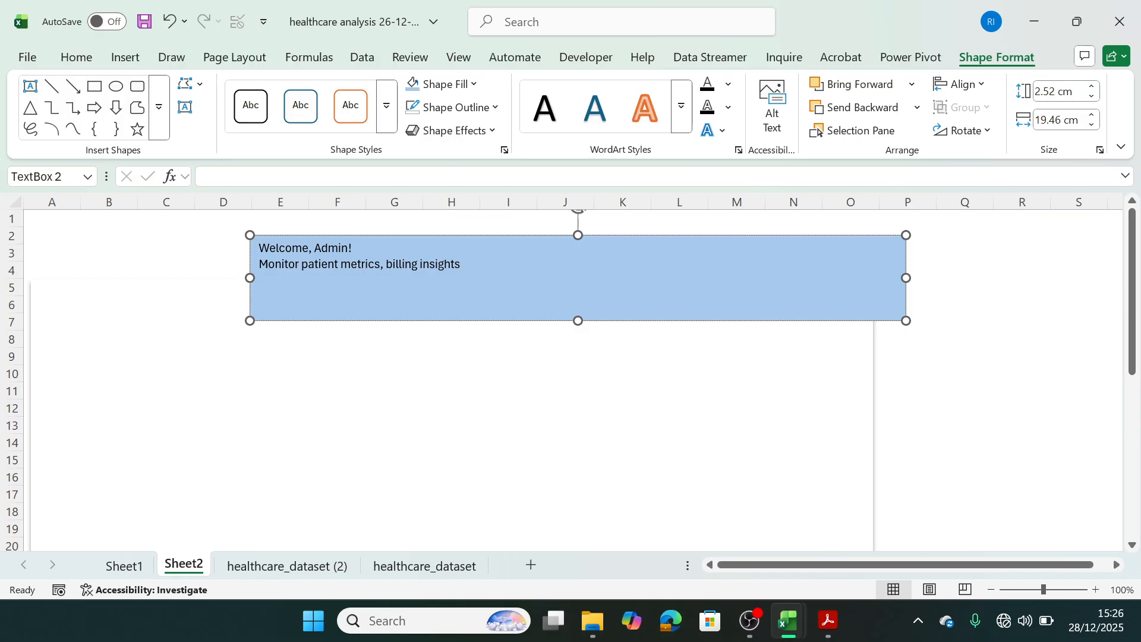
pyautogui.write(', and hospitaltrend')
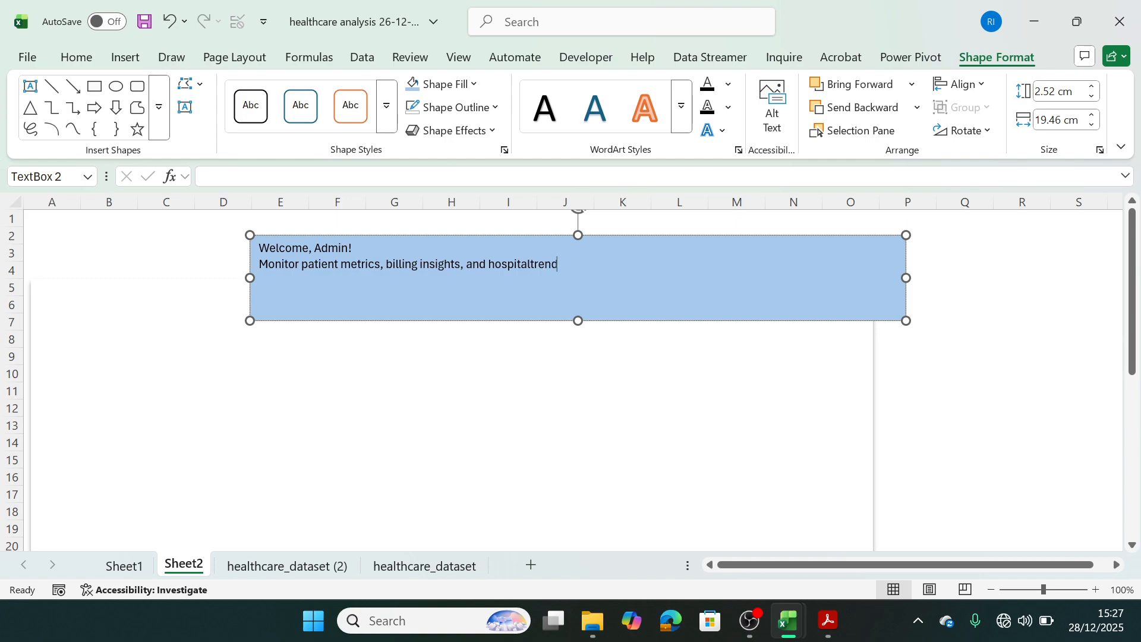
pyautogui.write('s in ou')
# Complete the header's first descriptive sentence with ", and hospitaltrends in one place.".
pyautogui.press('BackSpace')
pyautogui.write('ne place. K')
pyautogui.press('BackSpace')
# Continue the header's description with "Leverage this dashboard to track performance and drive".
pyautogui.write('Leverage')
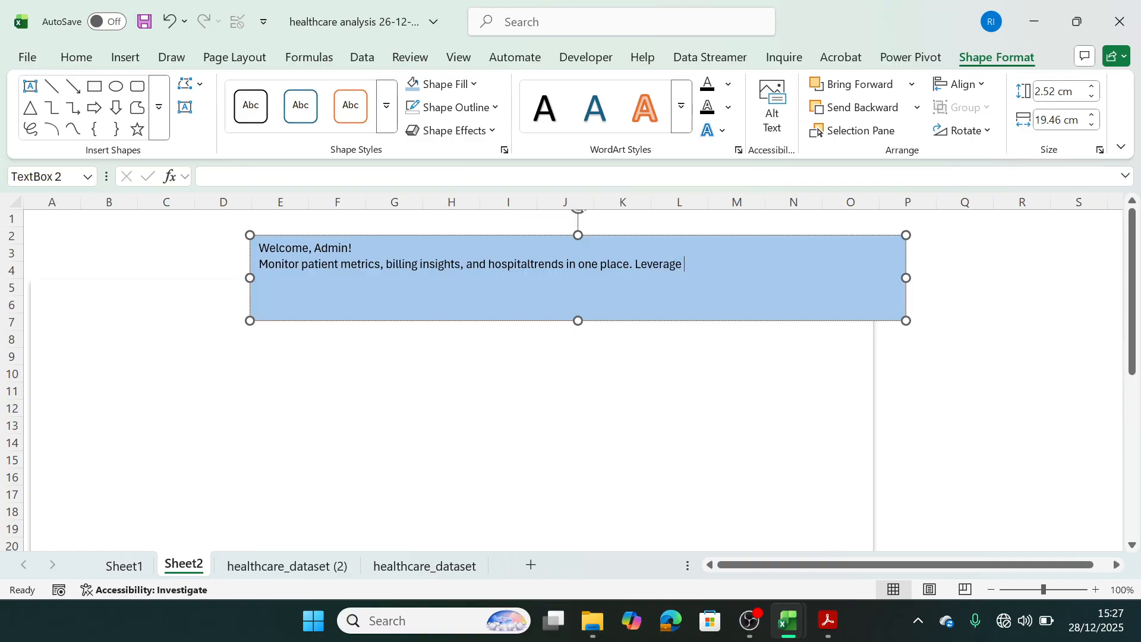
pyautogui.write(' this dashboard to track')
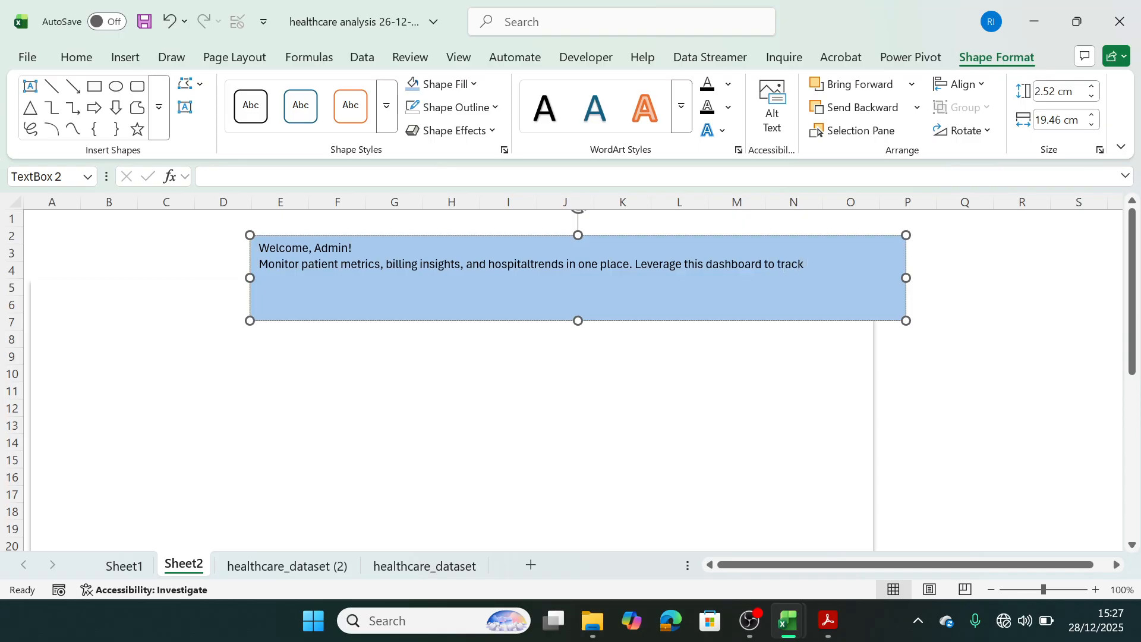
pyautogui.write(' performance and drive')
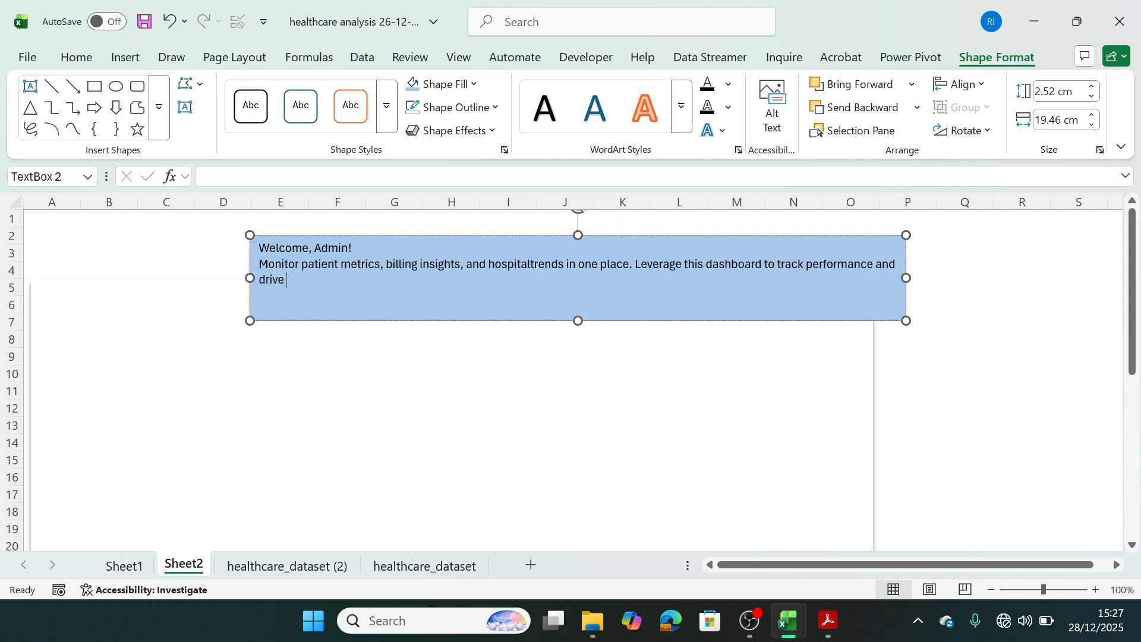
pyautogui.write(' informed healthcare')
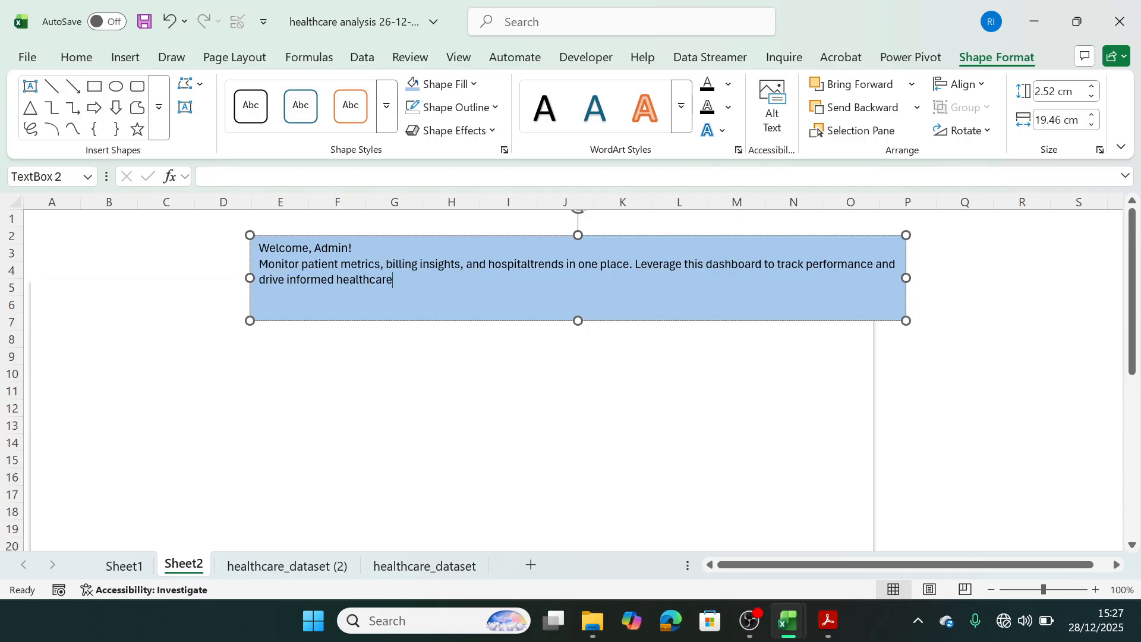
pyautogui.write('dec')
# Finish the header's second sentence with "informed healthcare decisions.".
pyautogui.press('BackSpace')
pyautogui.press('BackSpace')
pyautogui.press('BackSpace')
pyautogui.write('decisions')
# Format the "Welcome, Admin!" line in standard dark blue and bold.
pyautogui.tripleClick(269, 247)
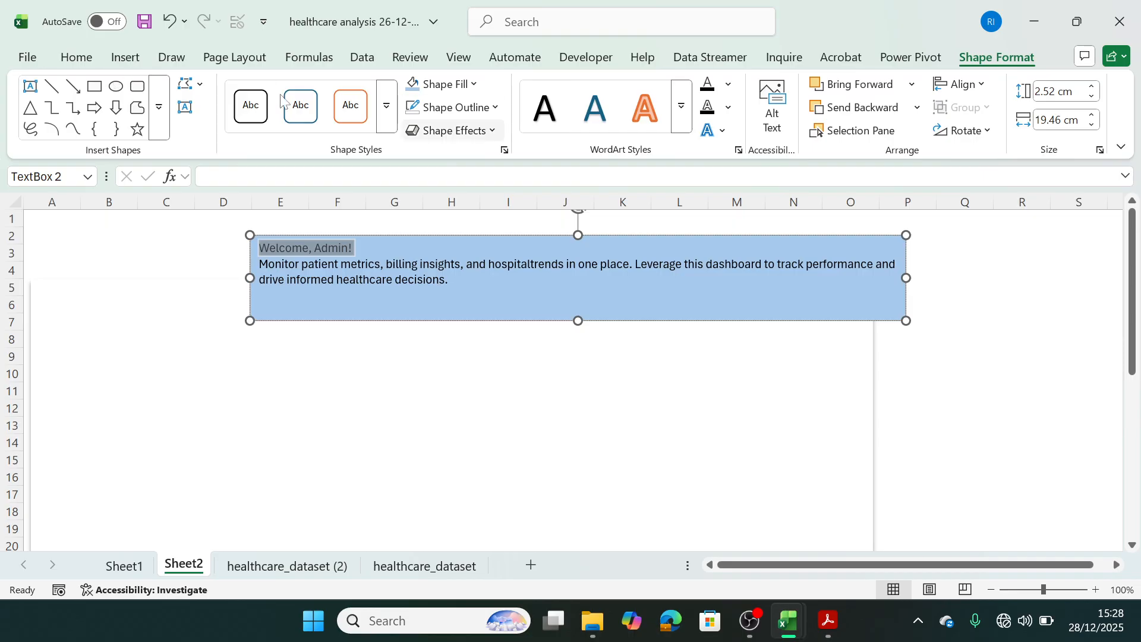
pyautogui.click(76, 57)
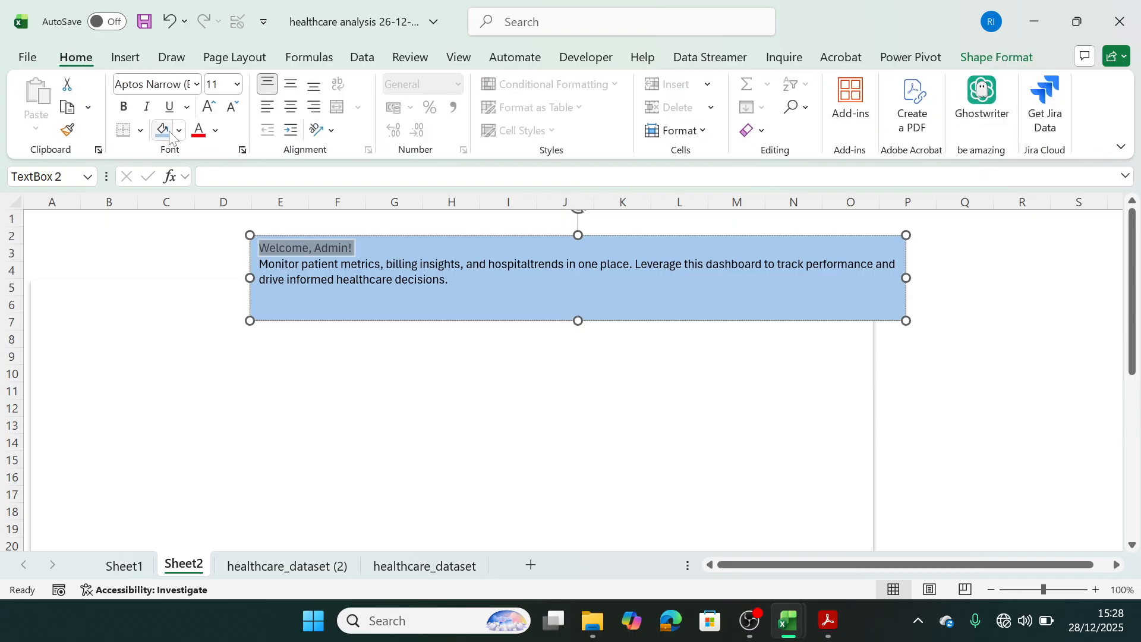
pyautogui.click(215, 130)
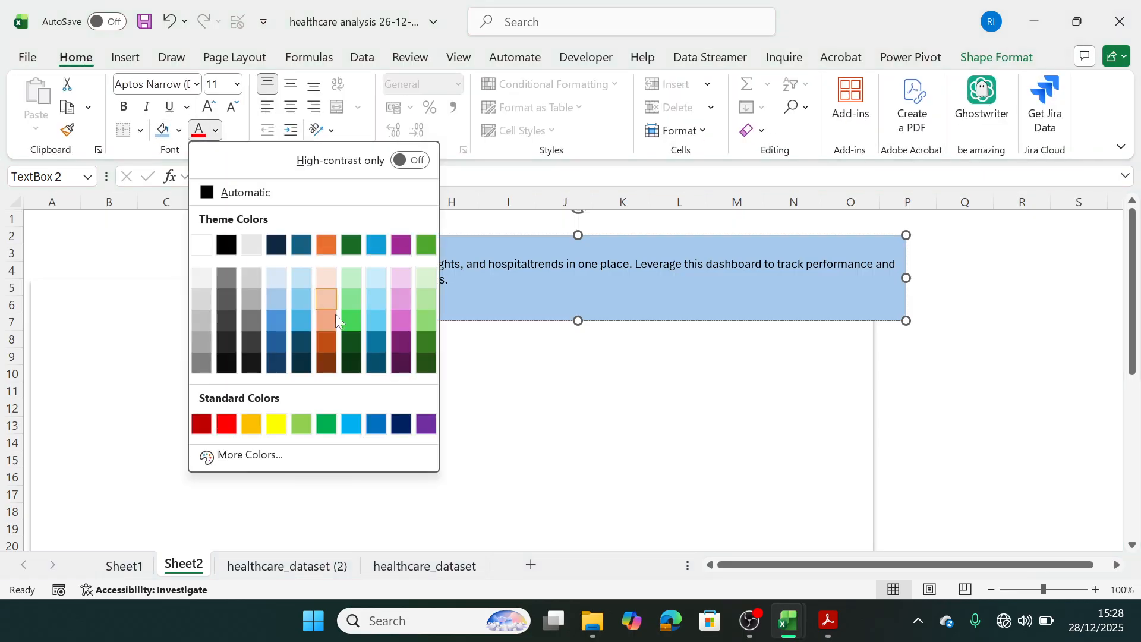
pyautogui.click(398, 425)
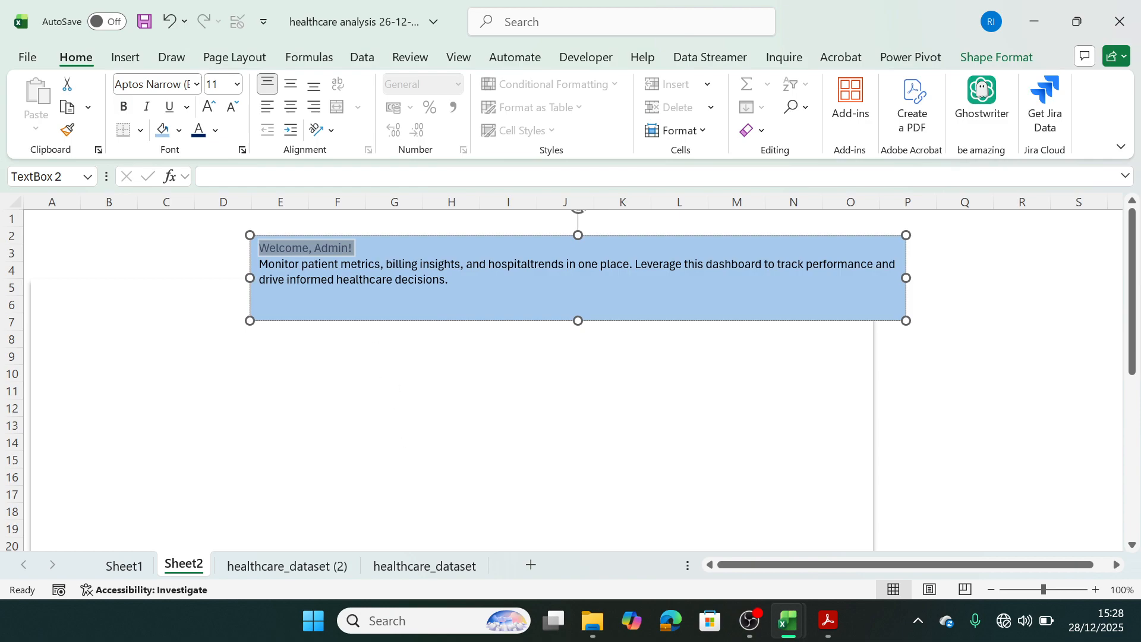
pyautogui.click(376, 279)
pyautogui.moveTo(355, 248); pyautogui.dragTo(258, 248)
pyautogui.click(123, 113)
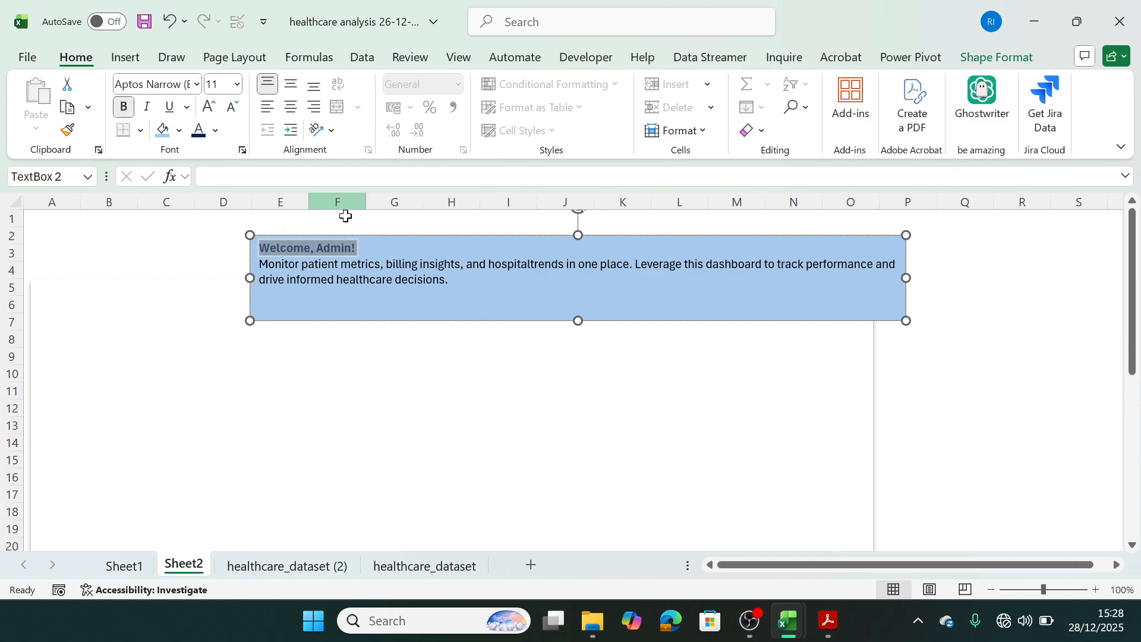
# Format the header's description below the greeting in the same dark blue and bold.
pyautogui.click(452, 281)
pyautogui.moveTo(259, 264); pyautogui.dragTo(453, 281)
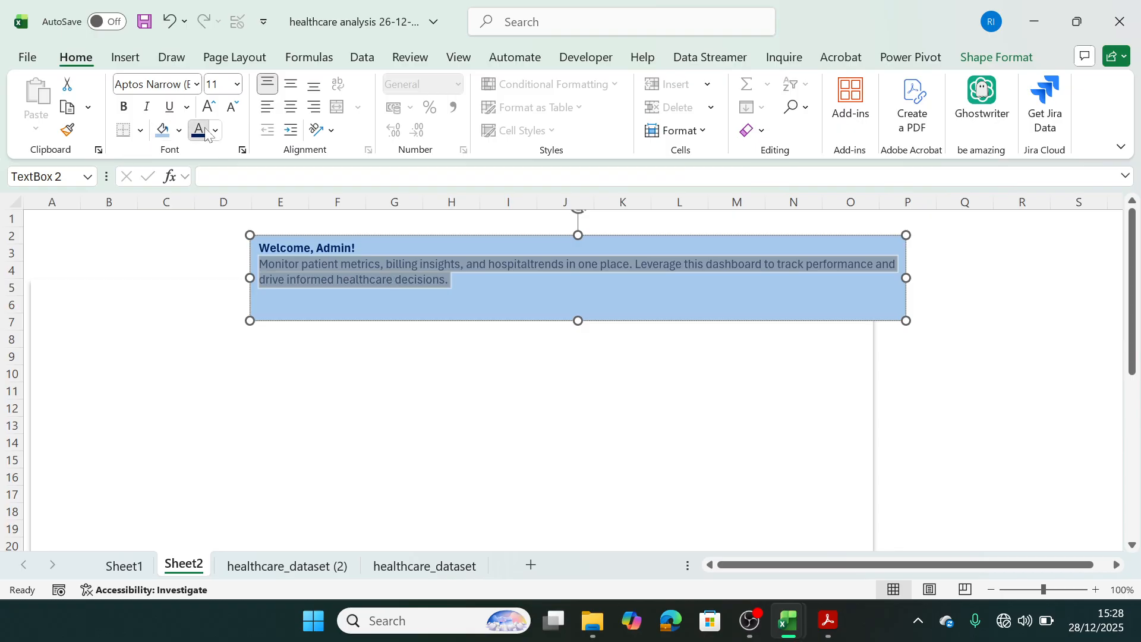
pyautogui.click(124, 107)
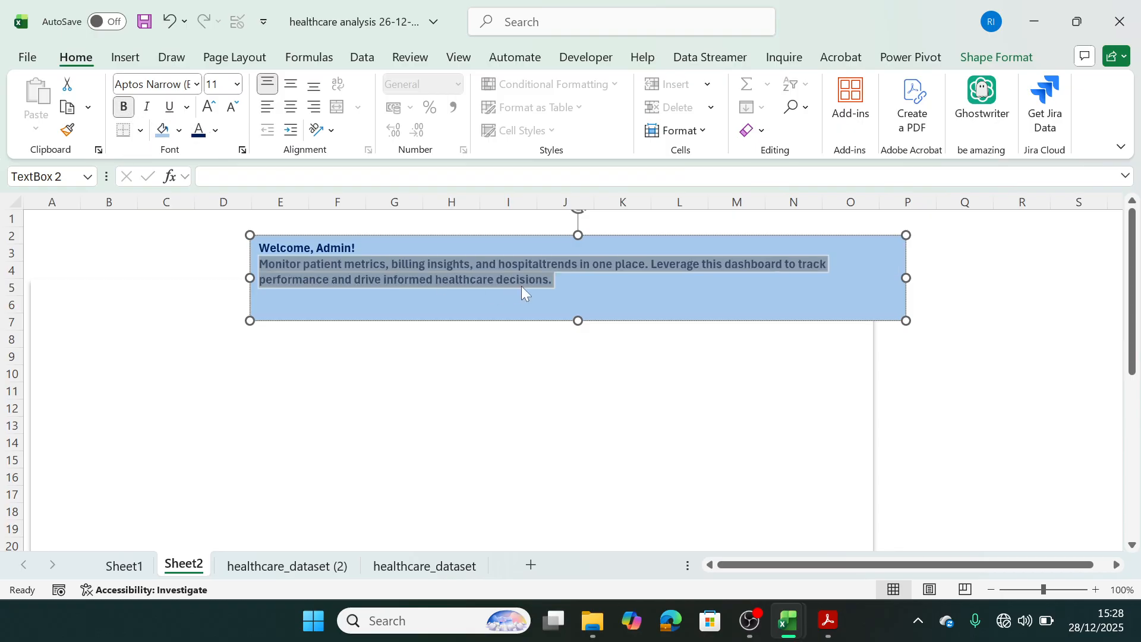
pyautogui.click(942, 356)
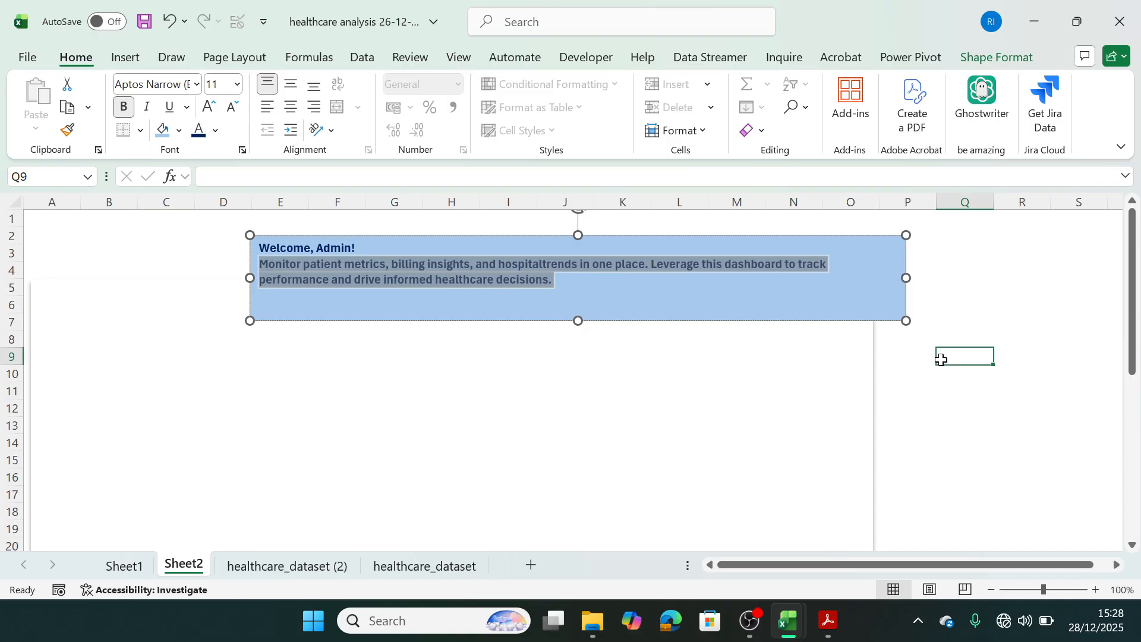
# Make the blue header text box shorter and narrower and shift it right so it spans columns F to P near row 2.
pyautogui.click(535, 309)
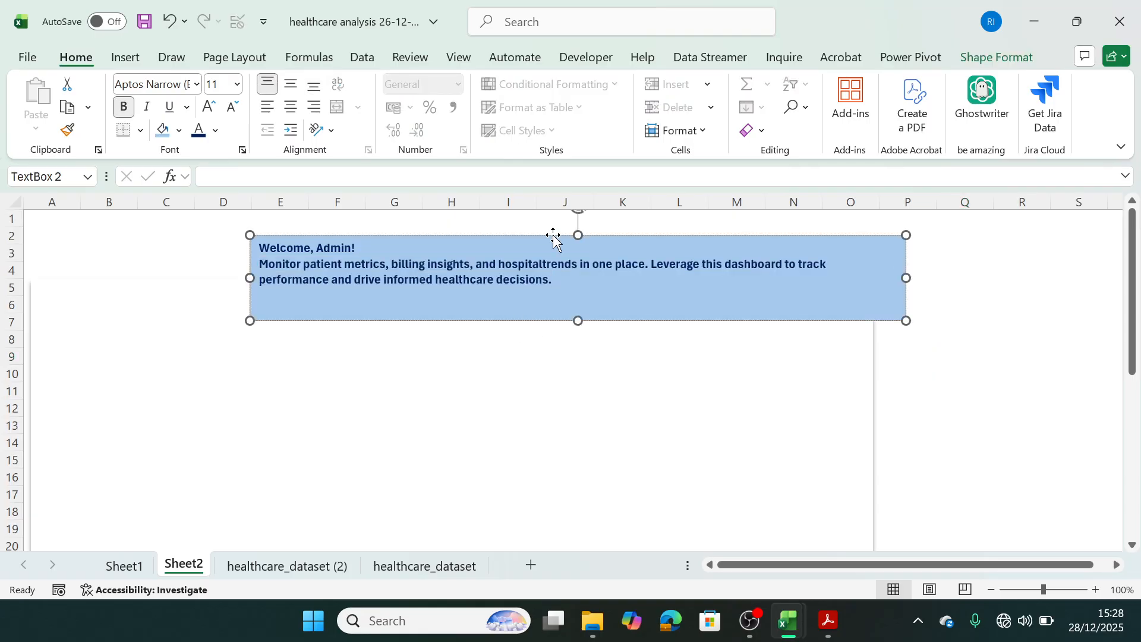
pyautogui.moveTo(555, 235); pyautogui.dragTo(554, 241)
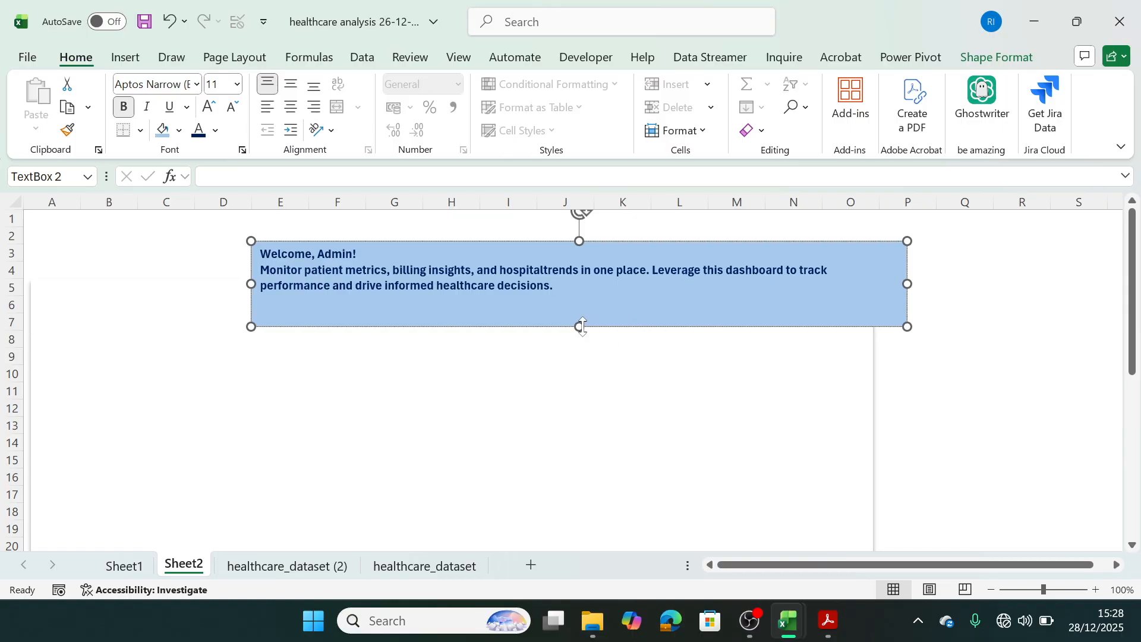
pyautogui.moveTo(580, 326); pyautogui.dragTo(581, 318)
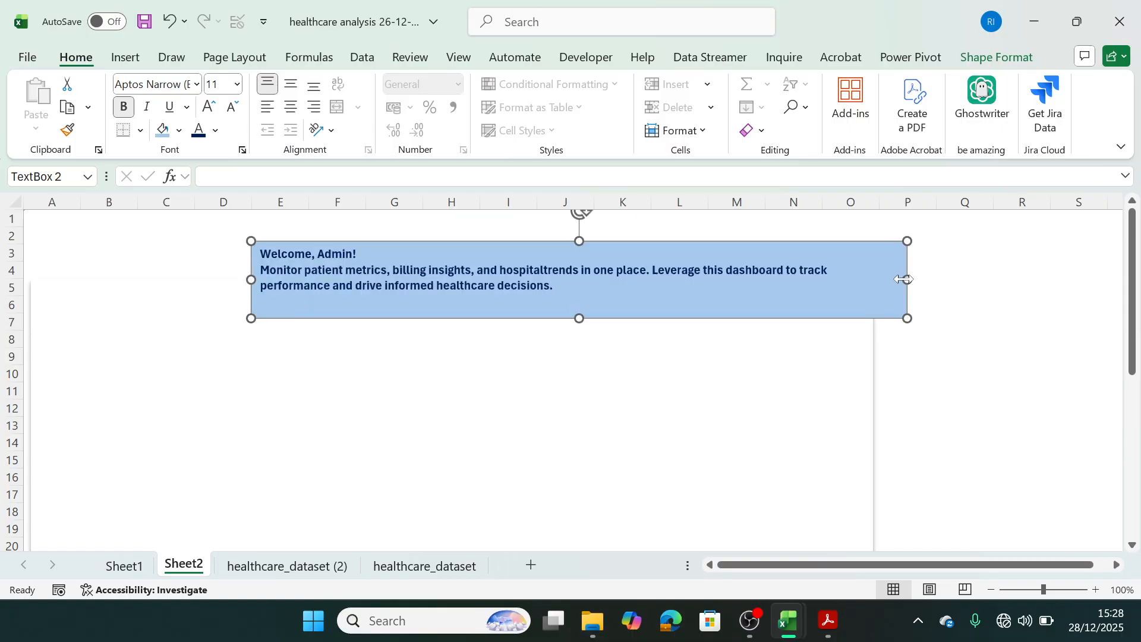
pyautogui.moveTo(905, 280); pyautogui.dragTo(868, 280)
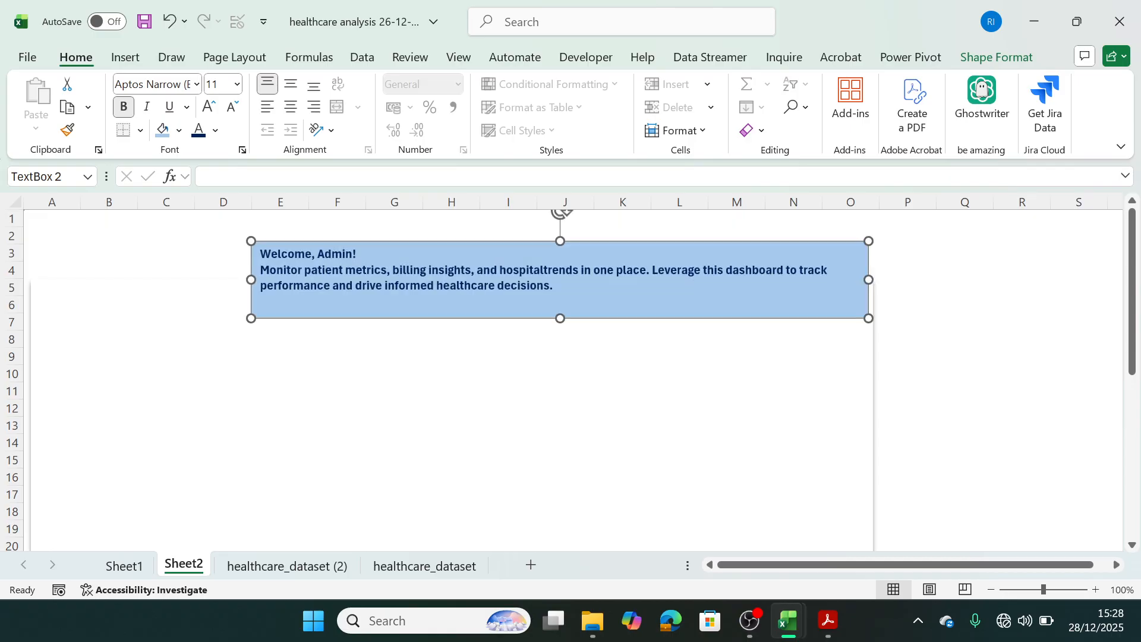
pyautogui.moveTo(792, 244); pyautogui.dragTo(827, 244)
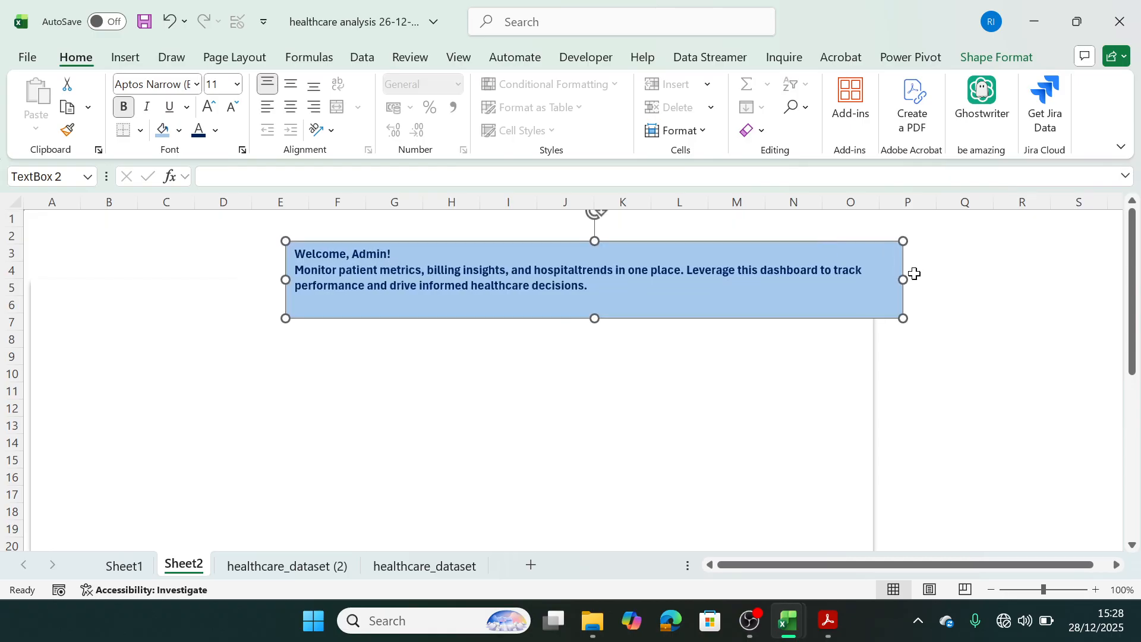
pyautogui.moveTo(904, 280); pyautogui.dragTo(876, 284)
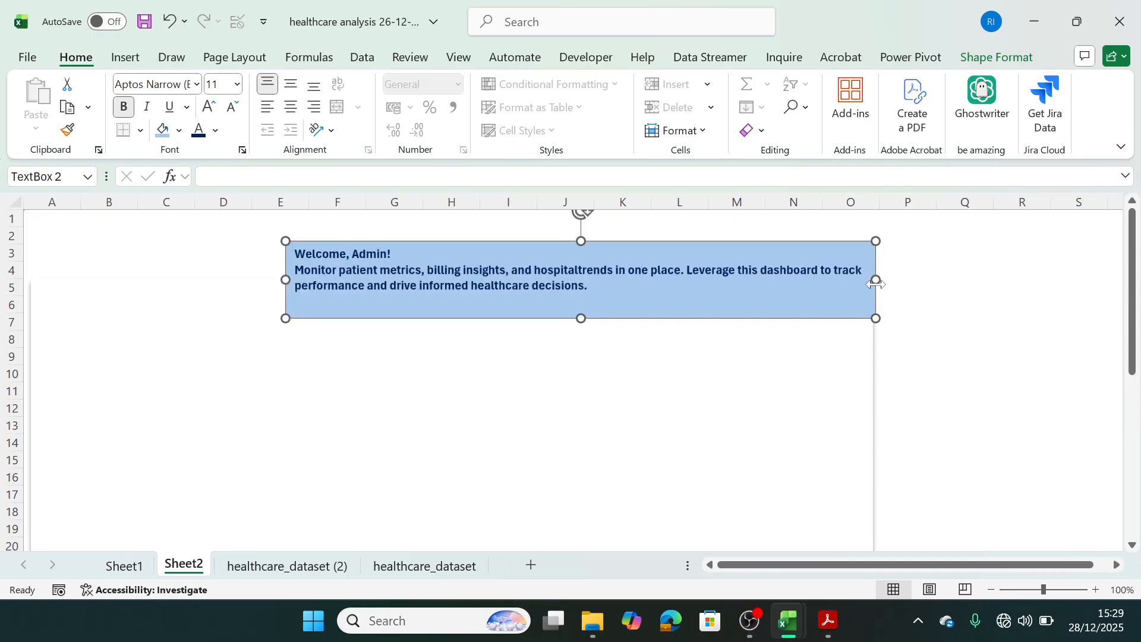
pyautogui.moveTo(705, 243); pyautogui.dragTo(727, 238)
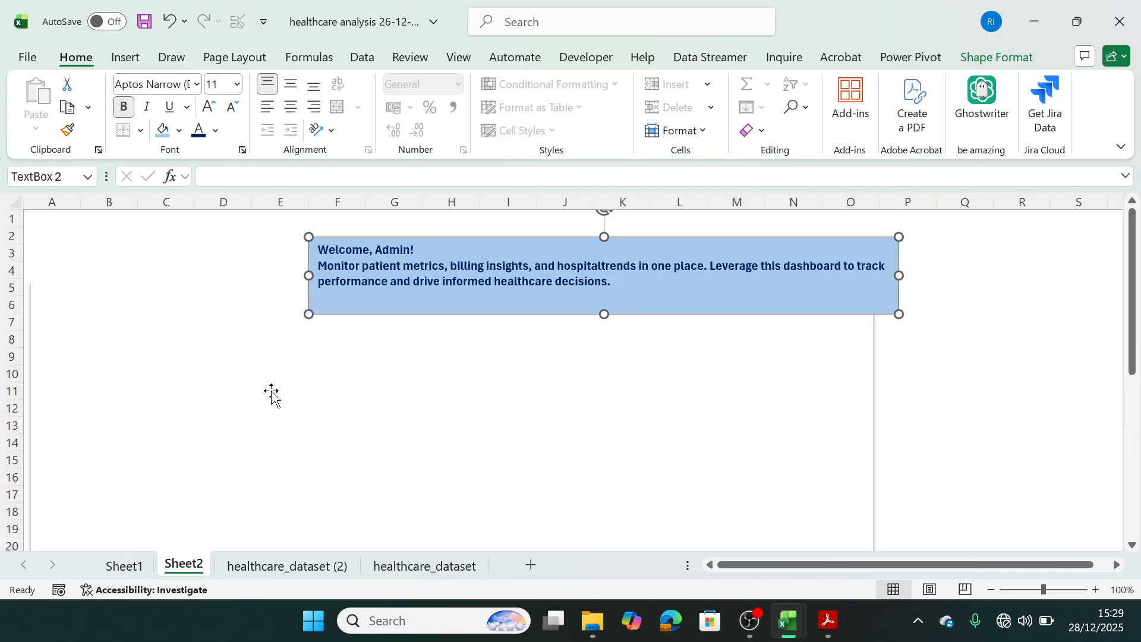
# Draw a new text box about 8.2 cm wide and 1 cm high to the left of the blue header.
pyautogui.click(171, 310)
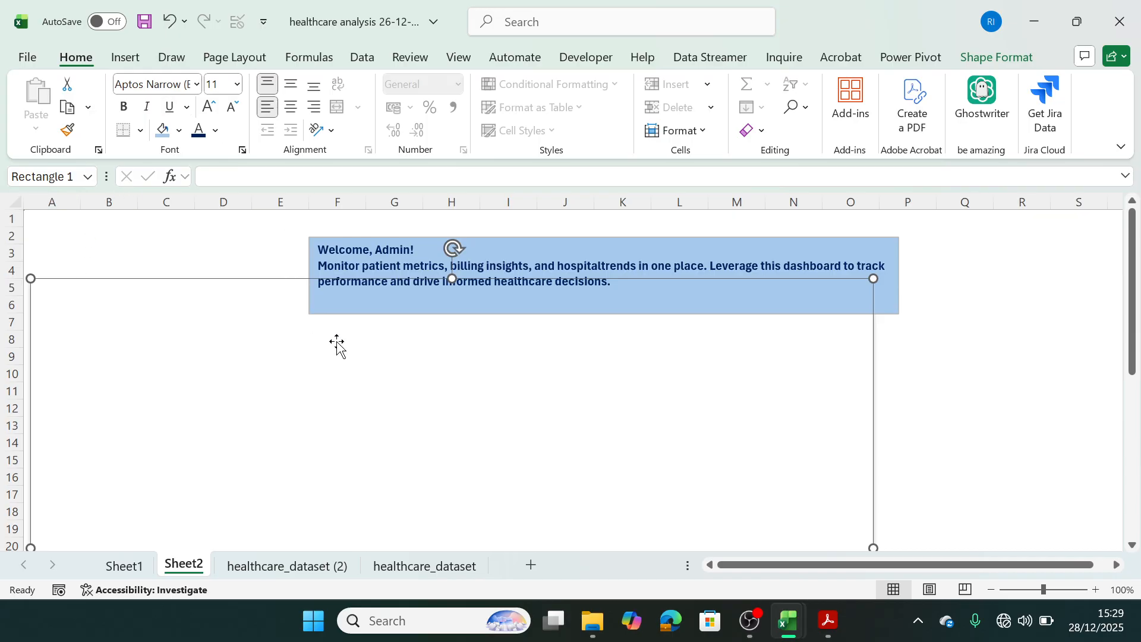
pyautogui.click(123, 57)
pyautogui.click(258, 137)
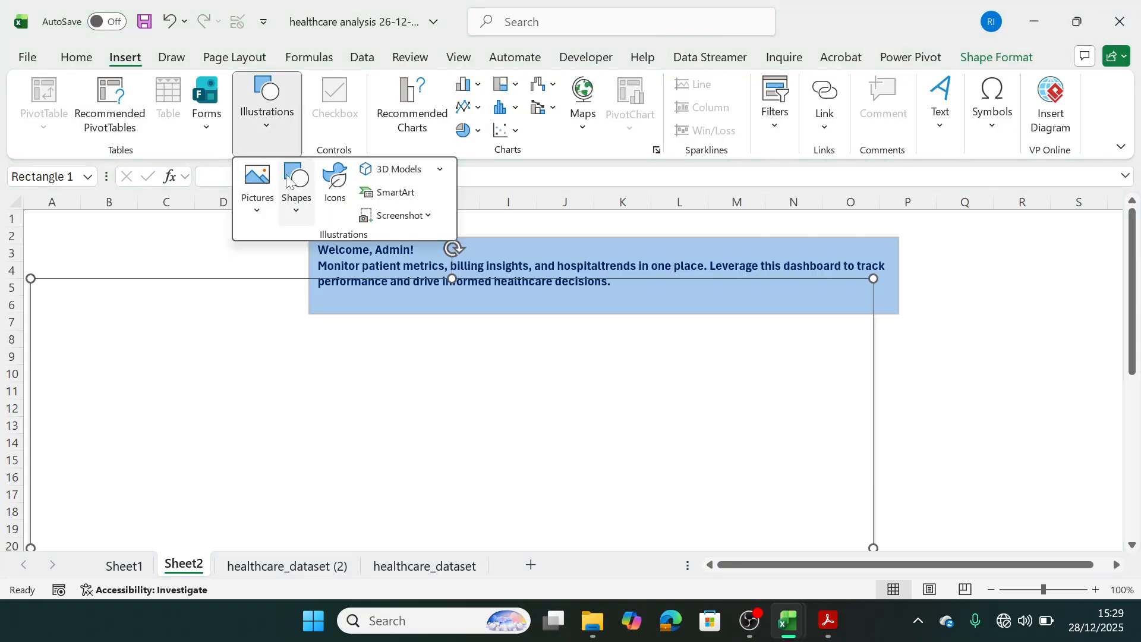
pyautogui.click(306, 213)
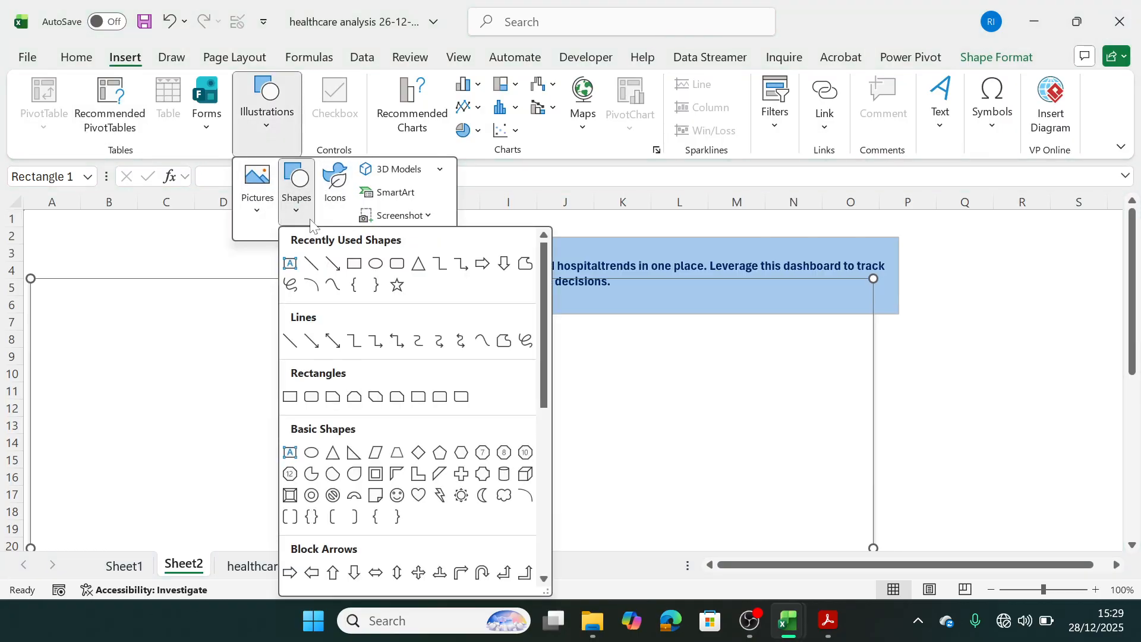
pyautogui.click(292, 266)
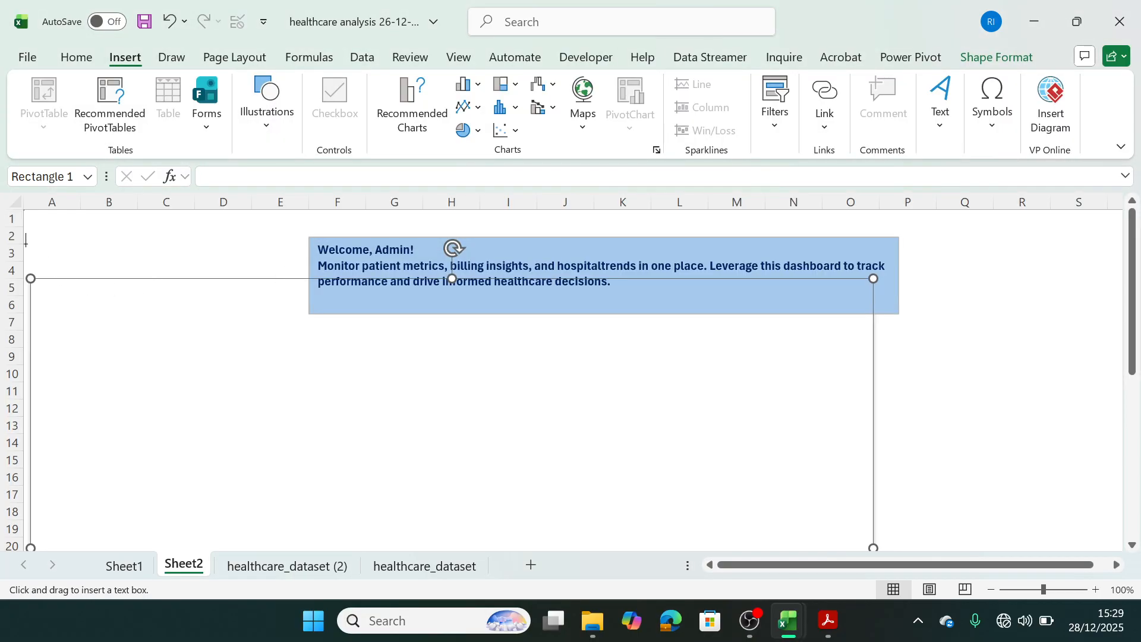
pyautogui.moveTo(25, 242); pyautogui.dragTo(301, 278)
# Enter the title "HEALTHCARE REPORT" in the new text box.
pyautogui.write('He')
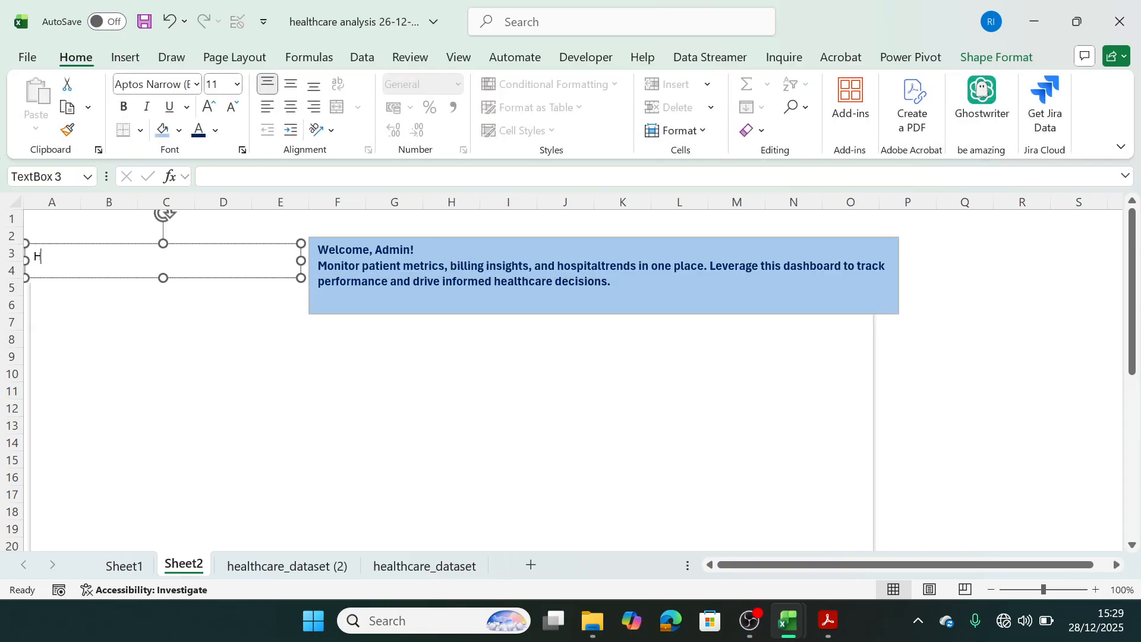
pyautogui.write('EALTHCARE REPORT')
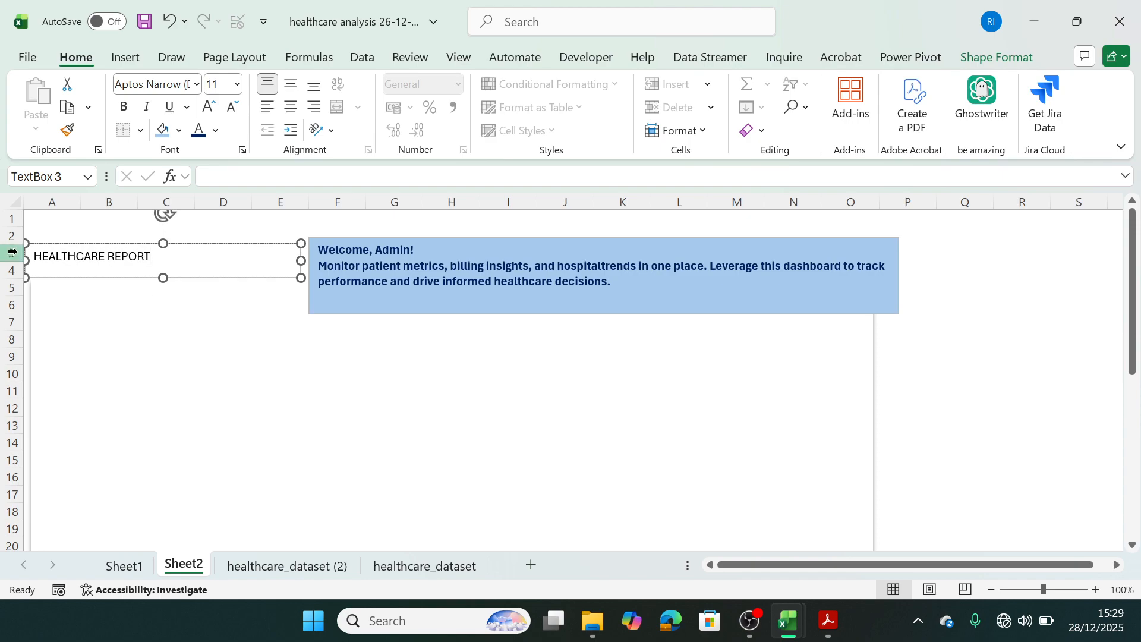
# Make the "HEALTHCARE REPORT" title bold and set its font size to 22.
pyautogui.moveTo(33, 256); pyautogui.dragTo(152, 256)
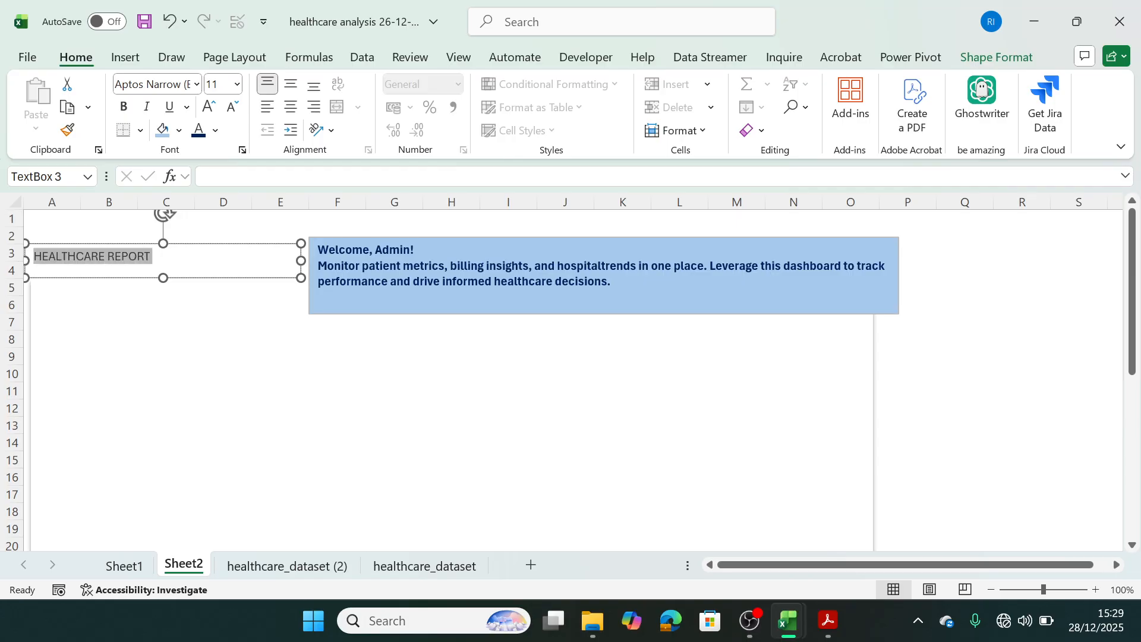
pyautogui.hotkey('ctrl', 'b')
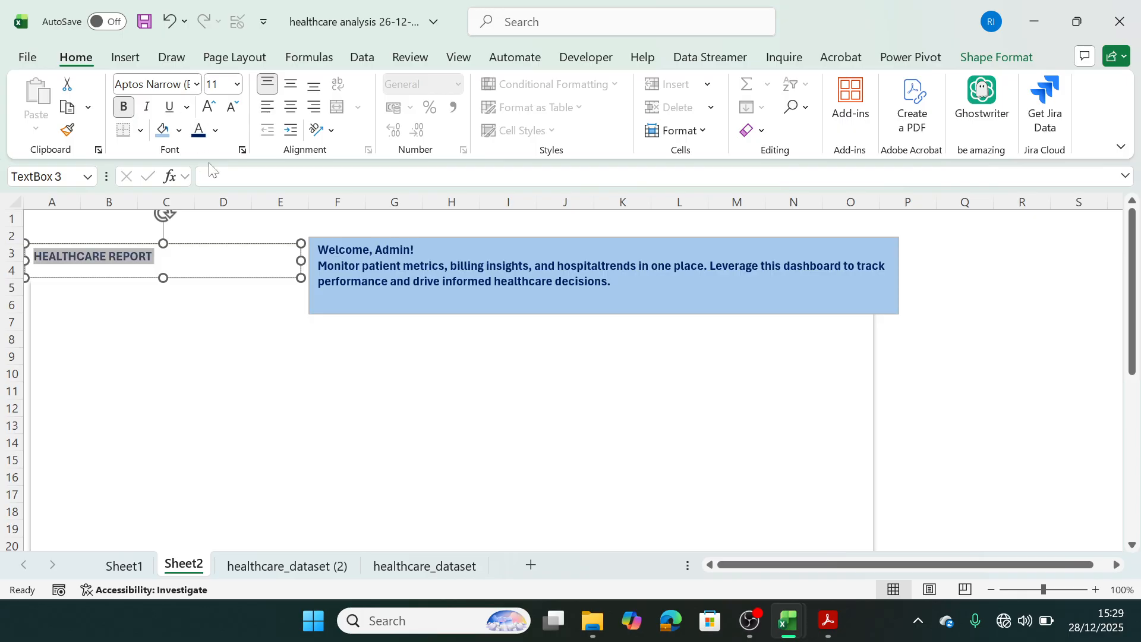
pyautogui.click(221, 83)
pyautogui.write('20')
pyautogui.press('Return')
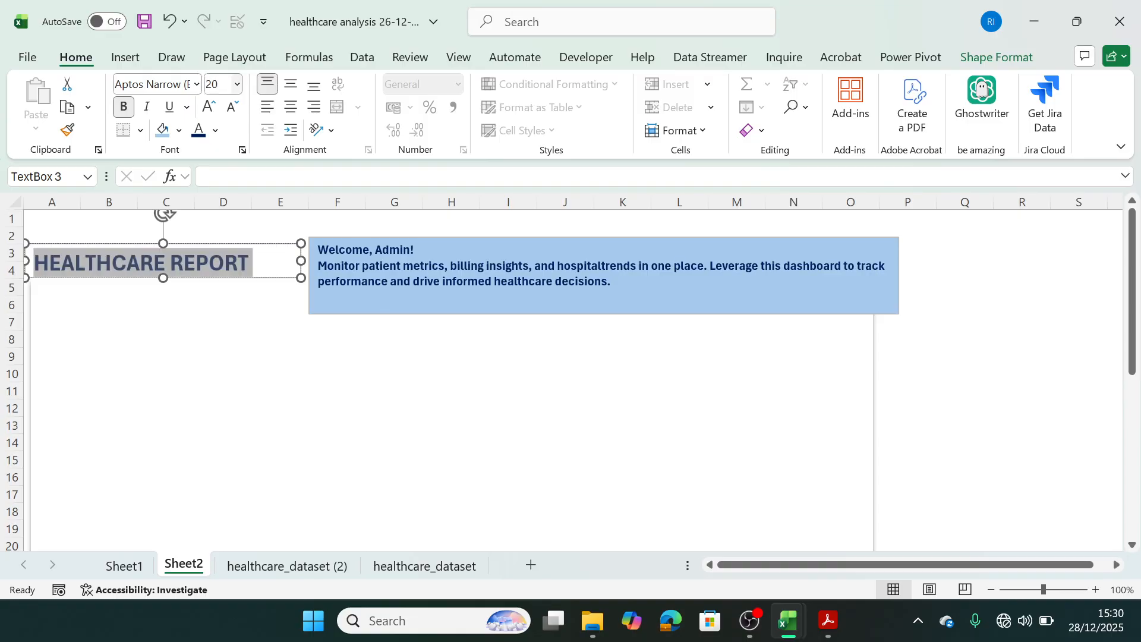
pyautogui.click(217, 84)
pyautogui.write('22')
pyautogui.press('Return')
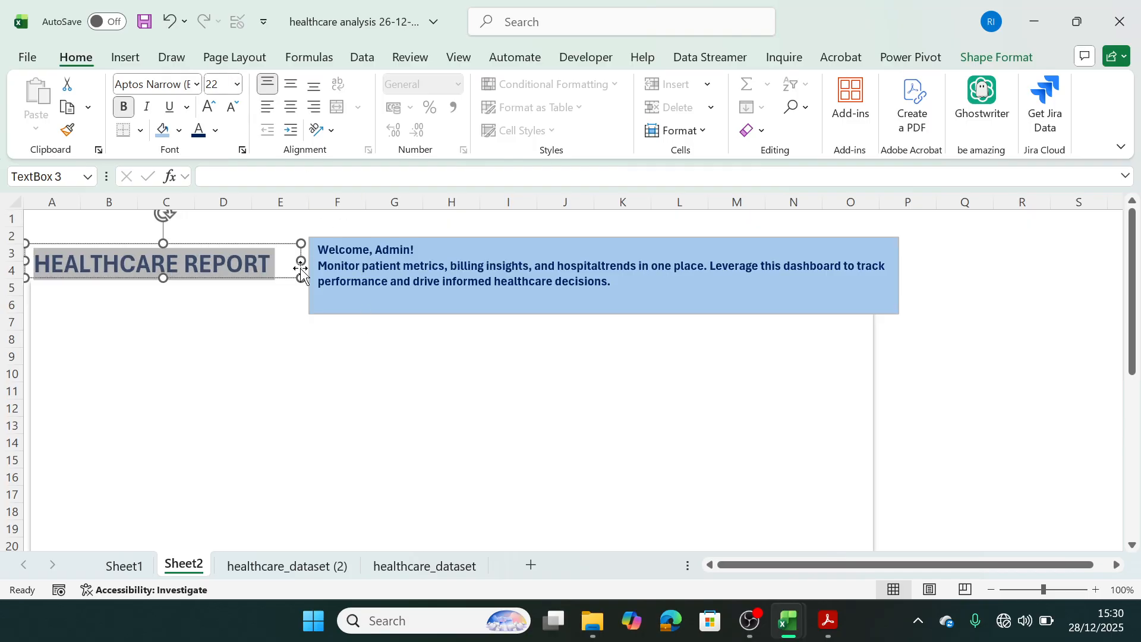
# Remove both the fill and the outline from the "HEALTHCARE REPORT" text box.
pyautogui.click(290, 315)
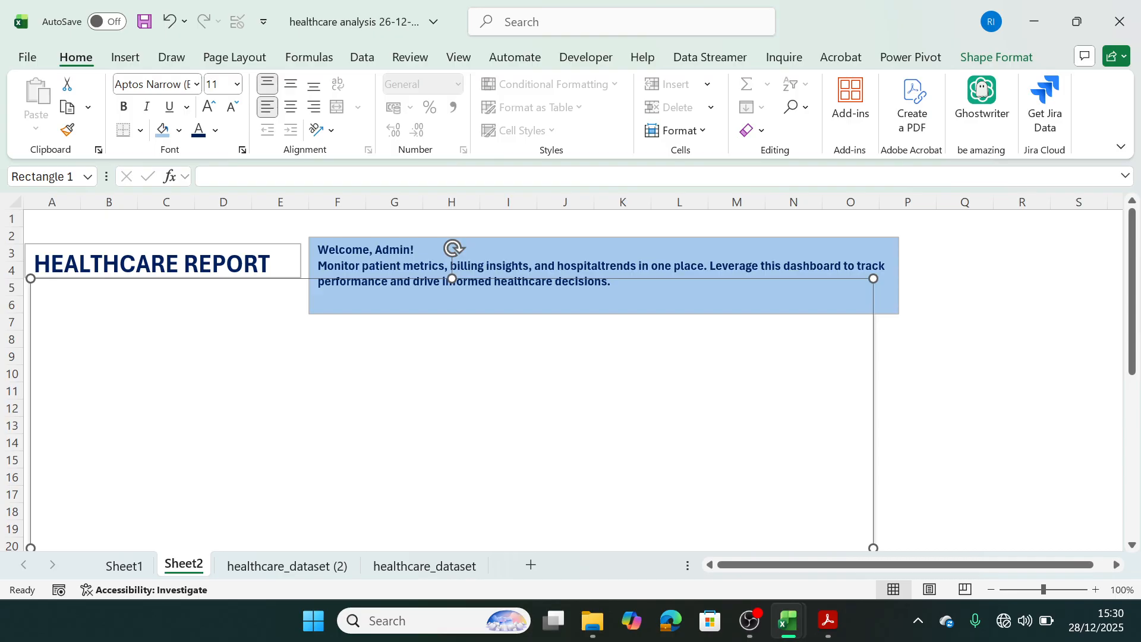
pyautogui.click(274, 262)
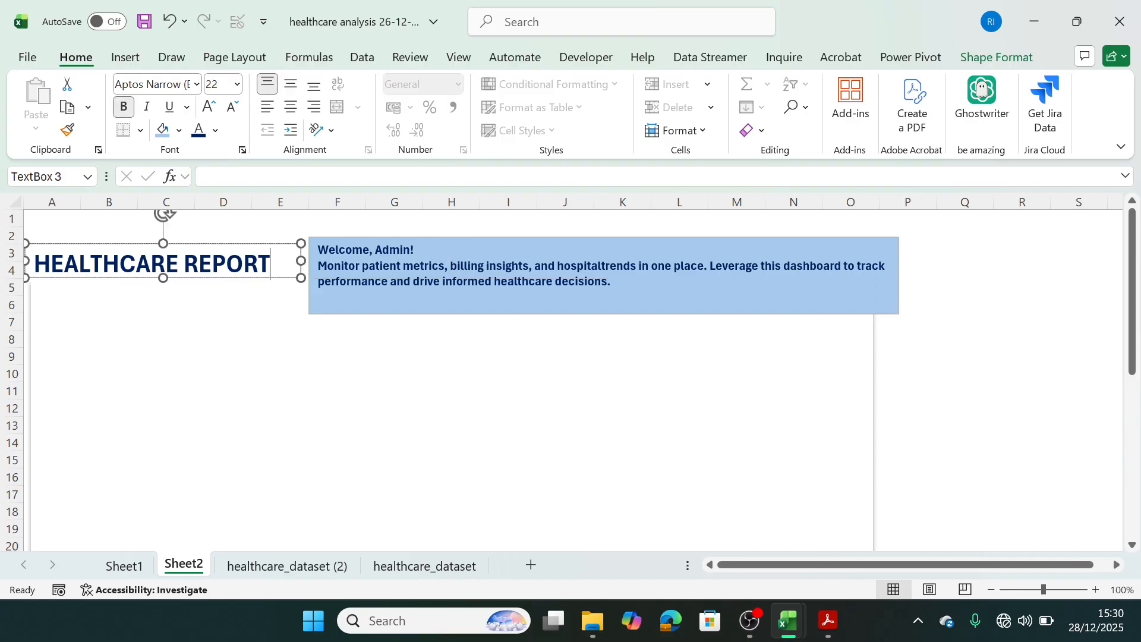
pyautogui.click(301, 260)
pyautogui.click(996, 57)
pyautogui.click(473, 84)
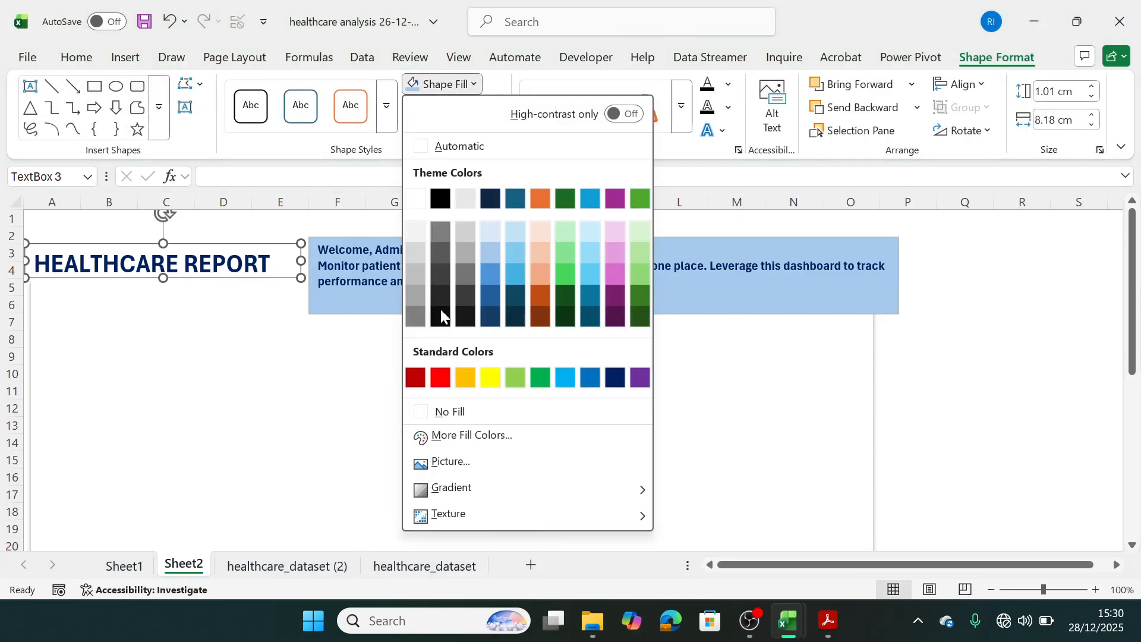
pyautogui.click(423, 412)
pyautogui.click(494, 107)
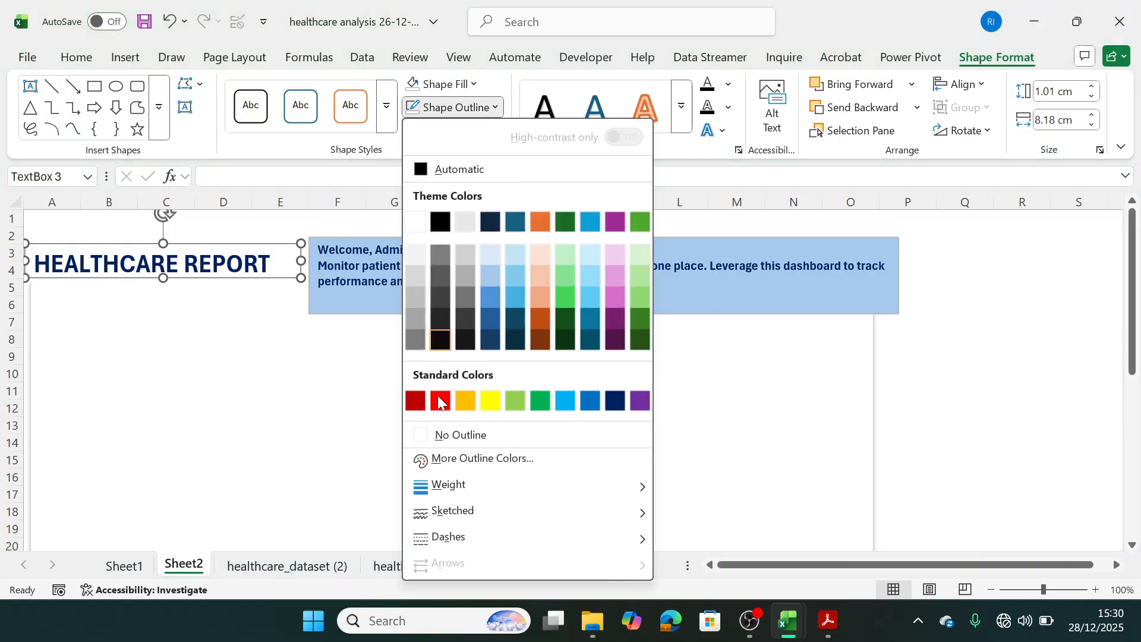
pyautogui.click(440, 433)
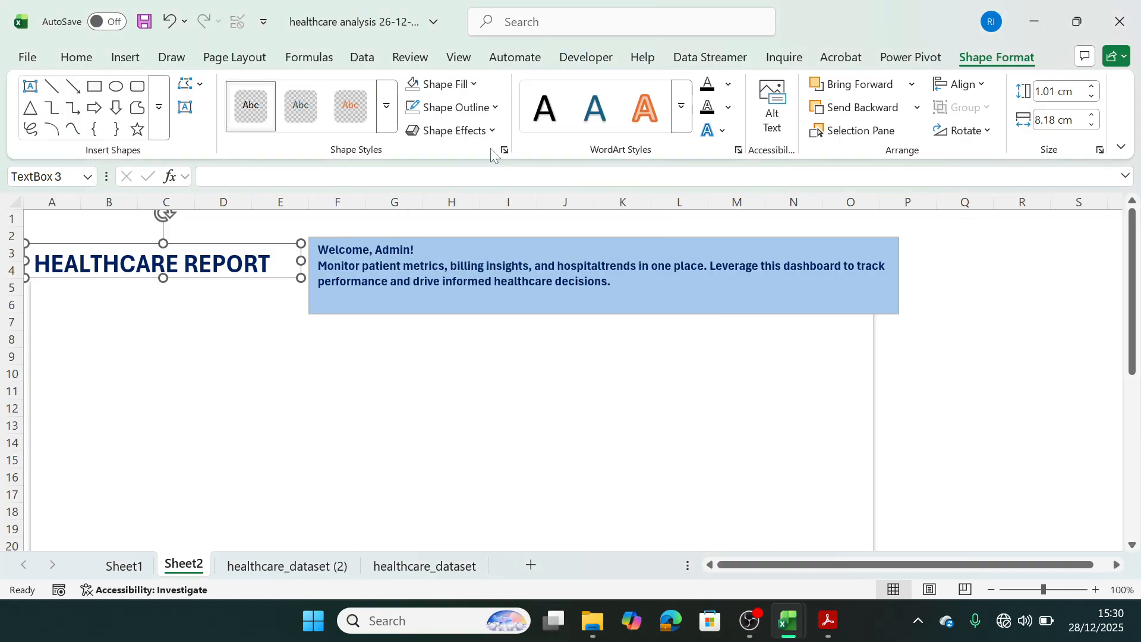
# Apply an outer Offset: Bottom shadow to the "HEALTHCARE REPORT" text box.
pyautogui.click(451, 130)
pyautogui.moveTo(495, 202)
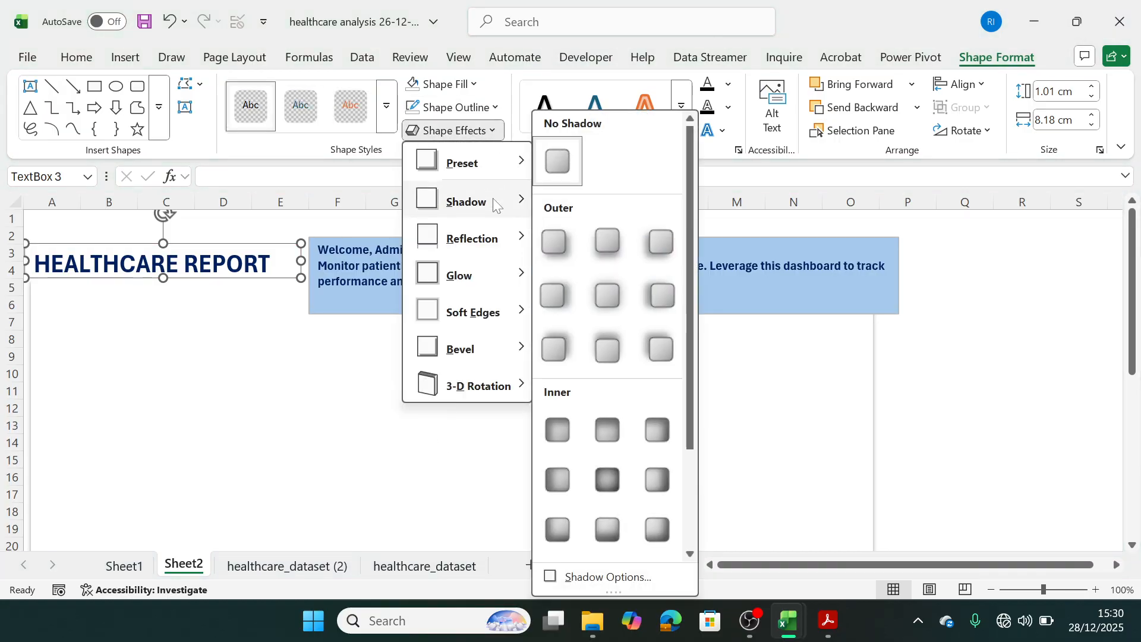
pyautogui.click(605, 242)
pyautogui.click(476, 473)
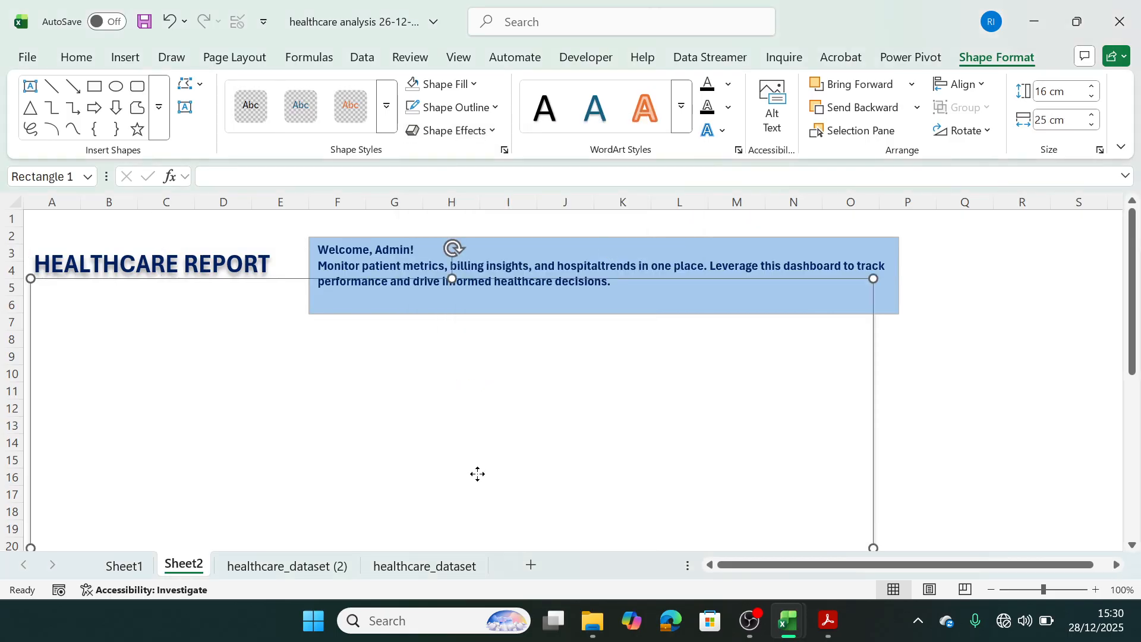
pyautogui.click(259, 263)
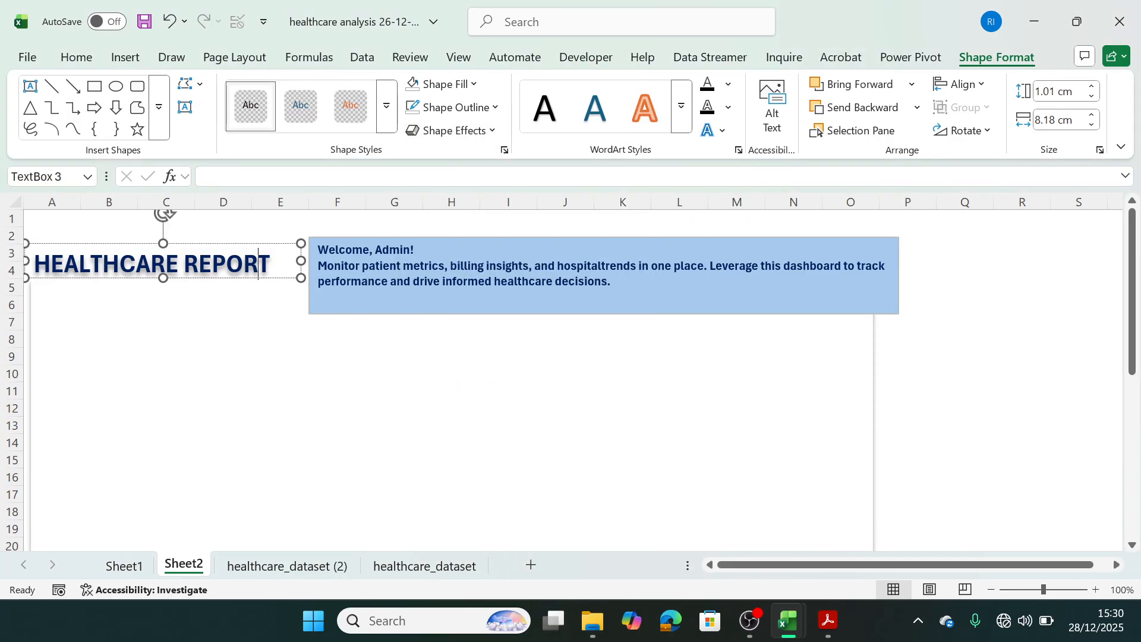
pyautogui.click(409, 345)
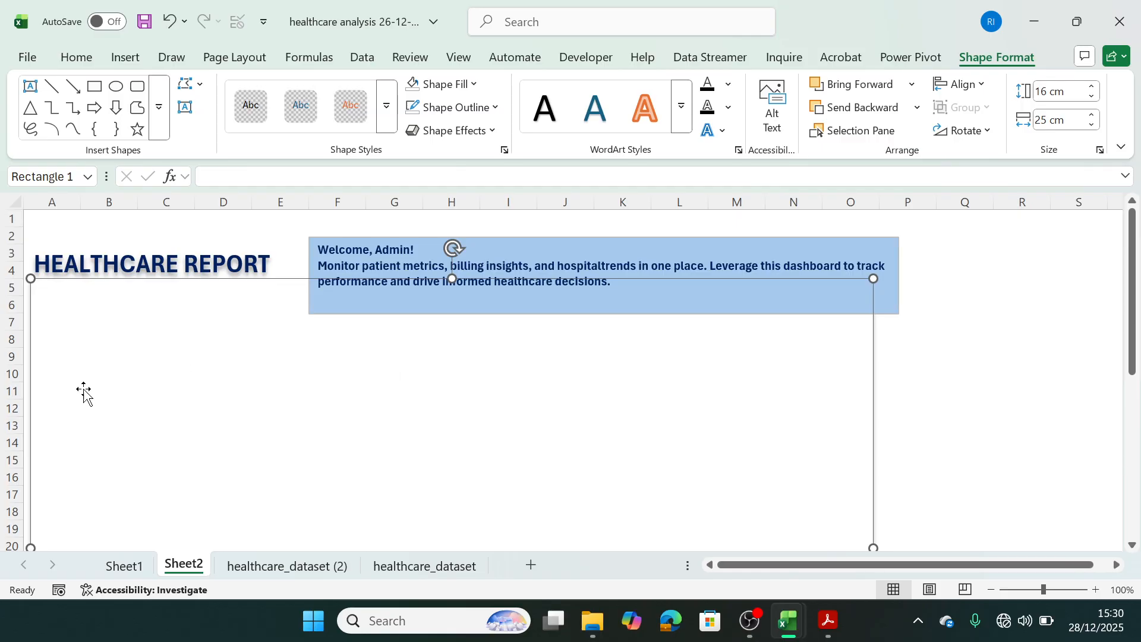
# Draw a rectangle about 3.26 cm wide and 2.1 cm high on the background panel, below the report title.
pyautogui.click(126, 59)
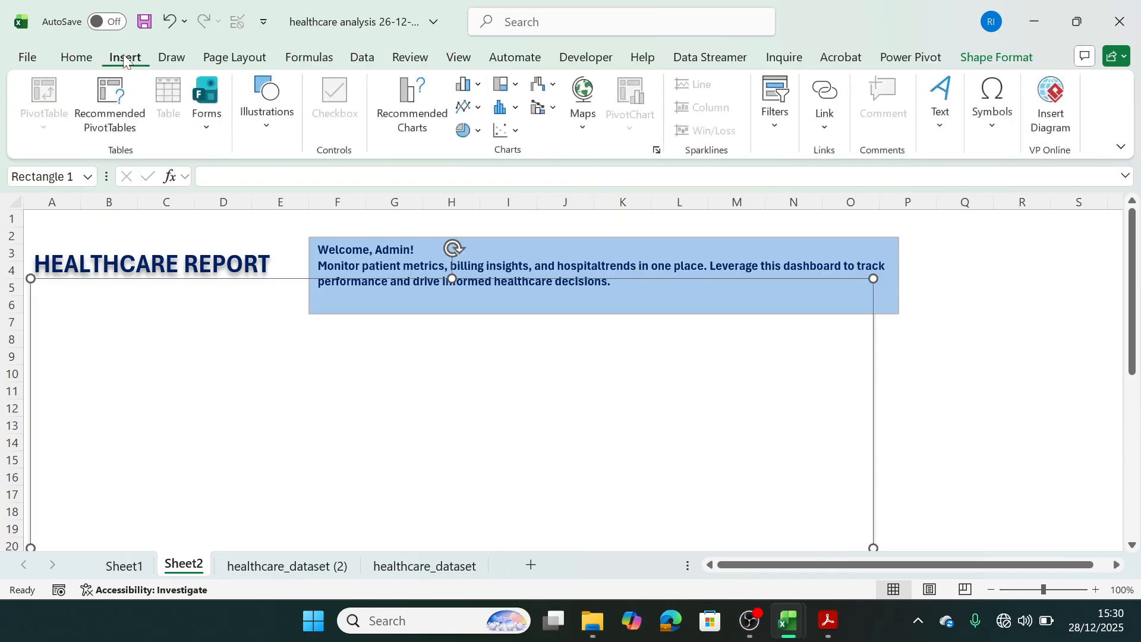
pyautogui.click(266, 104)
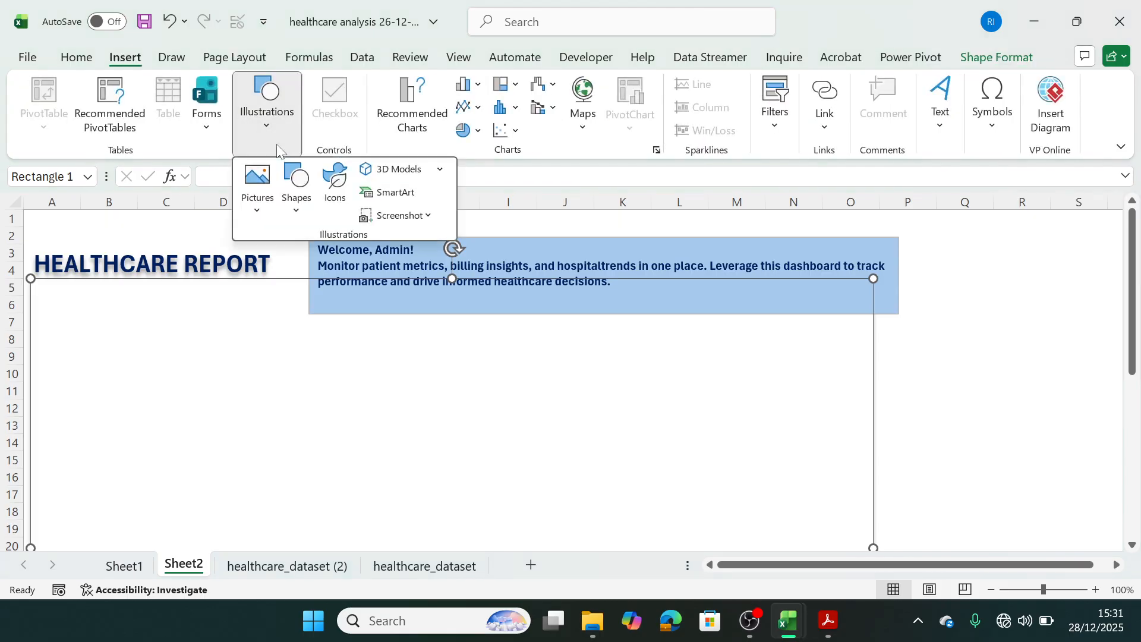
pyautogui.click(293, 213)
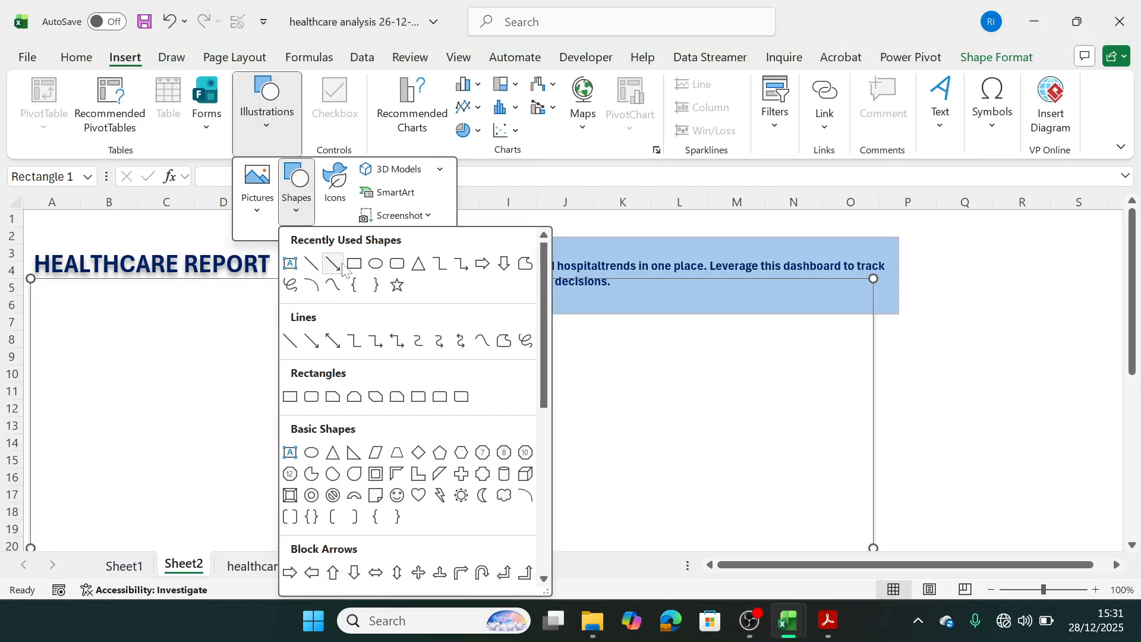
pyautogui.click(355, 267)
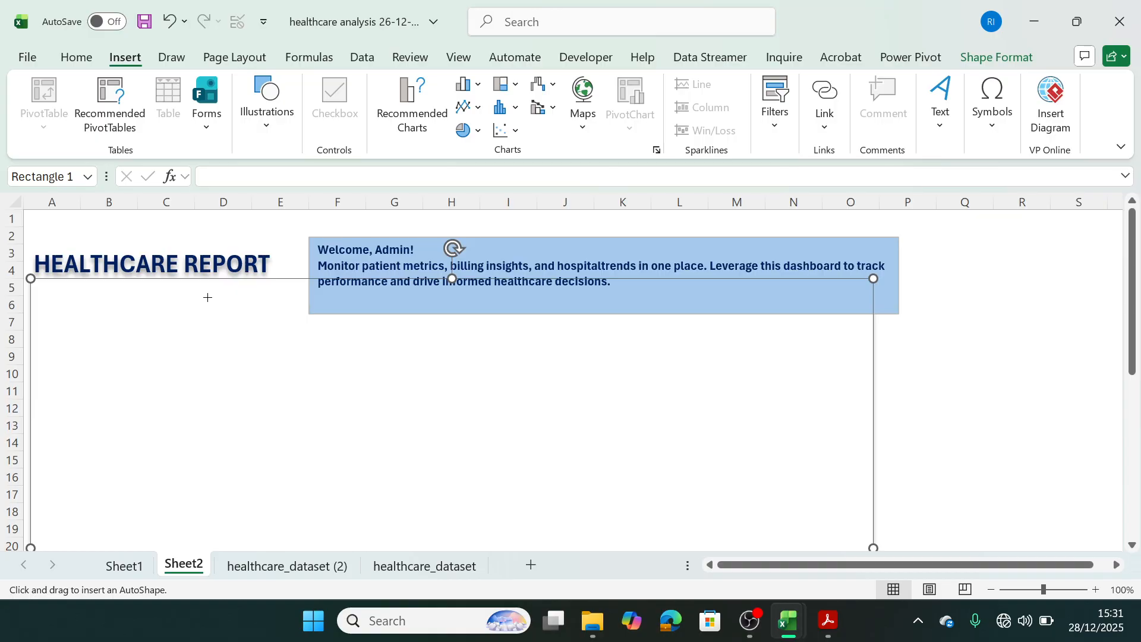
pyautogui.moveTo(145, 337); pyautogui.dragTo(267, 366)
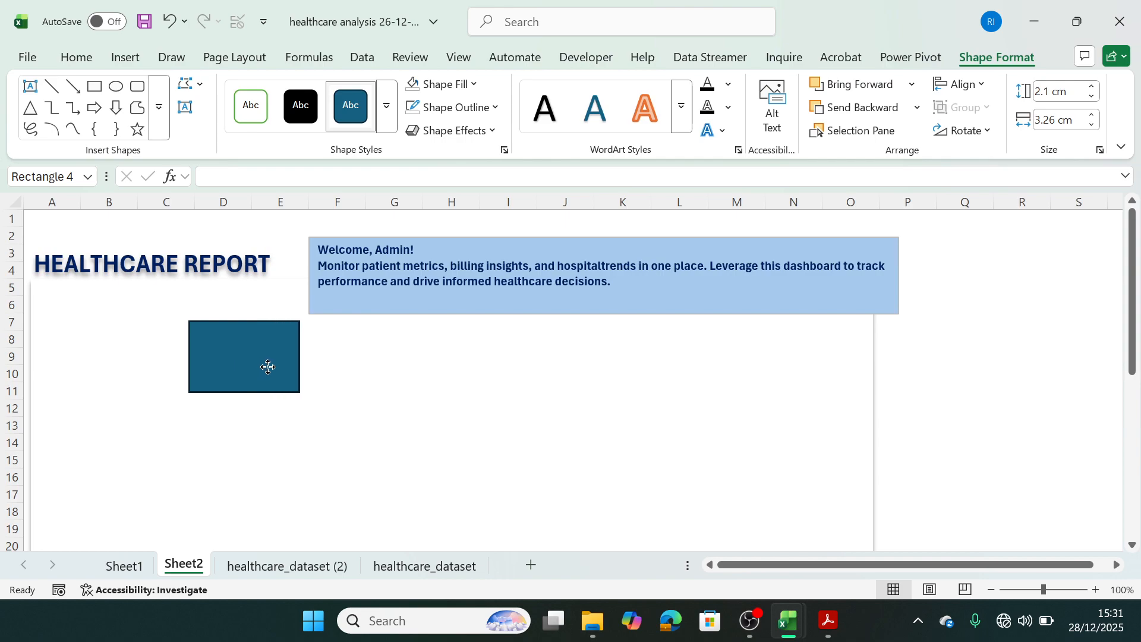
pyautogui.moveTo(268, 367); pyautogui.dragTo(267, 357)
# Extend the blue welcome header slightly toward the report title and nudge the new rectangle down a little.
pyautogui.click(350, 294)
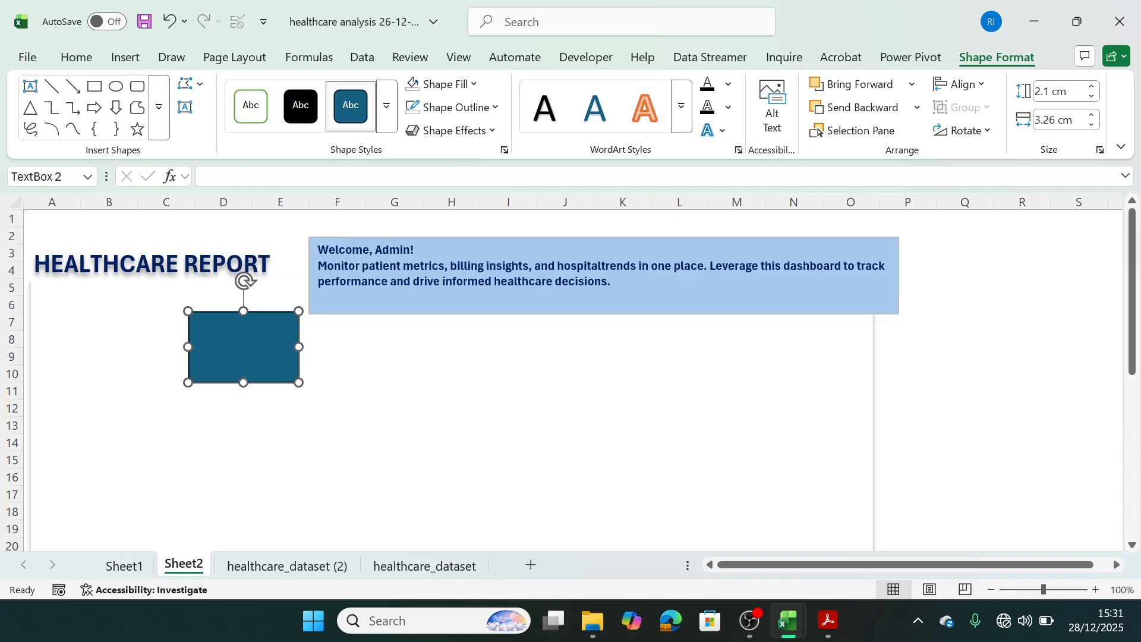
pyautogui.moveTo(309, 277); pyautogui.dragTo(302, 277)
pyautogui.moveTo(265, 336); pyautogui.dragTo(267, 345)
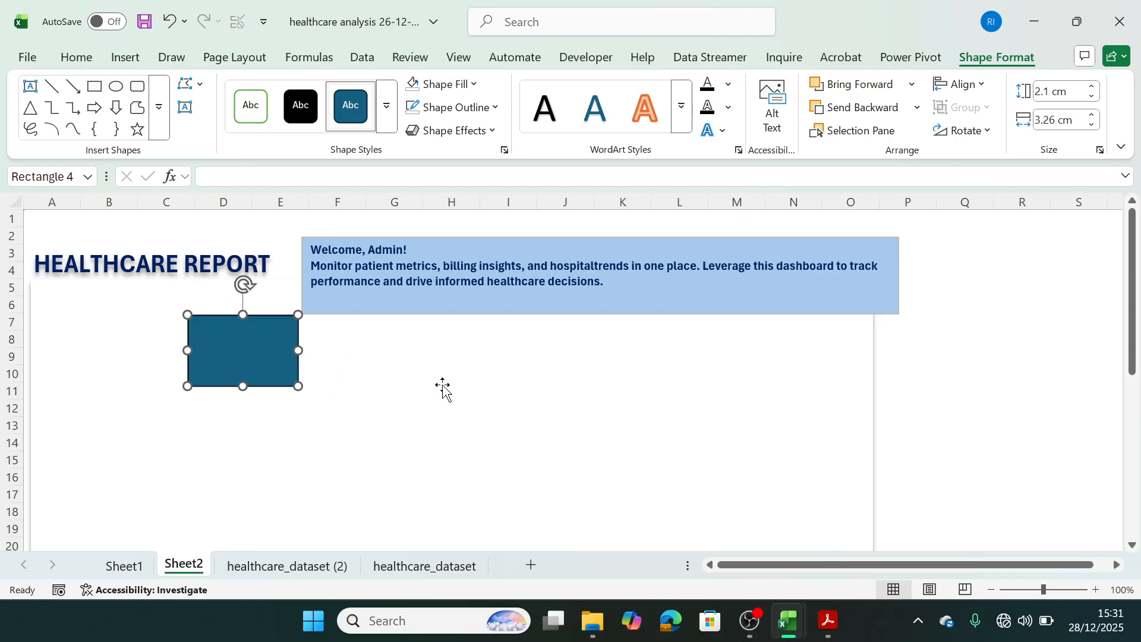
# Check the summary figures on Sheet1, return to Sheet2 and widen the rectangle to about 3.62 cm.
pyautogui.click(134, 566)
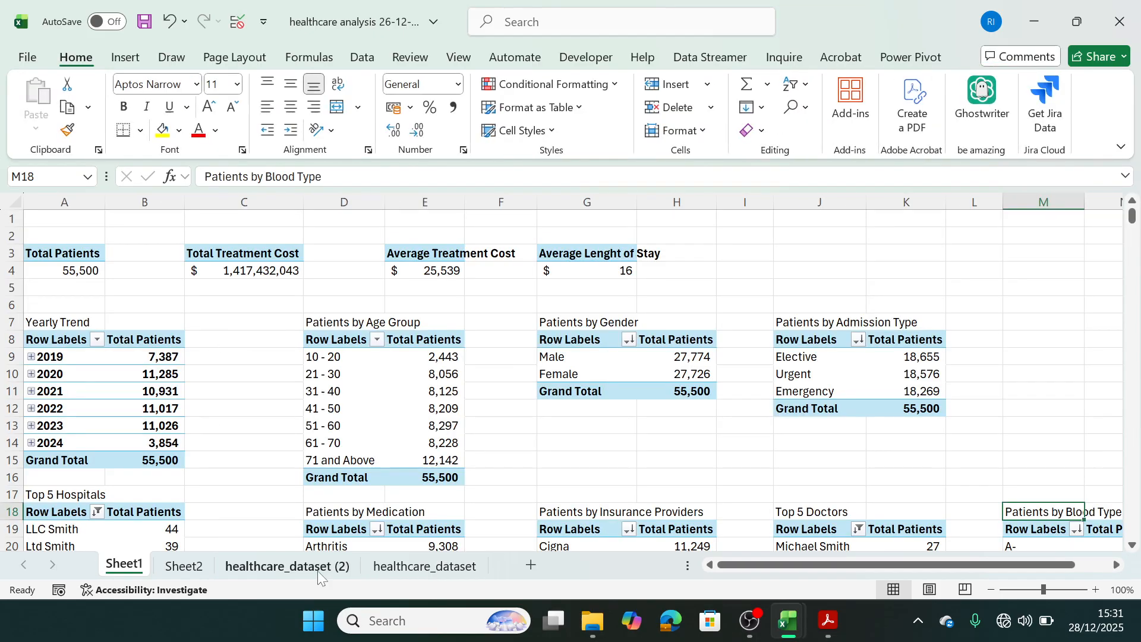
pyautogui.click(183, 566)
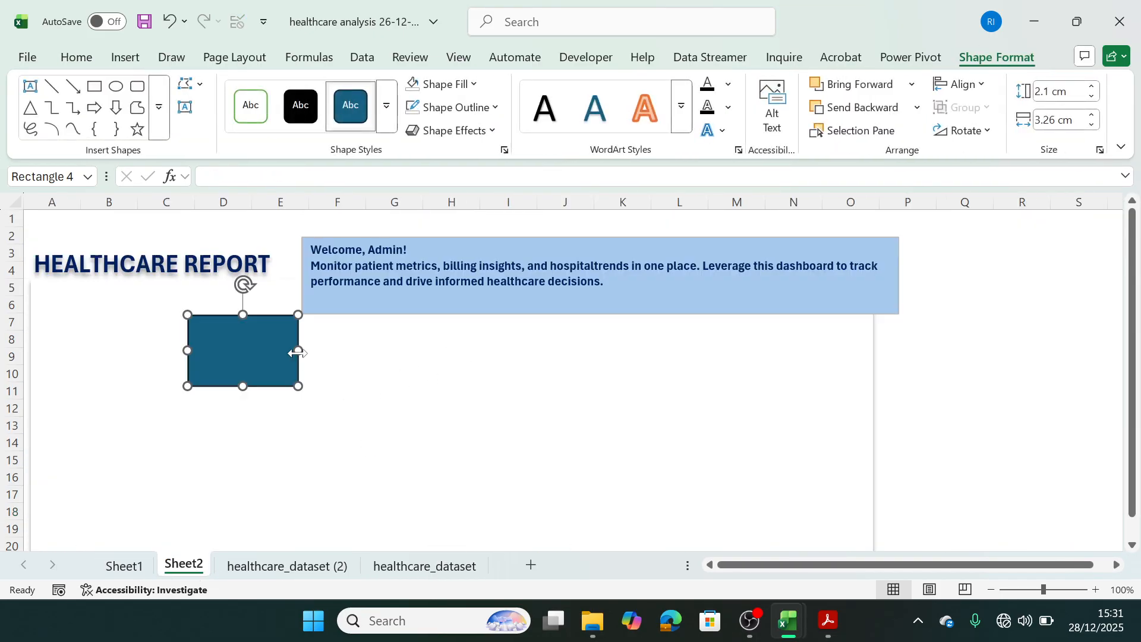
pyautogui.moveTo(298, 352)
pyautogui.mouseDown()
pyautogui.moveTo(311, 351)
pyautogui.moveTo(284, 346)
pyautogui.mouseUp()
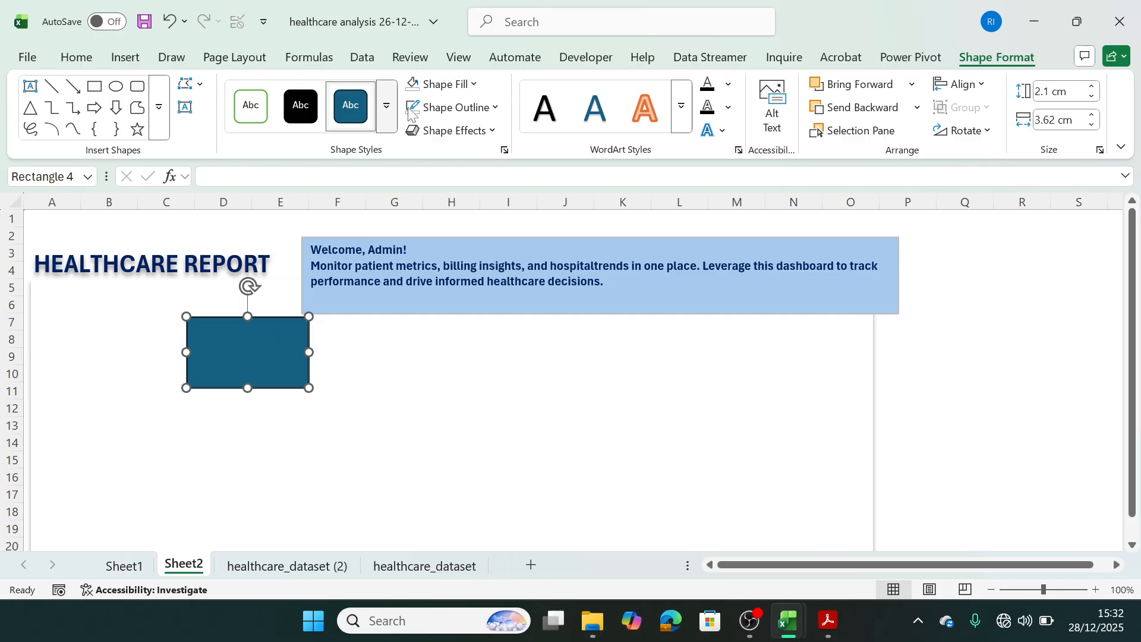
# Fill the rectangle with the lightest tint of the dark blue theme colour and remove its outline.
pyautogui.click(474, 85)
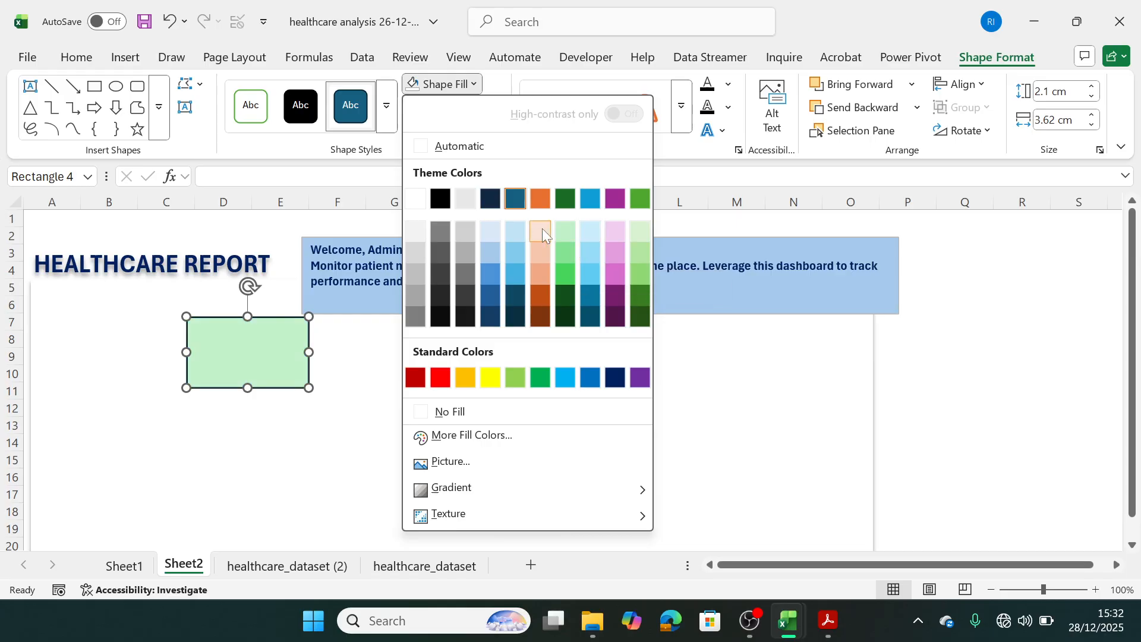
pyautogui.click(479, 234)
pyautogui.click(402, 413)
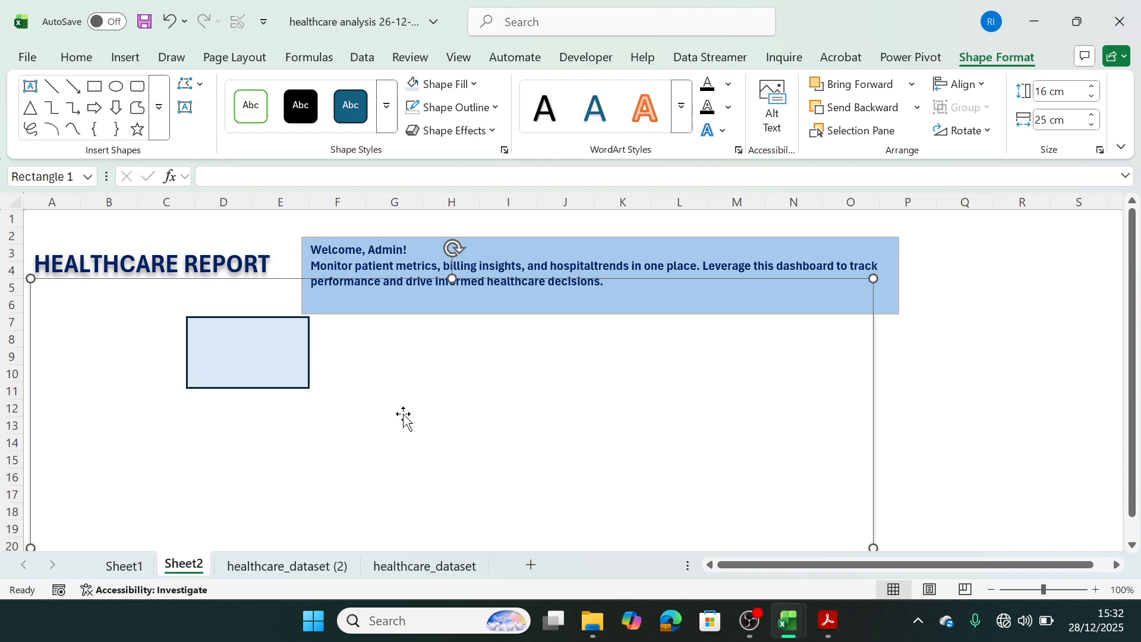
pyautogui.click(301, 381)
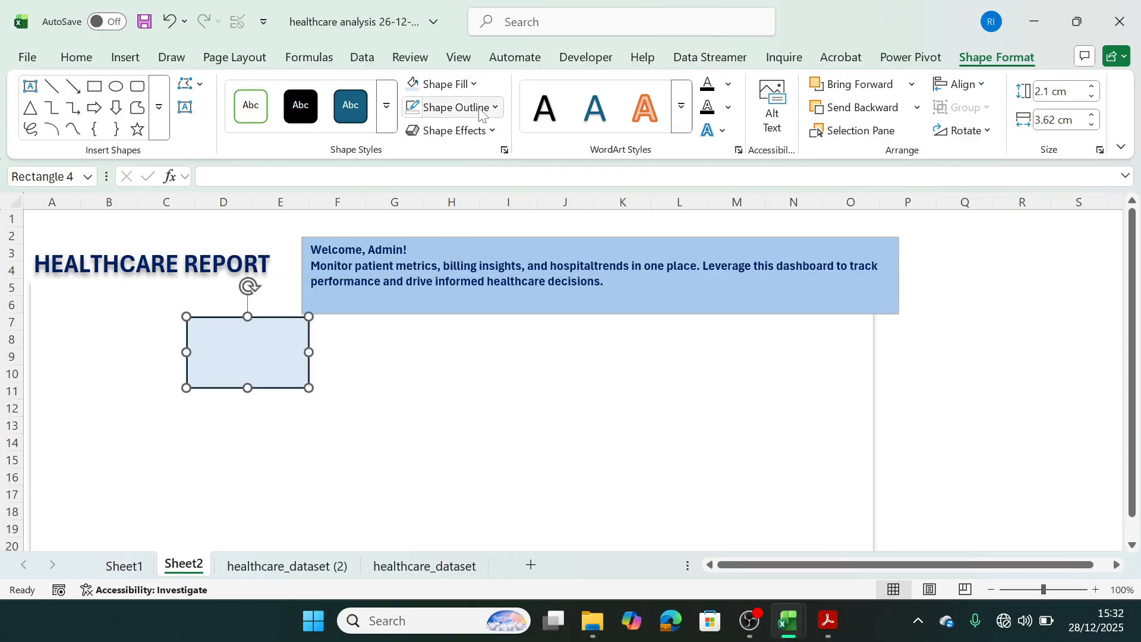
pyautogui.click(455, 107)
pyautogui.click(419, 436)
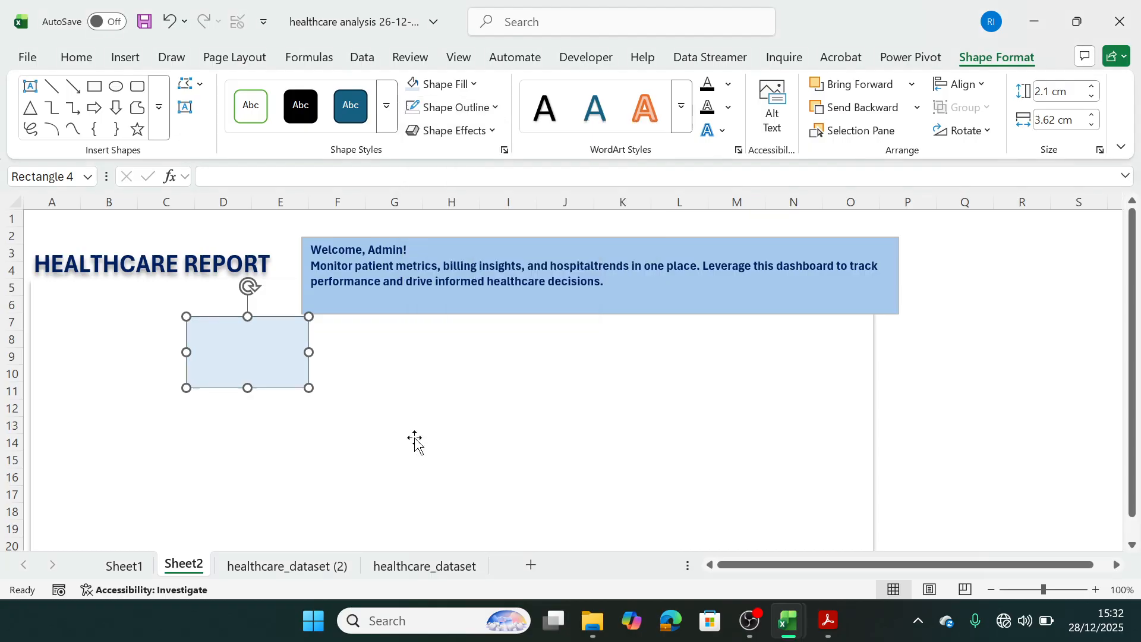
# Enlarge the light blue rectangle to about 3.78 cm wide and 2.17 cm high.
pyautogui.click(344, 369)
pyautogui.click(303, 354)
pyautogui.moveTo(308, 352); pyautogui.dragTo(314, 352)
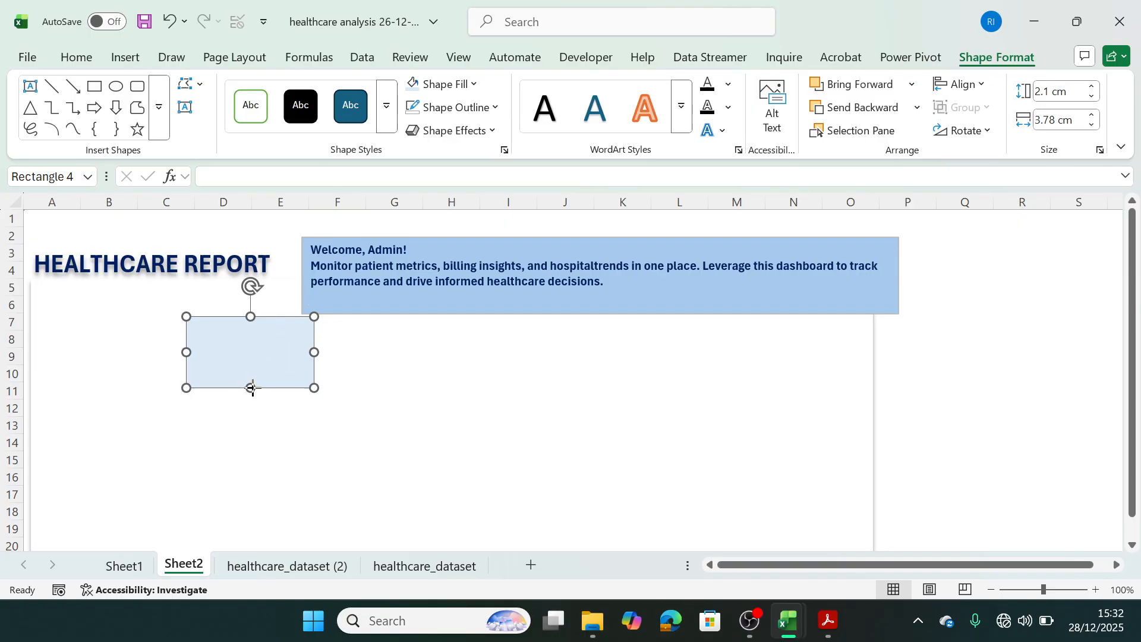
pyautogui.moveTo(251, 388); pyautogui.dragTo(252, 390)
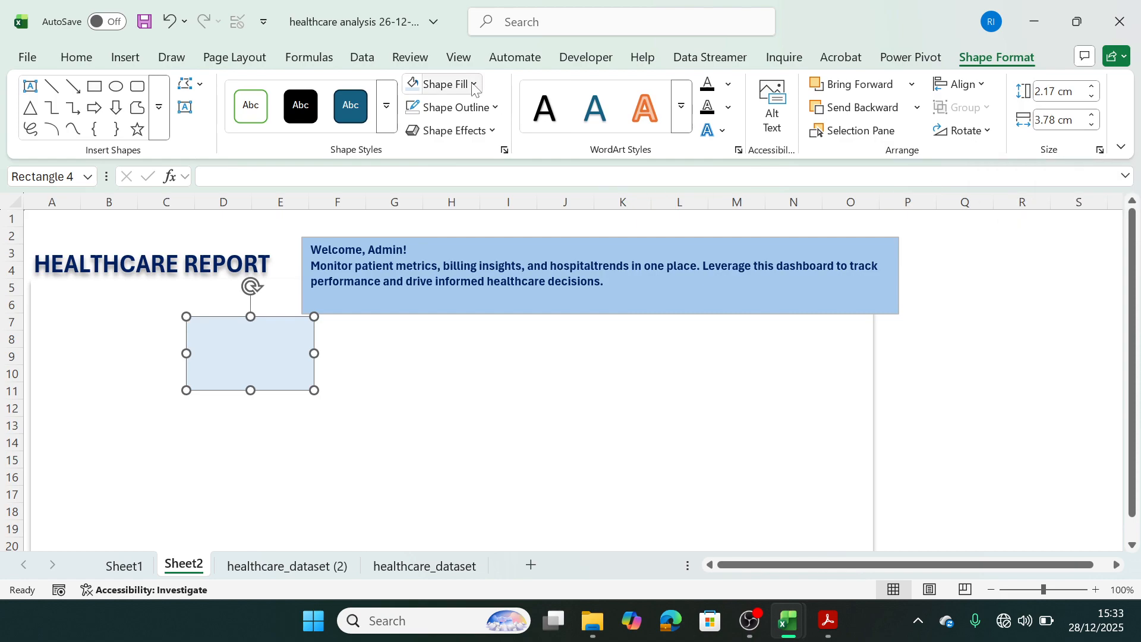
# Give the light blue rectangle an outer Offset: Bottom shadow.
pyautogui.click(491, 130)
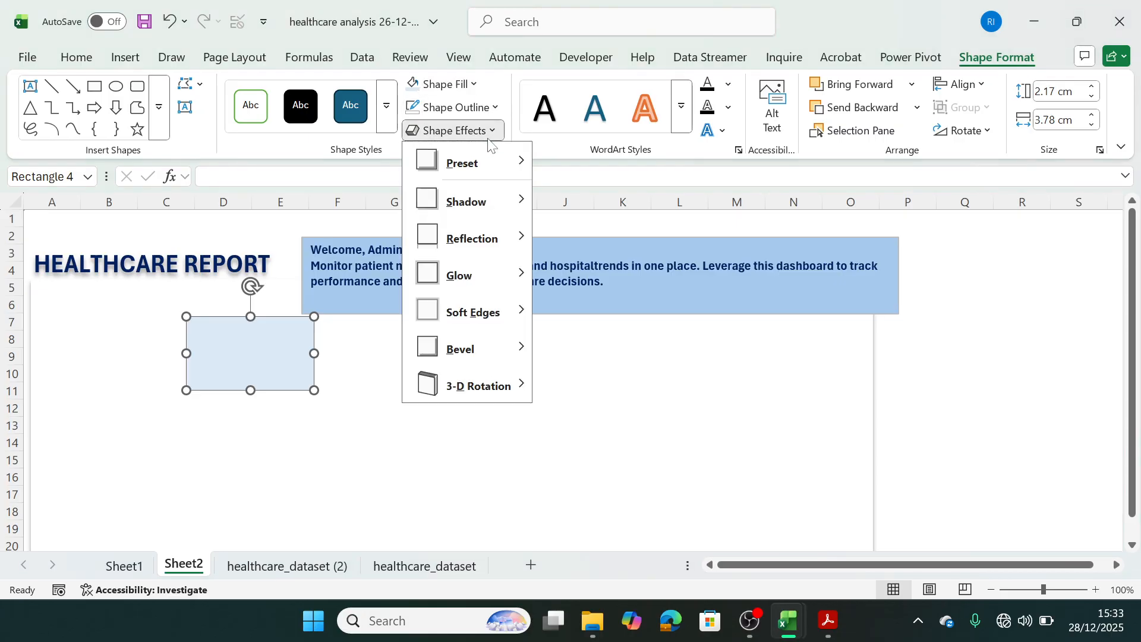
pyautogui.moveTo(490, 205)
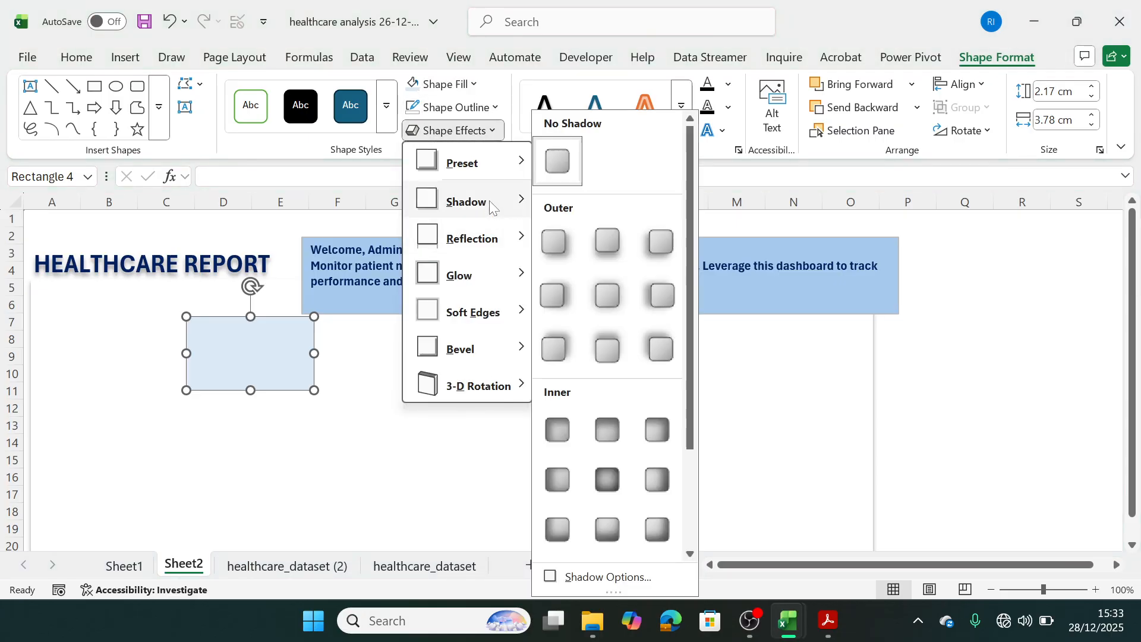
pyautogui.click(606, 248)
pyautogui.click(458, 489)
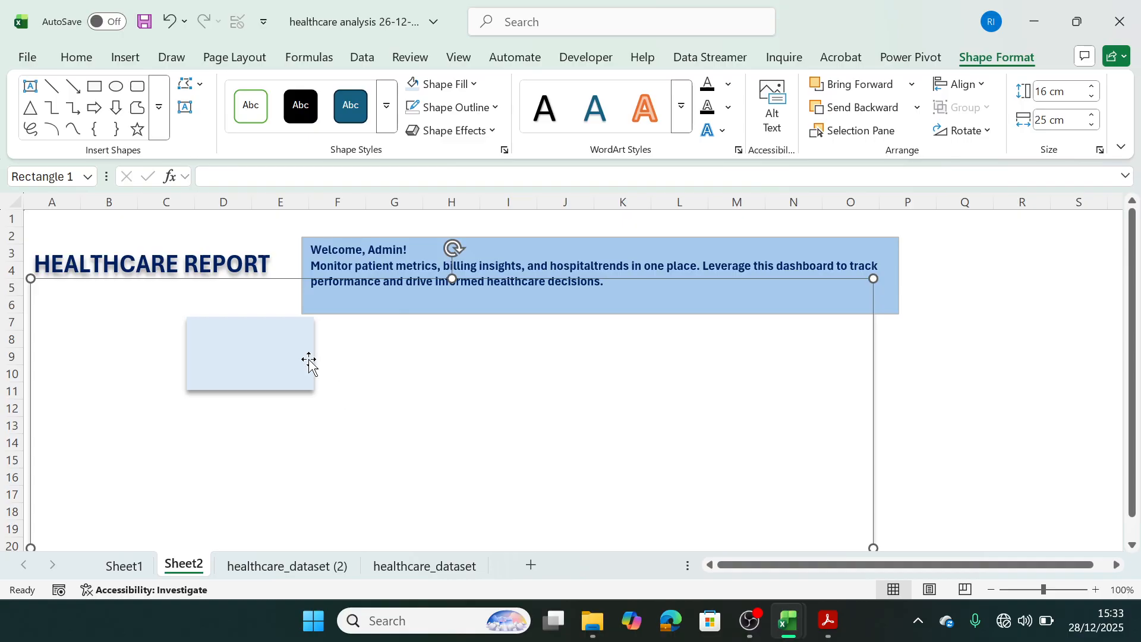
# Draw a small text box on the background panel, to the right of the light blue rectangle.
pyautogui.click(121, 60)
pyautogui.click(275, 142)
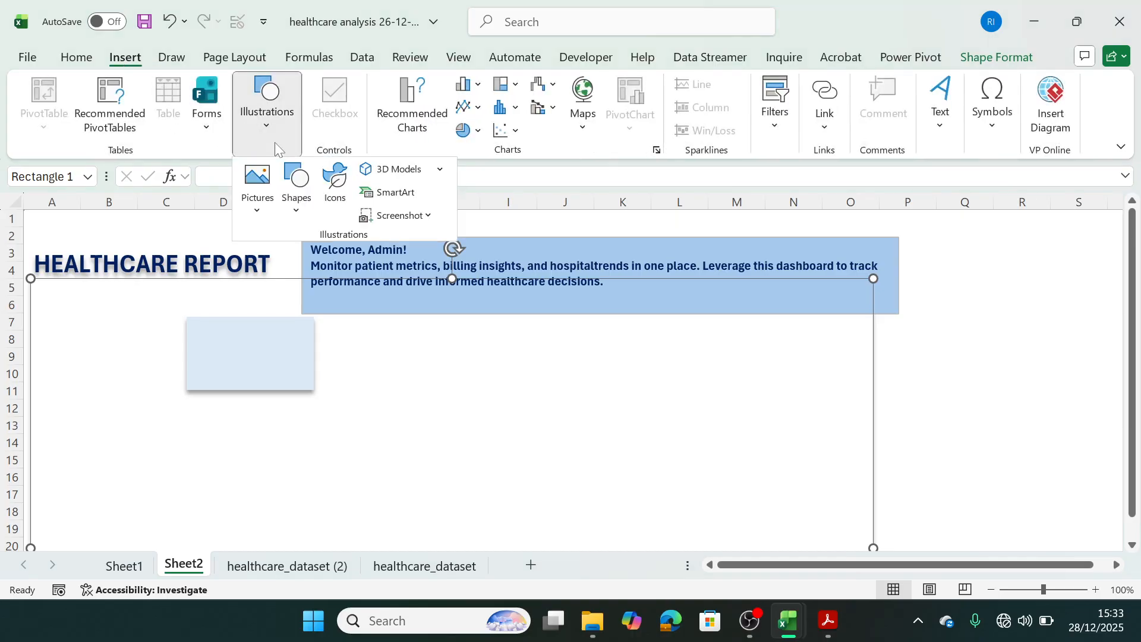
pyautogui.click(297, 205)
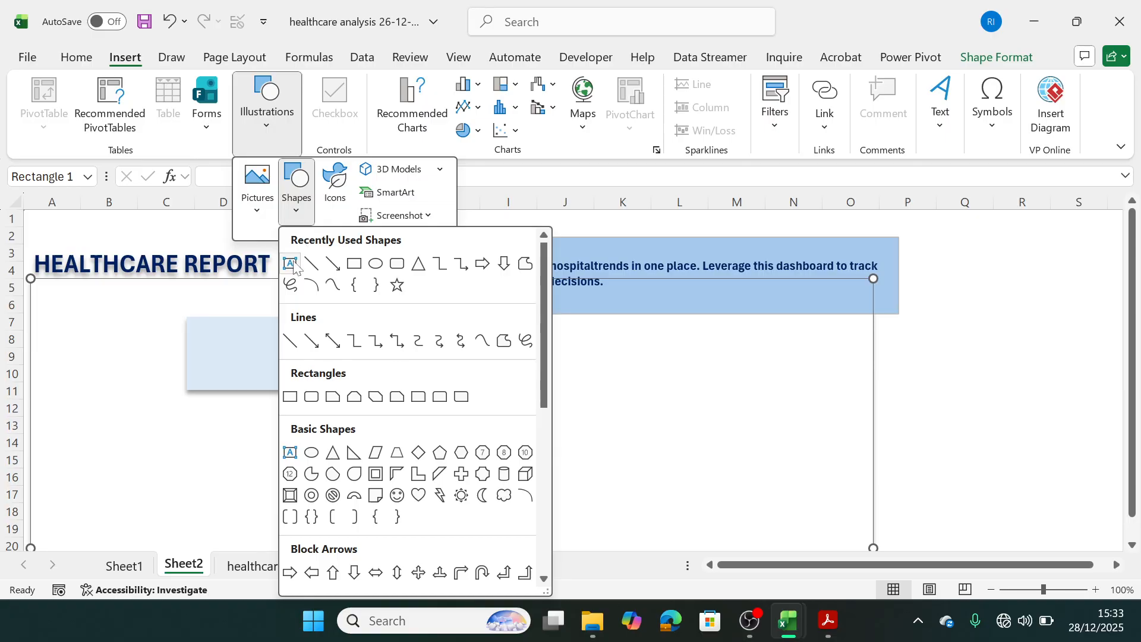
pyautogui.click(293, 257)
pyautogui.moveTo(385, 379); pyautogui.dragTo(470, 403)
# Enter the label "Total Patients", matching the Sheet1 heading, and resize its text box to about 3 cm by 0.55 cm.
pyautogui.click(124, 564)
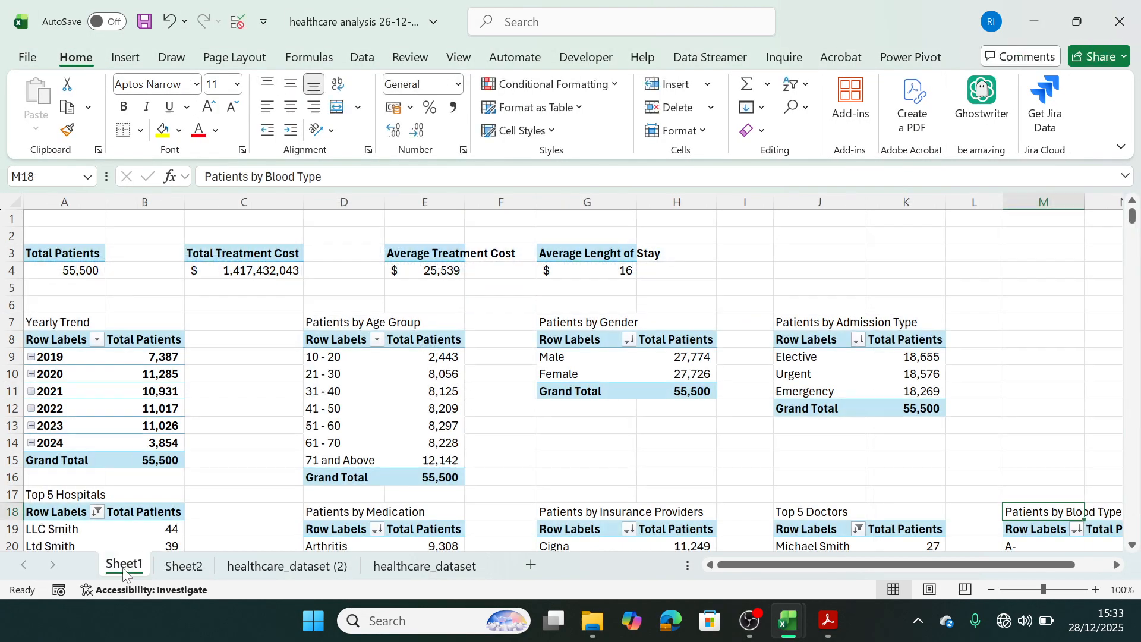
pyautogui.click(202, 565)
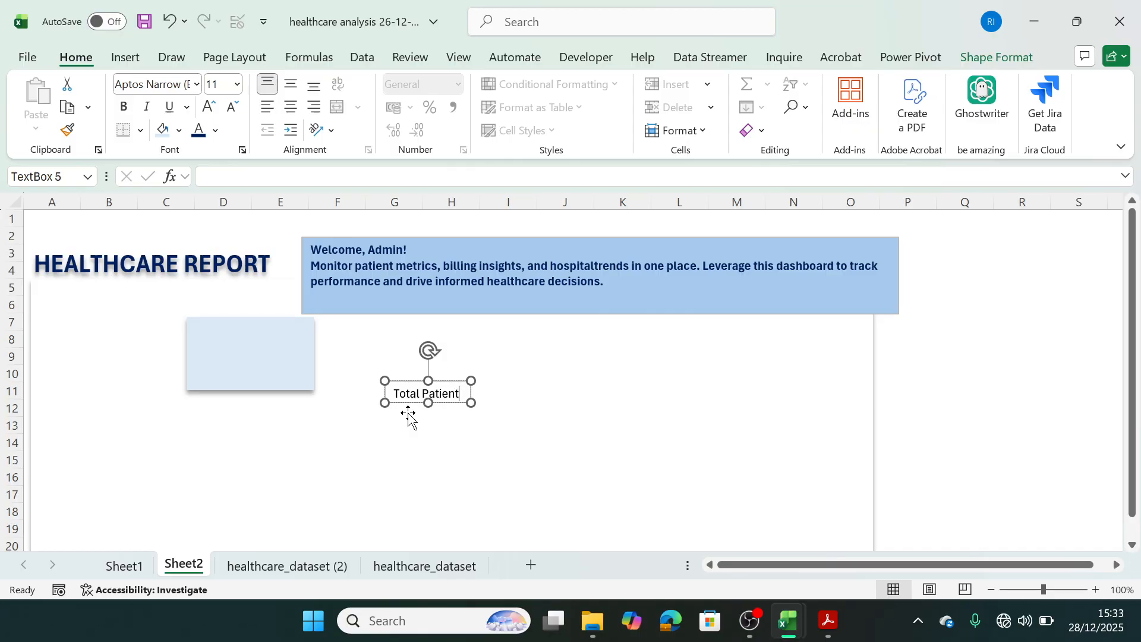
pyautogui.write('s')
pyautogui.moveTo(471, 402); pyautogui.dragTo(486, 399)
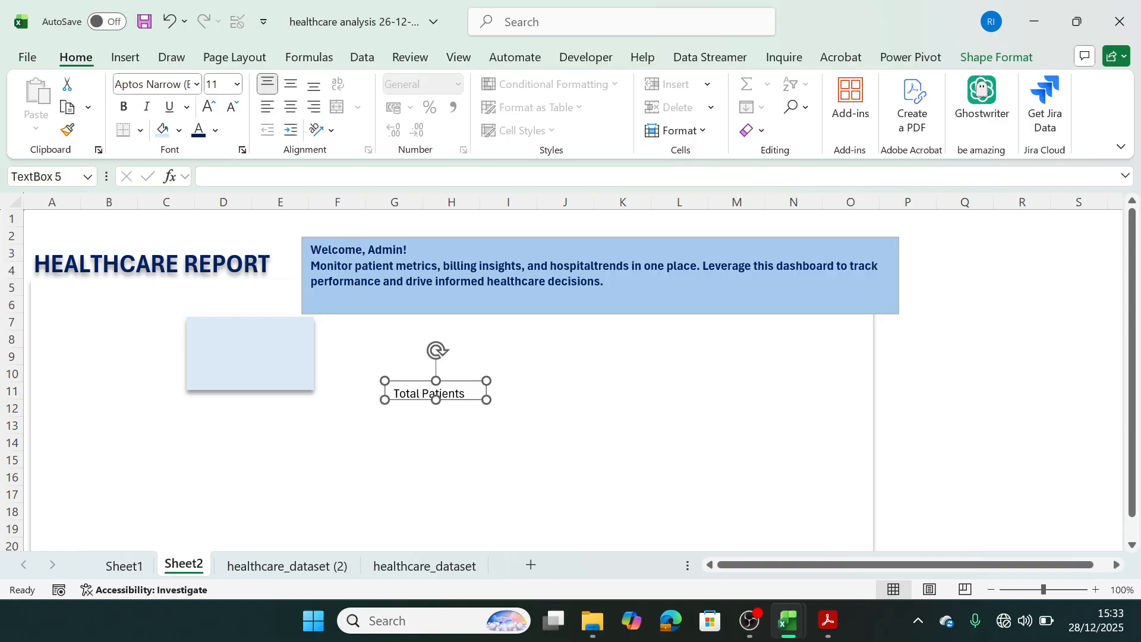
# Make the "Total Patients" label bold and remove both the outline and the fill from its text box.
pyautogui.tripleClick(456, 394)
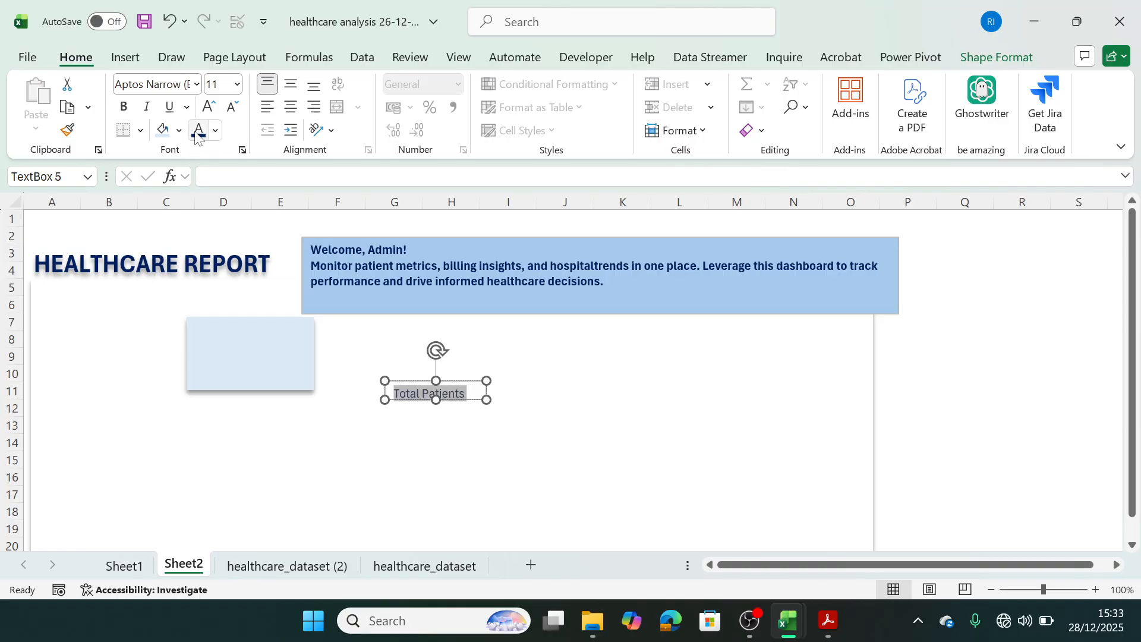
pyautogui.click(124, 112)
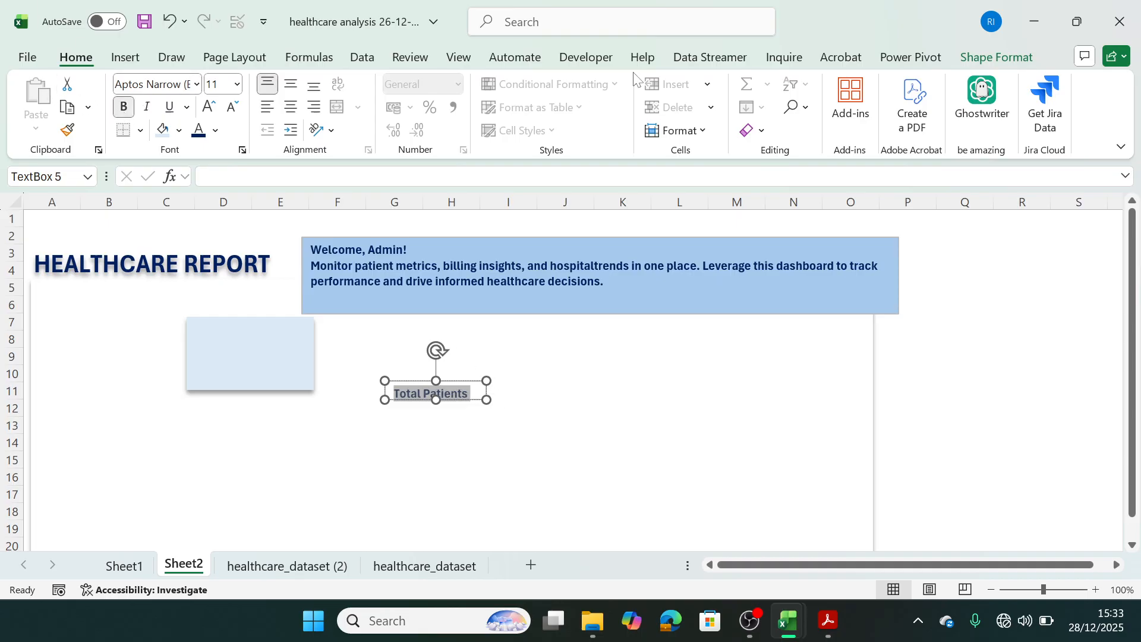
pyautogui.click(998, 57)
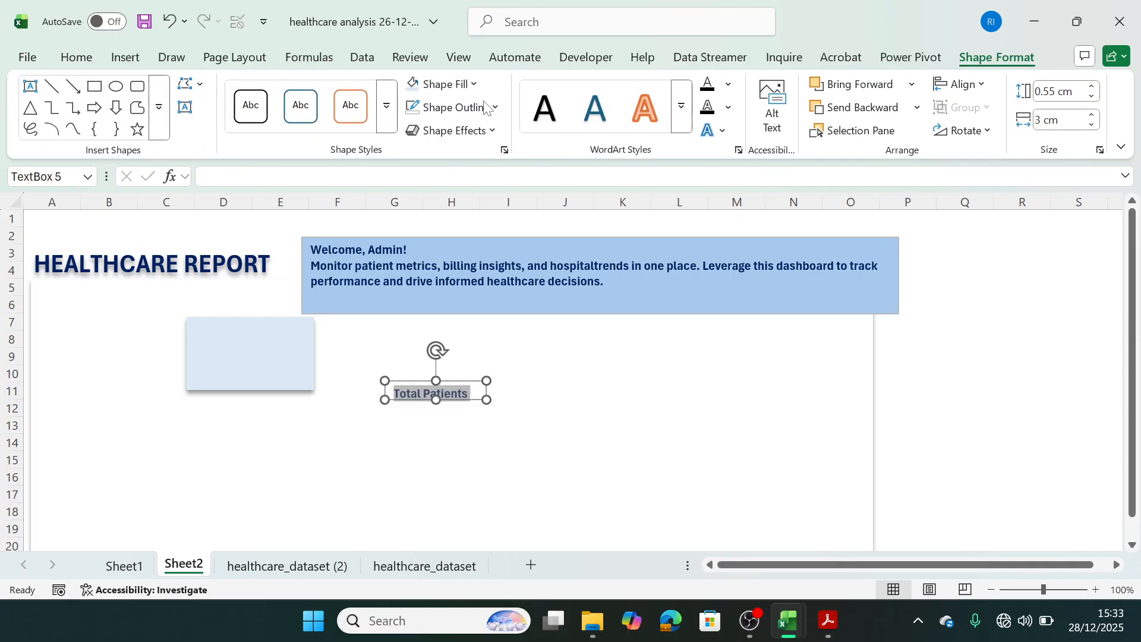
pyautogui.click(493, 108)
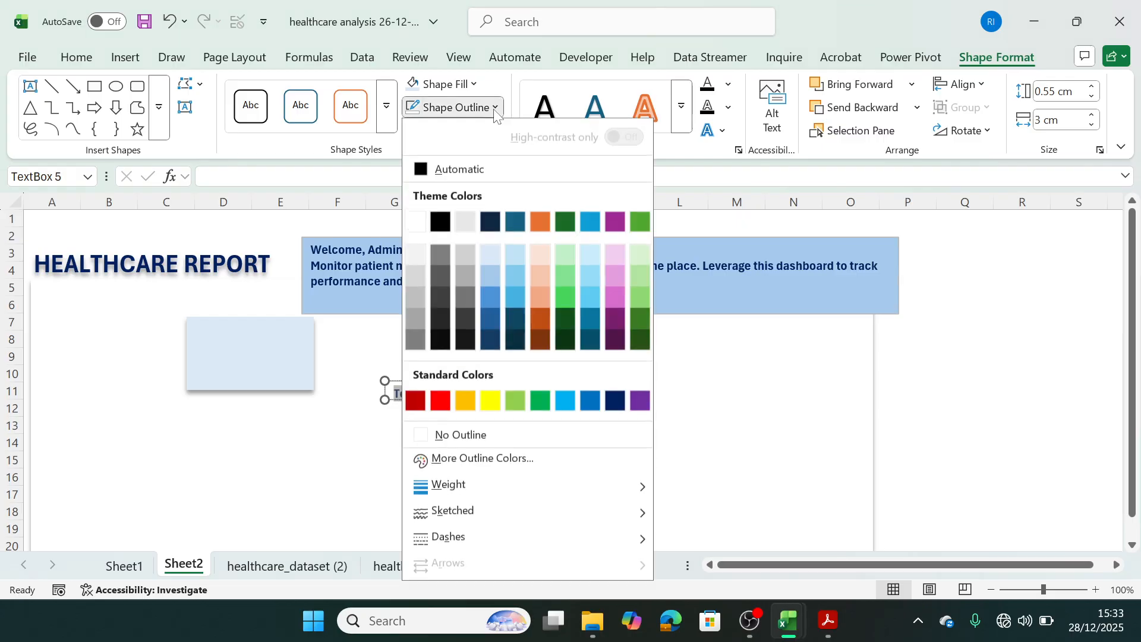
pyautogui.click(427, 440)
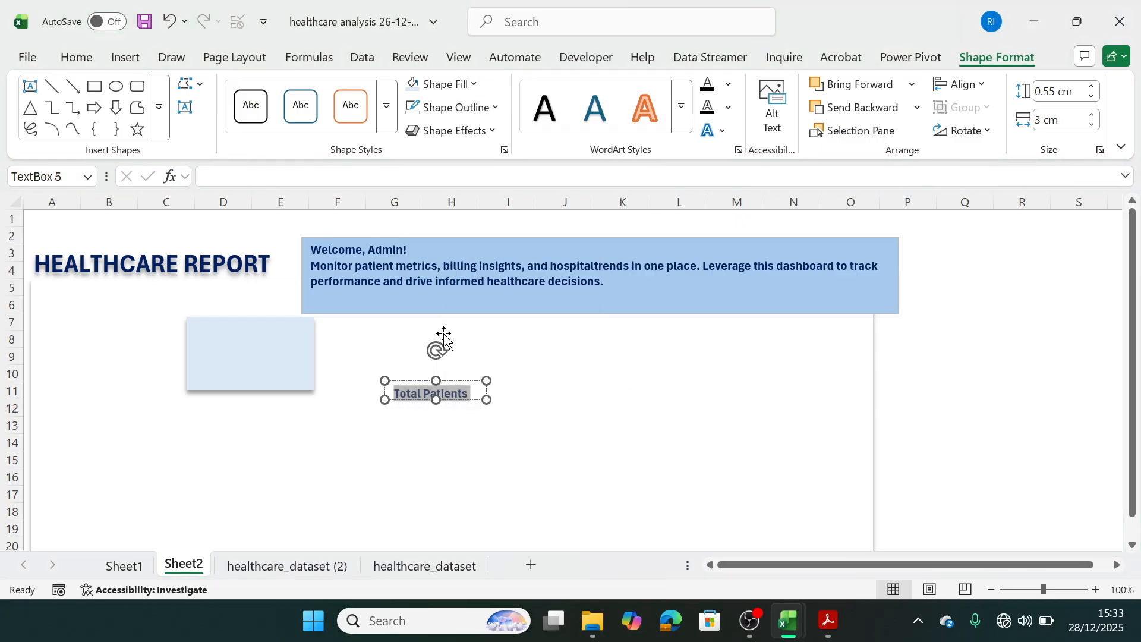
pyautogui.click(475, 85)
pyautogui.click(449, 403)
pyautogui.click(436, 424)
# Set the "Total Patients" label's font size to 10 and move its text box onto the light blue rectangle.
pyautogui.click(436, 393)
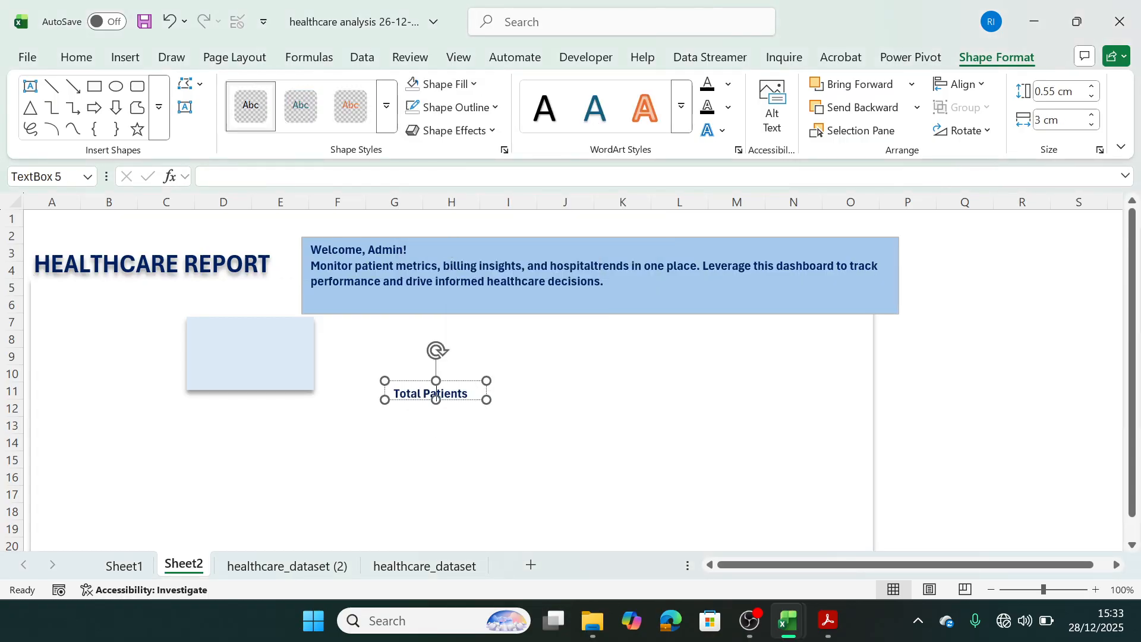
pyautogui.tripleClick(444, 393)
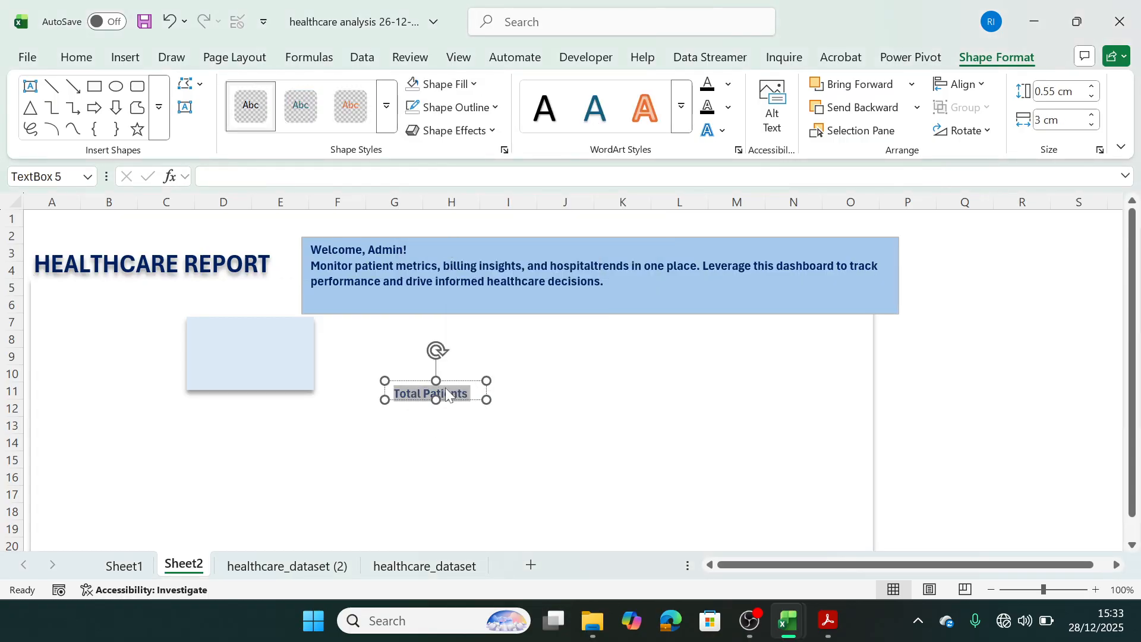
pyautogui.click(76, 57)
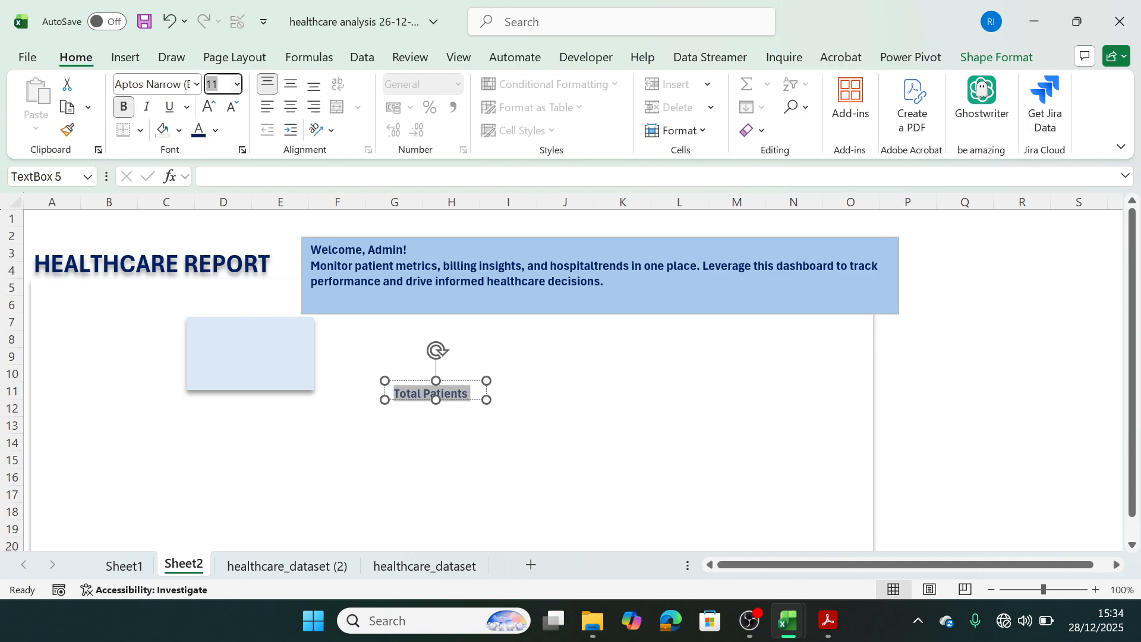
pyautogui.write('1')
pyautogui.press('Return')
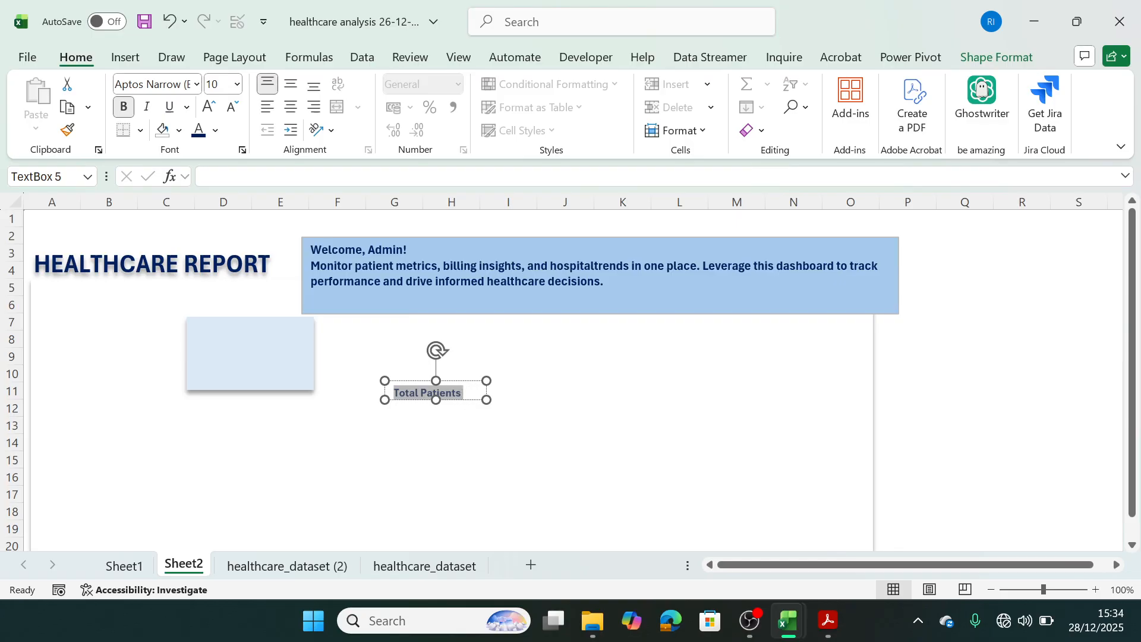
pyautogui.moveTo(435, 387); pyautogui.dragTo(267, 342)
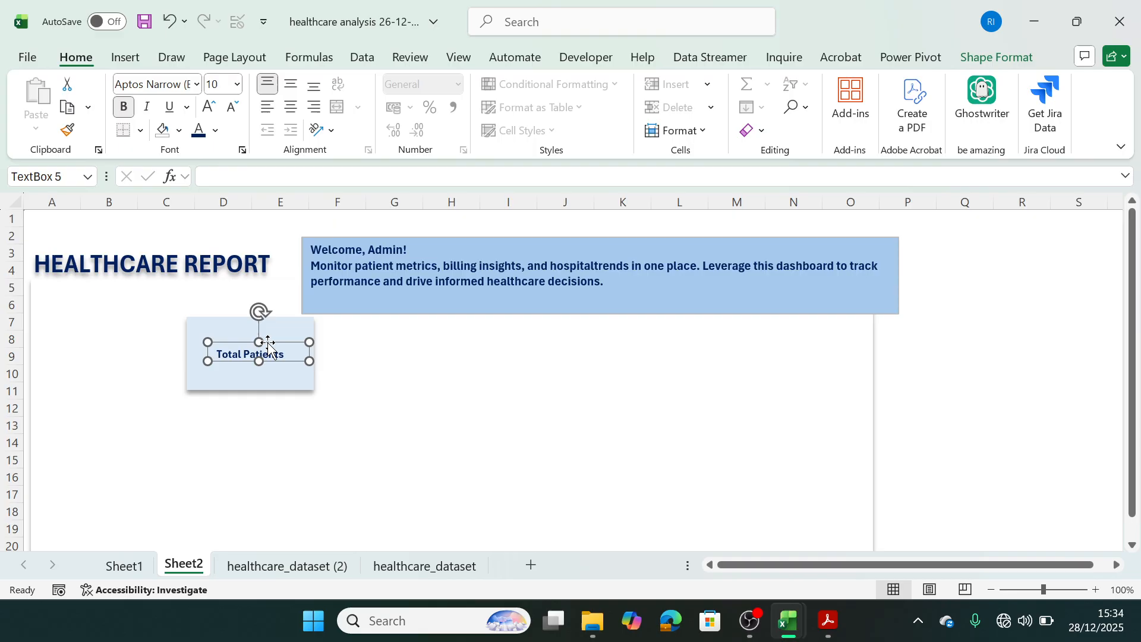
pyautogui.click(252, 378)
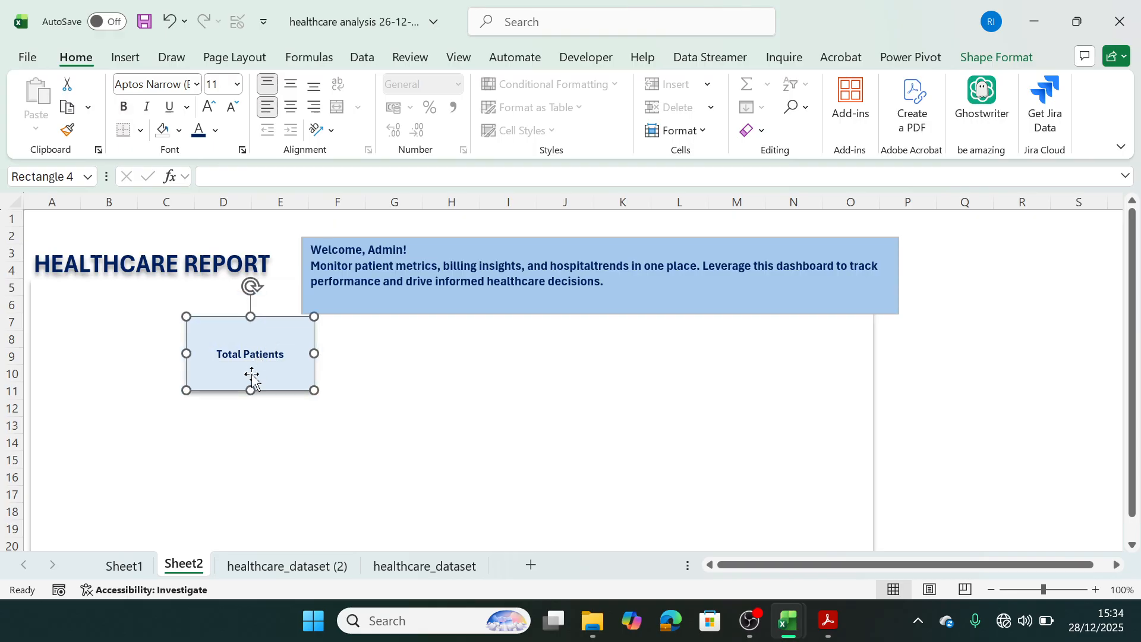
pyautogui.click(374, 374)
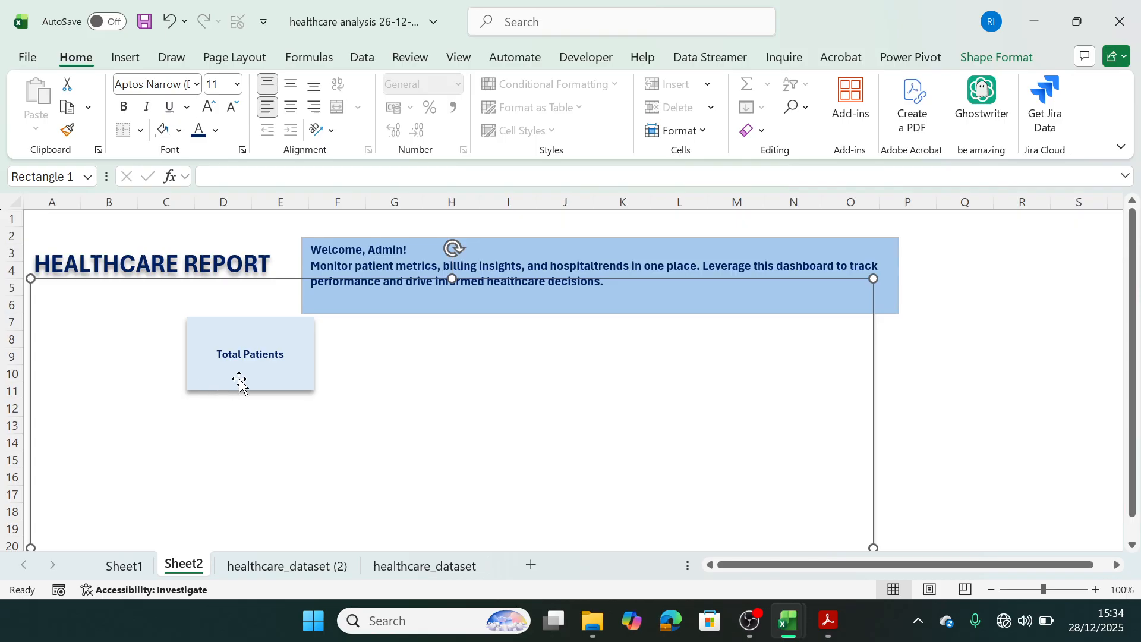
# Draw an empty text box about 2.12 cm by 0.65 cm on the card, directly below the "Total Patients" label.
pyautogui.click(144, 60)
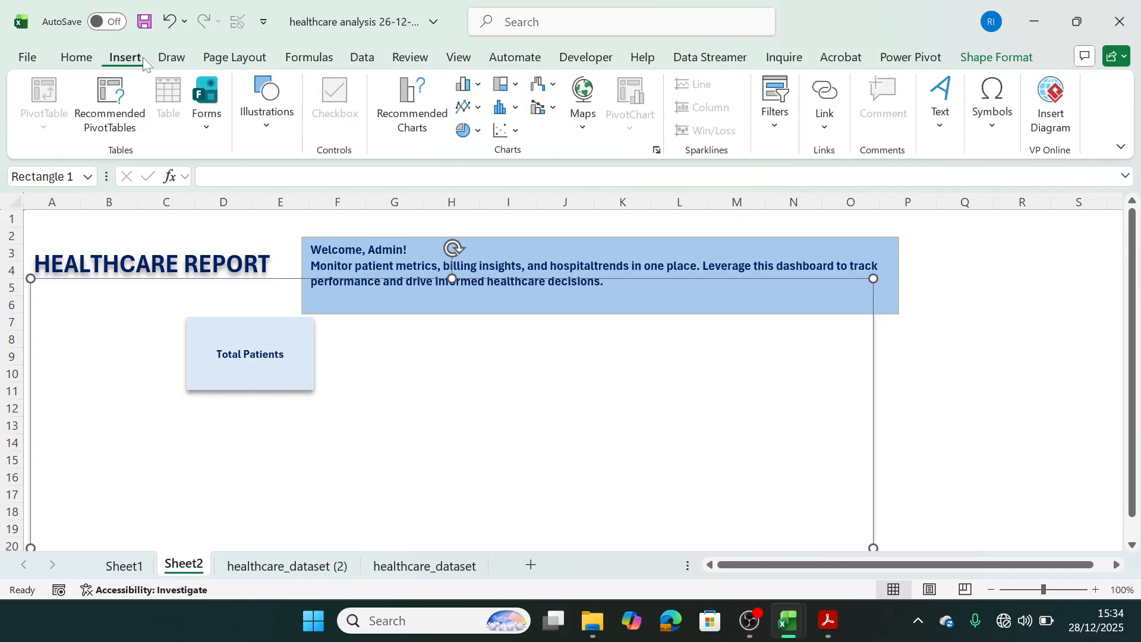
pyautogui.click(282, 129)
pyautogui.click(297, 206)
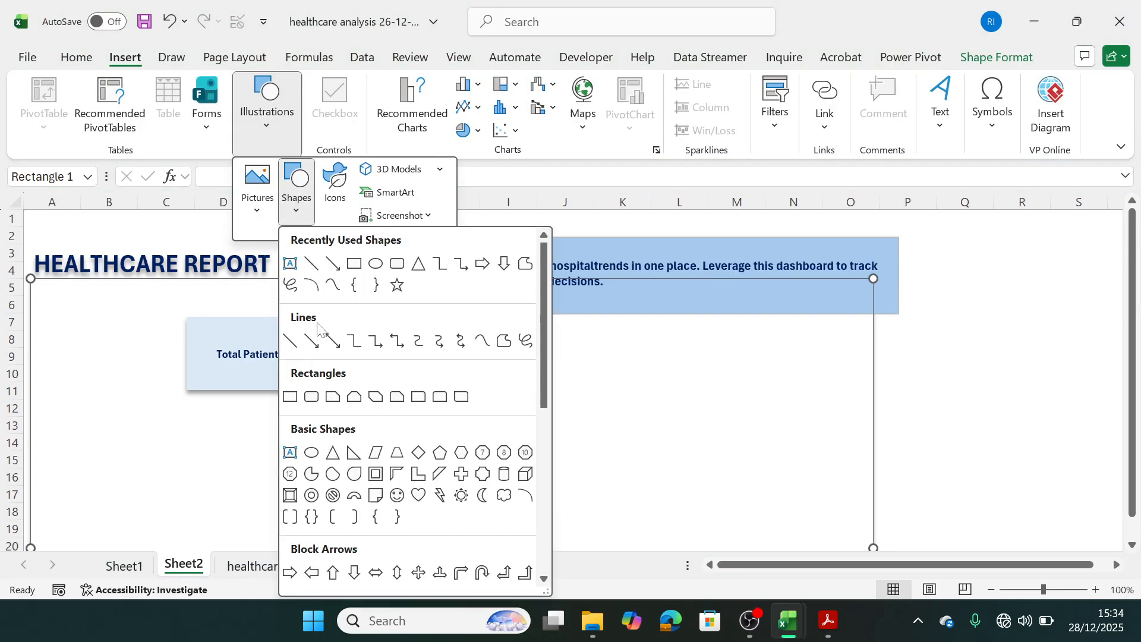
pyautogui.click(291, 264)
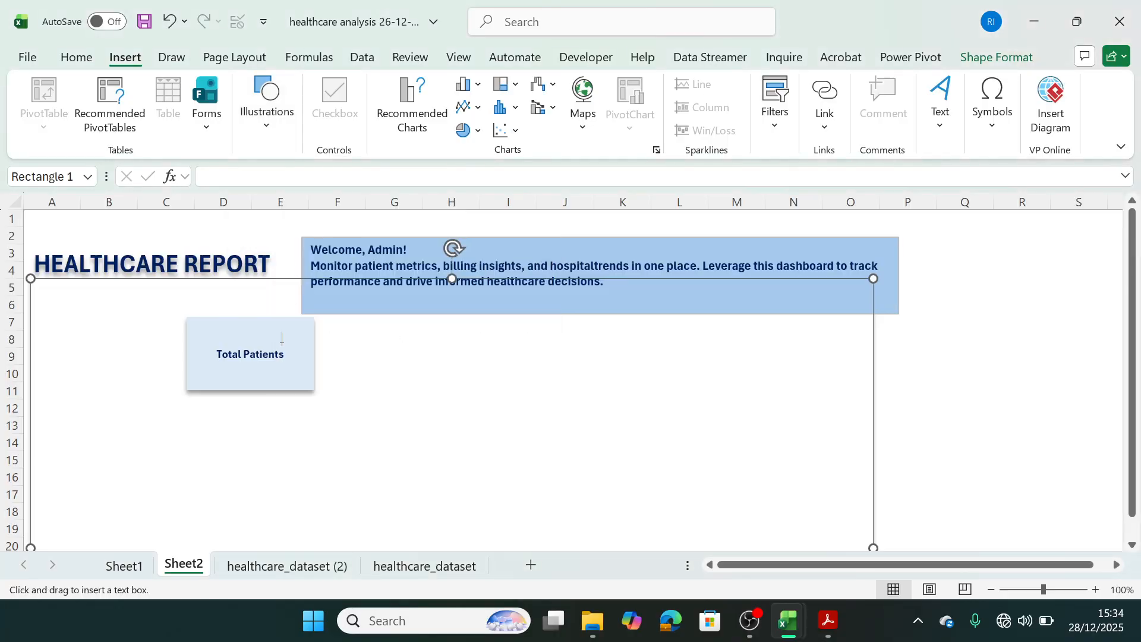
pyautogui.moveTo(227, 373); pyautogui.dragTo(286, 387)
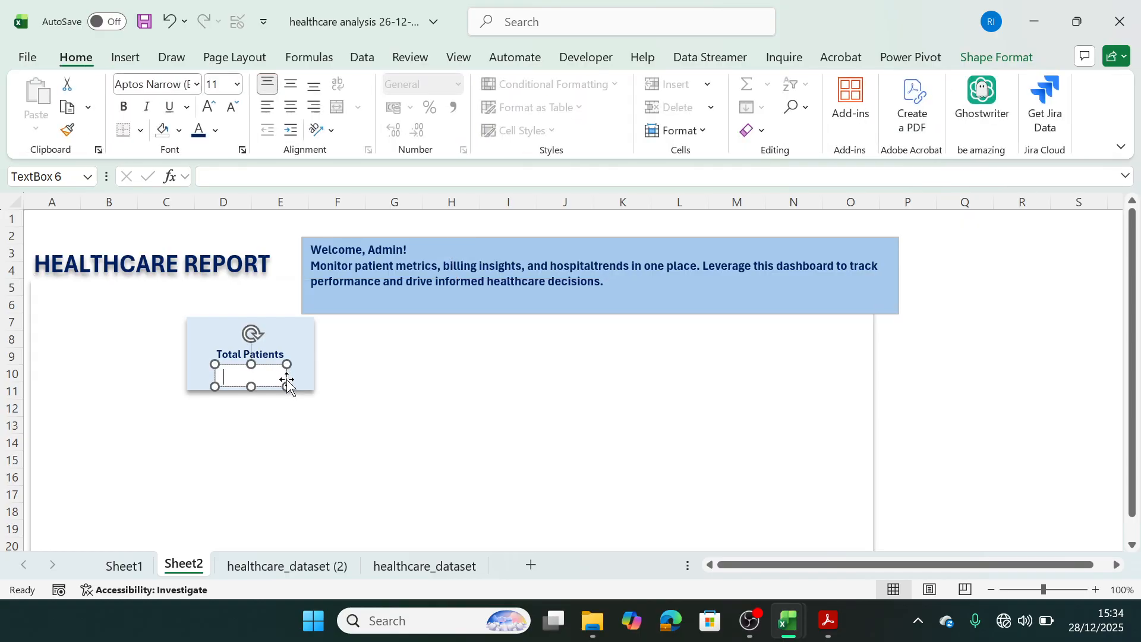
pyautogui.click(358, 371)
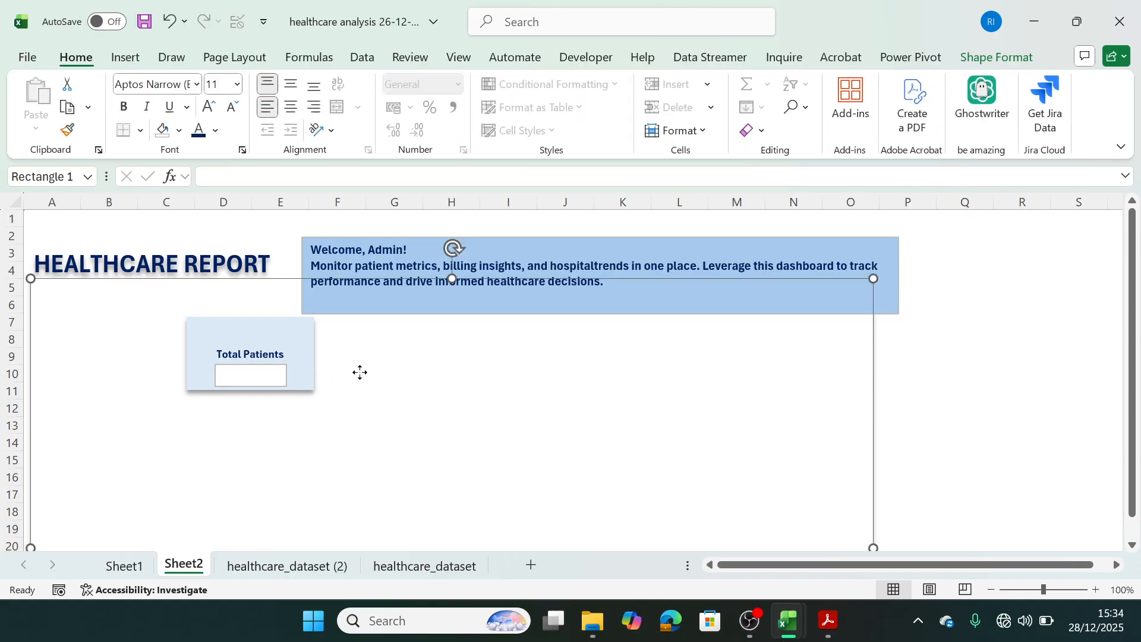
# Fill the empty text box under "Total Patients" with the same blue as the welcome banner.
pyautogui.click(287, 385)
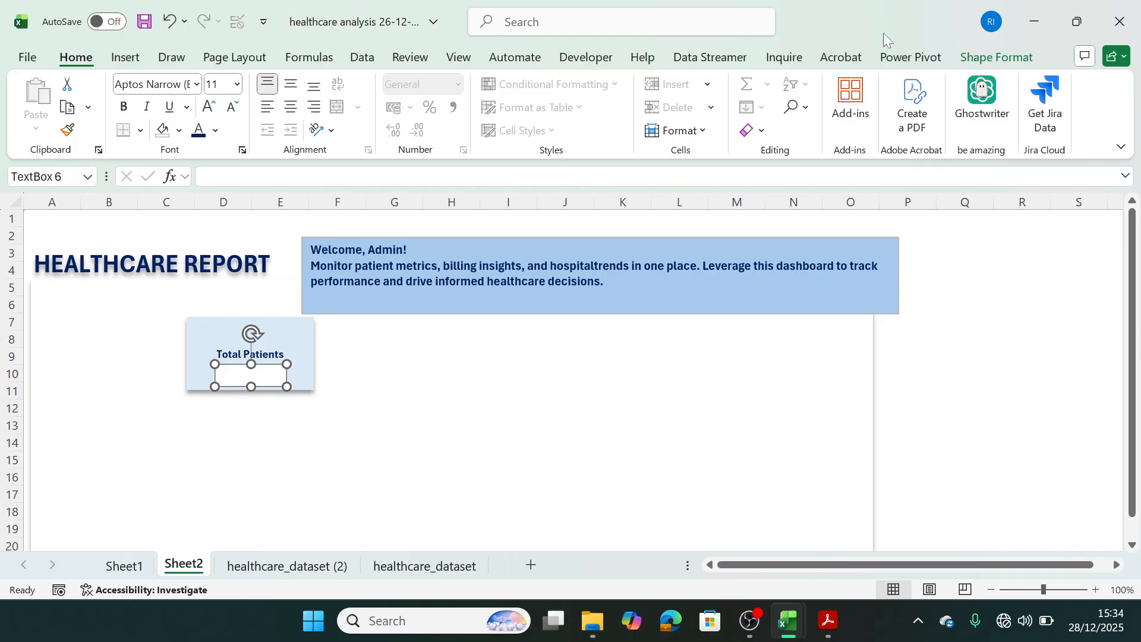
pyautogui.click(975, 57)
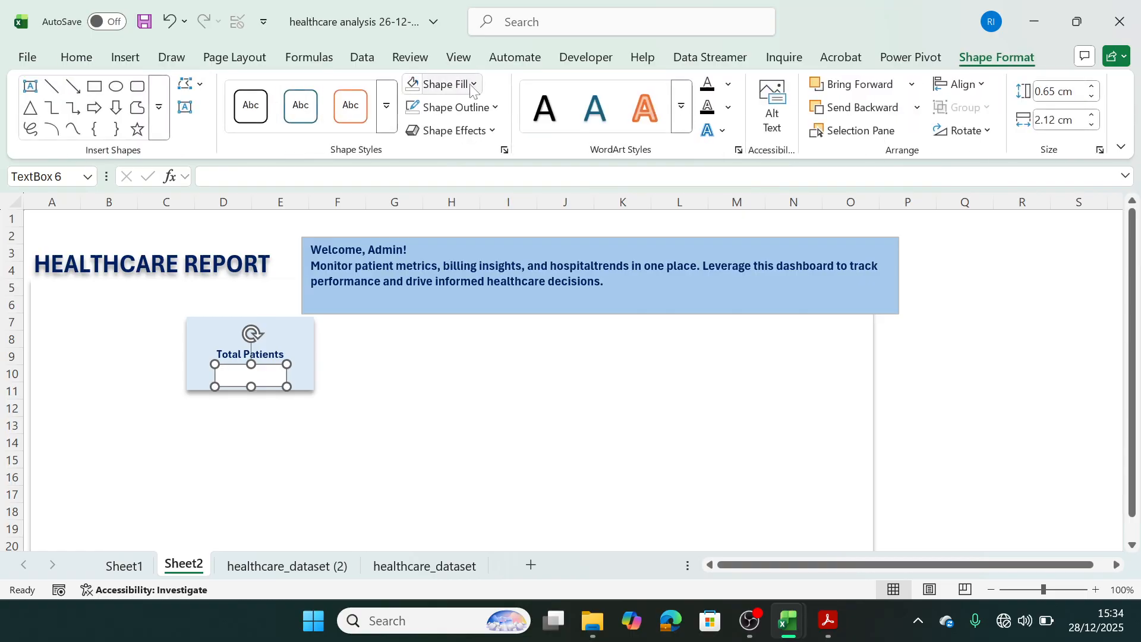
pyautogui.click(472, 85)
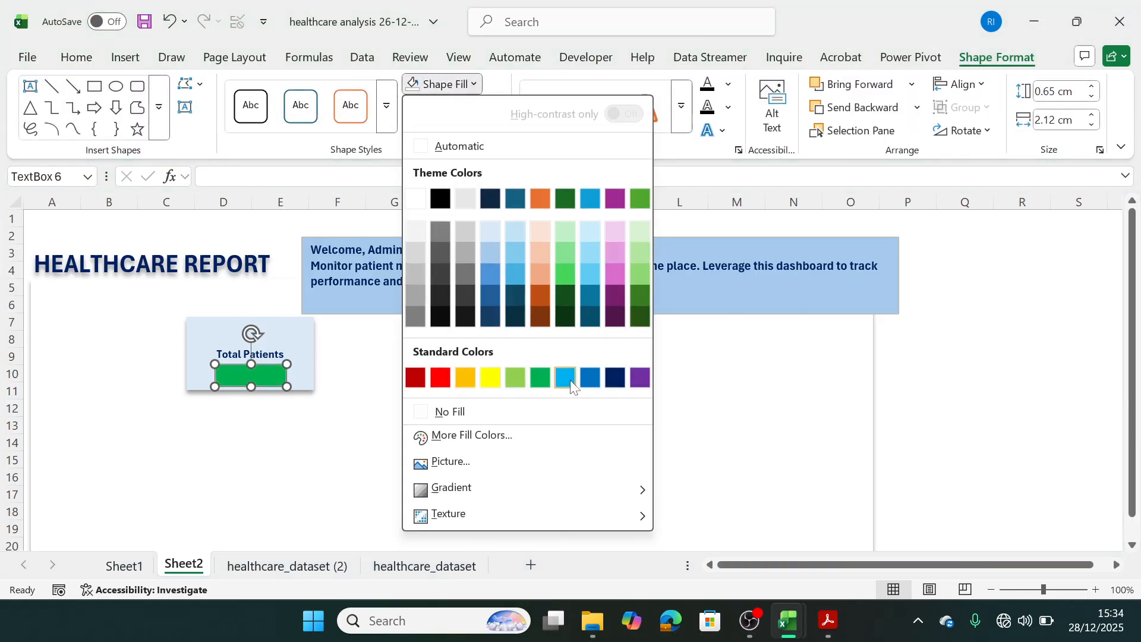
pyautogui.click(494, 259)
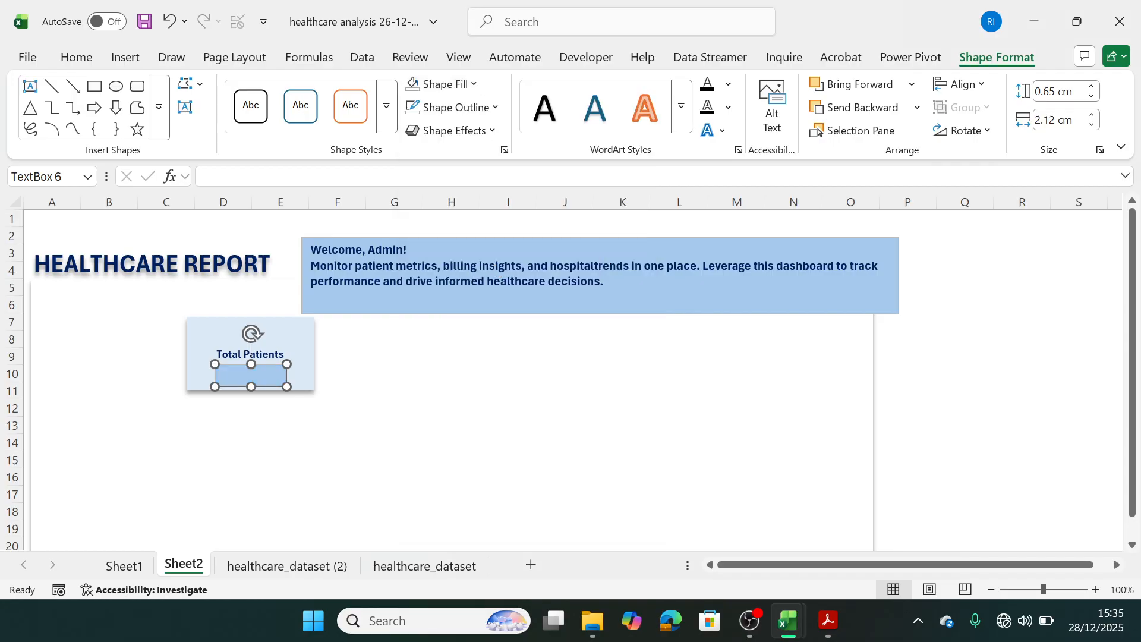
pyautogui.click(350, 393)
pyautogui.click(225, 375)
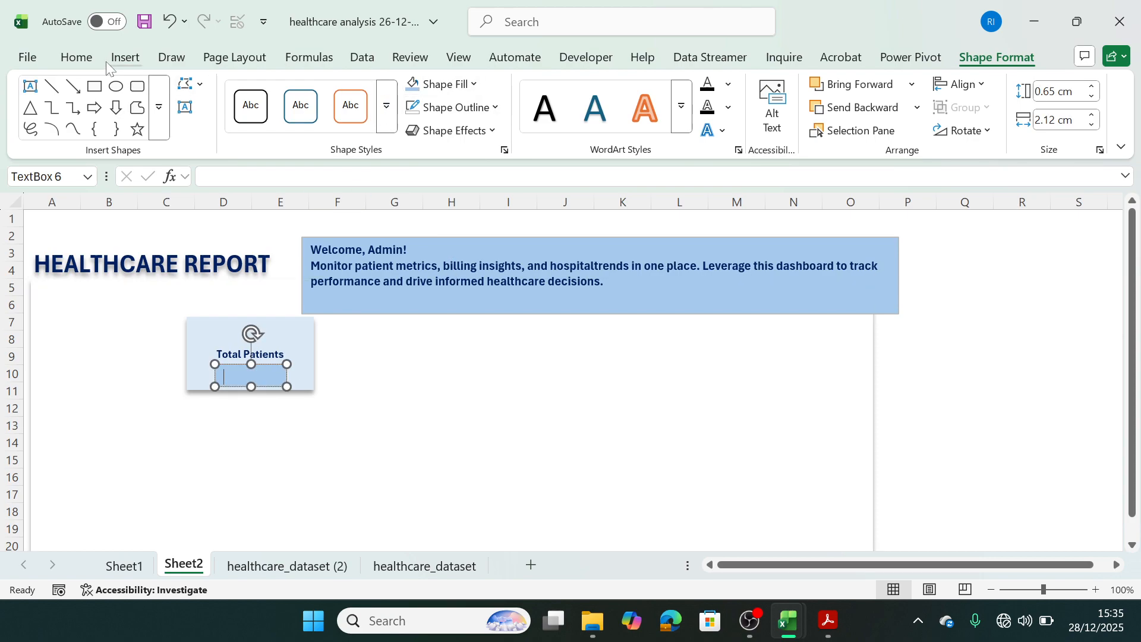
pyautogui.click(137, 86)
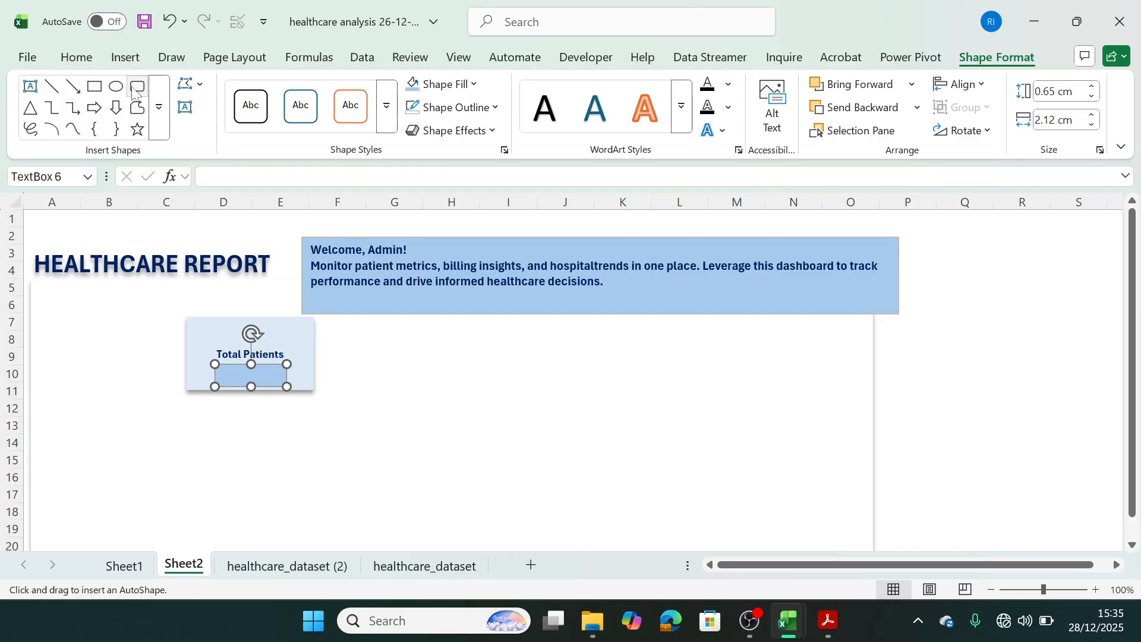
pyautogui.moveTo(392, 397)
pyautogui.mouseDown()
pyautogui.moveTo(455, 408)
pyautogui.moveTo(459, 418)
pyautogui.mouseUp()
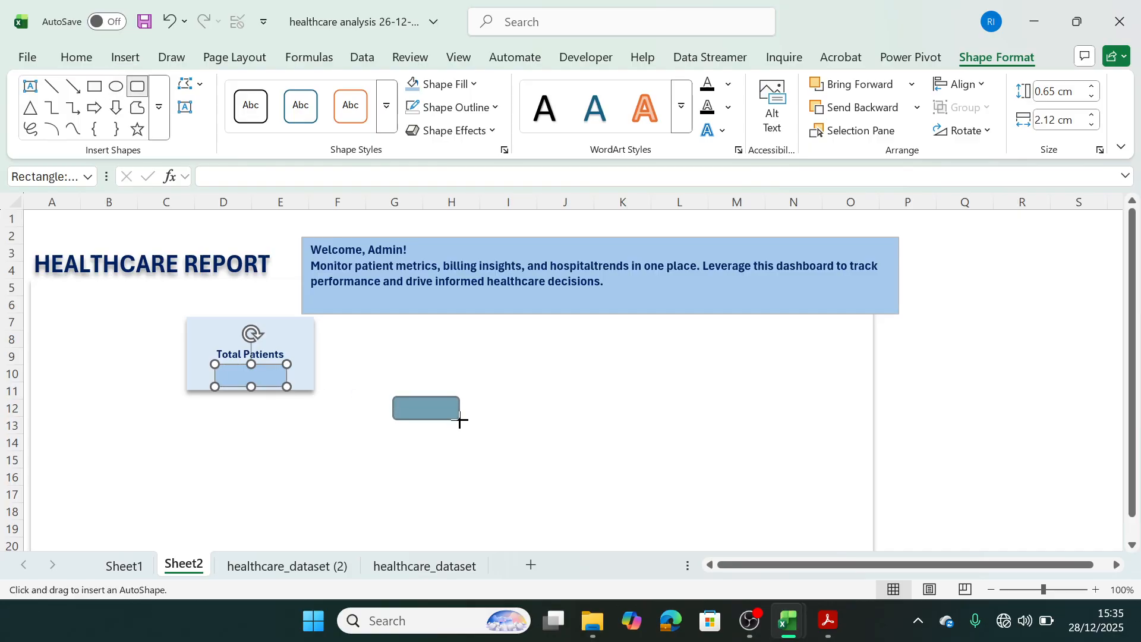
pyautogui.click(280, 375)
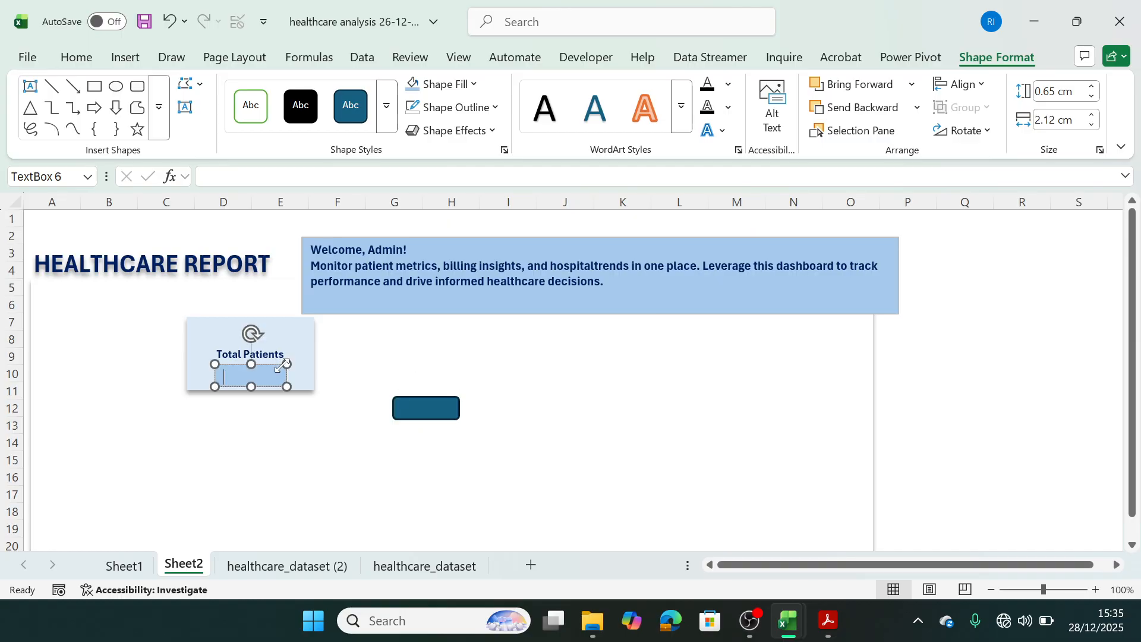
pyautogui.moveTo(287, 364); pyautogui.dragTo(284, 374)
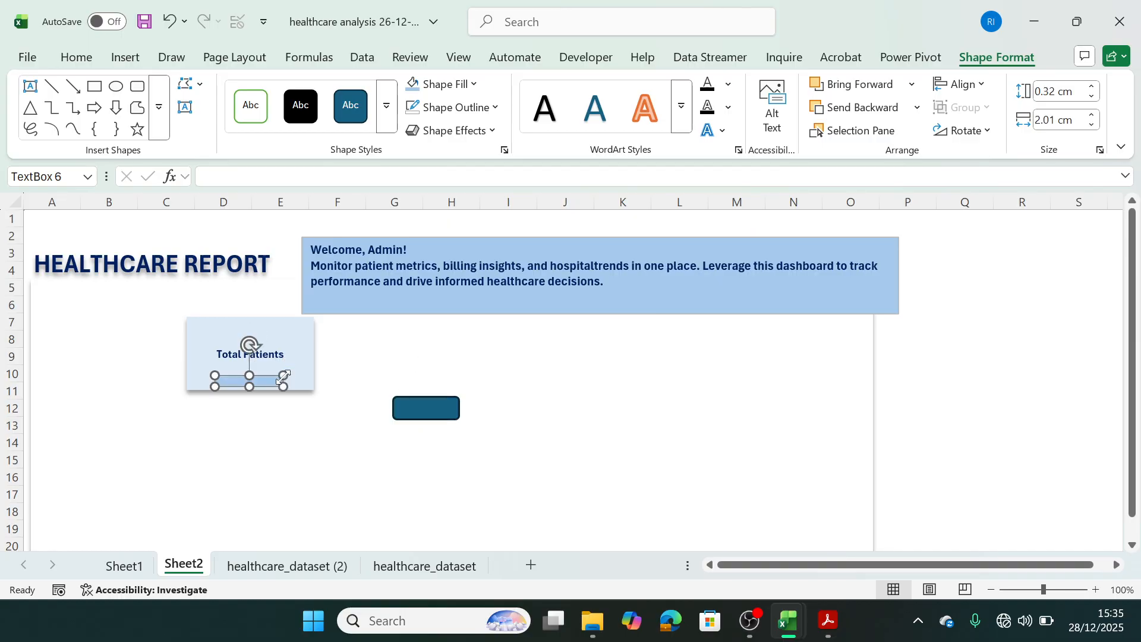
pyautogui.press('Escape')
pyautogui.click(287, 383)
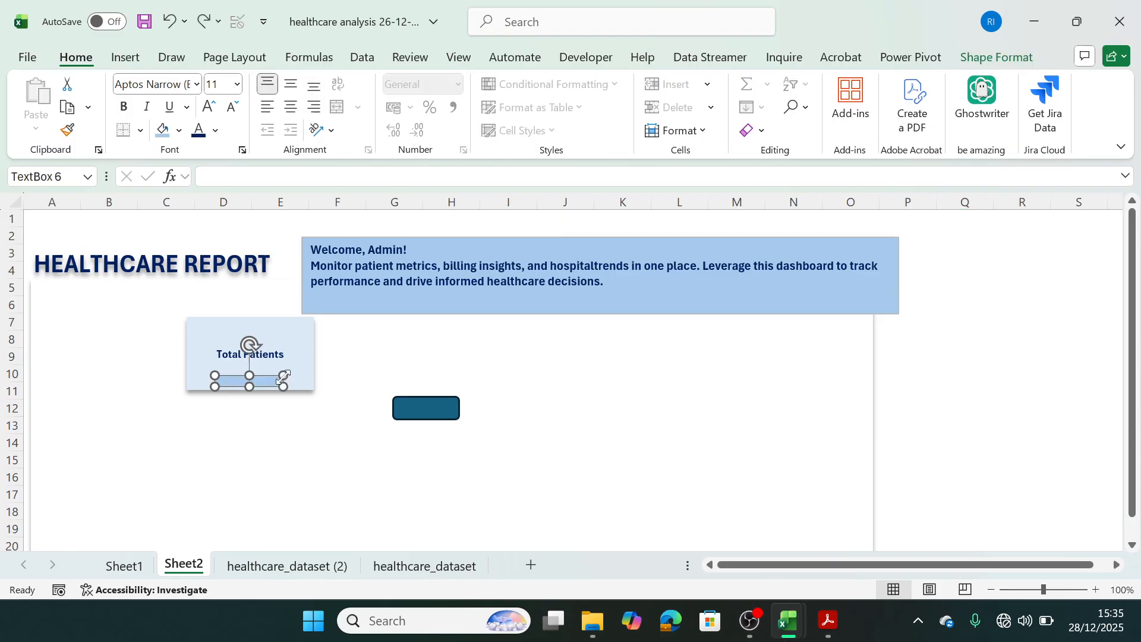
pyautogui.click(407, 414)
pyautogui.press('Delete')
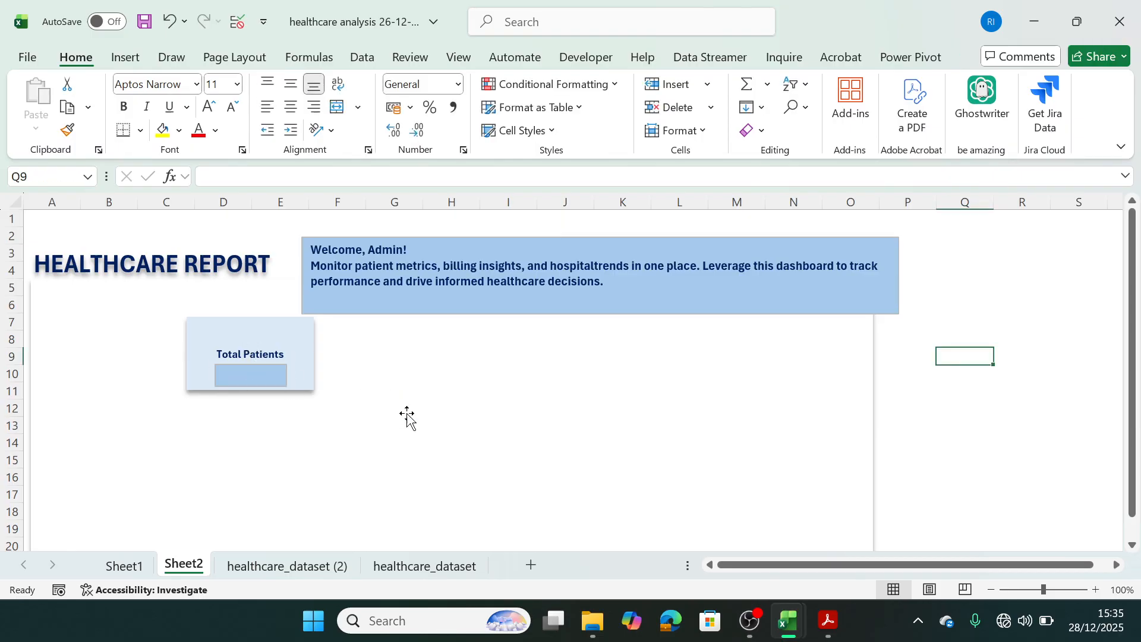
# Remove the outline from the blue text box below the "Total Patients" label.
pyautogui.click(279, 380)
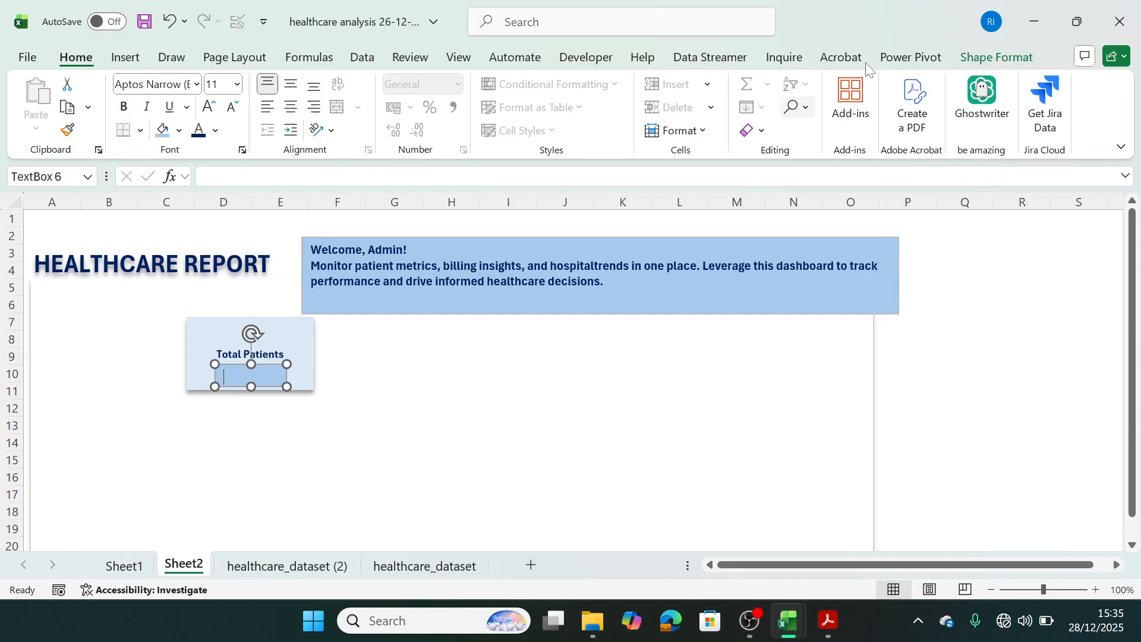
pyautogui.click(989, 60)
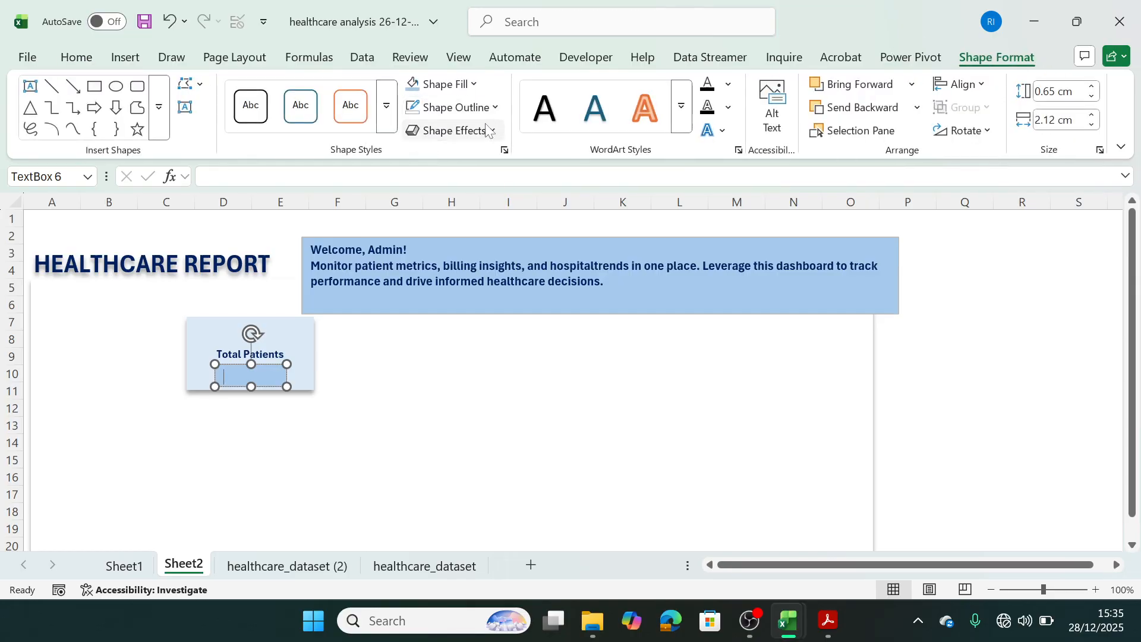
pyautogui.click(455, 130)
pyautogui.press('Escape')
pyautogui.click(494, 107)
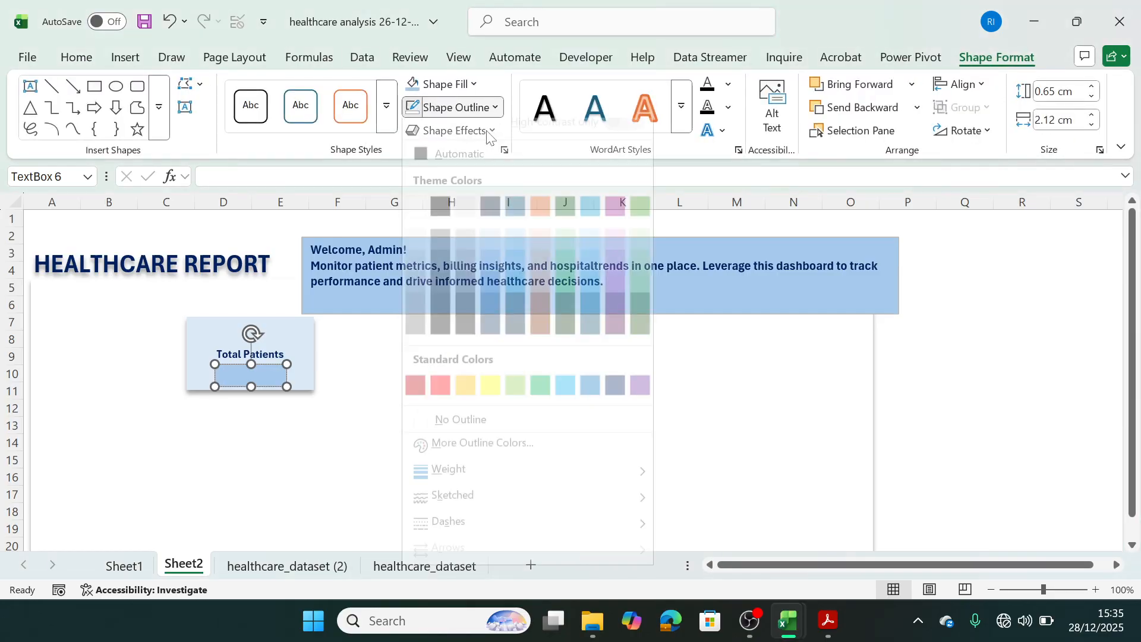
pyautogui.click(425, 440)
pyautogui.click(382, 457)
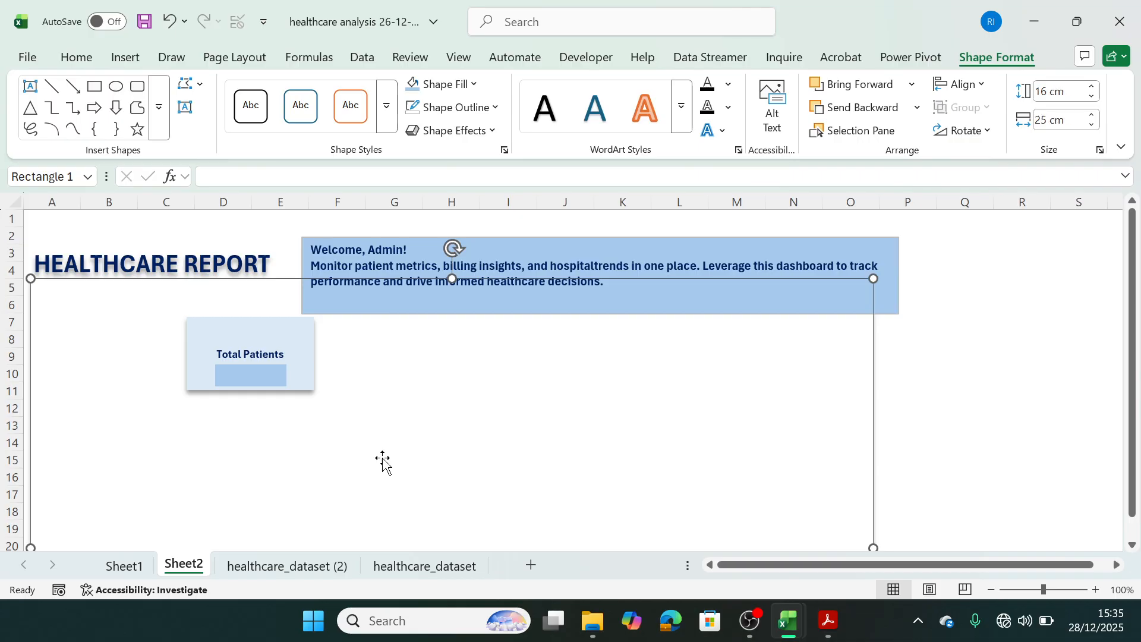
# Give the blue text box on the Total Patients card a shadow along its lower edge.
pyautogui.click(275, 364)
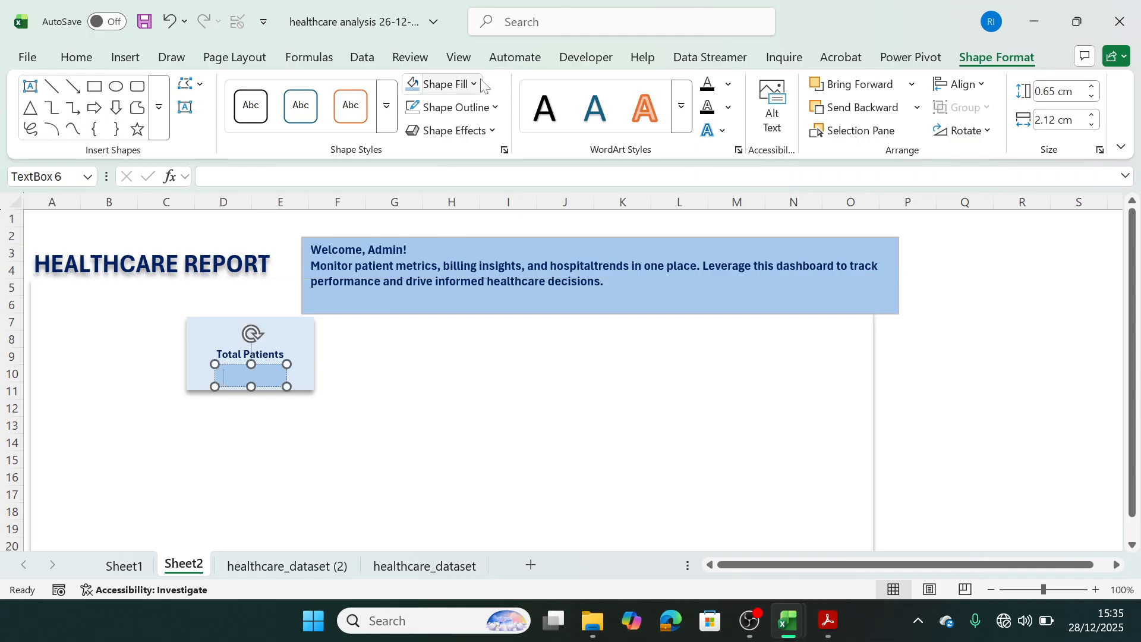
pyautogui.click(493, 136)
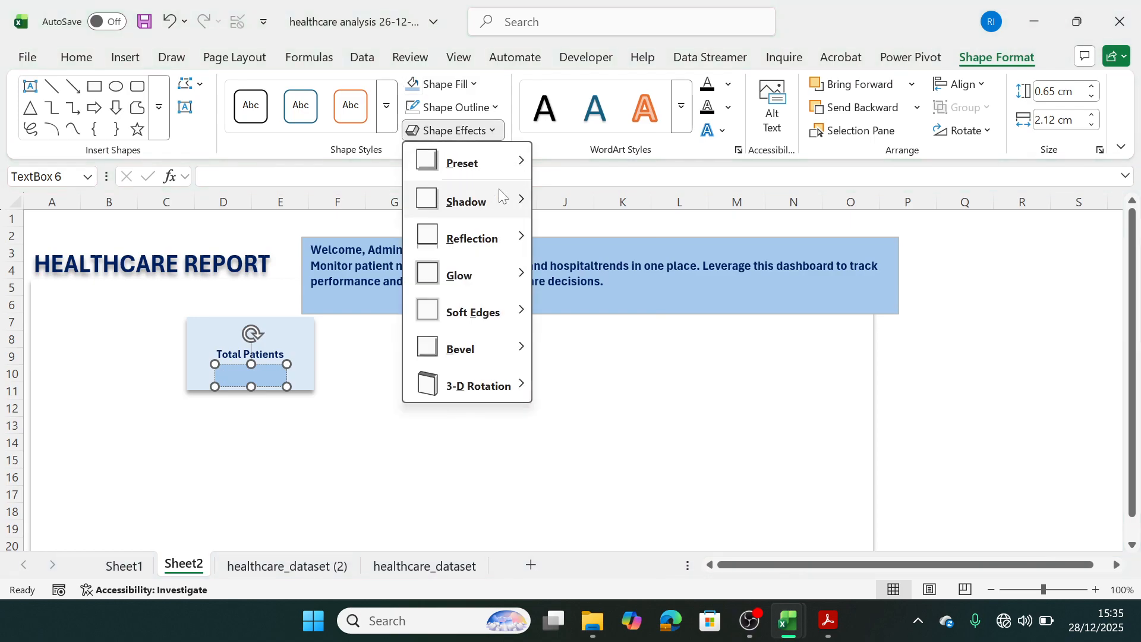
pyautogui.press('Escape')
pyautogui.press('Escape')
pyautogui.click(408, 446)
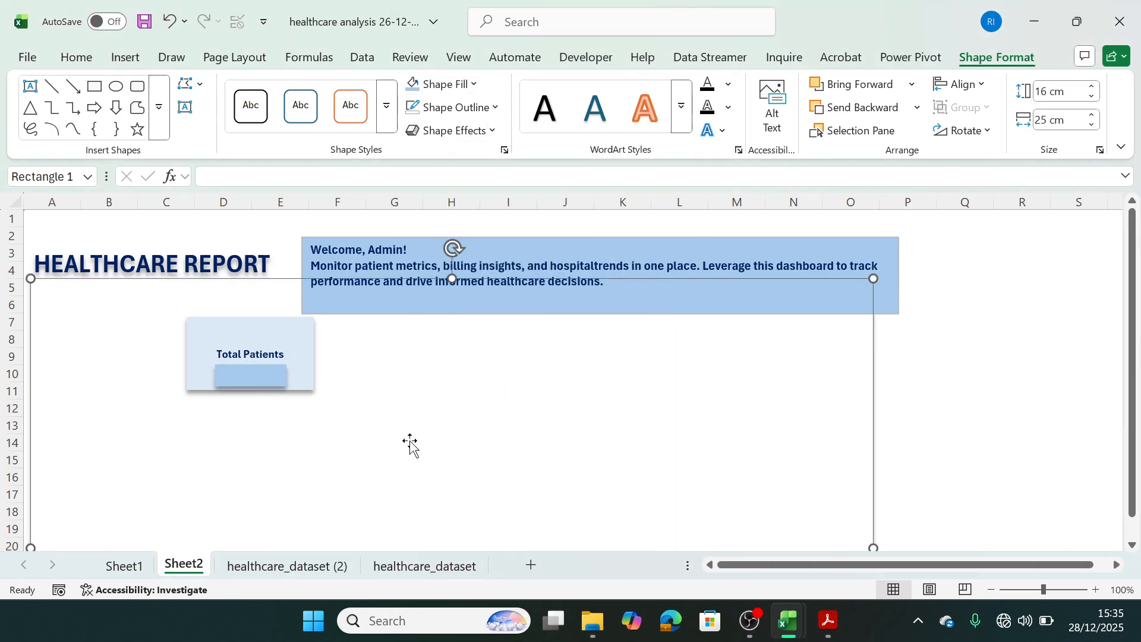
pyautogui.click(251, 375)
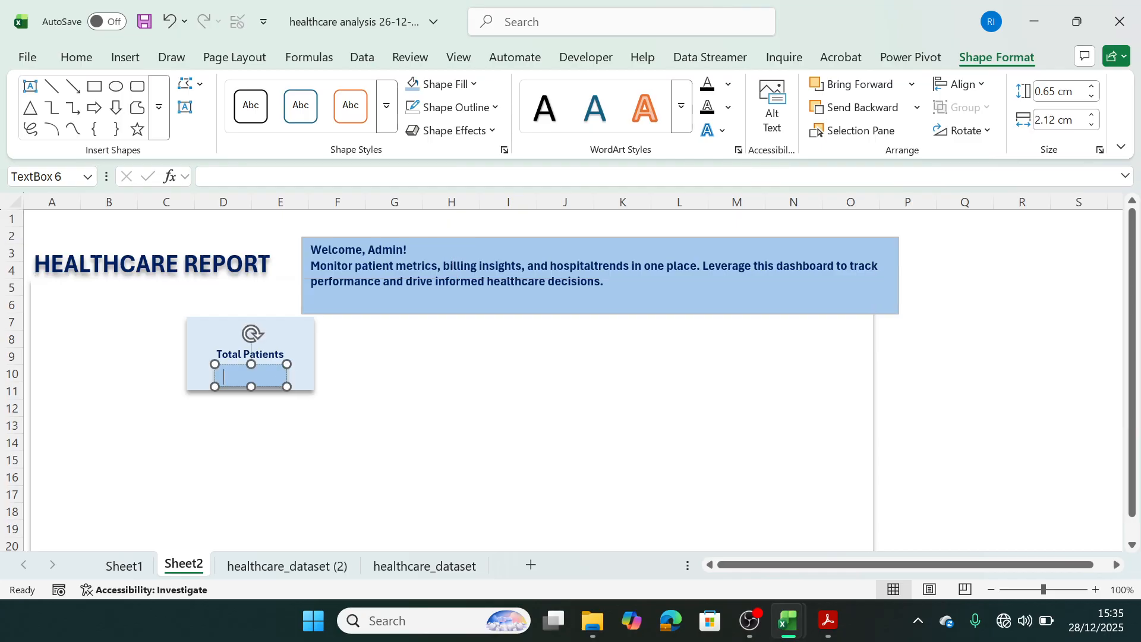
pyautogui.click(290, 387)
pyautogui.click(382, 416)
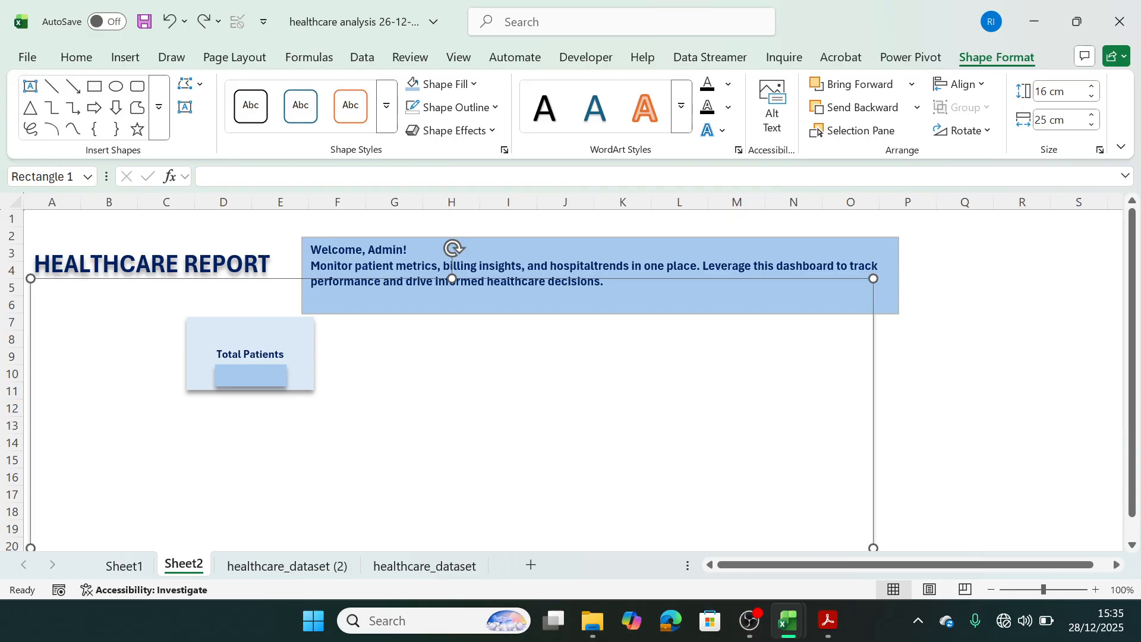
# Rename Sheet1, which holds the pivot tables, as "Report".
pyautogui.click(123, 565)
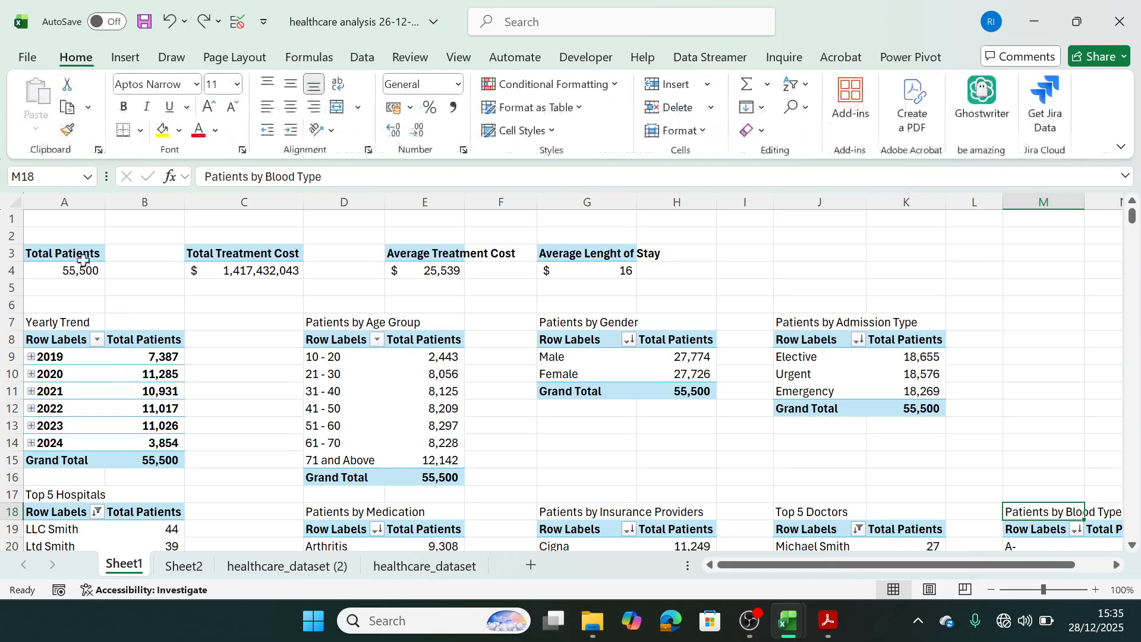
pyautogui.doubleClick(138, 565)
pyautogui.write('Report')
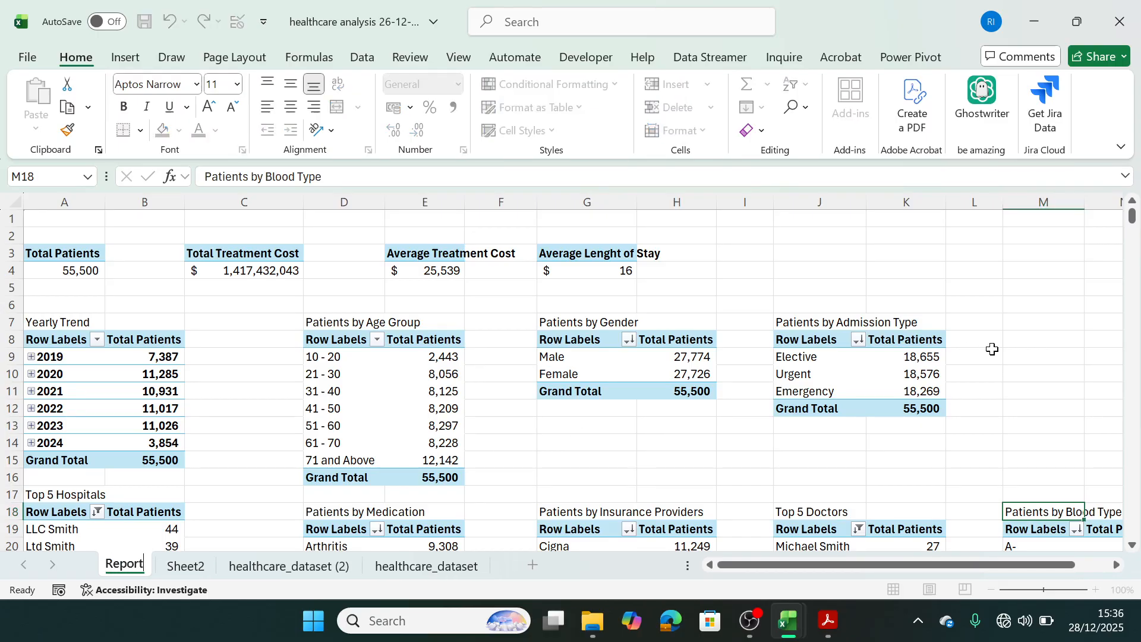
pyautogui.click(1050, 410)
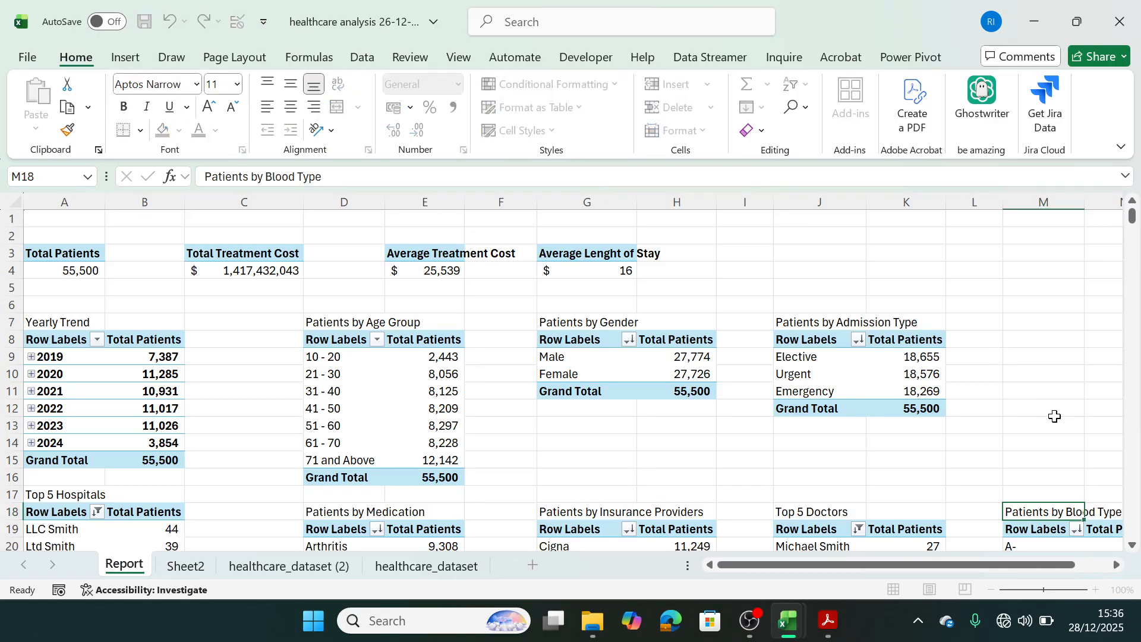
pyautogui.click(70, 298)
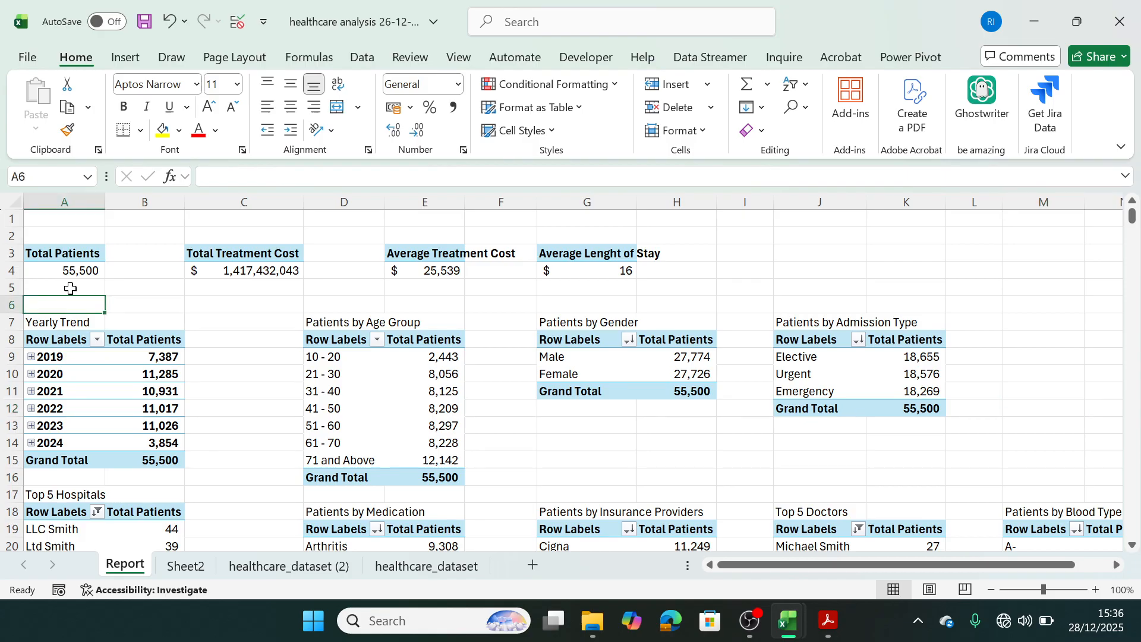
# Reference the Total Patients pivot value from A4 in cell A6 and copy A4's number format onto it.
pyautogui.write('=')
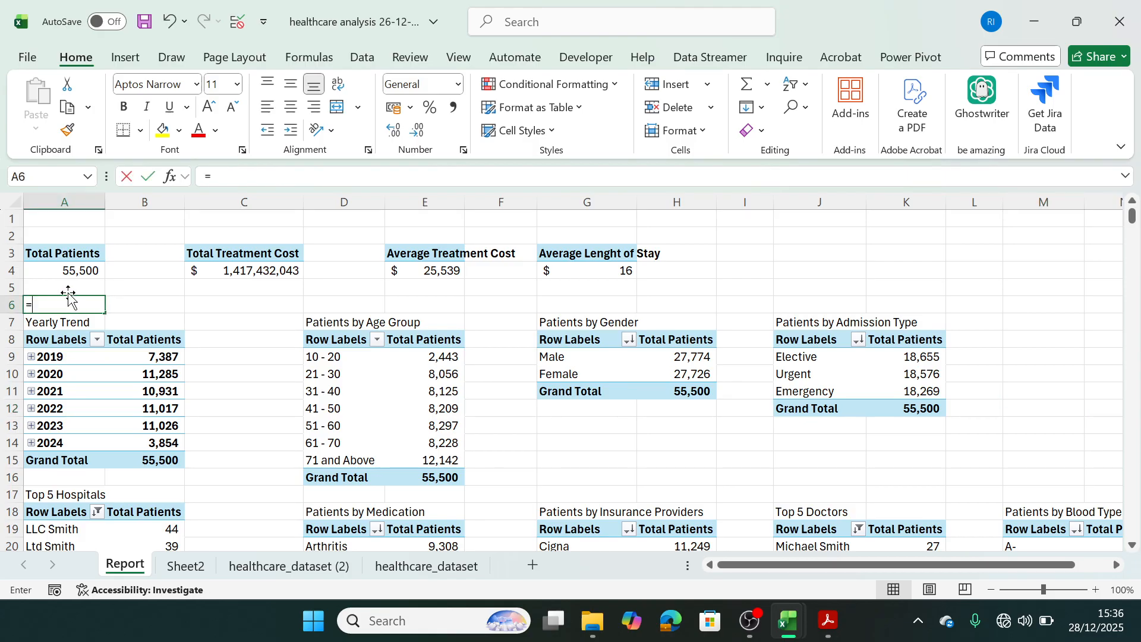
pyautogui.click(73, 271)
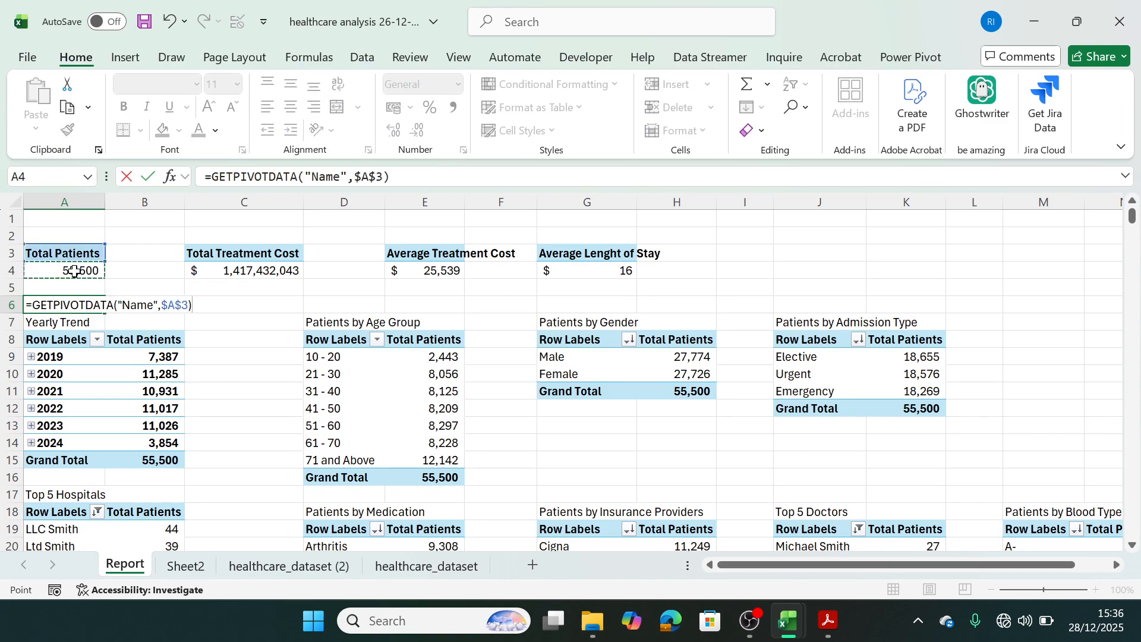
pyautogui.press('Return')
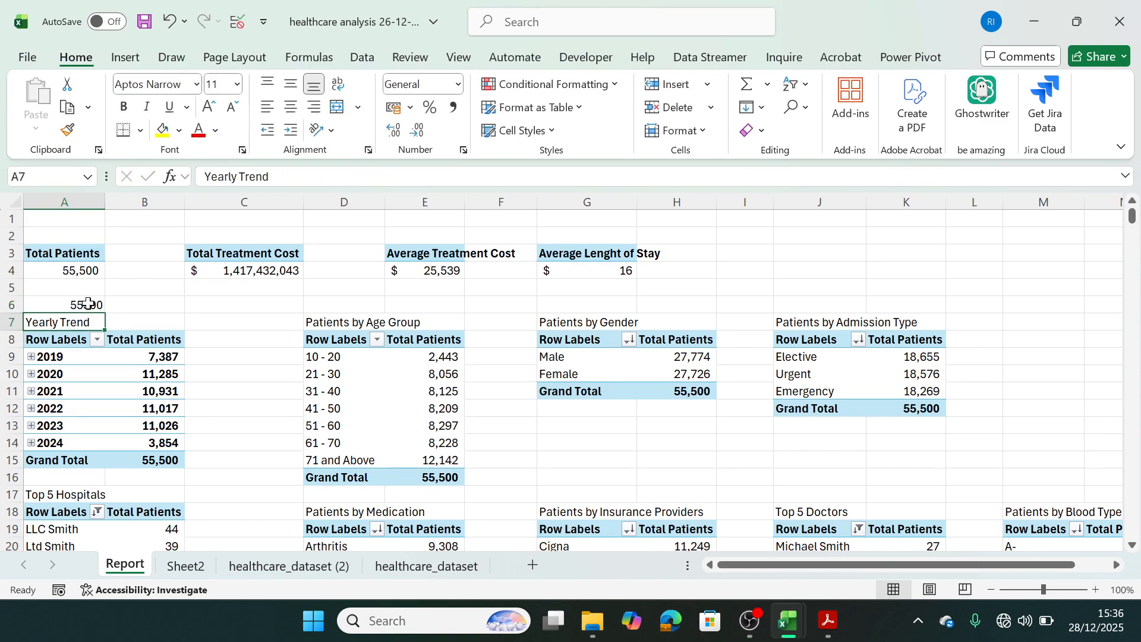
pyautogui.moveTo(89, 273)
pyautogui.click(83, 271)
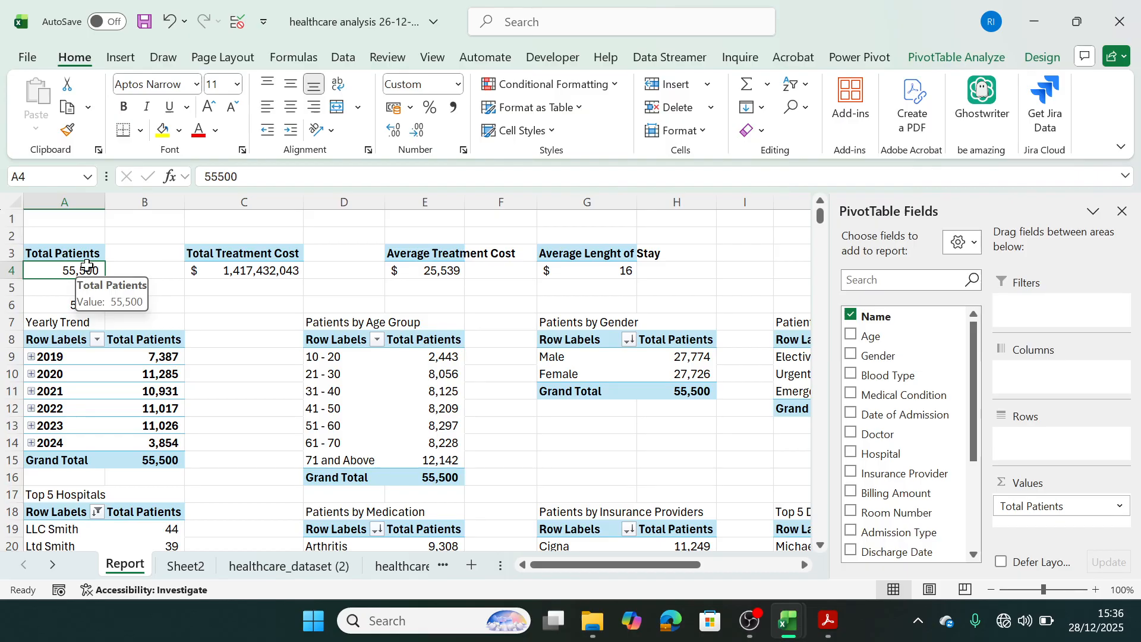
pyautogui.click(68, 132)
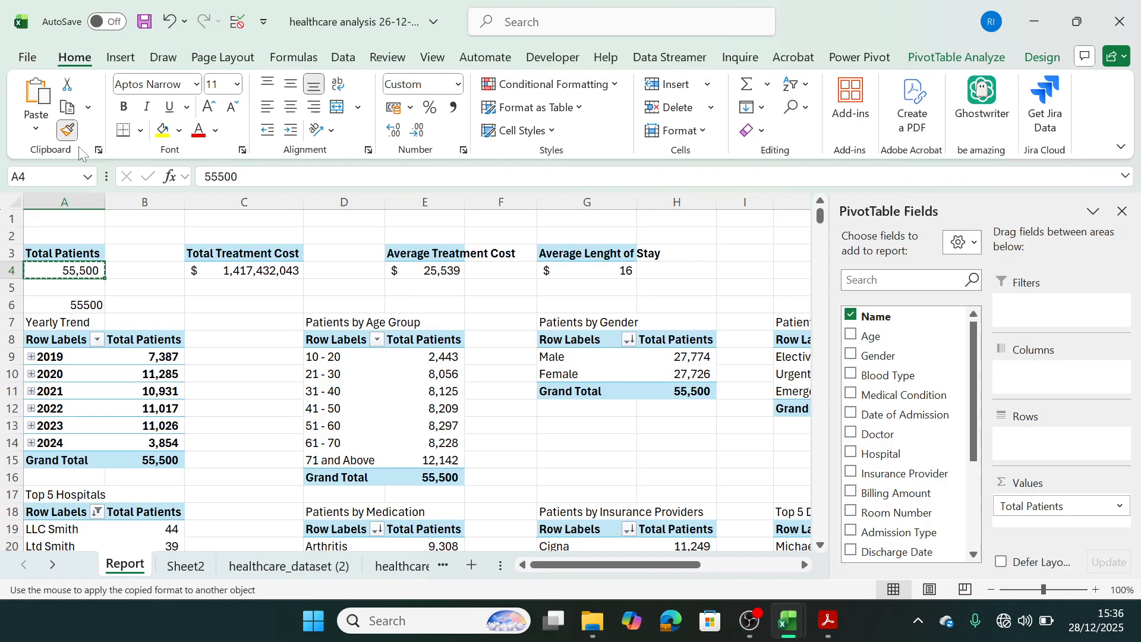
pyautogui.click(85, 304)
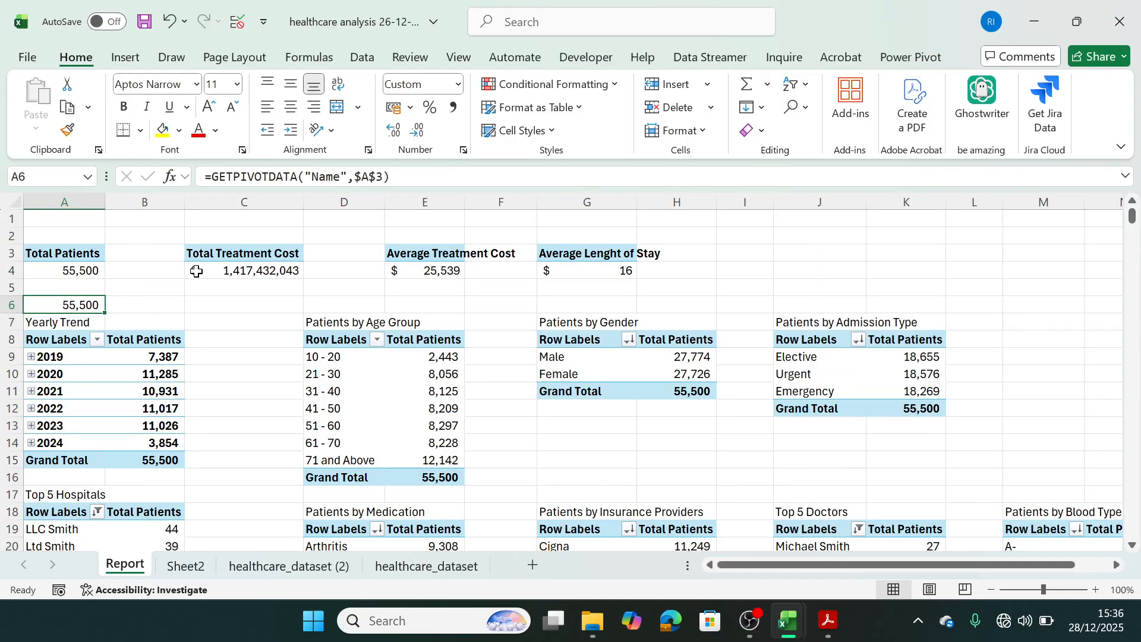
# Reference the Total Treatment Cost pivot value from C4 in cell C6 and copy C4's accounting format onto it.
pyautogui.click(253, 302)
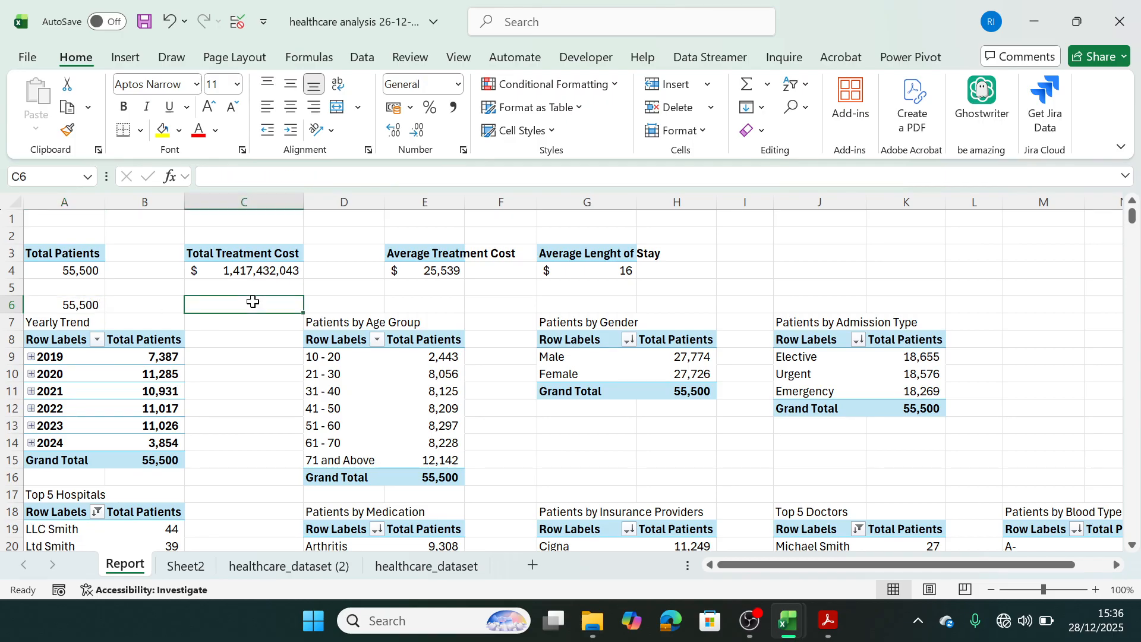
pyautogui.write('=')
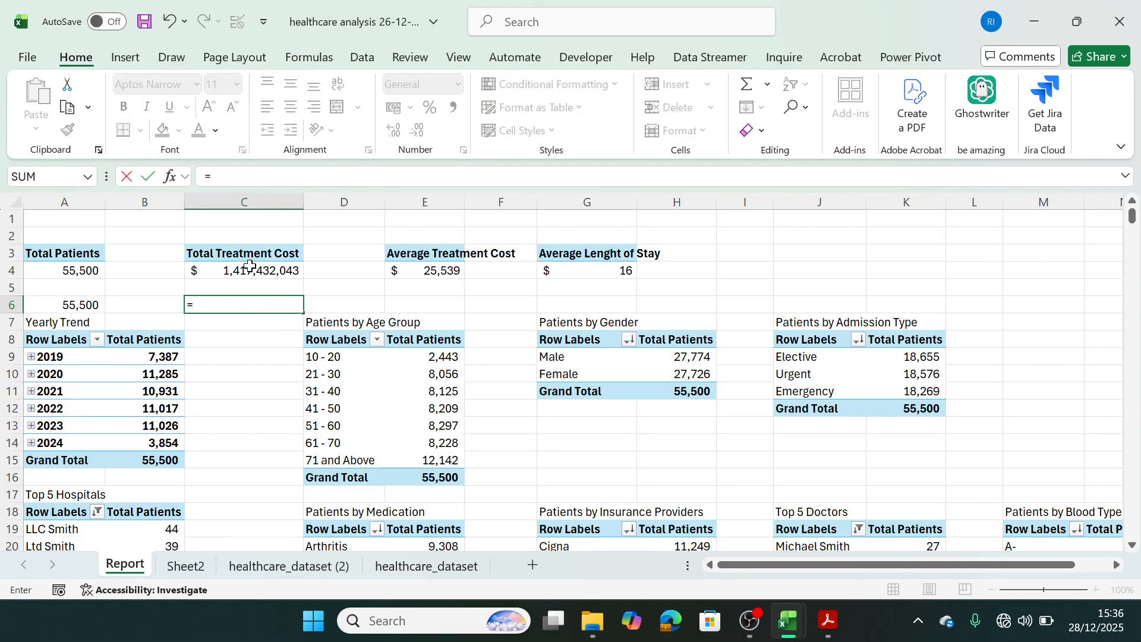
pyautogui.click(249, 267)
pyautogui.press('Return')
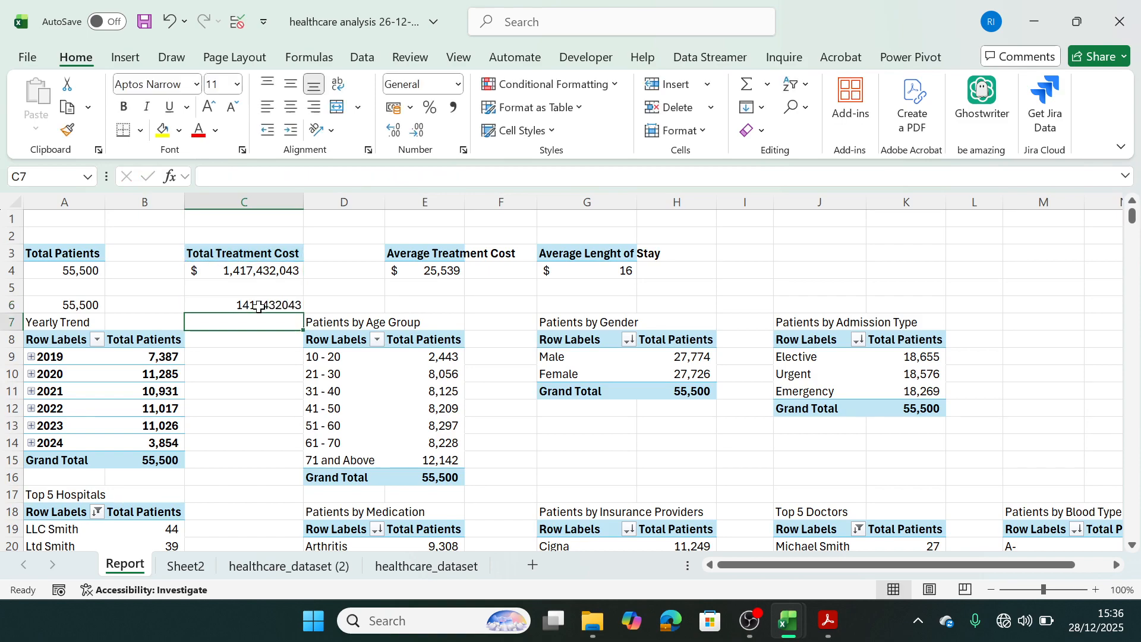
pyautogui.press('Up')
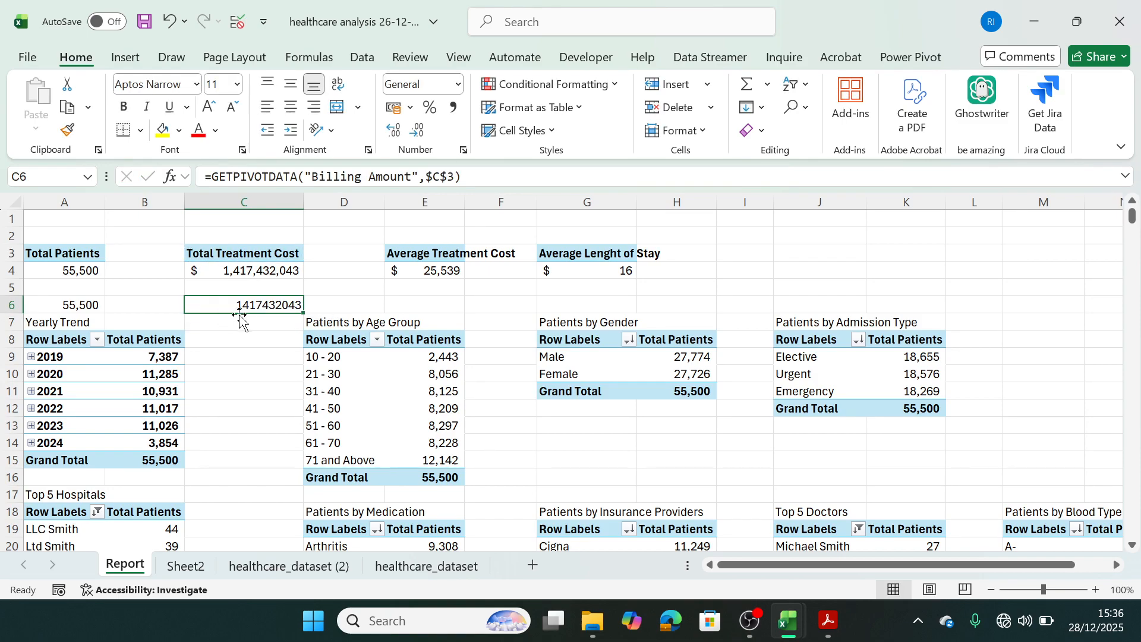
pyautogui.click(241, 270)
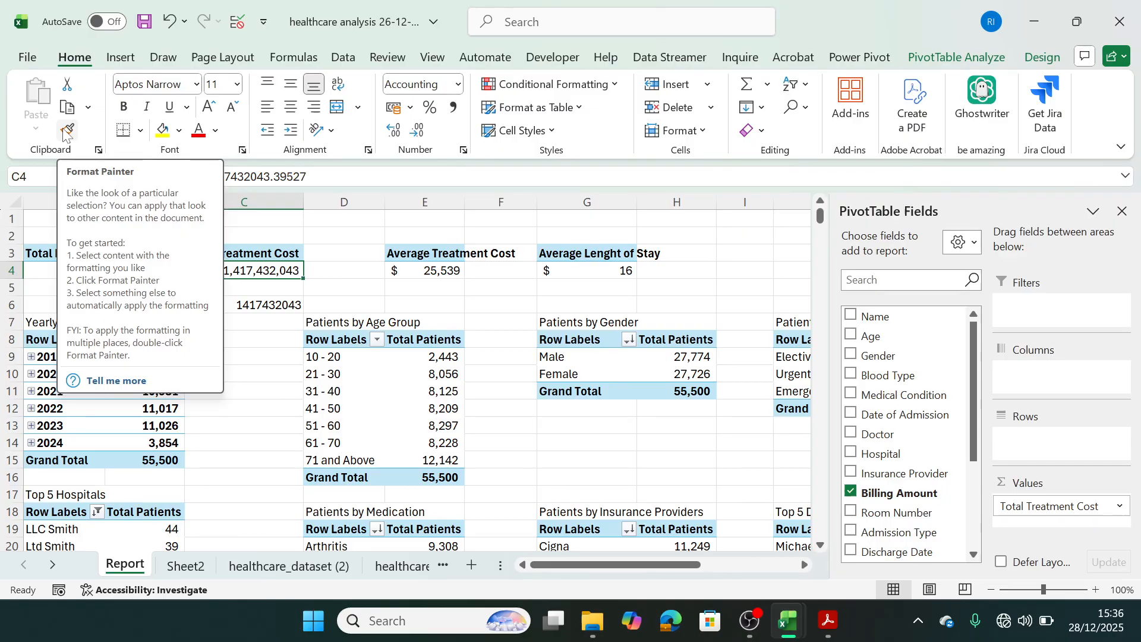
pyautogui.click(67, 132)
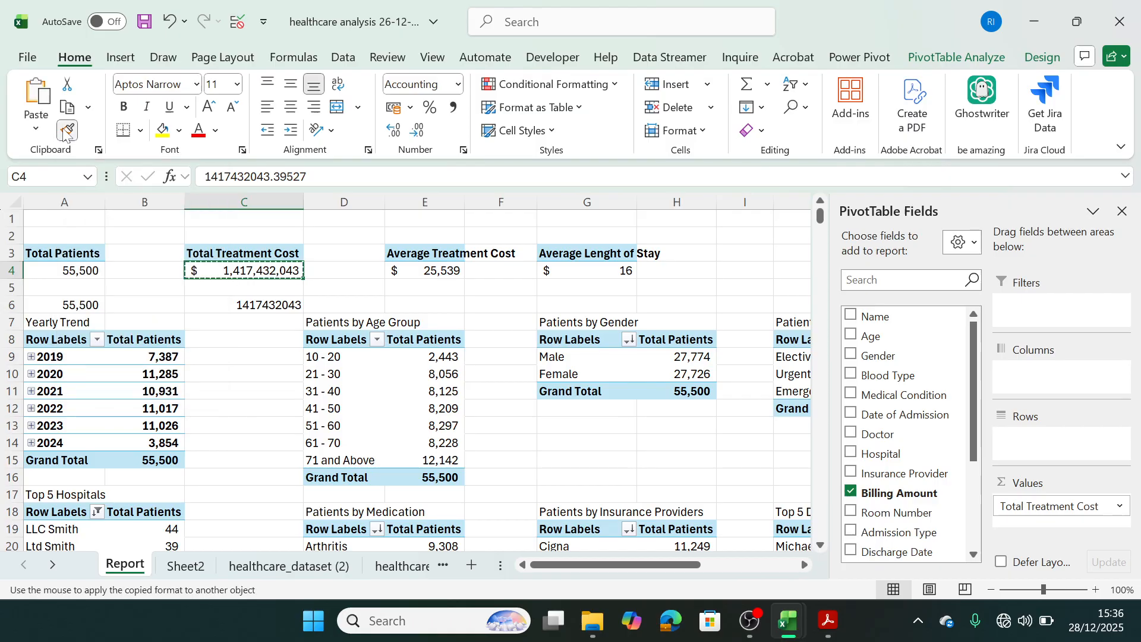
pyautogui.click(252, 305)
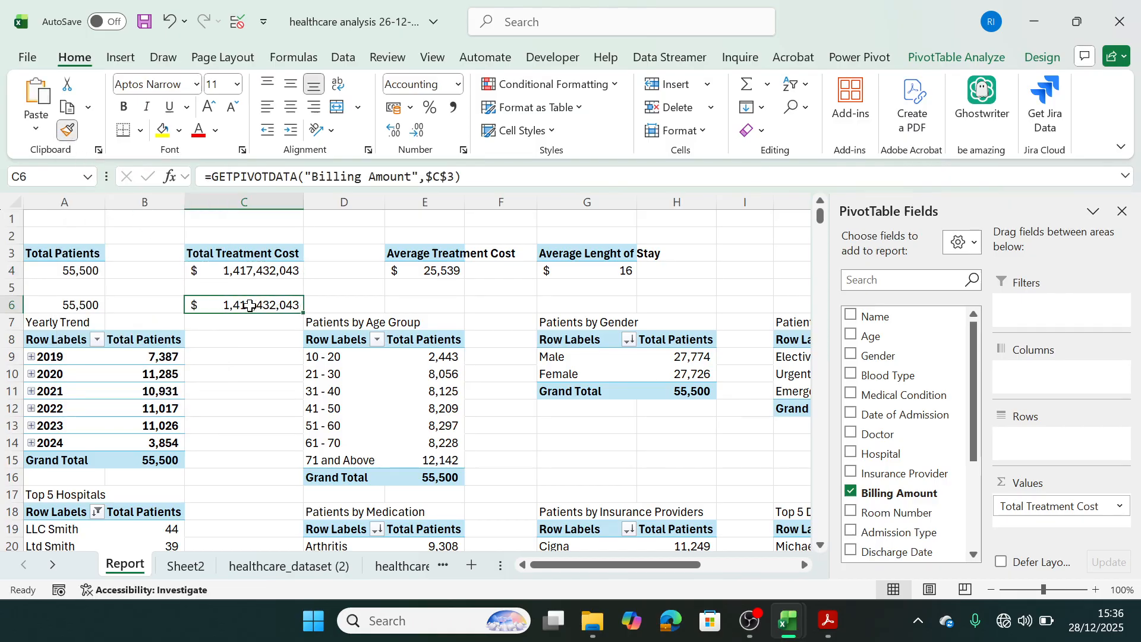
# Reference the Average Treatment Cost pivot value from E4 in cell E6 and copy E4's accounting format onto it.
pyautogui.click(439, 302)
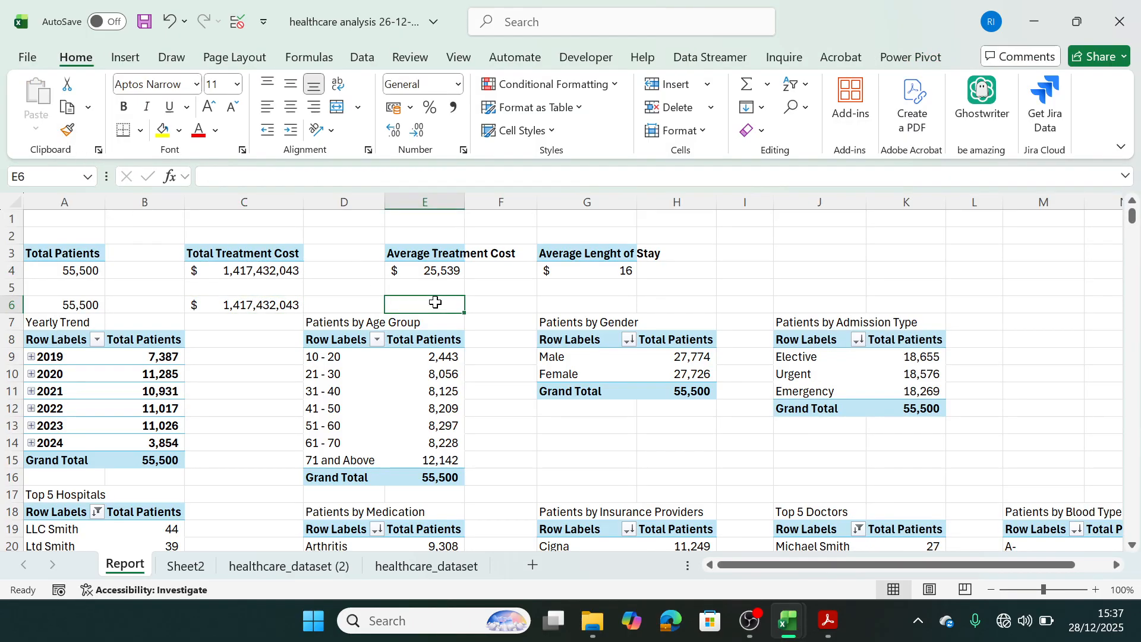
pyautogui.write('=')
pyautogui.click(439, 271)
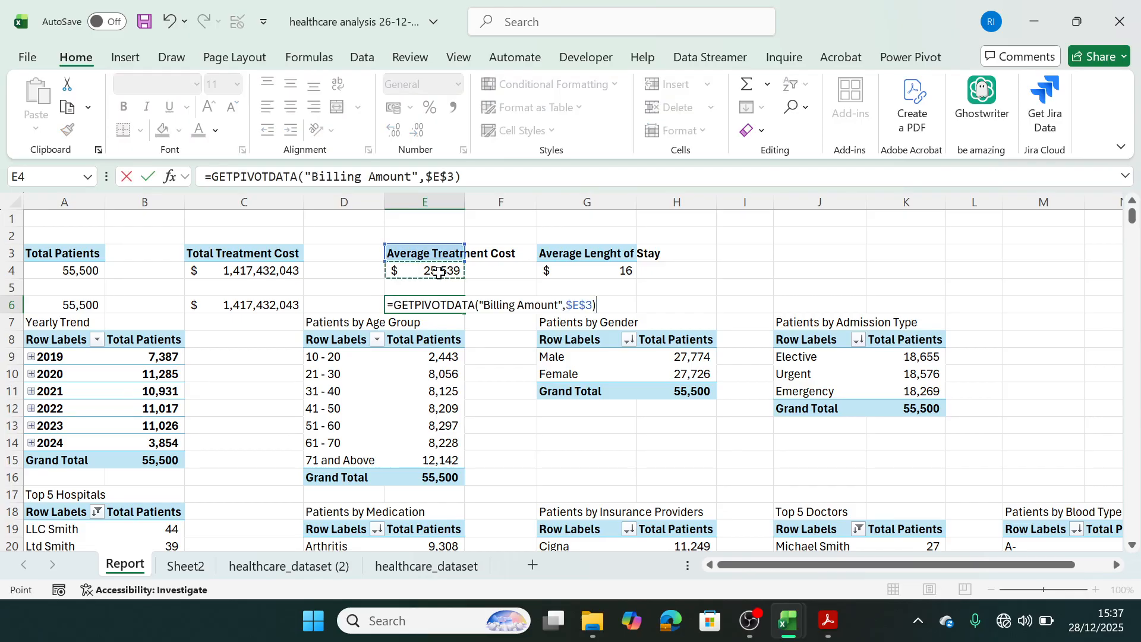
pyautogui.press('Return')
pyautogui.click(439, 271)
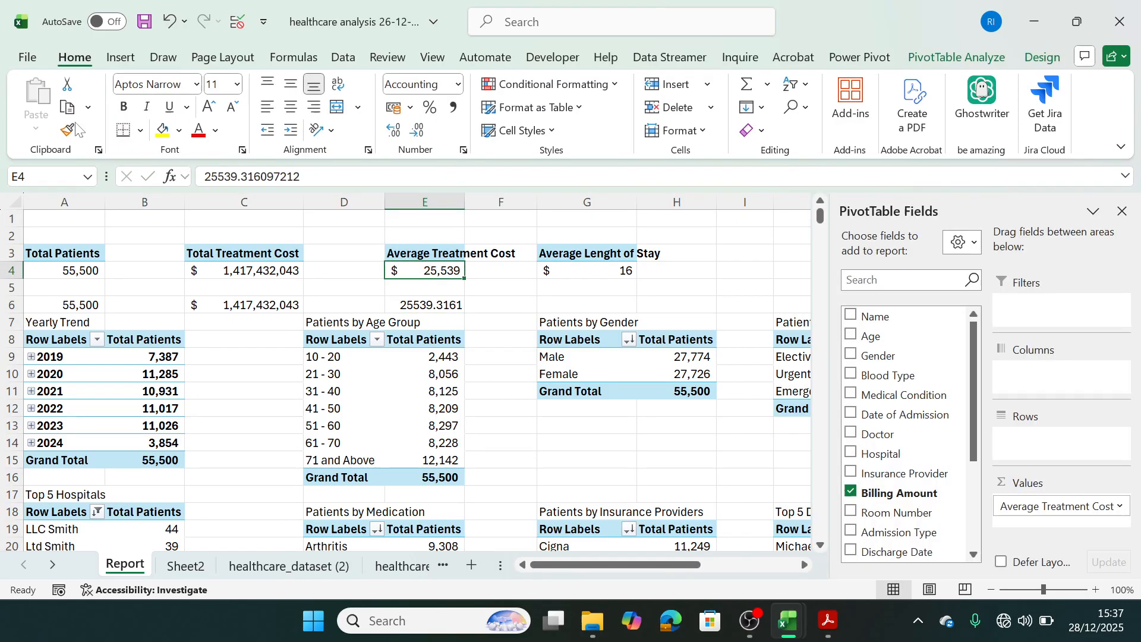
pyautogui.click(67, 130)
pyautogui.click(427, 305)
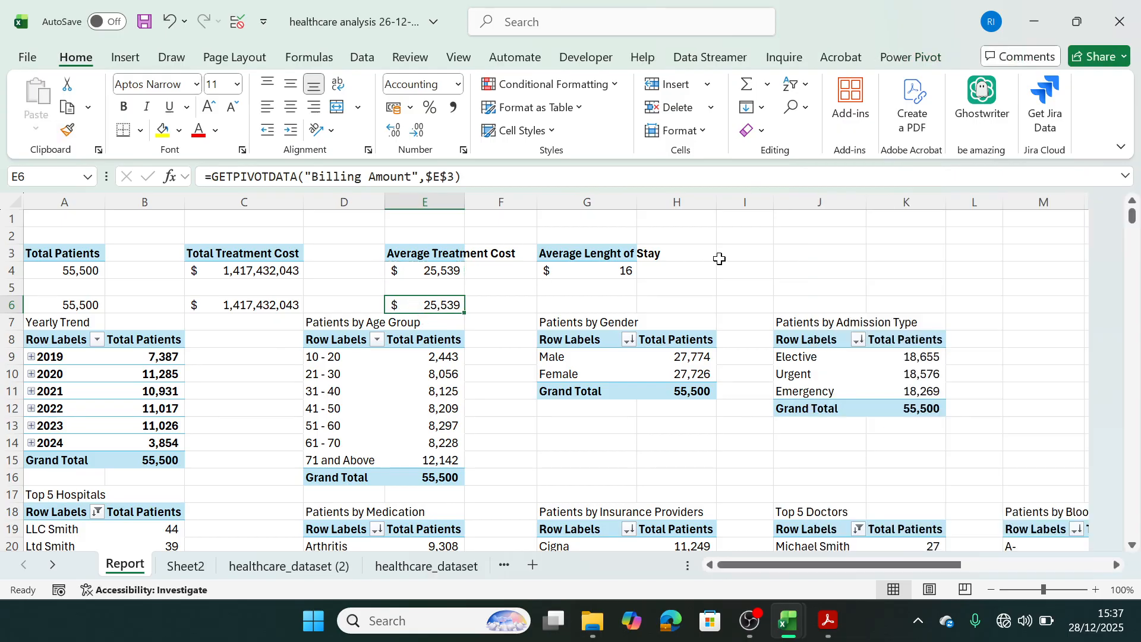
# Reference the average length of stay pivot value from G4 in cell G6 and copy G4's format onto it.
pyautogui.click(608, 307)
pyautogui.write('=')
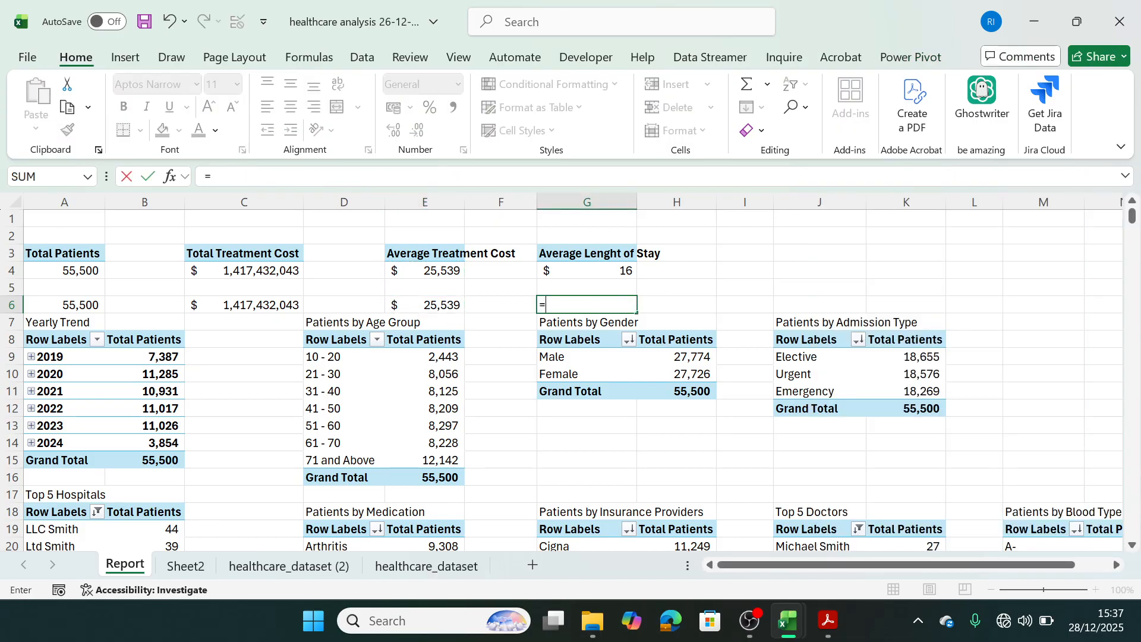
pyautogui.click(592, 276)
pyautogui.press('Return')
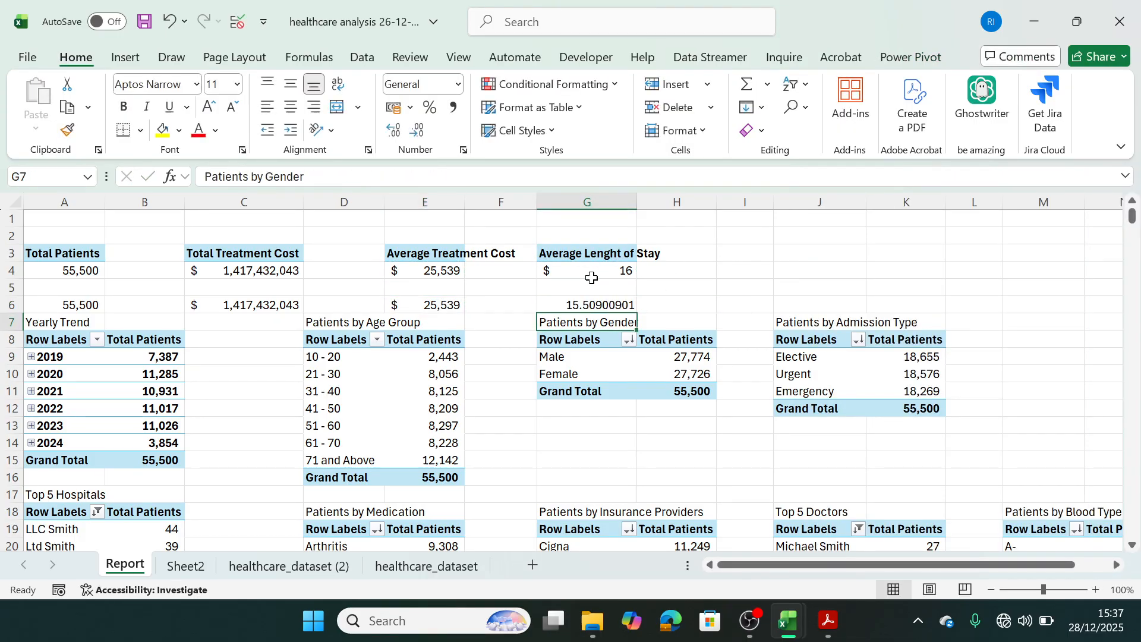
pyautogui.click(594, 306)
pyautogui.click(588, 273)
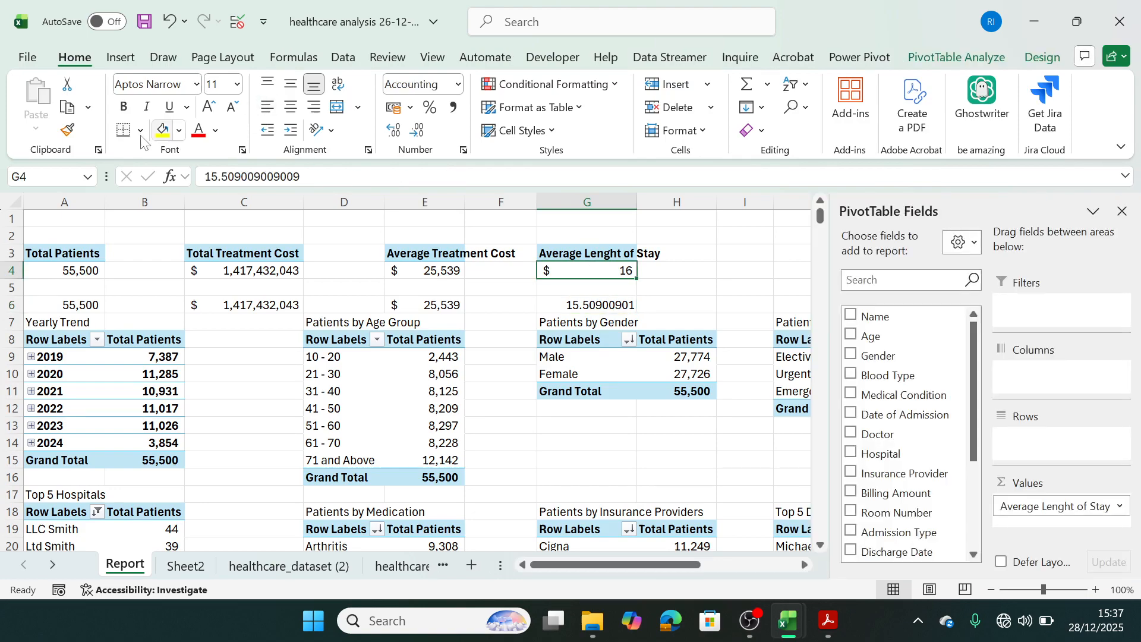
pyautogui.click(67, 130)
pyautogui.click(581, 303)
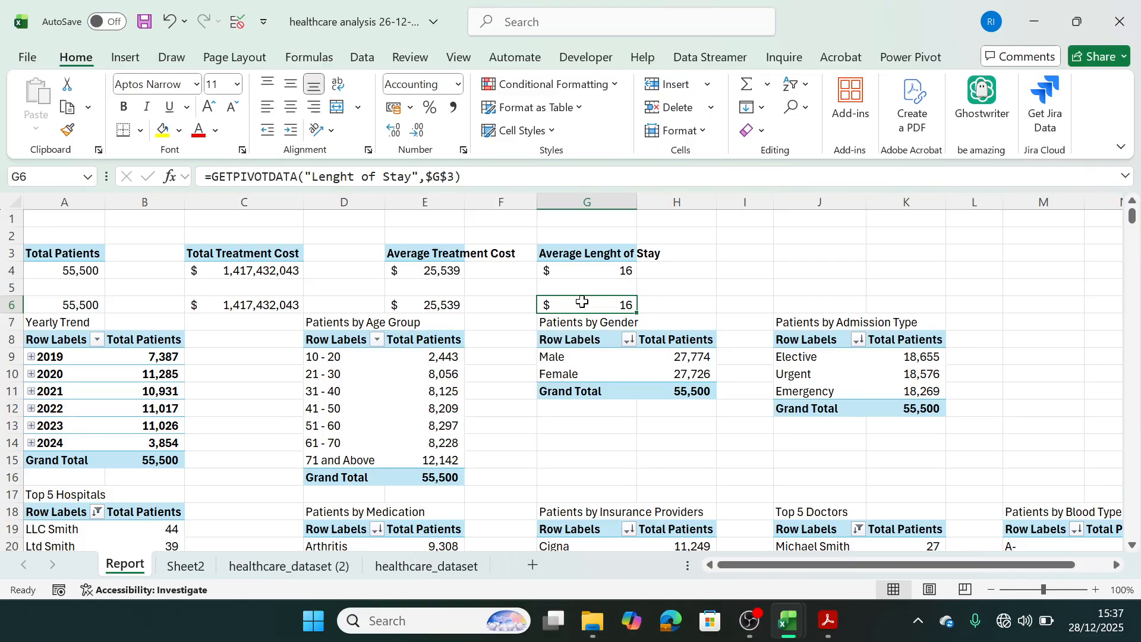
# Link the blue text box on Sheet2's Total Patients card to cell A6 of the Report sheet with =Report!A6.
pyautogui.click(186, 566)
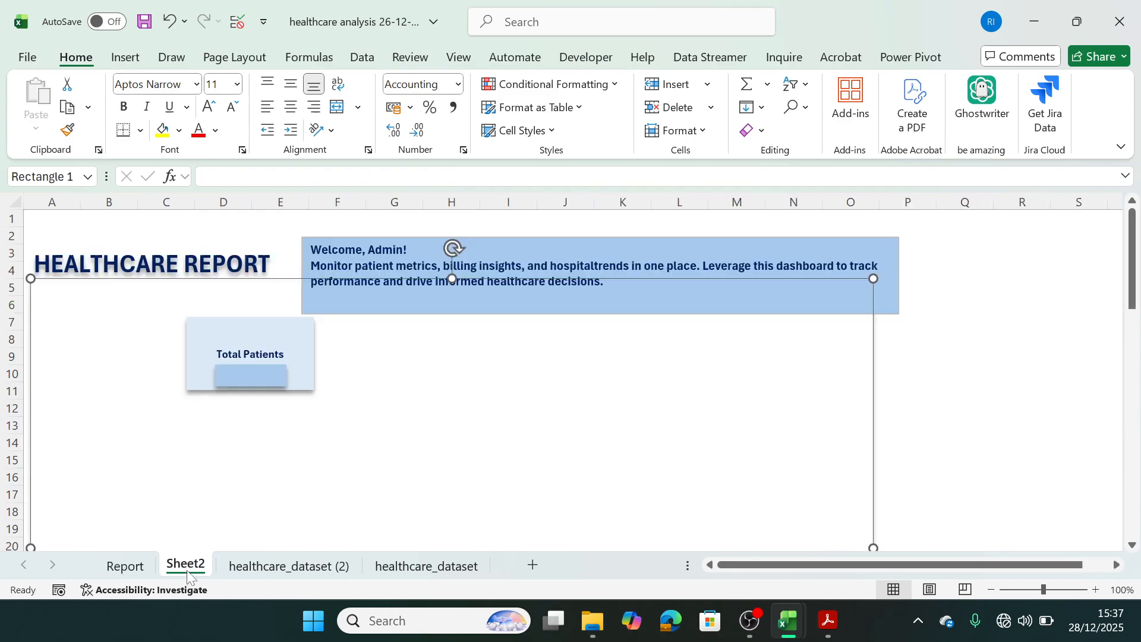
pyautogui.click(252, 375)
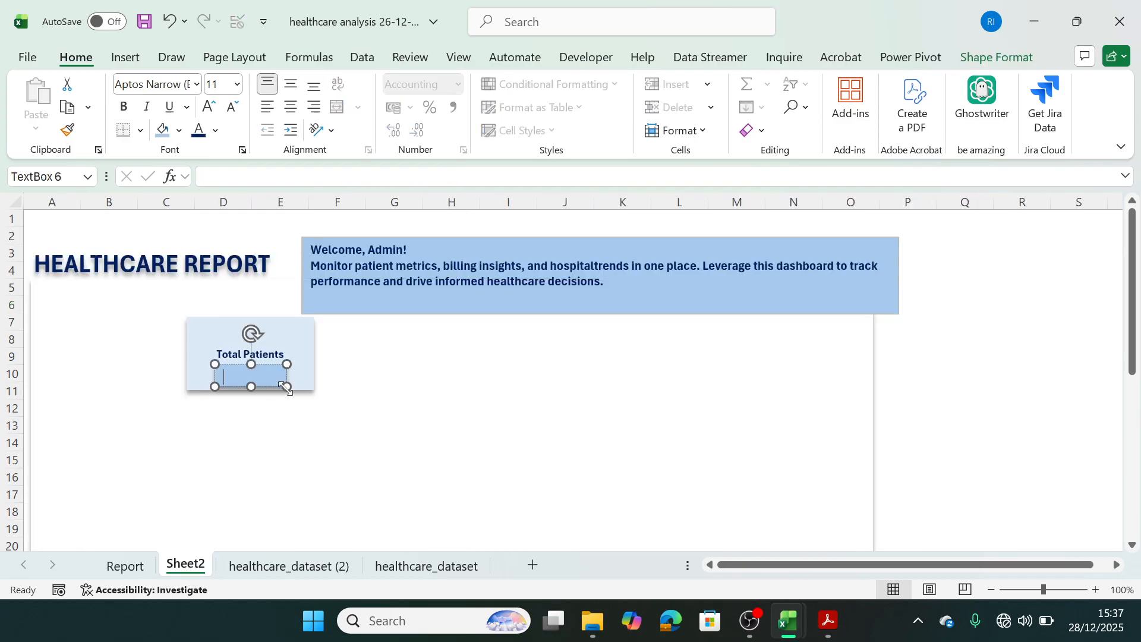
pyautogui.press('Escape')
pyautogui.click(273, 176)
pyautogui.write('=')
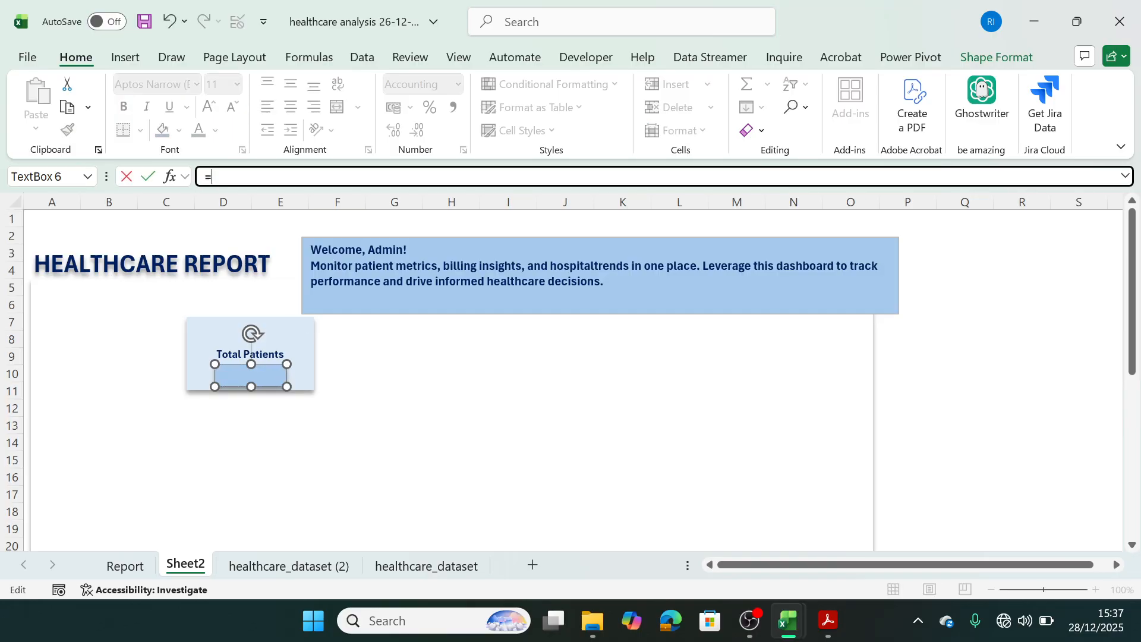
pyautogui.click(125, 565)
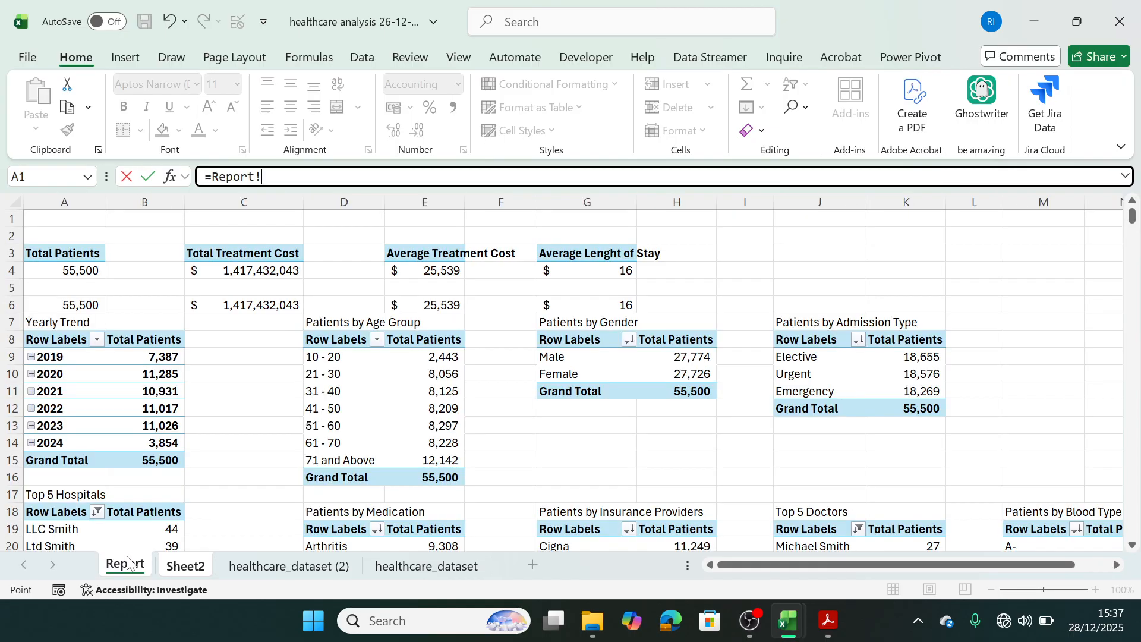
pyautogui.click(93, 301)
pyautogui.press('Return')
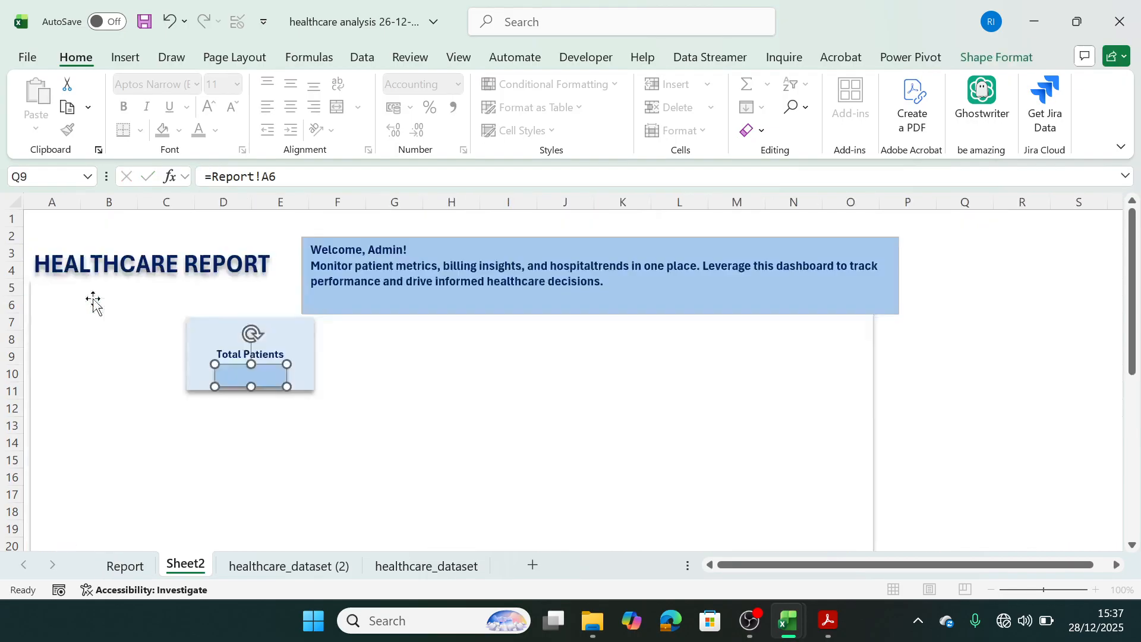
# Make the linked value on the Total Patients card bold and centre it horizontally in its text box.
pyautogui.click(357, 379)
pyautogui.click(225, 377)
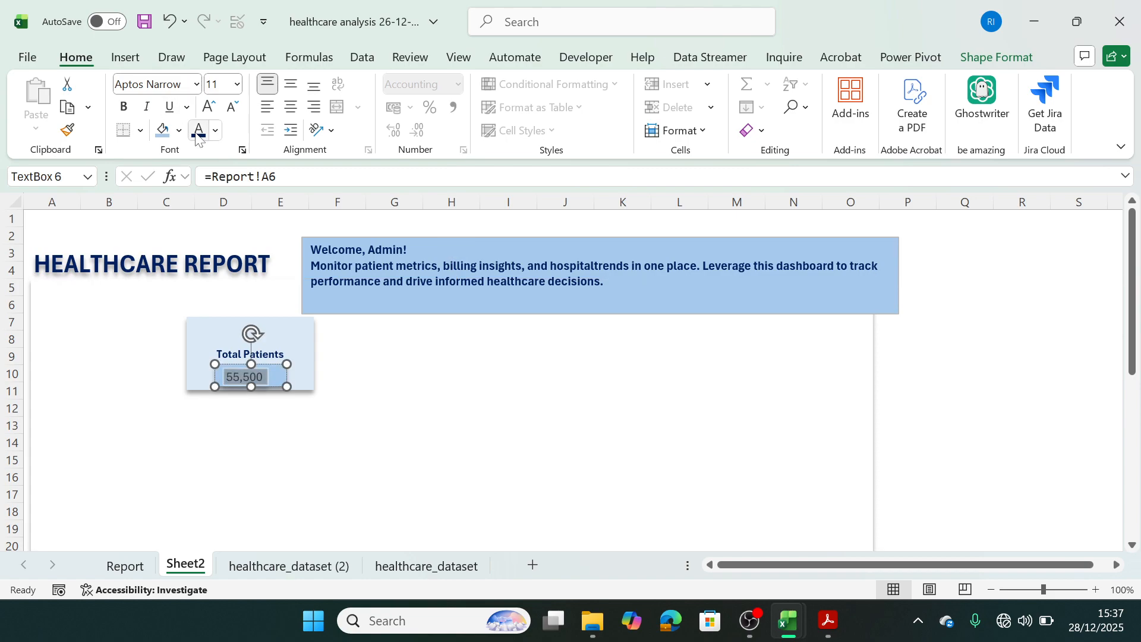
pyautogui.click(126, 107)
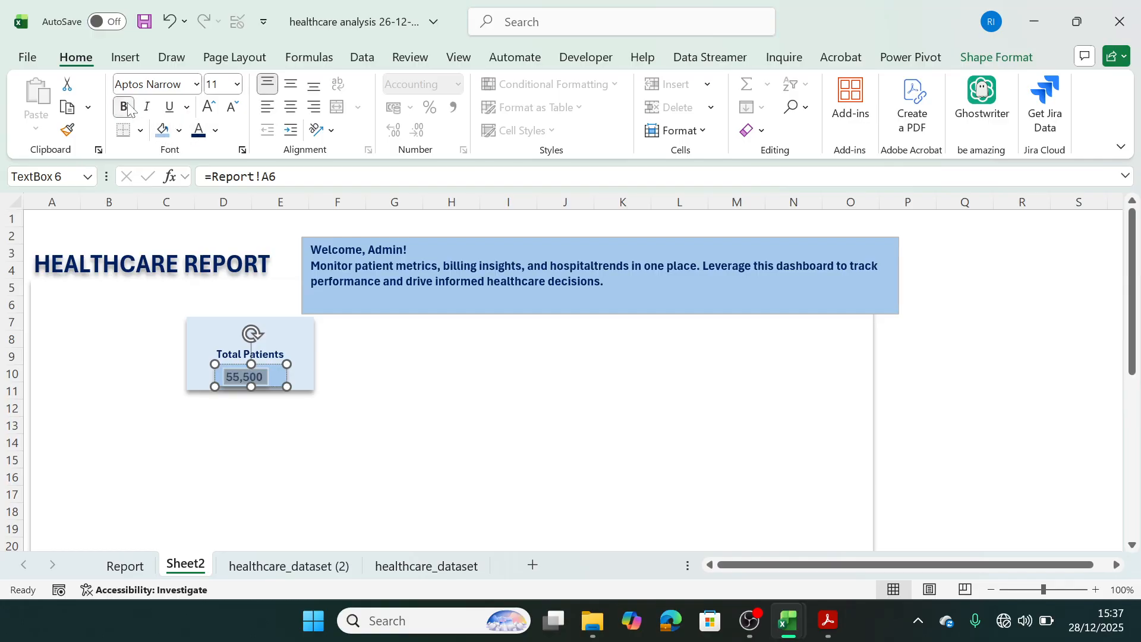
pyautogui.click(290, 107)
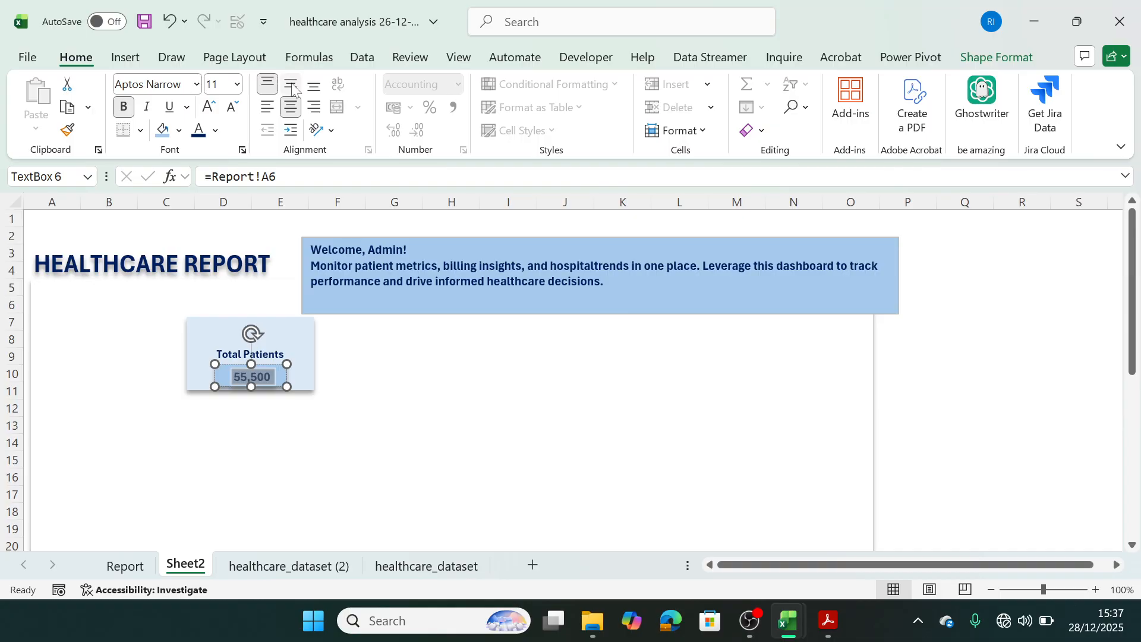
pyautogui.click(408, 326)
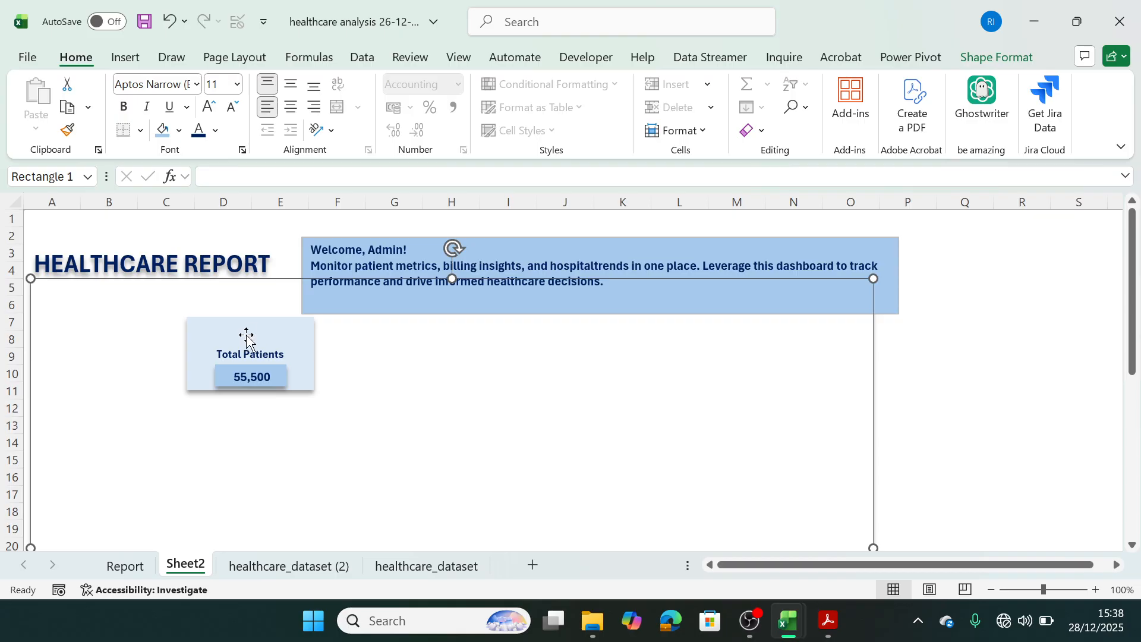
# Add an oval about 0.97 cm wide and 0.83 cm high to the Total Patients card, centred above its label.
pyautogui.click(125, 60)
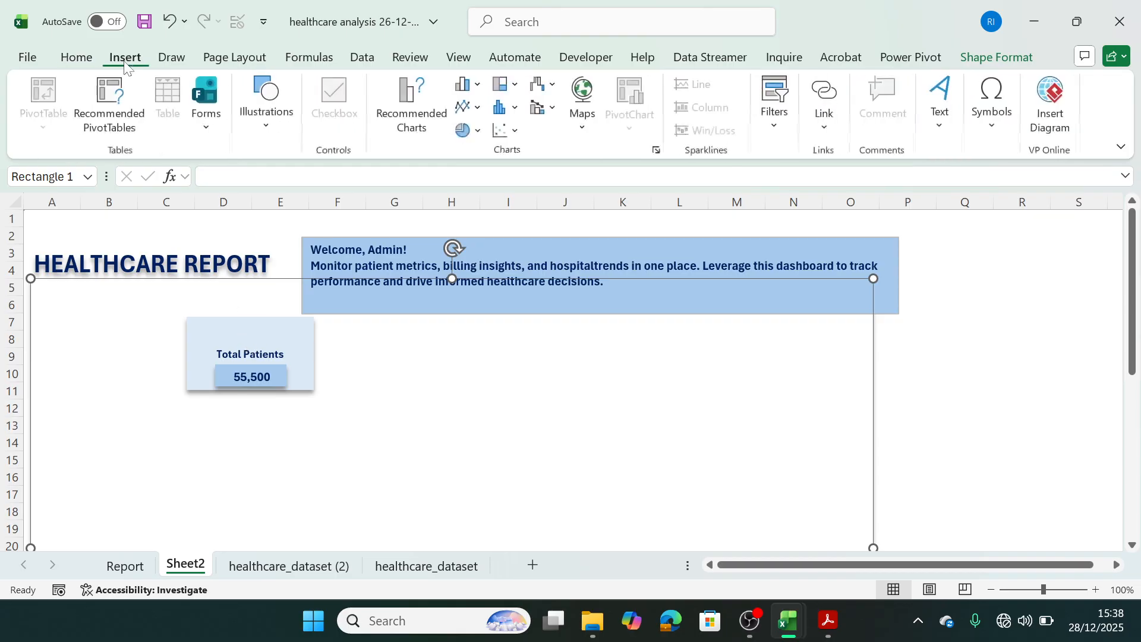
pyautogui.click(272, 122)
pyautogui.click(292, 196)
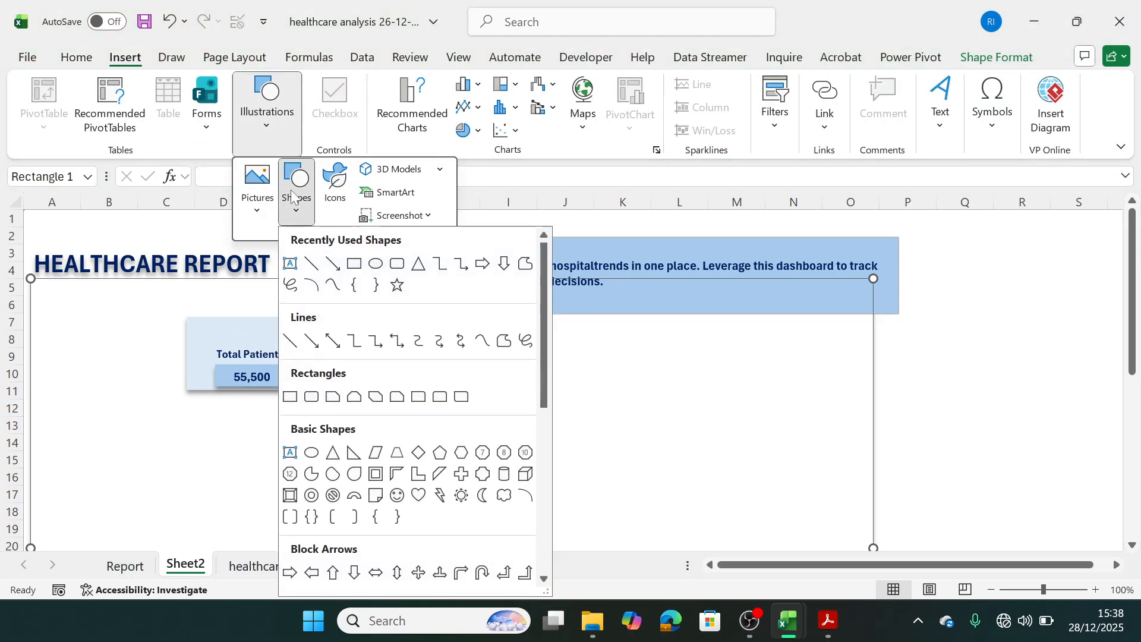
pyautogui.click(367, 265)
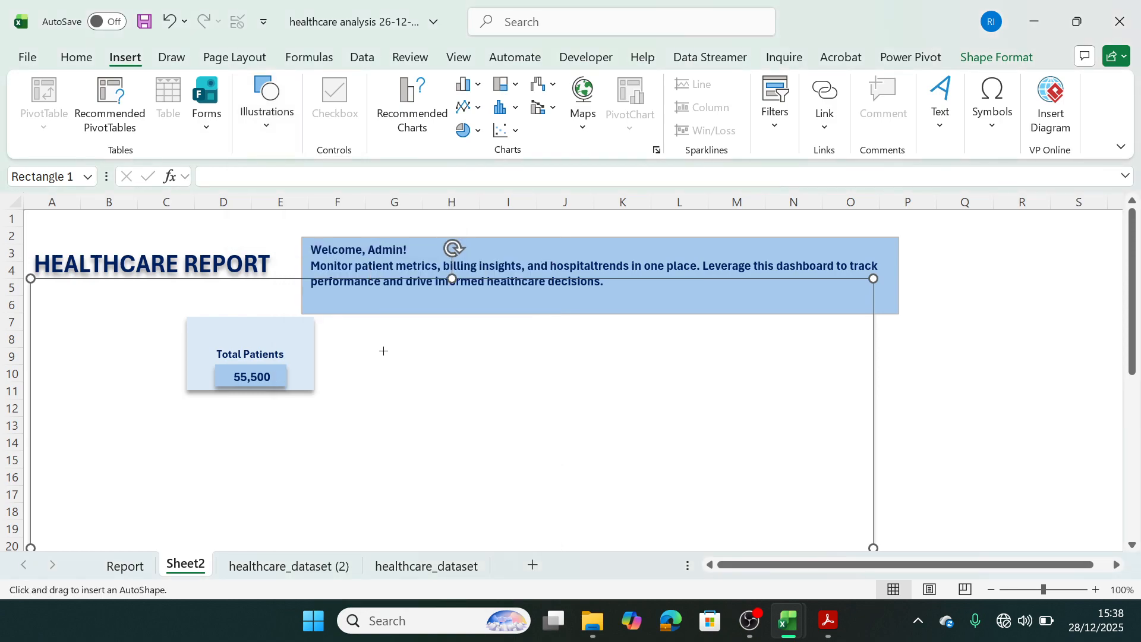
pyautogui.moveTo(384, 351)
pyautogui.mouseDown()
pyautogui.moveTo(415, 381)
pyautogui.moveTo(252, 329)
pyautogui.mouseUp()
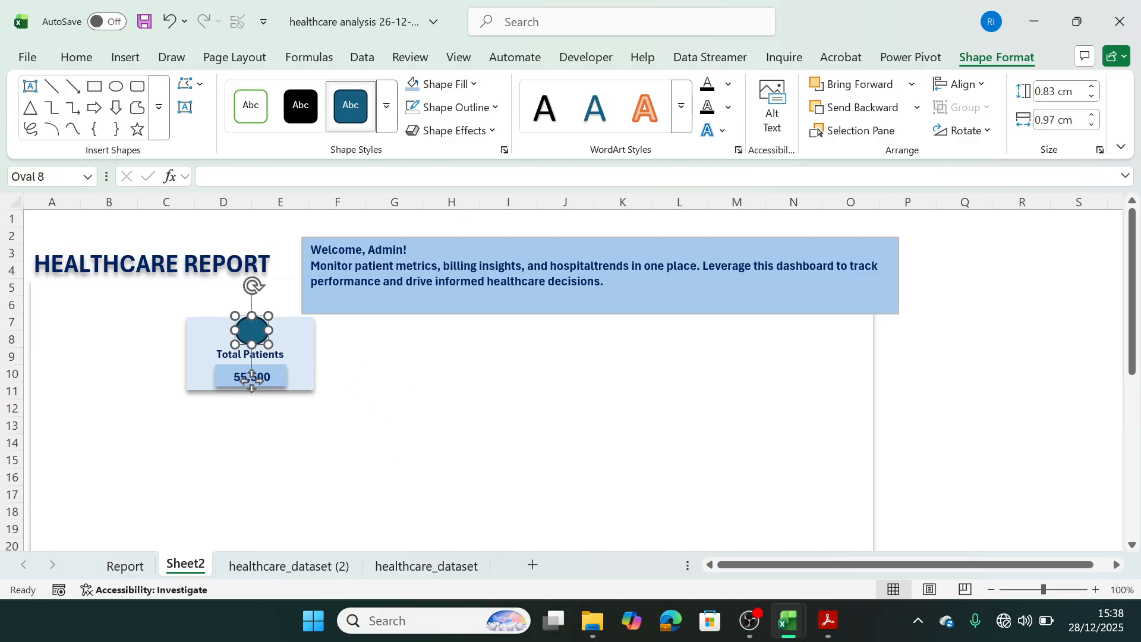
pyautogui.click(304, 334)
pyautogui.click(350, 360)
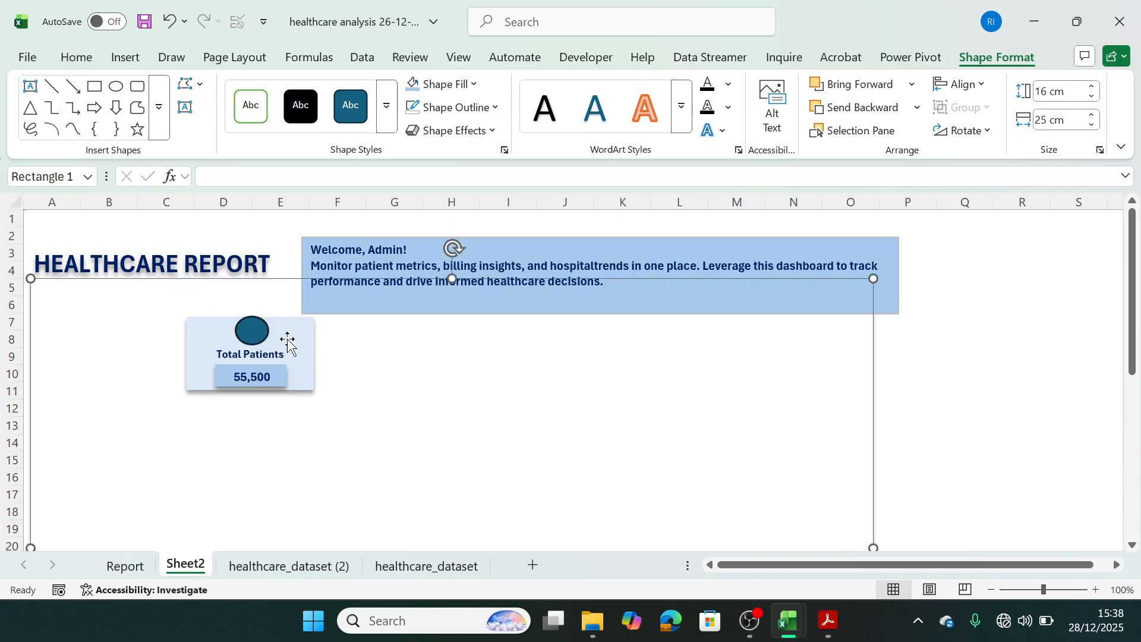
# Fill the oval on the Total Patients card with the lightest dark-blue theme tint, remove its outline and add a shadow.
pyautogui.click(257, 336)
pyautogui.click(447, 84)
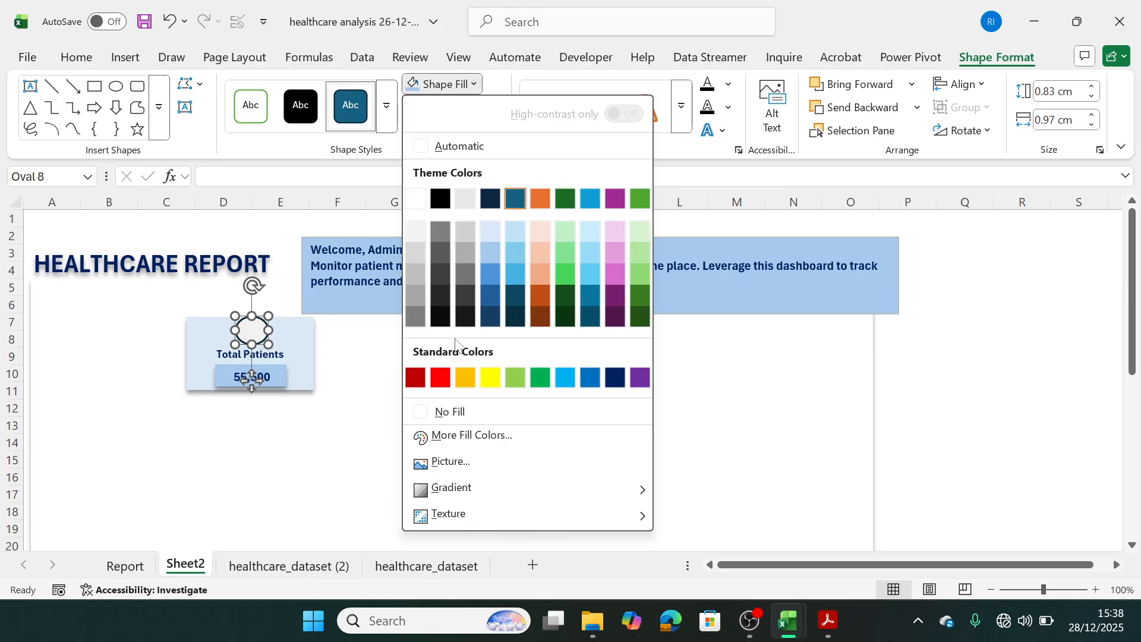
pyautogui.click(489, 231)
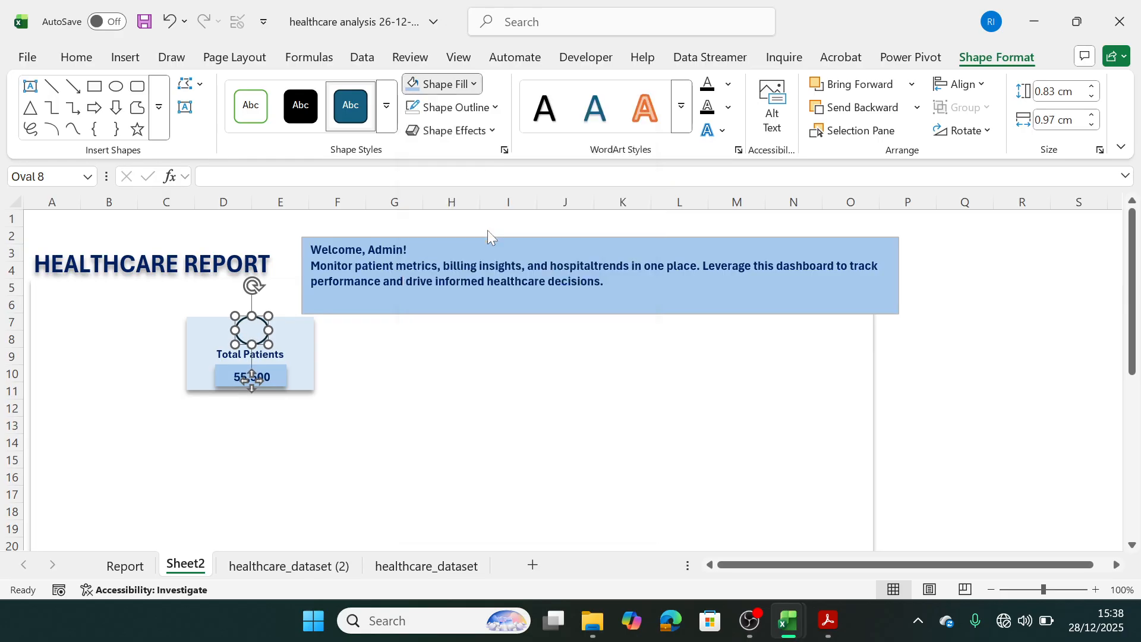
pyautogui.click(467, 109)
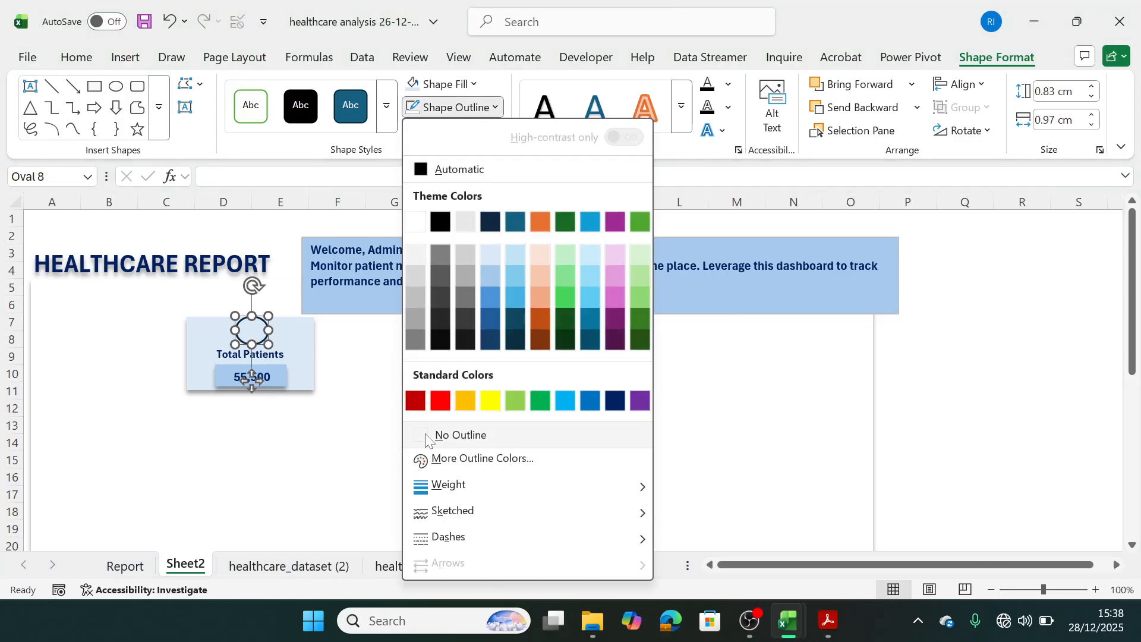
pyautogui.click(425, 438)
pyautogui.click(451, 130)
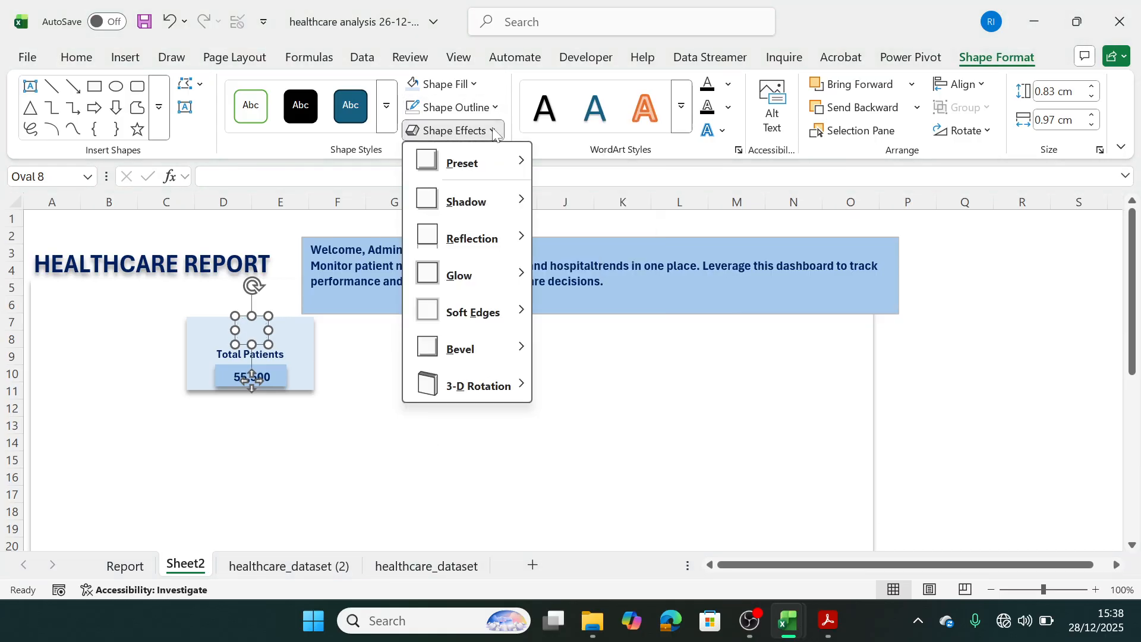
pyautogui.moveTo(502, 204)
pyautogui.click(603, 242)
pyautogui.click(526, 444)
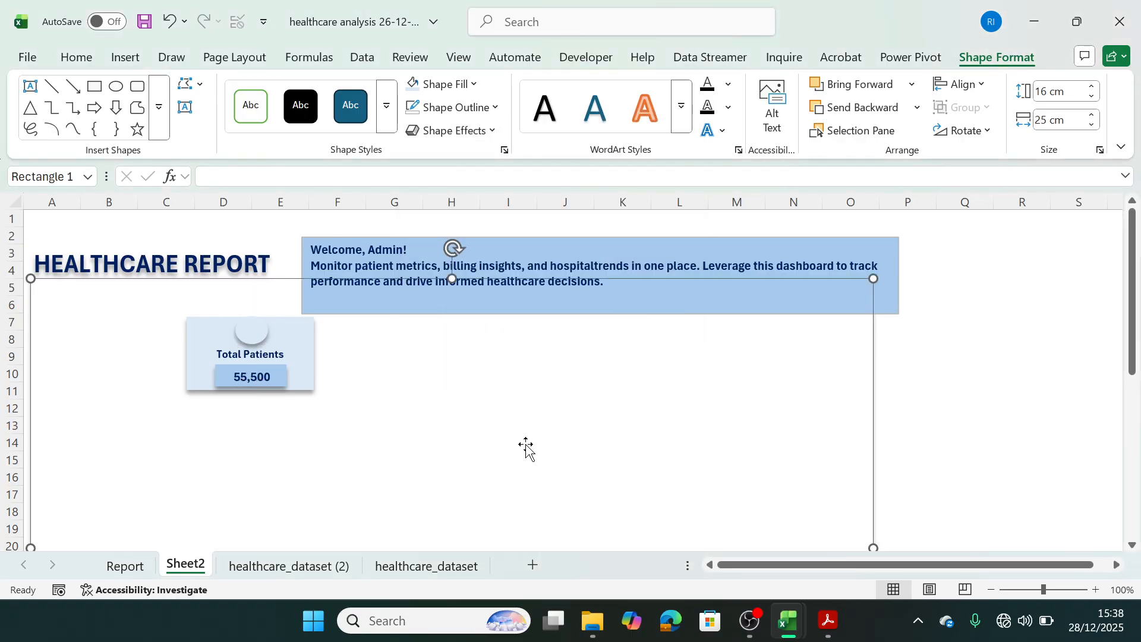
# Group the Total Patients card's background rectangle, oval, label text box and value text box into one object.
pyautogui.click(309, 358)
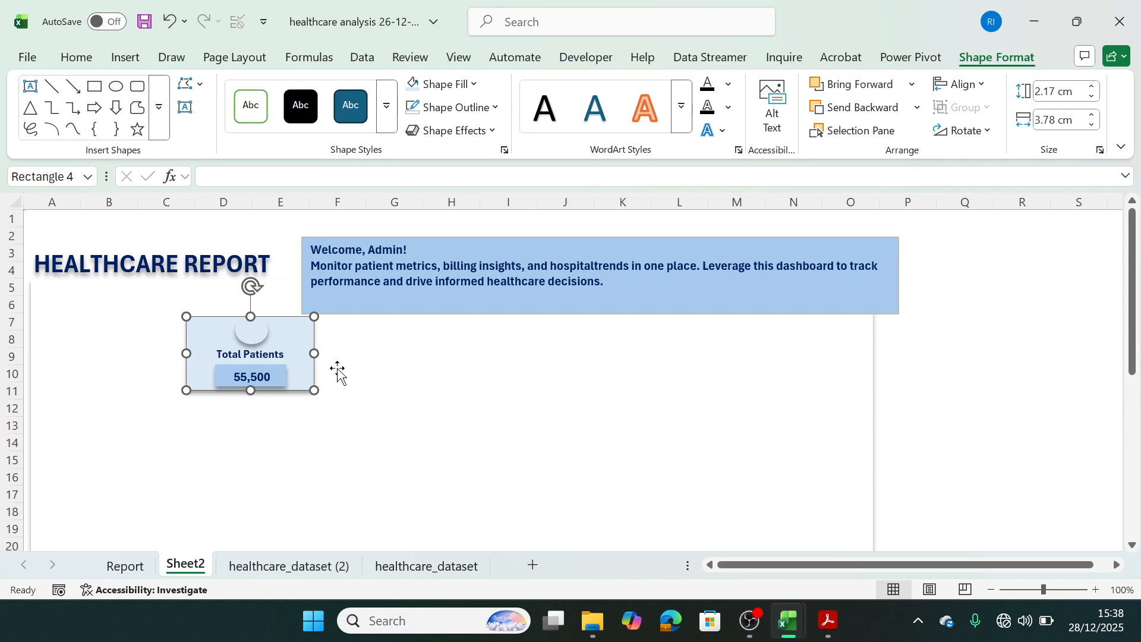
pyautogui.click(386, 377)
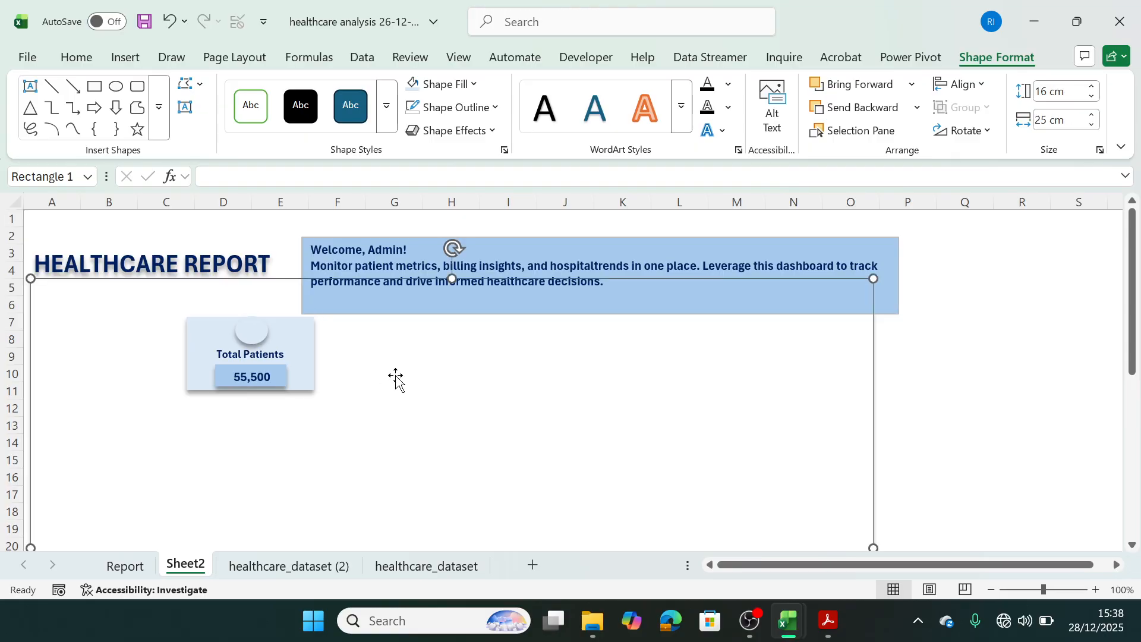
pyautogui.click(302, 341)
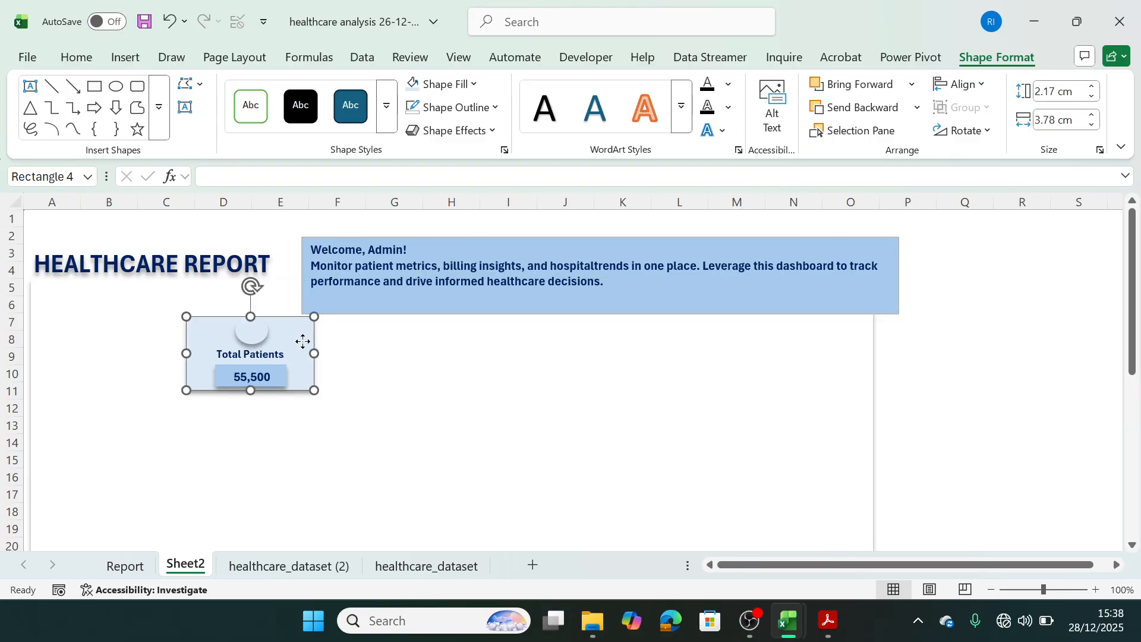
pyautogui.keyDown('shift'); pyautogui.click(253, 330); pyautogui.keyUp('shift')
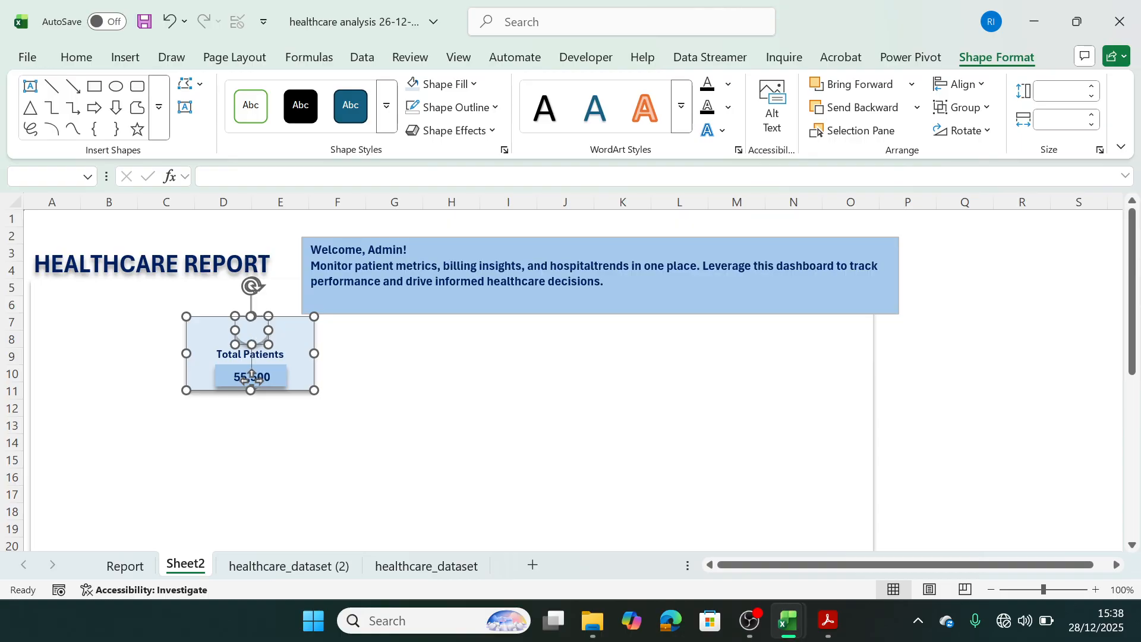
pyautogui.keyDown('shift'); pyautogui.click(230, 353); pyautogui.keyUp('shift')
pyautogui.keyDown('shift'); pyautogui.click(235, 377); pyautogui.keyUp('shift')
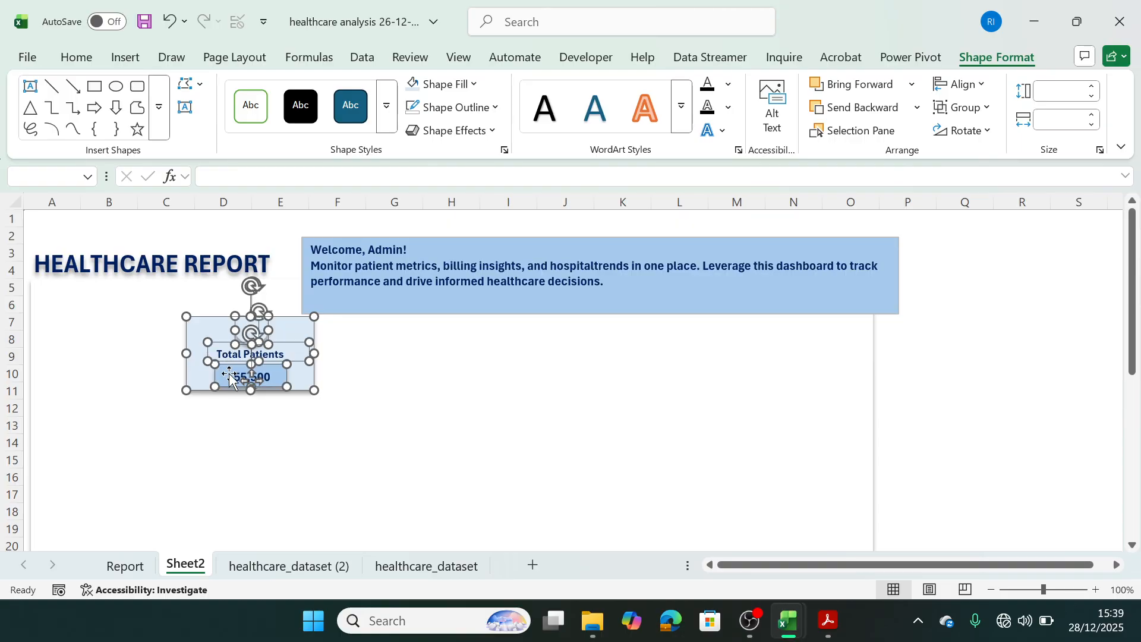
pyautogui.rightClick(290, 331)
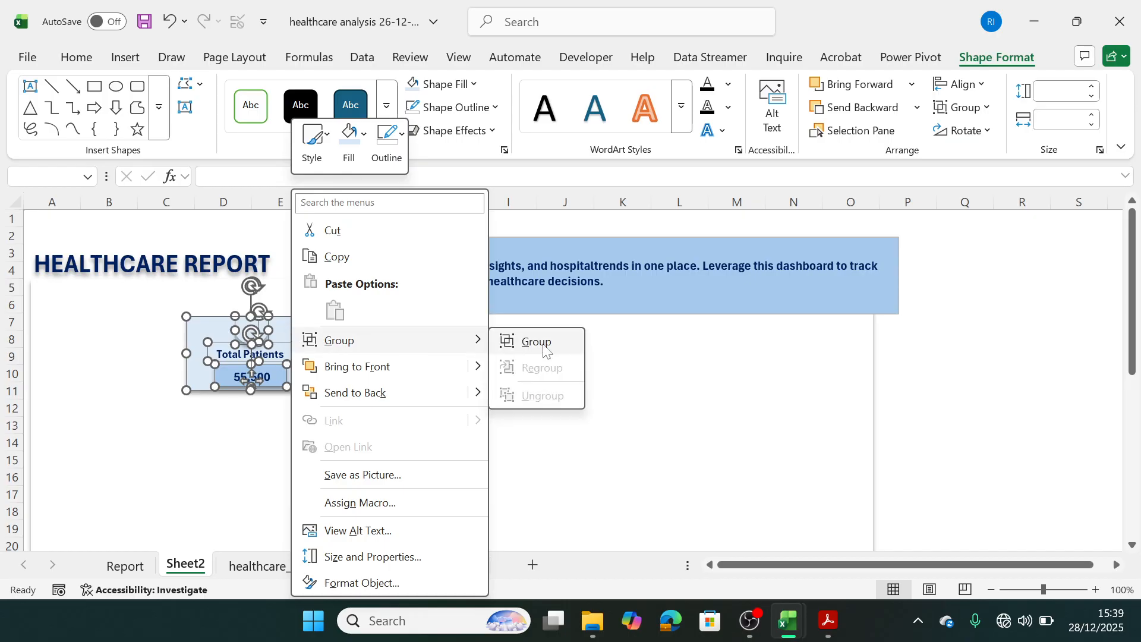
pyautogui.click(542, 350)
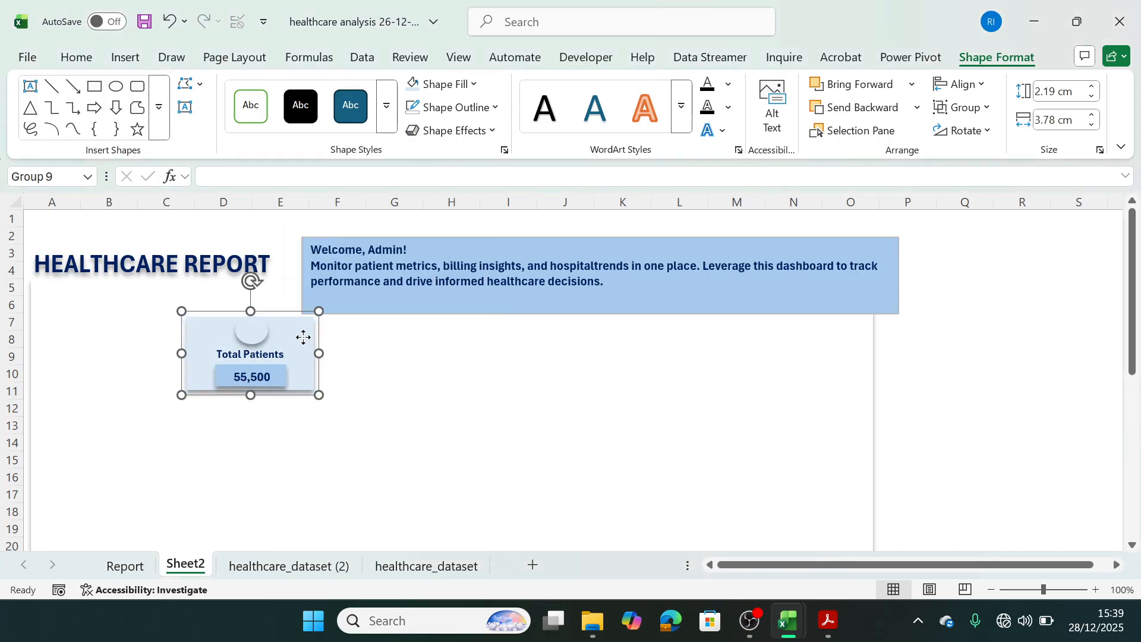
# Duplicate the grouped Total Patients card three times, spacing the copies evenly in a row beside the original.
pyautogui.moveTo(303, 336); pyautogui.dragTo(422, 324)
pyautogui.hotkey('ctrl', 'd')
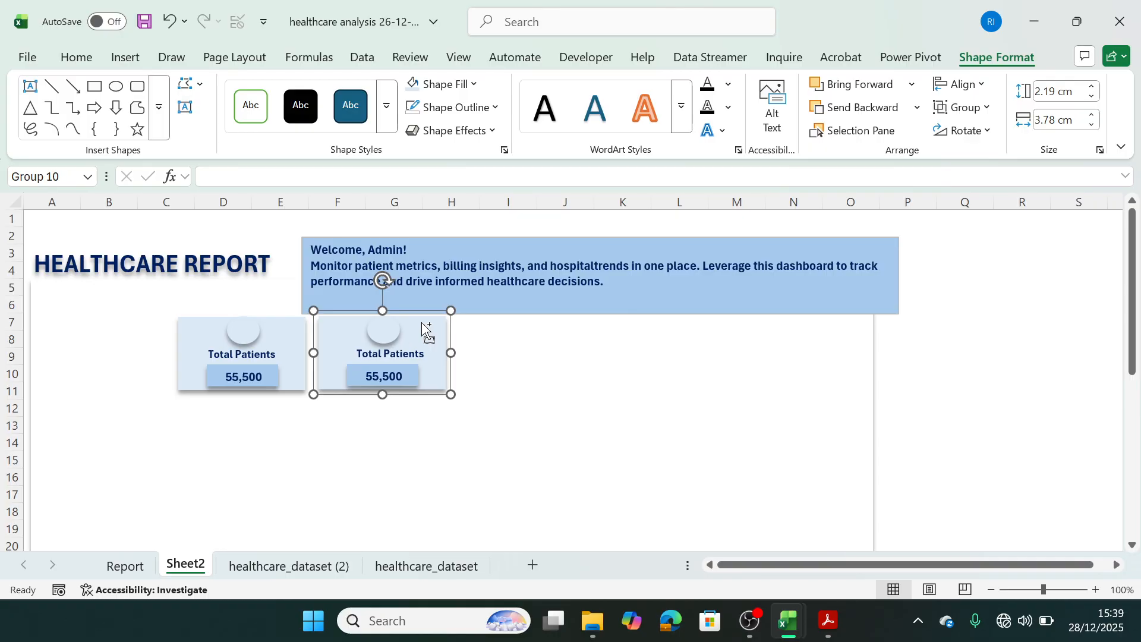
pyautogui.hotkey('ctrl', 'd')
pyautogui.hotkey('ctrl', 'd')
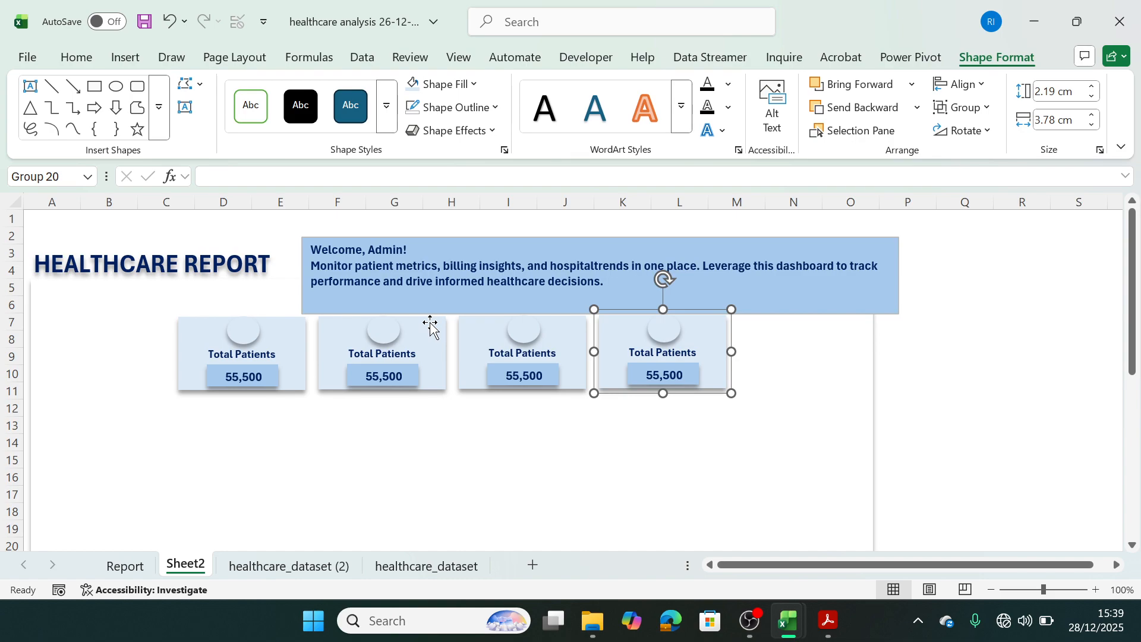
# Narrow the original Total Patients card group to about 3.32 cm wide.
pyautogui.click(242, 354)
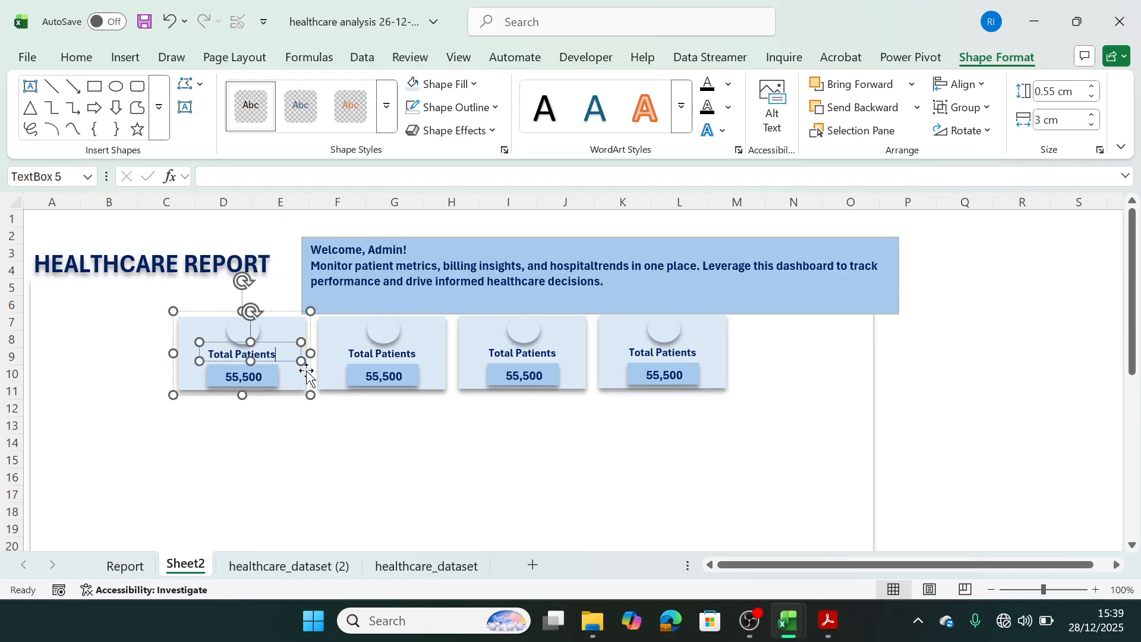
pyautogui.moveTo(304, 352); pyautogui.dragTo(292, 355)
pyautogui.click(327, 404)
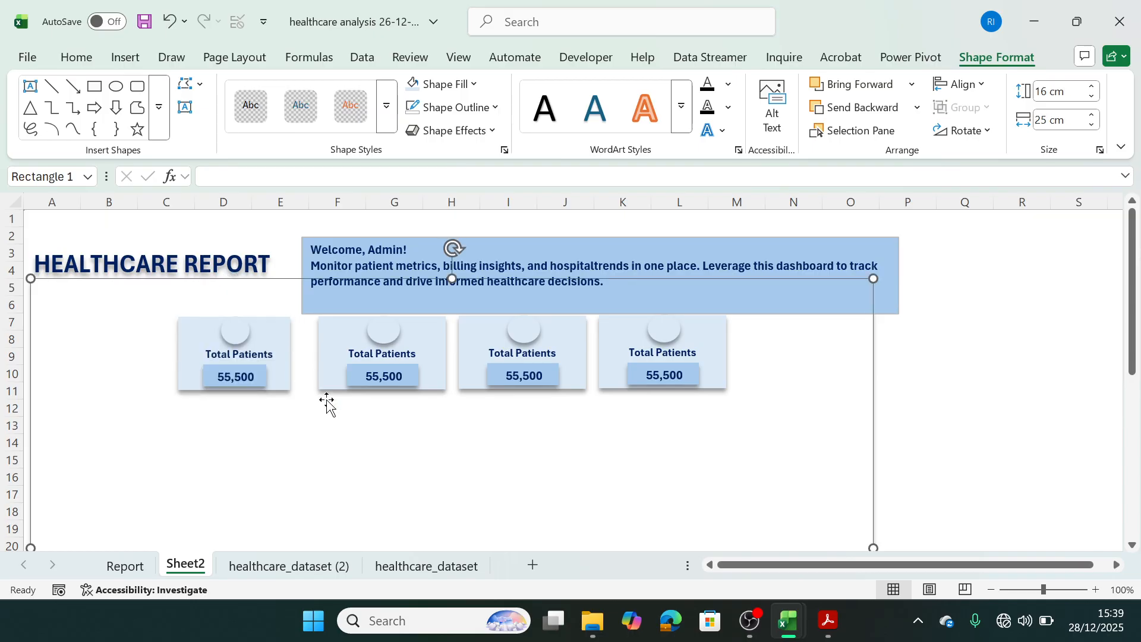
# Delete the second and fourth Total Patients cards in the row.
pyautogui.click(336, 352)
pyautogui.press('Delete')
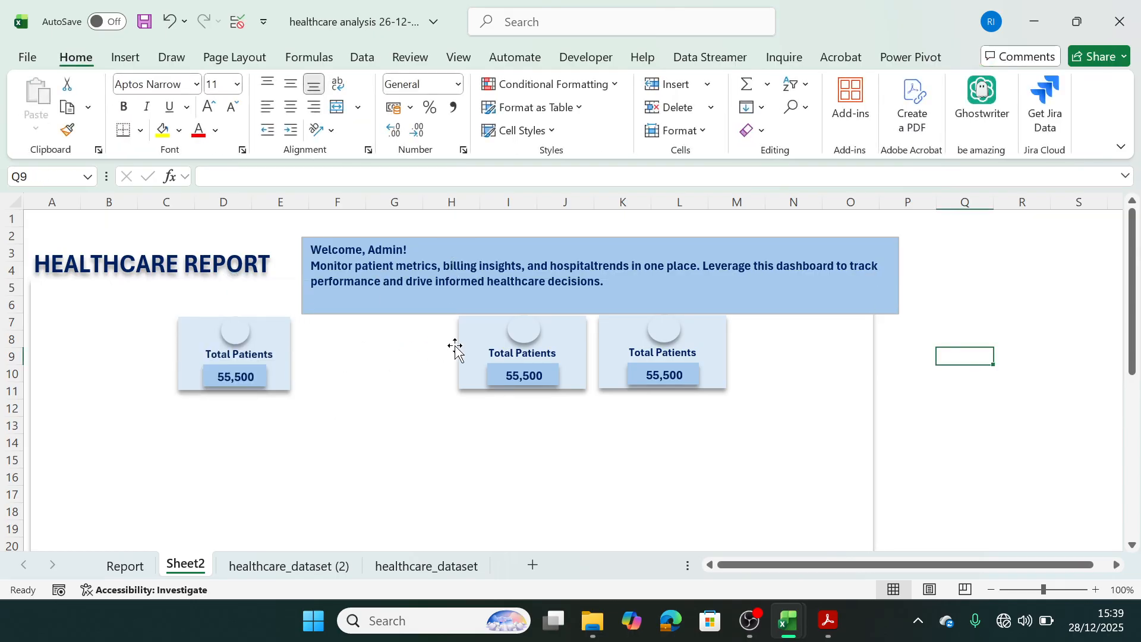
pyautogui.click(456, 348)
pyautogui.click(463, 353)
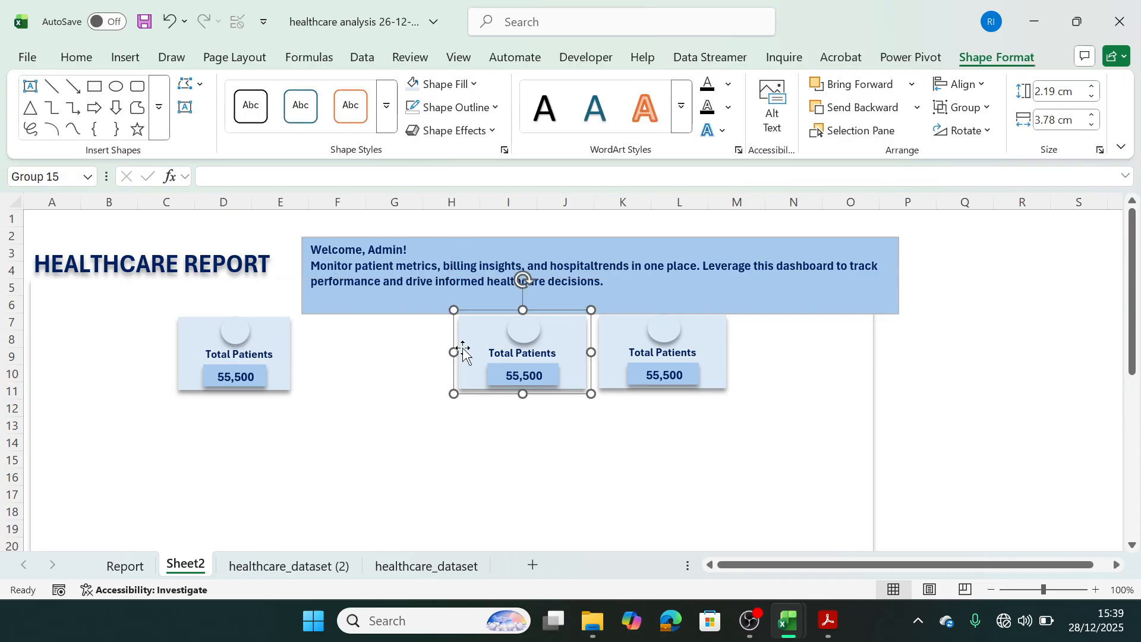
pyautogui.click(472, 352)
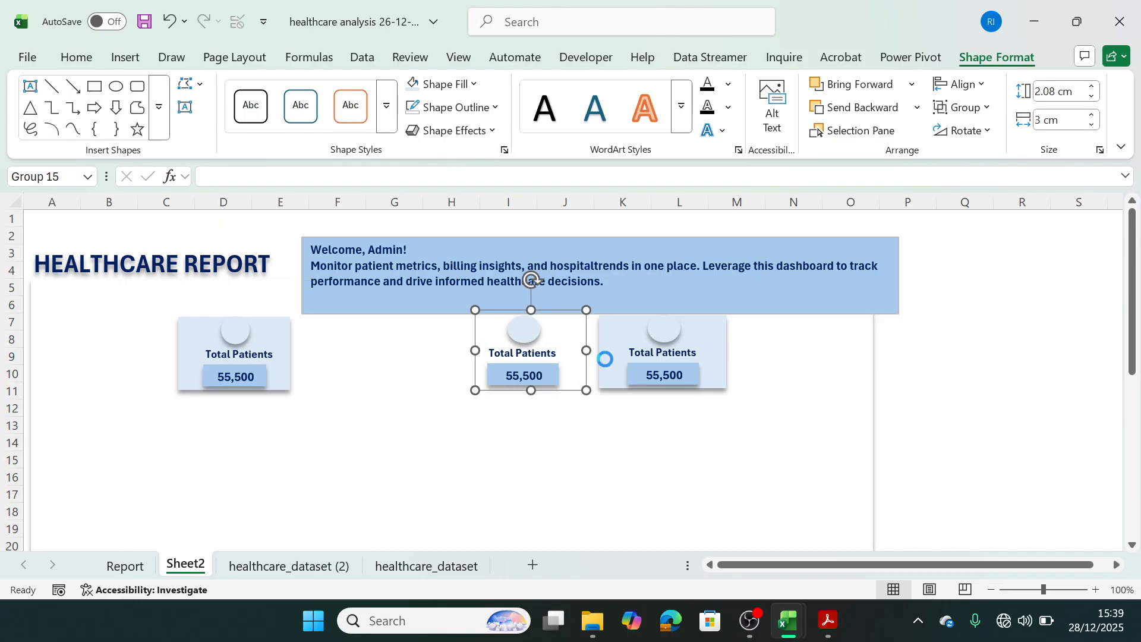
pyautogui.hotkey('ctrl', 'z')
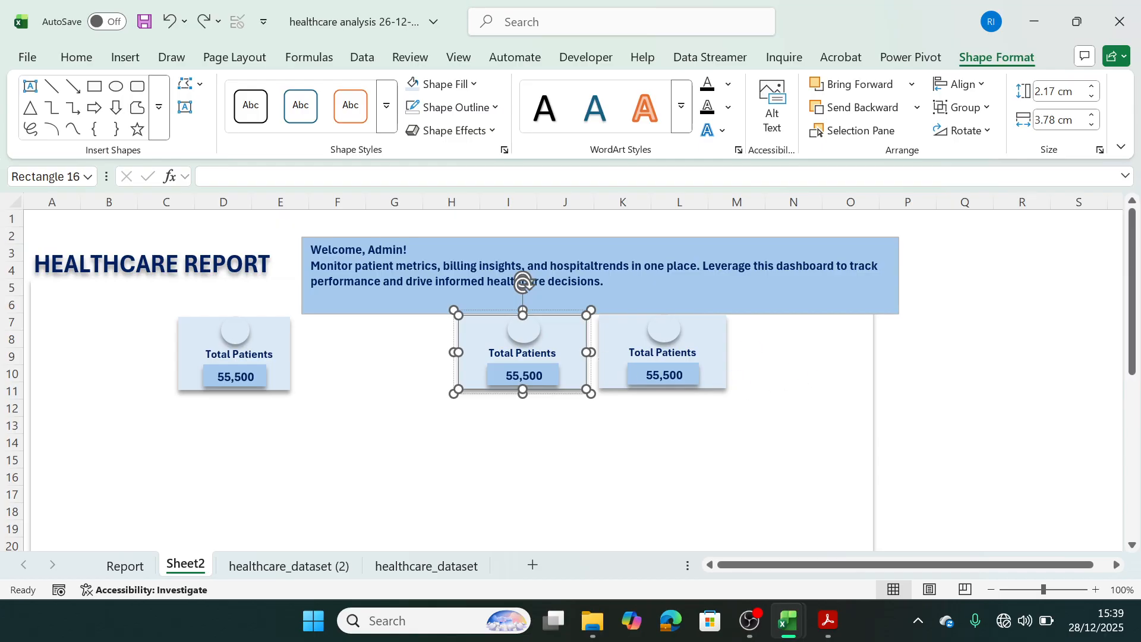
pyautogui.click(720, 344)
pyautogui.press('Delete')
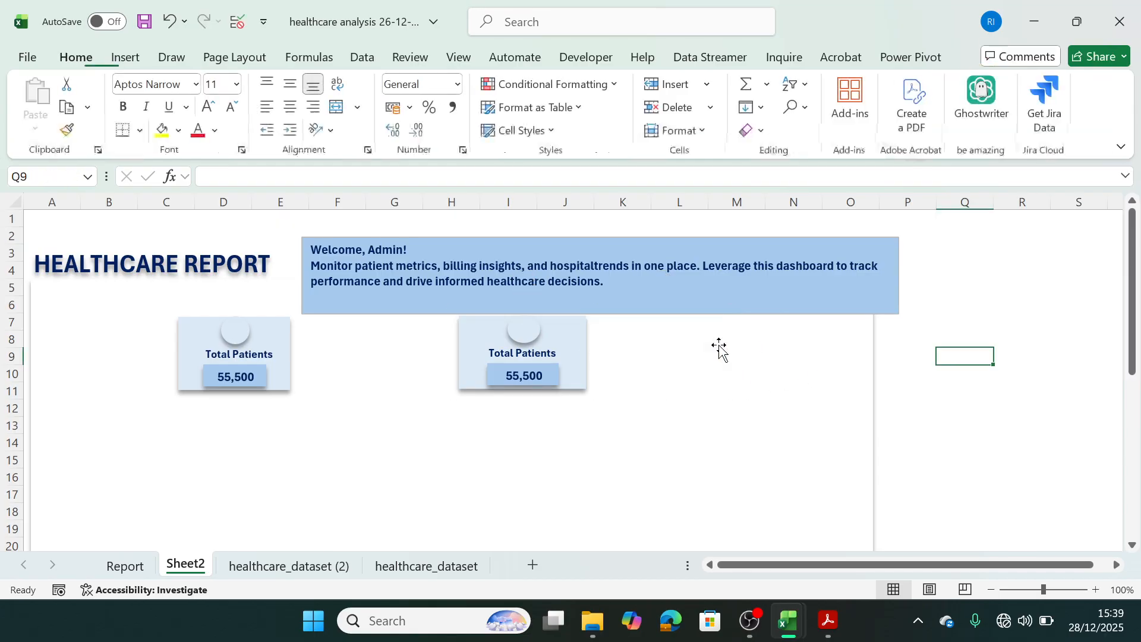
# Delete the remaining wide copy of the Total Patients card, leaving only the narrowed original.
pyautogui.click(587, 357)
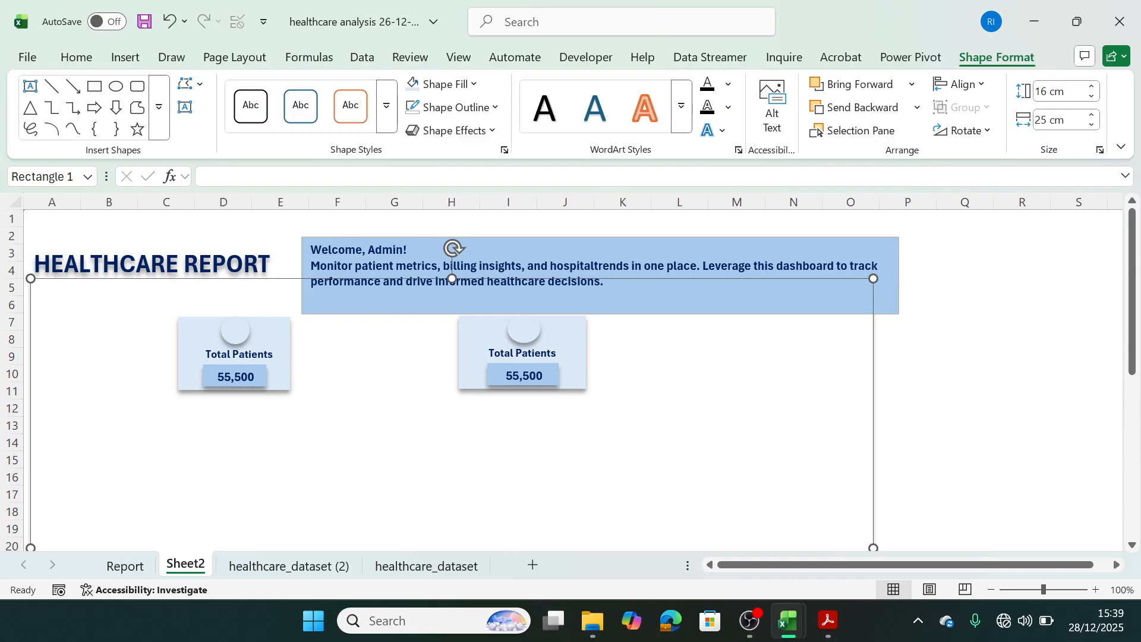
pyautogui.click(587, 357)
pyautogui.click(586, 388)
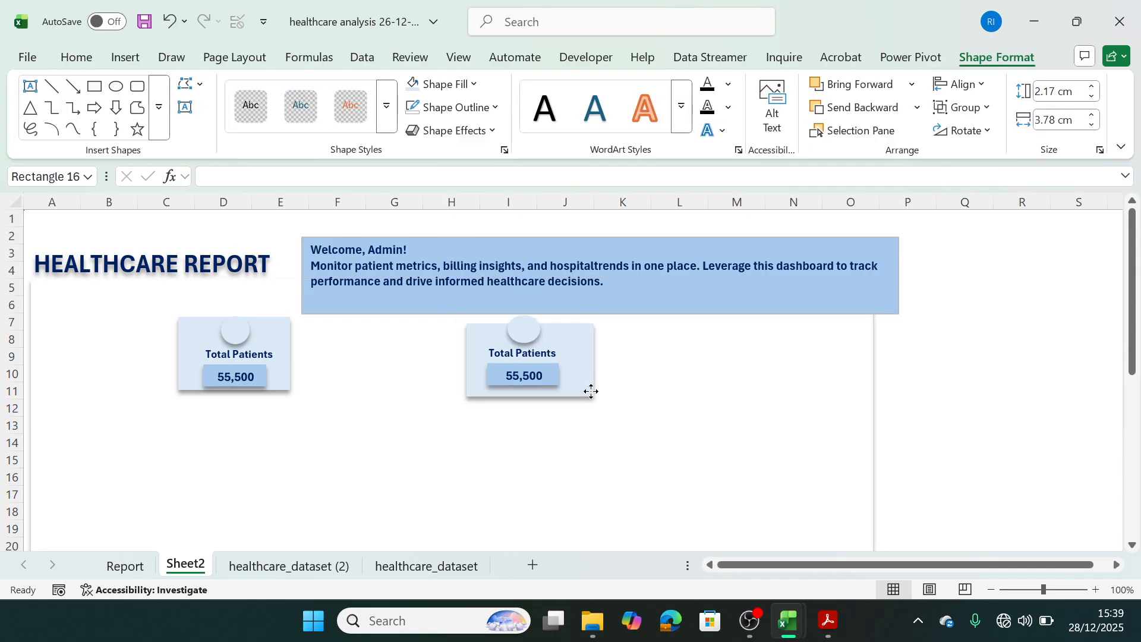
pyautogui.click(586, 388)
pyautogui.click(587, 390)
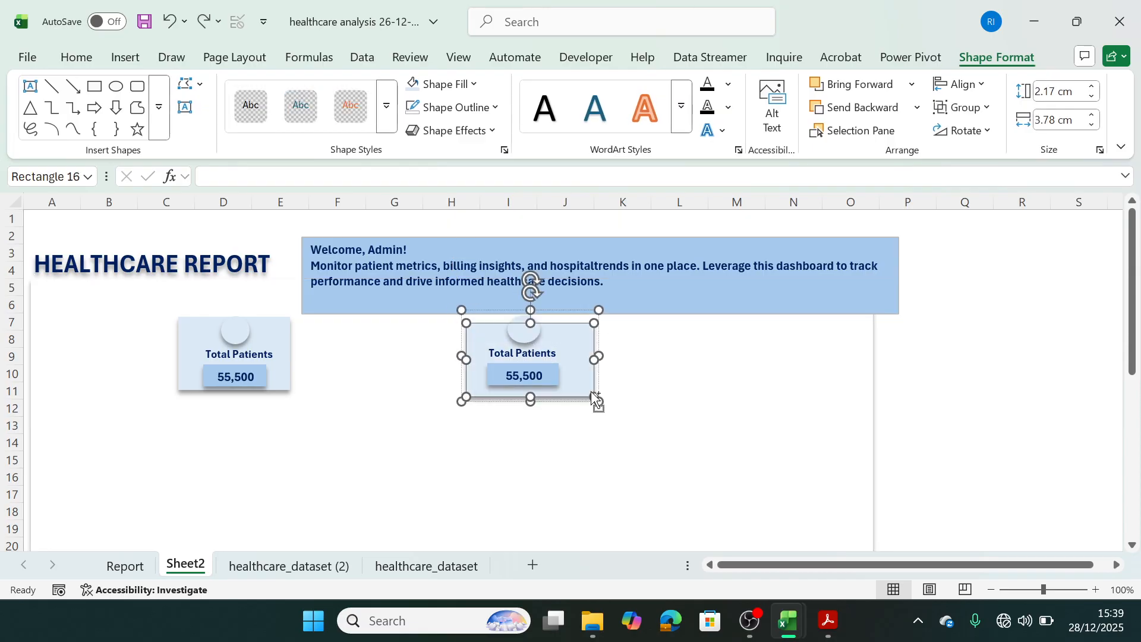
pyautogui.click(592, 378)
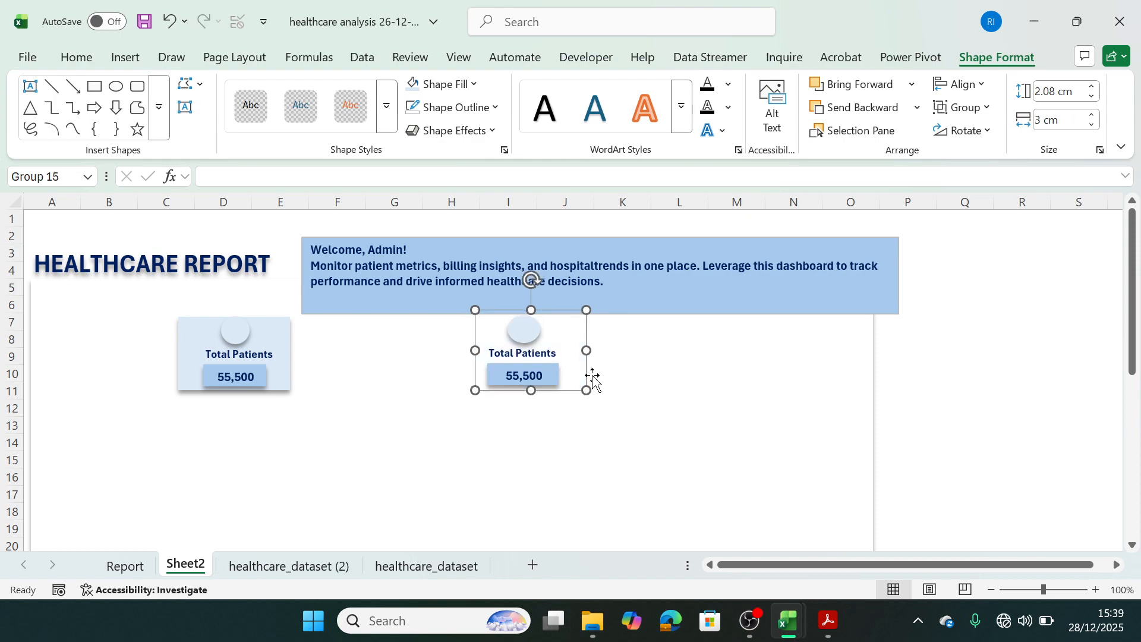
pyautogui.click(592, 379)
pyautogui.click(692, 440)
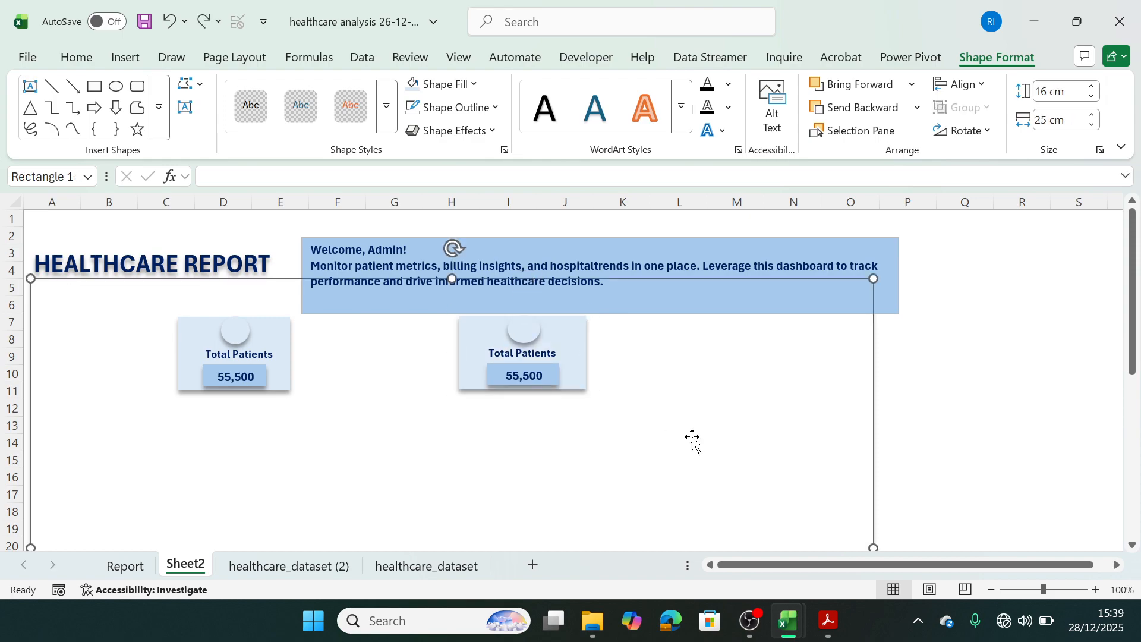
pyautogui.click(584, 372)
pyautogui.press('Delete')
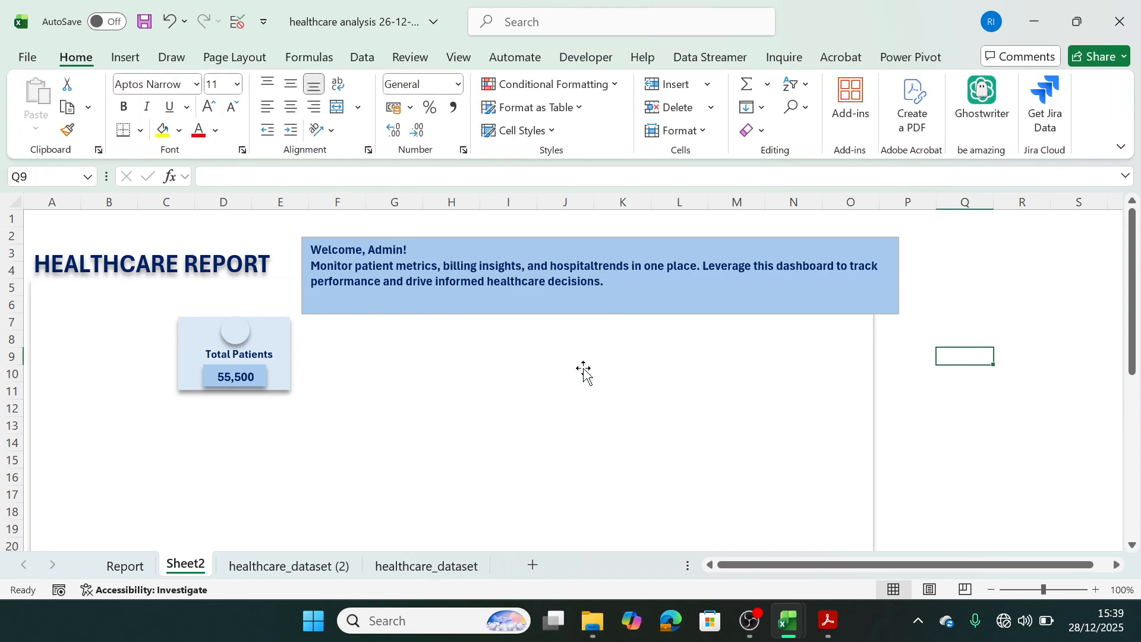
# Duplicate the narrowed Total Patients card three times, aligning the copies in an evenly spaced row beside the original.
pyautogui.click(288, 374)
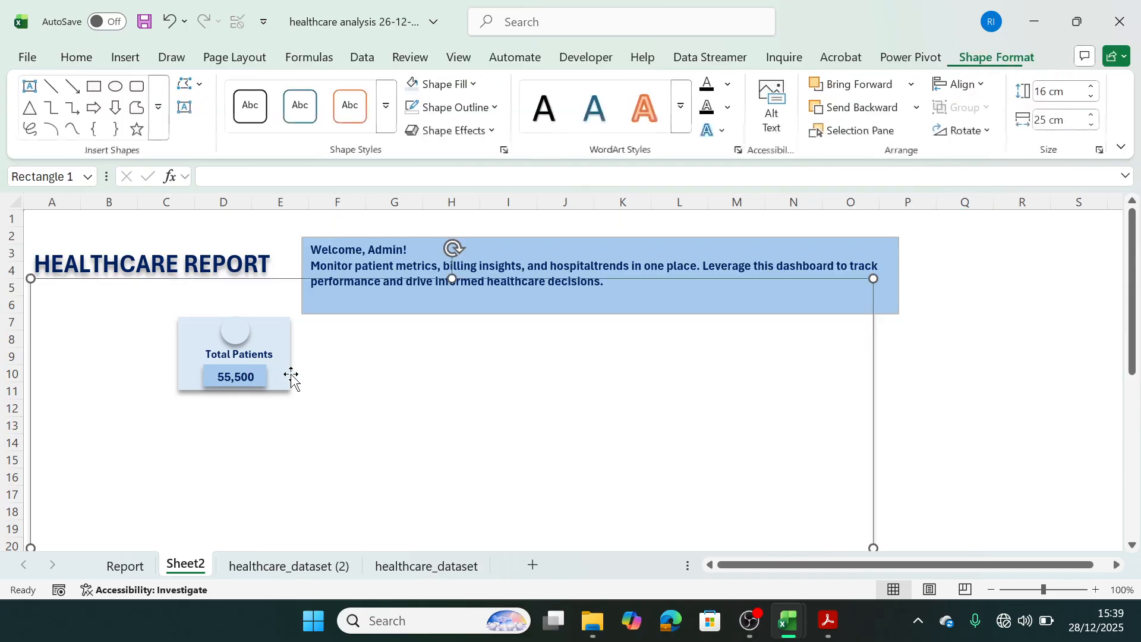
pyautogui.click(288, 373)
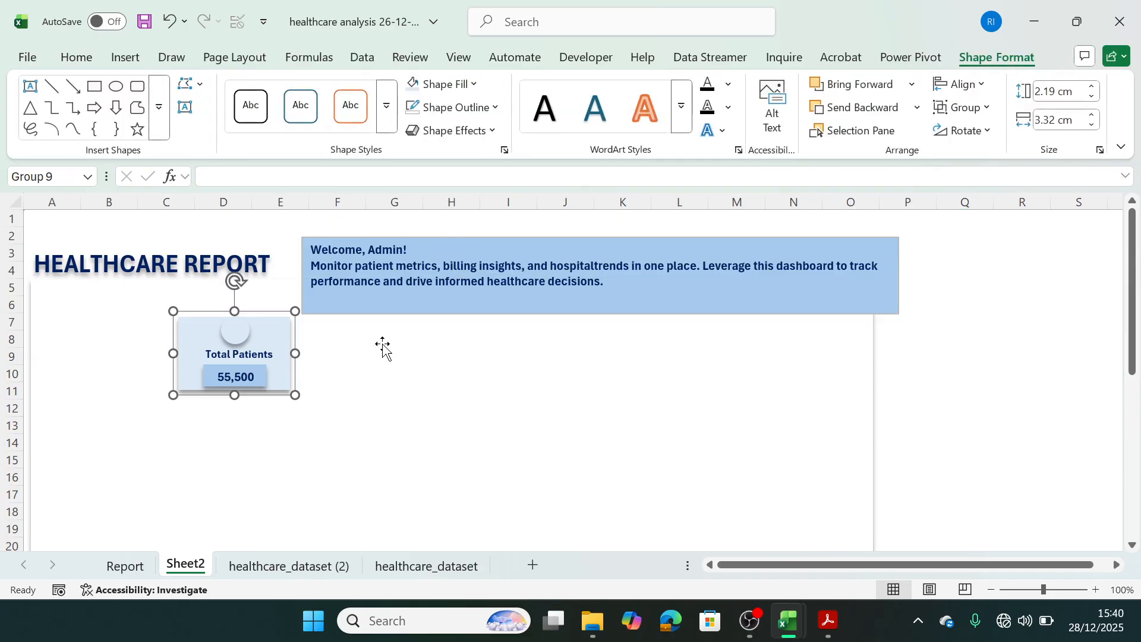
pyautogui.hotkey('ctrl', 'd')
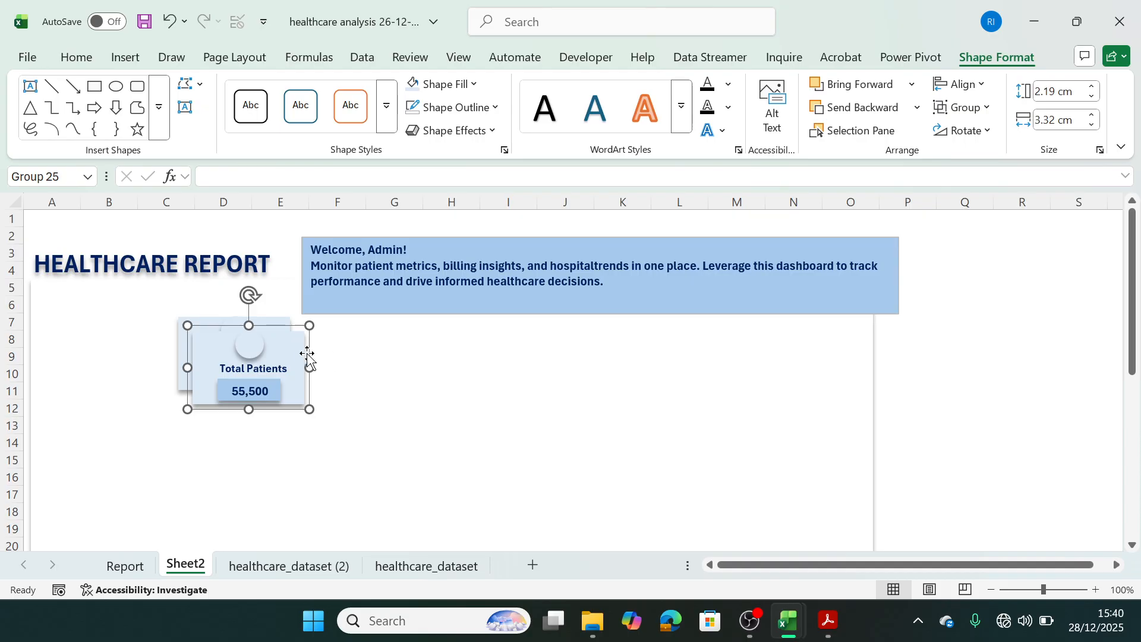
pyautogui.moveTo(297, 350); pyautogui.dragTo(404, 338)
pyautogui.hotkey('ctrl', 'd')
pyautogui.hotkey('ctrl', 'd')
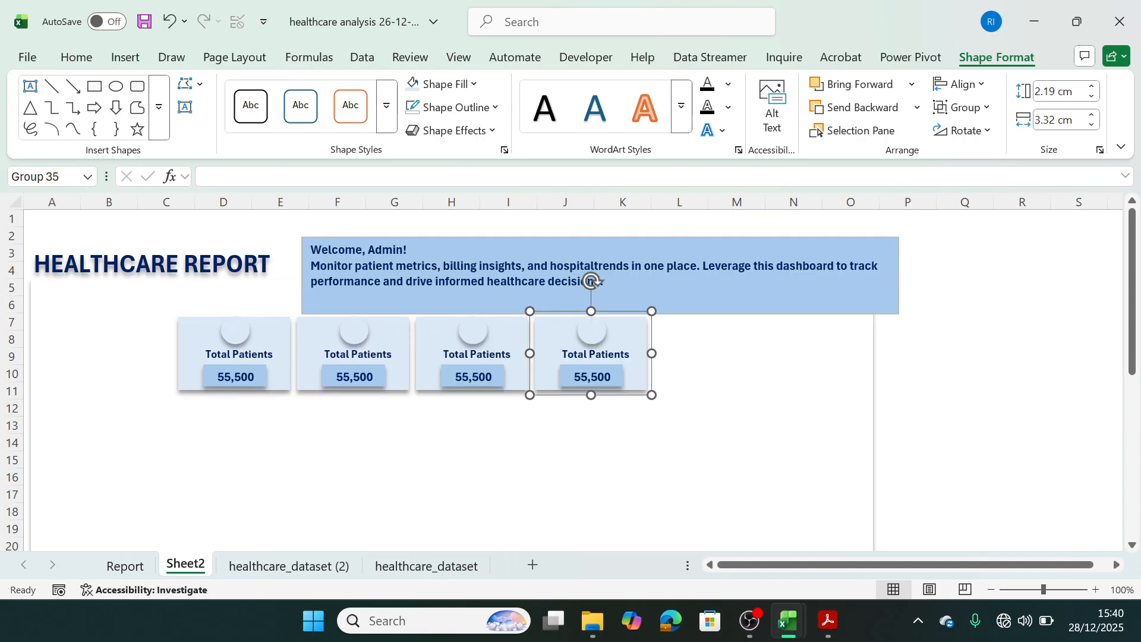
pyautogui.click(826, 418)
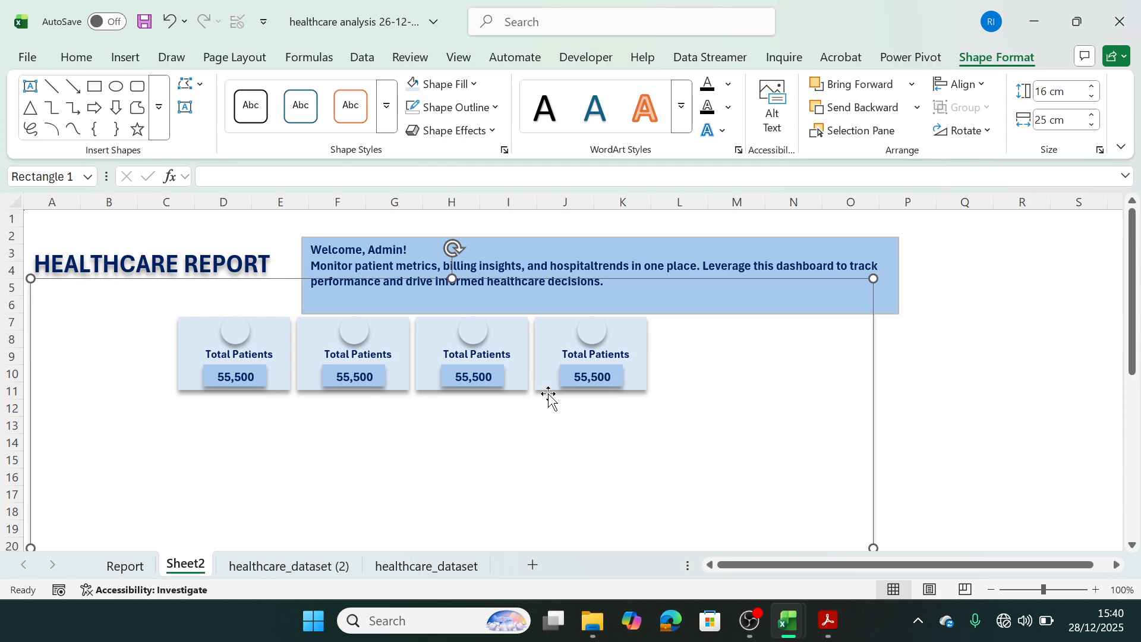
# Connect the computer to the first available Wi-Fi network in the list.
pyautogui.click(1004, 631)
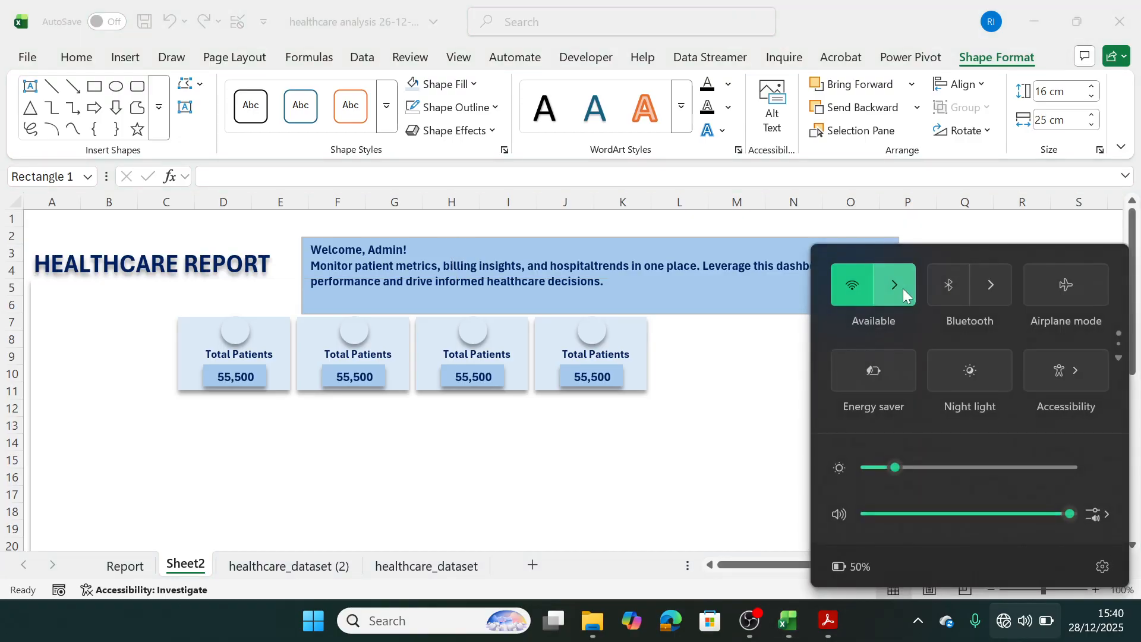
pyautogui.click(904, 274)
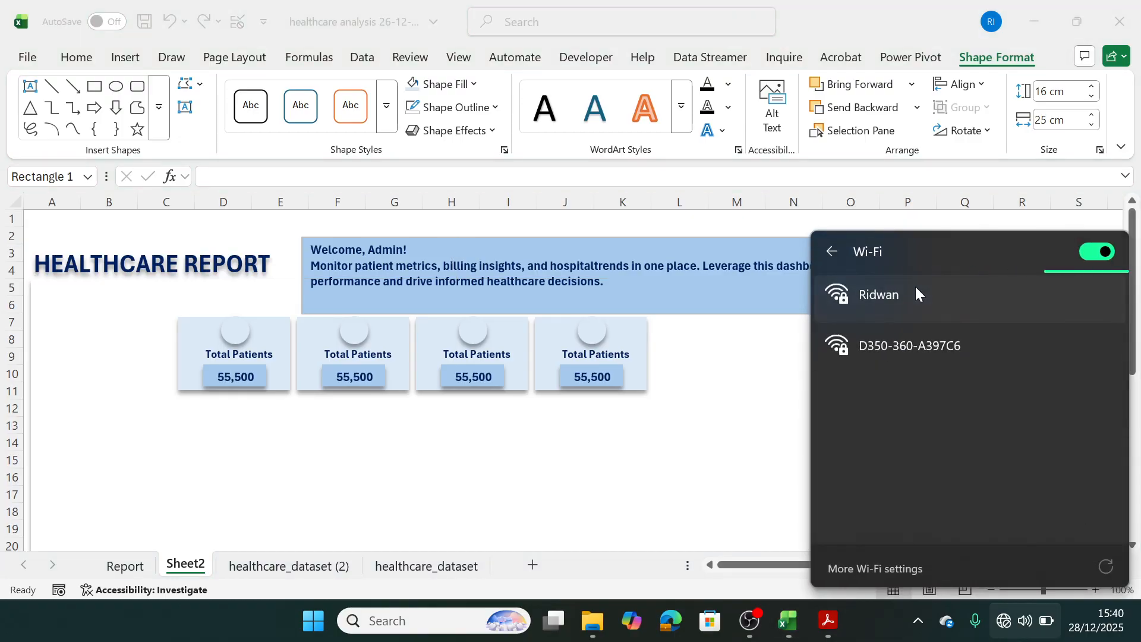
pyautogui.click(914, 284)
pyautogui.click(1028, 365)
pyautogui.click(678, 421)
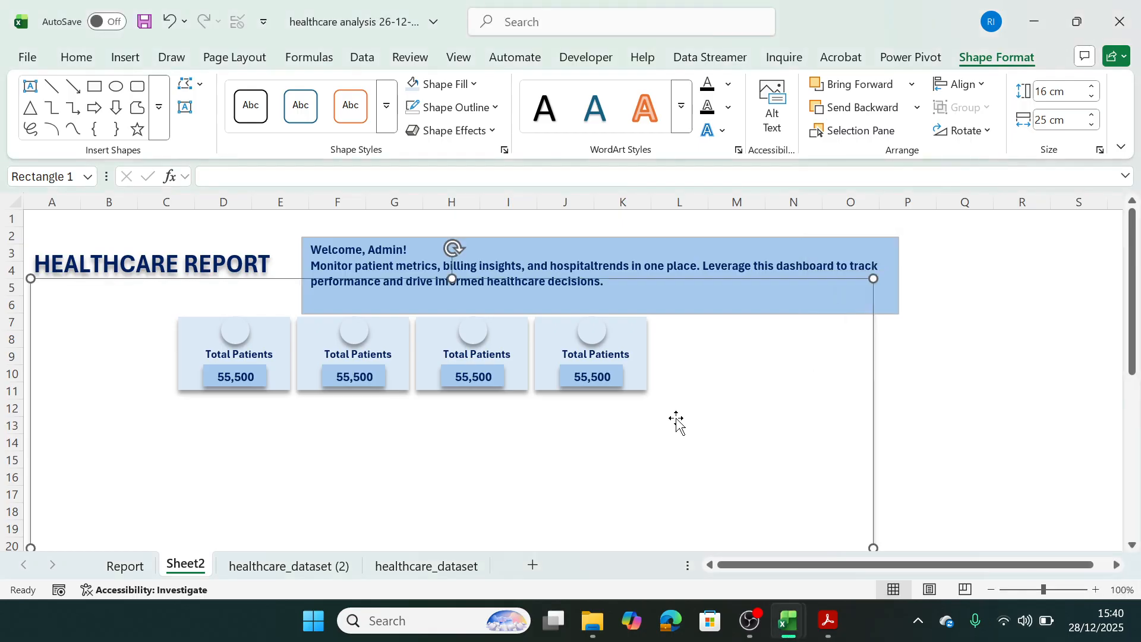
# Search for and launch Google Chrome.
pyautogui.click(466, 618)
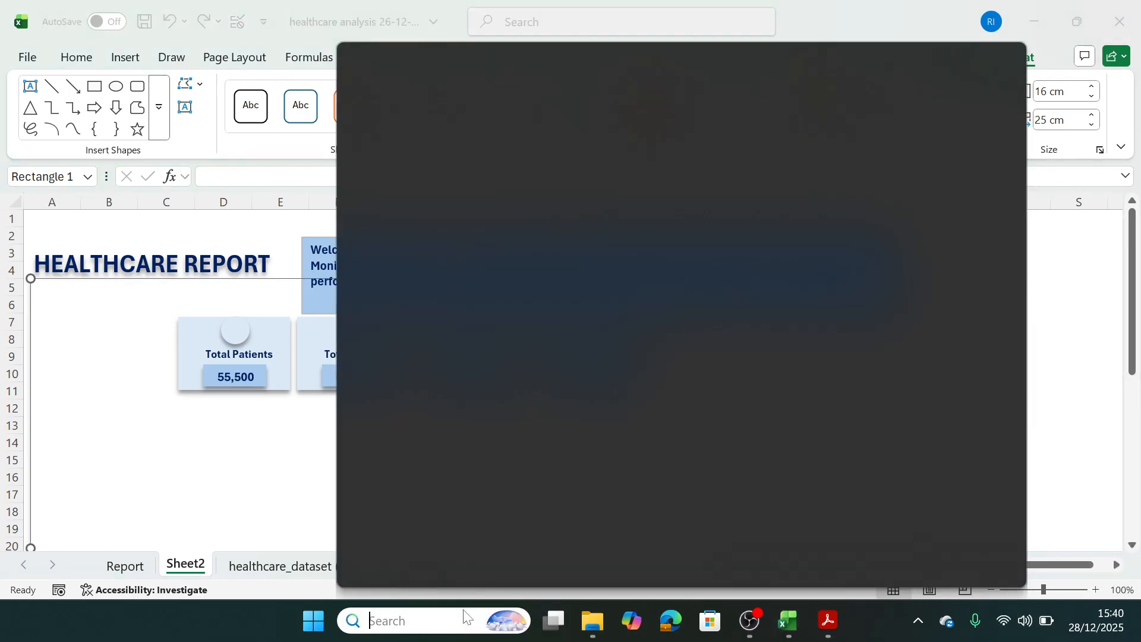
pyautogui.write('ch')
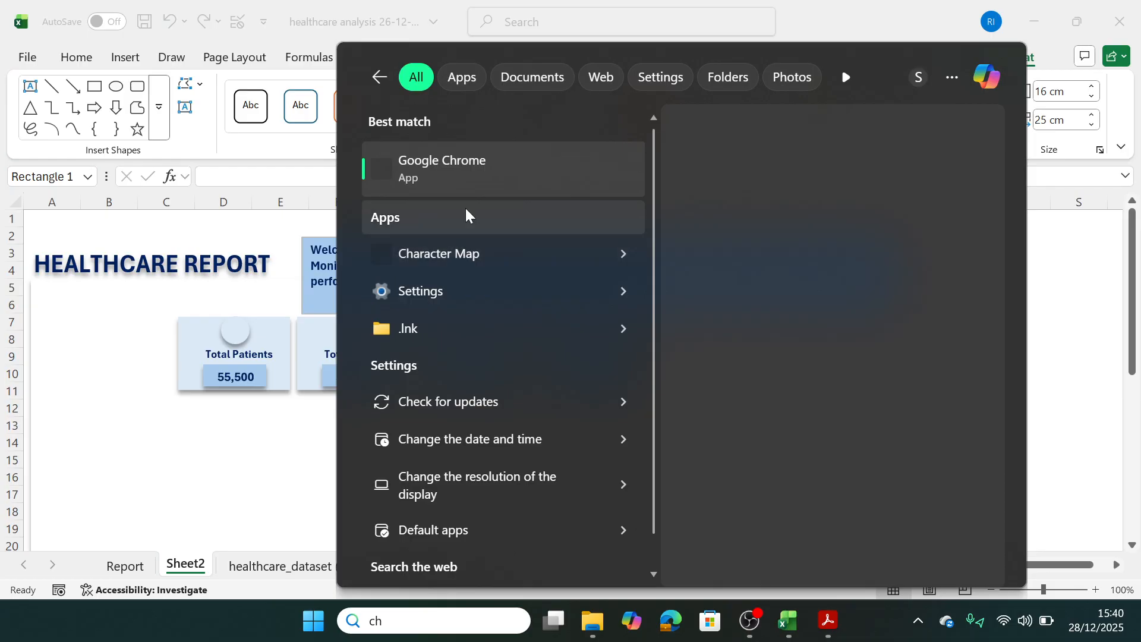
pyautogui.press('Return')
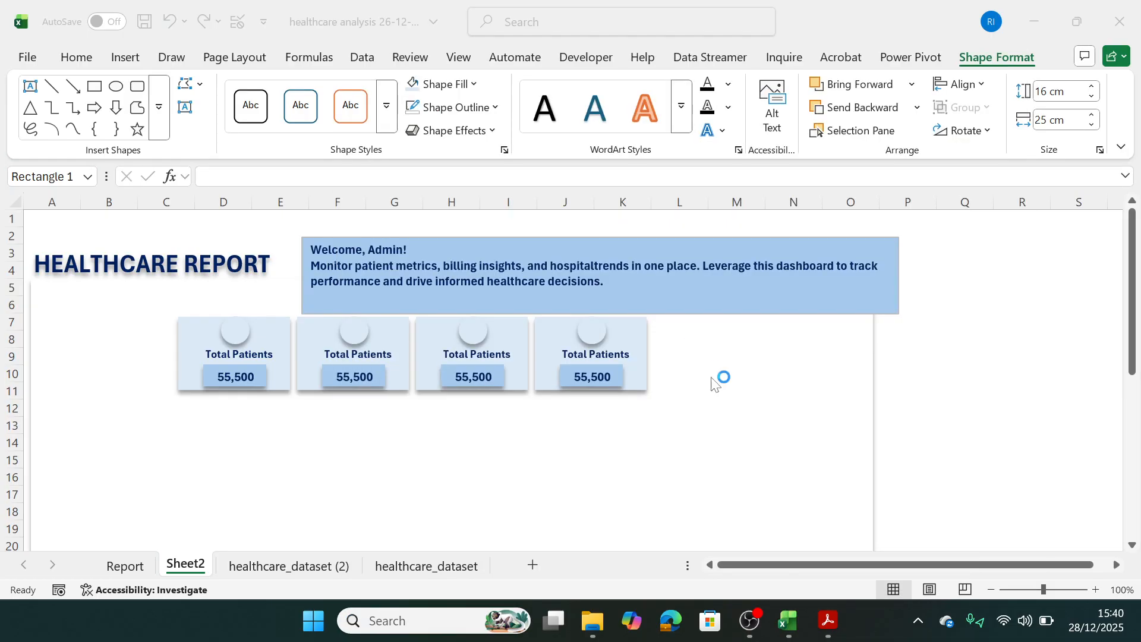
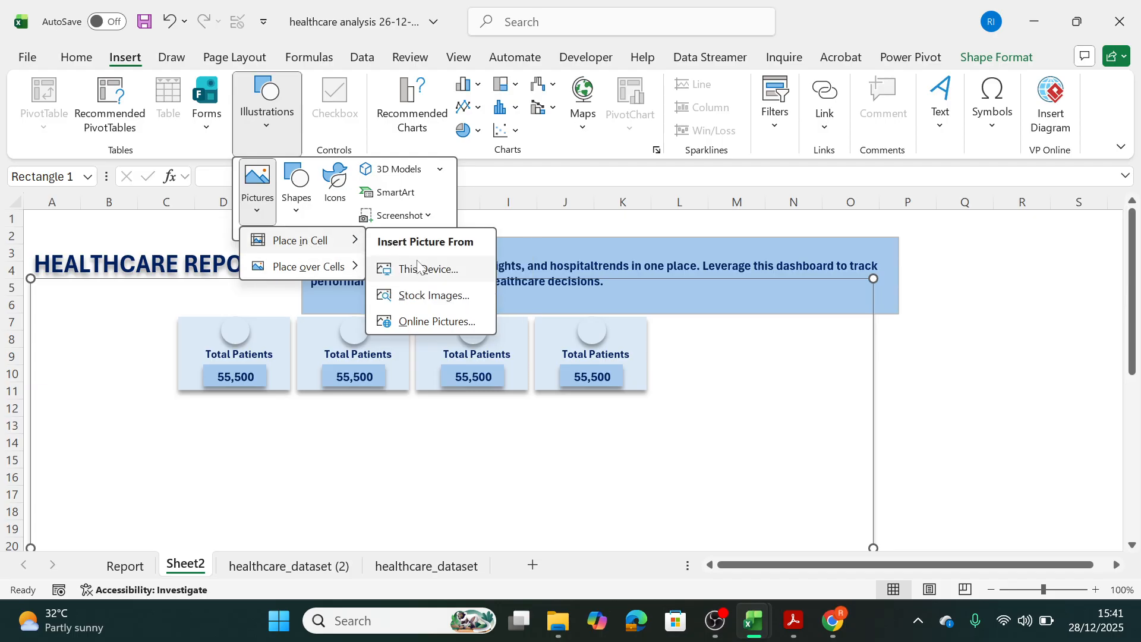
# Start inserting a picture over cells from this device and browse to the Healthcare Project folder on the Desktop.
pyautogui.moveTo(334, 271)
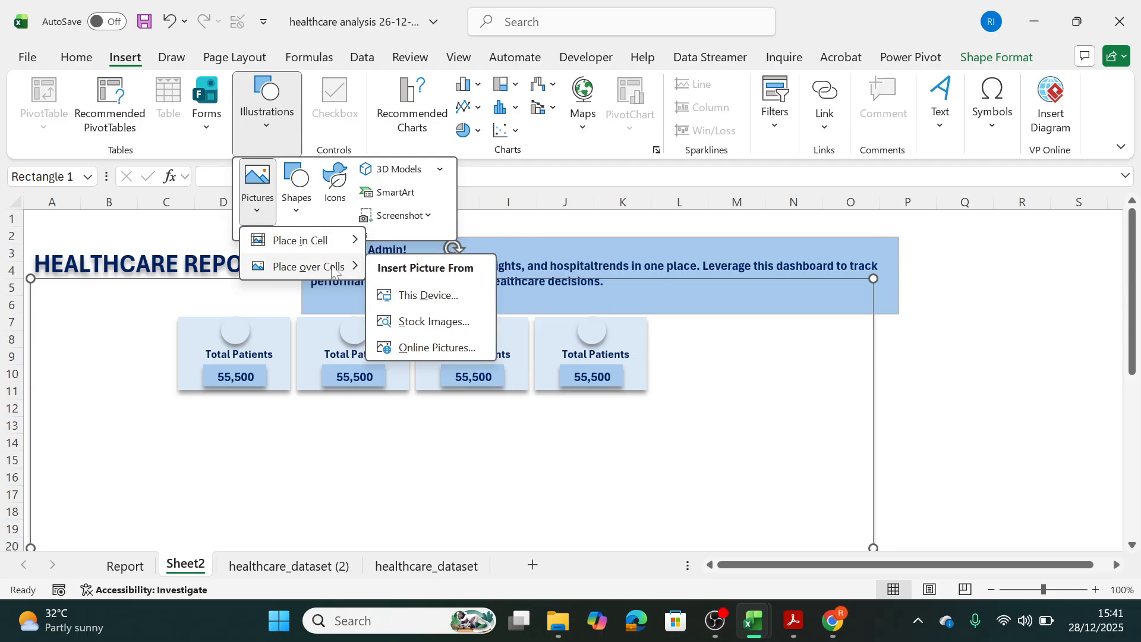
pyautogui.click(421, 296)
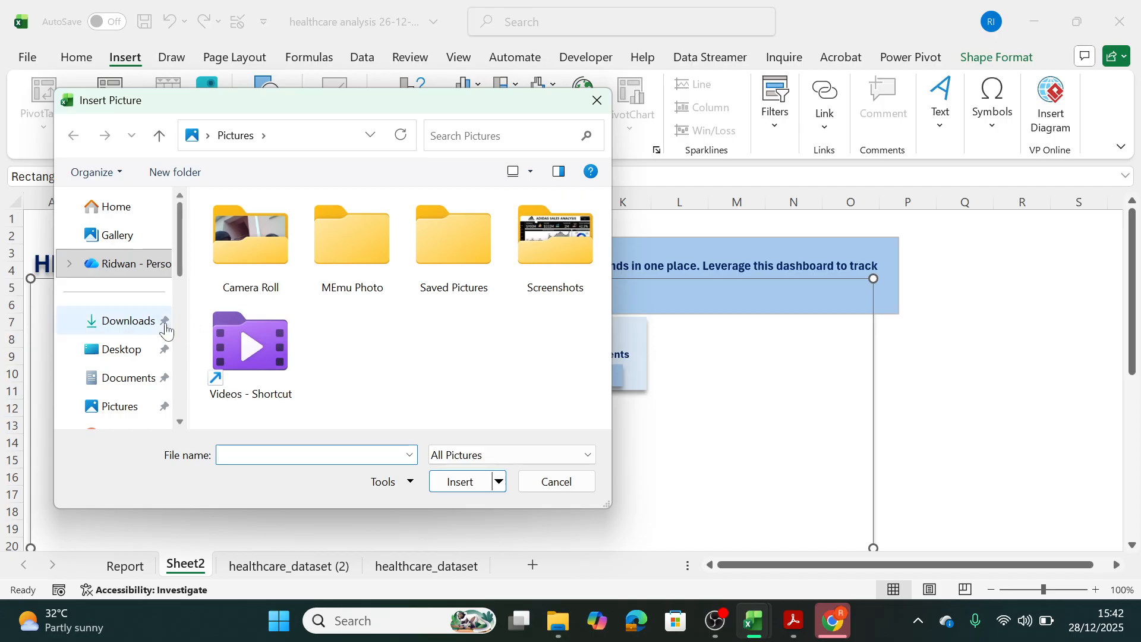
pyautogui.click(132, 350)
pyautogui.click(263, 357)
pyautogui.press('h')
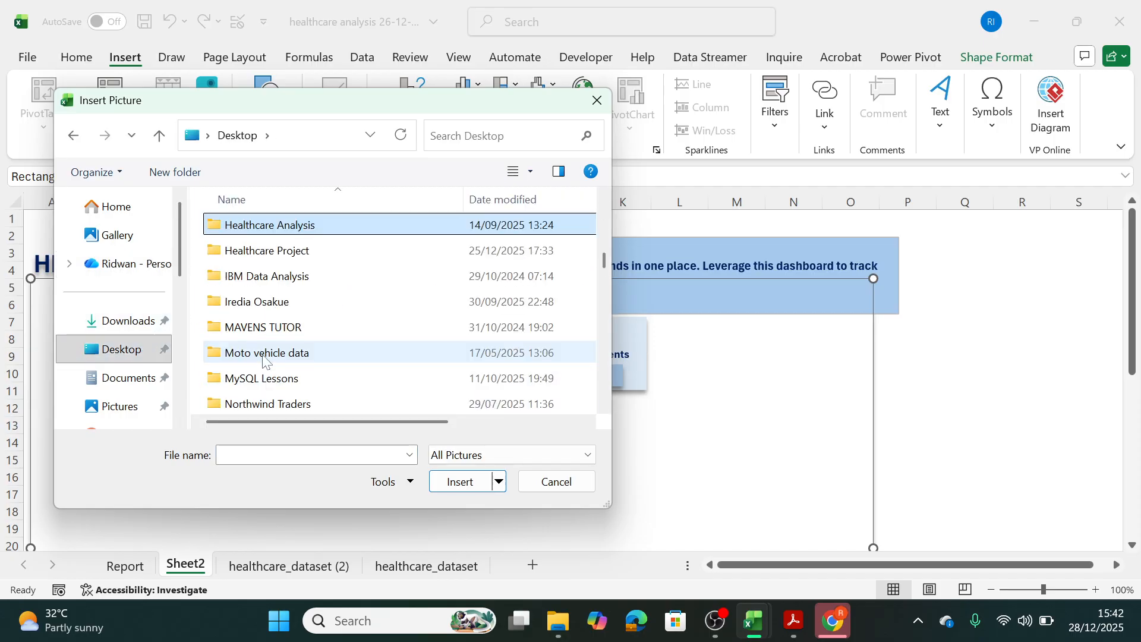
pyautogui.press('Down')
pyautogui.press('Return')
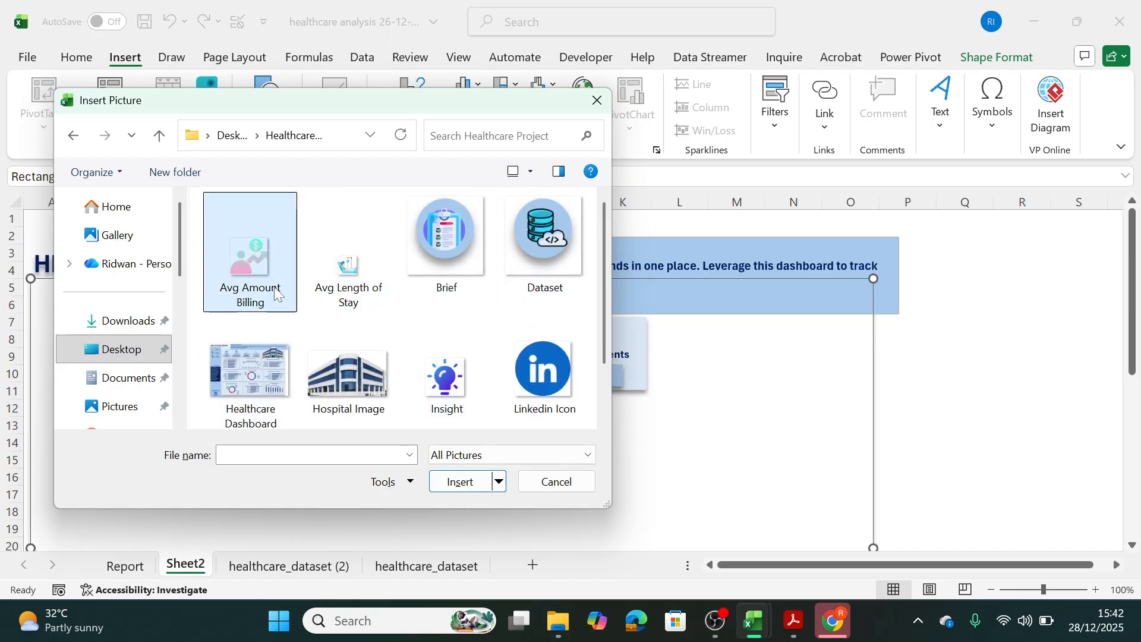
# Insert the Avg Length of Stay and Brief pictures from the Healthcare Project folder onto Sheet2.
pyautogui.click(343, 270)
pyautogui.keyDown('shift'); pyautogui.click(291, 267); pyautogui.keyUp('shift')
pyautogui.keyDown('shift'); pyautogui.click(403, 265); pyautogui.keyUp('shift')
pyautogui.keyDown('ctrl'); pyautogui.click(543, 247); pyautogui.keyUp('ctrl')
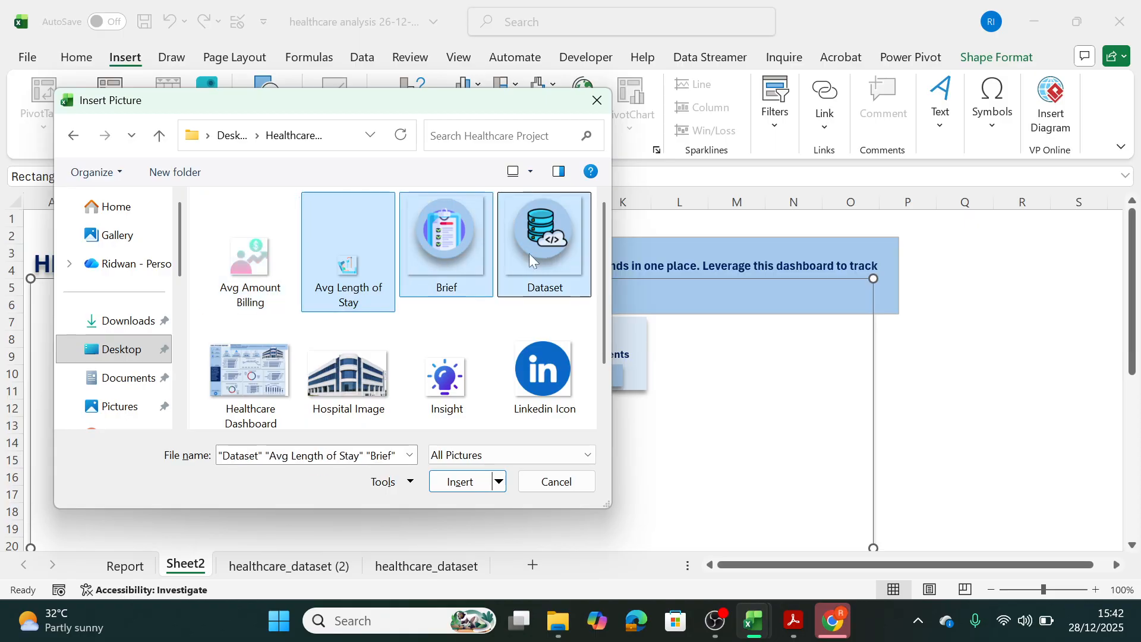
pyautogui.keyDown('shift'); pyautogui.click(442, 259); pyautogui.keyUp('shift')
pyautogui.press('Return')
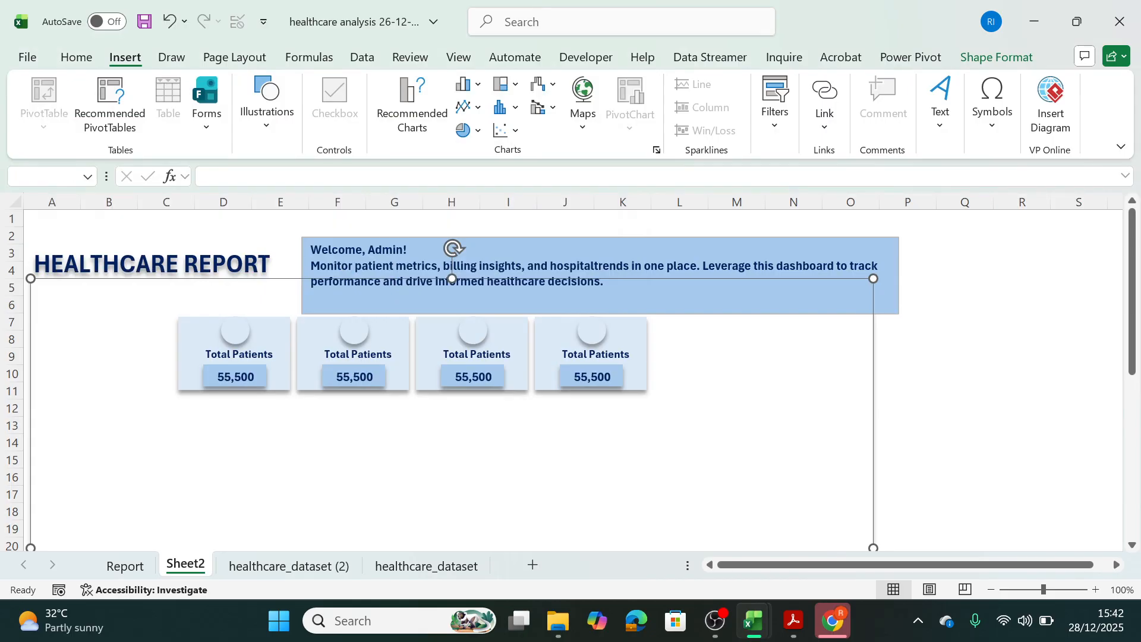
pyautogui.click(1017, 410)
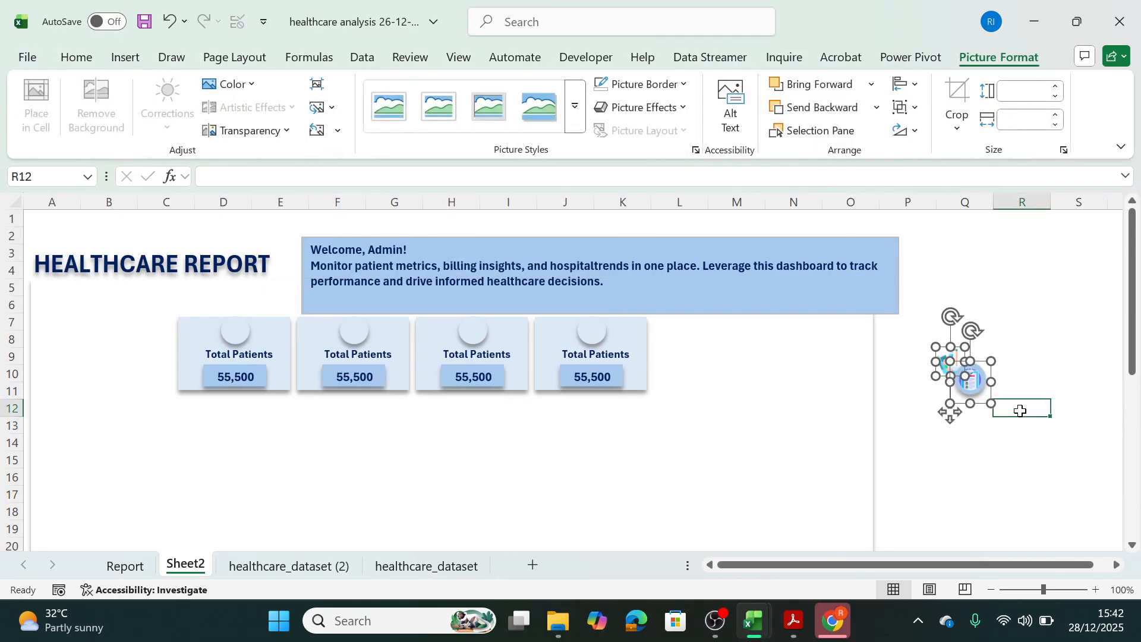
# Separate the two overlapping pictures, placing Avg Length of Stay near Q7 and Brief near Q11.
pyautogui.moveTo(984, 364); pyautogui.dragTo(1013, 411)
pyautogui.moveTo(941, 360); pyautogui.dragTo(955, 315)
pyautogui.moveTo(1000, 429); pyautogui.dragTo(979, 410)
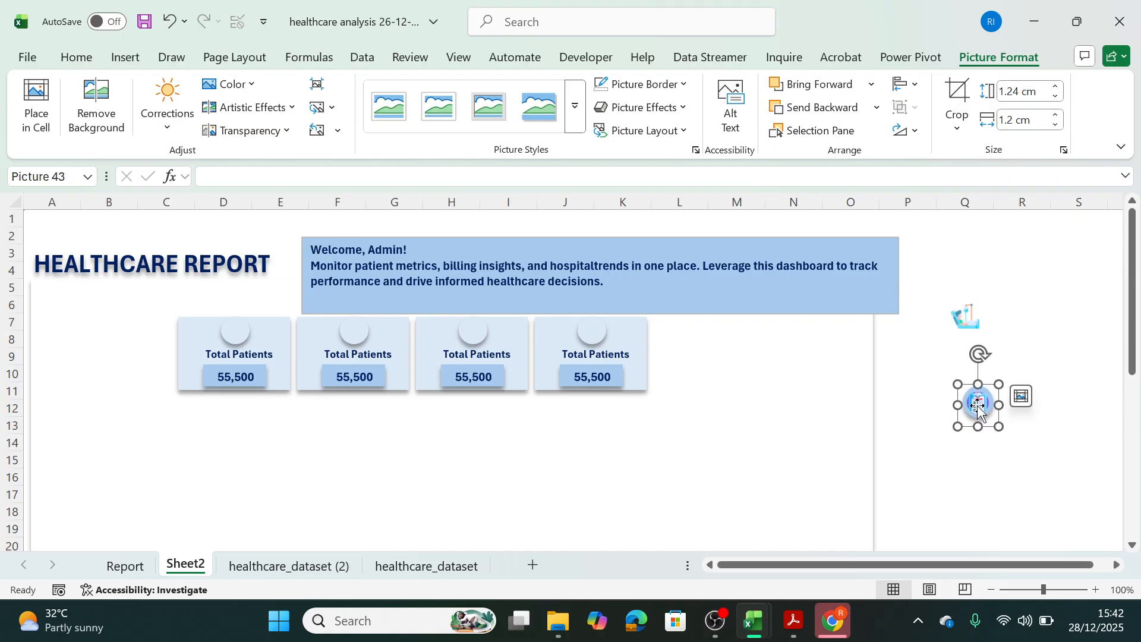
# Select cell Q17 and open the device picture browser for placing pictures over cells.
pyautogui.click(976, 494)
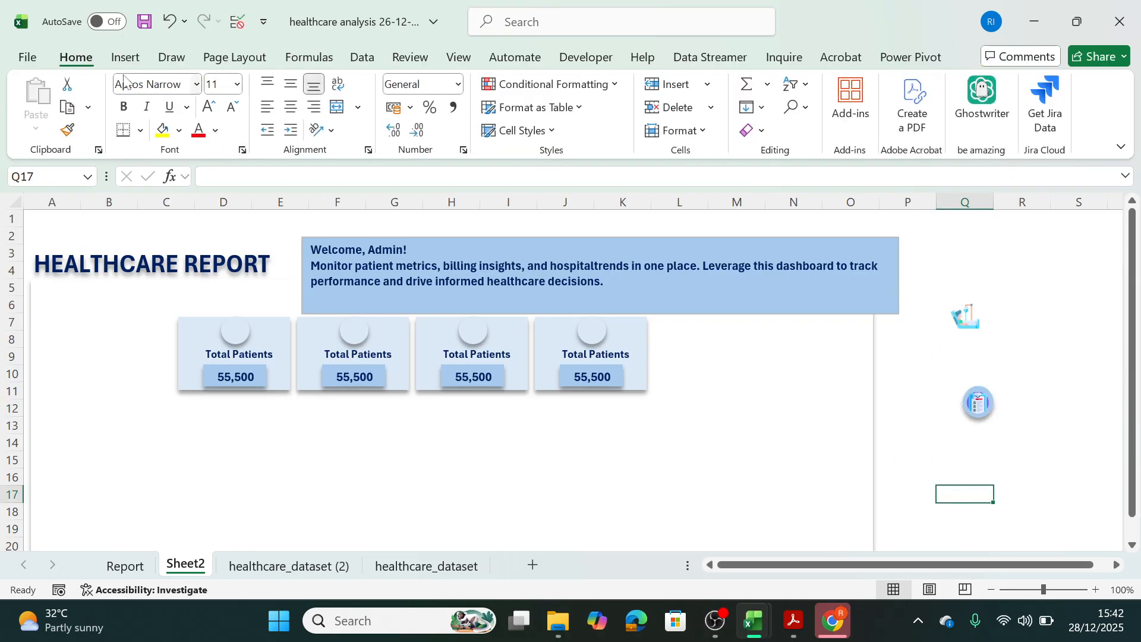
pyautogui.click(126, 57)
pyautogui.click(278, 130)
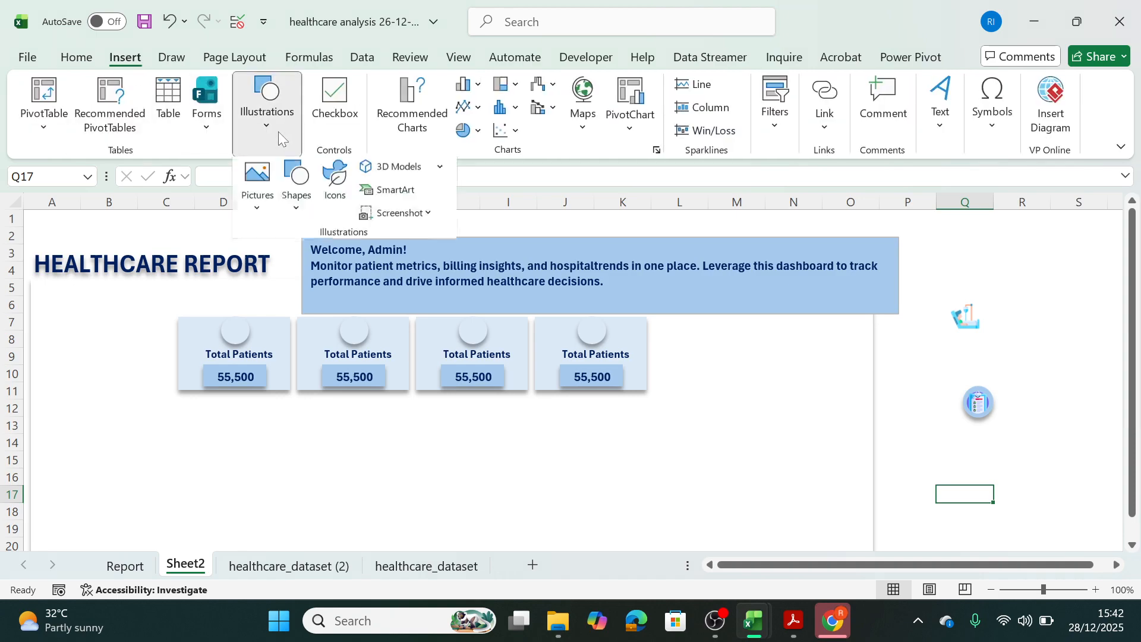
pyautogui.click(265, 222)
pyautogui.moveTo(315, 265)
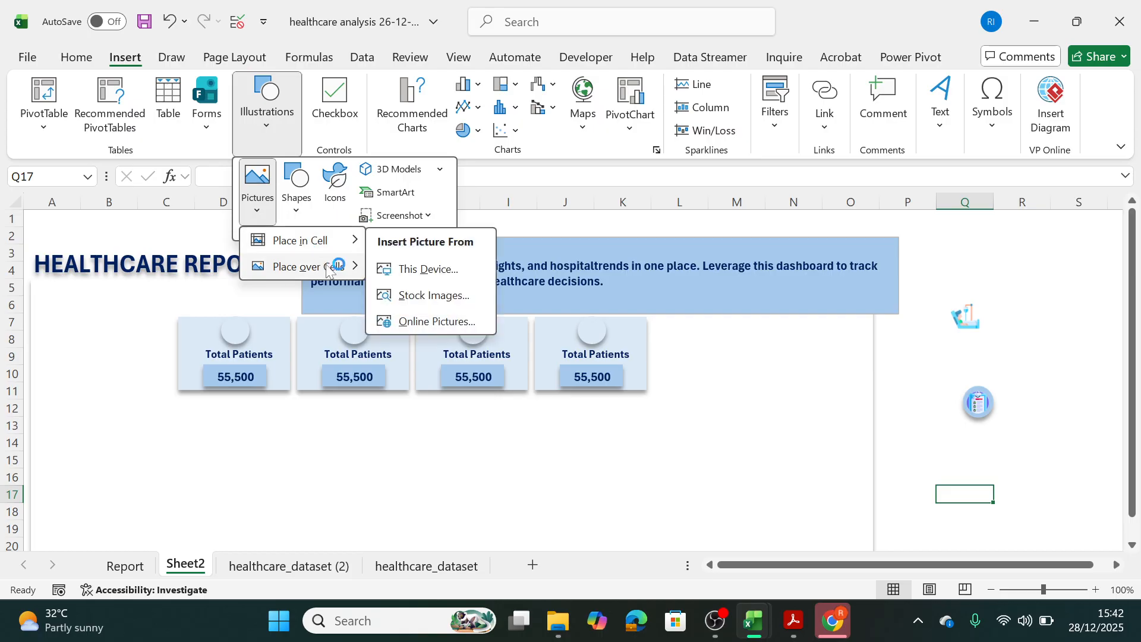
pyautogui.click(431, 293)
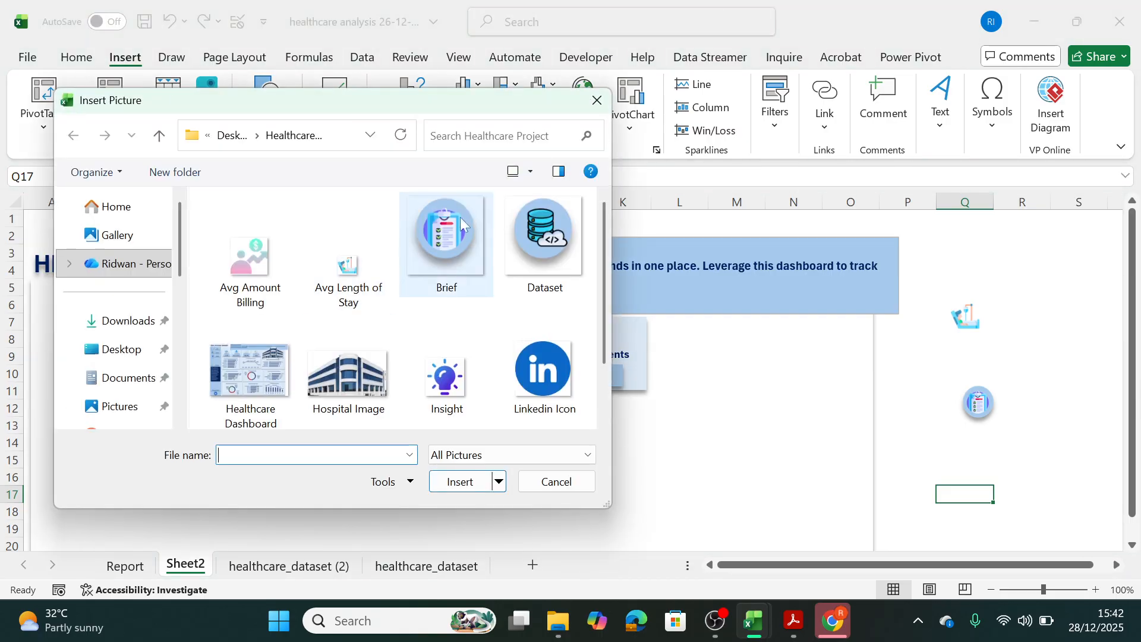
# Insert the Total Patient, Total Amount Billing, Avg Length of Stay, Avg Amount Billing and Hospital Image pictures together.
pyautogui.moveTo(607, 333); pyautogui.dragTo(600, 398)
pyautogui.click(442, 371)
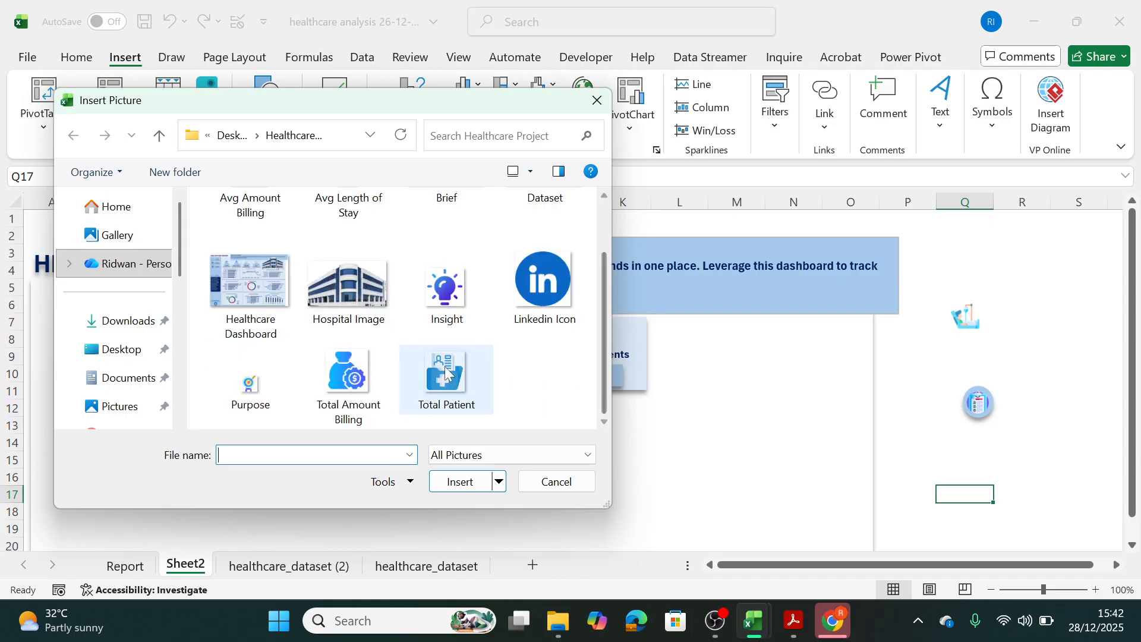
pyautogui.keyDown('ctrl'); pyautogui.click(332, 377); pyautogui.keyUp('ctrl')
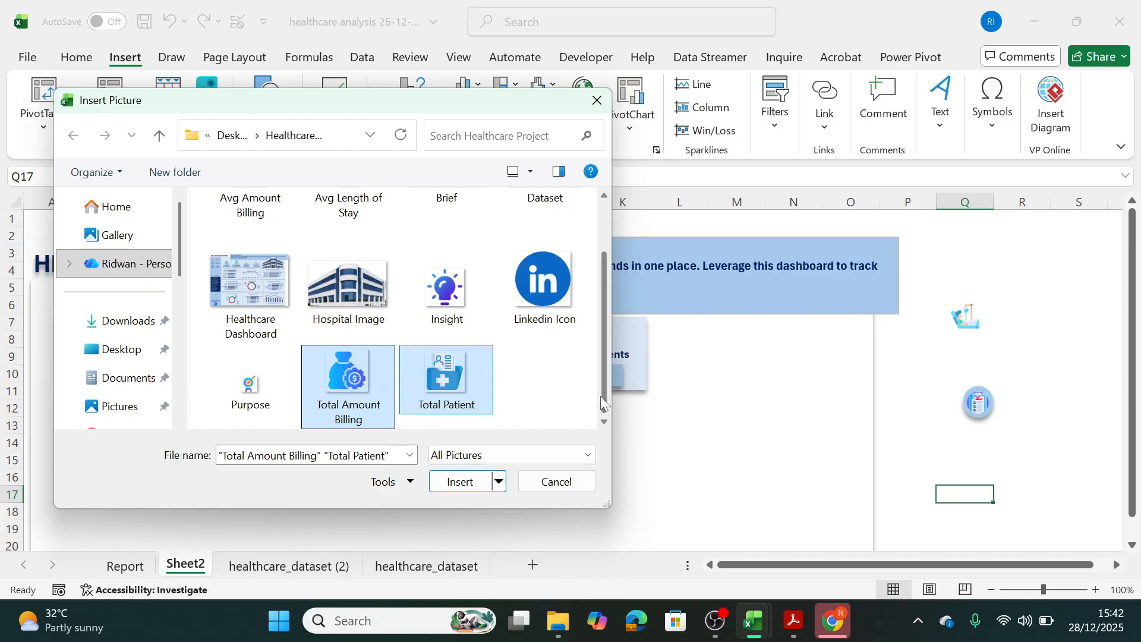
pyautogui.moveTo(602, 396); pyautogui.dragTo(605, 337)
pyautogui.keyDown('ctrl'); pyautogui.click(337, 279); pyautogui.keyUp('ctrl')
pyautogui.keyDown('ctrl'); pyautogui.click(237, 269); pyautogui.keyUp('ctrl')
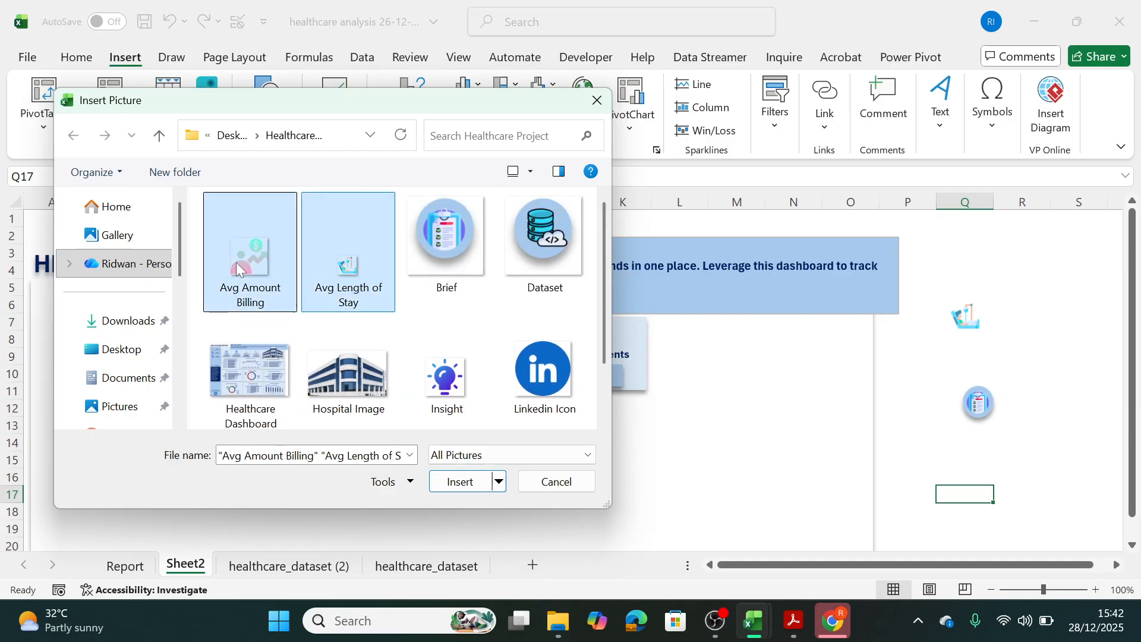
pyautogui.keyDown('ctrl'); pyautogui.click(328, 381); pyautogui.keyUp('ctrl')
pyautogui.click(452, 486)
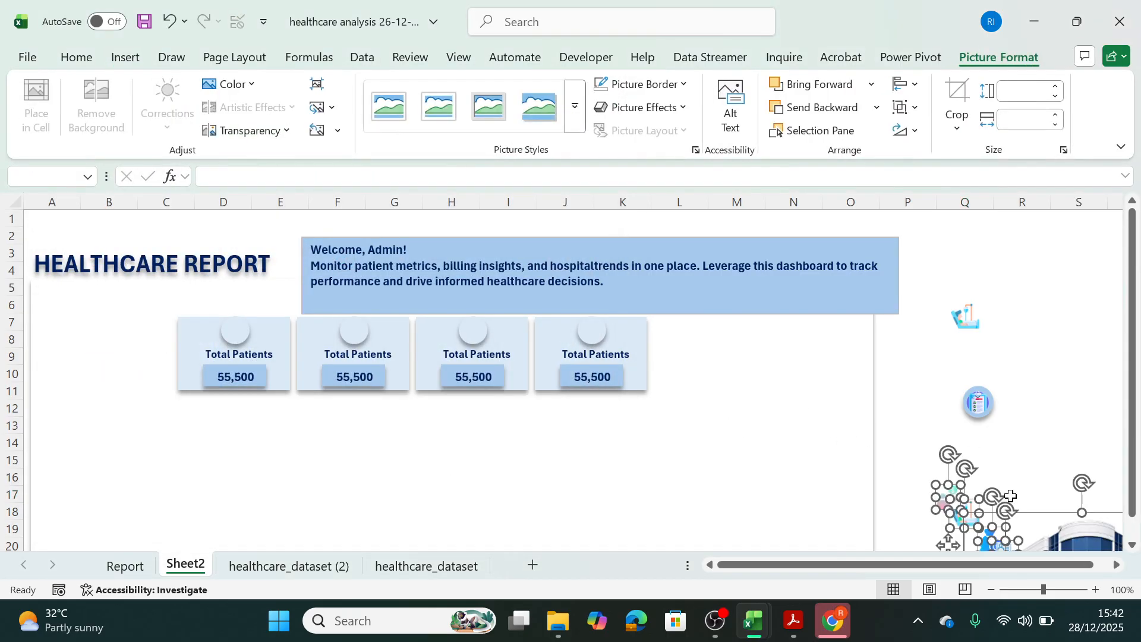
# Switch to the Flaticon page in Chrome, dismiss the Google sign-in prompt and look over the home page.
pyautogui.moveTo(831, 612)
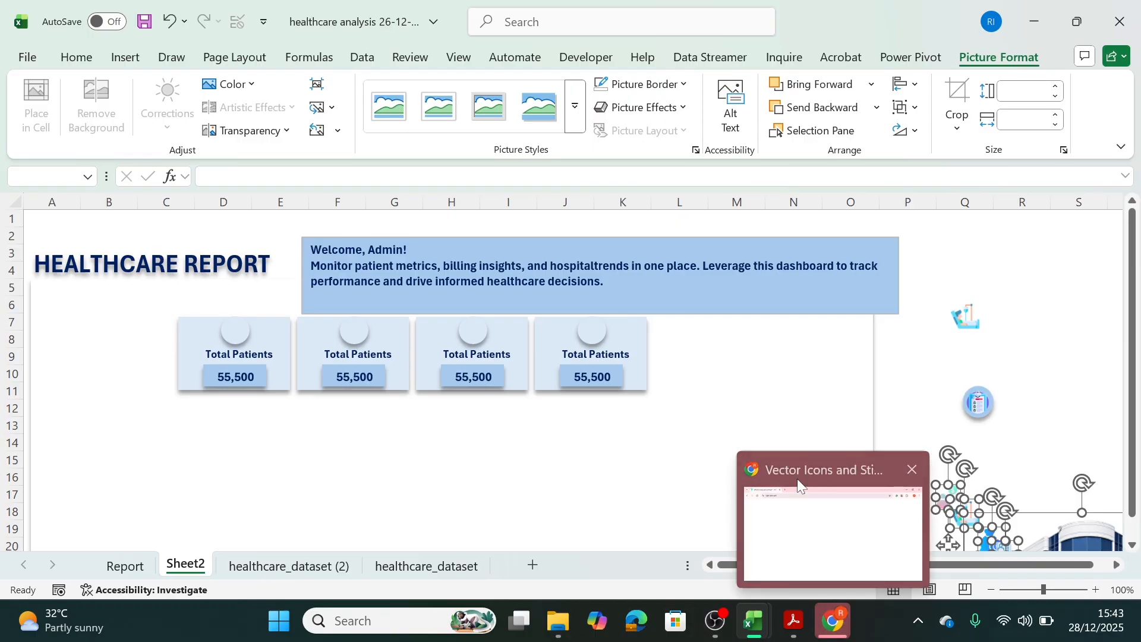
pyautogui.click(797, 479)
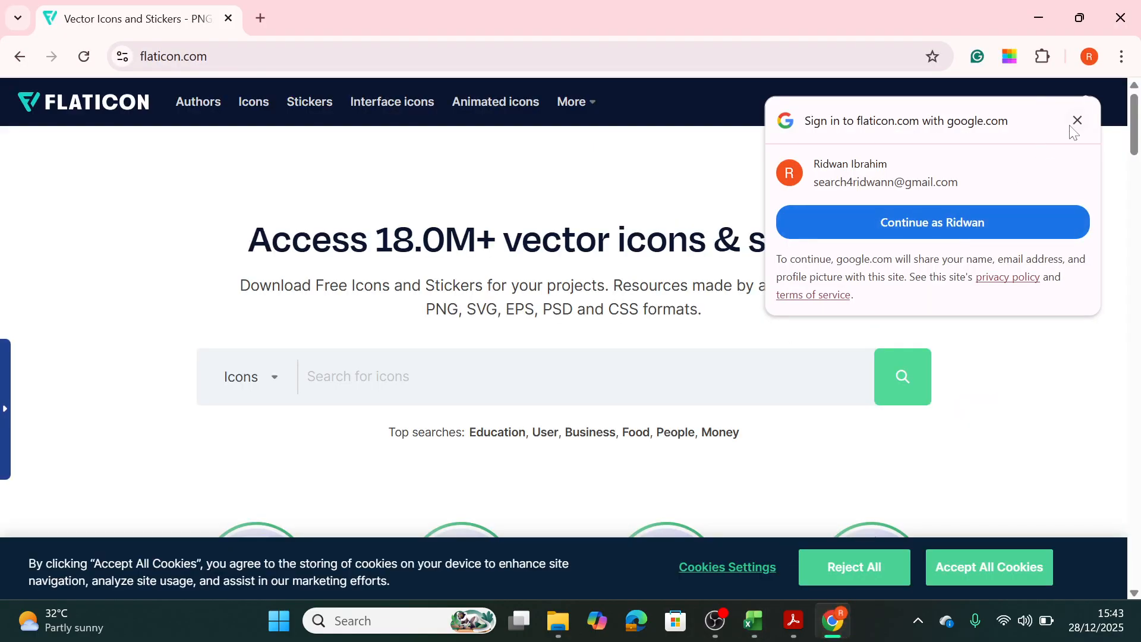
pyautogui.click(1077, 120)
pyautogui.scroll(-3, 1136, 143)
pyautogui.scroll(3, 1136, 143)
pyautogui.scroll(-3, 1136, 142)
pyautogui.scroll(3, 1136, 143)
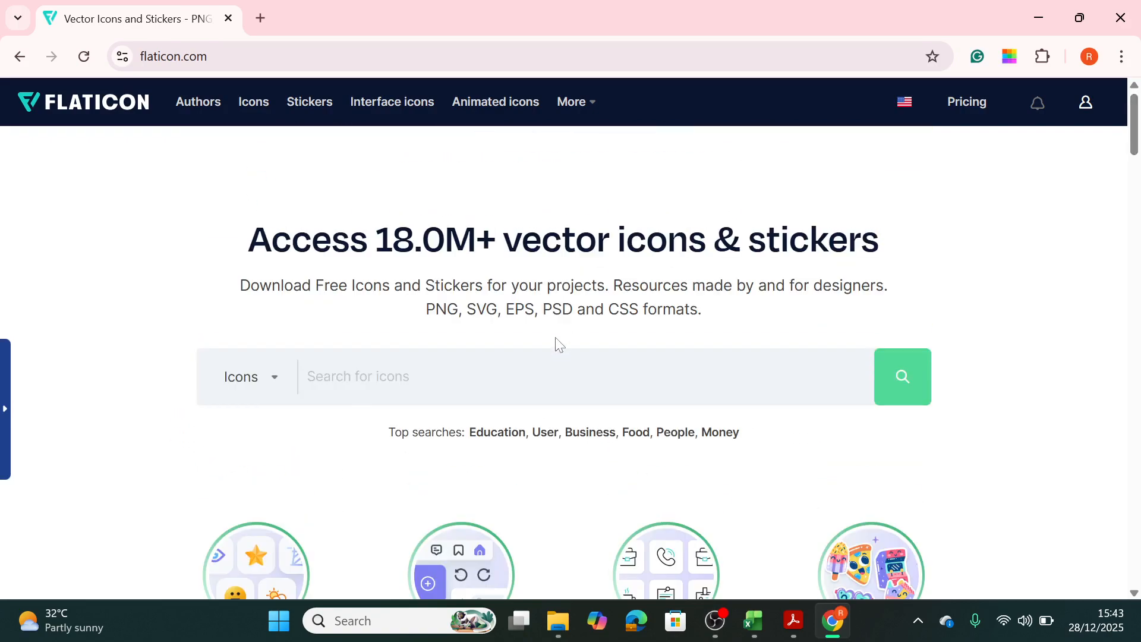
# Search Flaticon for "patient" icons and look through the results.
pyautogui.write('par')
pyautogui.press('BackSpace')
pyautogui.write('tient')
pyautogui.click(899, 392)
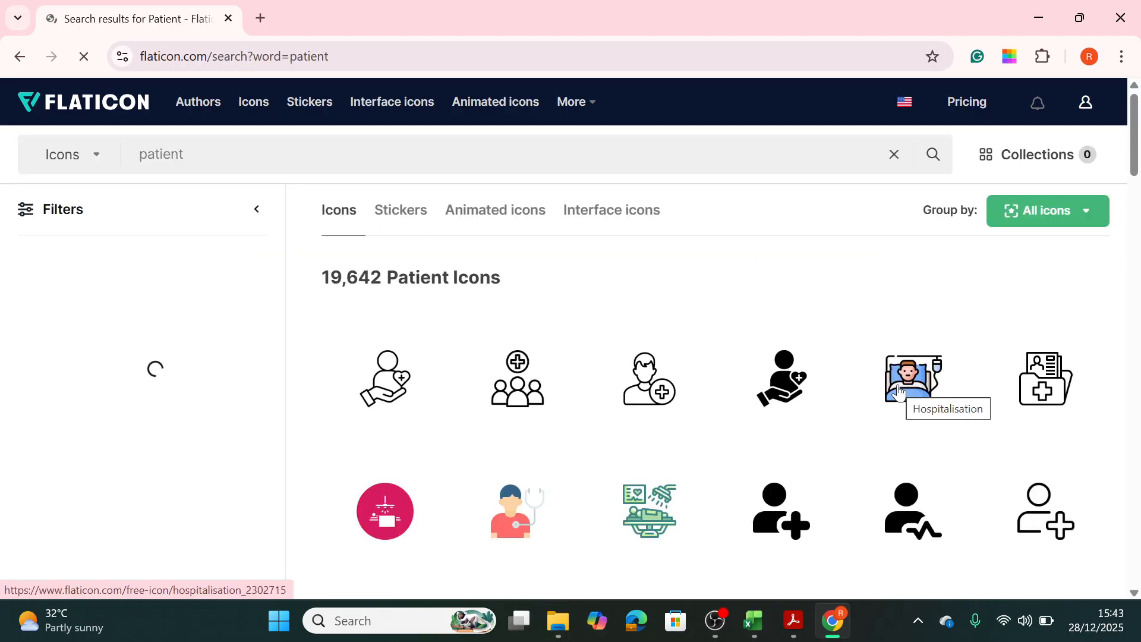
pyautogui.scroll(-5, 1136, 250)
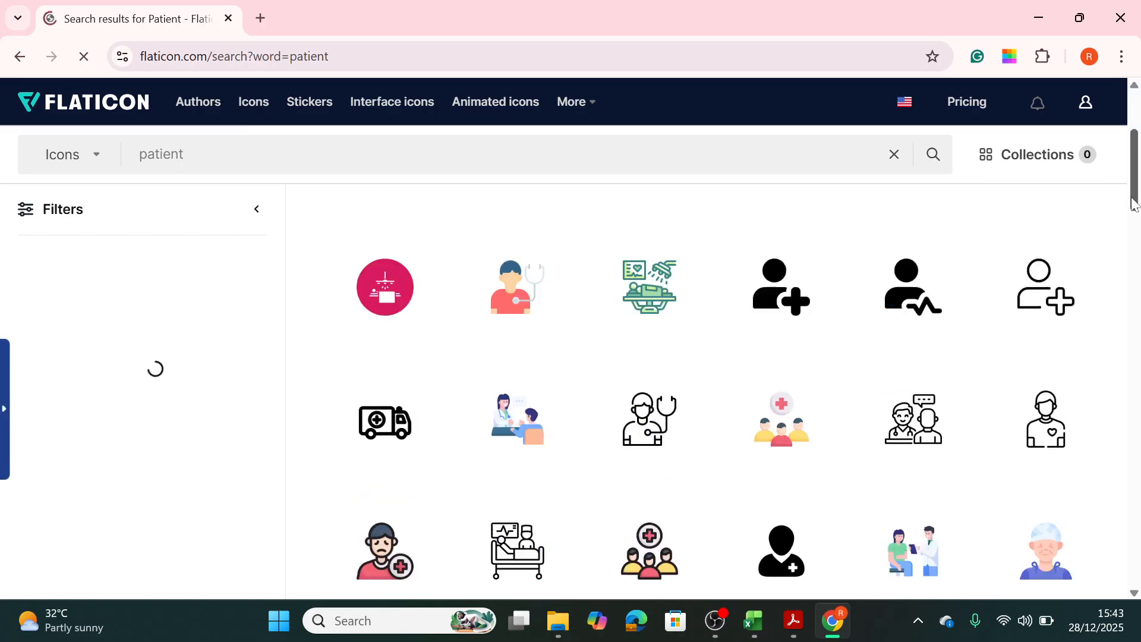
pyautogui.moveTo(1133, 214); pyautogui.dragTo(1133, 135)
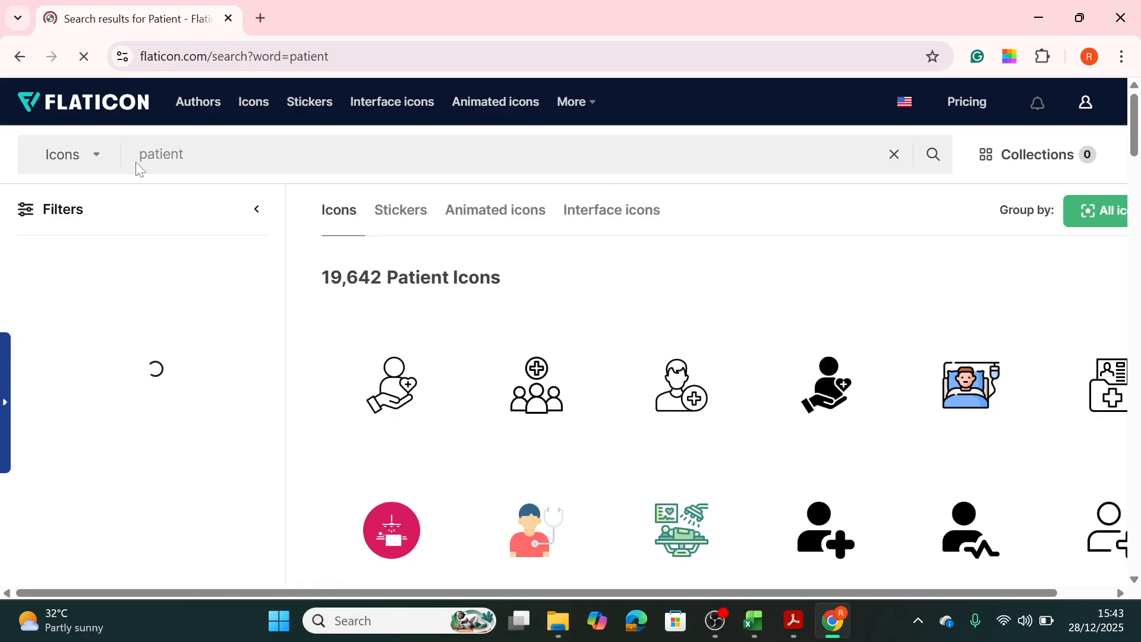
# Try the icon search with "total patient", then return the search term to "patient".
pyautogui.write('total')
pyautogui.press('Return')
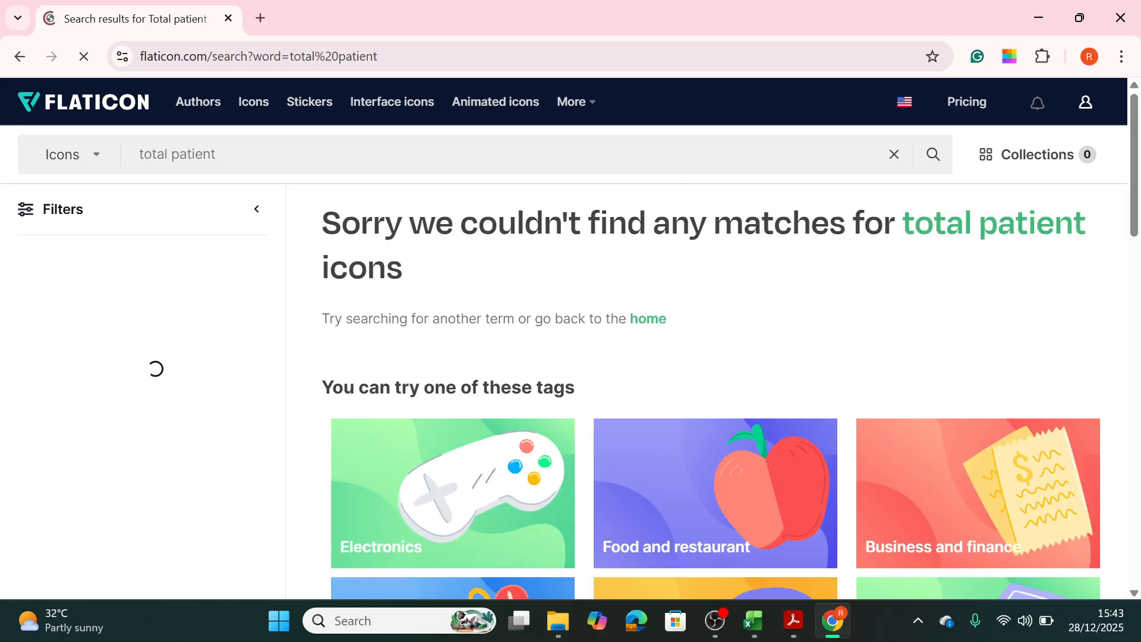
pyautogui.moveTo(172, 156); pyautogui.dragTo(119, 154)
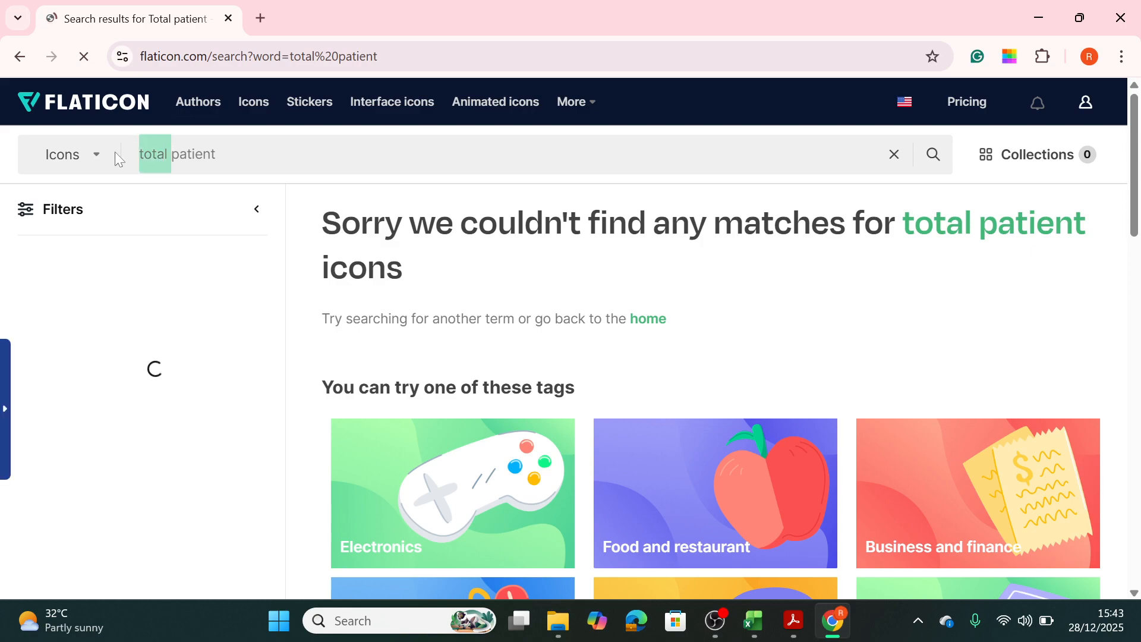
pyautogui.press('BackSpace')
pyautogui.press('Return')
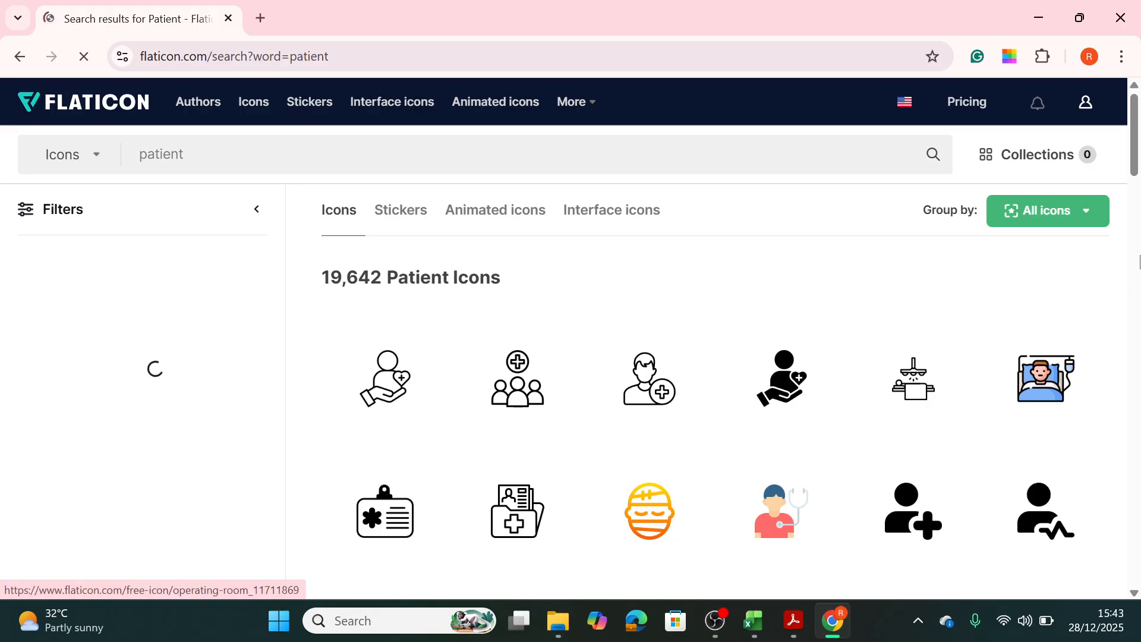
# Copy the image of the coloured icon with two patients beneath a medical cross from the Flaticon results.
pyautogui.scroll(-4, 1134, 233)
pyautogui.scroll(-5, 1135, 233)
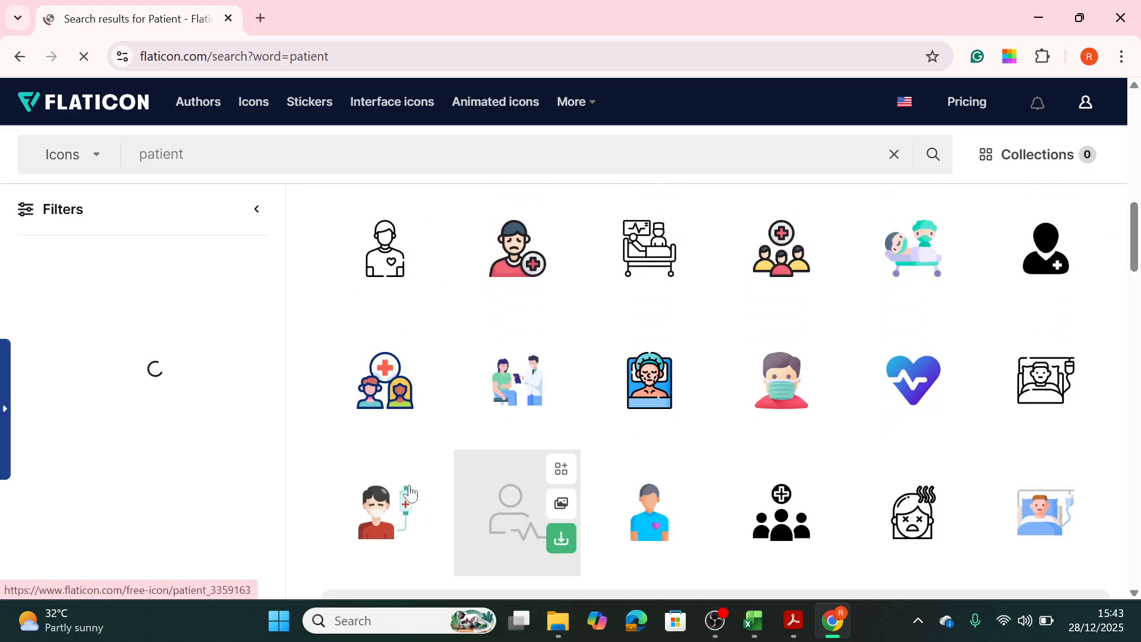
pyautogui.moveTo(416, 408)
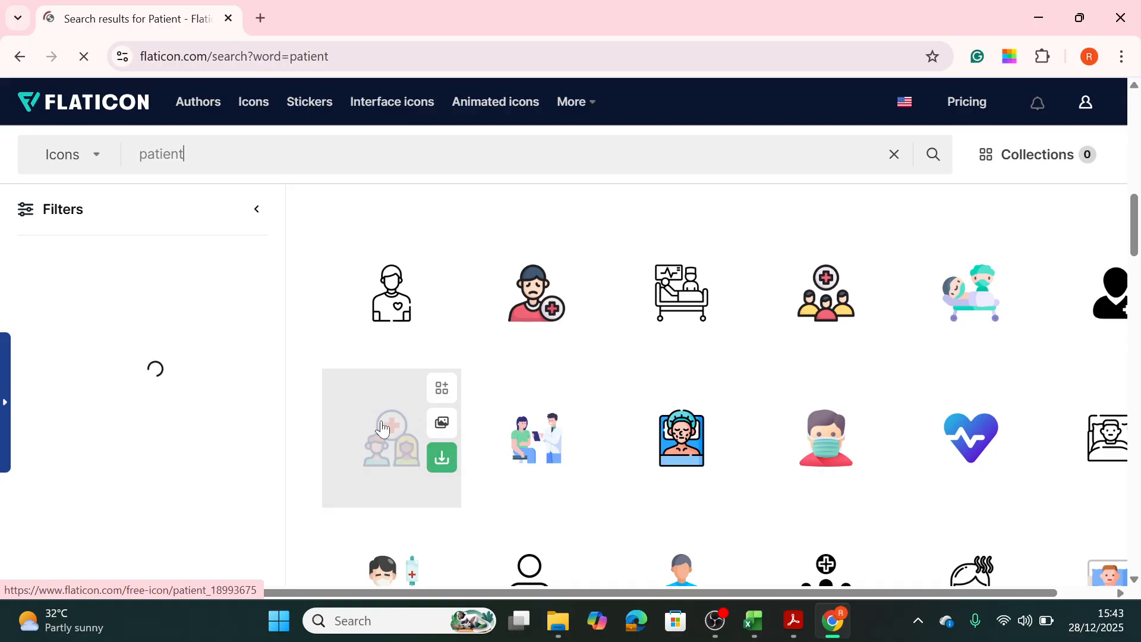
pyautogui.rightClick(382, 428)
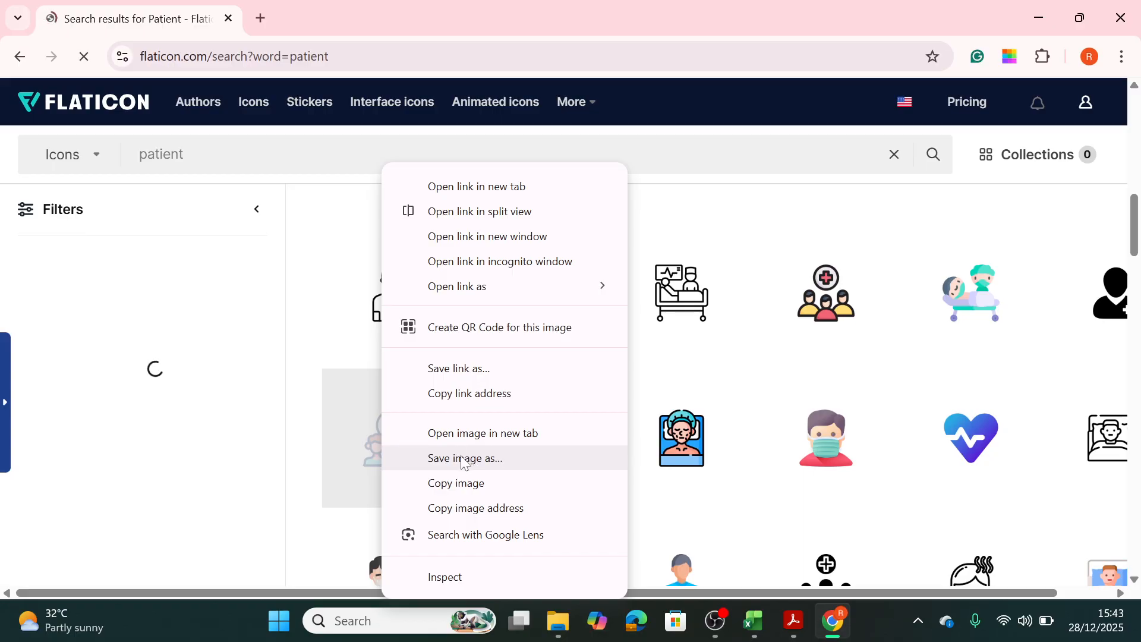
pyautogui.click(457, 483)
# Switch to the healthcare analysis workbook, paste the copied patient icon at cell P9 of Sheet2 and delete it.
pyautogui.moveTo(752, 621)
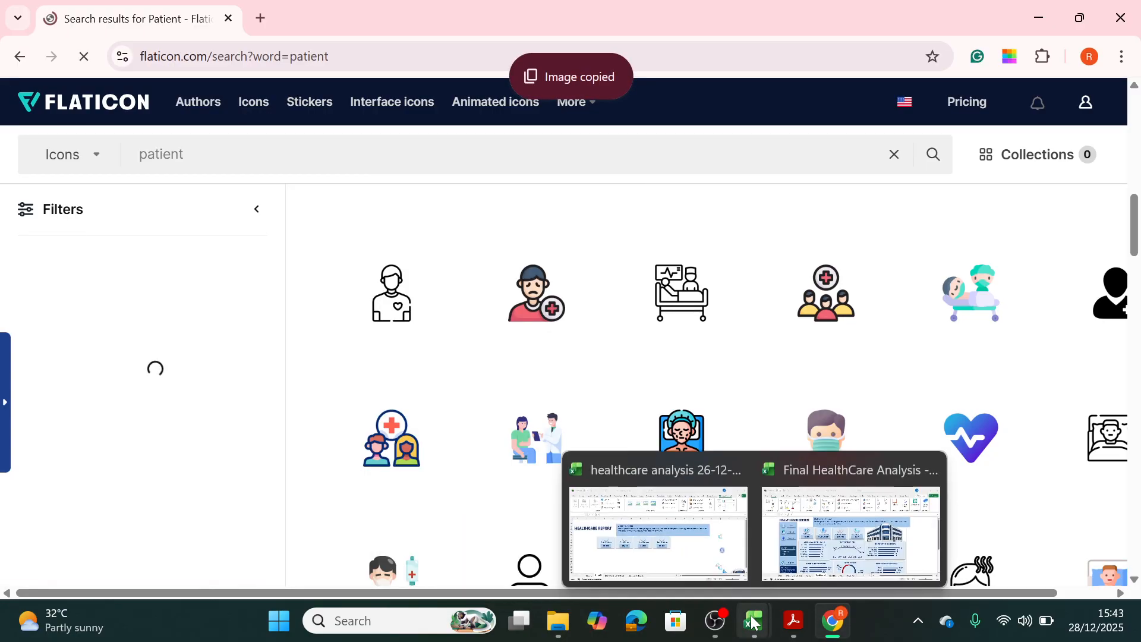
pyautogui.click(668, 561)
pyautogui.rightClick(901, 363)
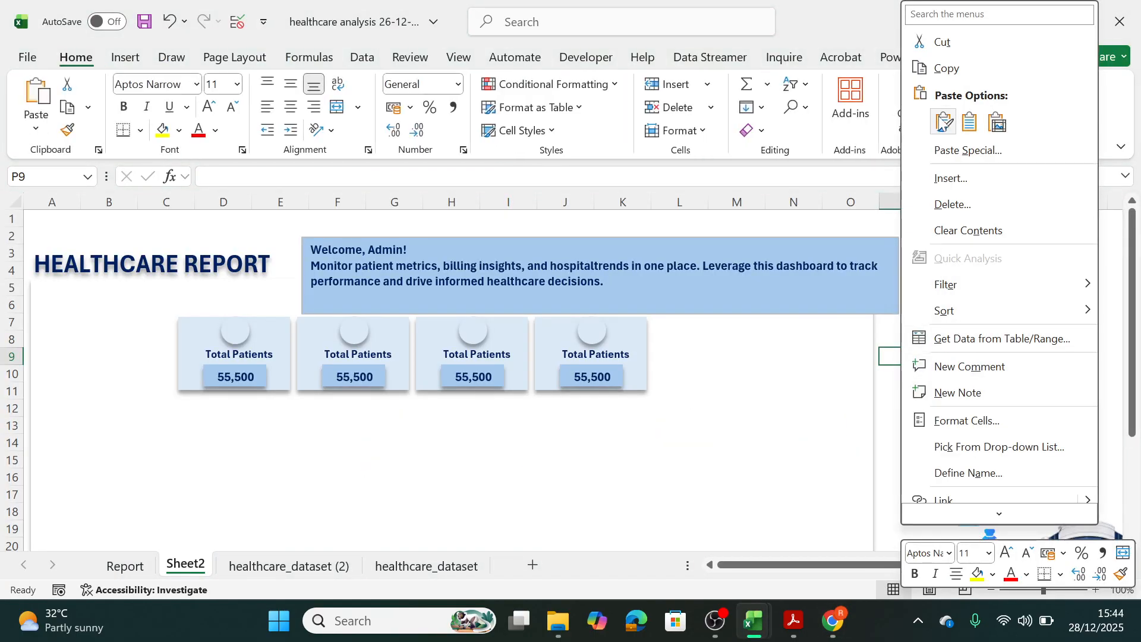
pyautogui.click(943, 123)
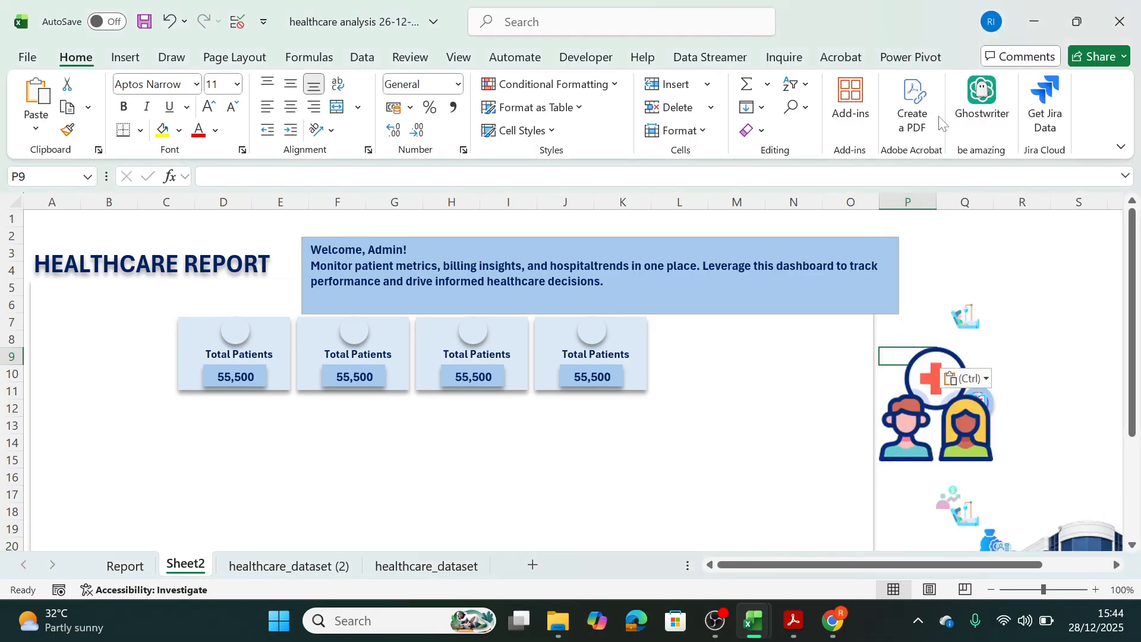
pyautogui.moveTo(924, 401)
pyautogui.mouseDown()
pyautogui.moveTo(924, 356)
pyautogui.moveTo(924, 411)
pyautogui.mouseUp()
pyautogui.press('Delete')
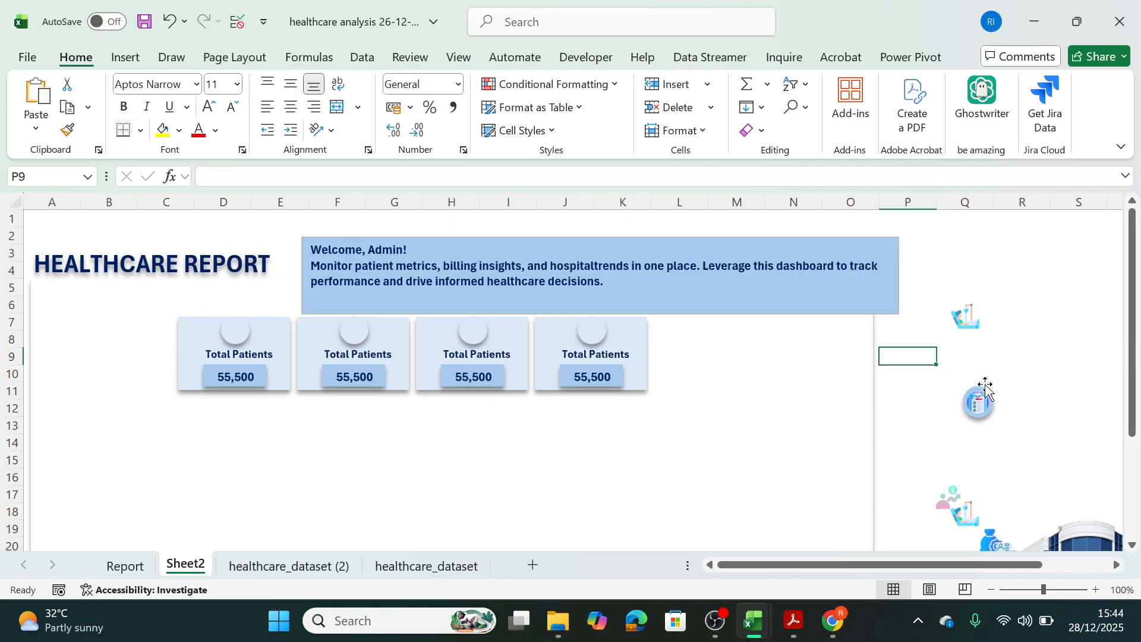
# Spread out the overlapping Total Patient, Total Amount Billing and second Avg Length of Stay pictures, and select the Avg Amount Billing picture.
pyautogui.click(982, 406)
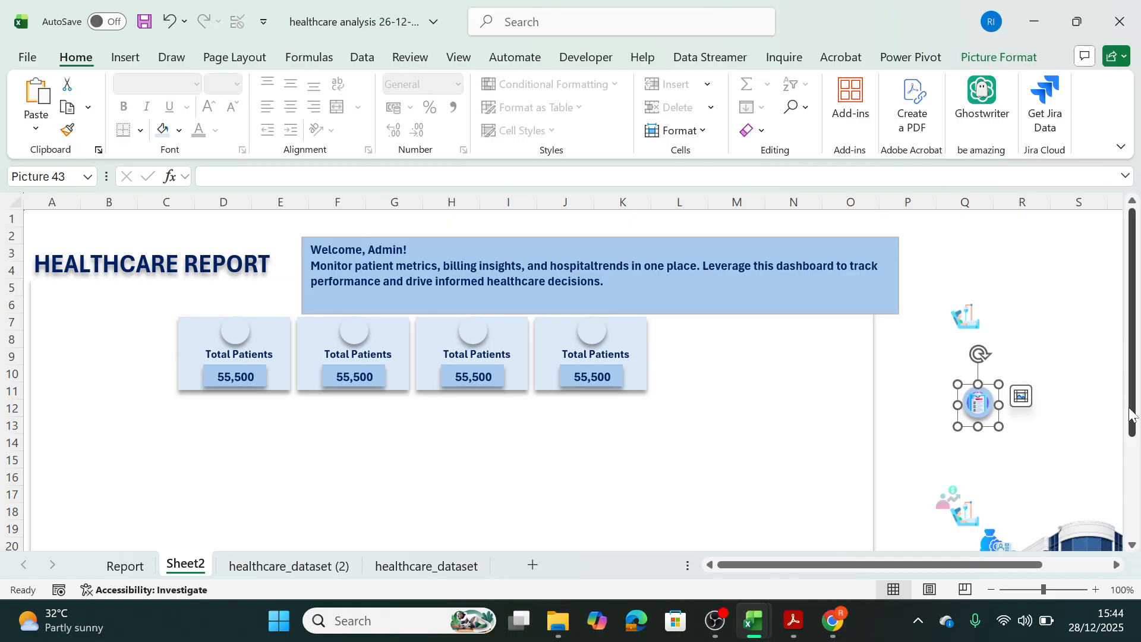
pyautogui.moveTo(1133, 393); pyautogui.dragTo(1133, 444)
pyautogui.moveTo(1006, 469); pyautogui.dragTo(1050, 369)
pyautogui.moveTo(999, 466); pyautogui.dragTo(994, 364)
pyautogui.moveTo(957, 430); pyautogui.dragTo(906, 375)
pyautogui.click(961, 432)
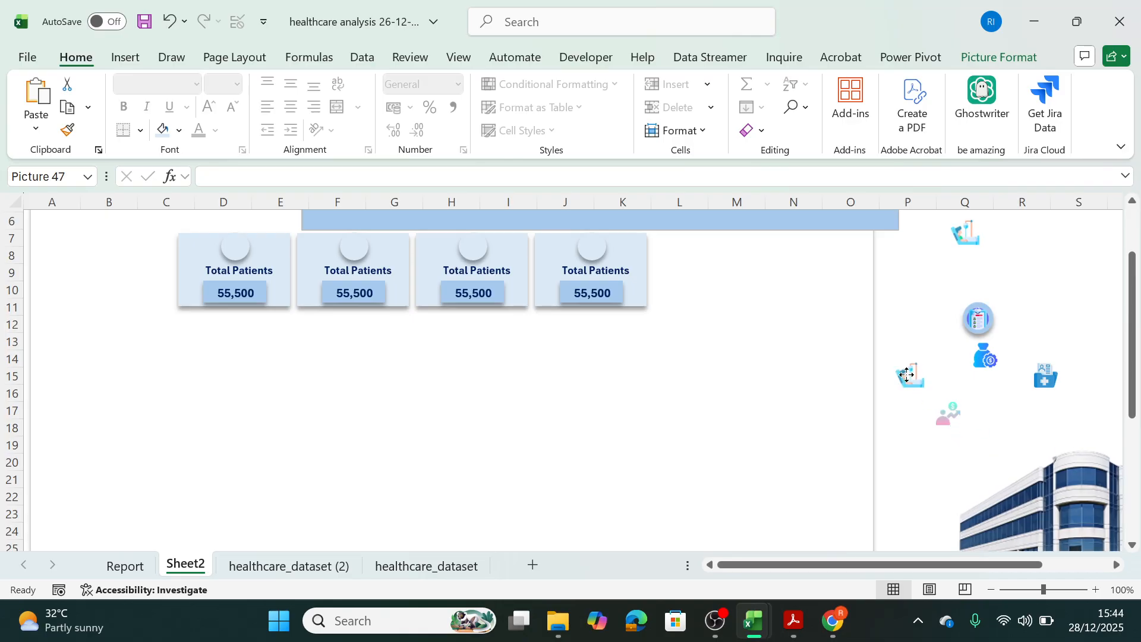
pyautogui.click(948, 414)
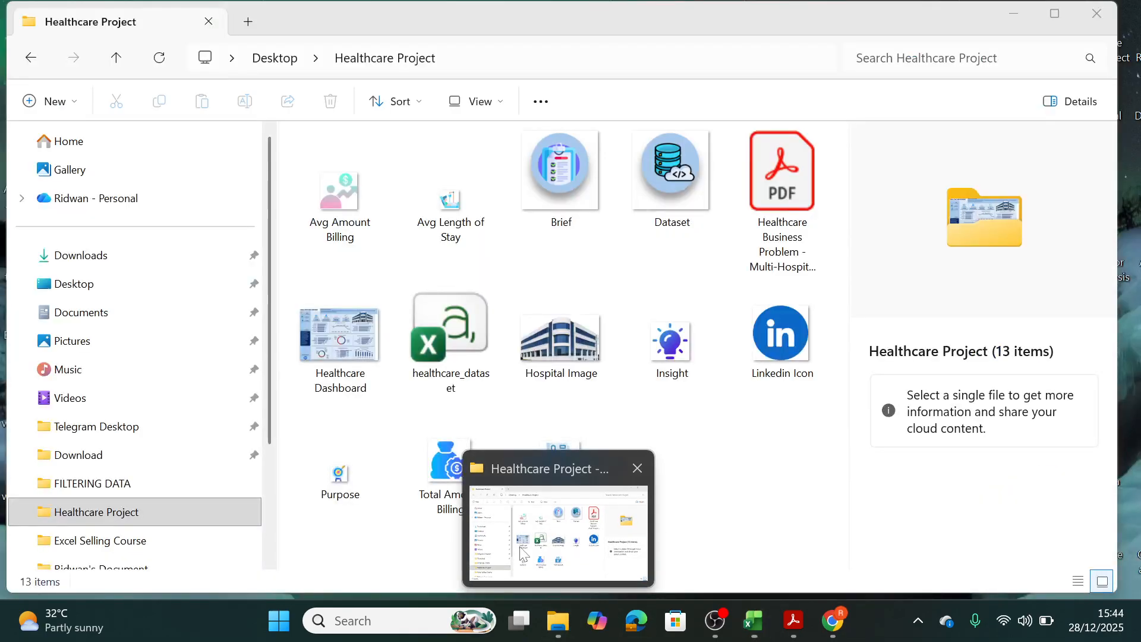
# Check the picture names in the Healthcare Project folder, and place the Total Patient icon in the Total Patients card's circle on Sheet2.
pyautogui.click(561, 523)
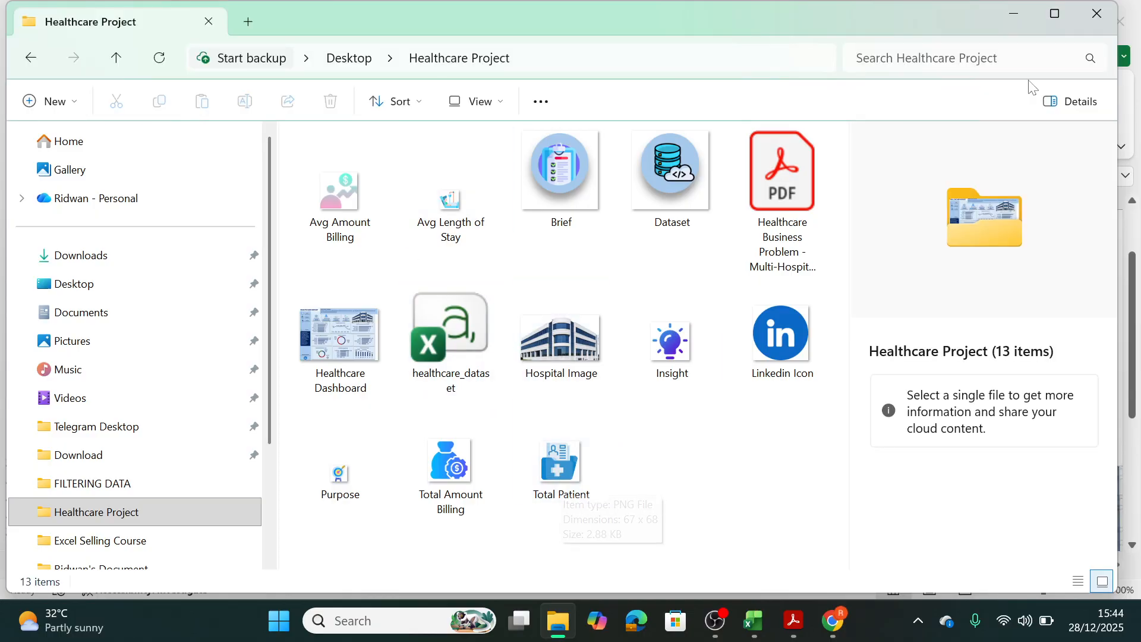
pyautogui.click(1029, 17)
pyautogui.moveTo(1032, 397); pyautogui.dragTo(235, 248)
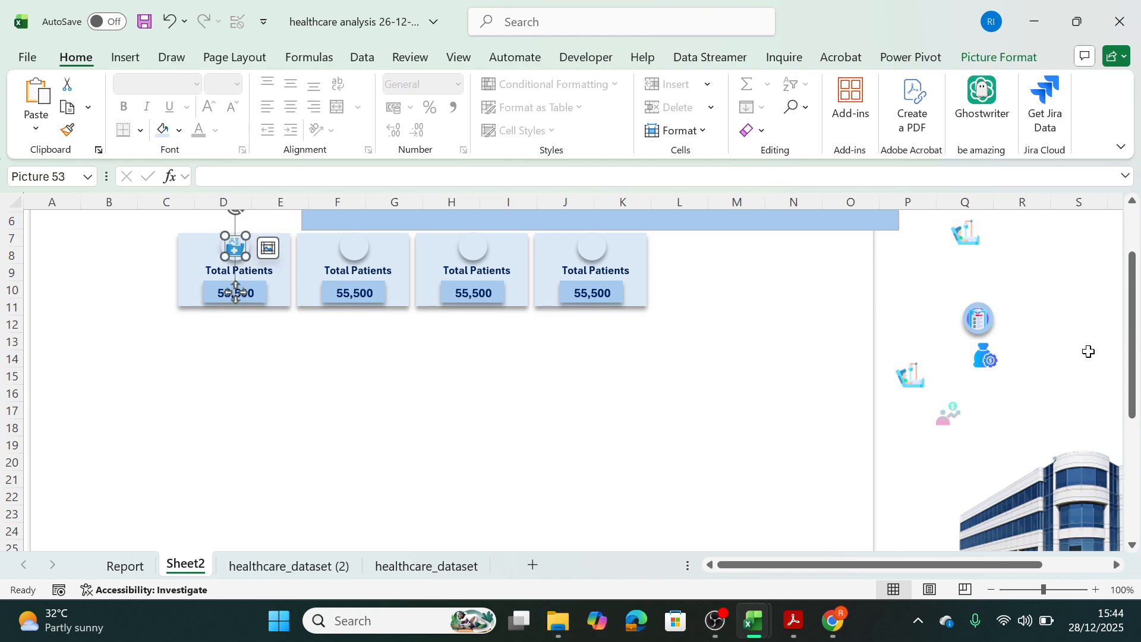
pyautogui.click(1027, 409)
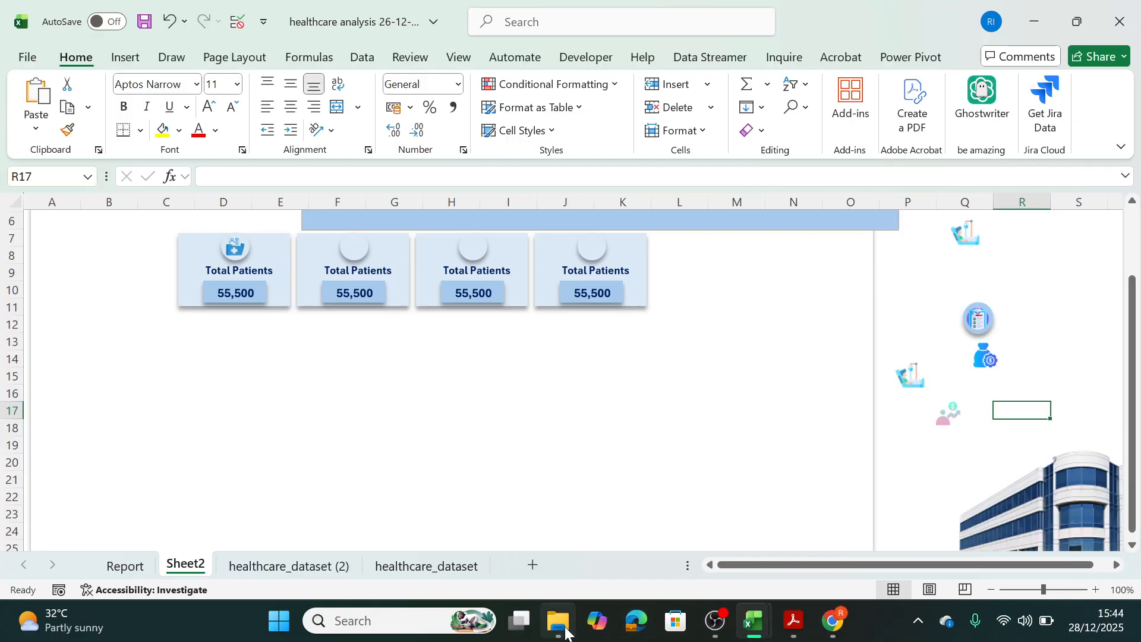
# Shrink the Avg Amount Billing picture beside the dashboard to card-icon size and shift it slightly toward the money-bag icon.
pyautogui.moveTo(566, 632)
pyautogui.moveTo(558, 557)
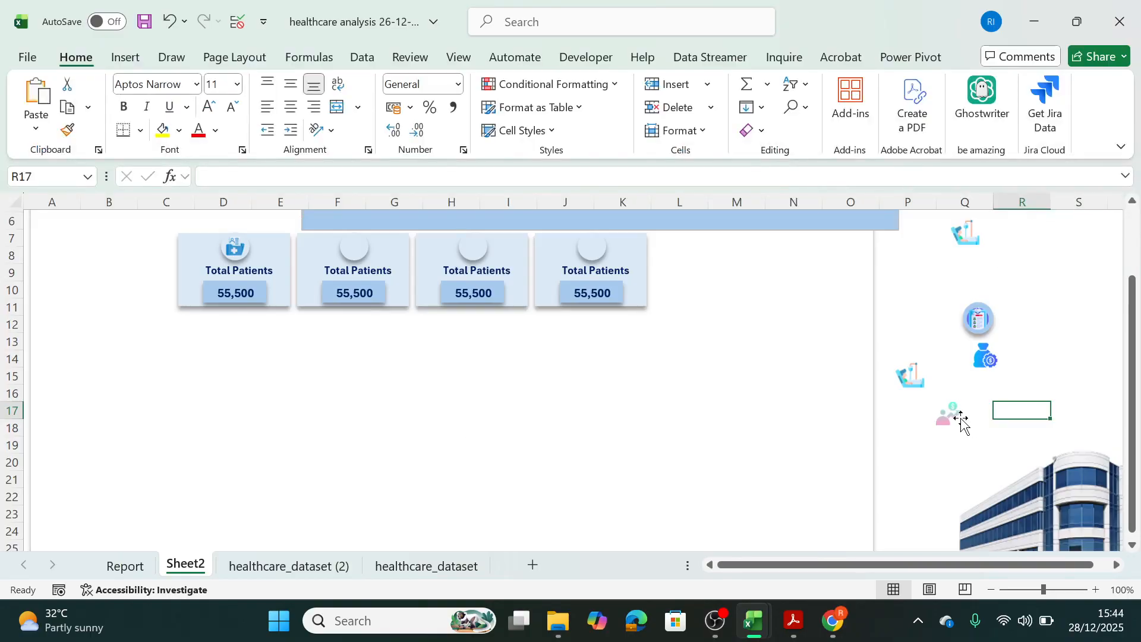
pyautogui.click(962, 423)
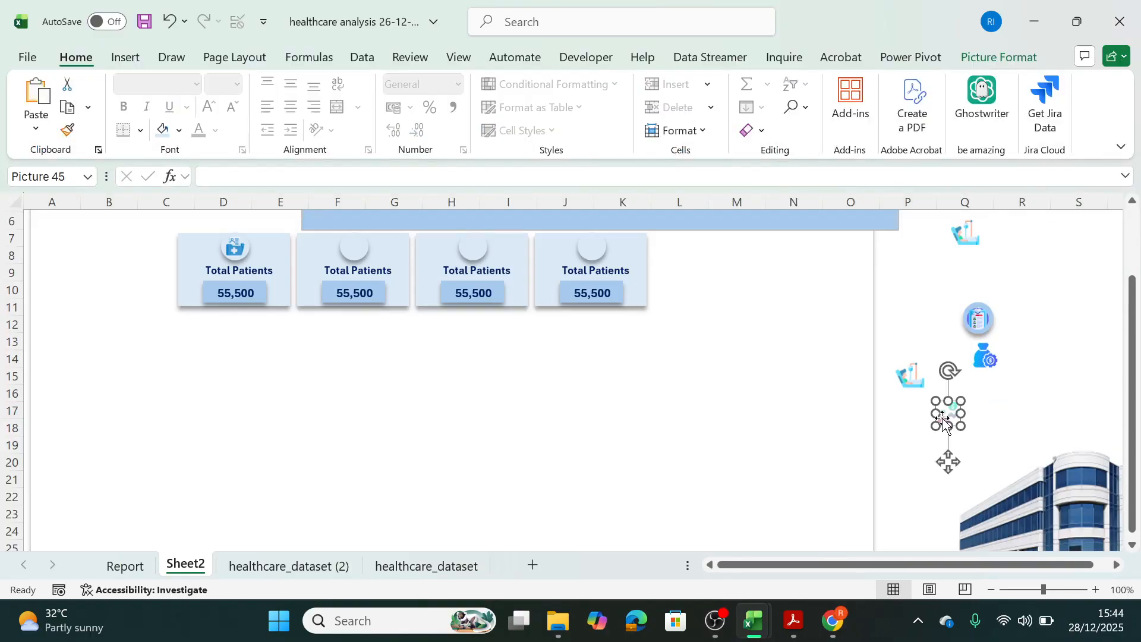
pyautogui.moveTo(961, 401)
pyautogui.mouseDown()
pyautogui.moveTo(356, 250)
pyautogui.moveTo(867, 360)
pyautogui.moveTo(968, 409)
pyautogui.mouseUp()
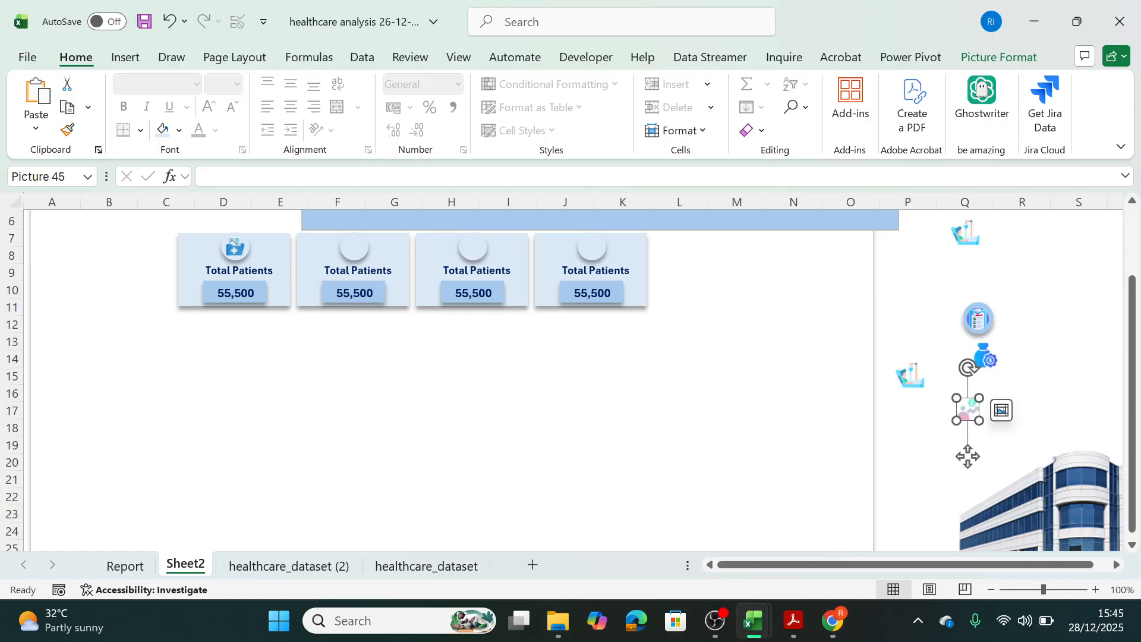
# Check the KPI names on the Report sheet, retitle the second Sheet2 card "Total Treatment Cost", and widen and centre its label box.
pyautogui.click(125, 565)
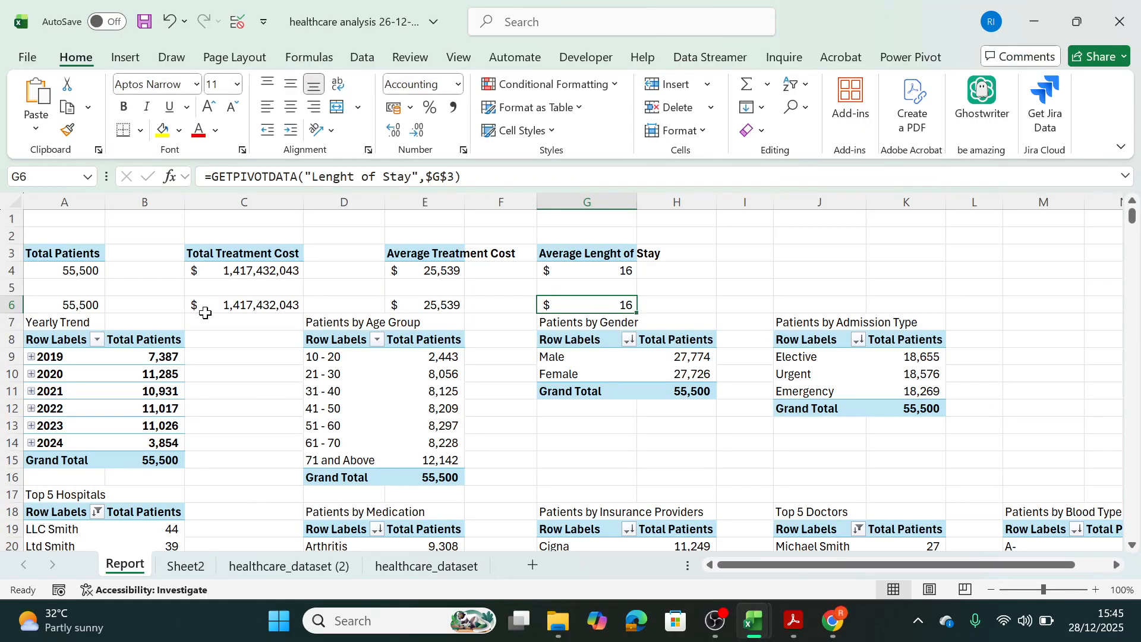
pyautogui.click(185, 565)
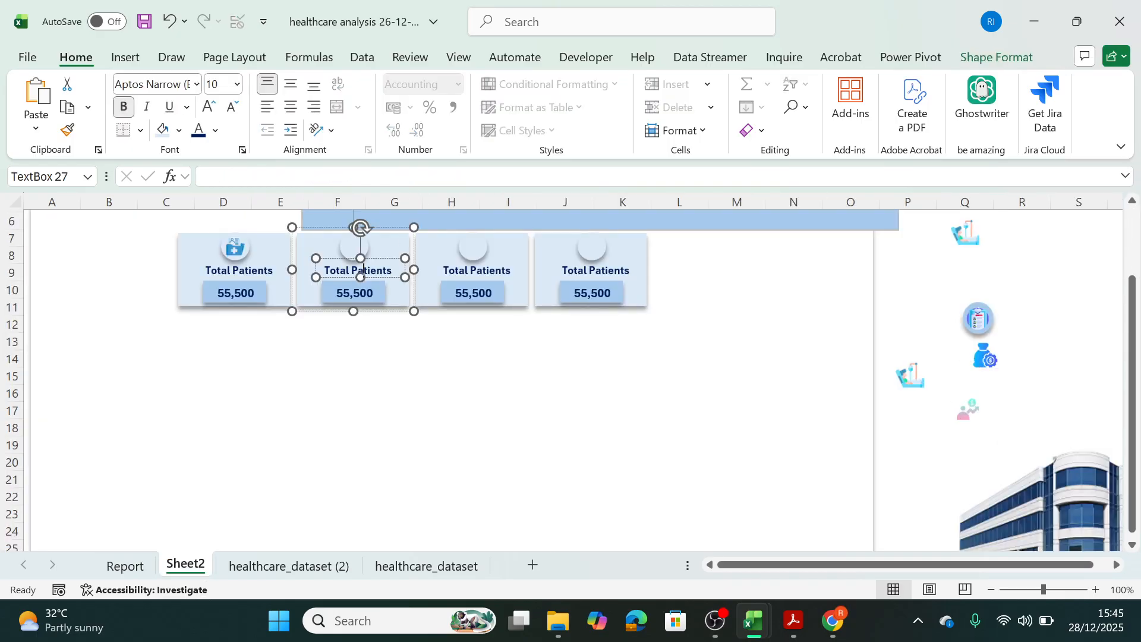
pyautogui.press('BackSpace')
pyautogui.press('BackSpace')
pyautogui.press('BackSpace')
pyautogui.moveTo(315, 277); pyautogui.dragTo(279, 277)
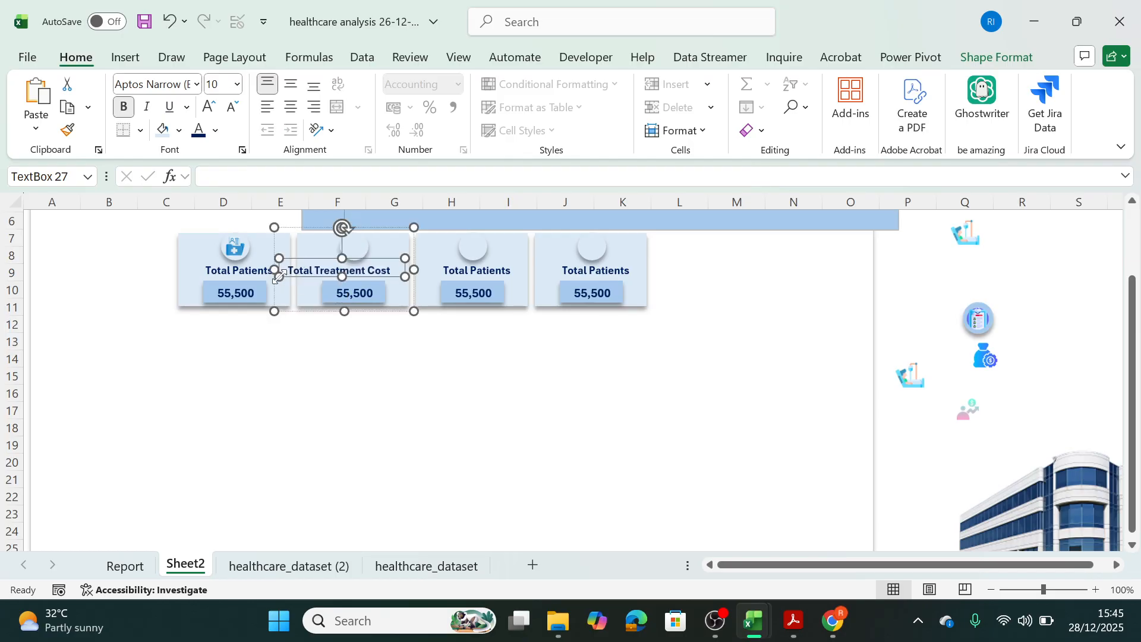
pyautogui.moveTo(376, 258); pyautogui.dragTo(385, 259)
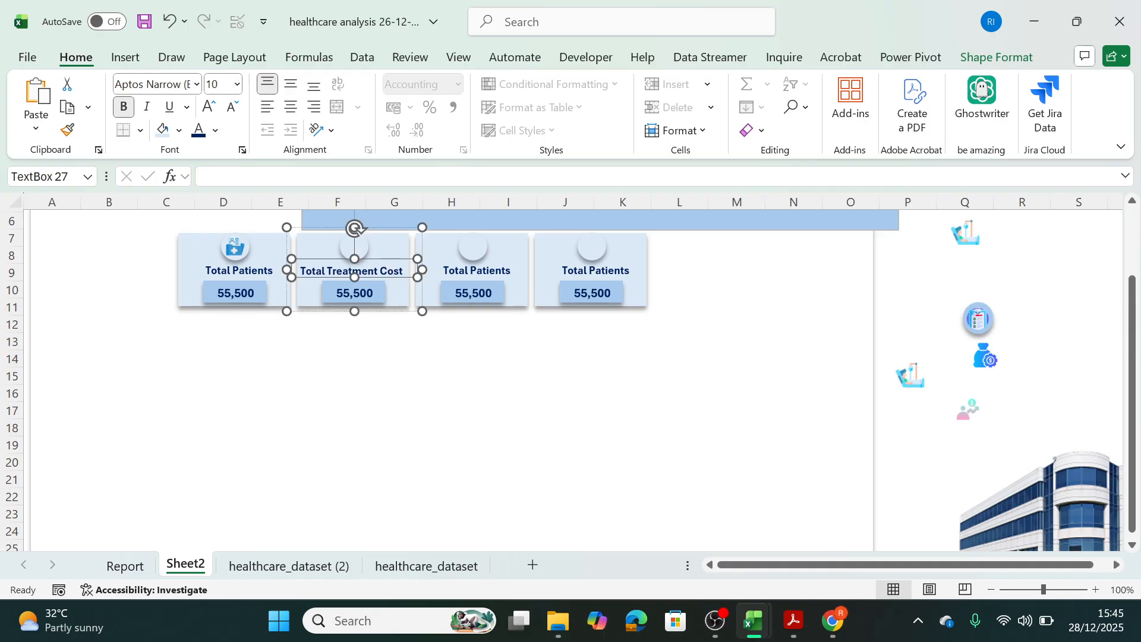
# Retitle the third KPI card "Avg Treatment Cost" and widen its label box so the title sits centred on one line.
pyautogui.click(501, 270)
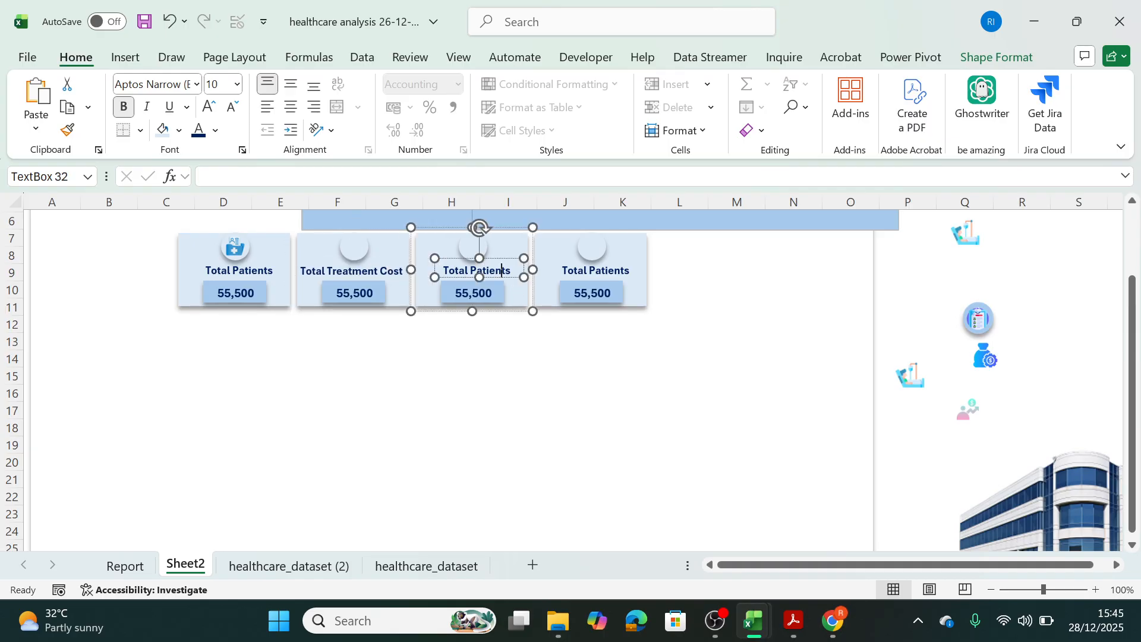
pyautogui.tripleClick(493, 271)
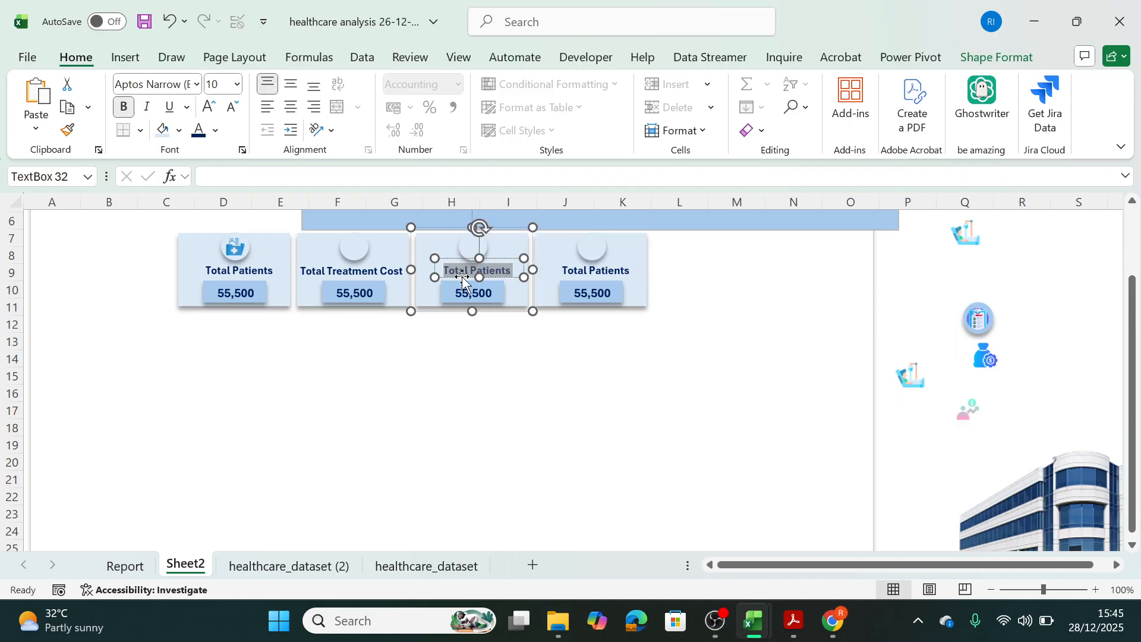
pyautogui.write('Avg')
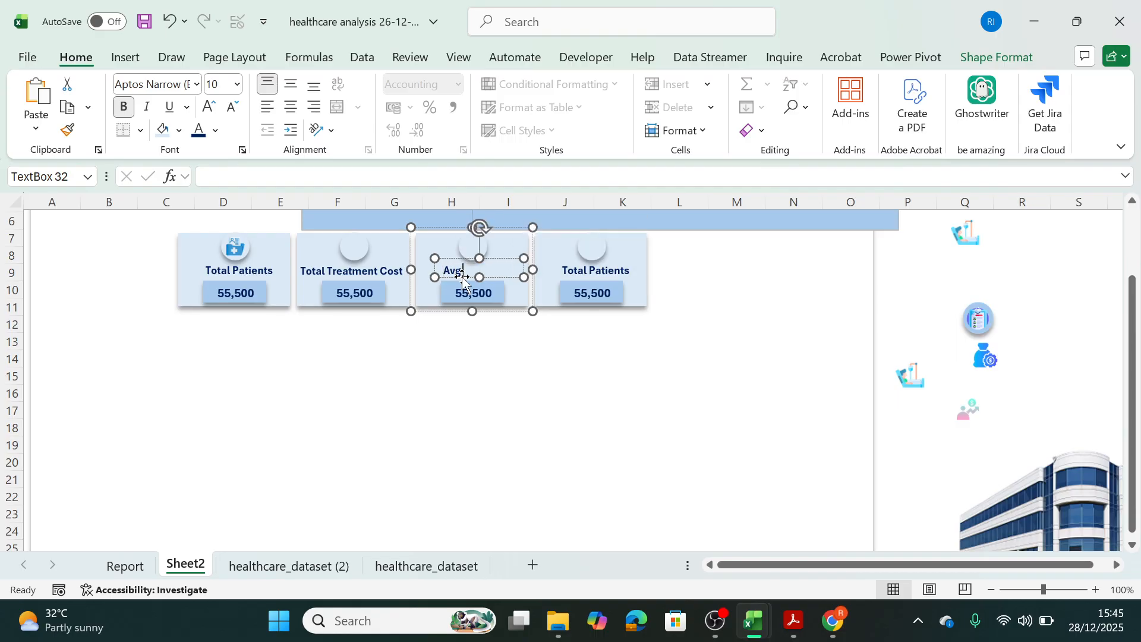
pyautogui.write(' Treatme')
pyautogui.press('BackSpace')
pyautogui.press('BackSpace')
pyautogui.write('eatment')
pyautogui.moveTo(523, 277); pyautogui.dragTo(539, 279)
pyautogui.moveTo(435, 278); pyautogui.dragTo(422, 278)
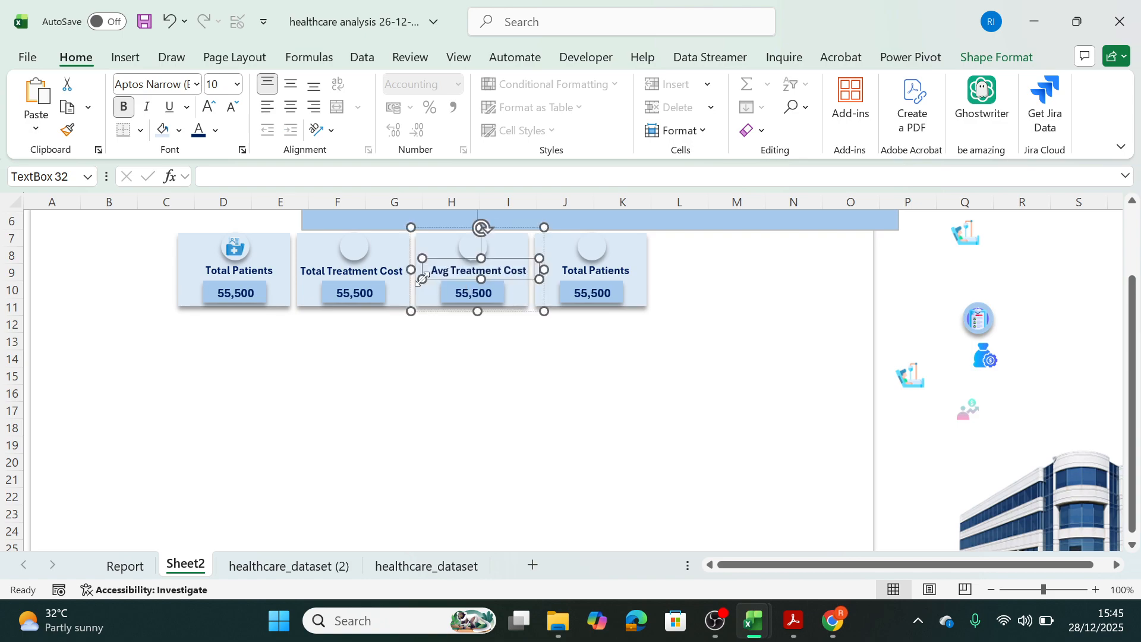
pyautogui.press('Escape')
pyautogui.click(493, 259)
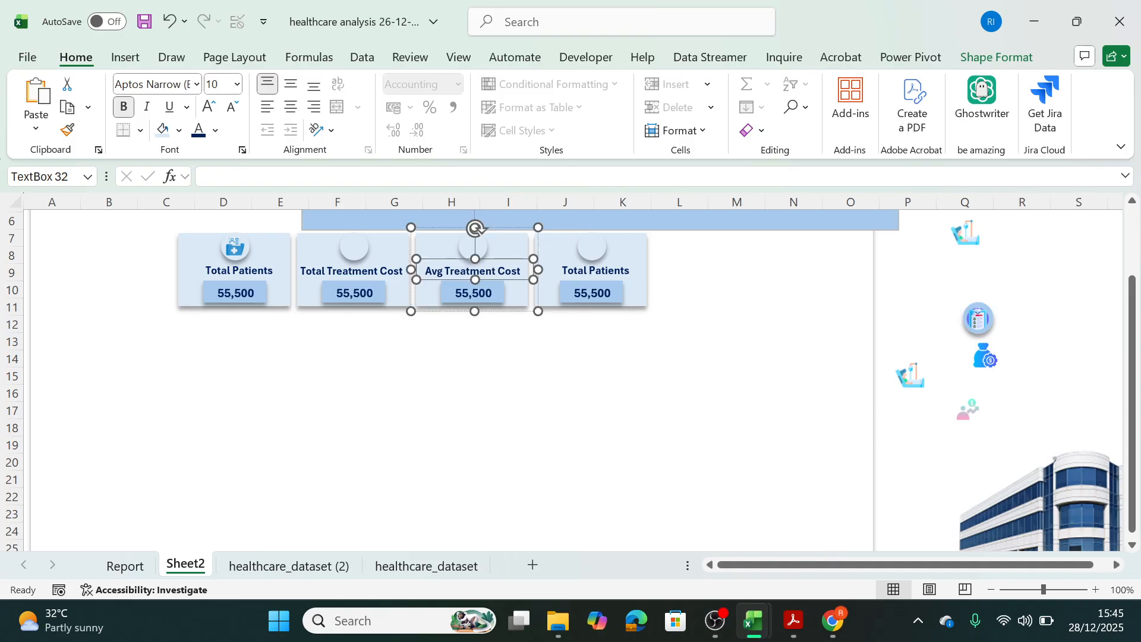
# Retitle the fourth KPI card "Avg Lenght of Stay", and widen and centre its label box within the card.
pyautogui.click(620, 270)
pyautogui.tripleClick(620, 270)
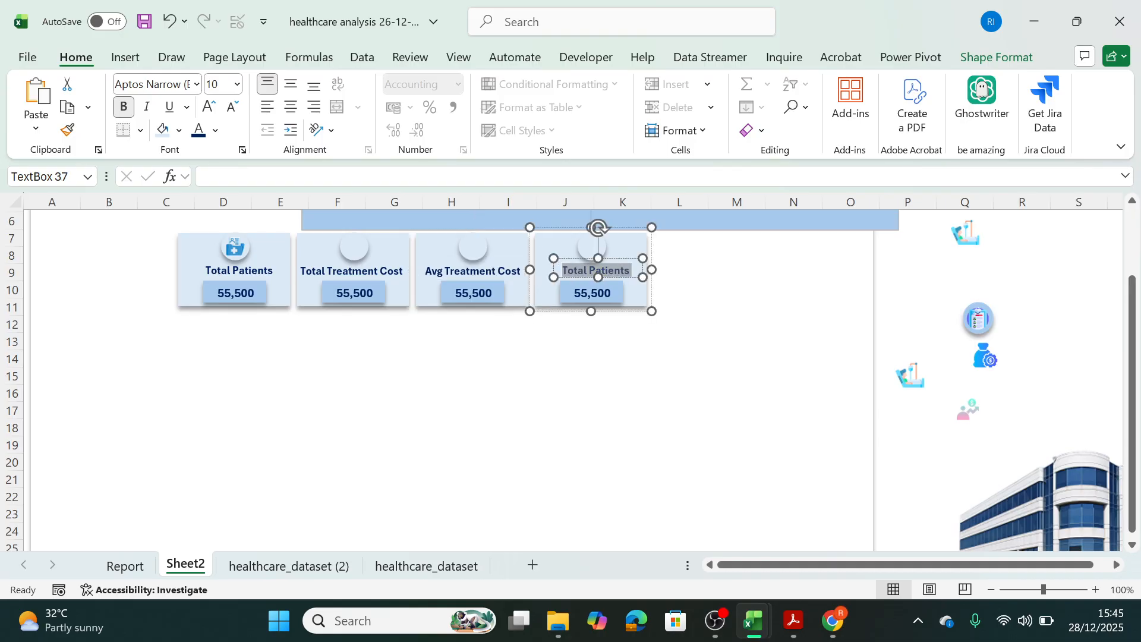
pyautogui.write('Avg')
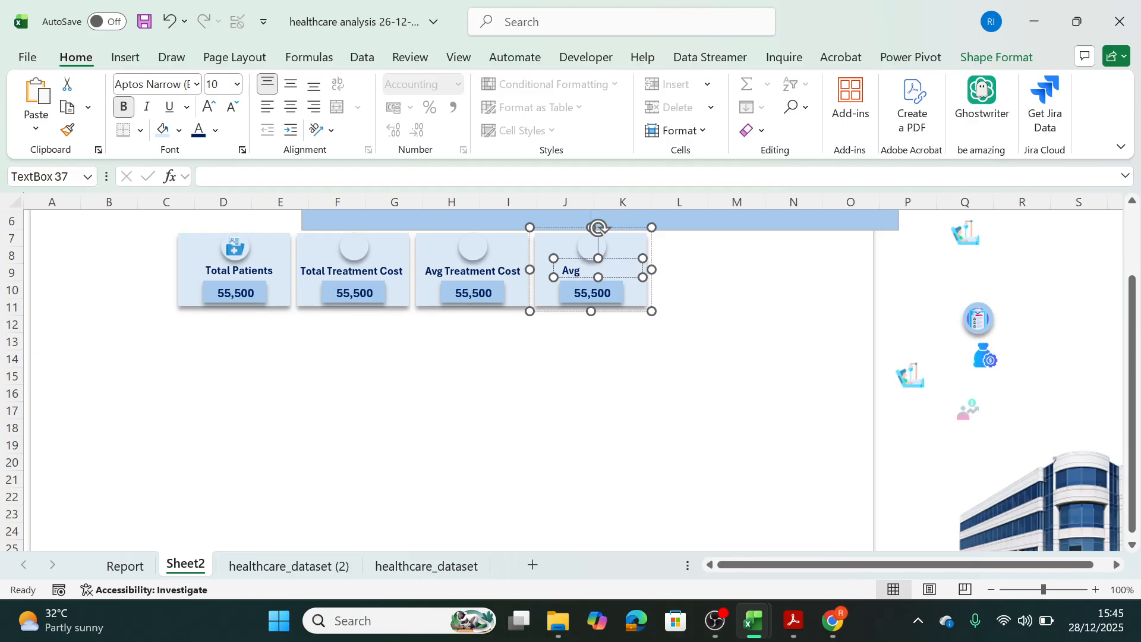
pyautogui.write(' Lenght of')
pyautogui.moveTo(553, 278); pyautogui.dragTo(529, 279)
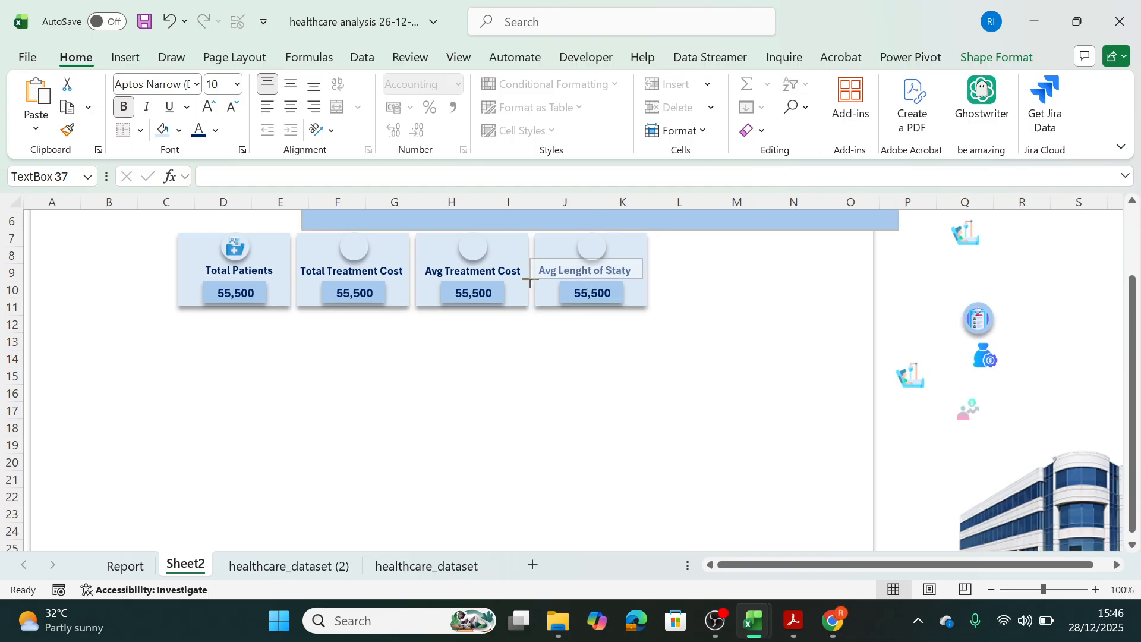
pyautogui.click(630, 270)
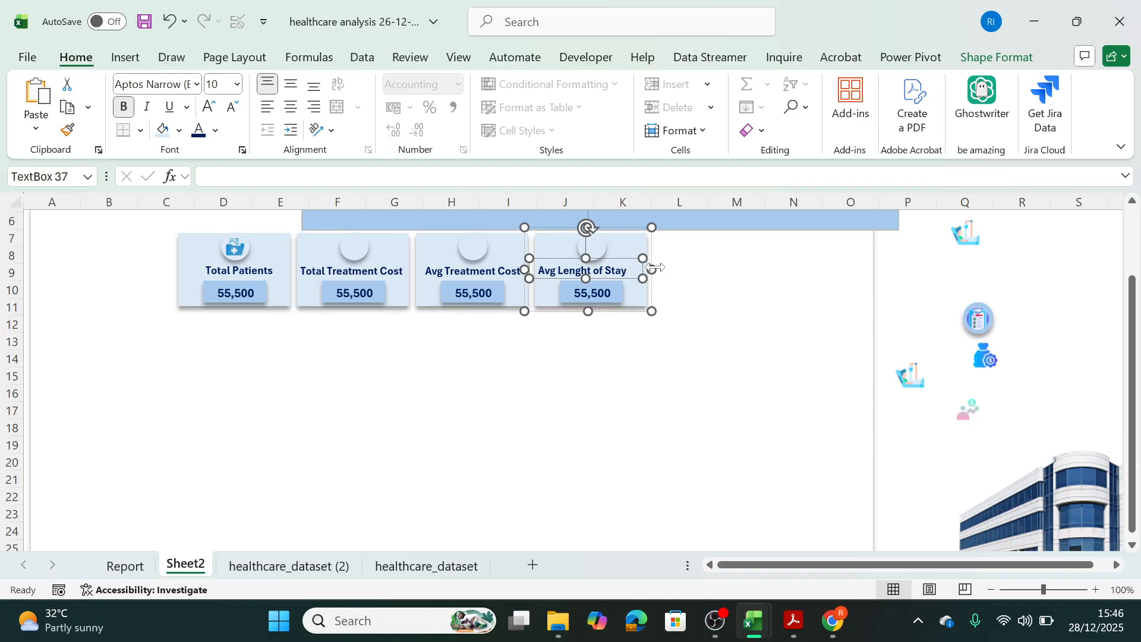
pyautogui.press('Escape')
pyautogui.press('Escape')
pyautogui.moveTo(632, 257); pyautogui.dragTo(635, 258)
pyautogui.click(728, 316)
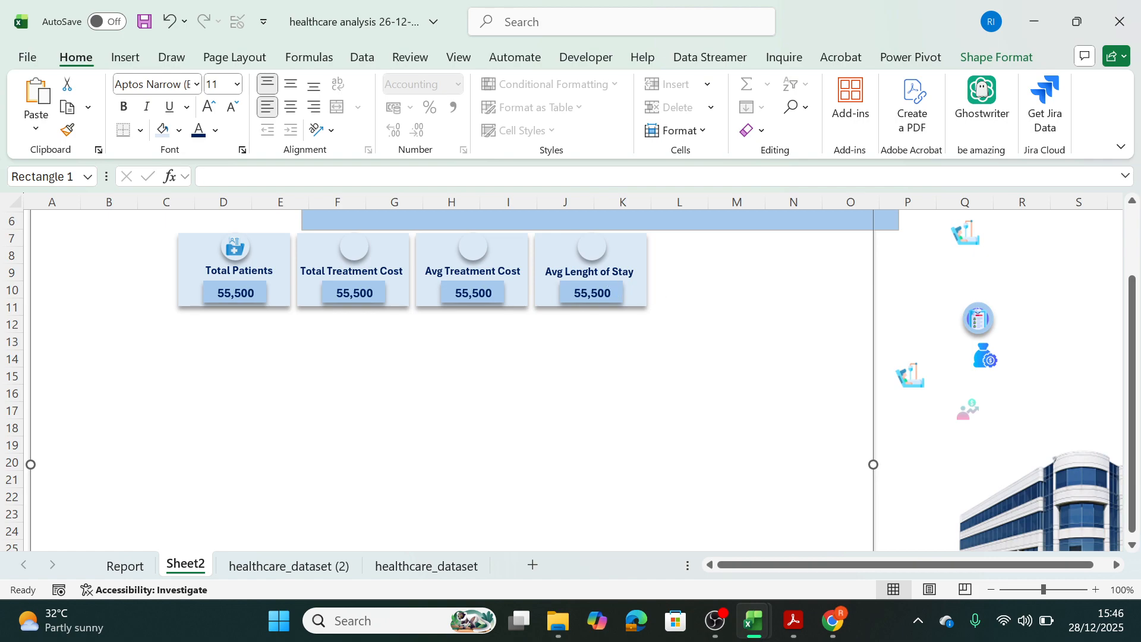
# Link the Total Treatment Cost card's value box to the total treatment cost cell with the formula =Report!C6.
pyautogui.click(373, 295)
pyautogui.click(370, 293)
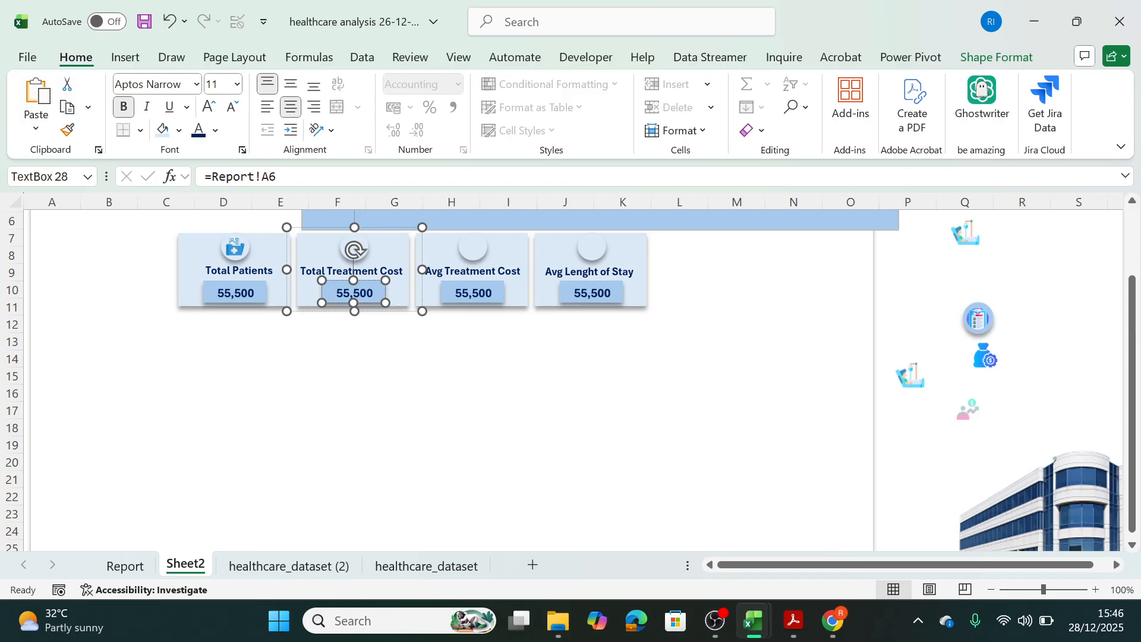
pyautogui.press('BackSpace')
pyautogui.moveTo(278, 176); pyautogui.dragTo(182, 179)
pyautogui.press('BackSpace')
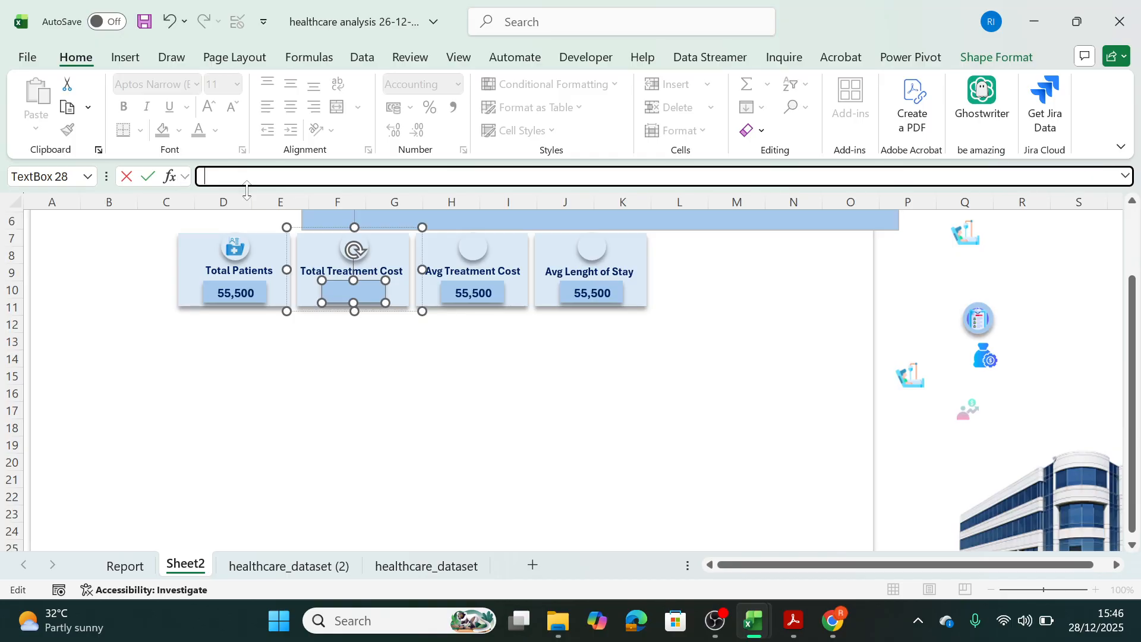
pyautogui.write('=')
pyautogui.click(132, 561)
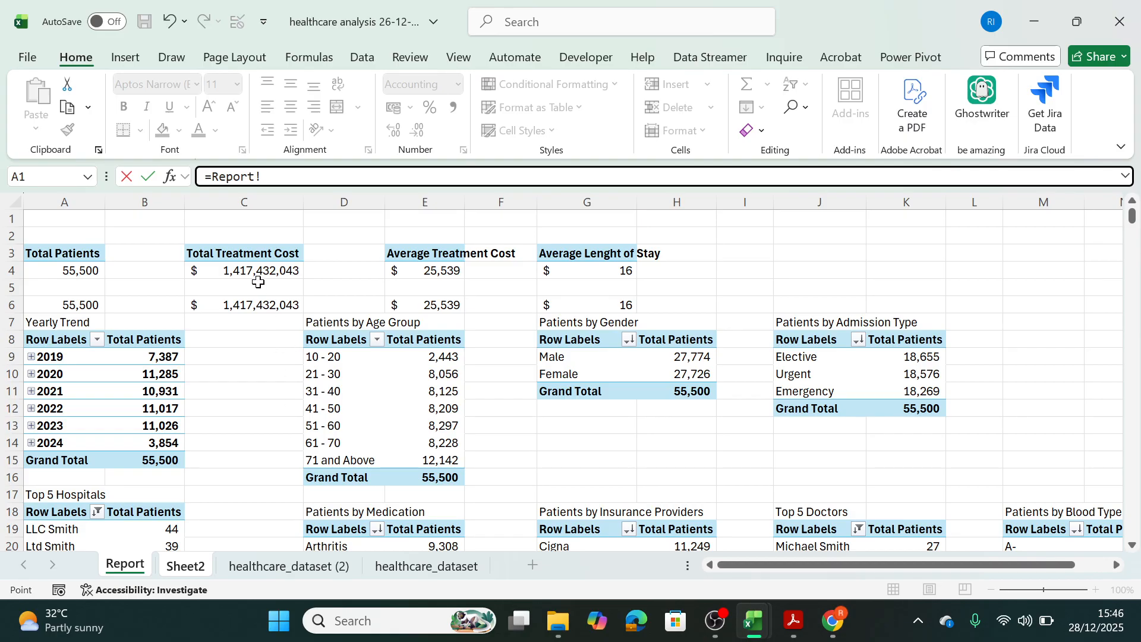
pyautogui.click(260, 305)
pyautogui.press('Return')
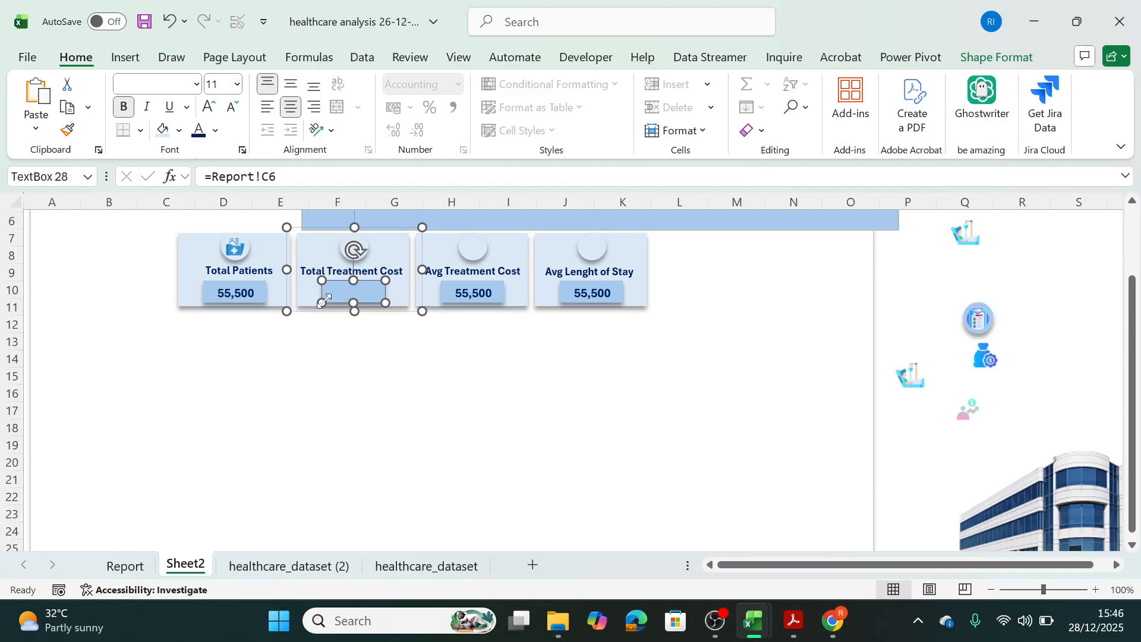
# Widen the Total Treatment Cost value box to fit the full amount and centre it within the card.
pyautogui.moveTo(321, 302); pyautogui.dragTo(304, 303)
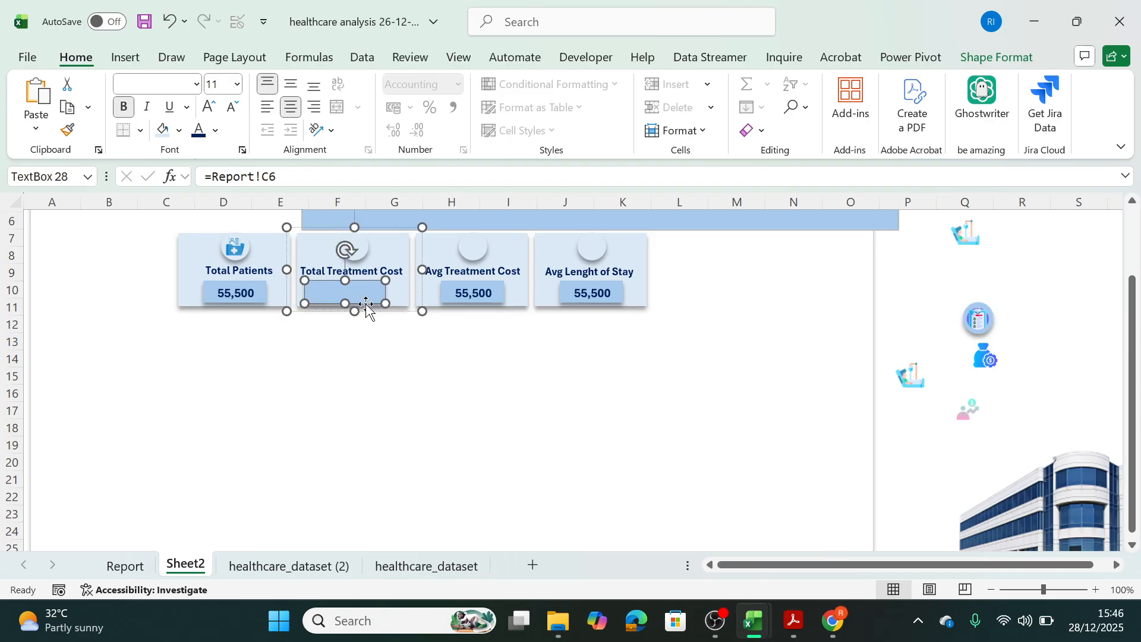
pyautogui.moveTo(386, 303); pyautogui.dragTo(420, 306)
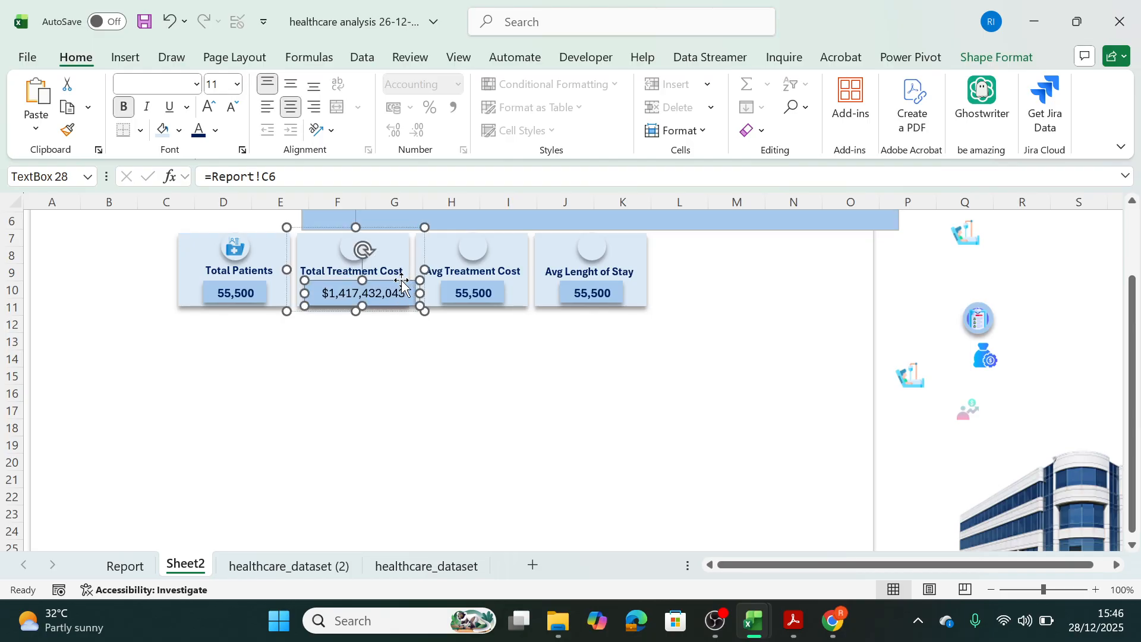
pyautogui.moveTo(402, 280); pyautogui.dragTo(404, 294)
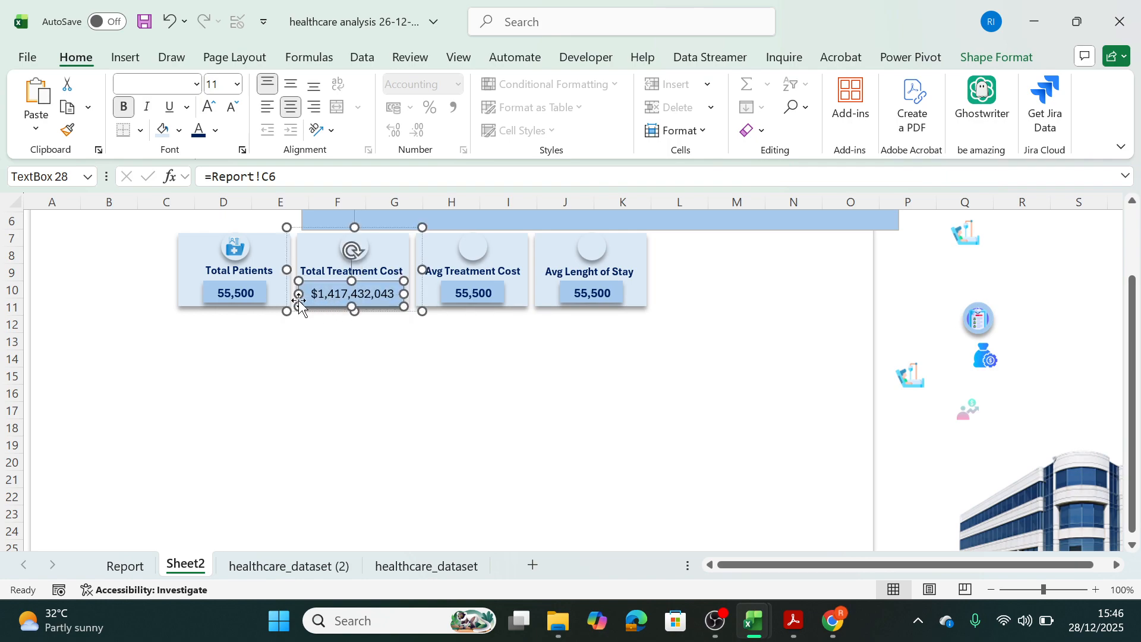
pyautogui.moveTo(297, 298); pyautogui.dragTo(299, 299)
pyautogui.click(319, 293)
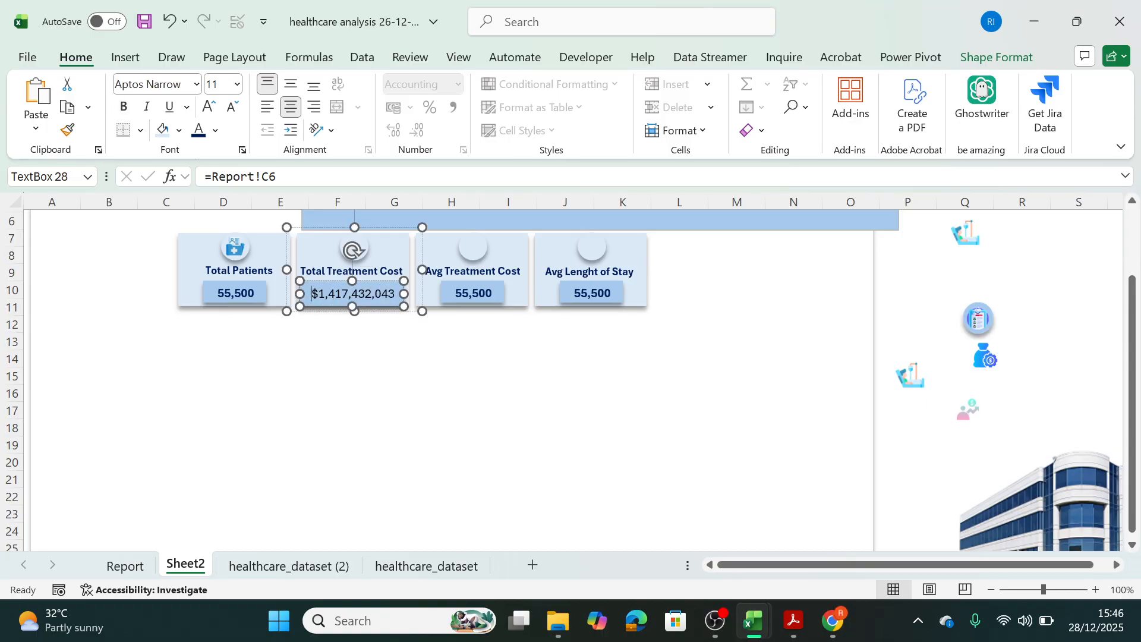
pyautogui.click(324, 349)
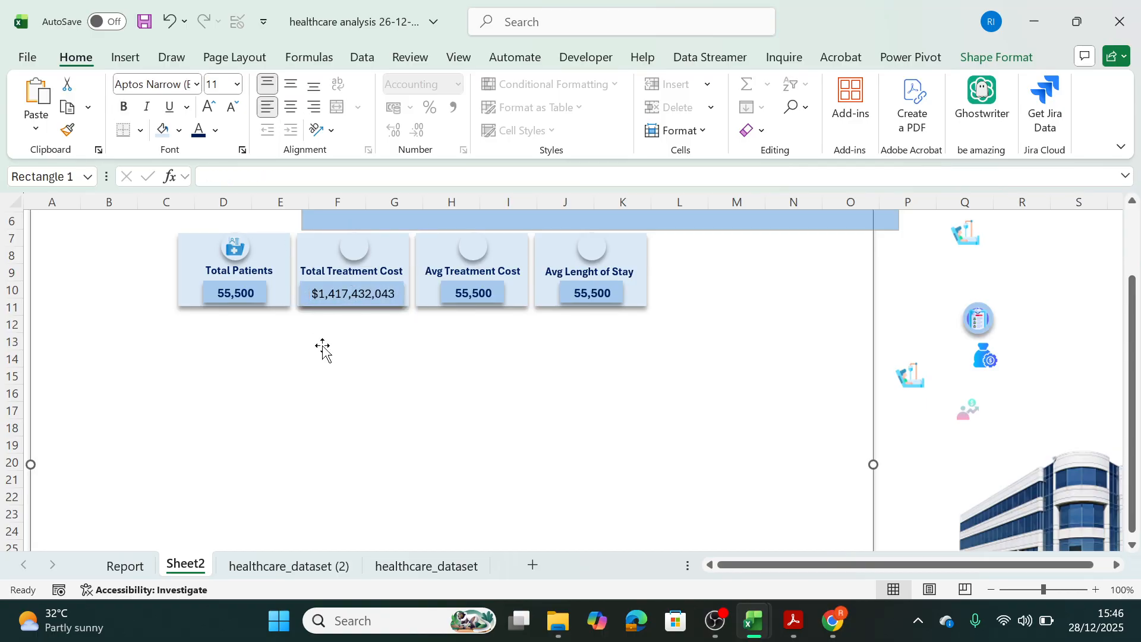
# Try copying the Total Patients value box's formatting onto the Total Treatment Cost card with Format Painter, and undo it.
pyautogui.click(243, 293)
pyautogui.click(243, 294)
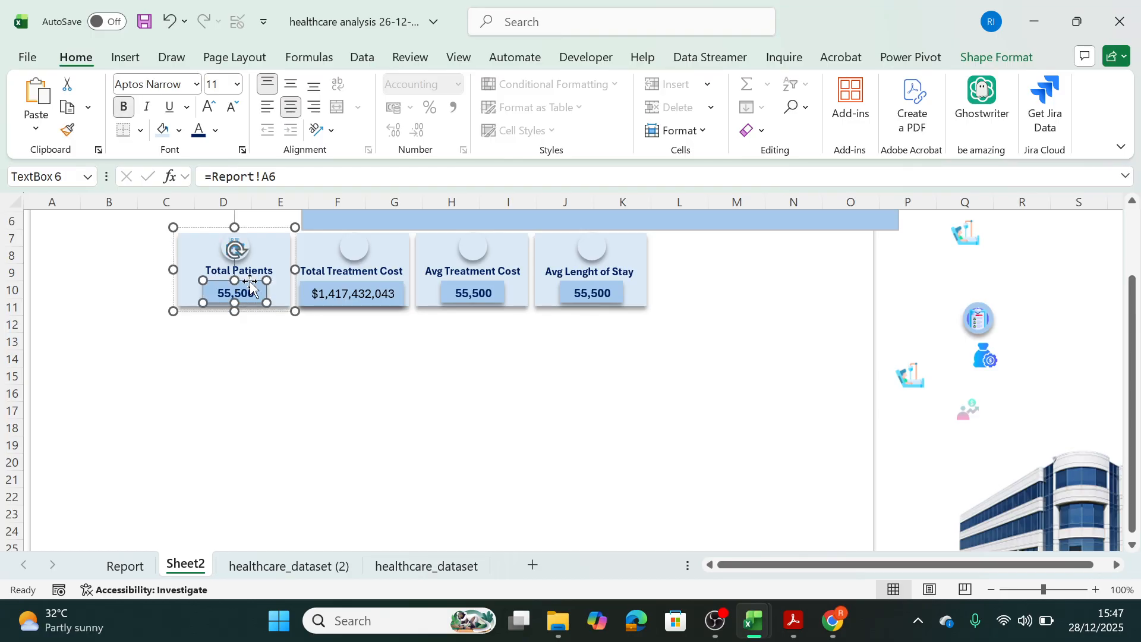
pyautogui.click(67, 130)
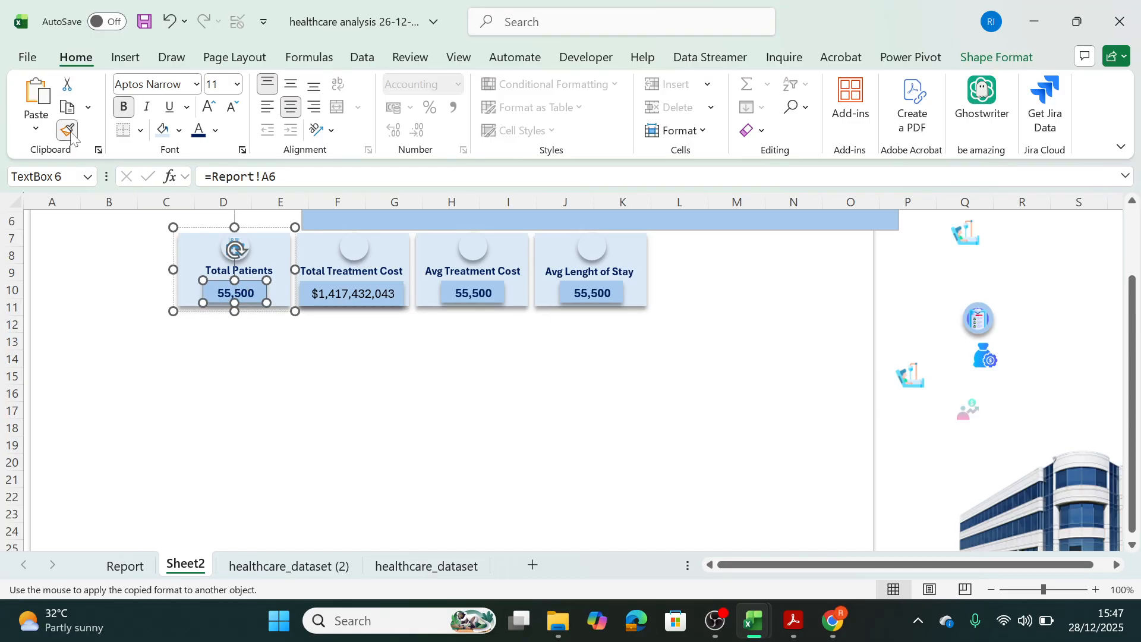
pyautogui.click(380, 303)
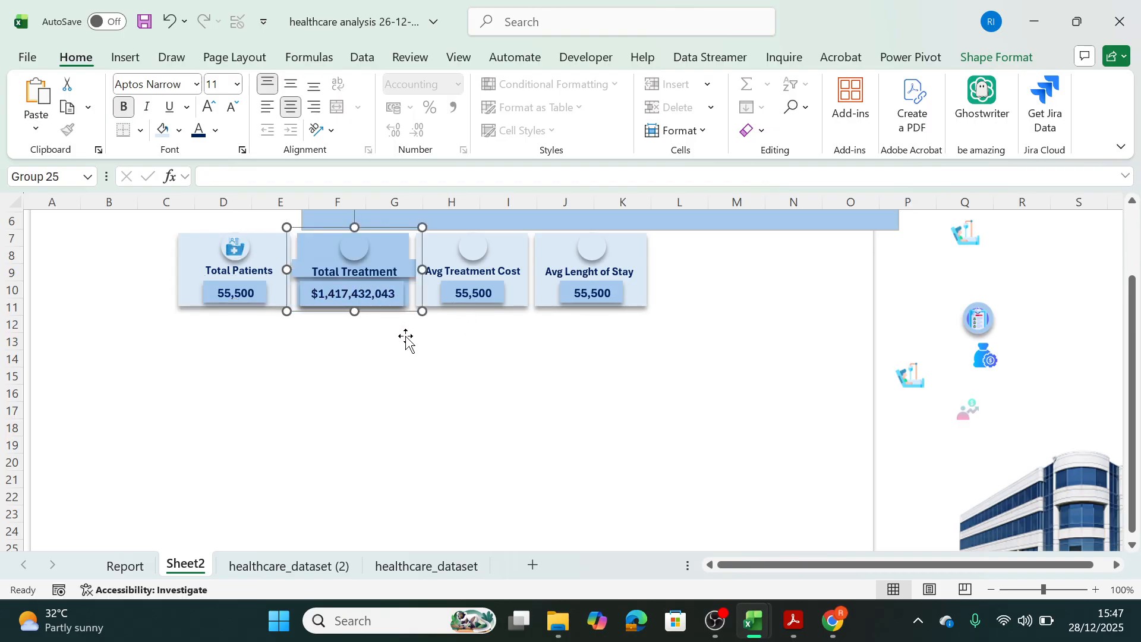
pyautogui.hotkey('ctrl', 'z')
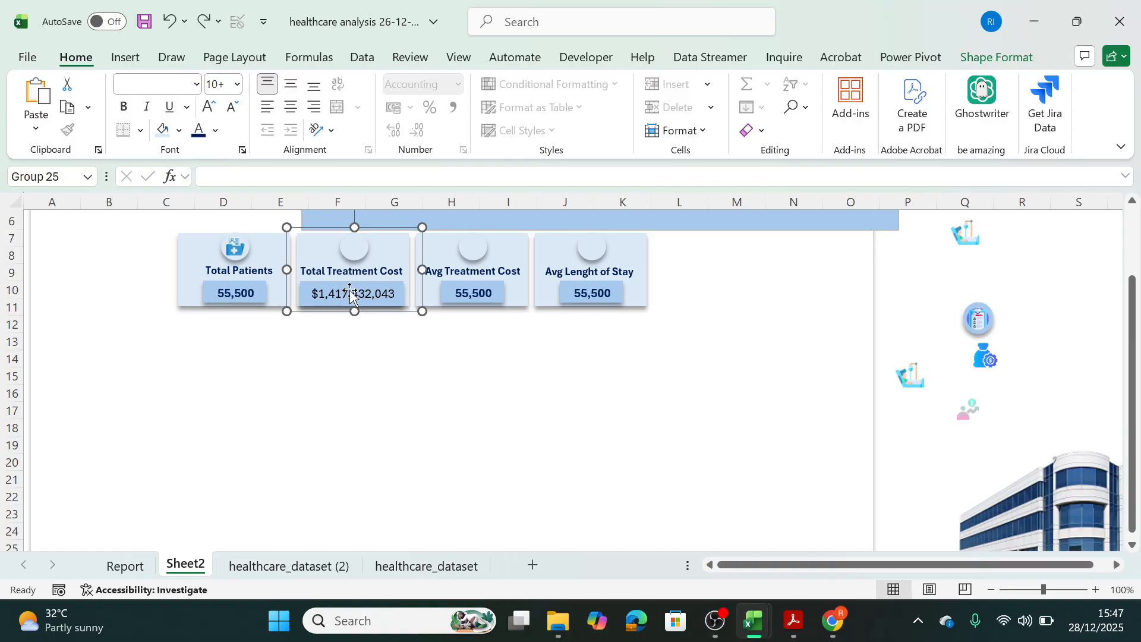
# Make the Total Treatment Cost card's value bold and dark blue to match the Total Patients value.
pyautogui.click(395, 299)
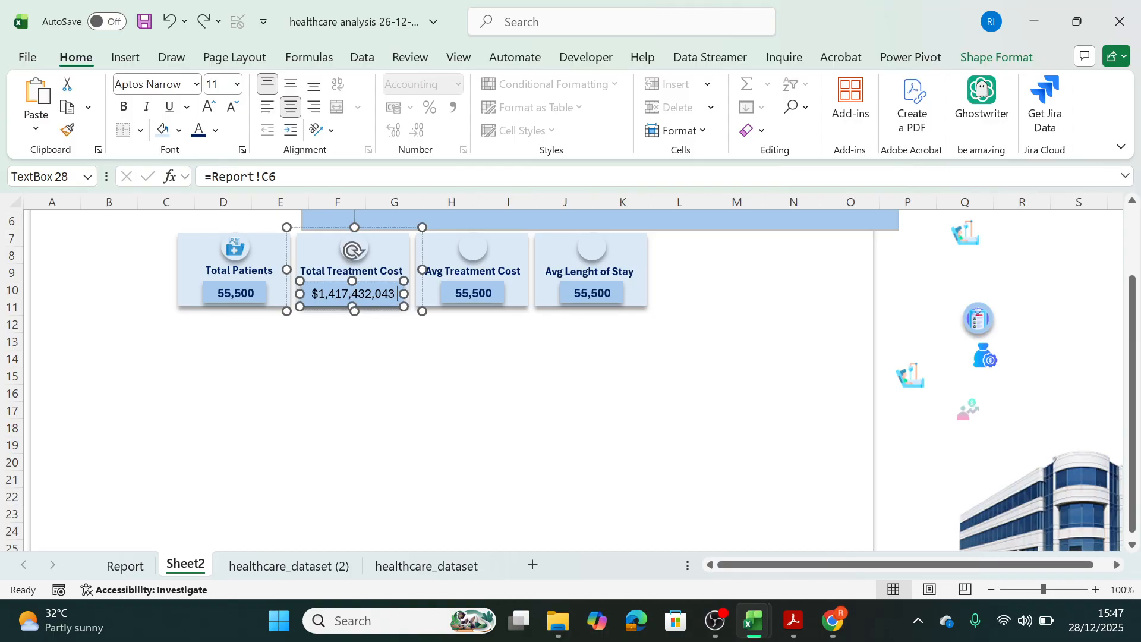
pyautogui.click(262, 334)
pyautogui.click(242, 293)
pyautogui.click(241, 292)
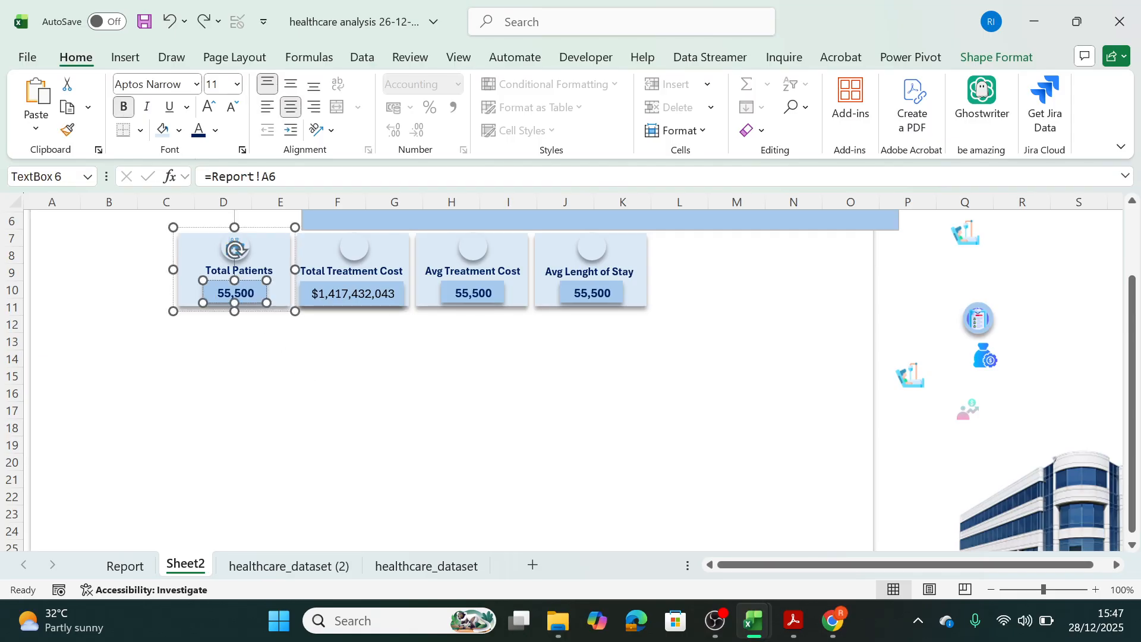
pyautogui.click(368, 332)
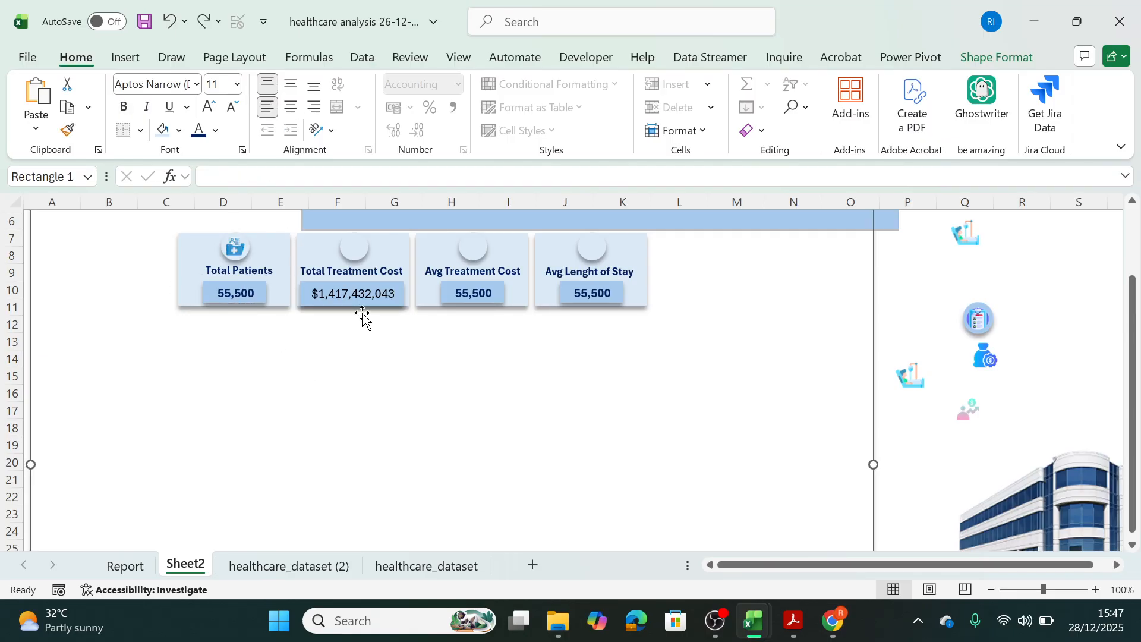
pyautogui.click(357, 300)
pyautogui.click(356, 298)
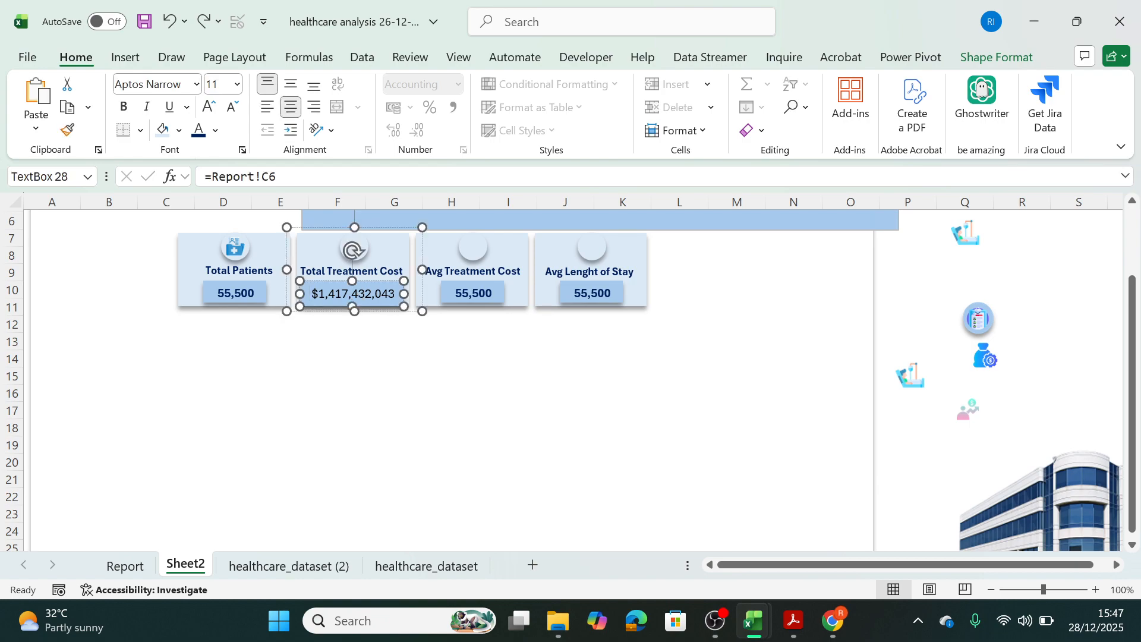
pyautogui.doubleClick(357, 299)
pyautogui.click(124, 107)
pyautogui.click(215, 130)
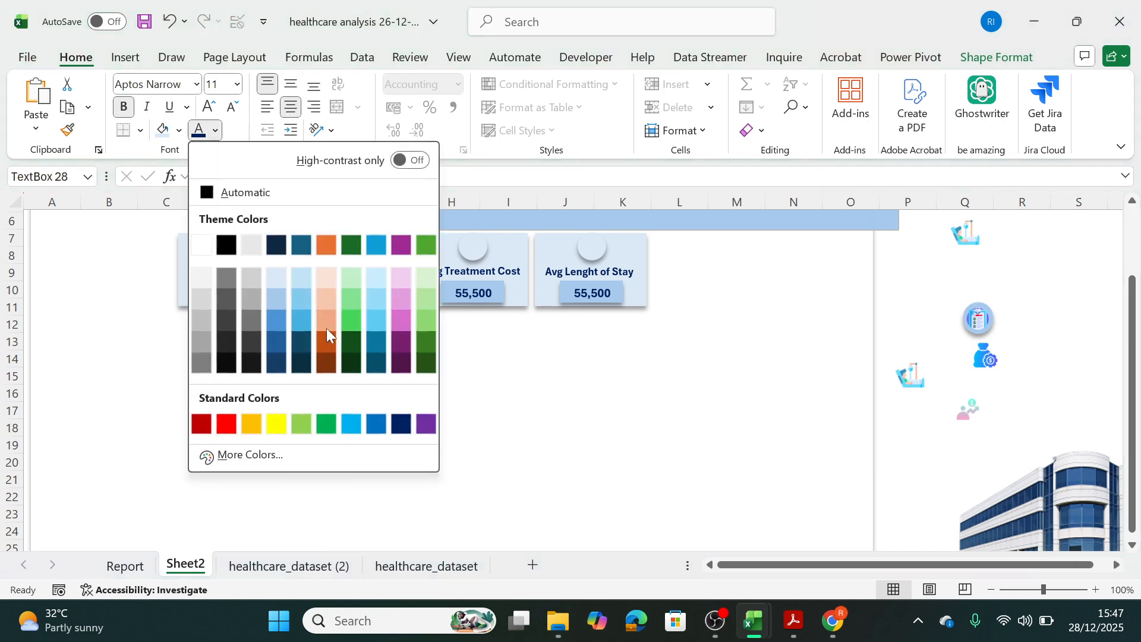
pyautogui.click(394, 425)
pyautogui.click(398, 426)
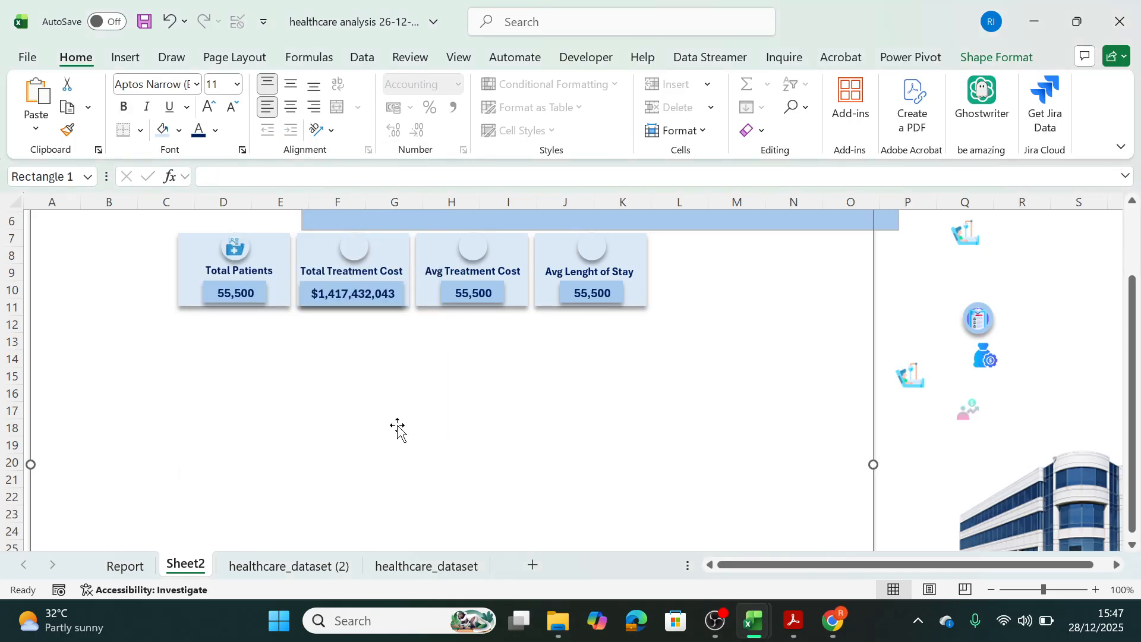
# Link the Avg Treatment Cost card's value box to the average treatment cost cell with the formula =Report!E6.
pyautogui.click(483, 292)
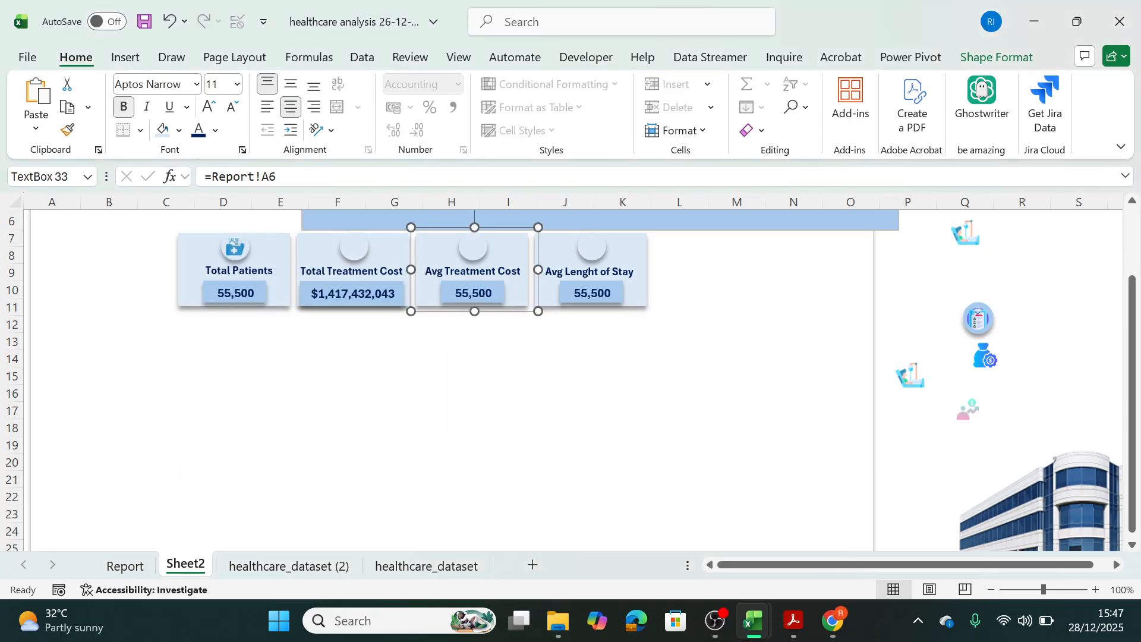
pyautogui.click(454, 293)
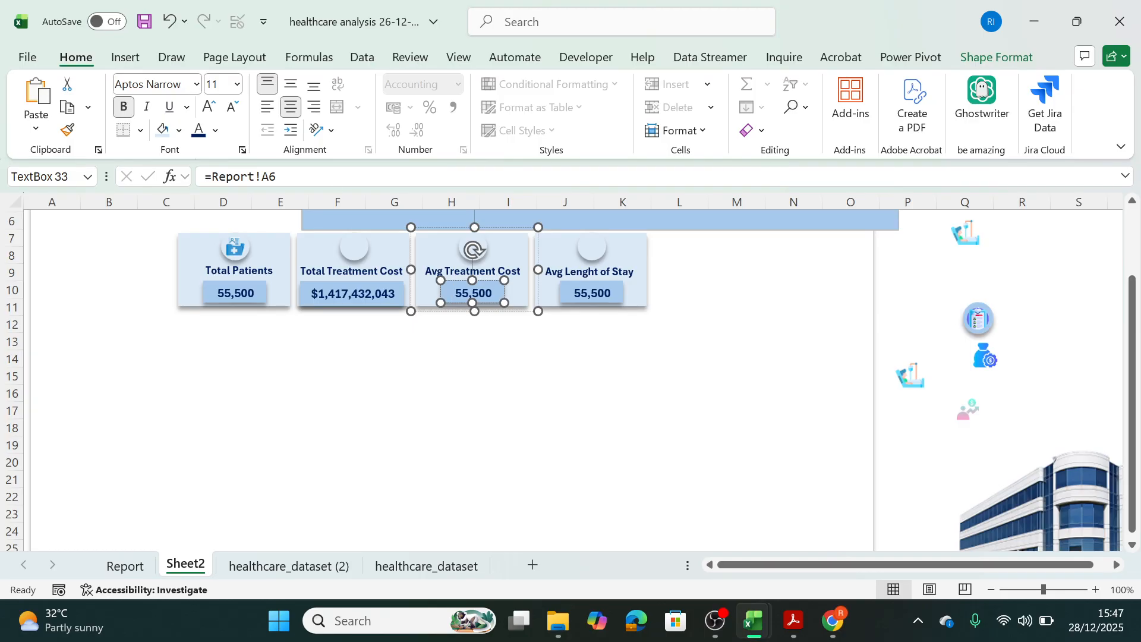
pyautogui.moveTo(287, 177); pyautogui.dragTo(132, 172)
pyautogui.write('=')
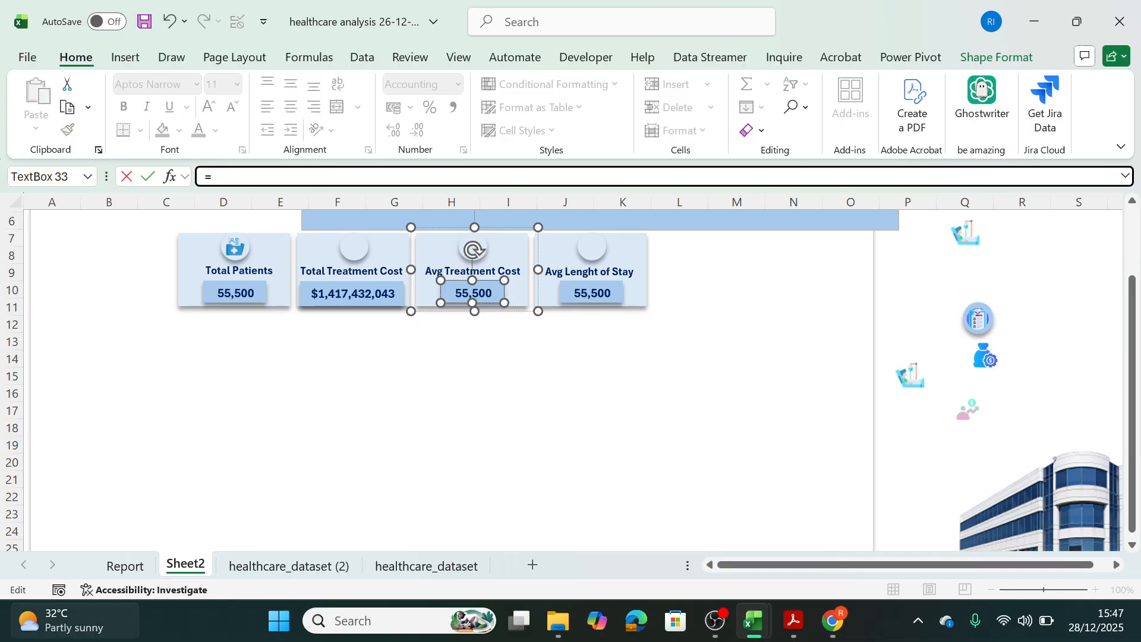
pyautogui.click(125, 565)
pyautogui.click(421, 305)
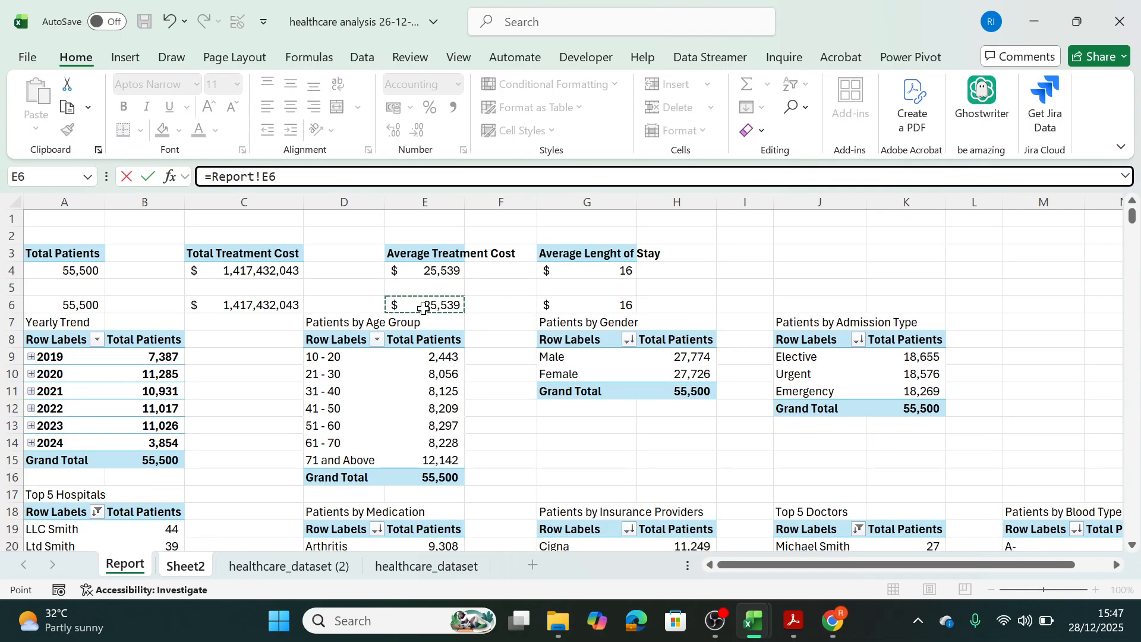
pyautogui.press('Return')
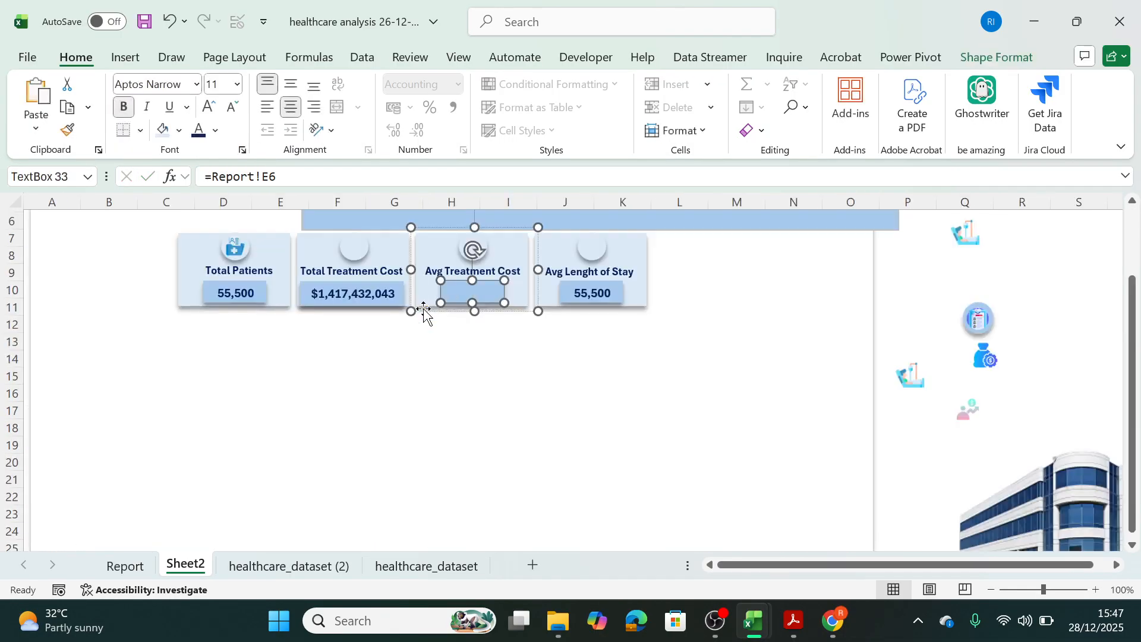
# Widen the Avg Treatment Cost value box slightly and make its value bold and dark blue.
pyautogui.click(509, 301)
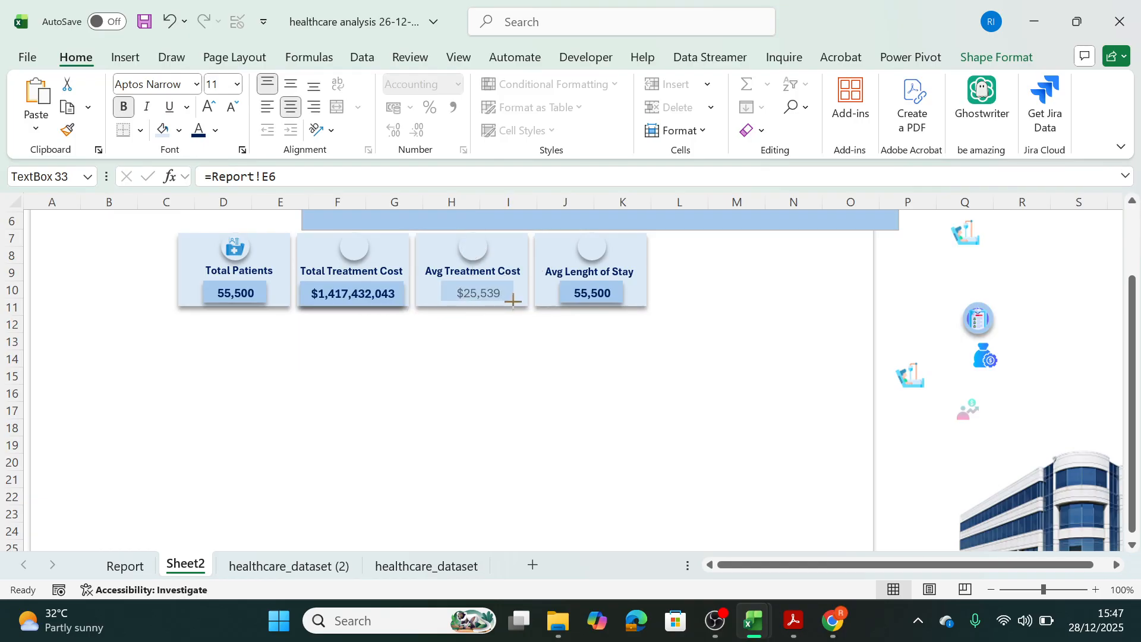
pyautogui.click(477, 294)
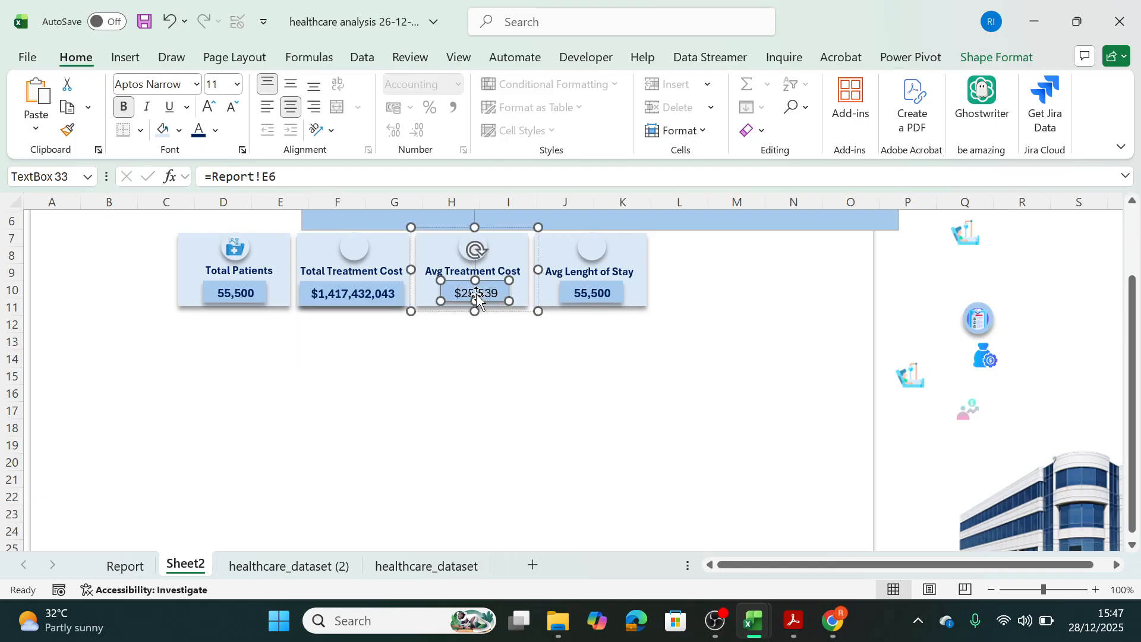
pyautogui.click(127, 110)
pyautogui.click(124, 107)
pyautogui.click(215, 130)
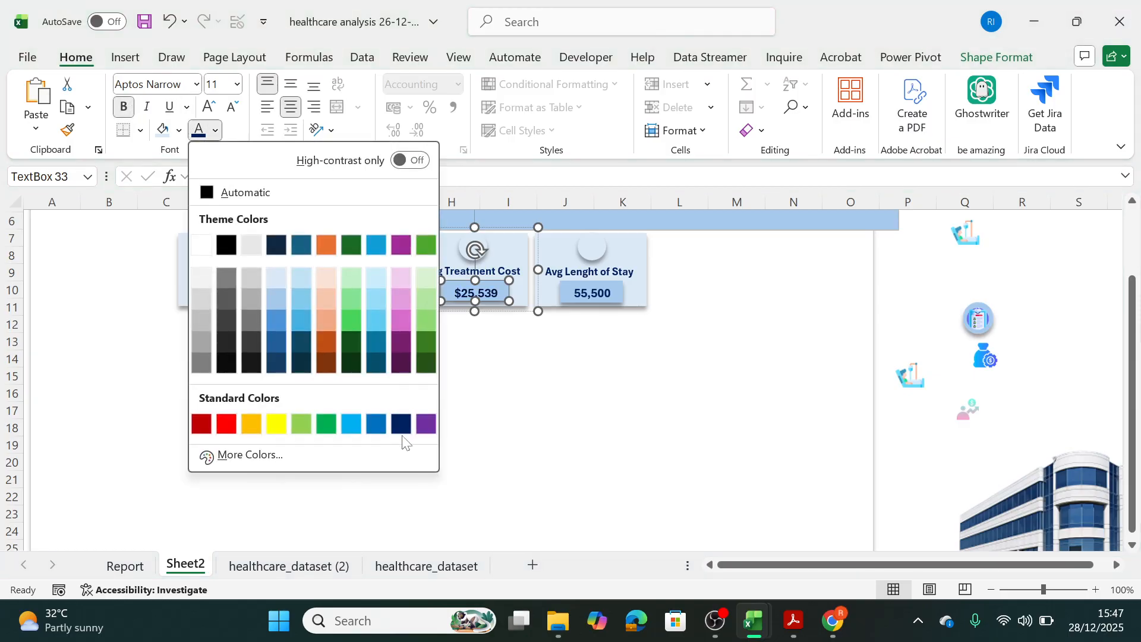
pyautogui.click(401, 424)
pyautogui.click(547, 402)
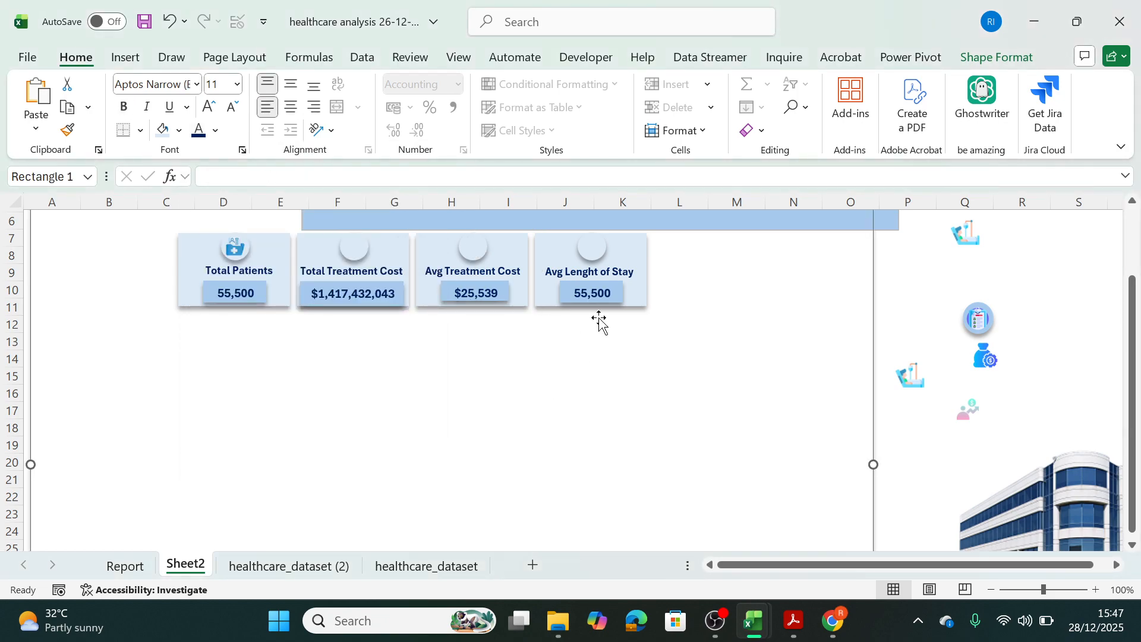
# Link the Avg Lenght of Stay card's value box to the average length of stay cell with the formula =Report!G6.
pyautogui.click(599, 296)
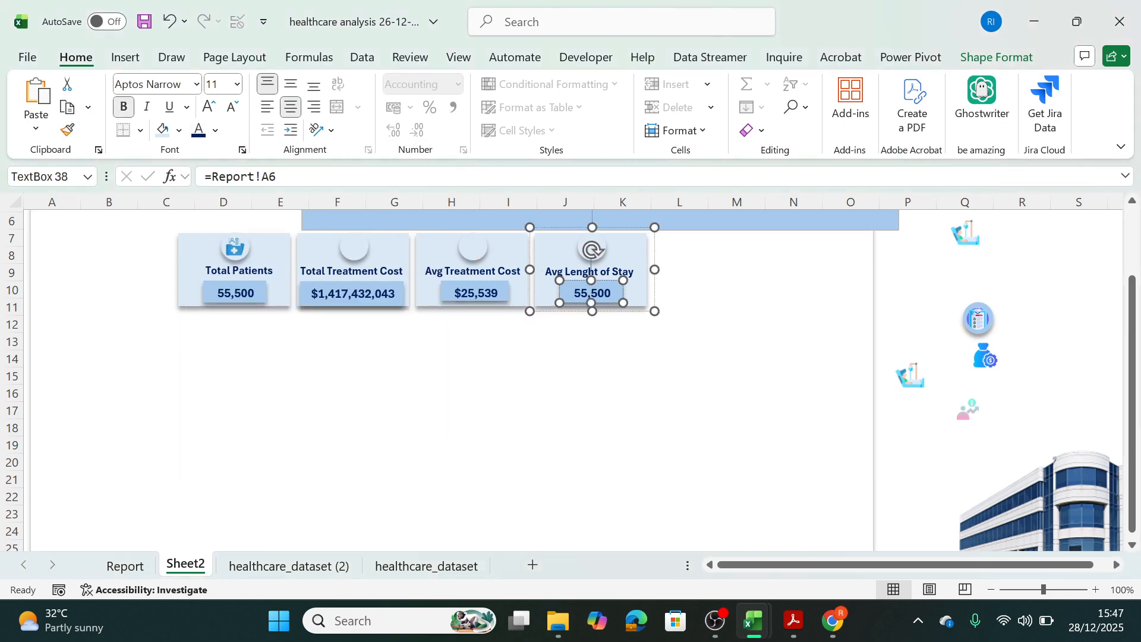
pyautogui.moveTo(304, 177); pyautogui.dragTo(43, 161)
pyautogui.press('BackSpace')
pyautogui.write('=')
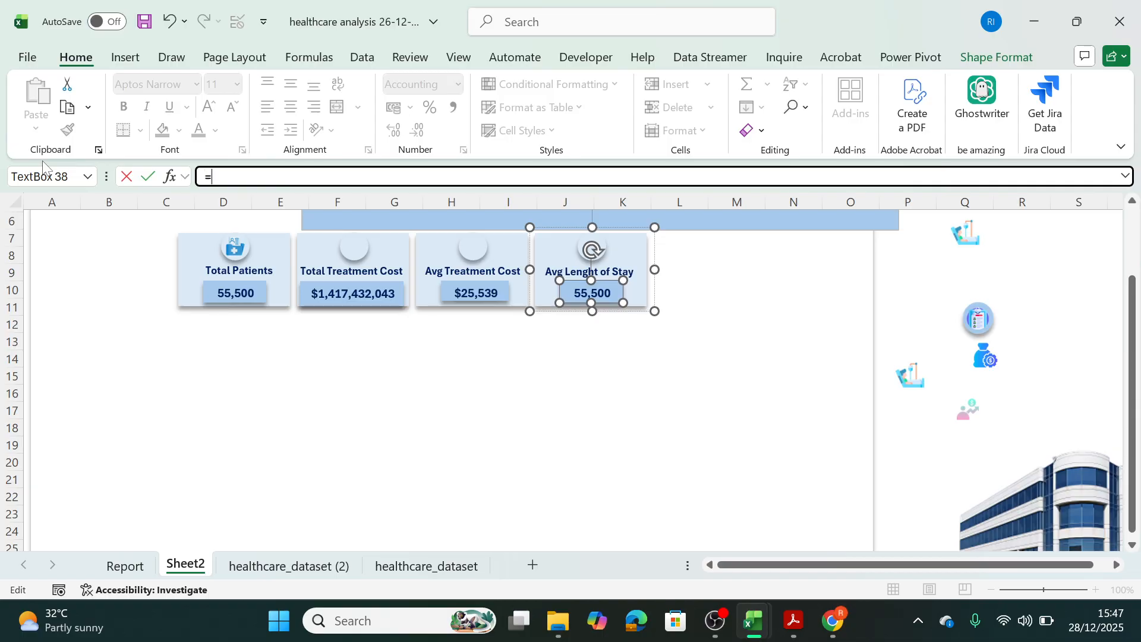
pyautogui.click(125, 566)
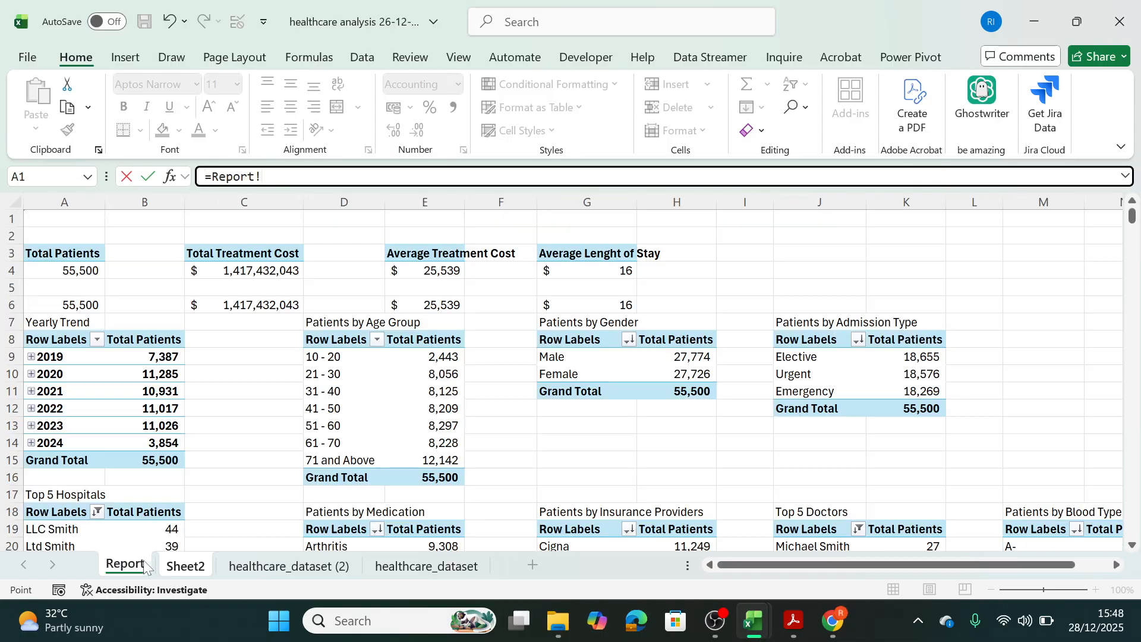
pyautogui.click(623, 305)
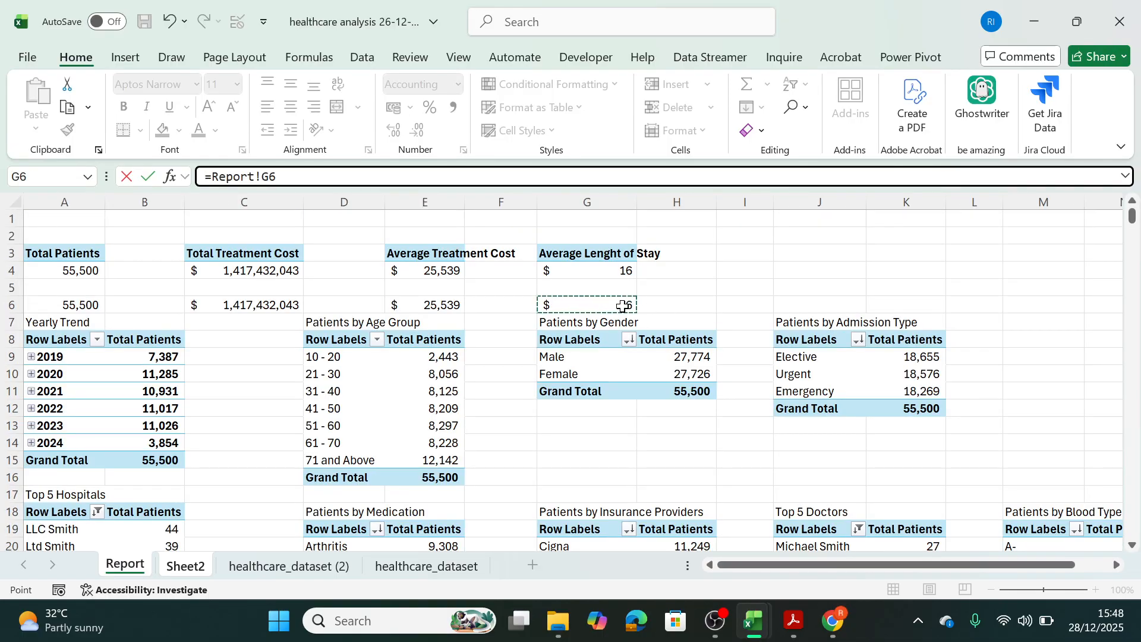
pyautogui.press('Return')
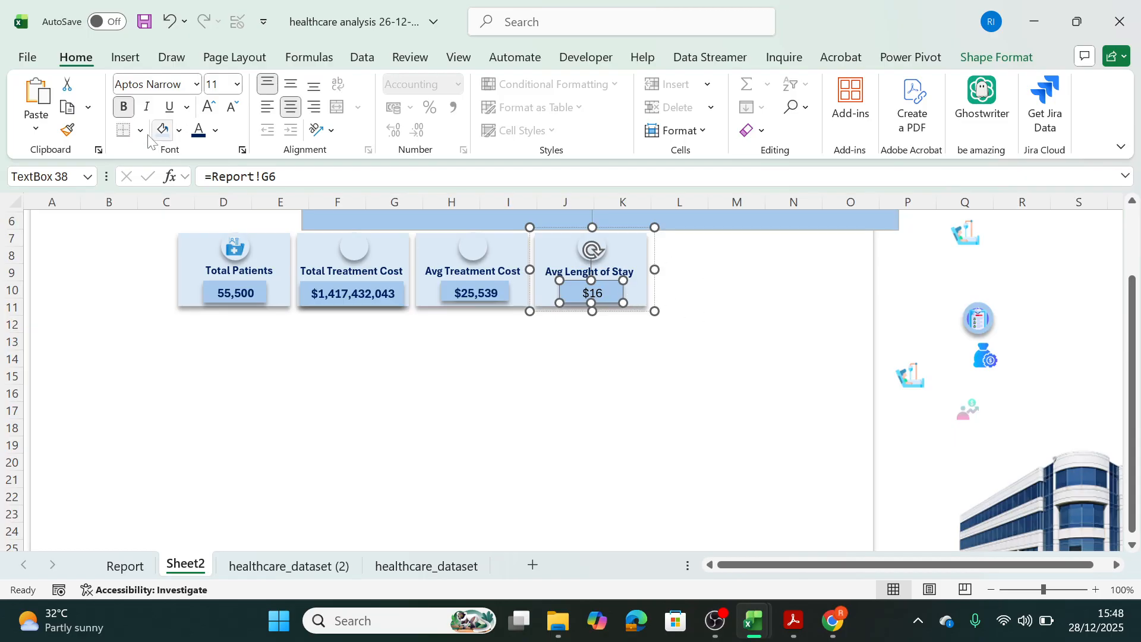
# Make the Avg Lenght of Stay card's value bold and dark blue like the other cards.
pyautogui.click(215, 130)
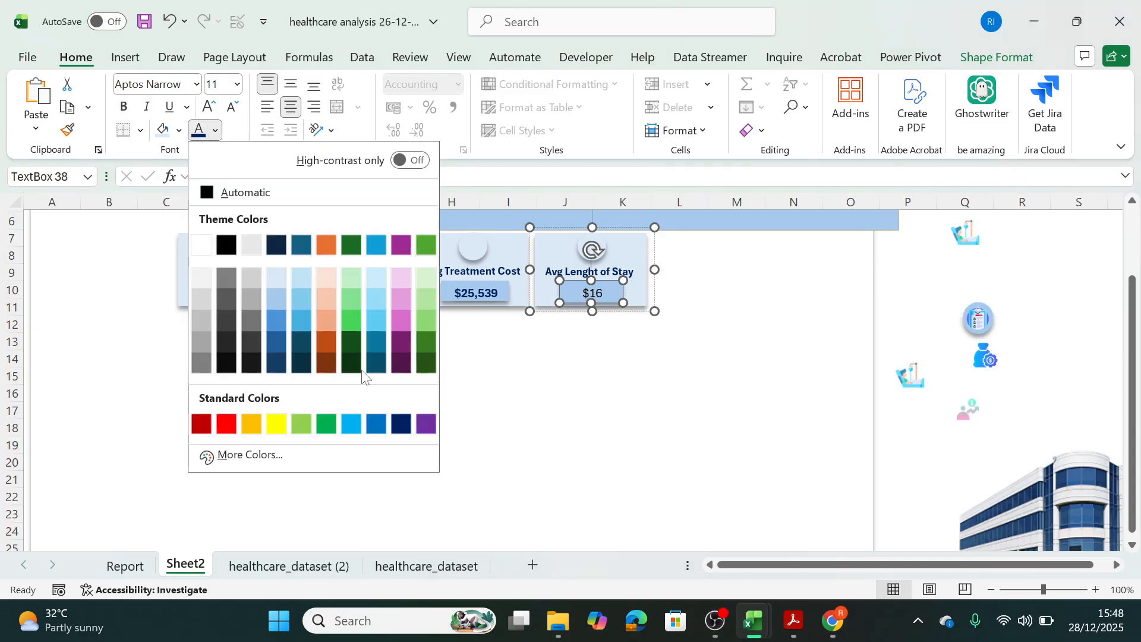
pyautogui.click(649, 433)
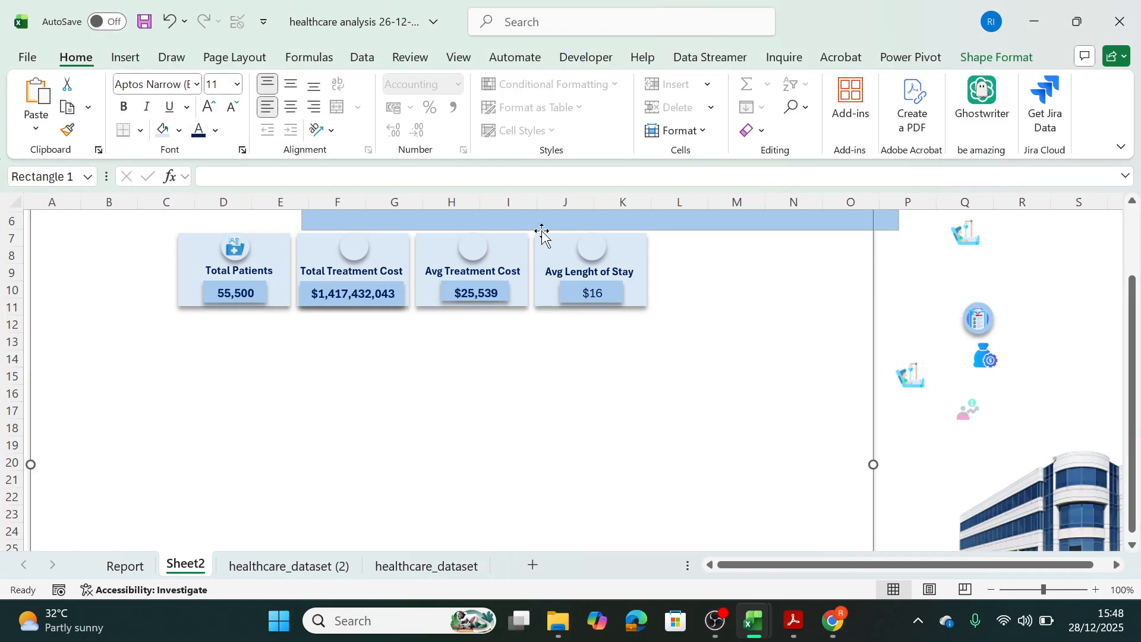
pyautogui.click(593, 300)
pyautogui.click(592, 300)
pyautogui.doubleClick(592, 300)
pyautogui.click(123, 107)
pyautogui.click(633, 408)
pyautogui.moveTo(560, 624)
pyautogui.moveTo(517, 571)
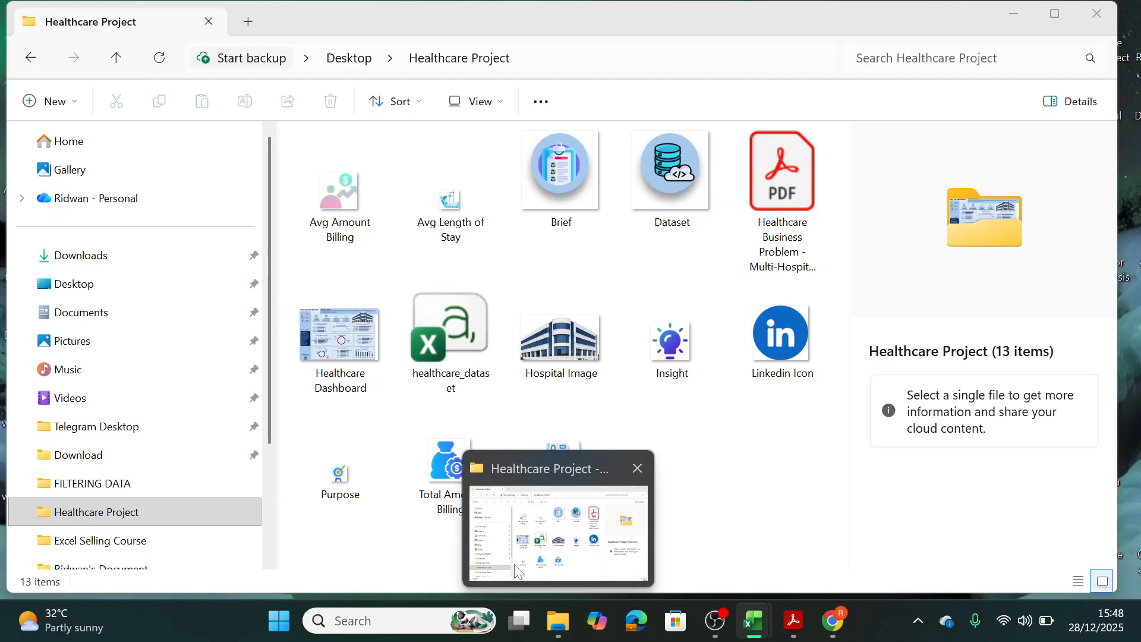
pyautogui.click(517, 570)
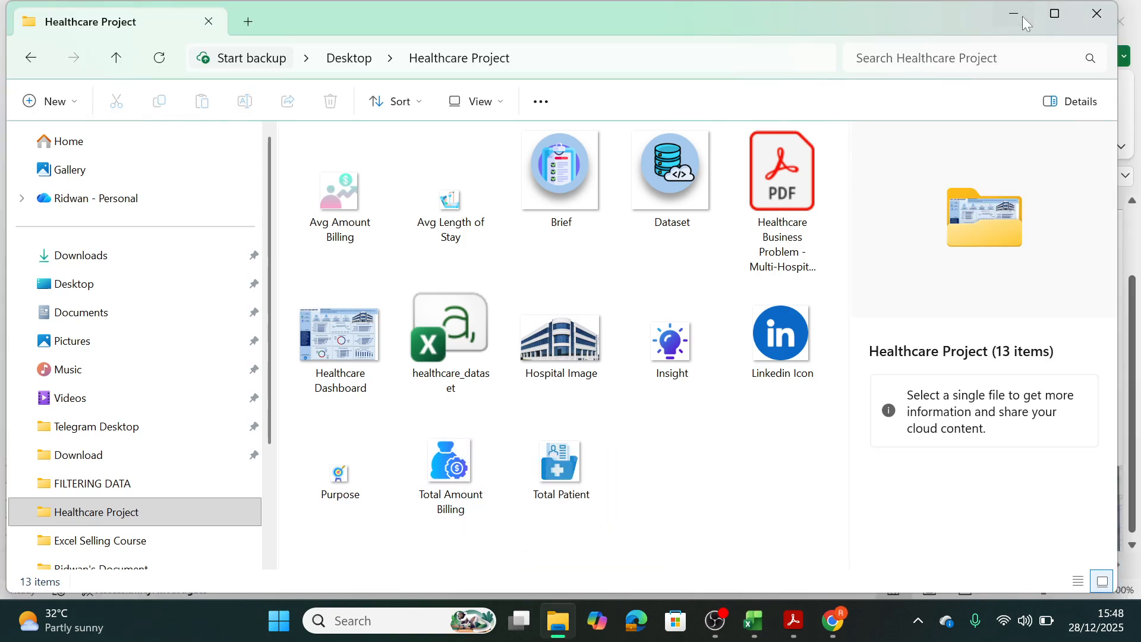
pyautogui.click(1055, 13)
# Place the money bag, billing and hospital bed icons in the circles of the Total Treatment Cost, Avg Treatment Cost and Avg Lenght of Stay cards.
pyautogui.scroll(1, 373, 278)
pyautogui.moveTo(985, 359); pyautogui.dragTo(358, 303)
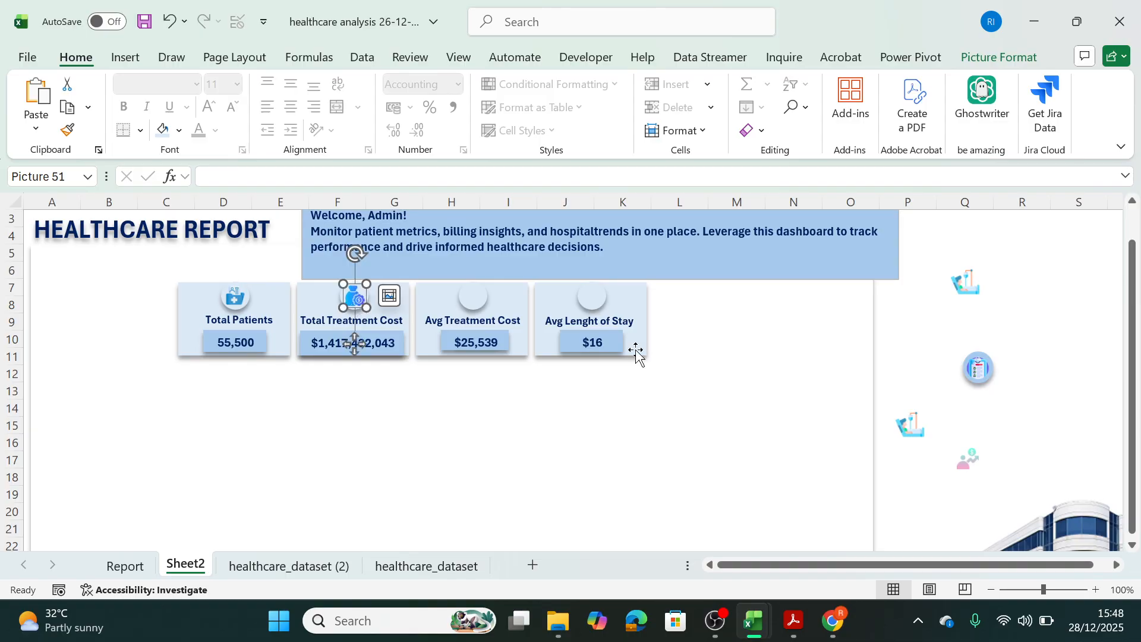
pyautogui.moveTo(970, 466); pyautogui.dragTo(473, 297)
pyautogui.moveTo(970, 298); pyautogui.dragTo(580, 283)
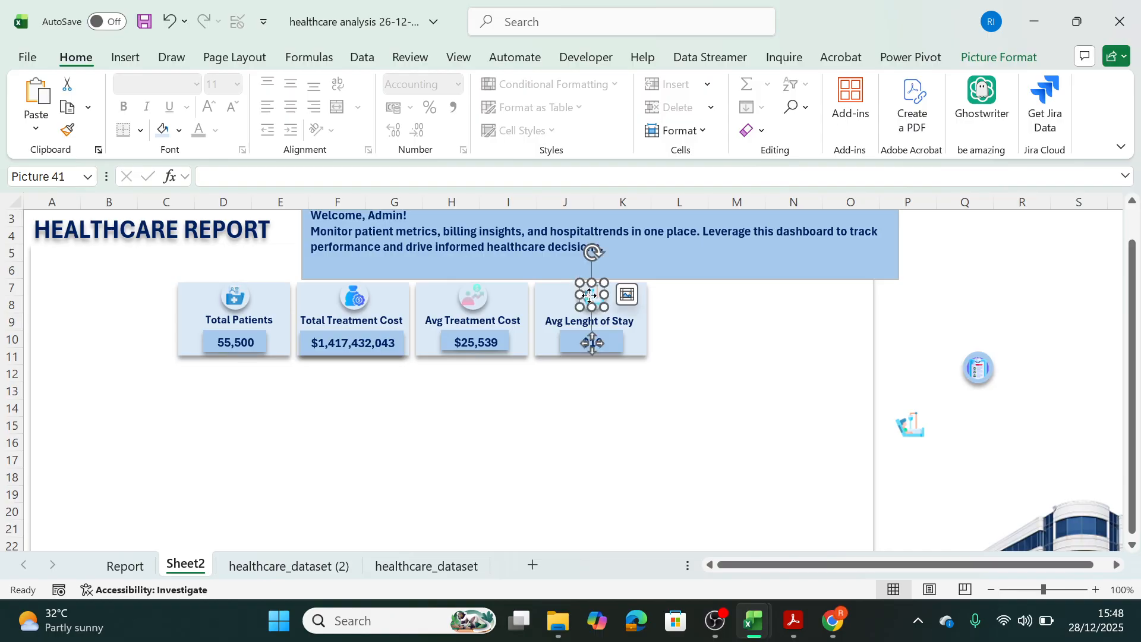
# Place the hospital building picture beside the Avg Lenght of Stay card and narrow it to end at the white background panel's edge.
pyautogui.moveTo(1063, 523); pyautogui.dragTo(759, 300)
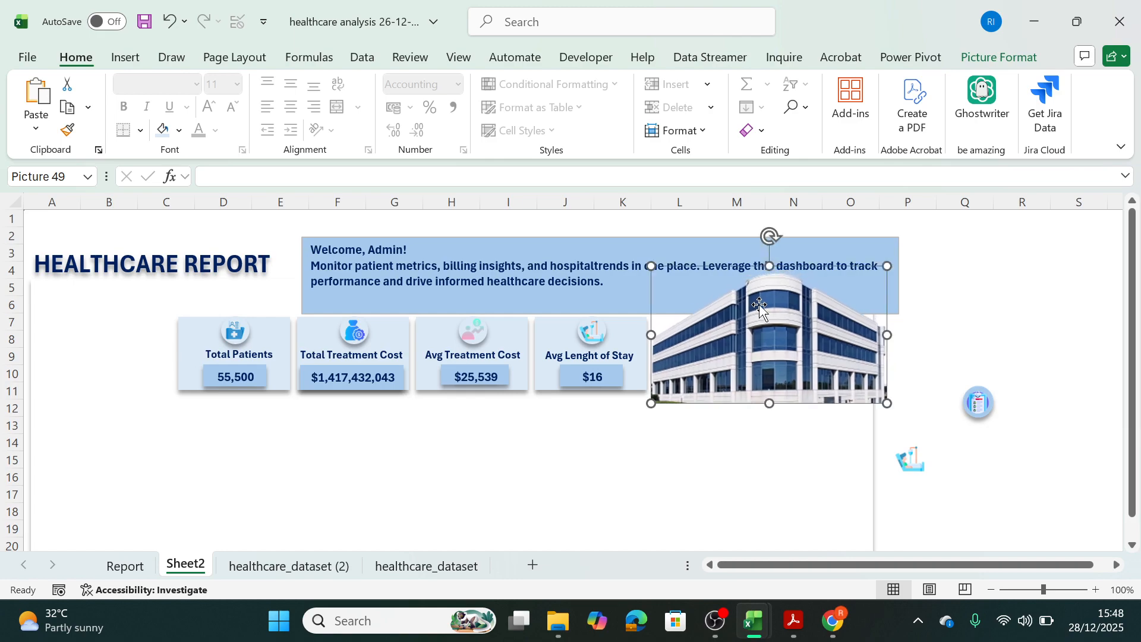
pyautogui.moveTo(886, 334); pyautogui.dragTo(873, 340)
pyautogui.click(1019, 358)
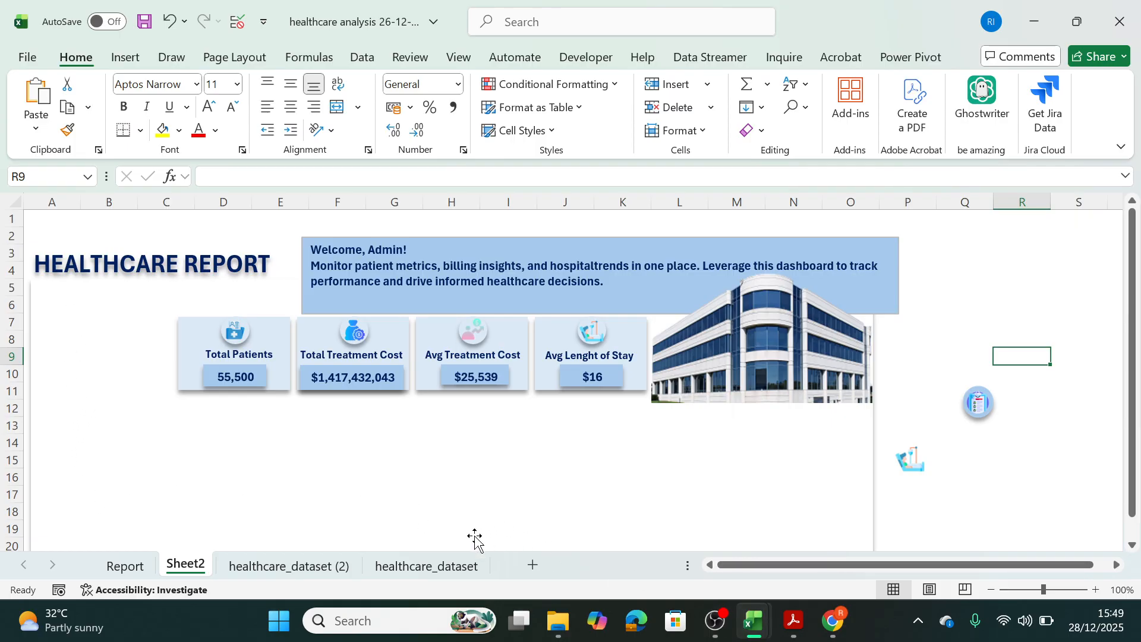
# Switch to the Final HealthCare workbook to check the reference dashboard's layout, and return to the healthcare analysis workbook.
pyautogui.moveTo(763, 635)
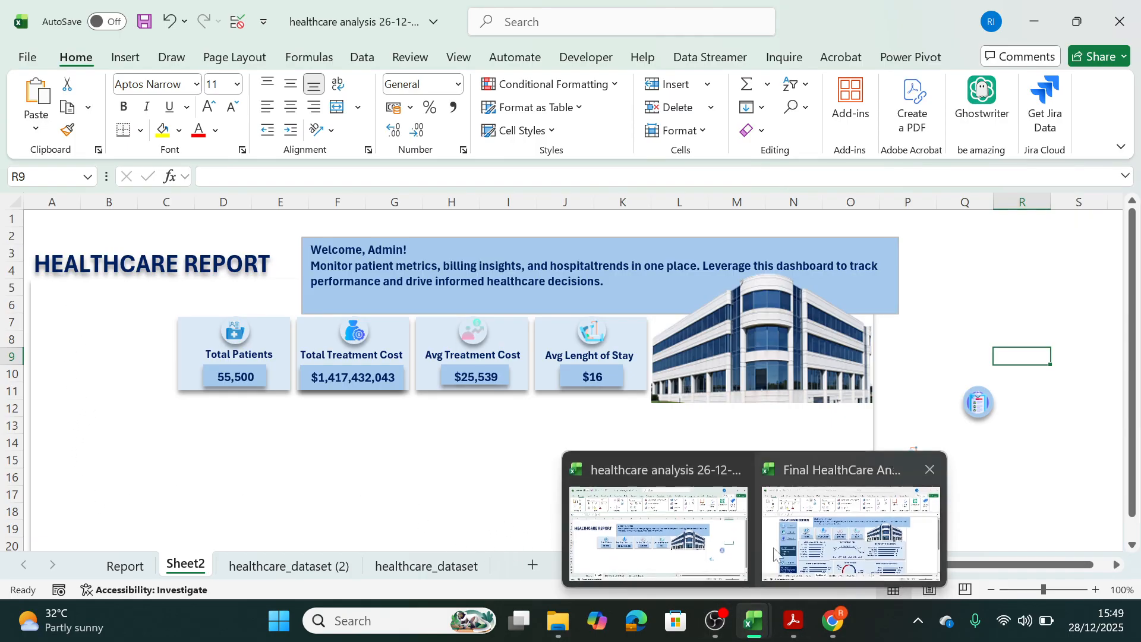
pyautogui.click(814, 544)
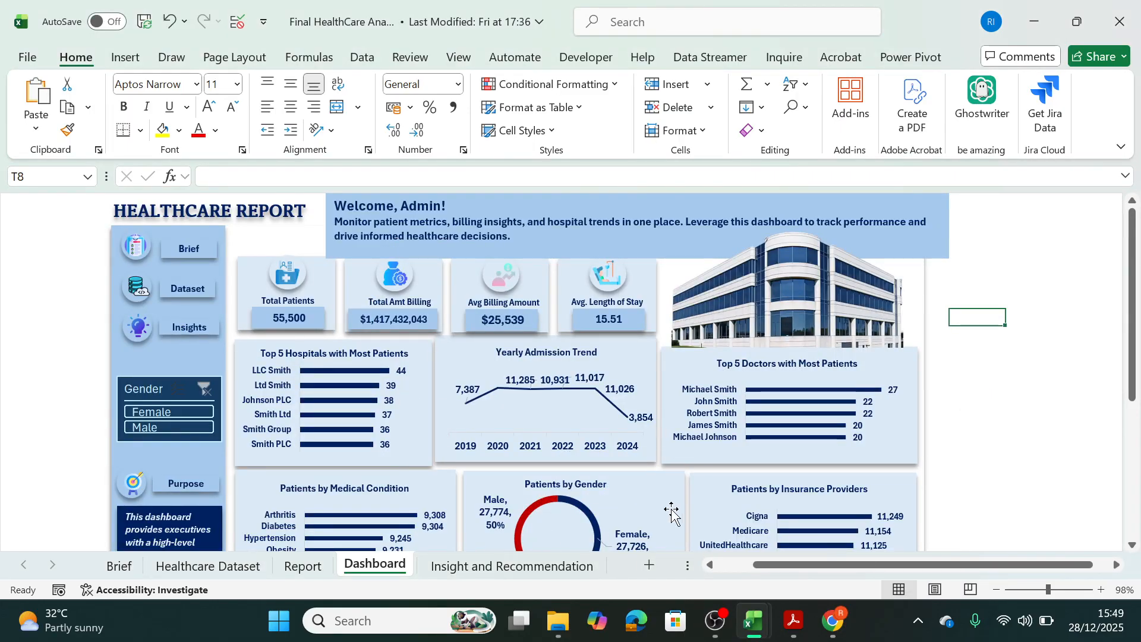
pyautogui.moveTo(759, 615)
pyautogui.click(689, 535)
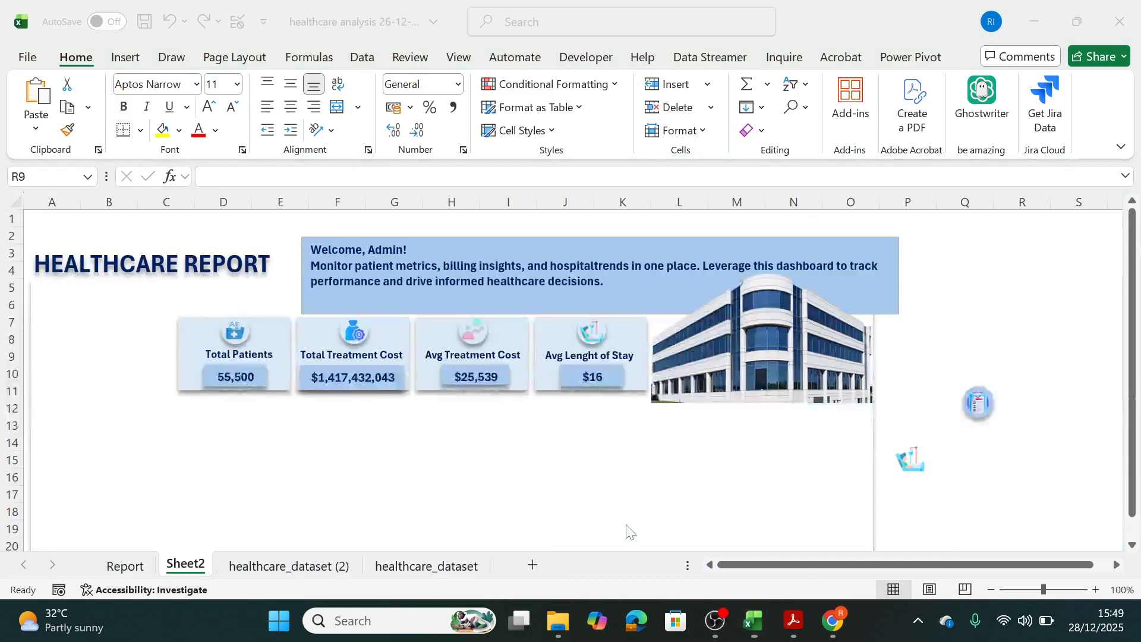
# Try duplicating the Total Patients card and moving the copy below the KPI row, and undo it.
pyautogui.click(189, 333)
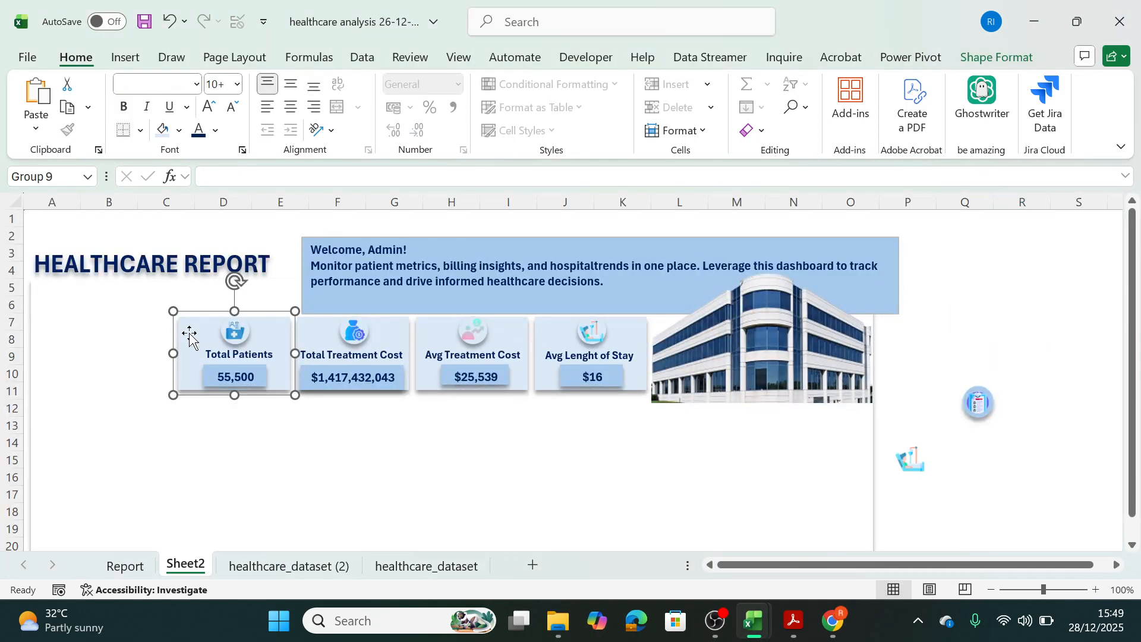
pyautogui.hotkey('ctrl', 'd')
pyautogui.moveTo(237, 368); pyautogui.dragTo(144, 424)
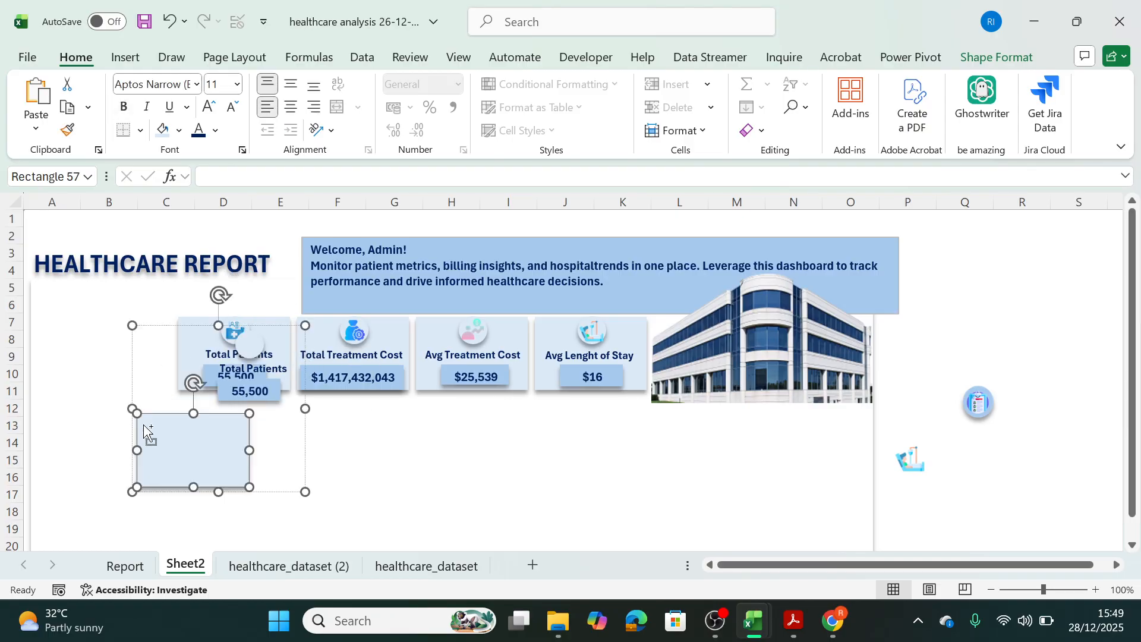
pyautogui.hotkey('ctrl', 'z')
pyautogui.hotkey('ctrl', 'z')
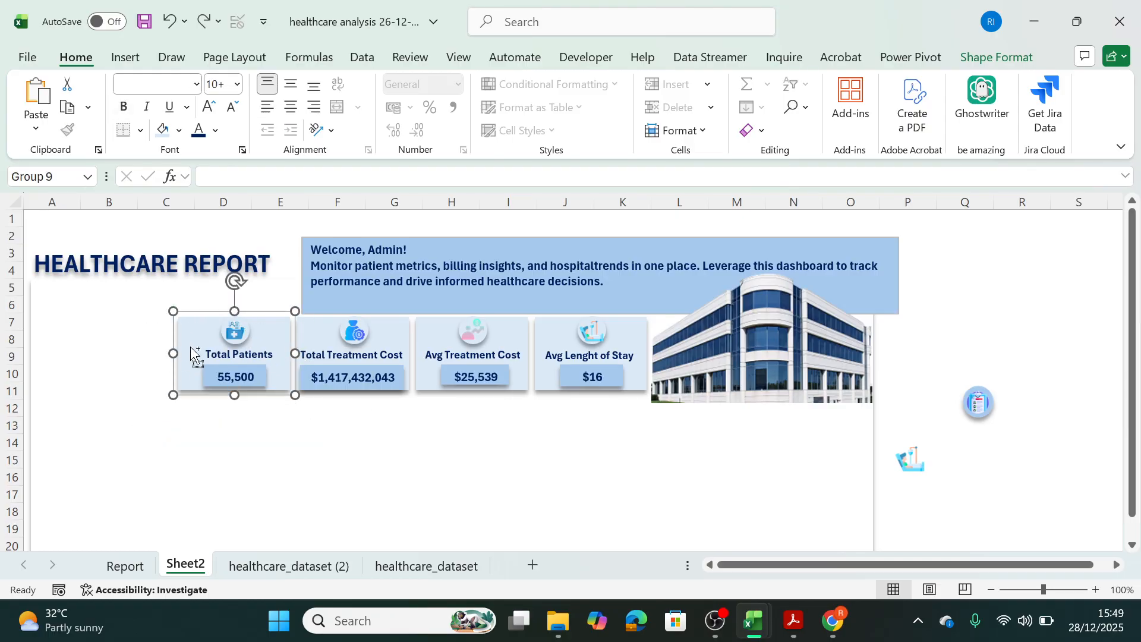
# Save the healthcare analysis workbook.
pyautogui.hotkey('ctrl', 's')
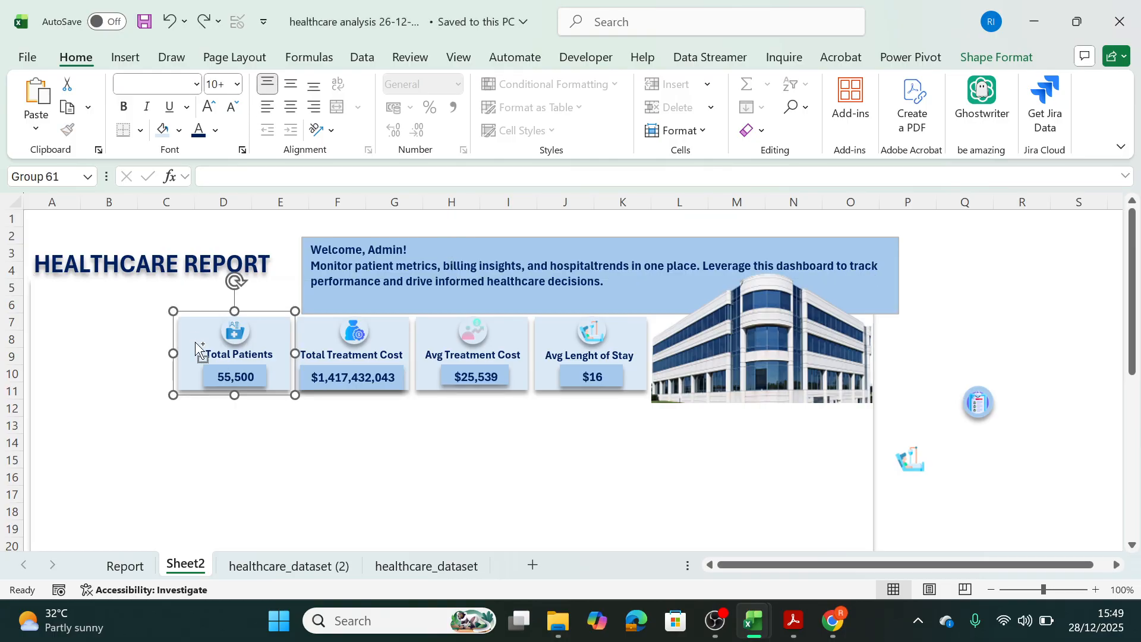
# Duplicate the Total Patients card below the KPI row and delete the copy's icon circle, label and value box, keeping only the rectangle.
pyautogui.moveTo(193, 343); pyautogui.dragTo(184, 474)
pyautogui.click(224, 466)
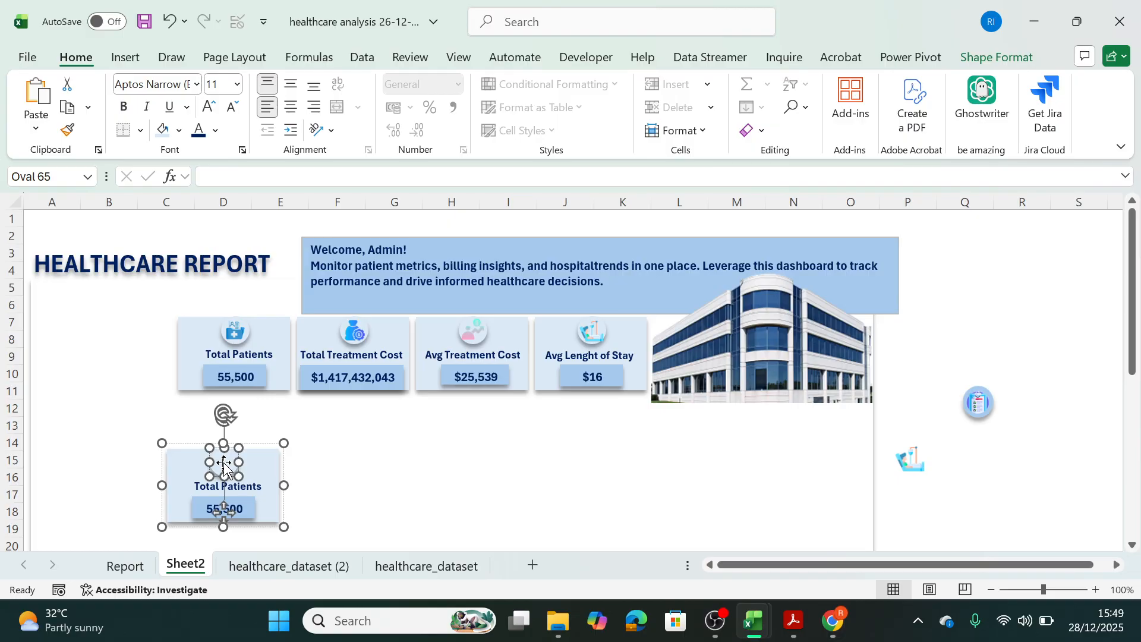
pyautogui.moveTo(224, 462); pyautogui.dragTo(387, 460)
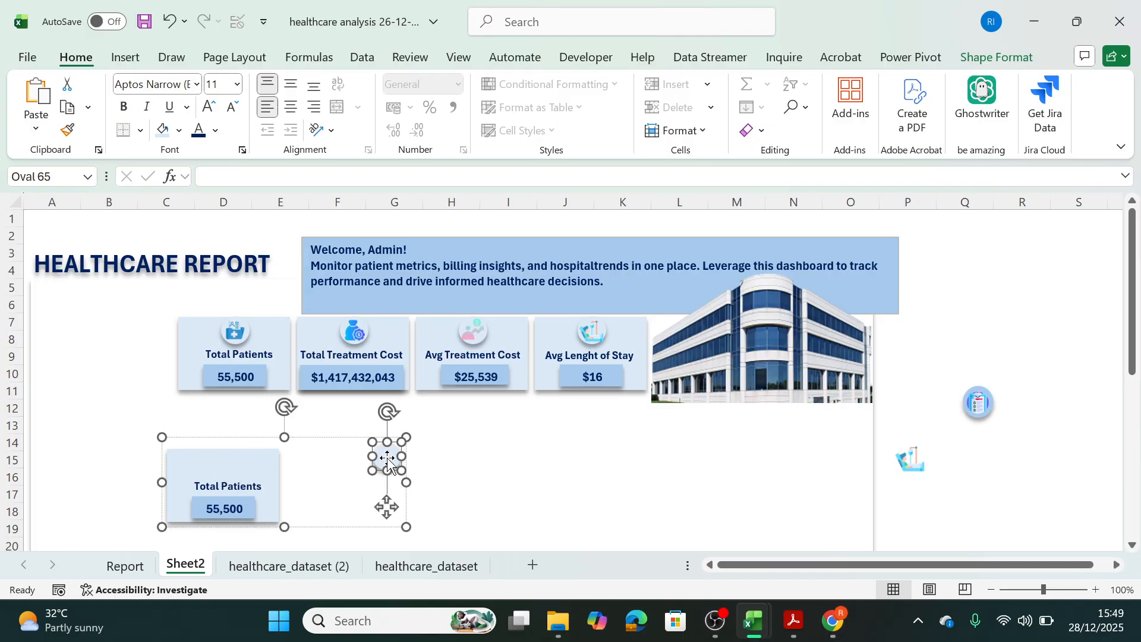
pyautogui.press('Delete')
pyautogui.click(237, 486)
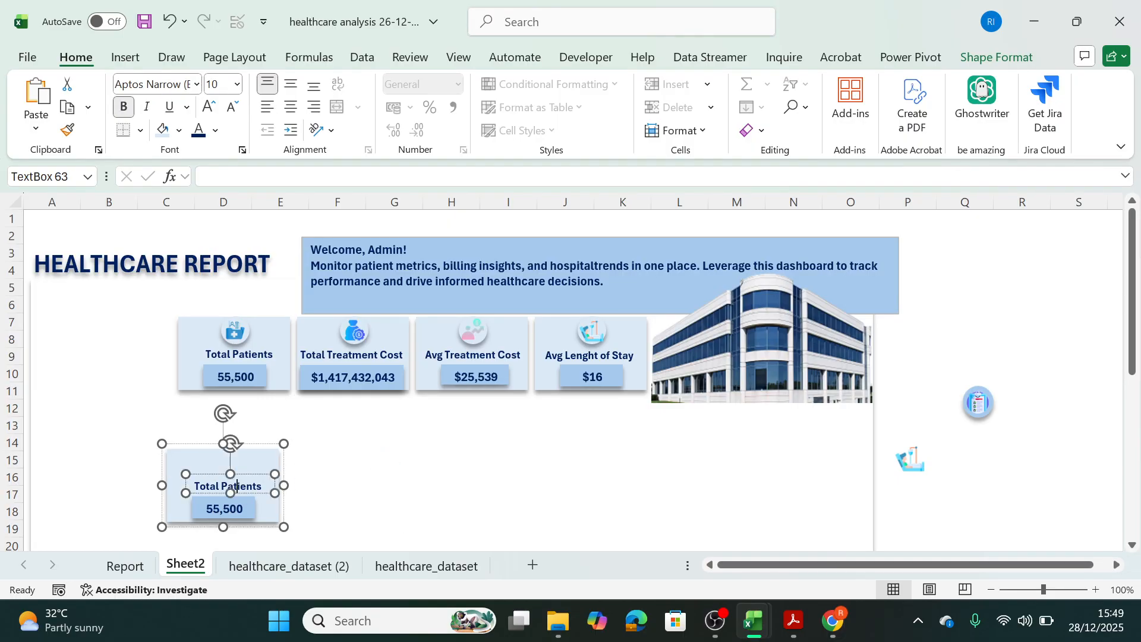
pyautogui.press('Delete')
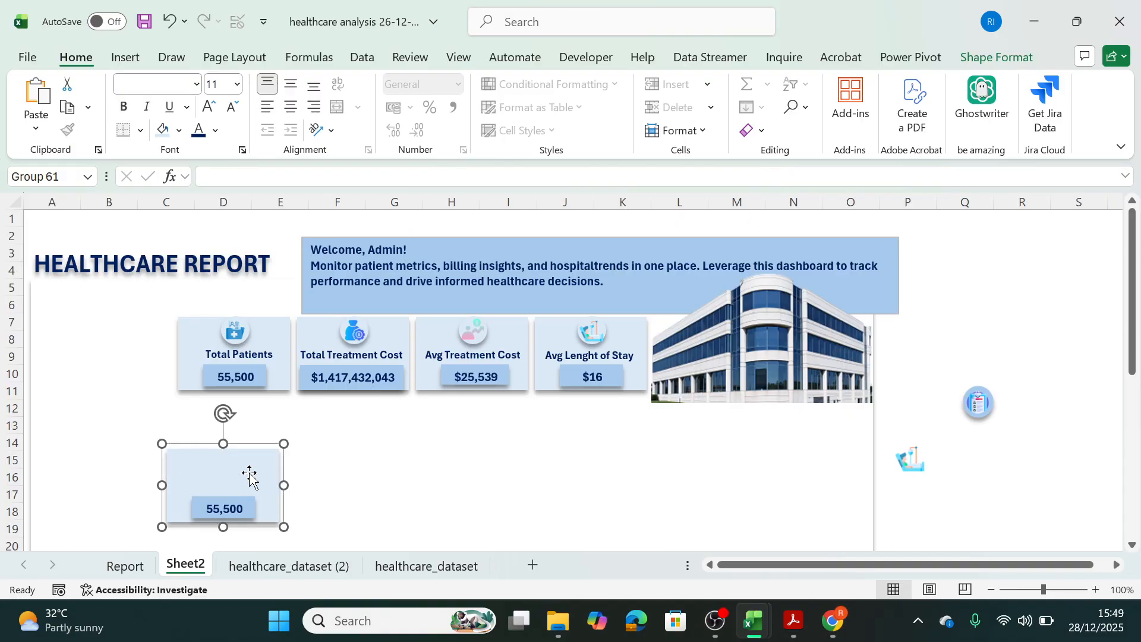
pyautogui.click(250, 508)
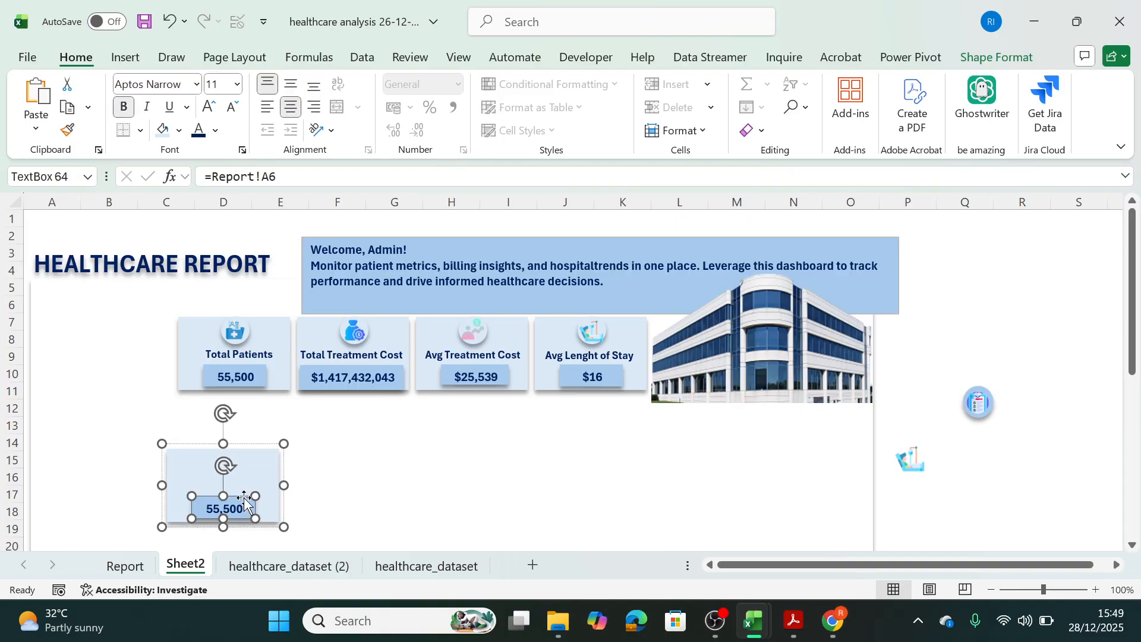
pyautogui.press('Delete')
pyautogui.click(250, 484)
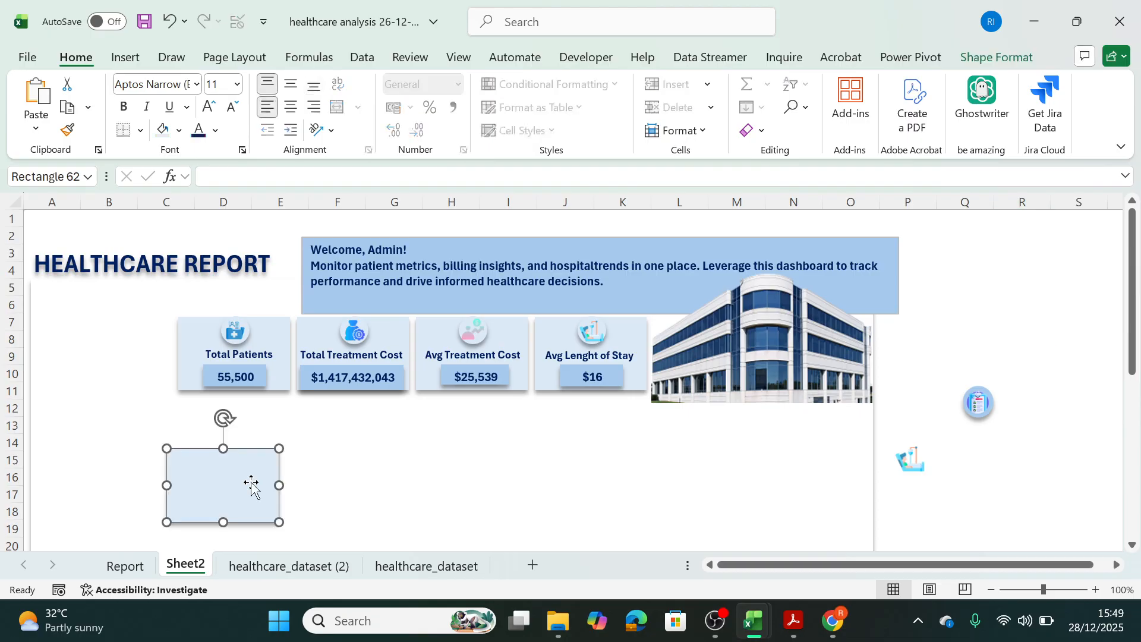
# Move the blank rectangle under the HEALTHCARE REPORT title and resize it into a sidebar about 4 cm wide reaching the background panel's bottom.
pyautogui.moveTo(203, 483)
pyautogui.mouseDown()
pyautogui.moveTo(69, 326)
pyautogui.moveTo(87, 282)
pyautogui.moveTo(72, 325)
pyautogui.mouseUp()
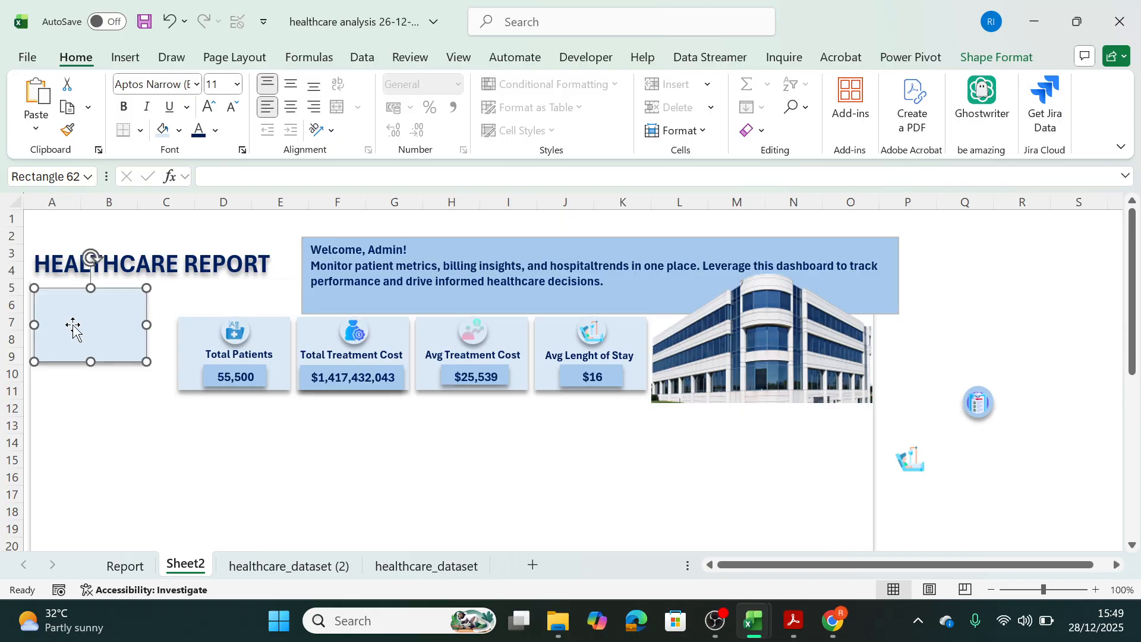
pyautogui.moveTo(147, 324); pyautogui.dragTo(173, 336)
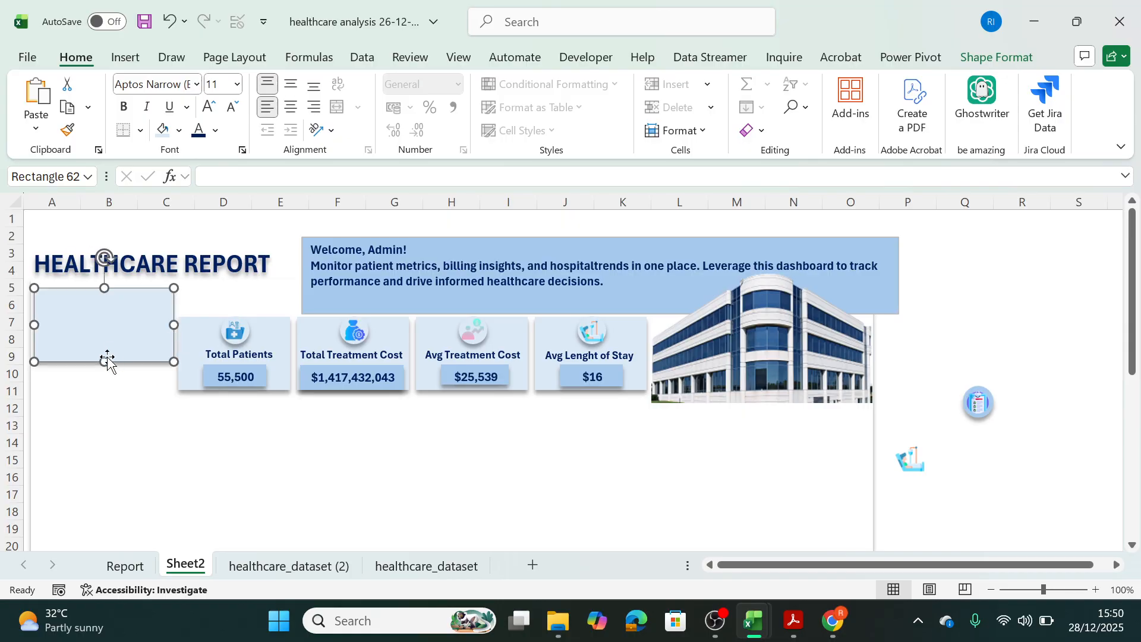
pyautogui.moveTo(104, 361); pyautogui.dragTo(76, 527)
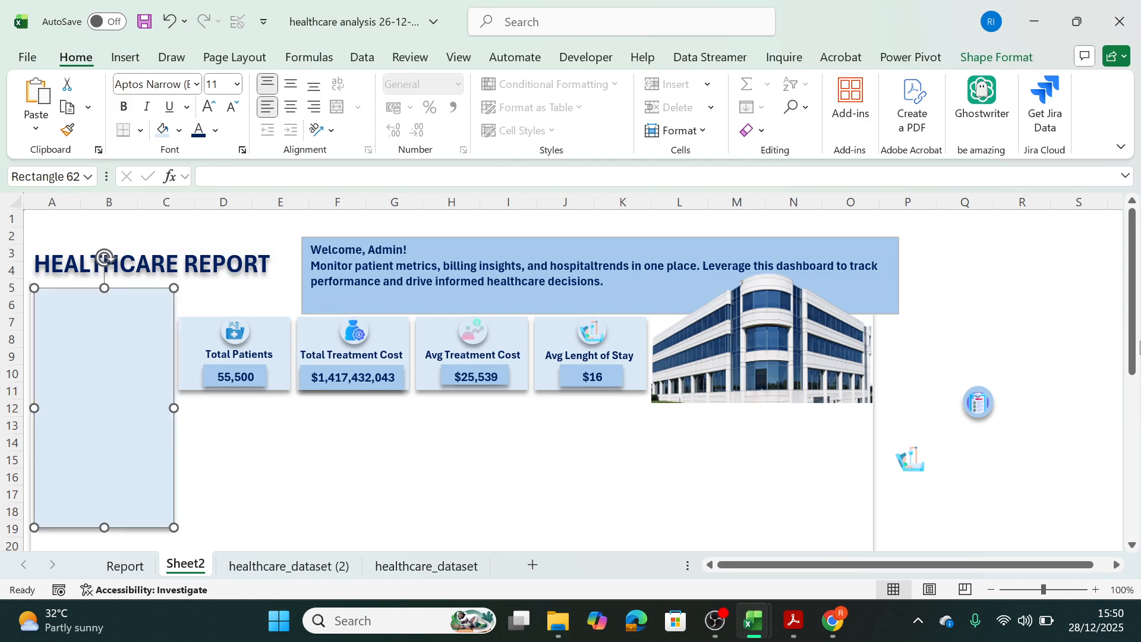
pyautogui.moveTo(1131, 383); pyautogui.dragTo(1131, 393)
pyautogui.moveTo(104, 302); pyautogui.dragTo(77, 526)
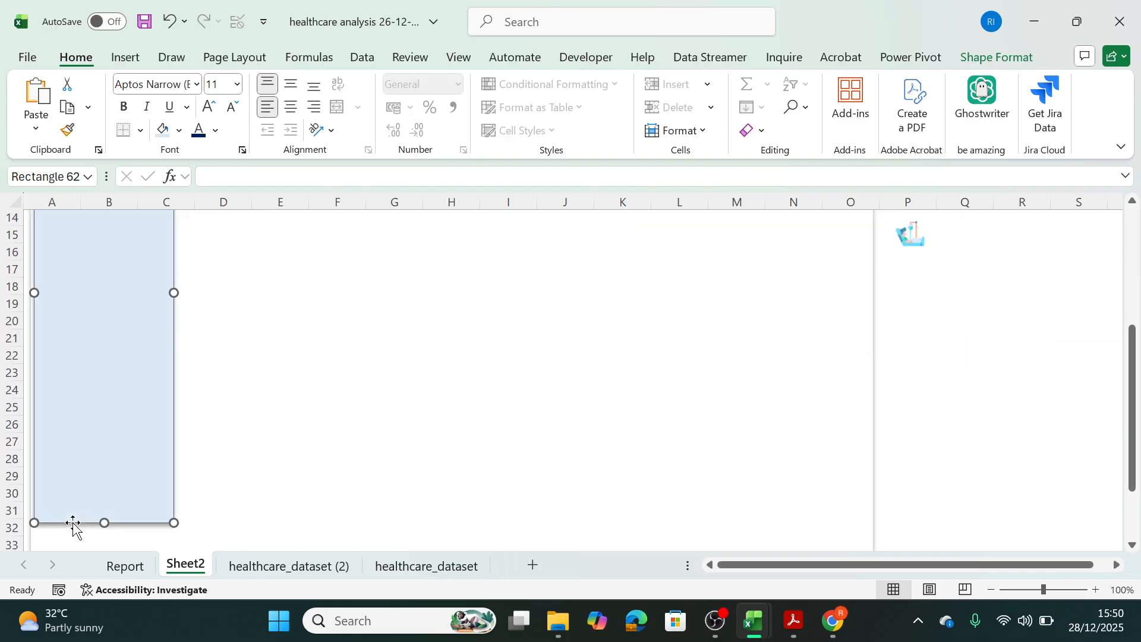
pyautogui.moveTo(1132, 453); pyautogui.dragTo(1132, 493)
pyautogui.moveTo(106, 434); pyautogui.dragTo(98, 500)
pyautogui.moveTo(1138, 407); pyautogui.dragTo(1138, 215)
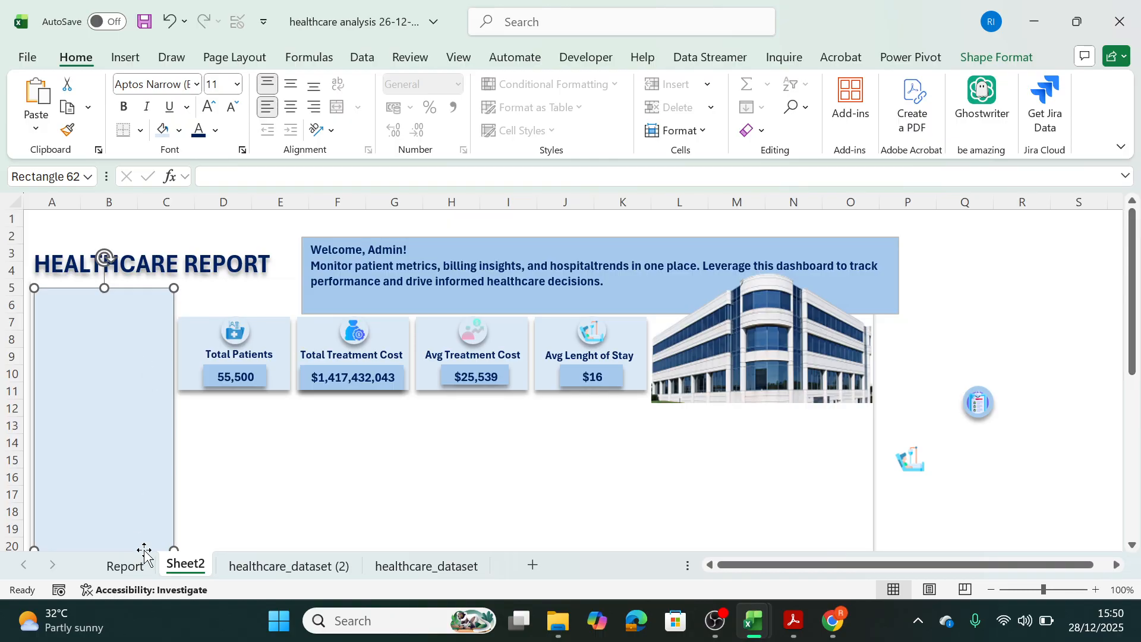
pyautogui.moveTo(172, 548); pyautogui.dragTo(171, 499)
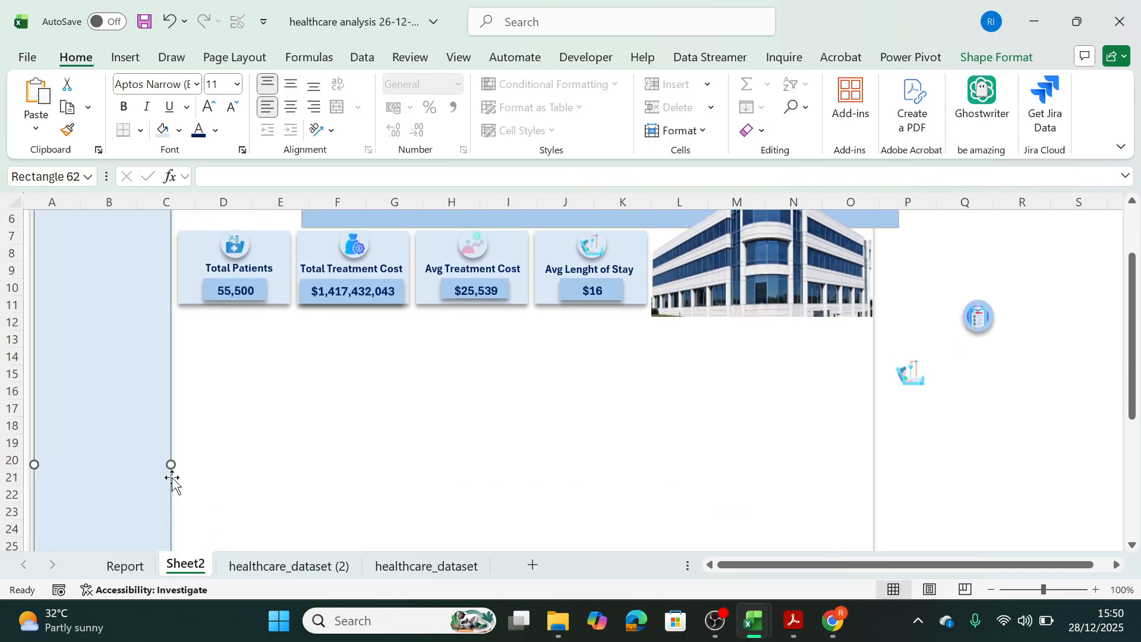
pyautogui.moveTo(1132, 355); pyautogui.dragTo(1131, 300)
# Copy the welcome header's formatting onto the sidebar rectangle and raise the sidebar's top edge slightly.
pyautogui.click(411, 249)
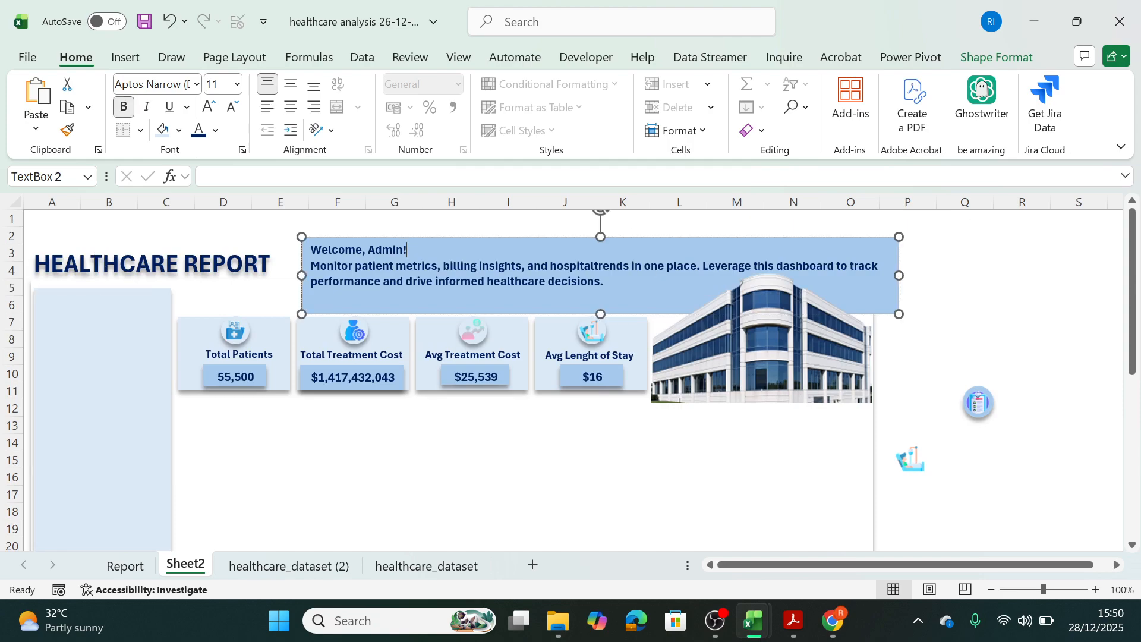
pyautogui.click(107, 378)
pyautogui.click(416, 247)
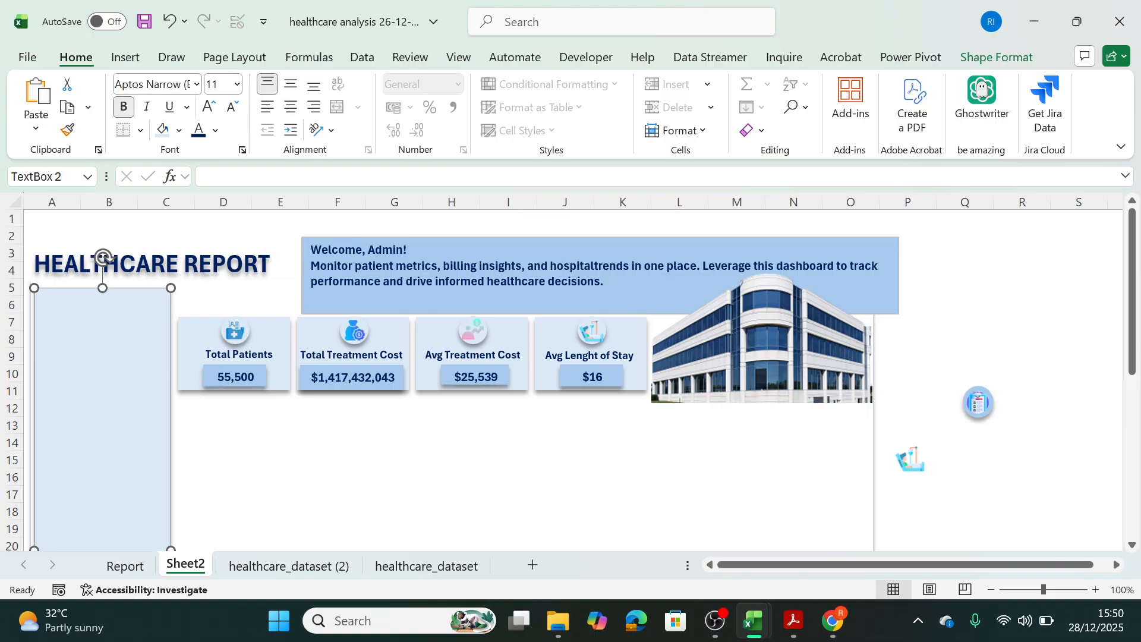
pyautogui.click(303, 243)
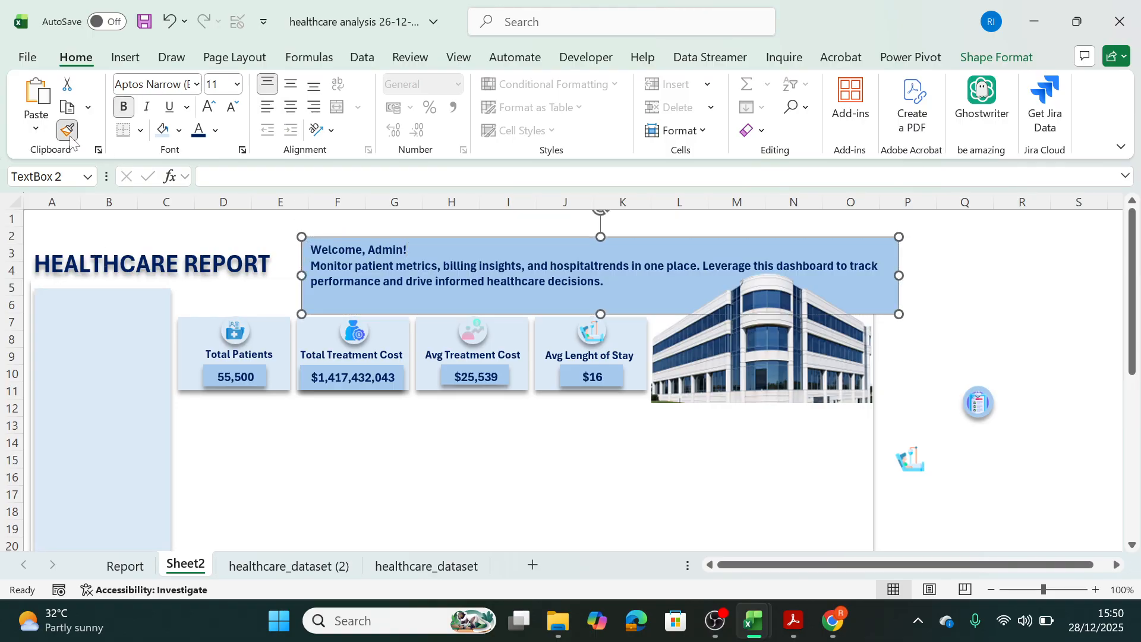
pyautogui.click(112, 445)
pyautogui.click(277, 503)
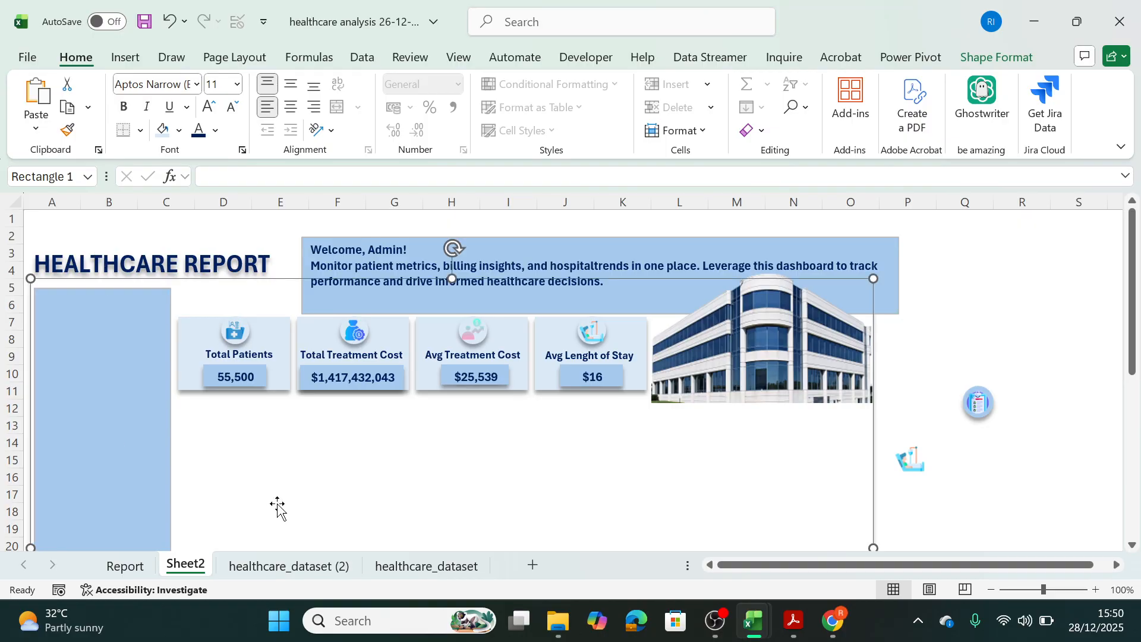
pyautogui.click(97, 304)
pyautogui.moveTo(101, 289); pyautogui.dragTo(101, 285)
pyautogui.click(247, 419)
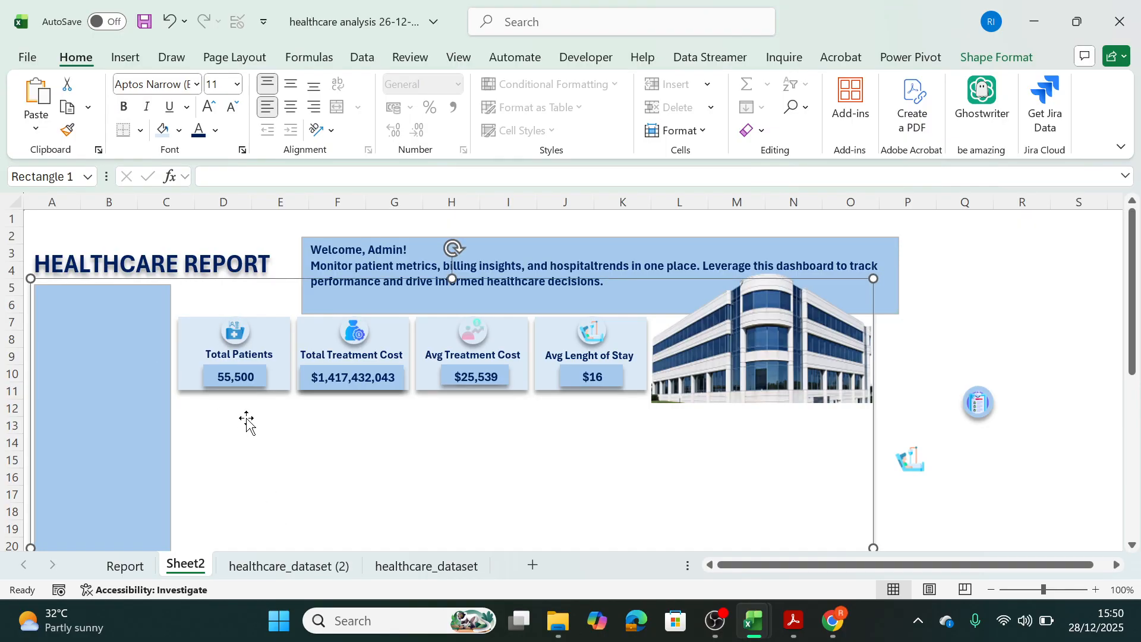
# Remove the outline of the welcome header box and apply a shadow effect to it.
pyautogui.click(143, 394)
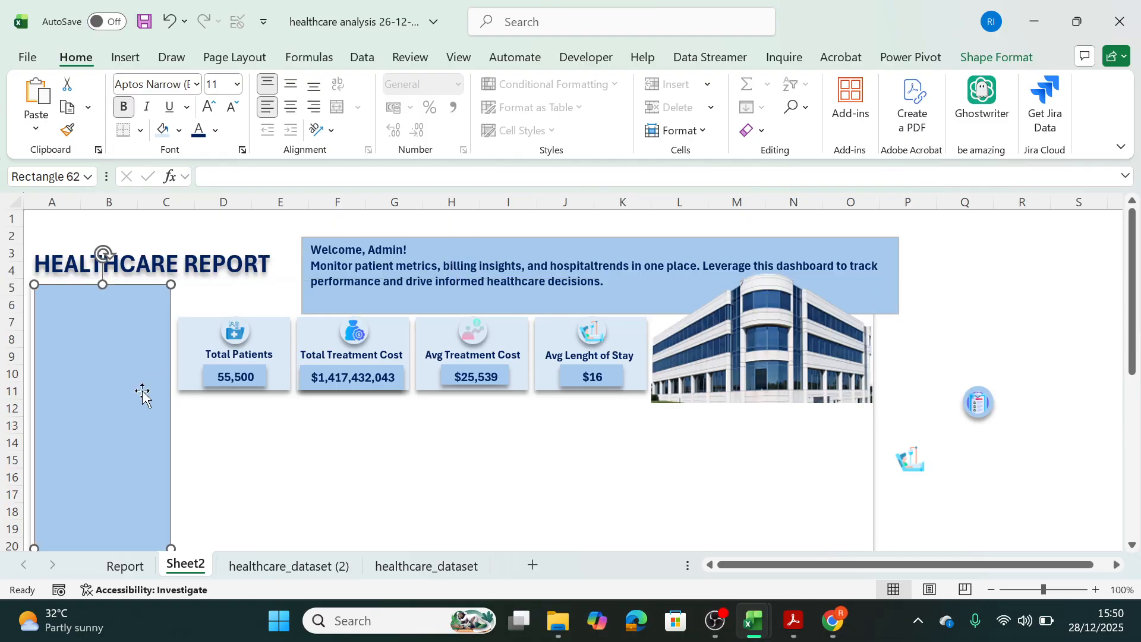
pyautogui.click(403, 250)
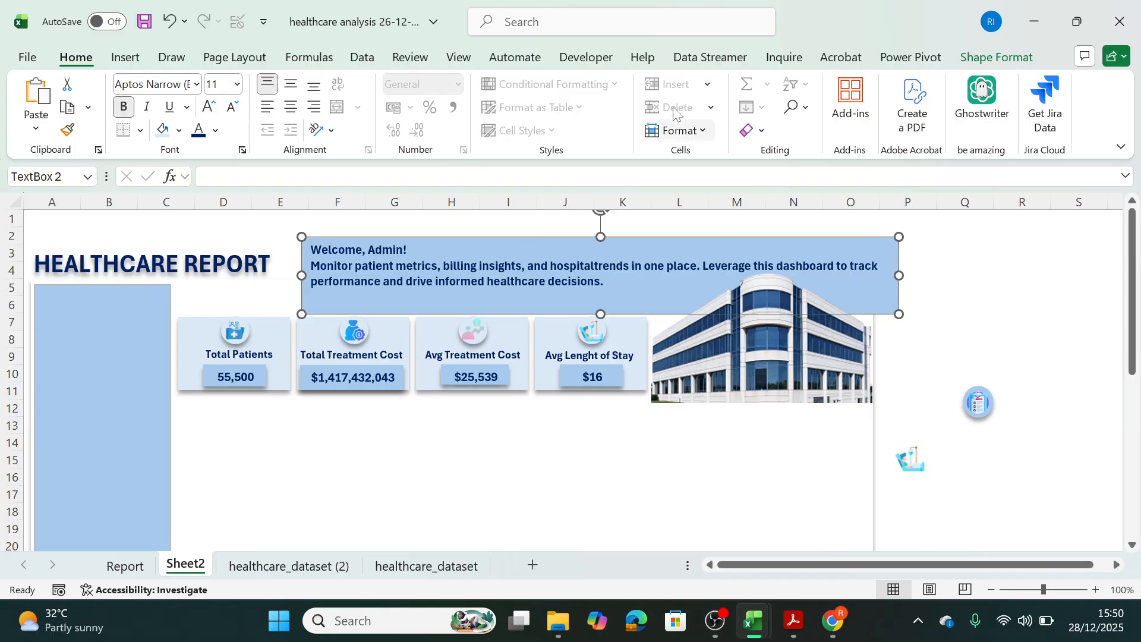
pyautogui.click(989, 53)
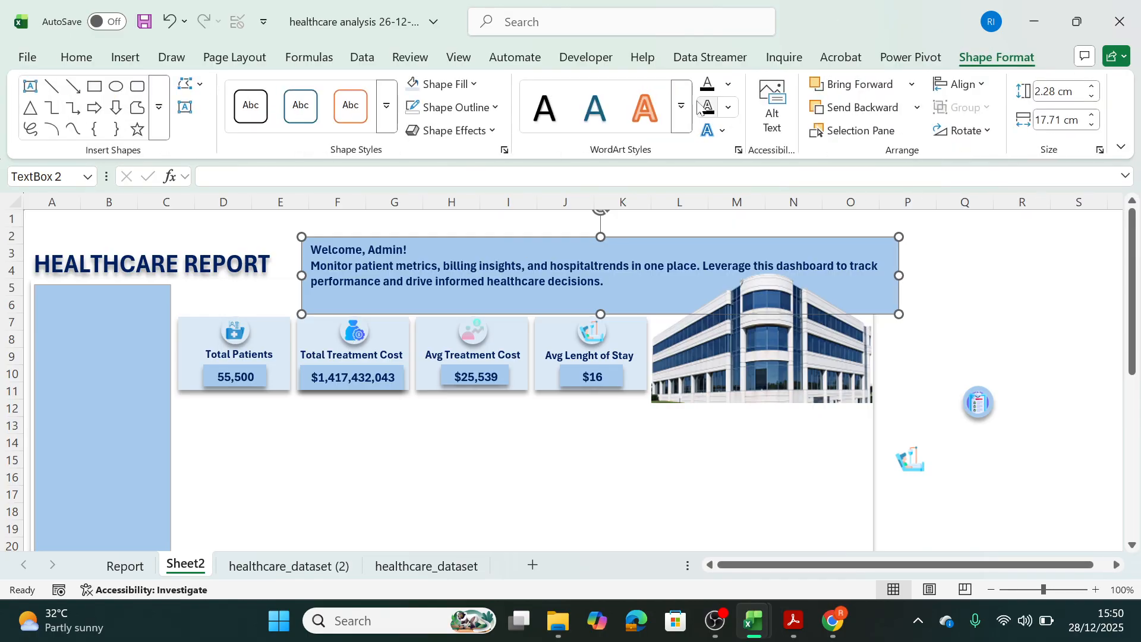
pyautogui.click(496, 112)
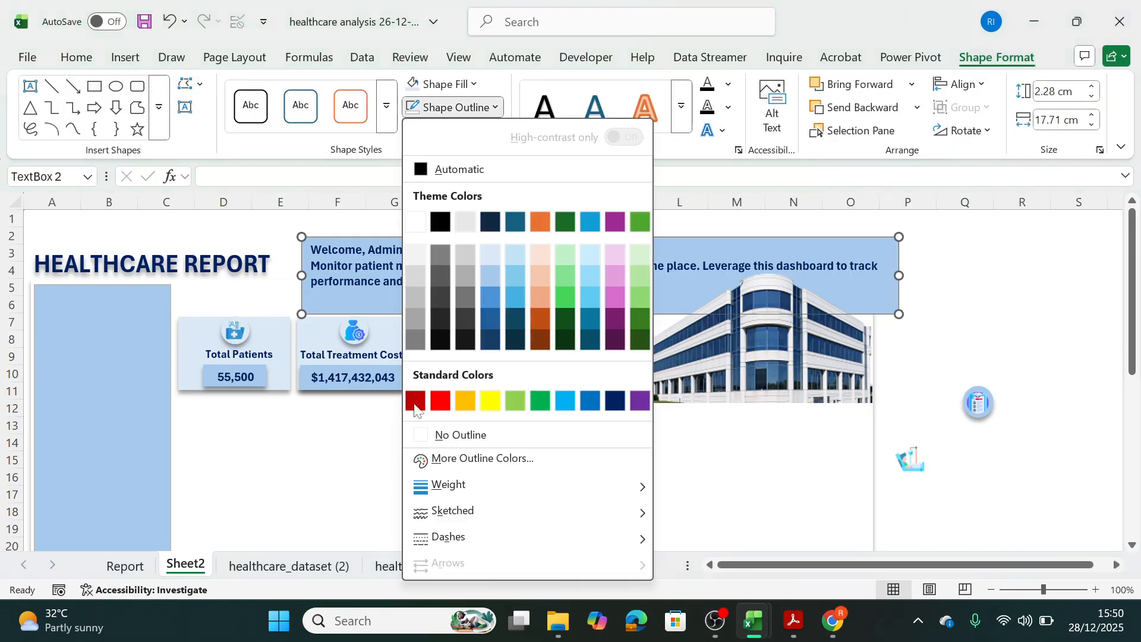
pyautogui.click(435, 435)
pyautogui.click(491, 135)
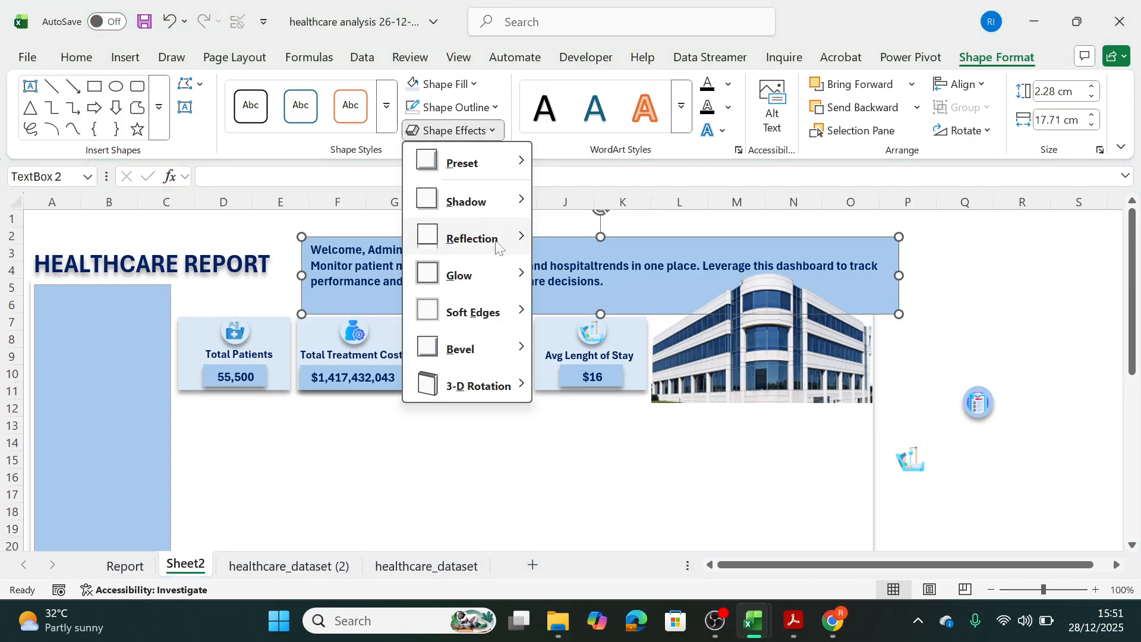
pyautogui.click(484, 466)
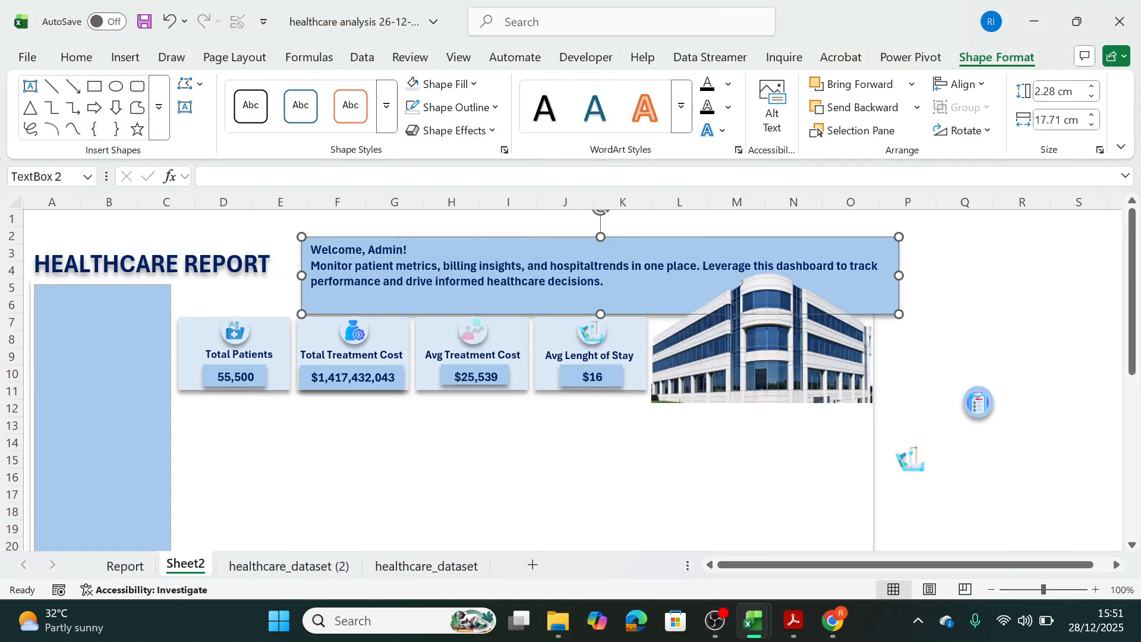
pyautogui.click(483, 466)
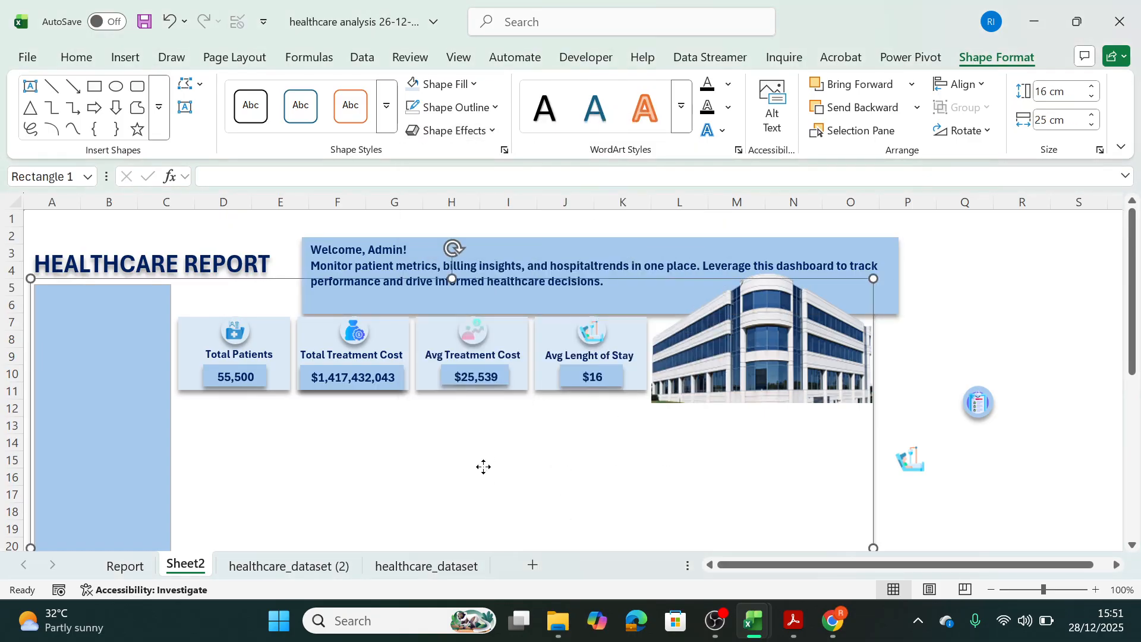
pyautogui.click(1063, 327)
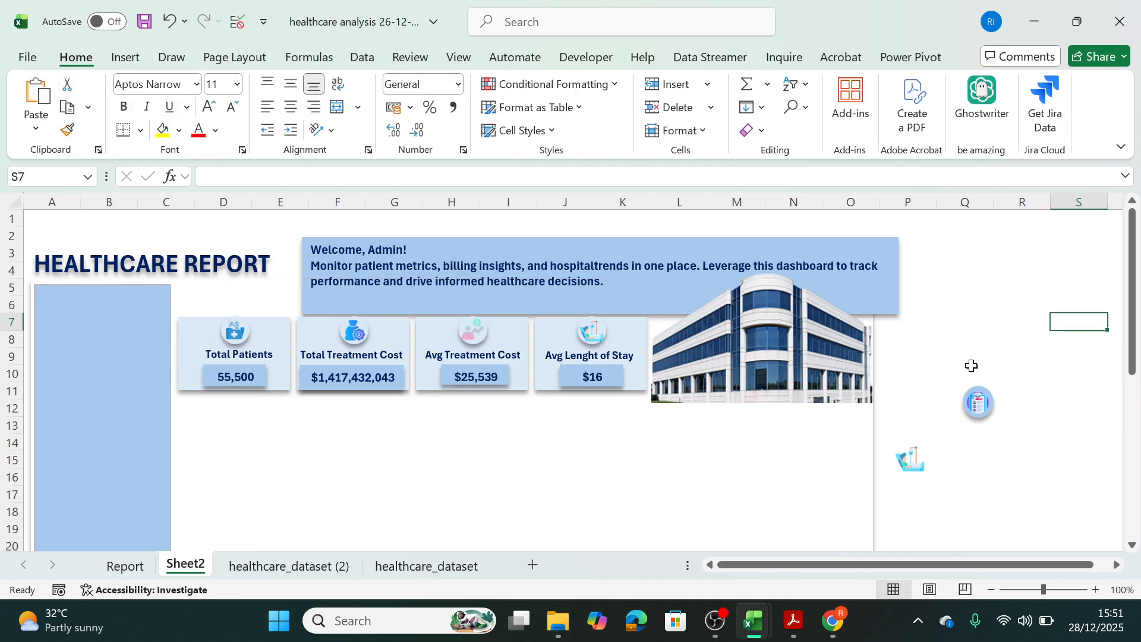
# Set the sidebar rectangle to no outline and give it a shadow effect.
pyautogui.click(136, 315)
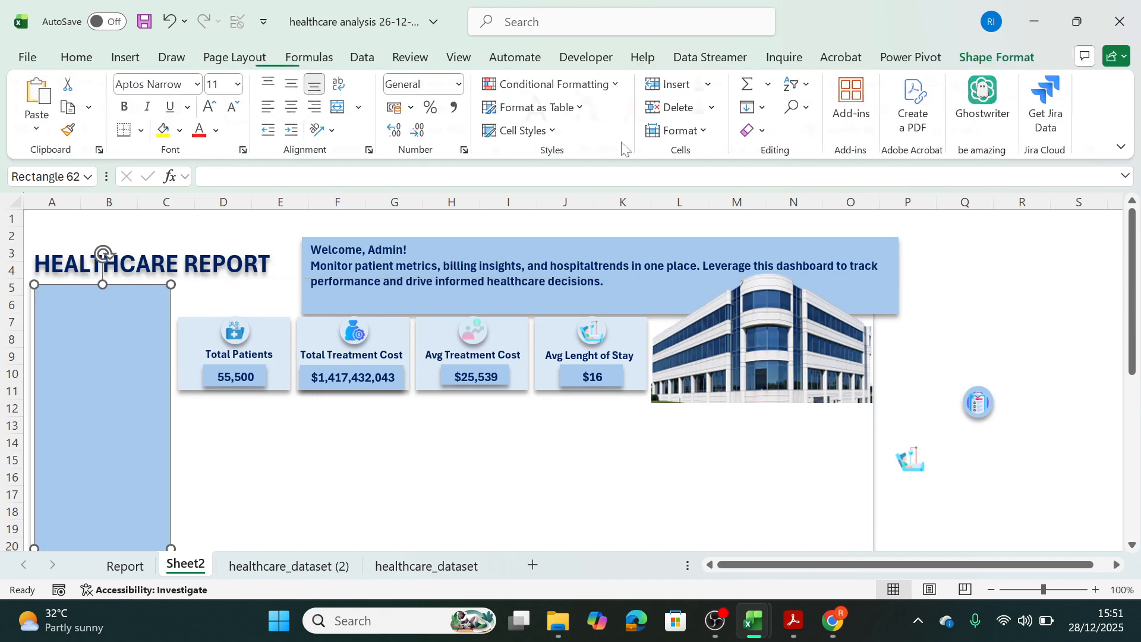
pyautogui.click(497, 108)
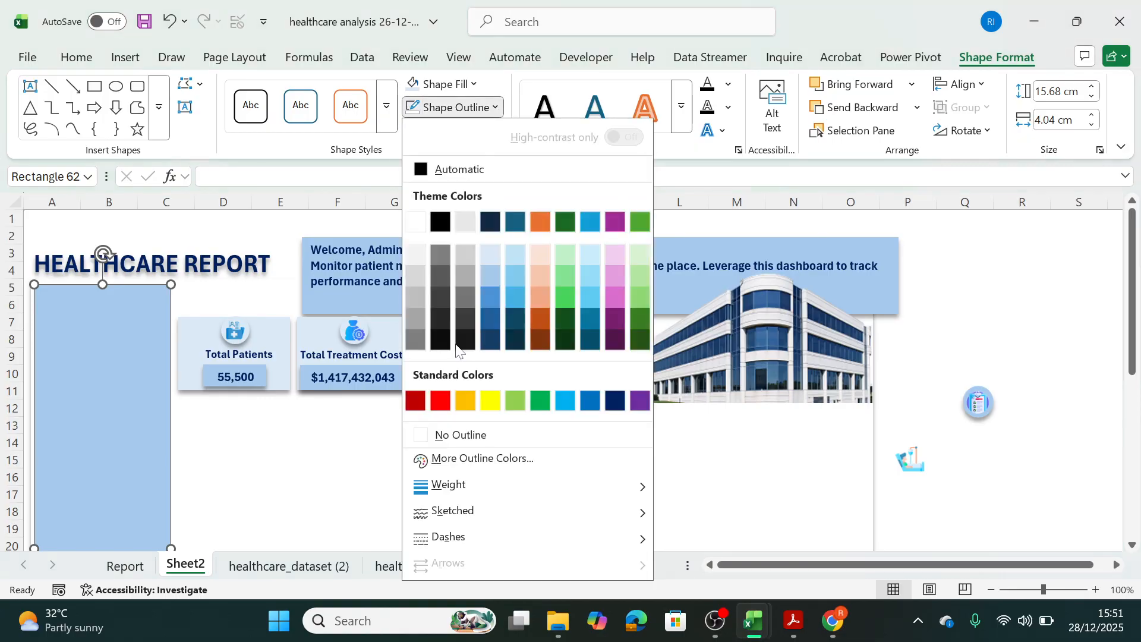
pyautogui.click(429, 436)
pyautogui.click(476, 132)
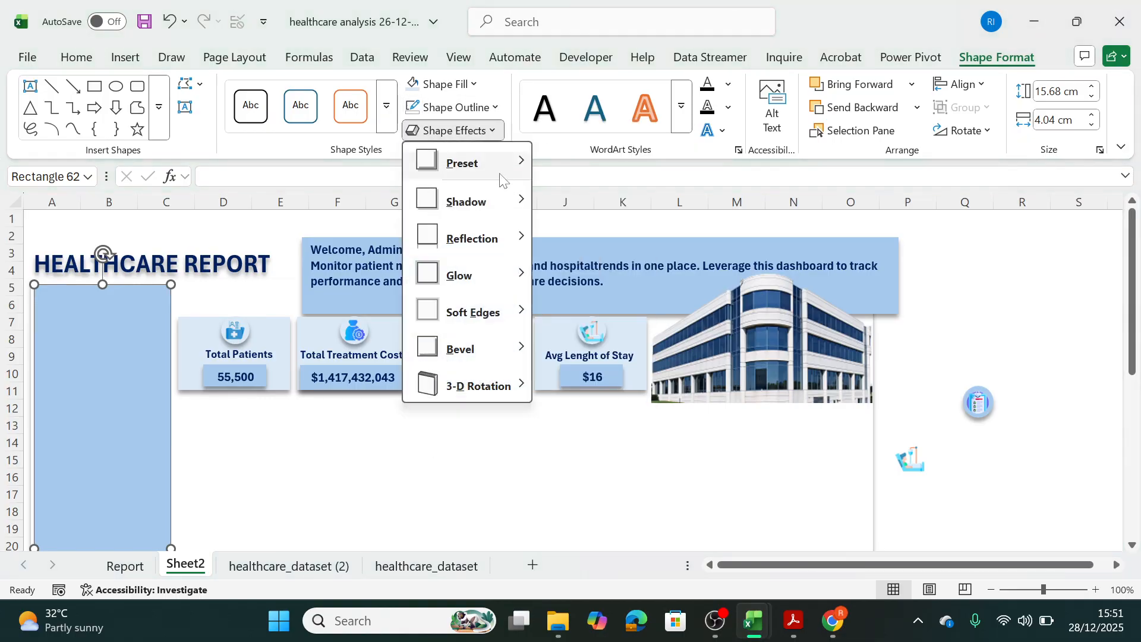
pyautogui.moveTo(469, 198)
pyautogui.click(604, 242)
pyautogui.click(562, 451)
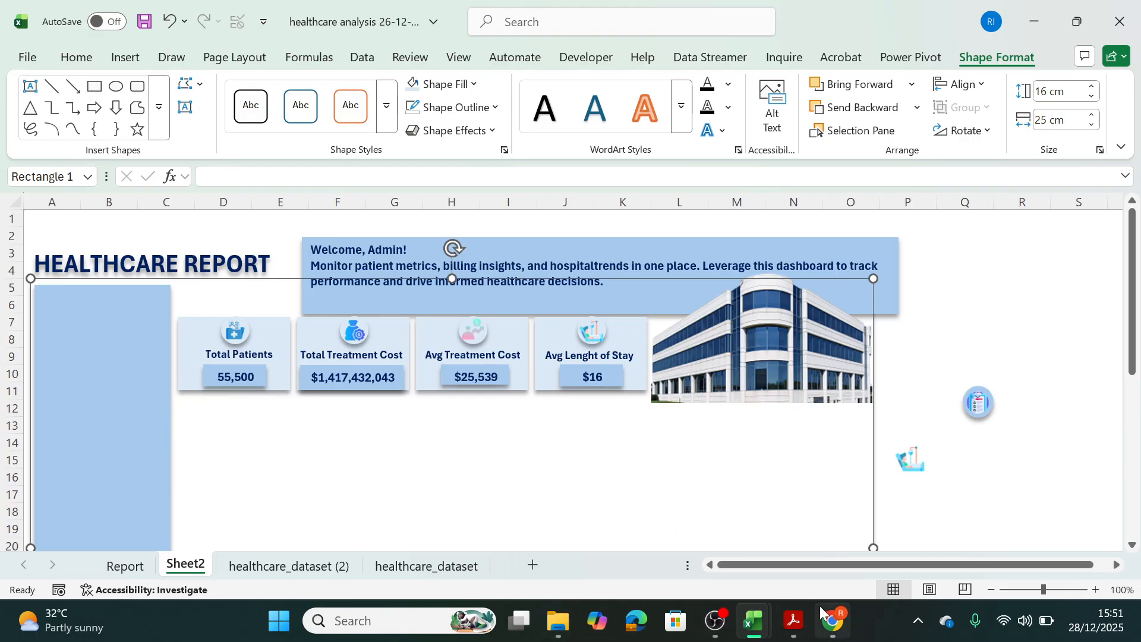
# Duplicate the Total Patients card into the empty area below and delete the copy's icon, value box and label.
pyautogui.moveTo(753, 623)
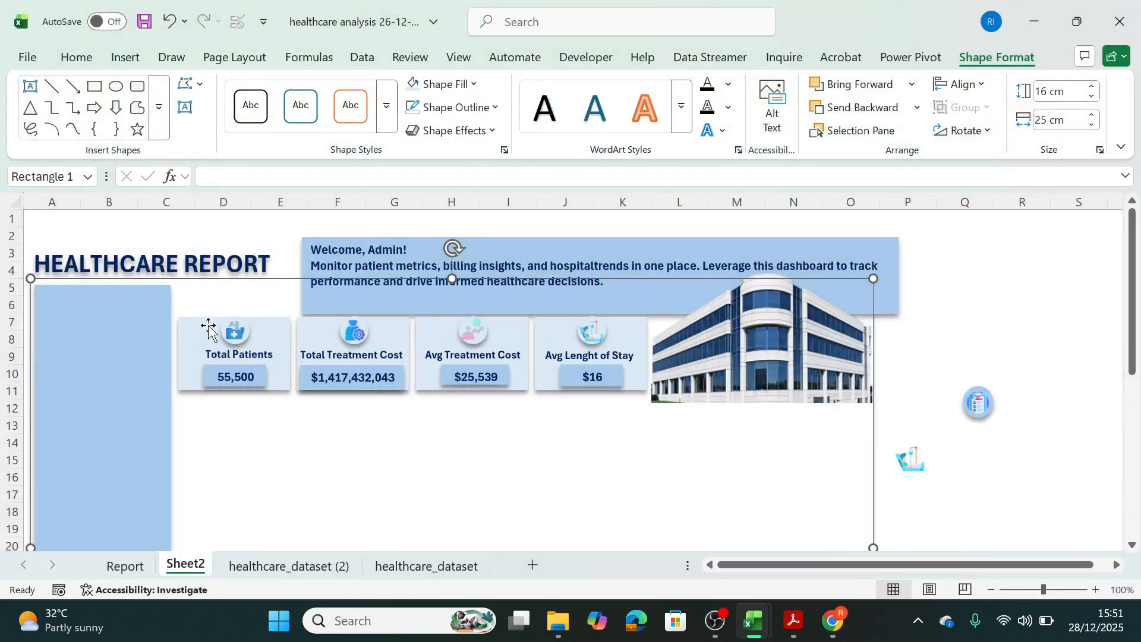
pyautogui.click(211, 332)
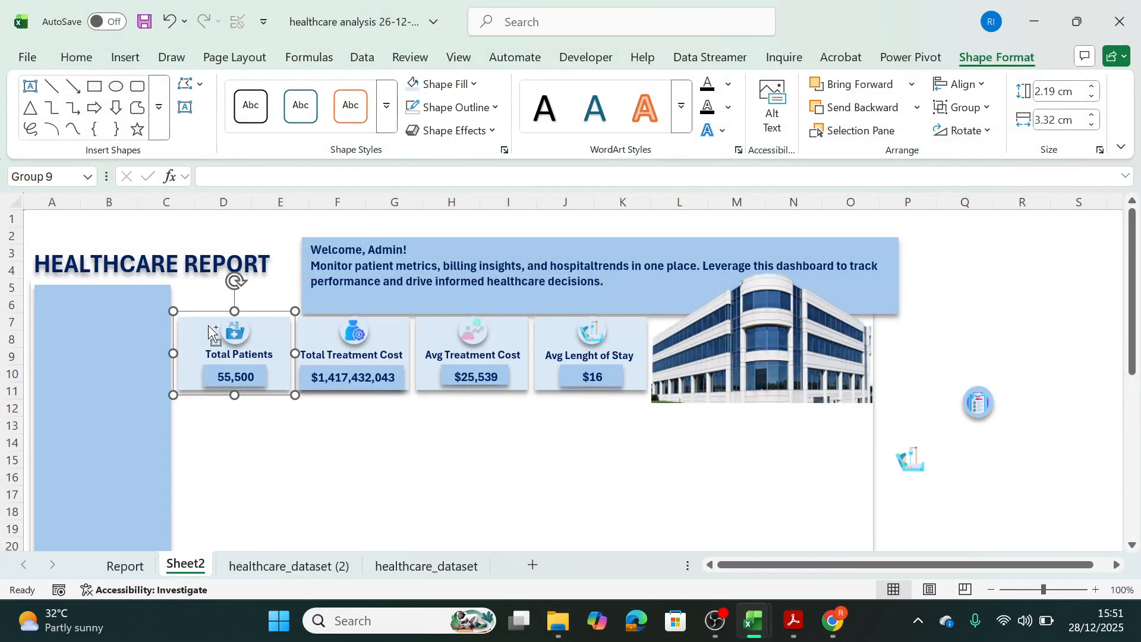
pyautogui.moveTo(211, 333); pyautogui.dragTo(366, 457)
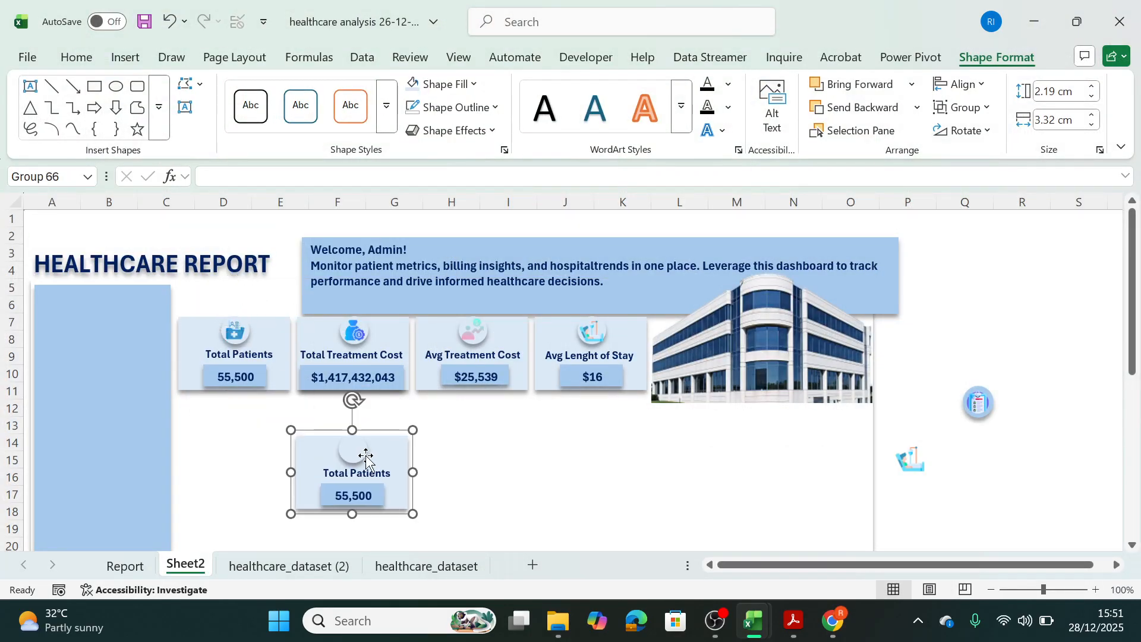
pyautogui.click(364, 455)
pyautogui.press('Delete')
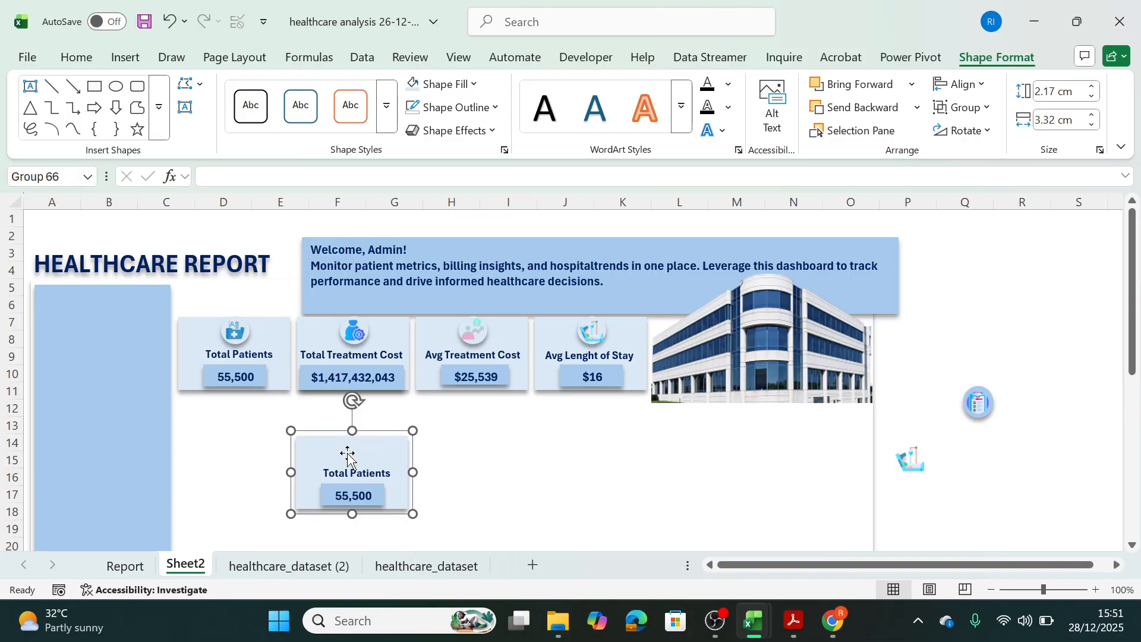
pyautogui.click(363, 493)
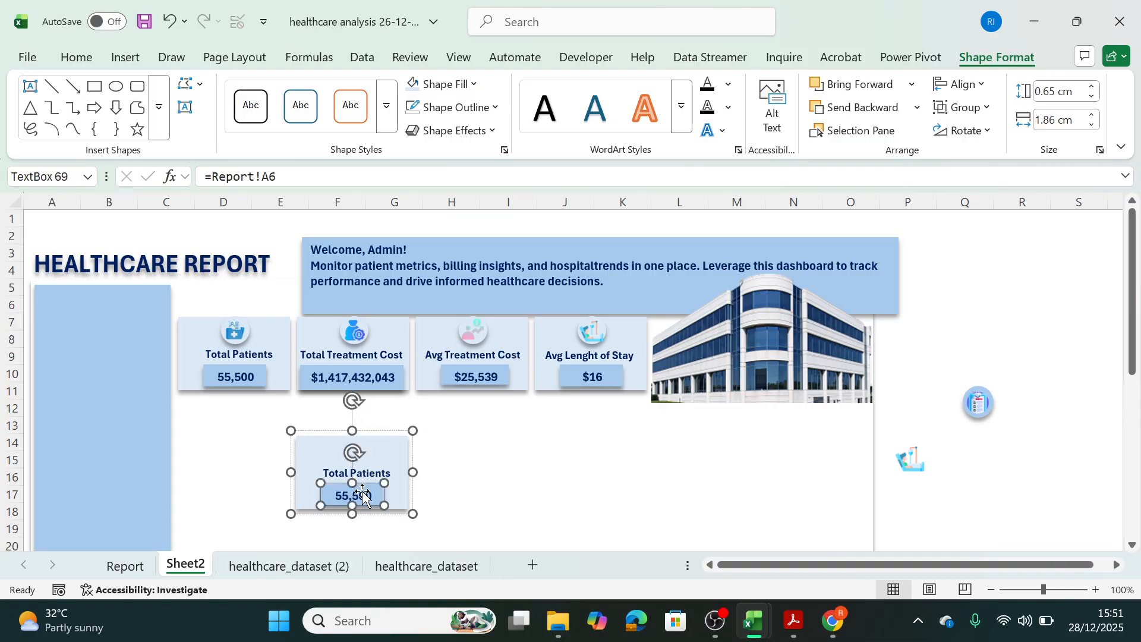
pyautogui.press('Delete')
pyautogui.click(369, 473)
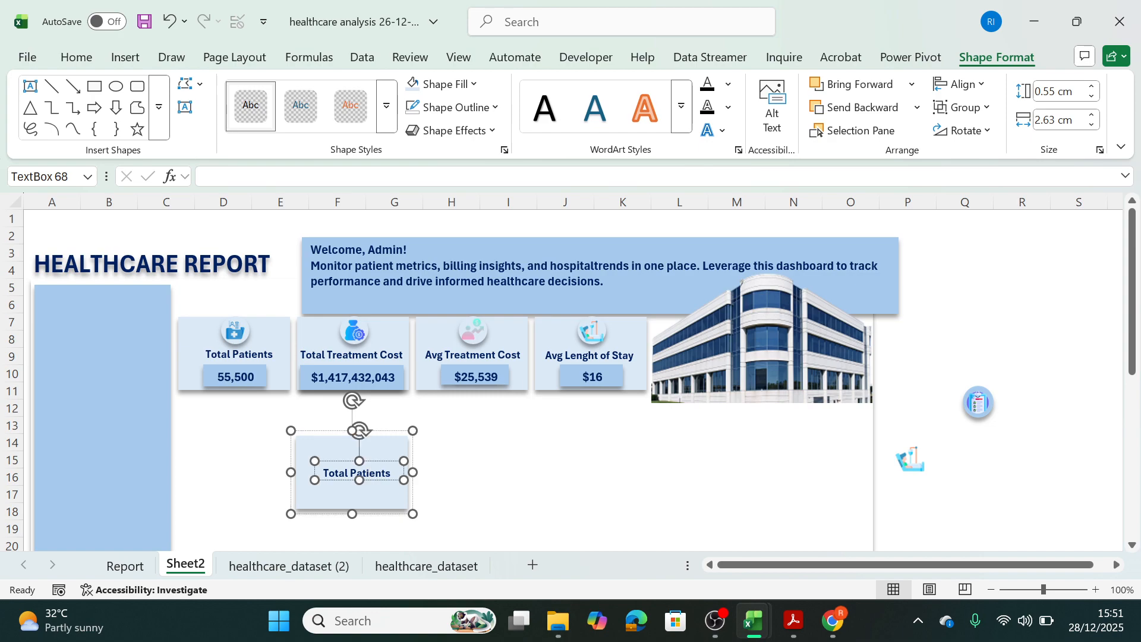
pyautogui.press('Delete')
# Move the blank card directly under the first two KPI cards and enlarge it to span columns D to G, rows 12 to 18.
pyautogui.click(377, 466)
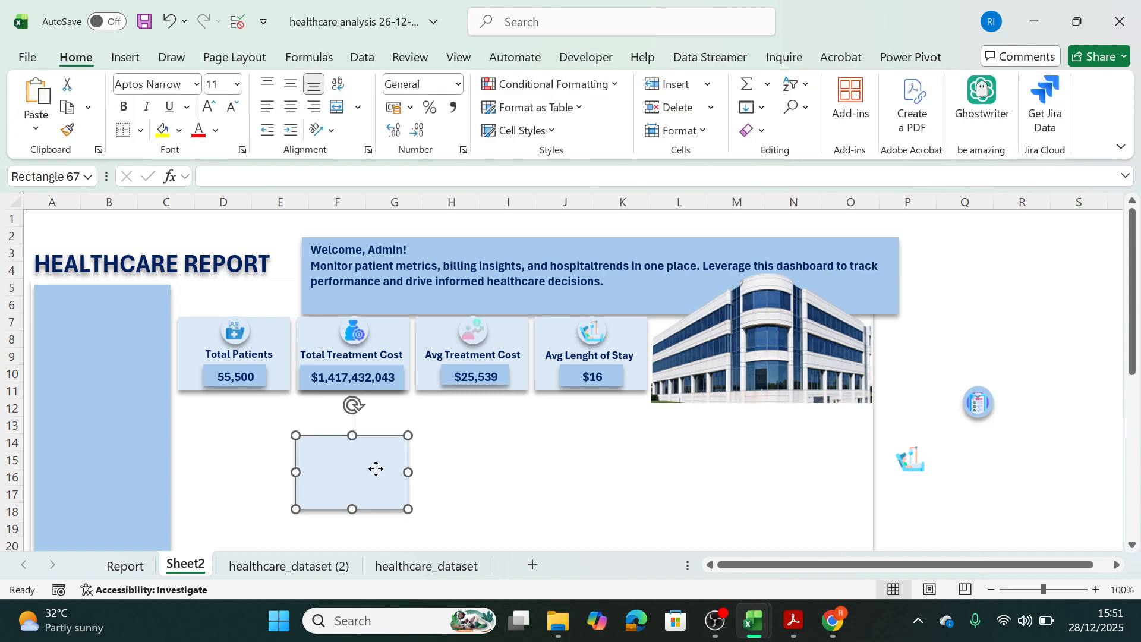
pyautogui.moveTo(326, 471); pyautogui.dragTo(211, 438)
pyautogui.moveTo(294, 438); pyautogui.dragTo(432, 440)
pyautogui.moveTo(306, 475); pyautogui.dragTo(290, 492)
pyautogui.click(291, 492)
pyautogui.click(602, 509)
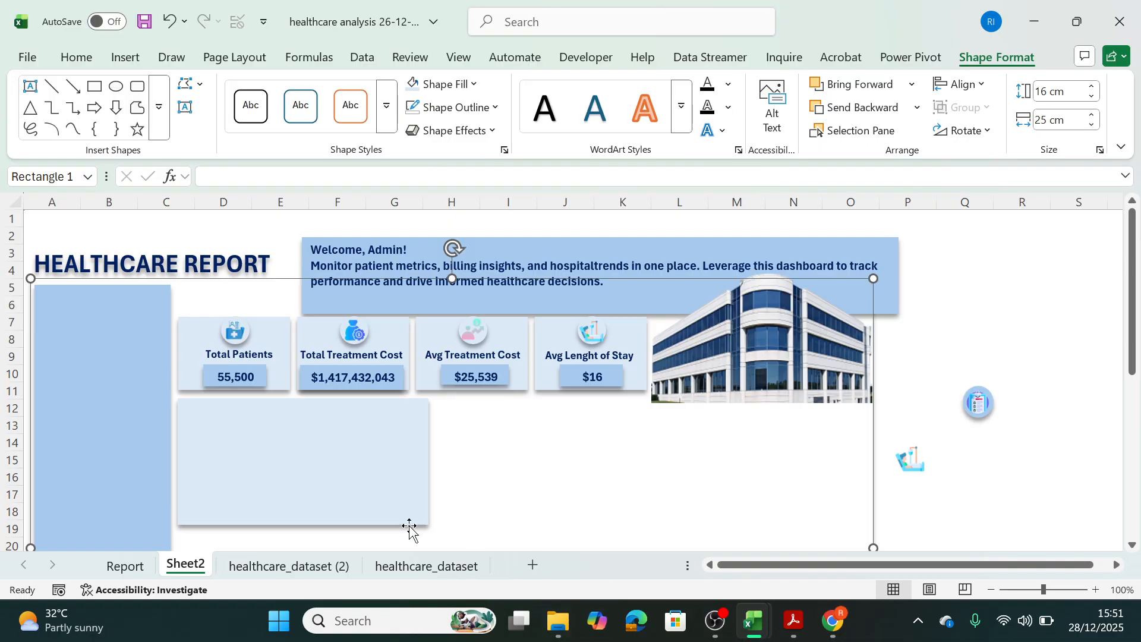
# Review the Report sheet's pivot tables and the reference workbook's Dashboard and Healthcare Dataset sheets.
pyautogui.click(125, 565)
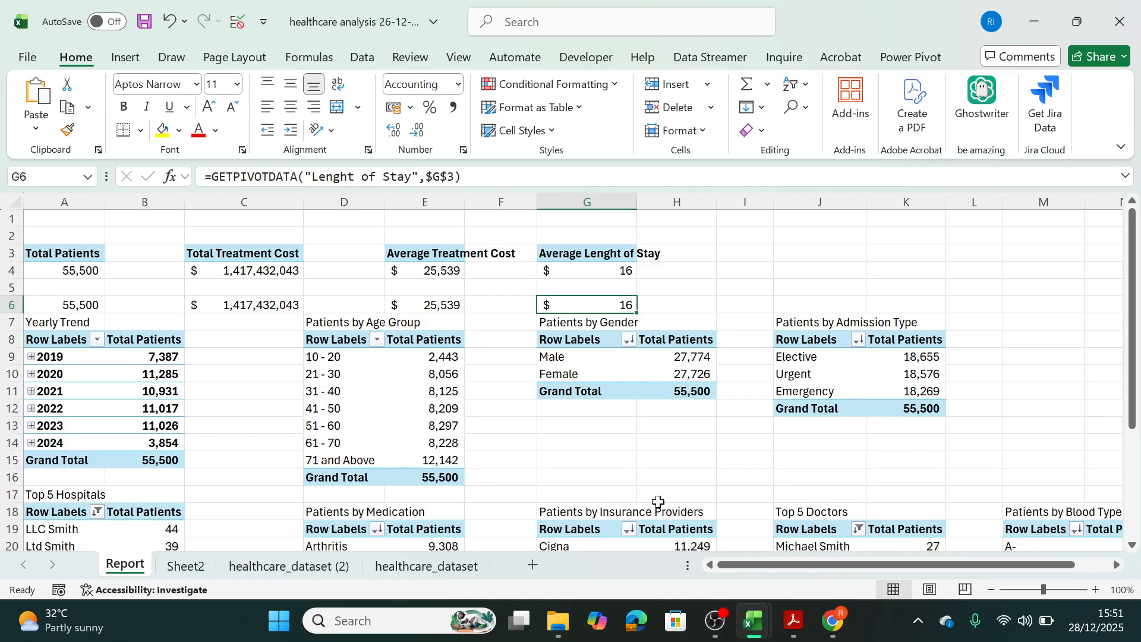
pyautogui.moveTo(758, 629)
pyautogui.moveTo(802, 544)
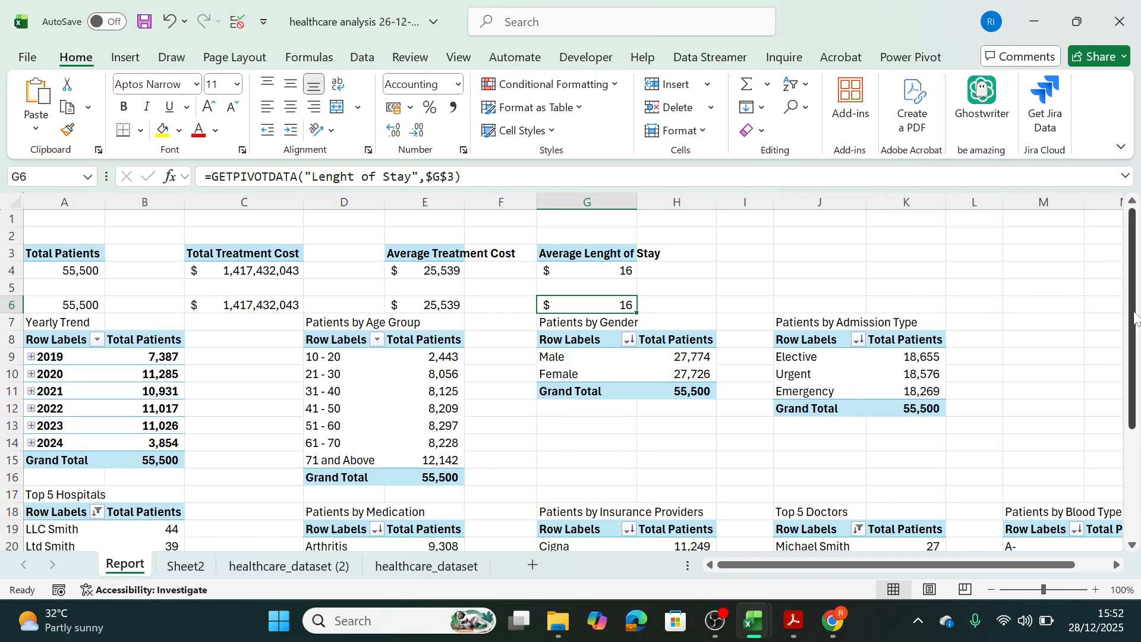
pyautogui.click(1033, 22)
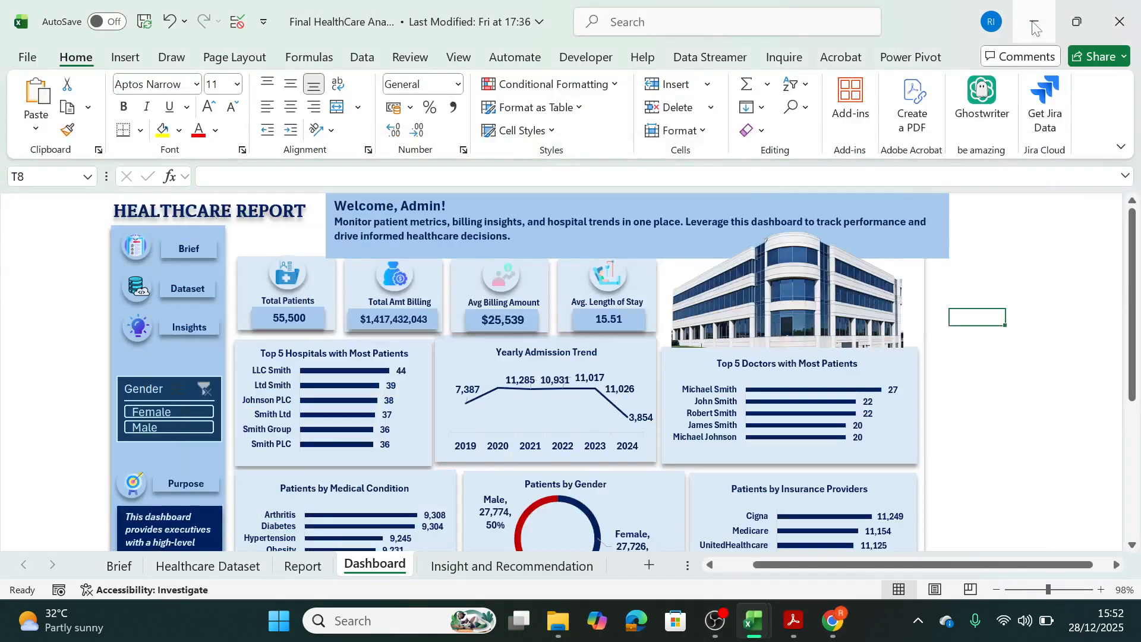
pyautogui.click(112, 568)
pyautogui.click(198, 569)
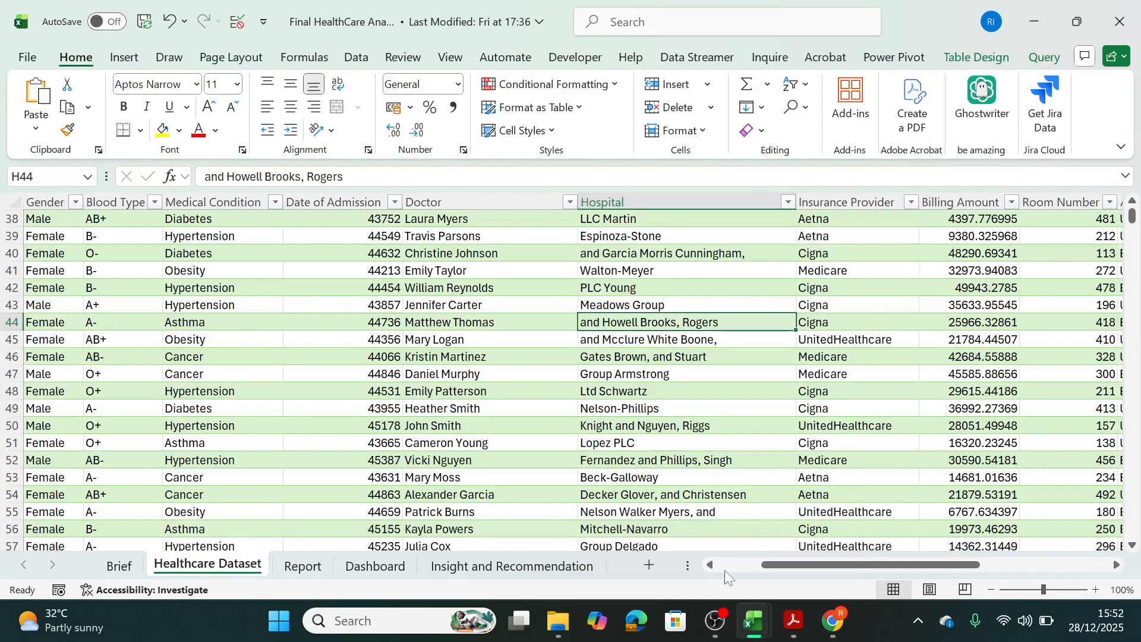
pyautogui.click(649, 538)
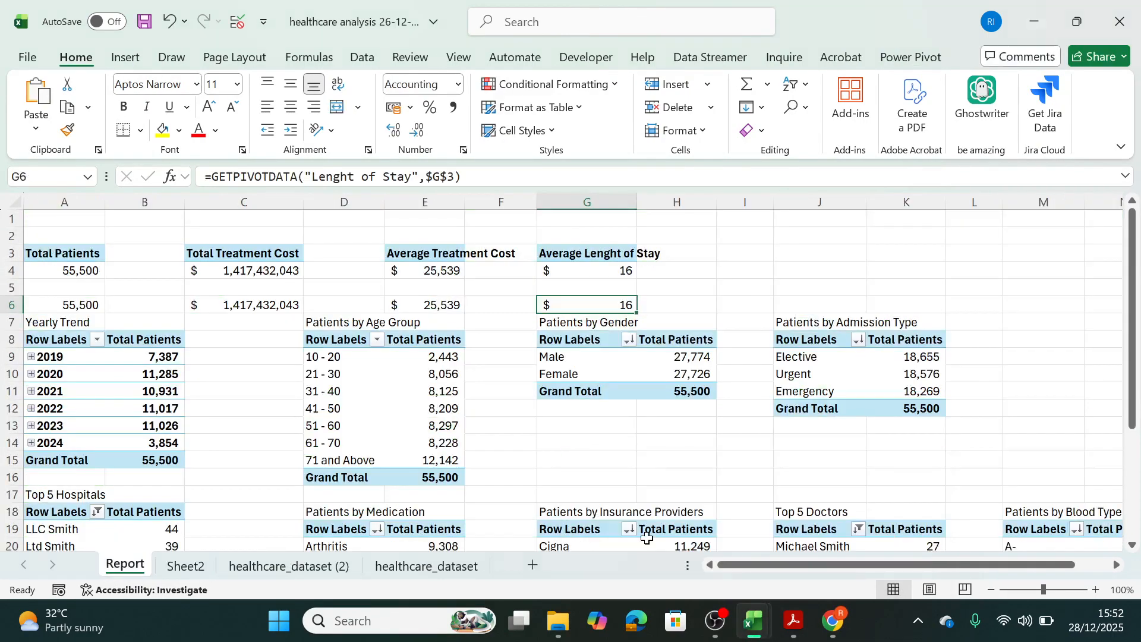
# Rename Sheet2 as Dashboard.
pyautogui.click(204, 569)
pyautogui.doubleClick(185, 565)
pyautogui.press('Return')
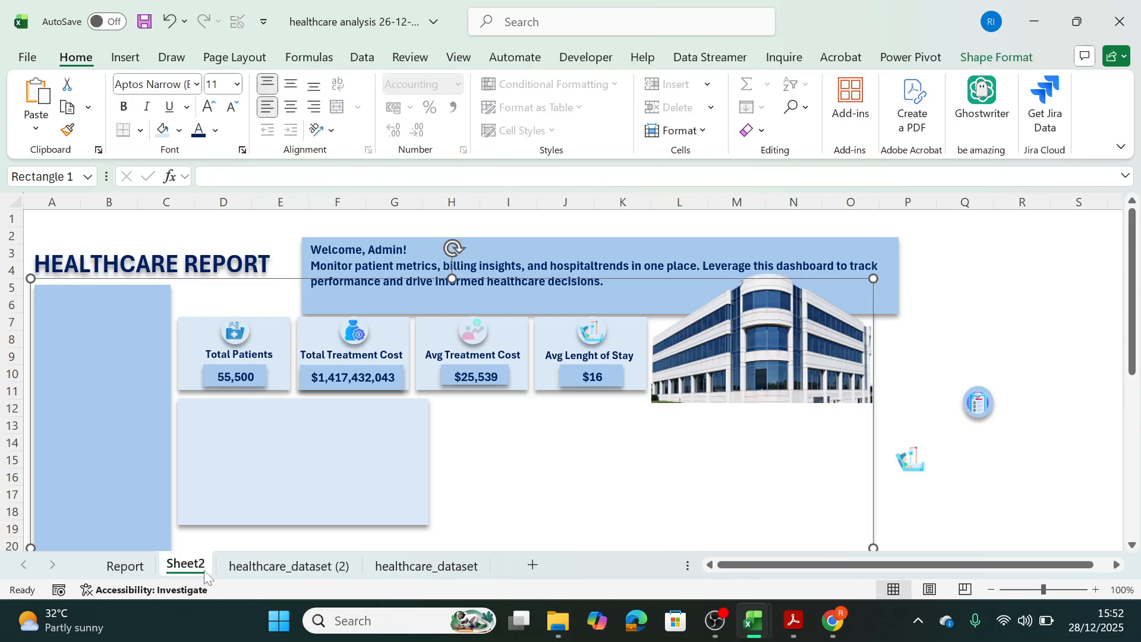
pyautogui.doubleClick(204, 571)
pyautogui.write('Dag')
pyautogui.press('BackSpace')
pyautogui.write('sjhboard')
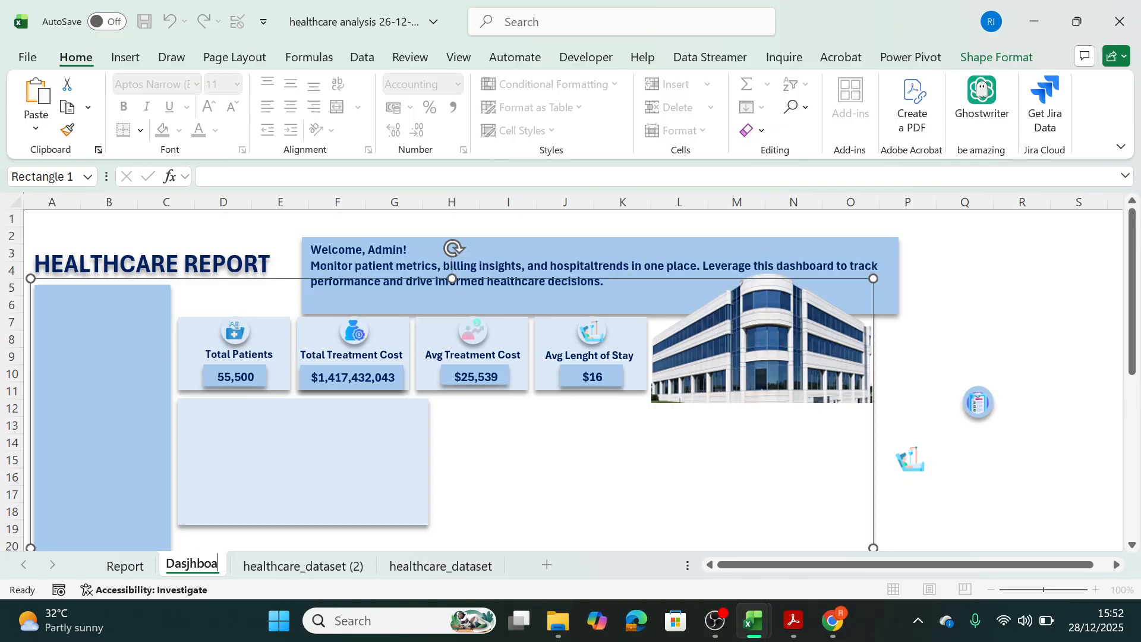
pyautogui.press('BackSpace')
pyautogui.press('BackSpace')
pyautogui.press('BackSpace')
pyautogui.press('BackSpace')
pyautogui.press('BackSpace')
pyautogui.press('BackSpace')
pyautogui.press('BackSpace')
pyautogui.write('hboard')
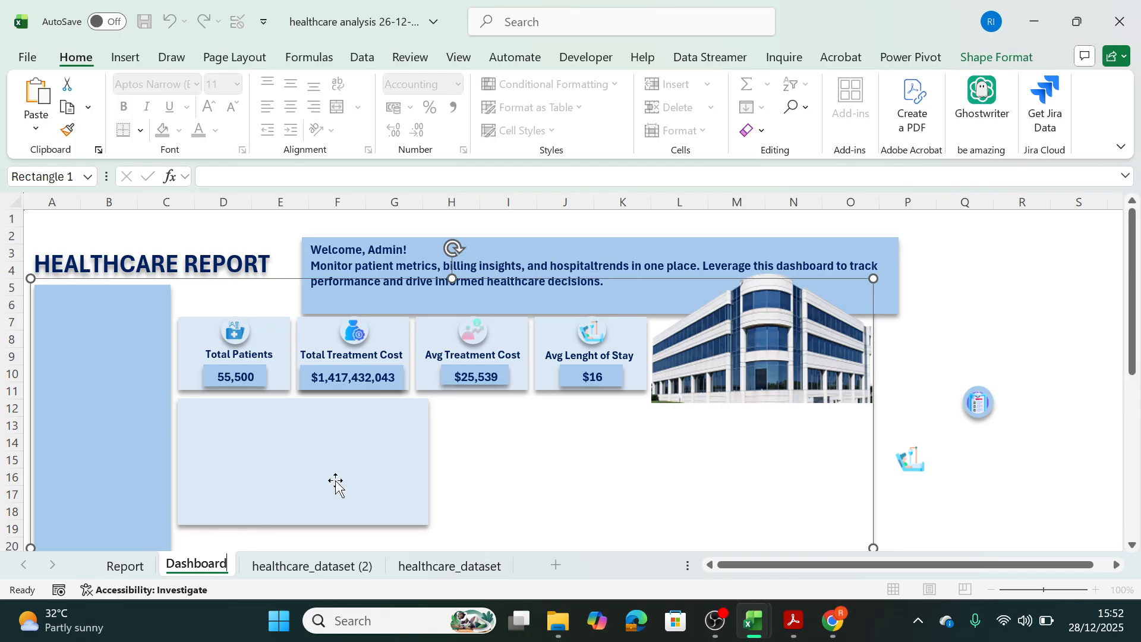
# Duplicate the blank panel beside itself, narrow the copy to end near column K, and place a second copy under the hospital picture.
pyautogui.click(418, 496)
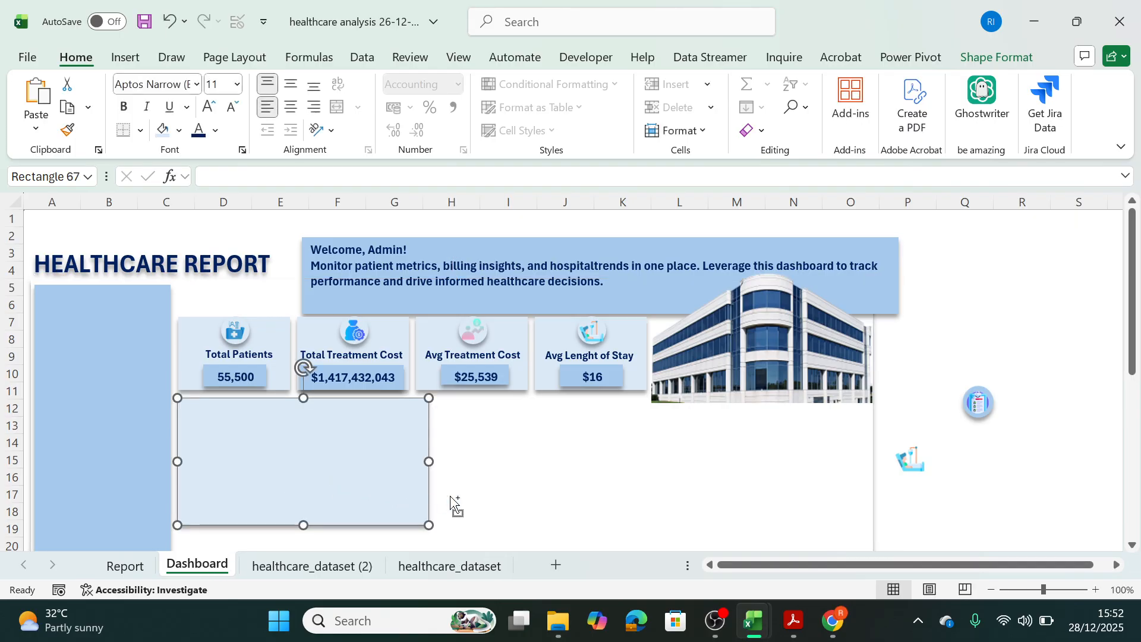
pyautogui.hotkey('ctrl', 'd')
pyautogui.moveTo(442, 499); pyautogui.dragTo(608, 466)
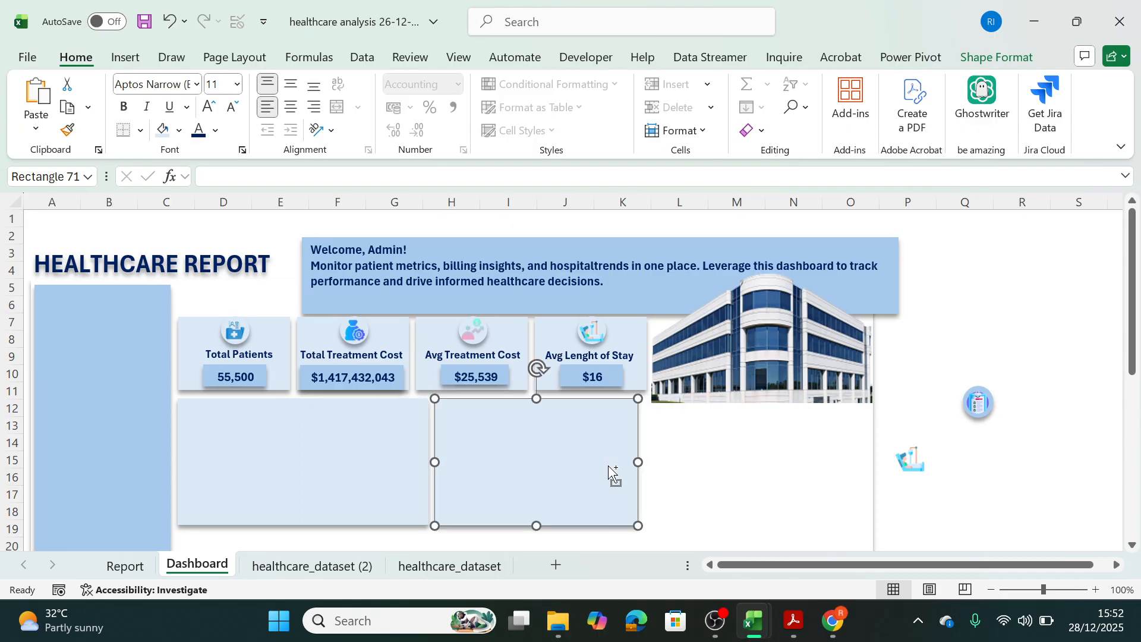
pyautogui.hotkey('ctrl', 'd')
pyautogui.moveTo(814, 471); pyautogui.dragTo(771, 479)
# Shorten the hospital picture slightly and fit the panel beneath it to the row, widening it to the background's edge.
pyautogui.click(784, 374)
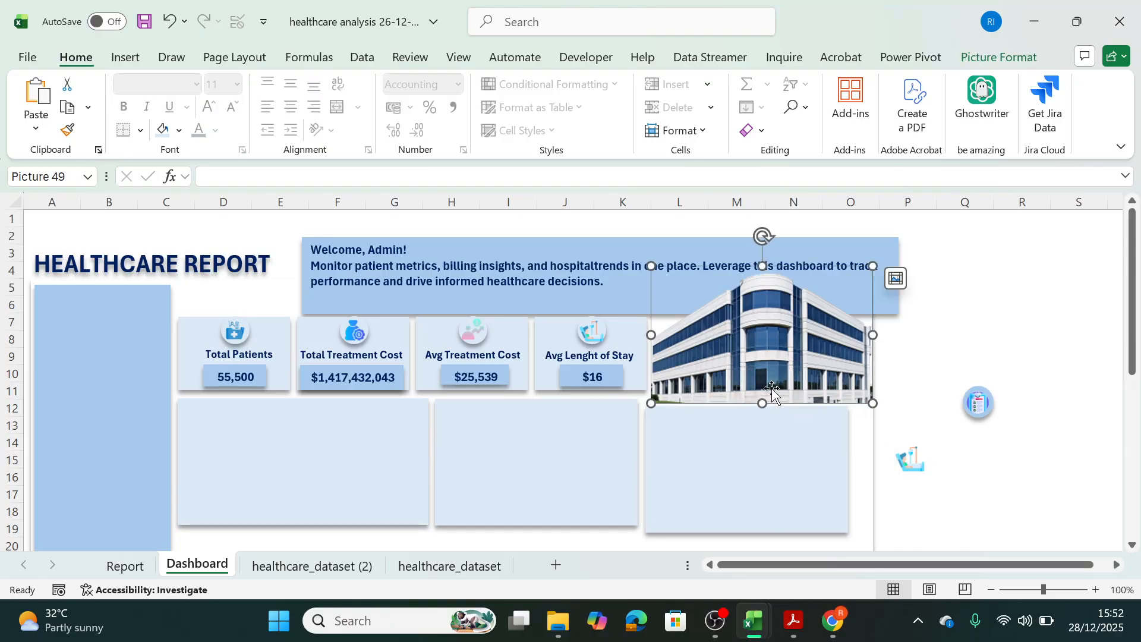
pyautogui.moveTo(761, 403); pyautogui.dragTo(759, 395)
pyautogui.click(754, 433)
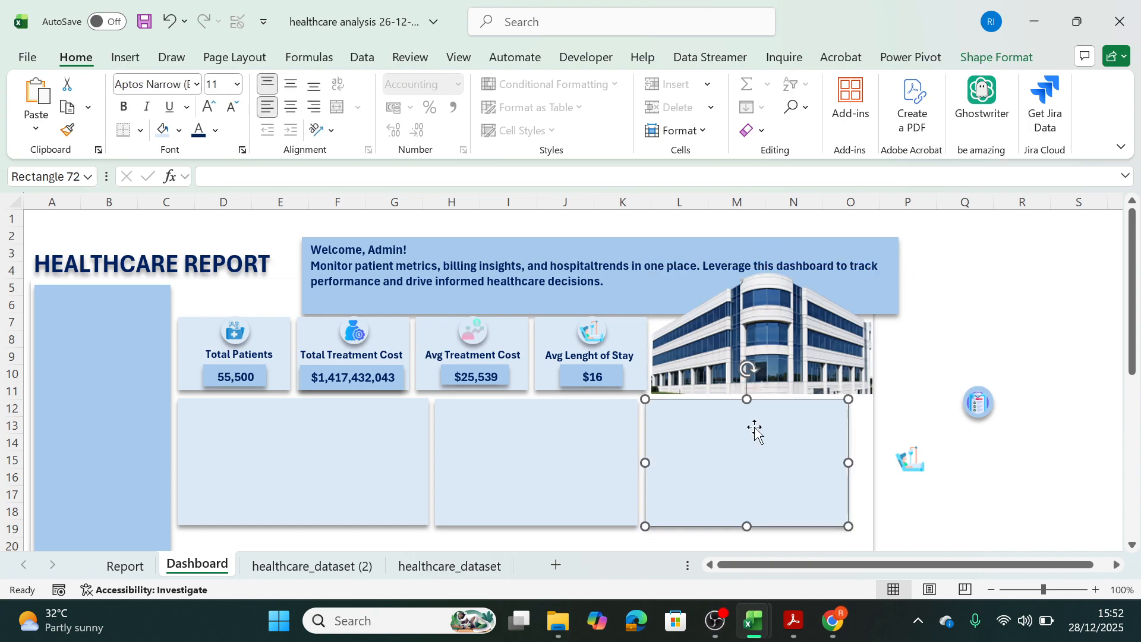
pyautogui.moveTo(849, 462); pyautogui.dragTo(869, 465)
pyautogui.click(1060, 416)
# Stack two copies of the first blank panel below it and stretch the lowest one to the sidebar's bottom edge.
pyautogui.moveTo(1131, 351); pyautogui.dragTo(1129, 571)
pyautogui.moveTo(1131, 428); pyautogui.dragTo(1130, 372)
pyautogui.click(398, 295)
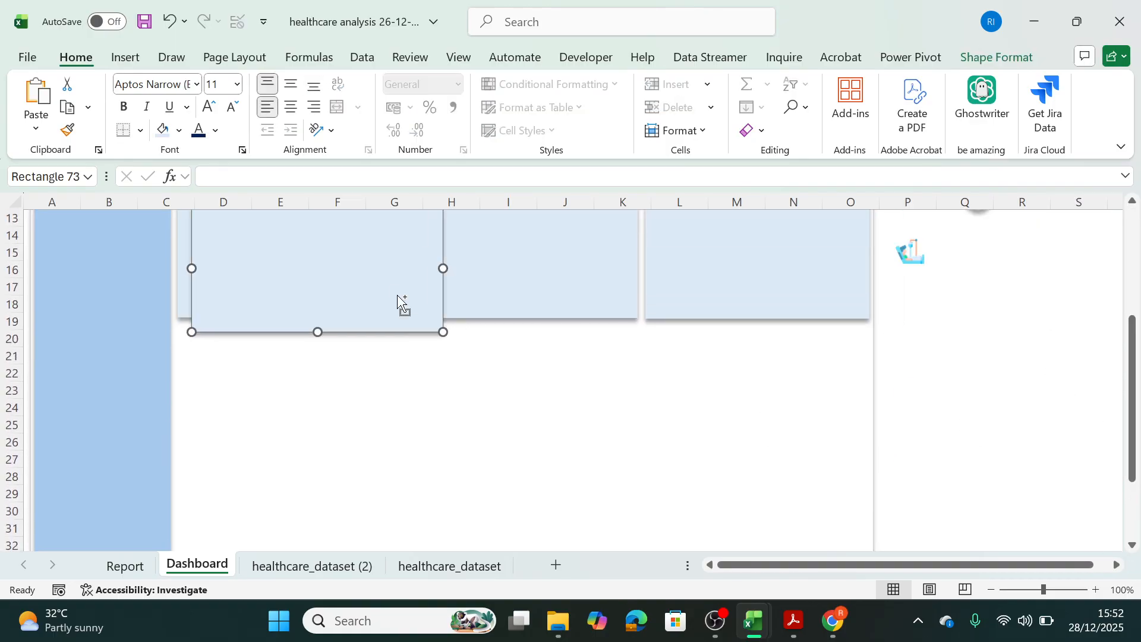
pyautogui.keyDown('ctrl'); pyautogui.moveTo(403, 297); pyautogui.dragTo(388, 413); pyautogui.keyUp('ctrl')
pyautogui.hotkey('ctrl', 'd')
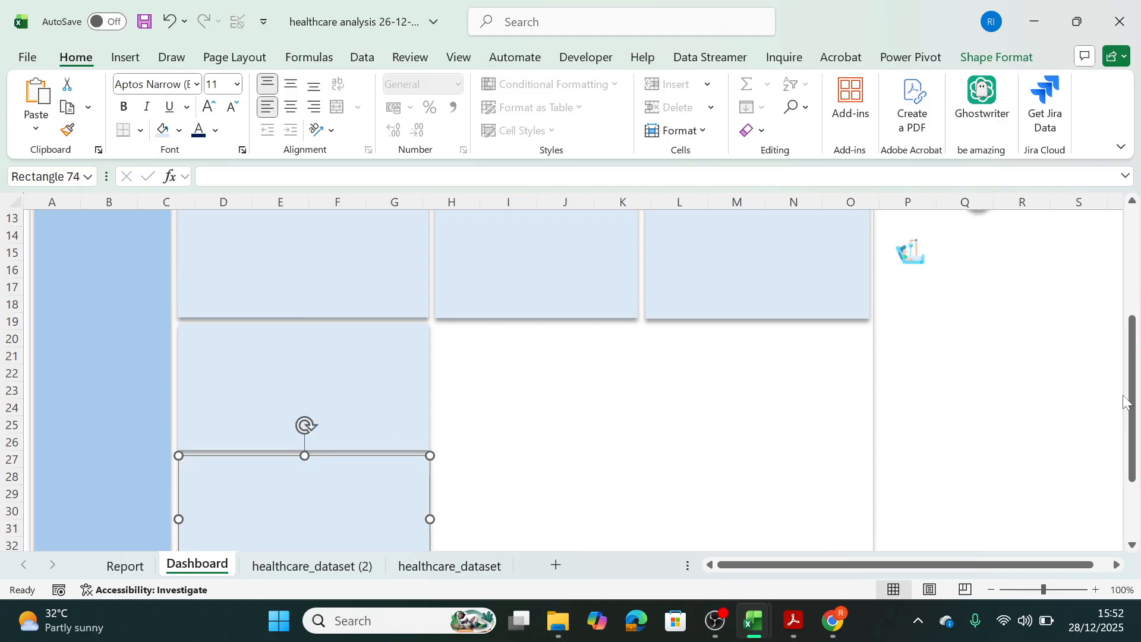
pyautogui.moveTo(1137, 413); pyautogui.dragTo(1132, 467)
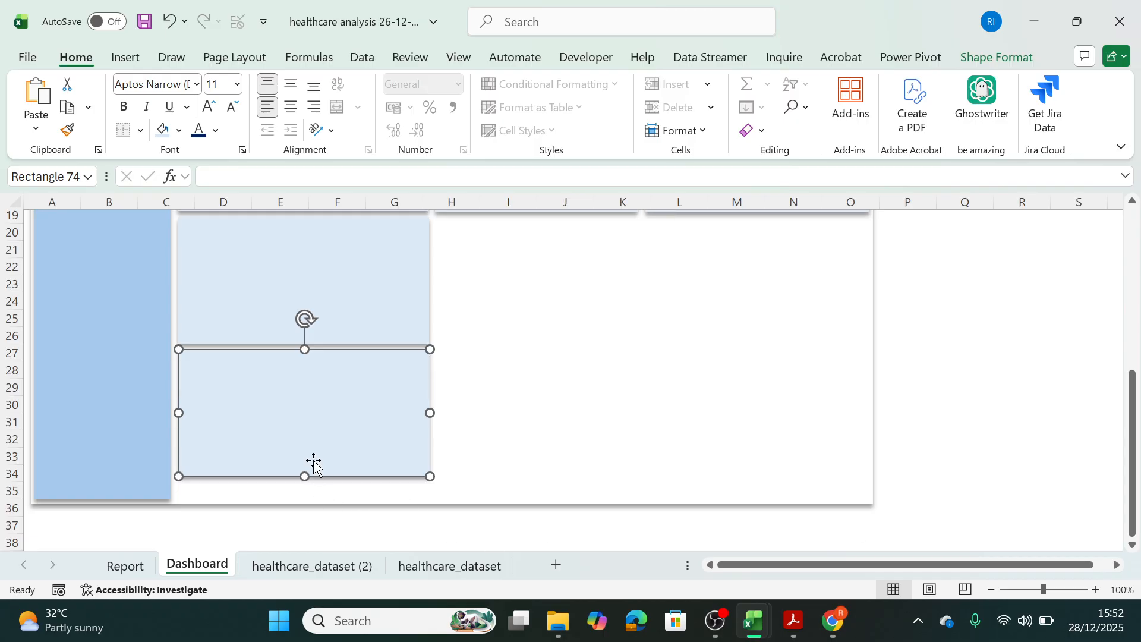
pyautogui.moveTo(306, 476); pyautogui.dragTo(304, 499)
# Copy the taller lowest panel into the empty area beside it and swap the two stacked panels so the taller one is above.
pyautogui.hotkey('ctrl', 'v')
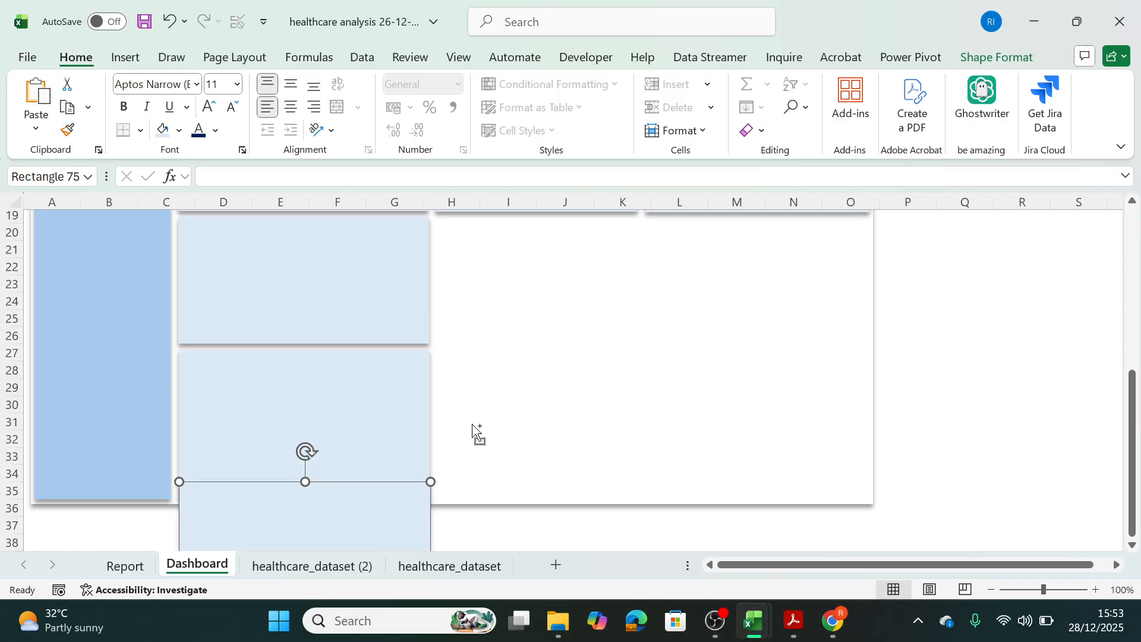
pyautogui.moveTo(398, 497); pyautogui.dragTo(838, 333)
pyautogui.click(421, 277)
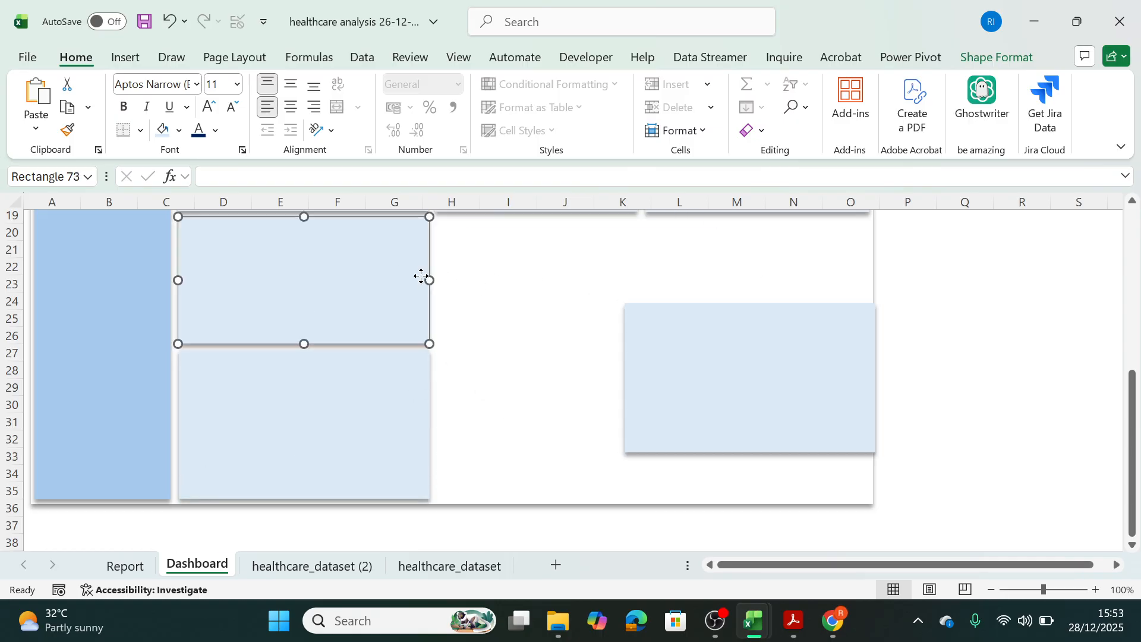
pyautogui.moveTo(421, 276); pyautogui.dragTo(595, 403)
pyautogui.click(275, 448)
pyautogui.moveTo(275, 448); pyautogui.dragTo(275, 331)
pyautogui.click(466, 453)
pyautogui.moveTo(466, 454)
pyautogui.mouseDown()
pyautogui.moveTo(321, 494)
pyautogui.moveTo(288, 484)
pyautogui.mouseUp()
# Place the spare tall panel in the middle of the second row and complete the row with a duplicate fitted to the background's edge.
pyautogui.moveTo(733, 389); pyautogui.dragTo(543, 304)
pyautogui.moveTo(684, 294); pyautogui.dragTo(818, 306)
pyautogui.moveTo(891, 294); pyautogui.dragTo(868, 295)
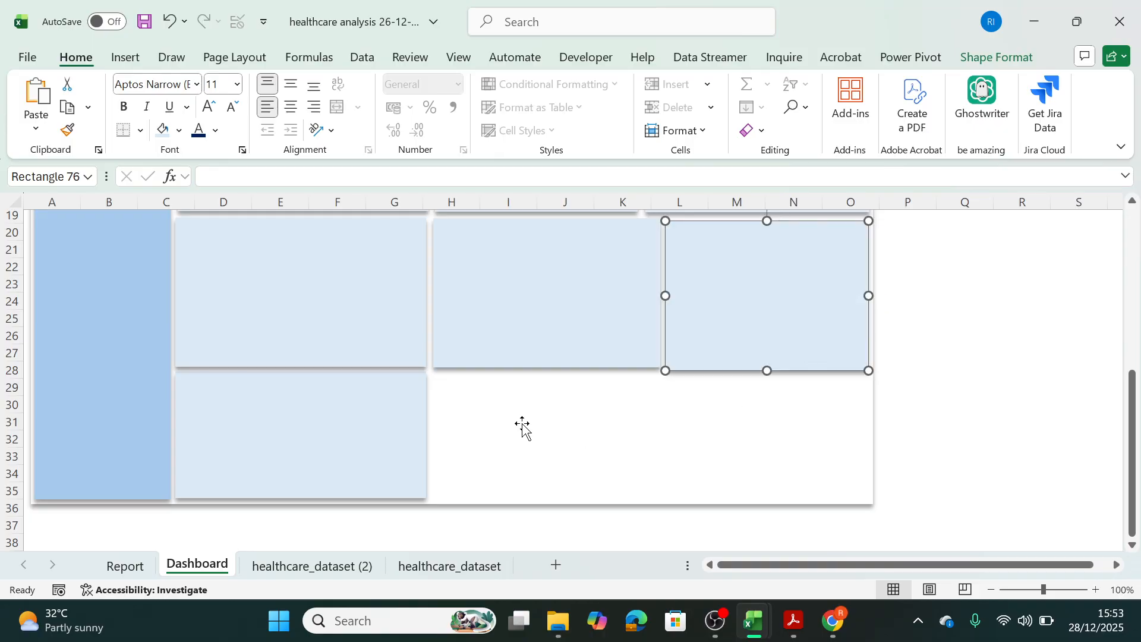
# Fill the bottom row with two duplicates of its first panel, resized to fit the remaining width with even gaps.
pyautogui.click(371, 425)
pyautogui.moveTo(371, 424); pyautogui.dragTo(600, 422)
pyautogui.moveTo(683, 437); pyautogui.dragTo(651, 439)
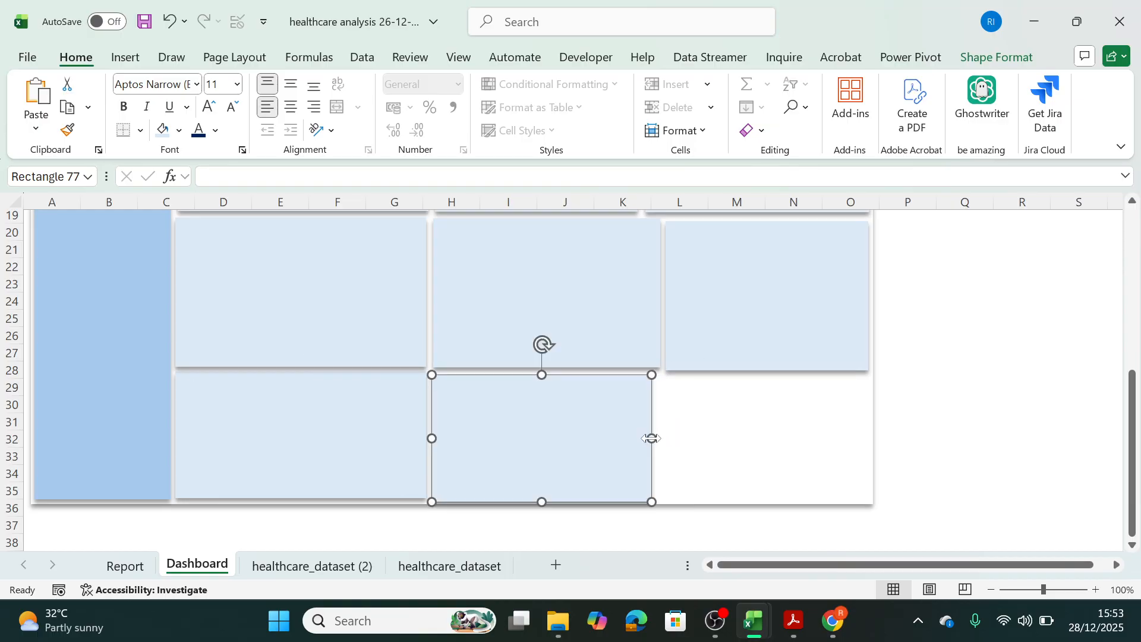
pyautogui.hotkey('ctrl', 'd')
pyautogui.moveTo(740, 444); pyautogui.dragTo(710, 442)
pyautogui.moveTo(876, 438); pyautogui.dragTo(868, 438)
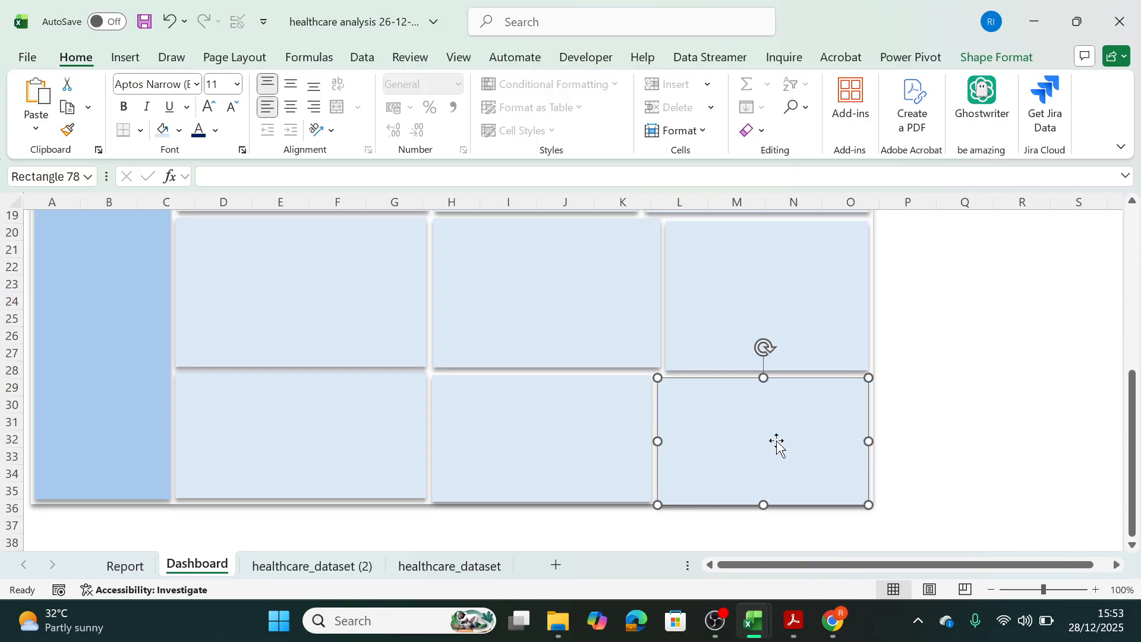
pyautogui.moveTo(661, 440); pyautogui.dragTo(657, 434)
pyautogui.click(647, 437)
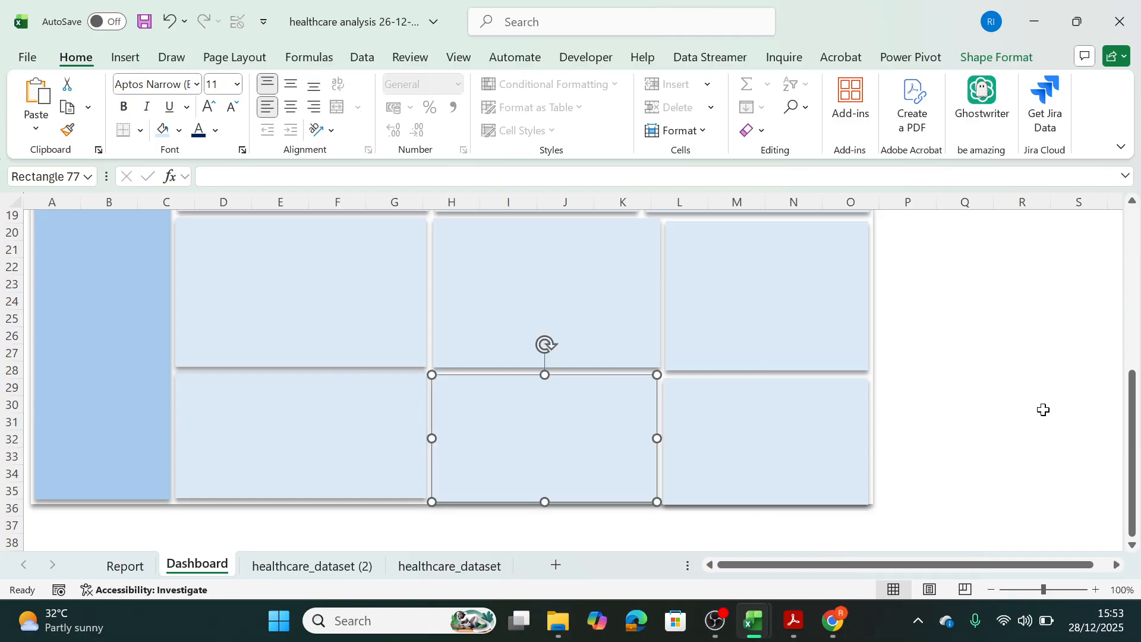
# Narrow the middle panels of the second and bottom rows to align with the first row's middle panel.
pyautogui.click(1042, 408)
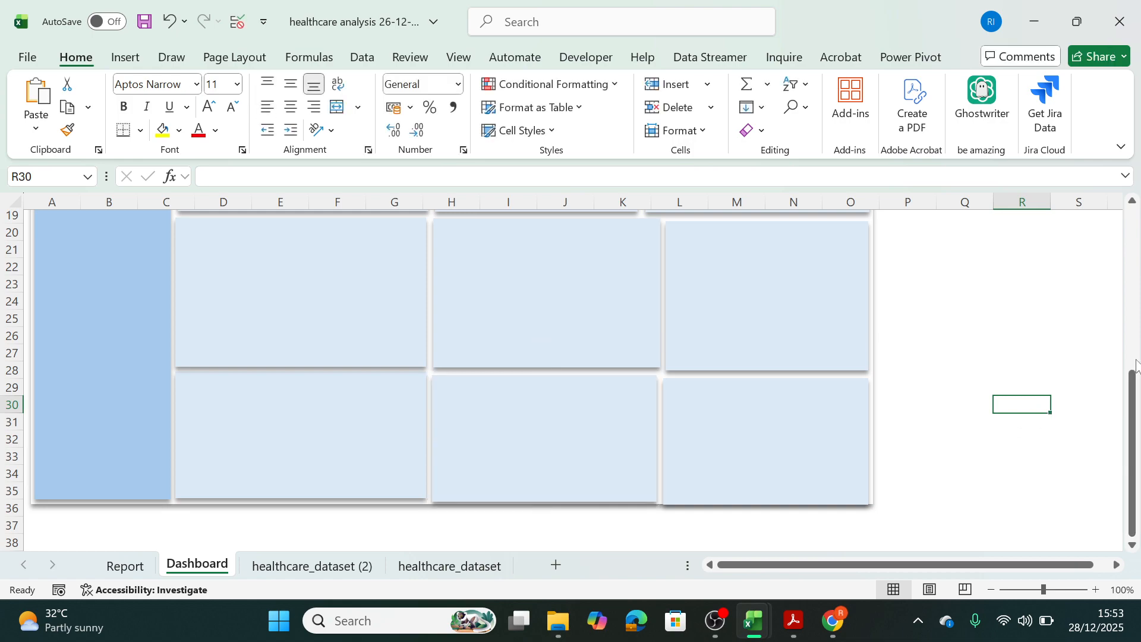
pyautogui.moveTo(1128, 455); pyautogui.dragTo(786, 336)
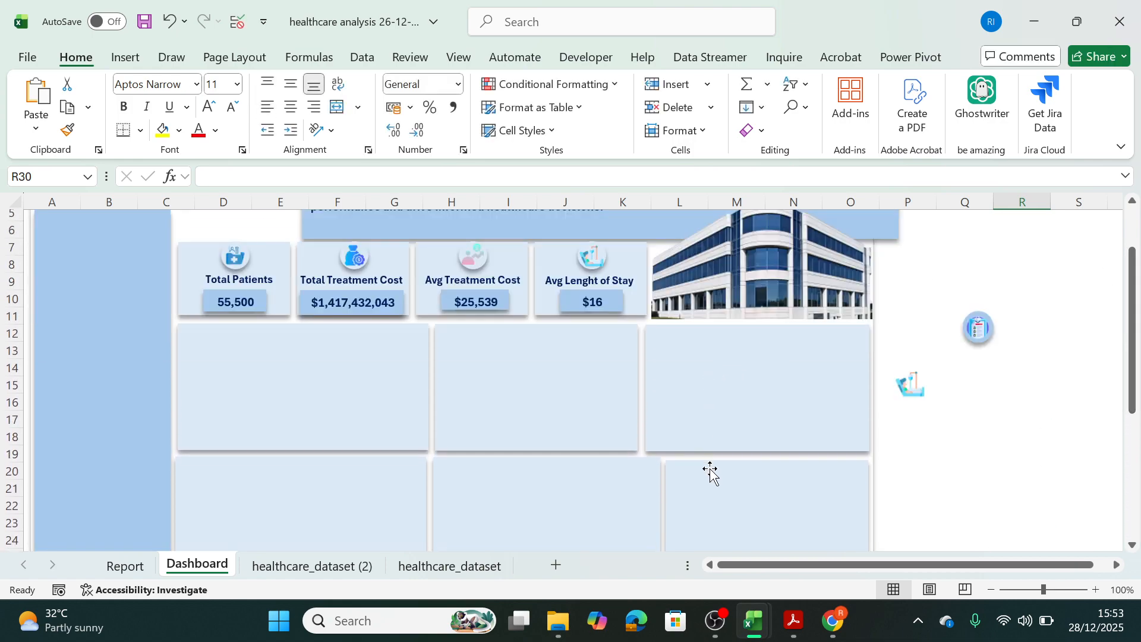
pyautogui.moveTo(1132, 359); pyautogui.dragTo(1136, 424)
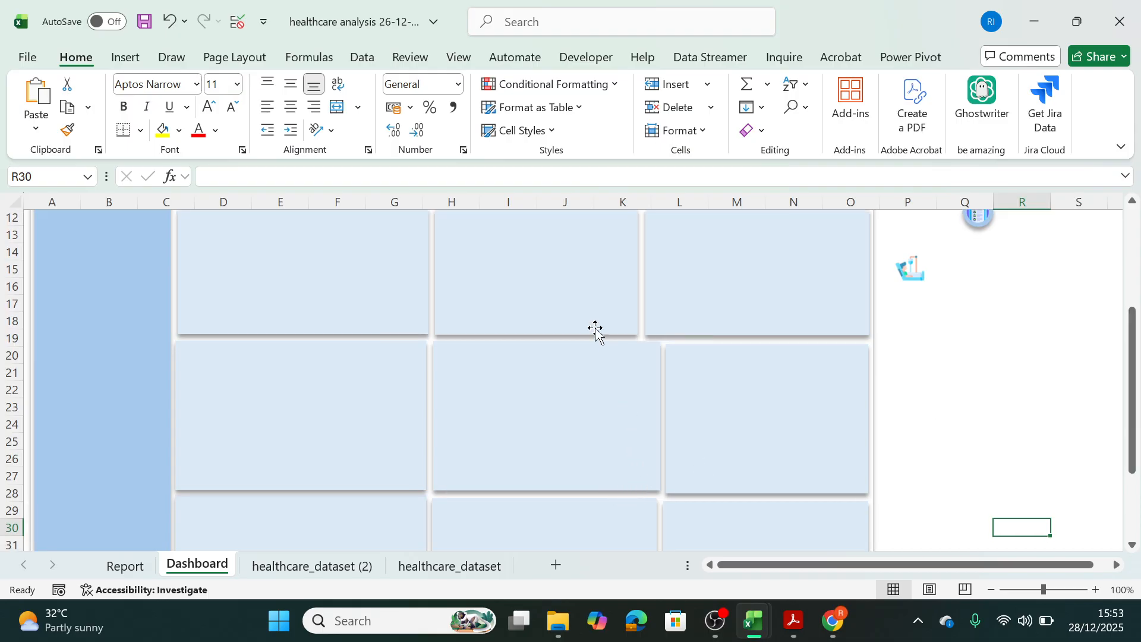
pyautogui.click(644, 415)
pyautogui.moveTo(659, 416); pyautogui.dragTo(641, 416)
pyautogui.click(634, 510)
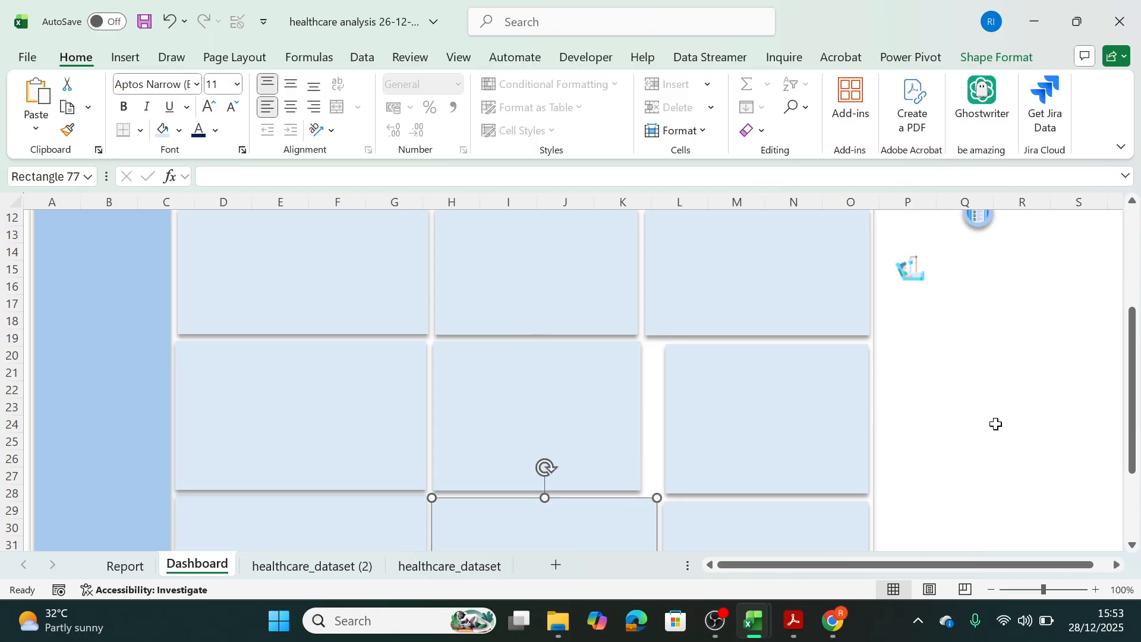
pyautogui.moveTo(1132, 390); pyautogui.dragTo(1132, 452)
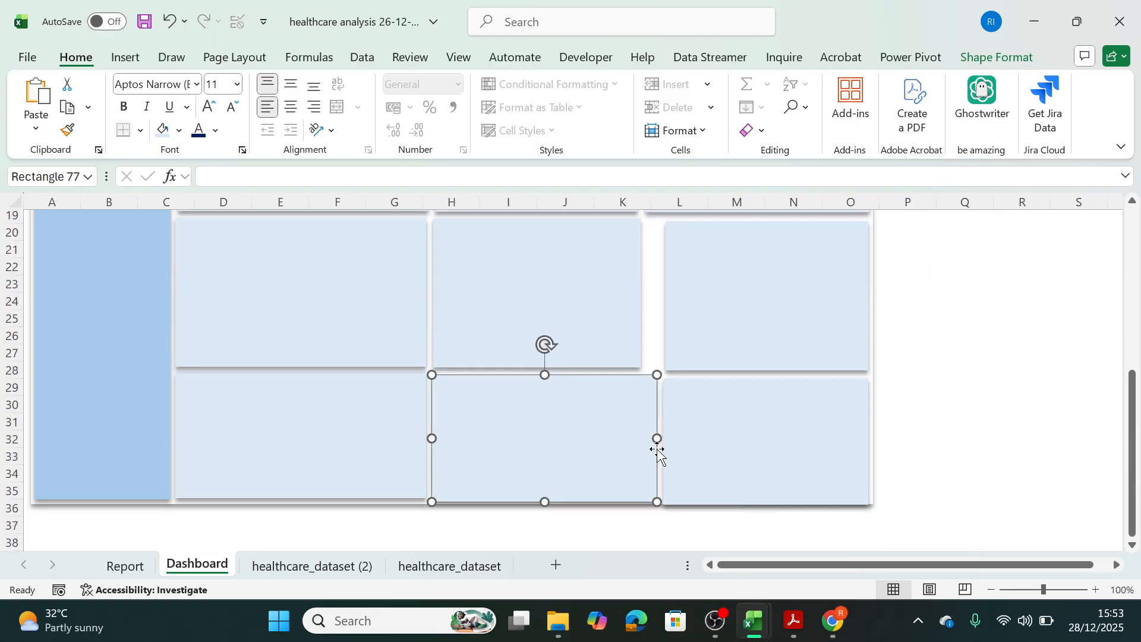
pyautogui.moveTo(656, 439)
pyautogui.mouseDown()
pyautogui.moveTo(639, 435)
pyautogui.moveTo(650, 438)
pyautogui.mouseUp()
# Widen the last panels of the second and bottom rows toward the middle panels to close the gaps.
pyautogui.click(684, 439)
pyautogui.click(672, 320)
pyautogui.moveTo(664, 300); pyautogui.dragTo(647, 301)
pyautogui.click(737, 409)
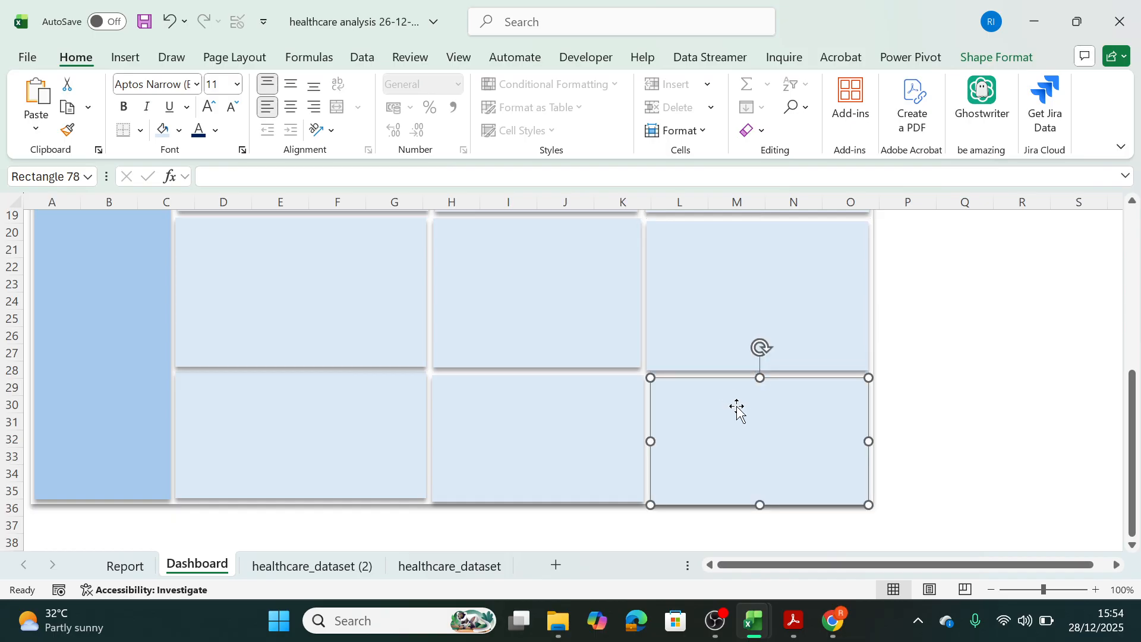
pyautogui.moveTo(1132, 393); pyautogui.dragTo(1135, 261)
pyautogui.click(726, 511)
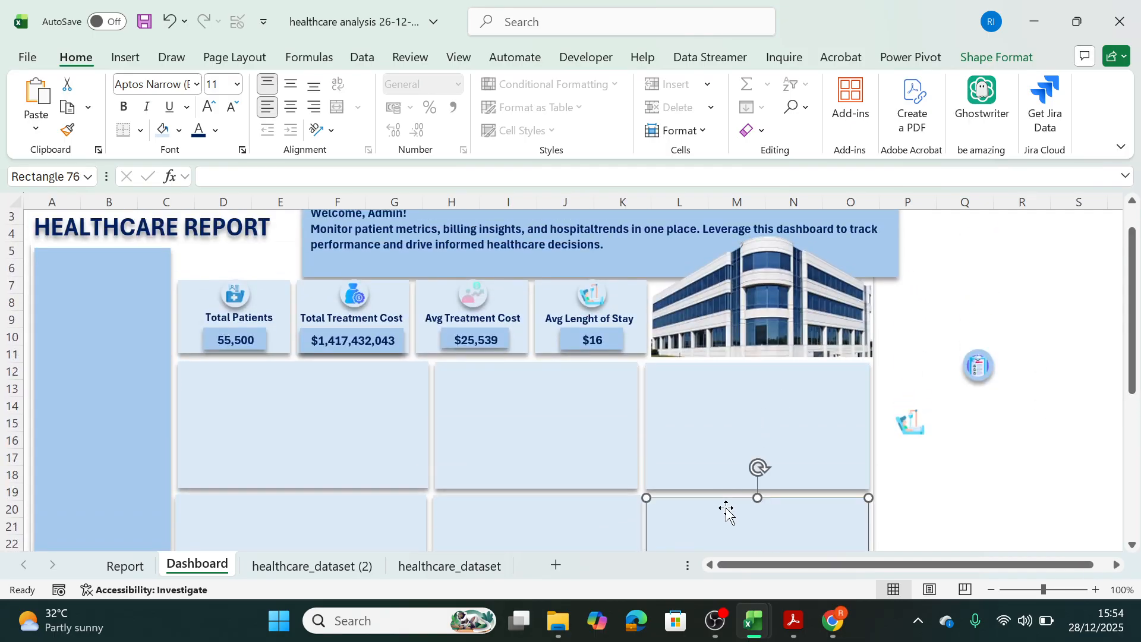
# Fine-tune the upper edge of the second row's last panel.
pyautogui.moveTo(756, 497); pyautogui.dragTo(754, 497)
pyautogui.click(1020, 440)
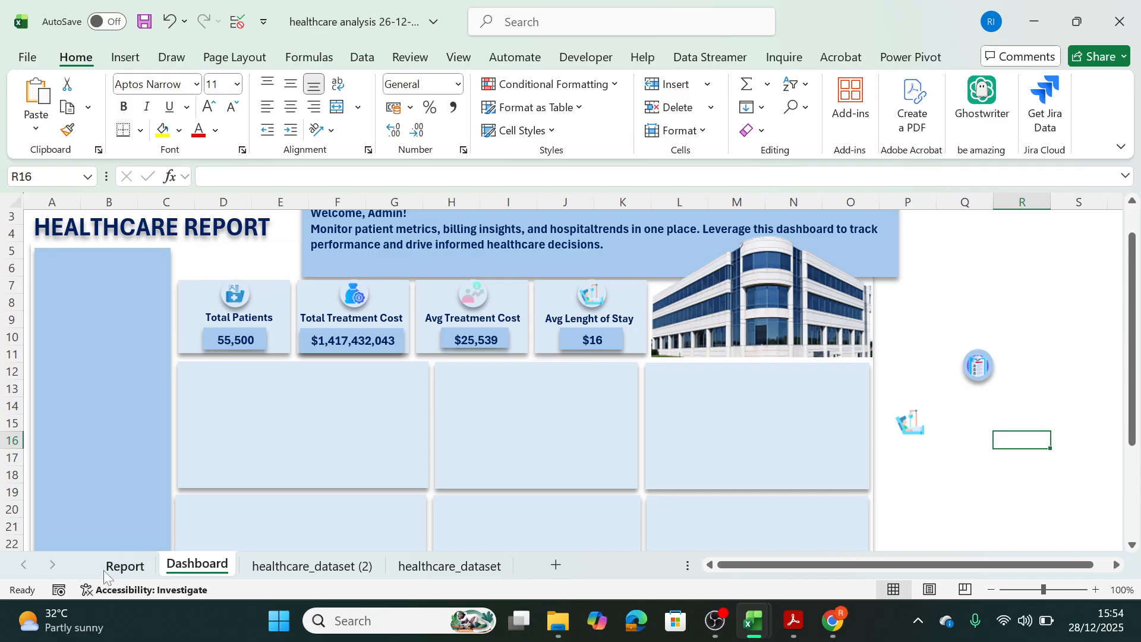
# Insert a line PivotChart from the Yearly Trend pivot table on the Report sheet and position it over the cells.
pyautogui.click(121, 566)
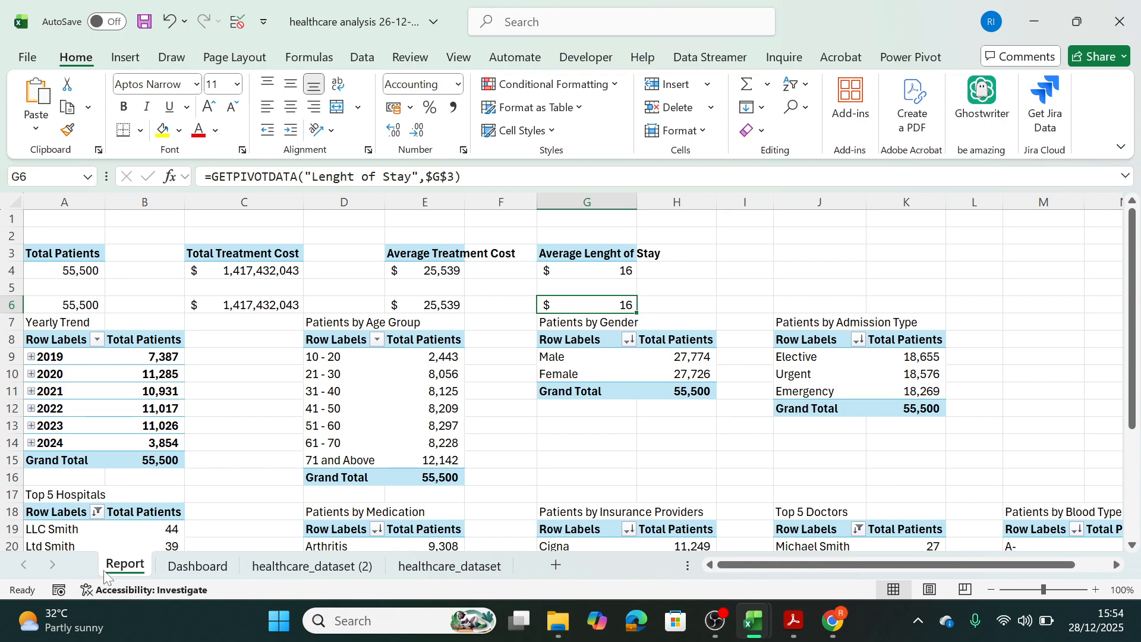
pyautogui.click(106, 378)
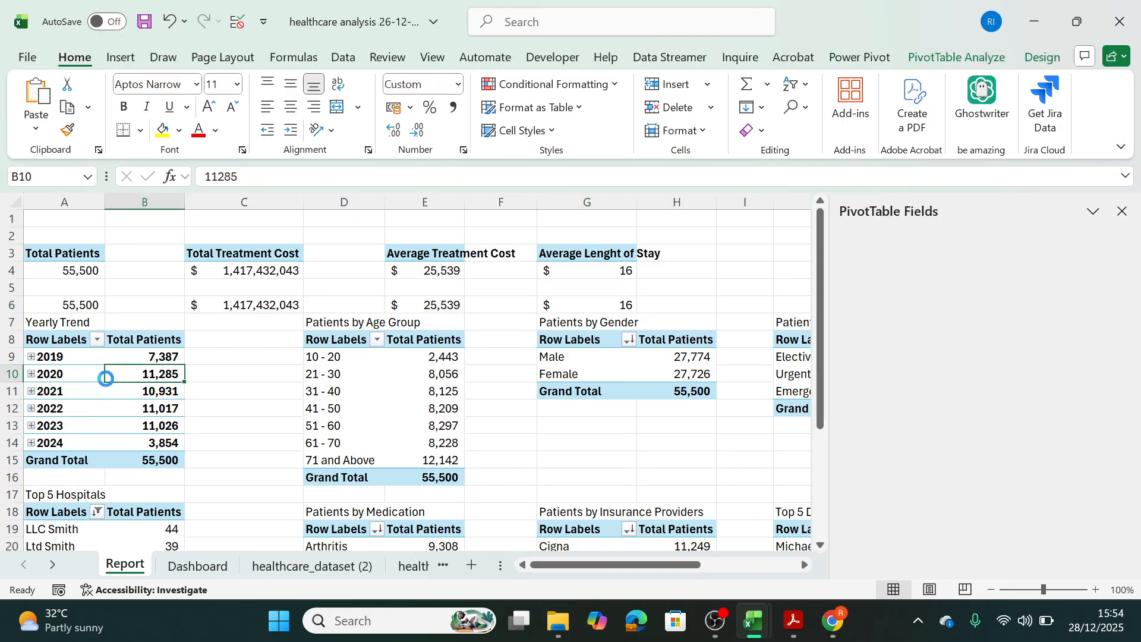
pyautogui.click(948, 59)
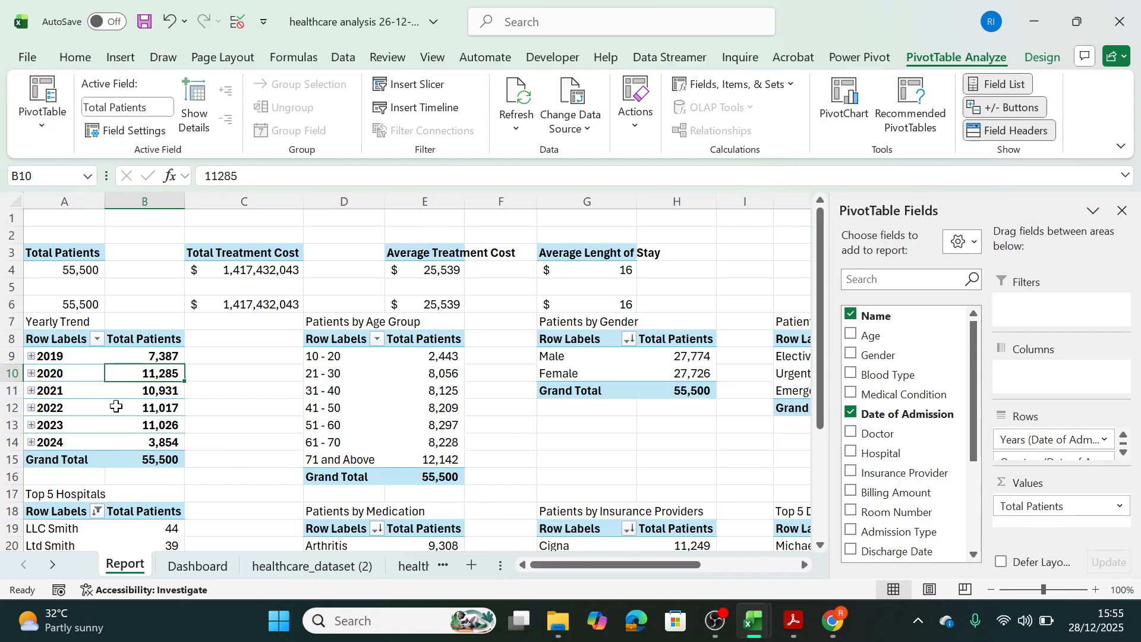
pyautogui.moveTo(117, 406)
pyautogui.click(844, 117)
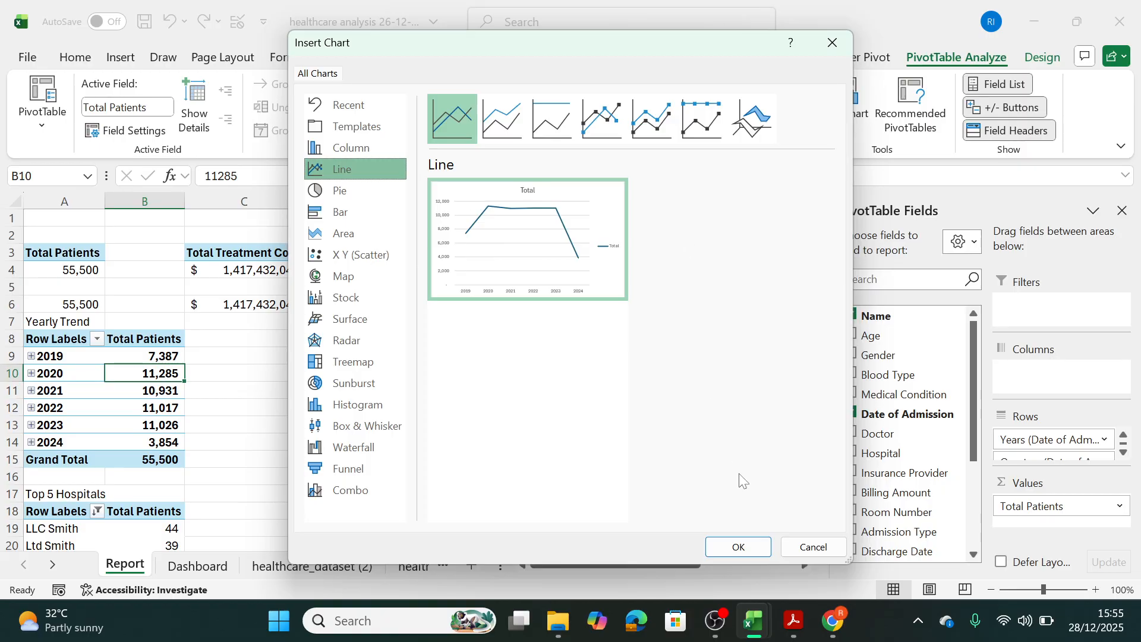
pyautogui.click(737, 546)
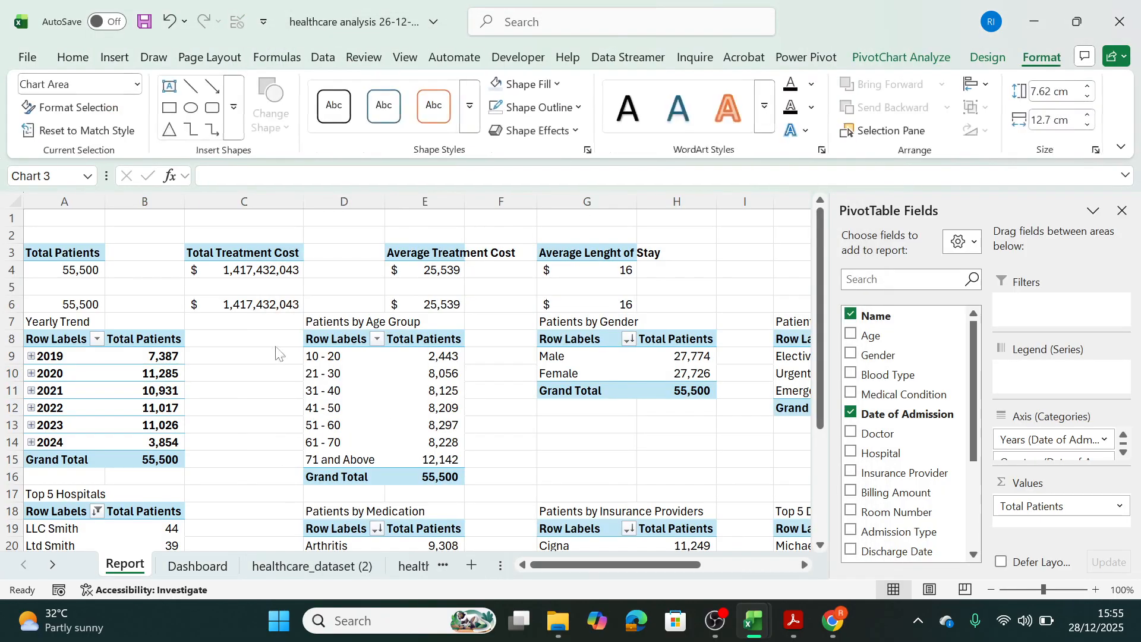
pyautogui.moveTo(551, 290)
pyautogui.mouseDown()
pyautogui.moveTo(484, 280)
pyautogui.moveTo(537, 300)
pyautogui.mouseUp()
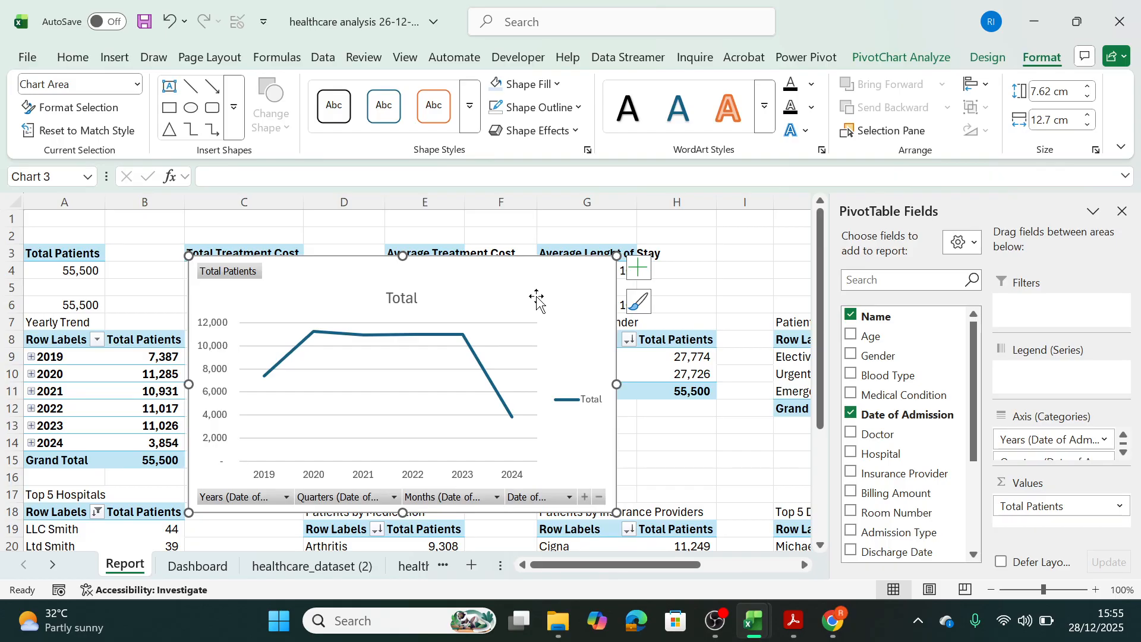
# Delete the line chart's legend and hide all of its field buttons.
pyautogui.click(585, 408)
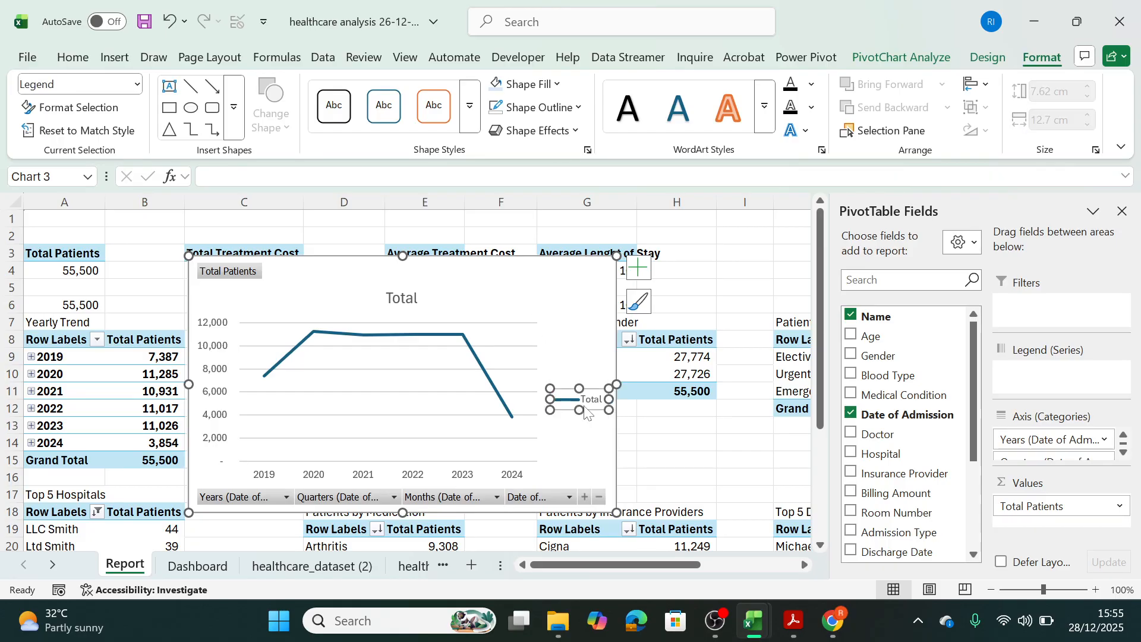
pyautogui.press('Delete')
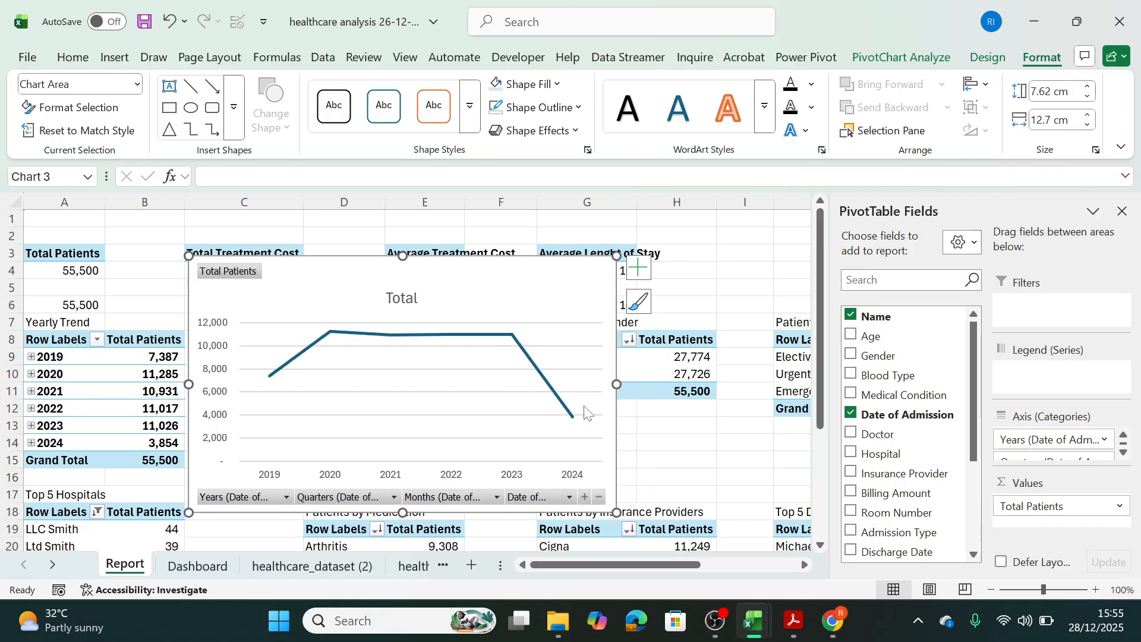
pyautogui.rightClick(213, 272)
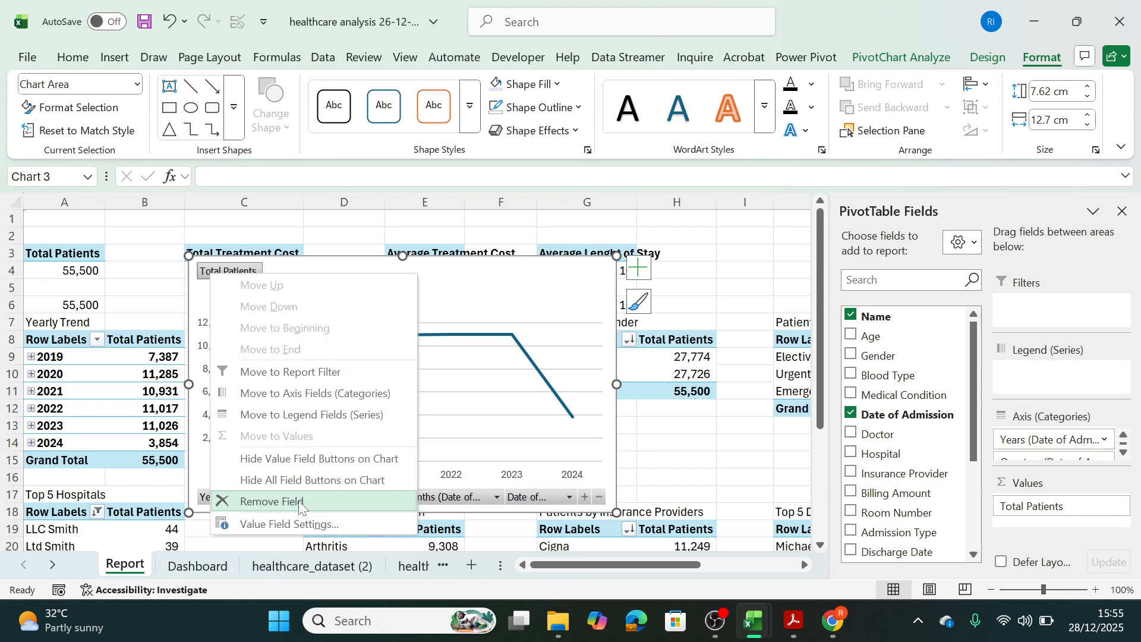
pyautogui.click(306, 481)
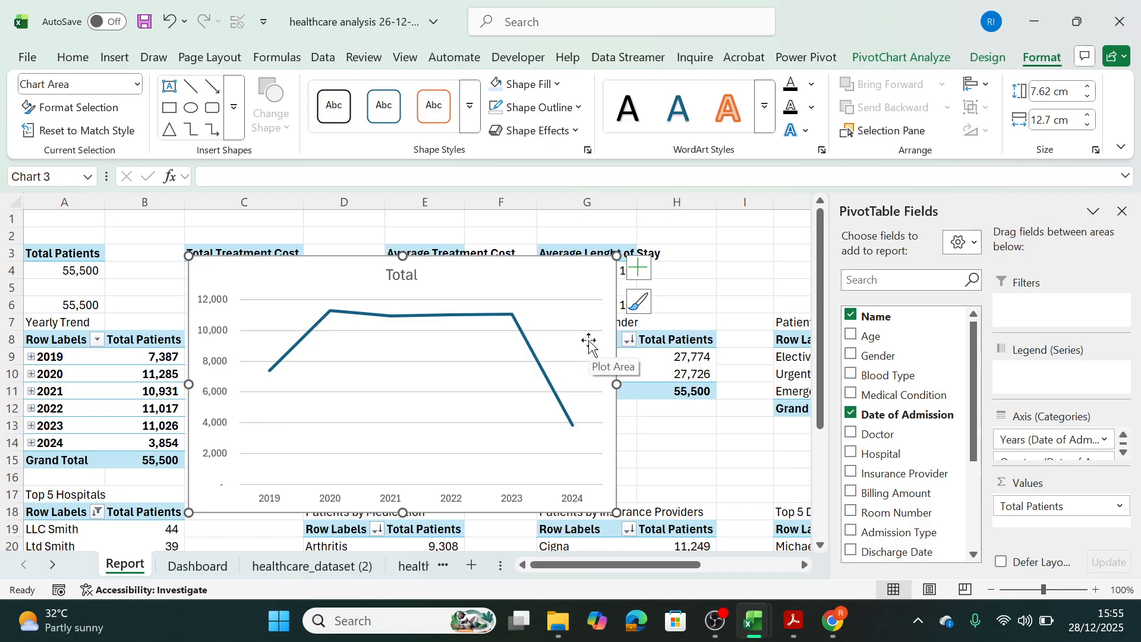
# Replace the line chart's gridlines and vertical axis with data labels.
pyautogui.click(646, 279)
pyautogui.click(677, 407)
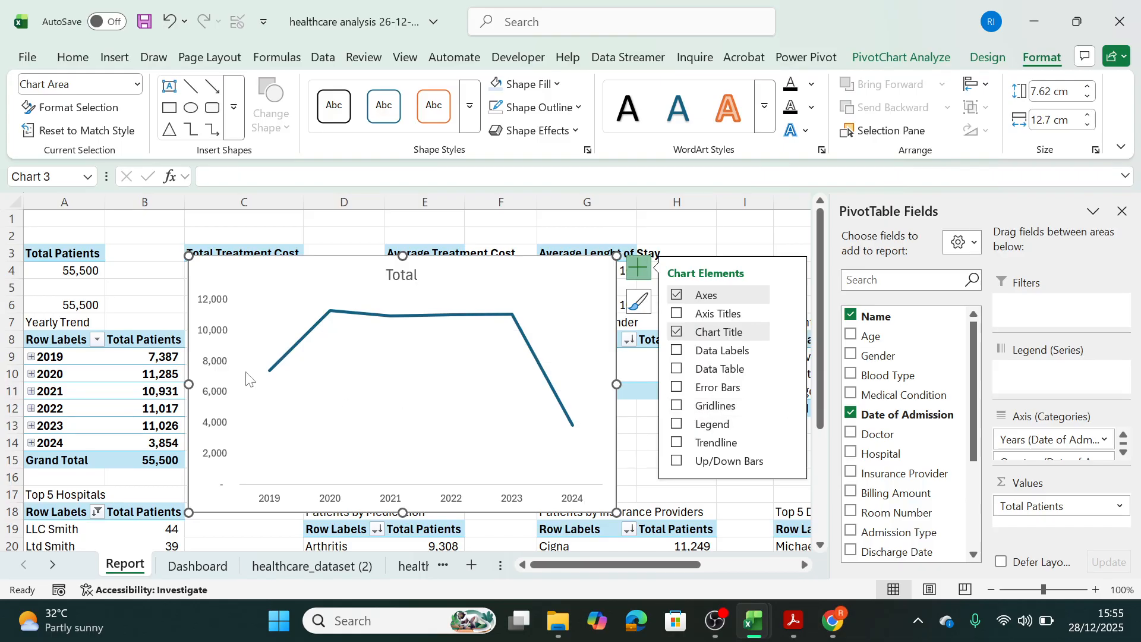
pyautogui.click(679, 352)
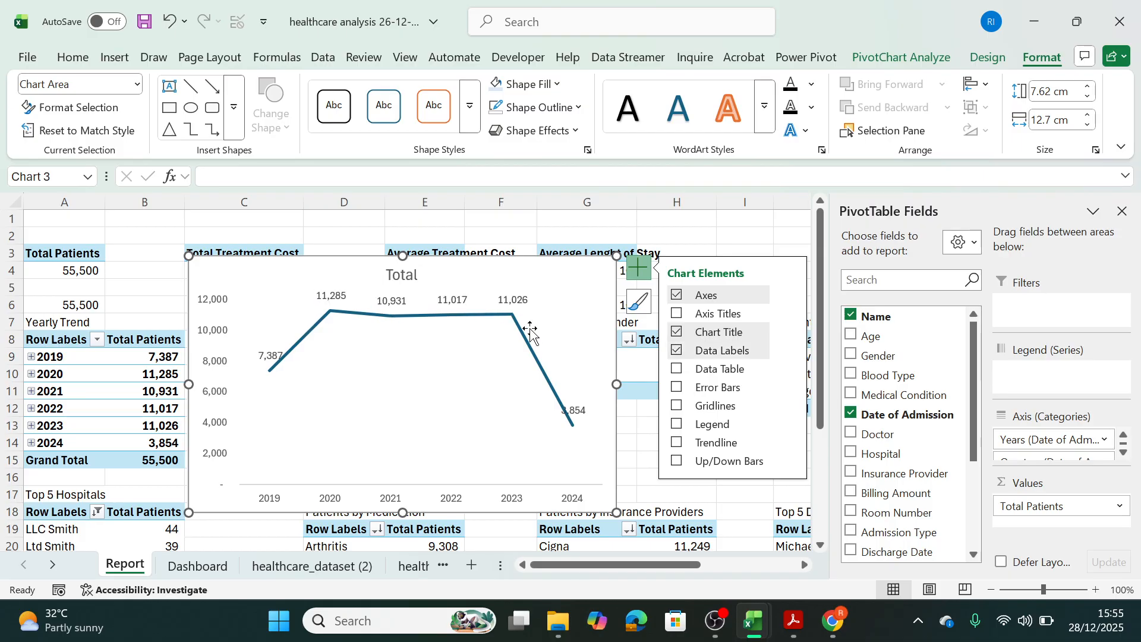
pyautogui.click(215, 307)
pyautogui.press('Delete')
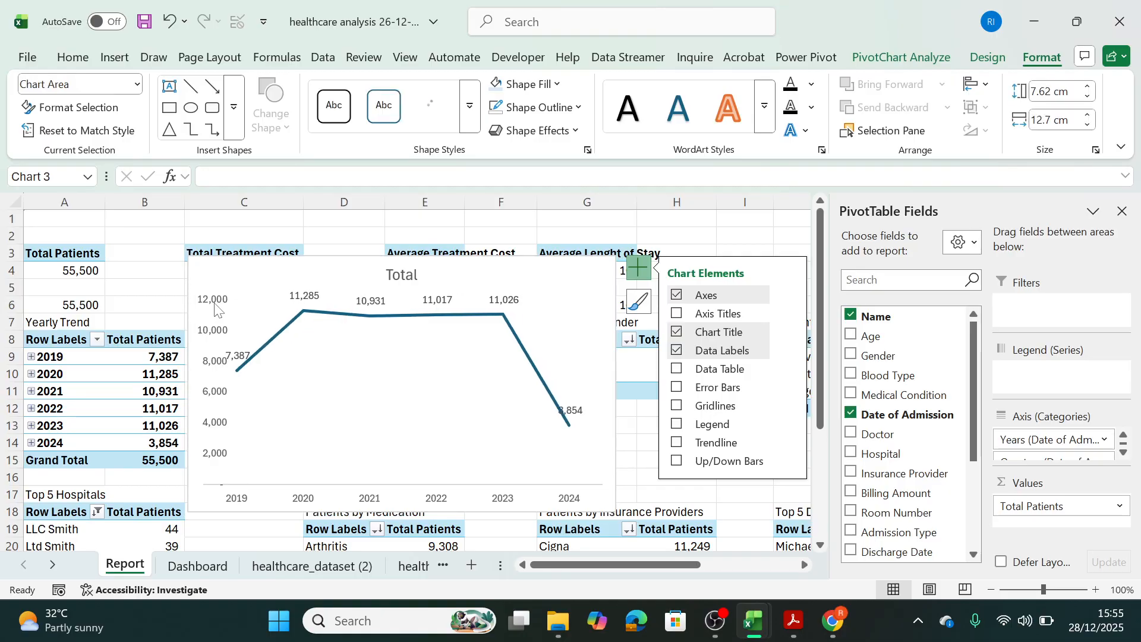
# Change the line chart's title to "Yearly Admission Trend".
pyautogui.click(414, 275)
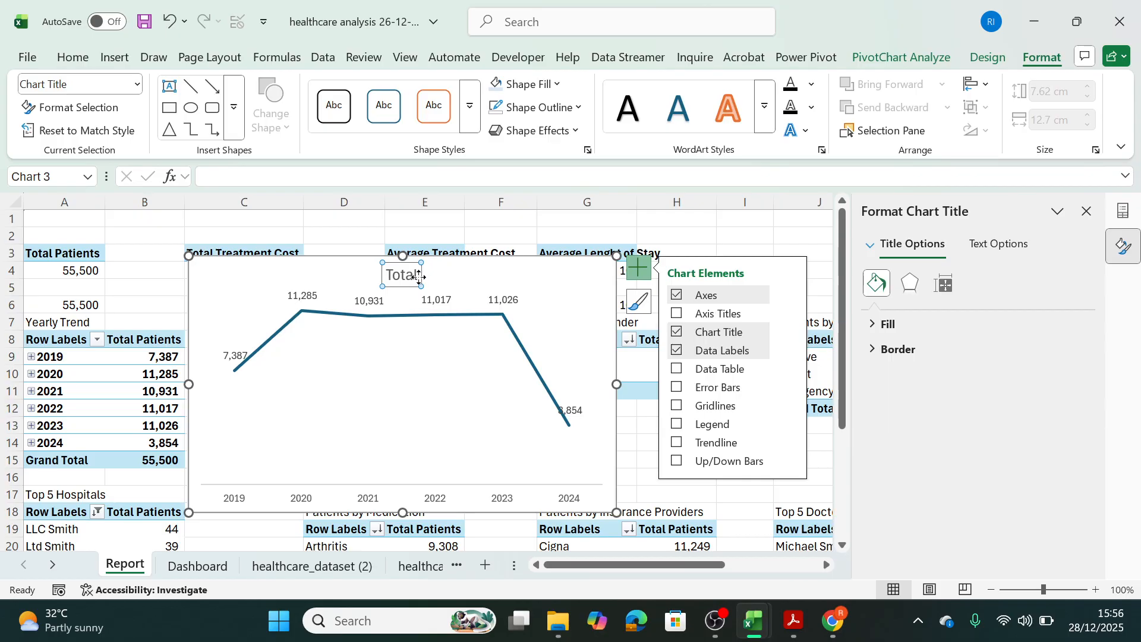
pyautogui.moveTo(419, 277); pyautogui.dragTo(368, 275)
pyautogui.write('Yearly Admission Trend')
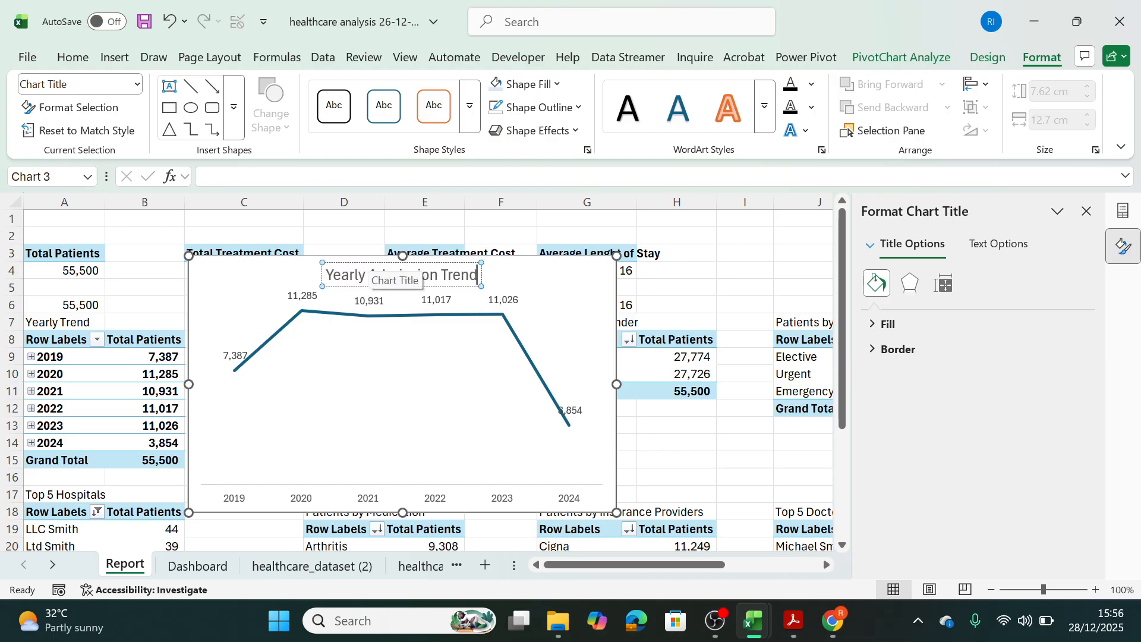
pyautogui.click(501, 290)
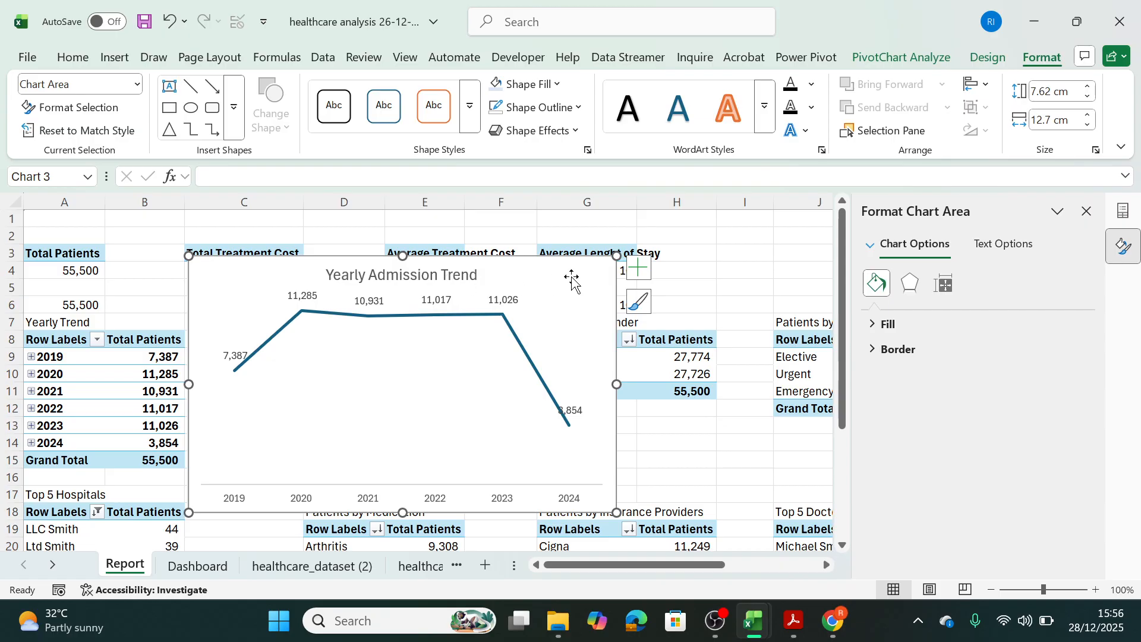
# Move the Yearly Admission Trend chart from the Report sheet to the first chart panel on the Dashboard sheet.
pyautogui.hotkey('ctrl', 'x')
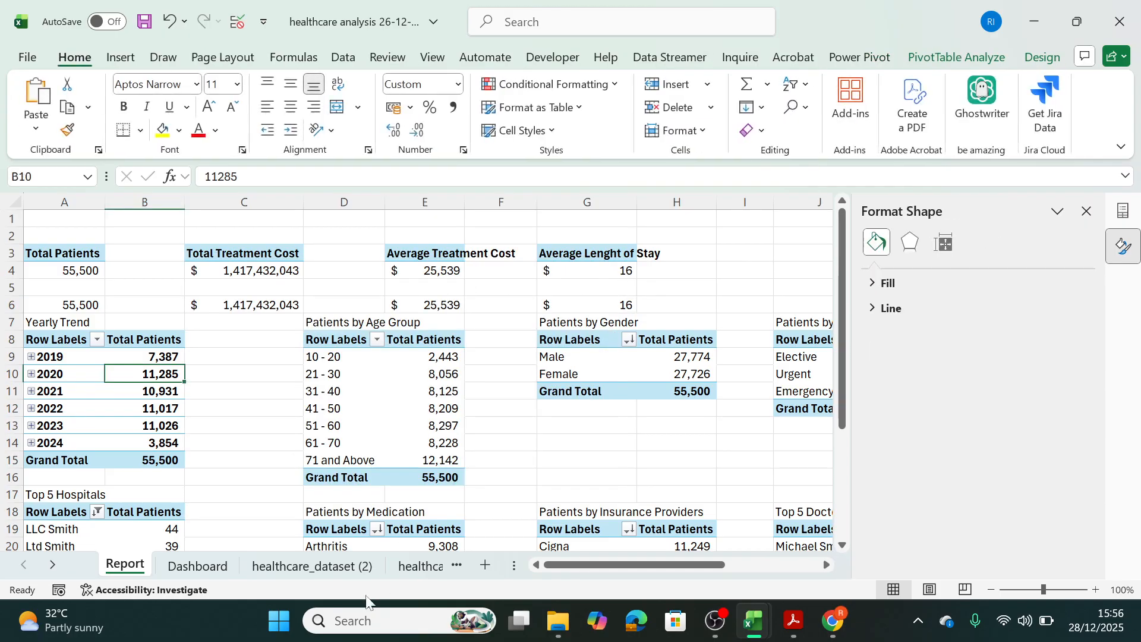
pyautogui.click(197, 562)
pyautogui.click(273, 423)
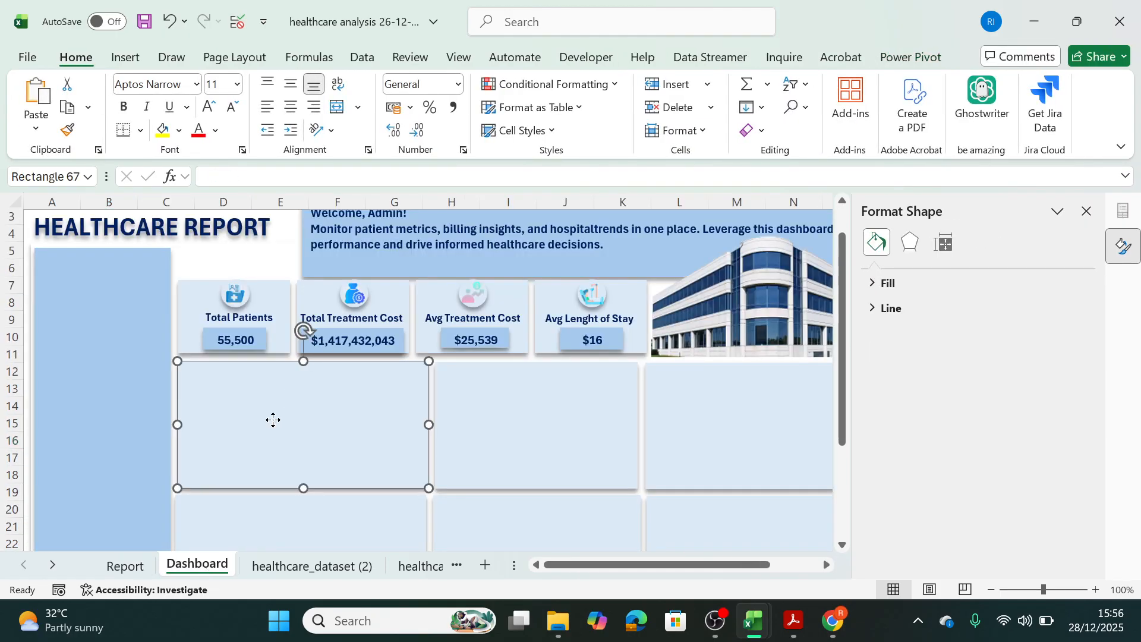
pyautogui.click(274, 423)
pyautogui.hotkey('ctrl', 'v')
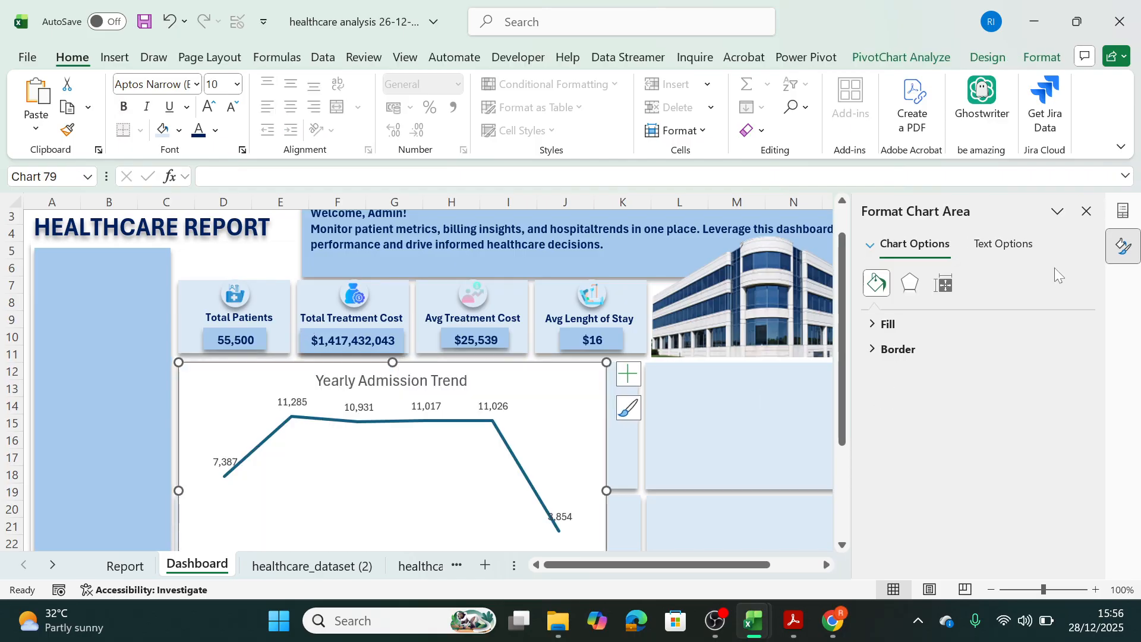
# Resize the Yearly Admission Trend chart to about 3.7 by 7.4 cm so it fits the first panel below the KPI cards.
pyautogui.moveTo(563, 377); pyautogui.dragTo(585, 262)
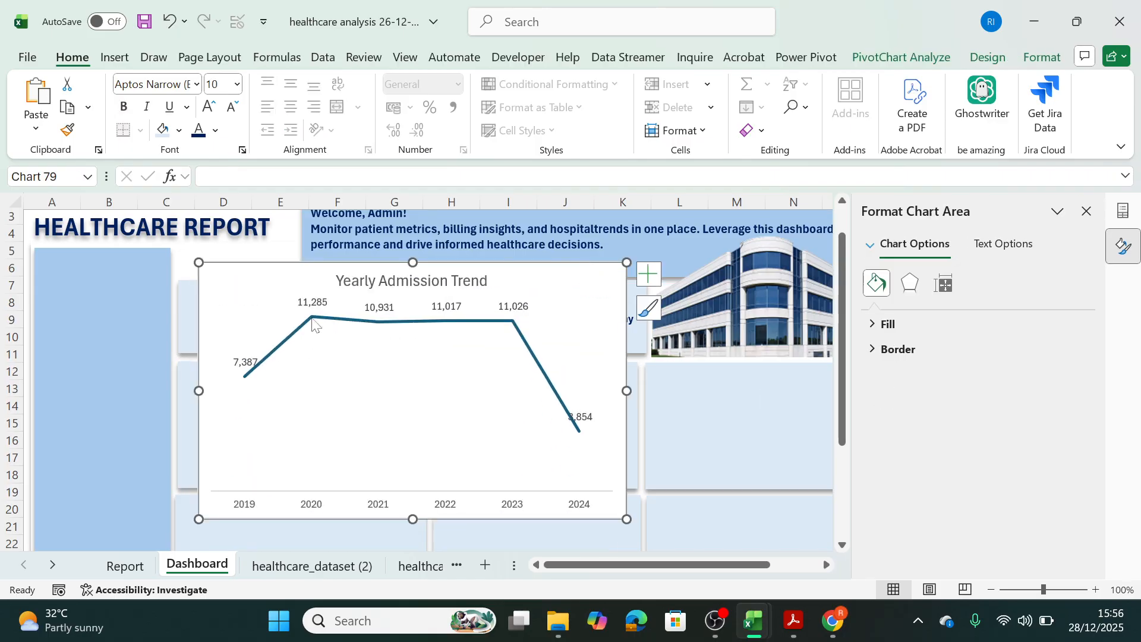
pyautogui.moveTo(199, 262); pyautogui.dragTo(192, 376)
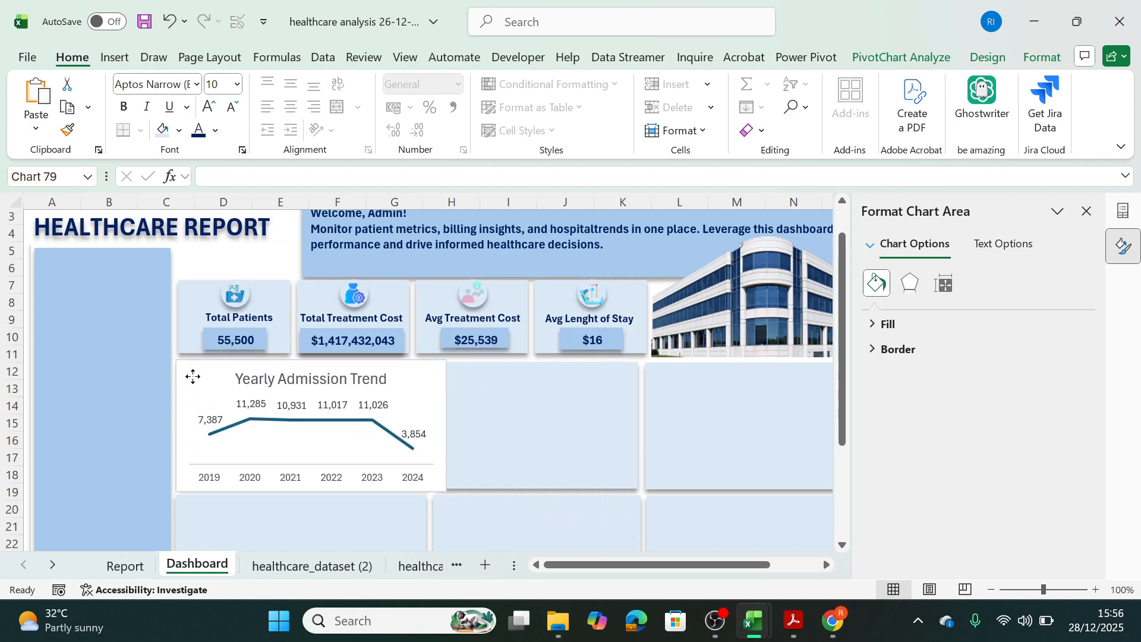
pyautogui.moveTo(448, 423); pyautogui.dragTo(438, 425)
pyautogui.moveTo(437, 361); pyautogui.dragTo(429, 370)
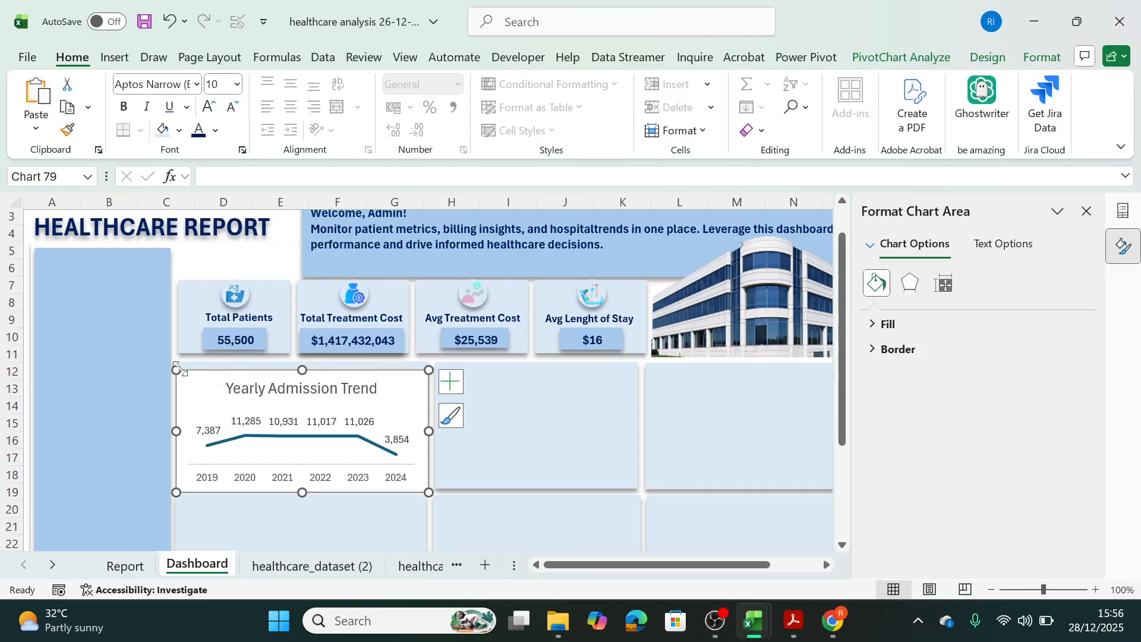
pyautogui.moveTo(178, 369); pyautogui.dragTo(181, 366)
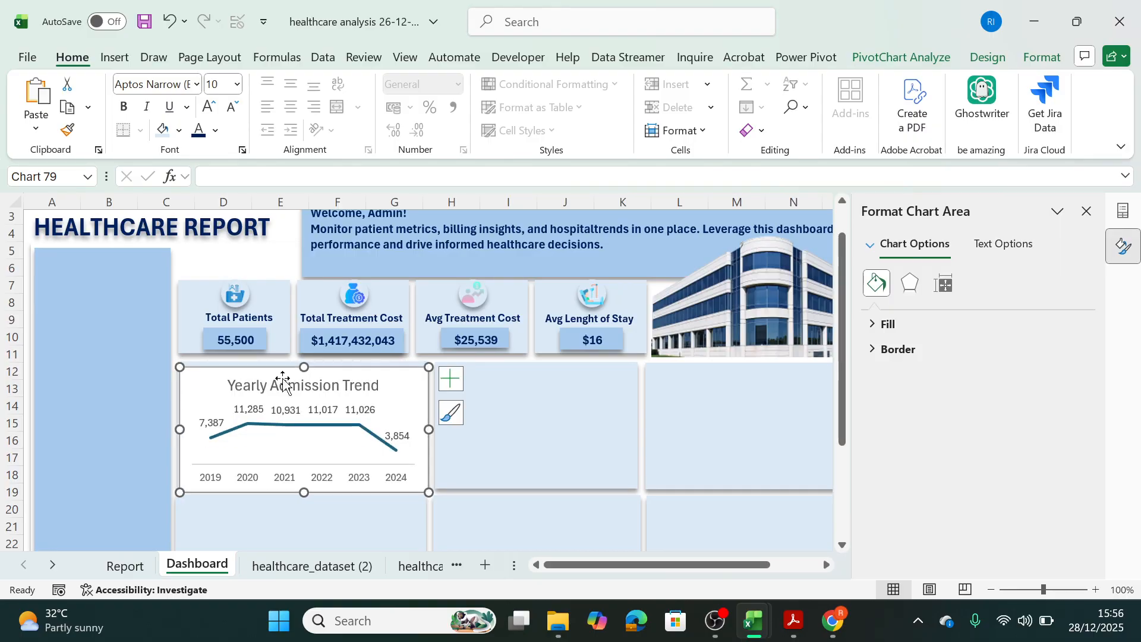
# Set the Yearly Admission Trend chart area to No Fill and No Outline.
pyautogui.click(1045, 57)
pyautogui.click(535, 84)
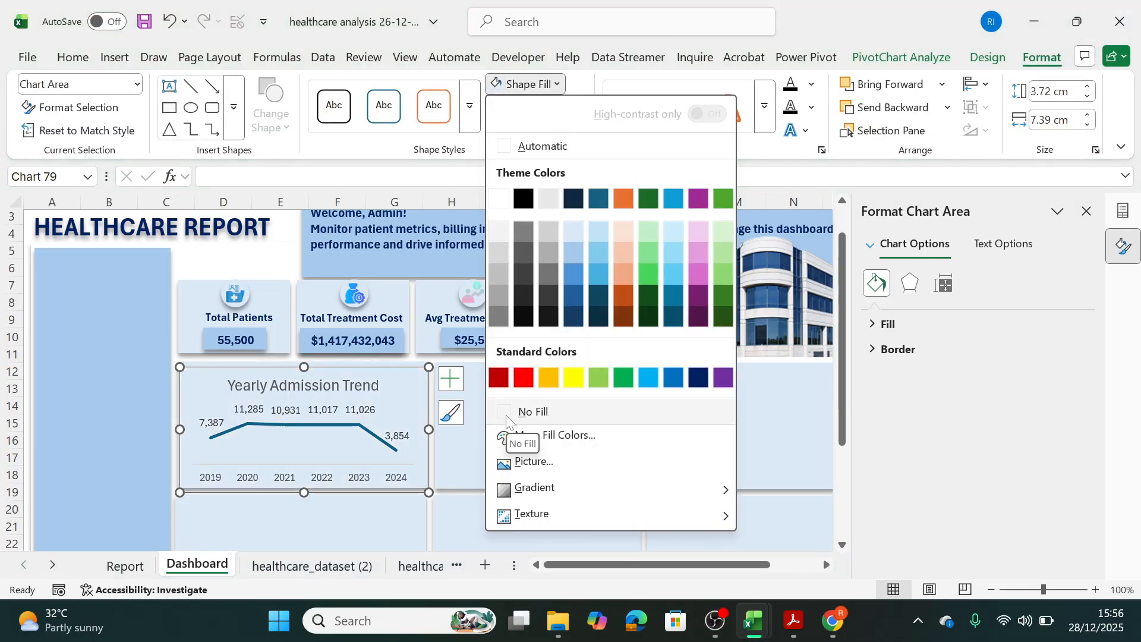
pyautogui.click(523, 412)
pyautogui.click(580, 130)
pyautogui.click(575, 108)
pyautogui.click(575, 108)
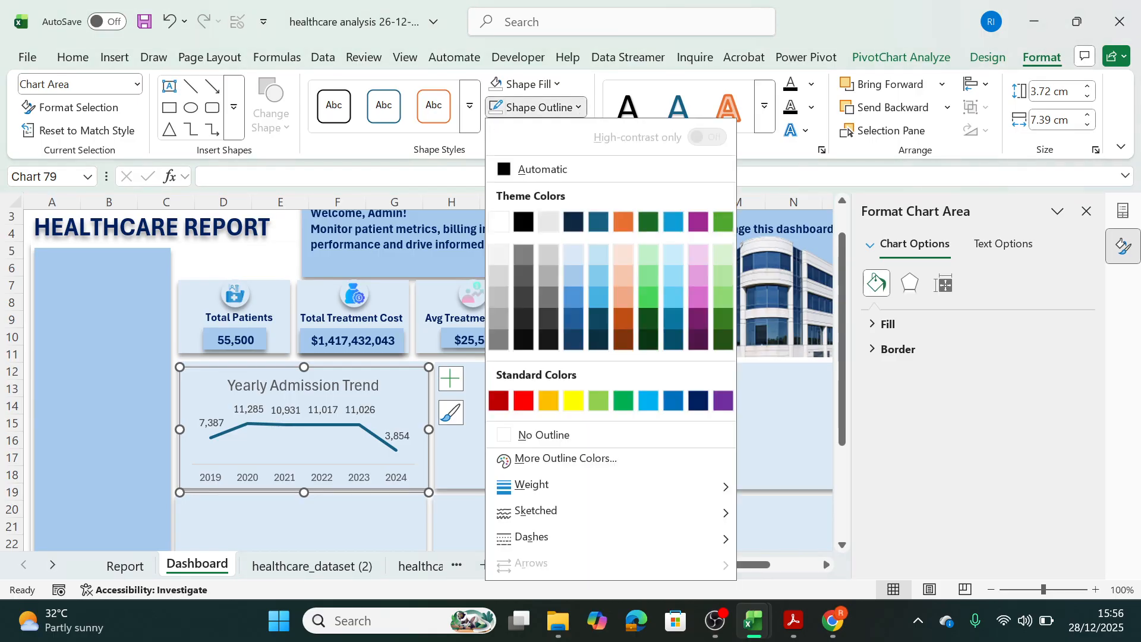
pyautogui.click(501, 436)
# Format the Yearly Admission Trend chart title as bold, size 10, in dark blue.
pyautogui.click(365, 387)
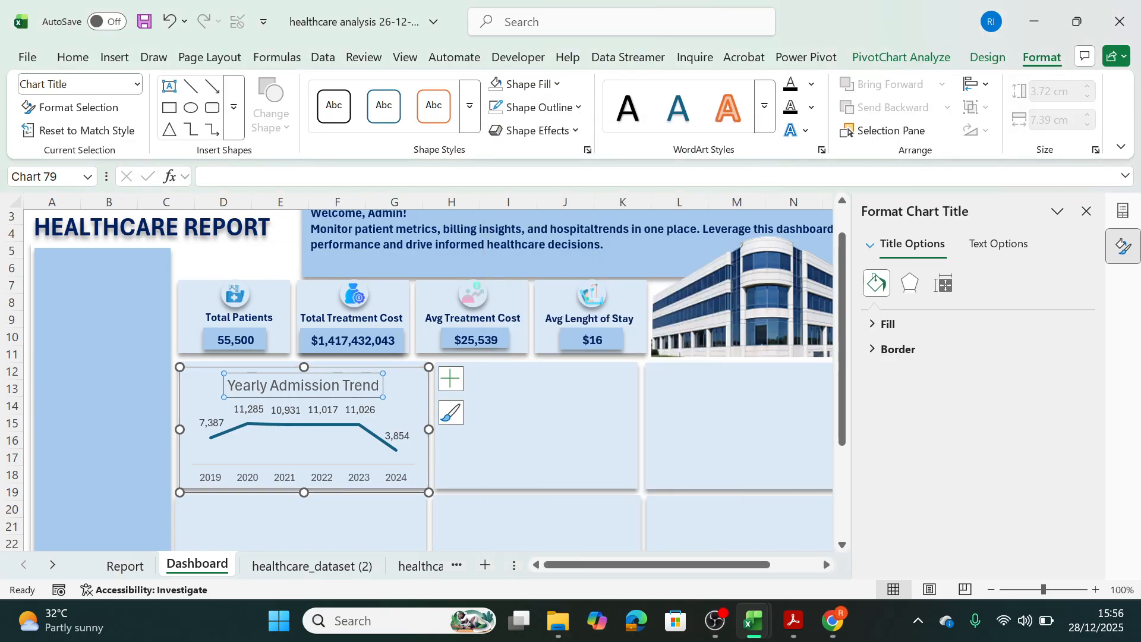
pyautogui.doubleClick(352, 384)
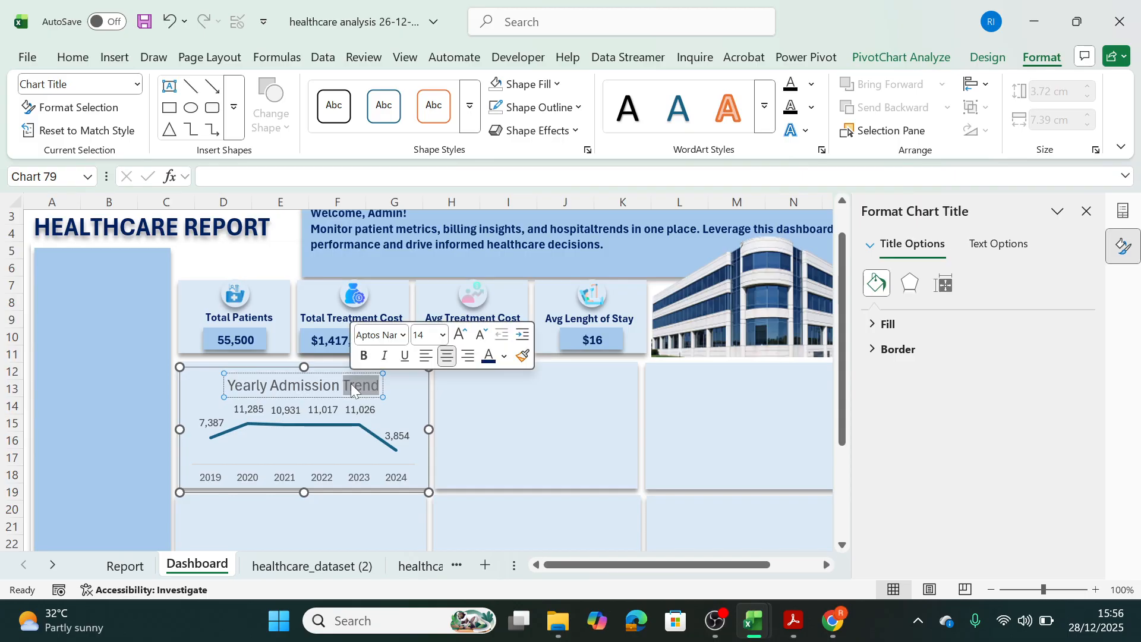
pyautogui.hotkey('ctrl', 'a')
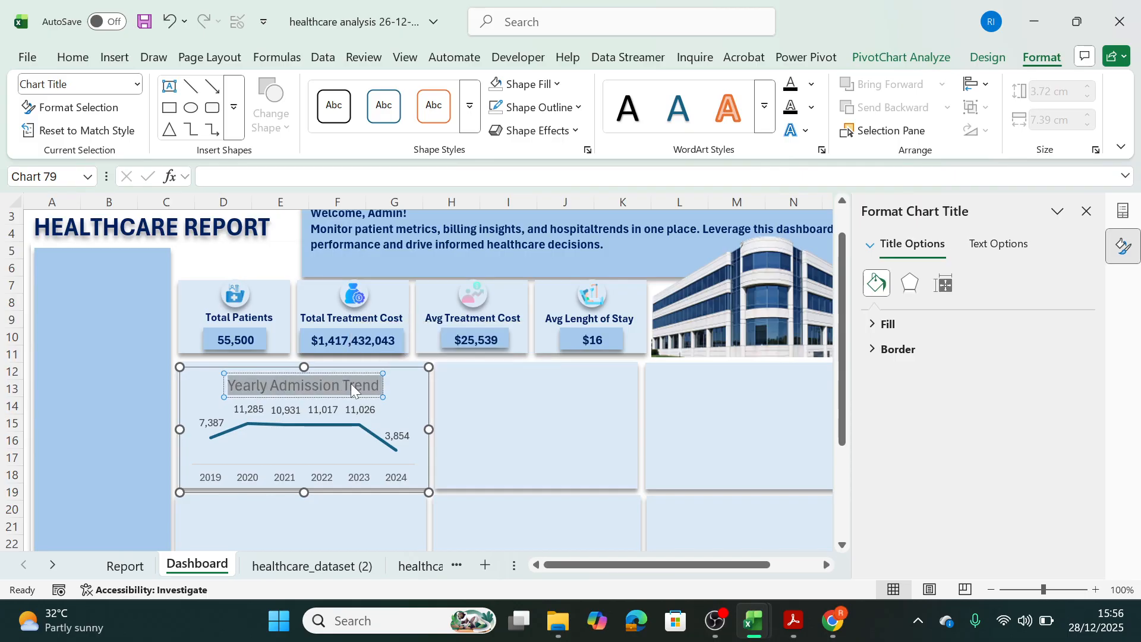
pyautogui.click(74, 57)
pyautogui.click(220, 84)
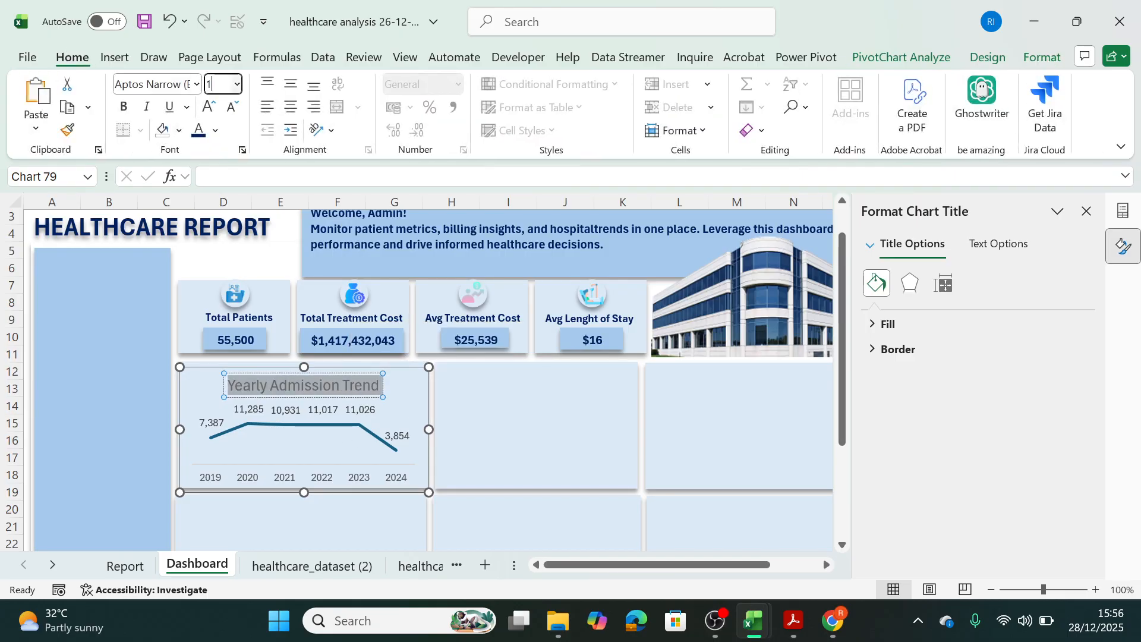
pyautogui.press('Return')
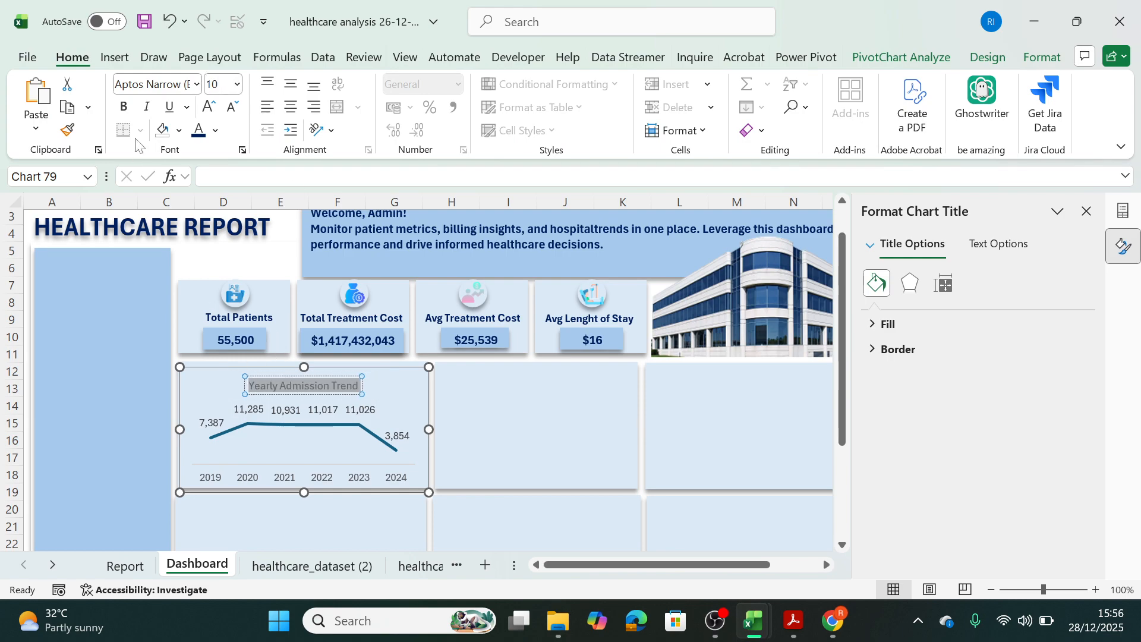
pyautogui.click(124, 107)
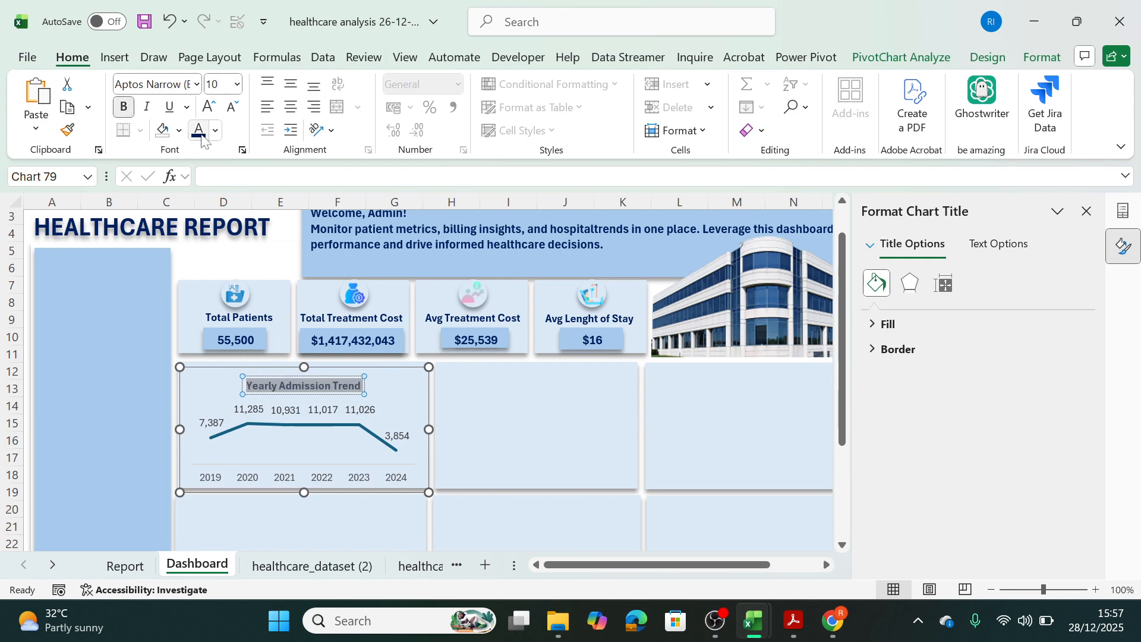
pyautogui.click(528, 409)
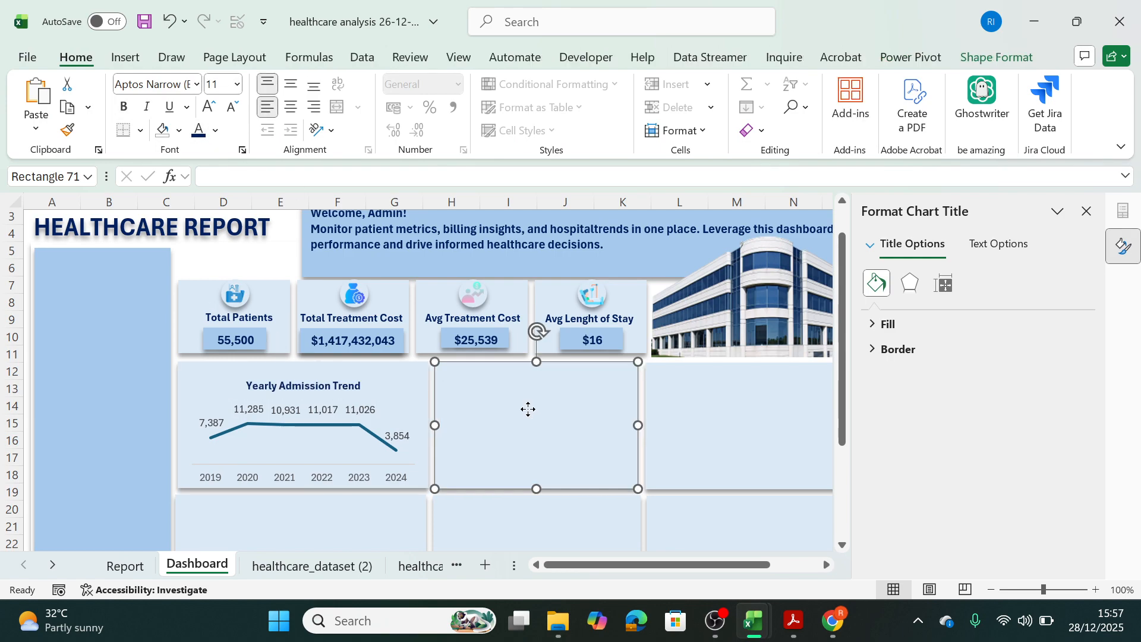
# Color the data labels and year axis labels of the Yearly Admission Trend chart dark blue.
pyautogui.click(365, 407)
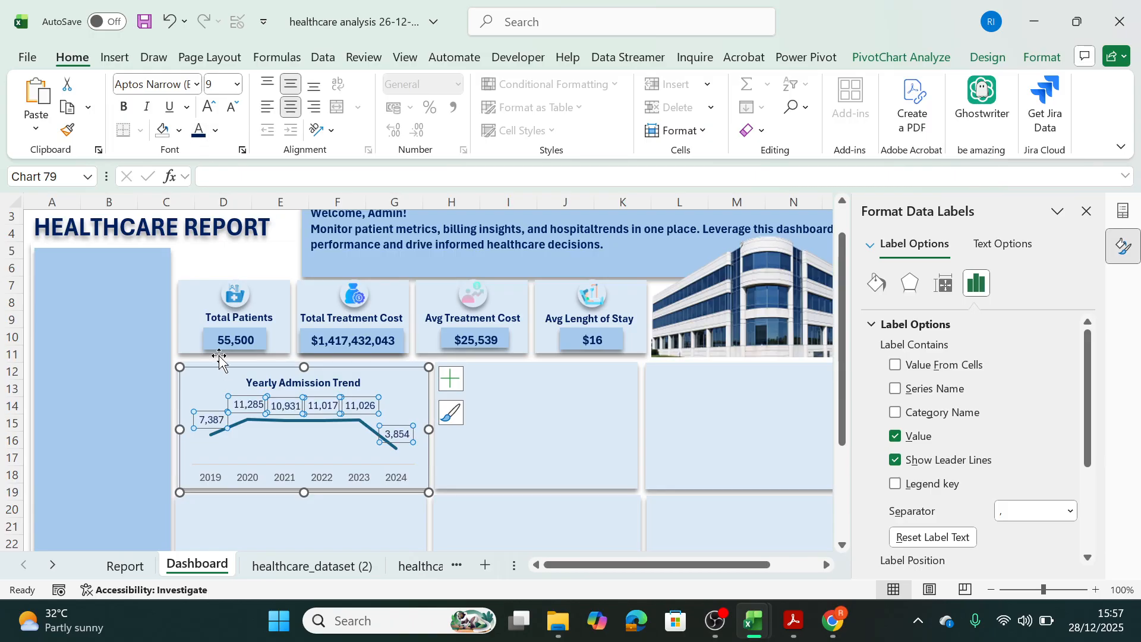
pyautogui.click(275, 479)
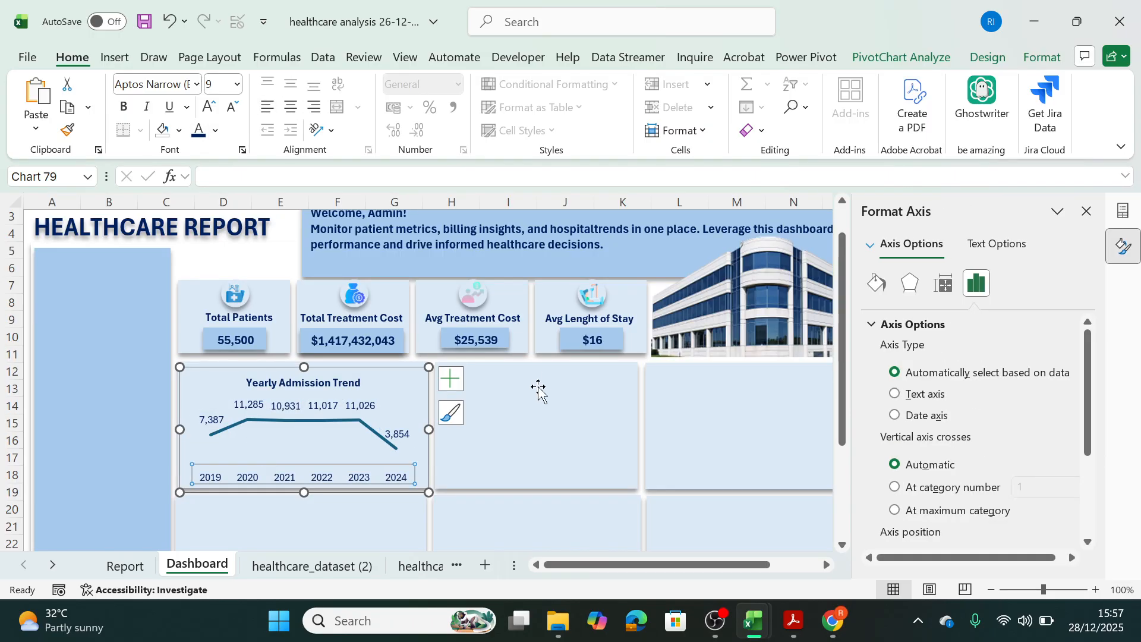
pyautogui.click(544, 432)
# Set the font size of the Yearly Admission Trend chart's data labels and year axis labels to 8.
pyautogui.click(363, 402)
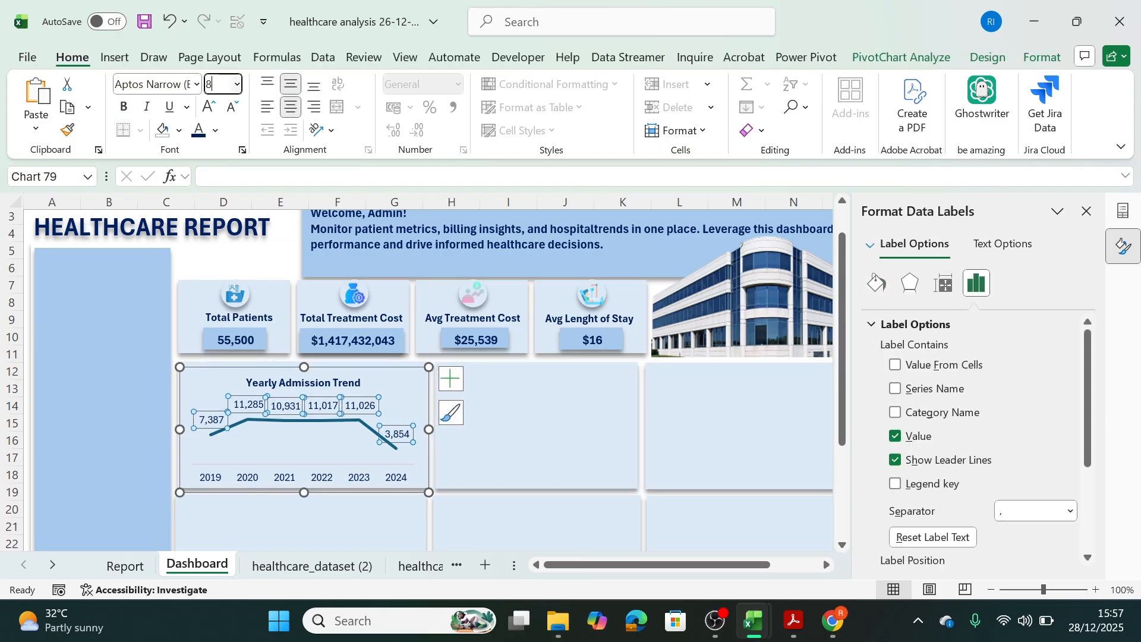
pyautogui.click(323, 482)
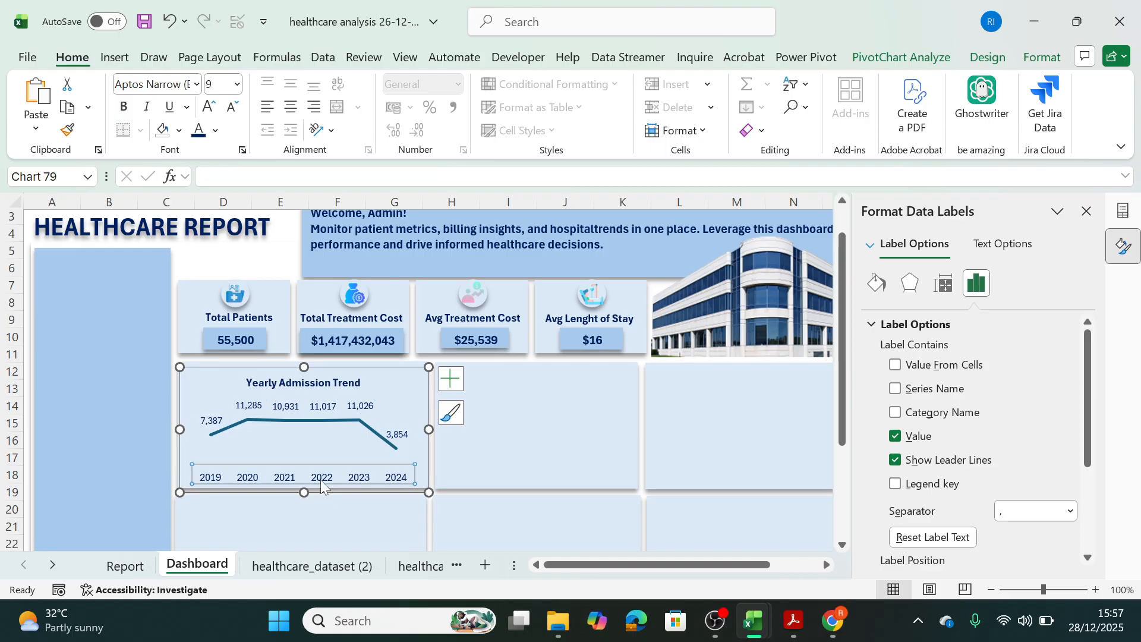
pyautogui.click(218, 83)
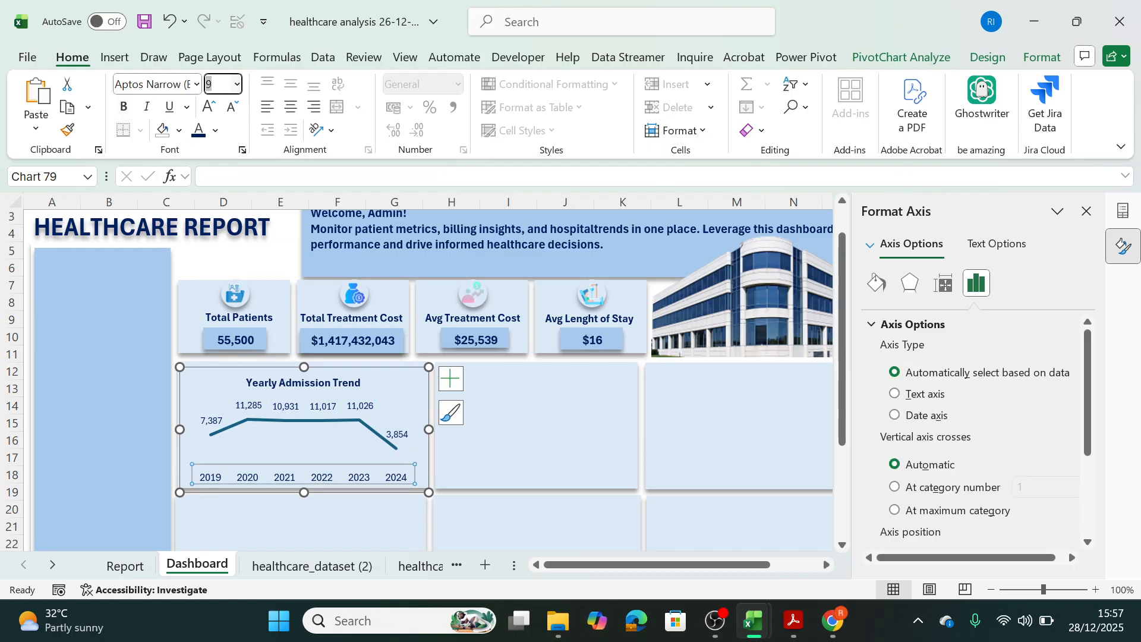
pyautogui.press('Return')
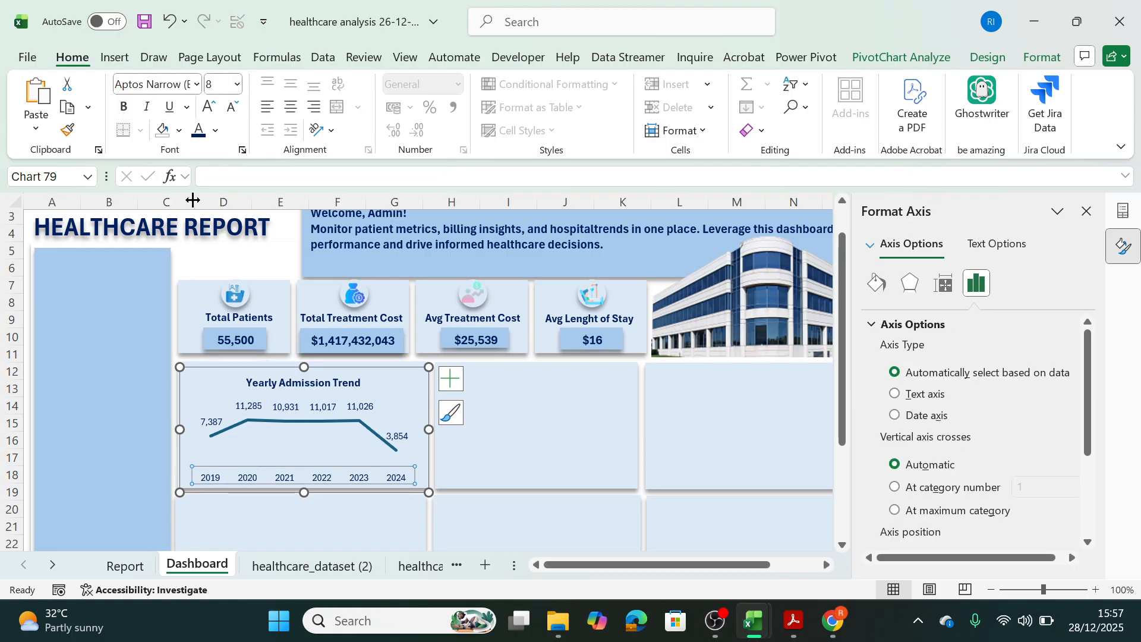
# Make the year axis labels and the data labels of the Yearly Admission Trend chart bold.
pyautogui.click(123, 107)
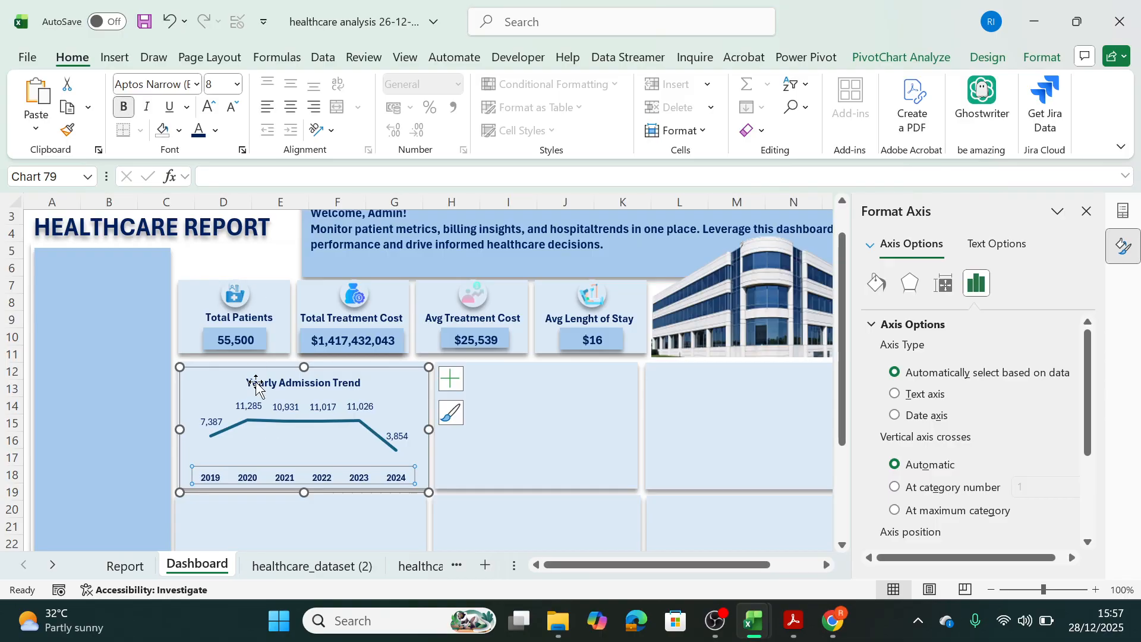
pyautogui.click(248, 406)
pyautogui.click(124, 107)
pyautogui.click(327, 432)
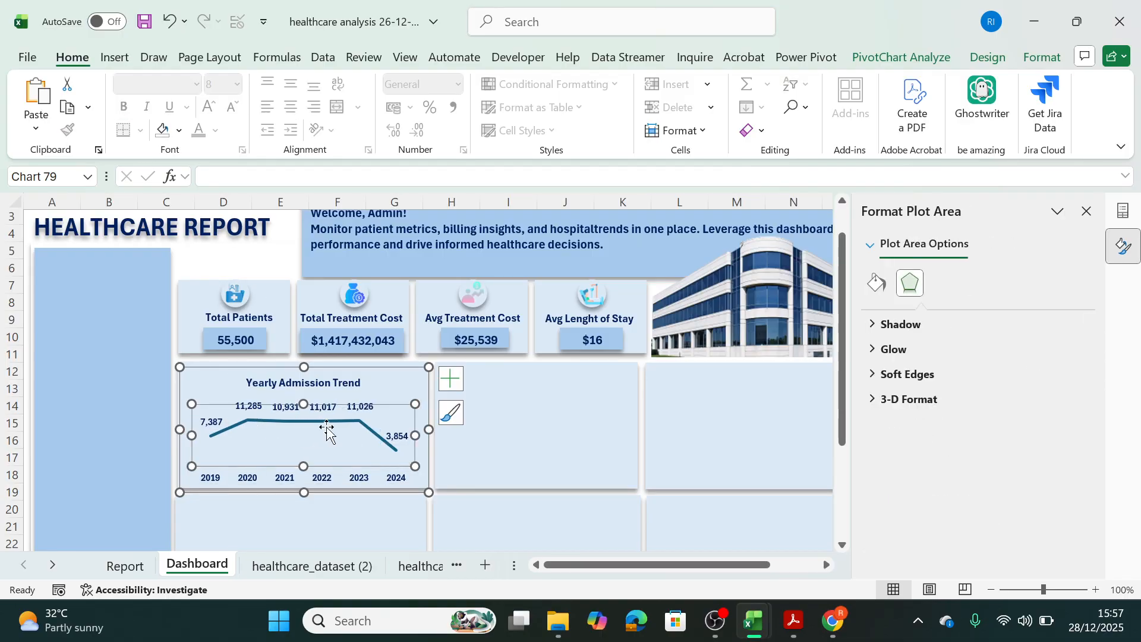
pyautogui.click(491, 453)
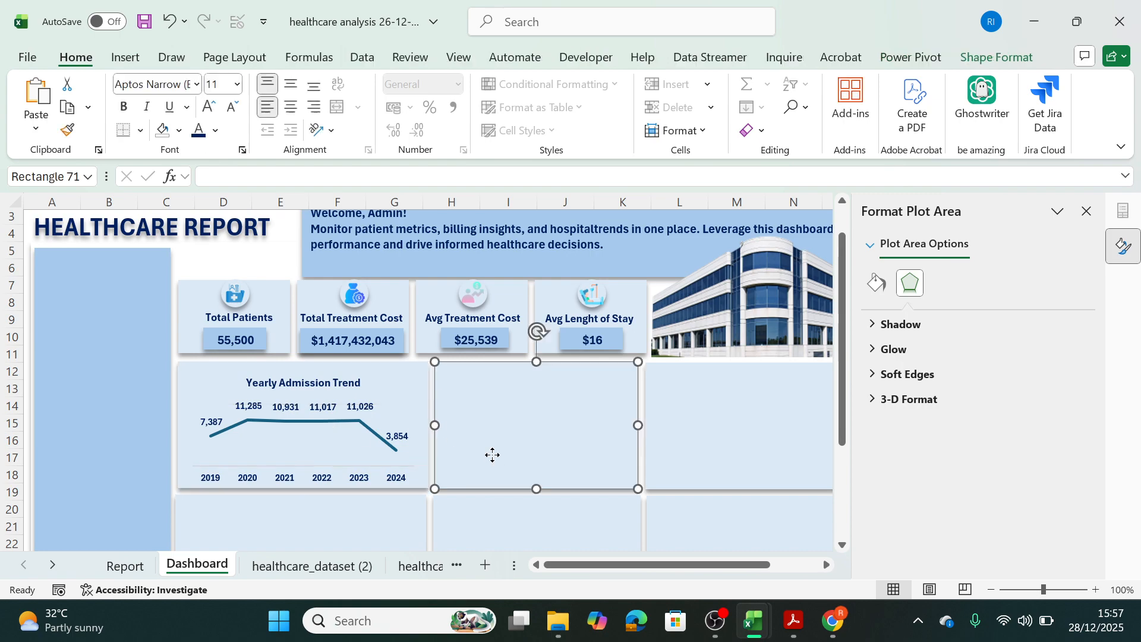
# Try to apply a dark blue outline to the plot area of the Yearly Admission Trend chart.
pyautogui.click(384, 446)
pyautogui.click(350, 439)
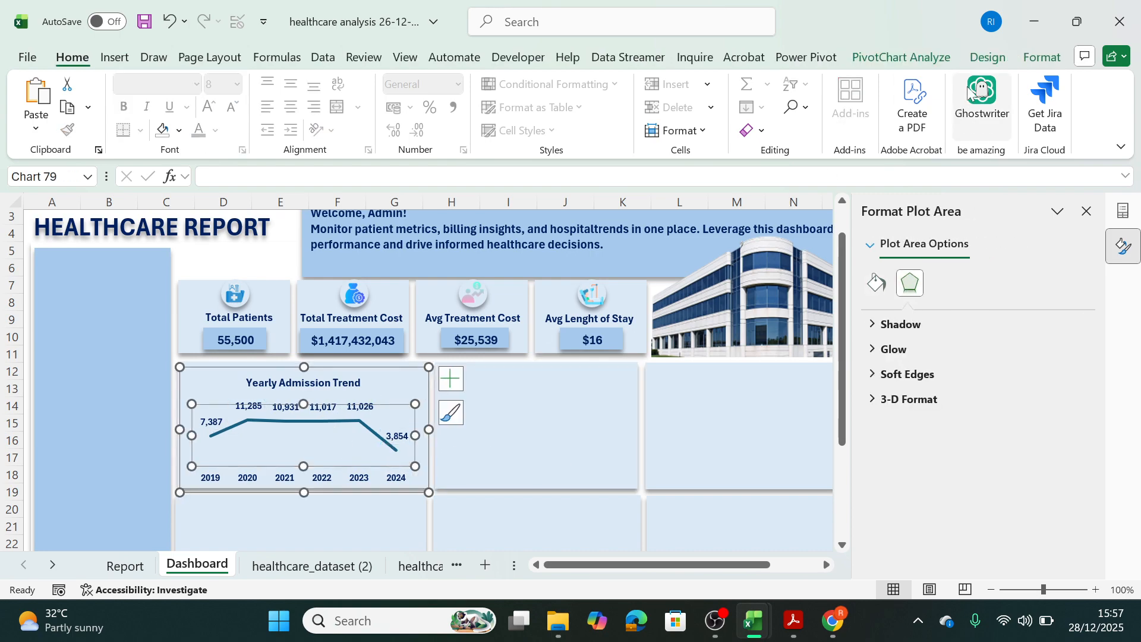
pyautogui.click(1043, 57)
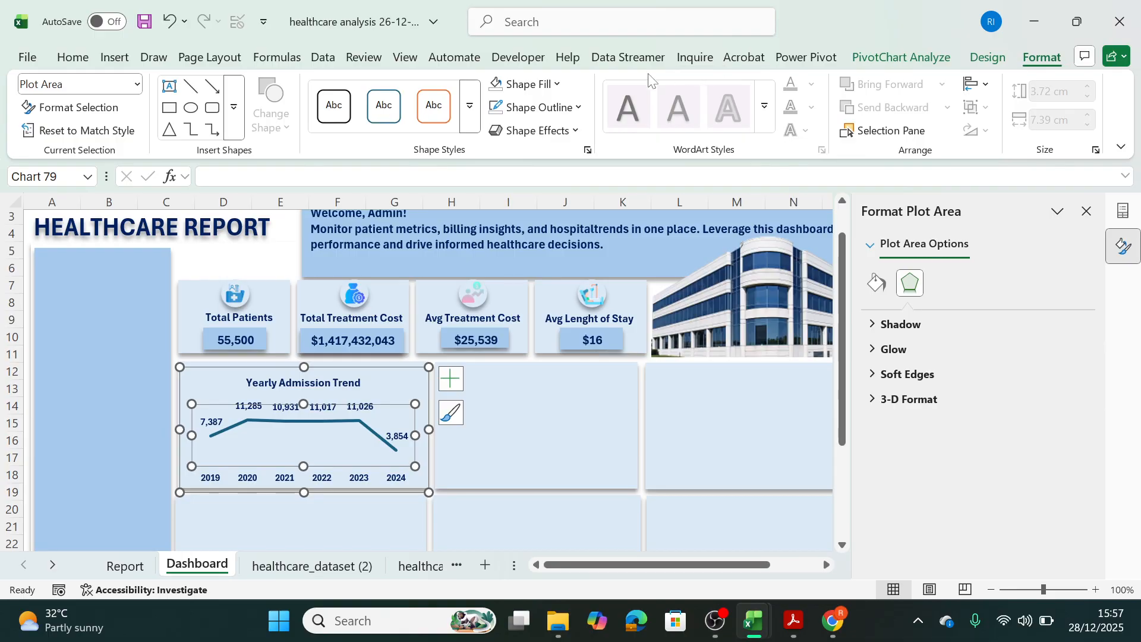
pyautogui.click(577, 108)
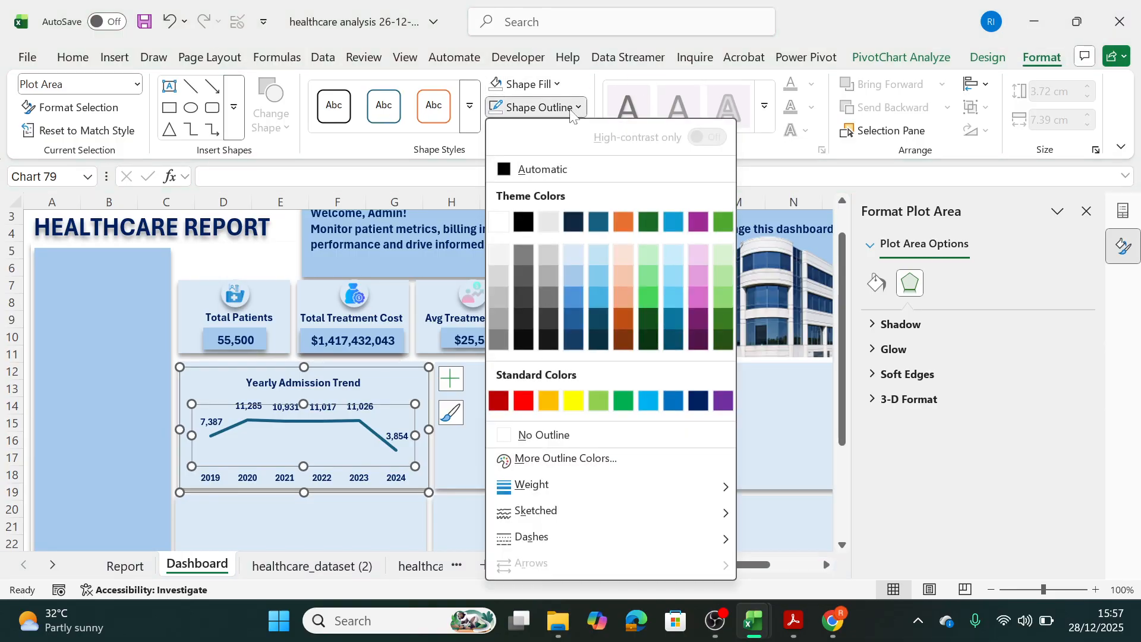
pyautogui.click(695, 400)
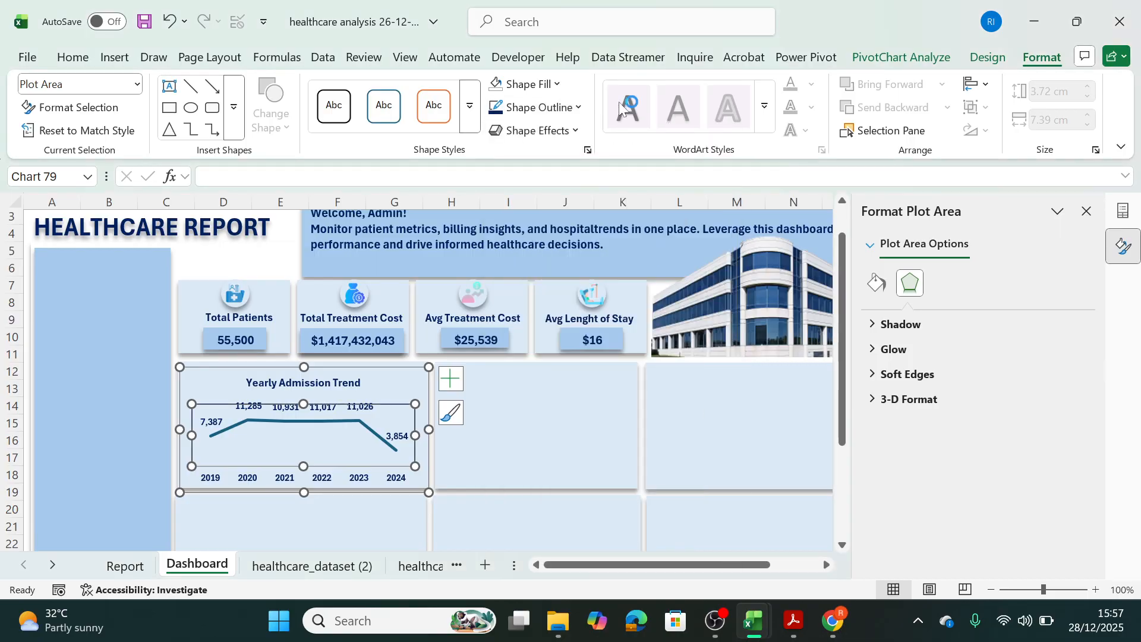
pyautogui.click(577, 108)
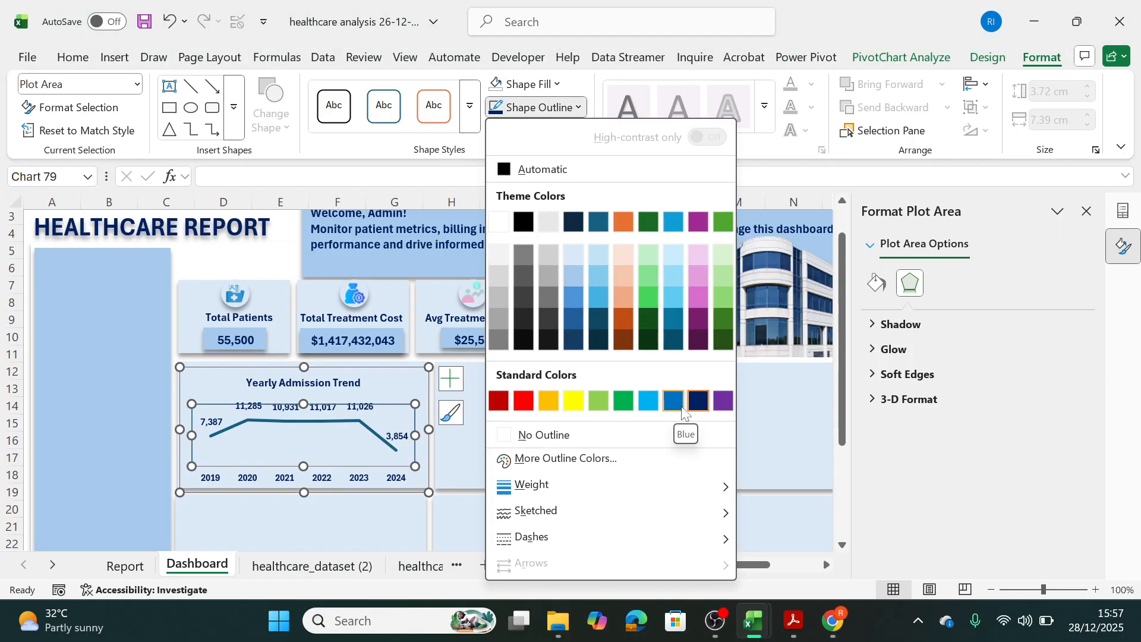
pyautogui.click(698, 404)
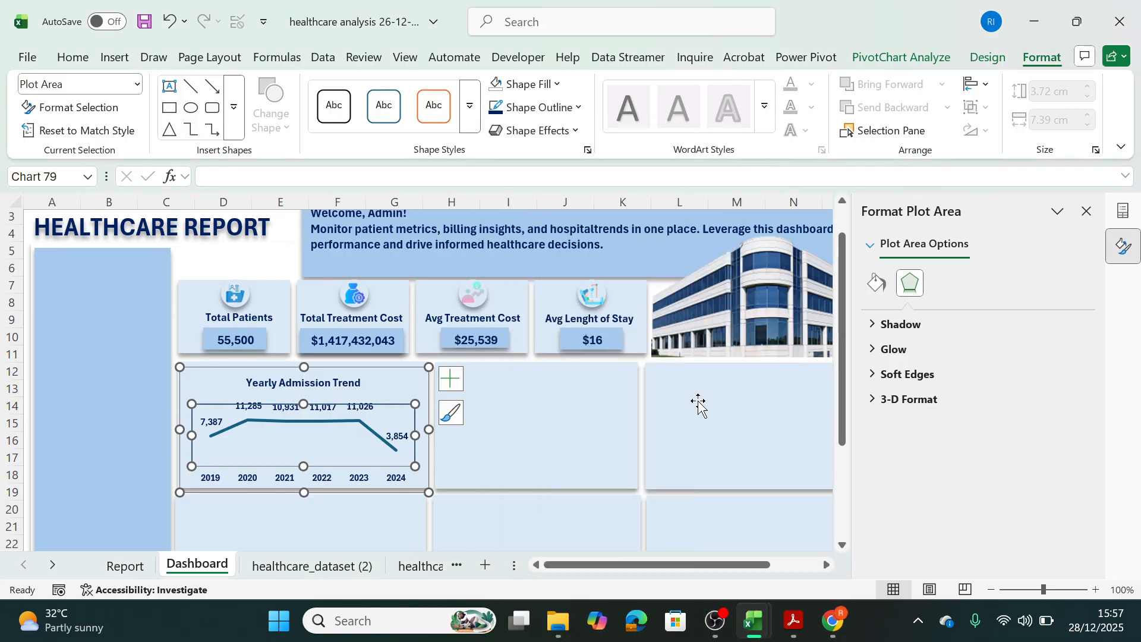
pyautogui.click(547, 409)
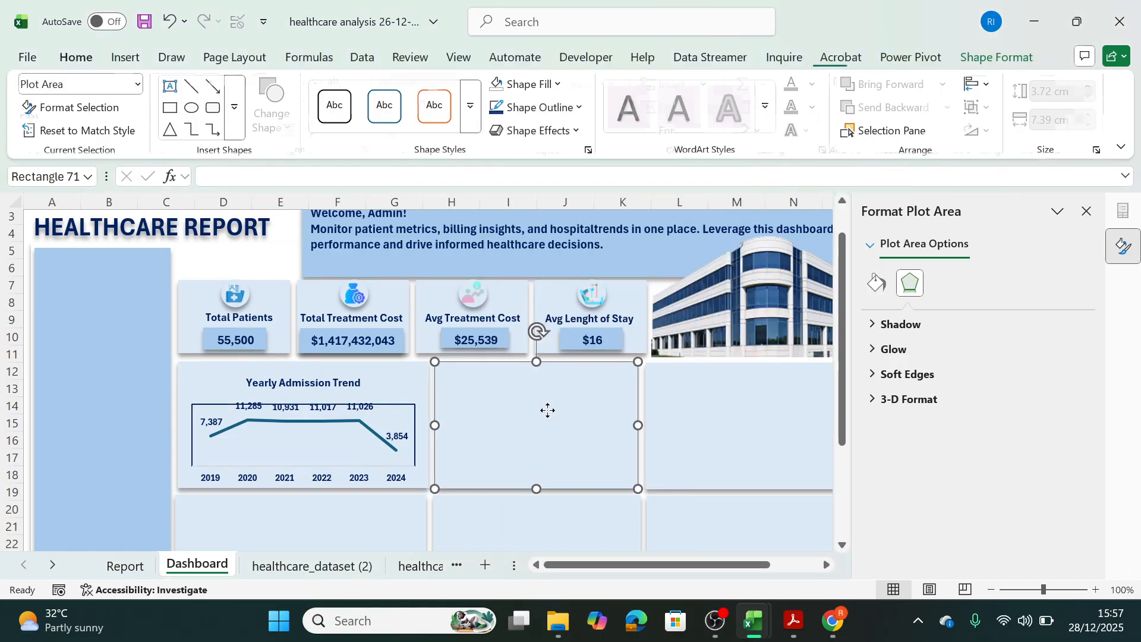
pyautogui.click(415, 436)
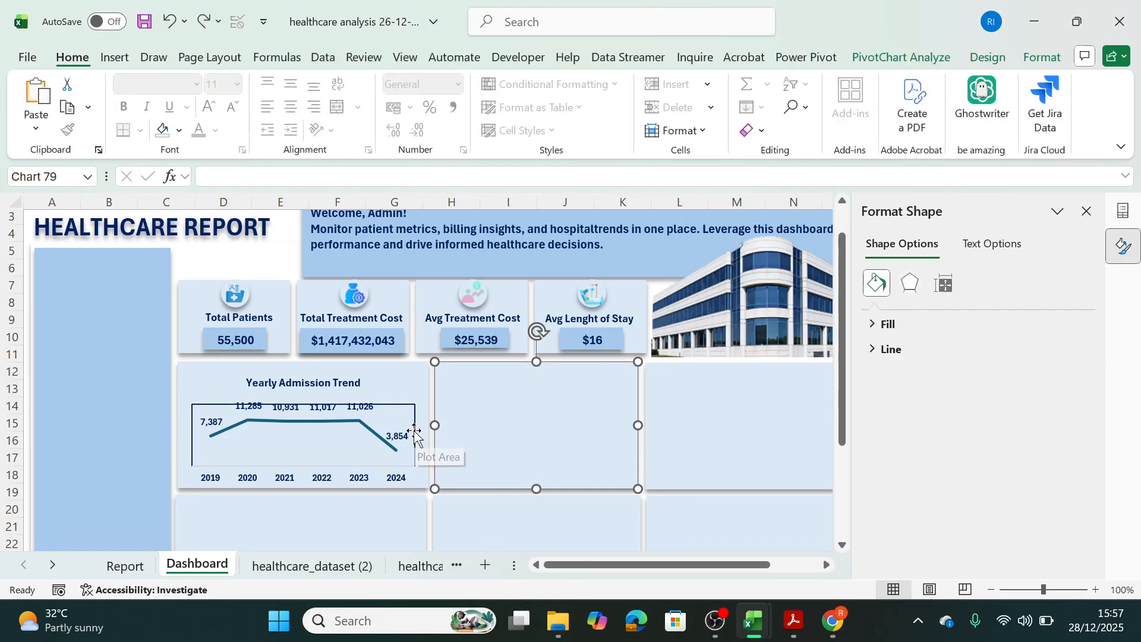
# Change the outline color of the Yearly Admission Trend line series to dark blue.
pyautogui.click(361, 426)
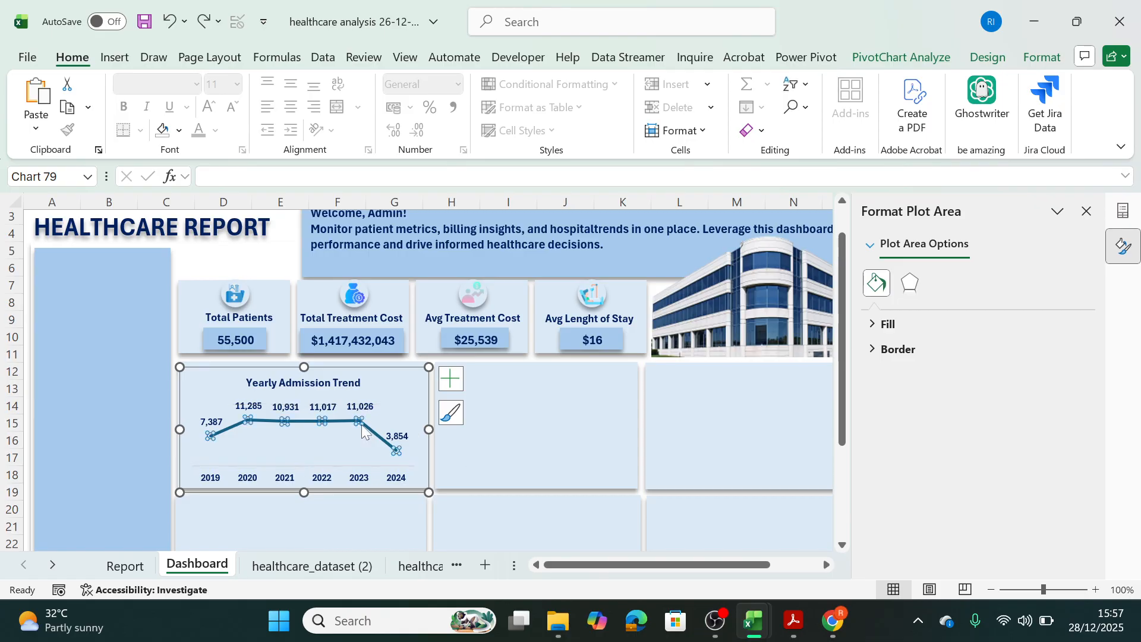
pyautogui.click(1041, 56)
pyautogui.click(538, 107)
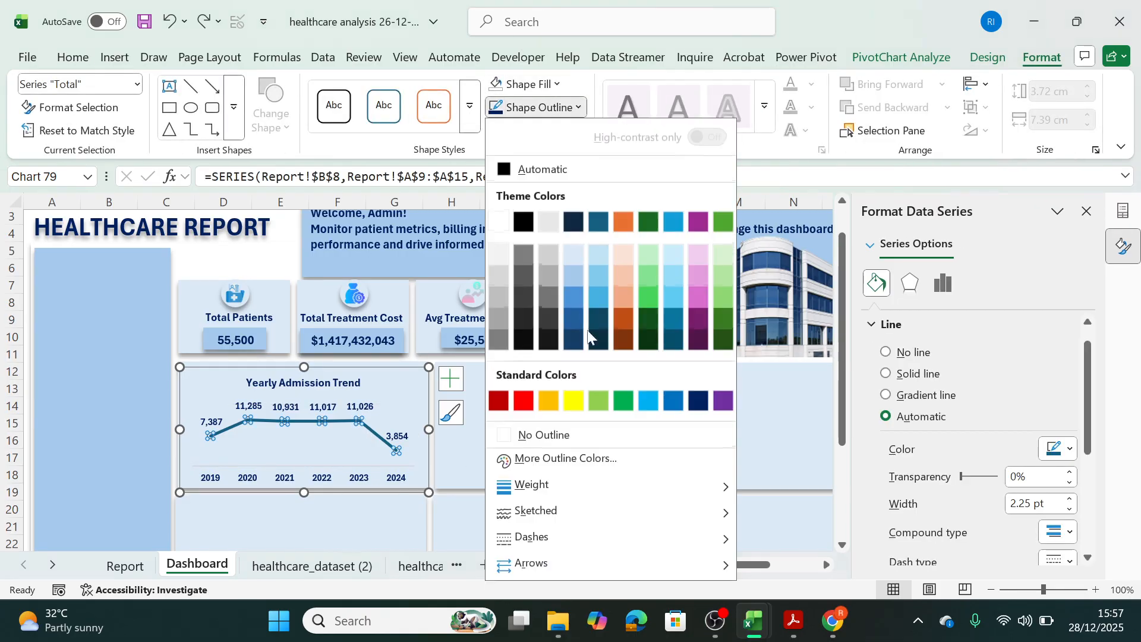
pyautogui.click(697, 400)
pyautogui.click(695, 396)
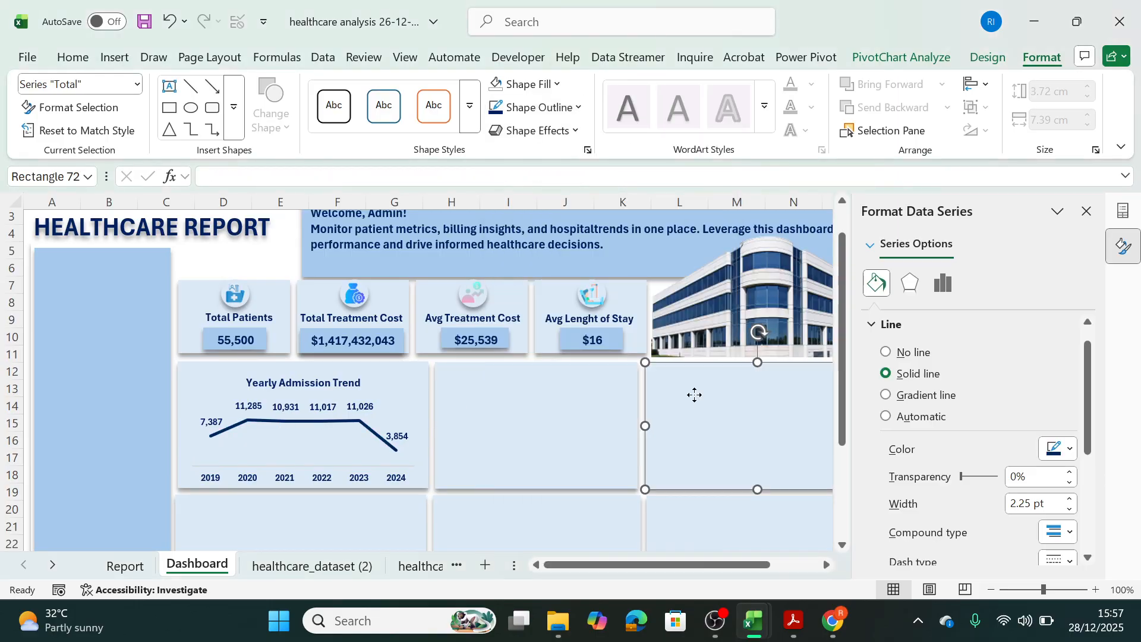
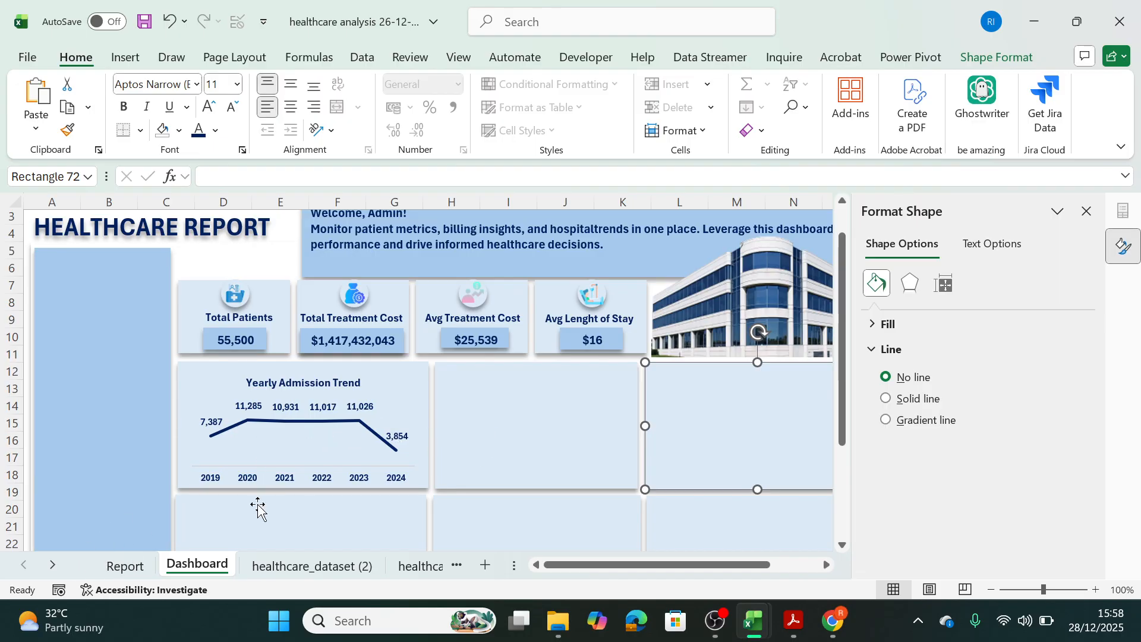
# Insert a clustered bar PivotChart from the Top 5 Hospitals PivotTable on the Report sheet.
pyautogui.click(116, 571)
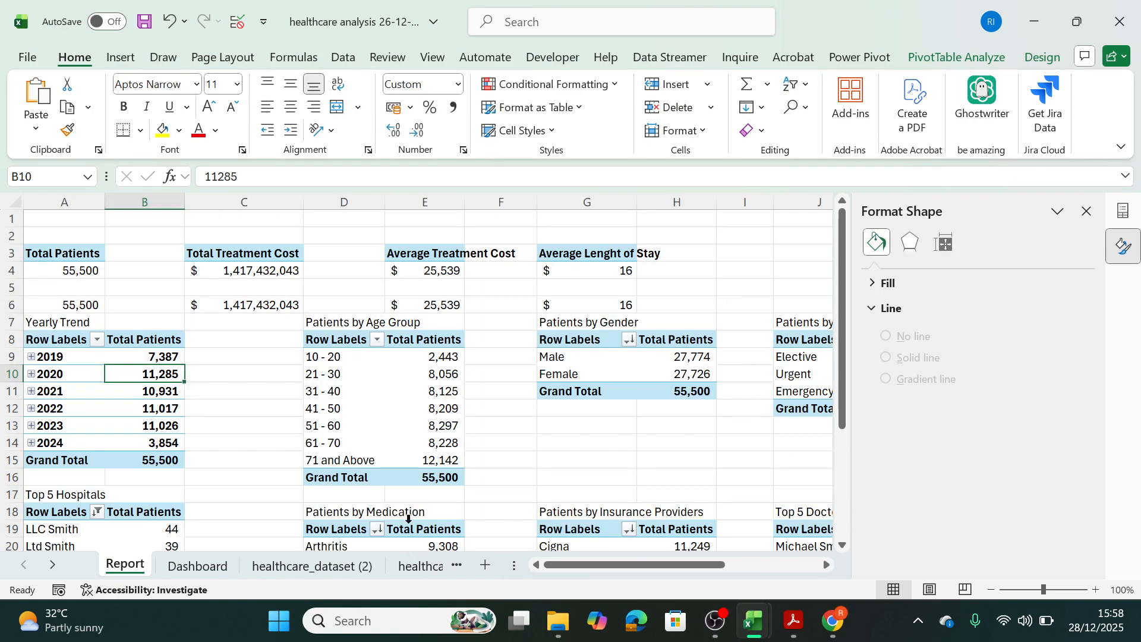
pyautogui.click(171, 544)
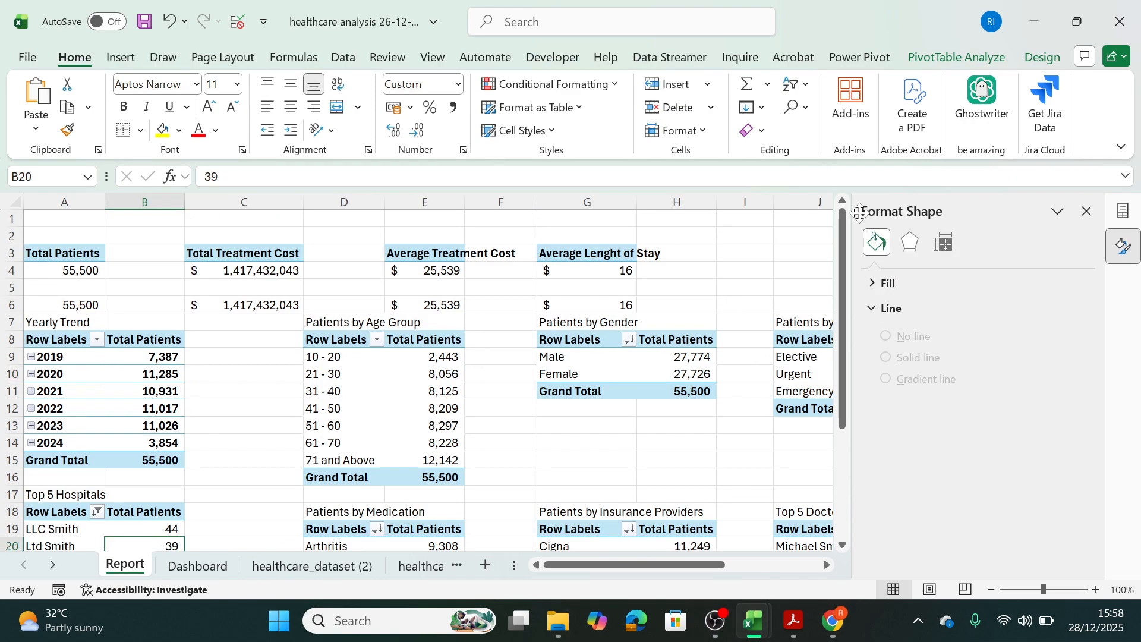
pyautogui.moveTo(846, 340); pyautogui.dragTo(843, 441)
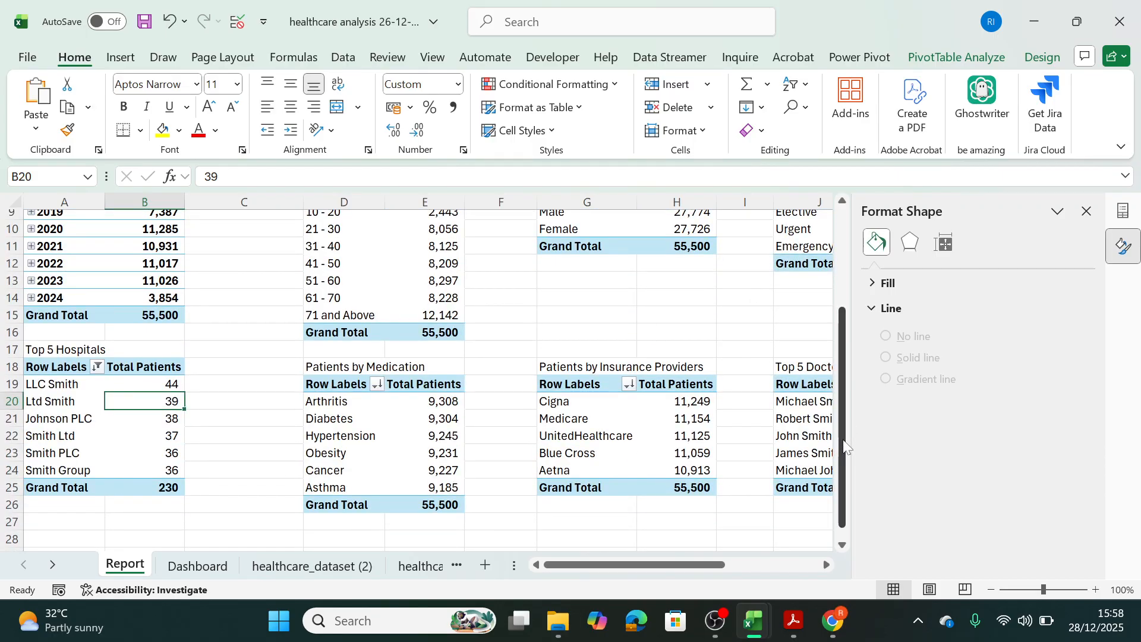
pyautogui.click(961, 58)
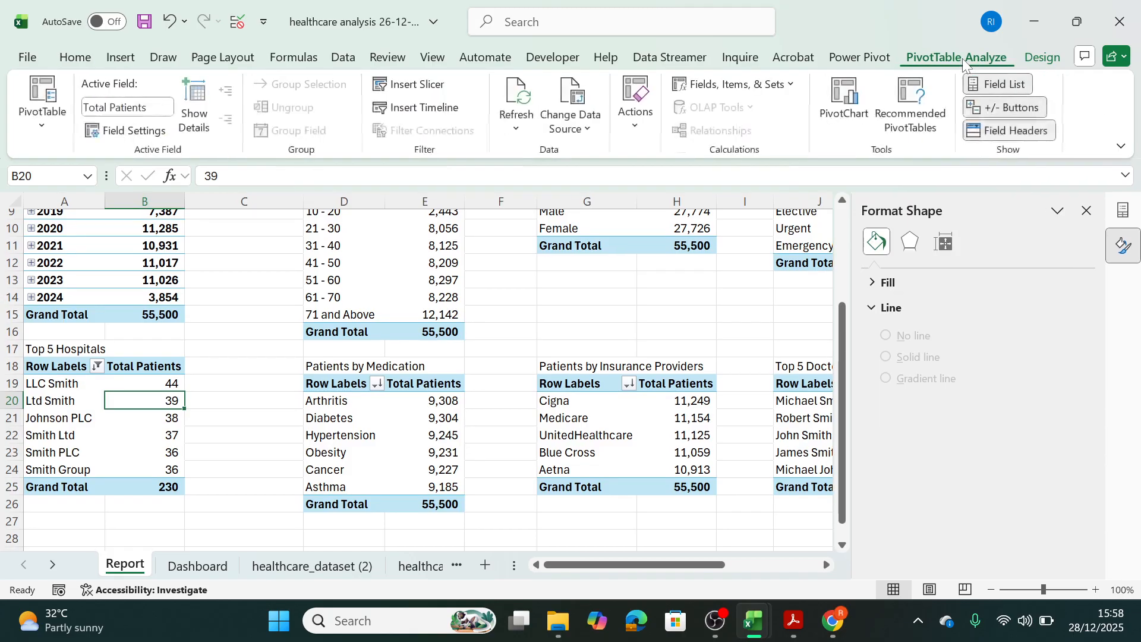
pyautogui.click(843, 98)
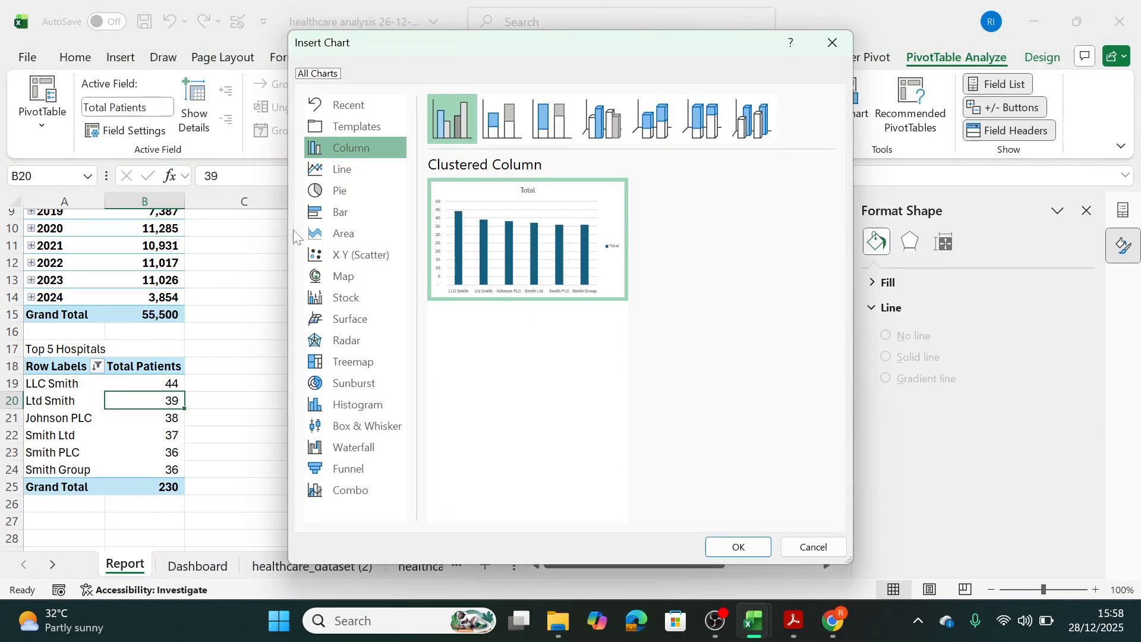
pyautogui.click(353, 192)
pyautogui.click(350, 207)
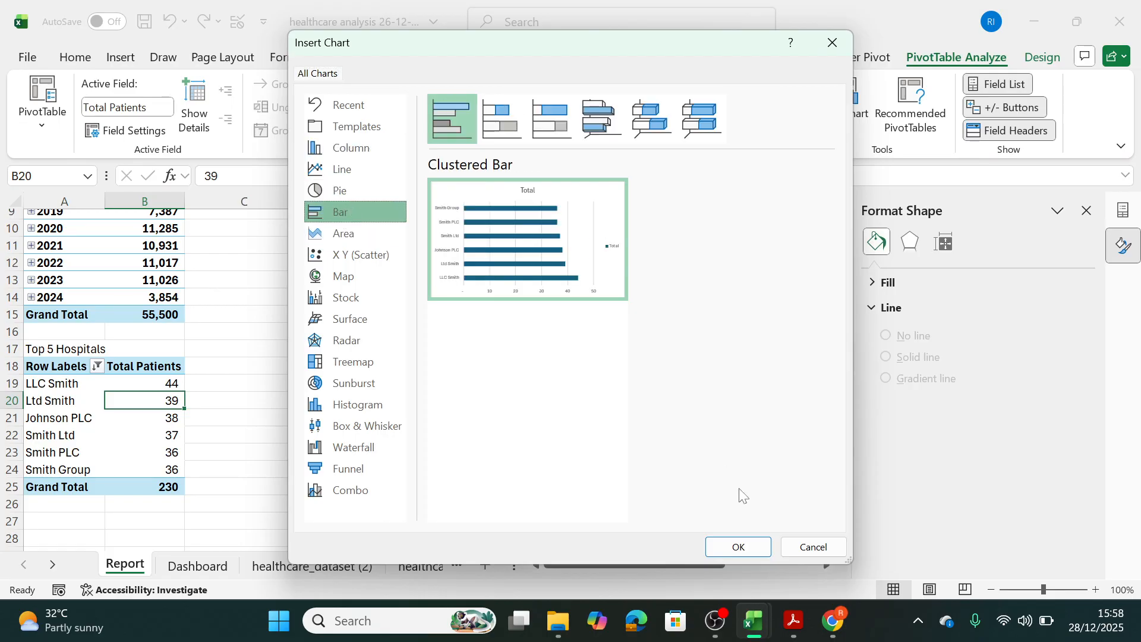
pyautogui.click(737, 546)
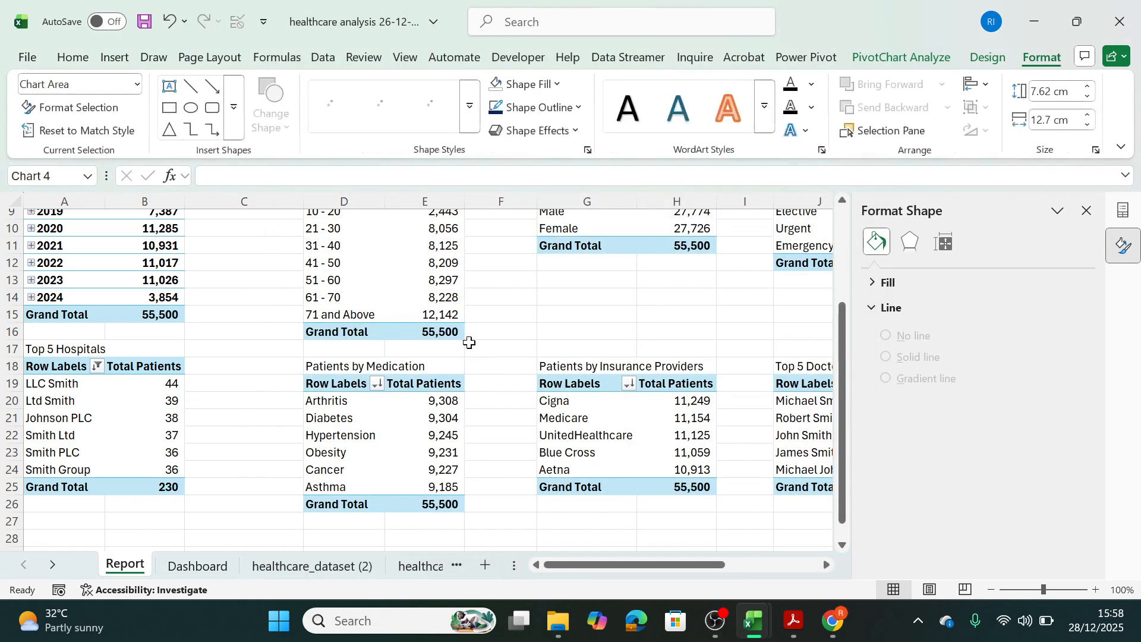
# Delete the legend of the Top 5 Hospitals bar chart and hide all its field buttons.
pyautogui.click(622, 414)
pyautogui.press('Delete')
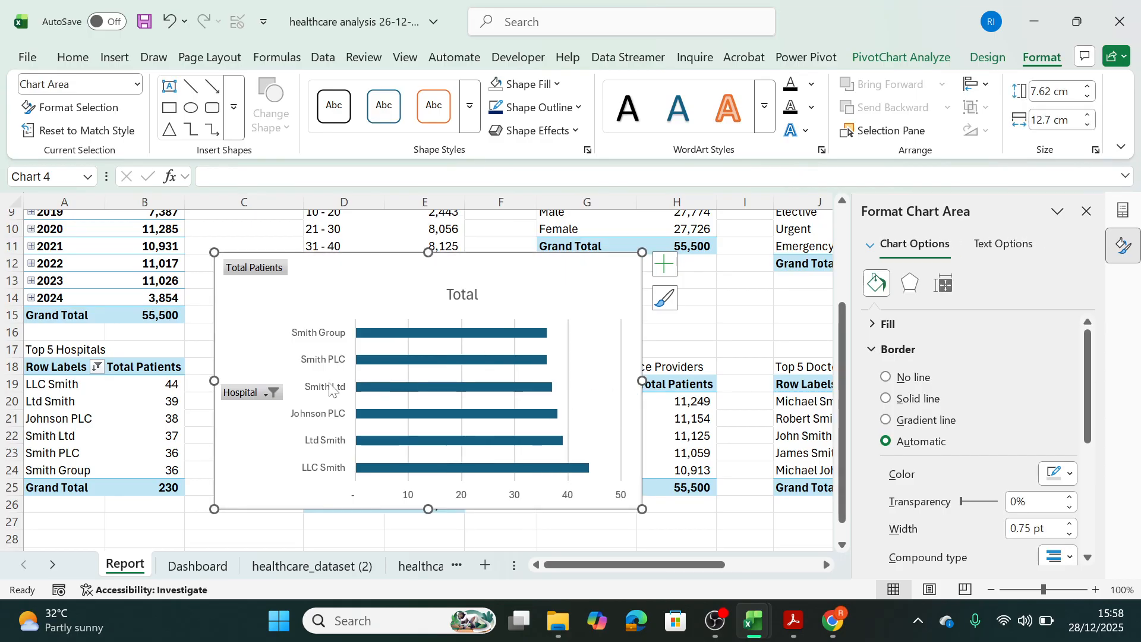
pyautogui.rightClick(238, 392)
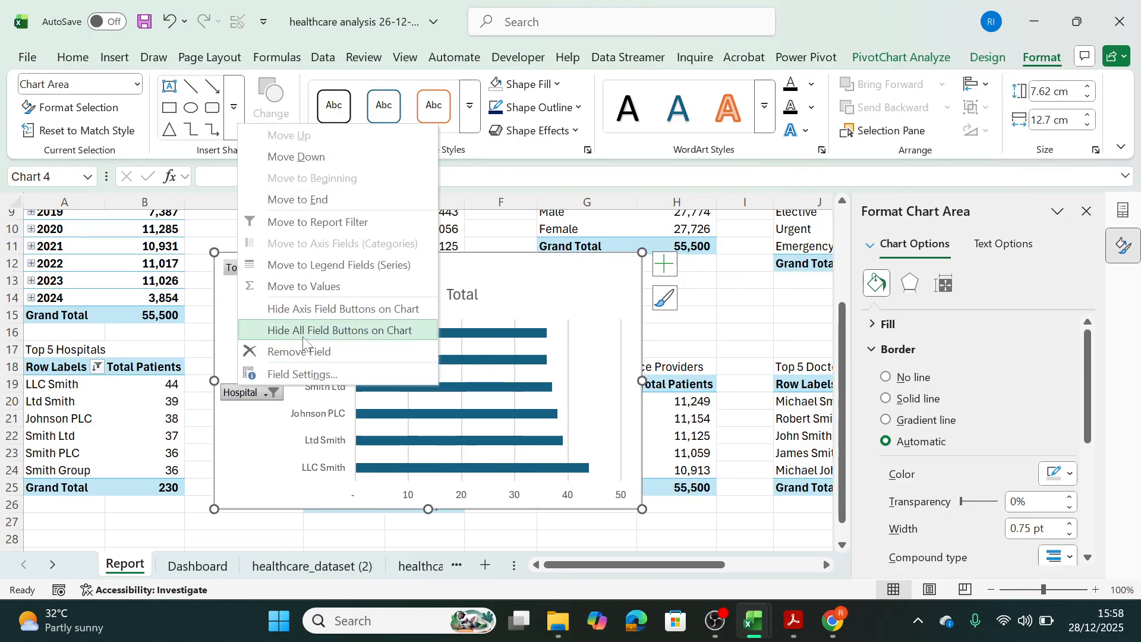
pyautogui.click(319, 330)
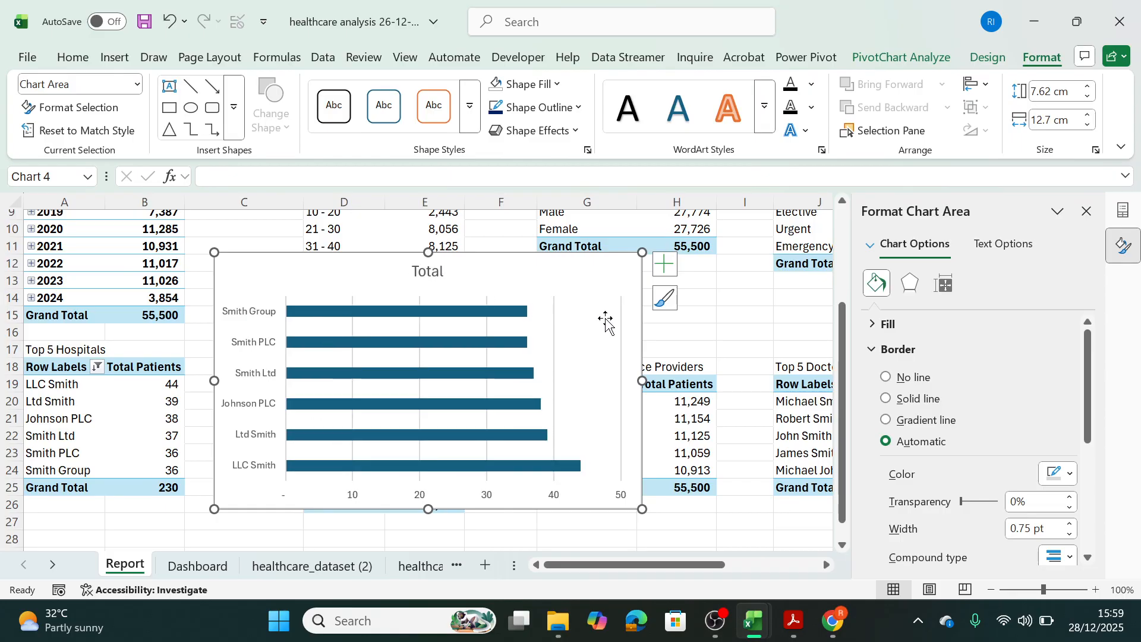
# Remove the gridlines from the hospitals bar chart and add data labels to its bars.
pyautogui.click(664, 263)
pyautogui.click(703, 400)
pyautogui.click(724, 367)
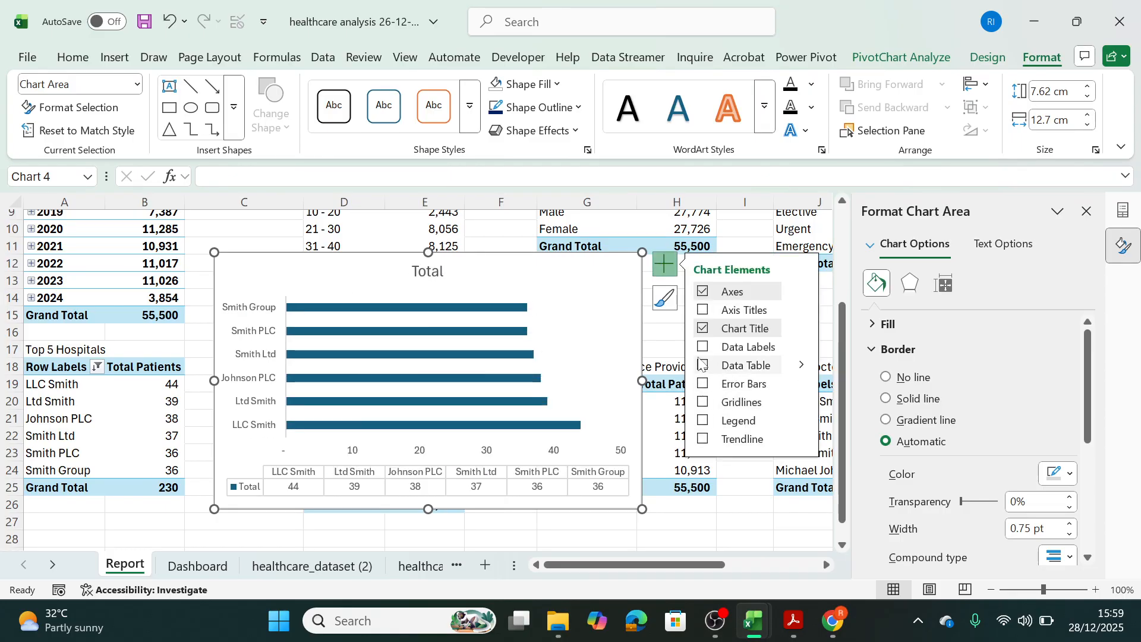
pyautogui.click(702, 365)
pyautogui.click(703, 348)
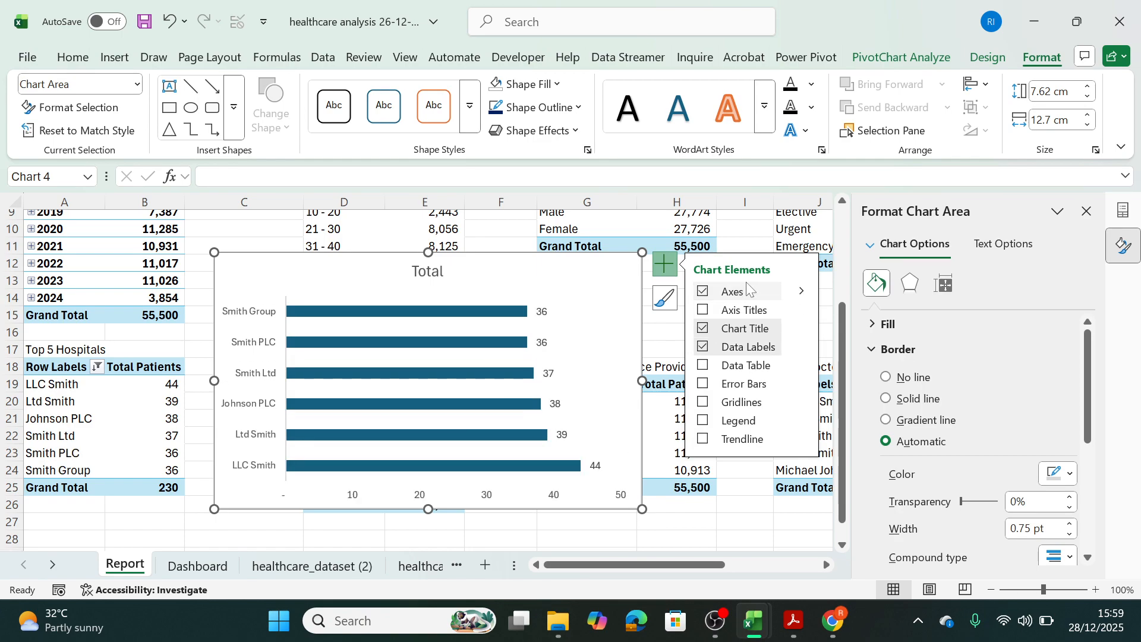
# Sort the hospitals bar chart's series from smallest to largest total patients.
pyautogui.click(518, 310)
pyautogui.rightClick(509, 315)
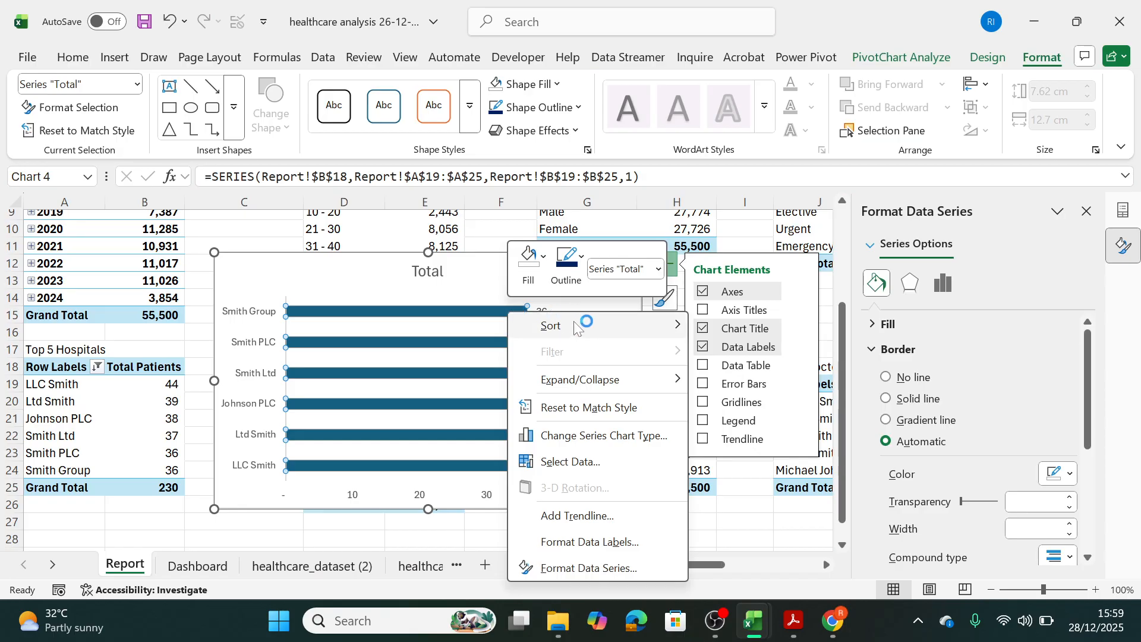
pyautogui.moveTo(630, 325)
pyautogui.click(766, 328)
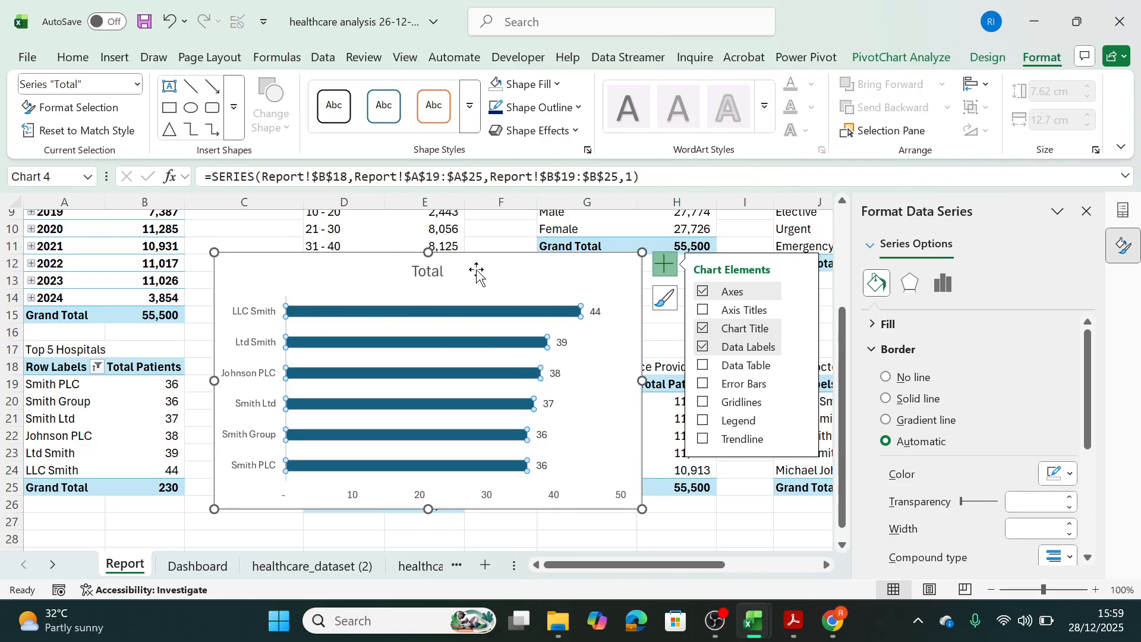
pyautogui.click(569, 288)
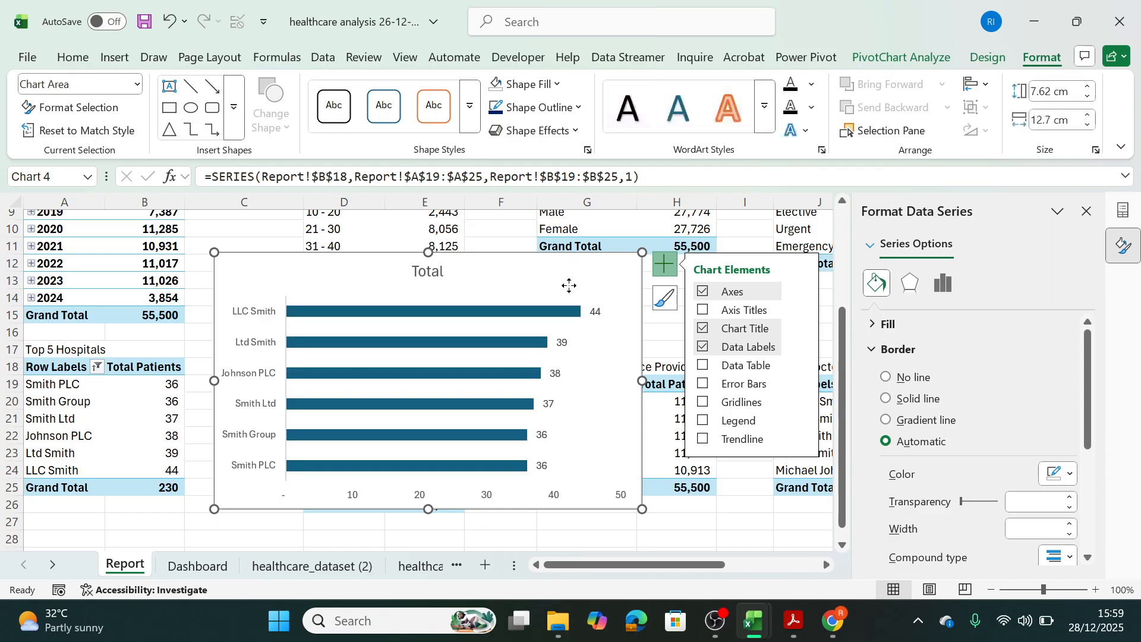
# Change the bar chart's title to "Top 5 Hospitals with Most Patients".
pyautogui.click(452, 268)
pyautogui.click(440, 271)
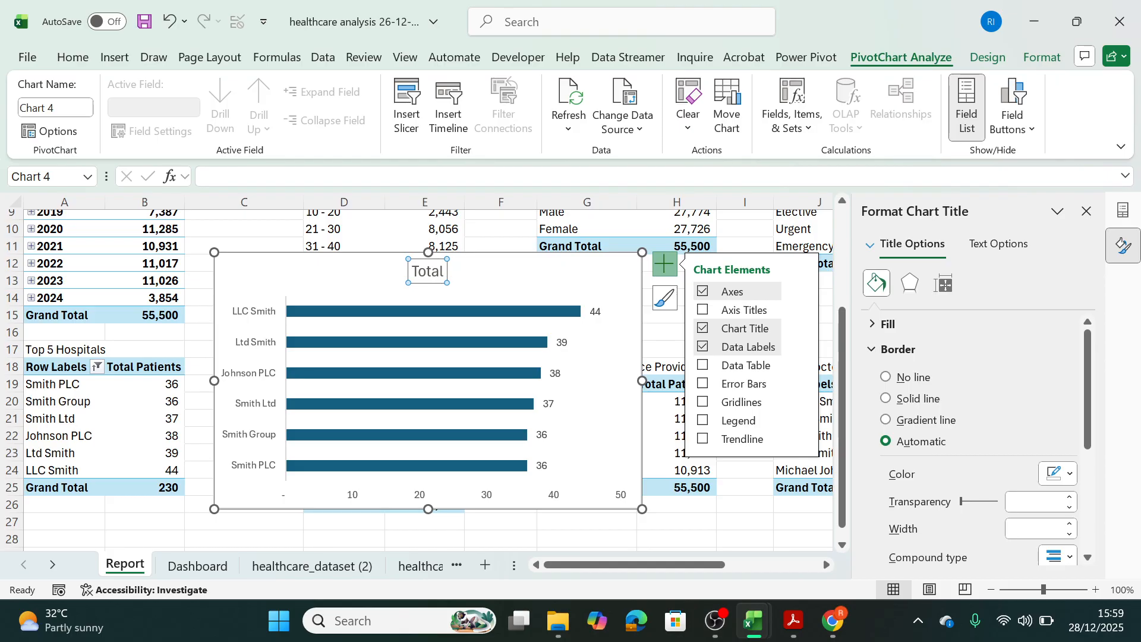
pyautogui.click(428, 272)
pyautogui.moveTo(439, 272); pyautogui.dragTo(411, 272)
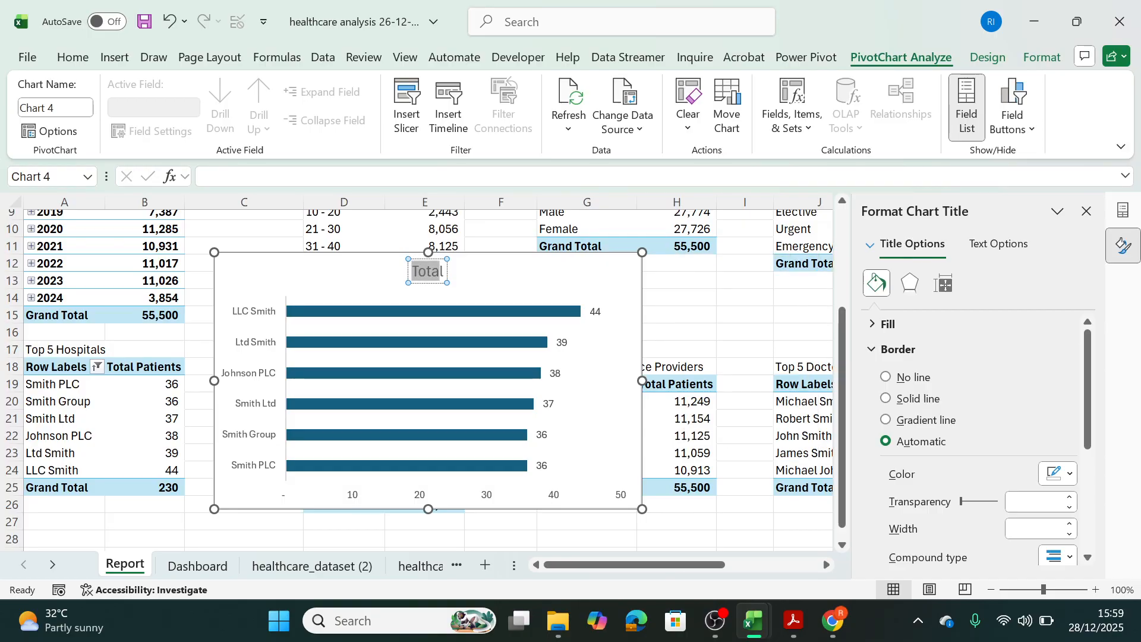
pyautogui.write('T')
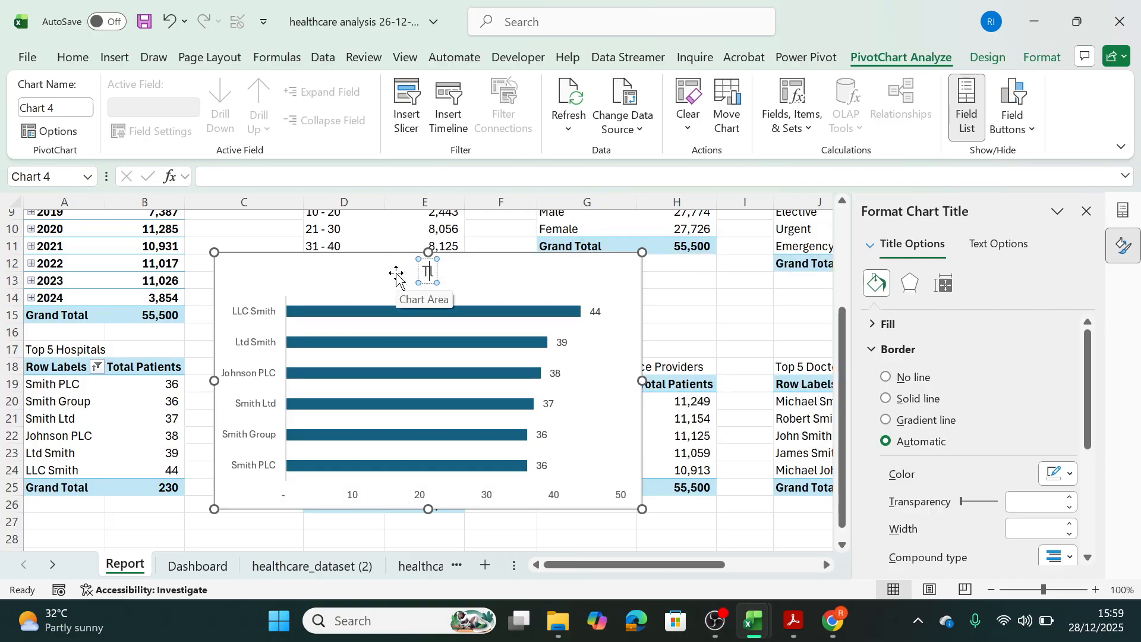
pyautogui.write('op5')
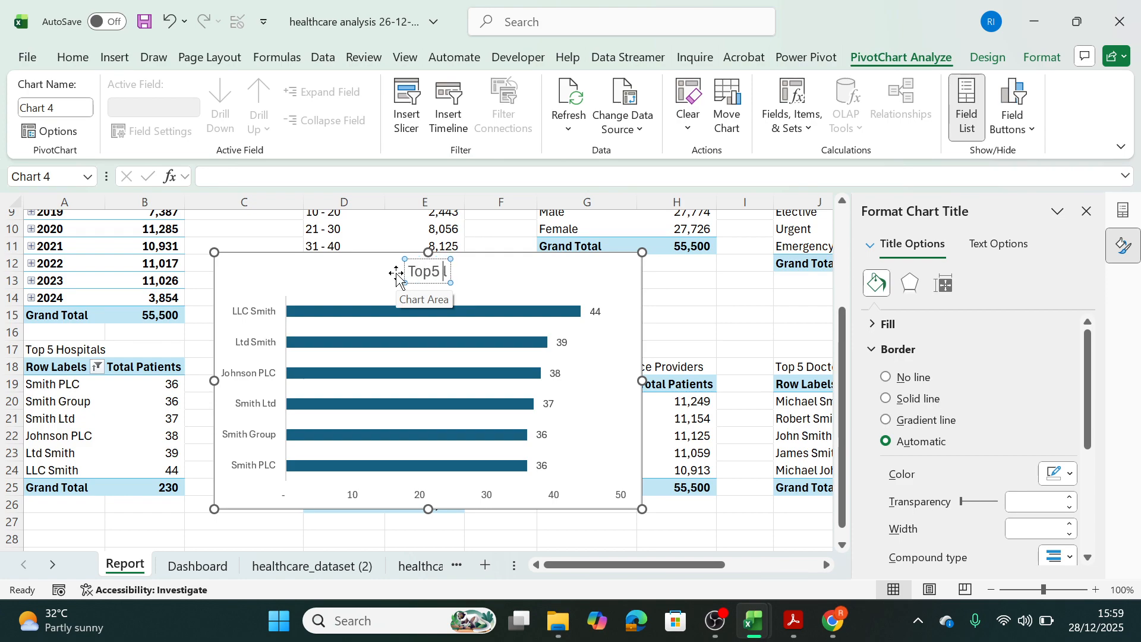
pyautogui.press('BackSpace')
pyautogui.press('BackSpace')
pyautogui.write('5 Ho')
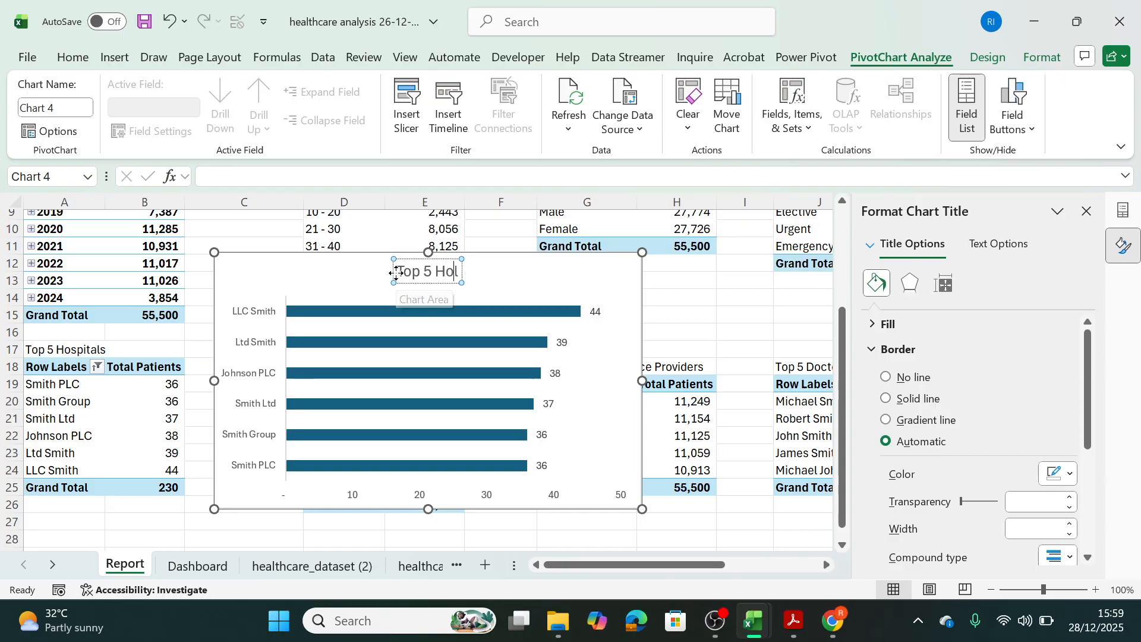
pyautogui.write('spitals')
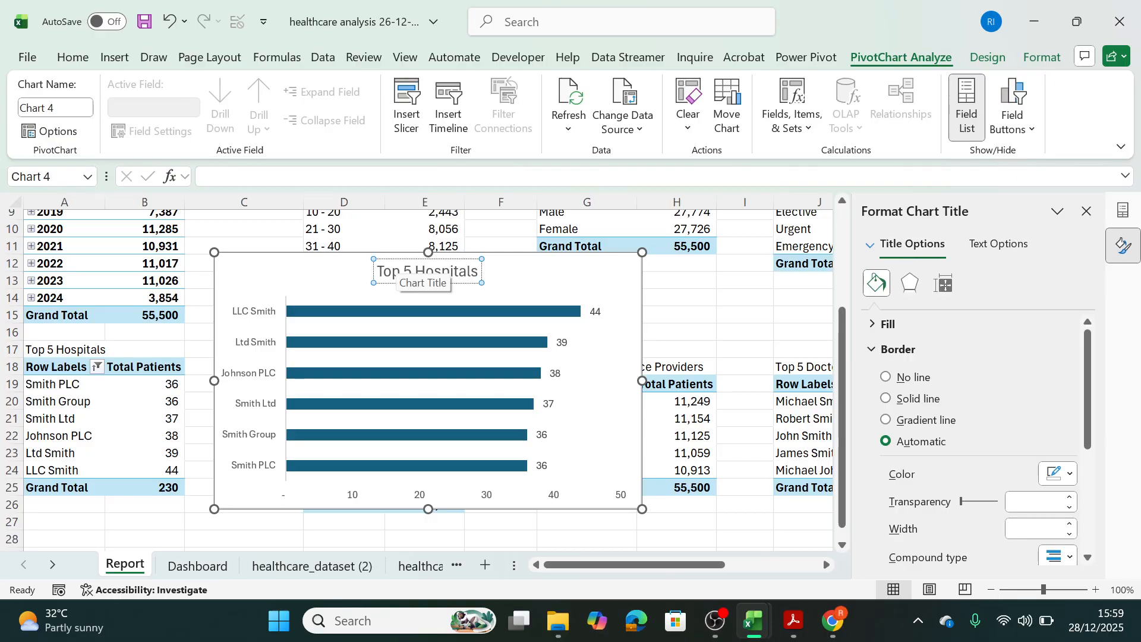
pyautogui.write(' with')
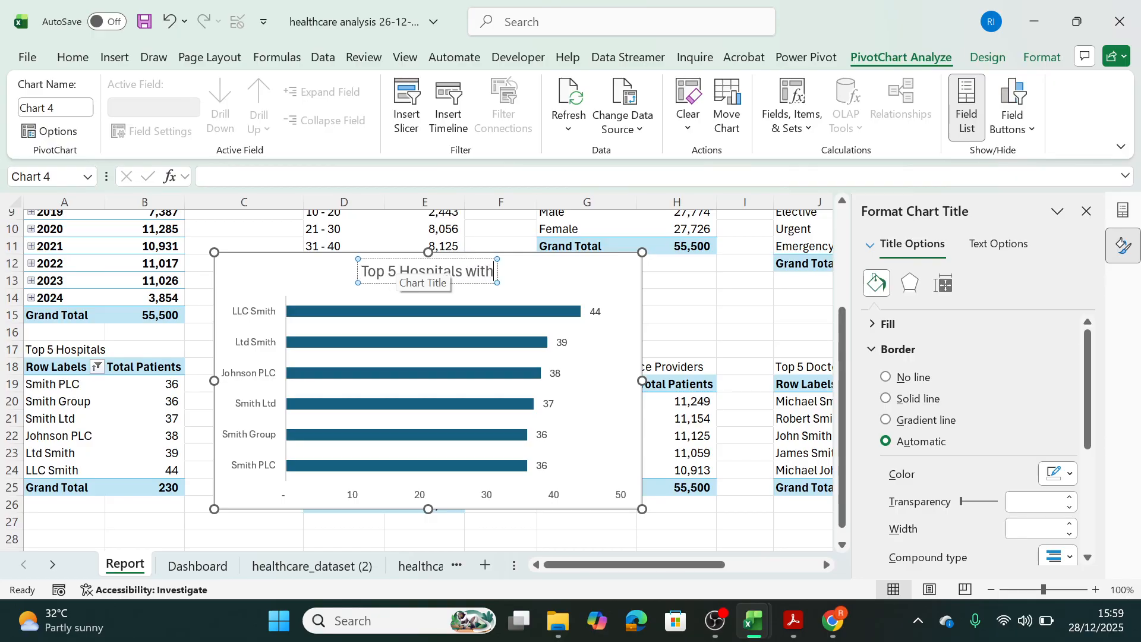
pyautogui.write(' Most Patients')
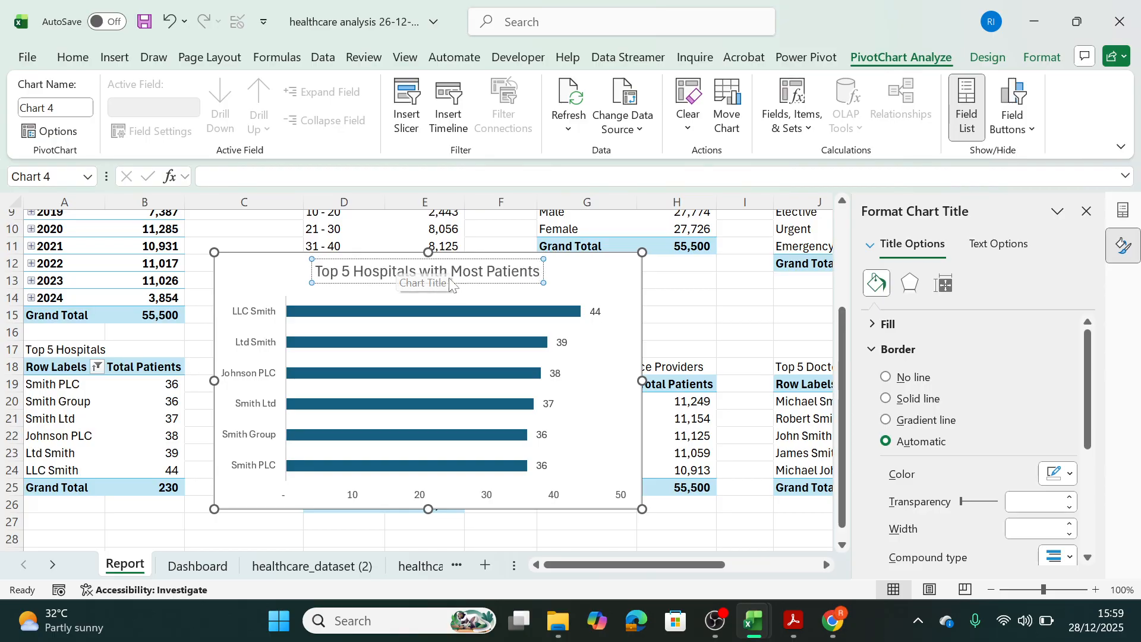
# Move the Top 5 Hospitals chart from the Report sheet to the Dashboard panel beside the Yearly Admission Trend chart.
pyautogui.click(620, 291)
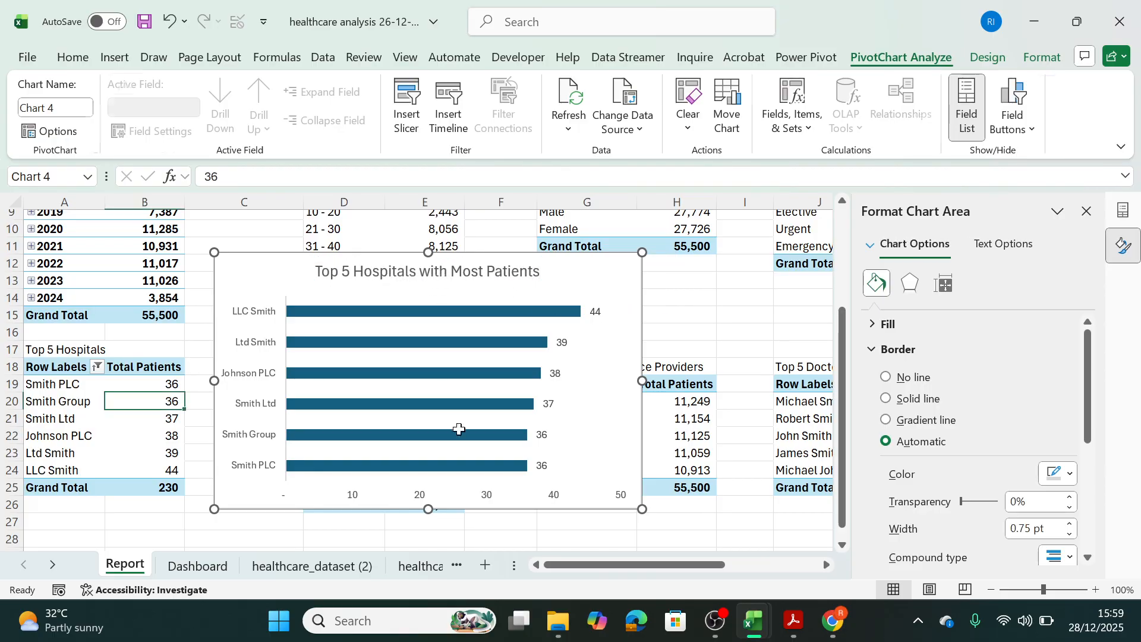
pyautogui.hotkey('ctrl', 'x')
pyautogui.click(198, 566)
pyautogui.click(444, 392)
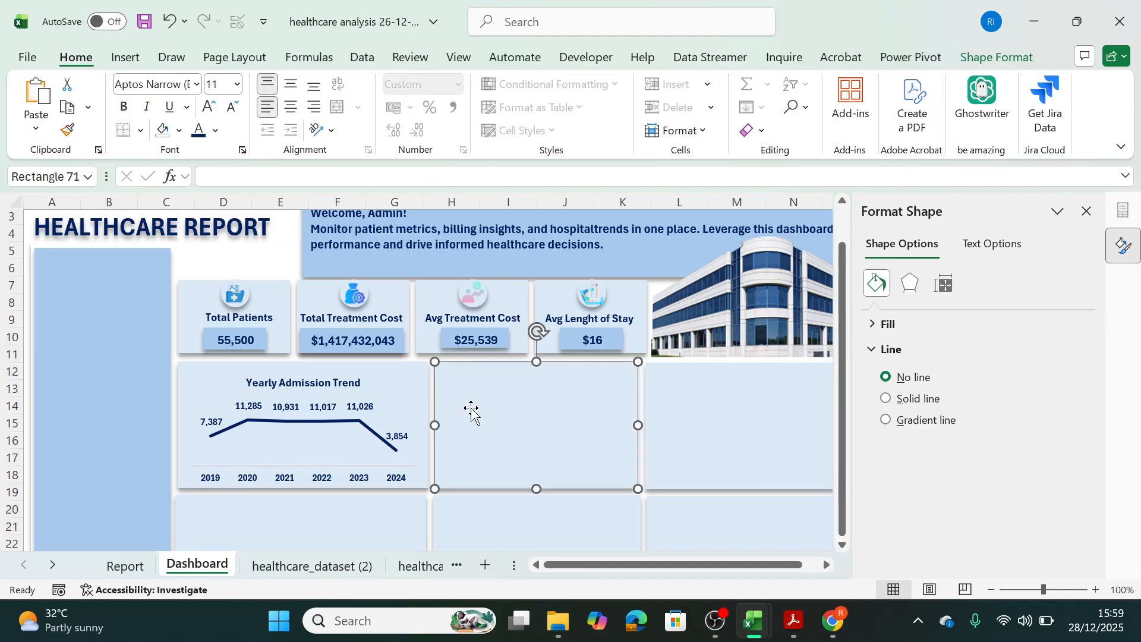
pyautogui.click(829, 571)
pyautogui.click(828, 570)
pyautogui.click(828, 570)
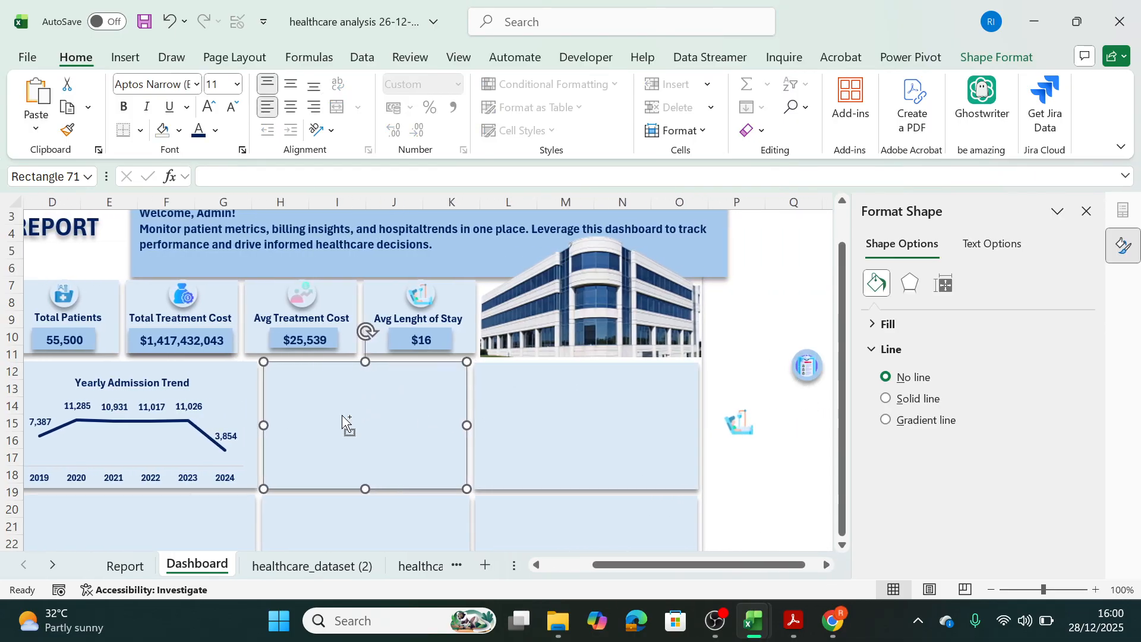
pyautogui.hotkey('ctrl', 'v')
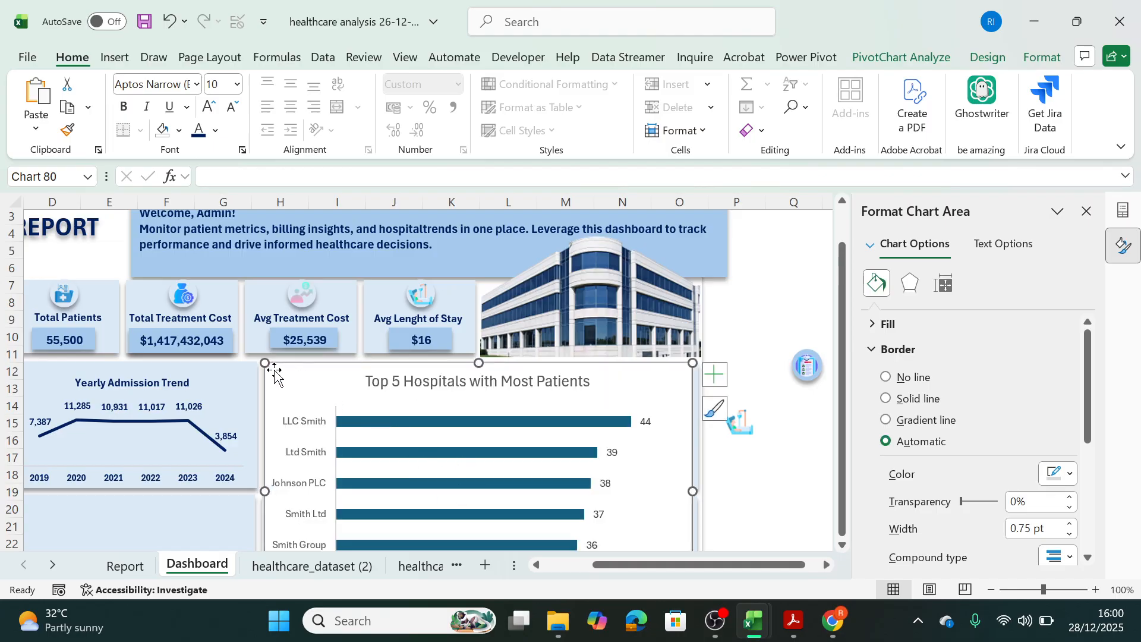
# Shrink the Top 5 Hospitals chart on the Dashboard and delete its horizontal value axis.
pyautogui.moveTo(277, 374)
pyautogui.mouseDown()
pyautogui.moveTo(465, 460)
pyautogui.moveTo(292, 386)
pyautogui.mouseUp()
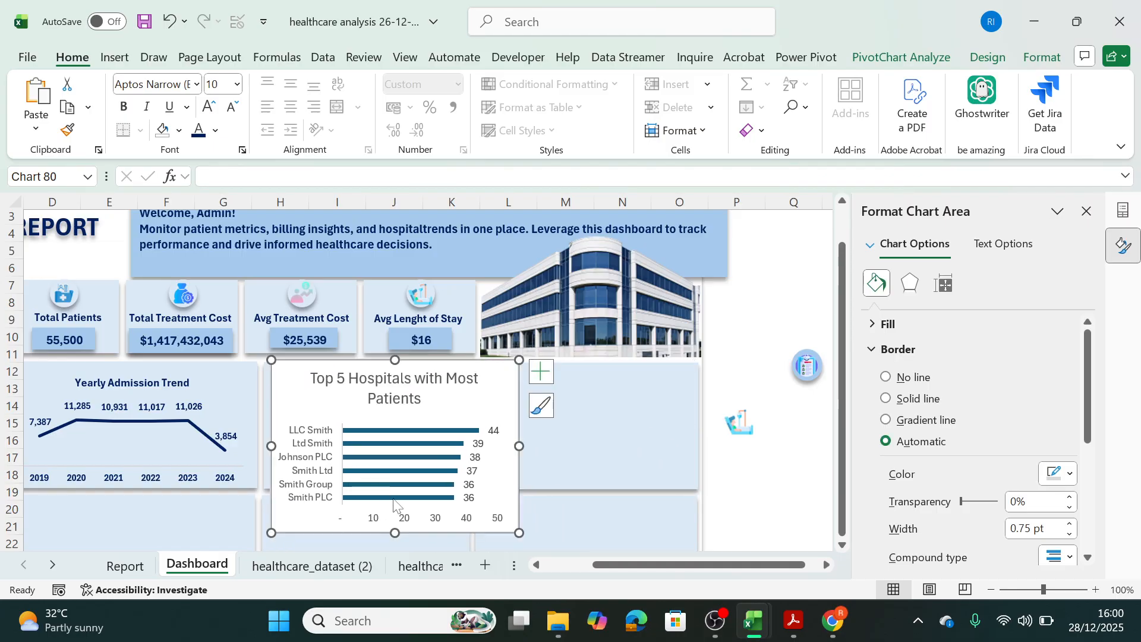
pyautogui.click(414, 518)
pyautogui.press('Delete')
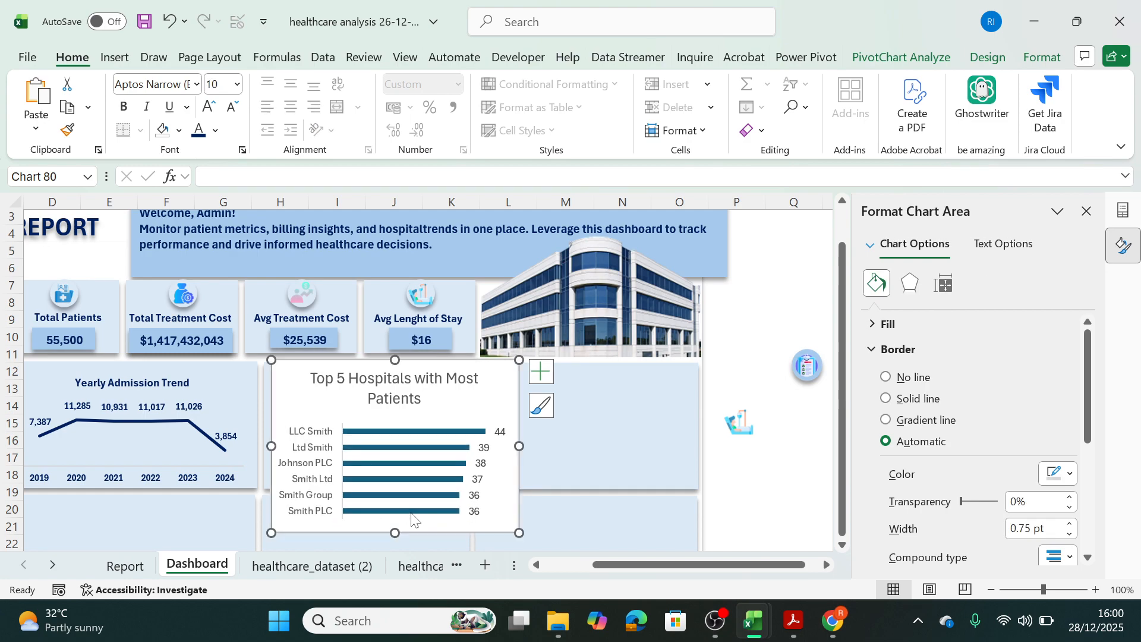
# Copy the title formatting of the Yearly Admission Trend chart onto the title of the Top 5 Hospitals chart.
pyautogui.click(407, 391)
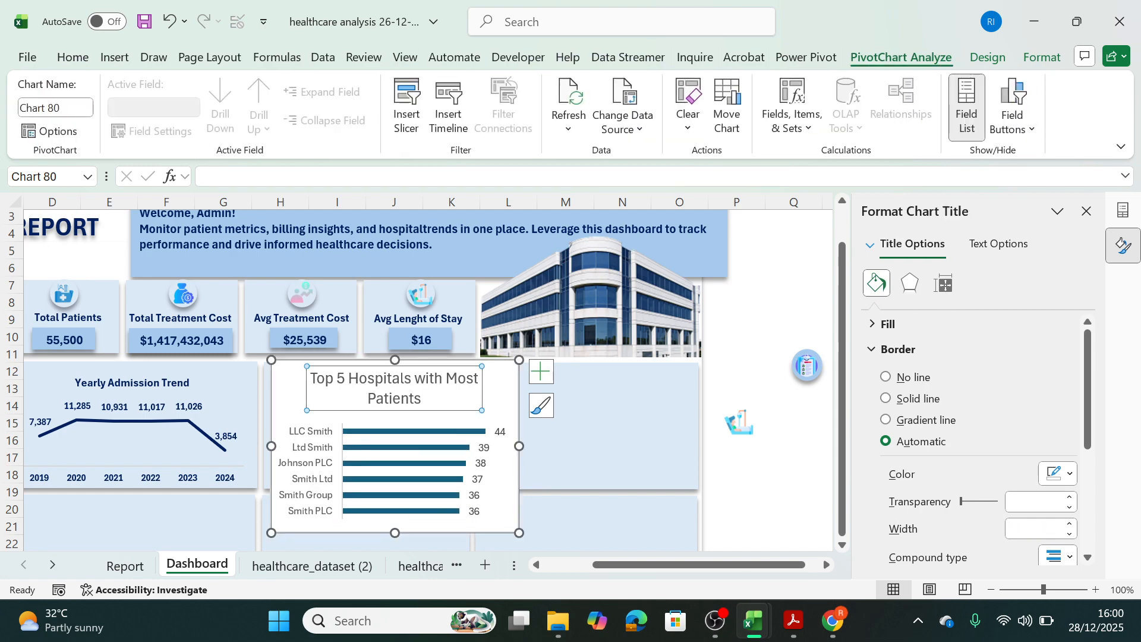
pyautogui.click(546, 408)
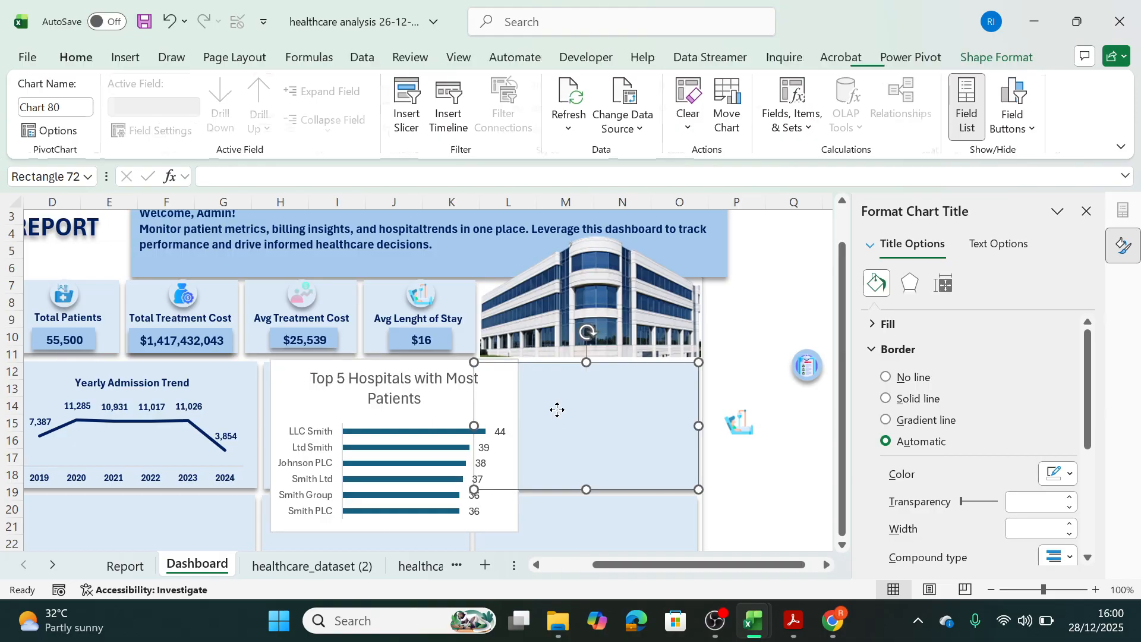
pyautogui.click(435, 367)
pyautogui.click(100, 383)
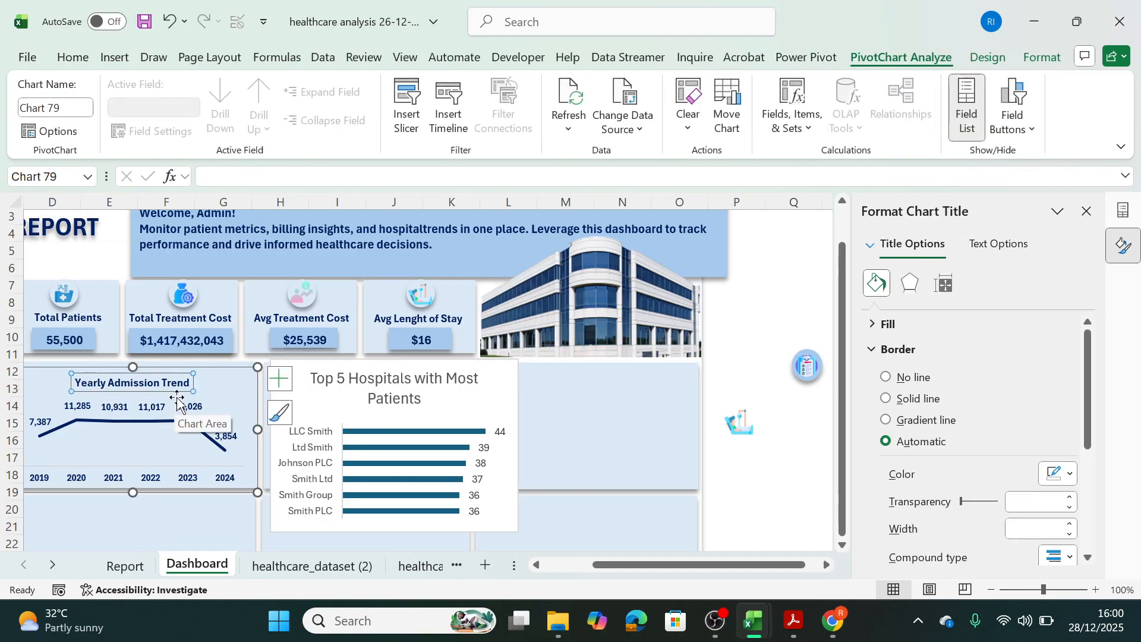
pyautogui.click(76, 53)
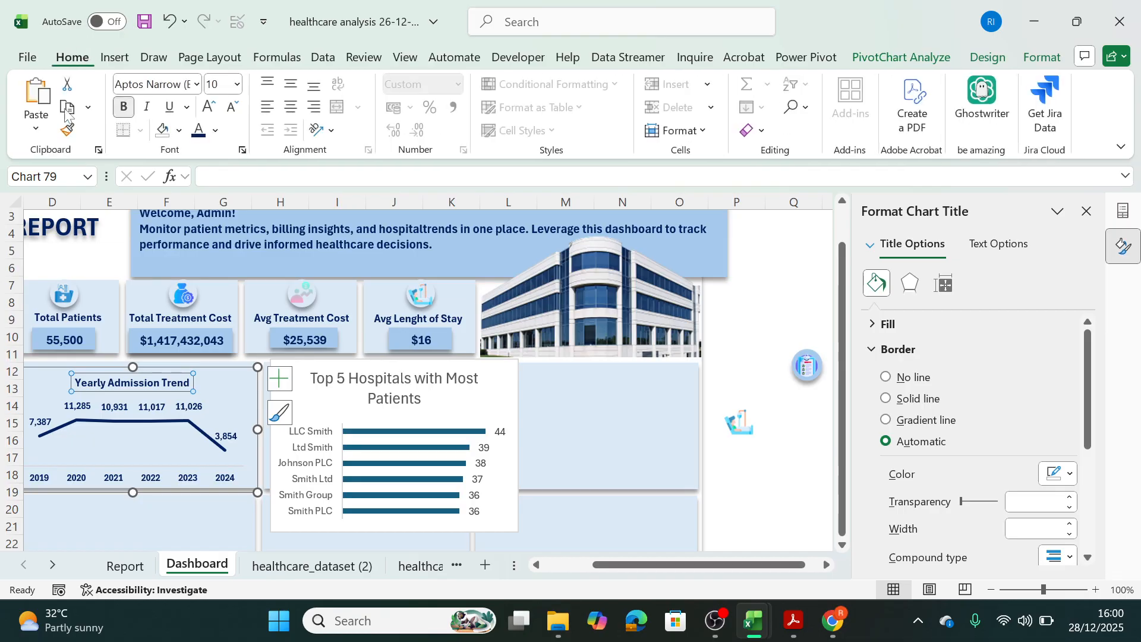
pyautogui.click(68, 130)
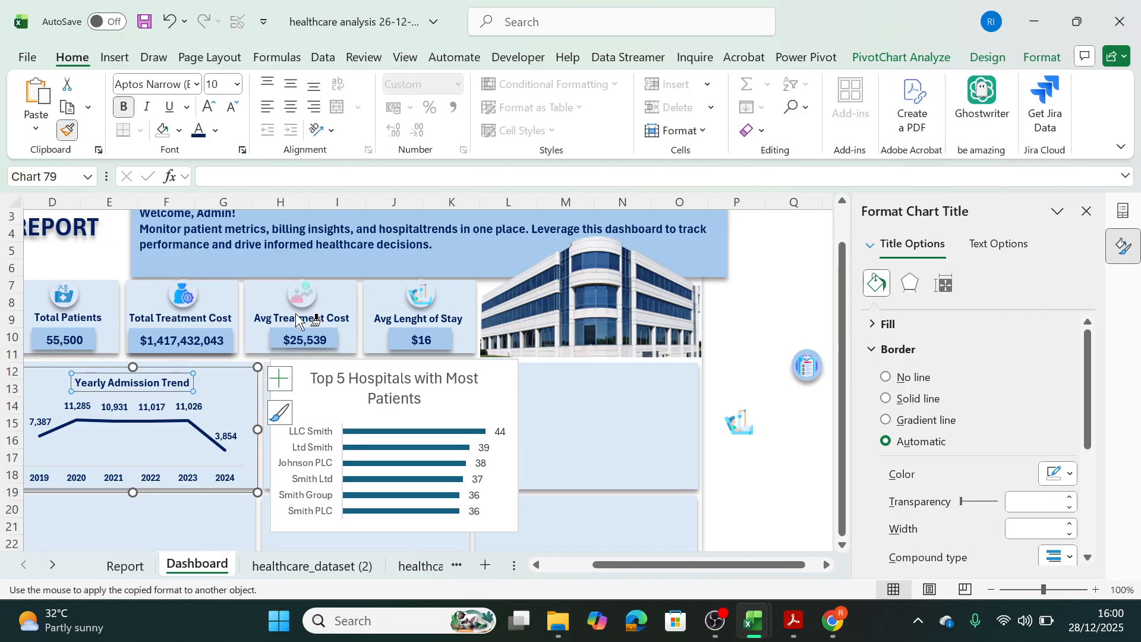
pyautogui.click(392, 382)
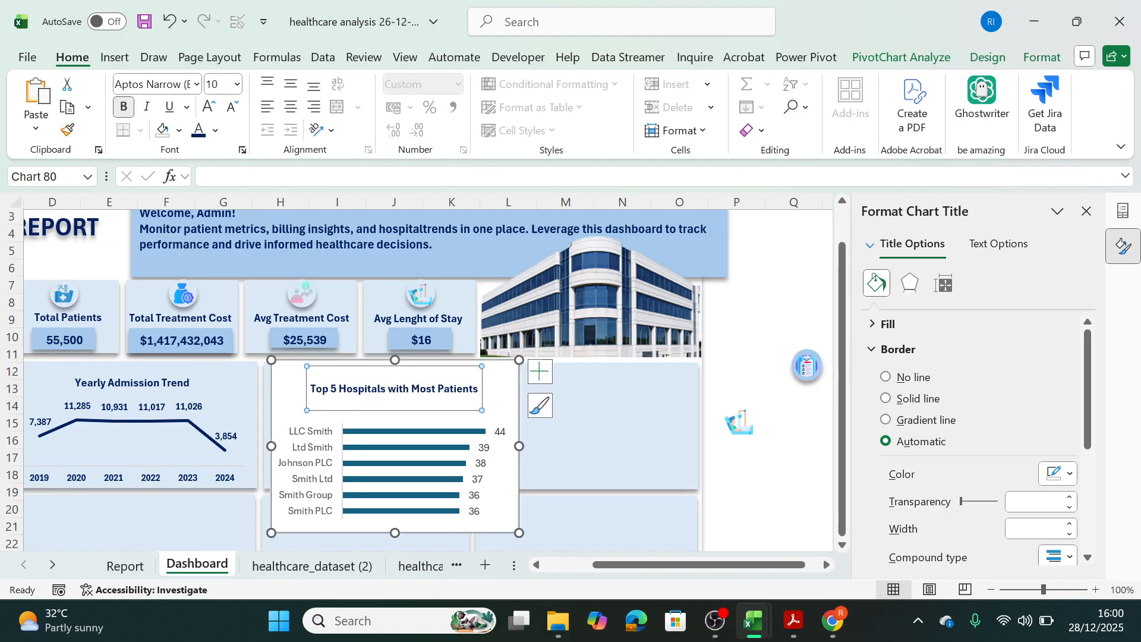
# Resize the Top 5 Hospitals chart to about 3.7 cm high by 6.9 cm wide and align it with its Dashboard panel.
pyautogui.click(642, 446)
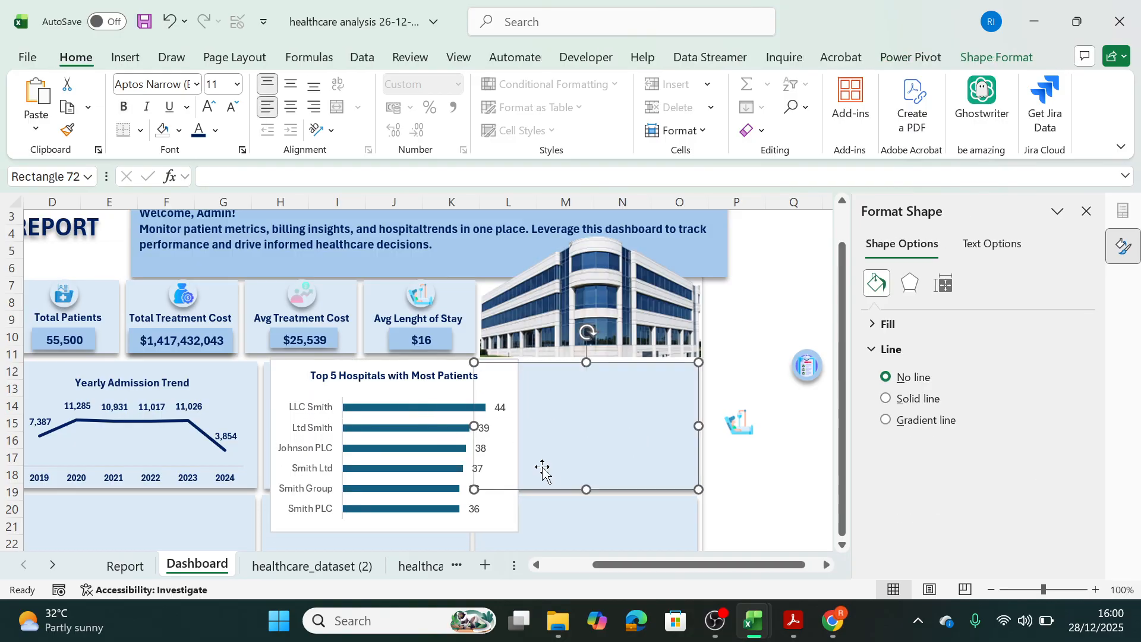
pyautogui.click(513, 528)
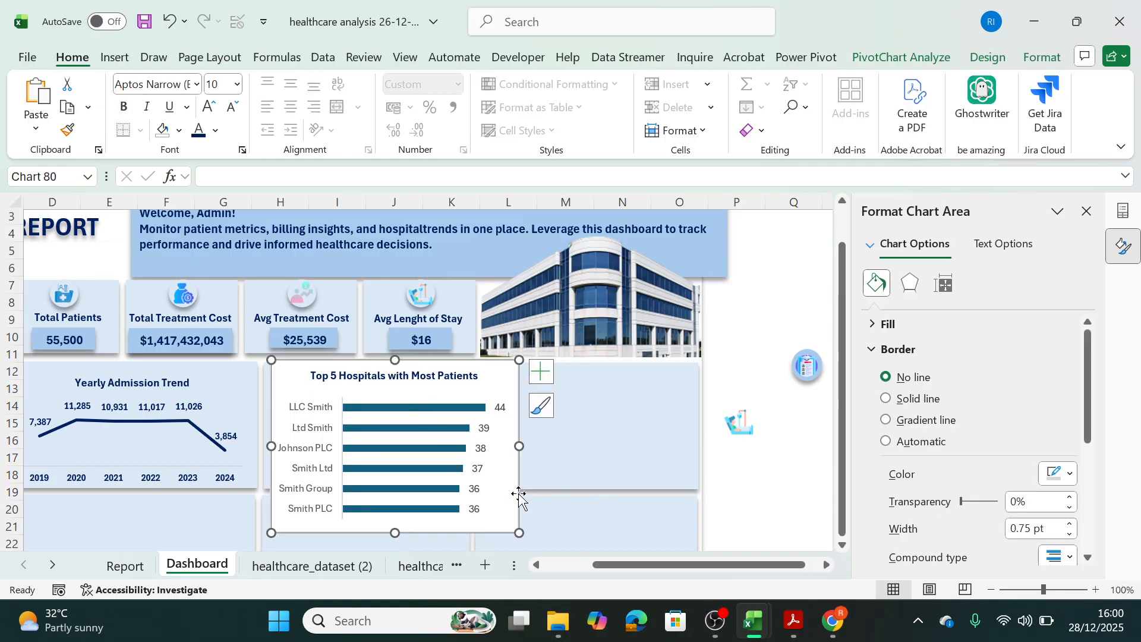
pyautogui.moveTo(519, 533); pyautogui.dragTo(503, 484)
pyautogui.moveTo(483, 375); pyautogui.dragTo(476, 378)
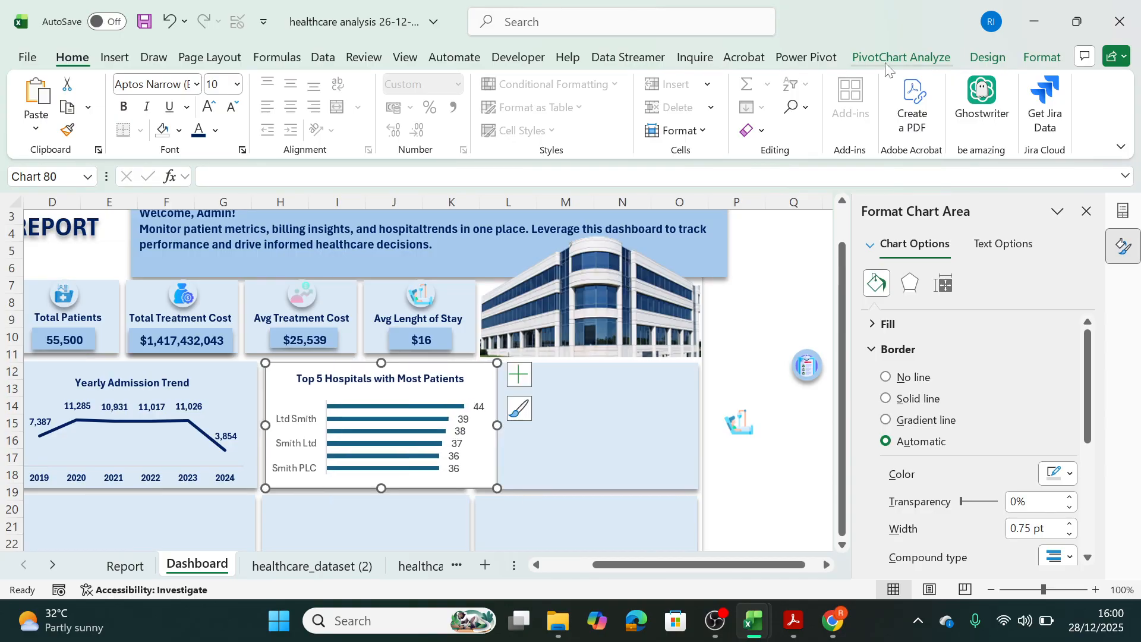
# Remove the background fill and the outline of the Top 5 Hospitals chart.
pyautogui.click(1039, 57)
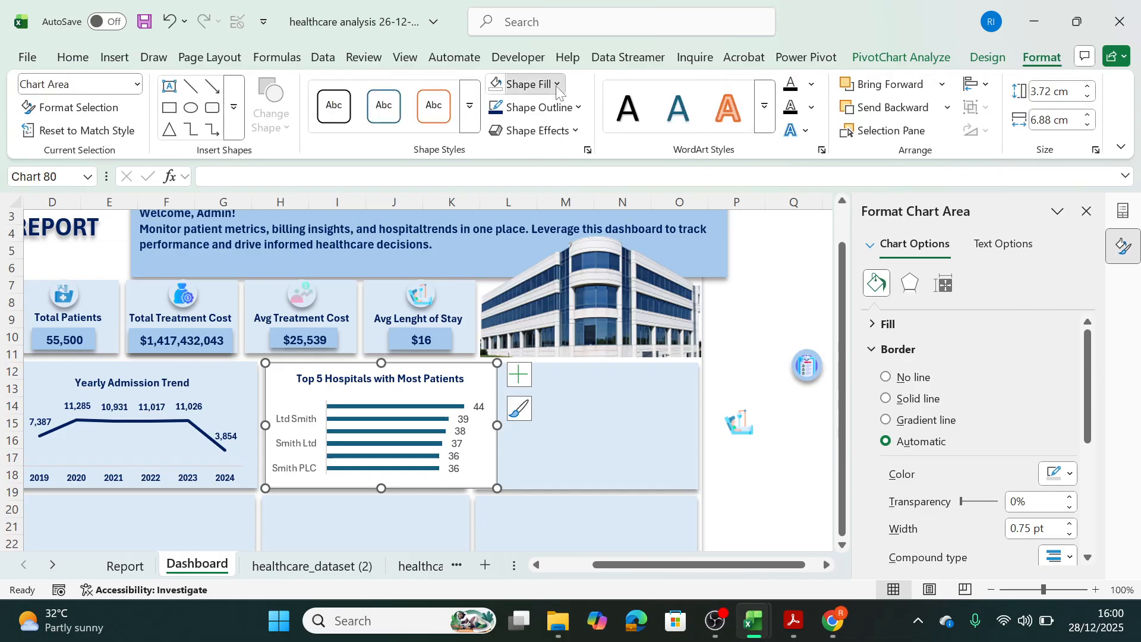
pyautogui.click(525, 84)
pyautogui.click(529, 411)
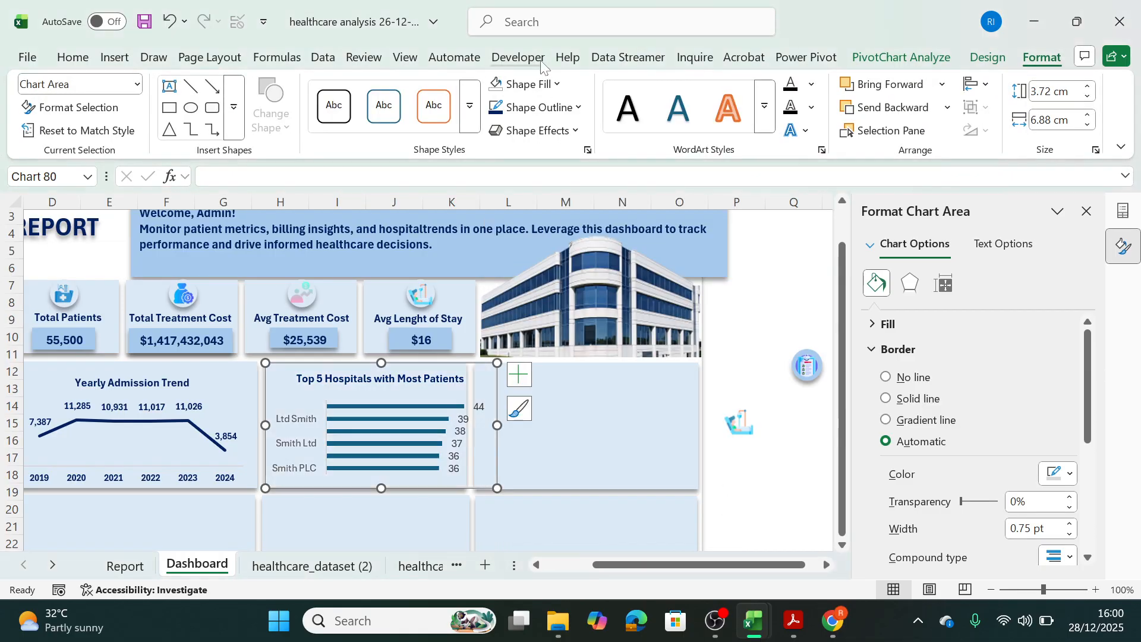
pyautogui.click(575, 108)
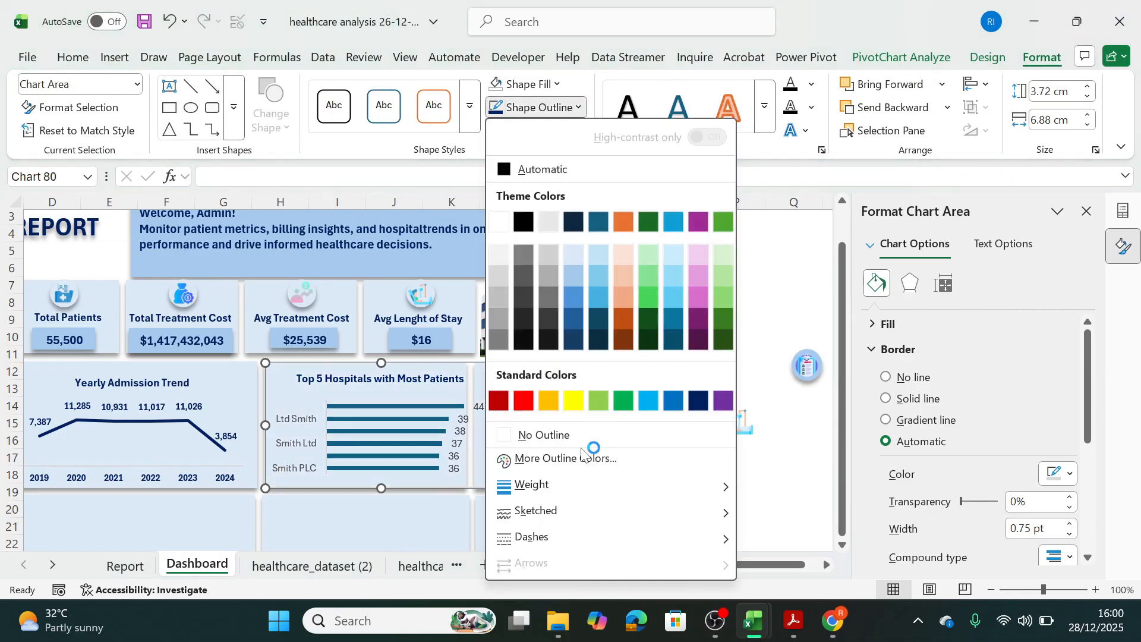
pyautogui.click(511, 437)
# Copy the year axis formatting of the Yearly Admission Trend chart onto the hospital name axis of the Top 5 Hospitals chart.
pyautogui.click(297, 424)
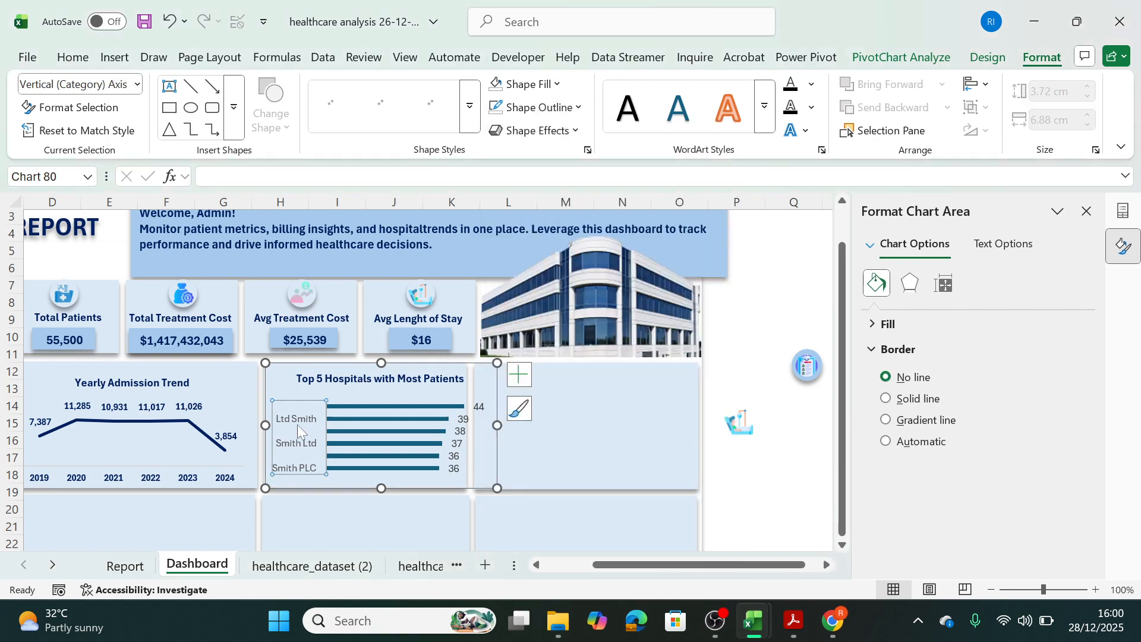
pyautogui.click(38, 426)
pyautogui.click(64, 478)
pyautogui.click(75, 477)
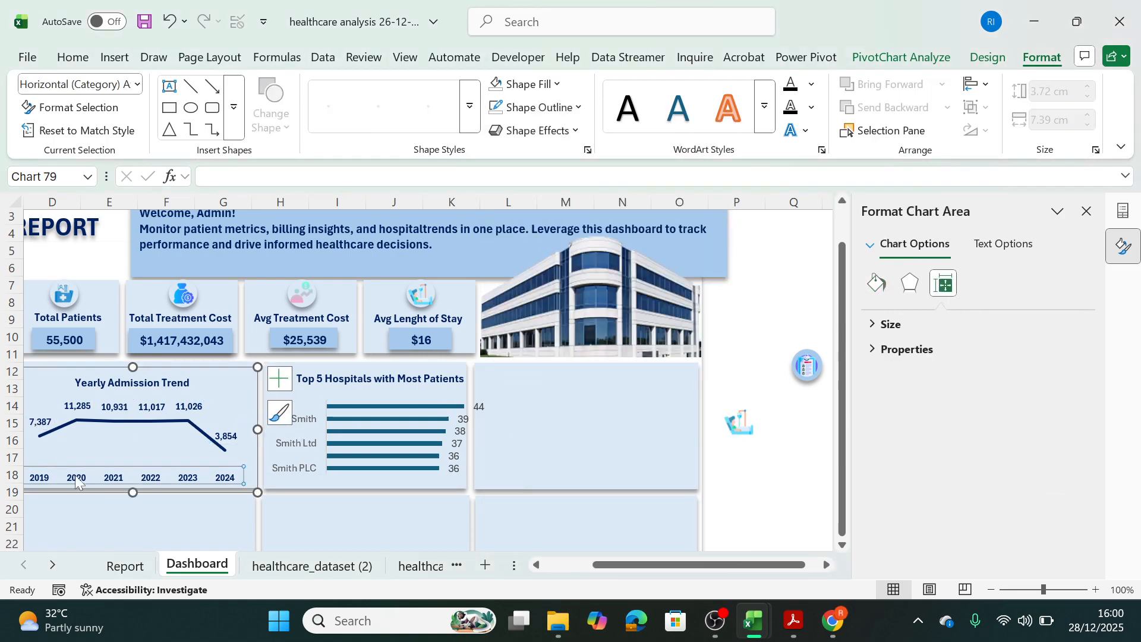
pyautogui.click(67, 59)
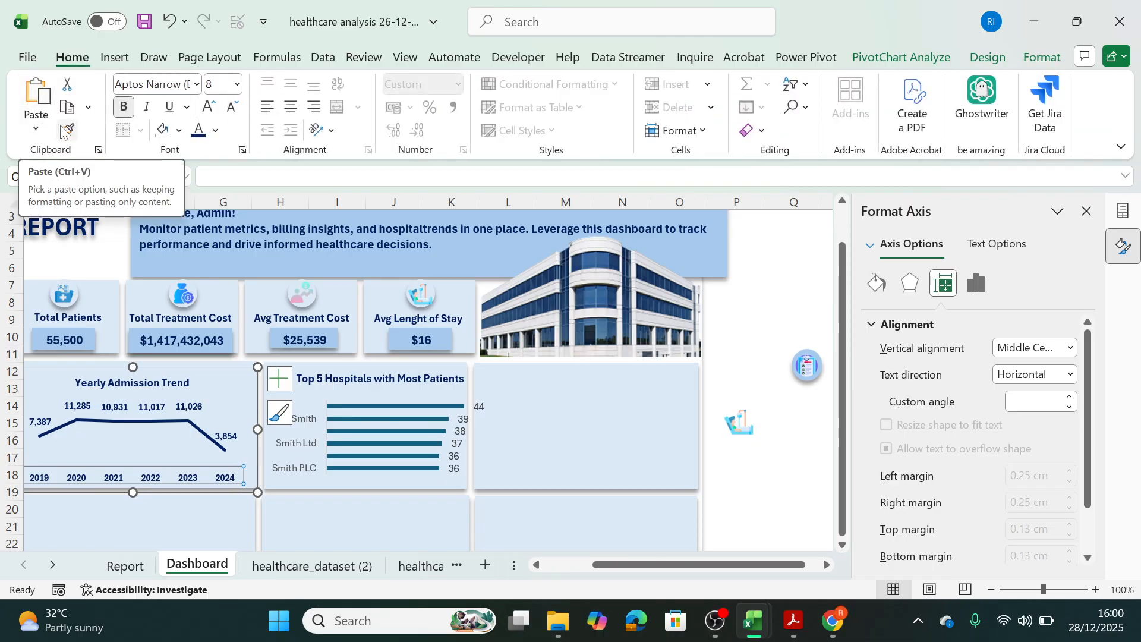
pyautogui.click(313, 459)
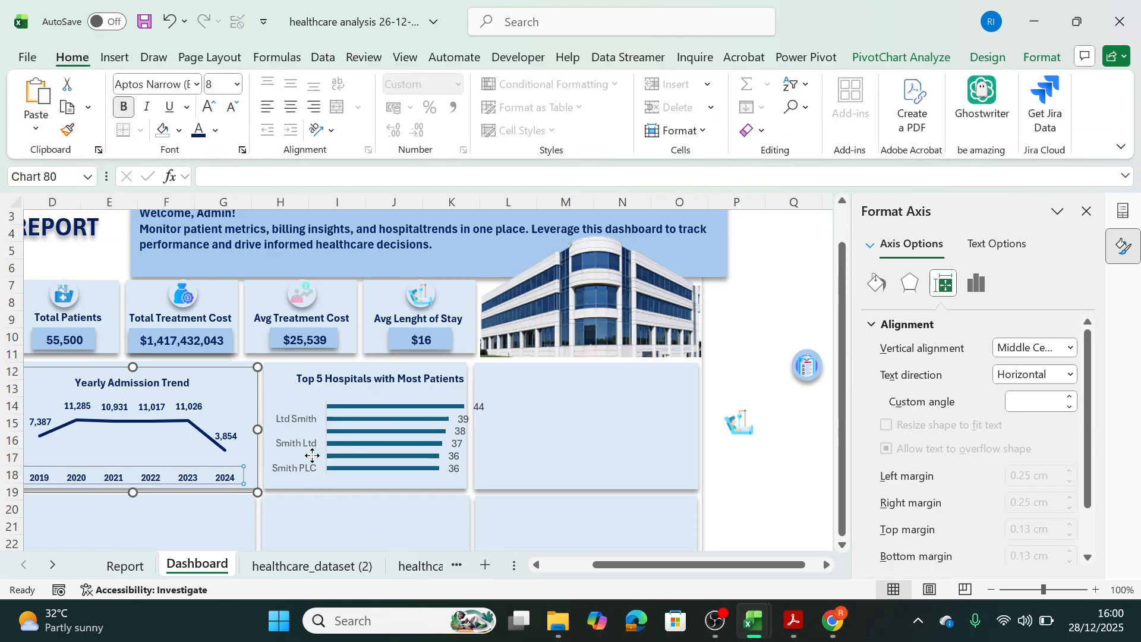
pyautogui.click(111, 472)
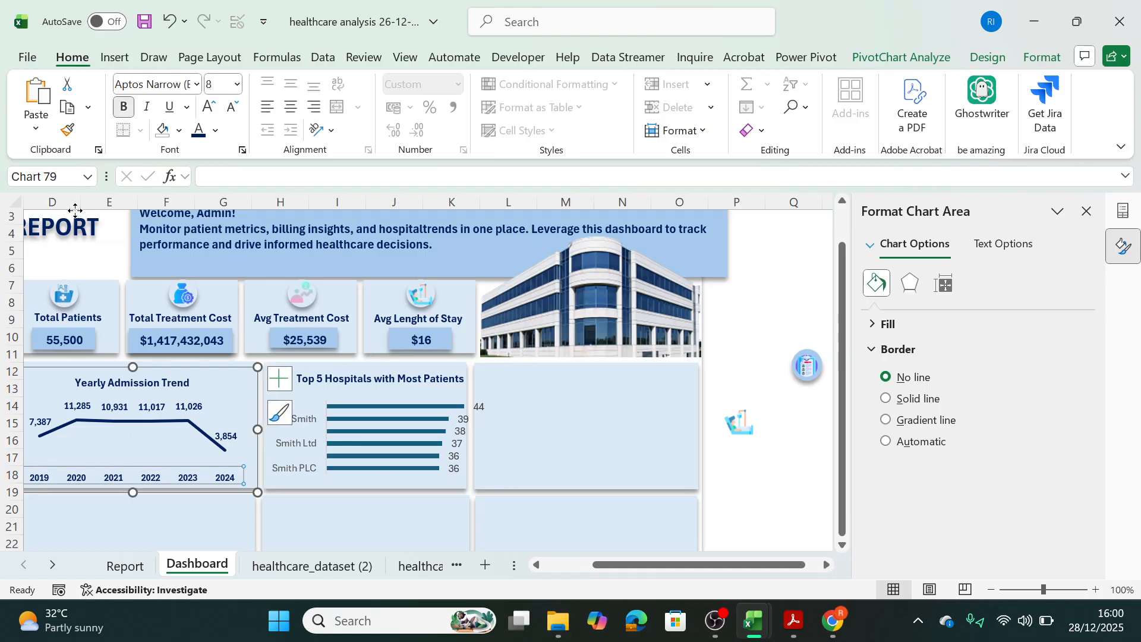
pyautogui.click(67, 129)
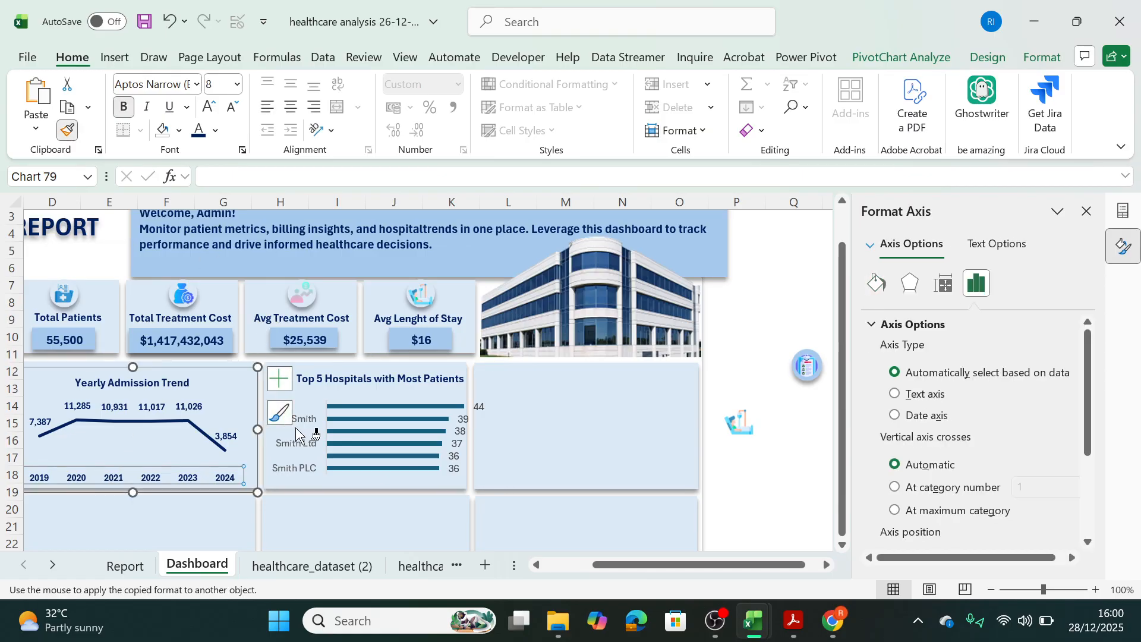
pyautogui.click(307, 444)
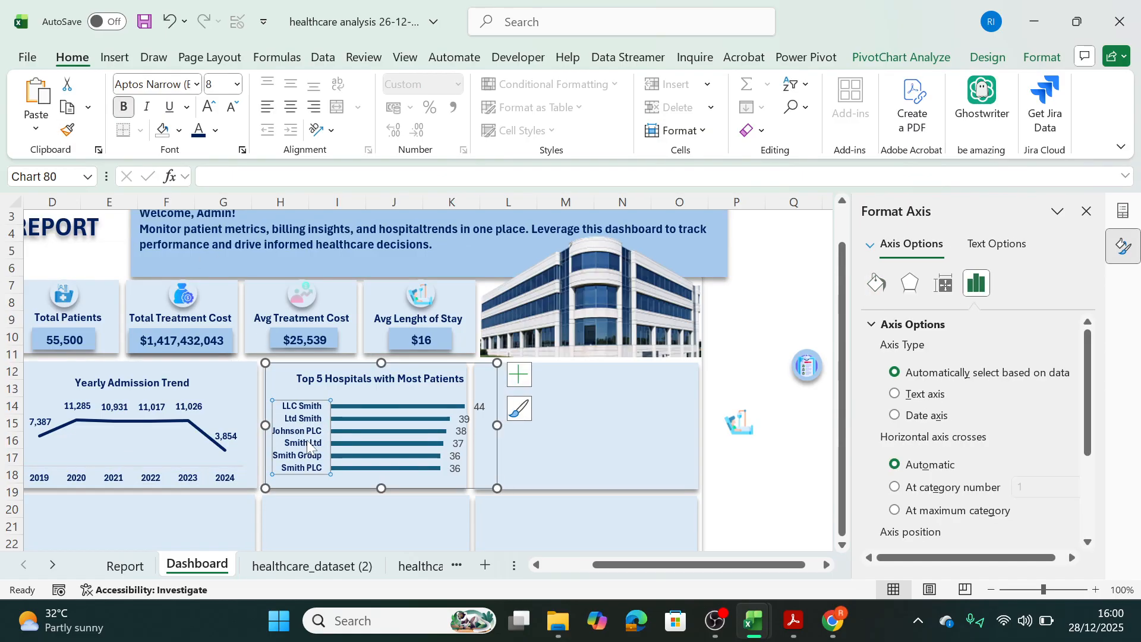
# Copy the hospital name axis formatting onto the data labels of the Top 5 Hospitals chart.
pyautogui.click(67, 130)
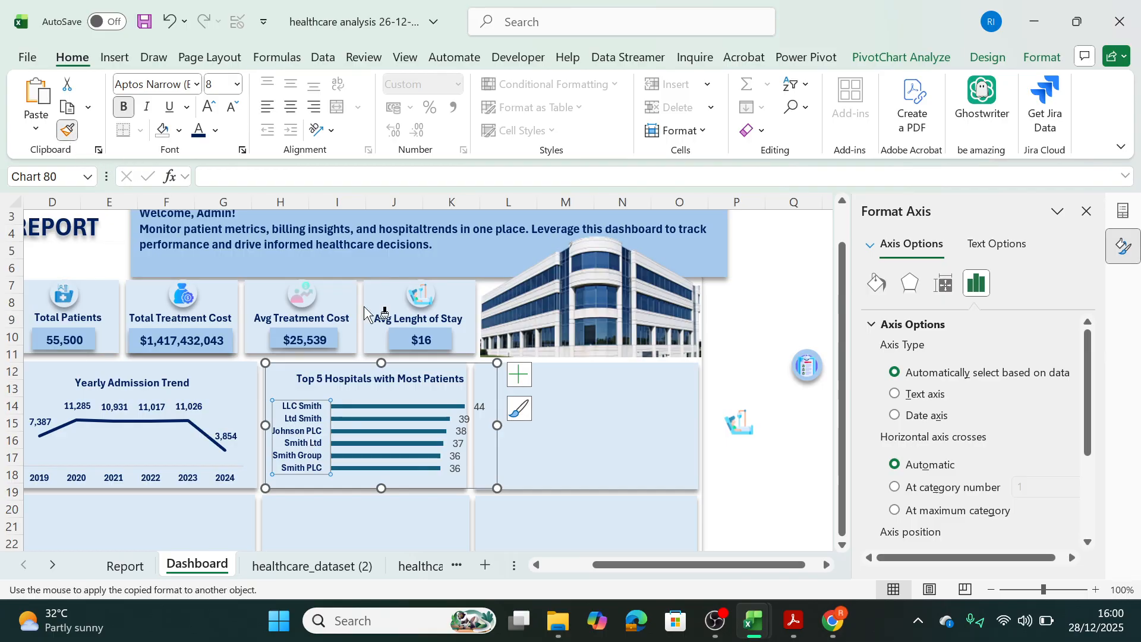
pyautogui.click(458, 451)
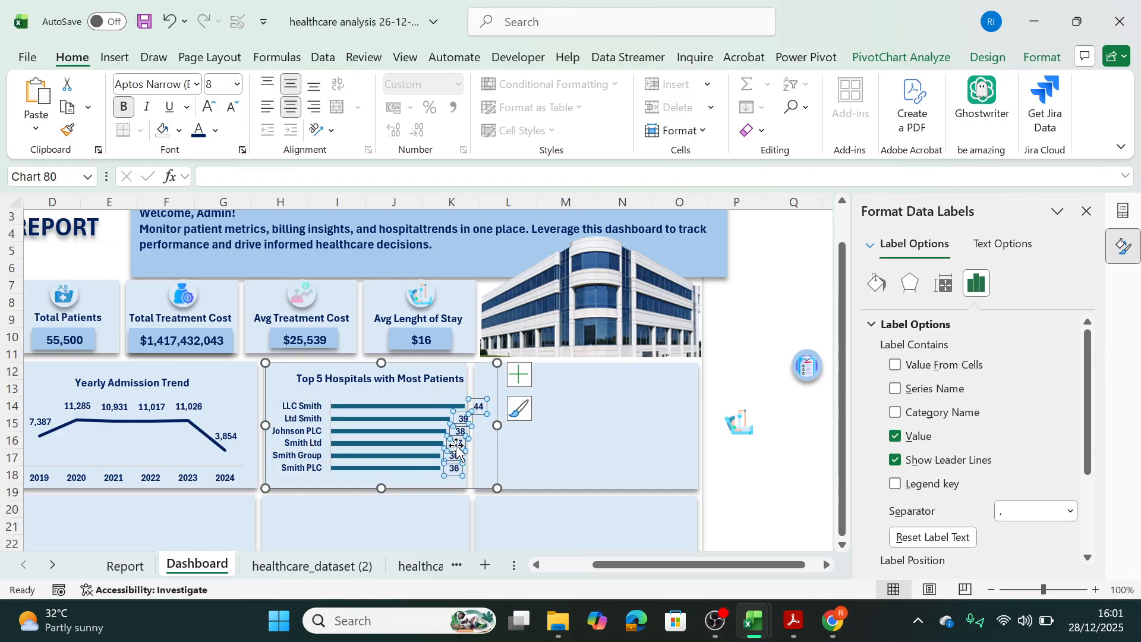
pyautogui.click(591, 448)
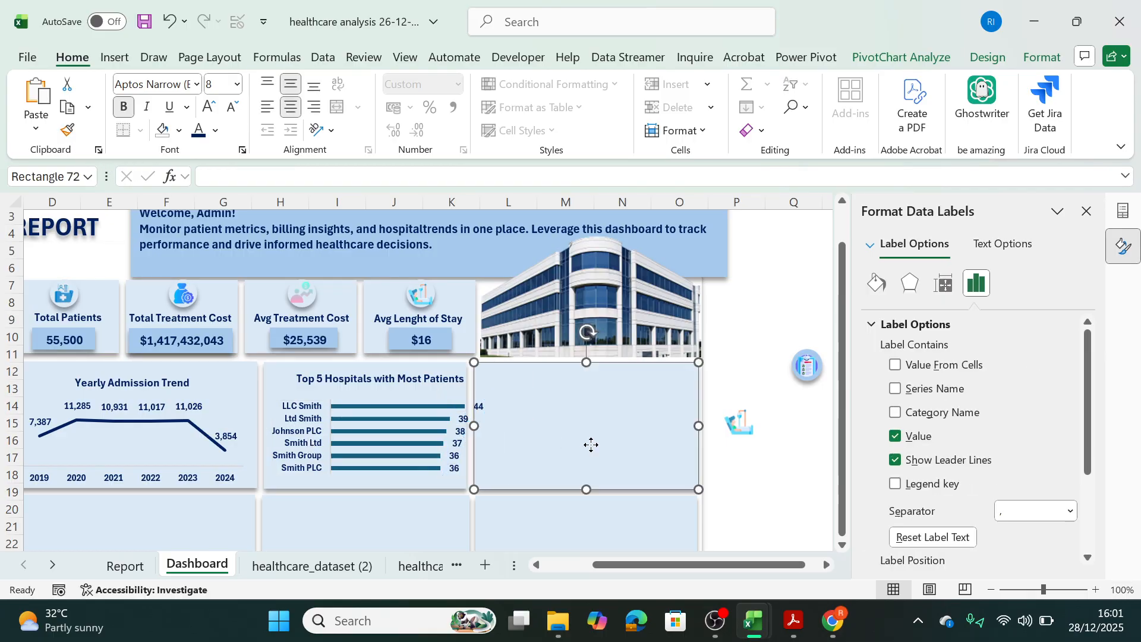
# Copy the data label formatting of the Yearly Admission Trend chart onto the data labels of the Top 5 Hospitals chart.
pyautogui.click(161, 411)
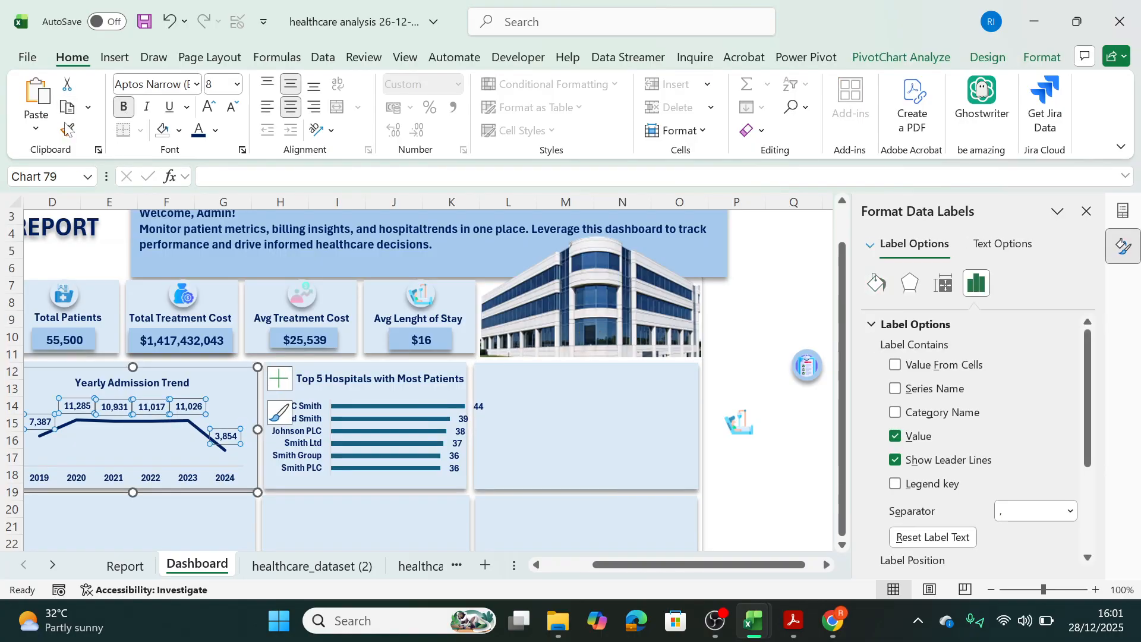
pyautogui.click(125, 406)
pyautogui.click(160, 419)
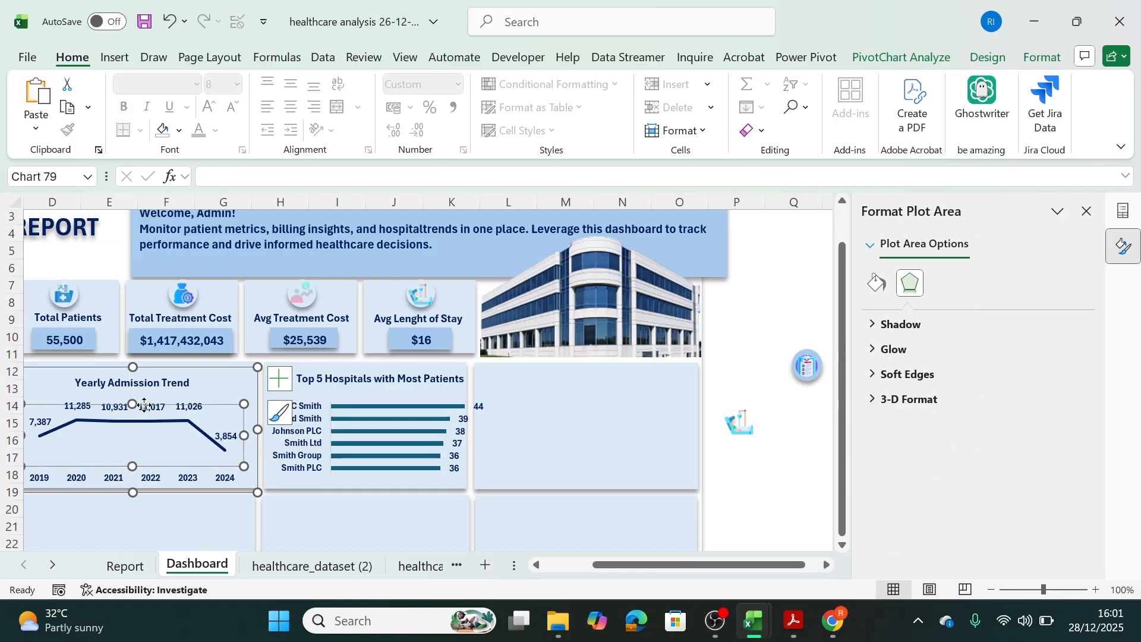
pyautogui.click(144, 406)
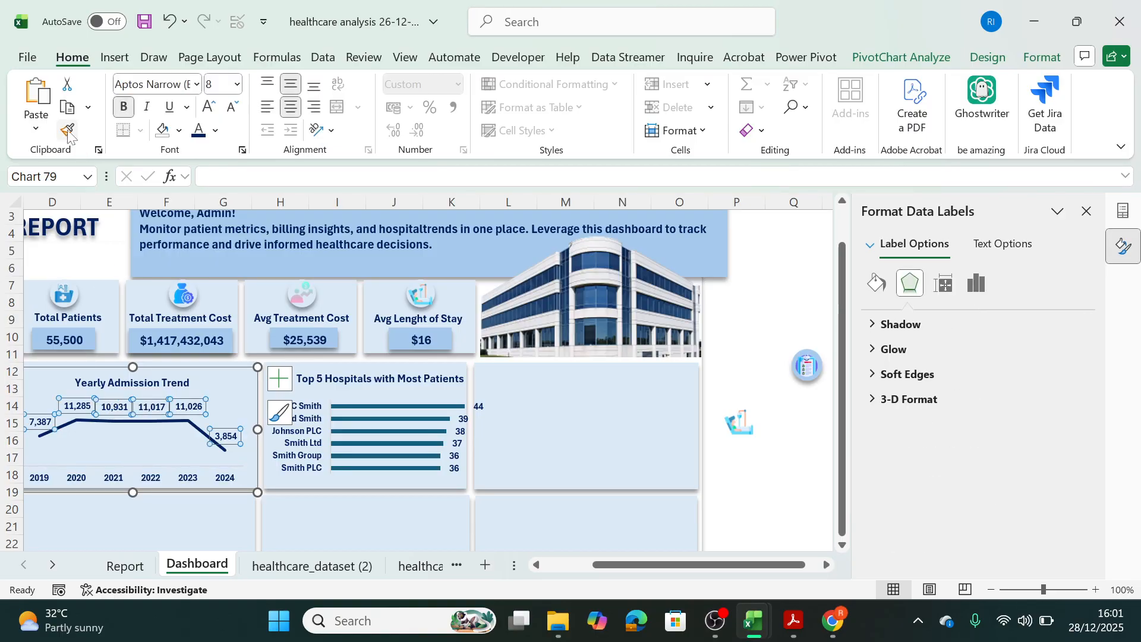
pyautogui.click(67, 130)
pyautogui.click(462, 430)
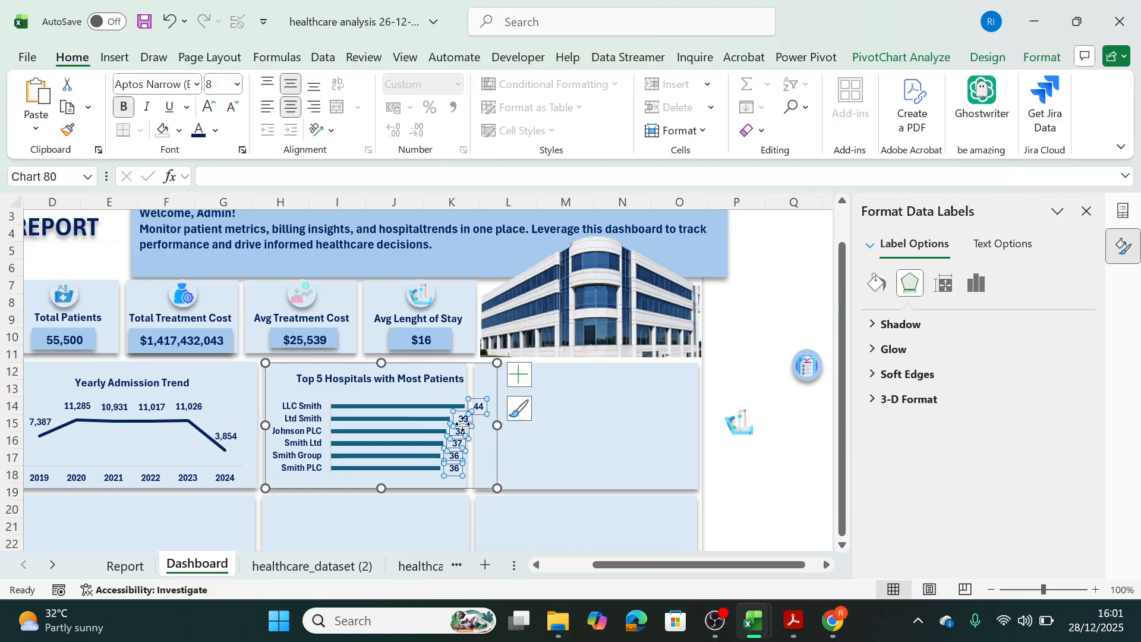
pyautogui.click(548, 436)
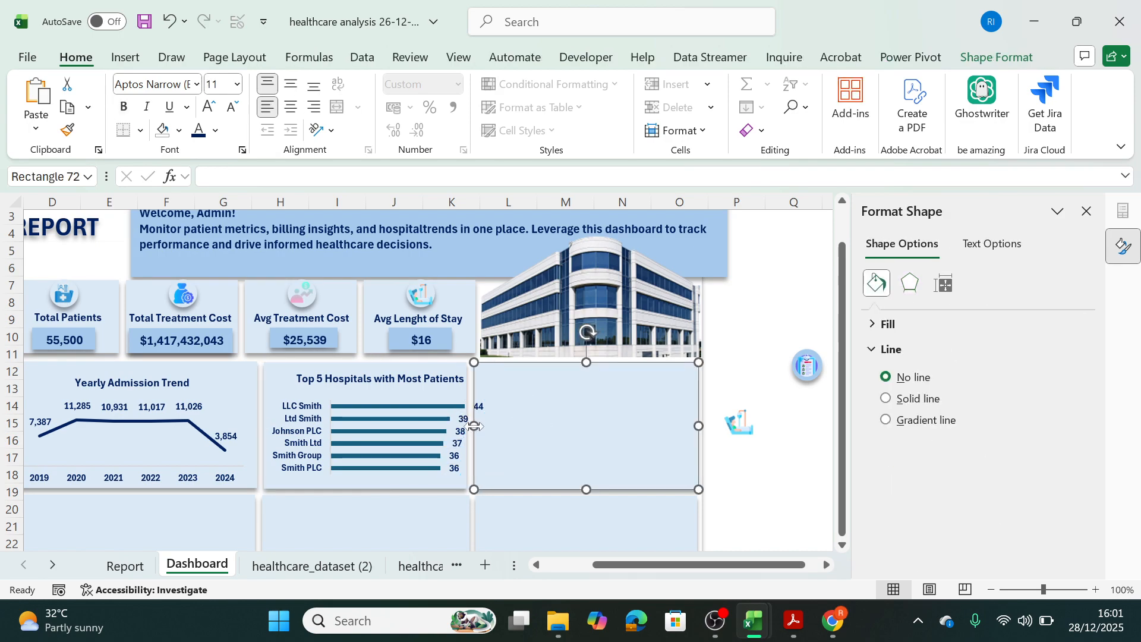
# Narrow the Top 5 Hospitals chart slightly and fill its bars with the standard dark blue.
pyautogui.click(469, 425)
pyautogui.moveTo(497, 425)
pyautogui.mouseDown()
pyautogui.moveTo(472, 428)
pyautogui.moveTo(486, 427)
pyautogui.mouseUp()
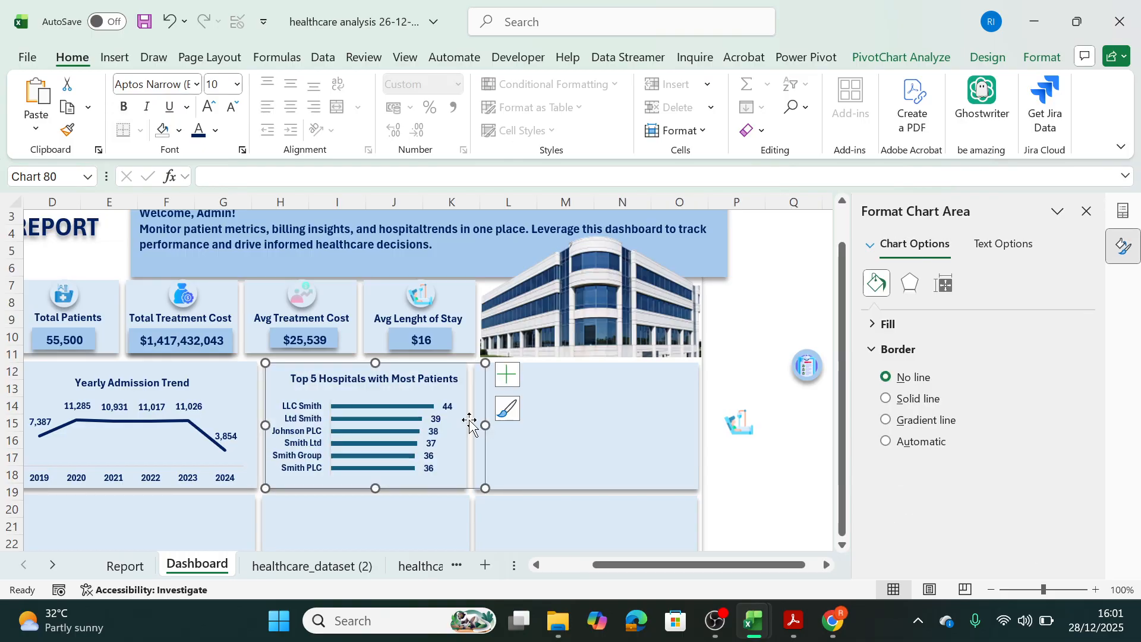
pyautogui.click(365, 406)
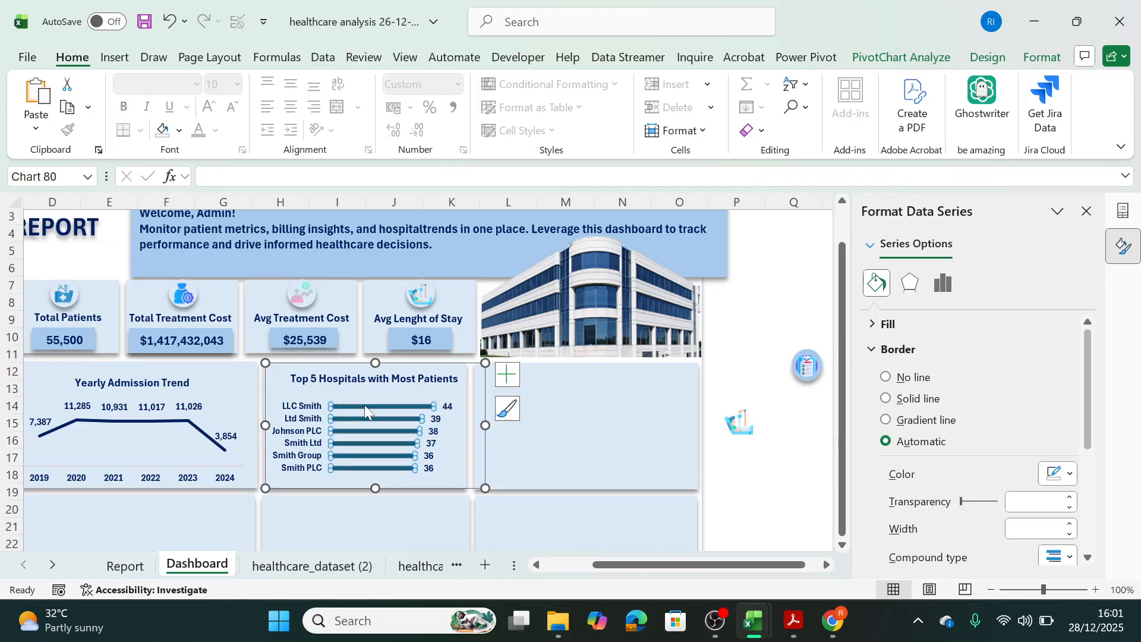
pyautogui.click(1039, 59)
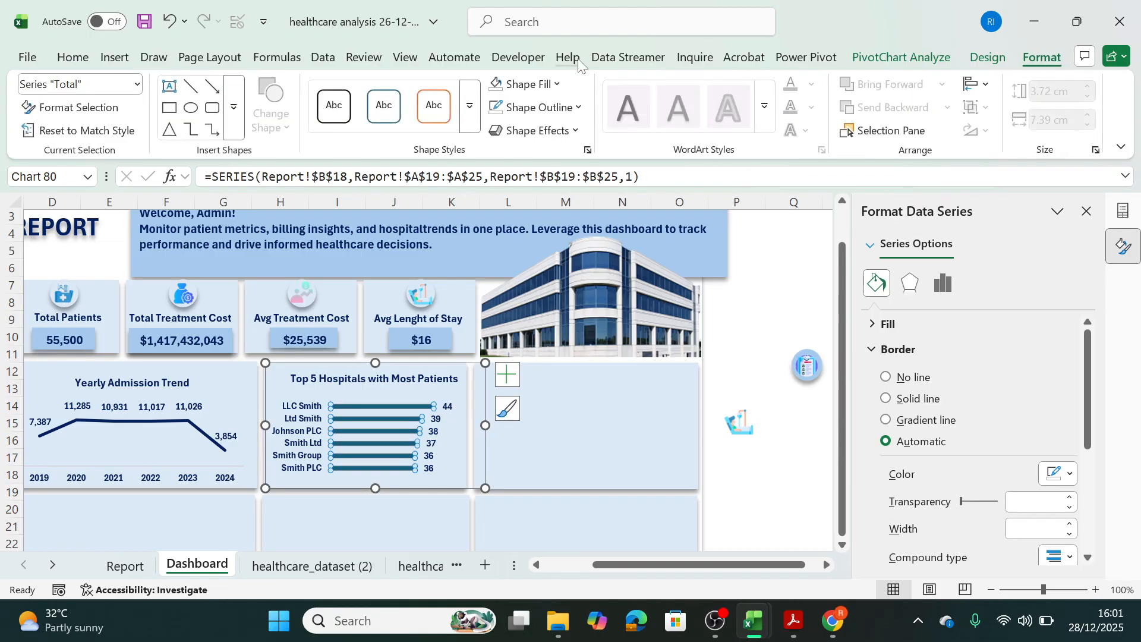
pyautogui.click(559, 93)
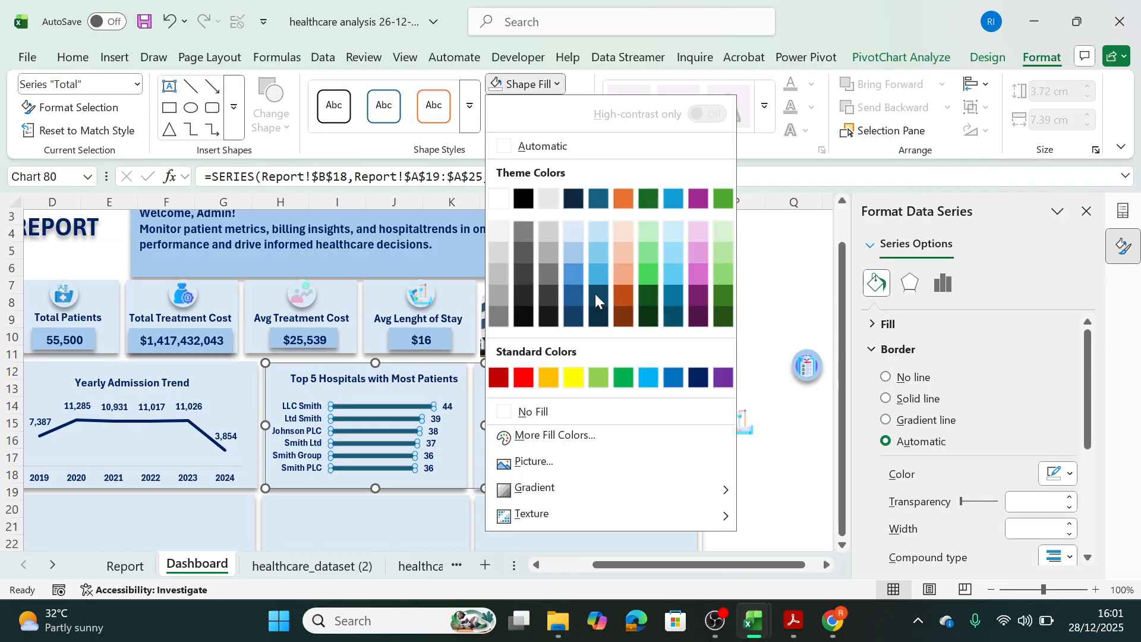
pyautogui.click(697, 376)
pyautogui.click(739, 425)
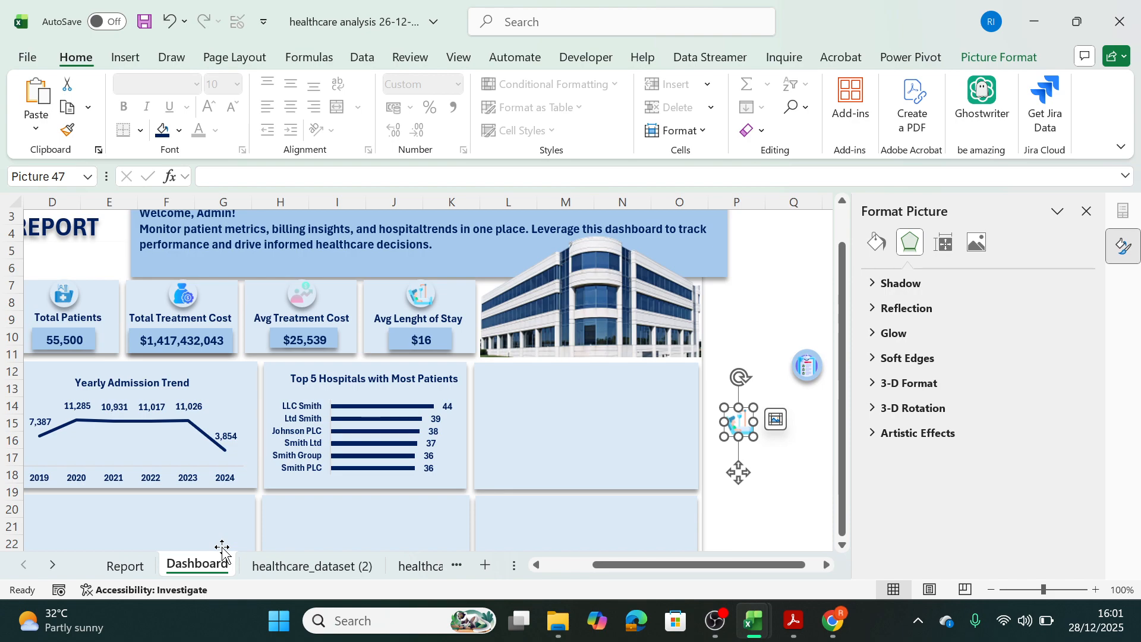
# Insert a Clustered Bar PivotChart from the Top 5 Doctors PivotTable on the Report sheet.
pyautogui.click(126, 570)
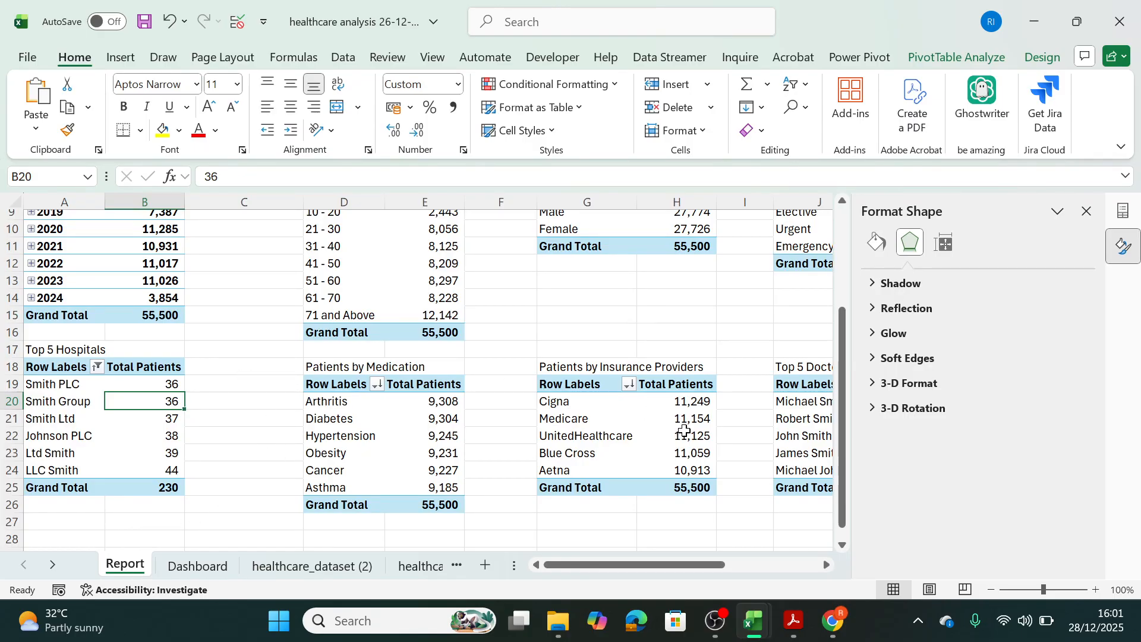
pyautogui.click(786, 418)
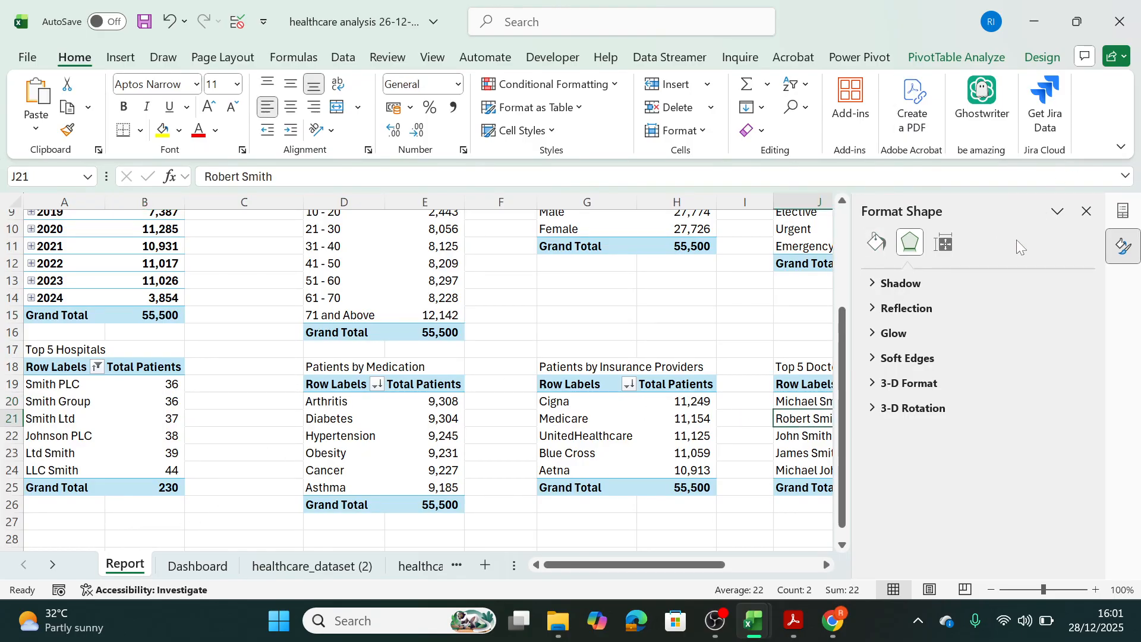
pyautogui.click(1086, 211)
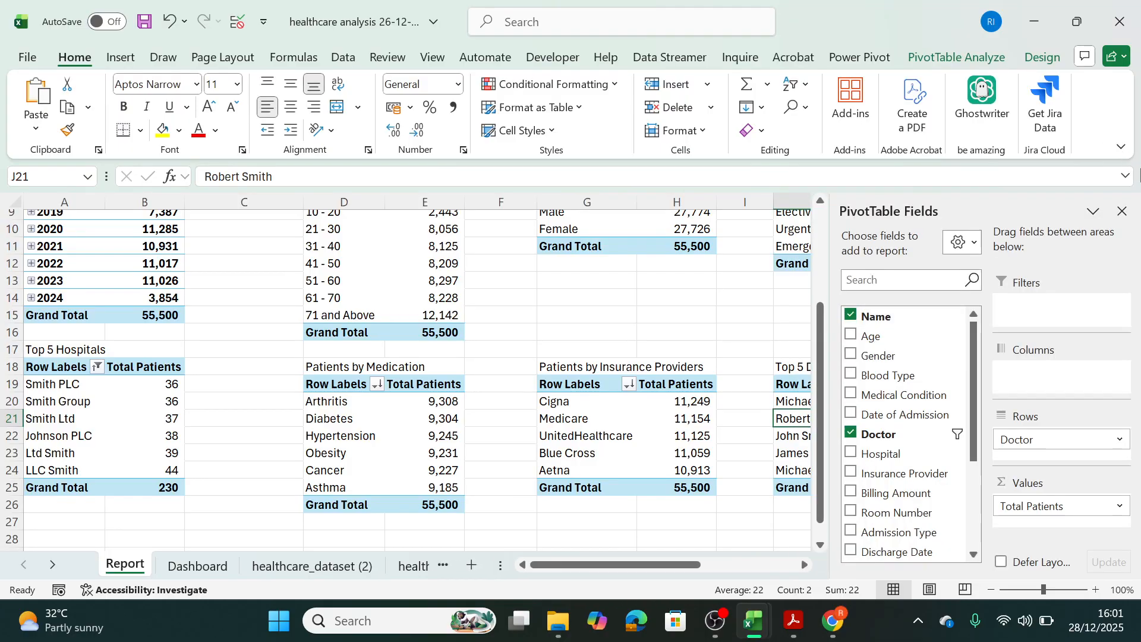
pyautogui.click(1122, 211)
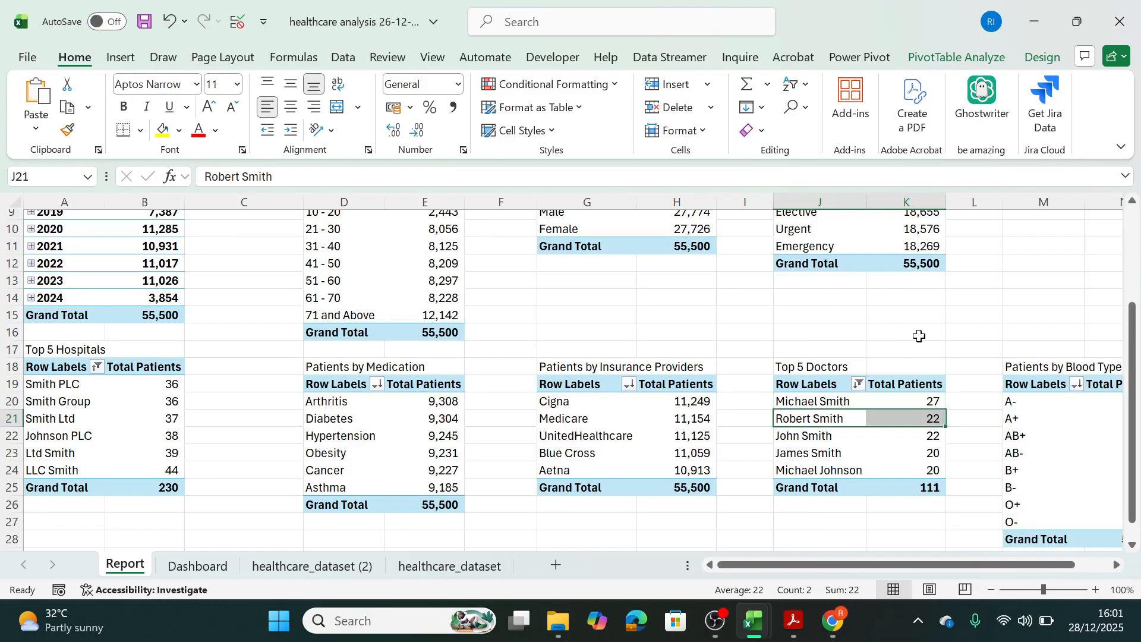
pyautogui.click(935, 58)
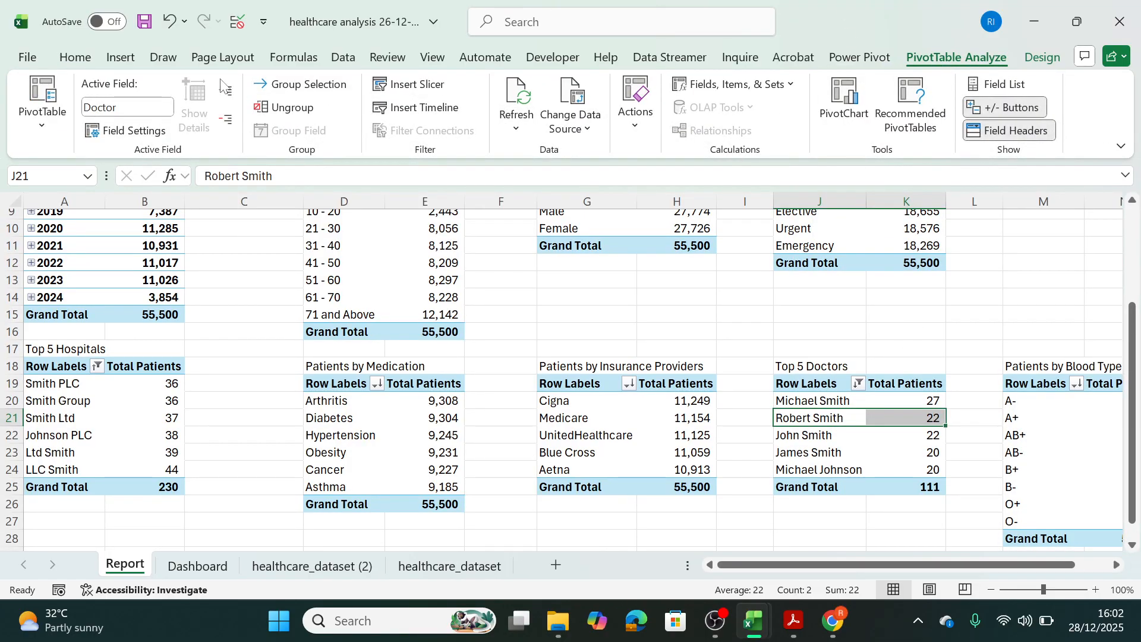
pyautogui.click(842, 109)
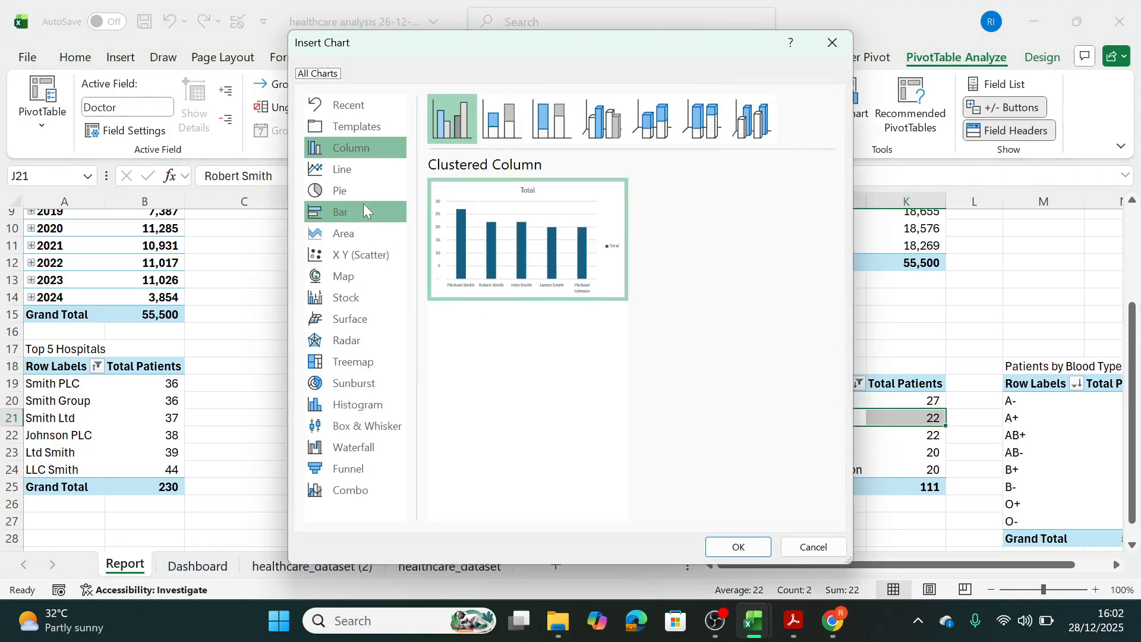
pyautogui.click(355, 212)
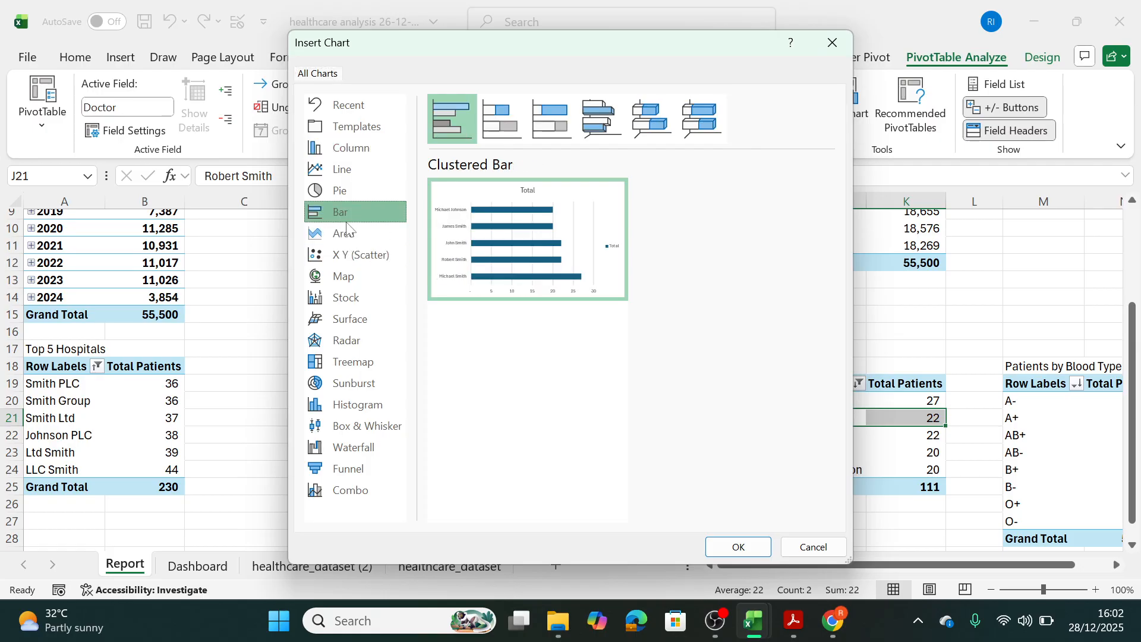
pyautogui.click(739, 547)
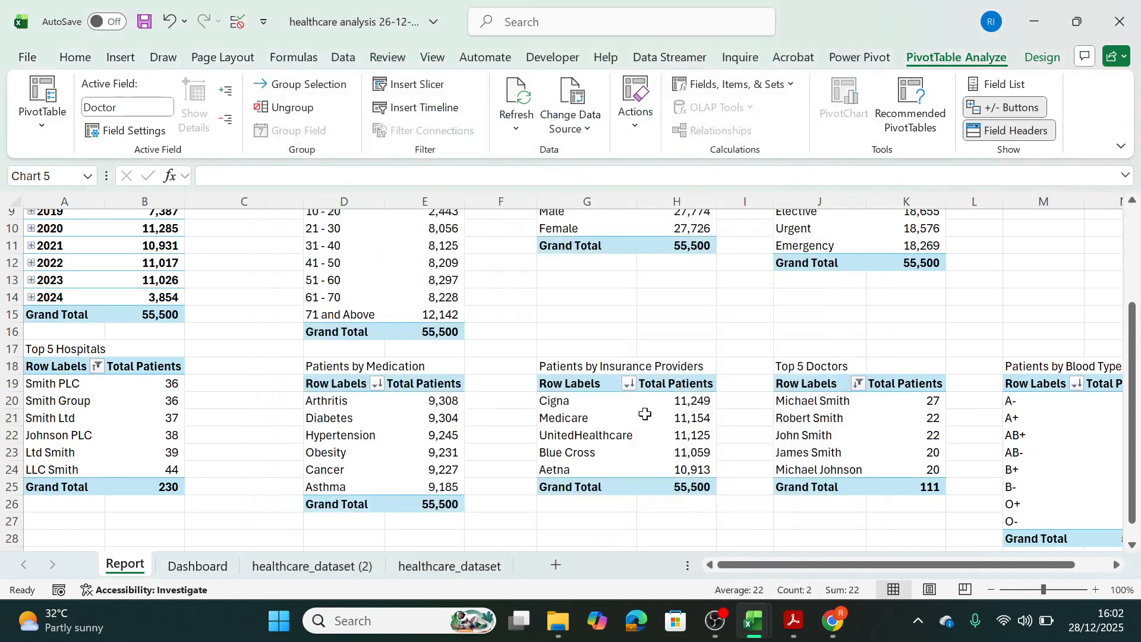
# Remove the legend, all field buttons and the gridlines from the new Top 5 Doctors PivotChart.
pyautogui.click(754, 409)
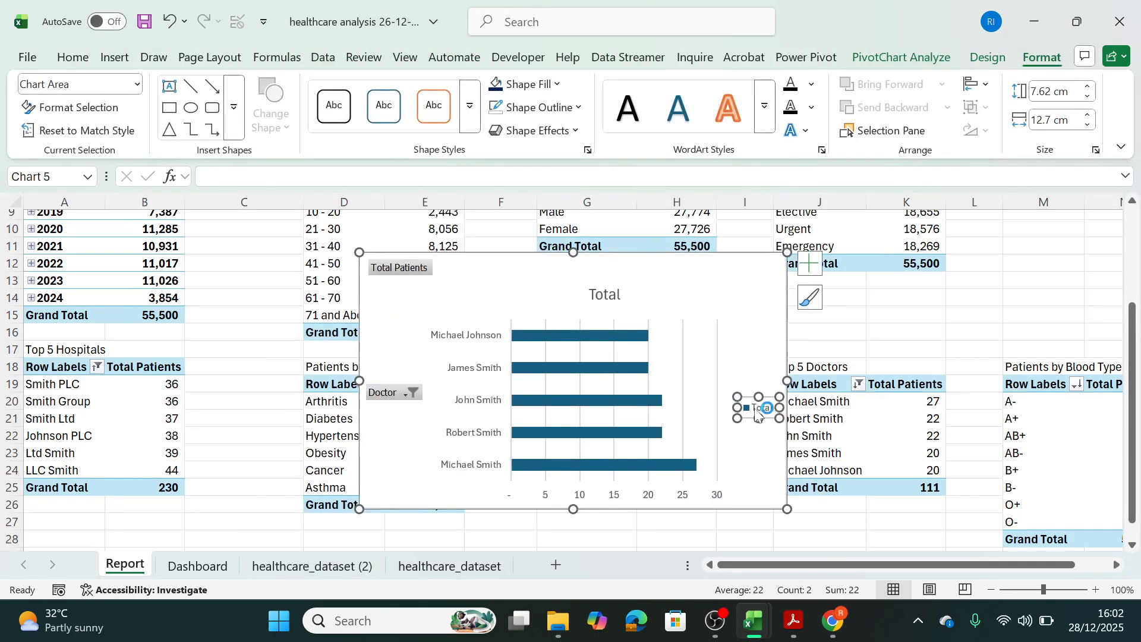
pyautogui.press('Delete')
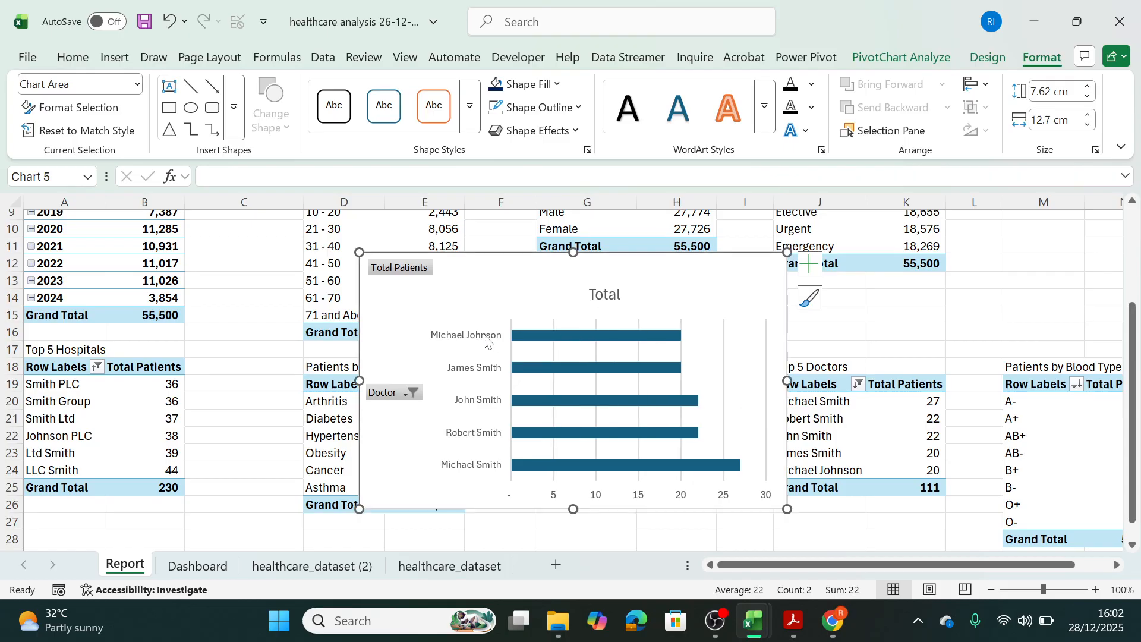
pyautogui.rightClick(398, 399)
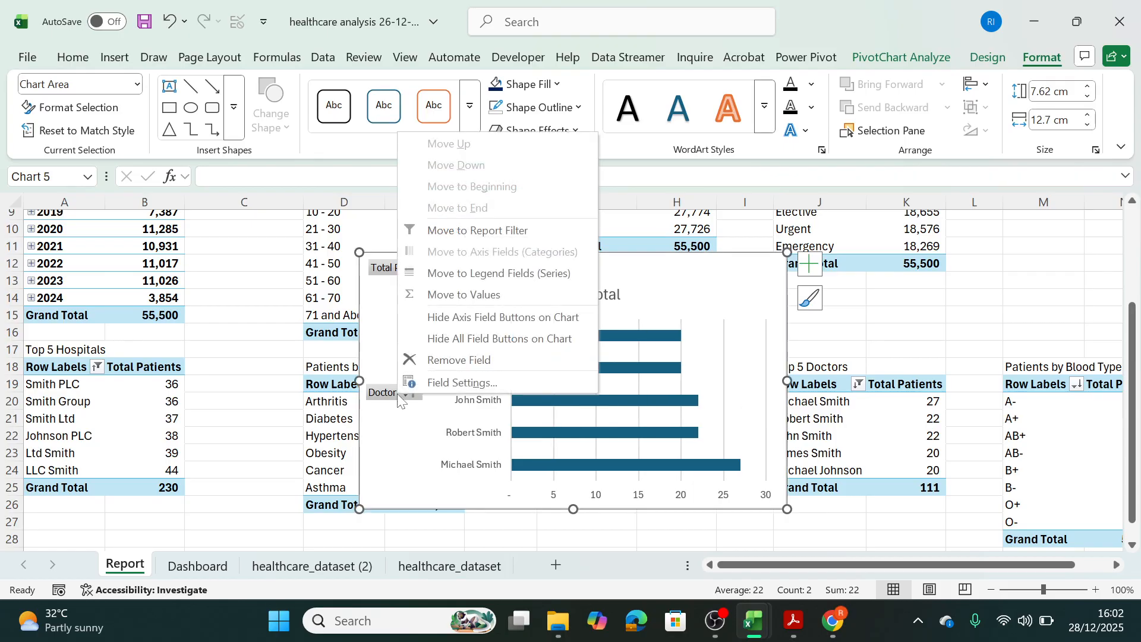
pyautogui.click(465, 345)
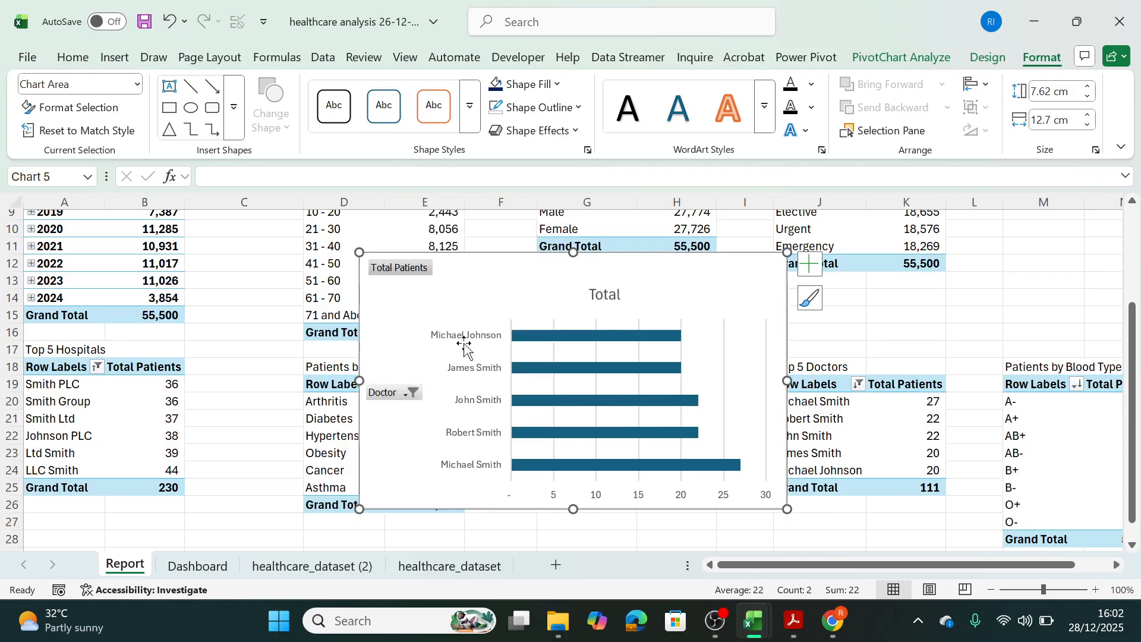
pyautogui.click(810, 276)
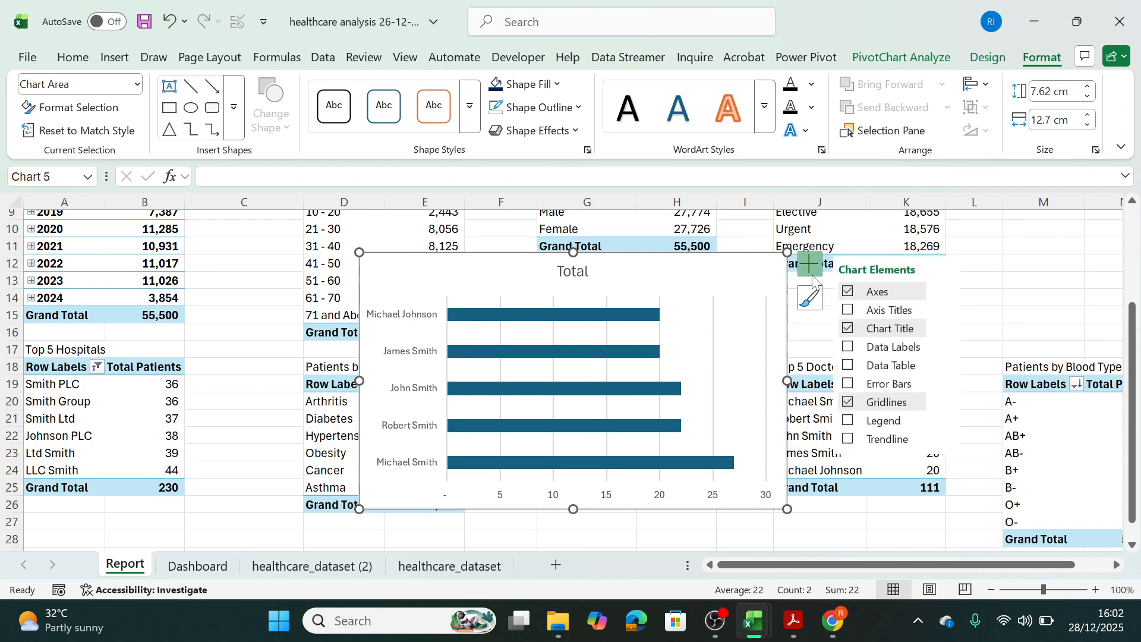
pyautogui.click(847, 404)
# Move the Top 5 Doctors chart from the Report sheet to the empty panel beside the Top 5 Hospitals chart on the Dashboard sheet and shrink it.
pyautogui.doubleClick(593, 273)
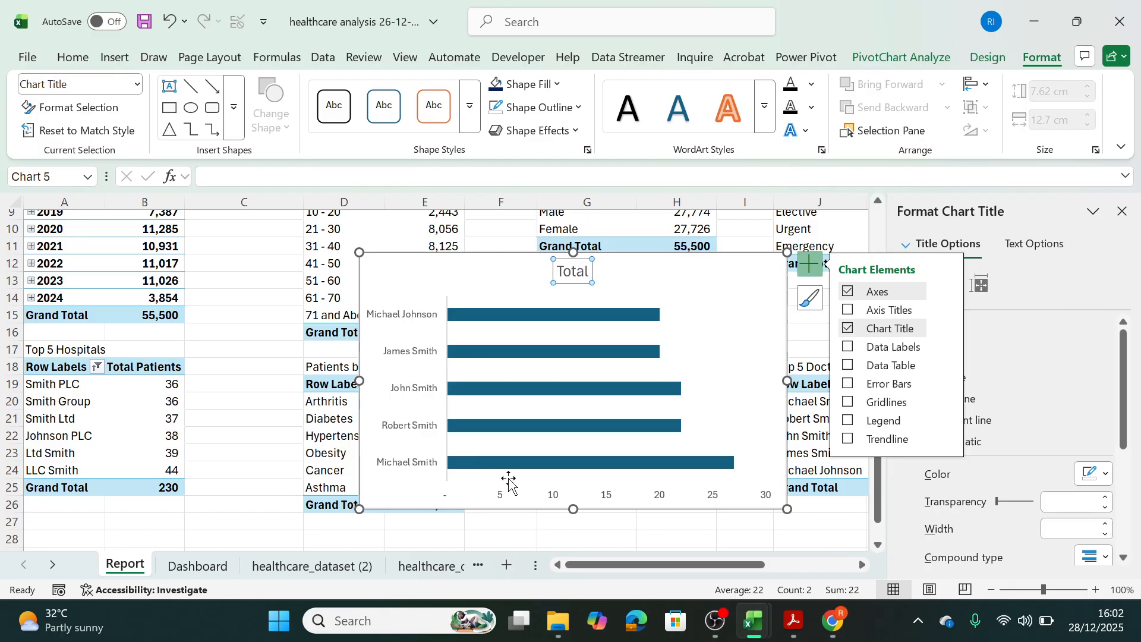
pyautogui.click(750, 298)
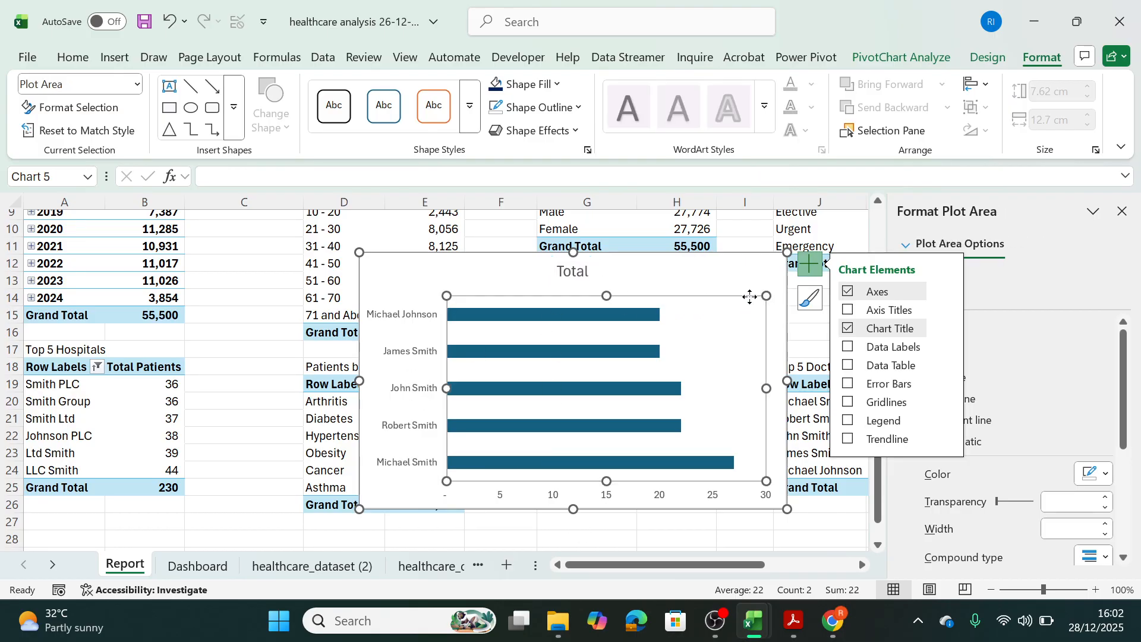
pyautogui.click(735, 284)
pyautogui.press('Delete')
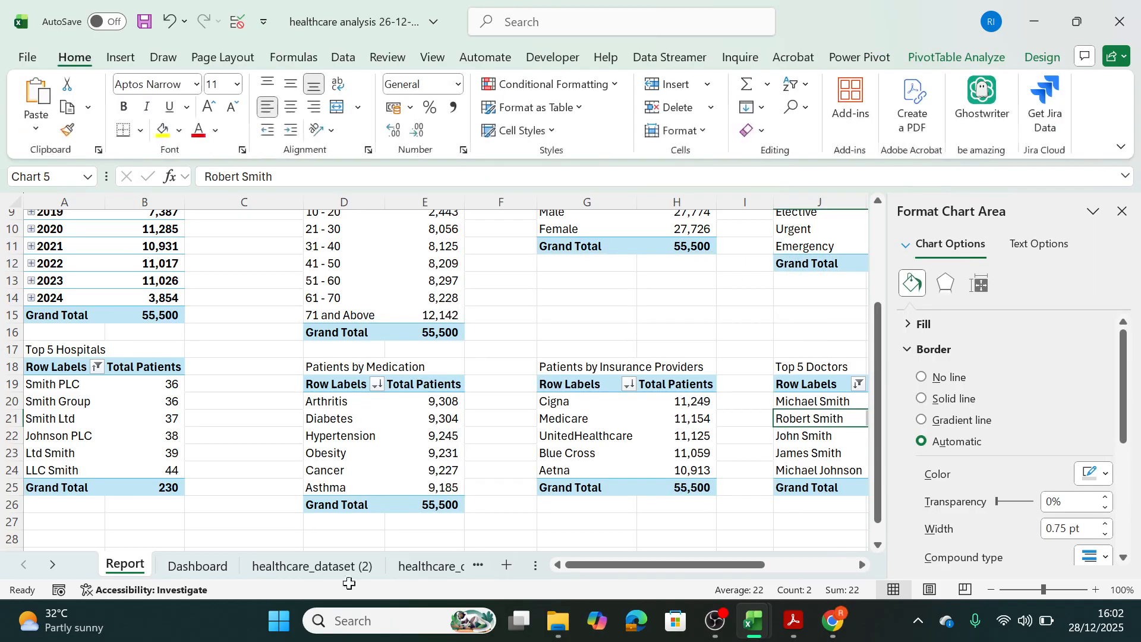
pyautogui.click(232, 567)
pyautogui.click(486, 452)
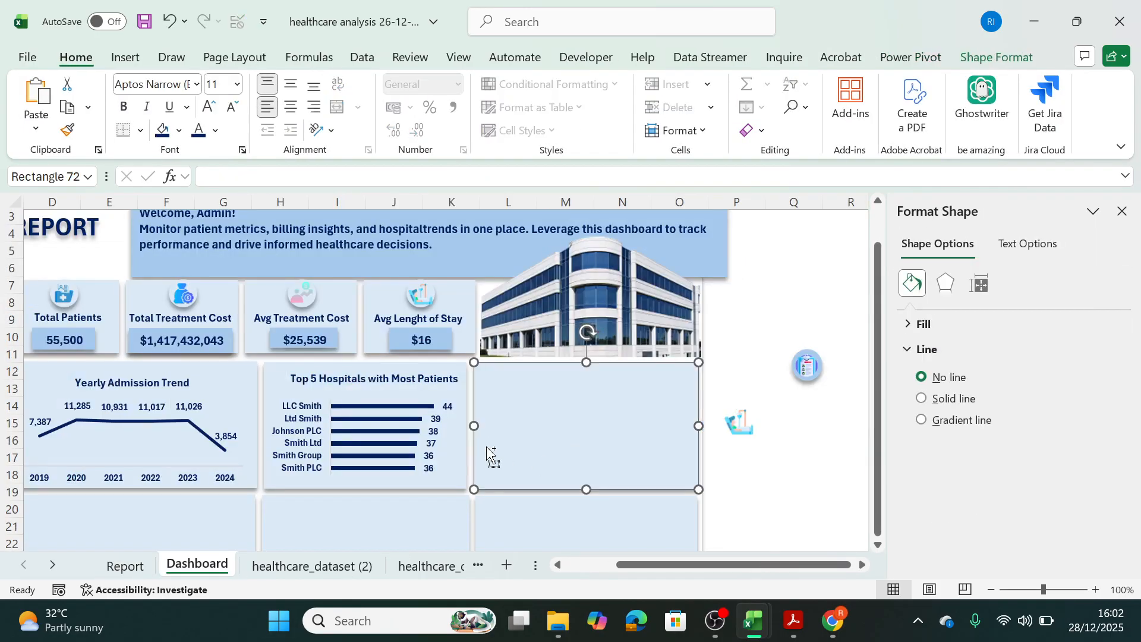
pyautogui.hotkey('ctrl', 'v')
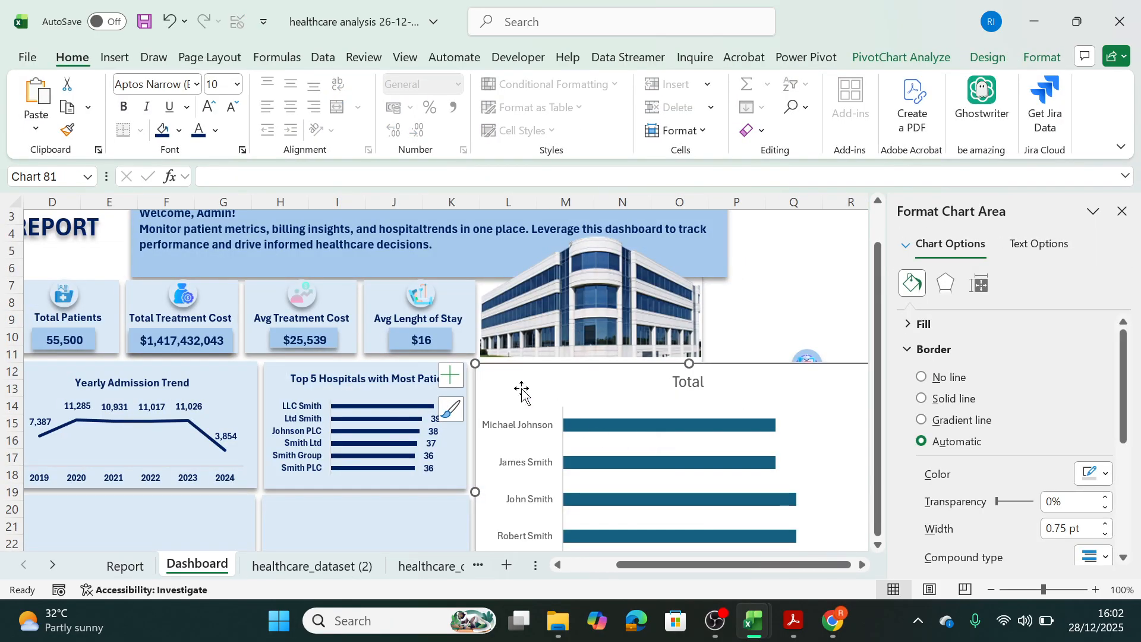
pyautogui.moveTo(475, 363)
pyautogui.mouseDown()
pyautogui.moveTo(592, 411)
pyautogui.moveTo(478, 345)
pyautogui.mouseUp()
pyautogui.click(339, 383)
pyautogui.click(339, 383)
pyautogui.doubleClick(338, 384)
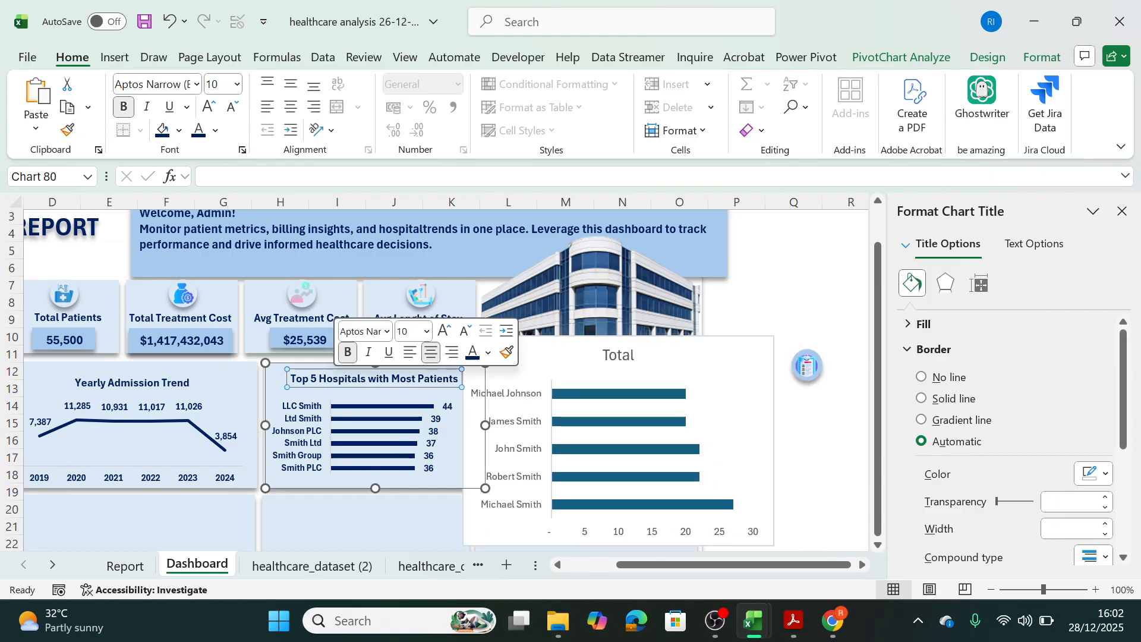
pyautogui.click(640, 360)
pyautogui.click(640, 360)
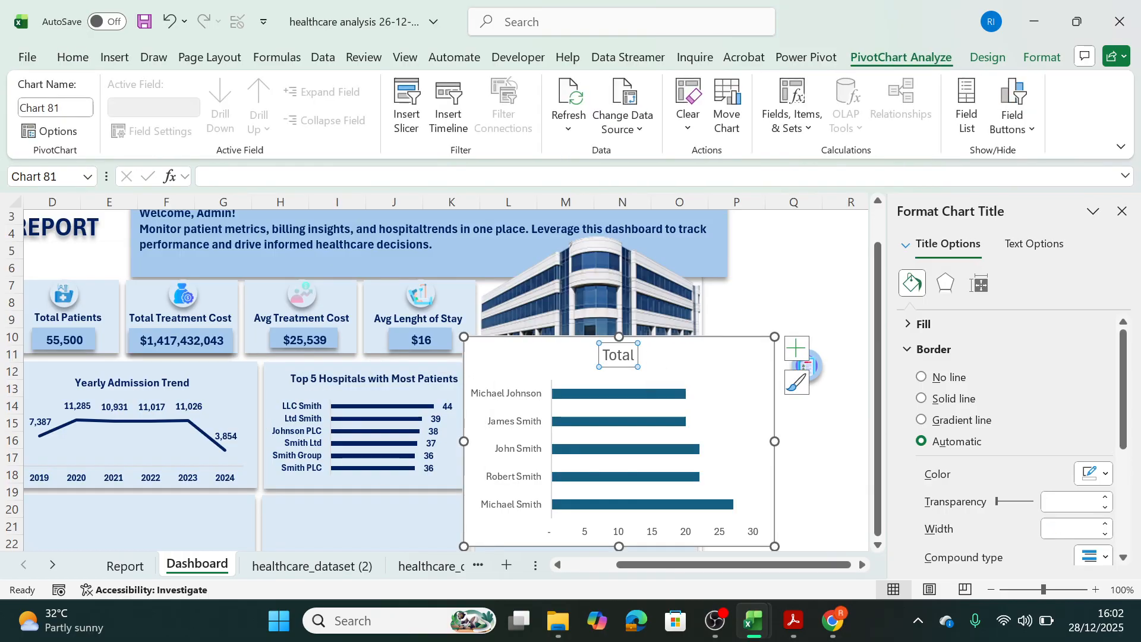
pyautogui.click(628, 356)
pyautogui.click(626, 362)
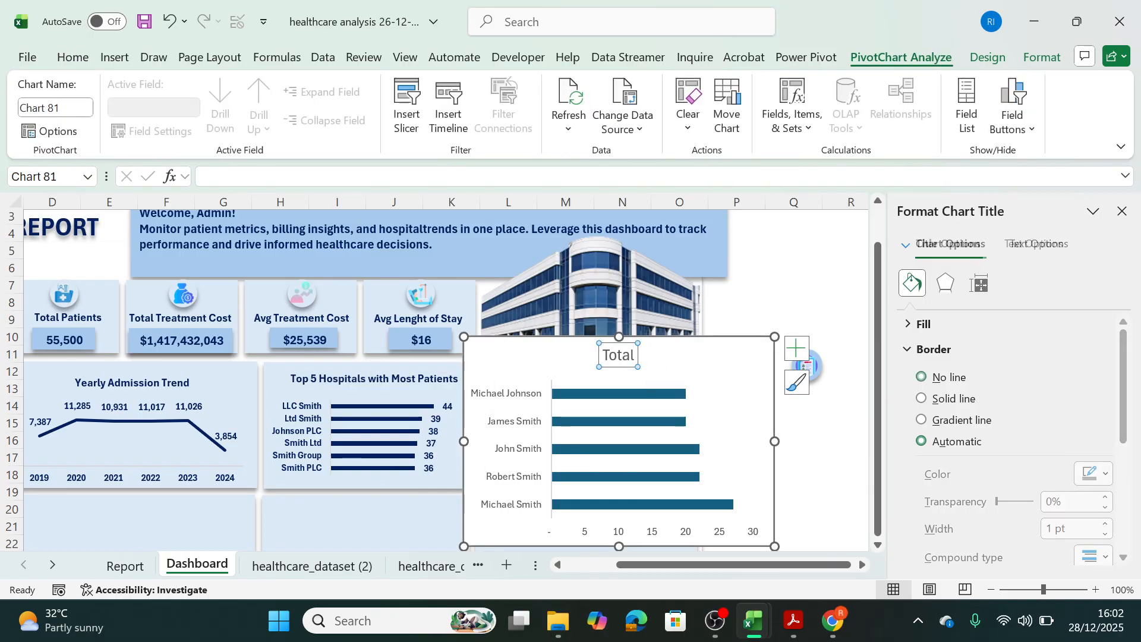
pyautogui.doubleClick(634, 356)
pyautogui.hotkey('ctrl', 'z')
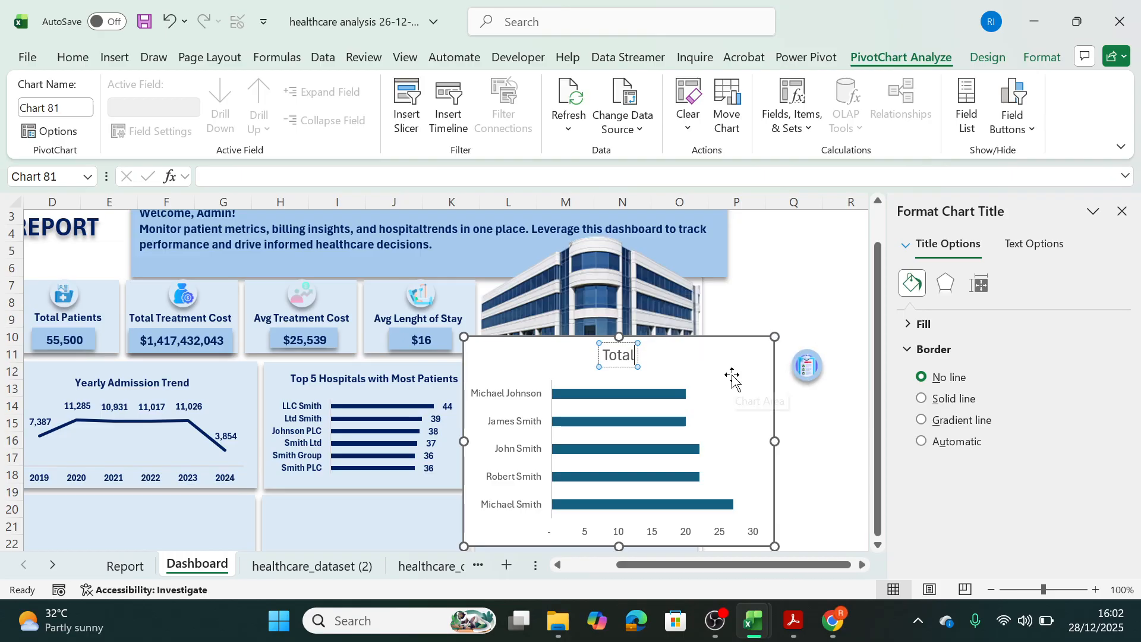
pyautogui.hotkey('ctrl', 'z')
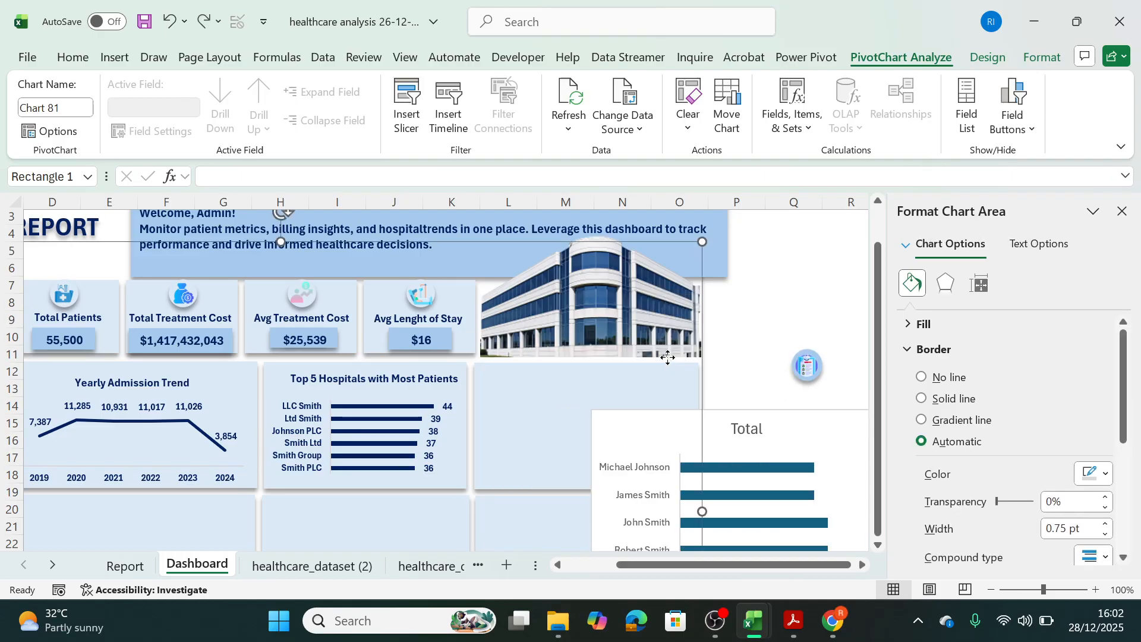
# Reposition the Top 5 Doctors chart over the third panel of the top chart row and close the formatting pane.
pyautogui.click(652, 461)
pyautogui.moveTo(634, 430); pyautogui.dragTo(577, 355)
pyautogui.click(1122, 211)
# Copy the Top 5 Hospitals chart's title text and paste it over the doctors chart's title.
pyautogui.doubleClick(652, 367)
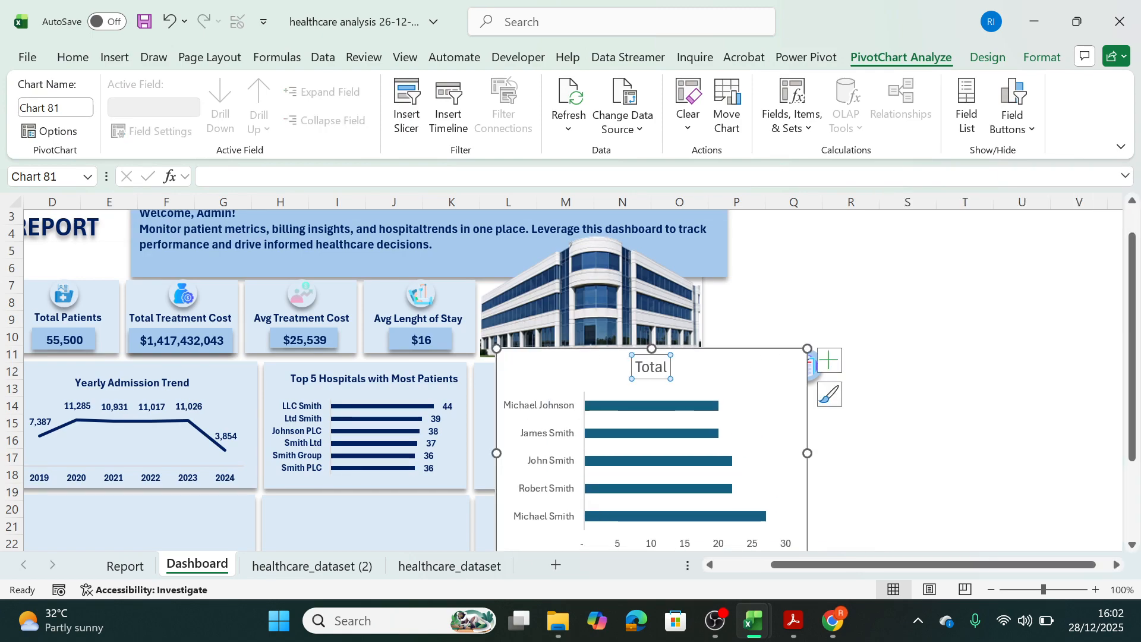
pyautogui.click(390, 380)
pyautogui.click(372, 378)
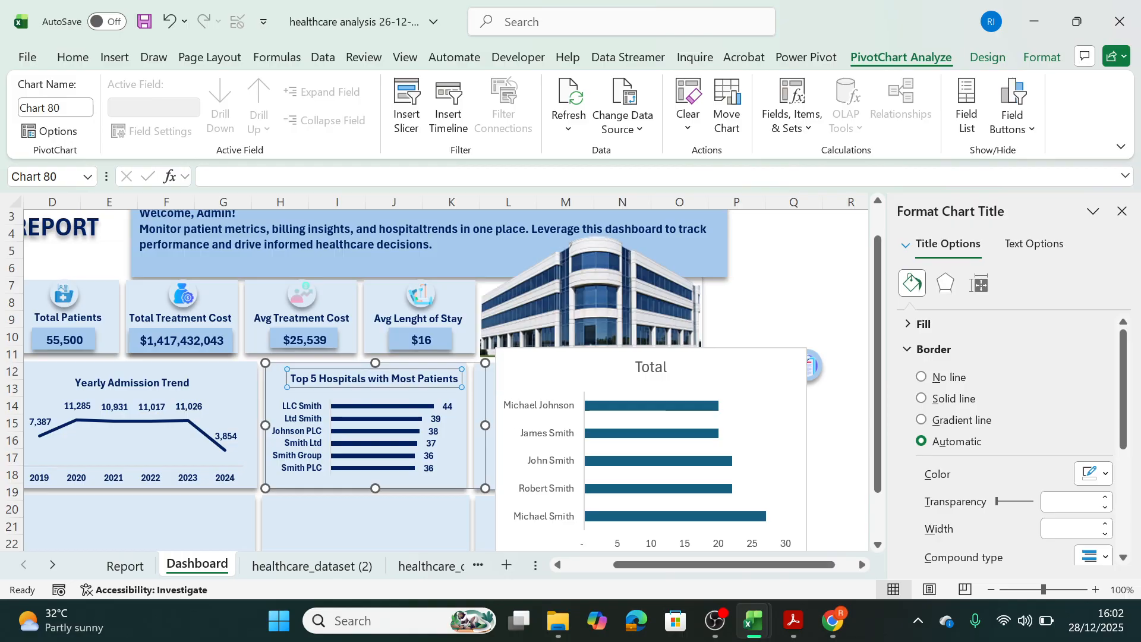
pyautogui.hotkey('ctrl', 'a')
pyautogui.hotkey('ctrl', 'c')
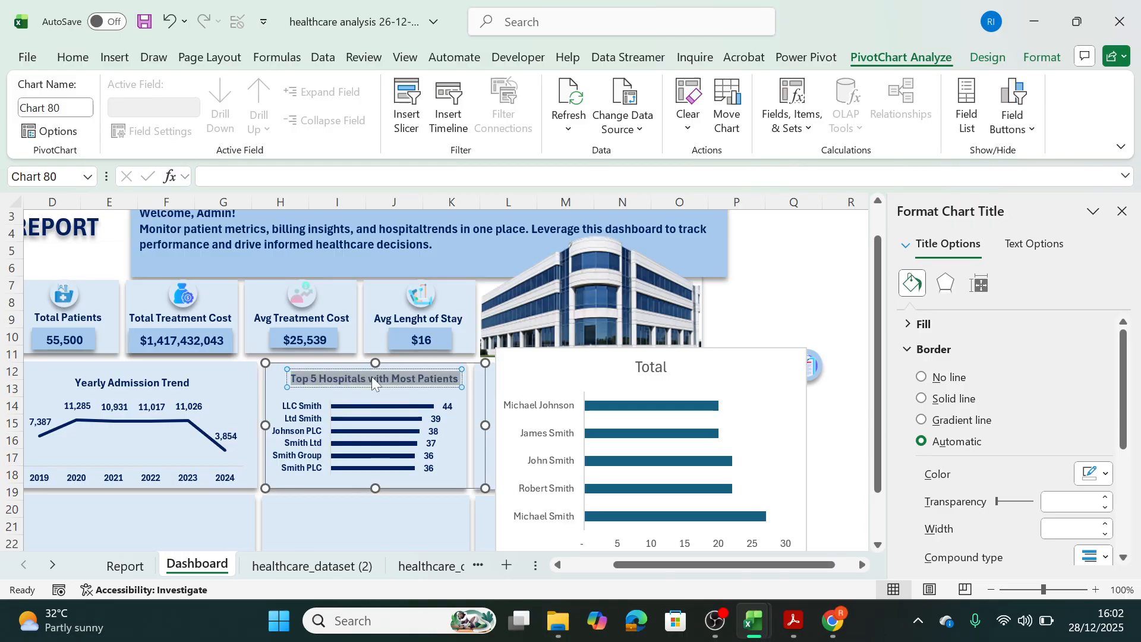
pyautogui.click(656, 376)
pyautogui.doubleClick(656, 374)
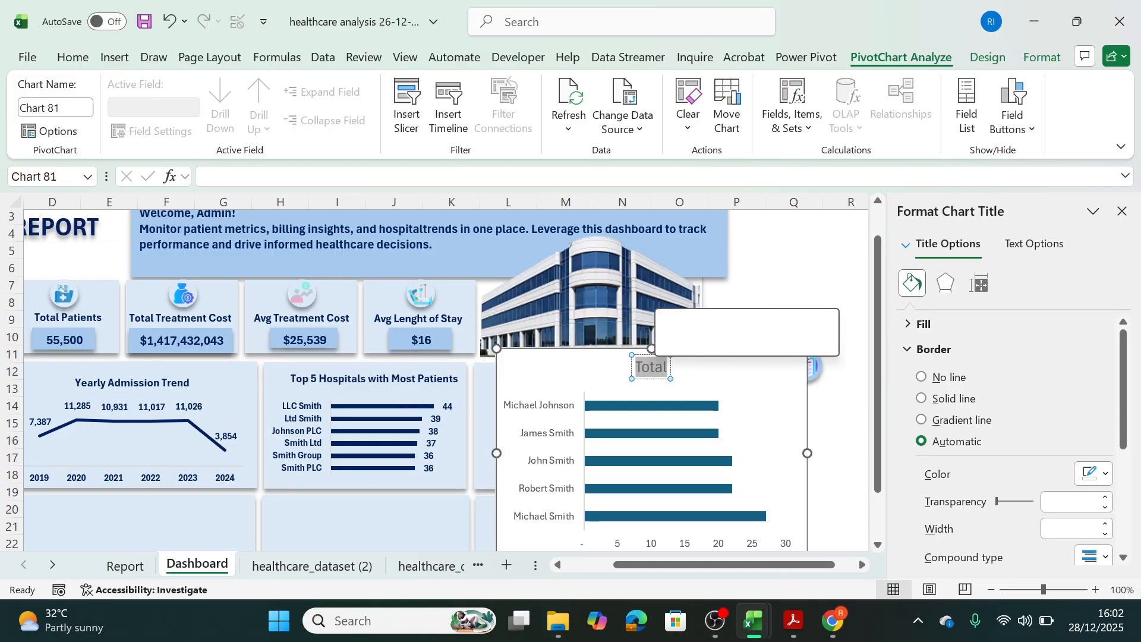
pyautogui.hotkey('ctrl', 'v')
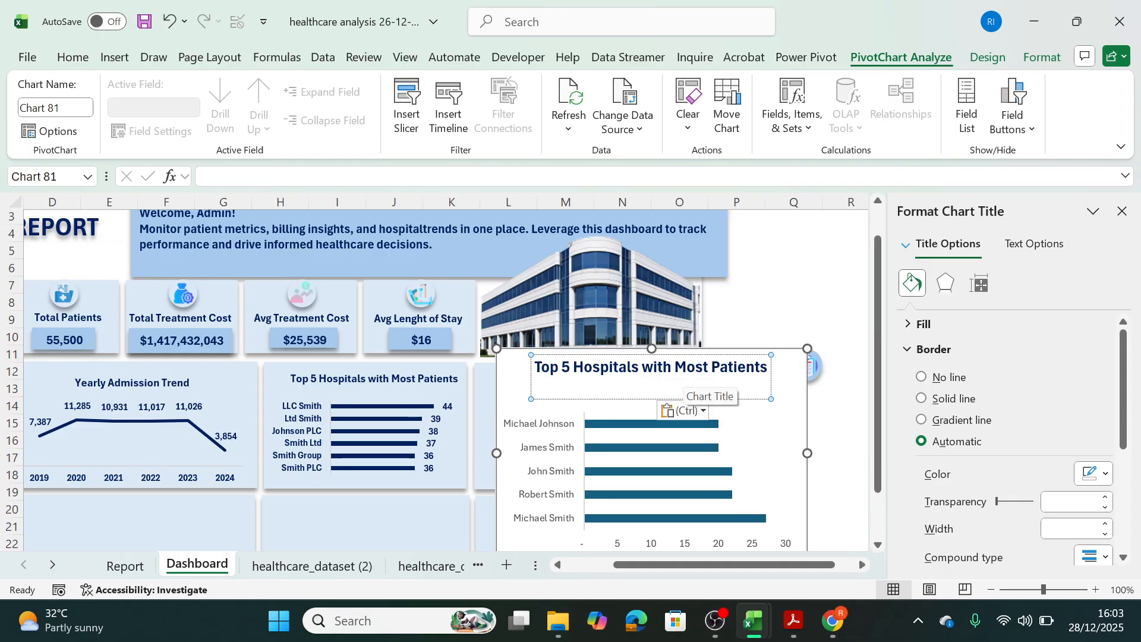
# Replace "Hospitals" in the pasted chart title so that it reads "Top 5 Doctors with Most Patients".
pyautogui.moveTo(631, 366); pyautogui.dragTo(570, 366)
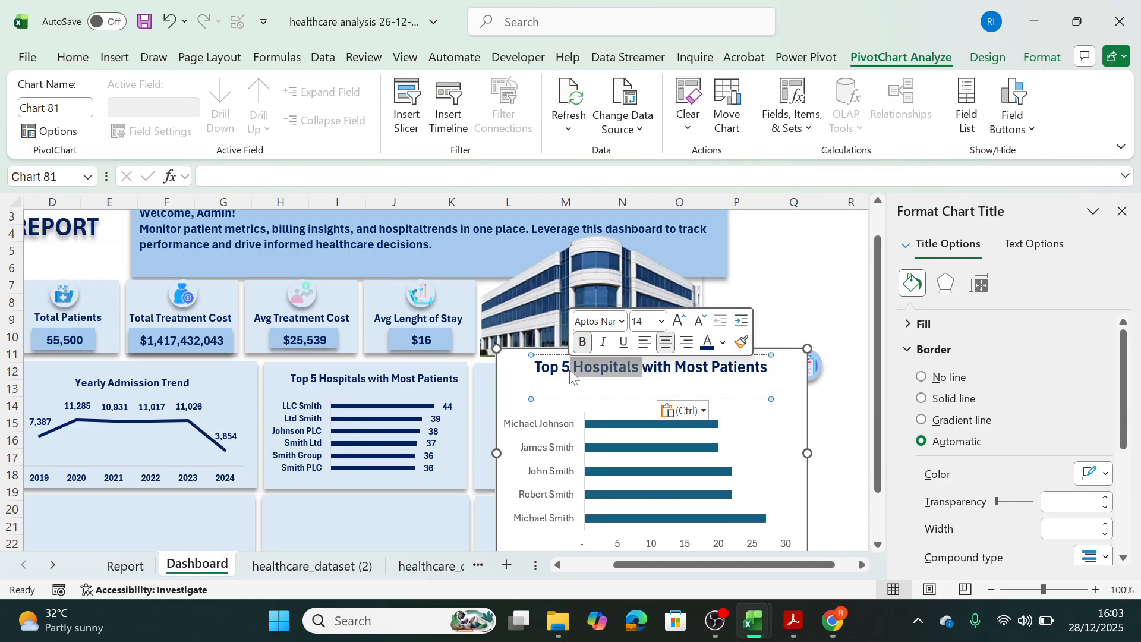
pyautogui.write('D')
pyautogui.press('Return')
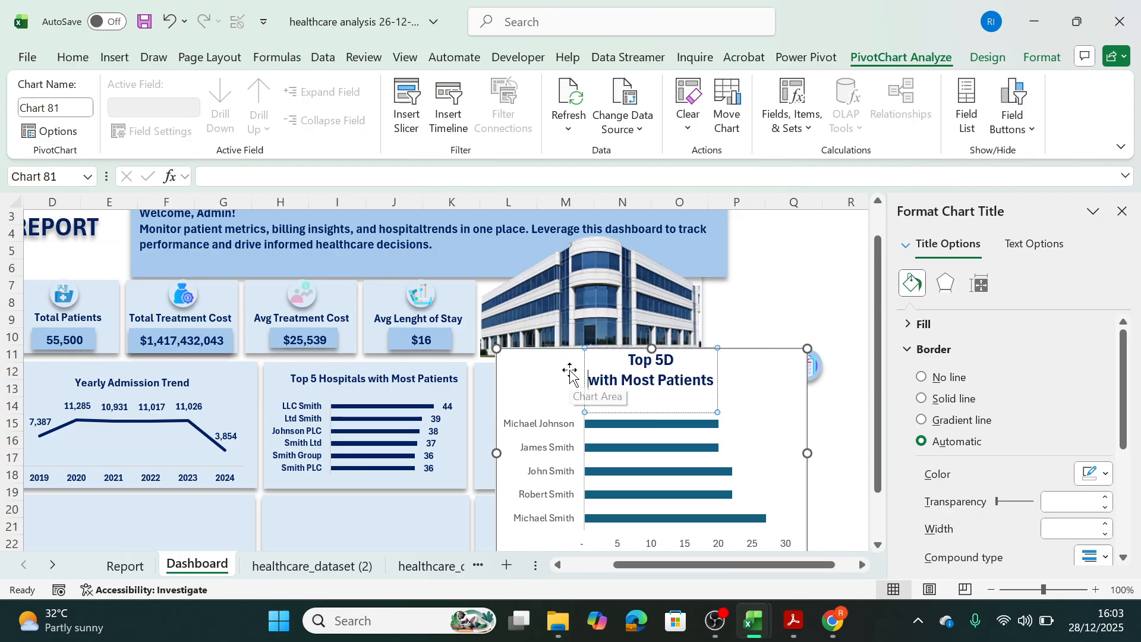
pyautogui.press('BackSpace')
pyautogui.press('Left')
pyautogui.write('Doctors')
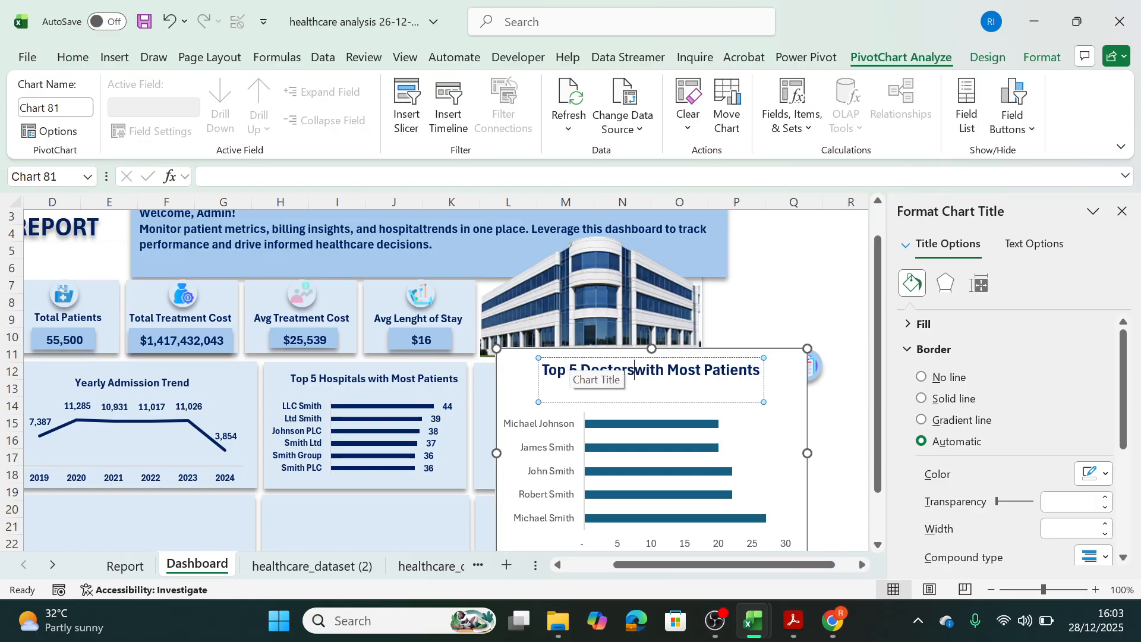
pyautogui.click(809, 366)
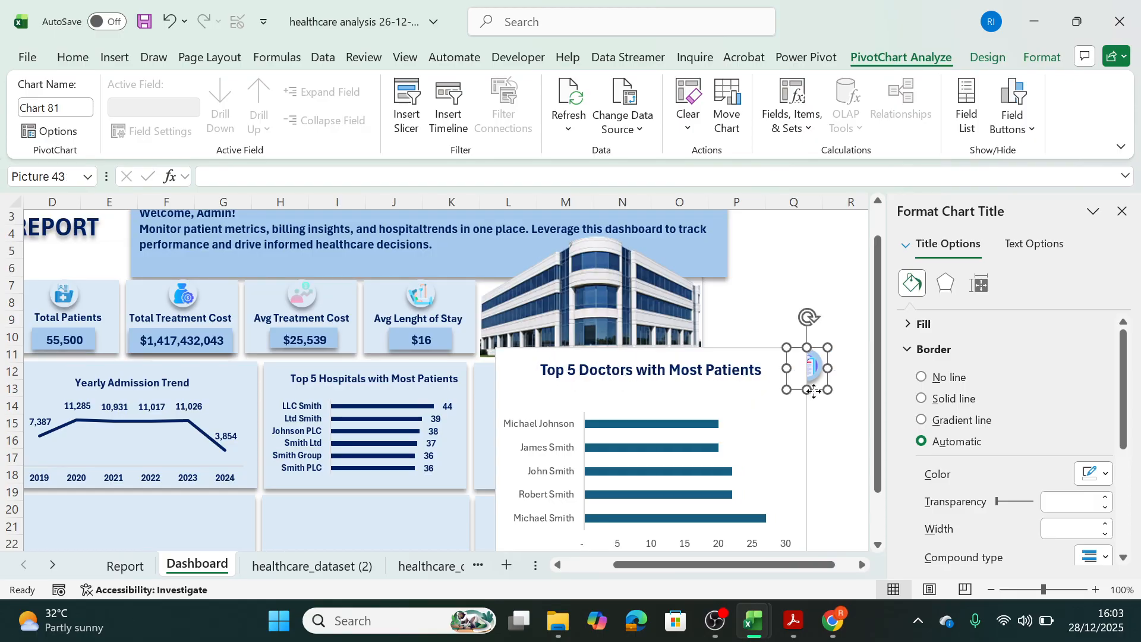
# Copy the title and category axis formatting of the Top 5 Hospitals chart onto the Top 5 Doctors chart with Format Painter.
pyautogui.click(379, 377)
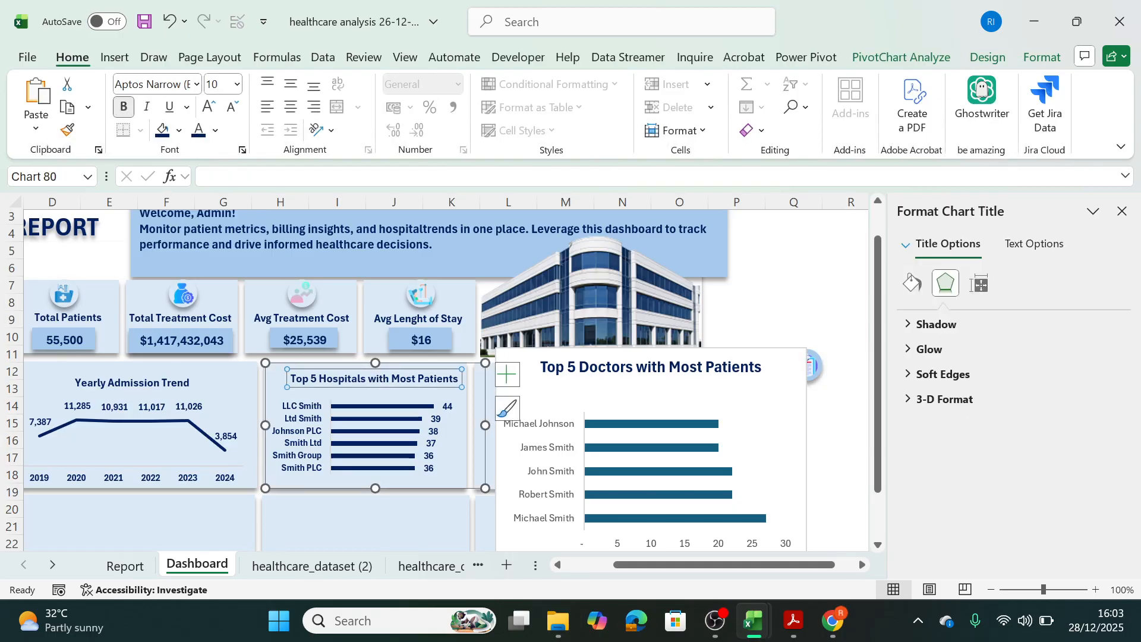
pyautogui.click(66, 130)
pyautogui.click(610, 370)
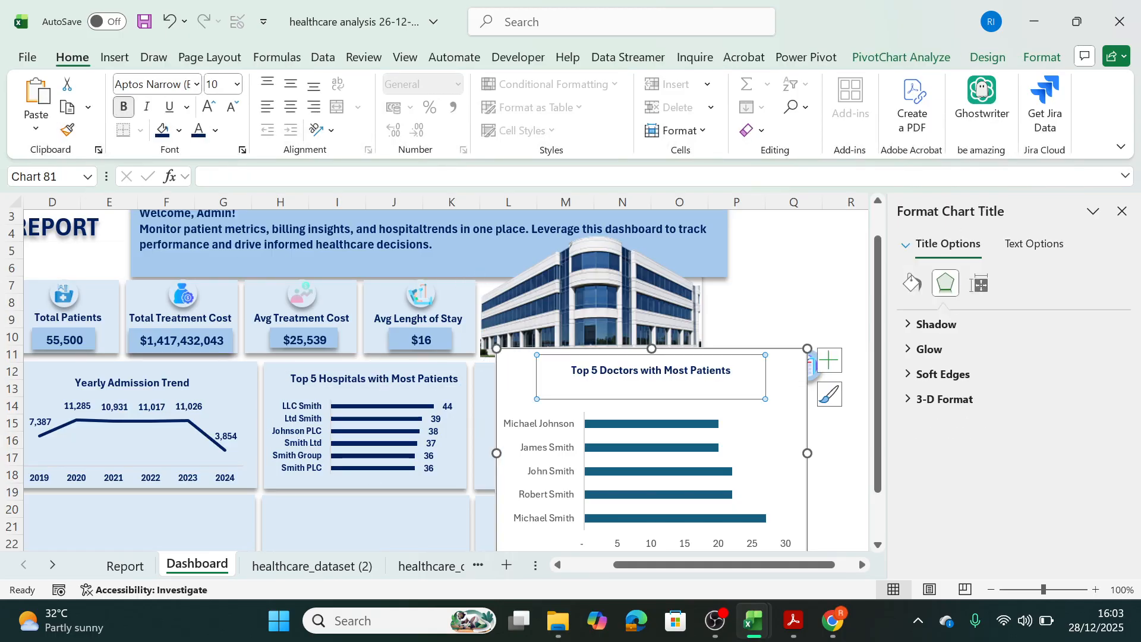
pyautogui.click(294, 423)
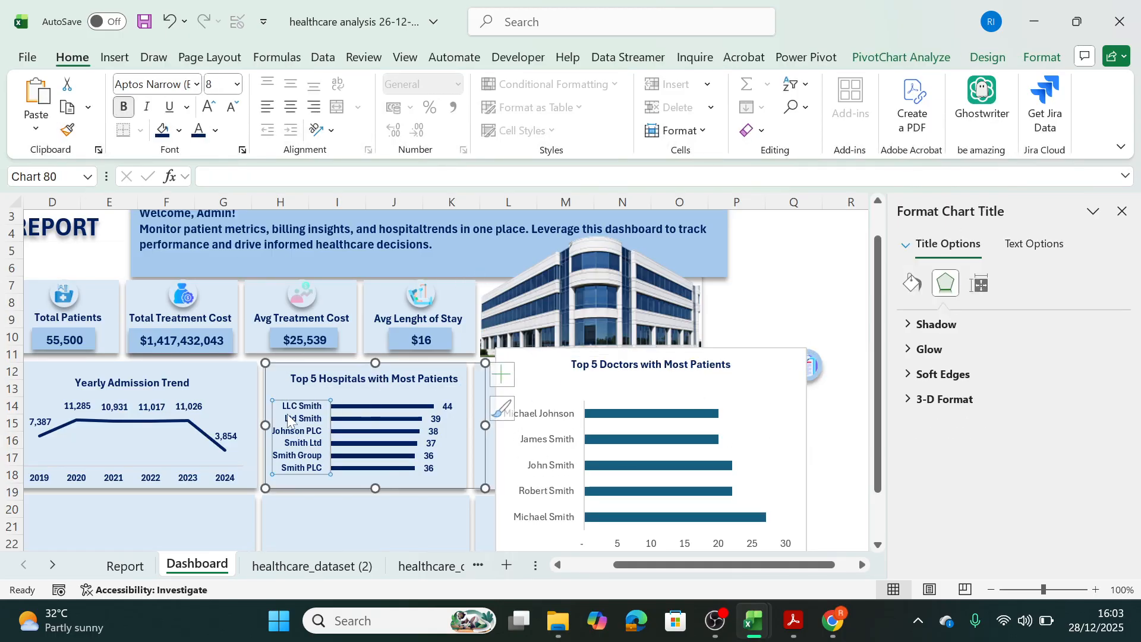
pyautogui.click(67, 130)
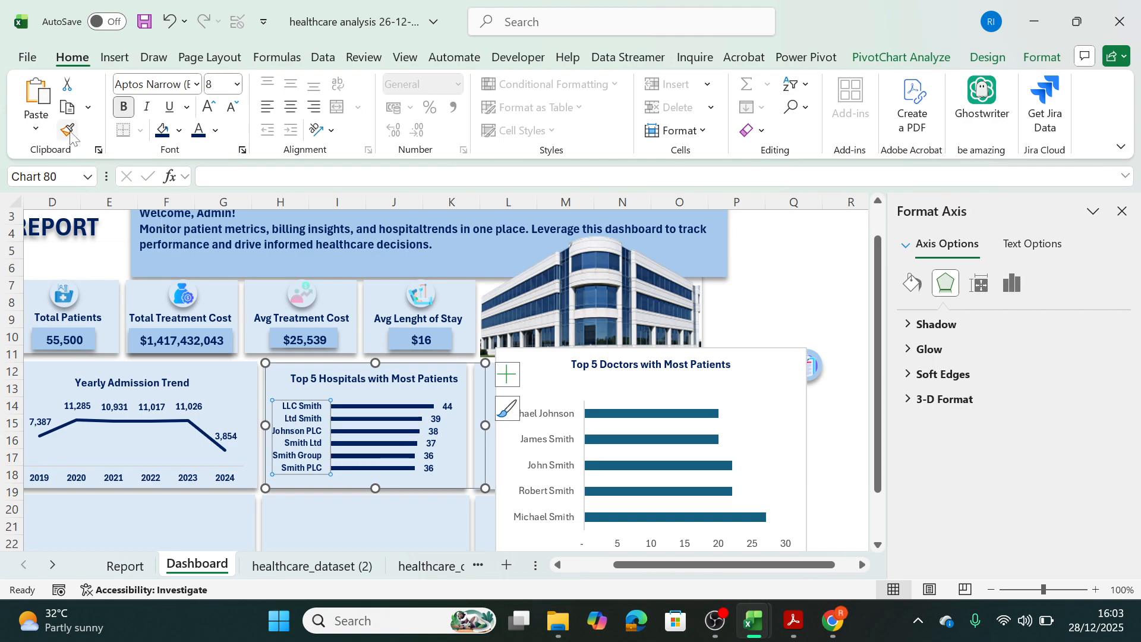
pyautogui.click(524, 441)
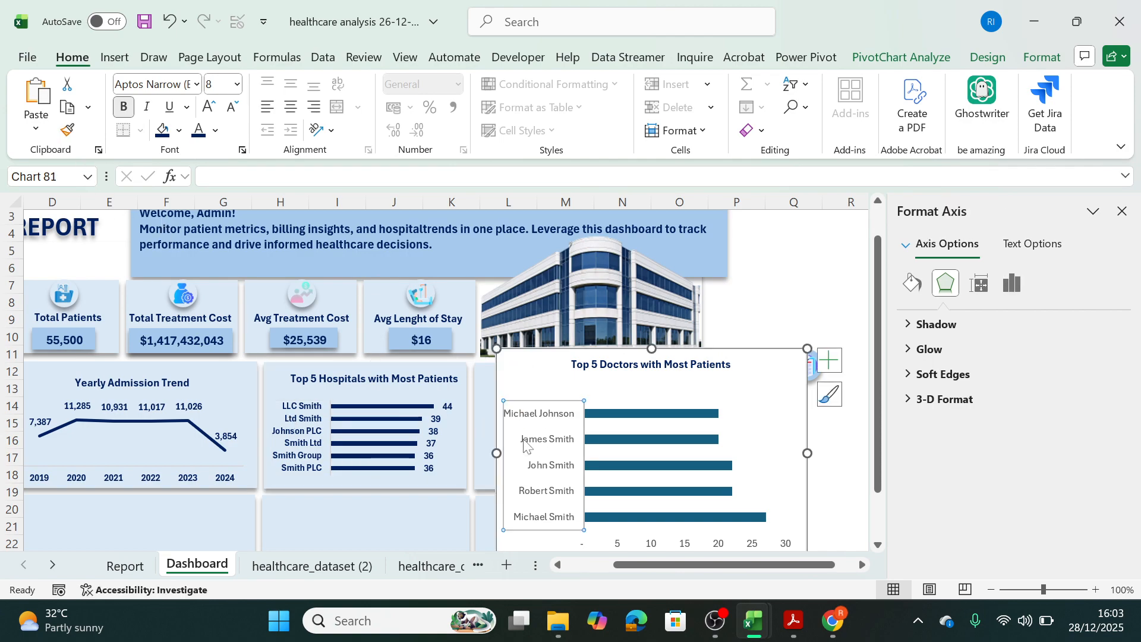
# Add data labels to the Top 5 Doctors chart and delete its horizontal value axis.
pyautogui.click(829, 360)
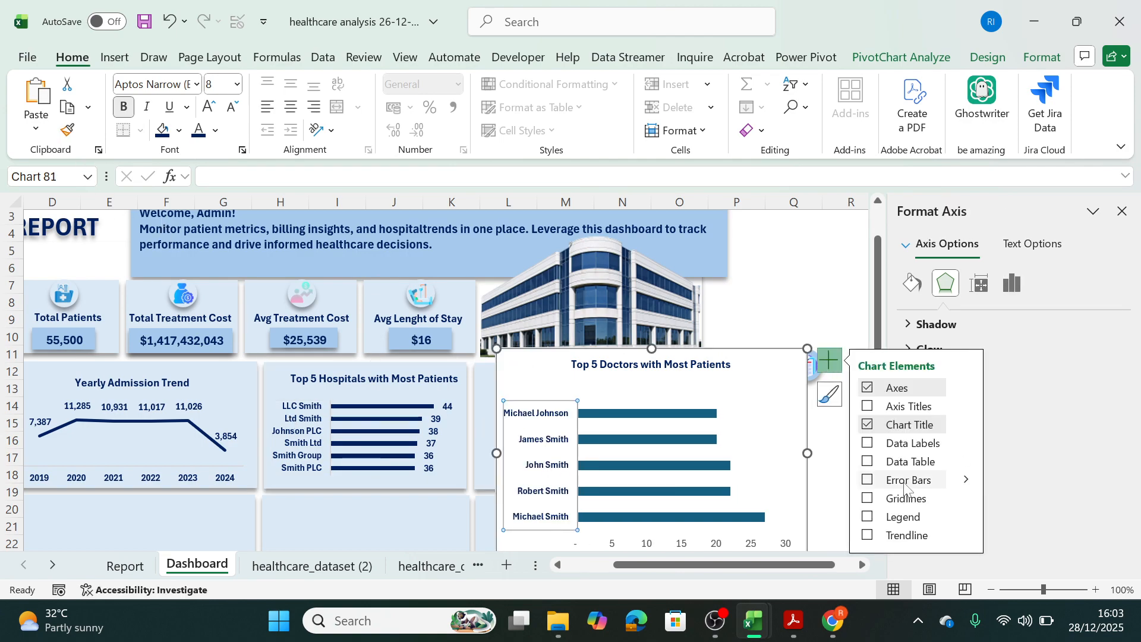
pyautogui.click(867, 443)
pyautogui.click(719, 548)
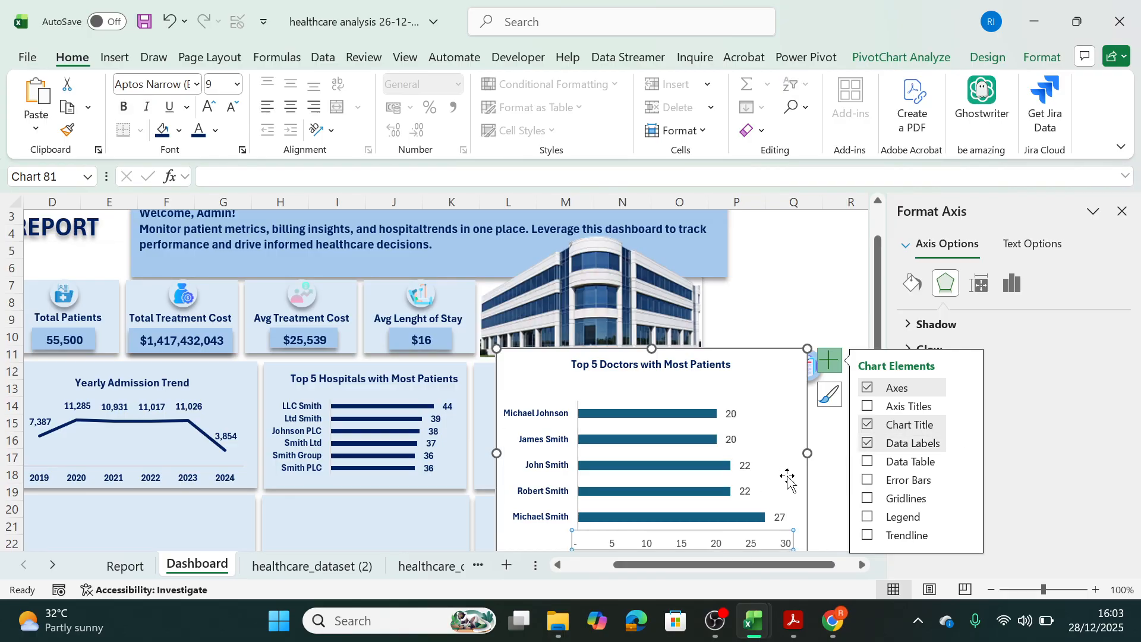
pyautogui.press('Delete')
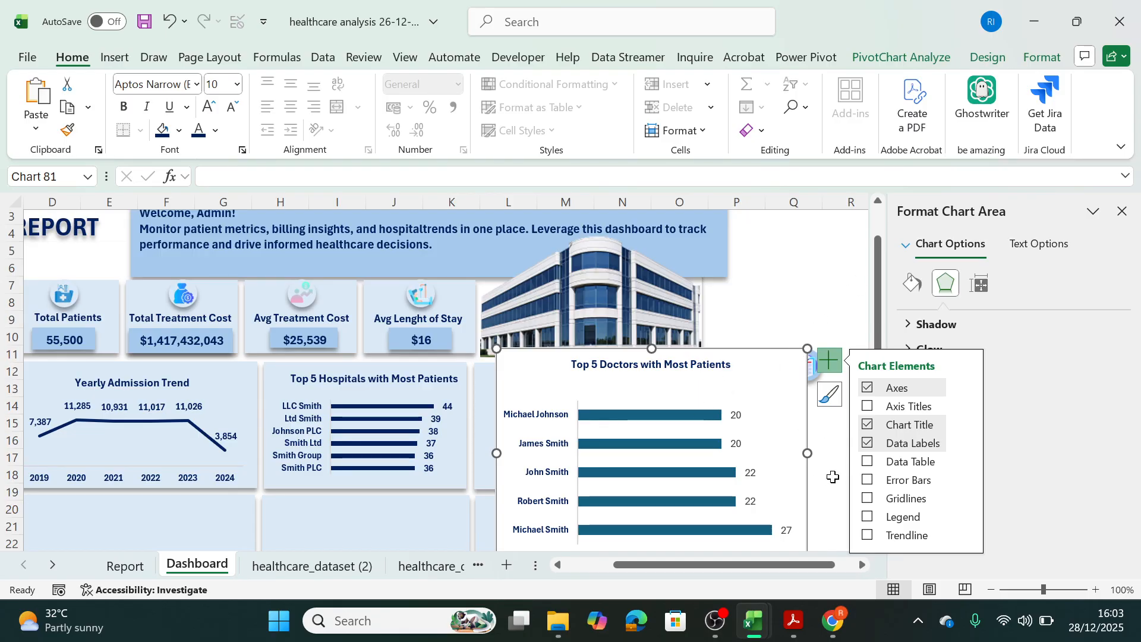
pyautogui.moveTo(807, 453); pyautogui.dragTo(736, 454)
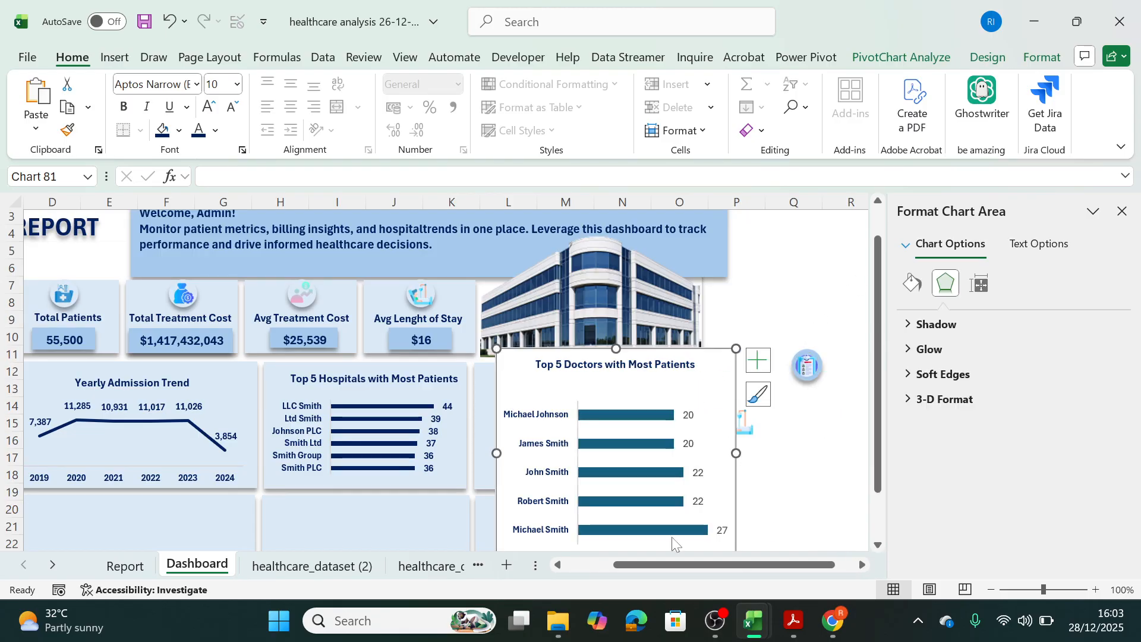
pyautogui.click(654, 367)
pyautogui.click(717, 371)
pyautogui.moveTo(717, 371); pyautogui.dragTo(649, 300)
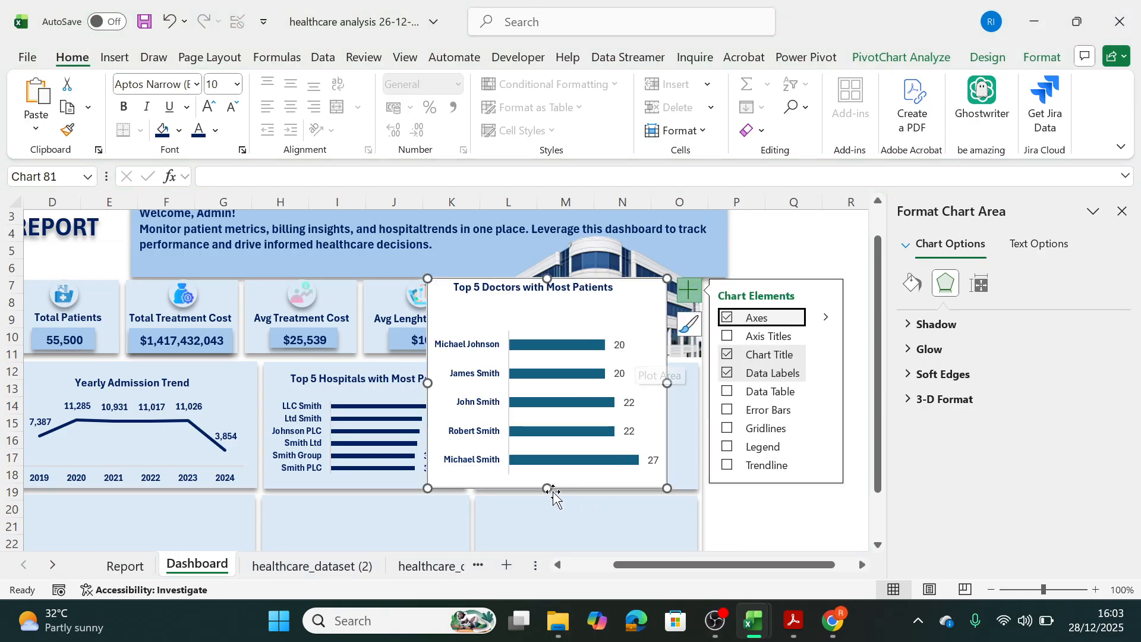
pyautogui.moveTo(547, 488); pyautogui.dragTo(569, 407)
pyautogui.moveTo(605, 305); pyautogui.dragTo(650, 375)
pyautogui.hotkey('ctrl', 'z')
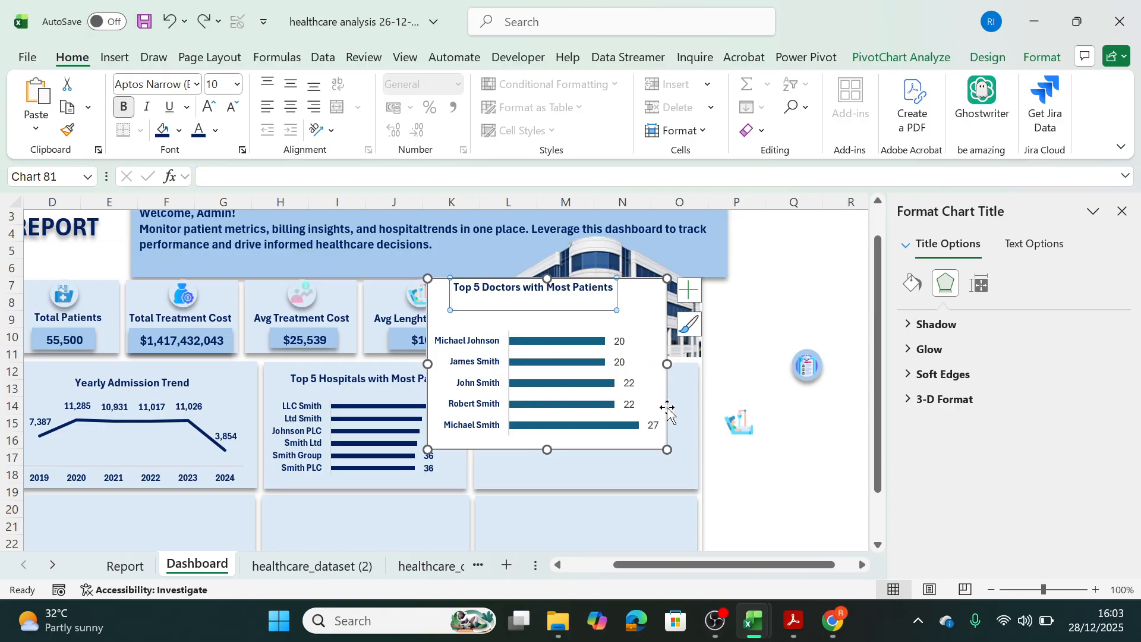
pyautogui.hotkey('ctrl', 'z')
pyautogui.hotkey('ctrl', 'z')
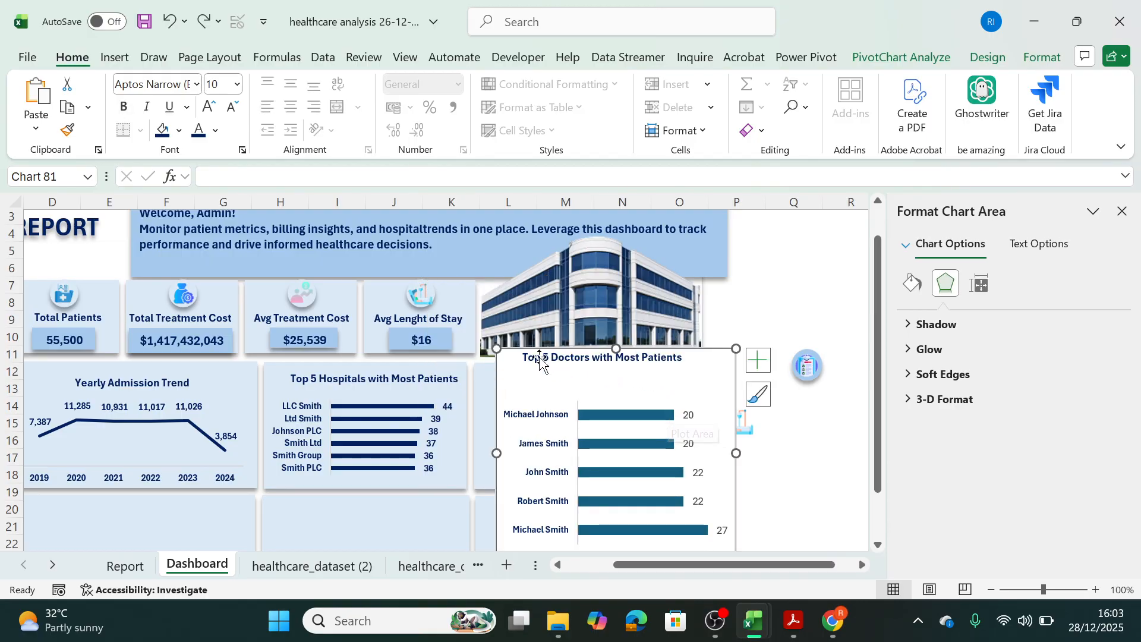
pyautogui.moveTo(497, 349); pyautogui.dragTo(569, 397)
pyautogui.click(600, 420)
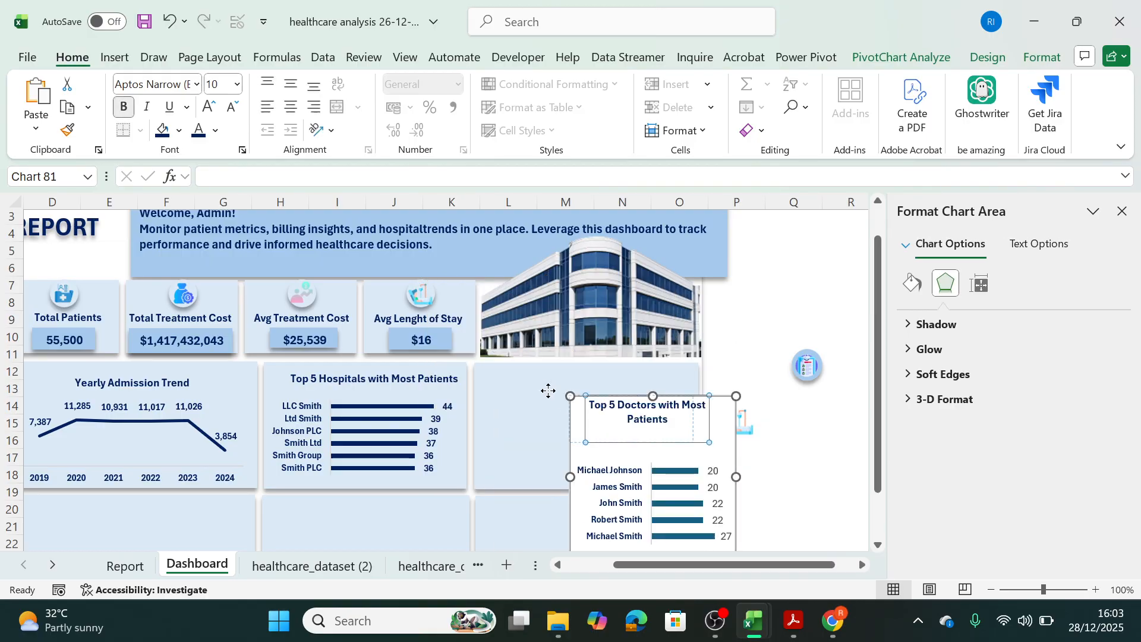
pyautogui.hotkey('ctrl', 'z')
# Resize and move the Top 5 Doctors chart to about 3.62 by 6.51 cm, filling the panel beside the Top 5 Hospitals chart.
pyautogui.moveTo(577, 437); pyautogui.dragTo(496, 392)
pyautogui.moveTo(654, 431); pyautogui.dragTo(723, 451)
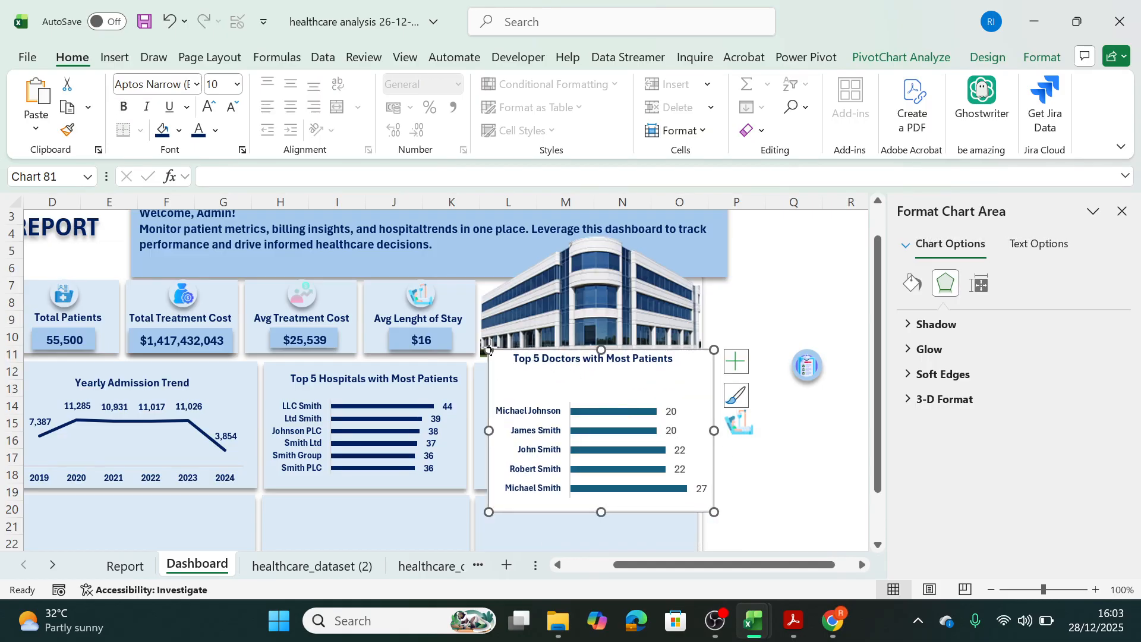
pyautogui.moveTo(488, 350); pyautogui.dragTo(504, 380)
pyautogui.click(523, 399)
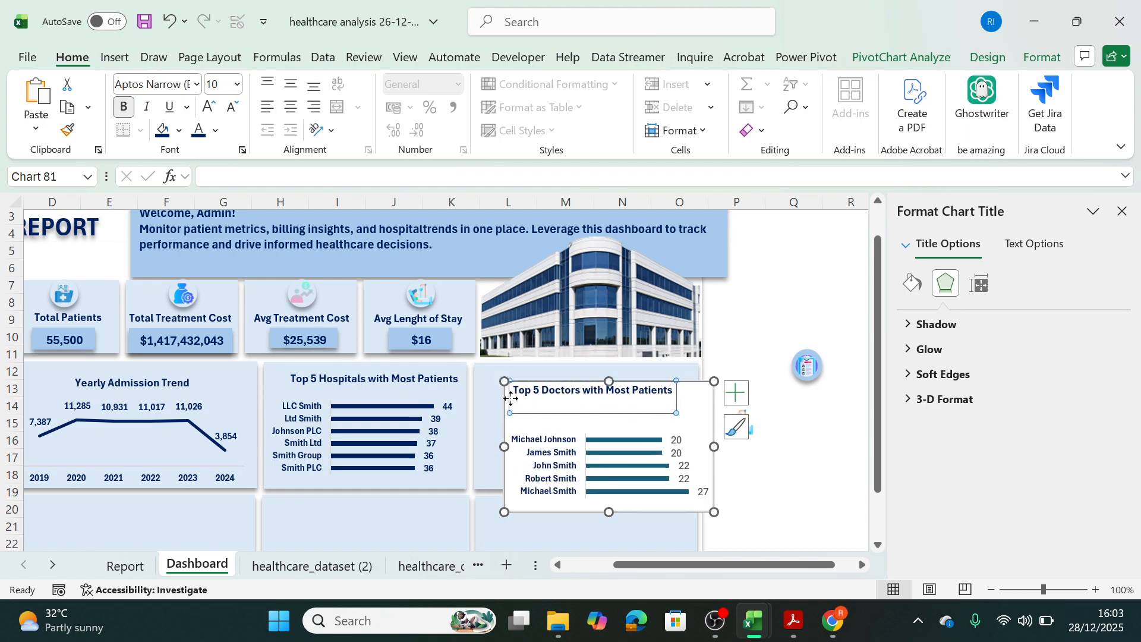
pyautogui.moveTo(508, 408); pyautogui.dragTo(487, 391)
pyautogui.moveTo(588, 494); pyautogui.dragTo(589, 484)
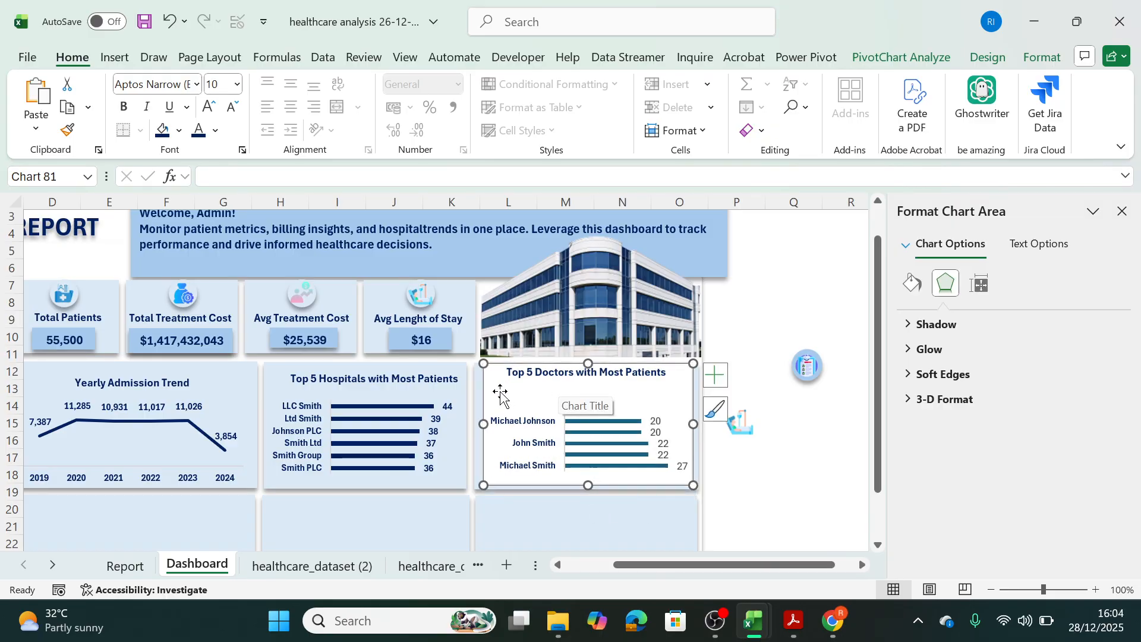
pyautogui.moveTo(500, 396); pyautogui.dragTo(501, 399)
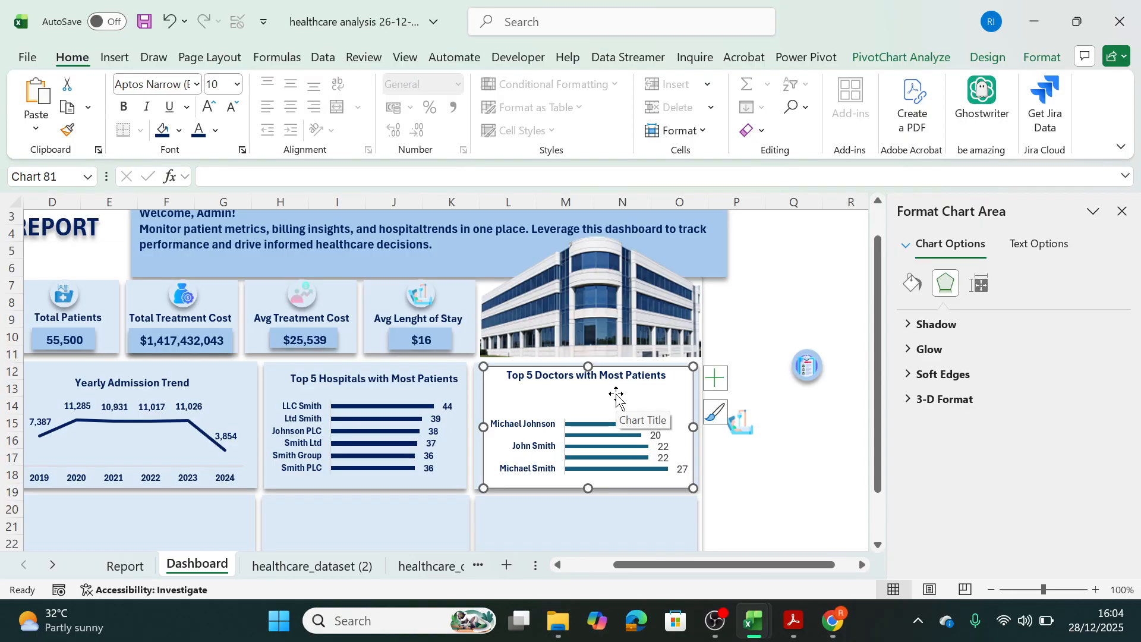
pyautogui.moveTo(483, 427); pyautogui.dragTo(479, 427)
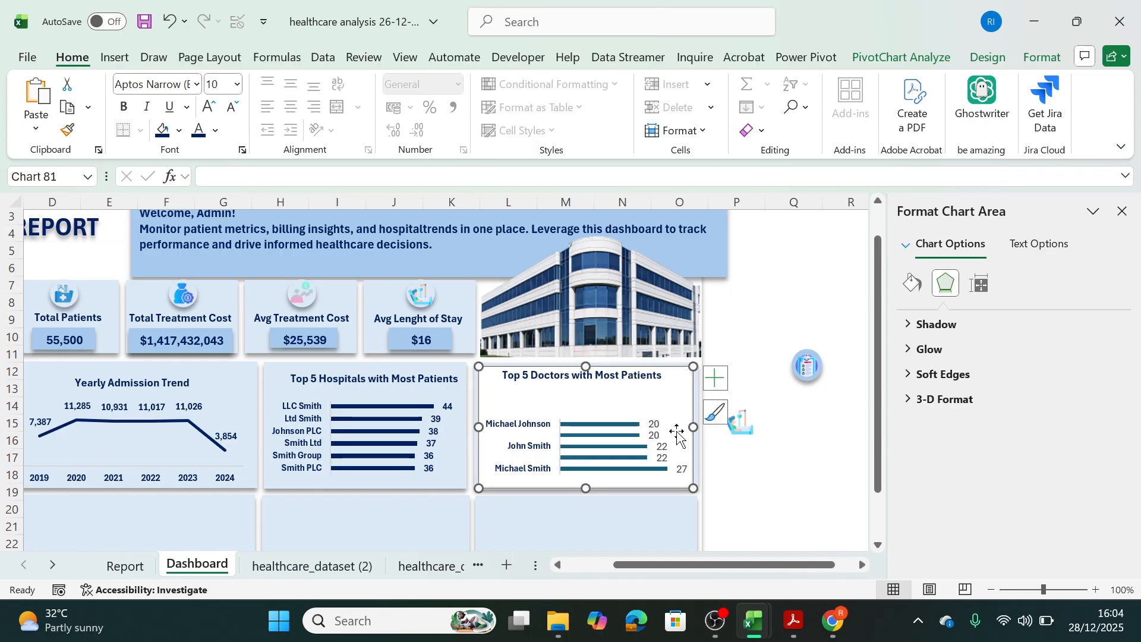
pyautogui.moveTo(693, 428)
pyautogui.mouseDown()
pyautogui.moveTo(785, 430)
pyautogui.moveTo(699, 429)
pyautogui.mouseUp()
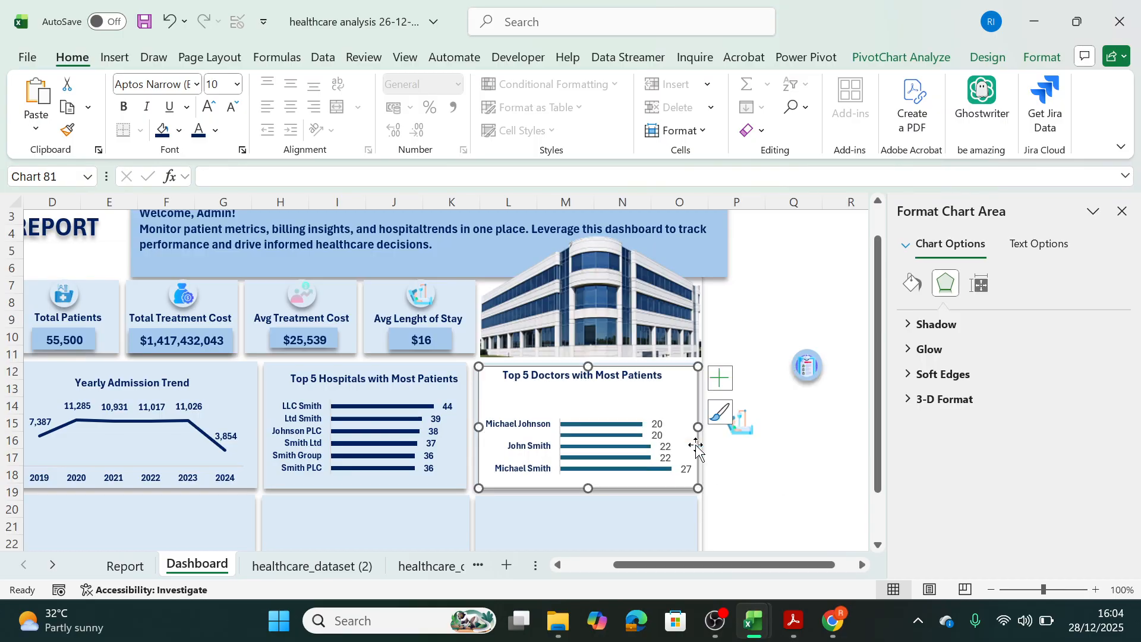
# Sort the bars of the Top 5 Doctors chart from smallest to largest.
pyautogui.click(720, 378)
pyautogui.moveTo(739, 319); pyautogui.dragTo(576, 420)
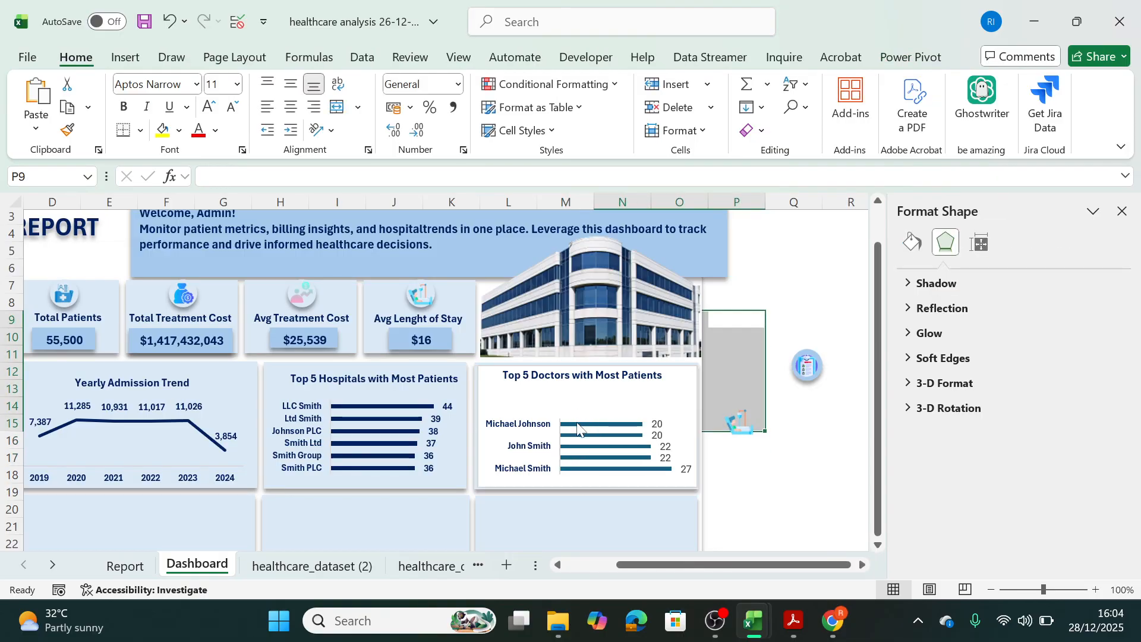
pyautogui.rightClick(577, 427)
pyautogui.moveTo(664, 171)
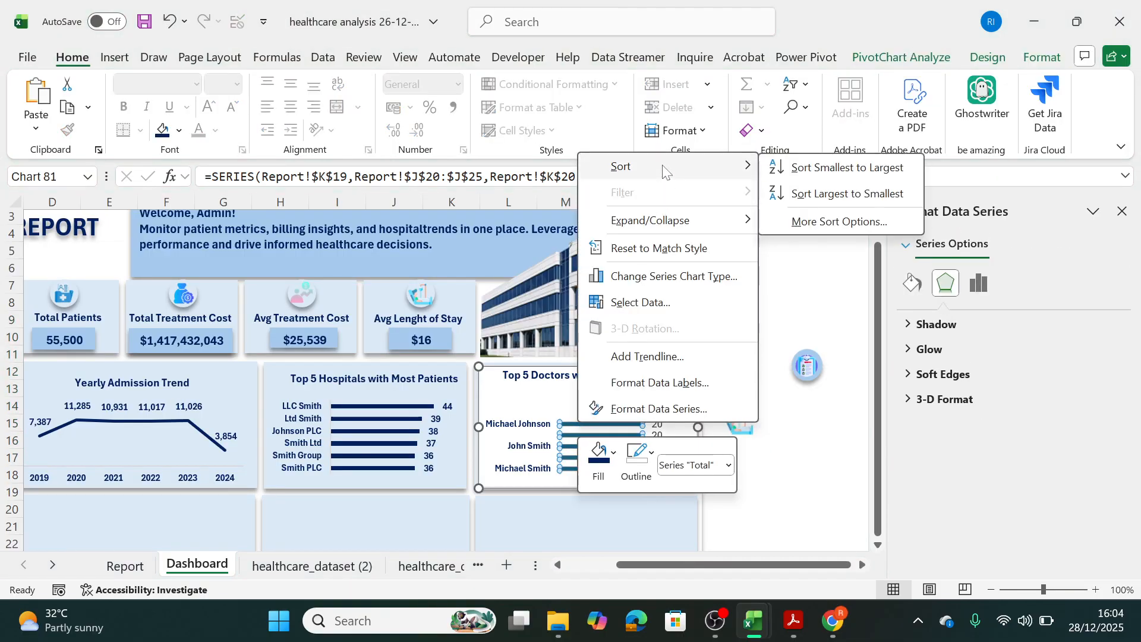
pyautogui.click(808, 167)
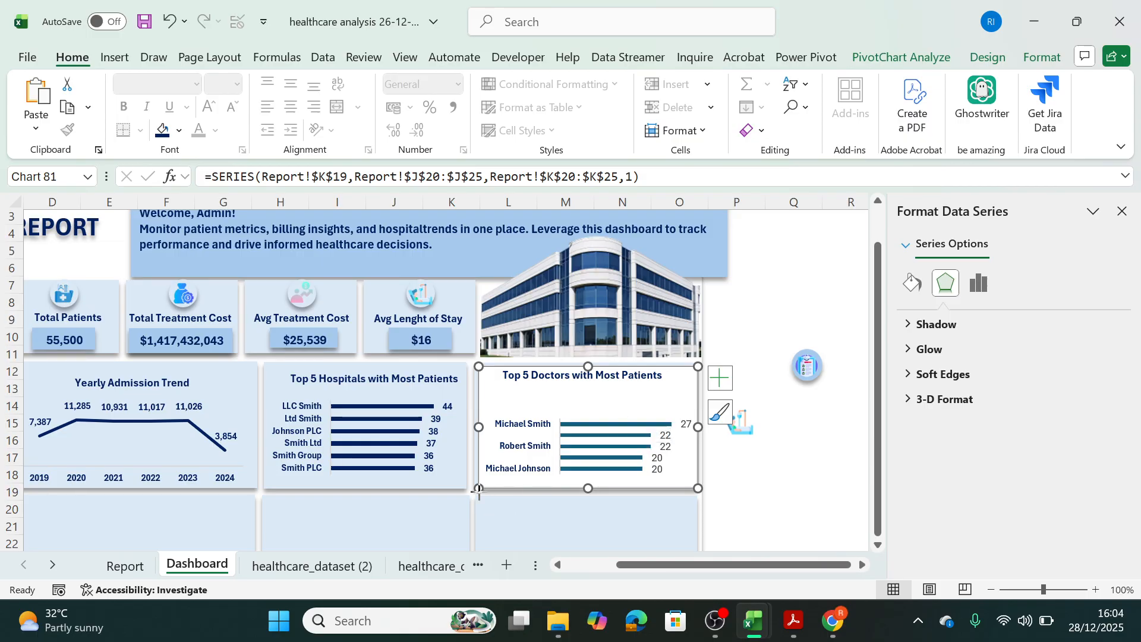
pyautogui.moveTo(478, 489); pyautogui.dragTo(457, 502)
pyautogui.hotkey('ctrl', 'z')
pyautogui.click(565, 447)
pyautogui.click(530, 429)
pyautogui.click(590, 418)
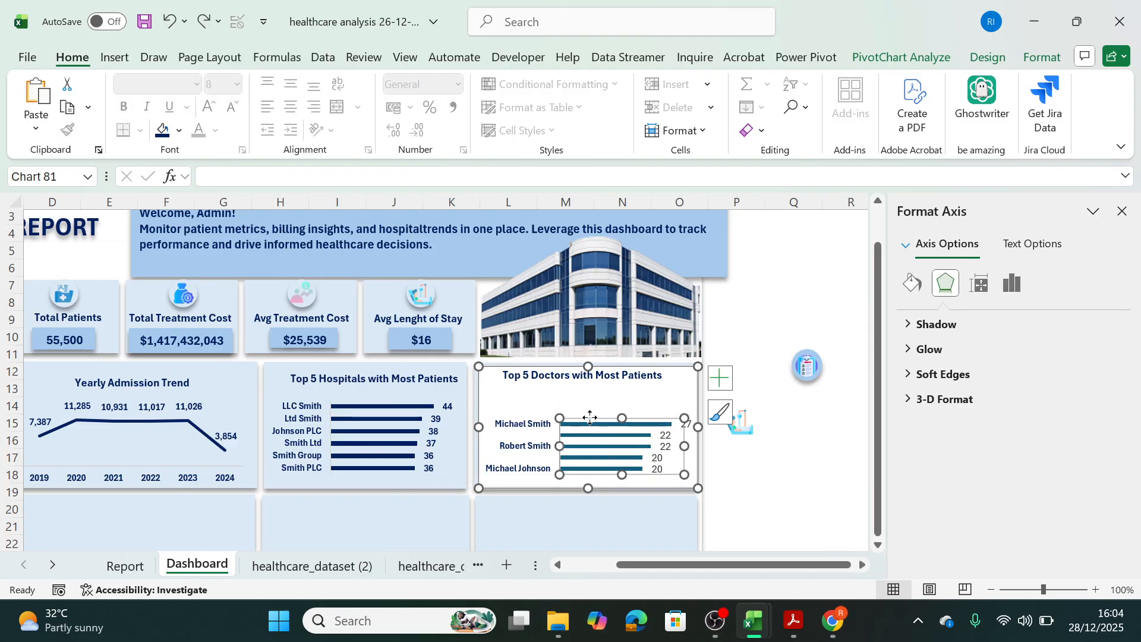
pyautogui.click(587, 406)
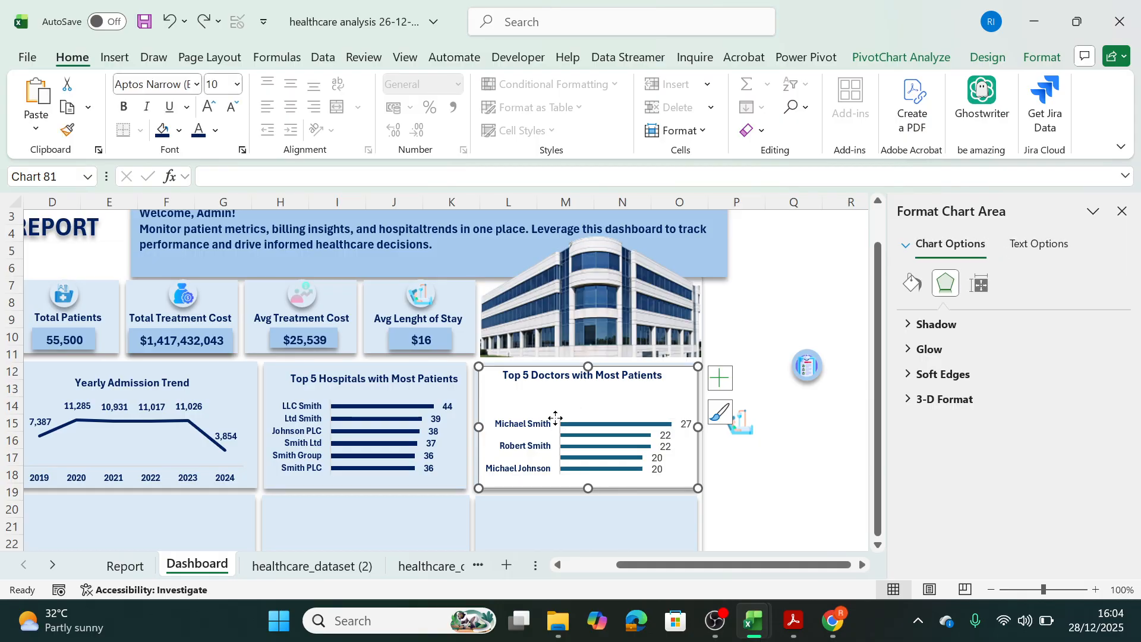
pyautogui.click(569, 423)
pyautogui.click(628, 397)
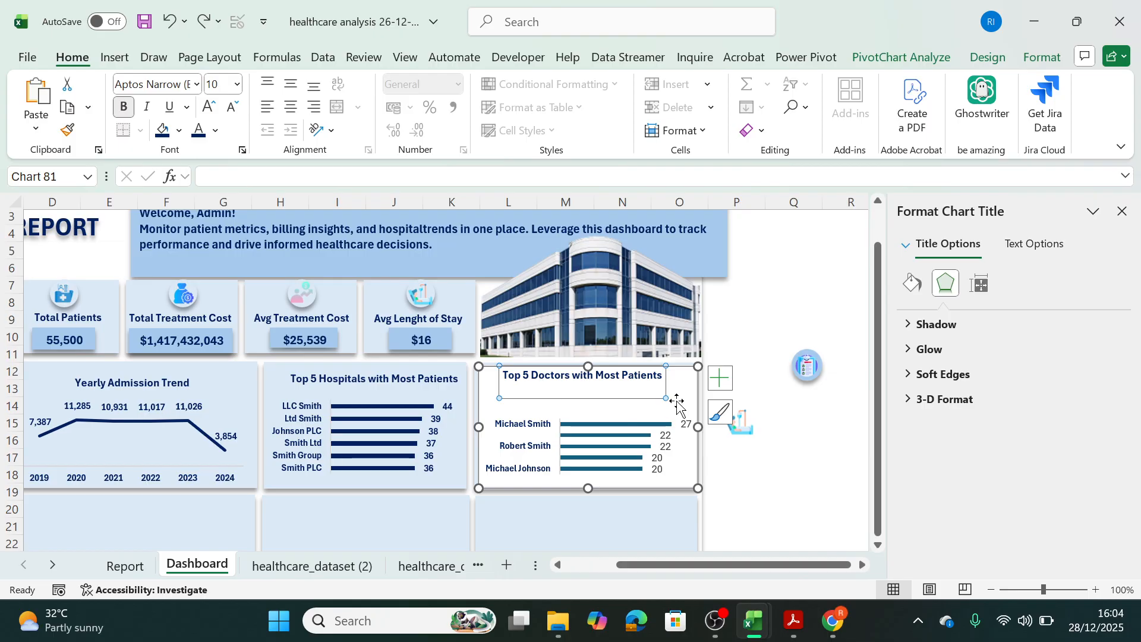
pyautogui.click(634, 416)
pyautogui.click(647, 445)
pyautogui.click(667, 449)
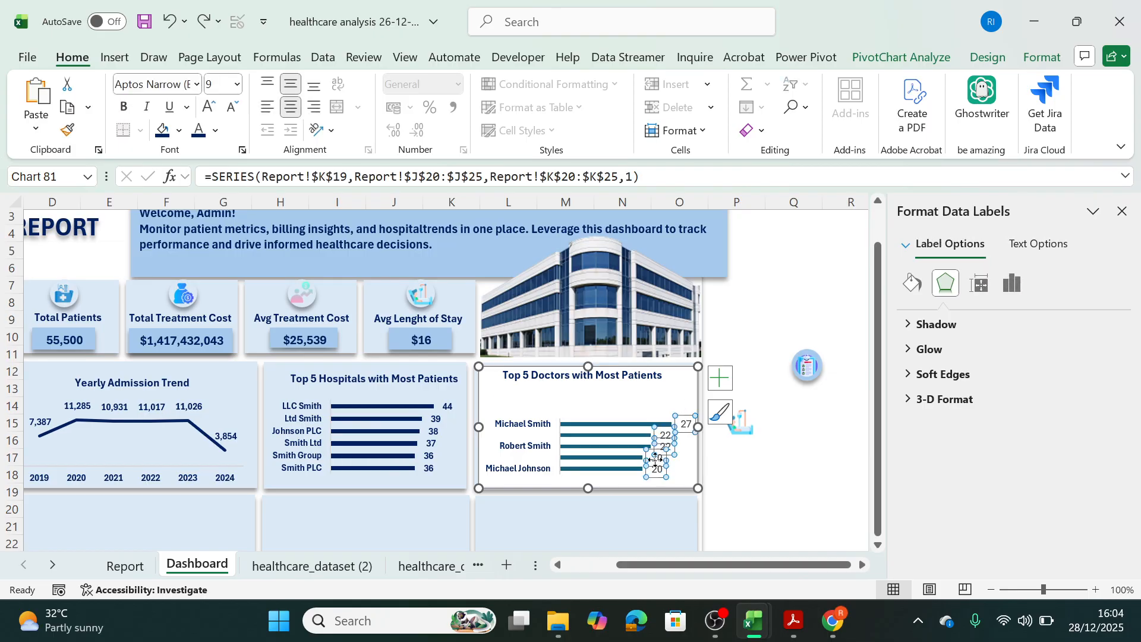
# Enlarge the plot area of the Top 5 Doctors chart upward and sideways so that all five doctor labels fit.
pyautogui.click(678, 464)
pyautogui.moveTo(554, 475); pyautogui.dragTo(544, 481)
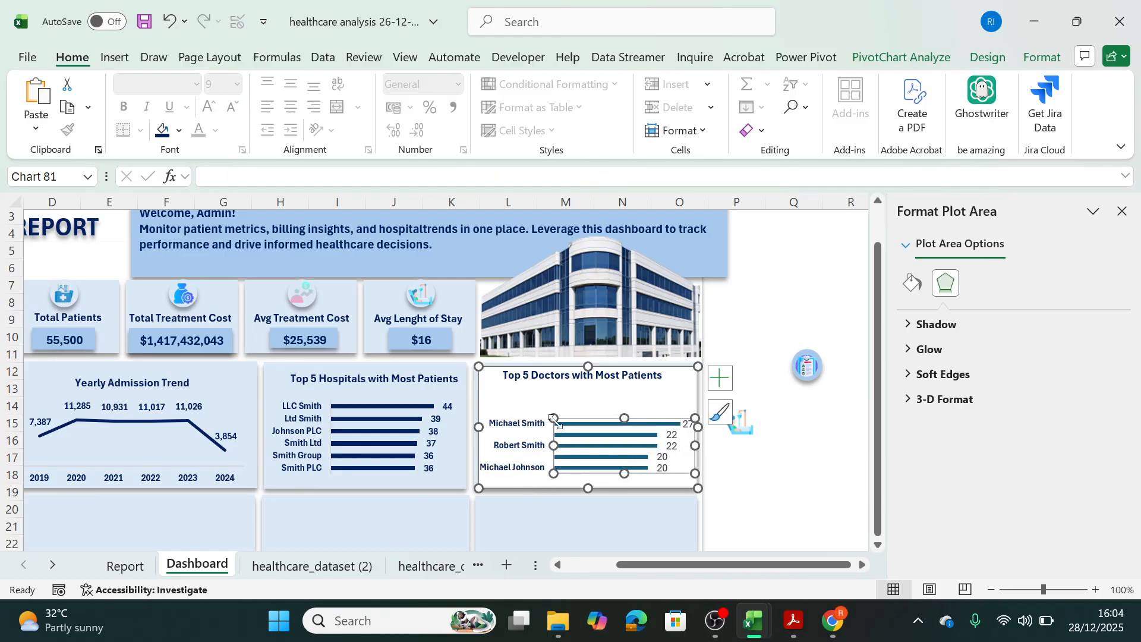
pyautogui.moveTo(554, 418); pyautogui.dragTo(546, 404)
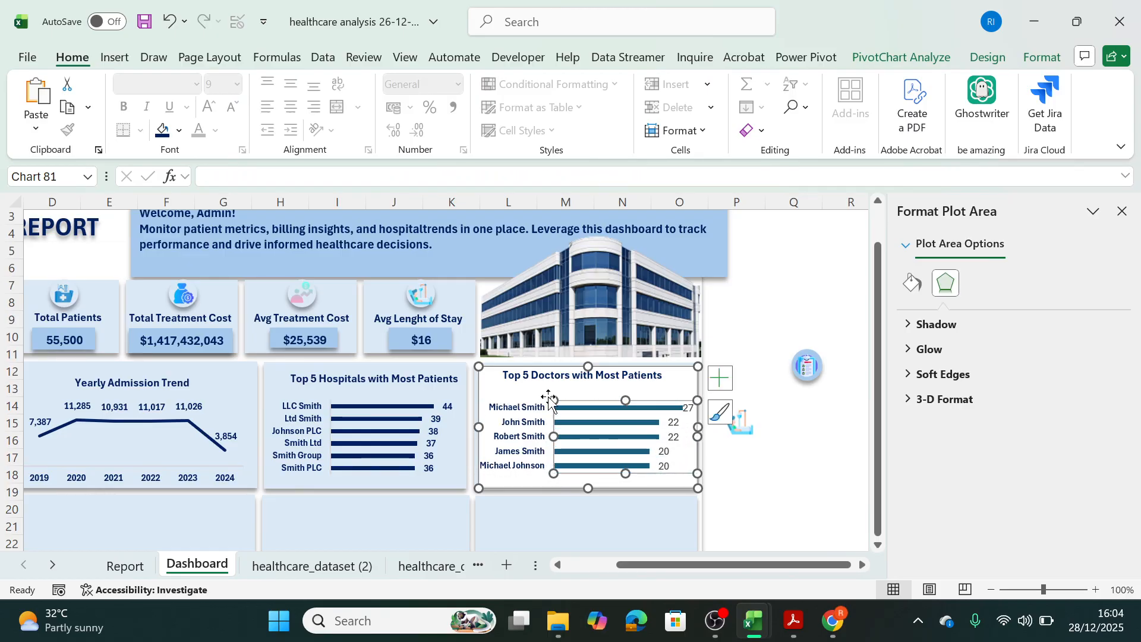
pyautogui.click(548, 397)
pyautogui.click(556, 404)
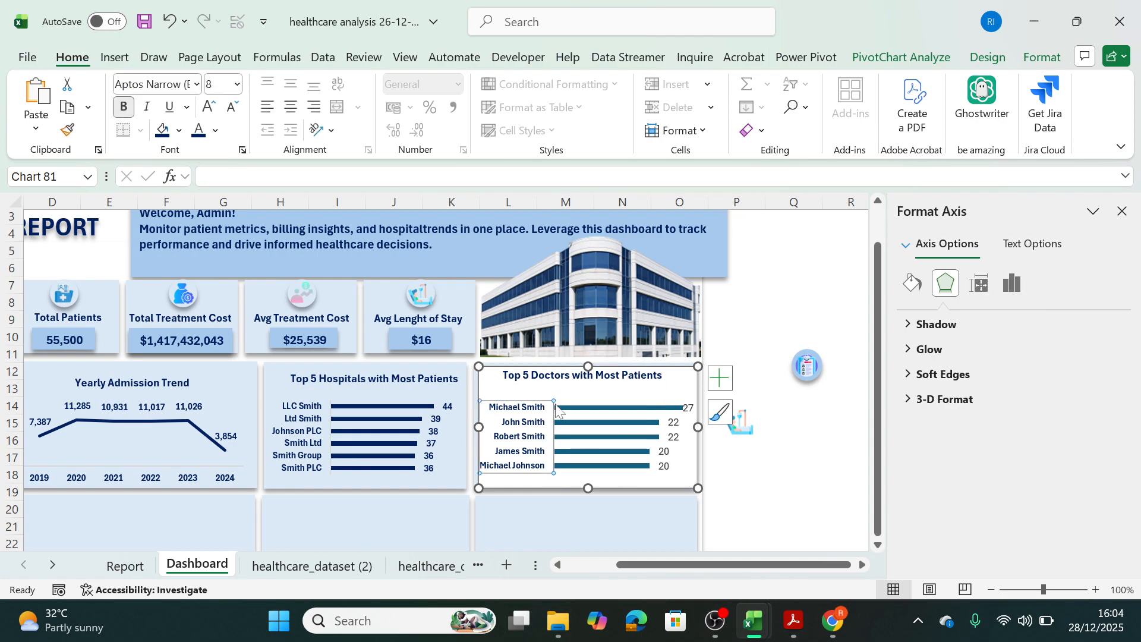
pyautogui.click(558, 412)
pyautogui.click(544, 469)
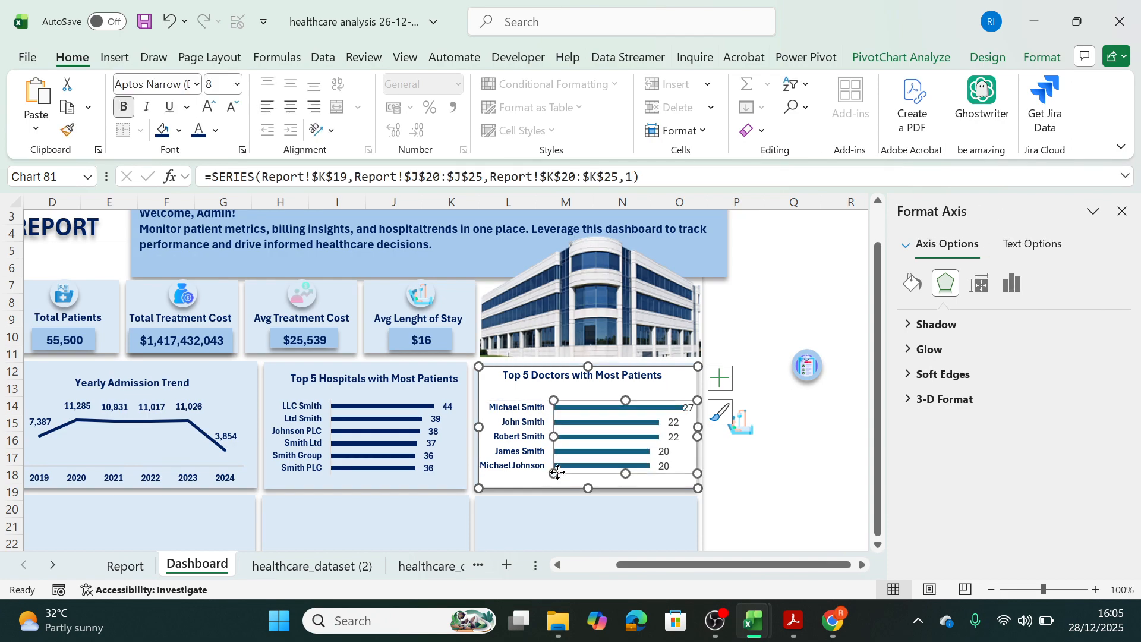
pyautogui.click(554, 402)
pyautogui.moveTo(554, 400)
pyautogui.mouseDown()
pyautogui.moveTo(544, 388)
pyautogui.moveTo(552, 402)
pyautogui.mouseUp()
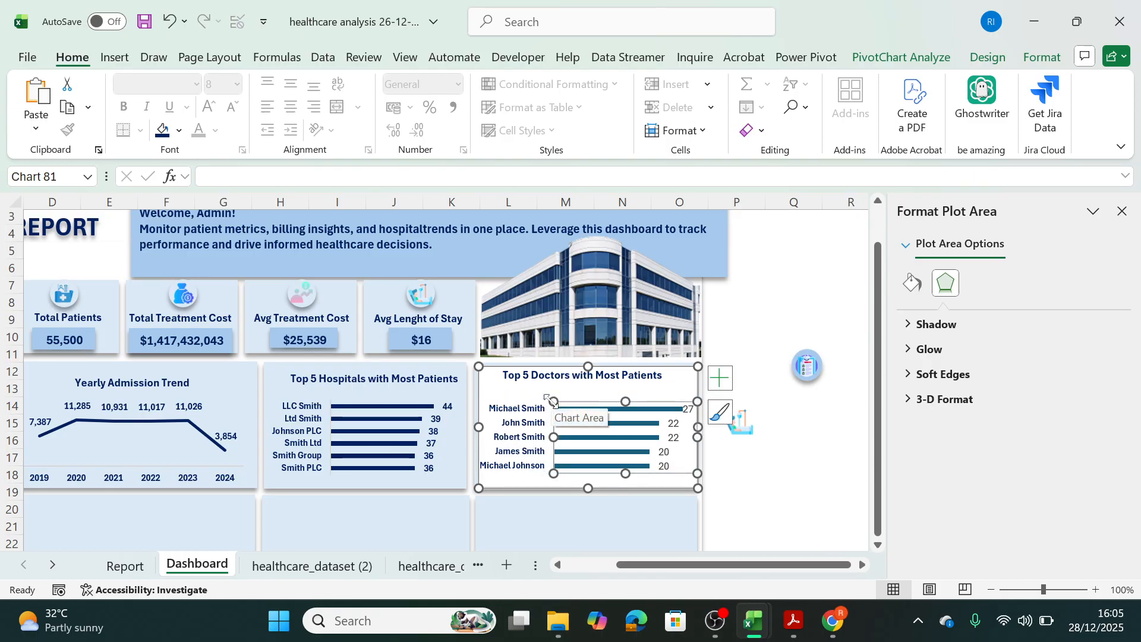
pyautogui.click(757, 492)
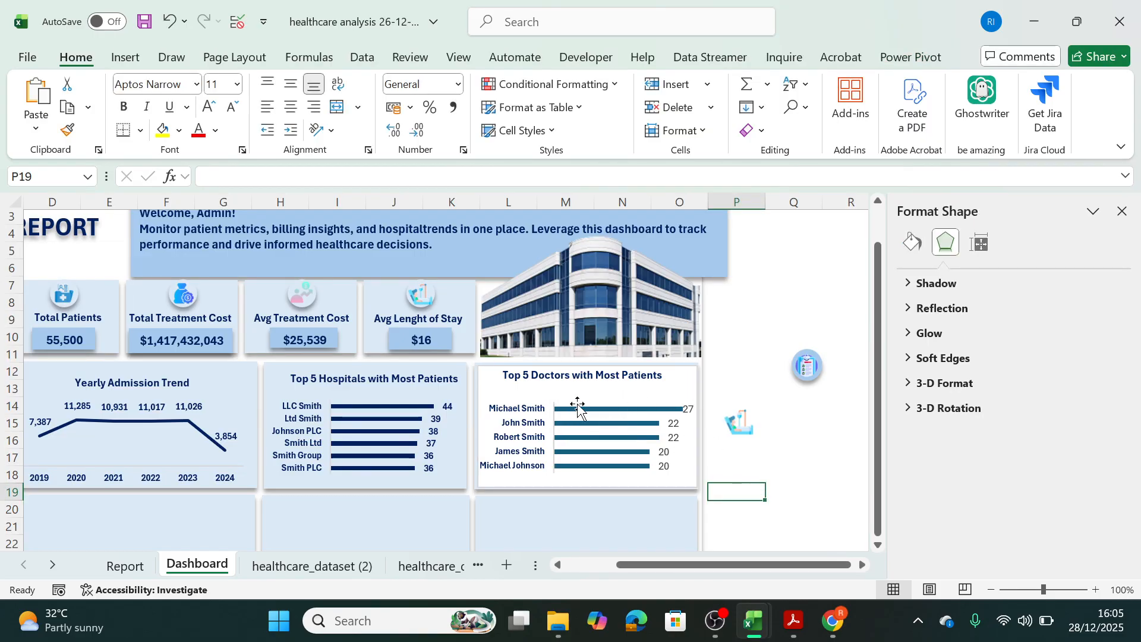
# Set the Top 5 Doctors chart area to no fill and no outline.
pyautogui.click(591, 373)
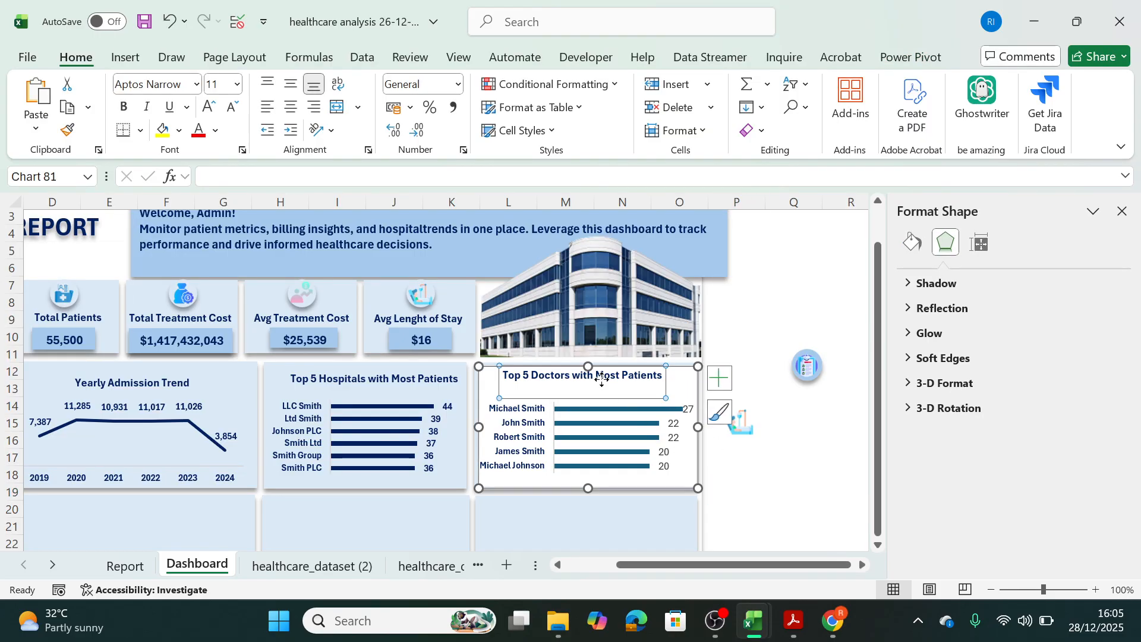
pyautogui.moveTo(579, 365); pyautogui.dragTo(580, 366)
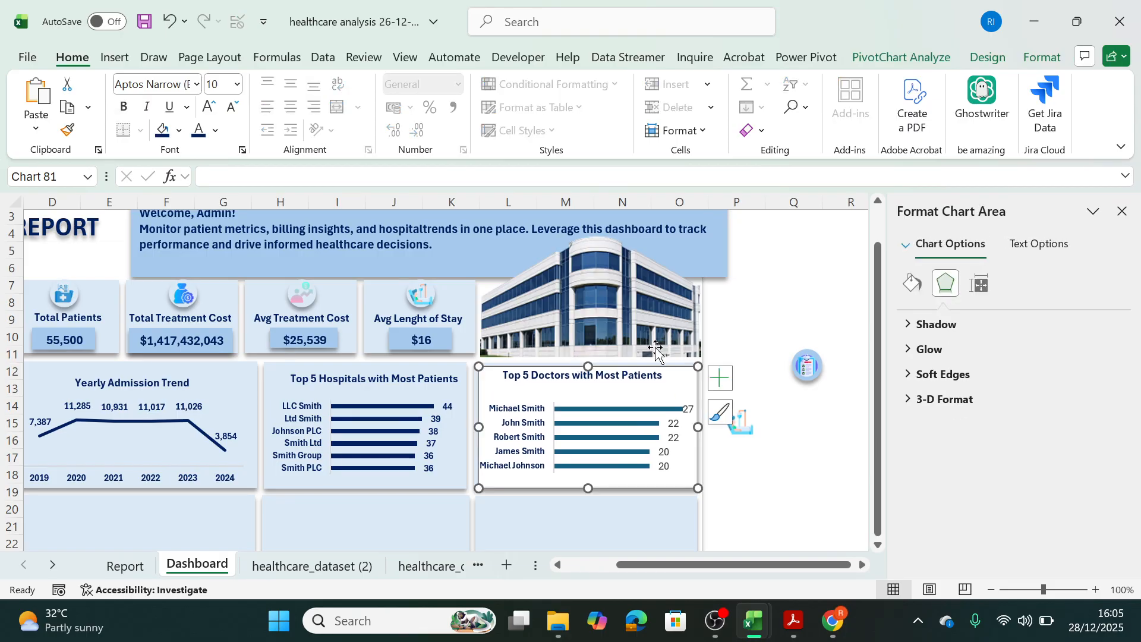
pyautogui.click(1036, 58)
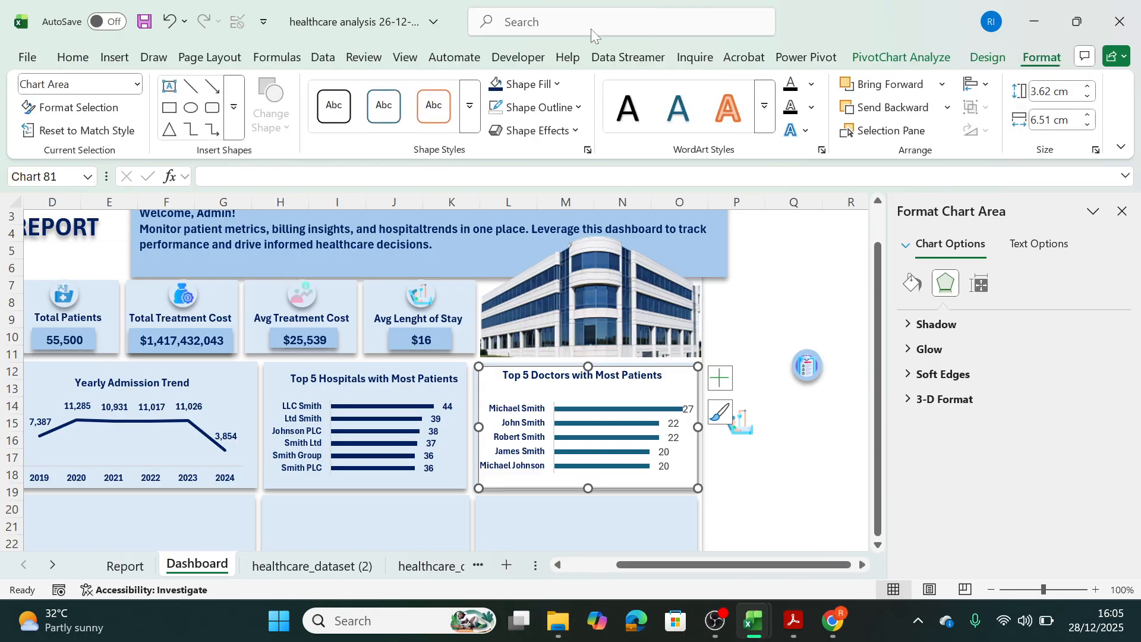
pyautogui.click(502, 84)
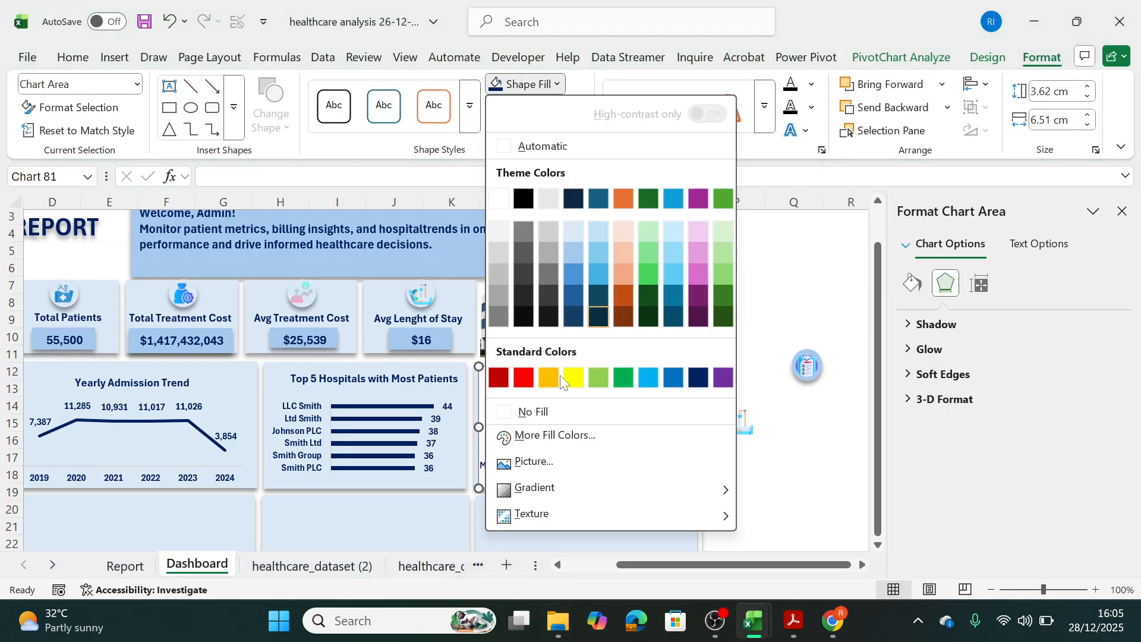
pyautogui.click(505, 410)
pyautogui.click(538, 107)
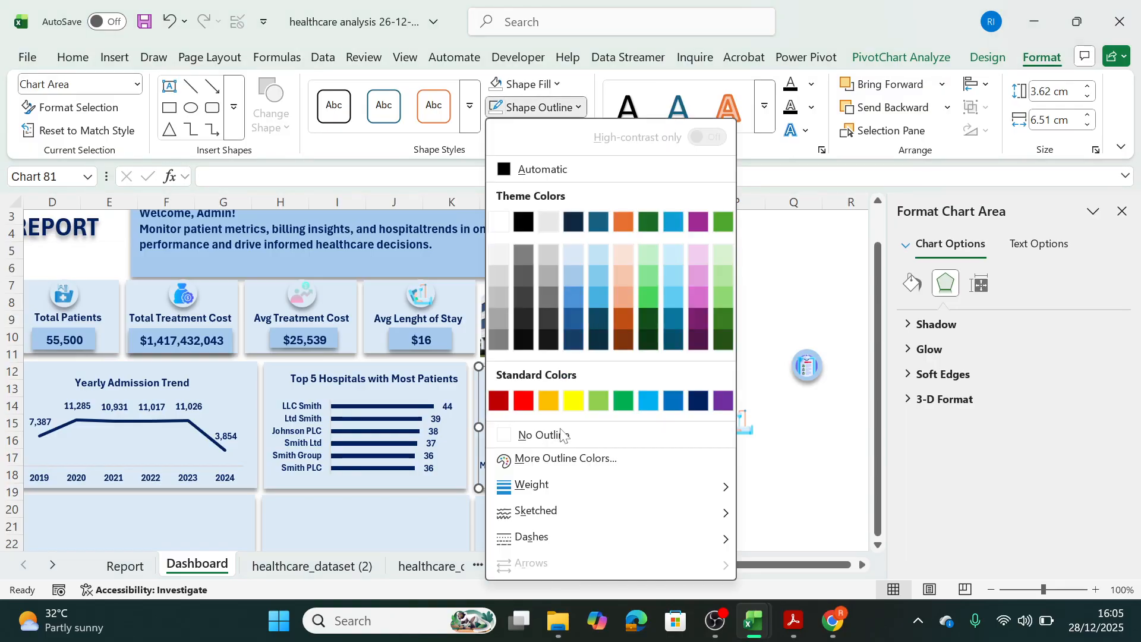
pyautogui.click(500, 436)
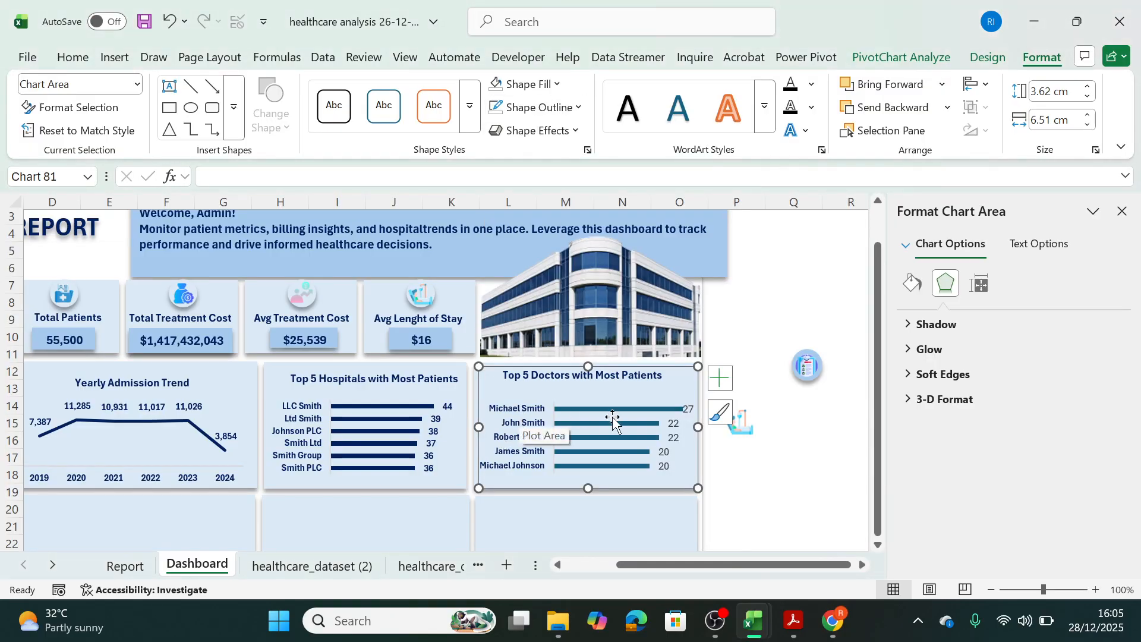
# Copy the data label formatting of the Top 5 Hospitals chart onto the Top 5 Doctors chart's data labels with Format Painter.
pyautogui.click(431, 439)
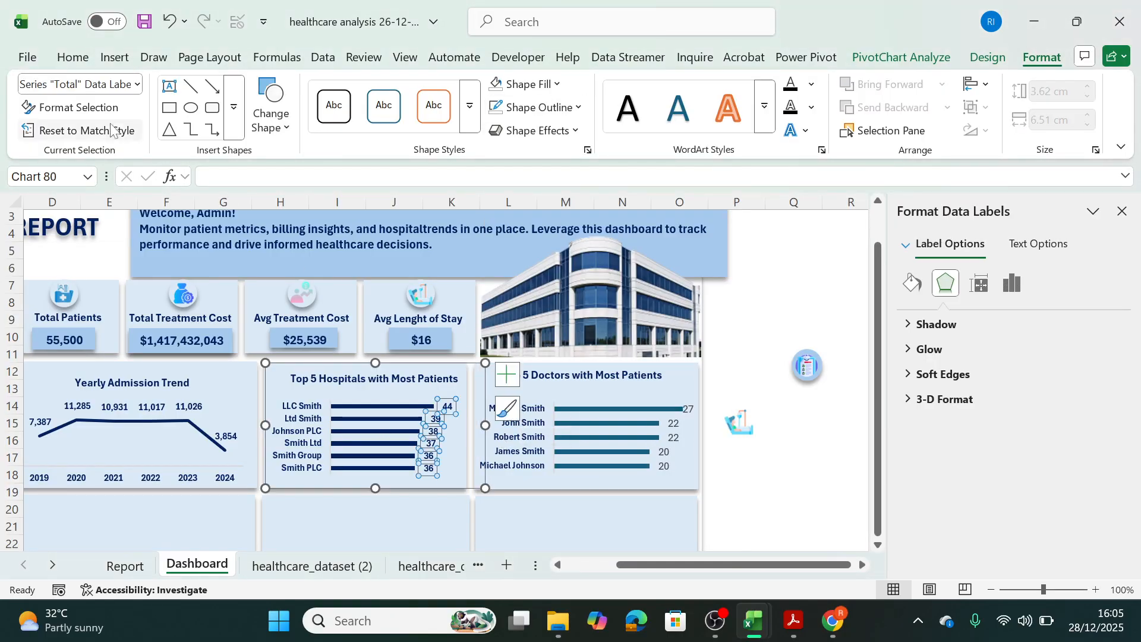
pyautogui.click(73, 57)
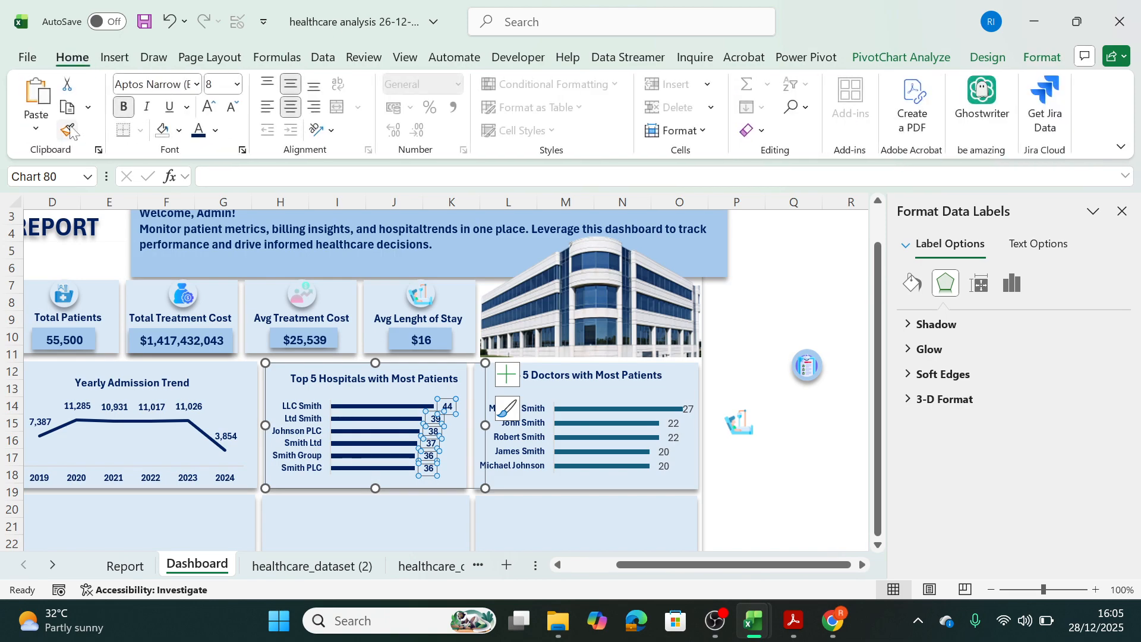
pyautogui.click(66, 130)
pyautogui.click(672, 438)
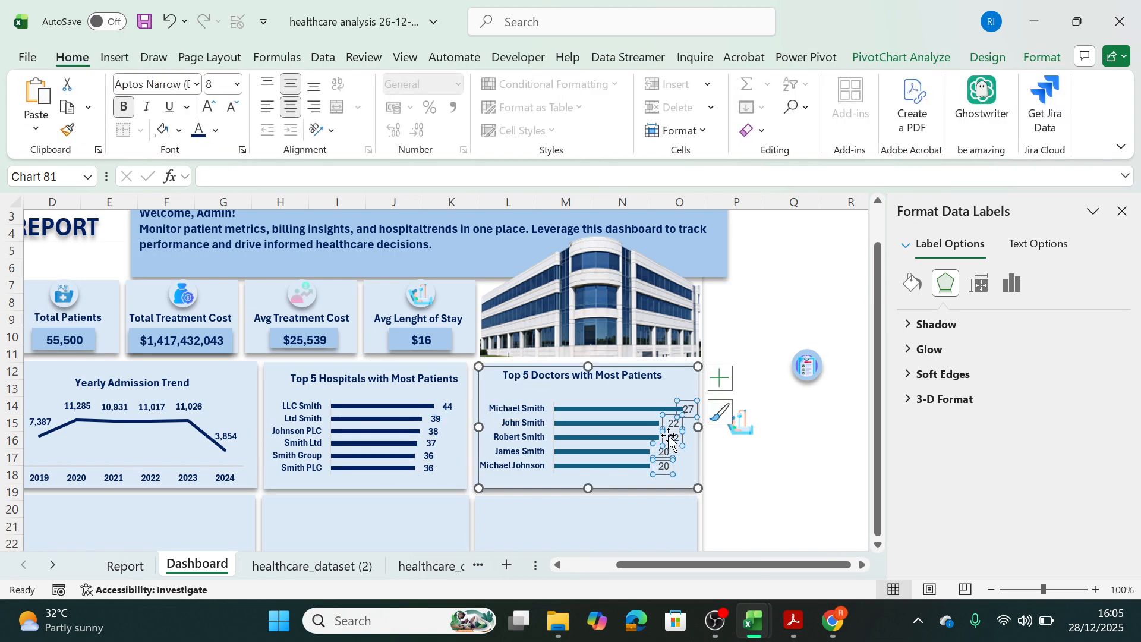
# Fill the bars of the Top 5 Doctors chart with the same dark navy as the Top 5 Hospitals bars.
pyautogui.click(592, 423)
pyautogui.moveTo(603, 414)
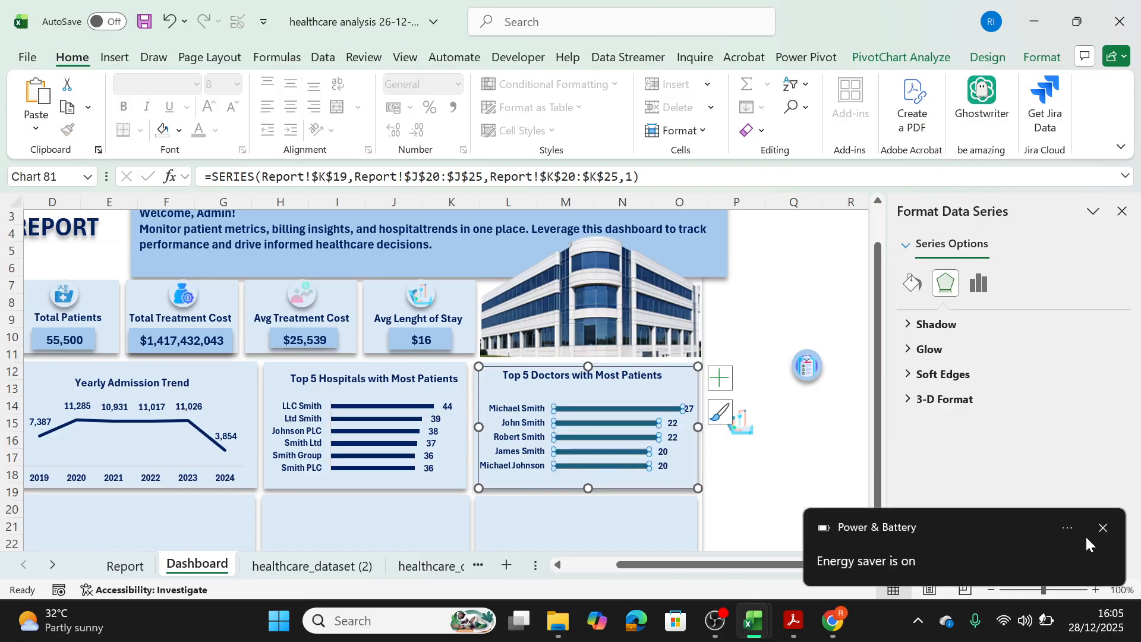
pyautogui.click(1103, 528)
pyautogui.click(661, 371)
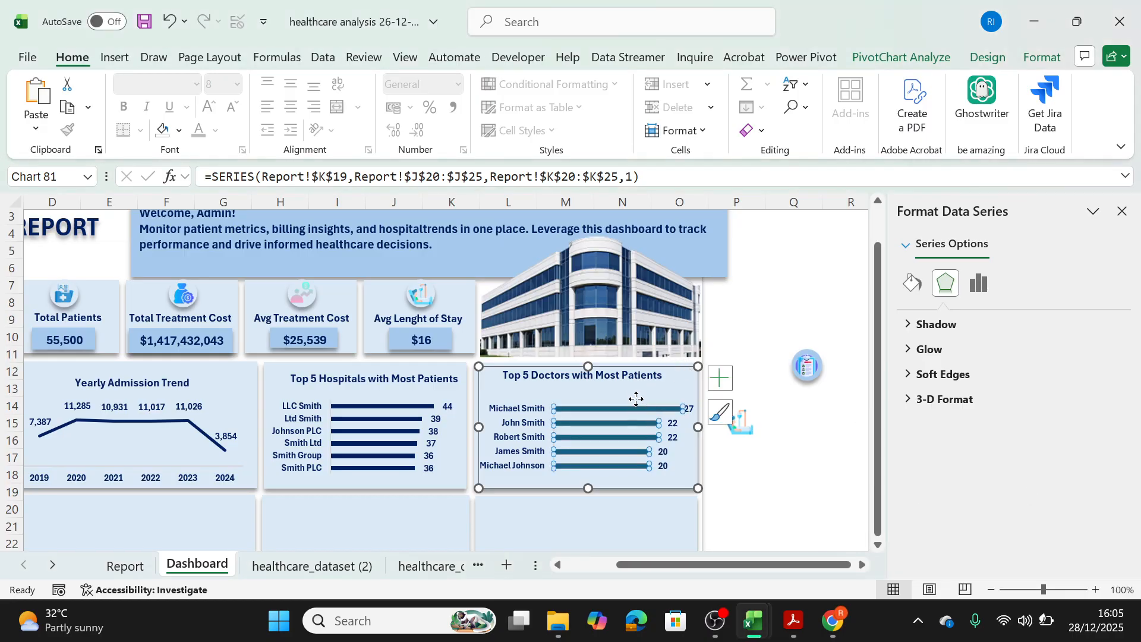
pyautogui.click(636, 407)
pyautogui.click(1041, 57)
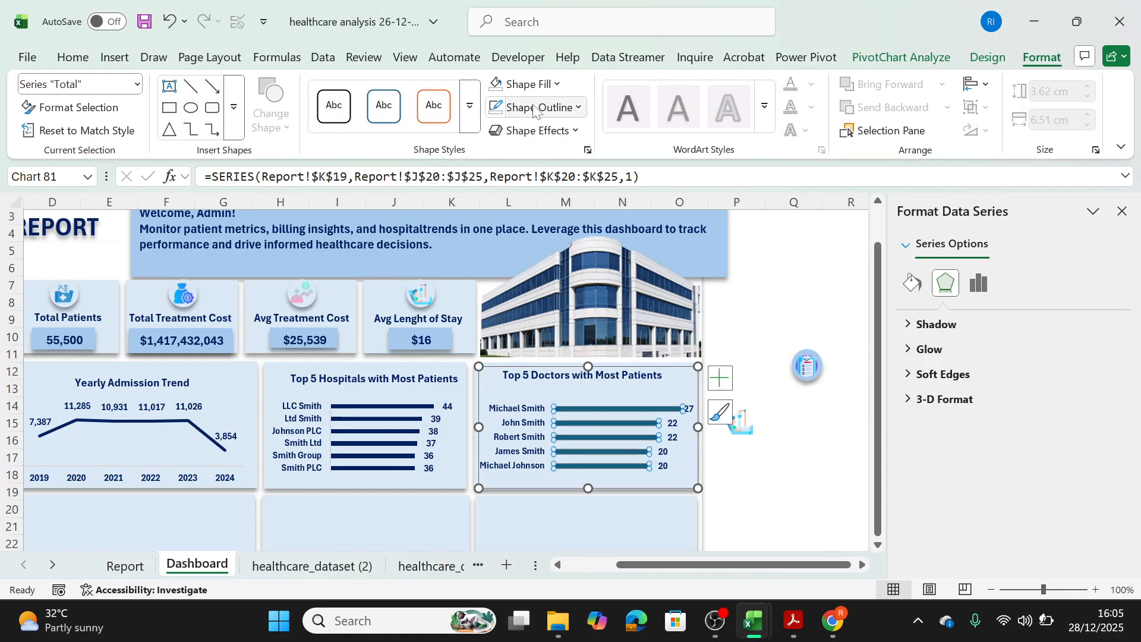
pyautogui.click(556, 86)
pyautogui.click(695, 375)
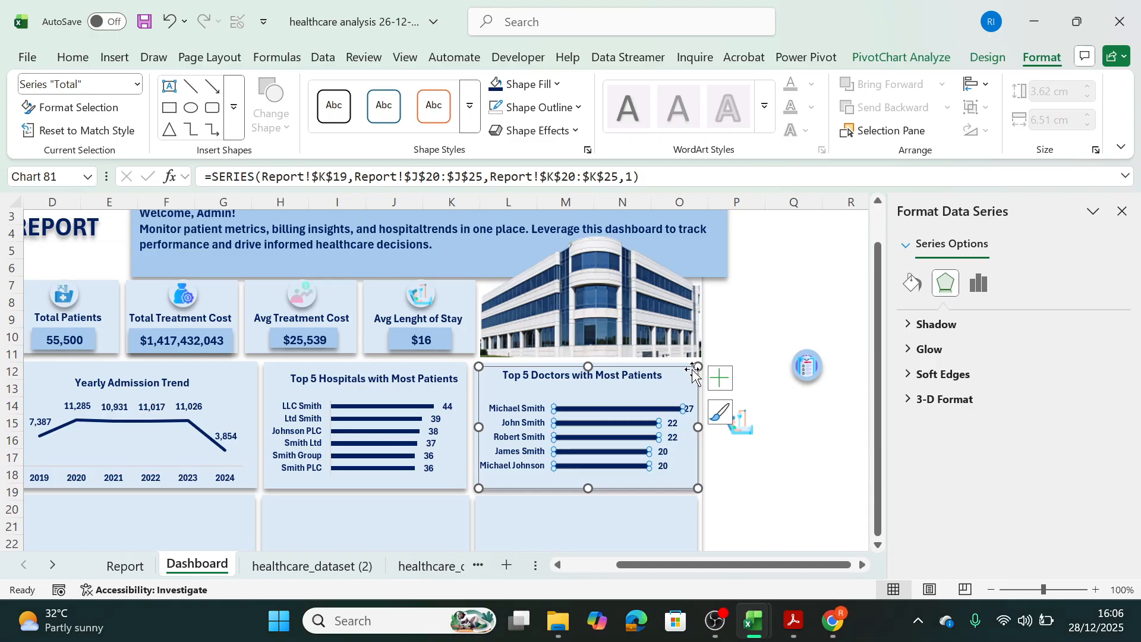
pyautogui.click(781, 474)
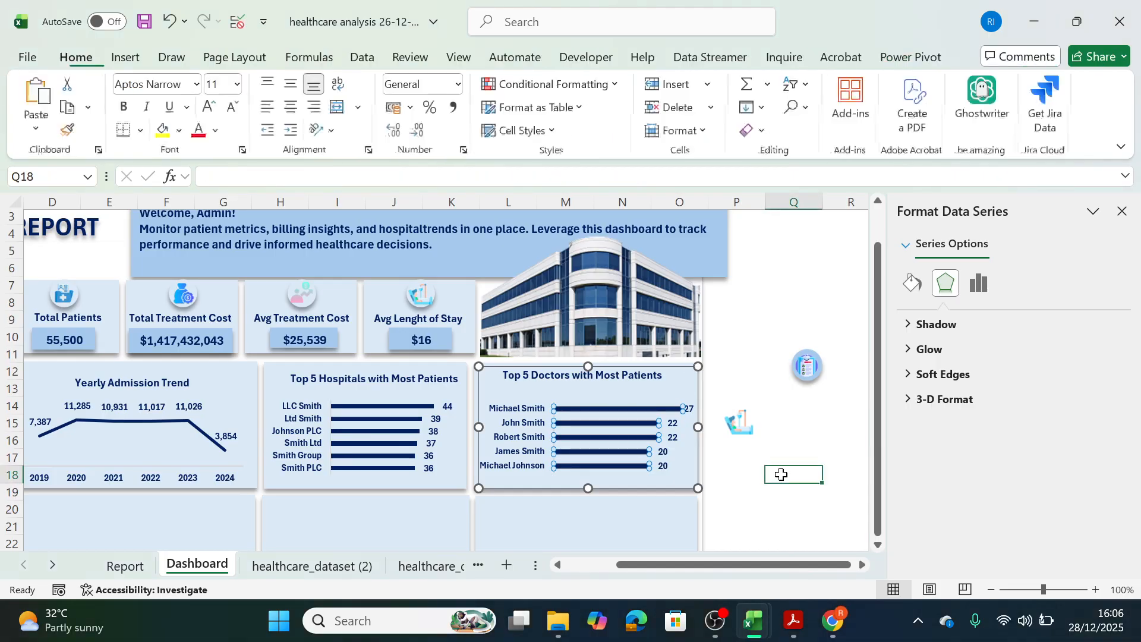
pyautogui.click(779, 406)
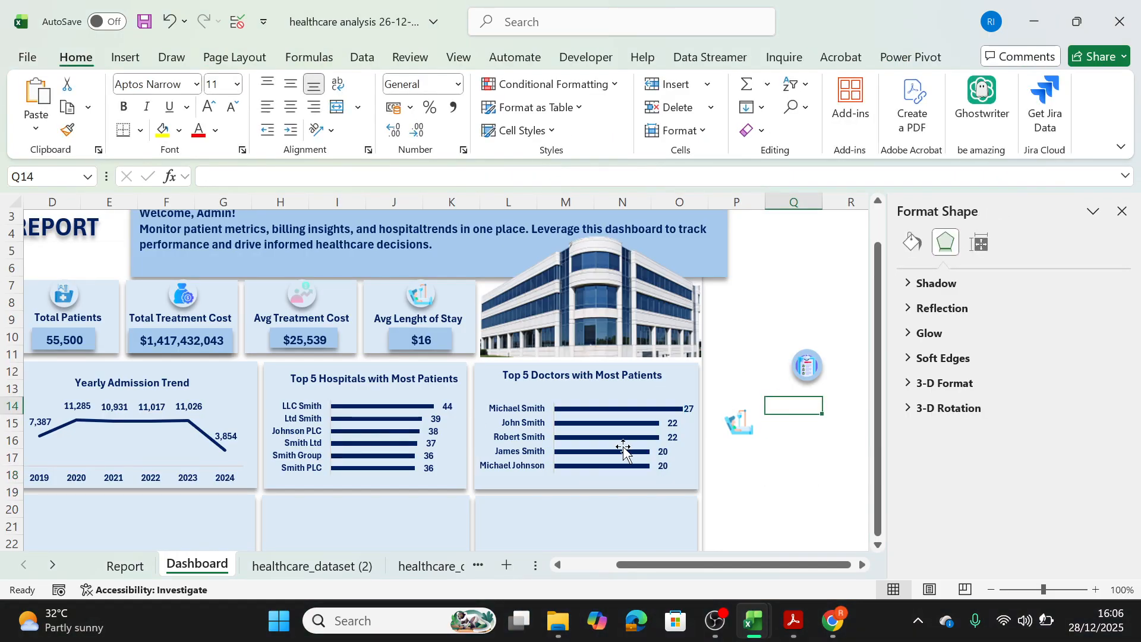
# Insert a Clustered Bar PivotChart from the Patients by Medication PivotTable on the Report sheet.
pyautogui.moveTo(667, 564); pyautogui.dragTo(615, 564)
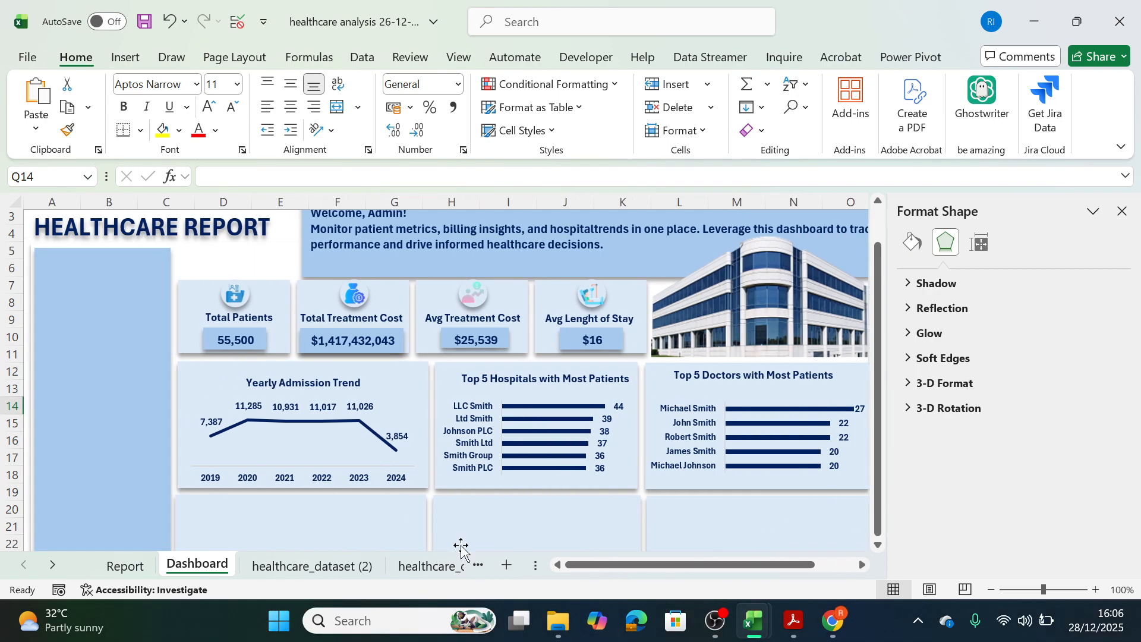
pyautogui.click(134, 569)
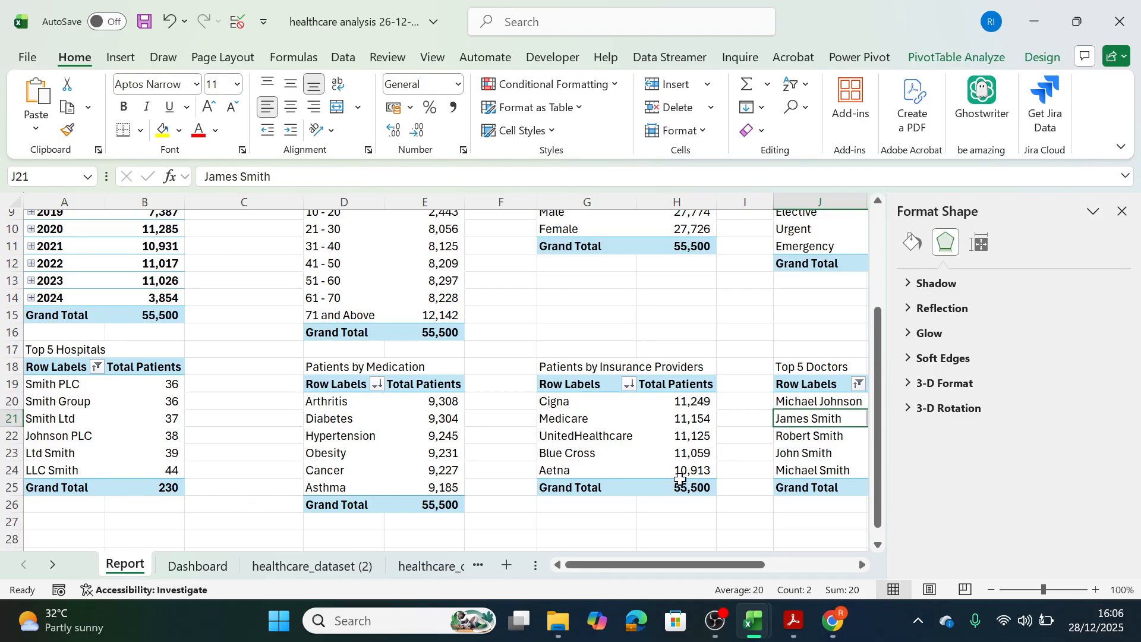
pyautogui.click(381, 428)
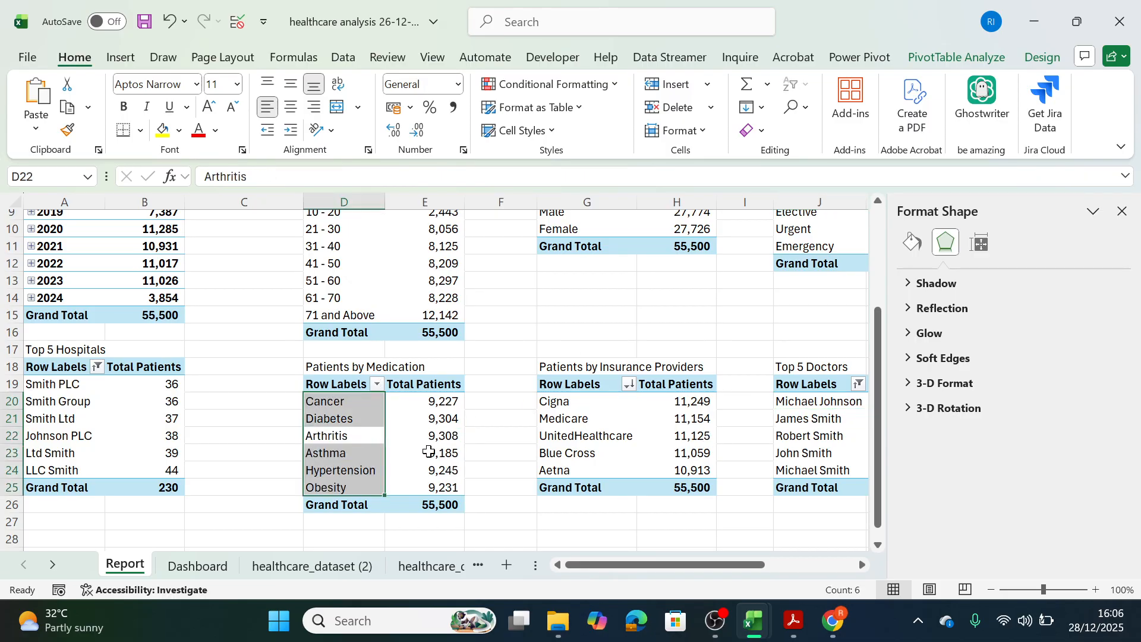
pyautogui.click(425, 437)
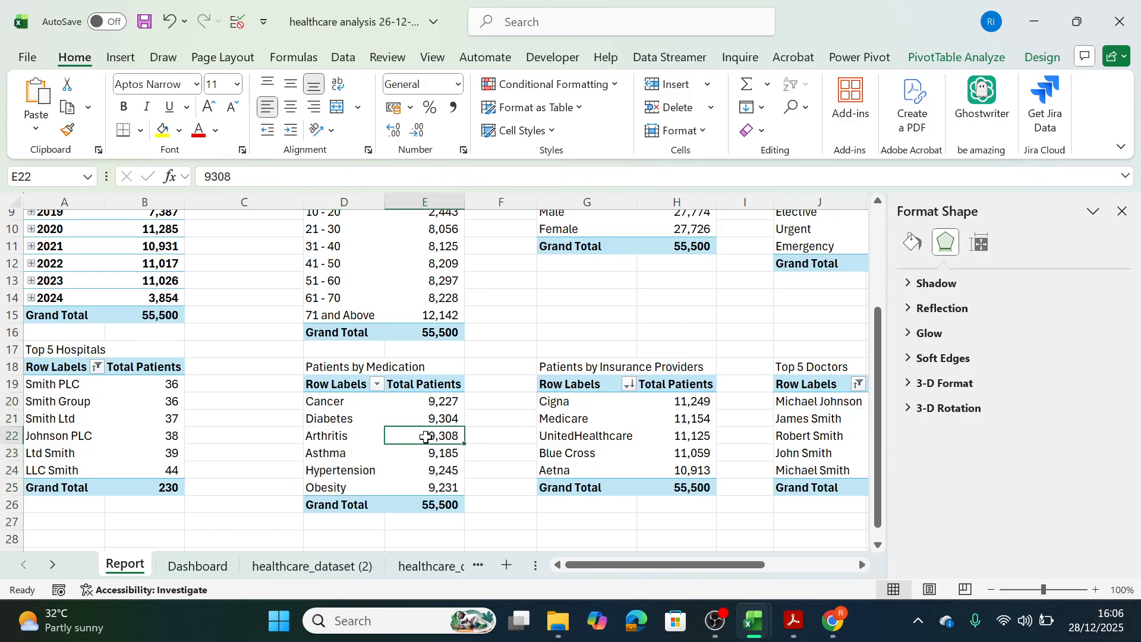
pyautogui.click(951, 58)
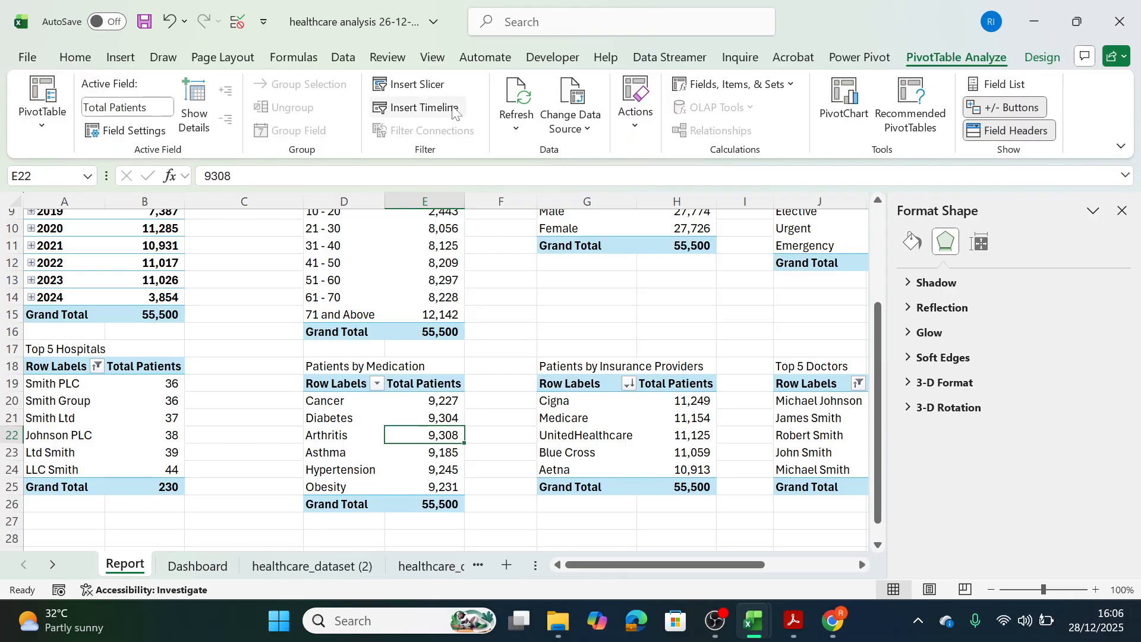
pyautogui.click(825, 107)
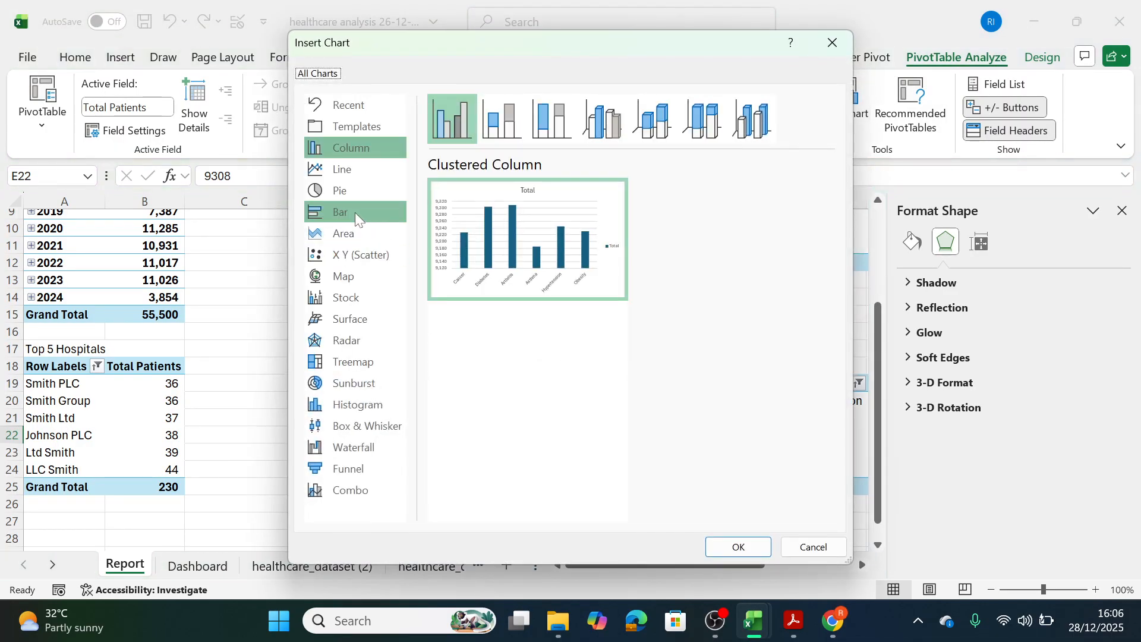
pyautogui.click(355, 214)
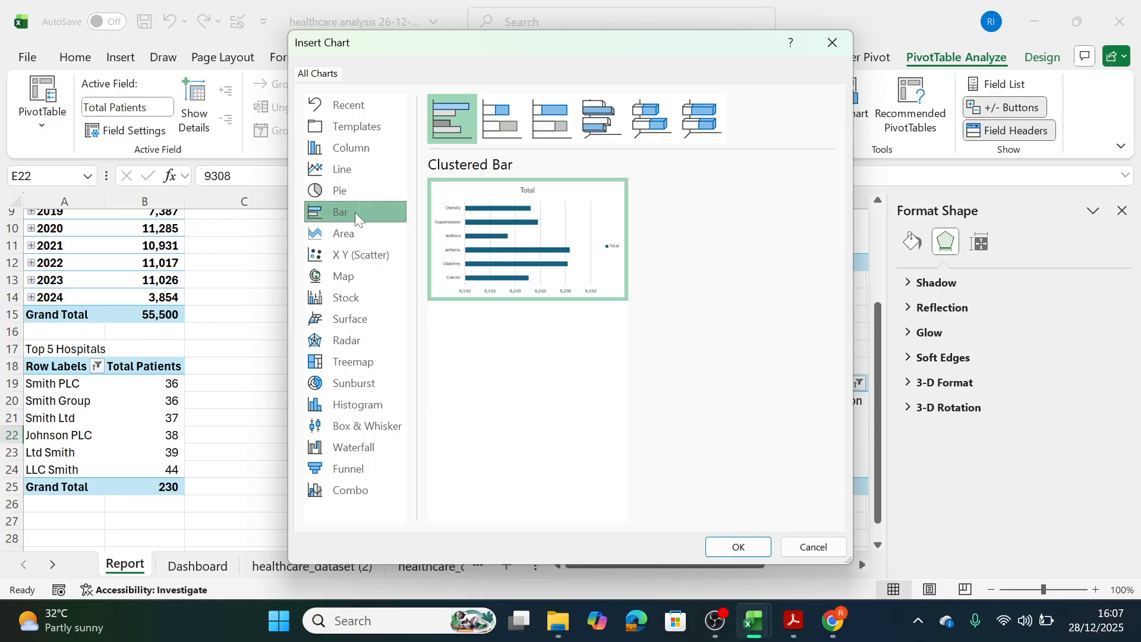
pyautogui.click(736, 546)
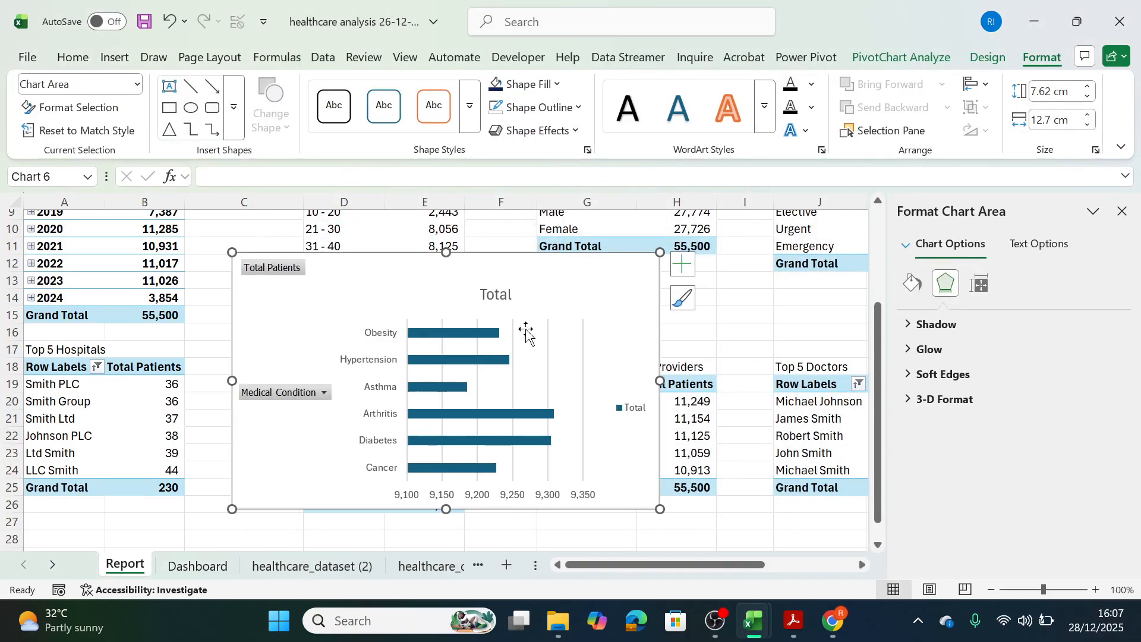
# Delete the legend of the new bar chart and hide all its field buttons.
pyautogui.click(633, 410)
pyautogui.press('Delete')
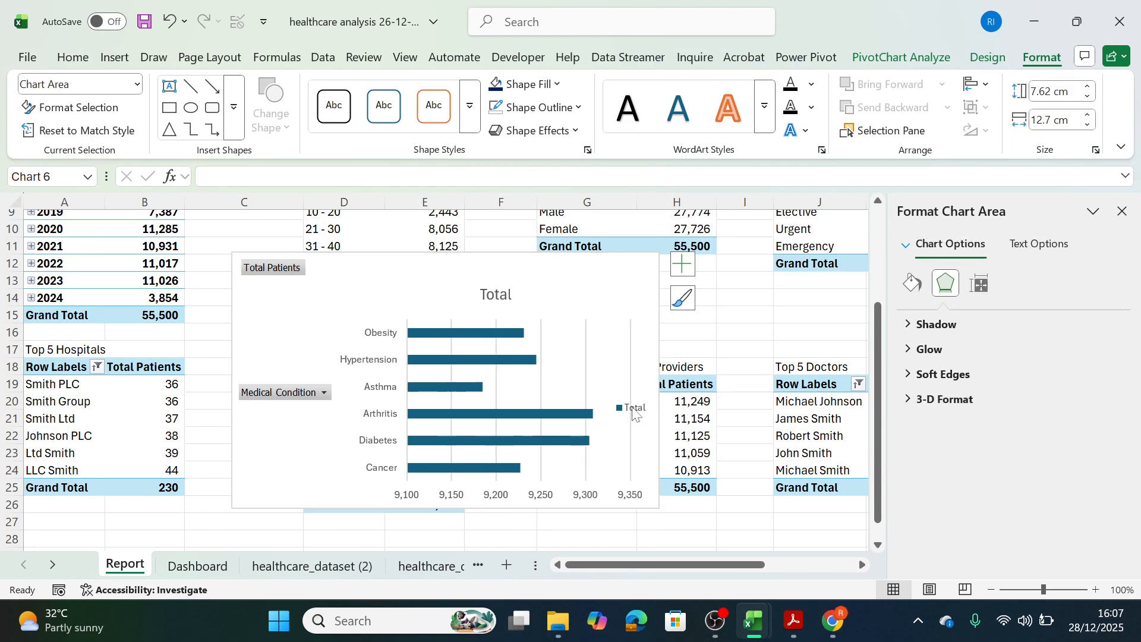
pyautogui.rightClick(265, 394)
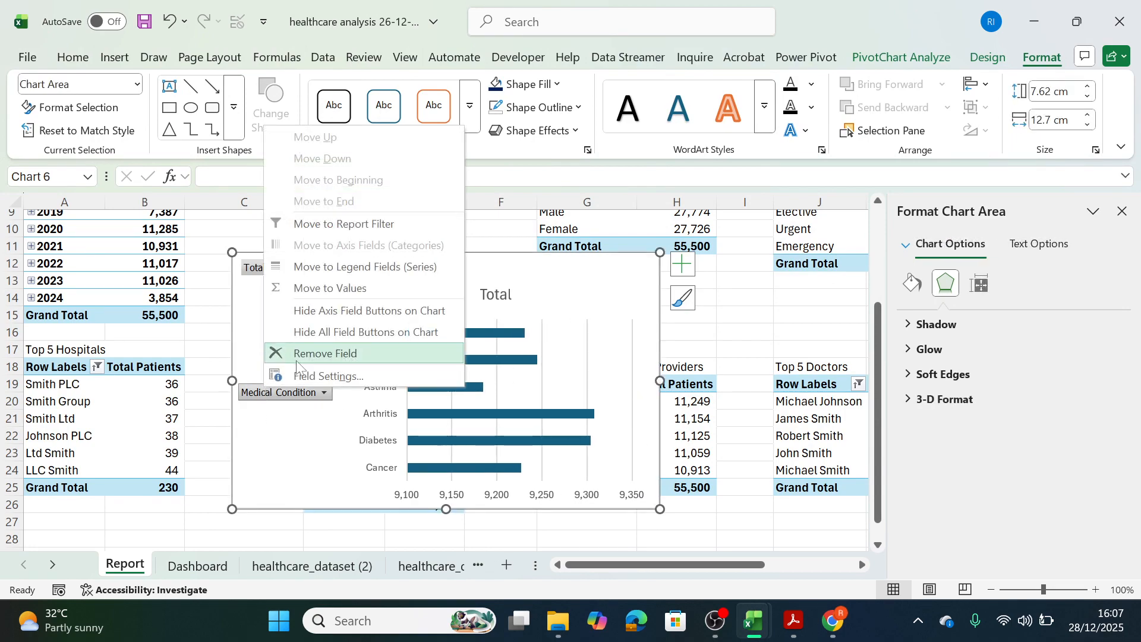
pyautogui.click(345, 338)
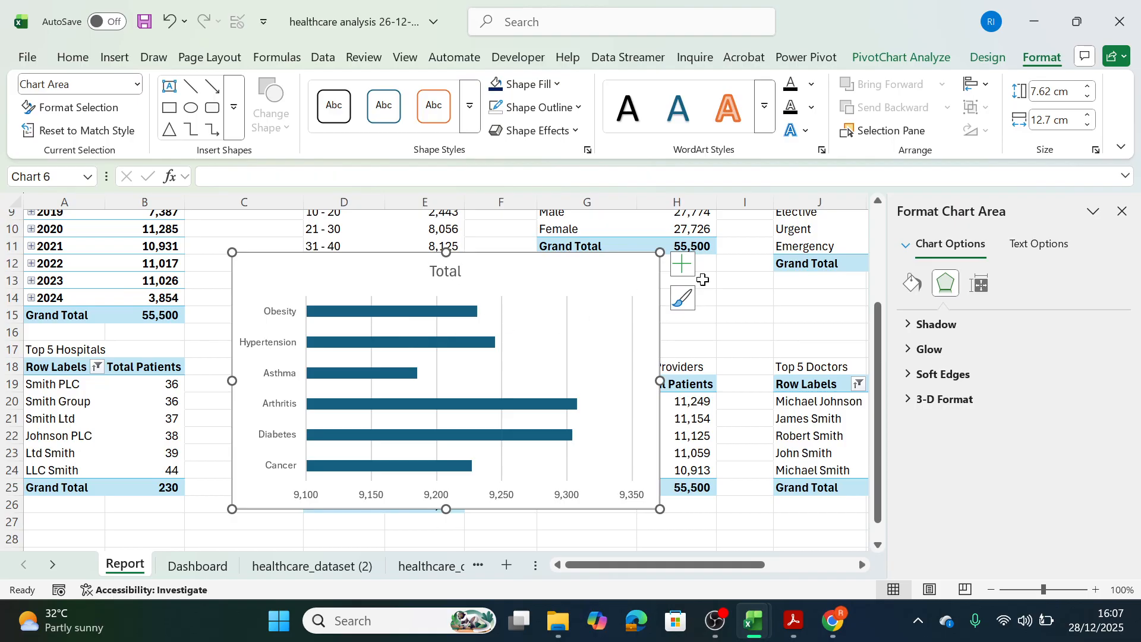
# Replace the gridlines and horizontal value axis of the new bar chart with data labels.
pyautogui.click(682, 264)
pyautogui.click(721, 403)
pyautogui.click(566, 496)
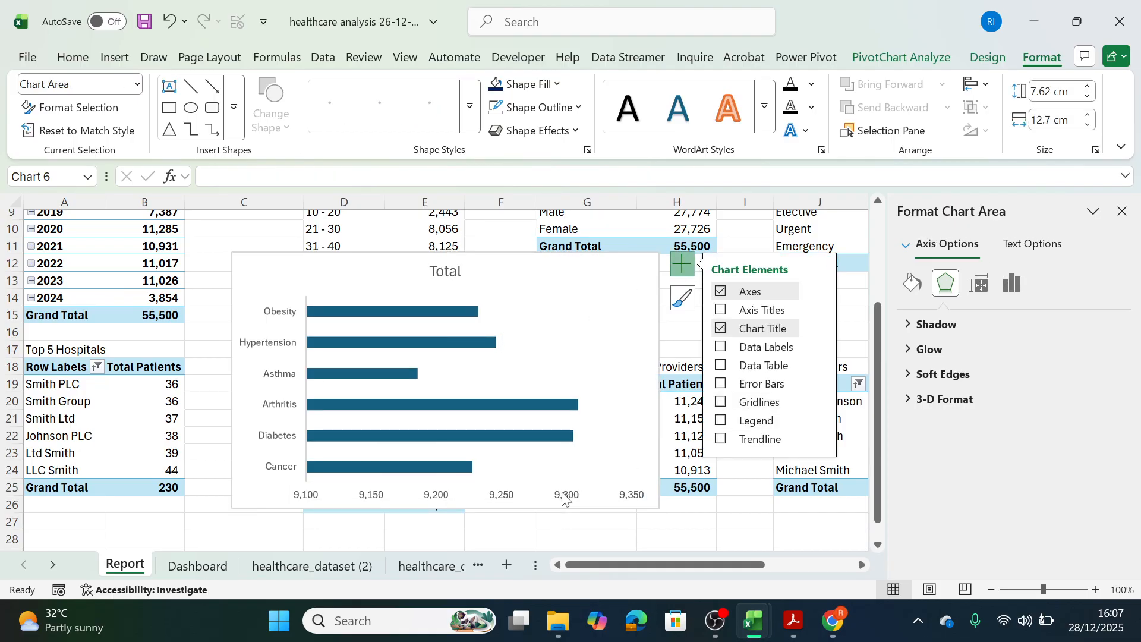
pyautogui.press('Delete')
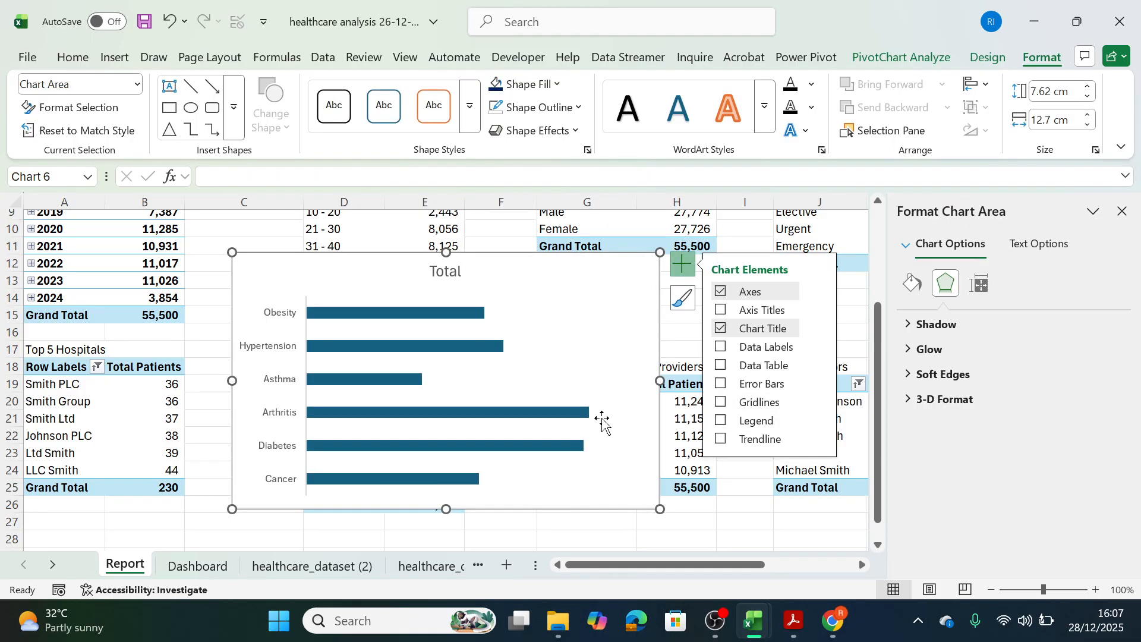
pyautogui.click(721, 346)
# Change the title of the new bar chart to "Patients by Madical Conditions".
pyautogui.click(447, 271)
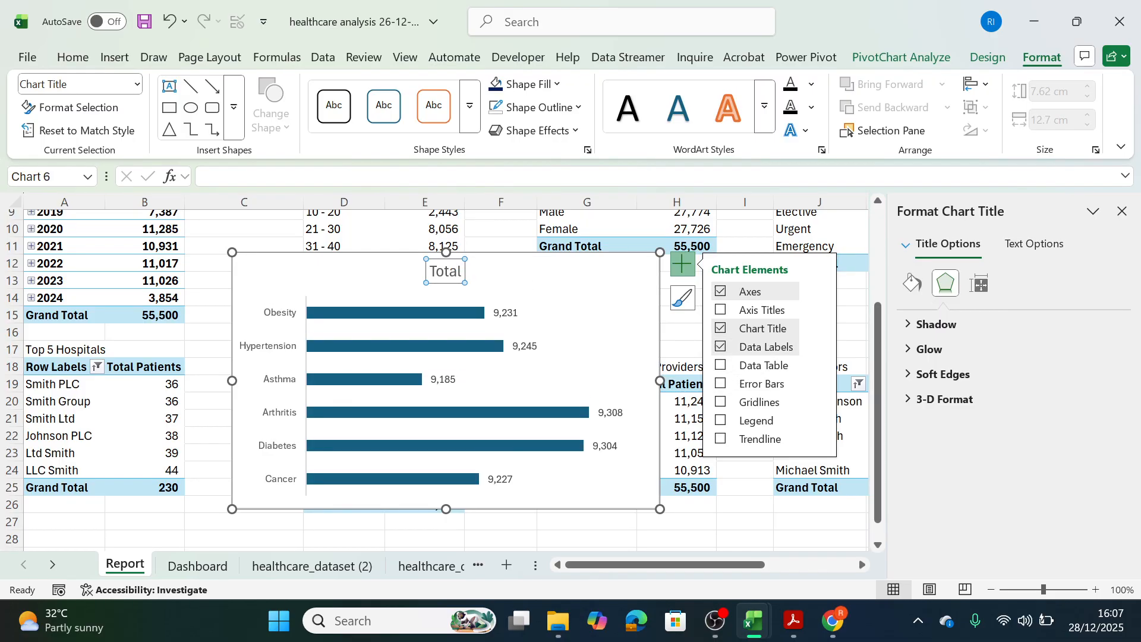
pyautogui.doubleClick(455, 273)
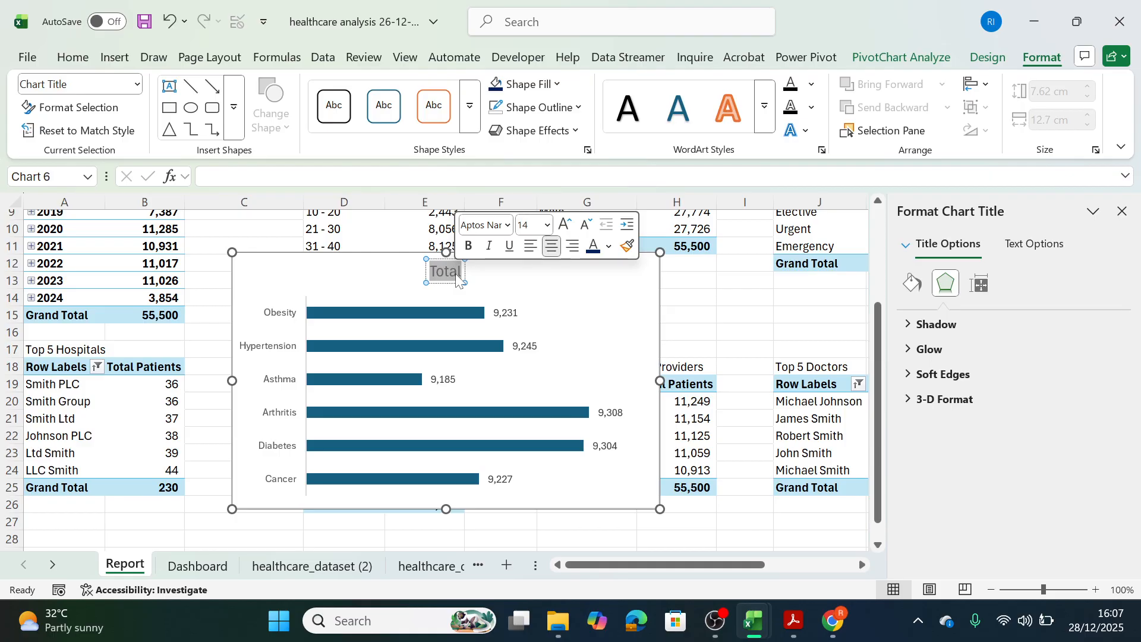
pyautogui.write('Pat')
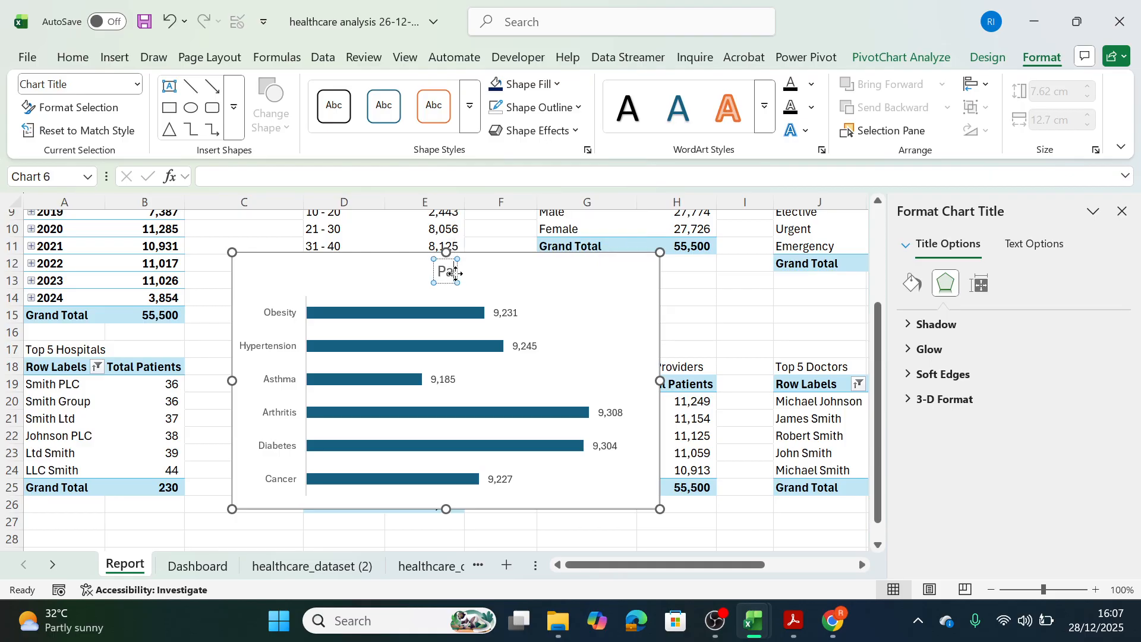
pyautogui.write('e')
pyautogui.press('BackSpace')
pyautogui.write('ients')
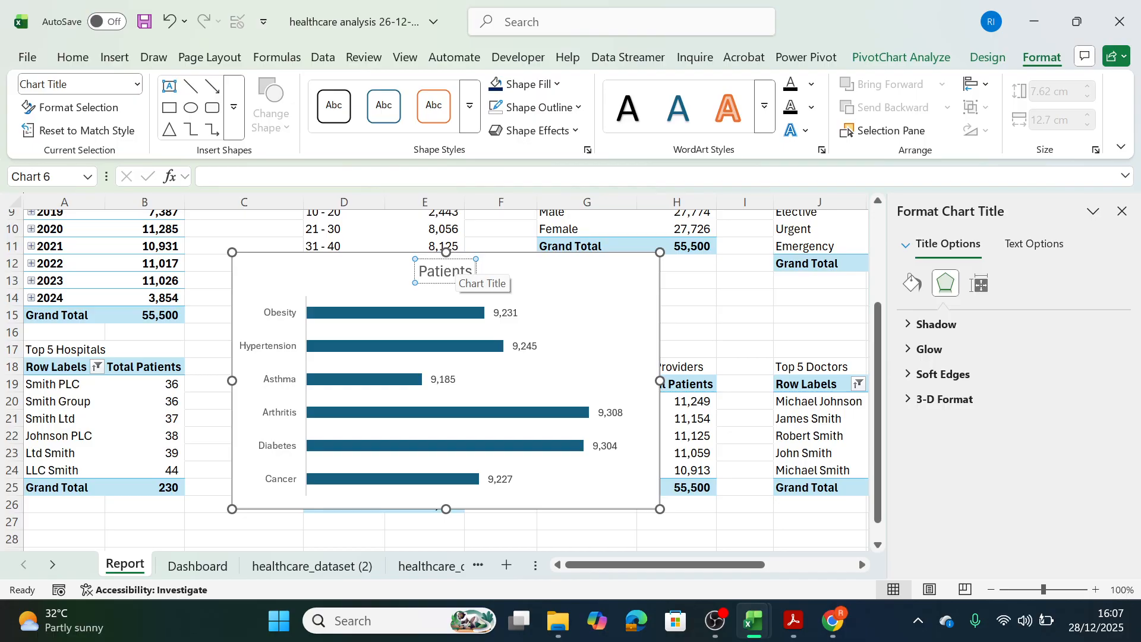
pyautogui.write(' by Ma')
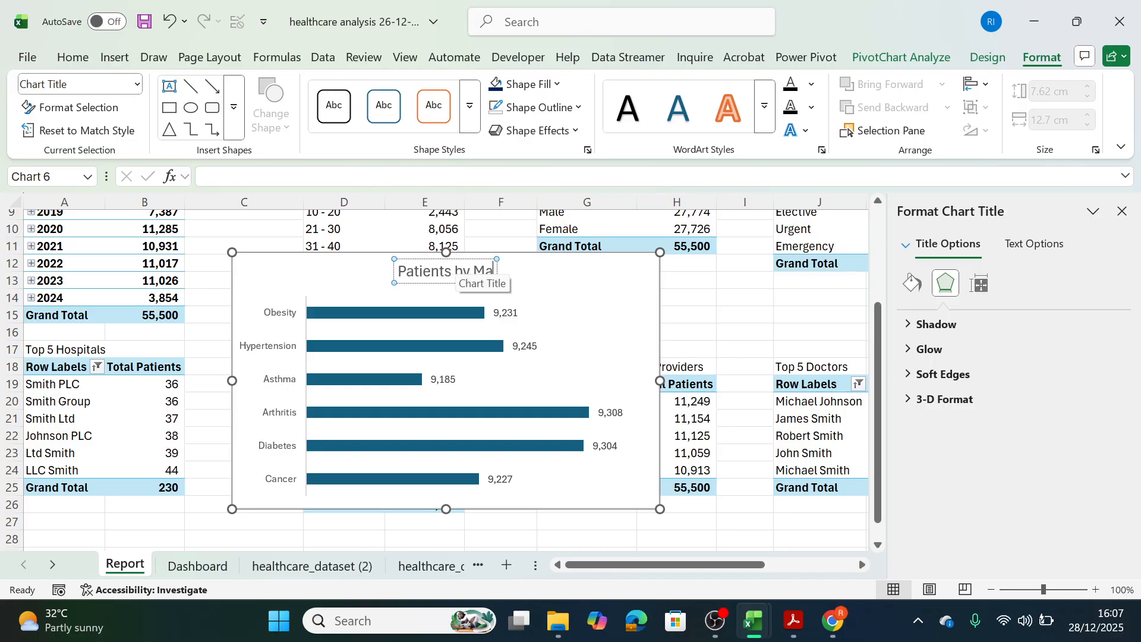
pyautogui.write('dical Cob')
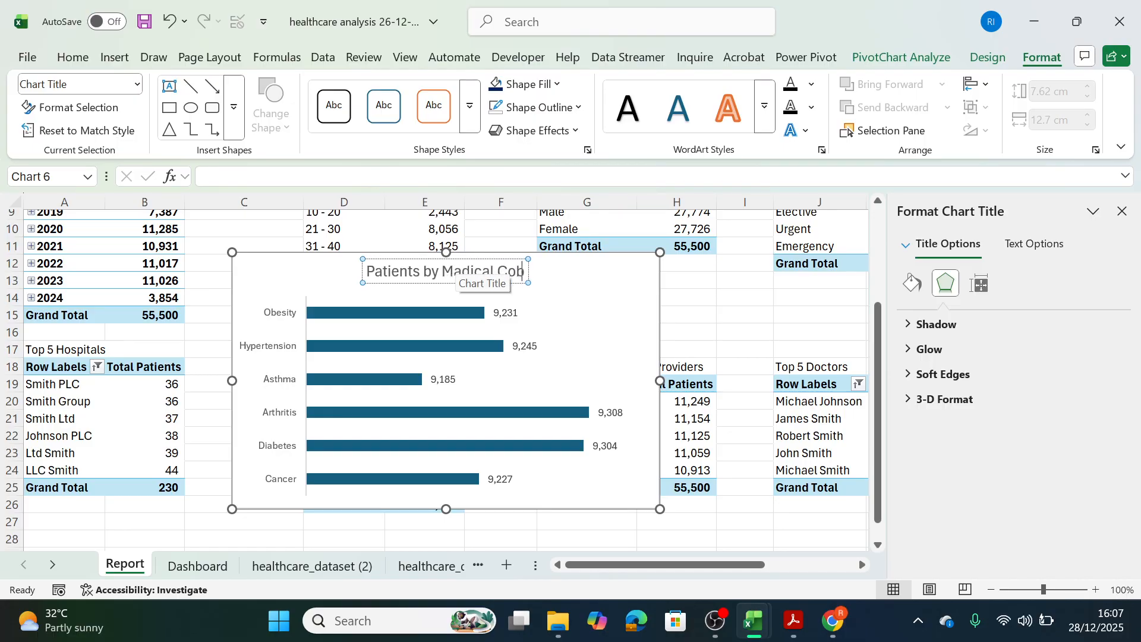
pyautogui.press('BackSpace')
pyautogui.write('nd')
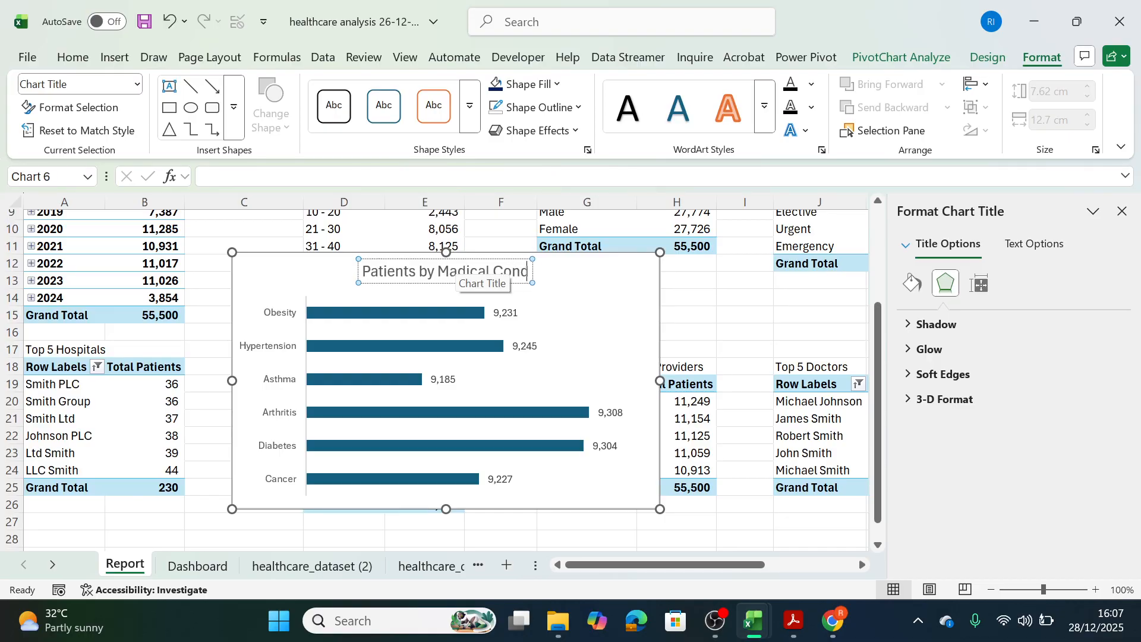
pyautogui.write('itions')
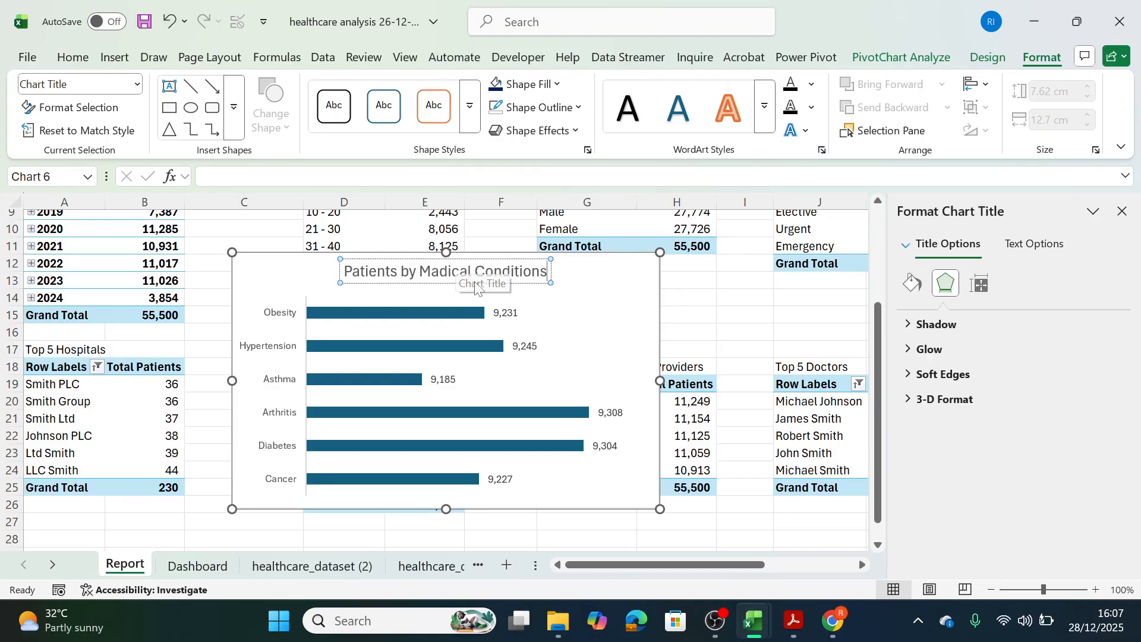
pyautogui.click(657, 366)
# Cut the medical conditions chart from the Report sheet and select the first panel in the Dashboard's second panel row.
pyautogui.click(601, 288)
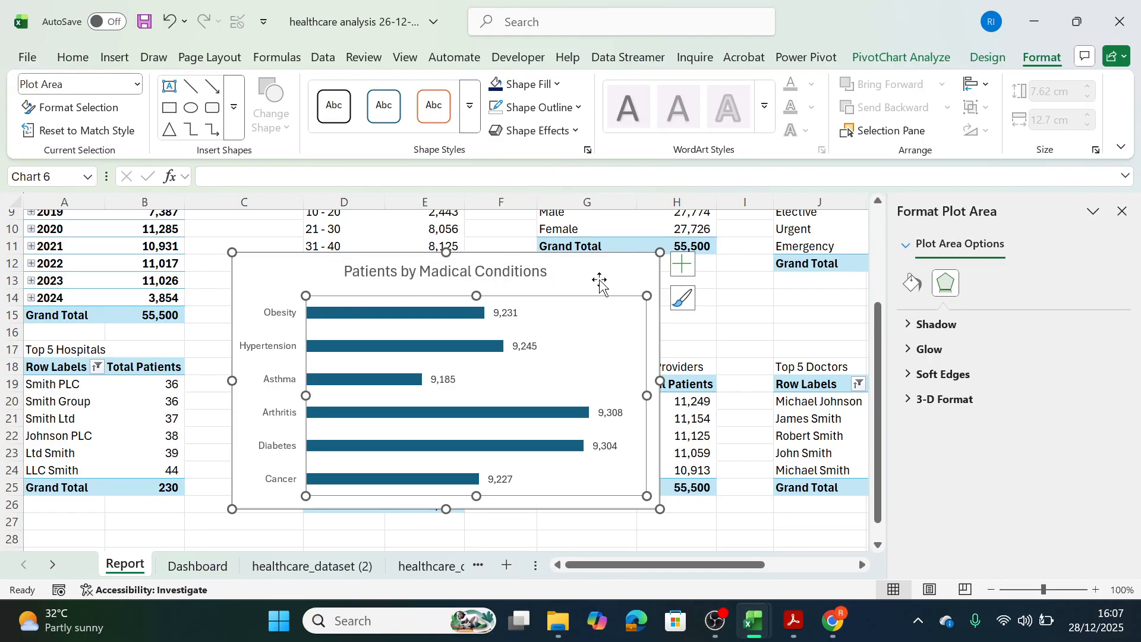
pyautogui.click(601, 280)
pyautogui.hotkey('ctrl', 'x')
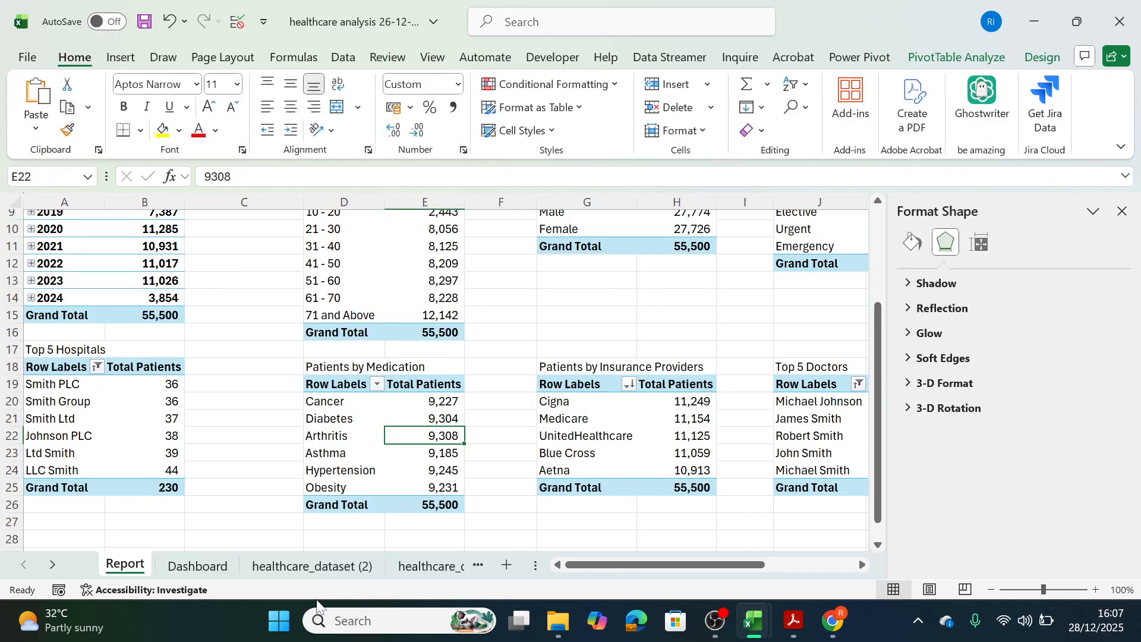
pyautogui.click(197, 565)
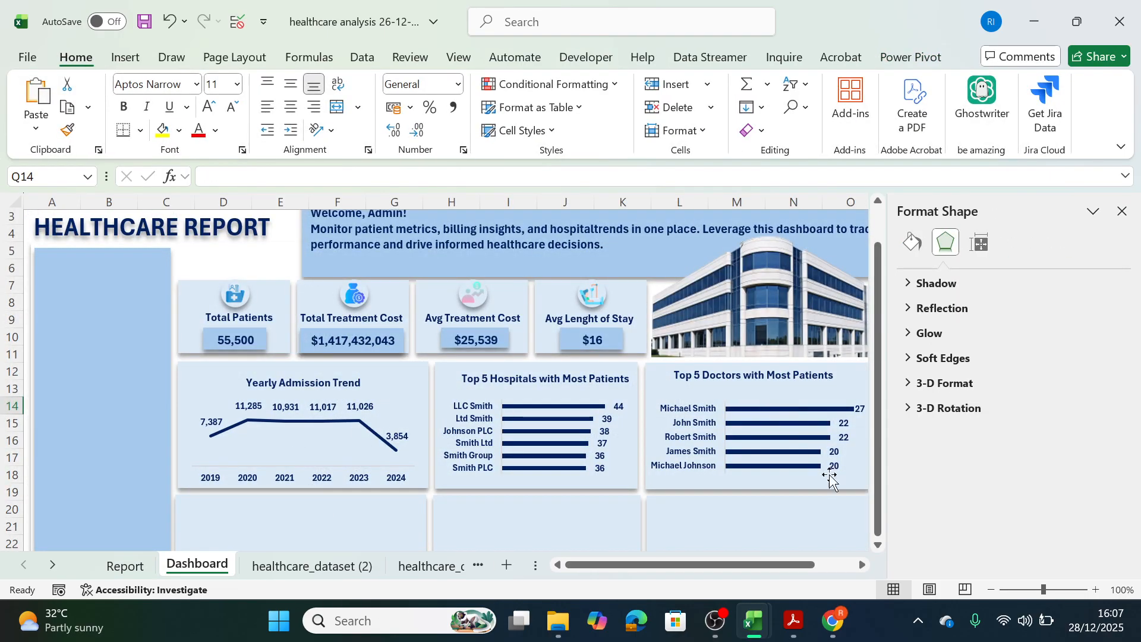
pyautogui.click(878, 543)
pyautogui.scroll(-2, 881, 543)
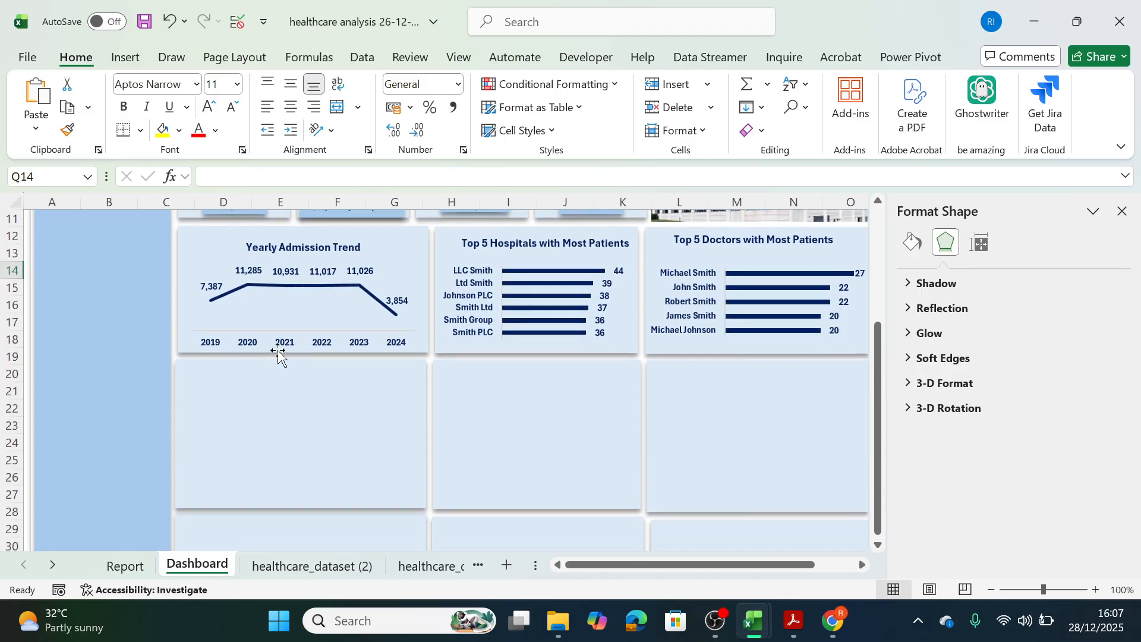
pyautogui.click(230, 458)
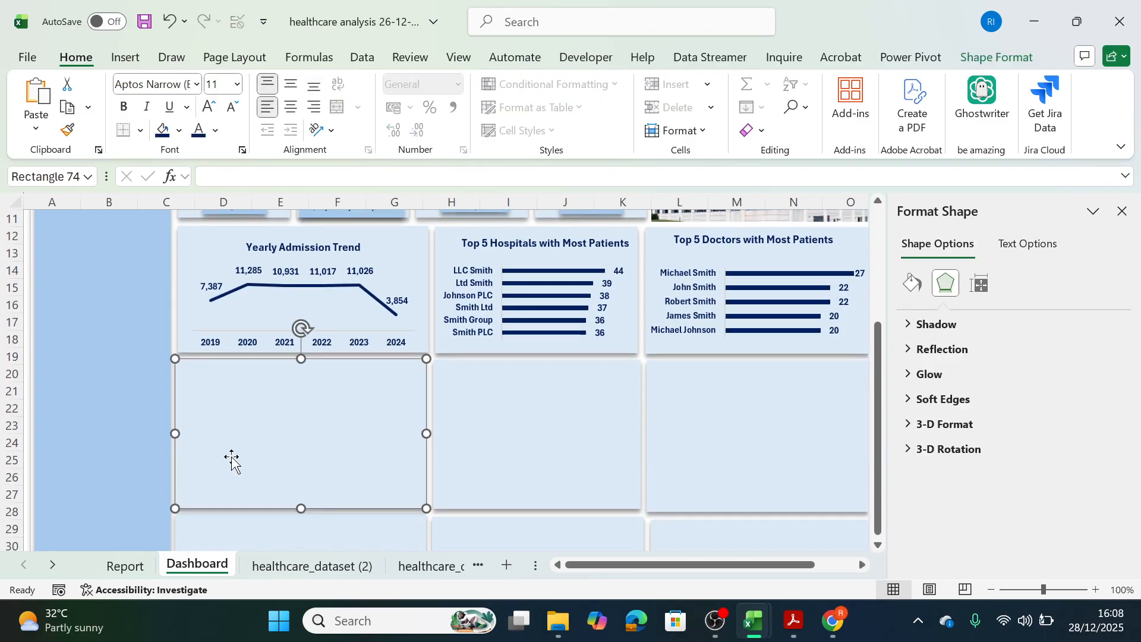
# Undo the cut of the medical conditions chart and the last title edit on the Report sheet, and select the chart area.
pyautogui.click(148, 569)
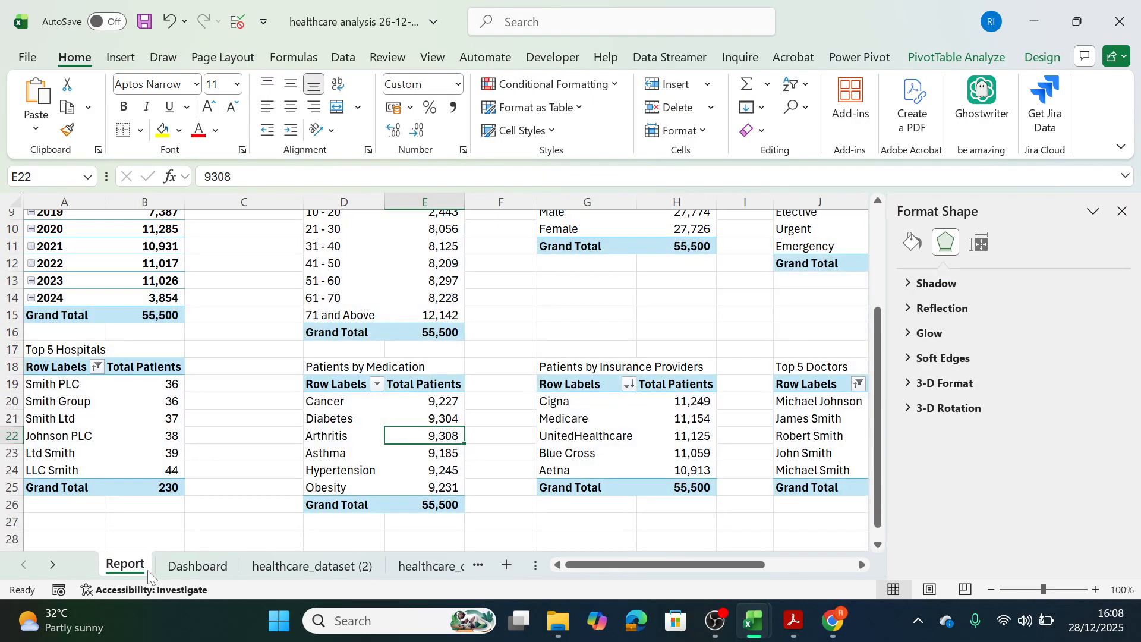
pyautogui.hotkey('ctrl', 'z')
pyautogui.hotkey('ctrl', 'z')
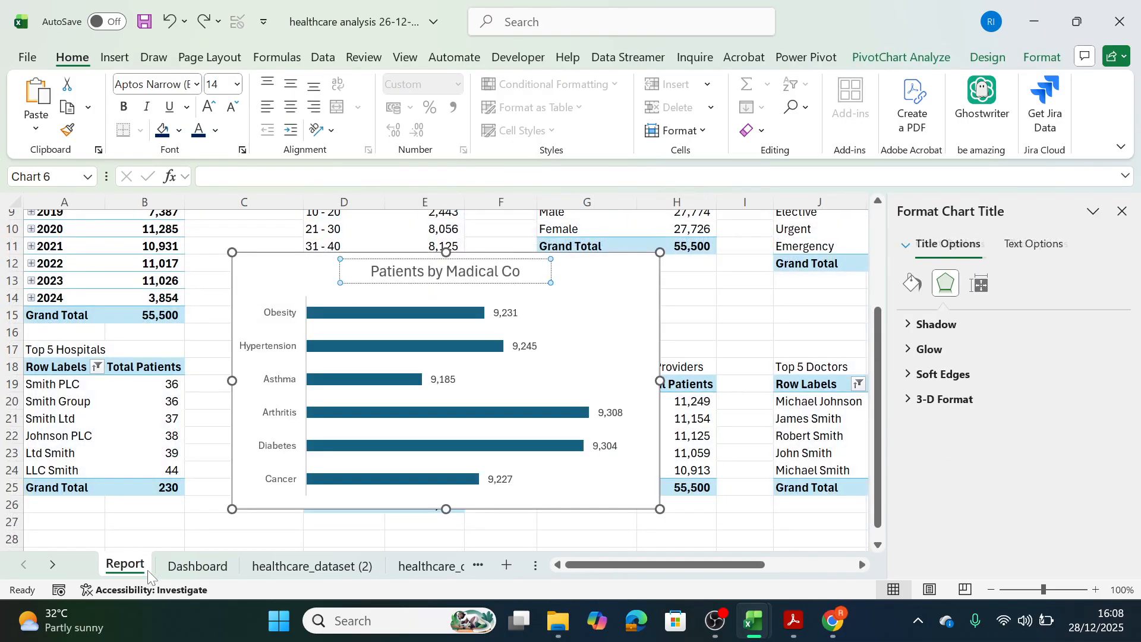
pyautogui.click(254, 288)
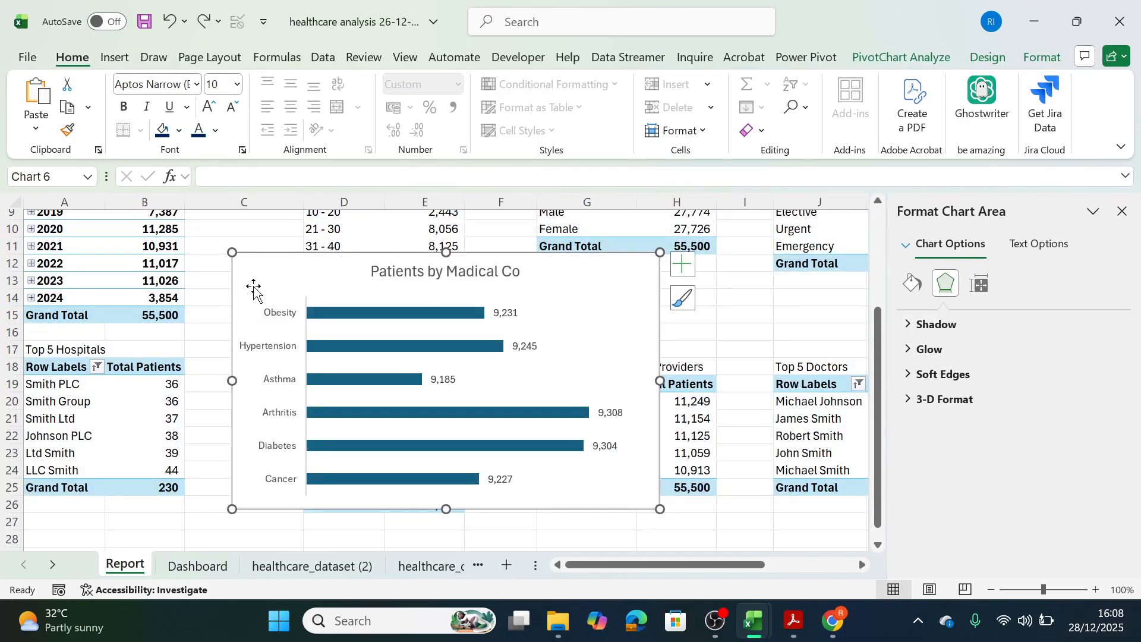
# Move the medical conditions bar chart from the Report sheet to the Dashboard, over the first panel of the second row.
pyautogui.hotkey('ctrl', 'x')
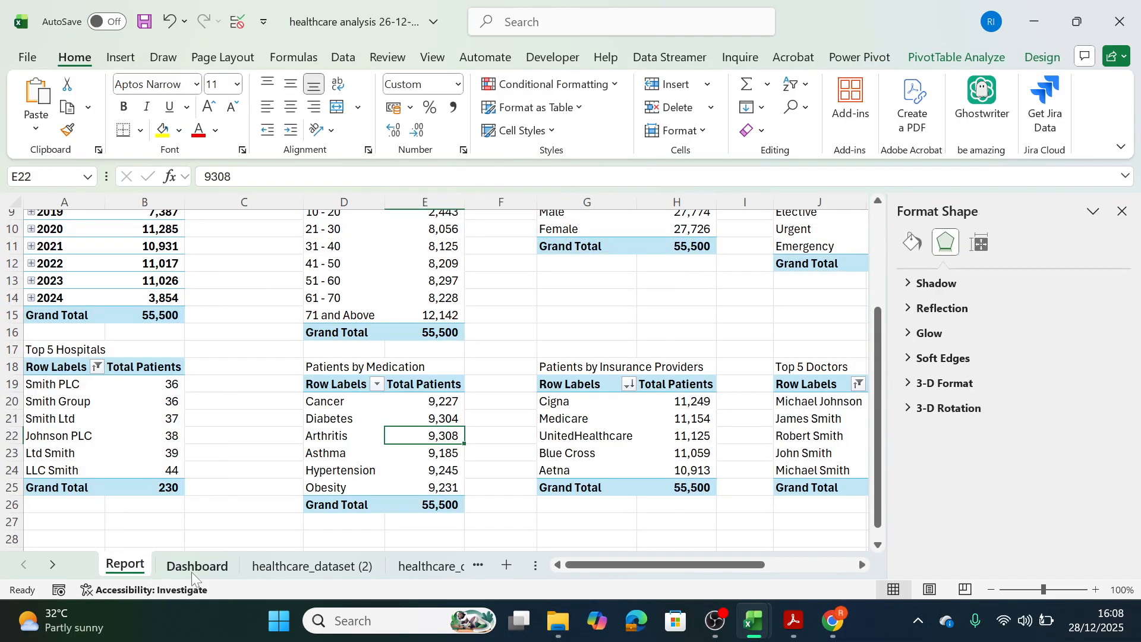
pyautogui.click(197, 566)
pyautogui.hotkey('ctrl', 'v')
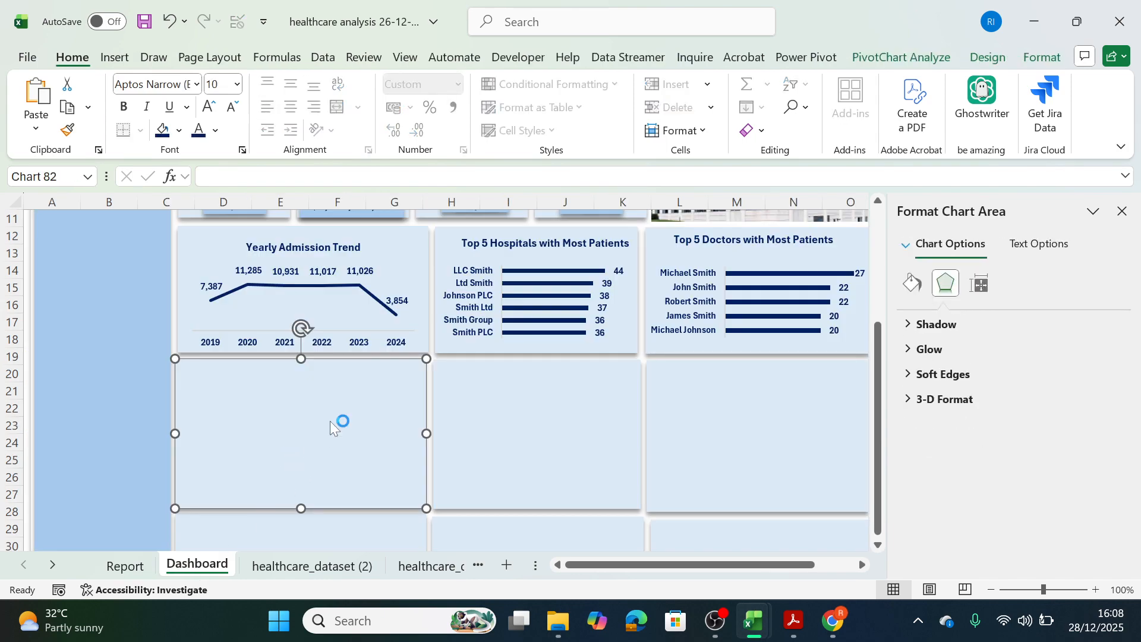
pyautogui.moveTo(603, 359); pyautogui.dragTo(470, 405)
pyautogui.moveTo(400, 433); pyautogui.dragTo(398, 351)
# Complete the medical conditions chart's title as "Patients by Madical Condition".
pyautogui.click(379, 347)
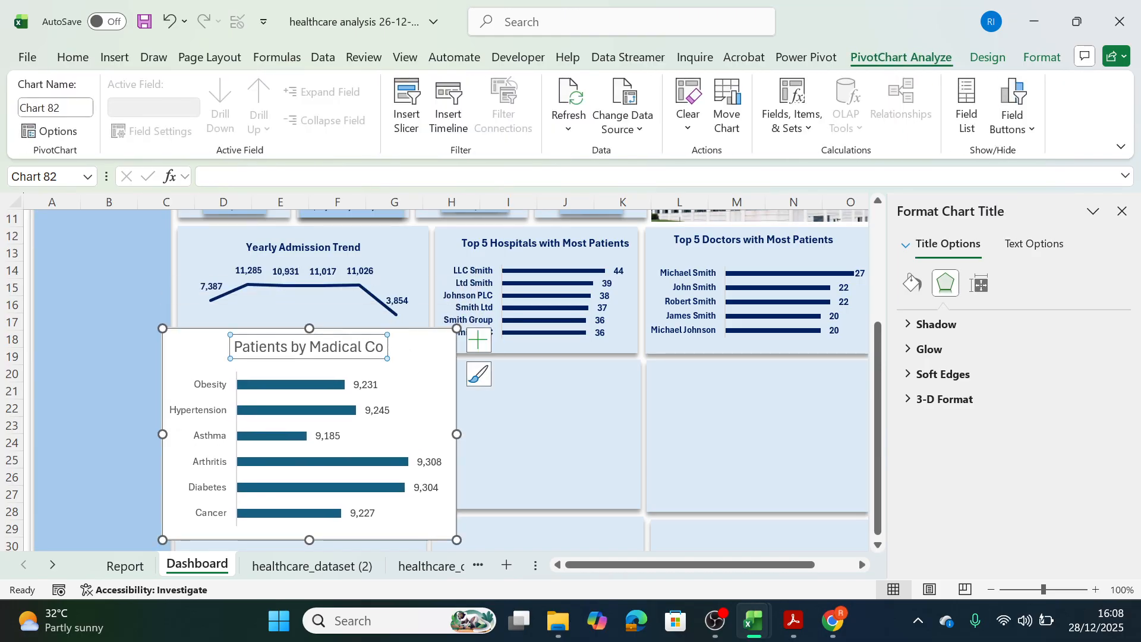
pyautogui.click(383, 347)
pyautogui.write('ndition')
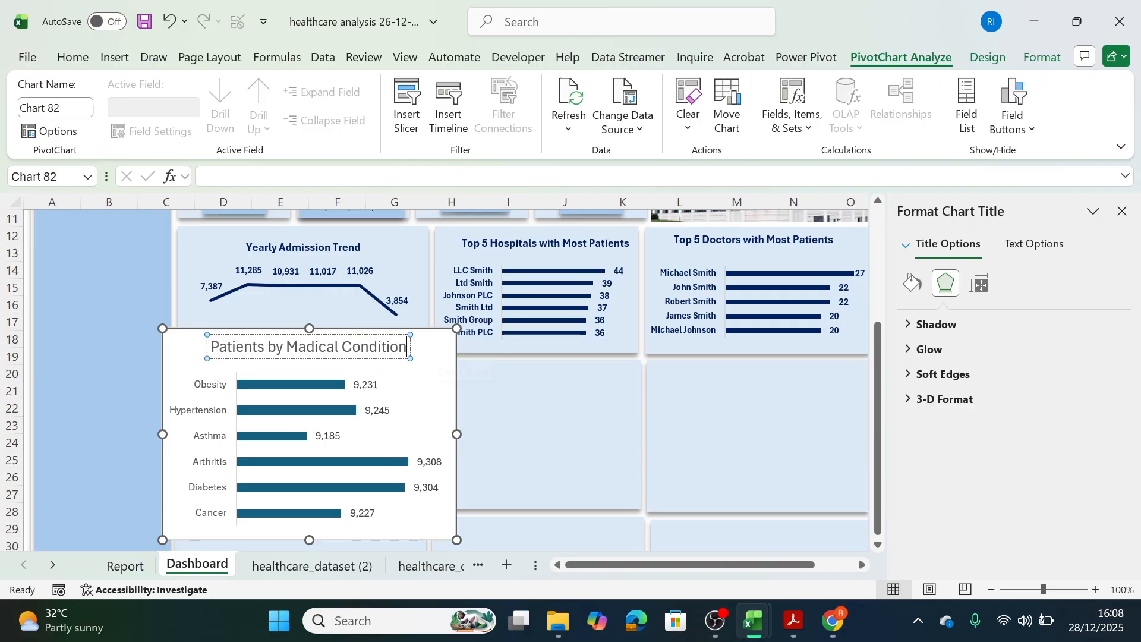
# Copy the title formatting of the Yearly Admission Trend chart onto the medical condition chart's title.
pyautogui.click(324, 245)
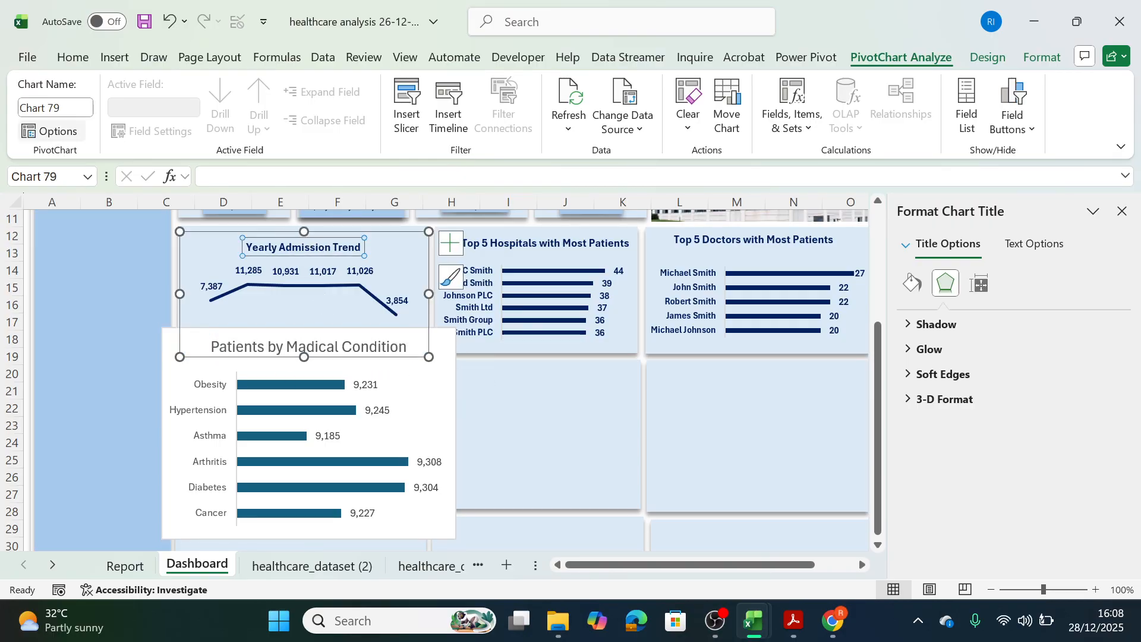
pyautogui.click(74, 59)
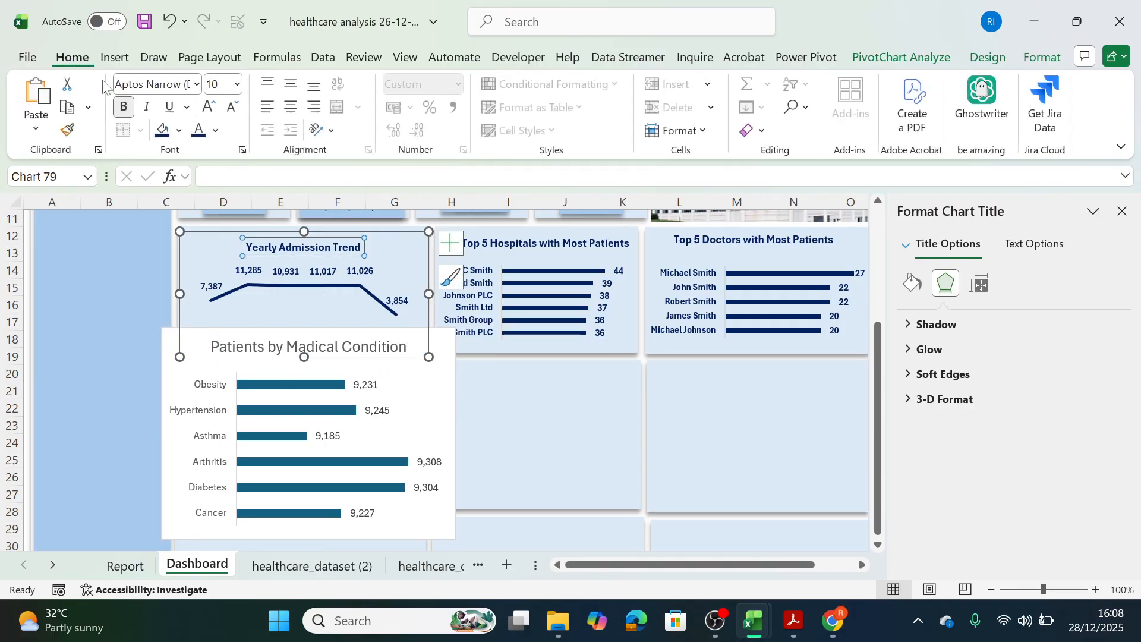
pyautogui.click(69, 132)
pyautogui.click(287, 347)
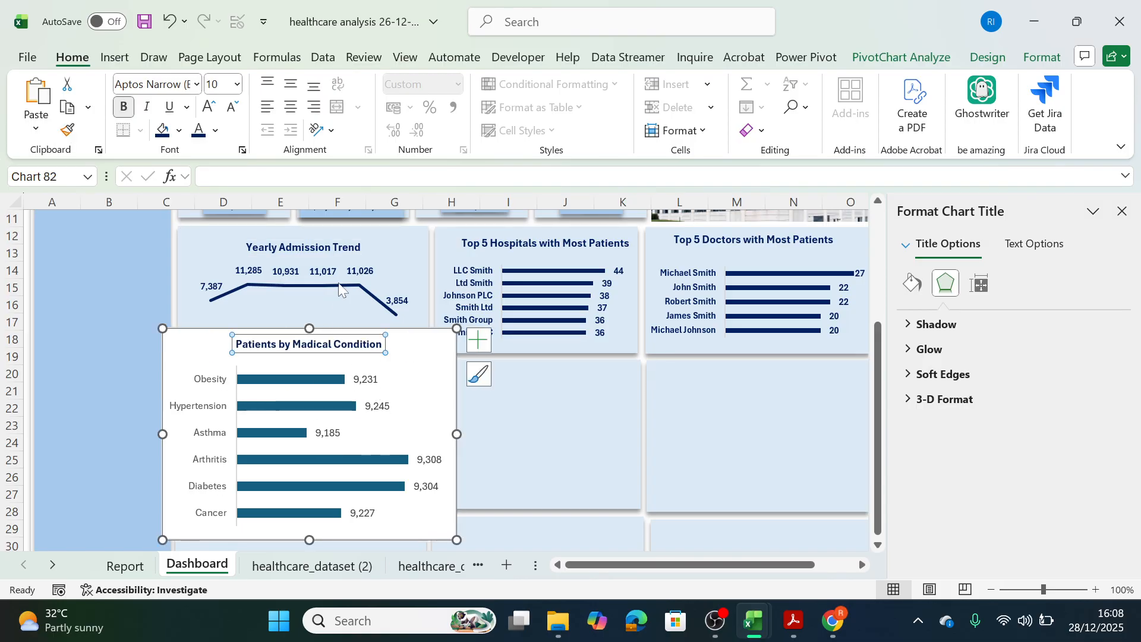
# Match the medical condition chart's data labels to the Yearly Admission Trend labels and its category axis to the Top 5 Hospitals axis formatting.
pyautogui.click(319, 265)
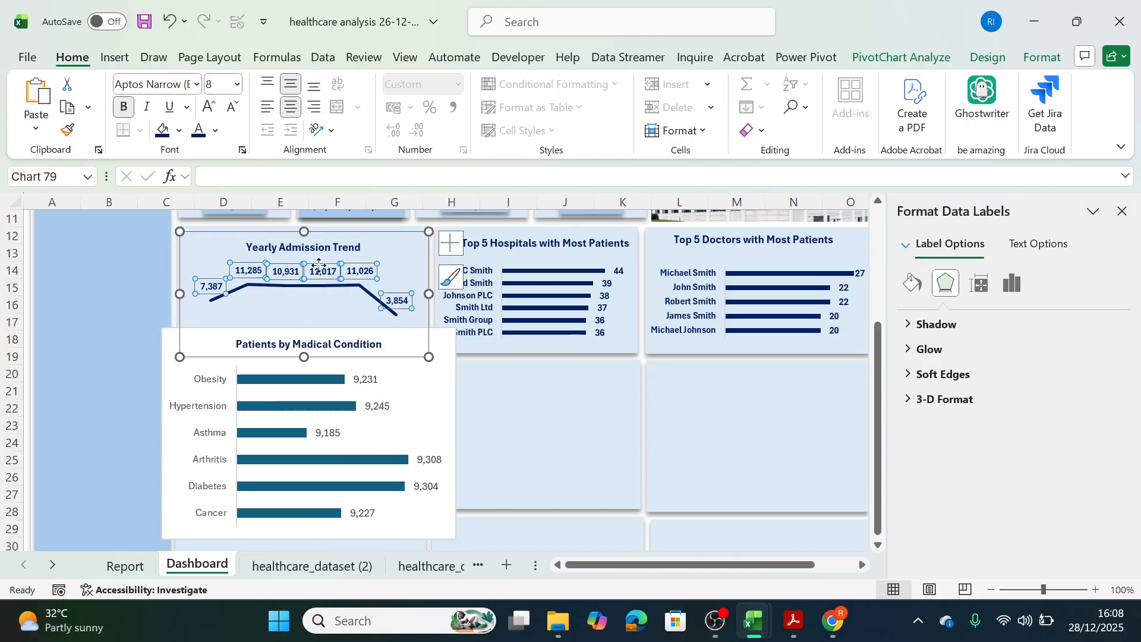
pyautogui.click(67, 130)
pyautogui.click(368, 381)
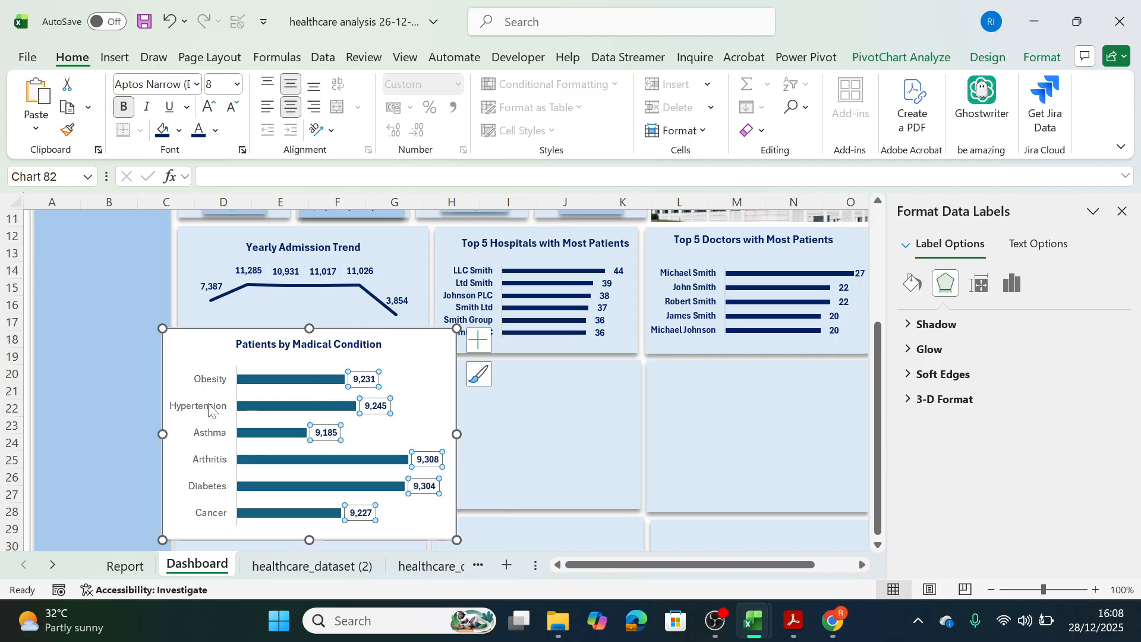
pyautogui.click(474, 301)
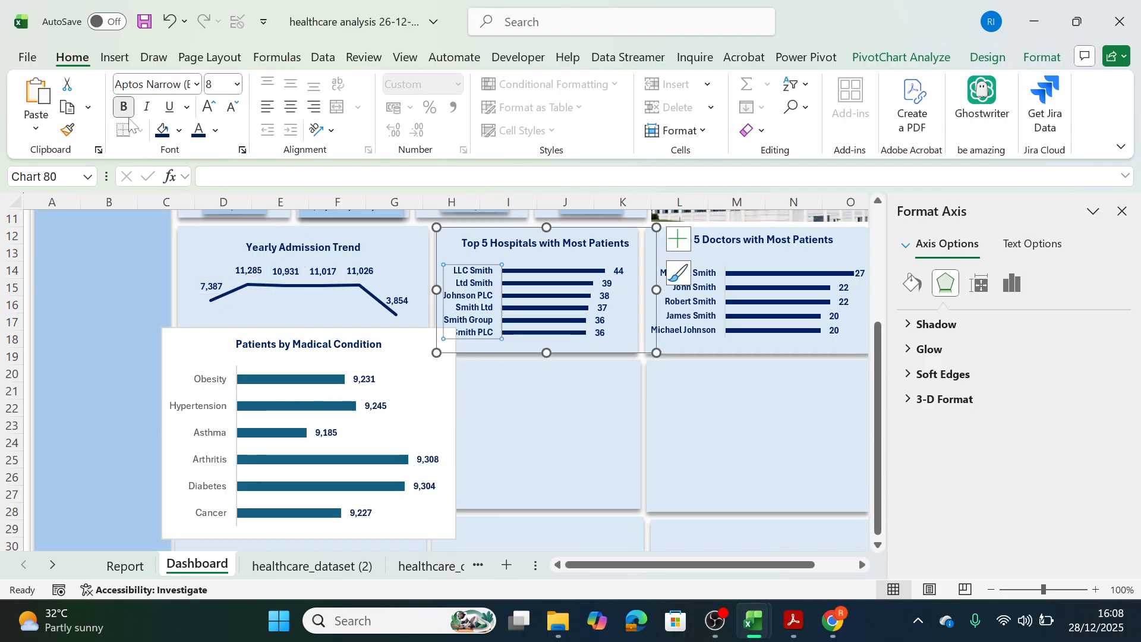
pyautogui.click(67, 129)
pyautogui.click(198, 437)
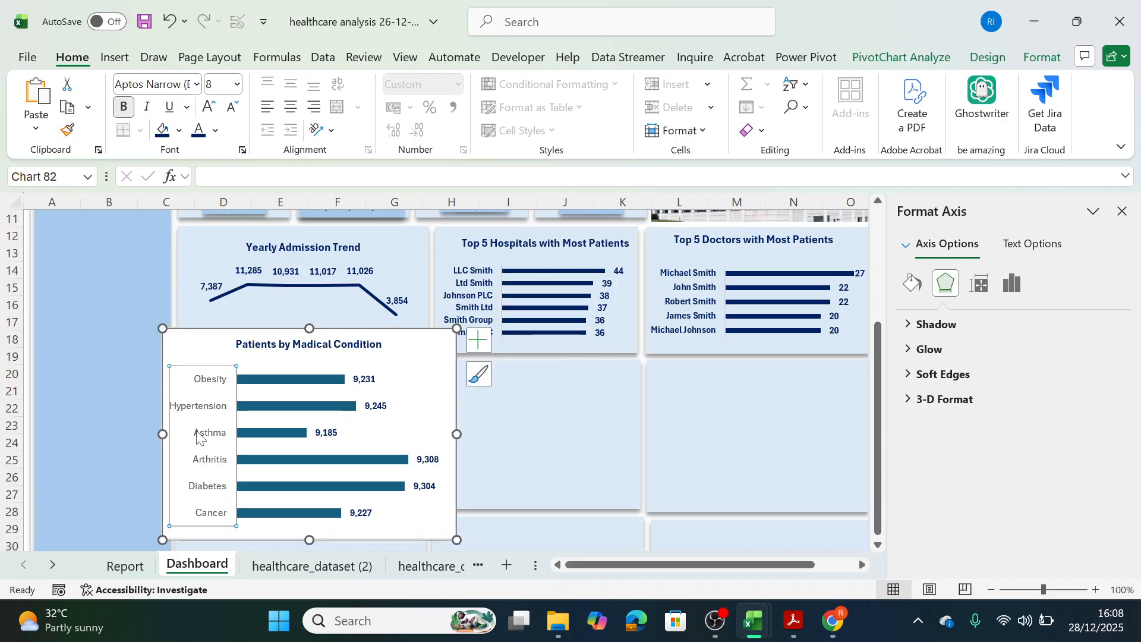
# Resize and position the medical condition chart to fit inside the first panel of the second row.
pyautogui.moveTo(319, 540); pyautogui.dragTo(319, 484)
pyautogui.moveTo(459, 410); pyautogui.dragTo(436, 411)
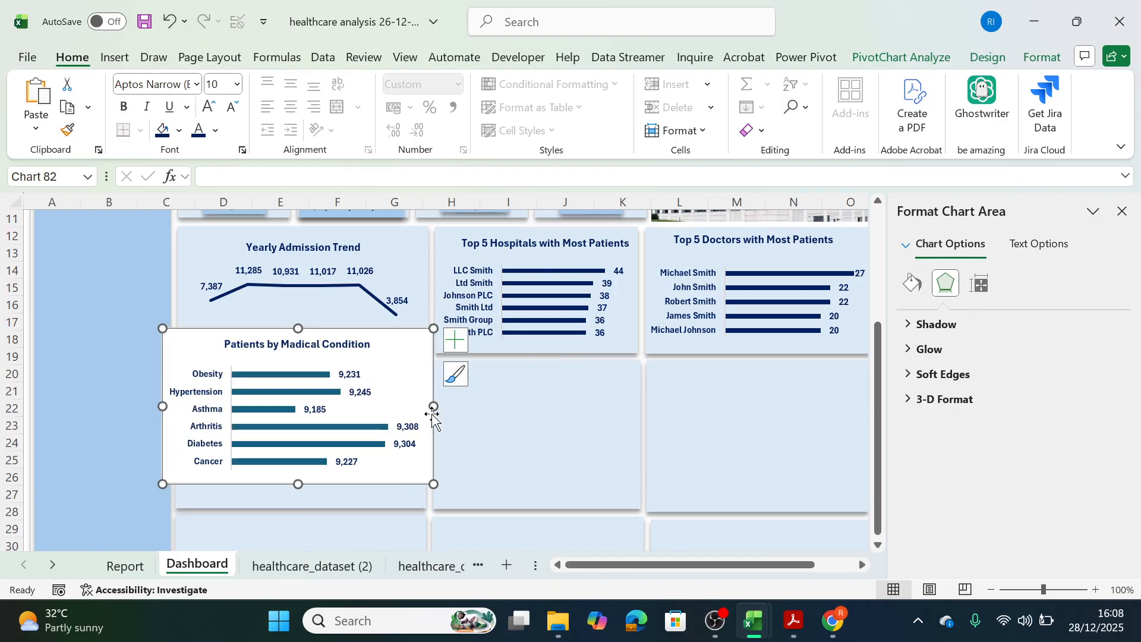
pyautogui.moveTo(416, 352); pyautogui.dragTo(428, 382)
pyautogui.moveTo(173, 439); pyautogui.dragTo(182, 438)
pyautogui.moveTo(313, 358); pyautogui.dragTo(309, 372)
pyautogui.moveTo(426, 382); pyautogui.dragTo(423, 374)
pyautogui.moveTo(439, 434); pyautogui.dragTo(426, 438)
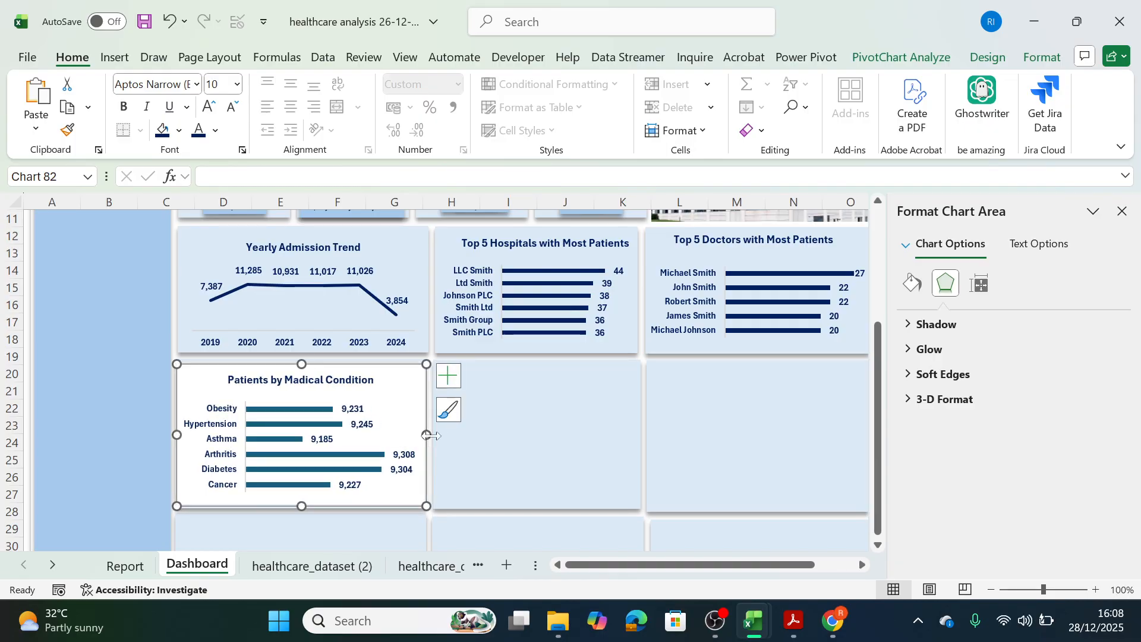
# Remove the fill and outline from the medical condition chart's area.
pyautogui.click(1041, 57)
pyautogui.click(538, 84)
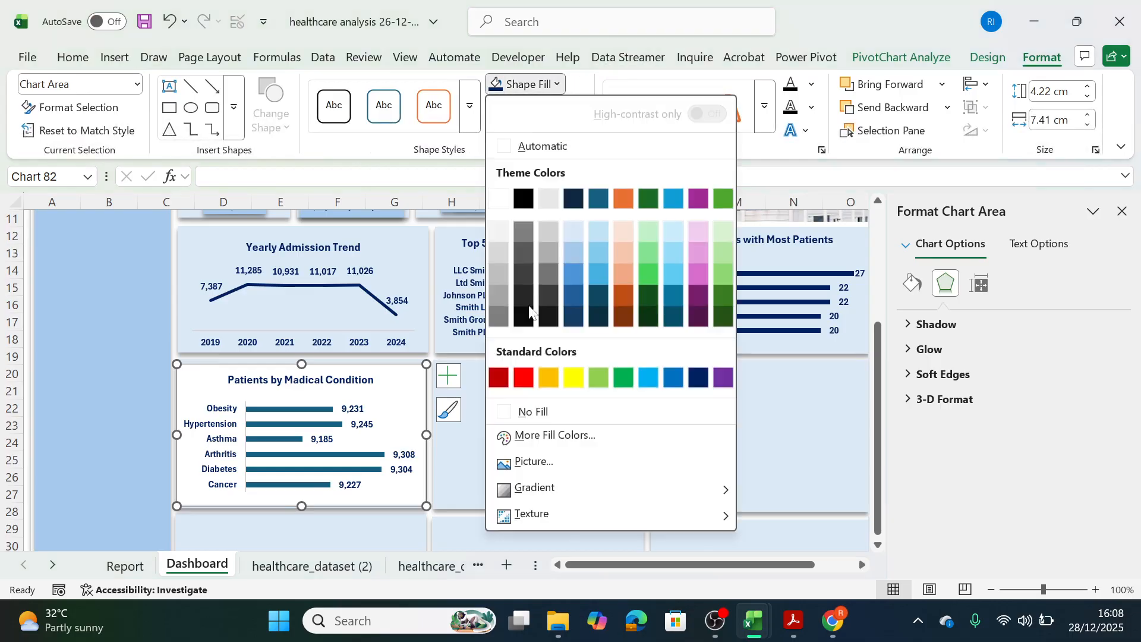
pyautogui.click(523, 411)
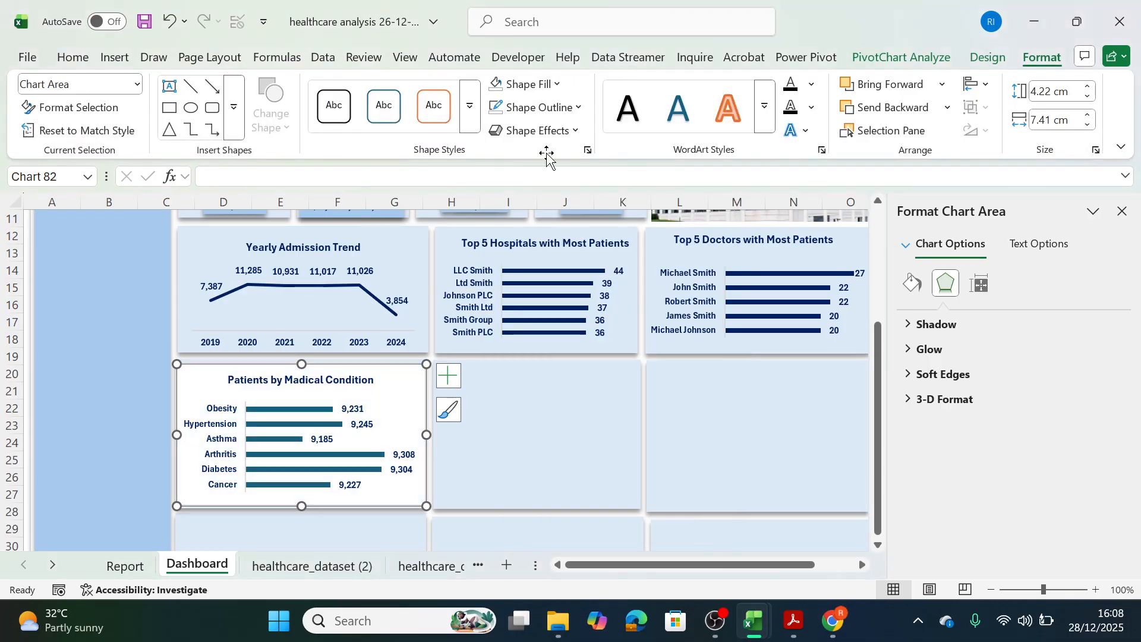
pyautogui.click(579, 108)
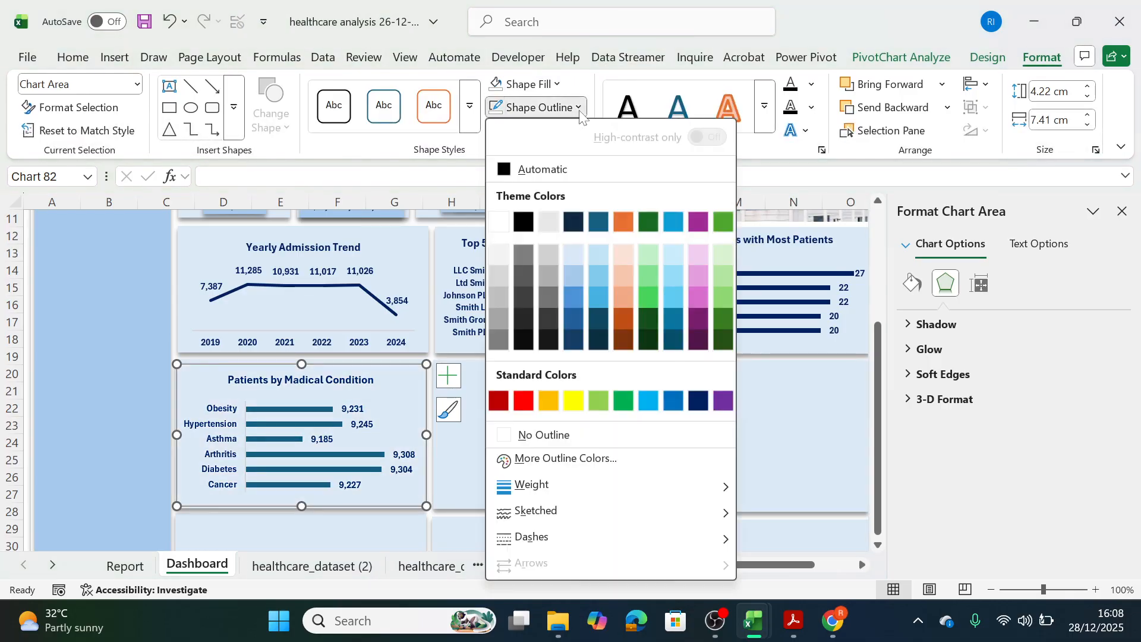
pyautogui.click(506, 435)
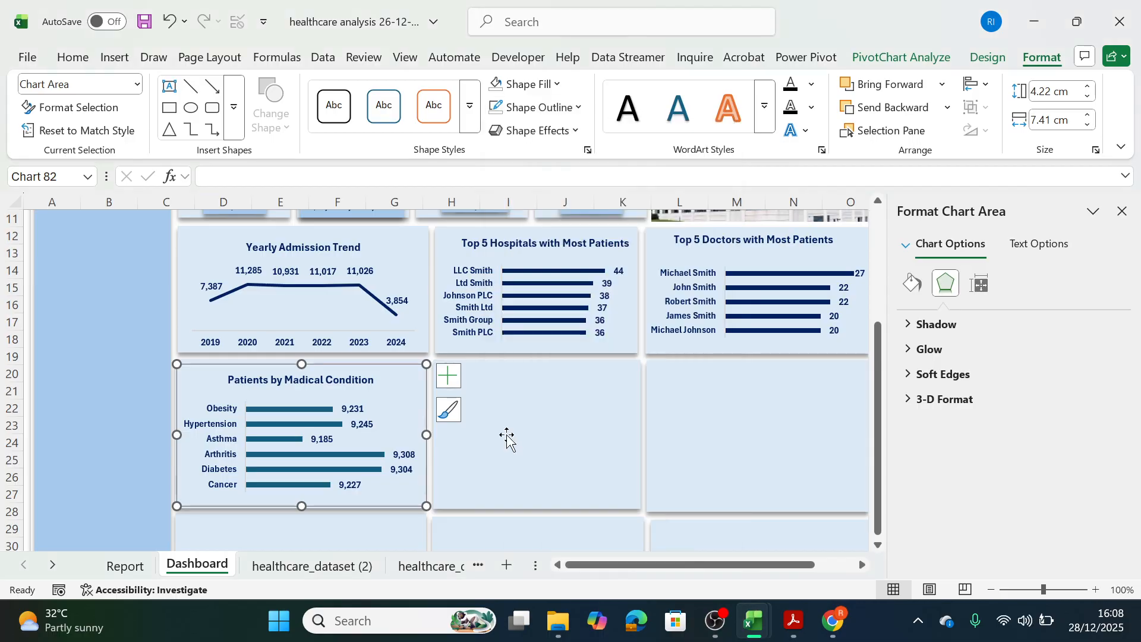
# Fill the medical condition bars with the standard dark blue and sort the conditions by total patients in ascending order.
pyautogui.click(320, 412)
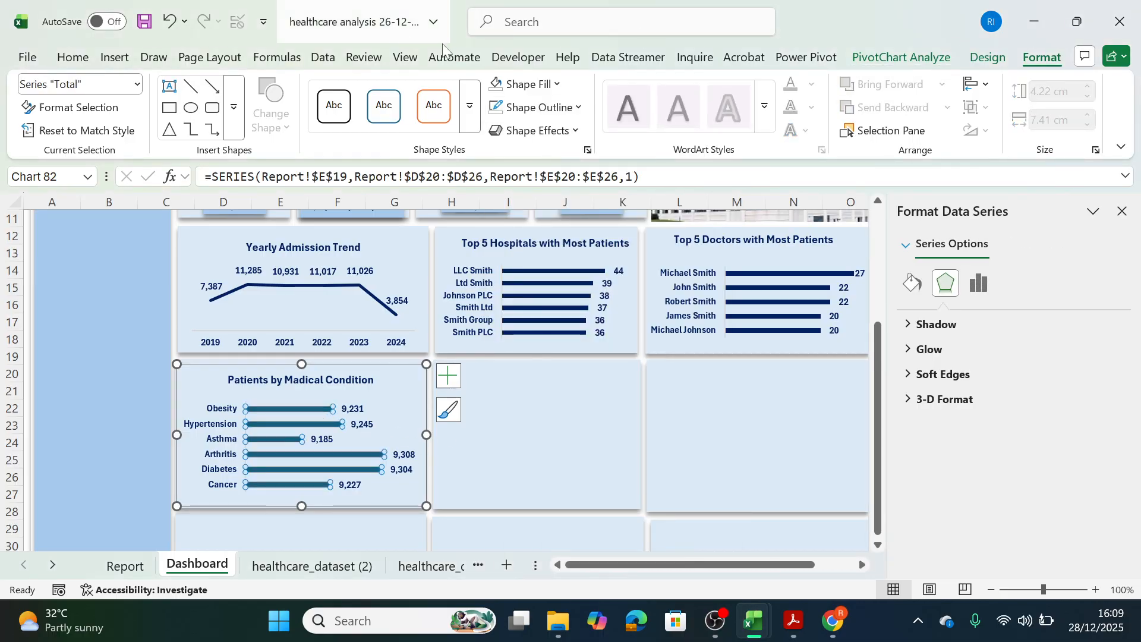
pyautogui.click(557, 84)
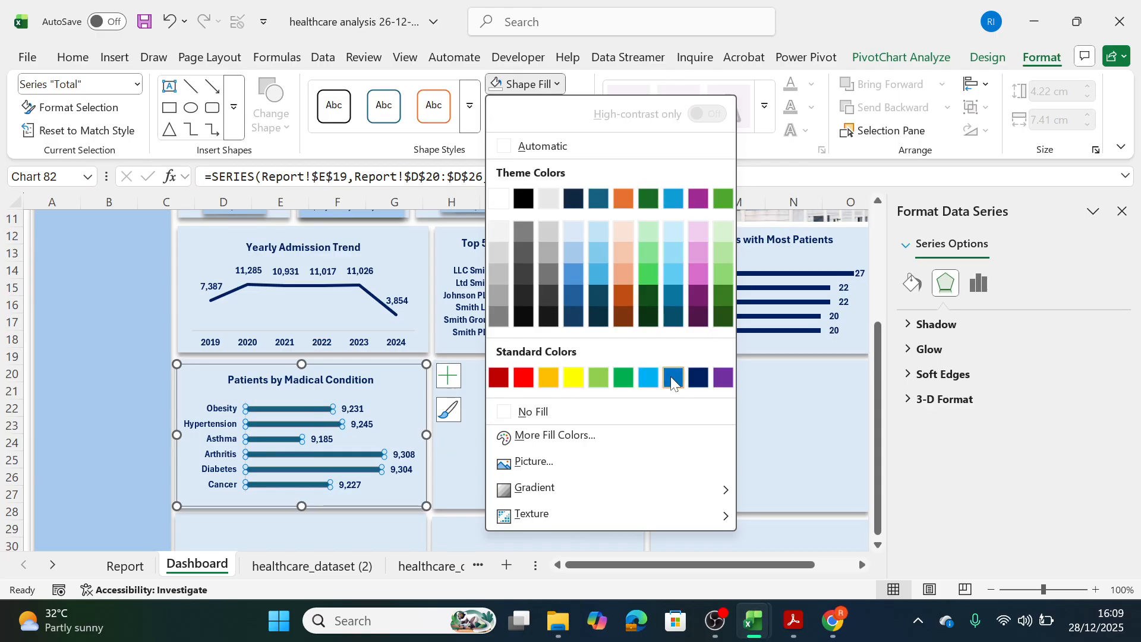
pyautogui.click(693, 381)
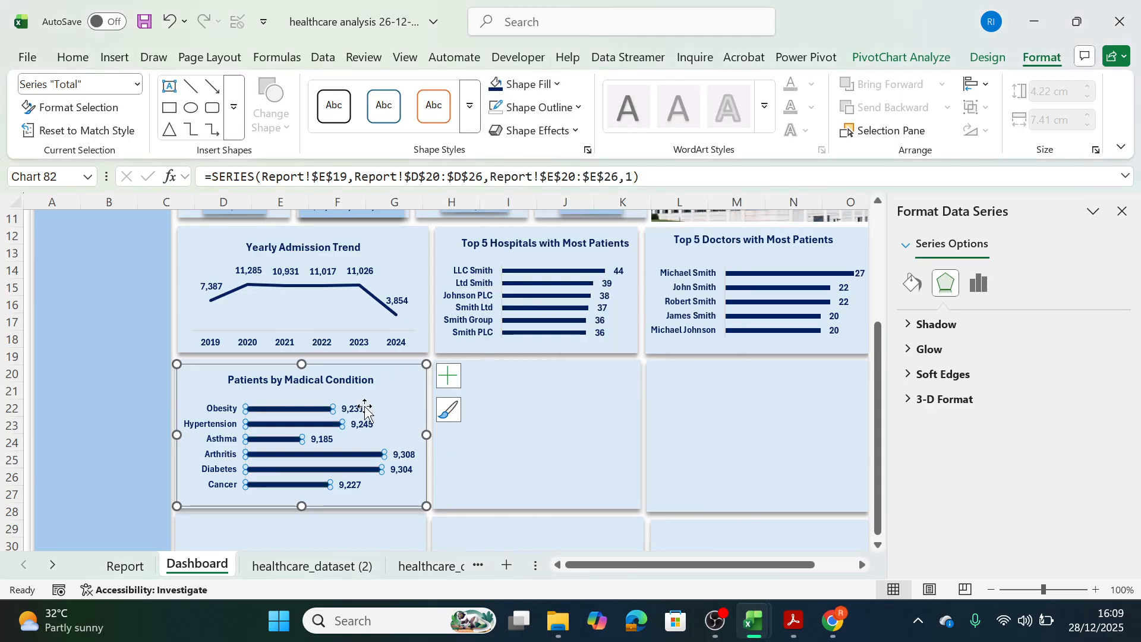
pyautogui.rightClick(317, 414)
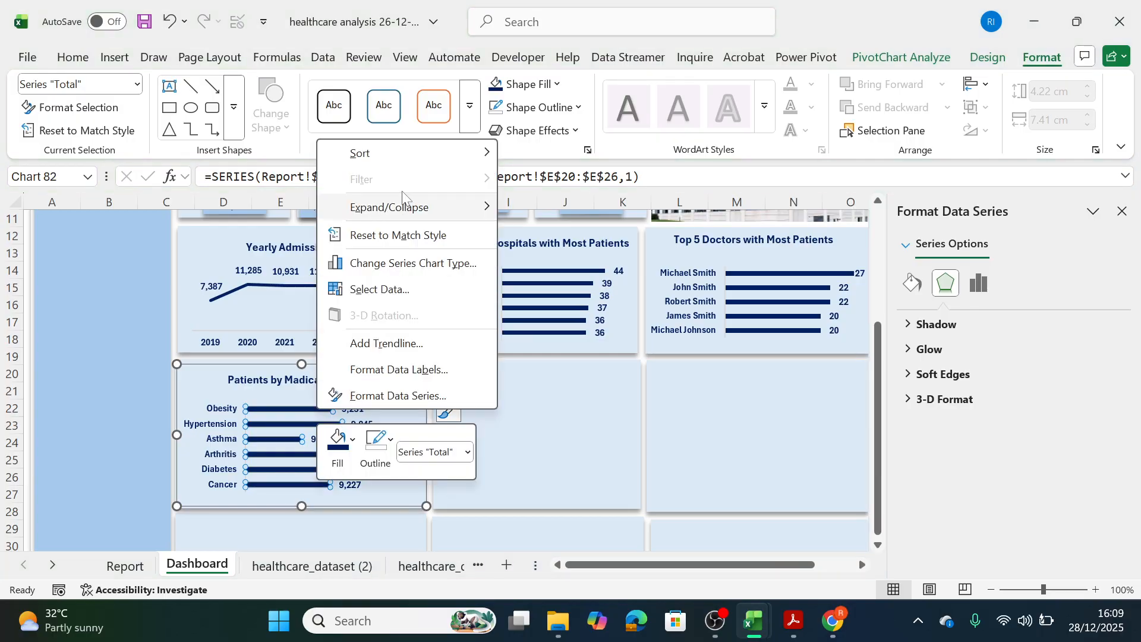
pyautogui.moveTo(420, 152)
pyautogui.click(540, 179)
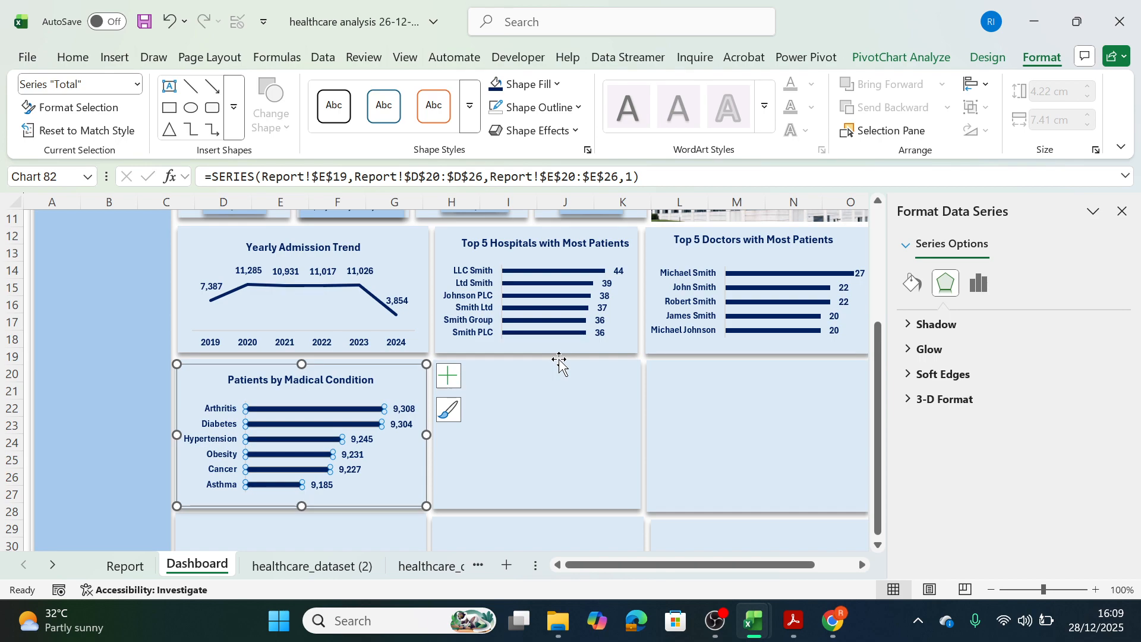
# Insert a doughnut PivotChart from the Patients by Gender PivotTable on the Report sheet.
pyautogui.click(125, 566)
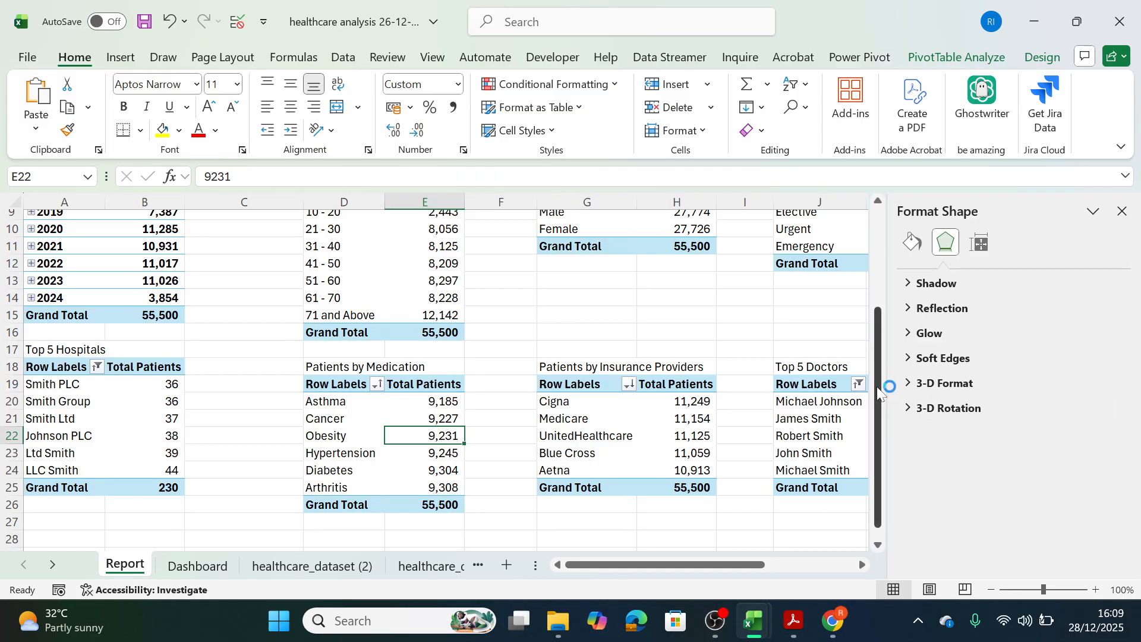
pyautogui.scroll(2, 840, 316)
pyautogui.click(654, 322)
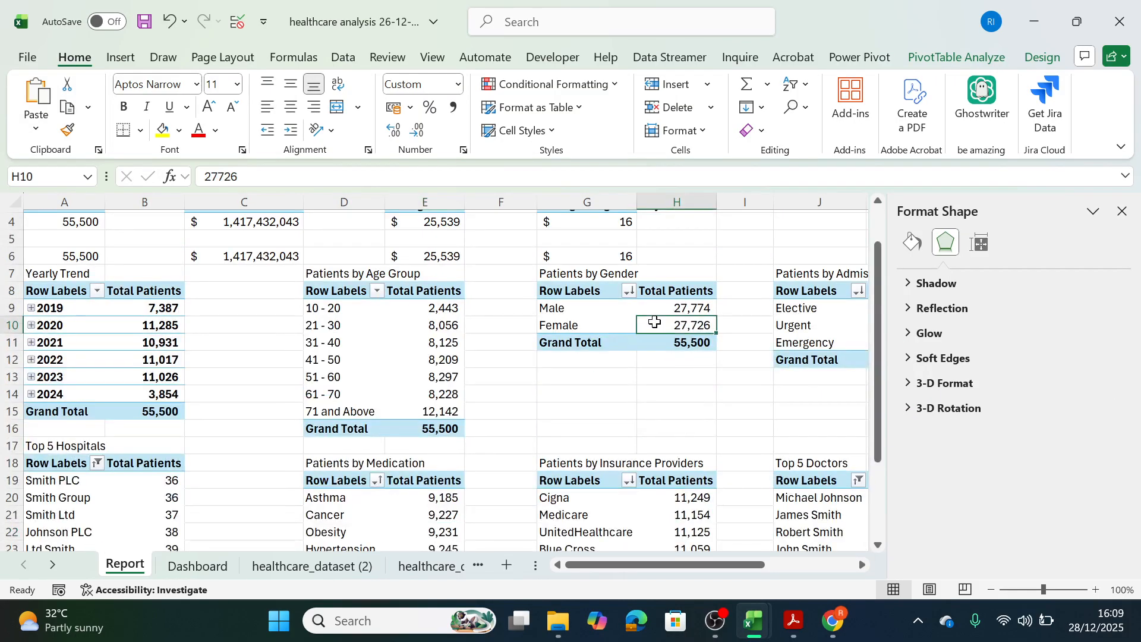
pyautogui.click(954, 56)
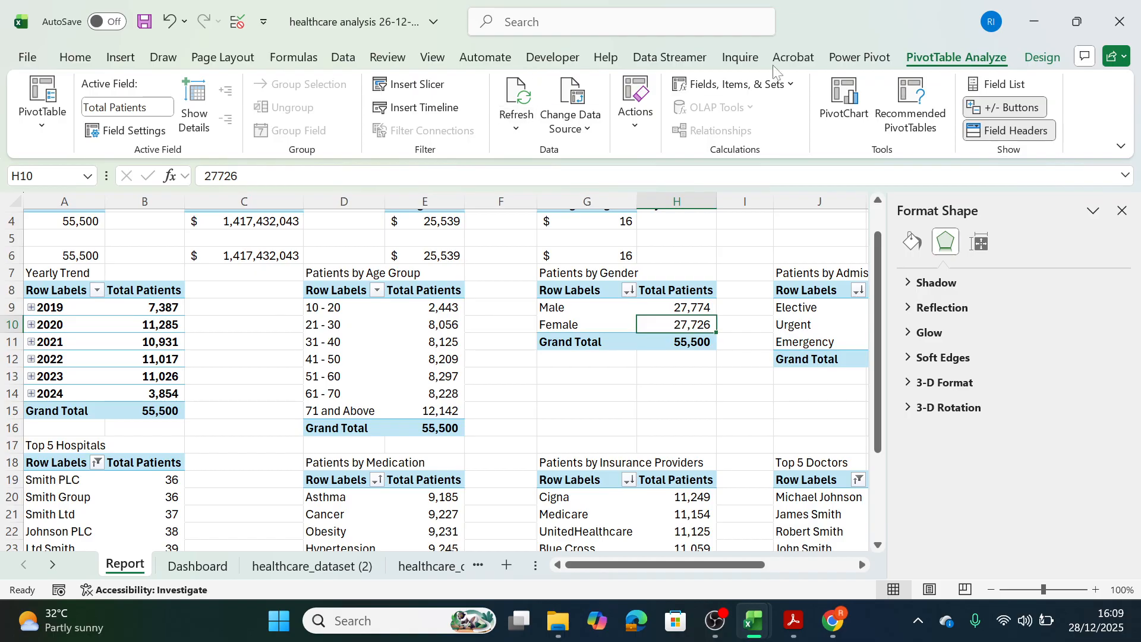
pyautogui.click(845, 122)
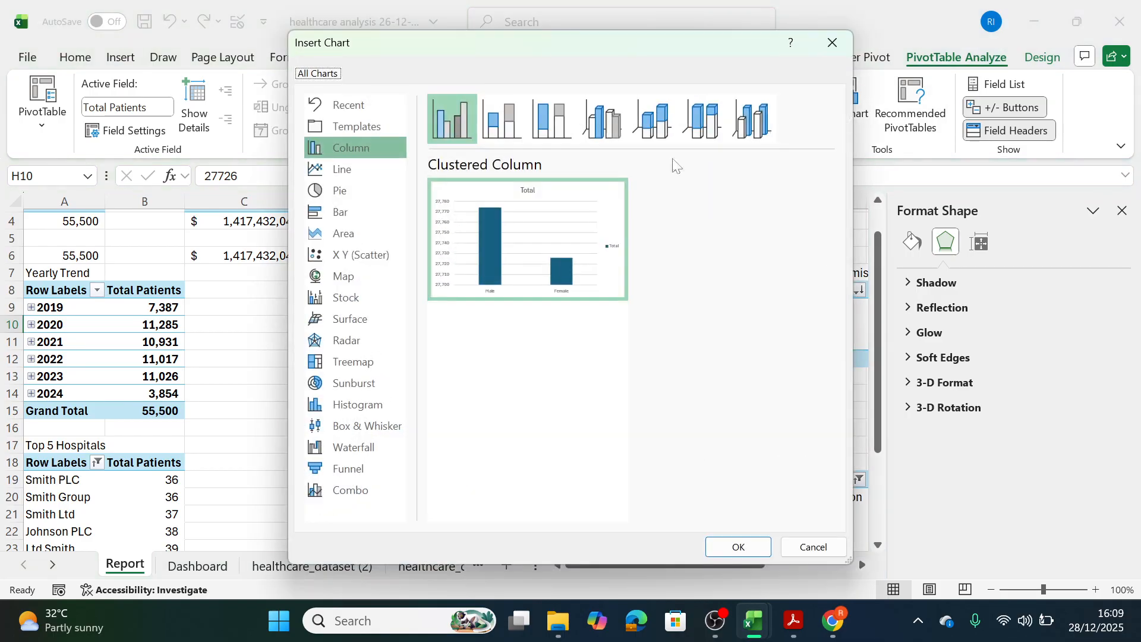
pyautogui.click(335, 189)
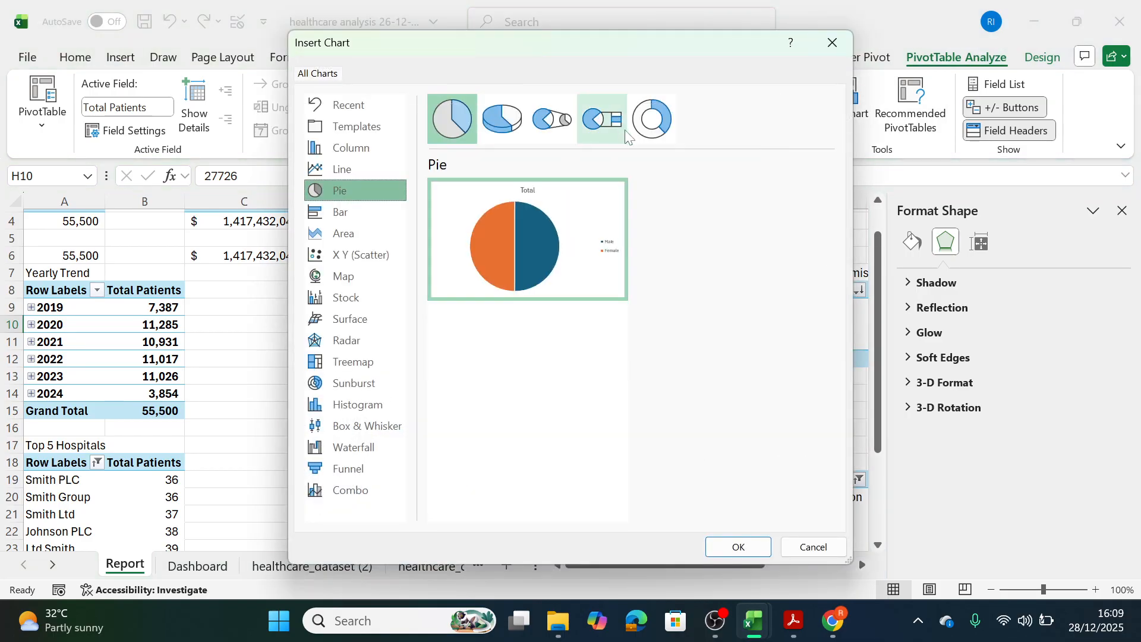
pyautogui.click(655, 129)
pyautogui.click(738, 546)
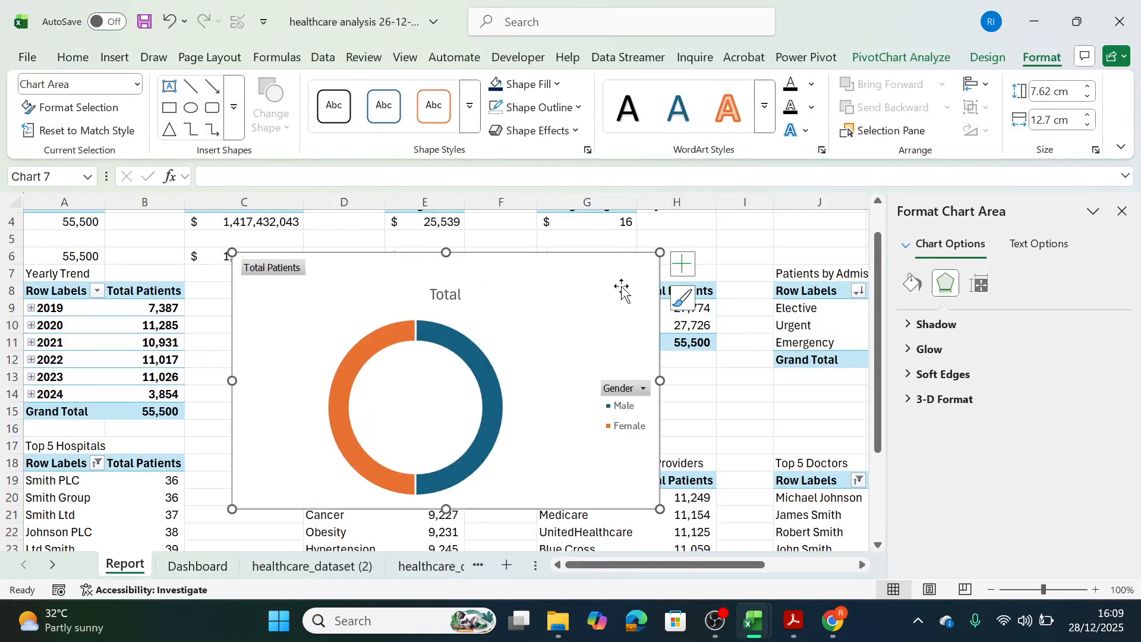
# Move the gender doughnut chart from the Report sheet to the second panel of the Dashboard's second row.
pyautogui.hotkey('ctrl', 'x')
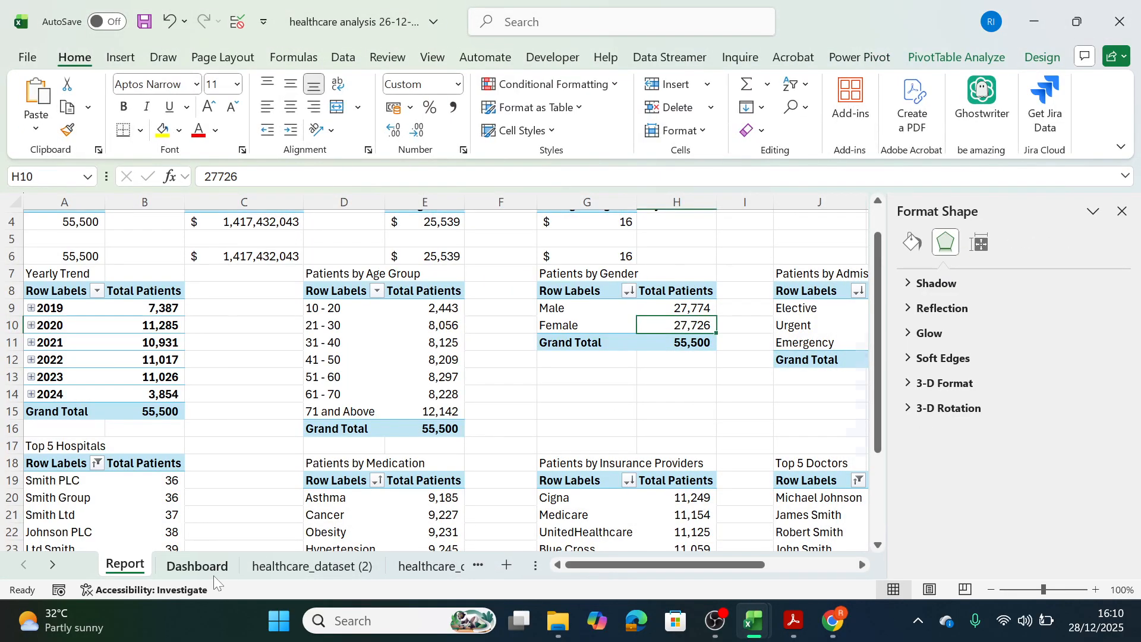
pyautogui.click(213, 574)
pyautogui.click(537, 415)
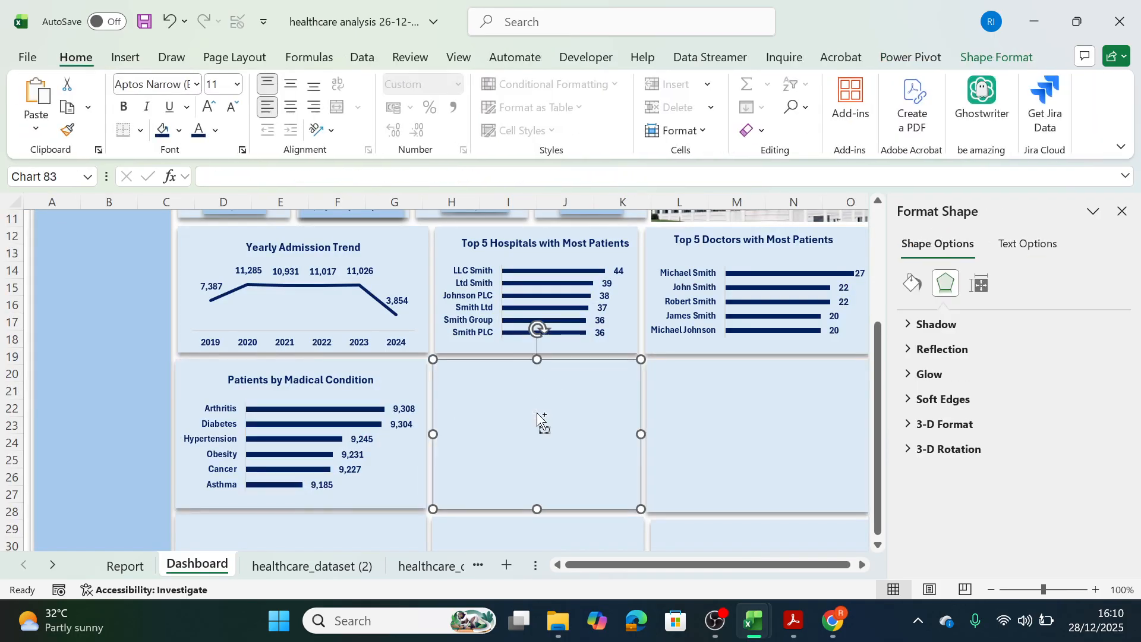
pyautogui.hotkey('ctrl', 'v')
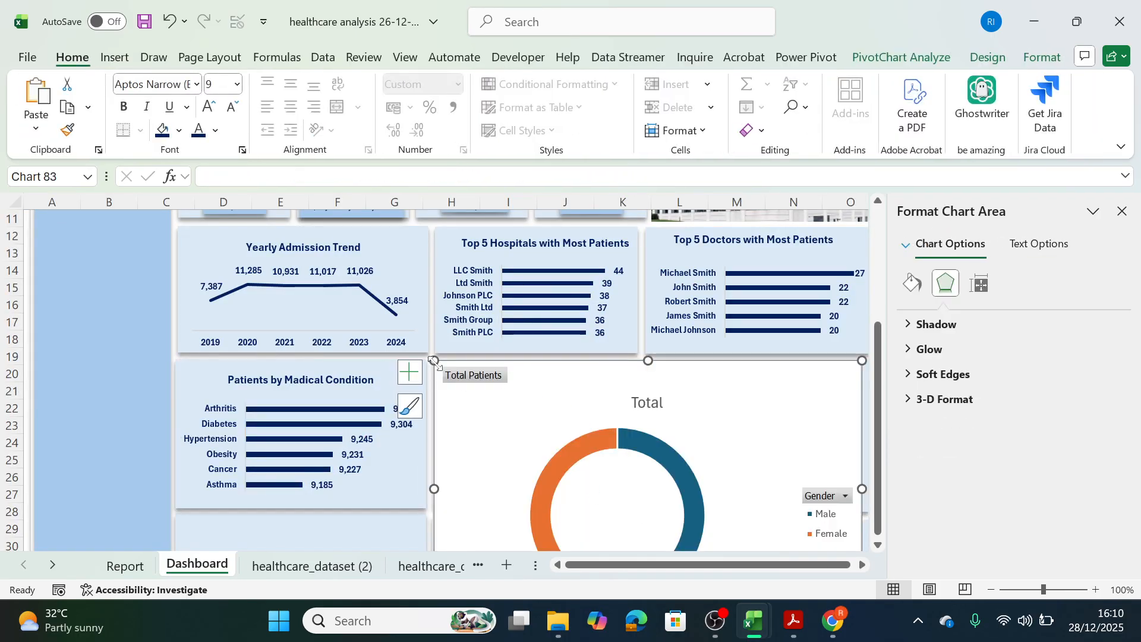
# Shrink and position the gender doughnut chart to fit inside the middle panel of the second row.
pyautogui.moveTo(434, 361); pyautogui.dragTo(407, 339)
pyautogui.moveTo(443, 385); pyautogui.dragTo(471, 408)
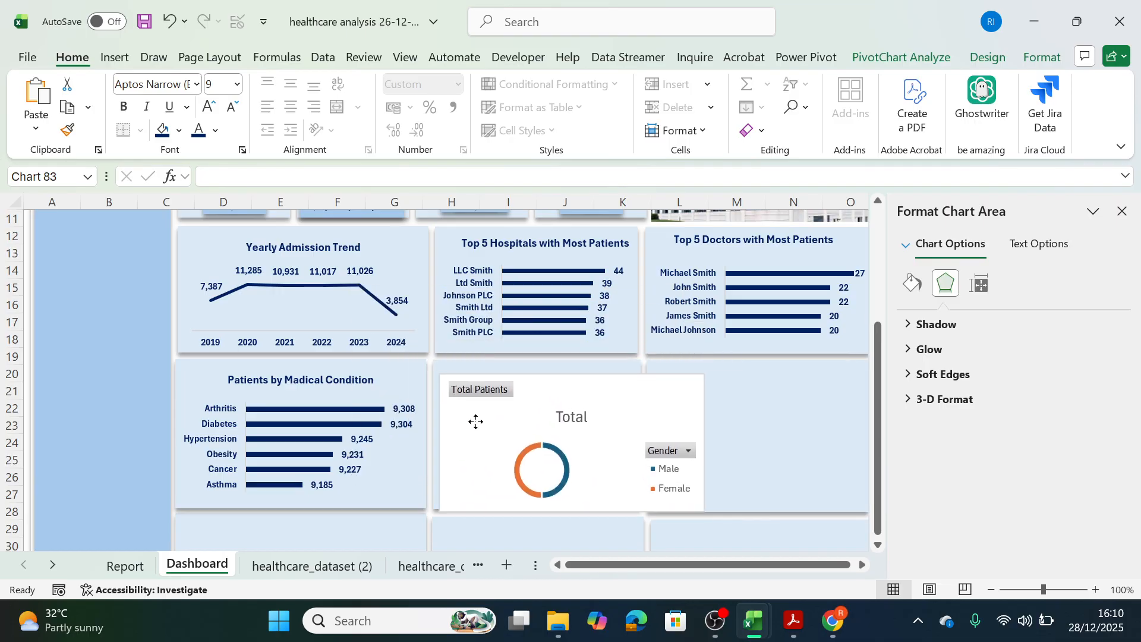
pyautogui.moveTo(701, 430); pyautogui.dragTo(653, 432)
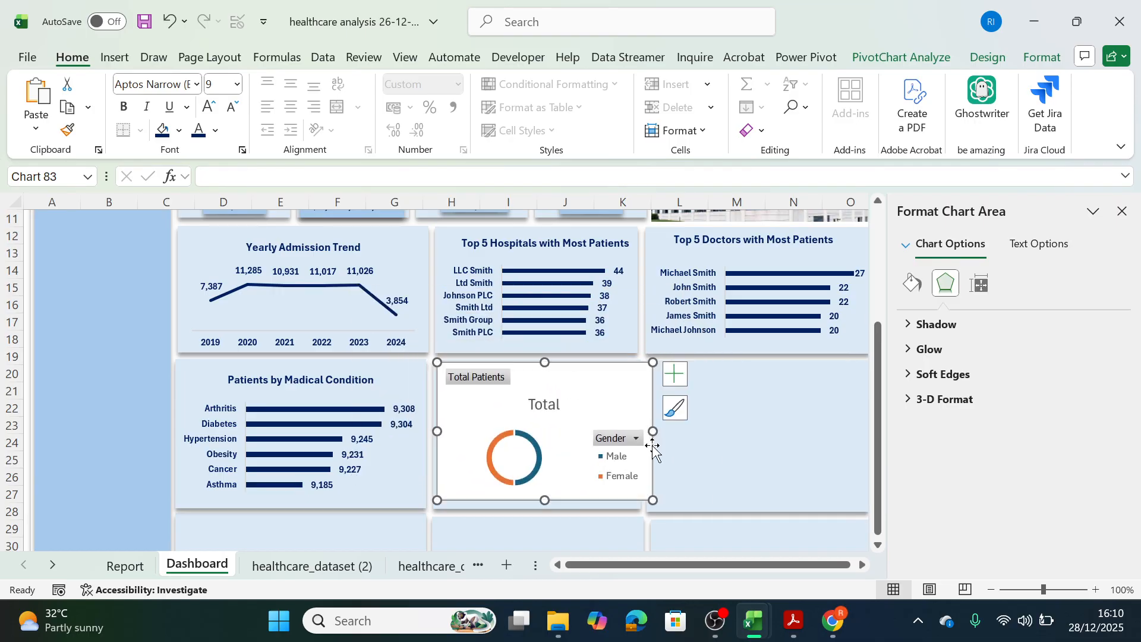
pyautogui.moveTo(620, 381); pyautogui.dragTo(616, 384)
pyautogui.moveTo(649, 434); pyautogui.dragTo(637, 434)
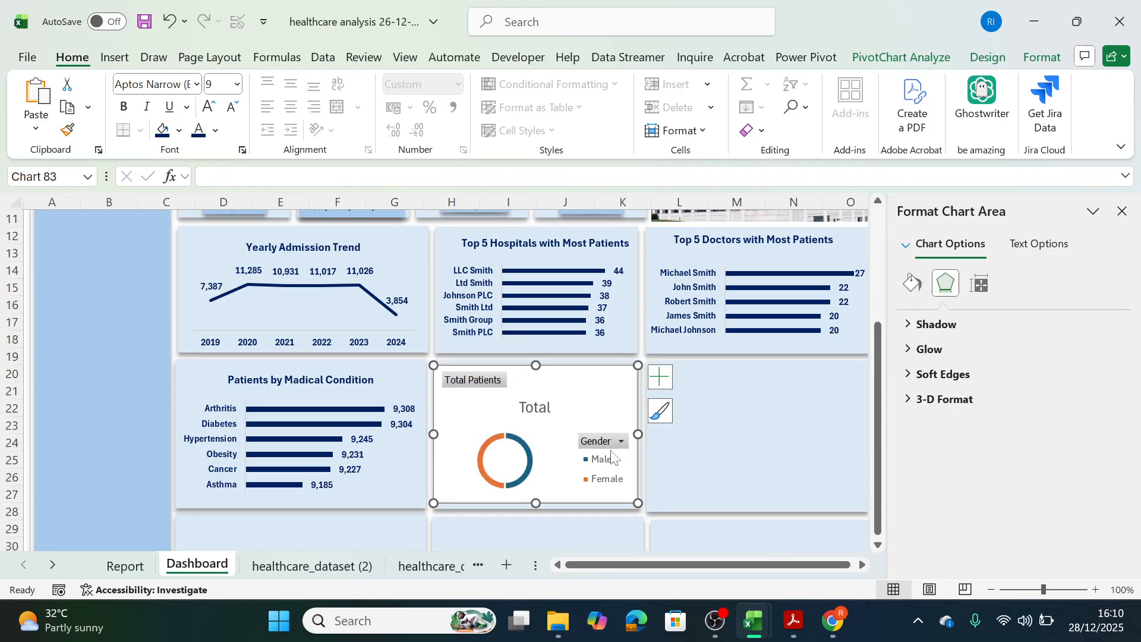
# Hide all field buttons on the gender doughnut chart and set its title to "Patients by Gender".
pyautogui.rightClick(468, 381)
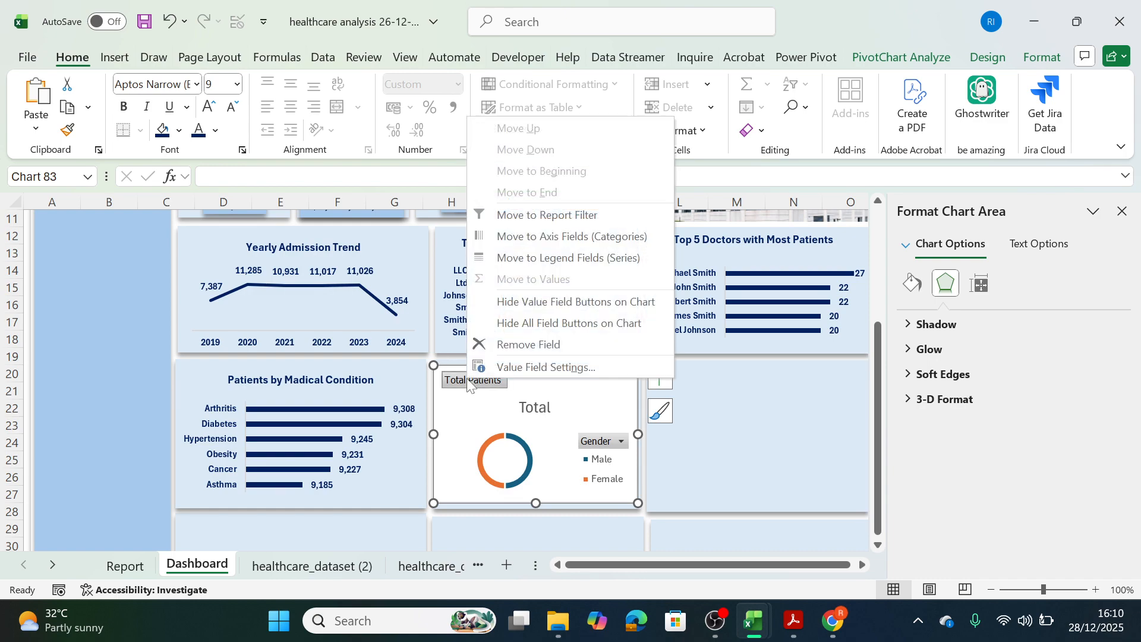
pyautogui.click(522, 324)
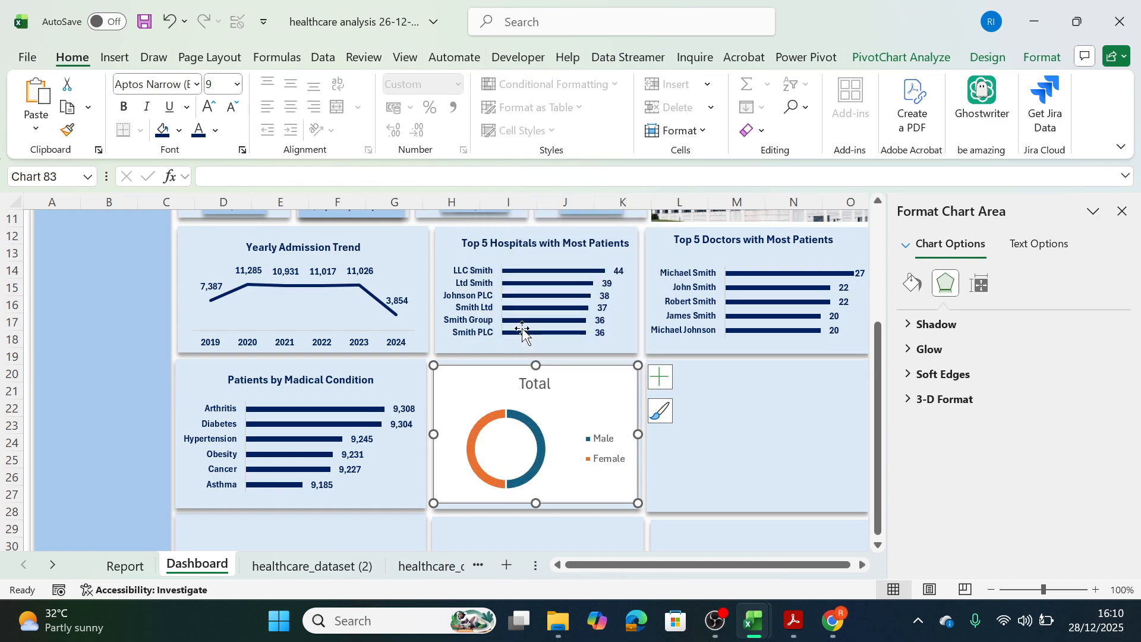
pyautogui.click(537, 391)
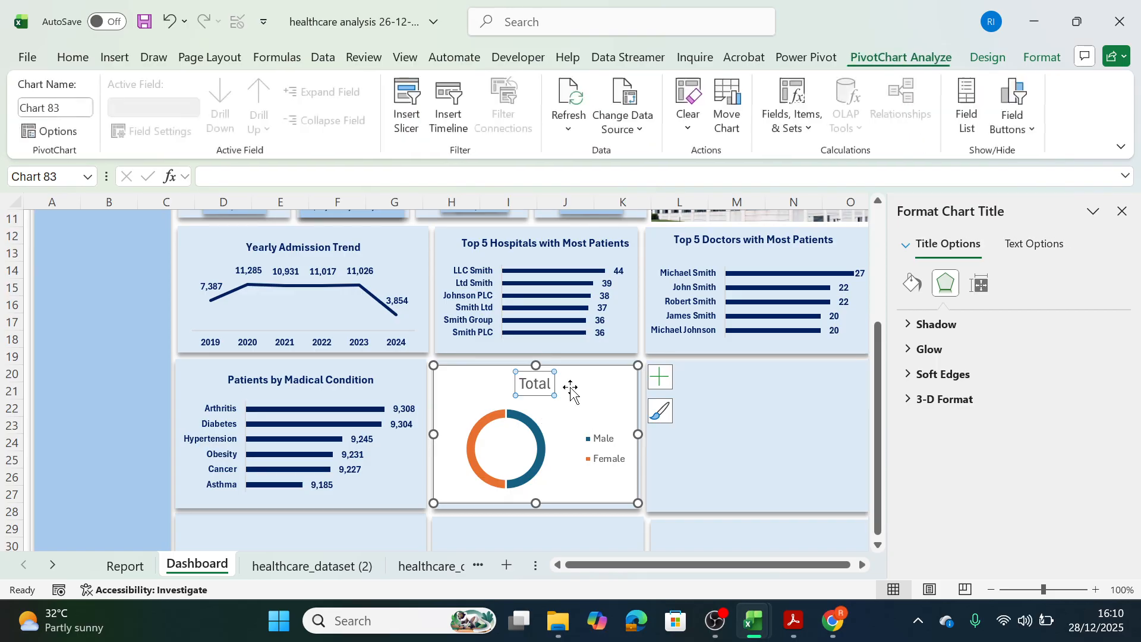
pyautogui.doubleClick(546, 385)
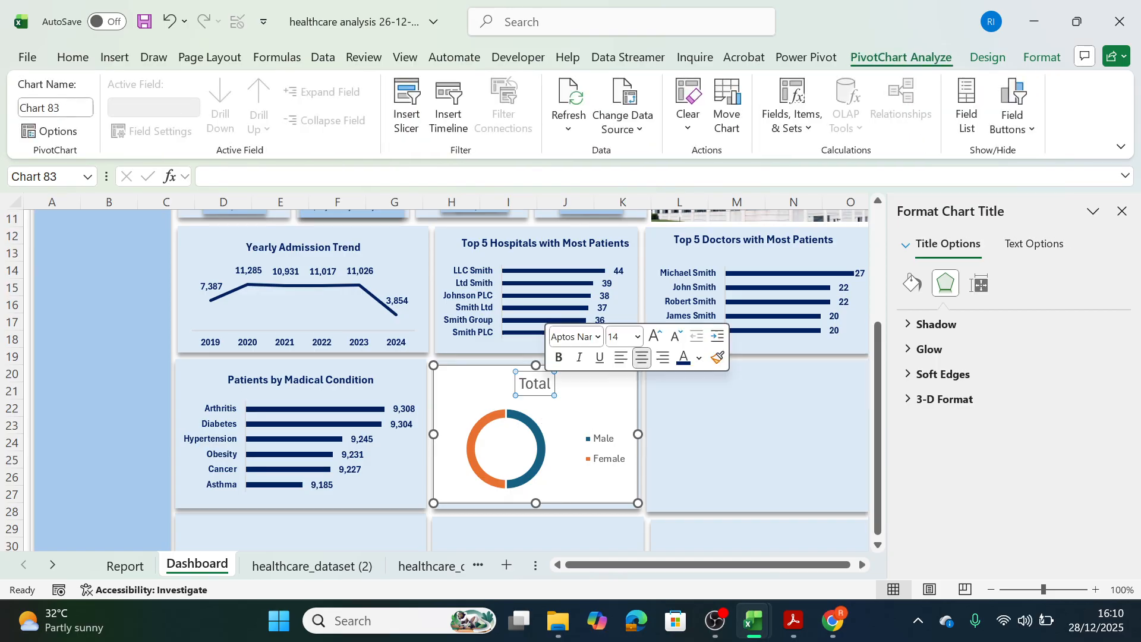
pyautogui.write('Patients by gender')
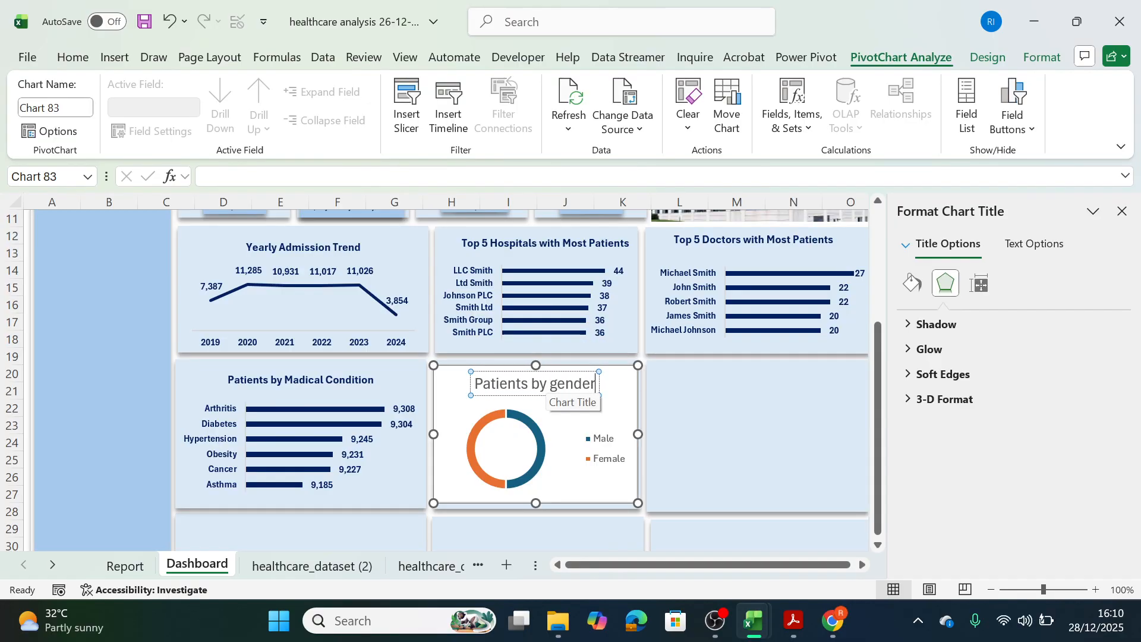
pyautogui.press('BackSpace')
pyautogui.write('G')
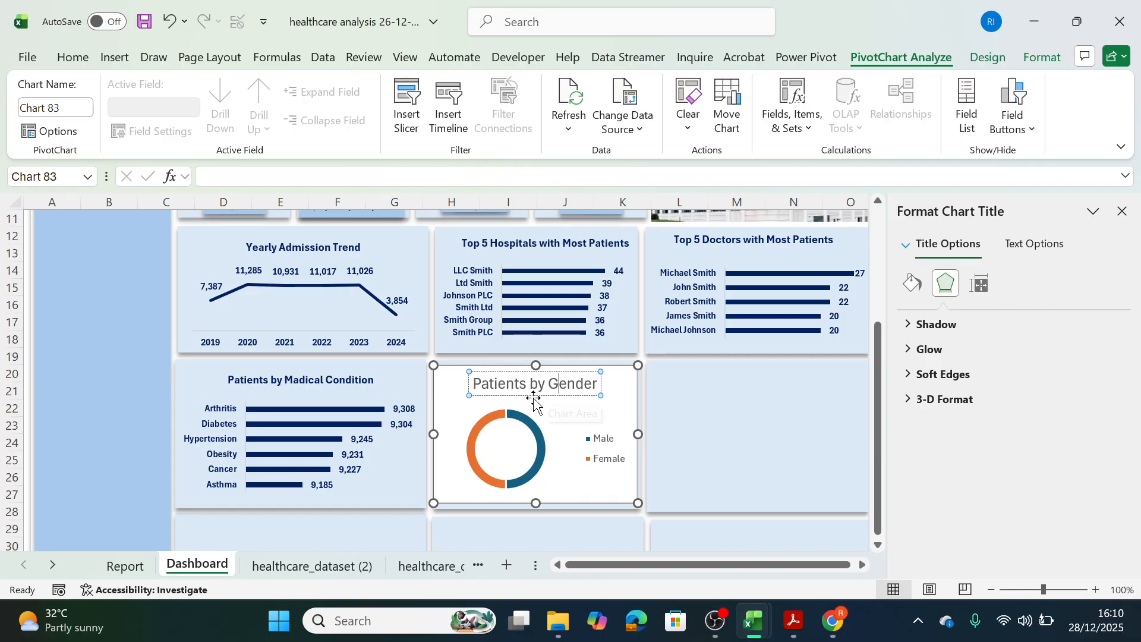
# Copy the title formatting of the medical condition chart onto the gender doughnut chart's title.
pyautogui.click(351, 380)
pyautogui.click(65, 66)
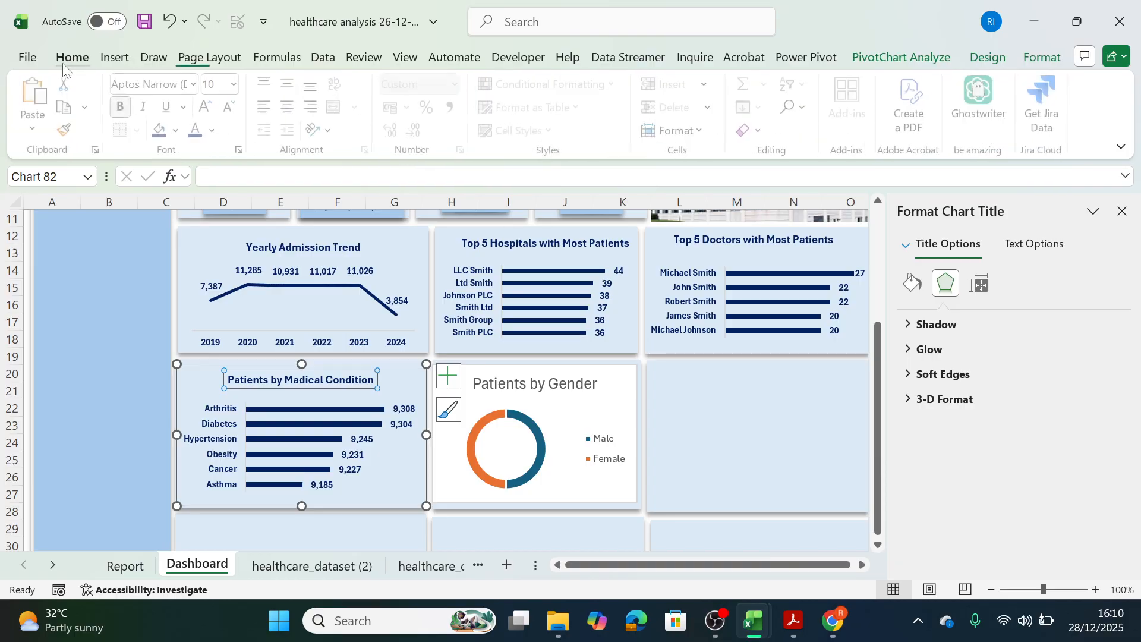
pyautogui.click(64, 129)
pyautogui.click(487, 383)
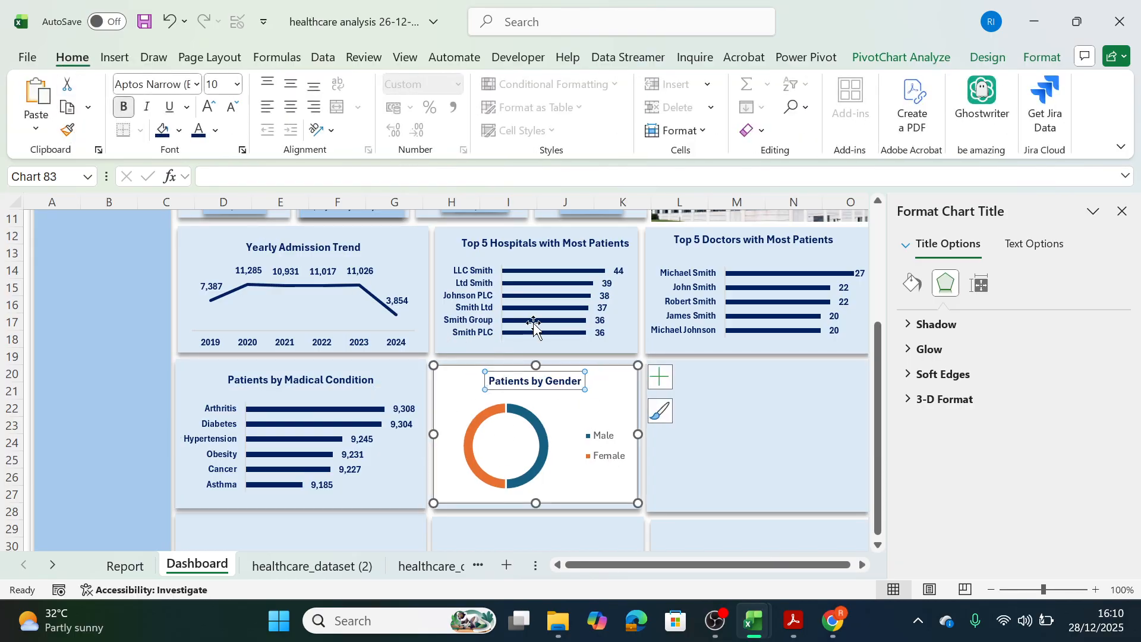
# Copy the axis label formatting of the Top 5 Hospitals chart onto the gender chart's legend.
pyautogui.click(462, 312)
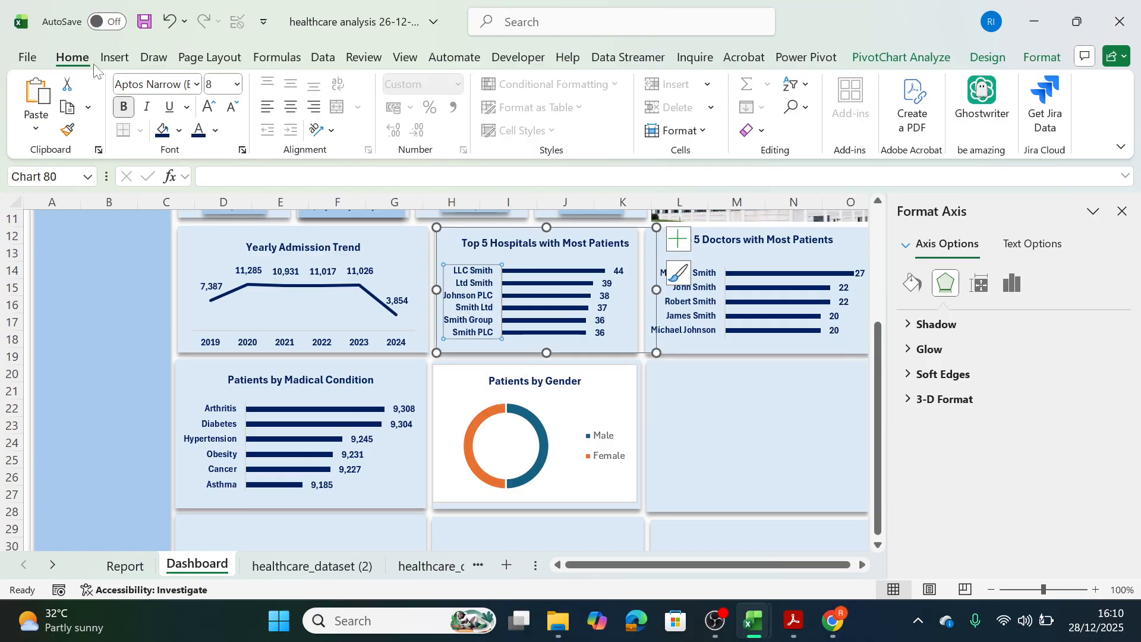
pyautogui.click(67, 129)
pyautogui.click(586, 446)
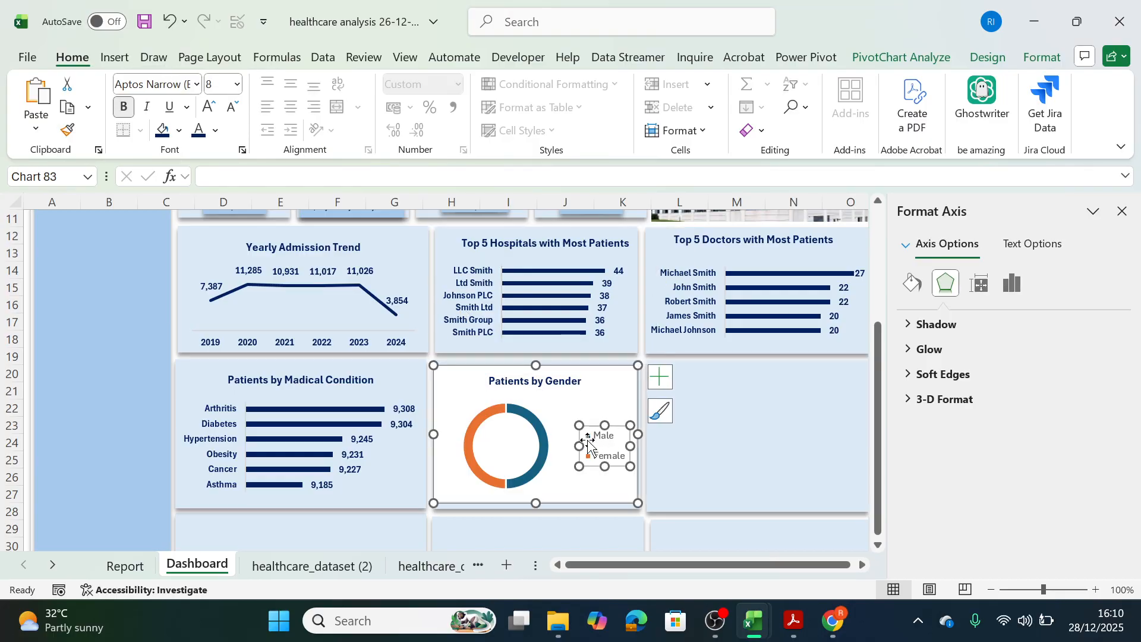
# Add data labels to the gender doughnut showing both value and percentage.
pyautogui.click(537, 423)
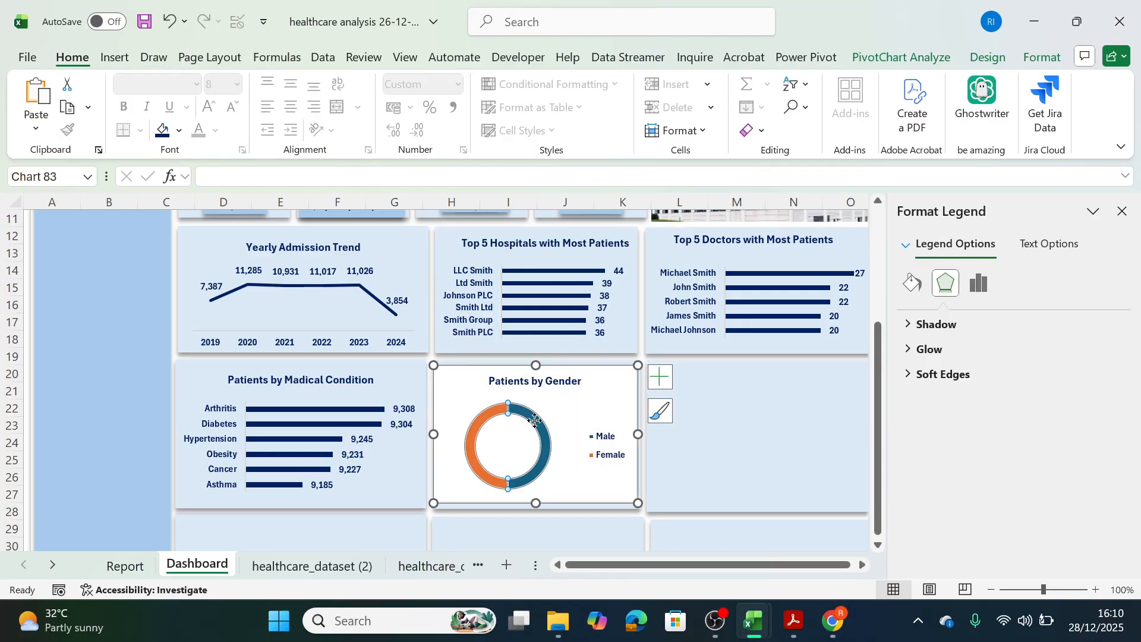
pyautogui.click(658, 378)
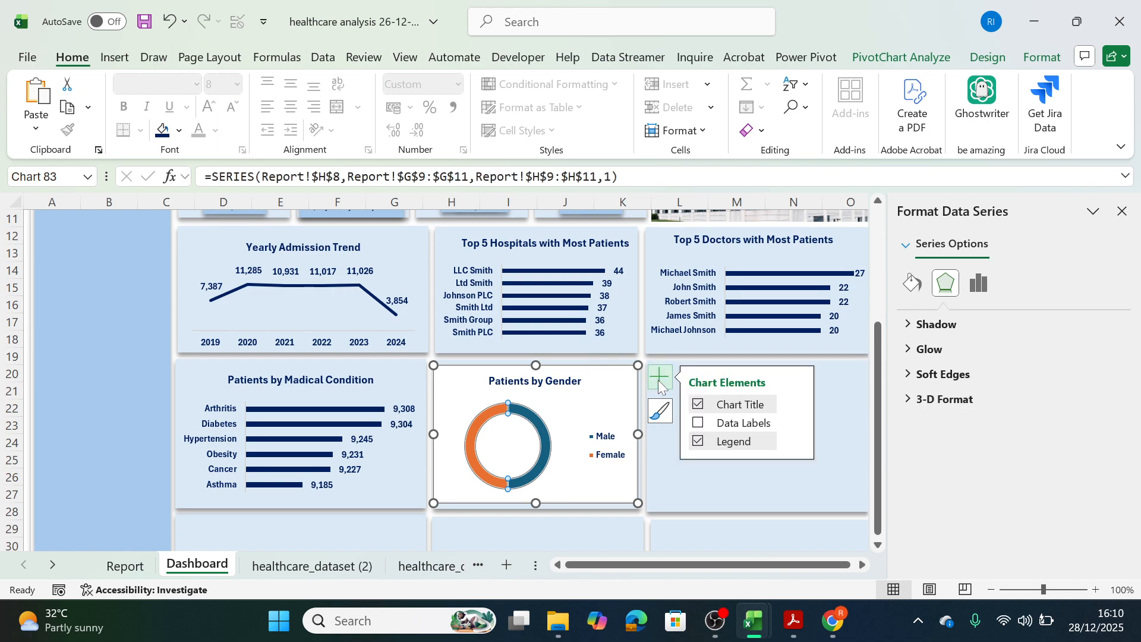
pyautogui.click(794, 430)
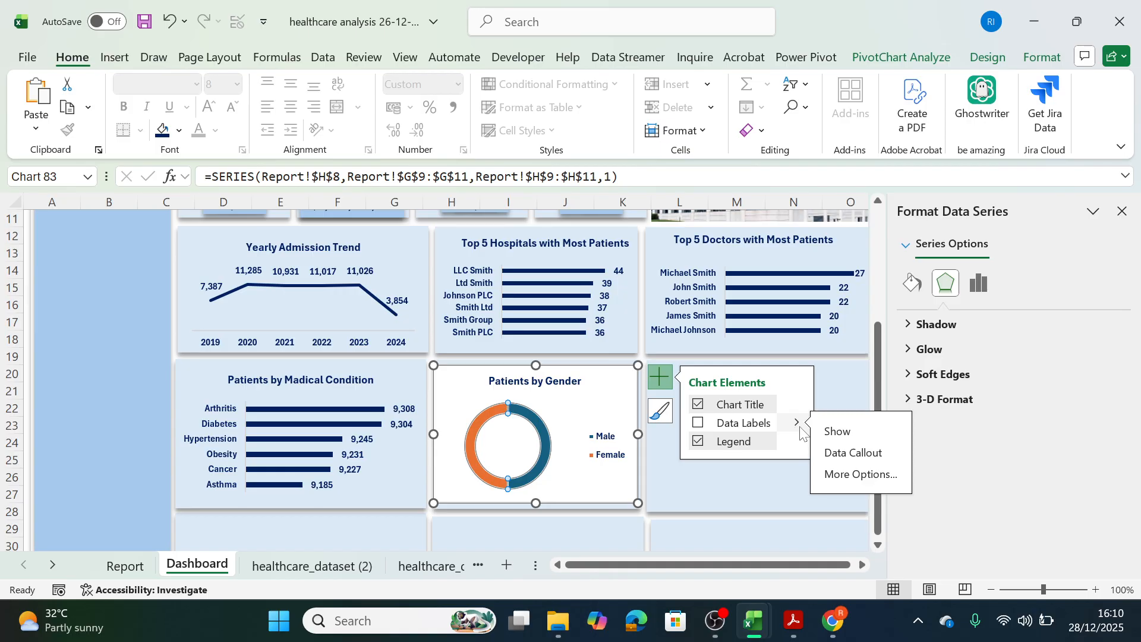
pyautogui.click(857, 475)
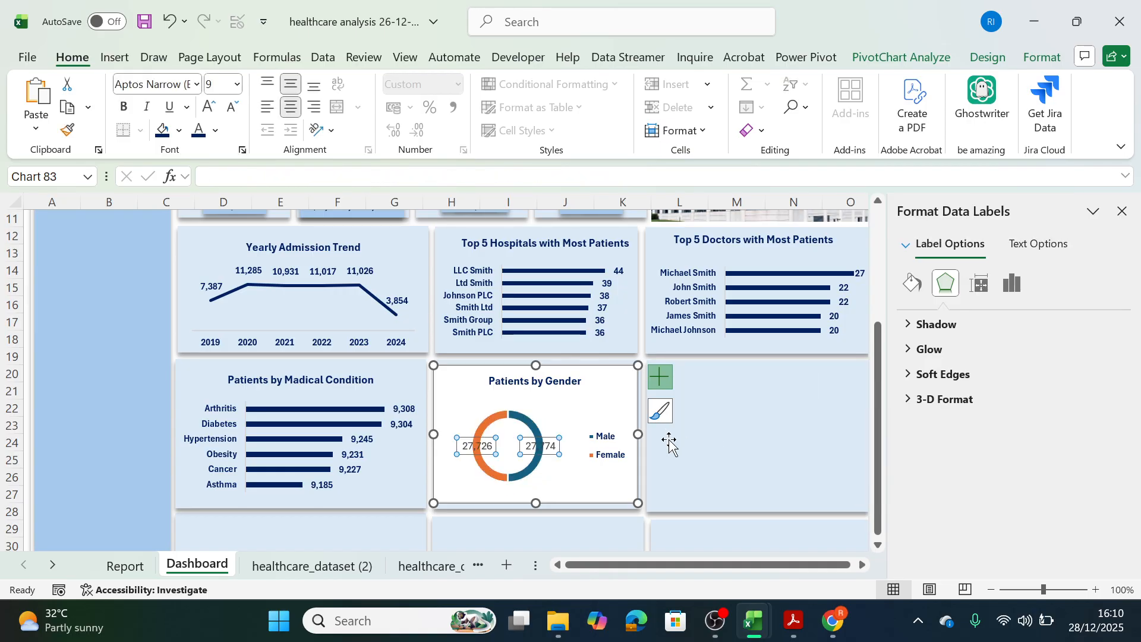
pyautogui.click(658, 376)
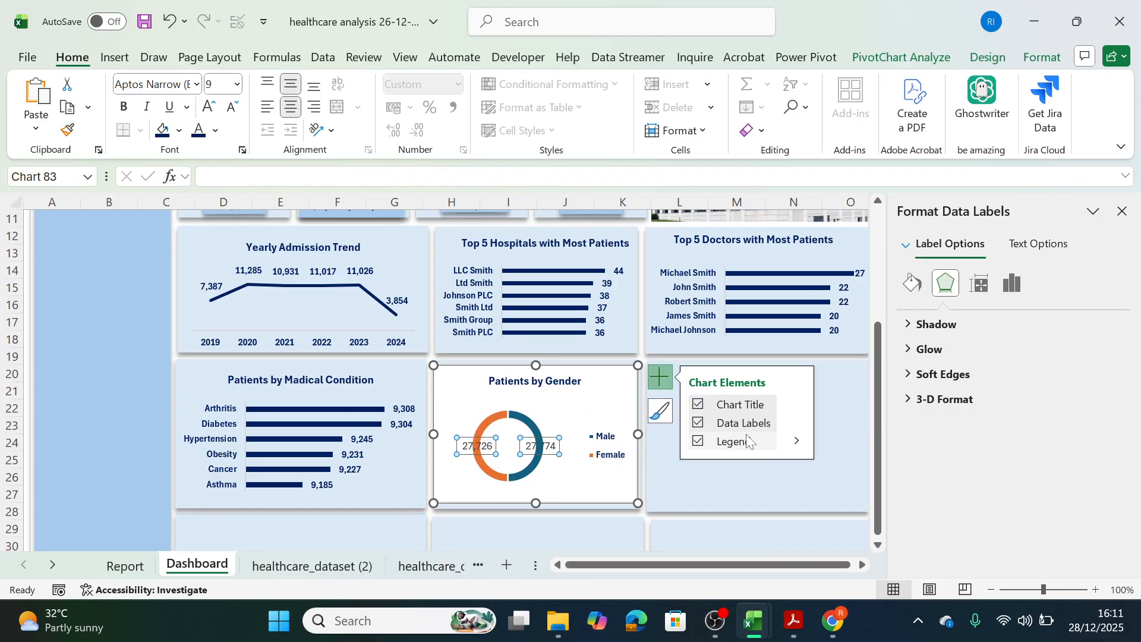
pyautogui.click(796, 422)
pyautogui.click(850, 473)
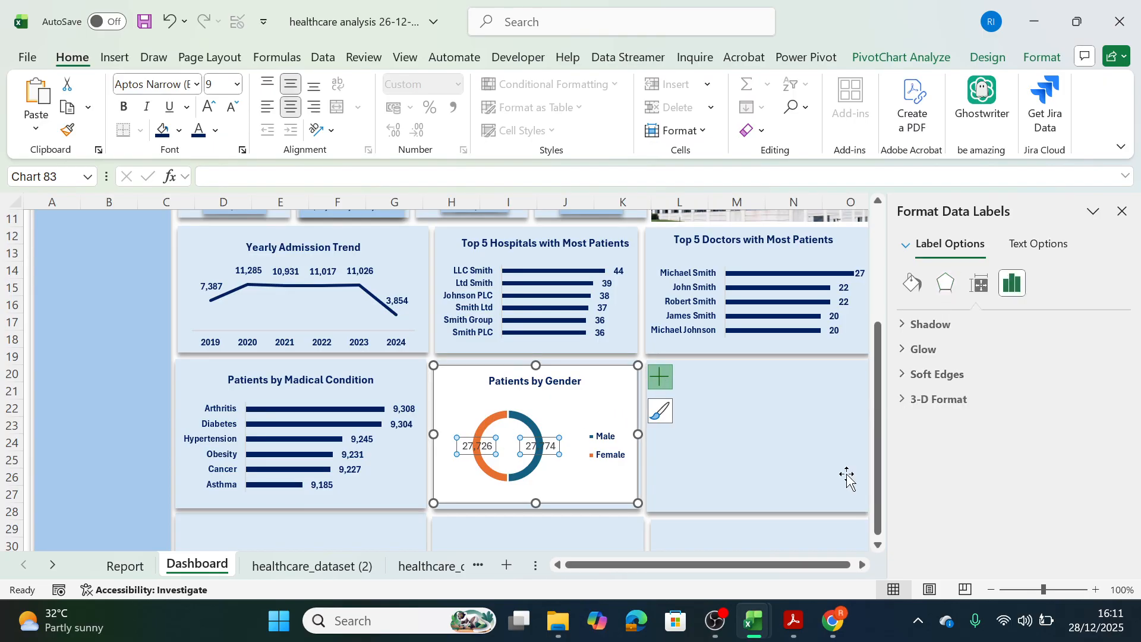
pyautogui.click(933, 461)
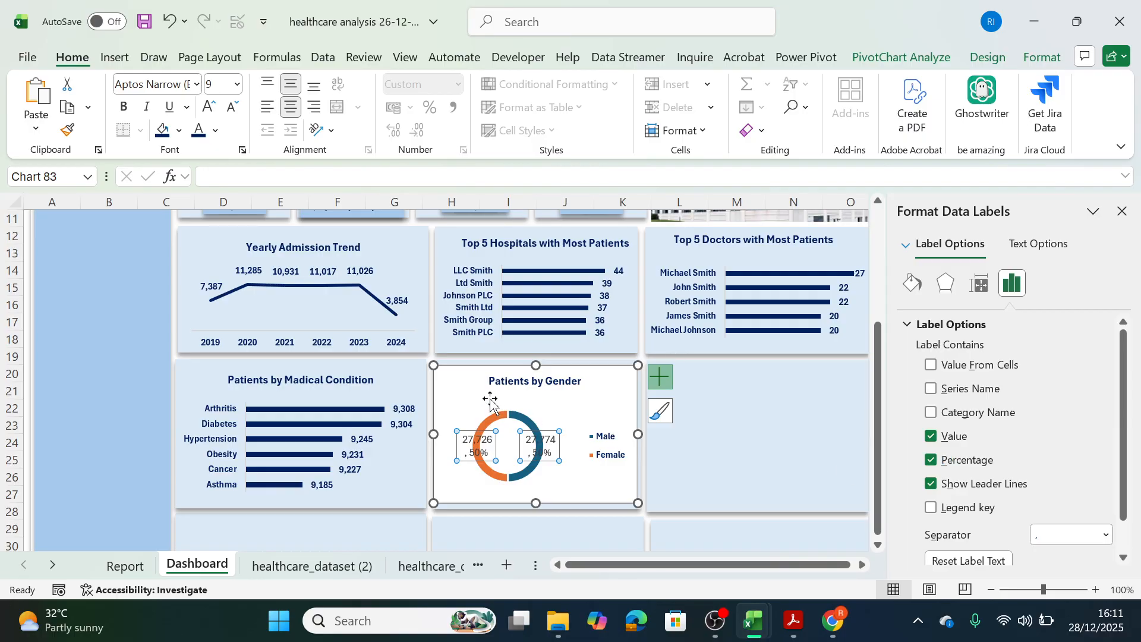
# Move the Male and Female data labels outward, away from the doughnut ring.
pyautogui.click(552, 437)
pyautogui.moveTo(551, 437); pyautogui.dragTo(574, 413)
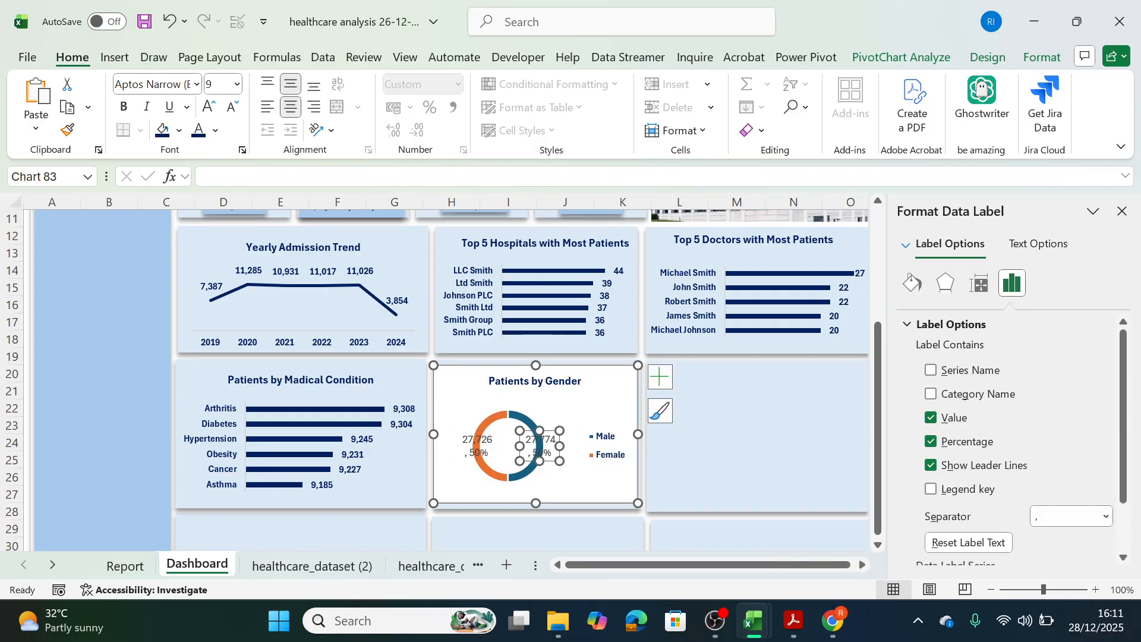
pyautogui.moveTo(469, 442); pyautogui.dragTo(451, 440)
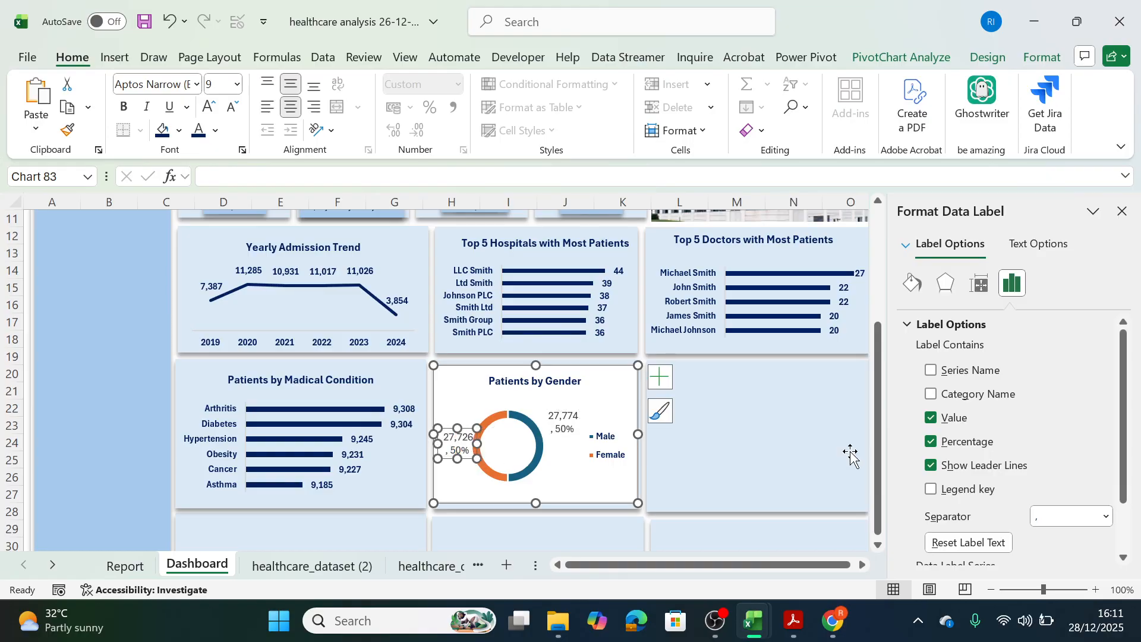
# Include the category name in both gender data labels and delete the chart's legend.
pyautogui.click(930, 395)
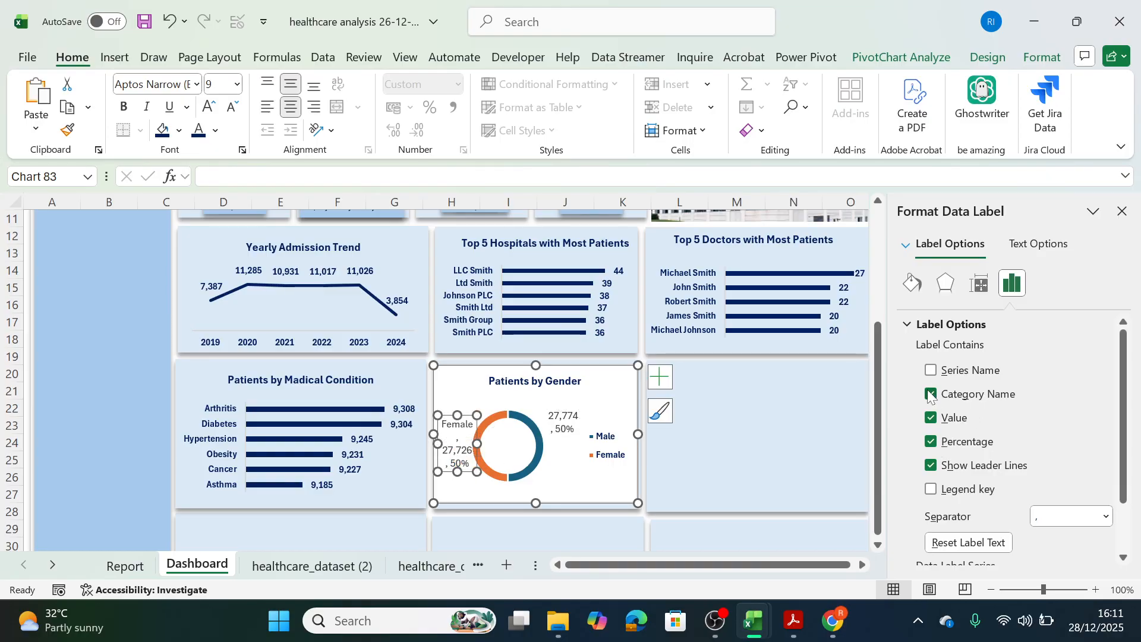
pyautogui.click(930, 395)
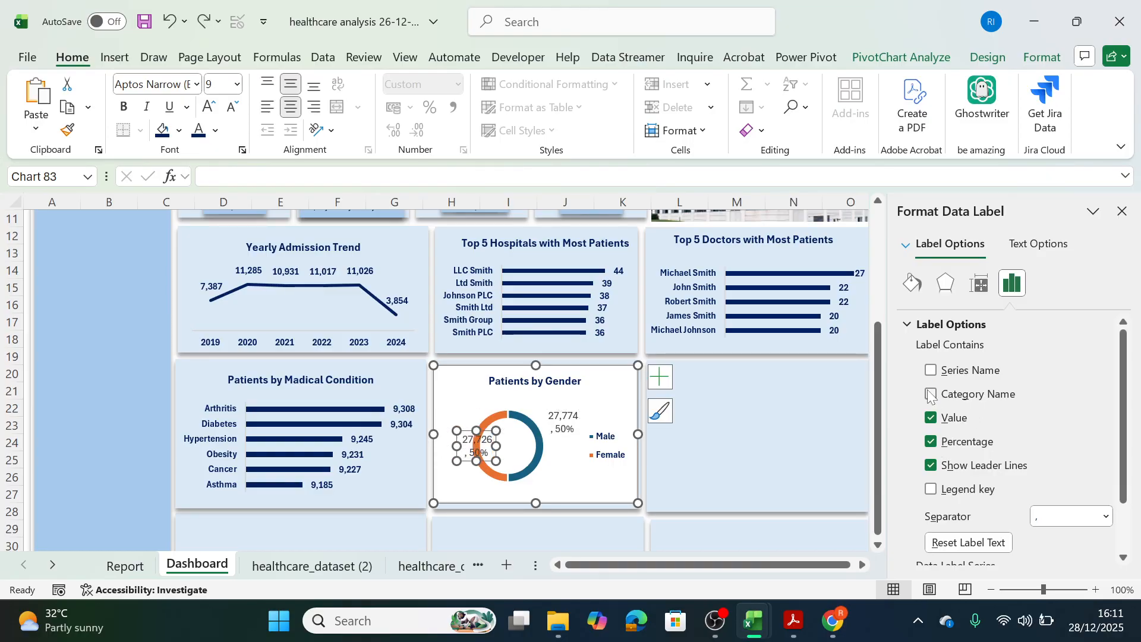
pyautogui.click(556, 434)
pyautogui.click(557, 482)
pyautogui.click(558, 429)
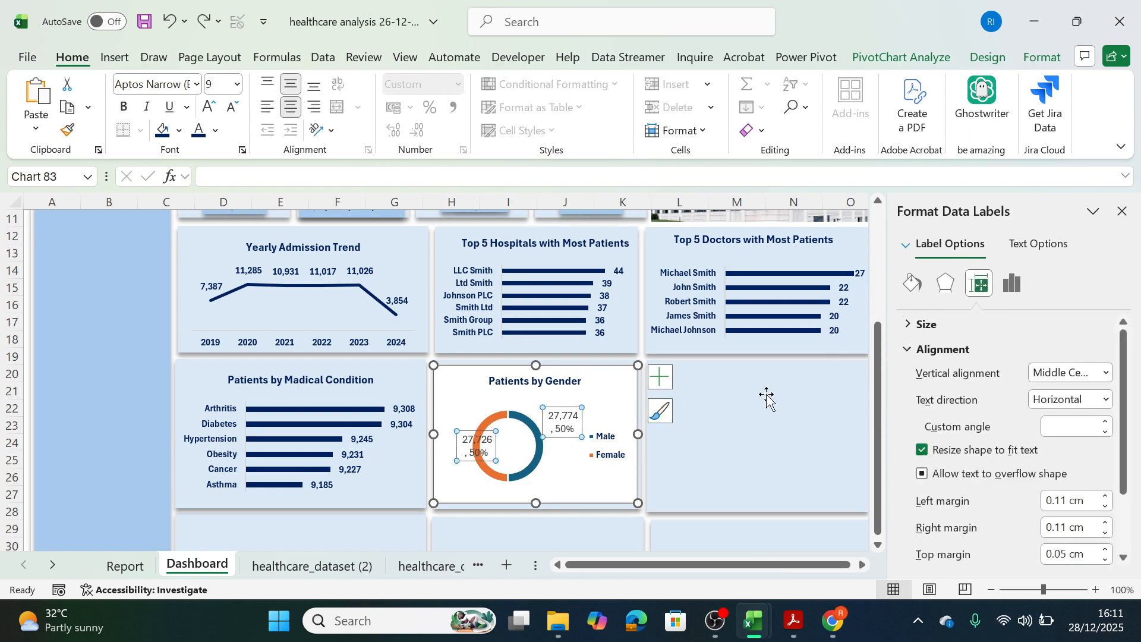
pyautogui.click(657, 380)
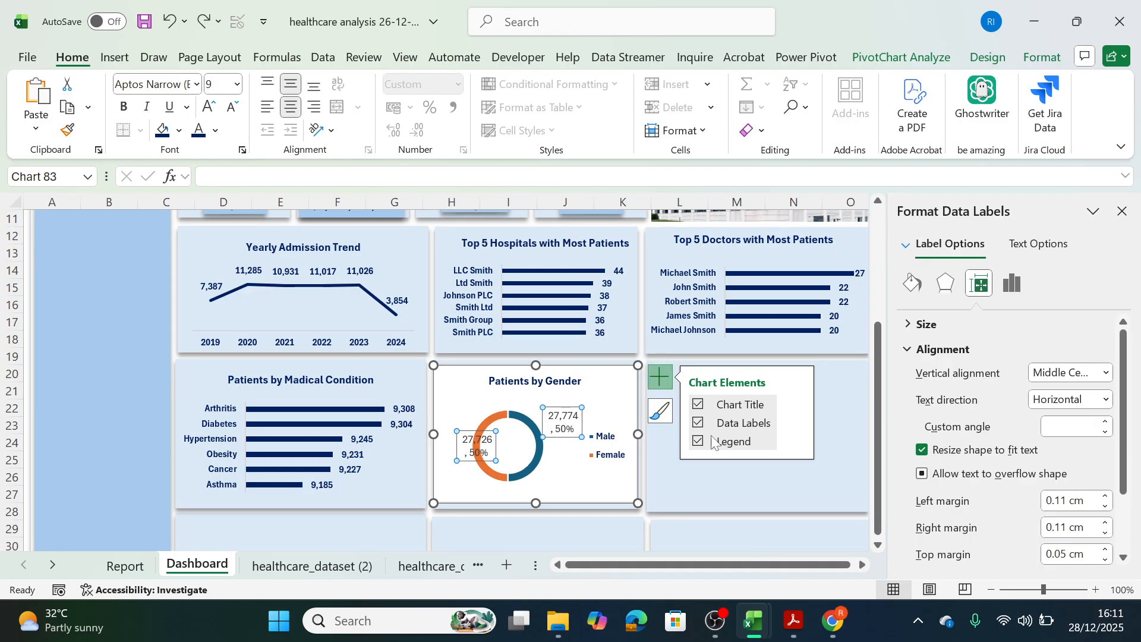
pyautogui.click(849, 429)
pyautogui.click(794, 424)
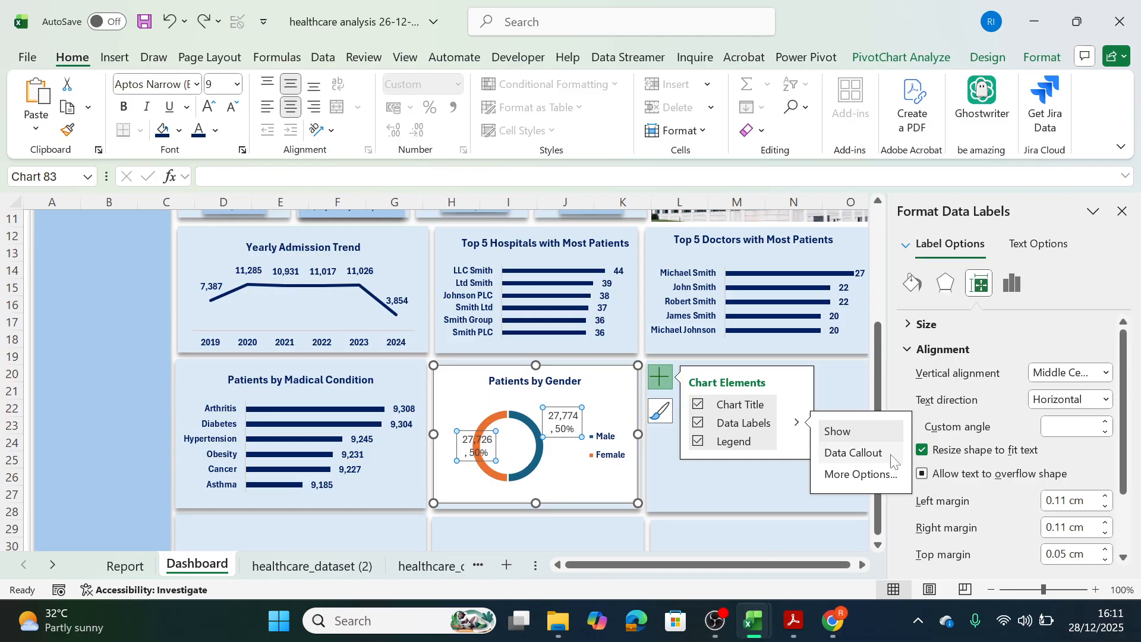
pyautogui.click(882, 477)
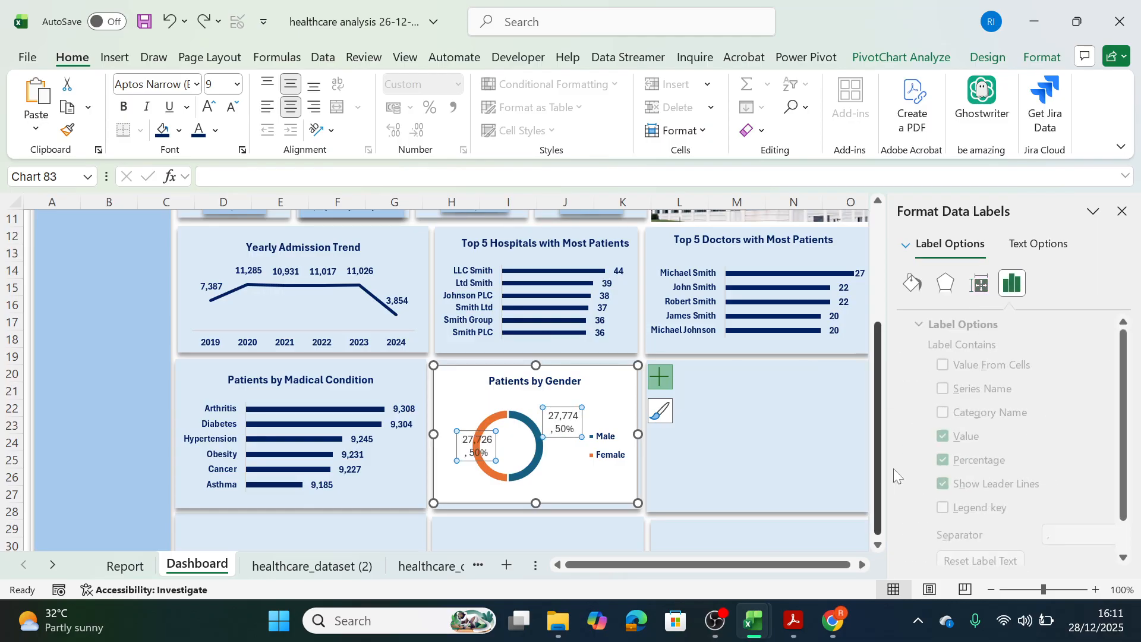
pyautogui.click(930, 413)
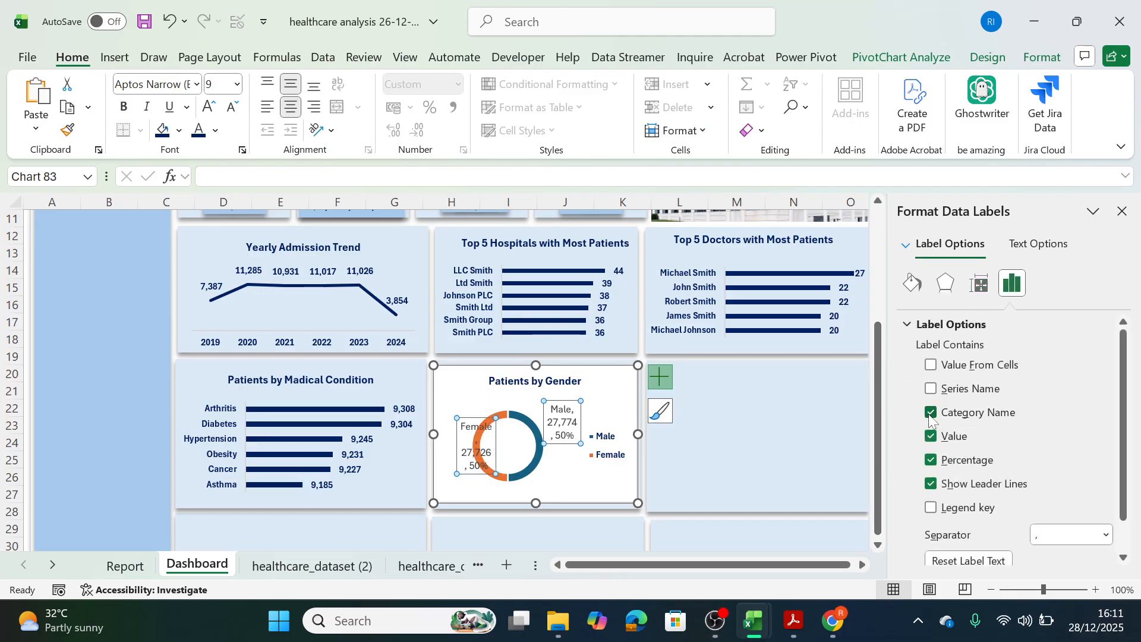
pyautogui.click(596, 446)
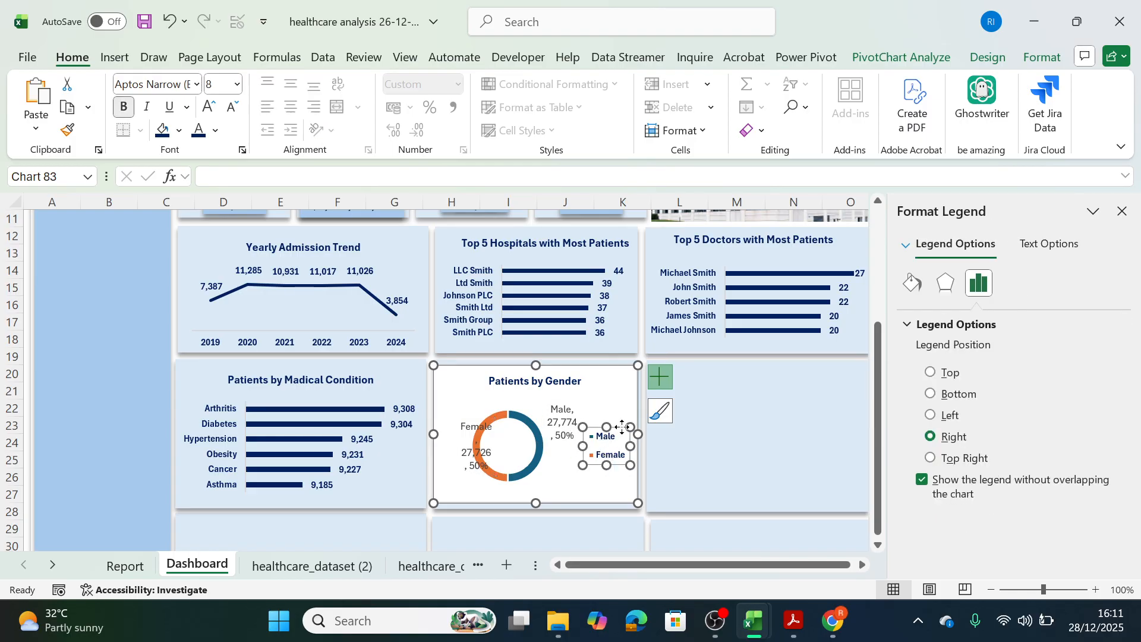
pyautogui.press('Delete')
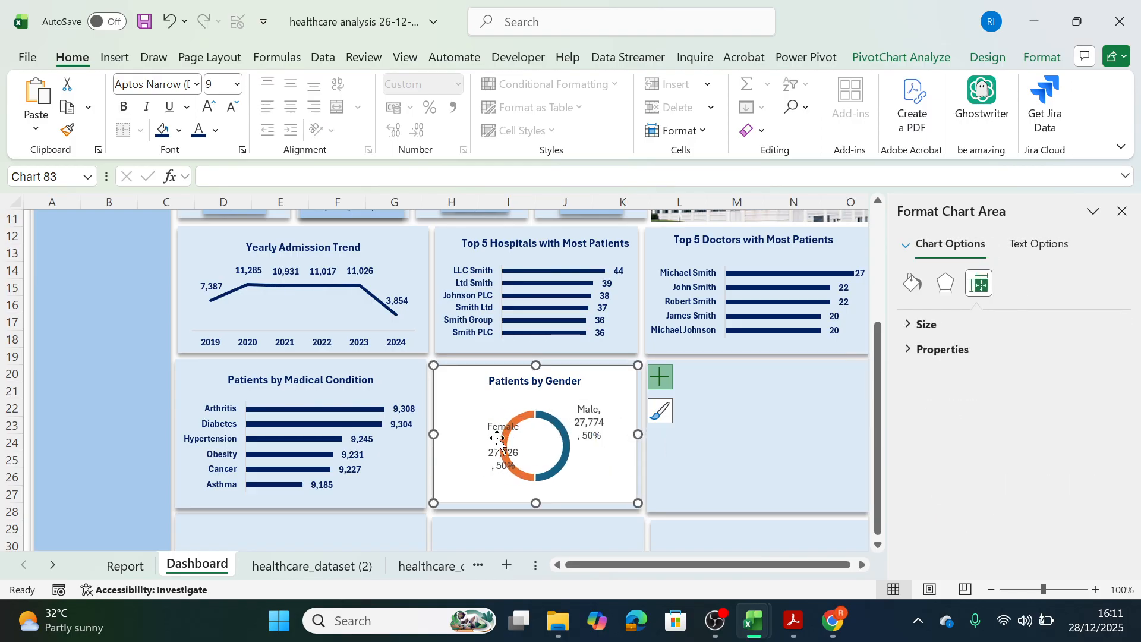
# Widen the Female data label box so its text wraps onto fewer lines.
pyautogui.click(499, 437)
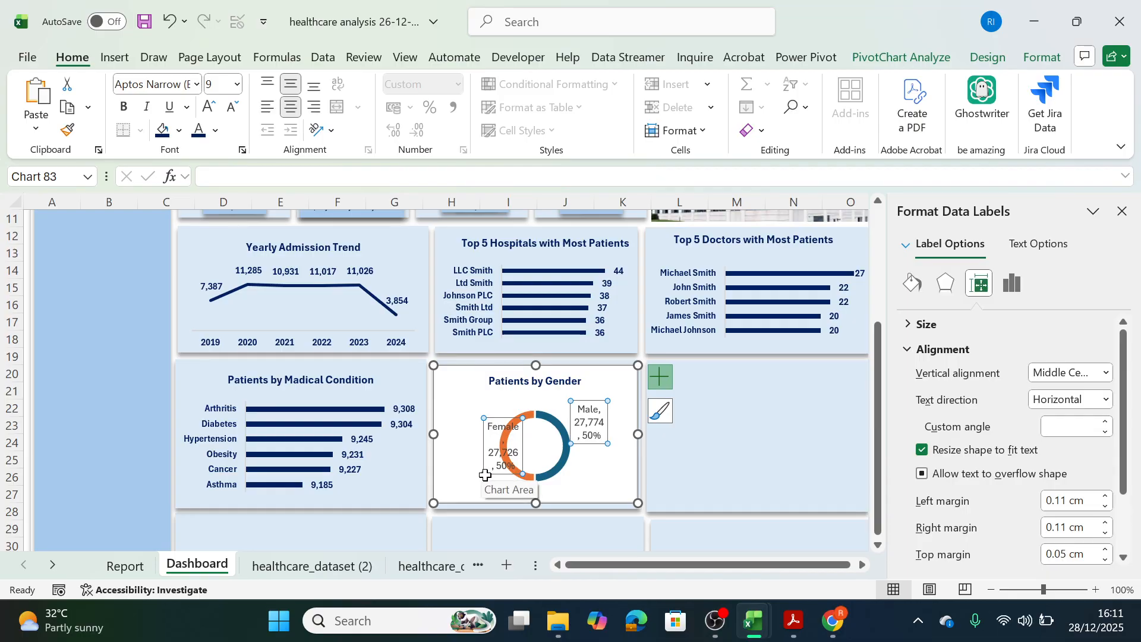
pyautogui.click(506, 433)
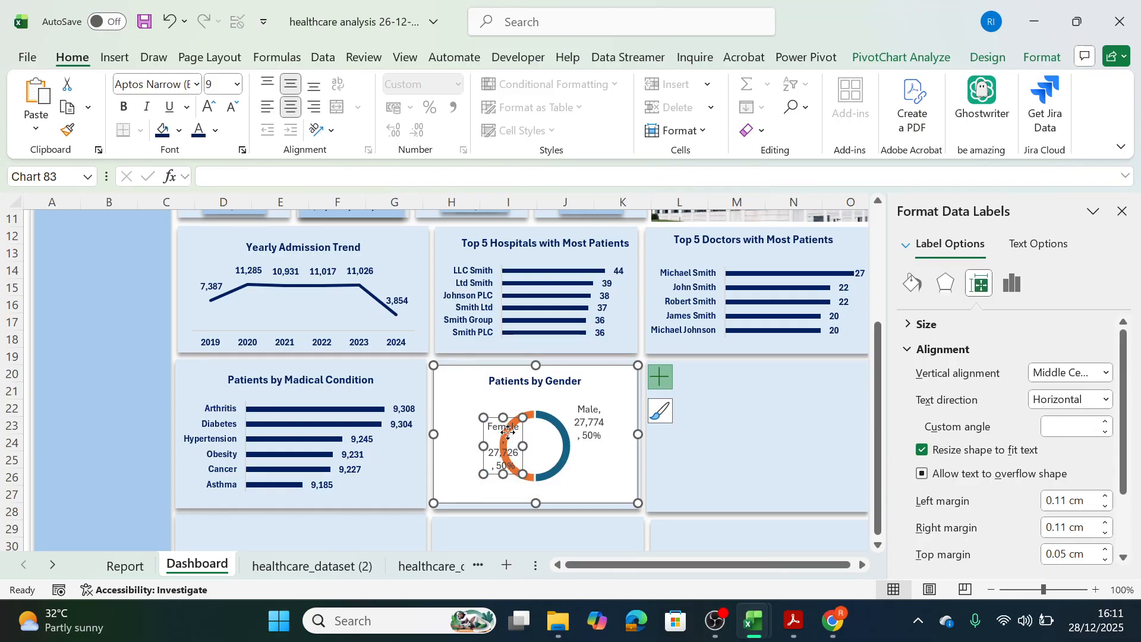
pyautogui.moveTo(483, 446); pyautogui.dragTo(463, 450)
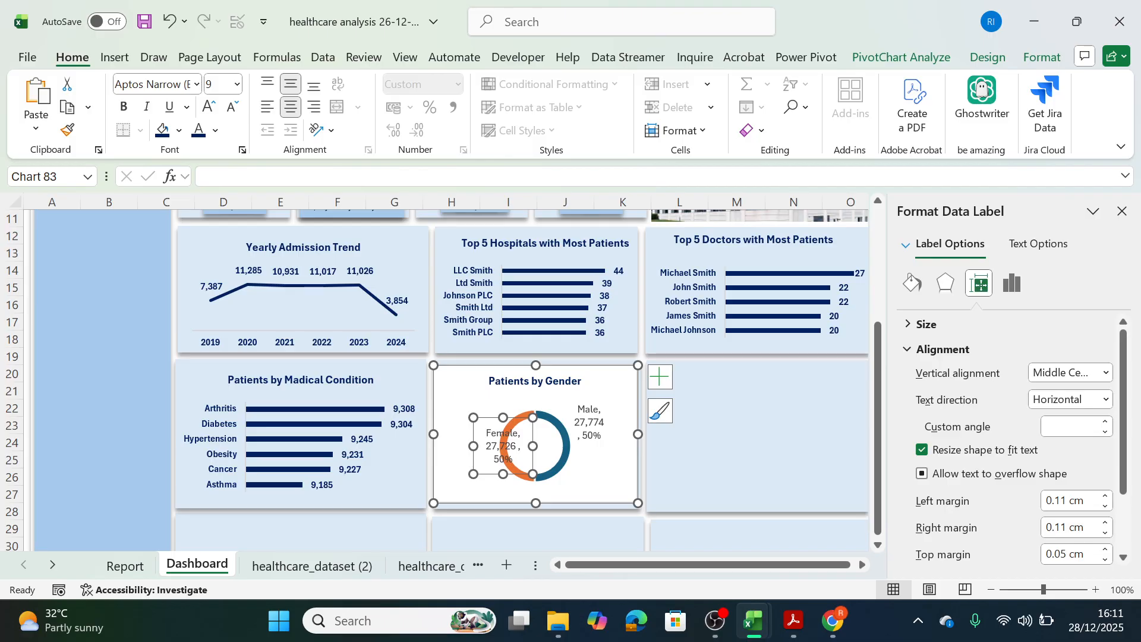
# Copy the medical condition chart's data label formatting onto the gender labels and move the Female label outward from the ring.
pyautogui.click(402, 425)
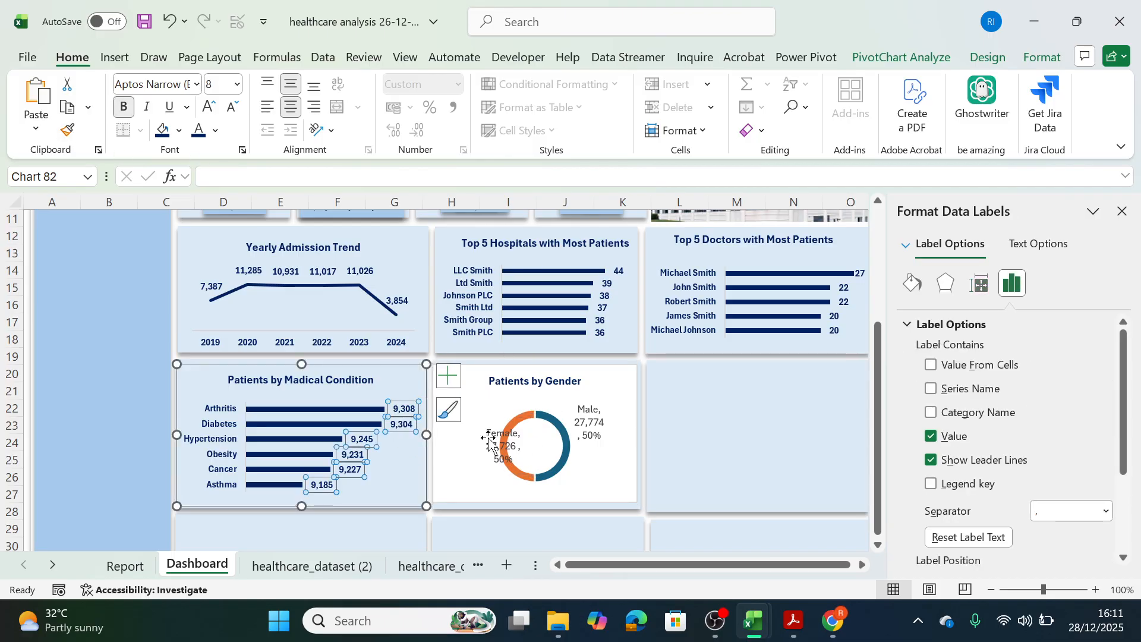
pyautogui.click(67, 129)
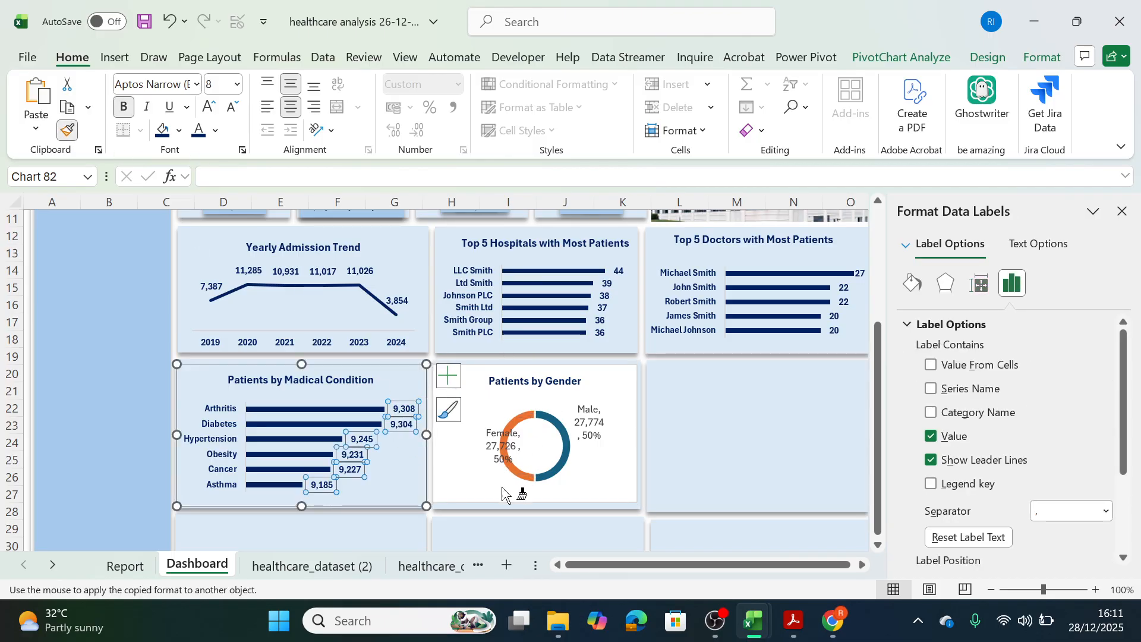
pyautogui.click(495, 443)
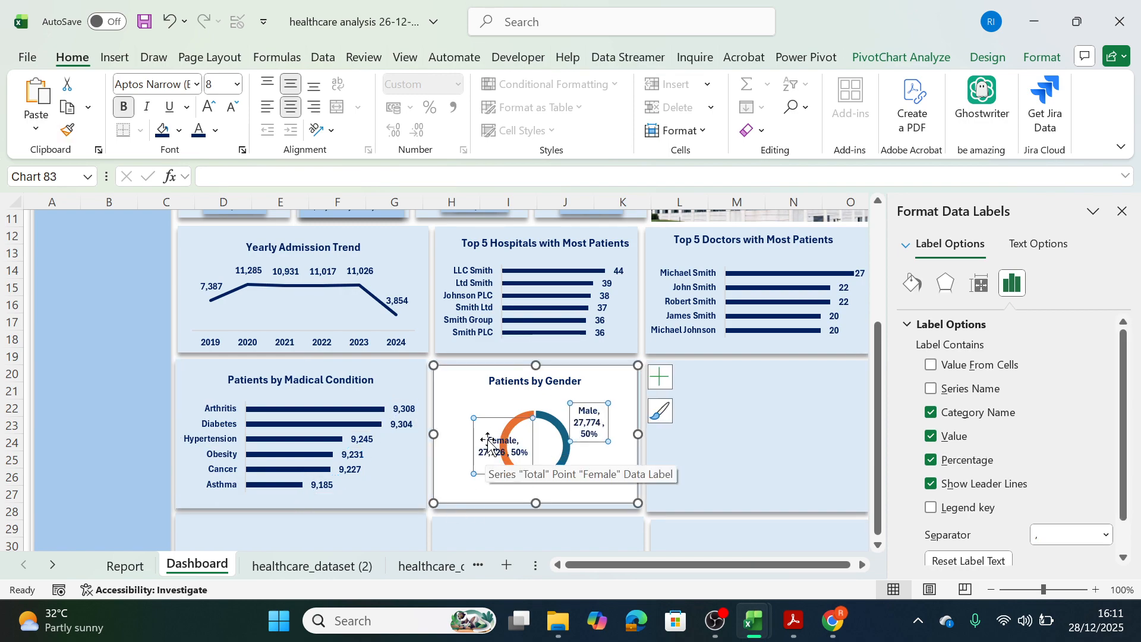
pyautogui.moveTo(492, 416); pyautogui.dragTo(470, 413)
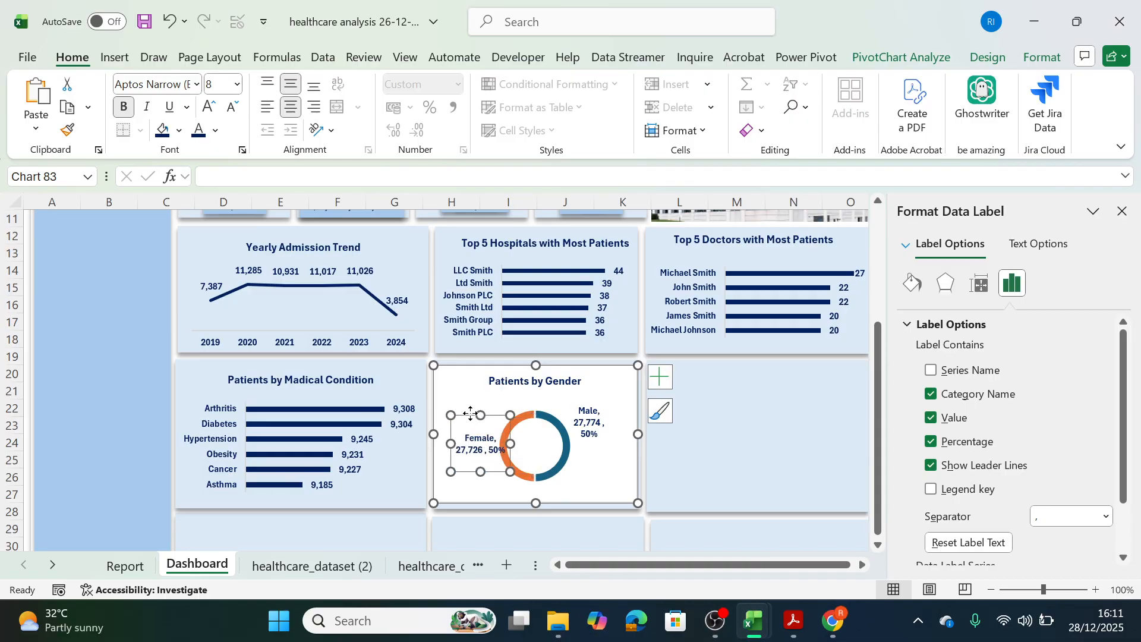
# Widen the Male data label box on the Patients by Gender doughnut chart.
pyautogui.click(590, 419)
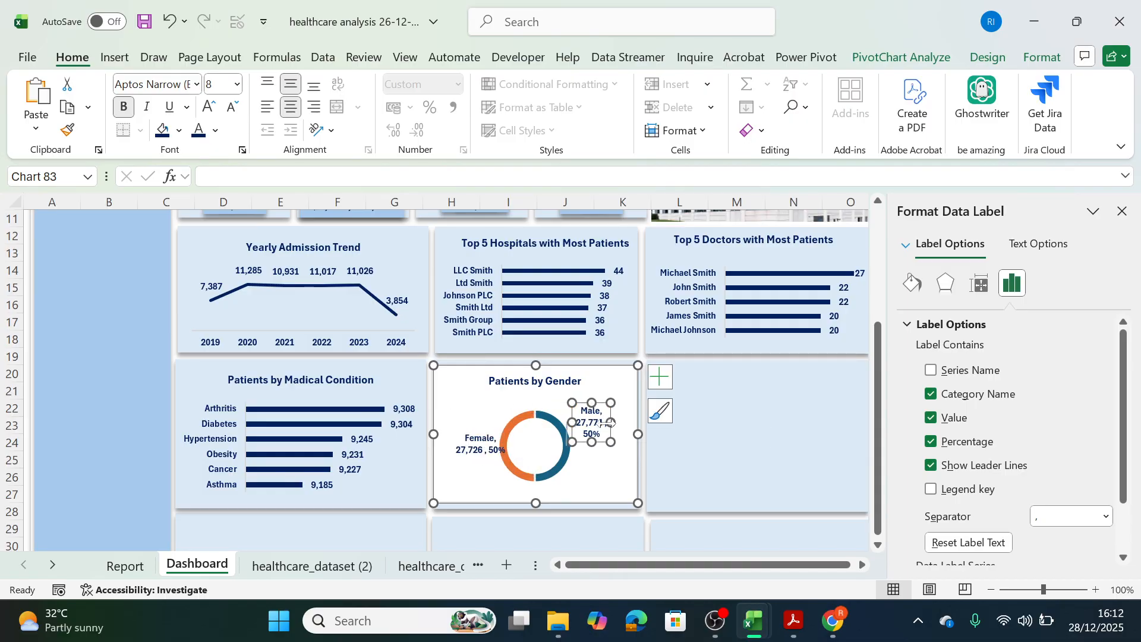
pyautogui.moveTo(610, 422); pyautogui.dragTo(625, 422)
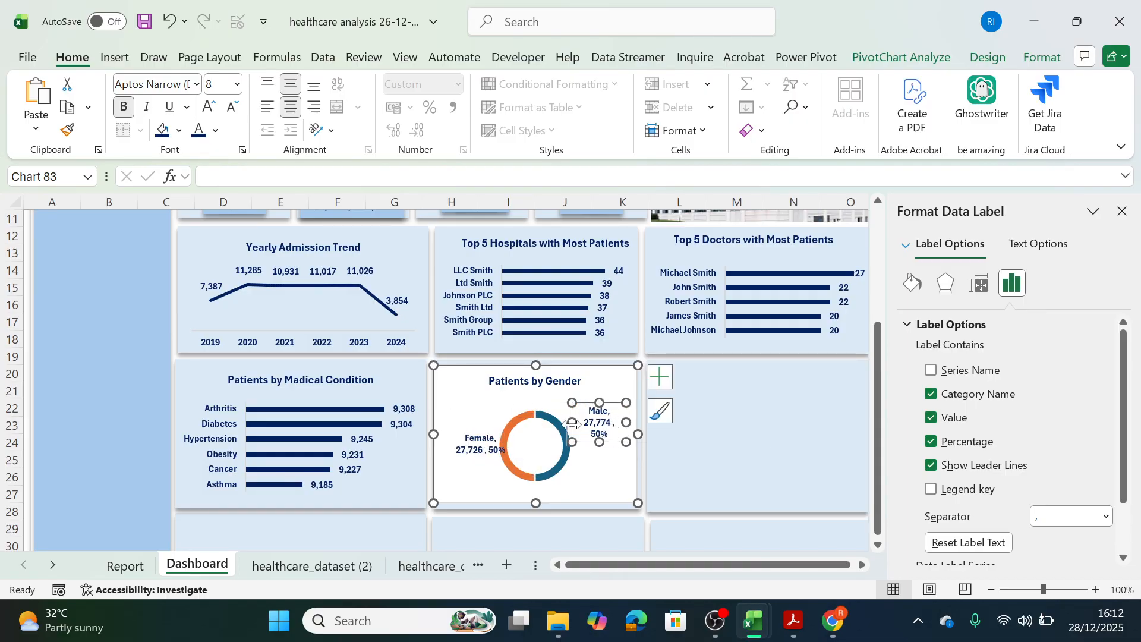
pyautogui.click(590, 472)
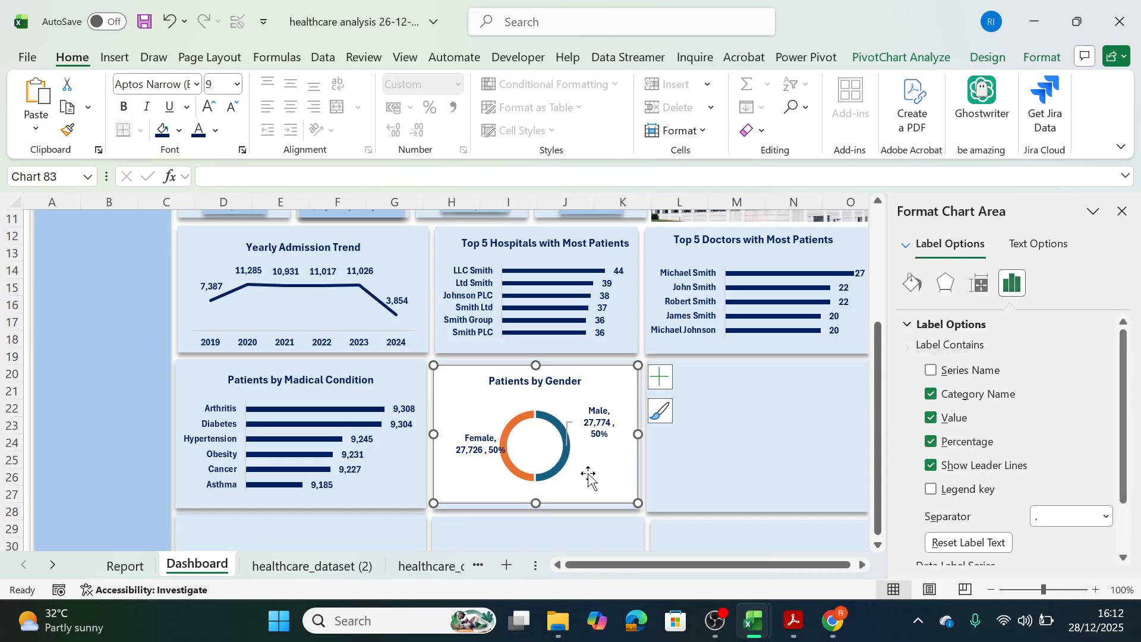
# Fill only the Male slice of the gender doughnut with the standard dark blue color.
pyautogui.click(520, 422)
pyautogui.click(614, 463)
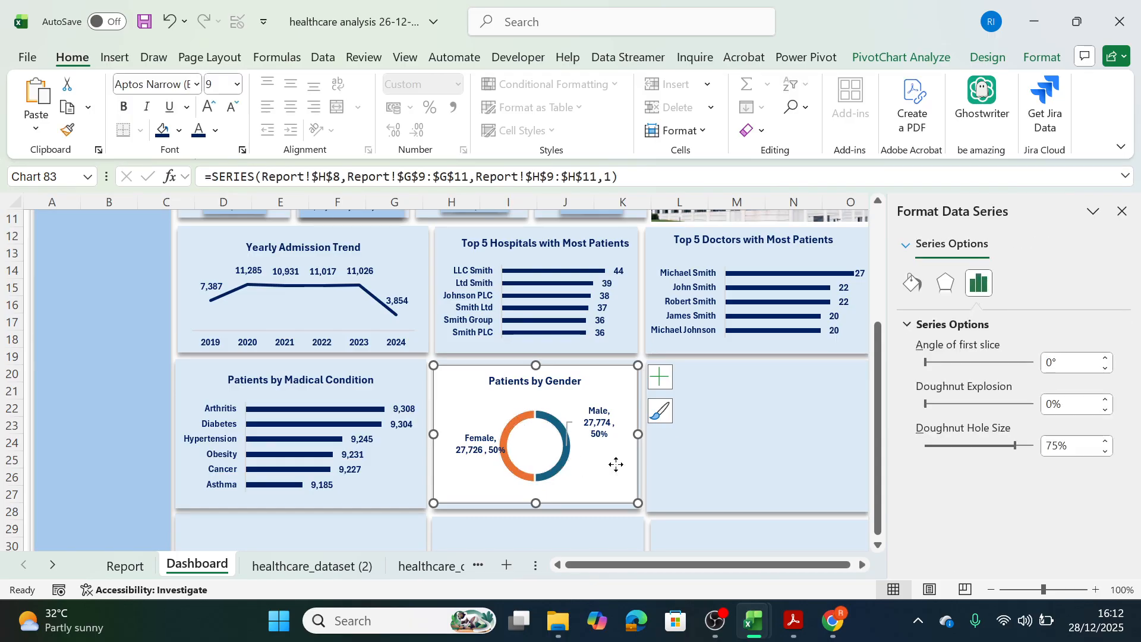
pyautogui.click(557, 426)
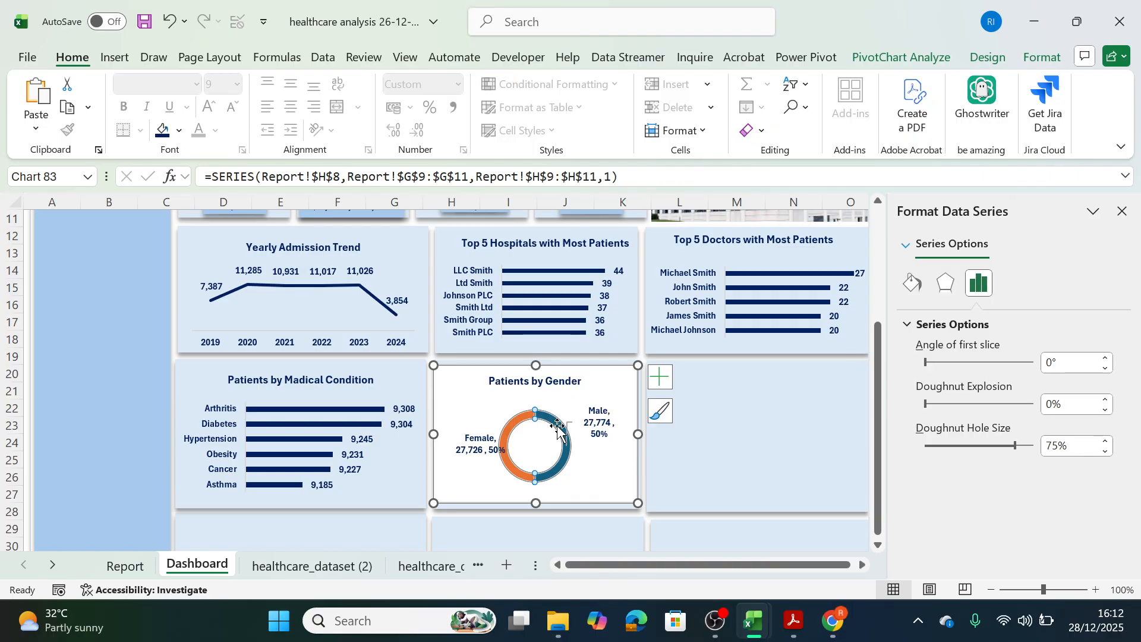
pyautogui.click(558, 426)
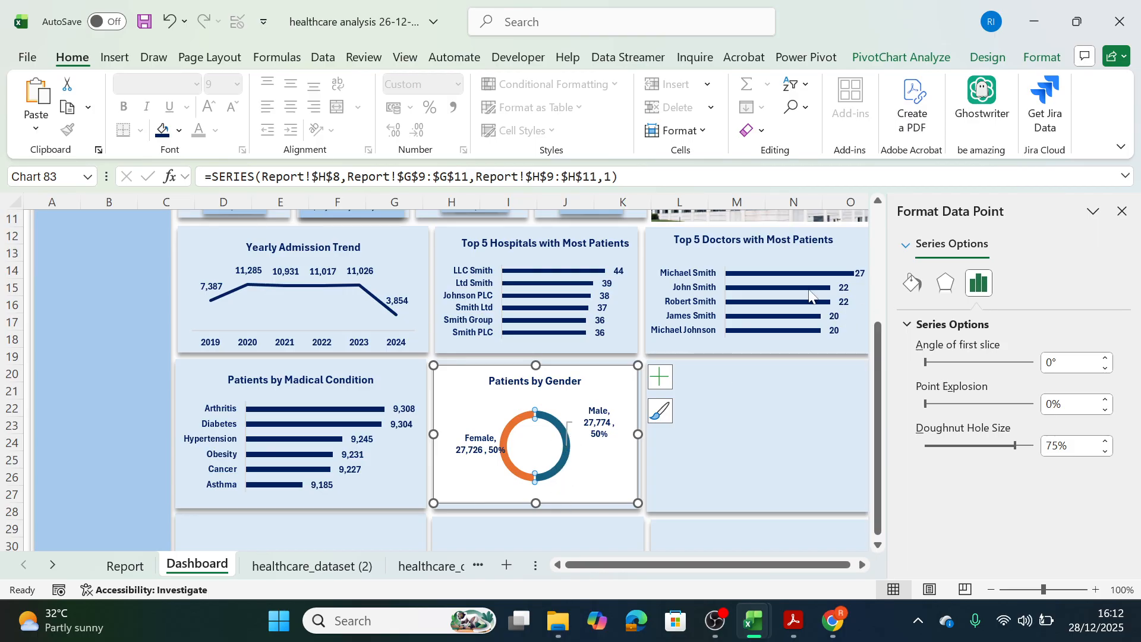
pyautogui.click(1041, 56)
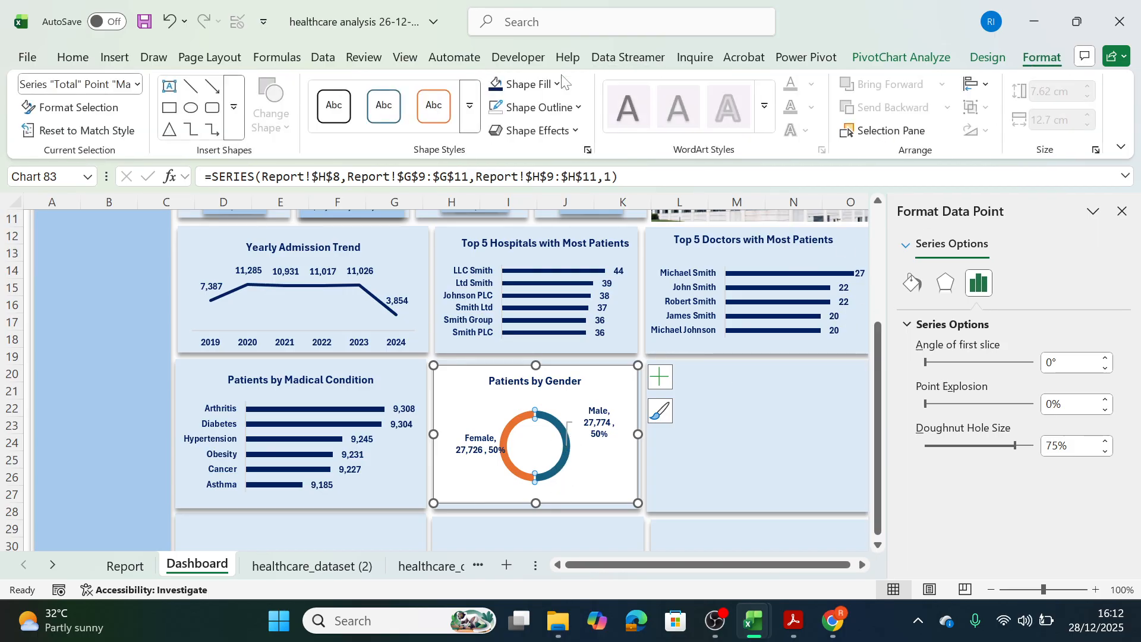
pyautogui.click(535, 84)
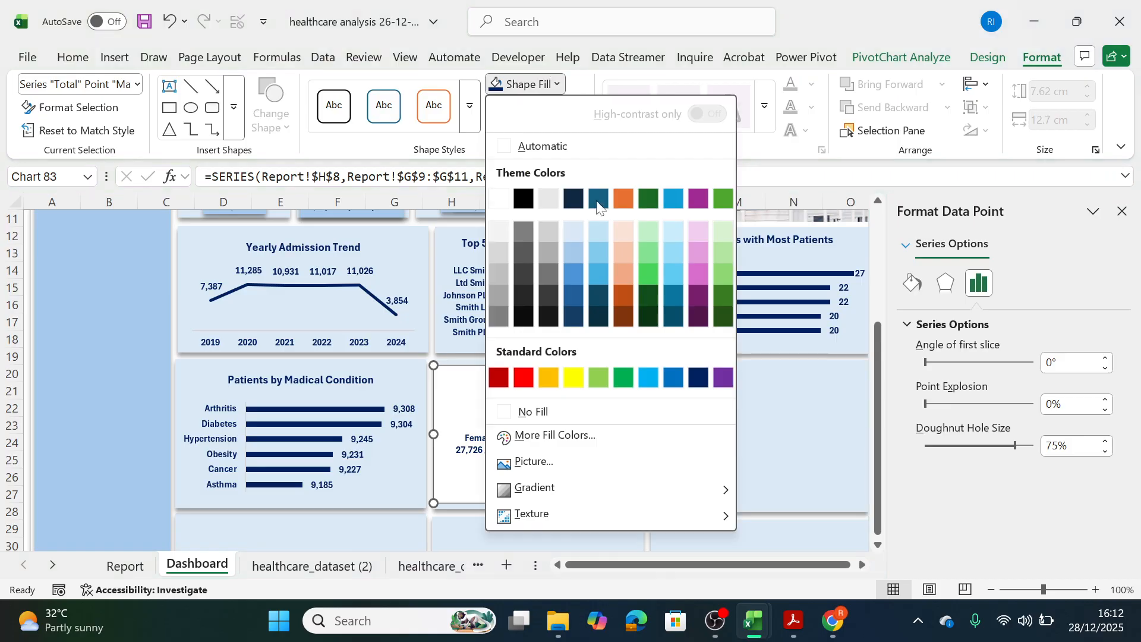
pyautogui.click(699, 378)
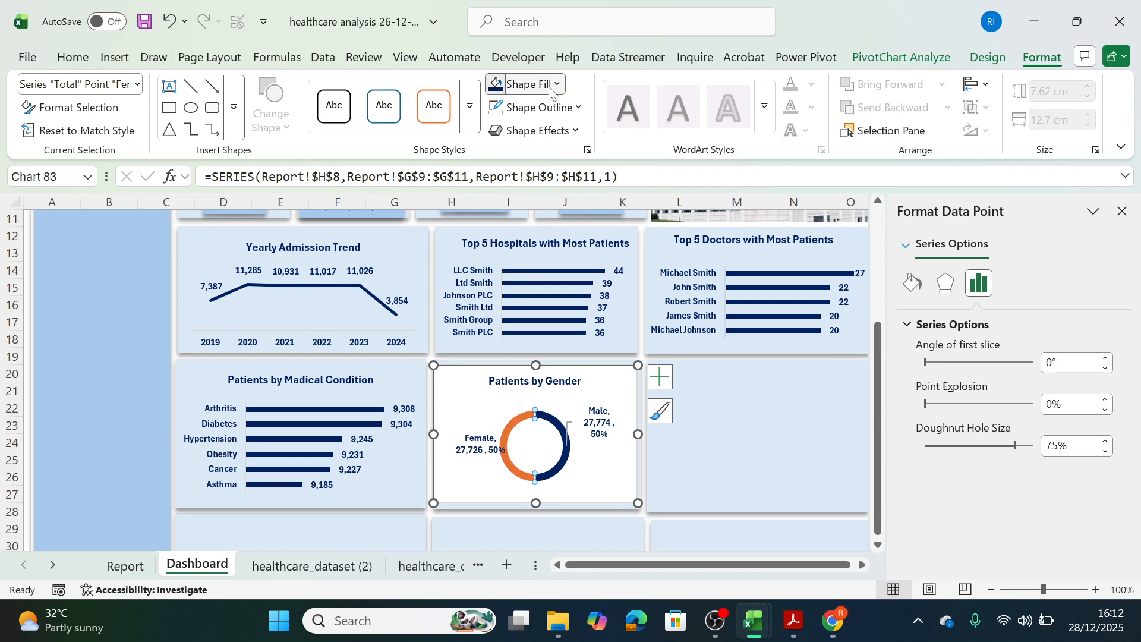
# Fill the Female slice of the gender doughnut with the standard dark red color.
pyautogui.click(527, 84)
pyautogui.click(498, 381)
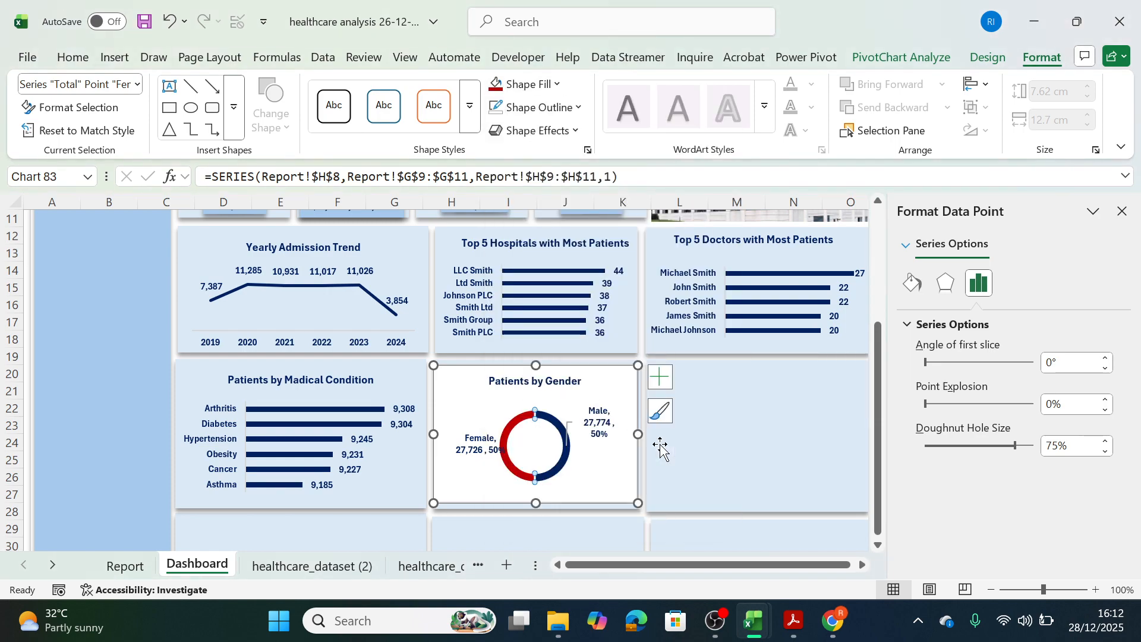
pyautogui.click(740, 488)
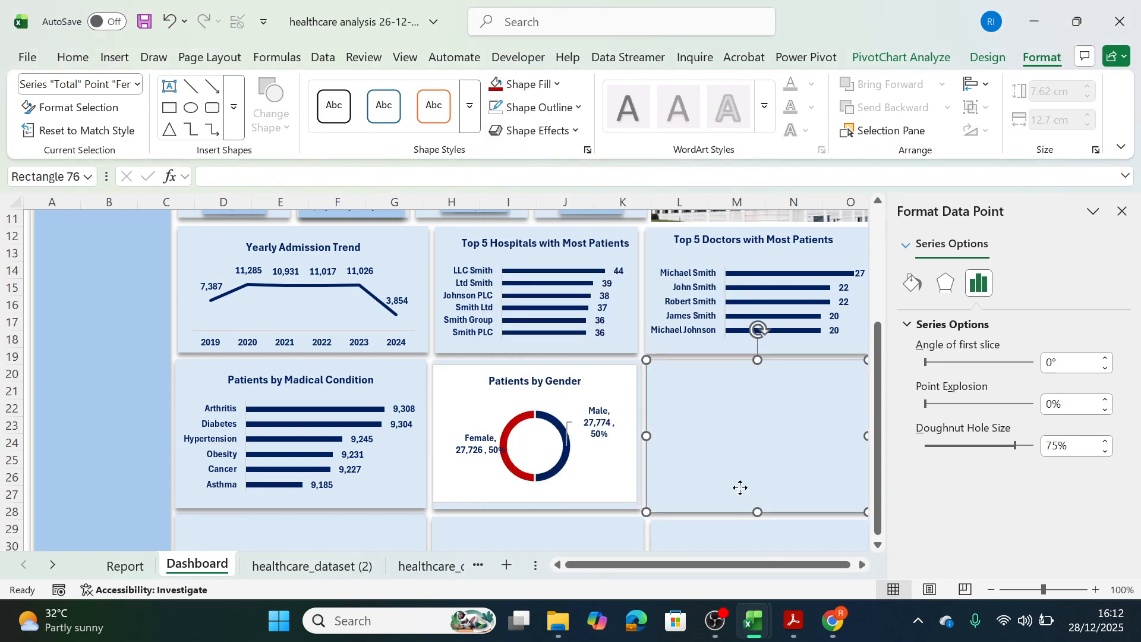
# Set the Patients by Gender chart area to no fill so the dashboard panel shows through.
pyautogui.click(599, 376)
pyautogui.click(1024, 57)
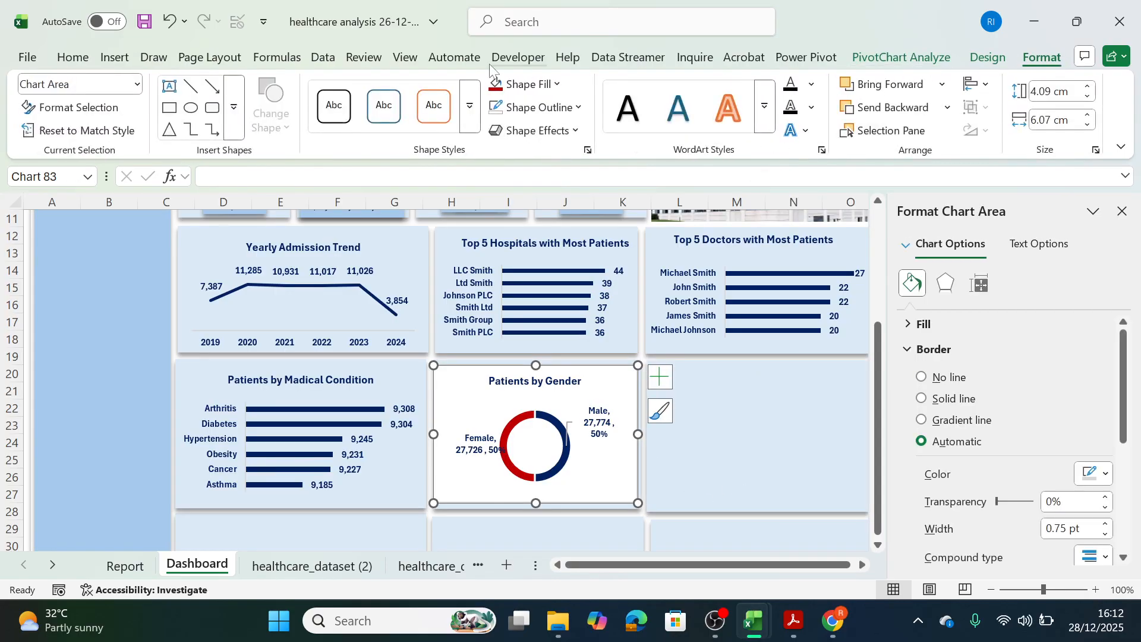
pyautogui.click(530, 84)
pyautogui.click(517, 411)
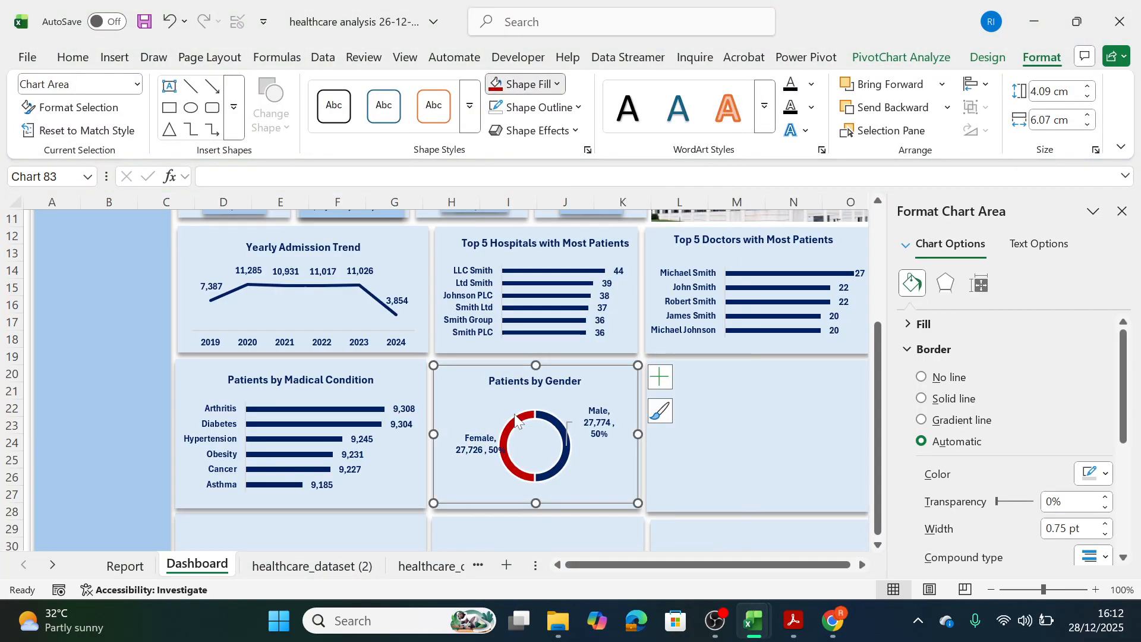
# Remove the gender chart area's outline and stretch the chart downward to a height of about 4.29 cm.
pyautogui.click(535, 107)
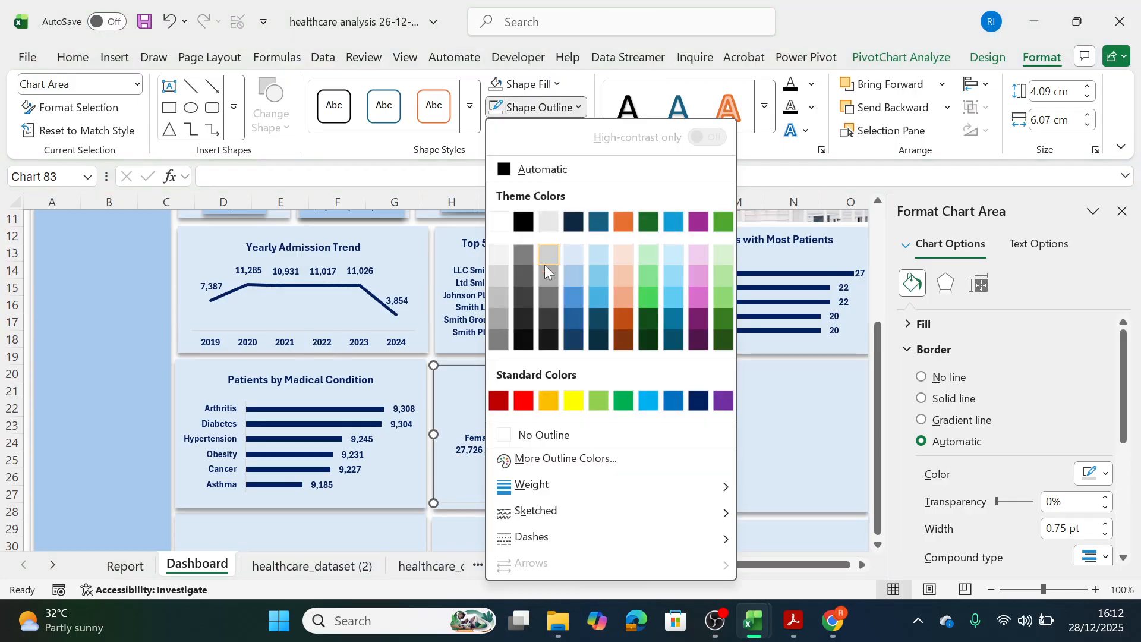
pyautogui.click(505, 441)
pyautogui.moveTo(537, 510); pyautogui.dragTo(537, 509)
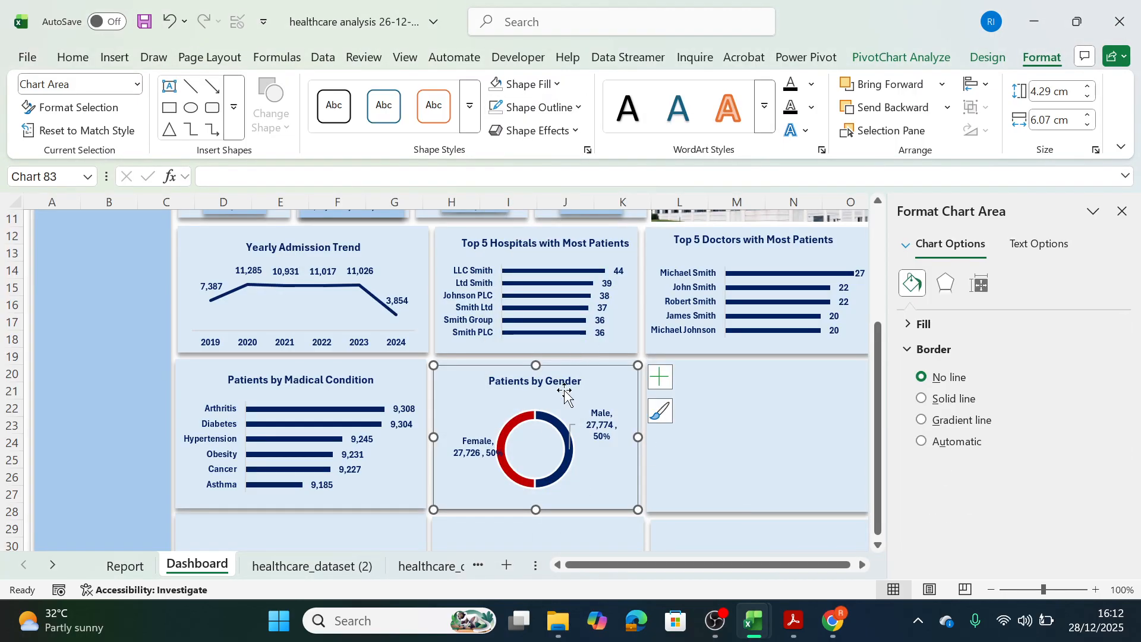
# Remove the outline from the gender doughnut's data series.
pyautogui.click(530, 416)
pyautogui.click(609, 350)
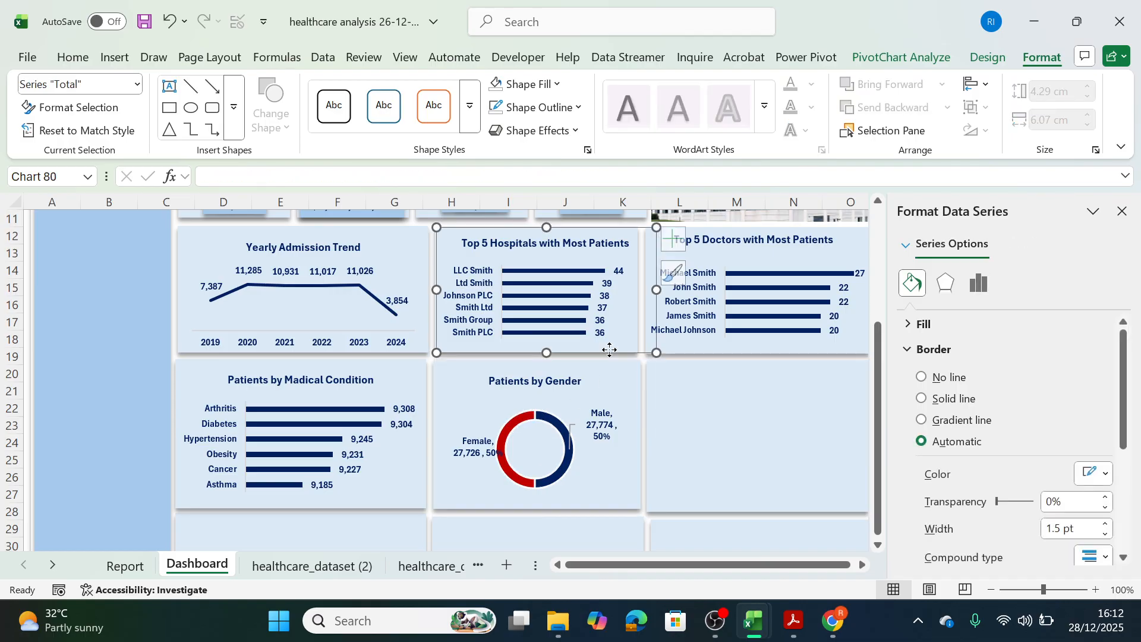
pyautogui.moveTo(527, 414)
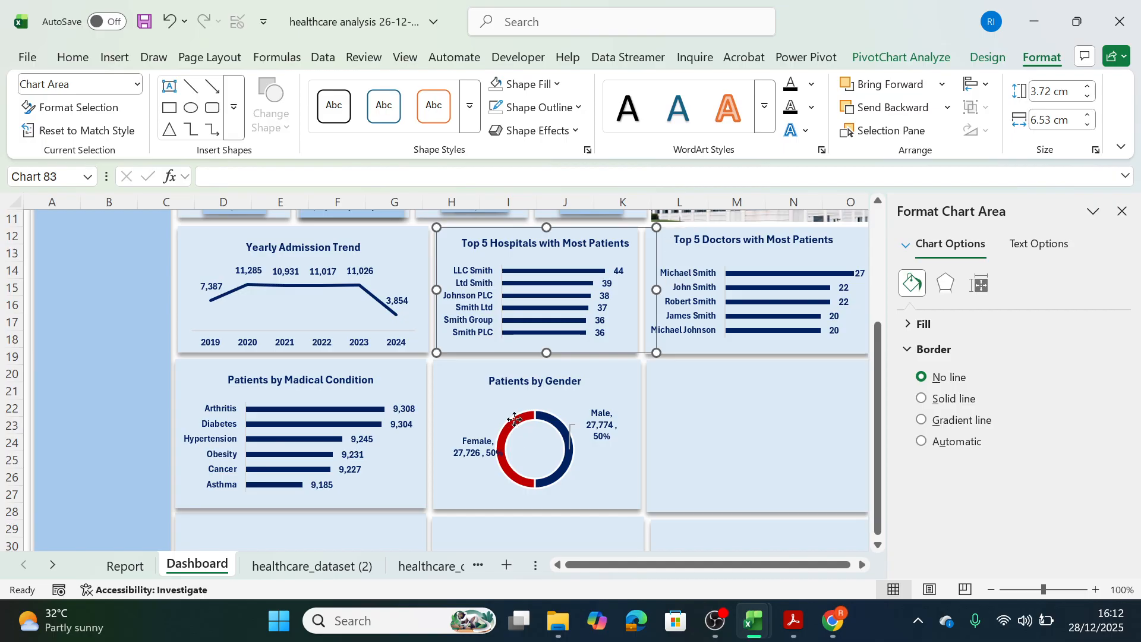
pyautogui.click(514, 419)
pyautogui.click(574, 109)
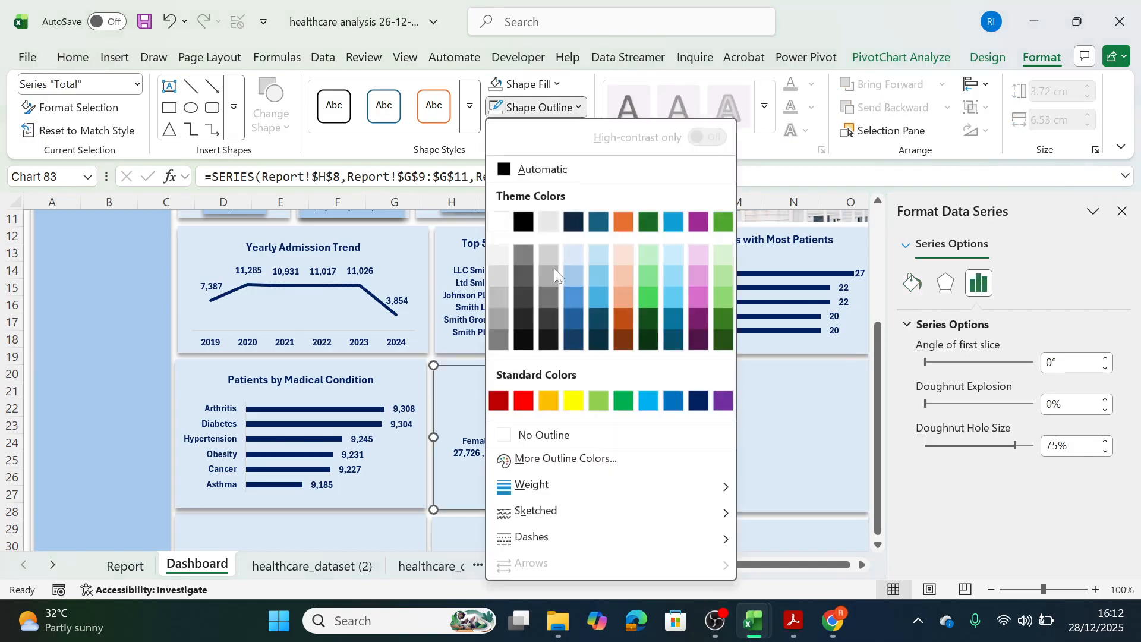
pyautogui.click(523, 434)
pyautogui.click(721, 440)
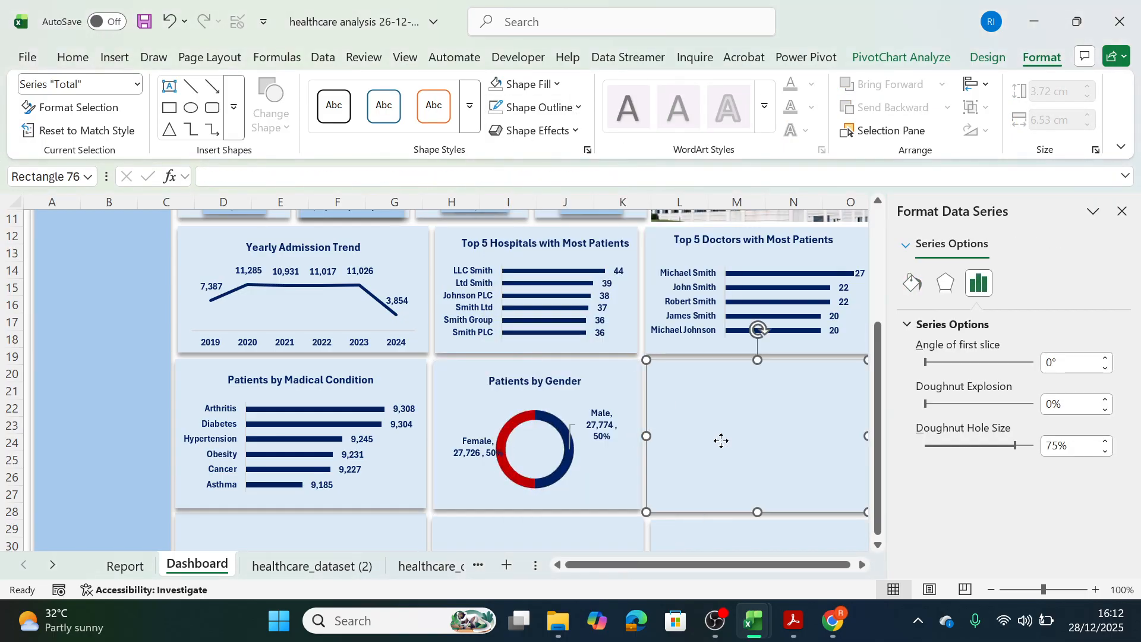
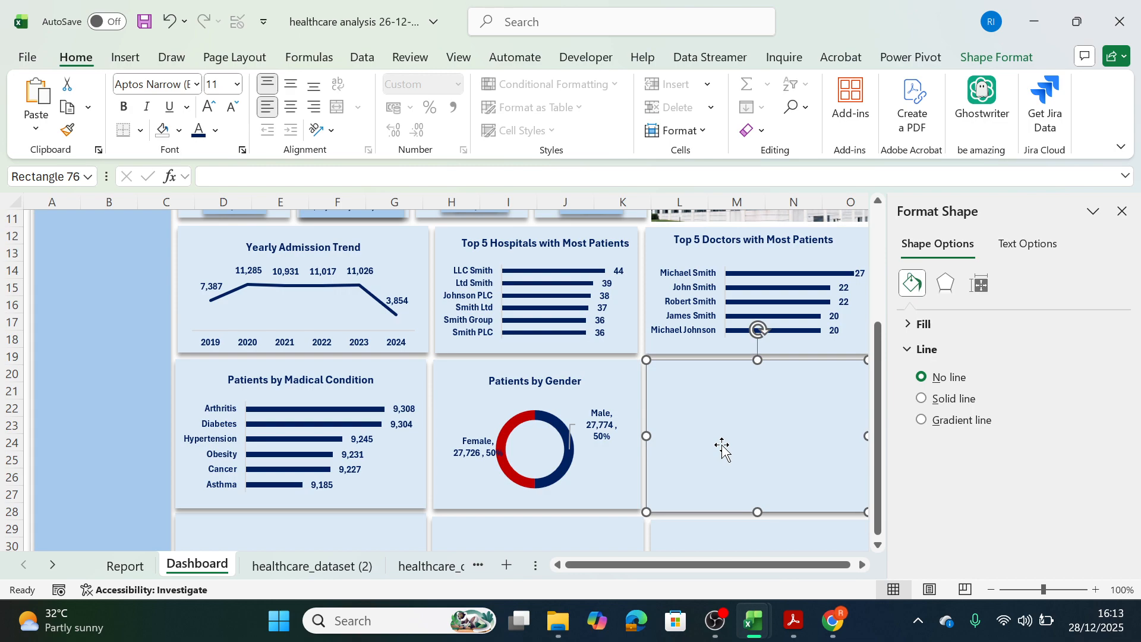
# Insert a Clustered Bar PivotChart from the Patients by Insurance Providers pivot table on the Report sheet.
pyautogui.click(124, 566)
pyautogui.click(601, 494)
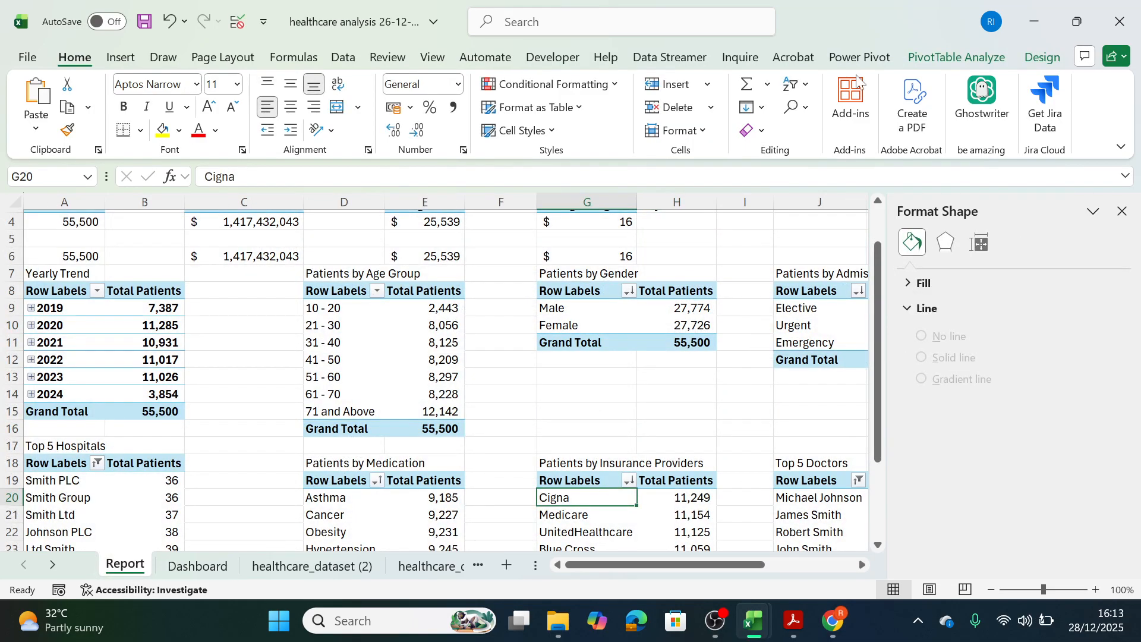
pyautogui.click(954, 56)
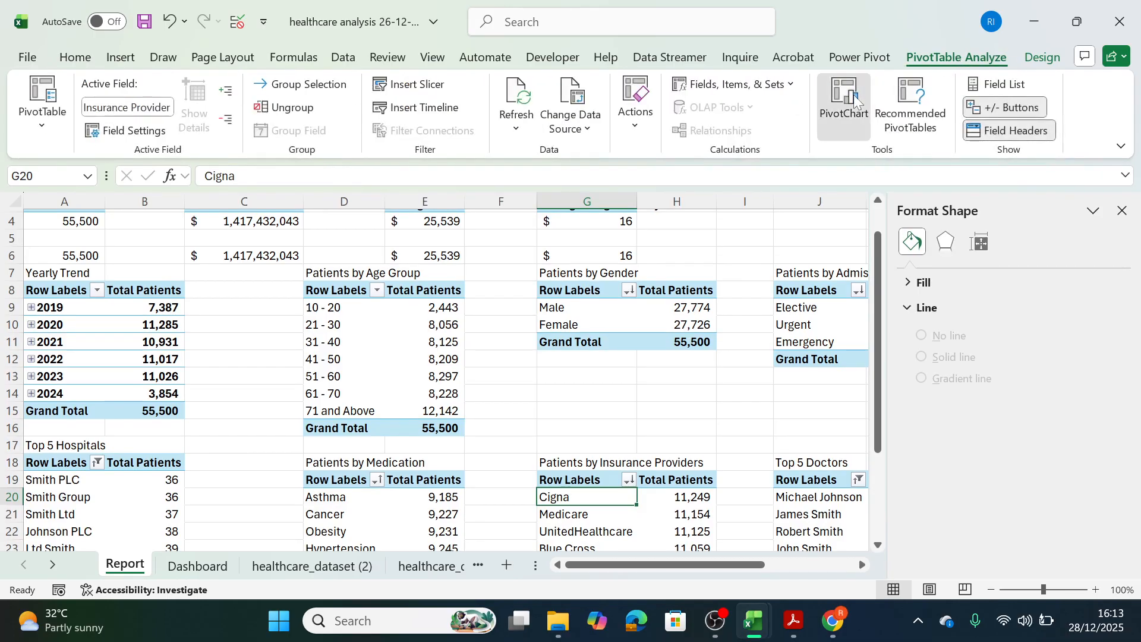
pyautogui.click(853, 95)
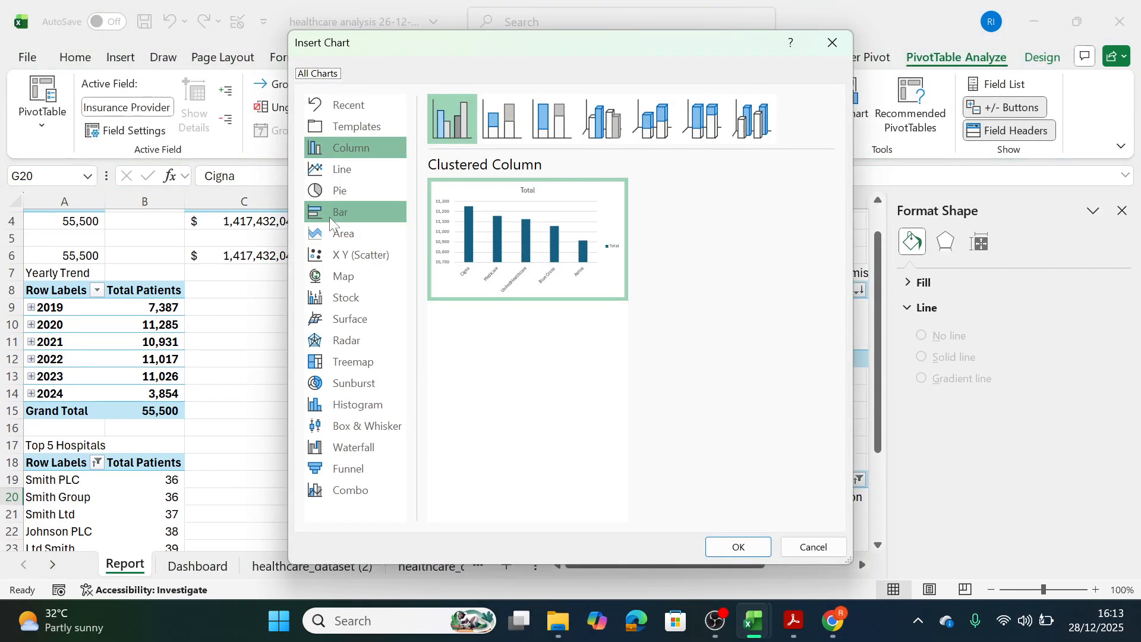
pyautogui.click(338, 225)
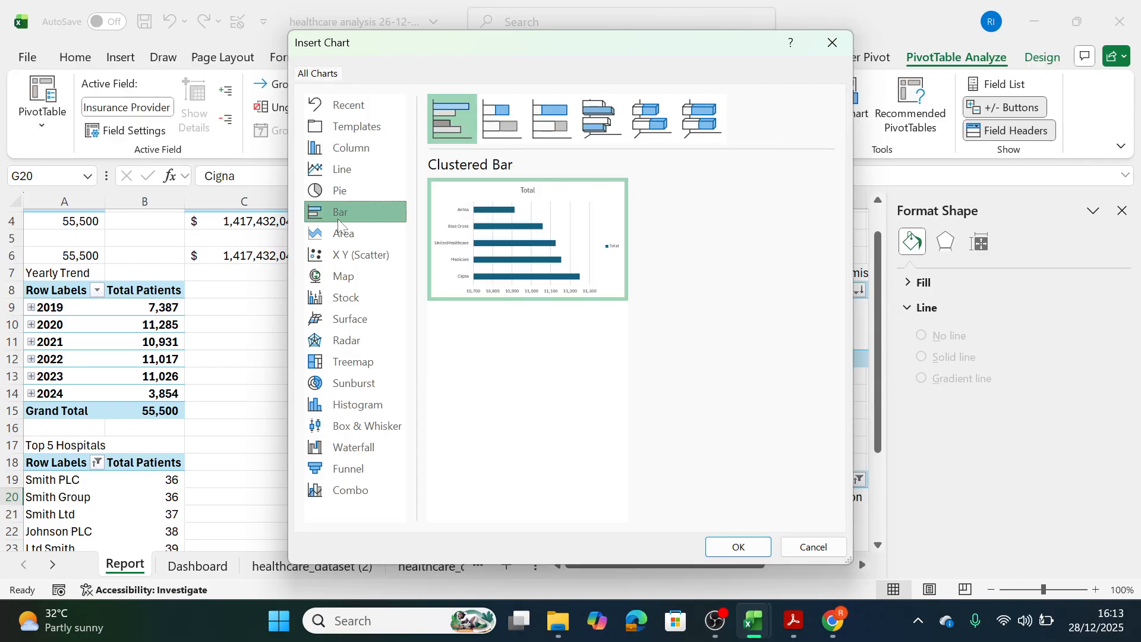
pyautogui.click(707, 548)
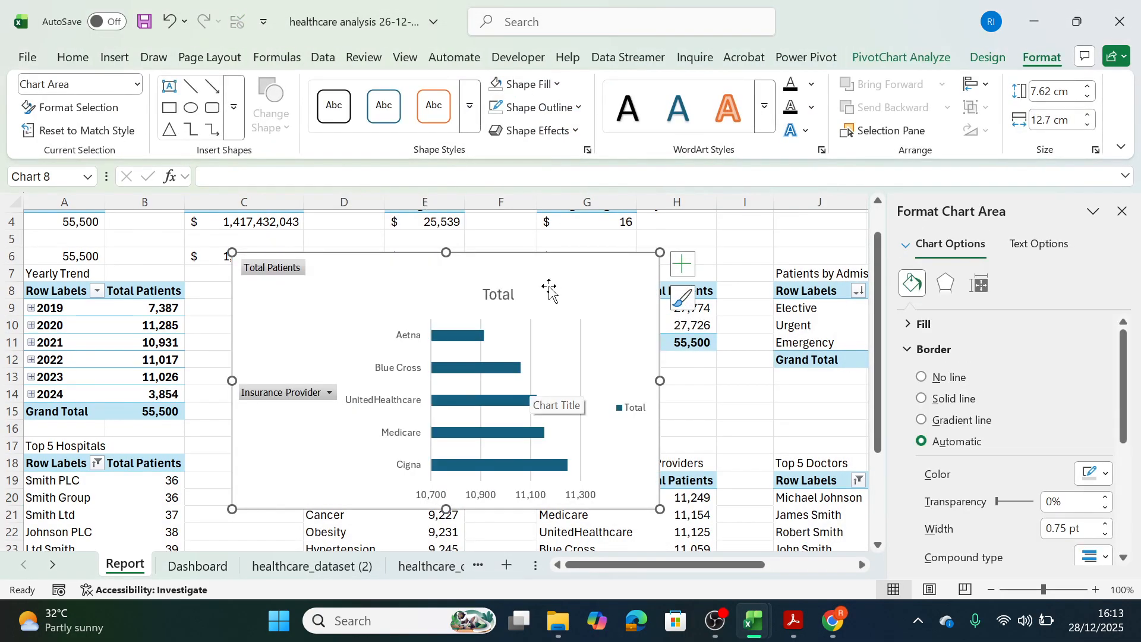
# Remove the legend, all field buttons and the gridlines from the new insurance provider chart.
pyautogui.click(632, 408)
pyautogui.press('Delete')
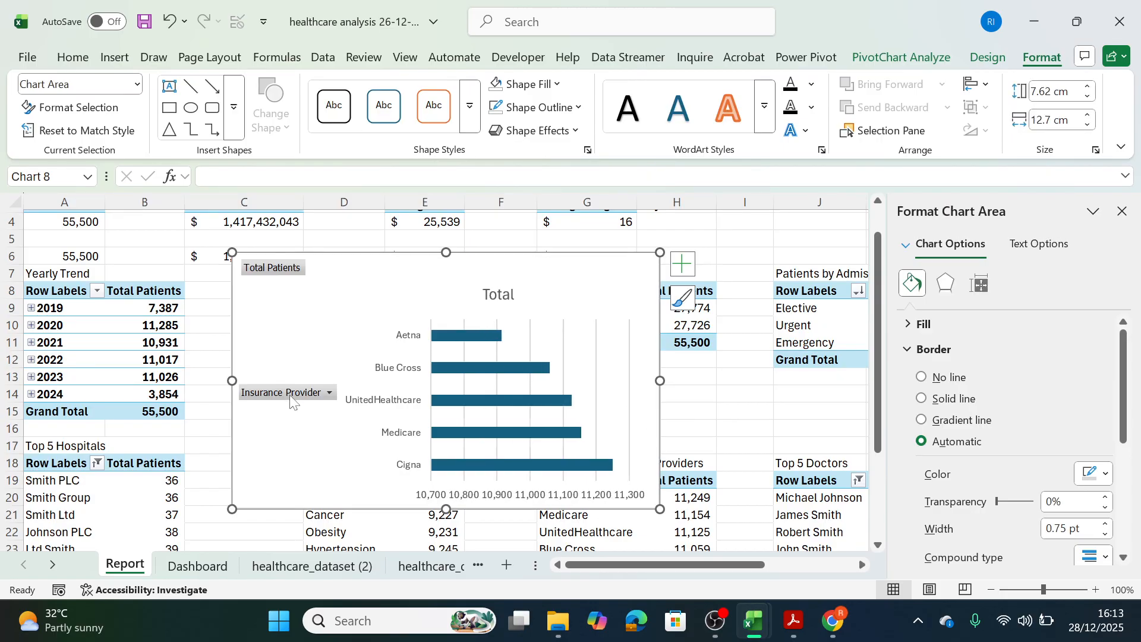
pyautogui.rightClick(289, 392)
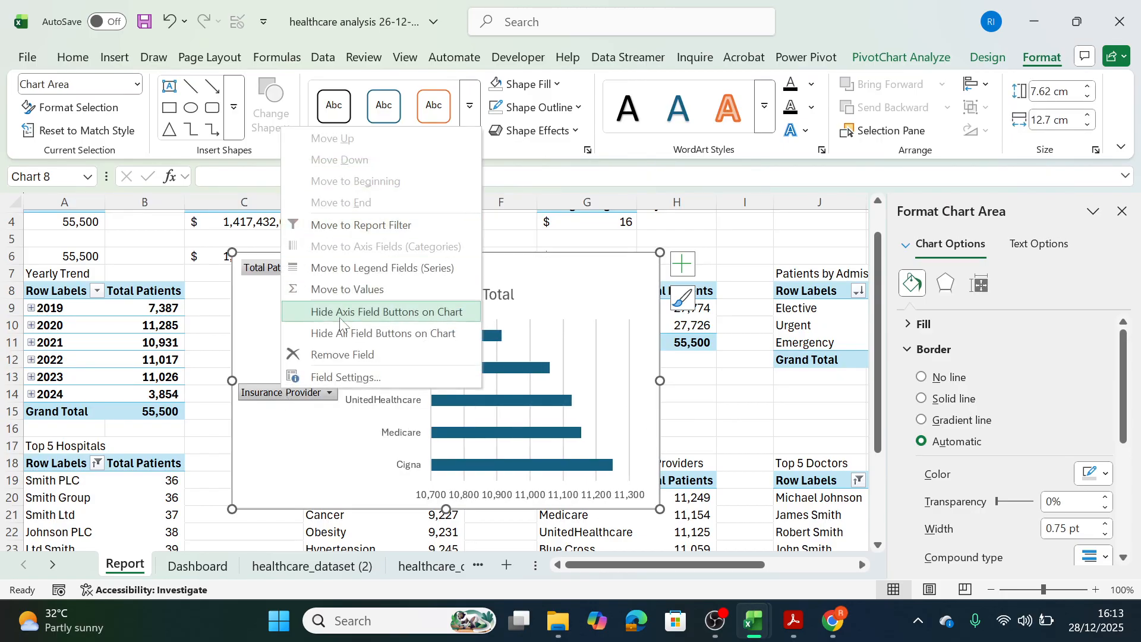
pyautogui.click(373, 333)
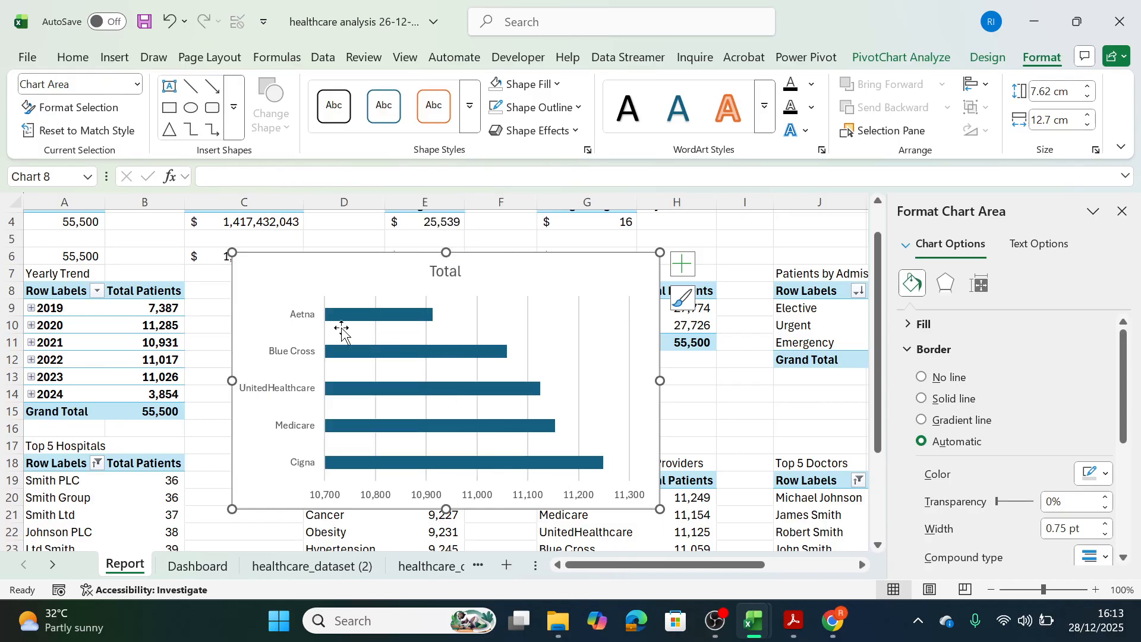
pyautogui.click(682, 263)
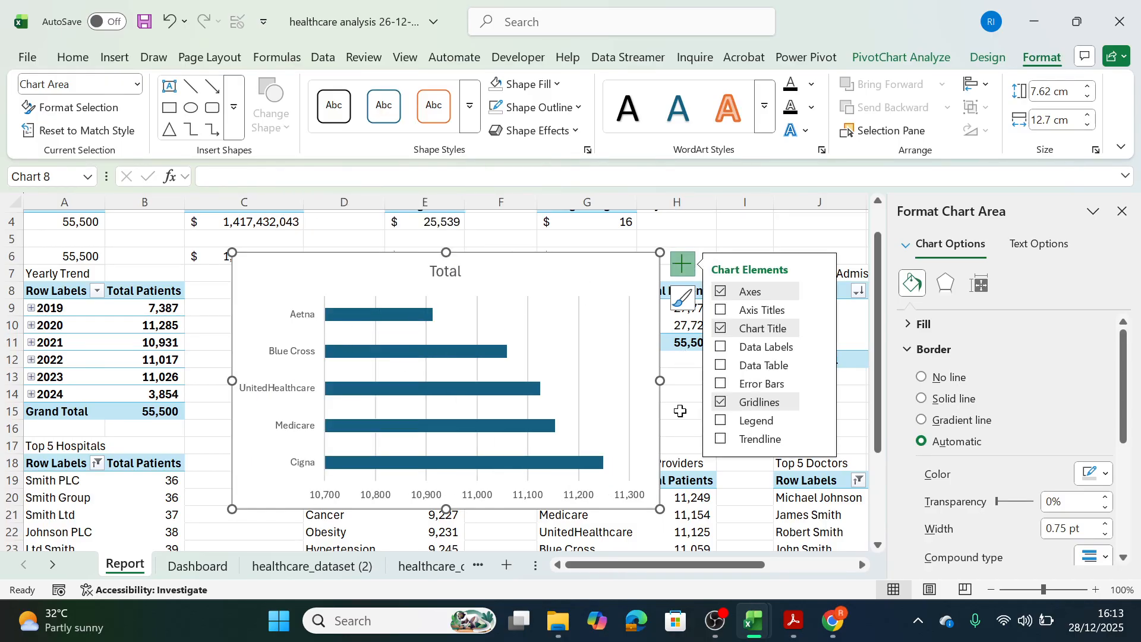
pyautogui.click(721, 402)
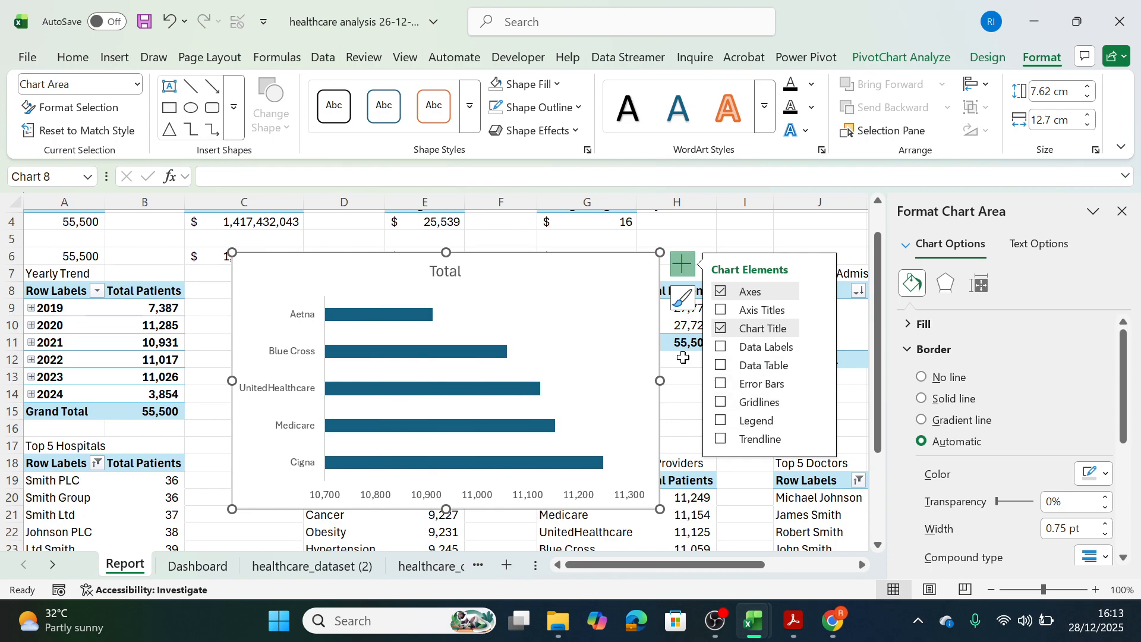
# Move the insurance provider chart from the Report sheet to the Dashboard sheet.
pyautogui.click(640, 279)
pyautogui.hotkey('ctrl', 'x')
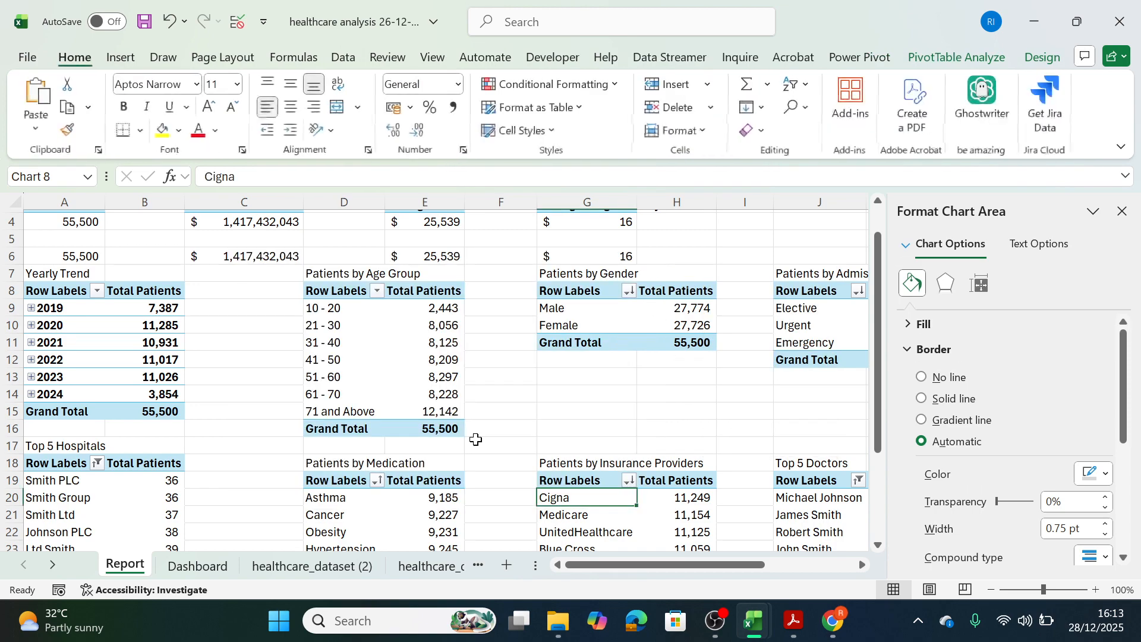
pyautogui.click(211, 568)
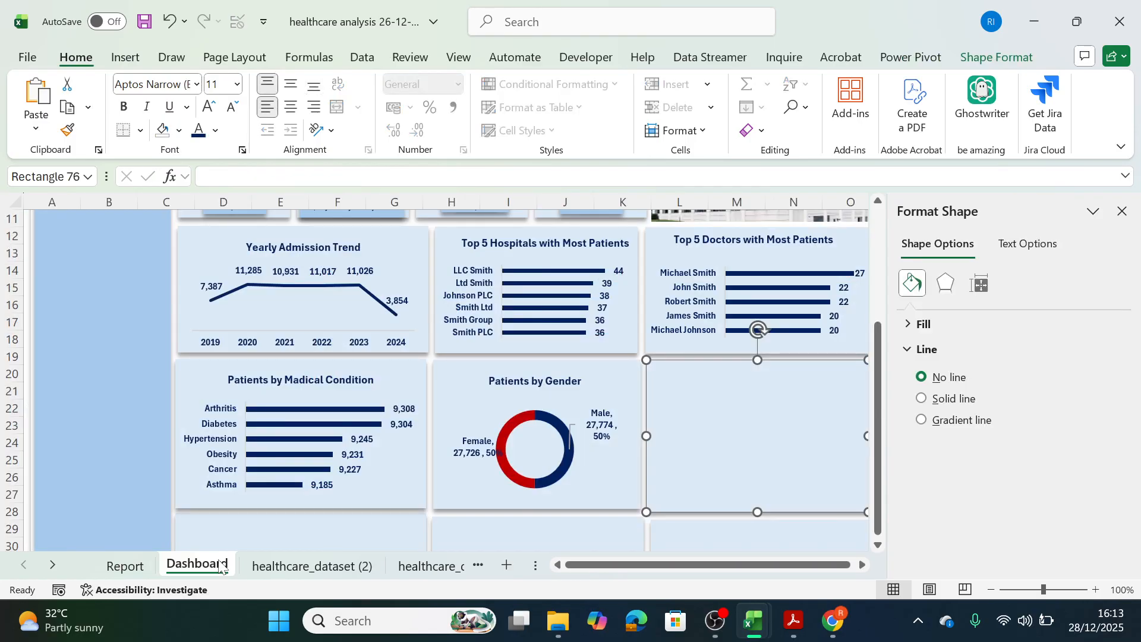
pyautogui.hotkey('ctrl', 'v')
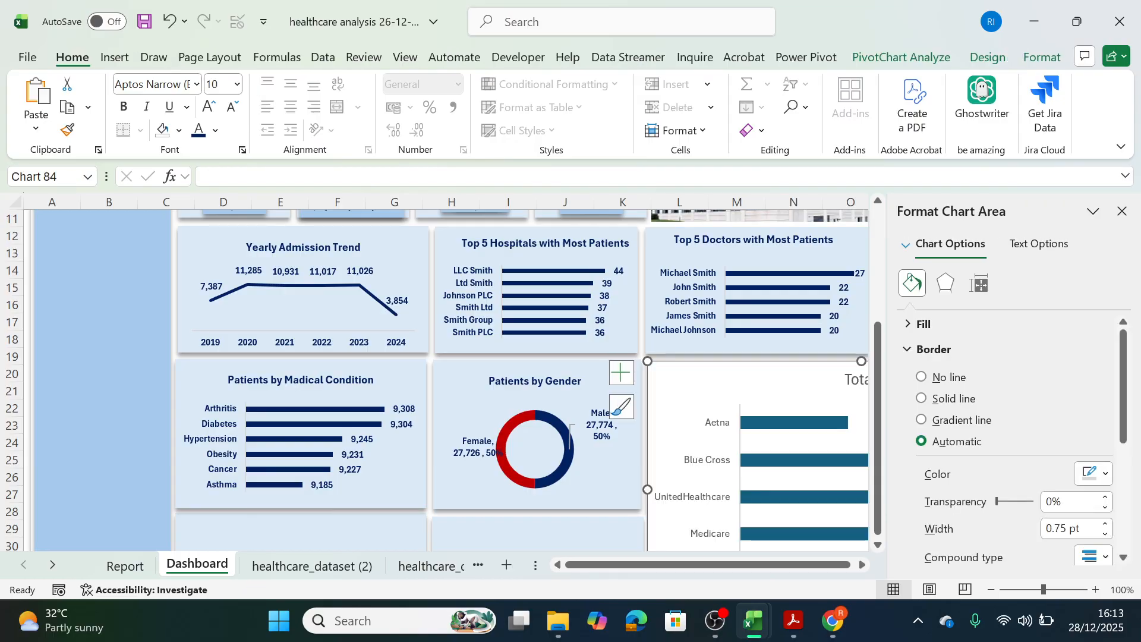
# Close the formatting pane and resize the pasted chart to roughly fit the empty tile beside Patients by Gender.
pyautogui.click(1122, 211)
pyautogui.moveTo(647, 362)
pyautogui.mouseDown()
pyautogui.moveTo(790, 407)
pyautogui.moveTo(586, 352)
pyautogui.moveTo(647, 369)
pyautogui.mouseUp()
pyautogui.moveTo(861, 453); pyautogui.dragTo(871, 453)
pyautogui.moveTo(760, 542); pyautogui.dragTo(760, 524)
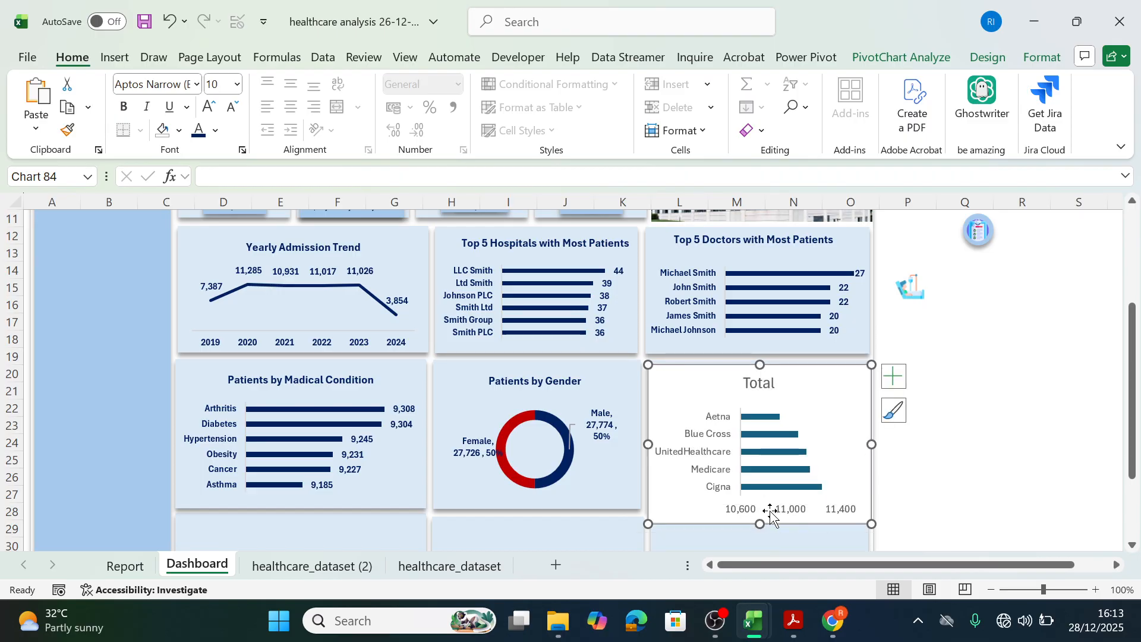
# Delete the horizontal value axis of the insurance provider chart and add data labels to its bars.
pyautogui.click(779, 512)
pyautogui.press('Delete')
pyautogui.click(893, 376)
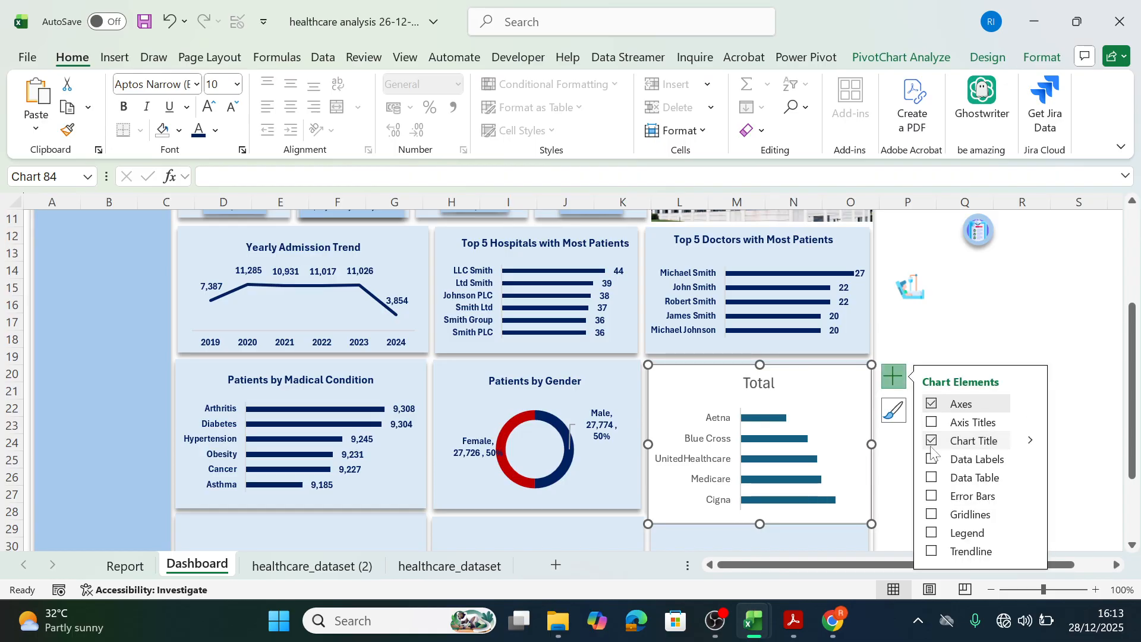
pyautogui.click(931, 459)
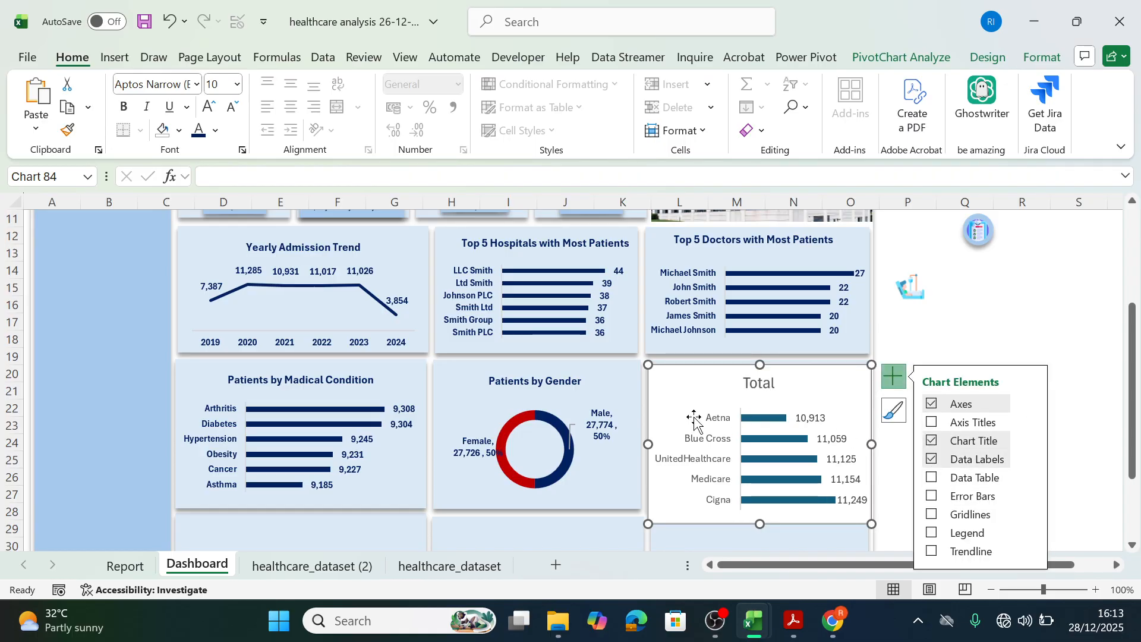
# Sort the insurance provider bars by value so the largest one, Cigna, is at the top.
pyautogui.rightClick(780, 423)
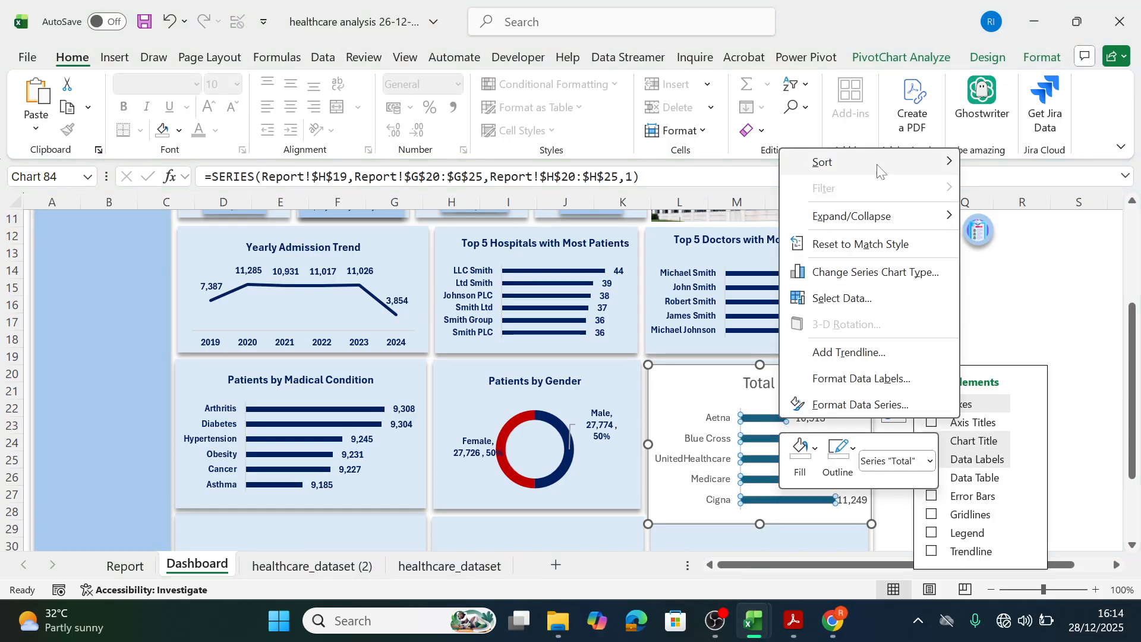
pyautogui.moveTo(947, 163)
pyautogui.click(998, 164)
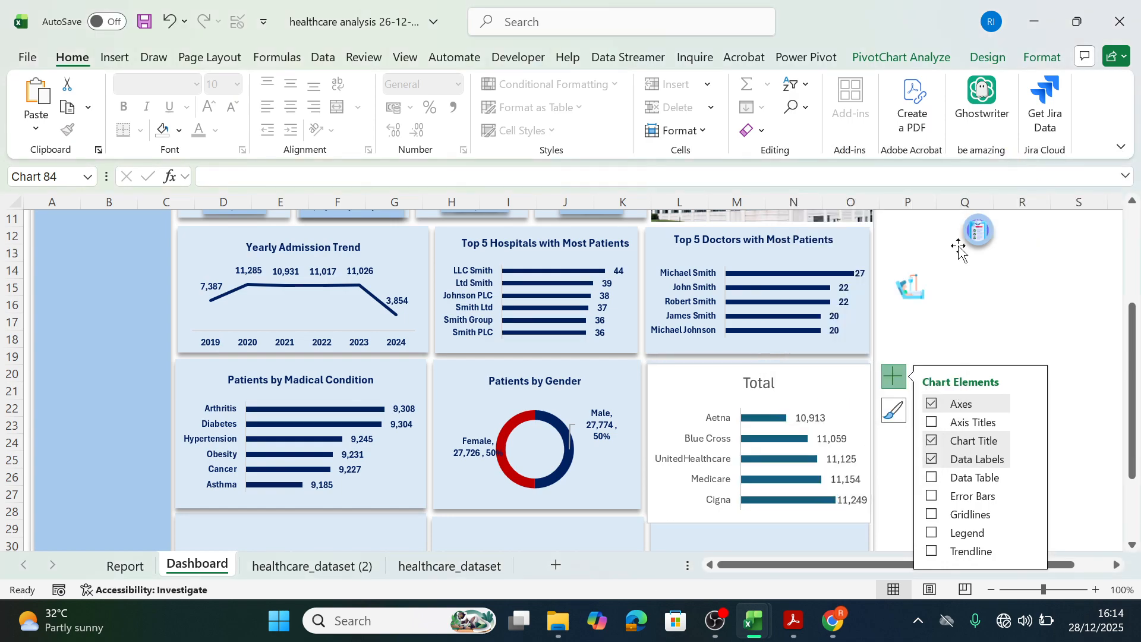
# Change the insurance provider chart's title to "Patients by Insurance Providers".
pyautogui.click(760, 382)
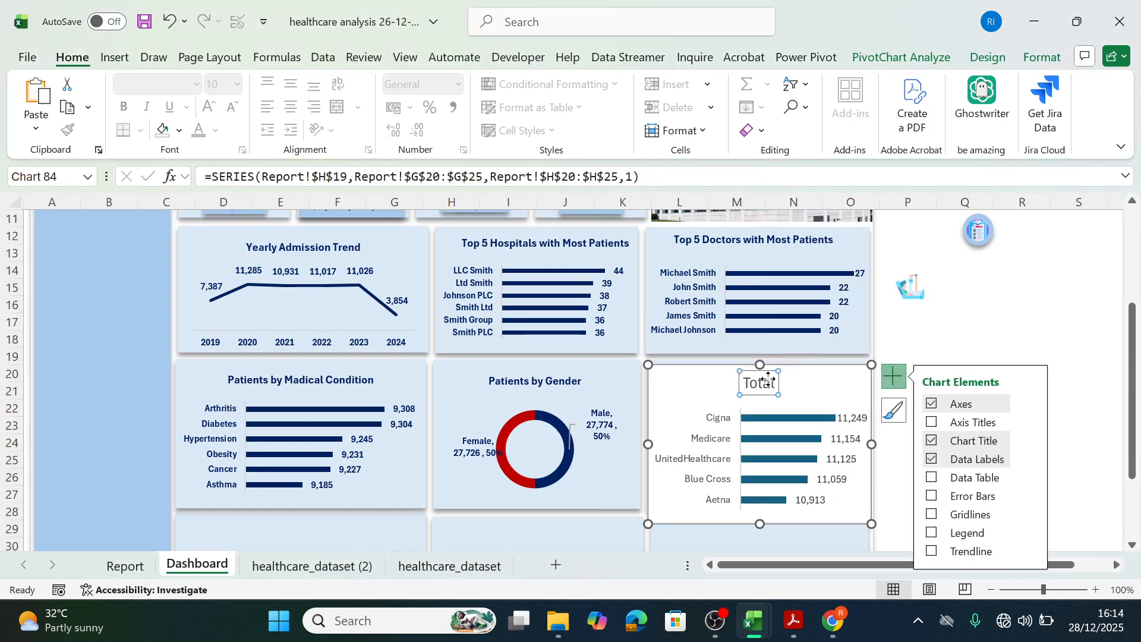
pyautogui.doubleClick(765, 386)
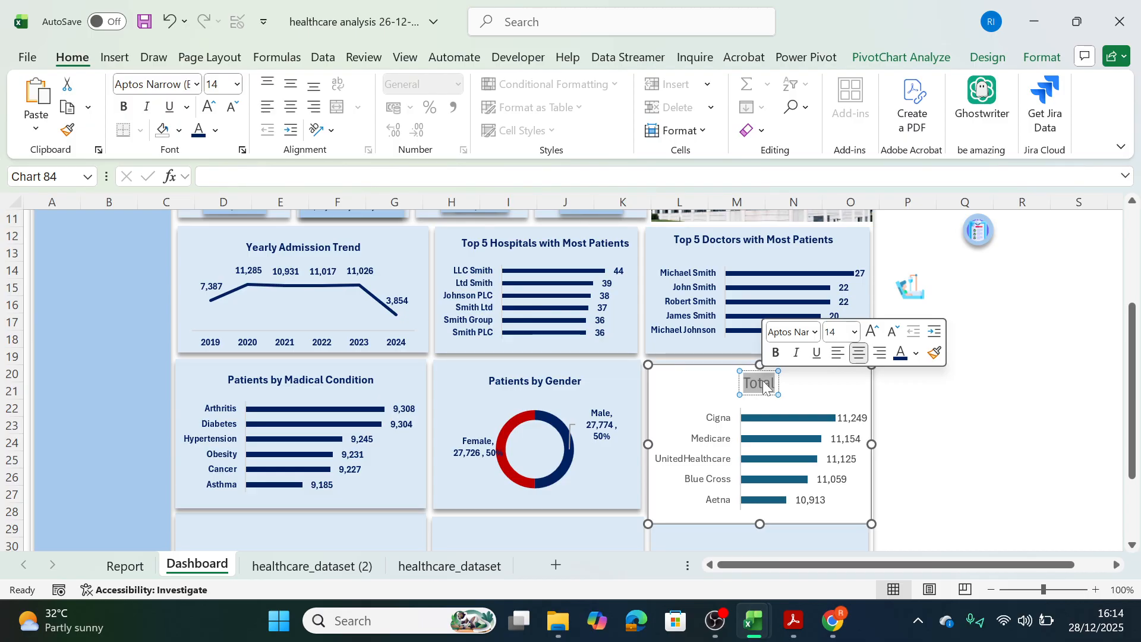
pyautogui.write('Pat')
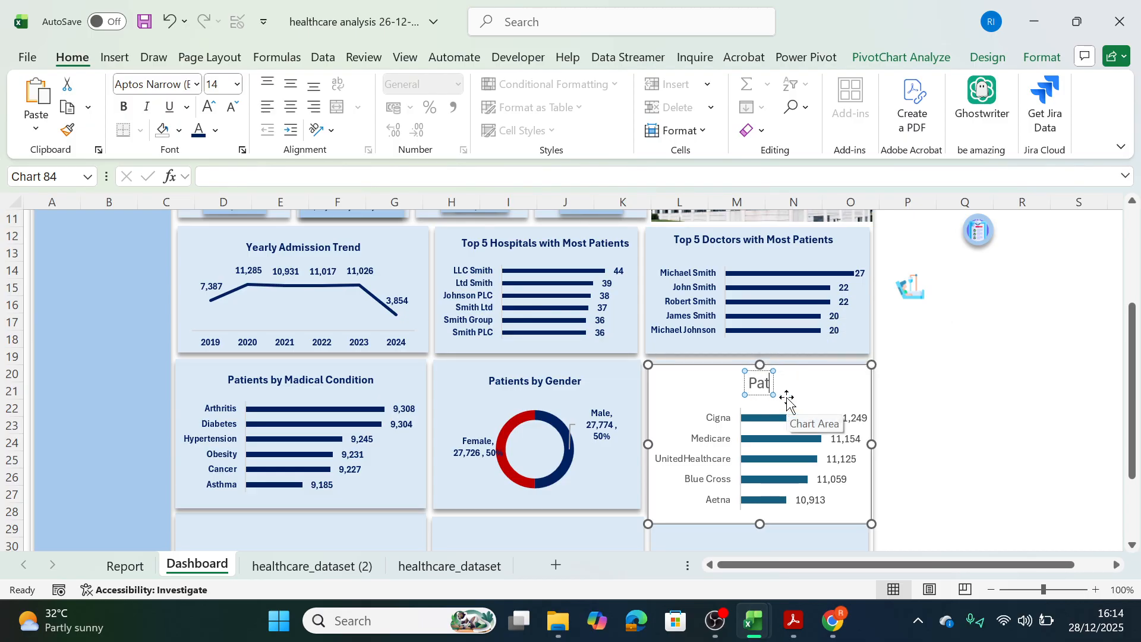
pyautogui.write('ients by Insurance Pro')
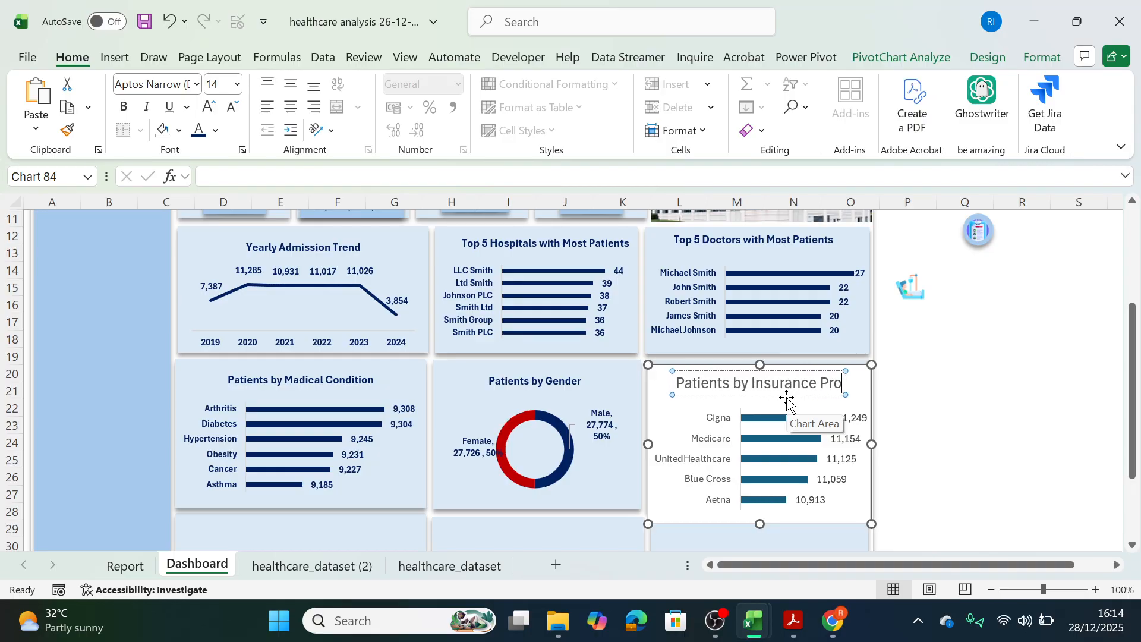
pyautogui.write('viders')
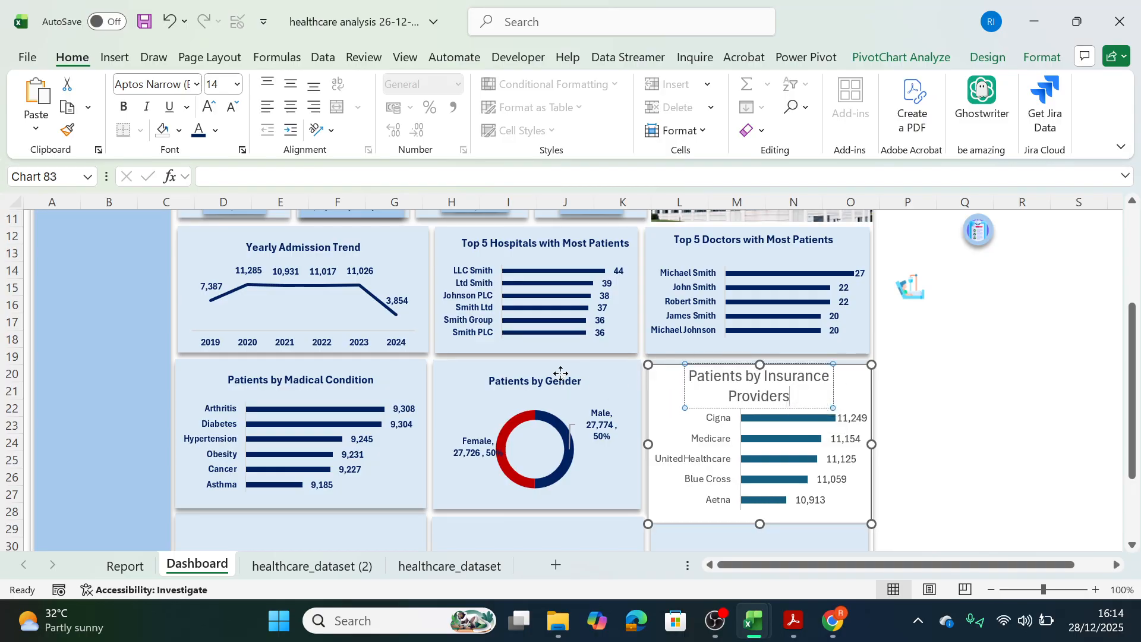
# Copy the title formatting of the Patients by Gender chart onto the Patients by Insurance Providers title.
pyautogui.click(535, 380)
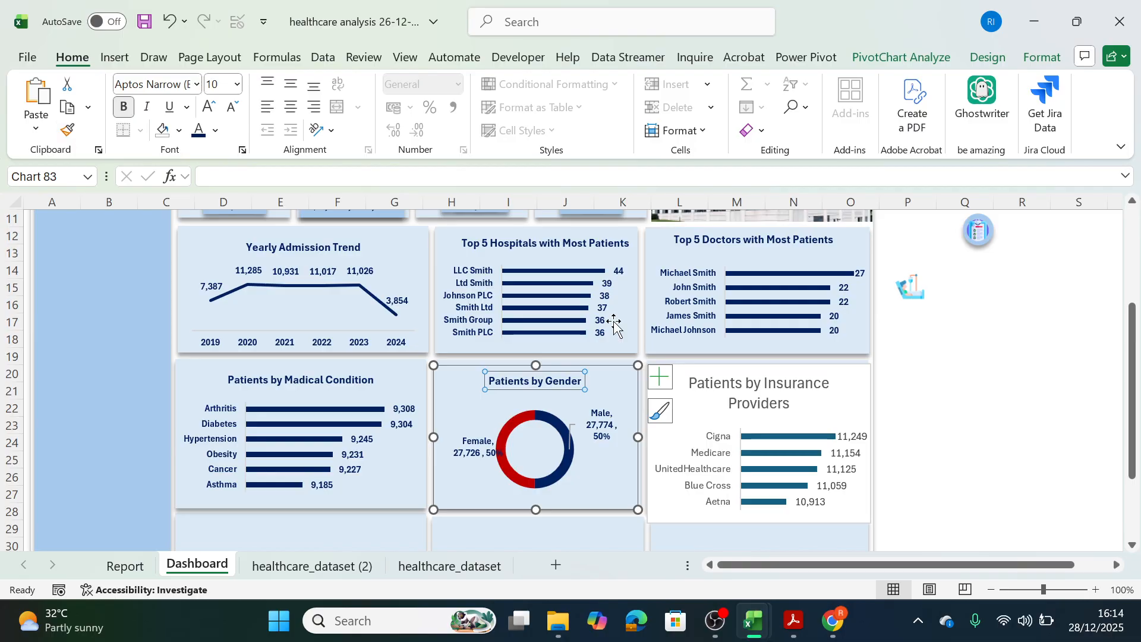
pyautogui.click(716, 392)
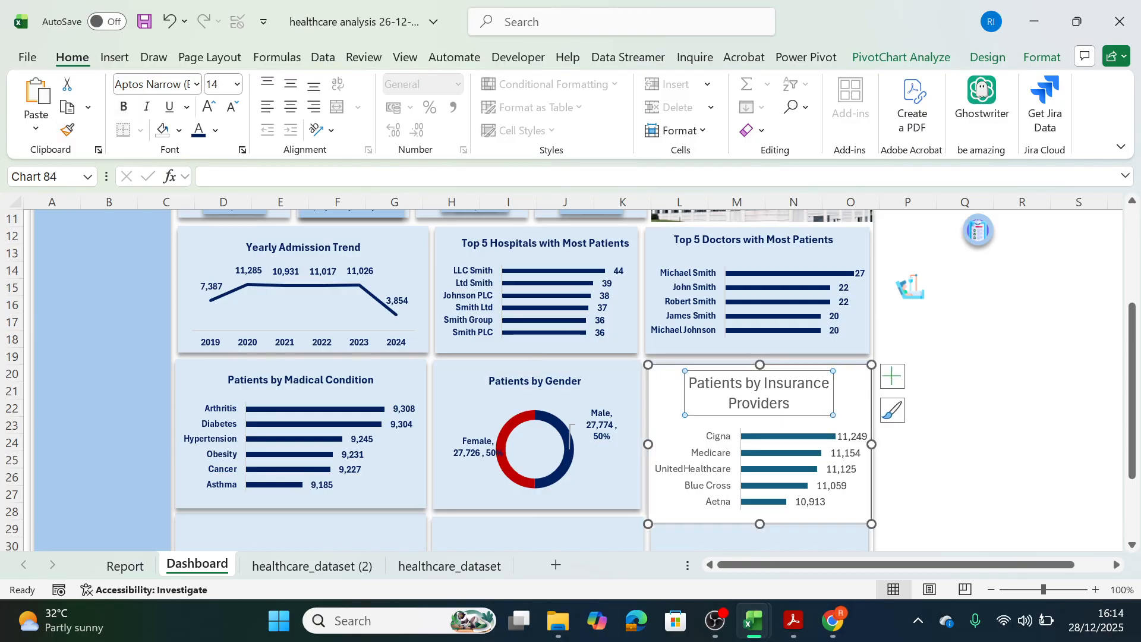
pyautogui.click(552, 382)
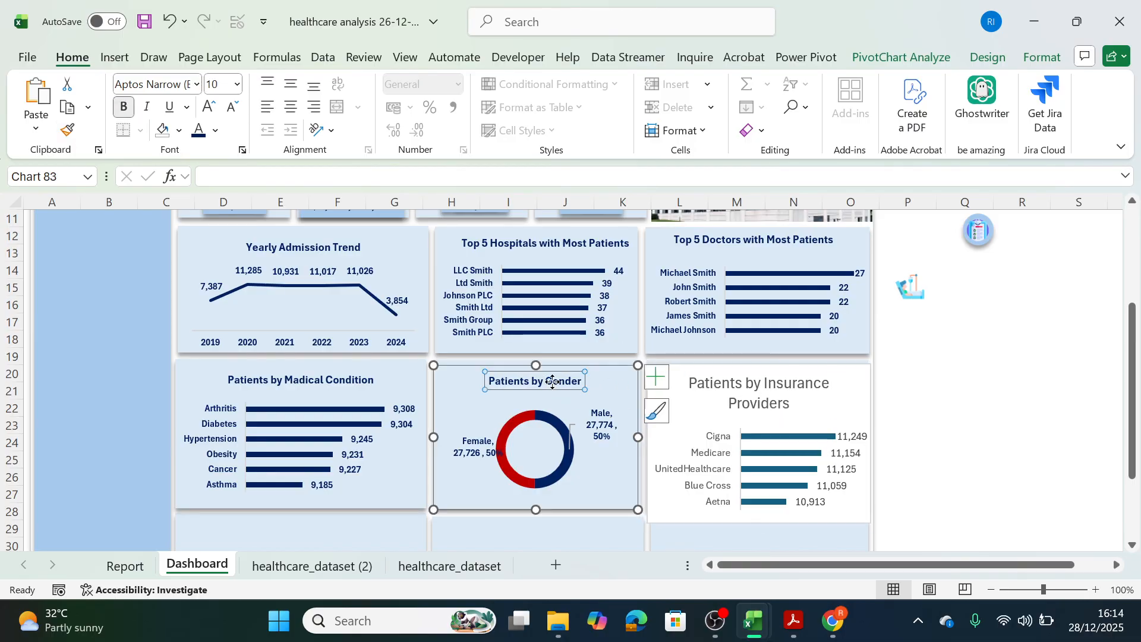
pyautogui.click(68, 130)
pyautogui.click(790, 386)
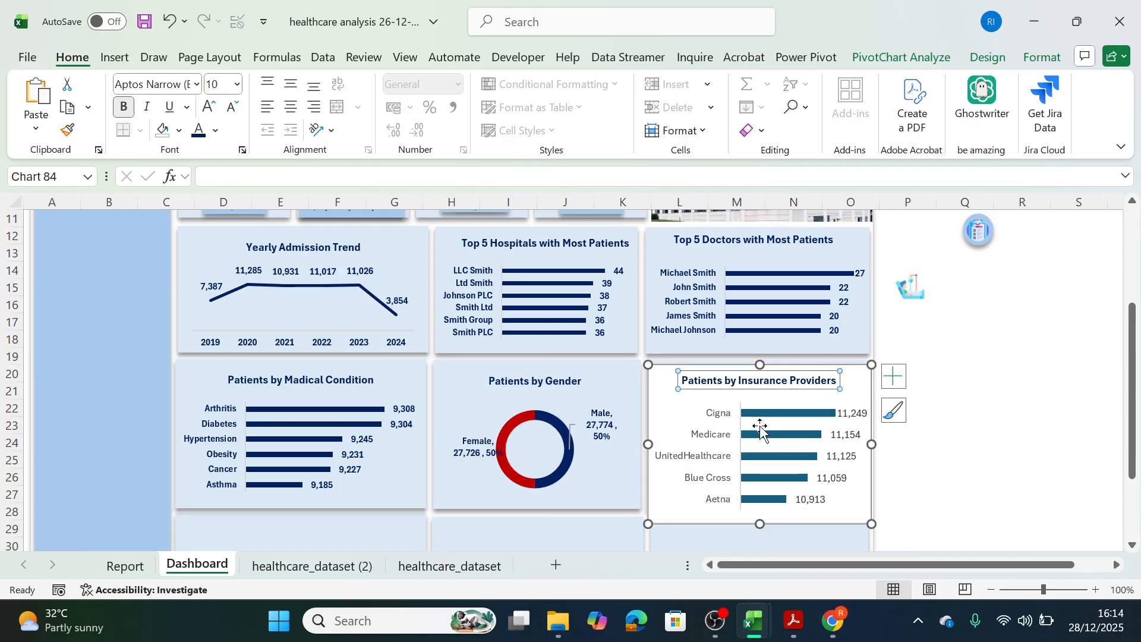
# Copy the category label formatting of the Patients by Madical Condition chart onto the insurance provider names.
pyautogui.click(721, 440)
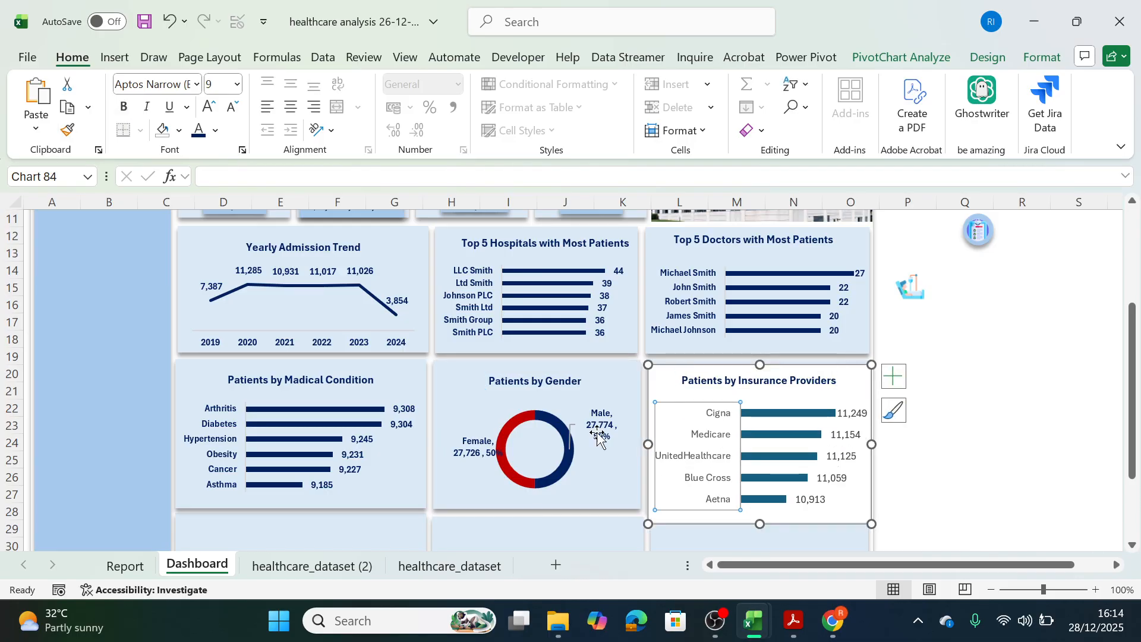
pyautogui.click(229, 447)
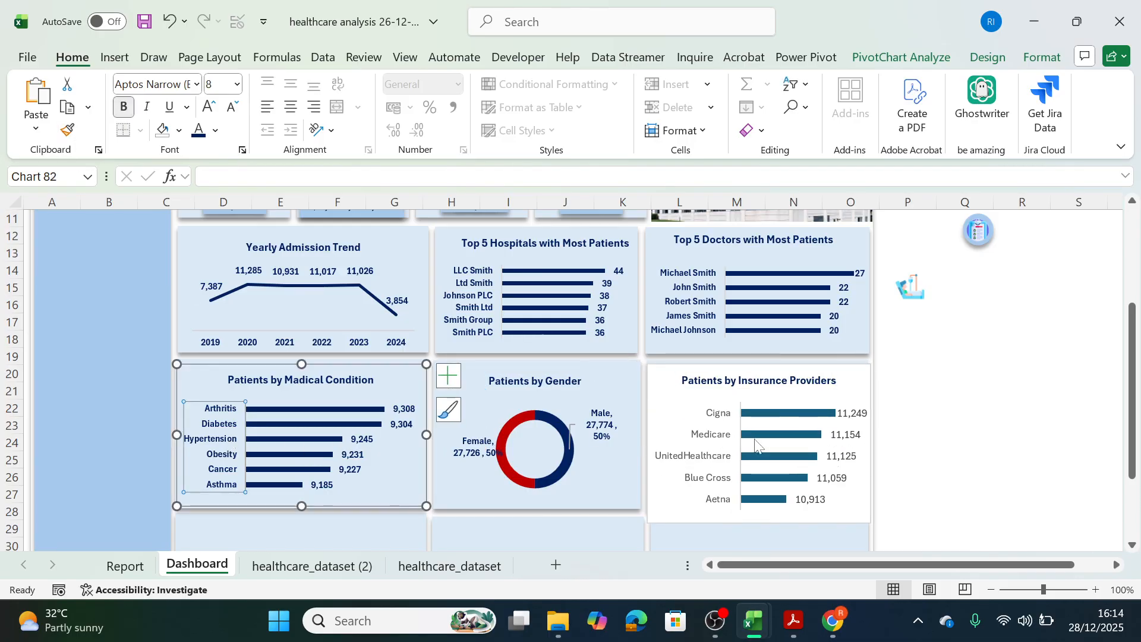
pyautogui.click(704, 441)
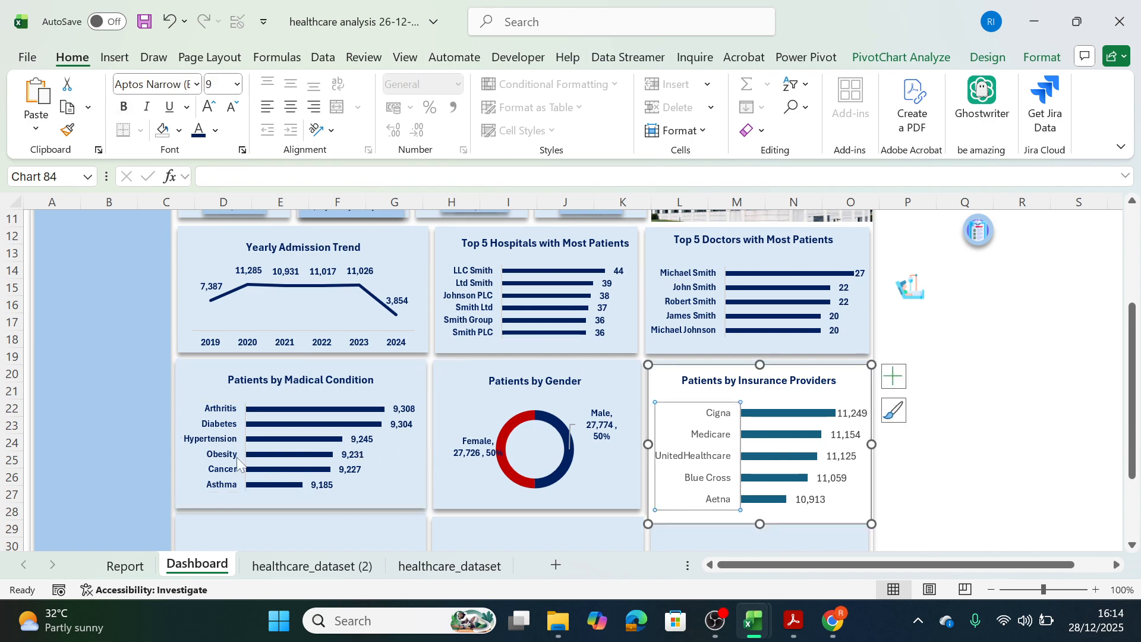
pyautogui.click(217, 449)
pyautogui.click(67, 130)
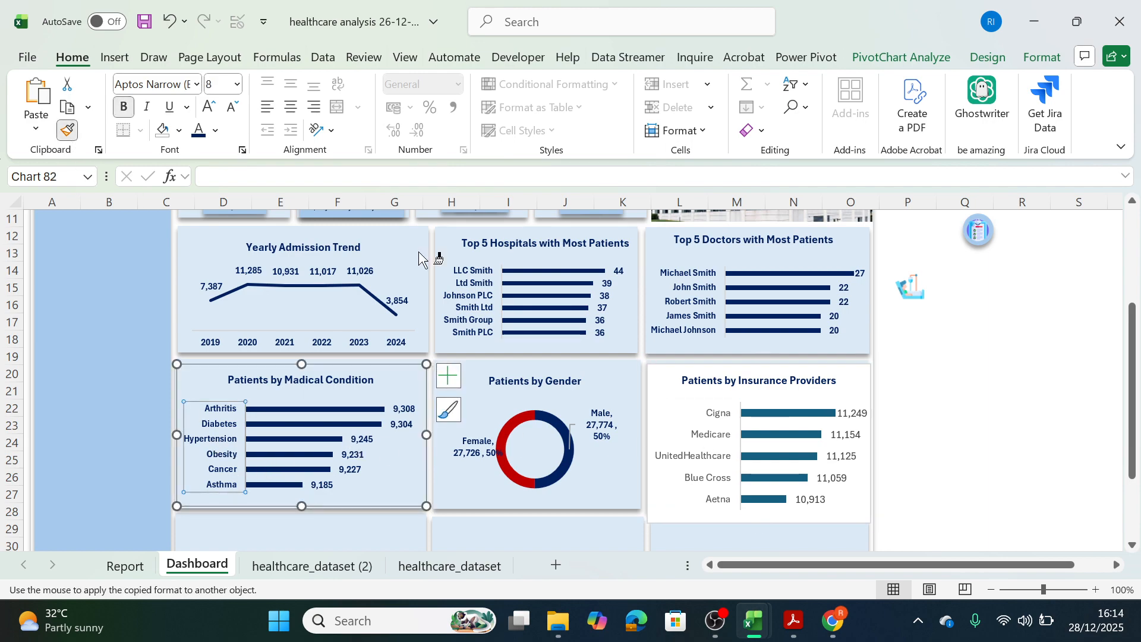
pyautogui.click(684, 457)
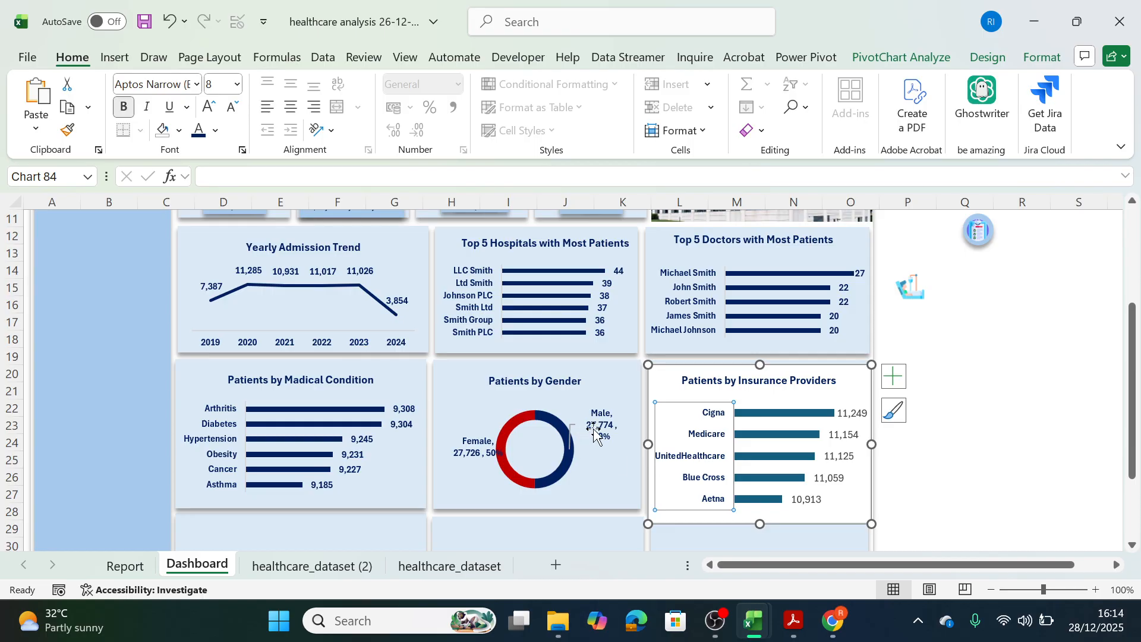
# Copy the data label formatting of the Patients by Madical Condition chart onto the Patients by Insurance Providers data labels.
pyautogui.click(413, 423)
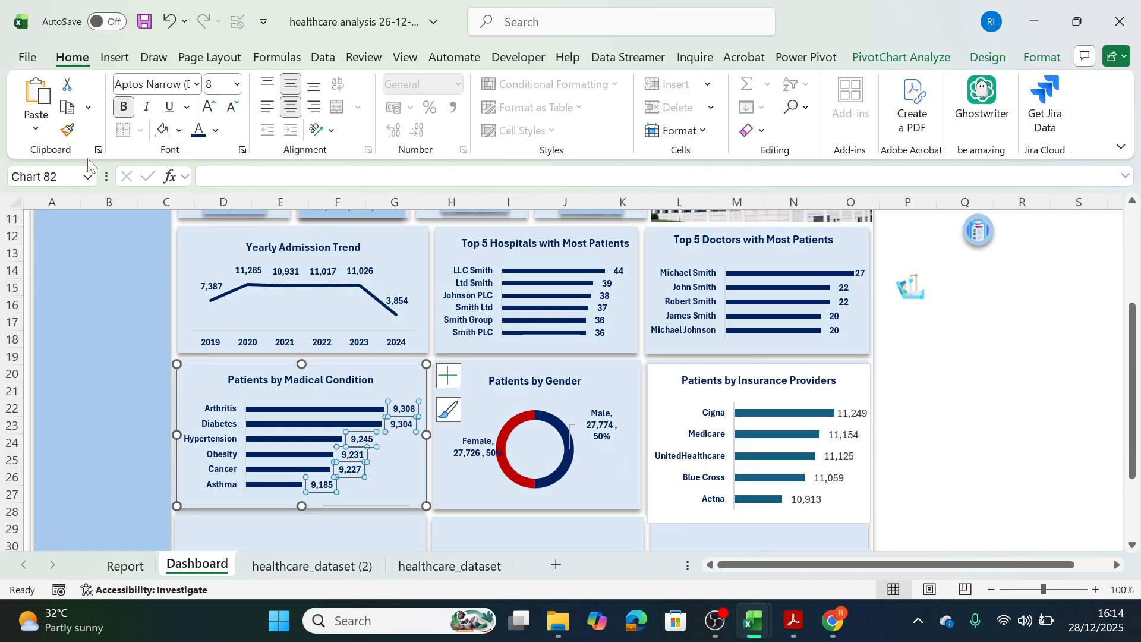
pyautogui.click(842, 452)
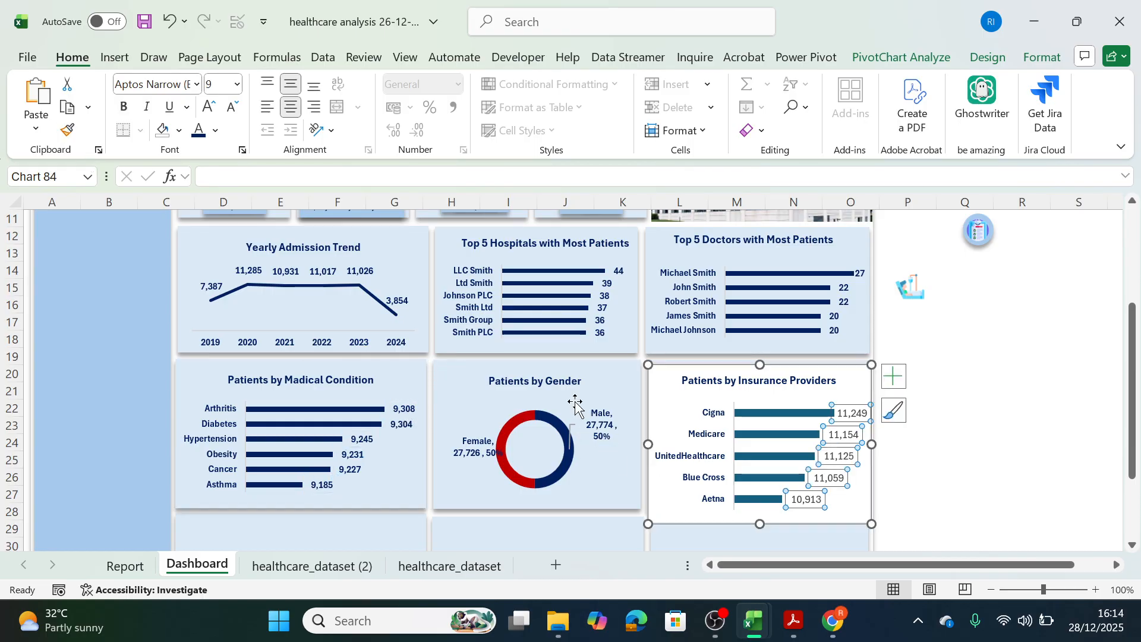
pyautogui.click(351, 454)
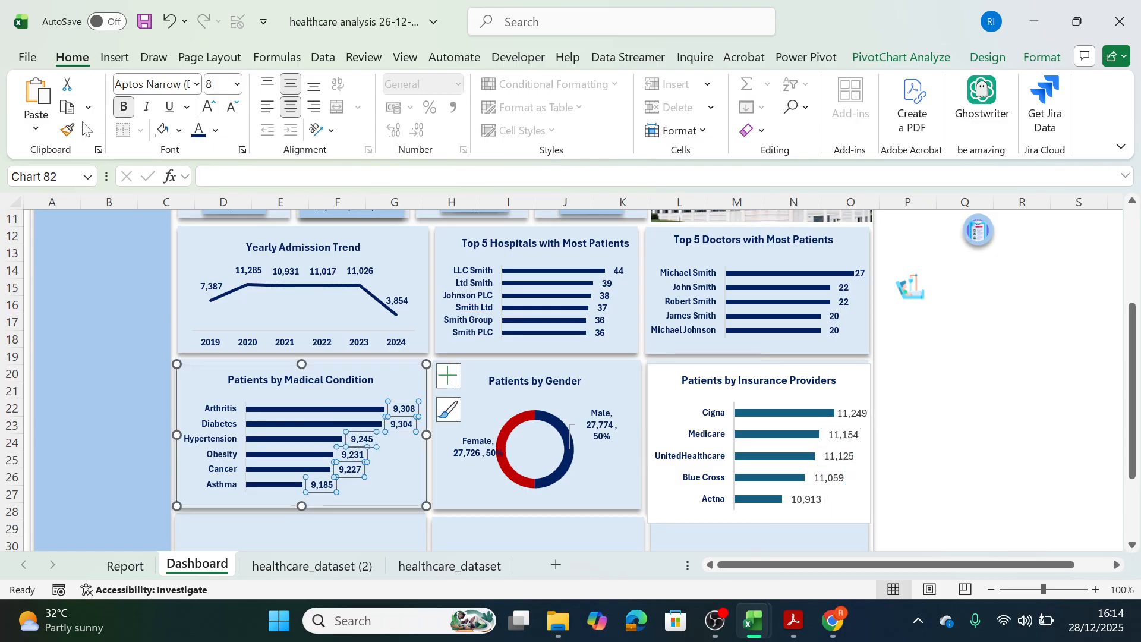
pyautogui.click(67, 129)
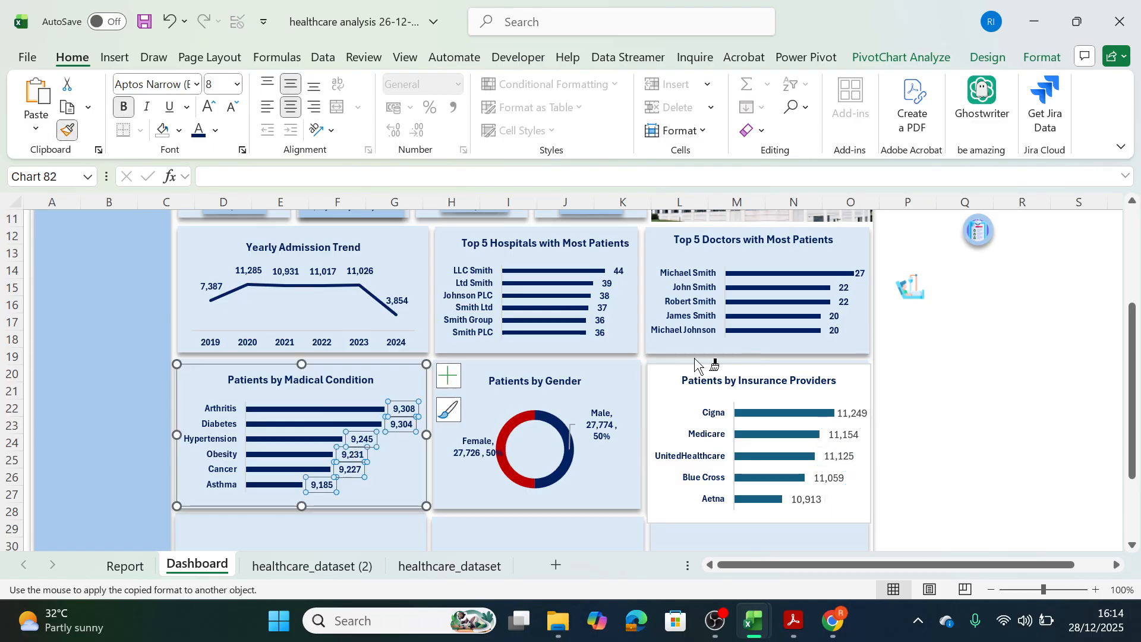
pyautogui.click(837, 434)
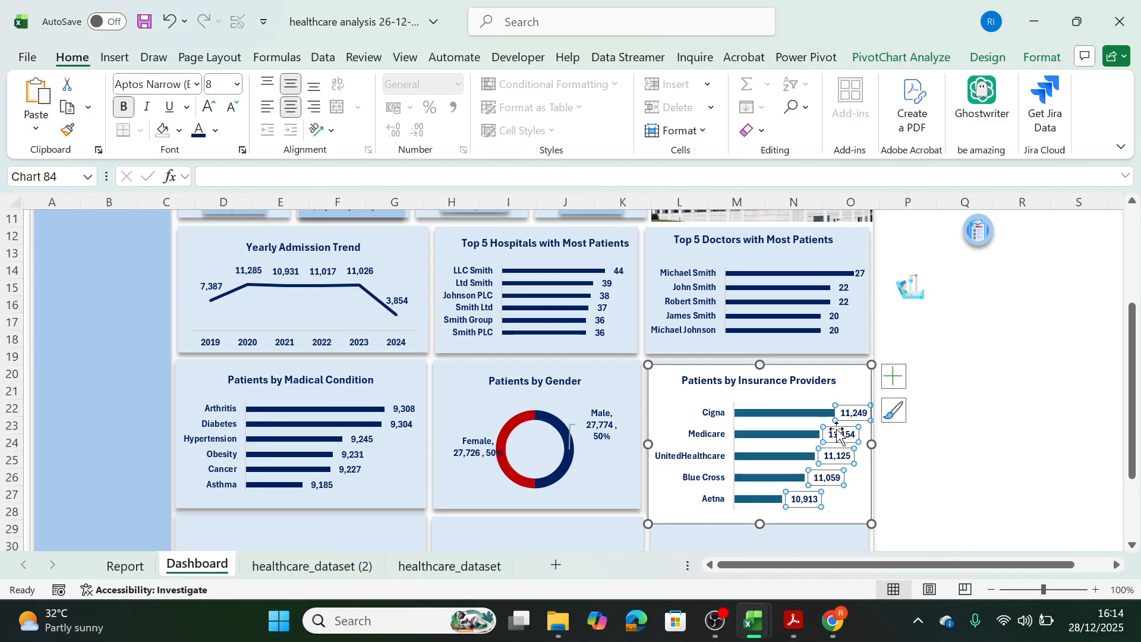
# Fill the bars of the Patients by Insurance Providers chart with the standard dark blue color.
pyautogui.click(760, 416)
pyautogui.click(1040, 55)
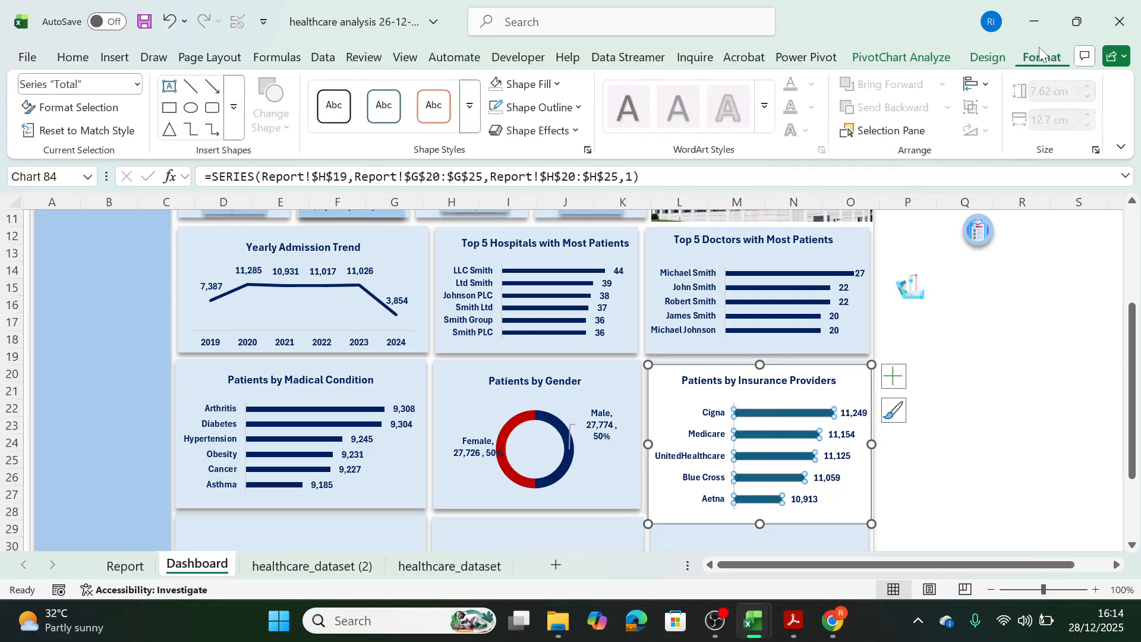
pyautogui.click(553, 84)
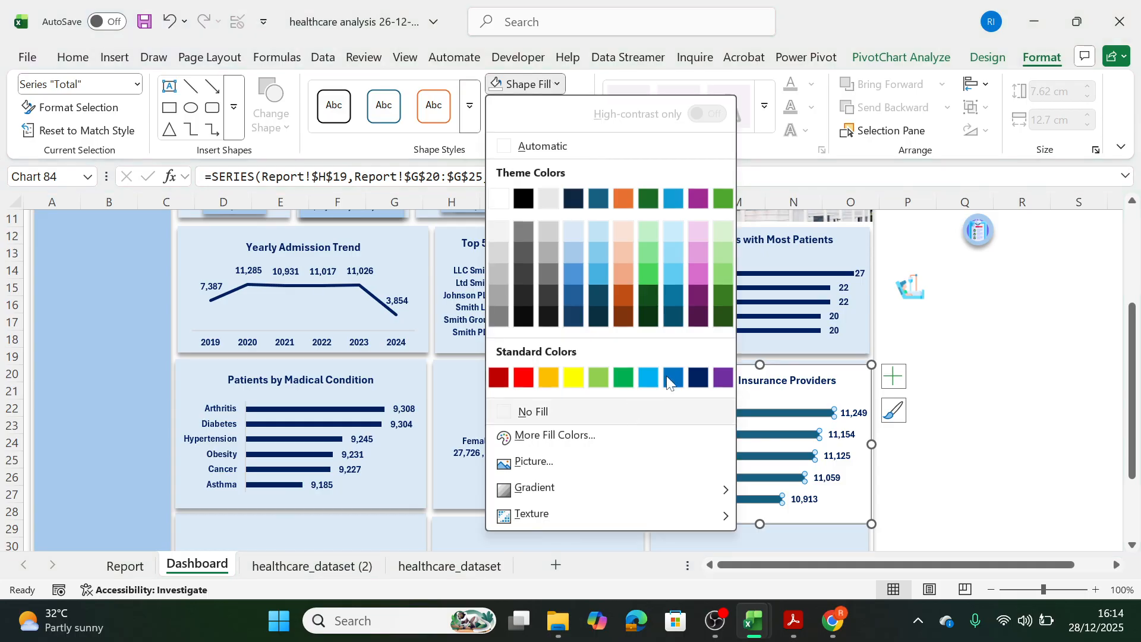
pyautogui.click(698, 377)
pyautogui.click(1039, 377)
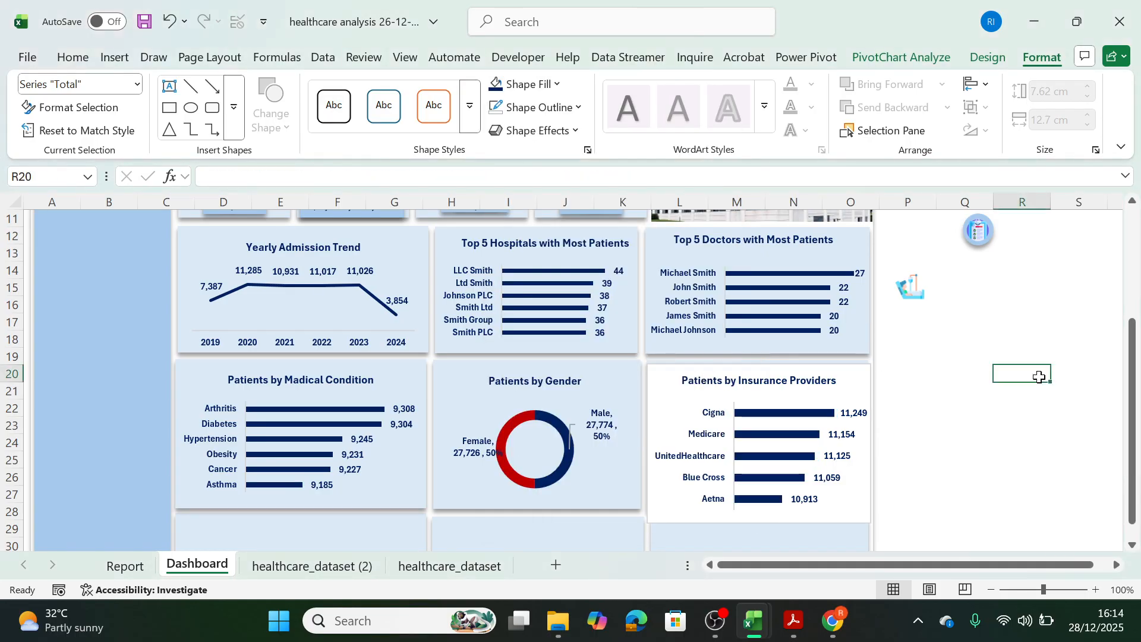
# Remove the fill and outline from the Patients by Insurance Providers chart area.
pyautogui.click(865, 412)
pyautogui.click(1041, 57)
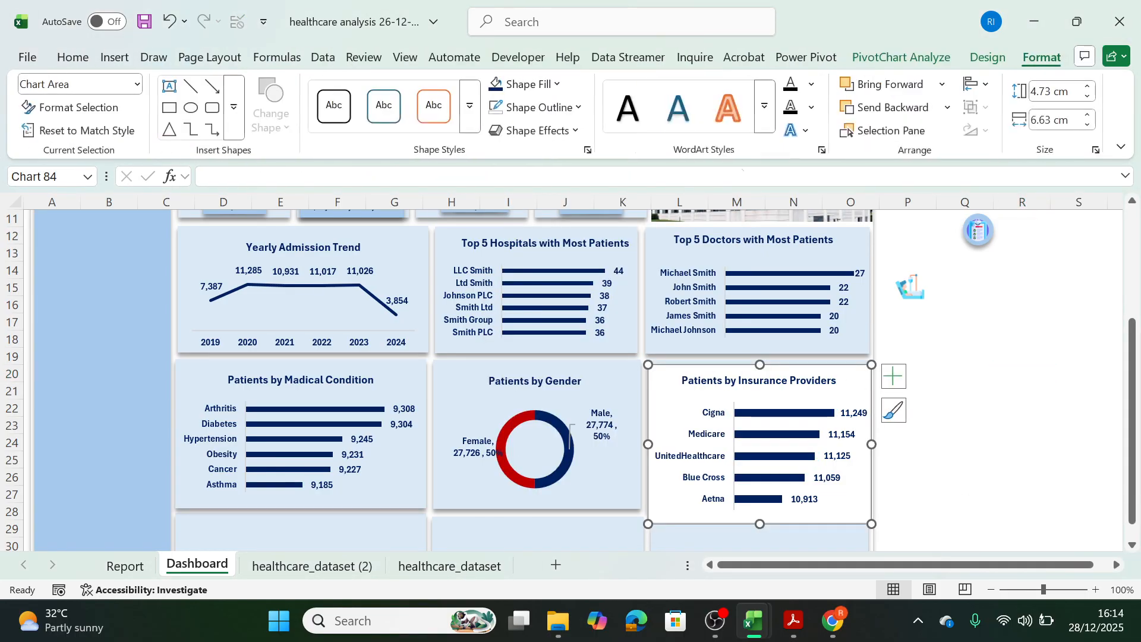
pyautogui.click(558, 89)
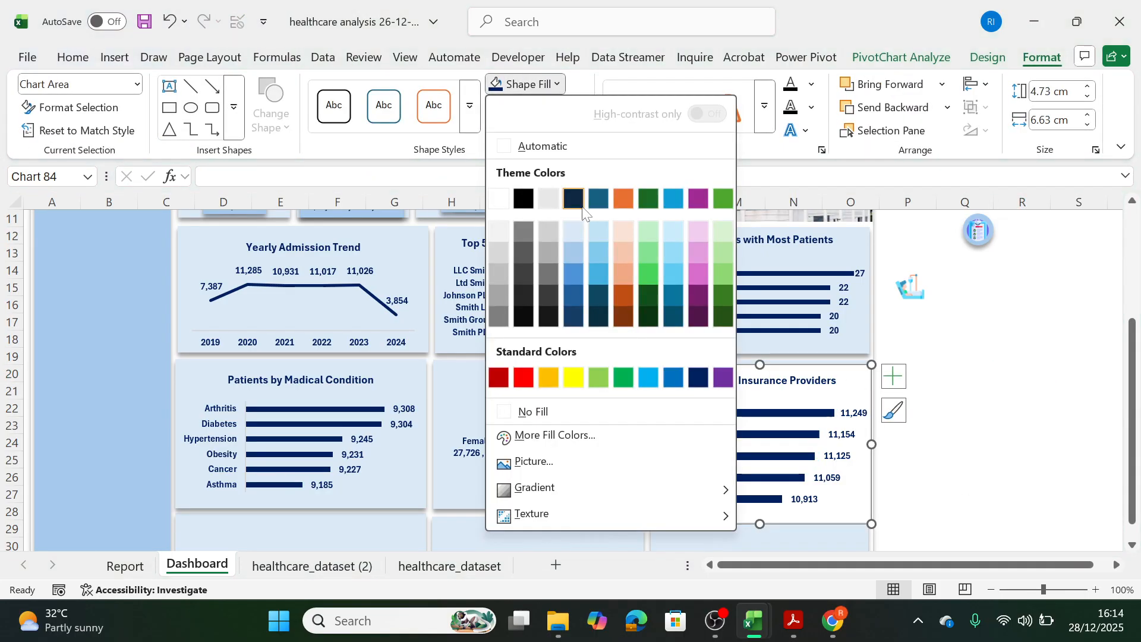
pyautogui.click(530, 411)
pyautogui.click(538, 107)
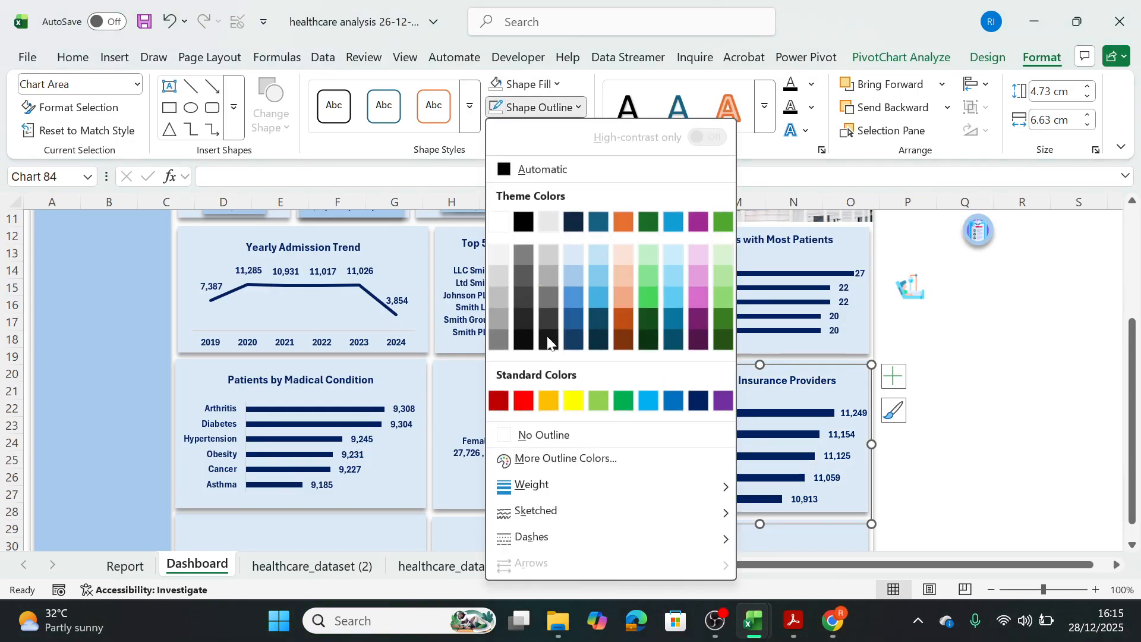
pyautogui.click(509, 434)
pyautogui.click(1014, 403)
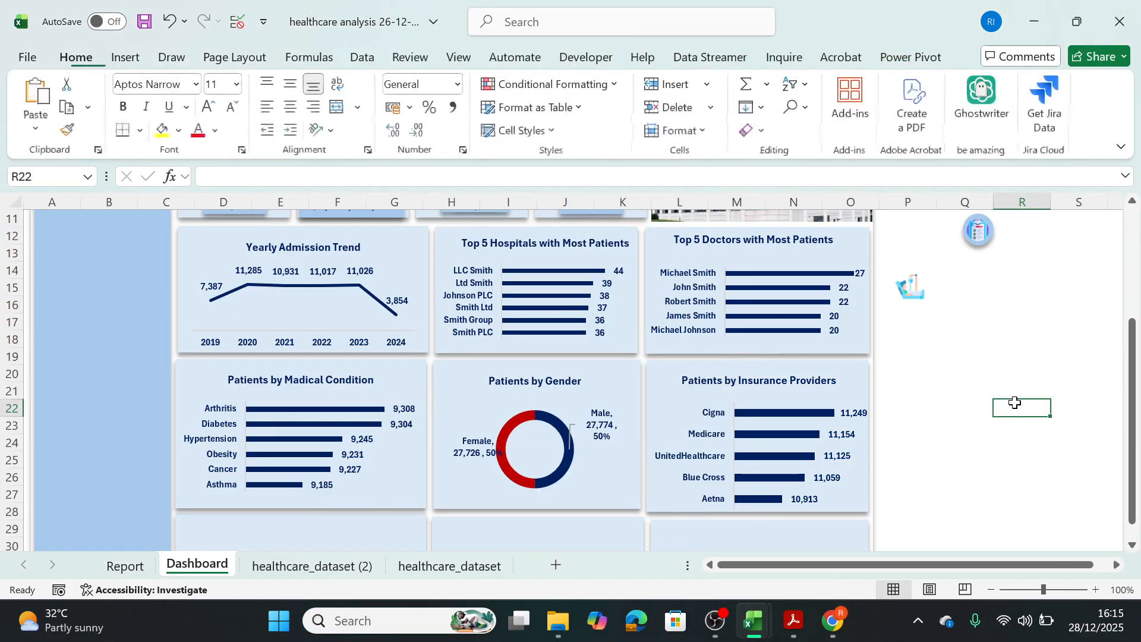
# Insert a doughnut PivotChart from the Patients by Admission Type pivot table on the Report sheet.
pyautogui.moveTo(1132, 458)
pyautogui.mouseDown()
pyautogui.moveTo(1138, 323)
pyautogui.moveTo(1138, 516)
pyautogui.mouseUp()
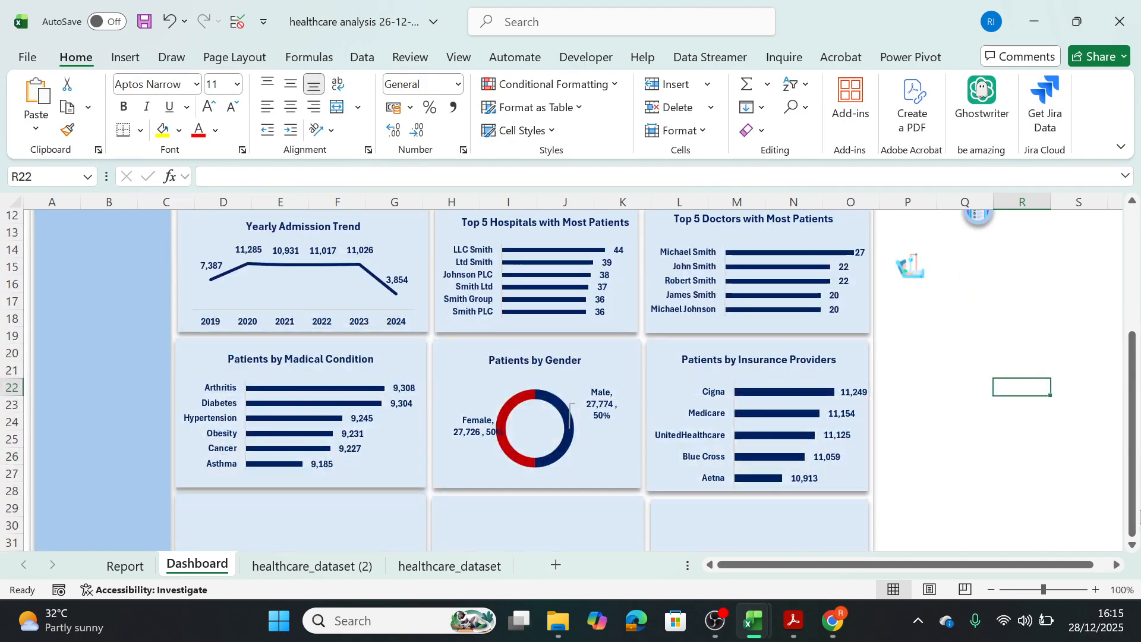
pyautogui.click(1131, 544)
pyautogui.scroll(-1, 1132, 545)
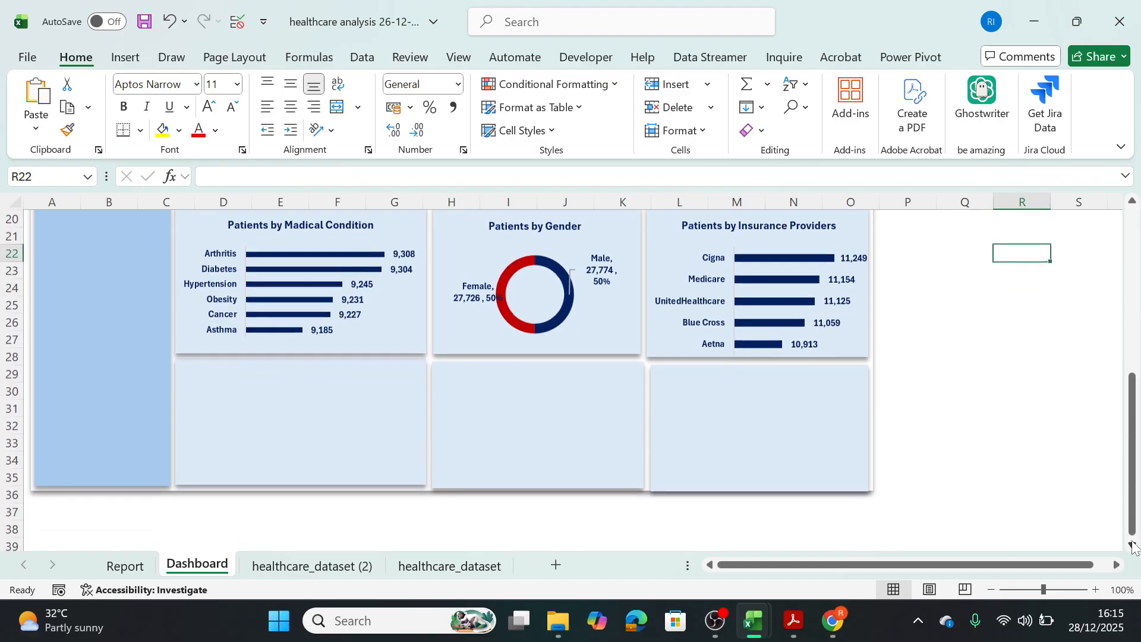
pyautogui.click(122, 567)
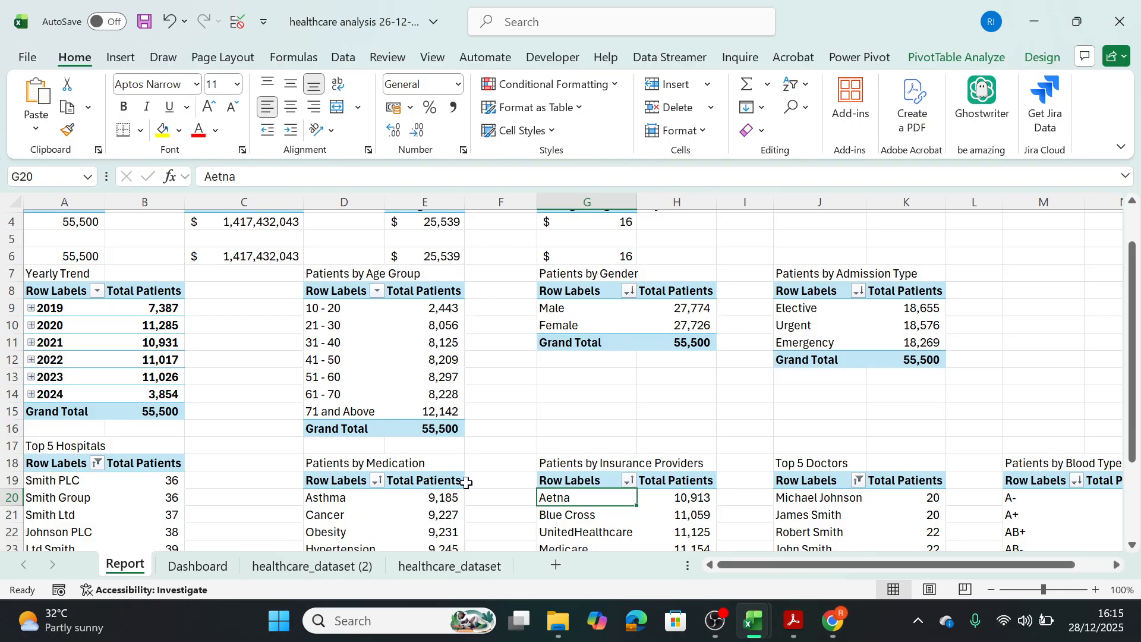
pyautogui.click(828, 326)
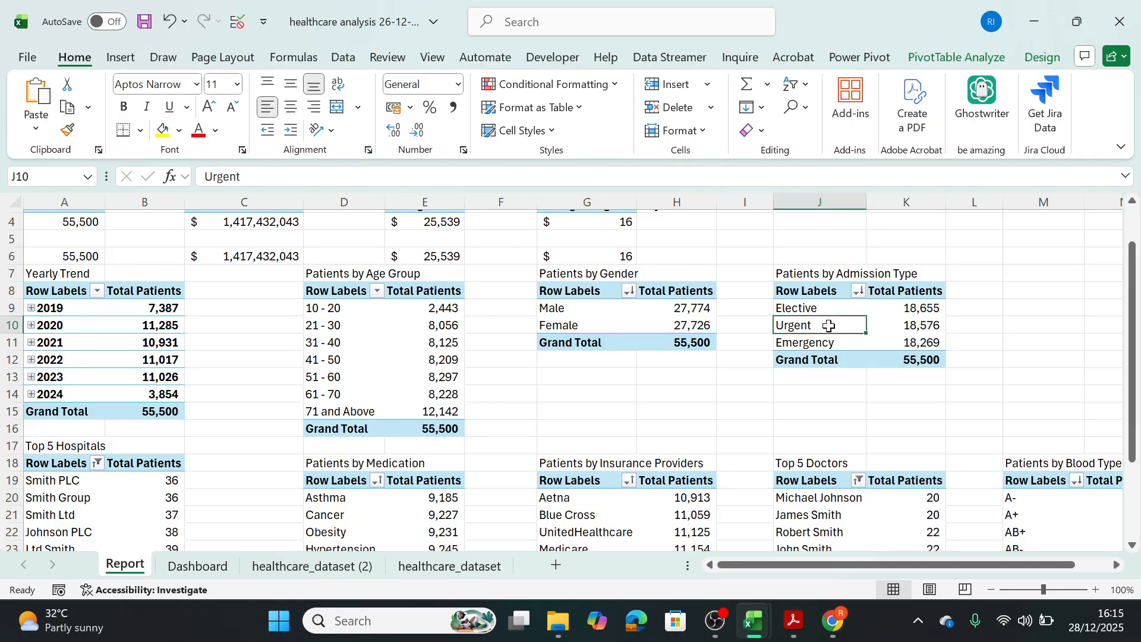
pyautogui.click(952, 54)
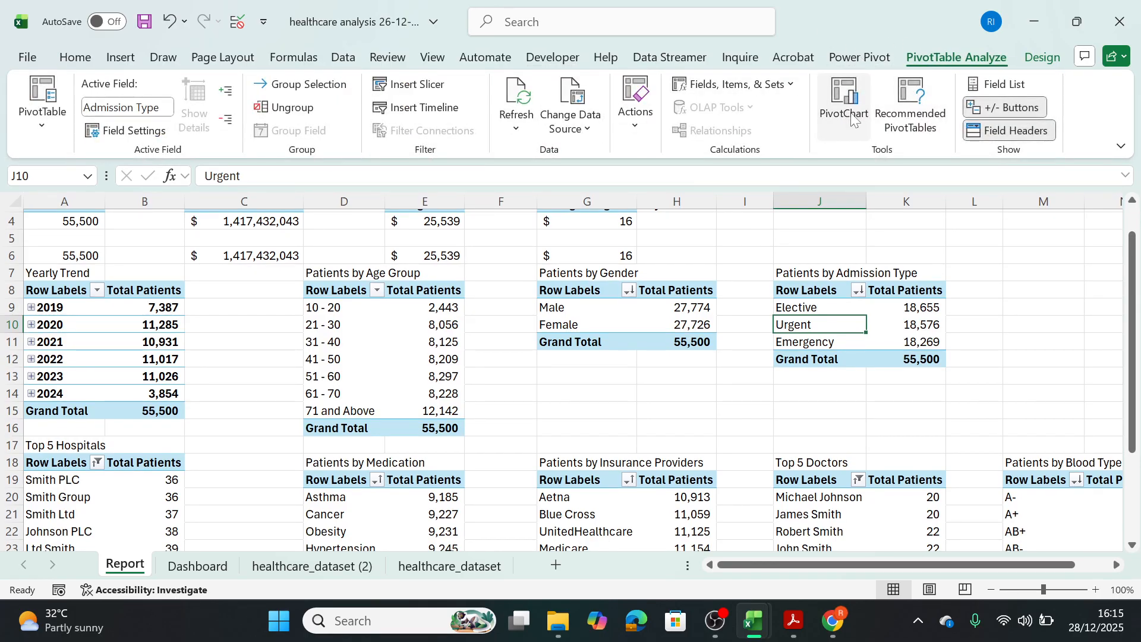
pyautogui.click(852, 119)
pyautogui.click(360, 189)
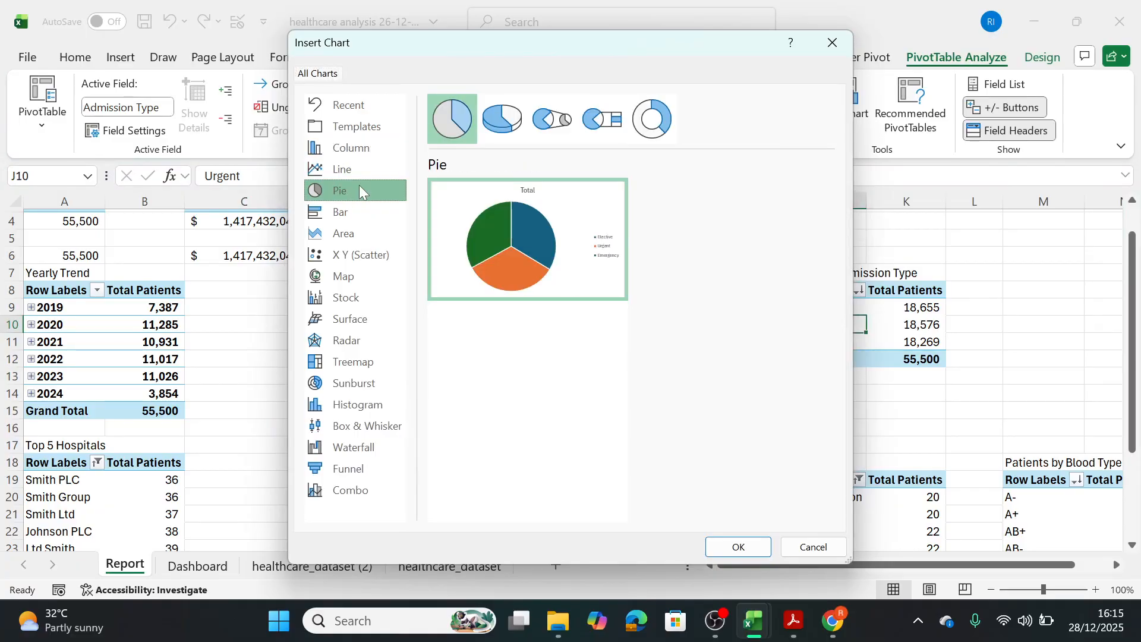
pyautogui.click(652, 119)
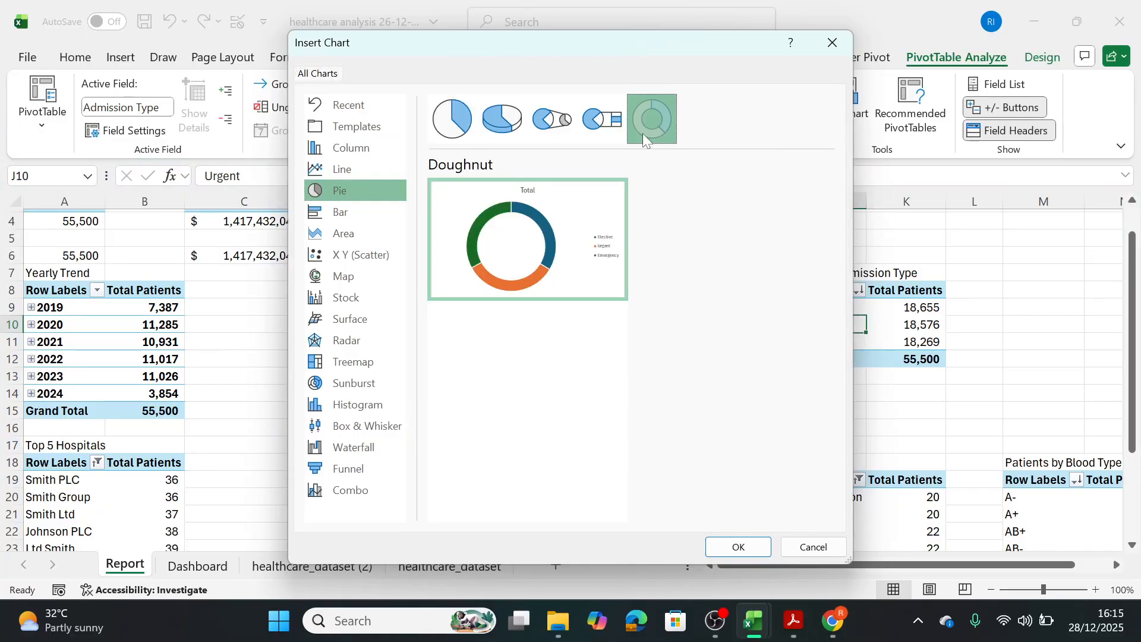
pyautogui.click(754, 553)
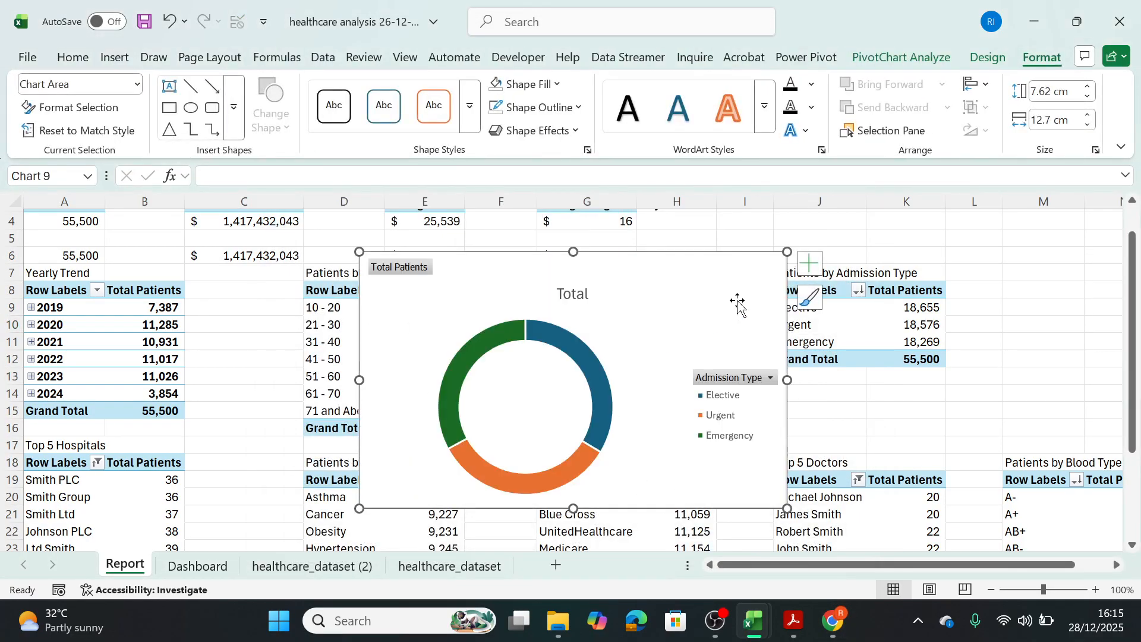
# Cut the admission type doughnut chart and paste it into the Dashboard sheet, shrunk and moved near the empty panel below the Patients by Madical Condition chart.
pyautogui.press('Delete')
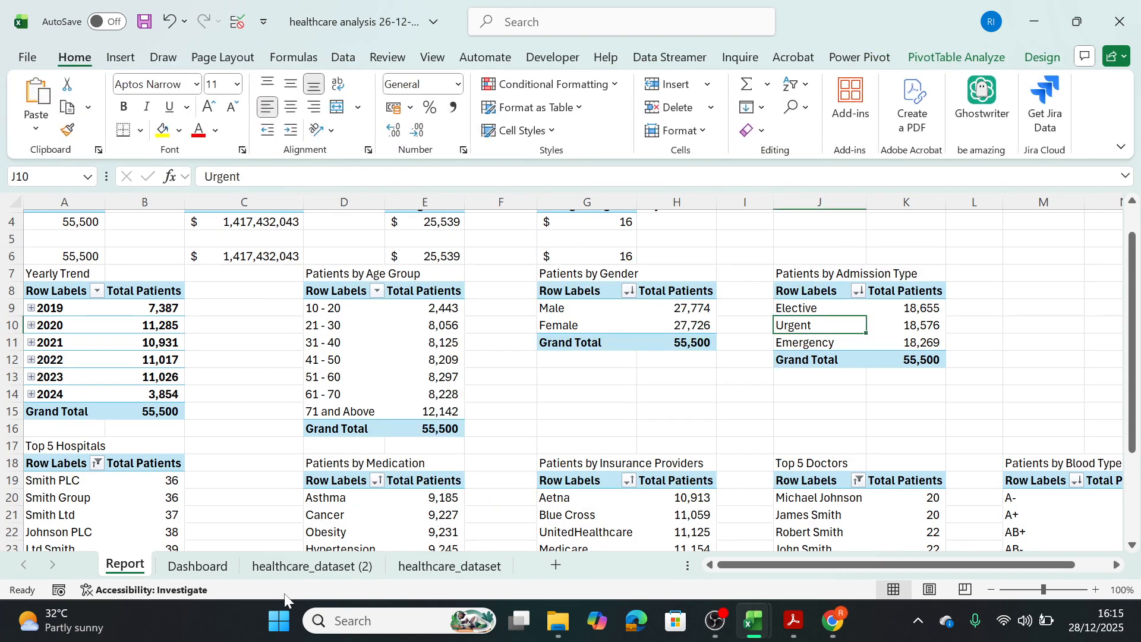
pyautogui.click(223, 570)
pyautogui.click(310, 455)
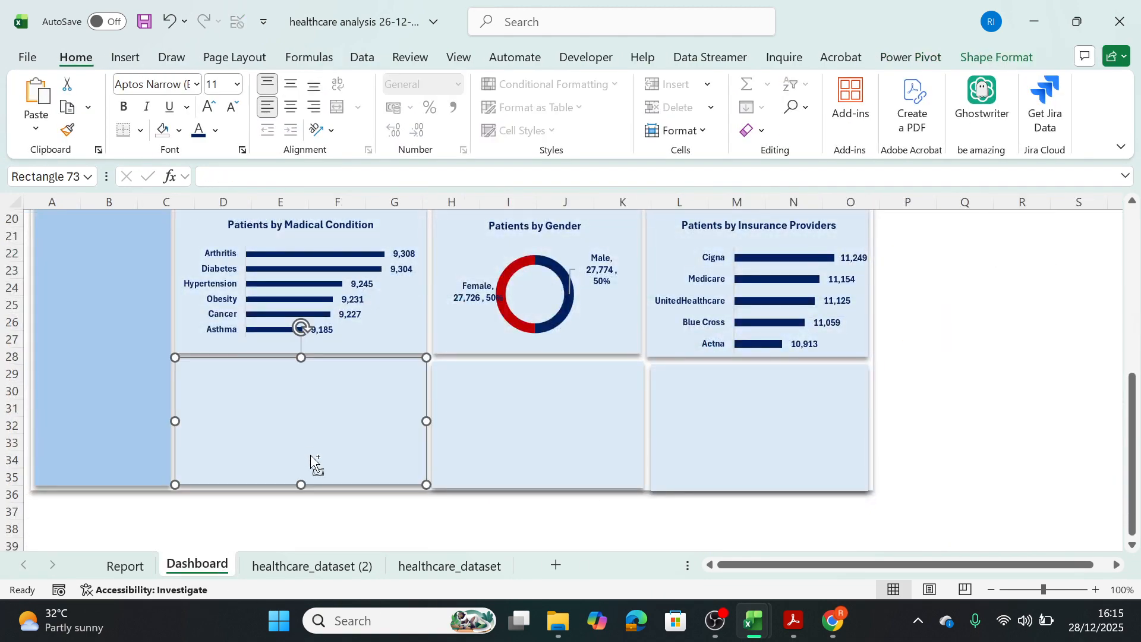
pyautogui.hotkey('ctrl', 'v')
pyautogui.moveTo(175, 358); pyautogui.dragTo(311, 425)
pyautogui.moveTo(344, 463); pyautogui.dragTo(236, 337)
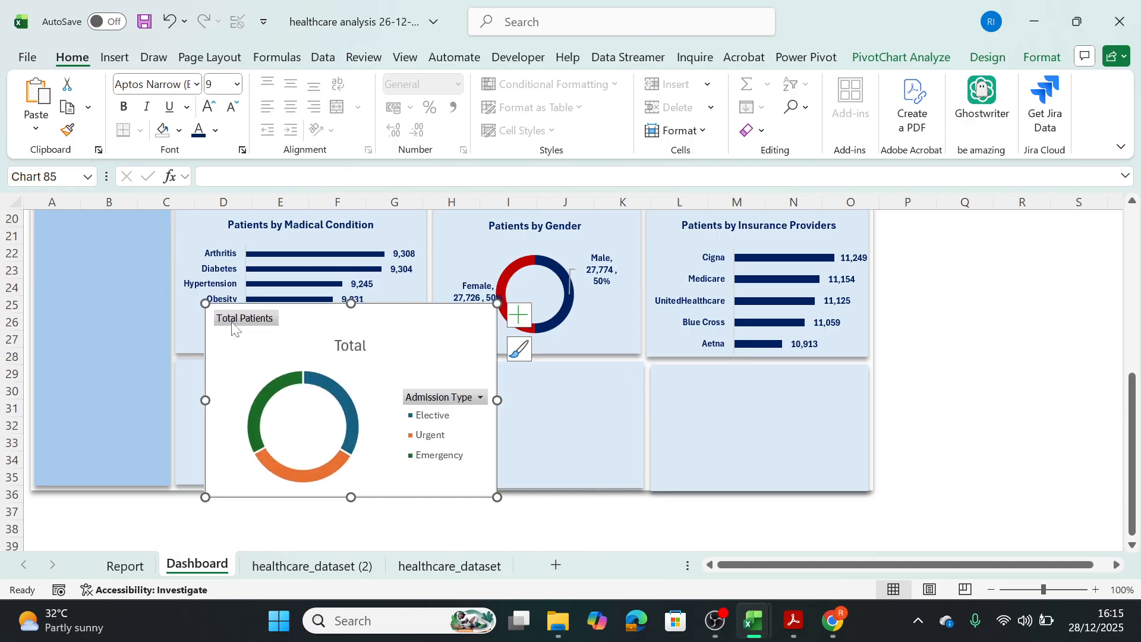
# Hide all field buttons on the admission type doughnut chart and change its title to "Patients by Admission Type".
pyautogui.rightClick(233, 327)
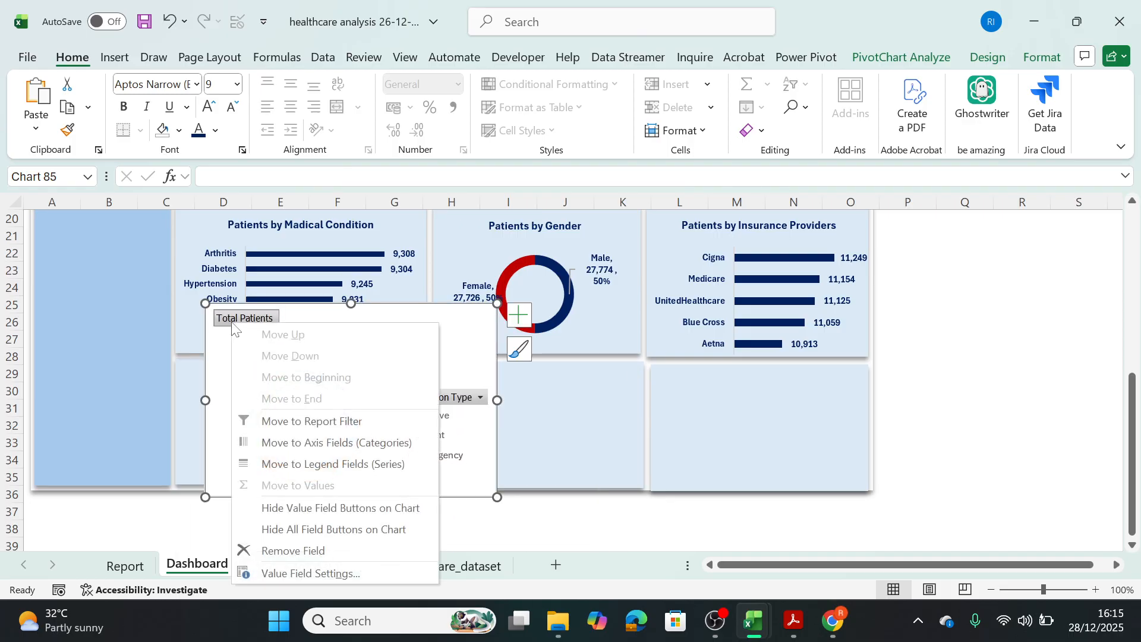
pyautogui.click(333, 534)
pyautogui.click(348, 324)
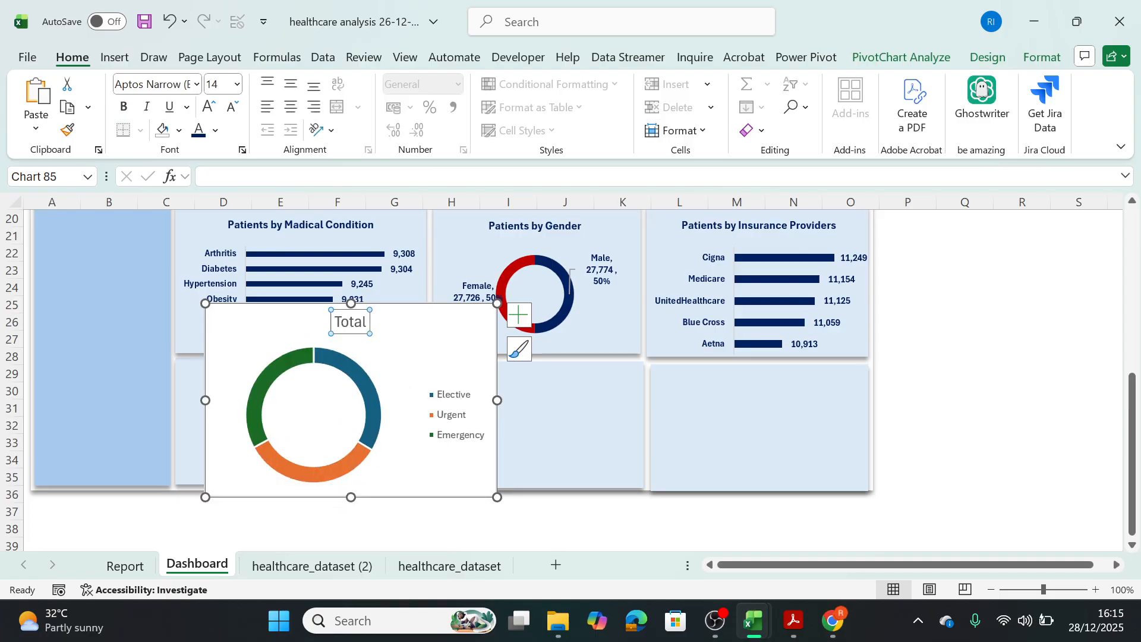
pyautogui.doubleClick(359, 323)
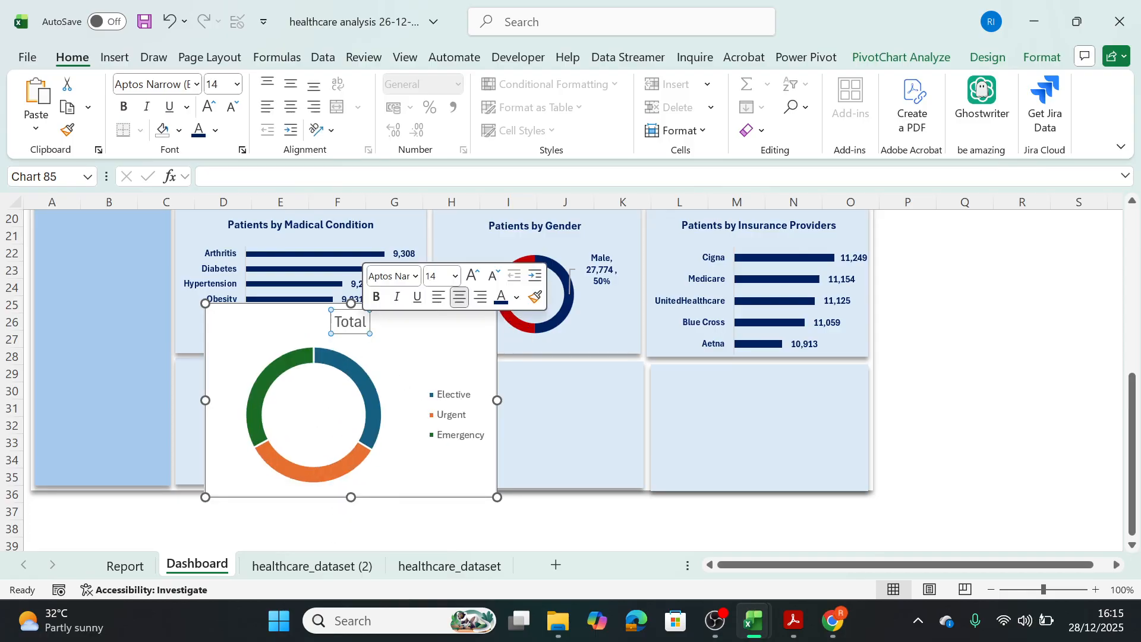
pyautogui.click(362, 322)
pyautogui.doubleClick(364, 324)
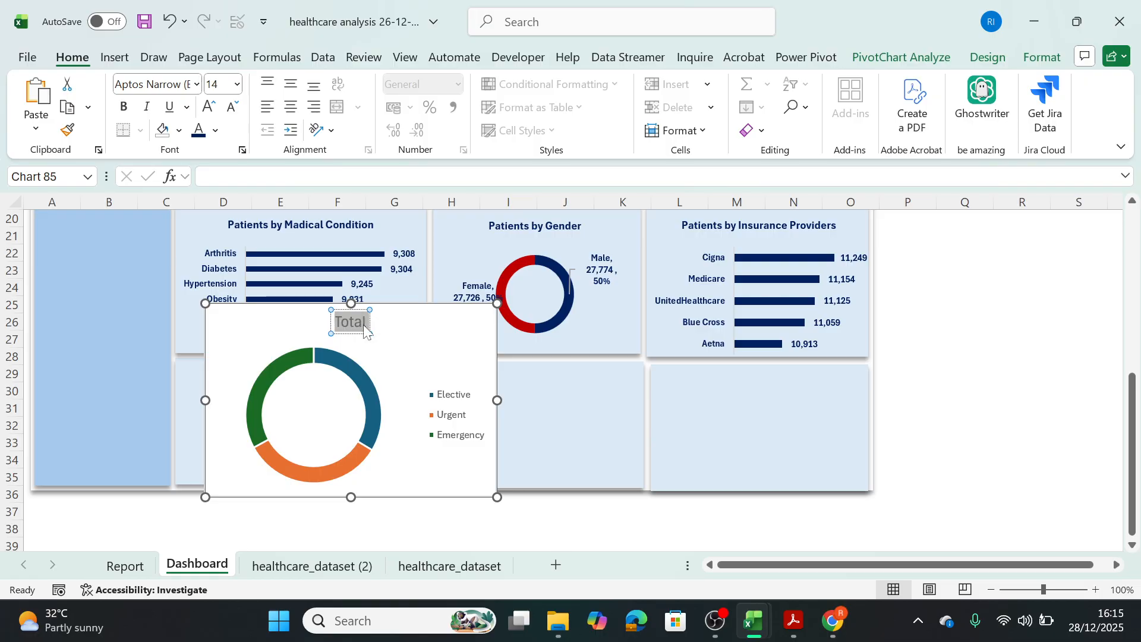
pyautogui.write('Patien')
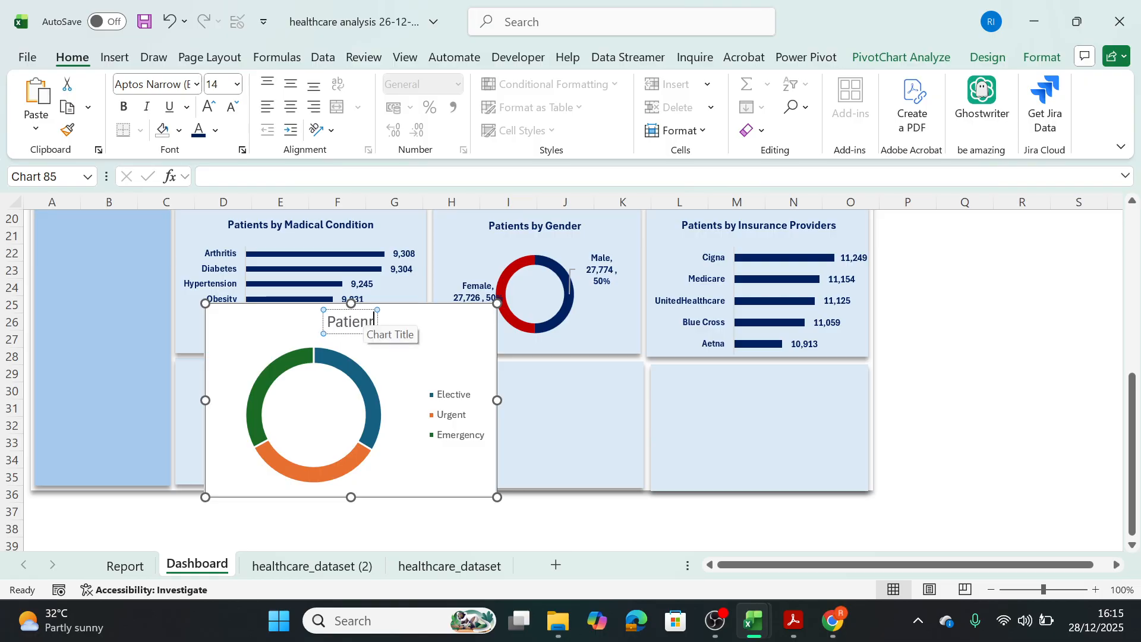
pyautogui.write('ts by Adm')
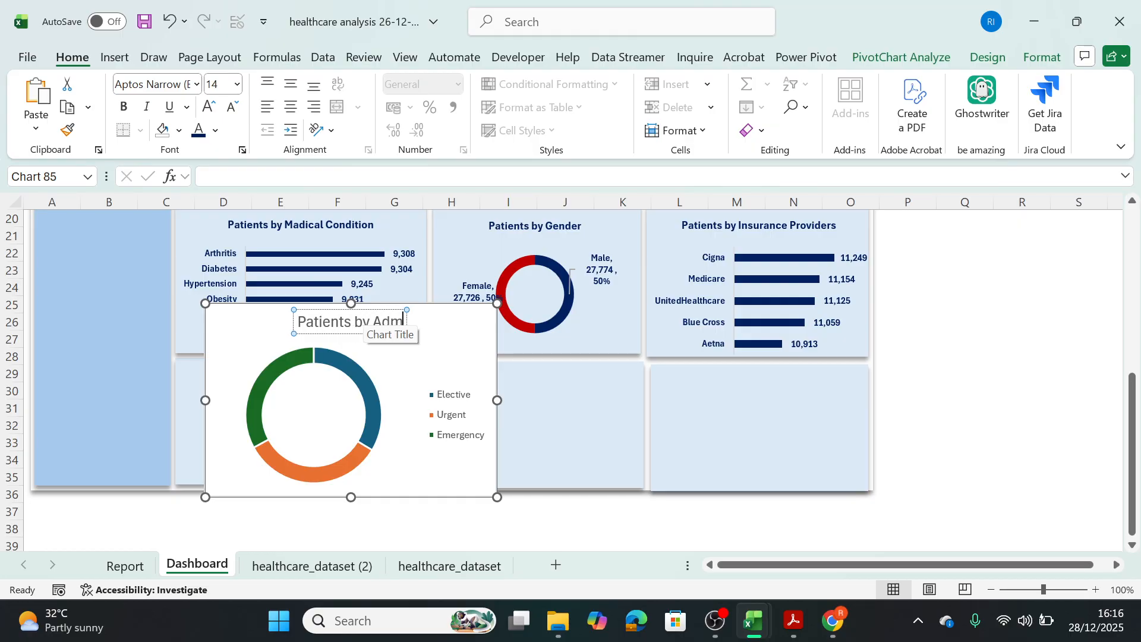
pyautogui.write('issionType')
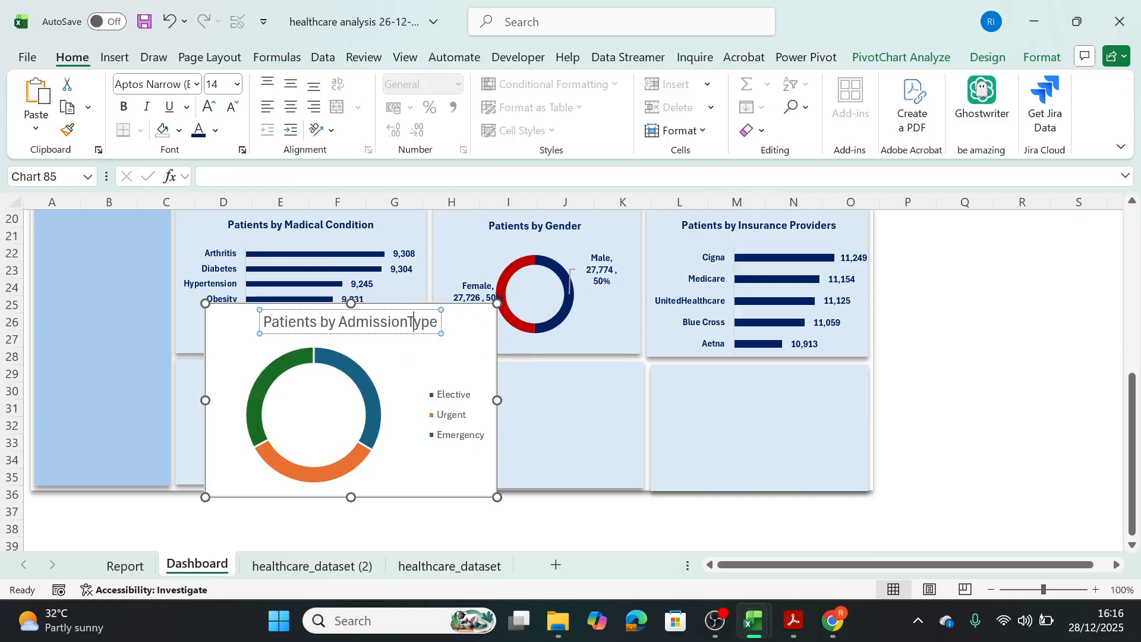
pyautogui.click(409, 322)
pyautogui.click(465, 346)
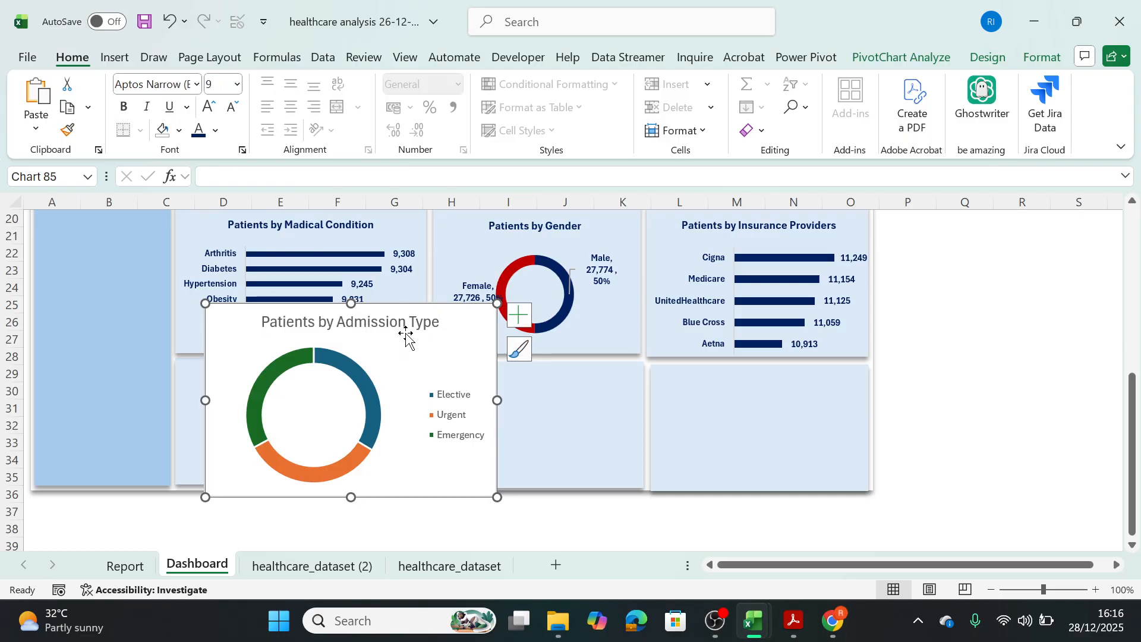
# Correct the misspelled word in the medical condition chart's title so it reads "Patients by Medical Condition".
pyautogui.click(335, 236)
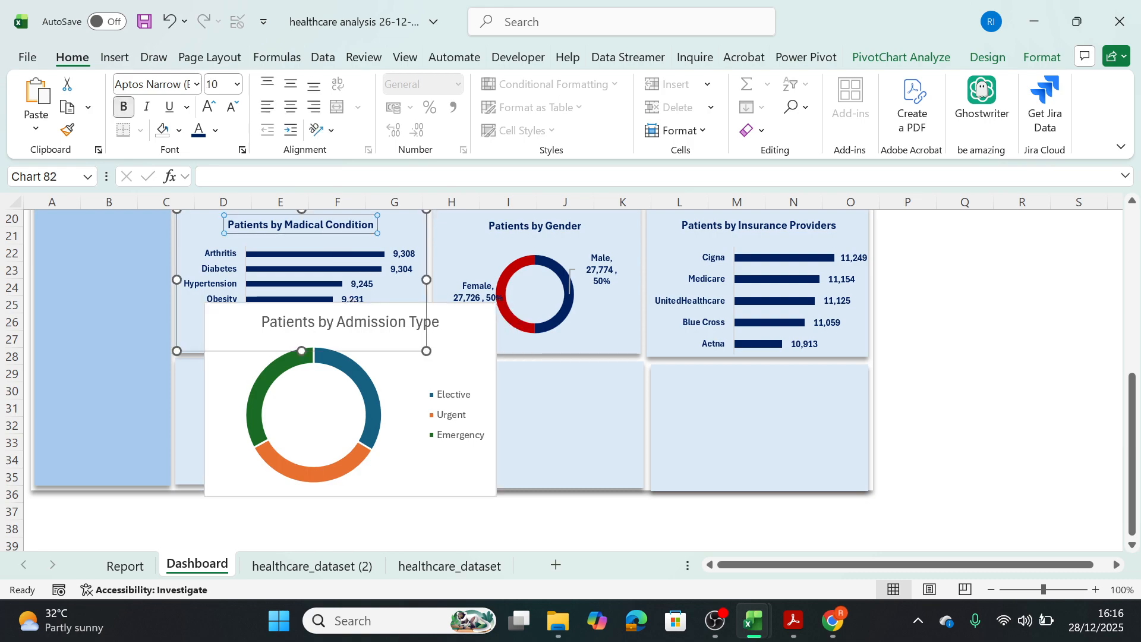
pyautogui.press('BackSpace')
pyautogui.write('e')
pyautogui.press('Escape')
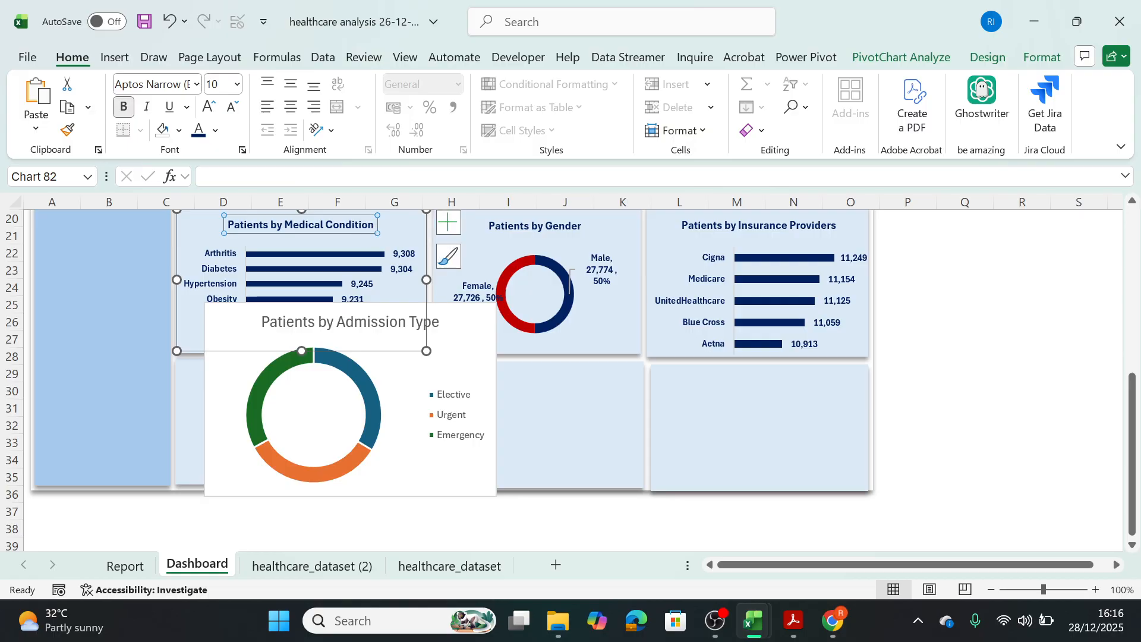
# Copy the title formatting of the Patients by Medical Condition chart onto the Patients by Admission Type title.
pyautogui.click(67, 129)
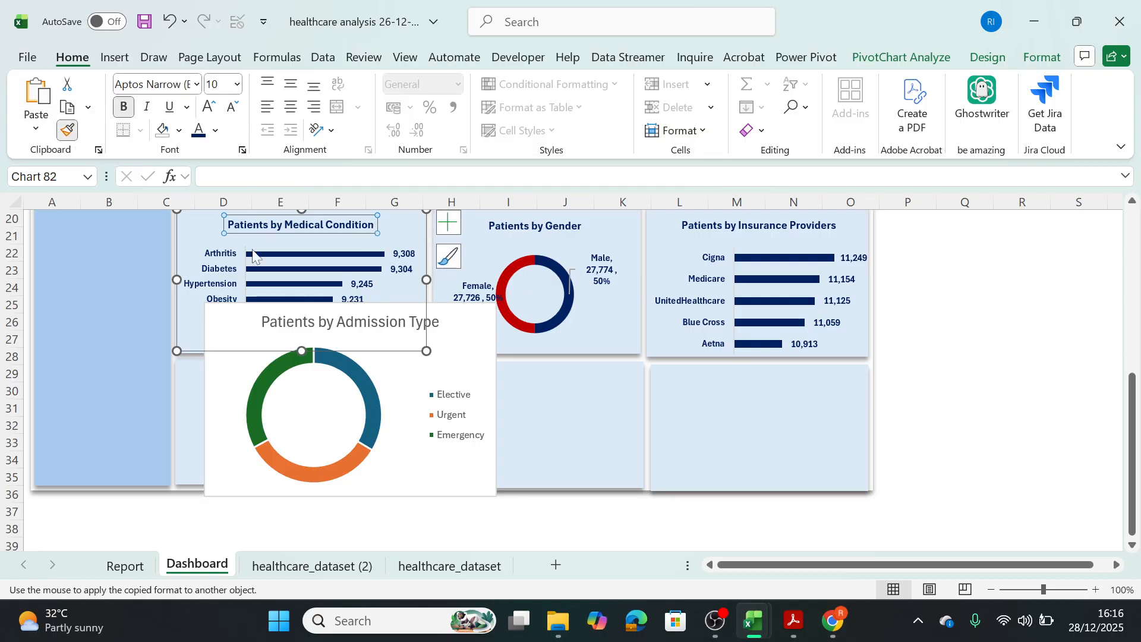
pyautogui.click(329, 322)
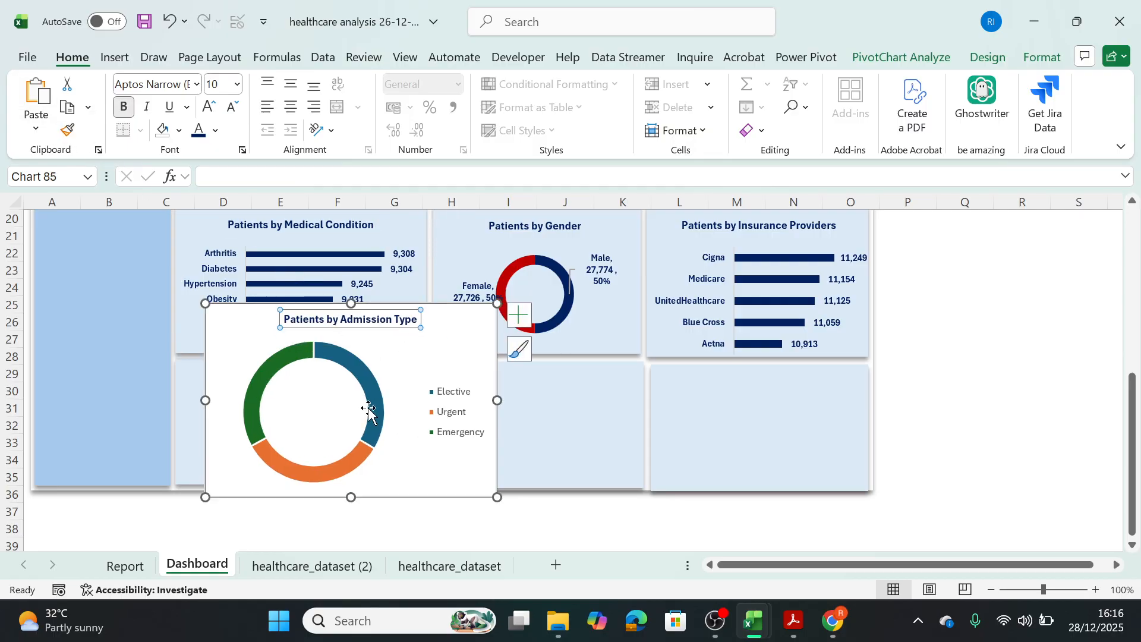
pyautogui.click(1041, 57)
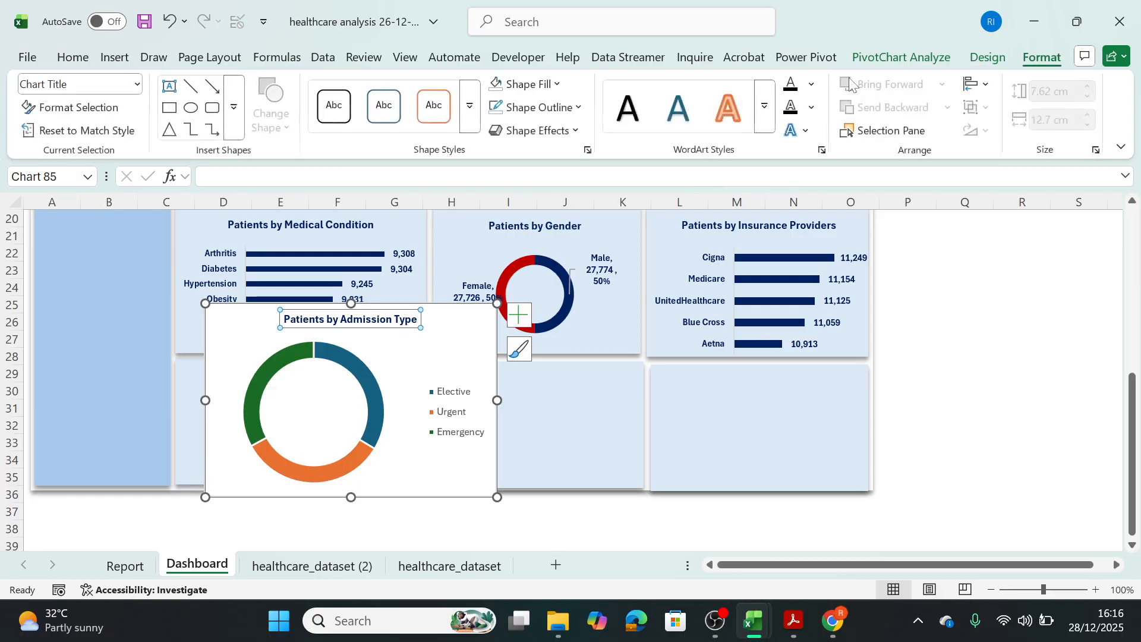
# Remove the fill and outline from the Patients by Admission Type chart title.
pyautogui.click(526, 84)
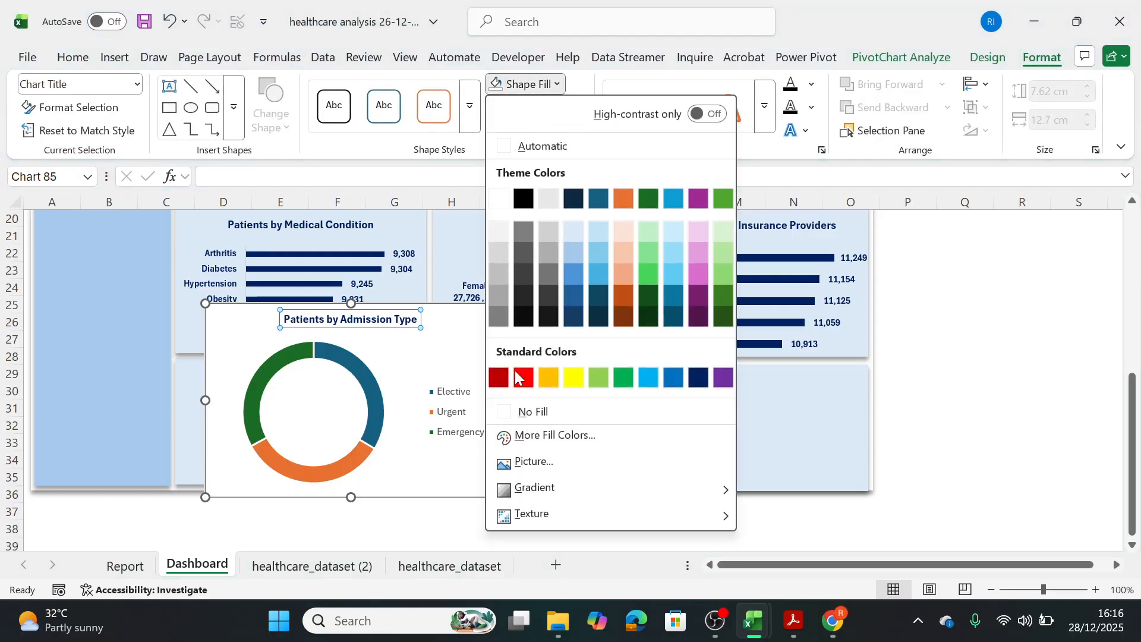
pyautogui.click(506, 406)
pyautogui.click(538, 107)
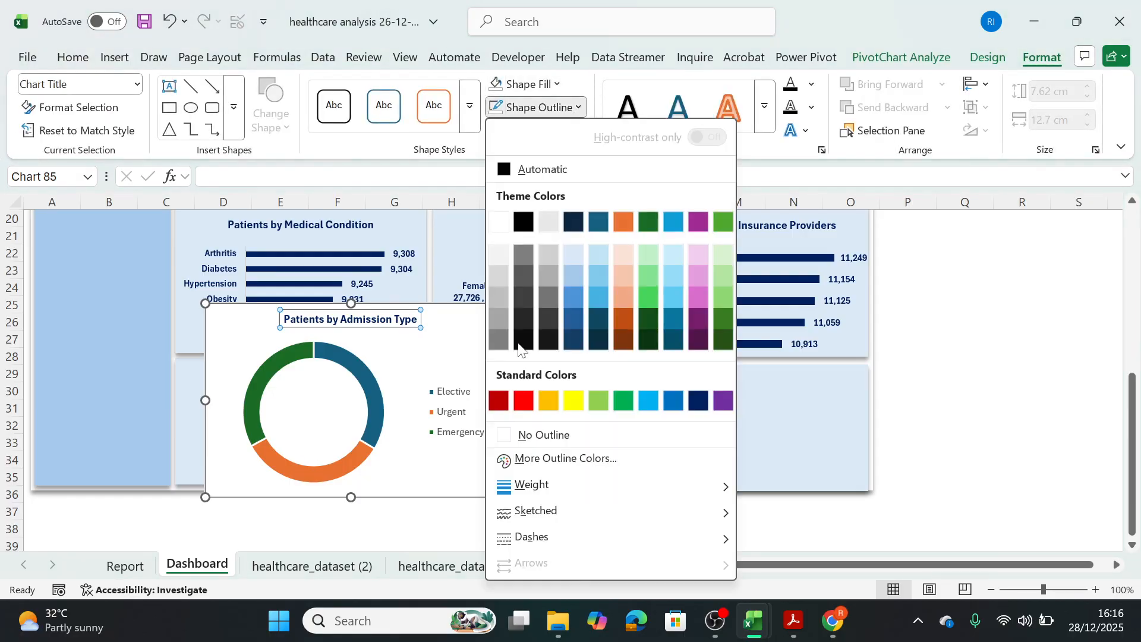
pyautogui.click(506, 434)
# Remove the outline from the ring segments of the admission type doughnut.
pyautogui.click(371, 383)
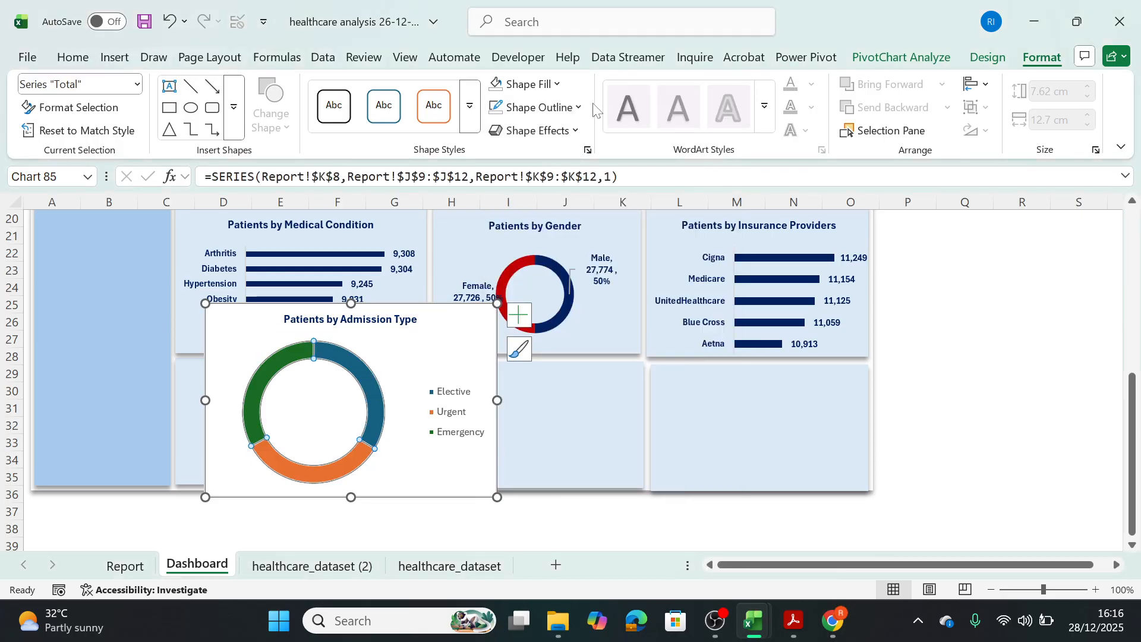
pyautogui.click(538, 107)
pyautogui.click(506, 437)
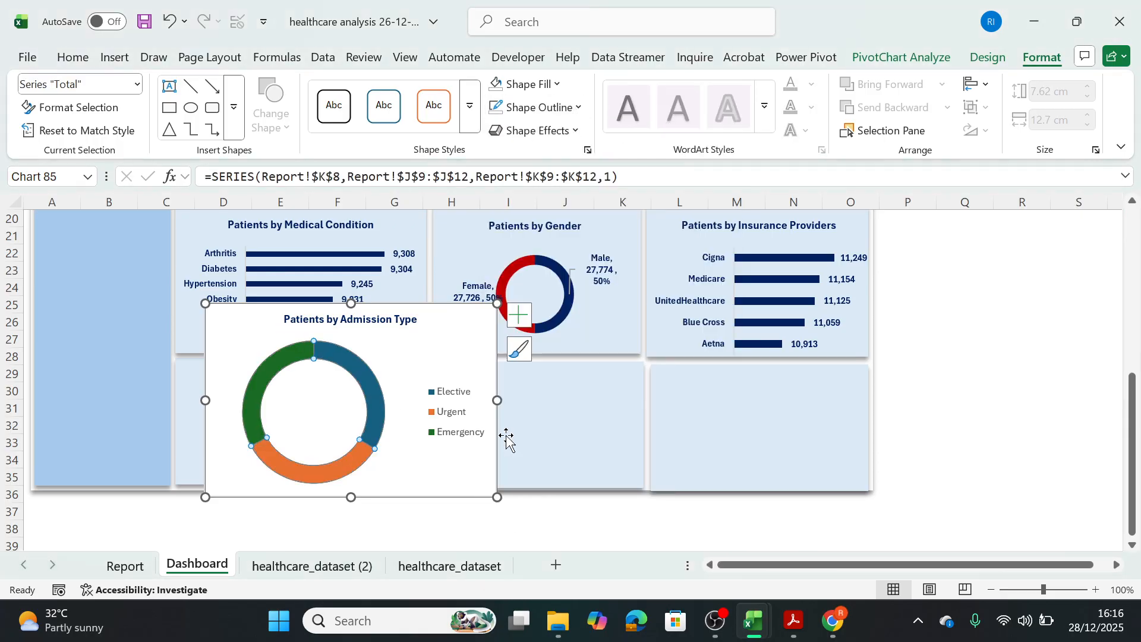
pyautogui.click(445, 484)
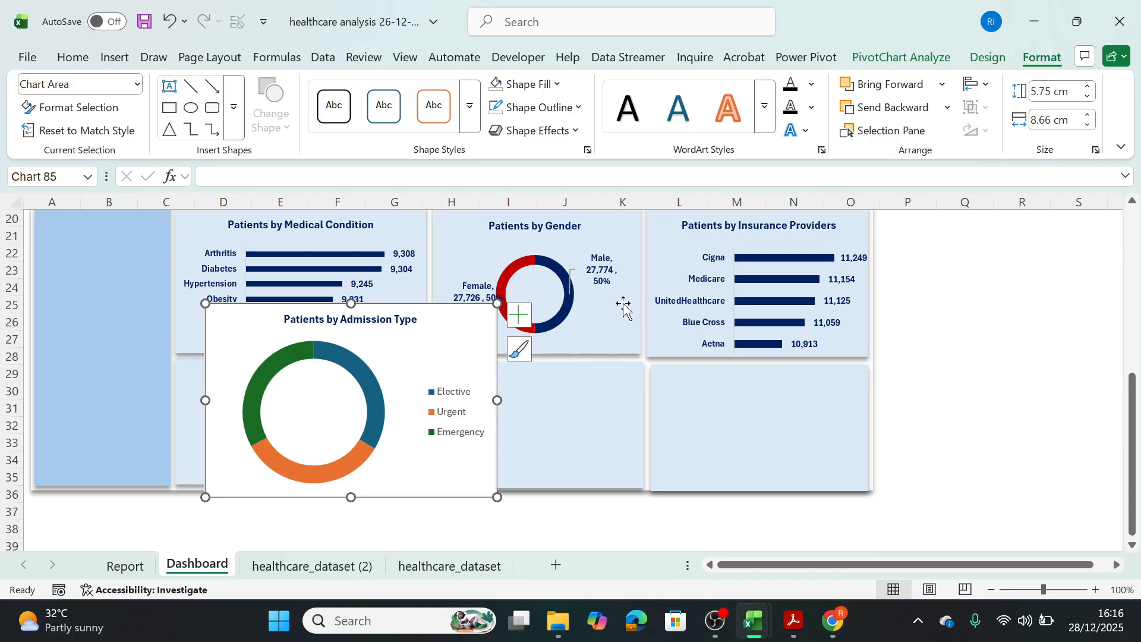
# Try to copy the Patients by Gender chart's formatting onto the Patients by Admission Type chart, undoing the misapplied formats.
pyautogui.click(606, 275)
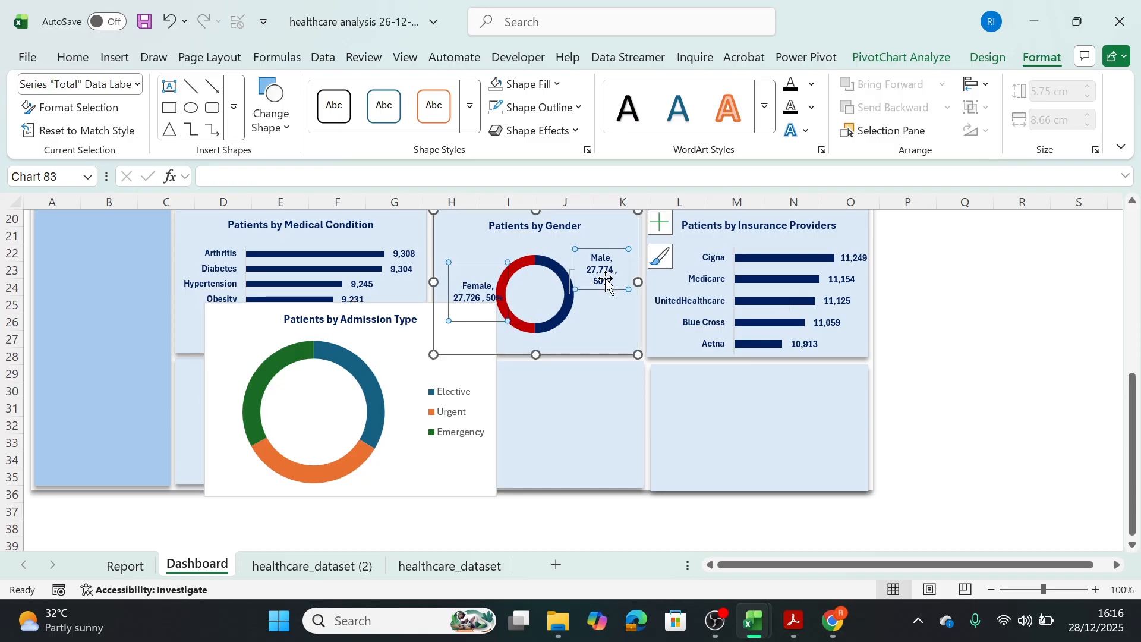
pyautogui.click(604, 312)
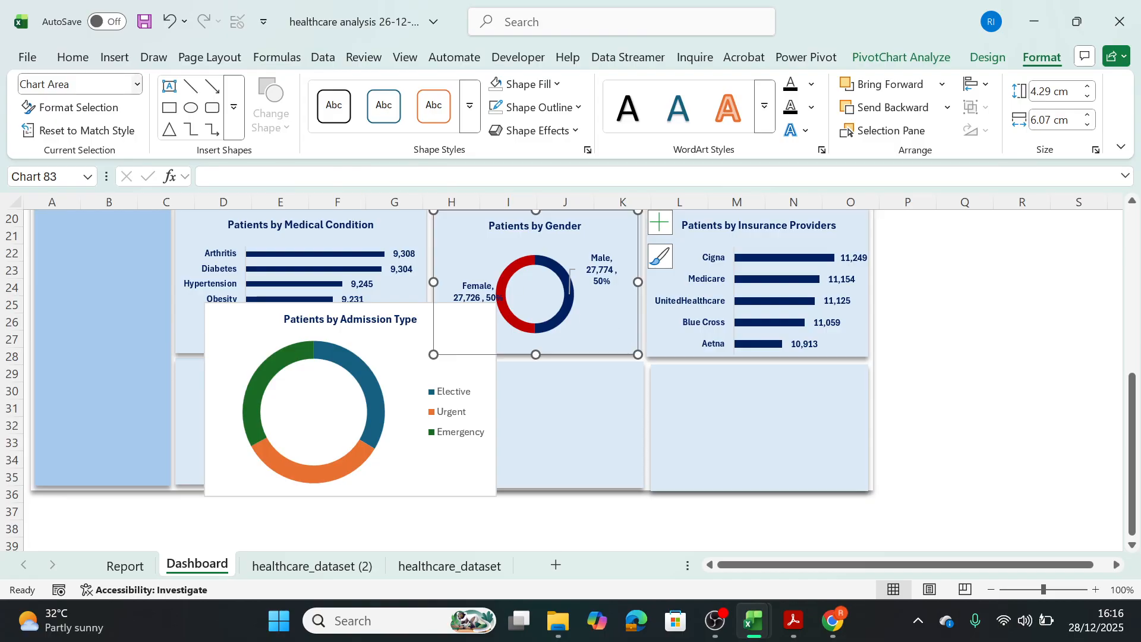
pyautogui.click(69, 59)
pyautogui.click(68, 129)
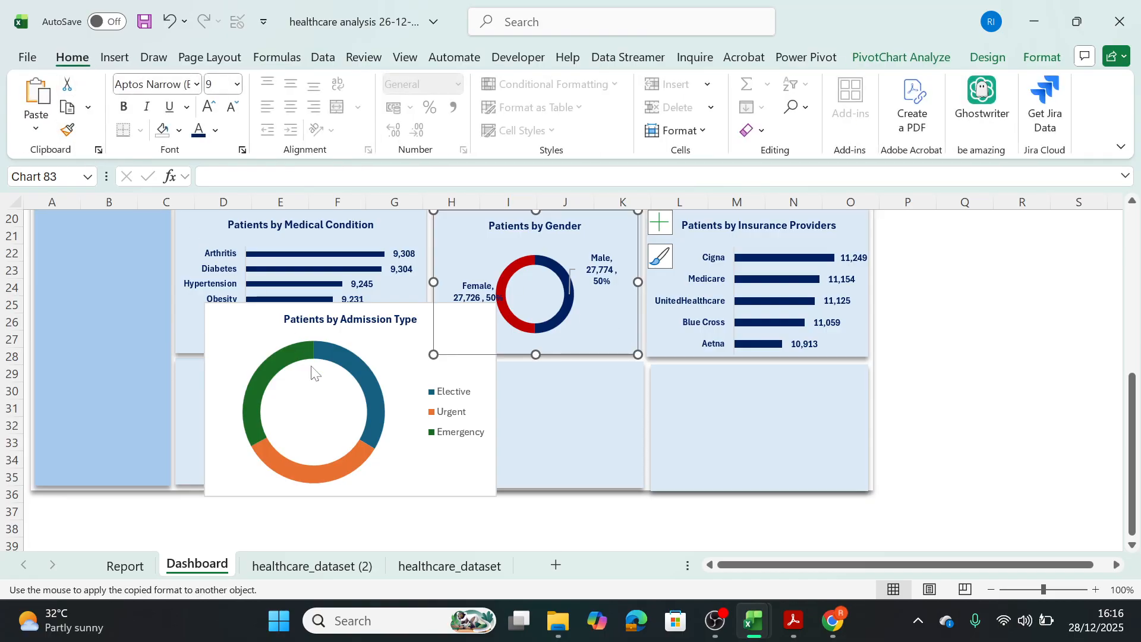
pyautogui.click(604, 337)
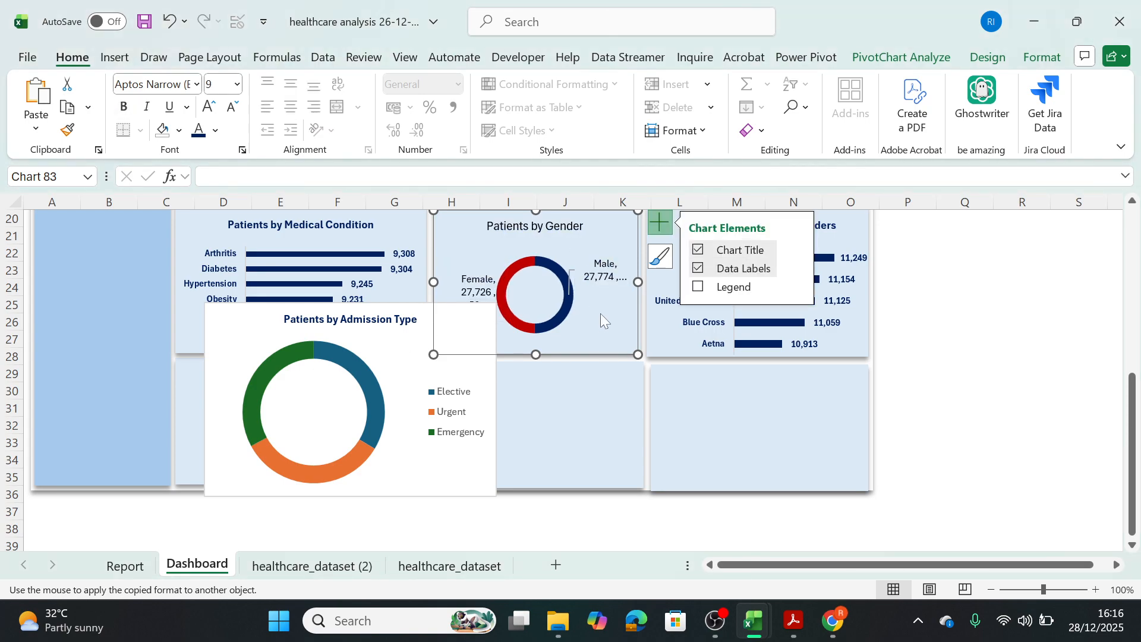
pyautogui.hotkey('ctrl', 'z')
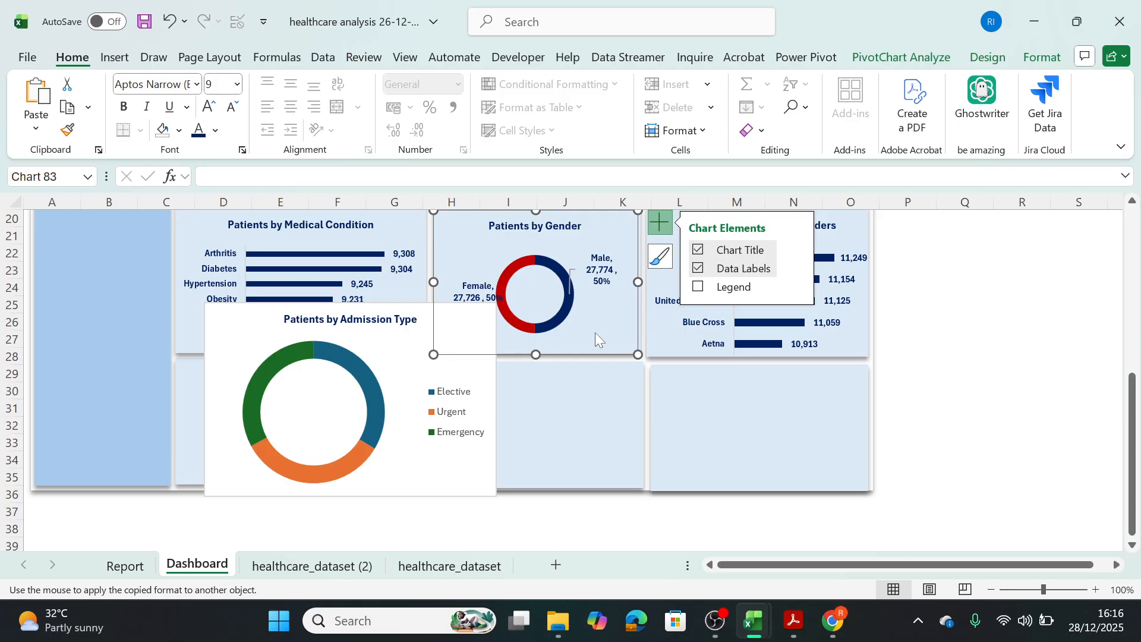
pyautogui.hotkey('ctrl', 'y')
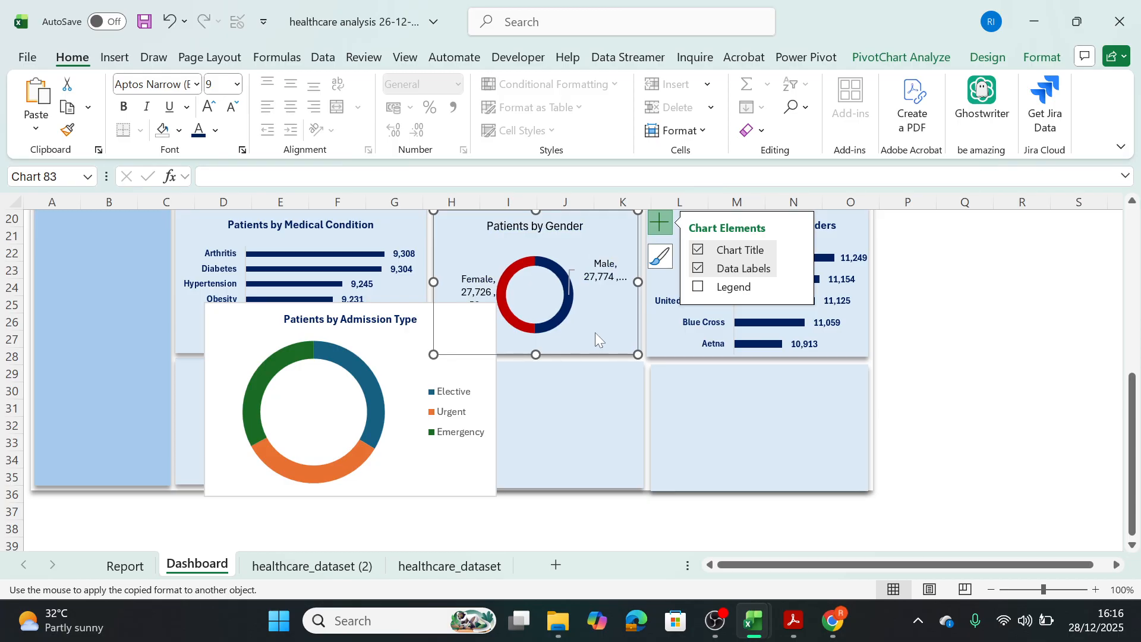
pyautogui.hotkey('ctrl', 'z')
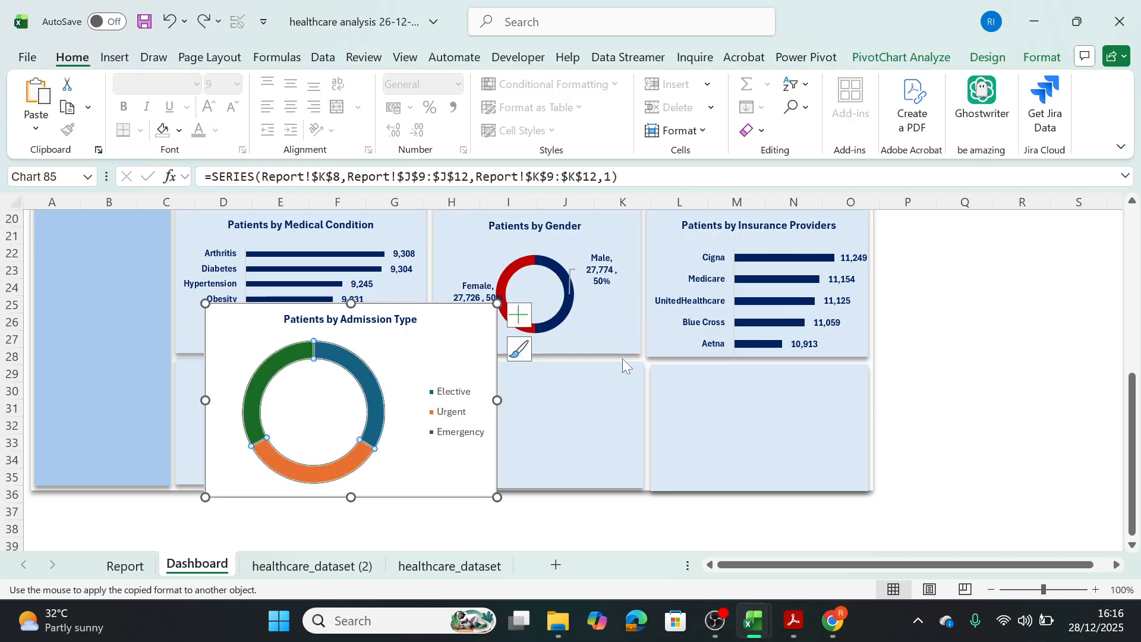
pyautogui.hotkey('ctrl', 'y')
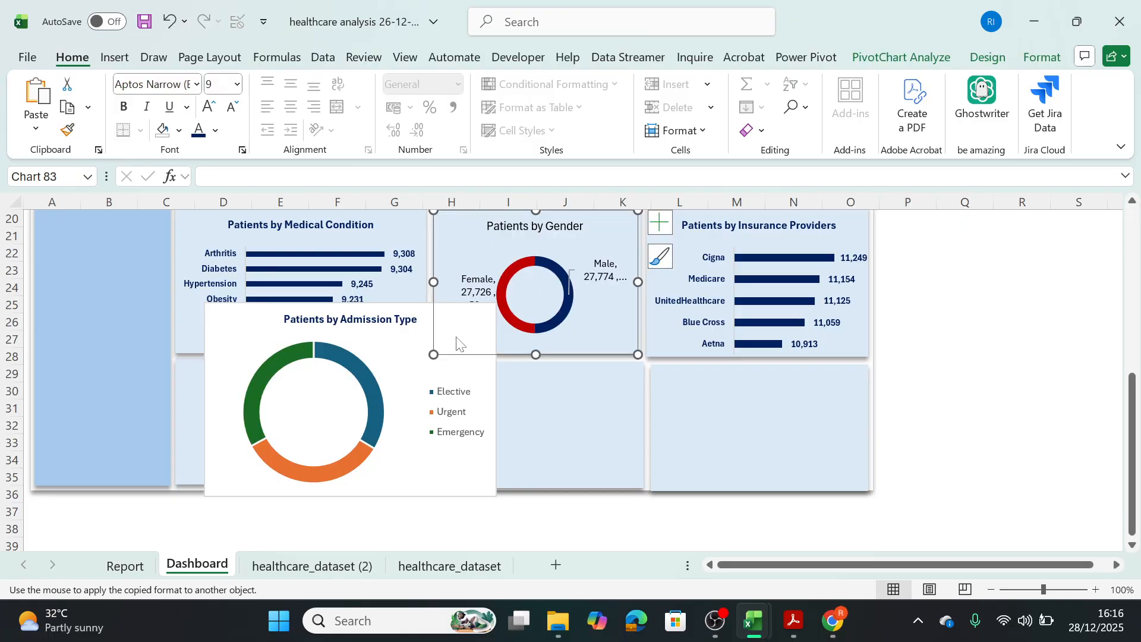
pyautogui.click(382, 344)
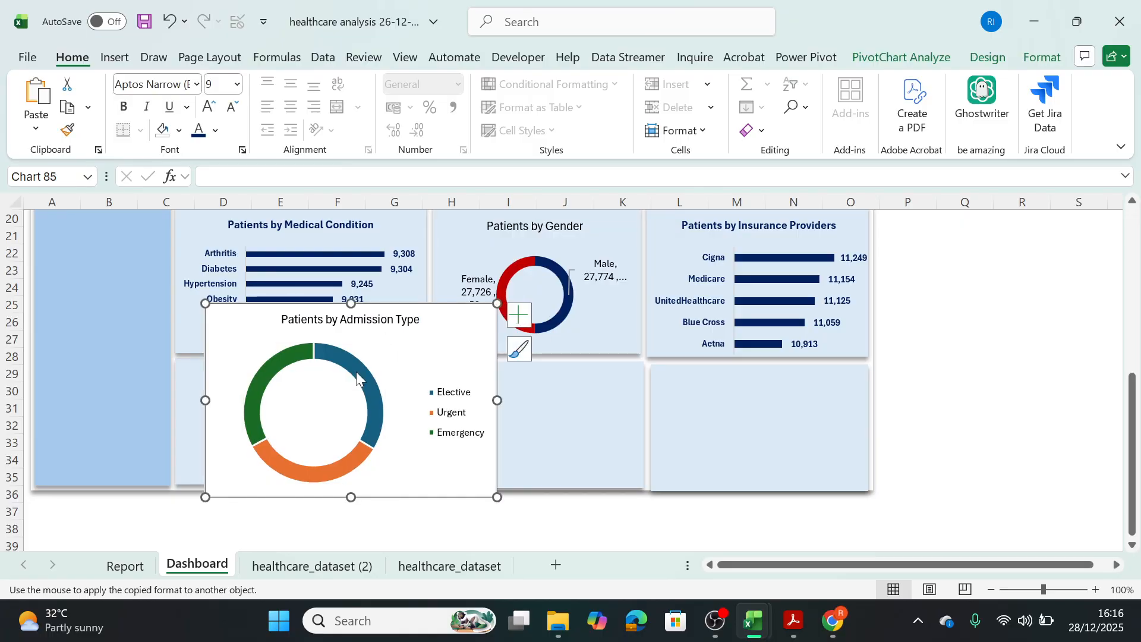
pyautogui.hotkey('ctrl', 'z')
pyautogui.hotkey('ctrl', 'z')
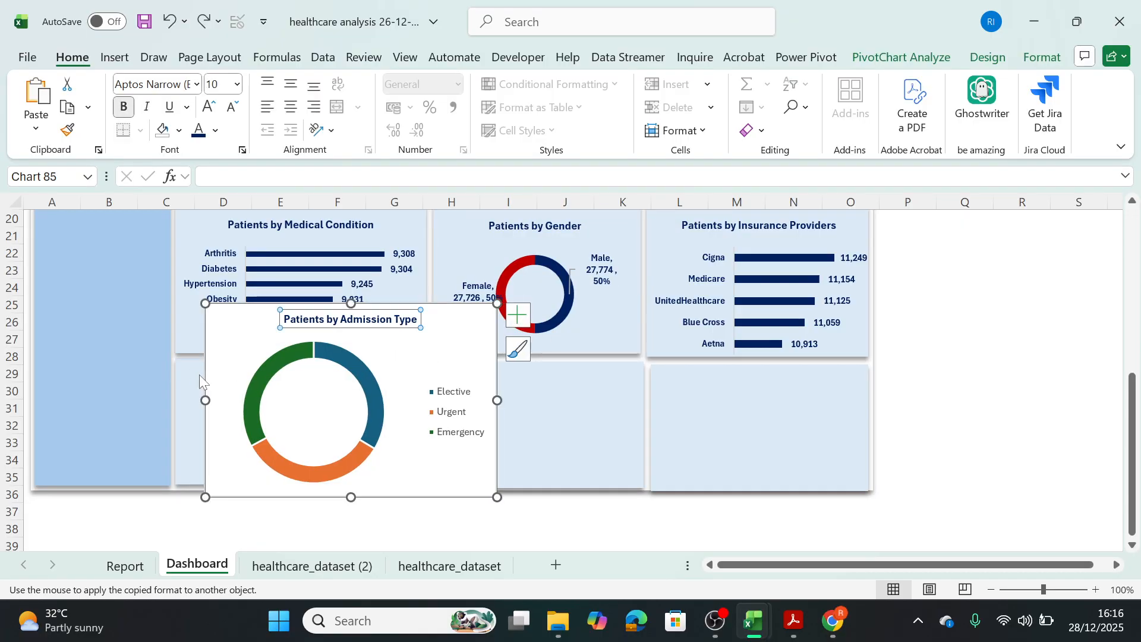
# Try again to apply the copied Patients by Gender formatting to the Patients by Admission Type chart area.
pyautogui.click(397, 374)
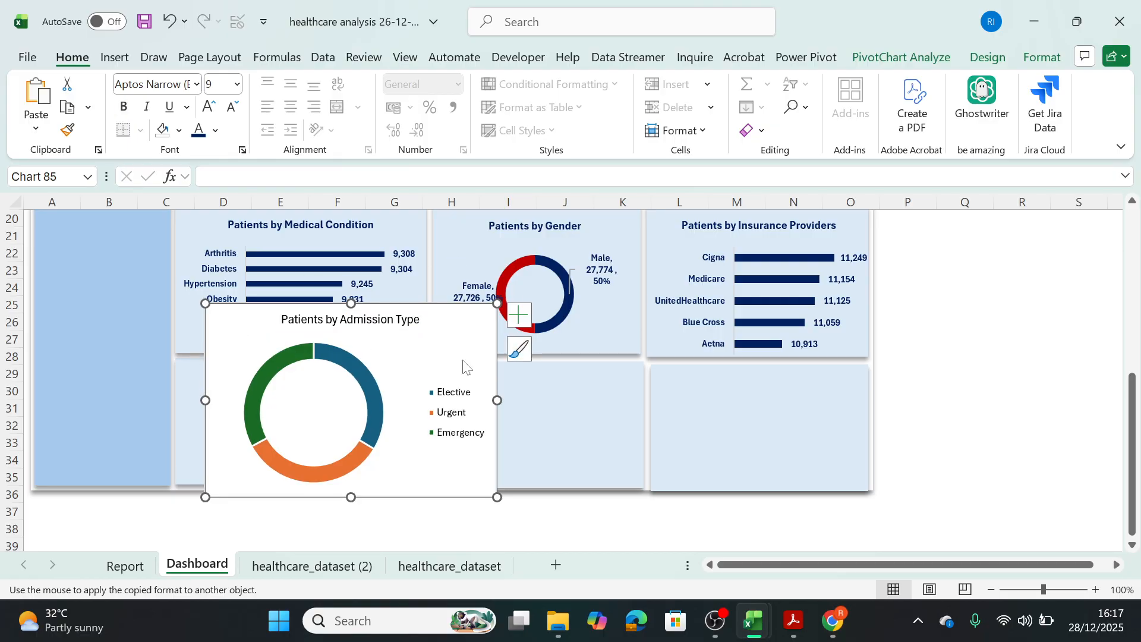
pyautogui.click(602, 424)
pyautogui.click(217, 364)
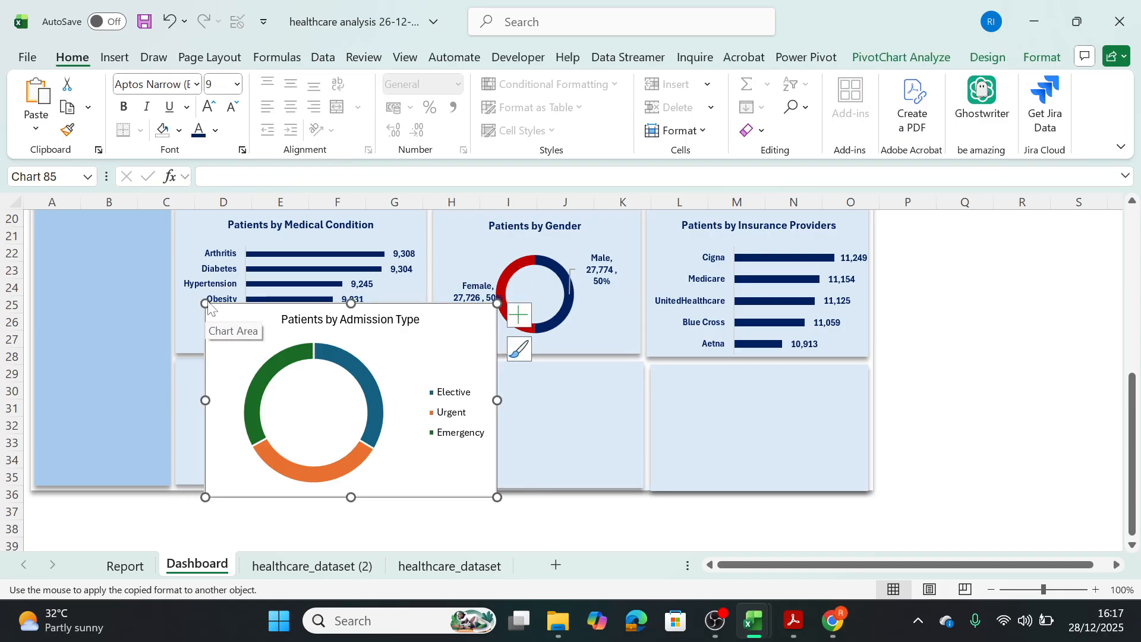
pyautogui.click(255, 358)
pyautogui.click(448, 423)
pyautogui.click(448, 488)
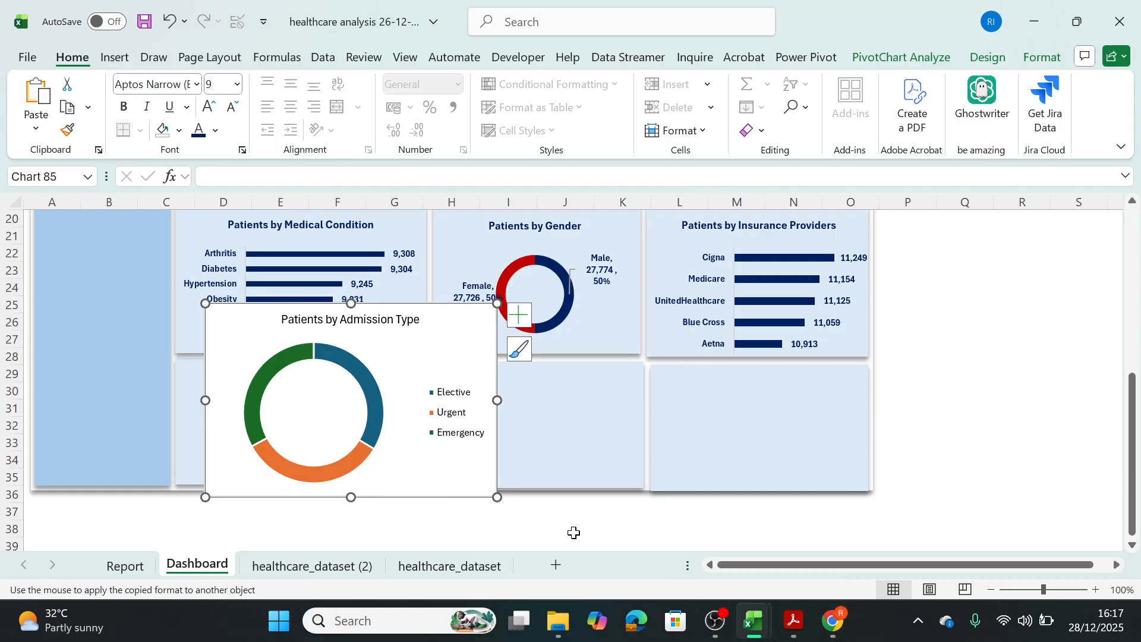
# Shrink the admission type chart to about 6.9 cm wide and fit it into the empty panel below the Patients by Medical Condition chart.
pyautogui.moveTo(497, 497); pyautogui.dragTo(418, 466)
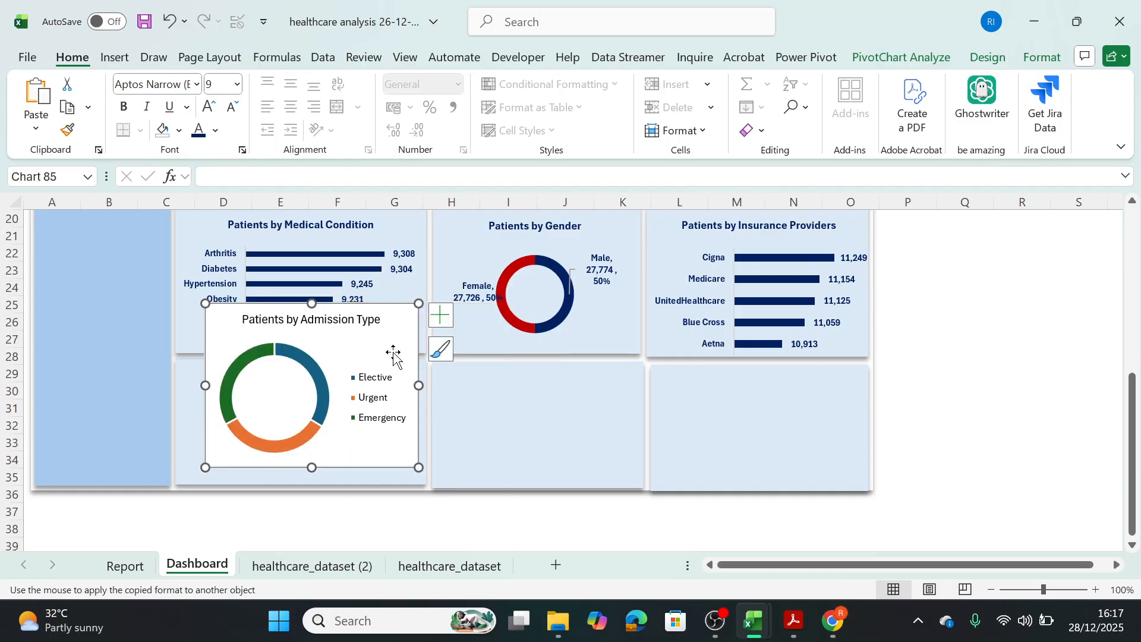
pyautogui.moveTo(394, 326); pyautogui.dragTo(367, 370)
pyautogui.moveTo(391, 426); pyautogui.dragTo(428, 426)
pyautogui.moveTo(304, 343); pyautogui.dragTo(302, 369)
pyautogui.moveTo(302, 507); pyautogui.dragTo(302, 491)
pyautogui.moveTo(427, 430); pyautogui.dragTo(410, 429)
# Copy the Patients by Gender title formatting onto the Patients by Admission Type title, and extend the chart slightly upward within its panel.
pyautogui.click(602, 312)
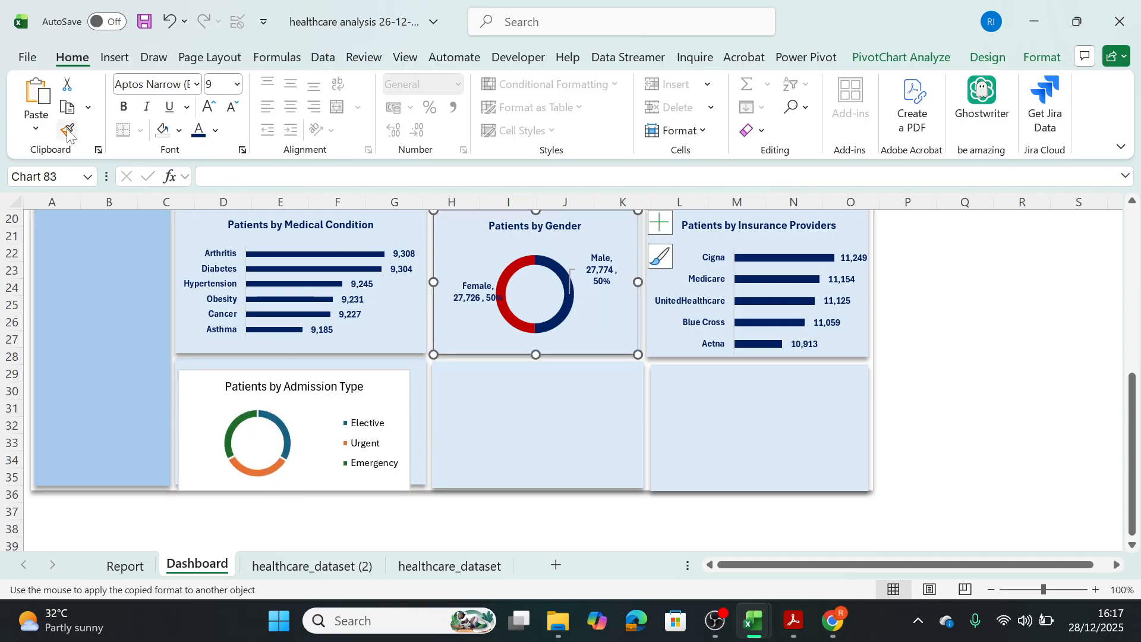
pyautogui.click(209, 397)
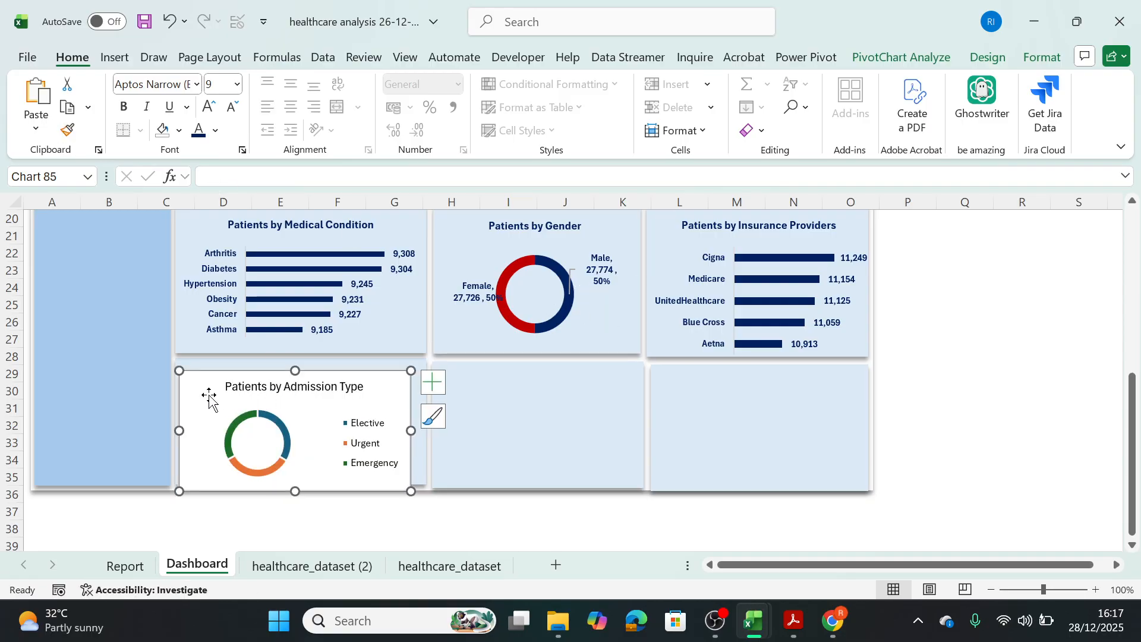
pyautogui.click(547, 229)
pyautogui.click(63, 133)
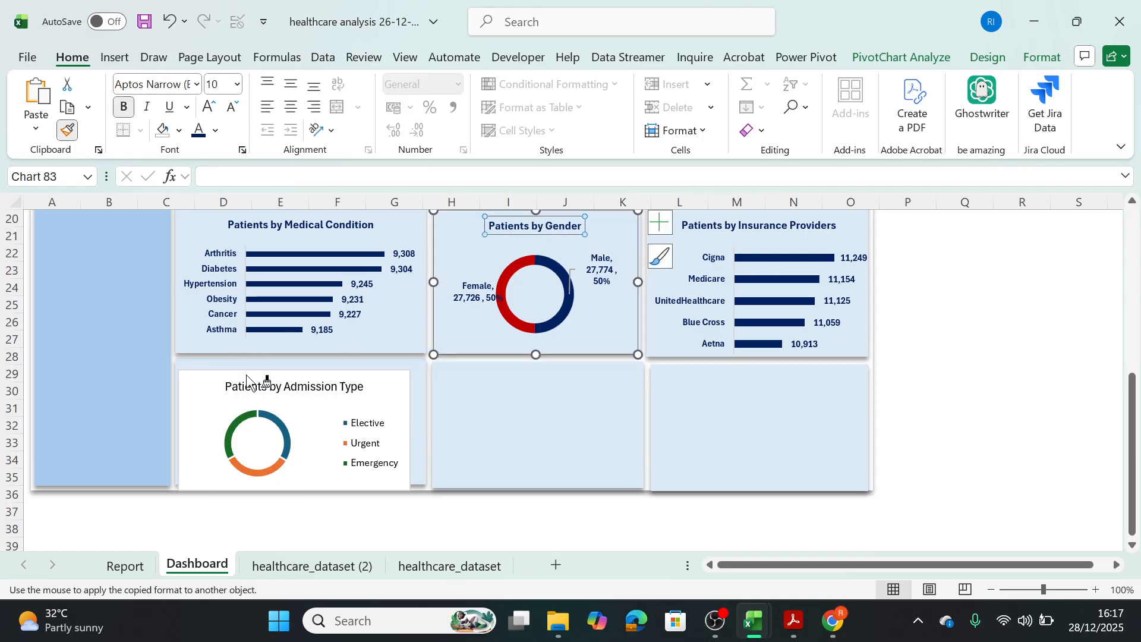
pyautogui.click(262, 385)
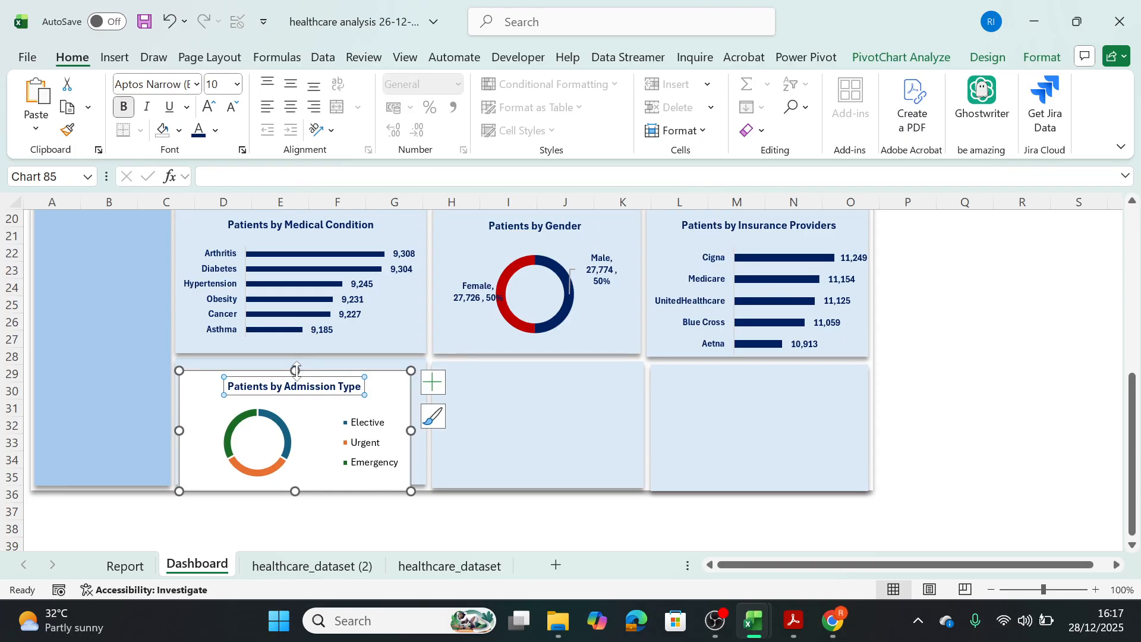
pyautogui.click(315, 367)
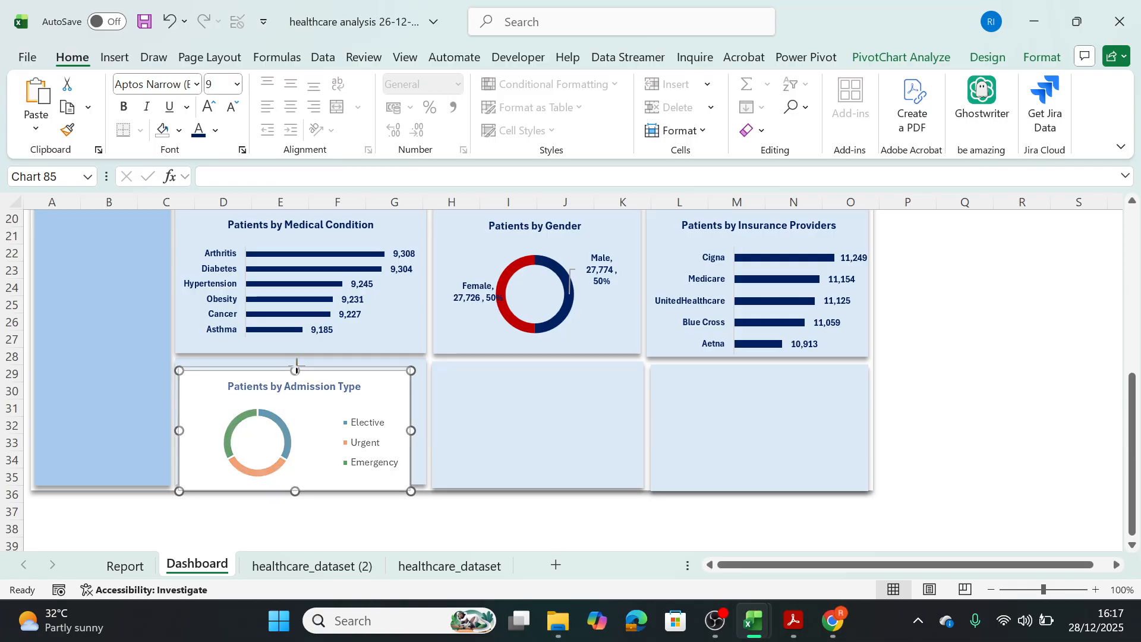
# Copy the Patients by Gender data label formatting onto the admission type chart's legend.
pyautogui.click(598, 270)
pyautogui.click(71, 133)
pyautogui.click(358, 428)
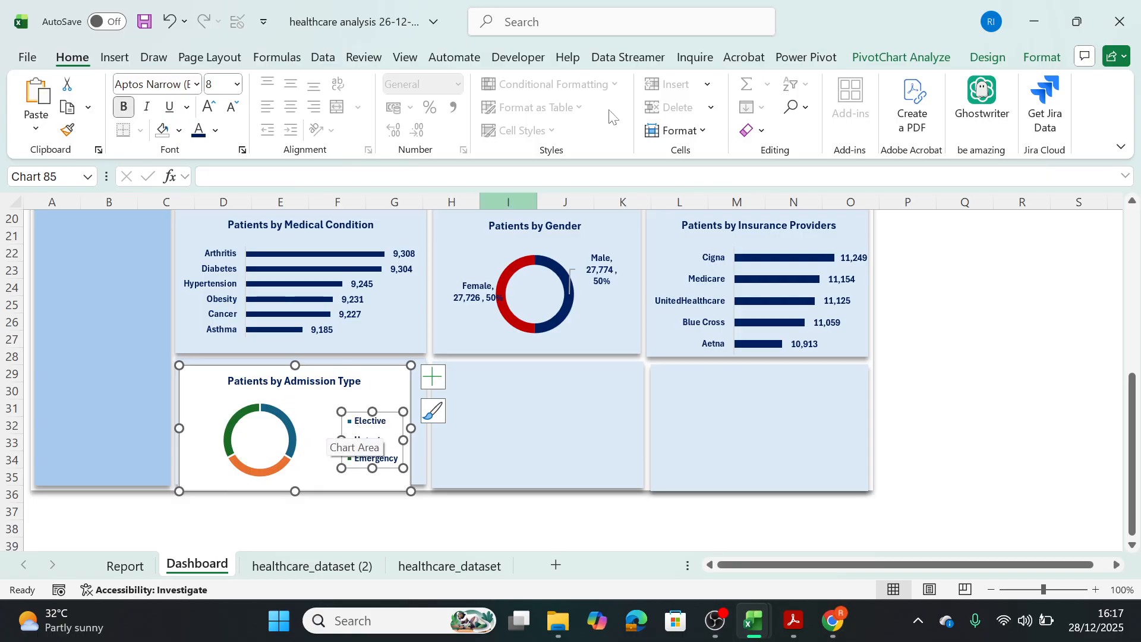
# Set the Patients by Admission Type chart area to no fill and no outline.
pyautogui.click(378, 398)
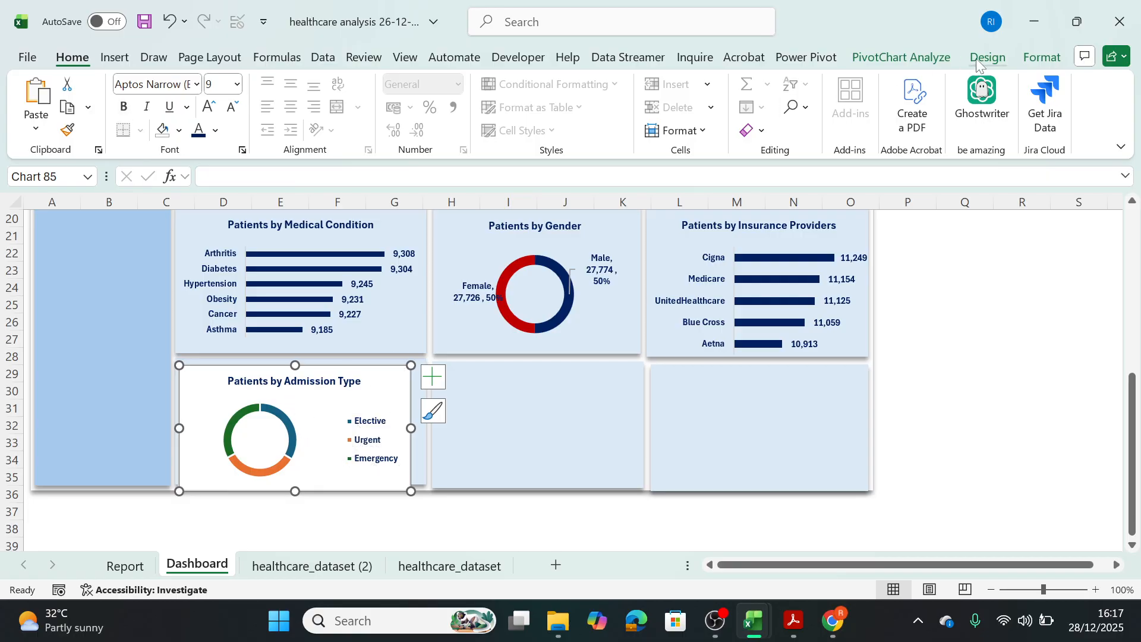
pyautogui.click(1041, 58)
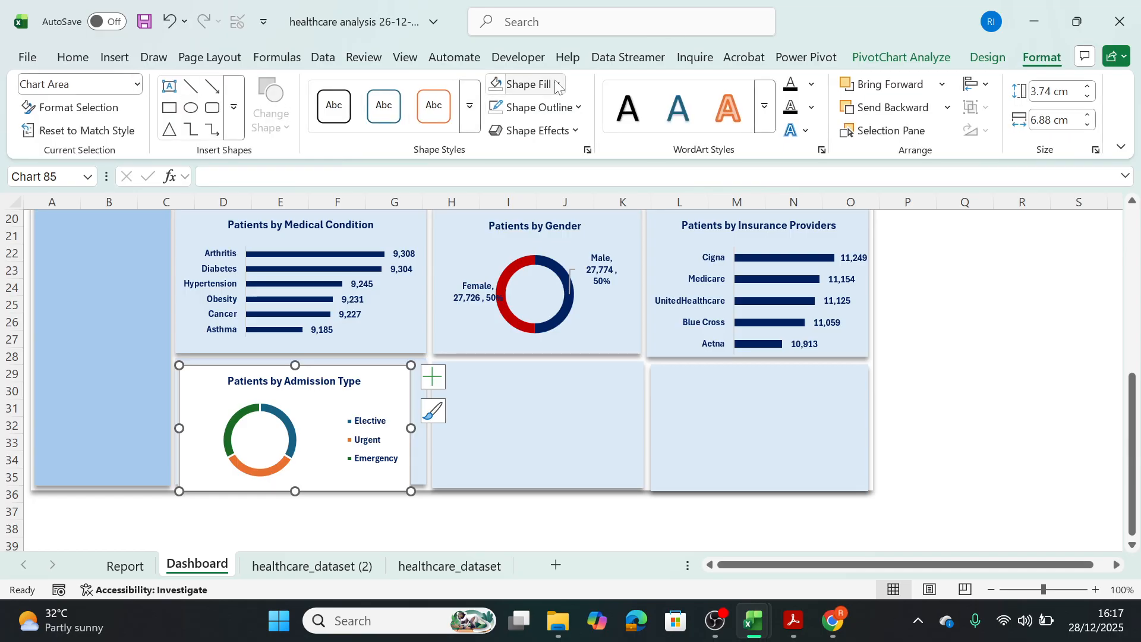
pyautogui.click(528, 84)
pyautogui.click(523, 410)
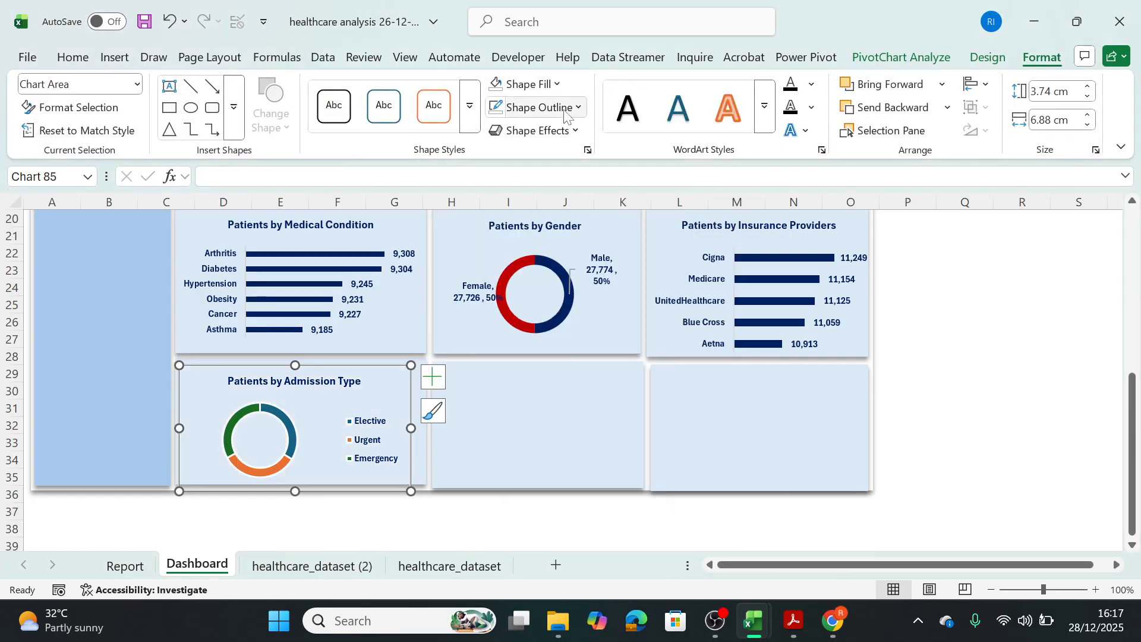
pyautogui.click(568, 107)
pyautogui.click(500, 437)
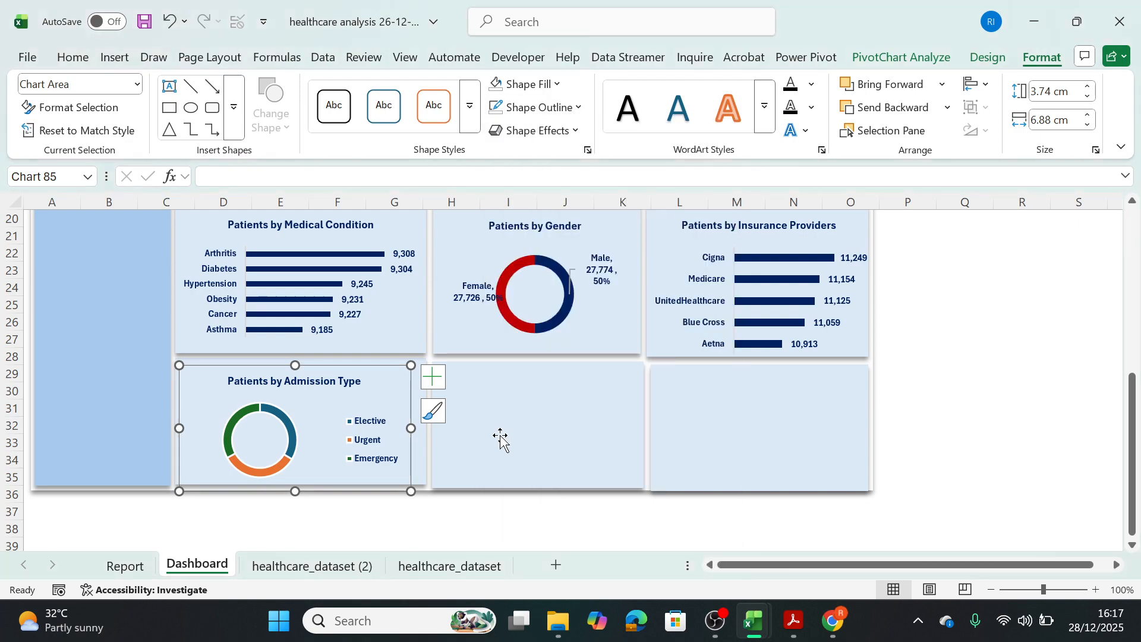
# Set the admission type doughnut series to no outline.
pyautogui.click(286, 422)
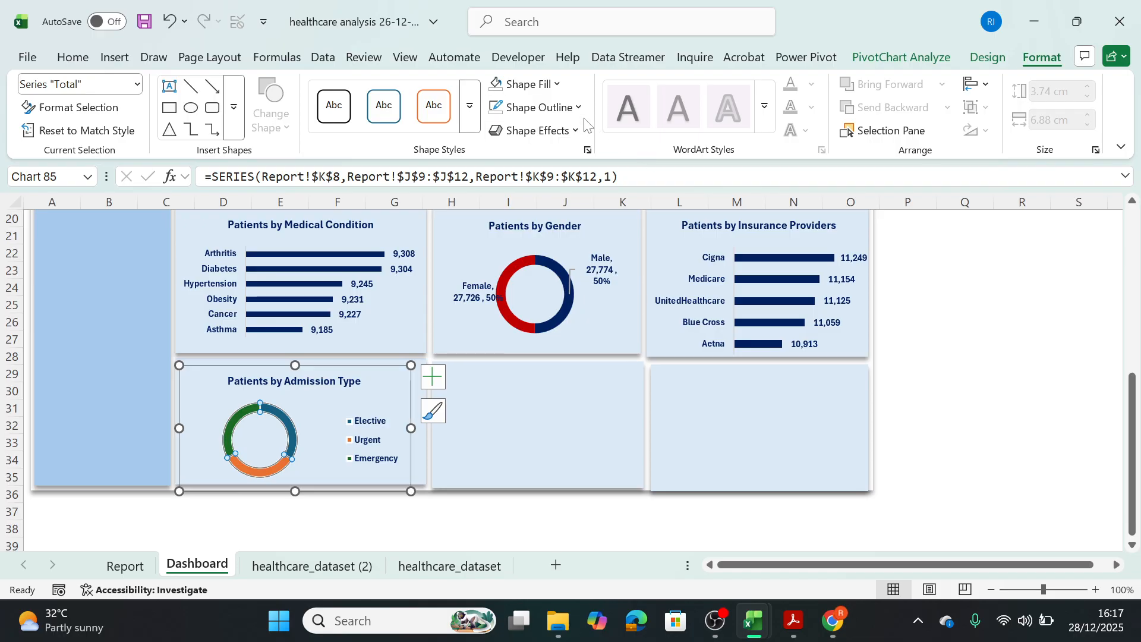
pyautogui.click(538, 107)
pyautogui.click(510, 436)
pyautogui.click(476, 438)
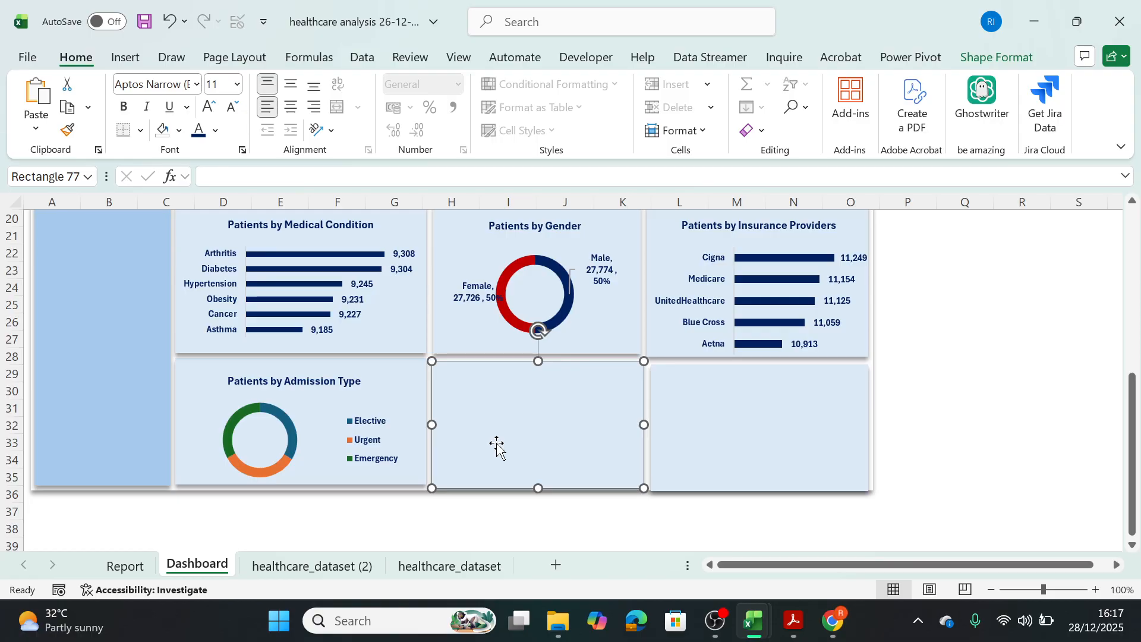
# Add data labels with category name, value and percentage to the Patients by Admission Type doughnut, and delete its legend.
pyautogui.click(369, 401)
pyautogui.click(429, 378)
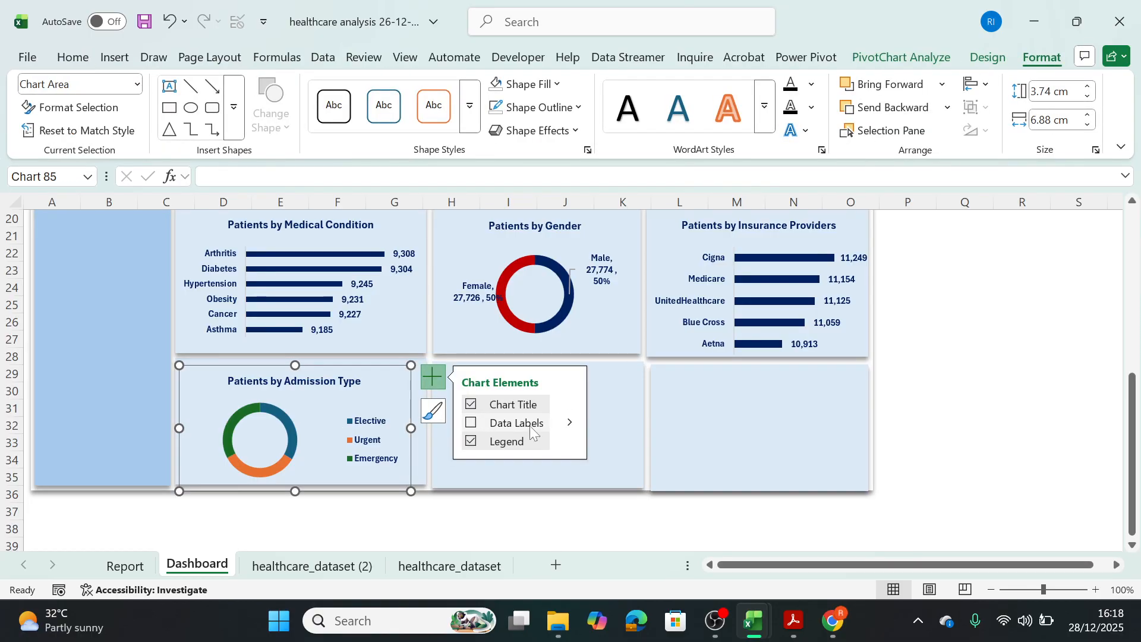
pyautogui.click(567, 423)
pyautogui.click(620, 474)
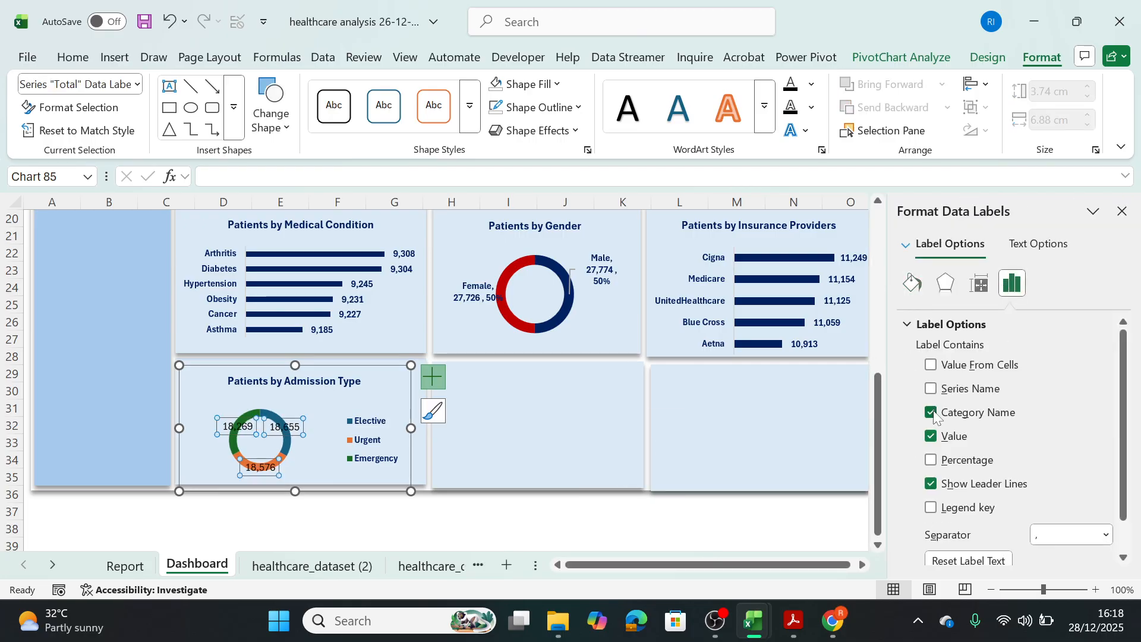
pyautogui.click(933, 461)
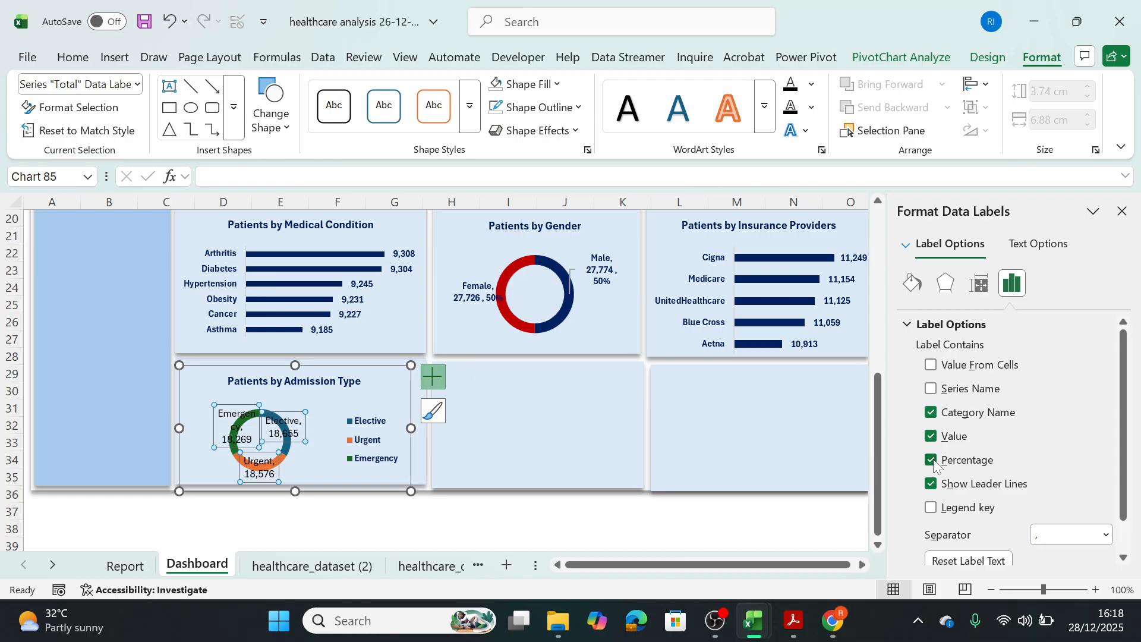
pyautogui.click(375, 442)
pyautogui.press('Delete')
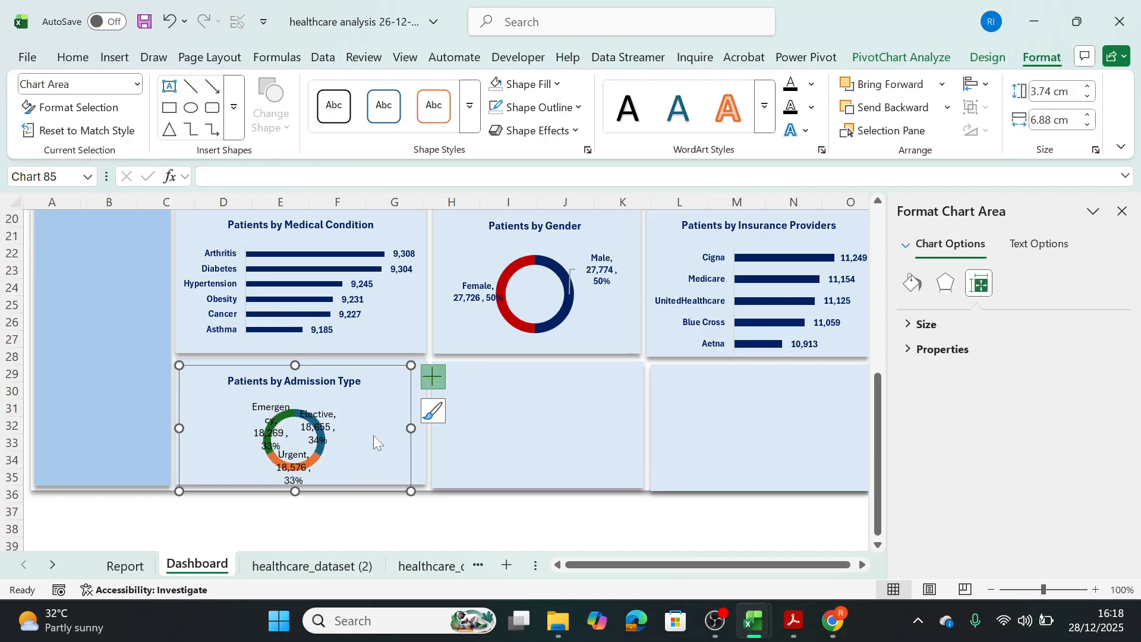
# Move the Elective data label slightly outward from the admission type doughnut ring.
pyautogui.click(322, 414)
pyautogui.click(321, 414)
pyautogui.moveTo(341, 415); pyautogui.dragTo(354, 415)
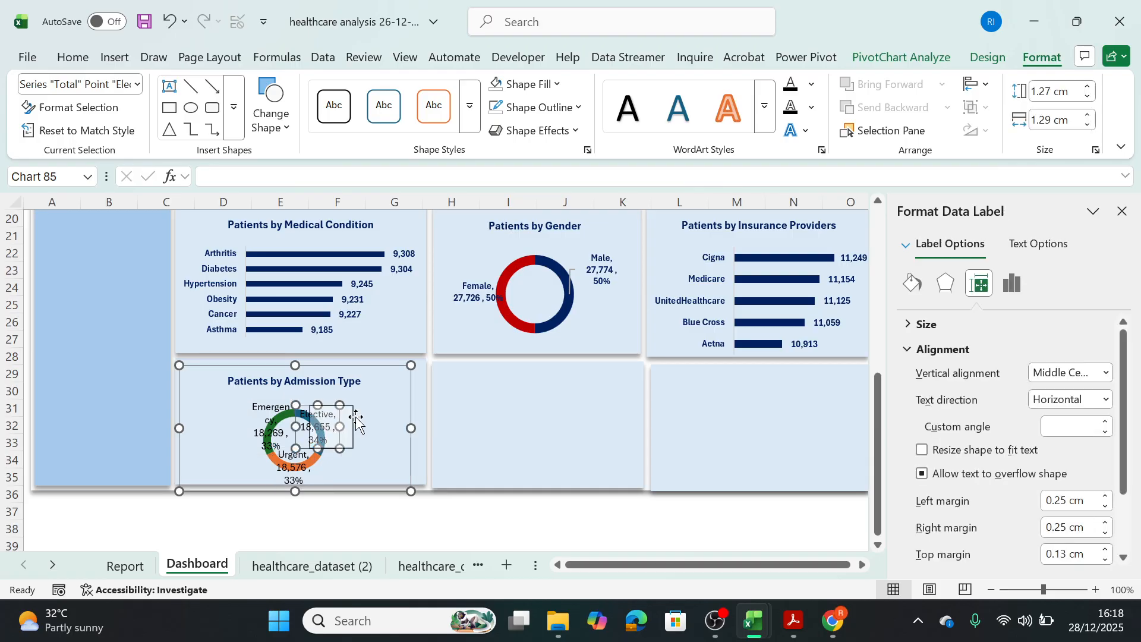
# Copy the Patients by Gender data label formatting onto the Patients by Admission Type data labels.
pyautogui.click(583, 261)
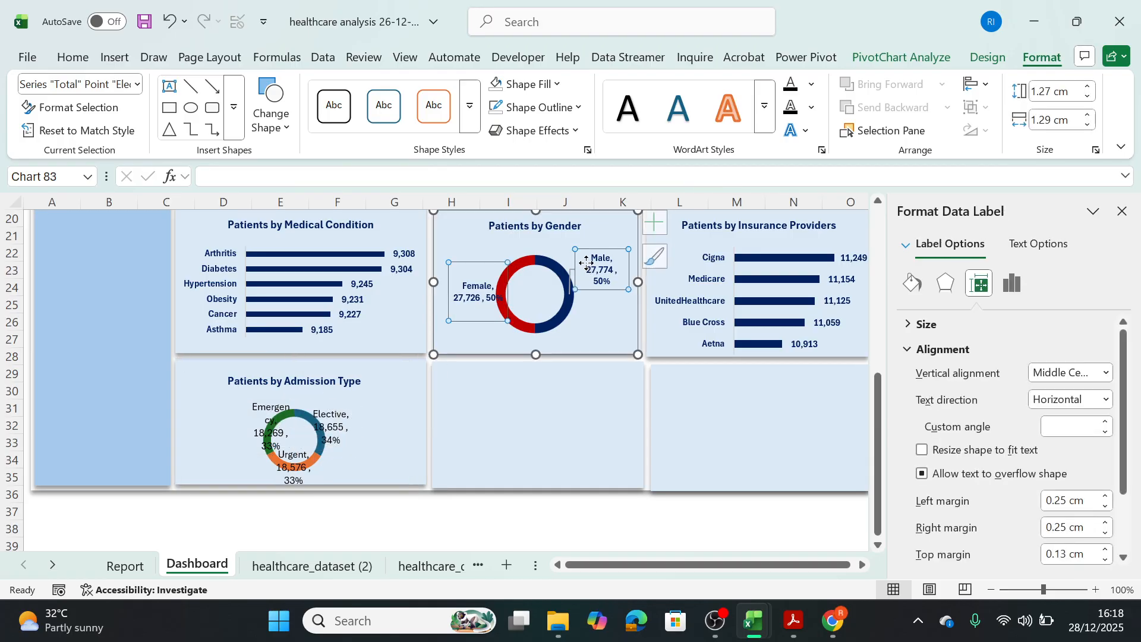
pyautogui.click(70, 57)
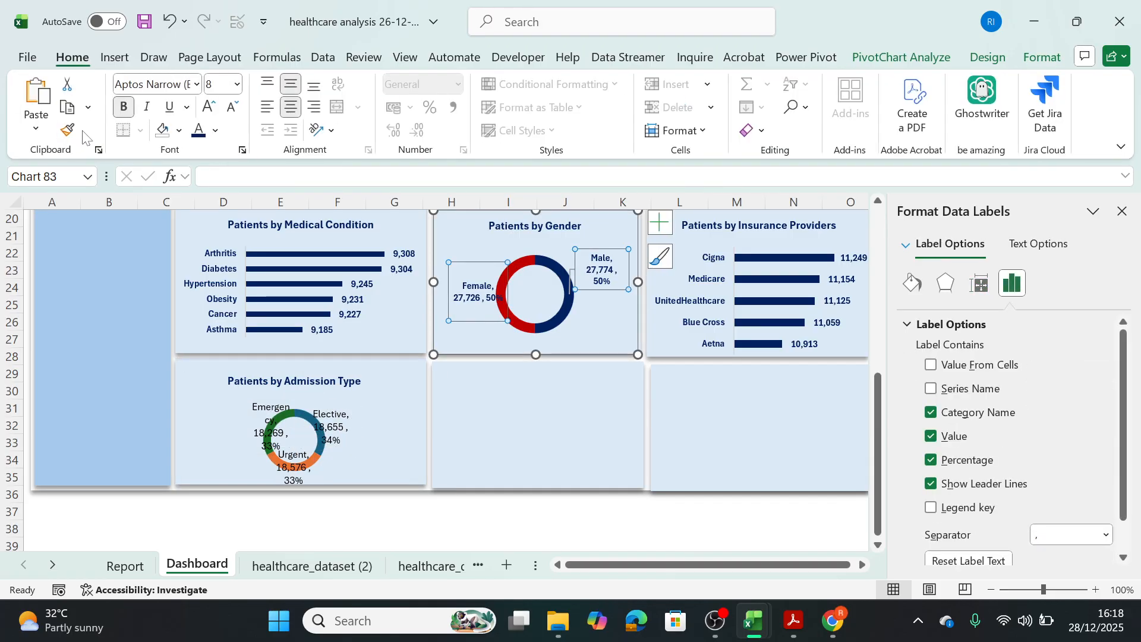
pyautogui.click(67, 130)
pyautogui.click(326, 428)
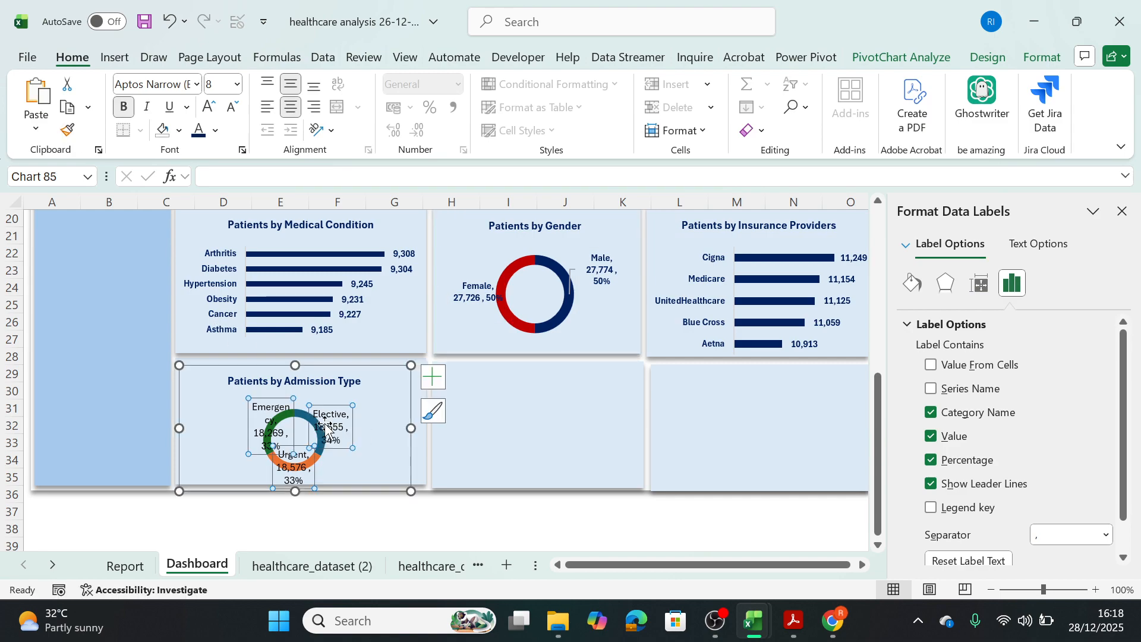
# Reposition the Emergency, Elective and Urgent data labels outside the admission type doughnut so none overlaps the ring.
pyautogui.click(269, 408)
pyautogui.moveTo(269, 409); pyautogui.dragTo(201, 429)
pyautogui.click(340, 428)
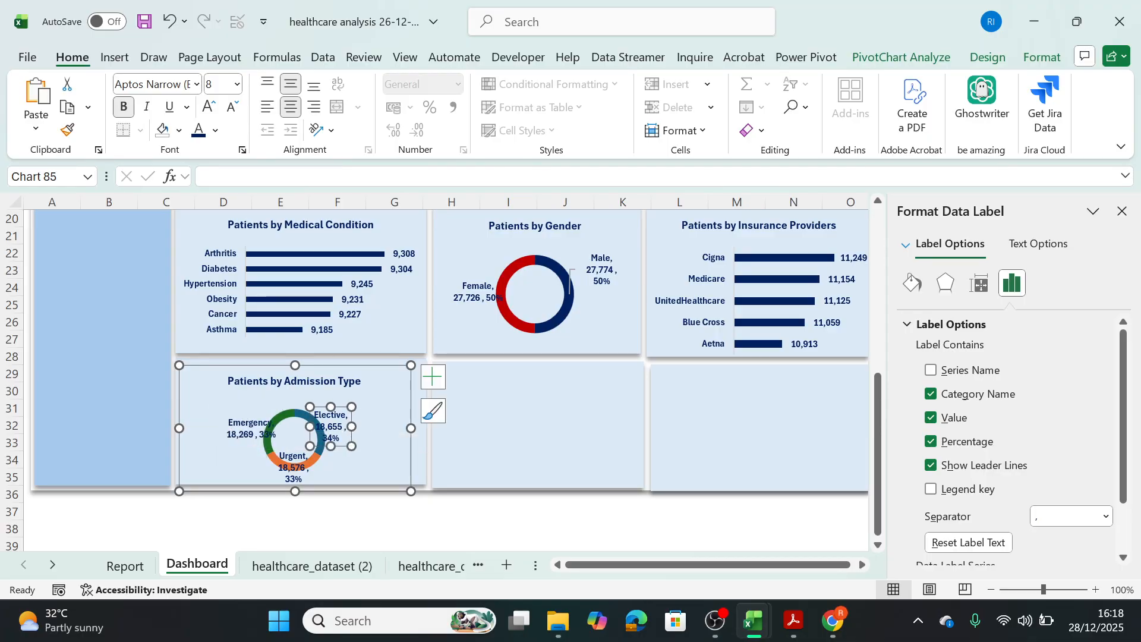
pyautogui.moveTo(350, 427); pyautogui.dragTo(375, 408)
pyautogui.click(235, 426)
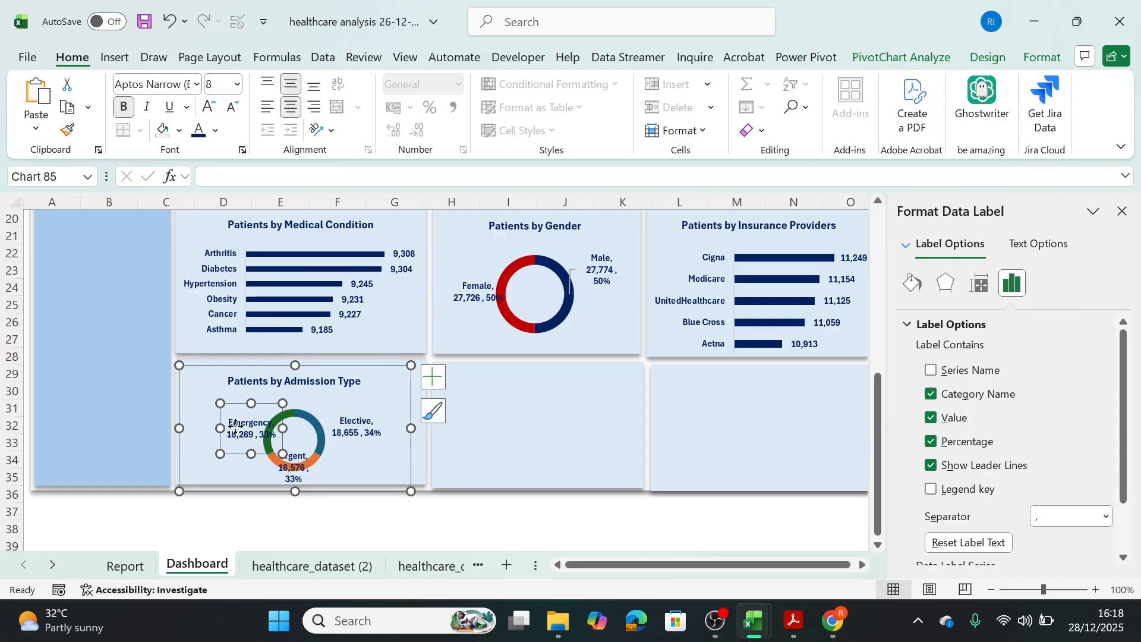
pyautogui.moveTo(220, 404); pyautogui.dragTo(217, 404)
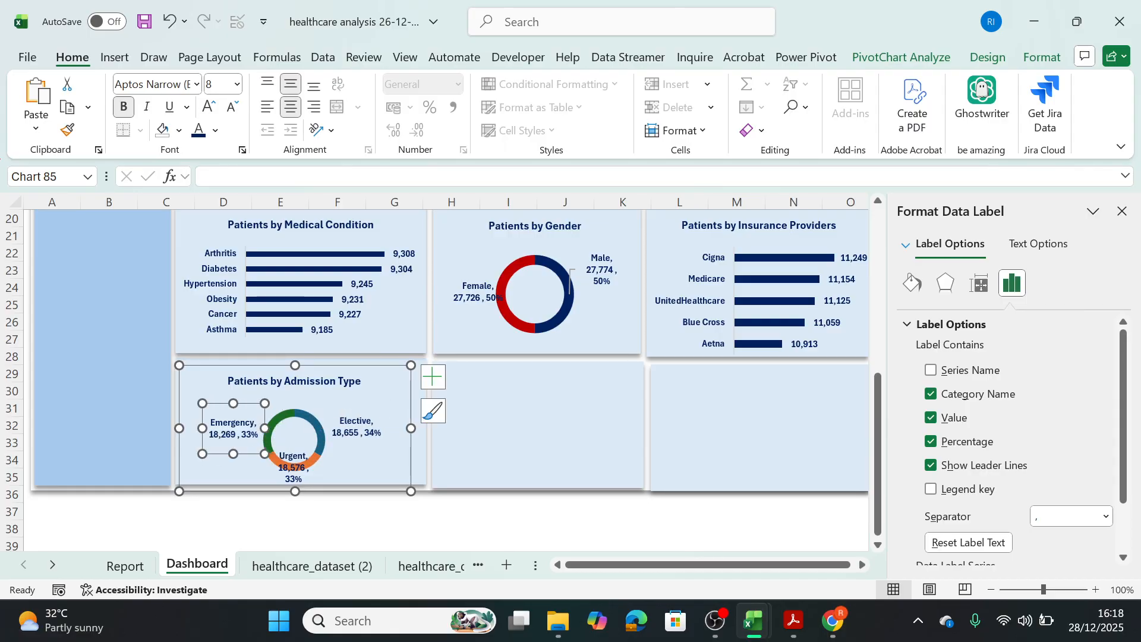
pyautogui.click(294, 473)
pyautogui.moveTo(314, 467); pyautogui.dragTo(365, 450)
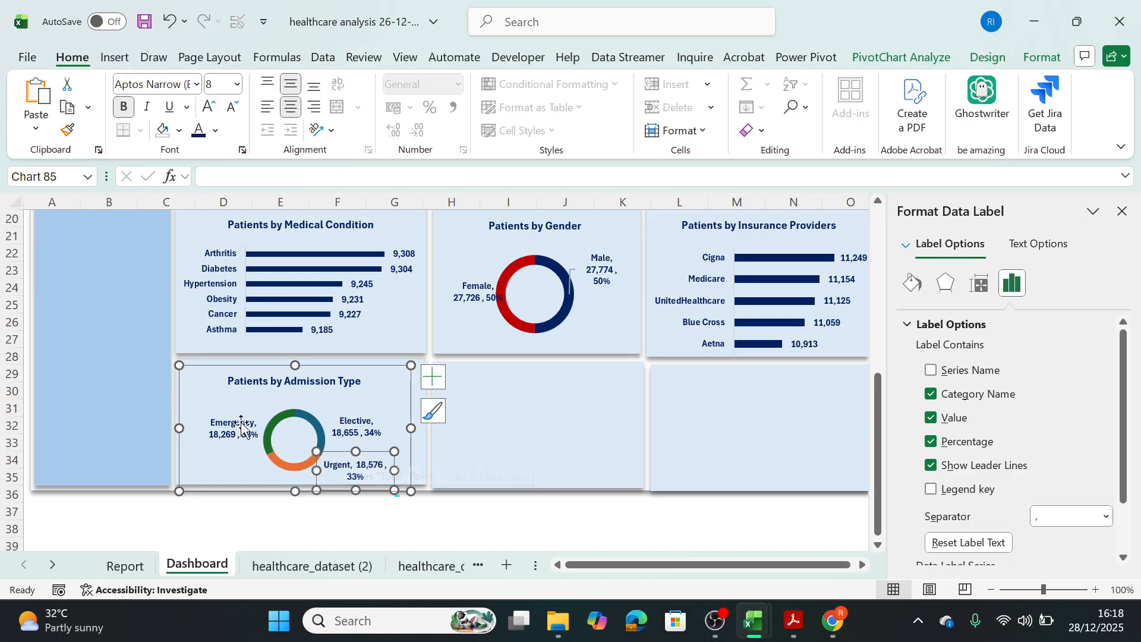
pyautogui.click(274, 380)
pyautogui.click(369, 469)
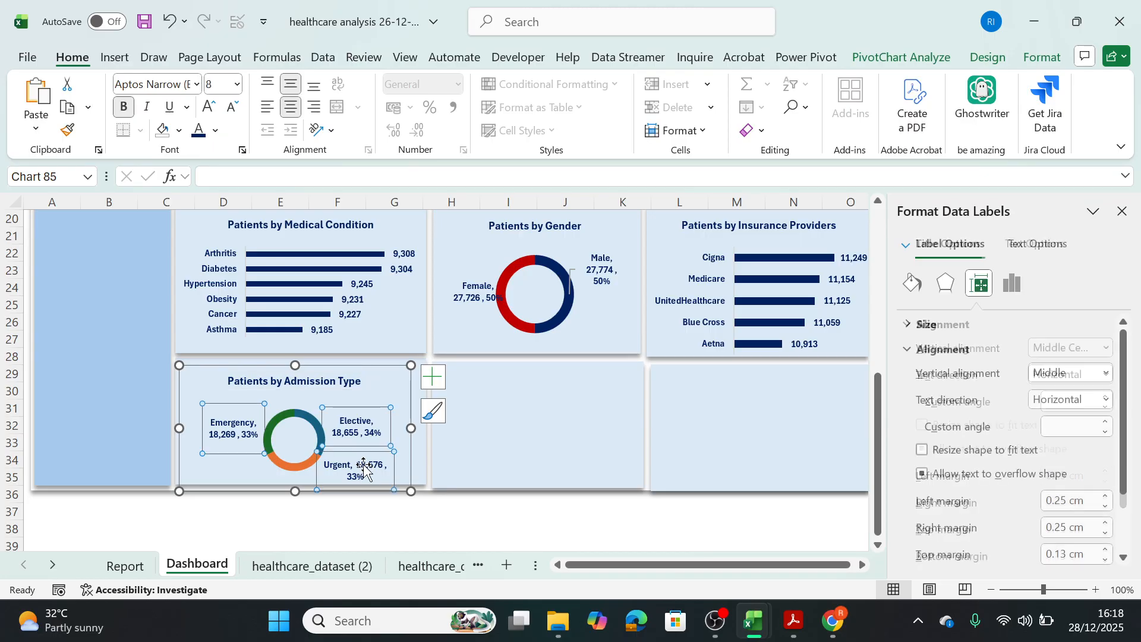
# Fill the Urgent slice of the admission type doughnut with standard dark red.
pyautogui.click(323, 405)
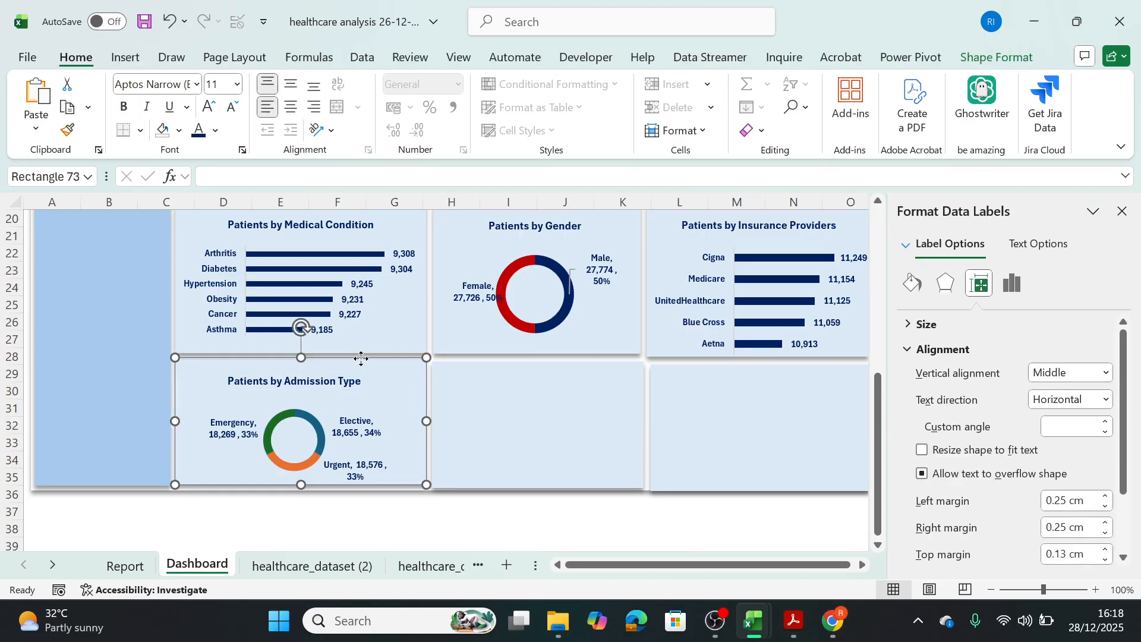
pyautogui.click(292, 467)
pyautogui.click(293, 468)
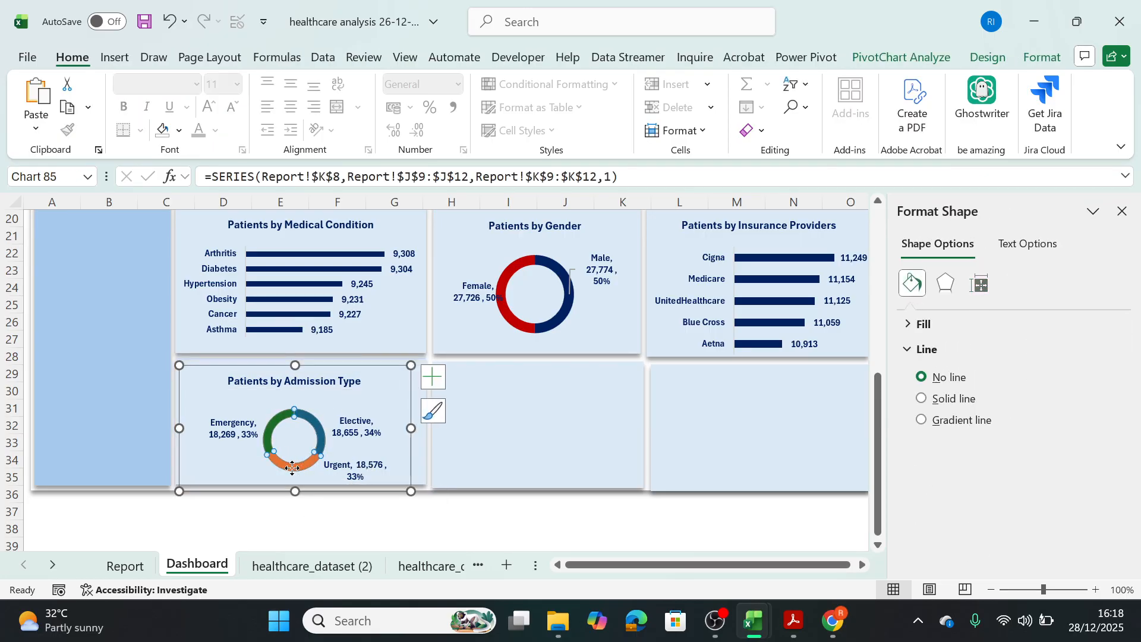
pyautogui.click(292, 467)
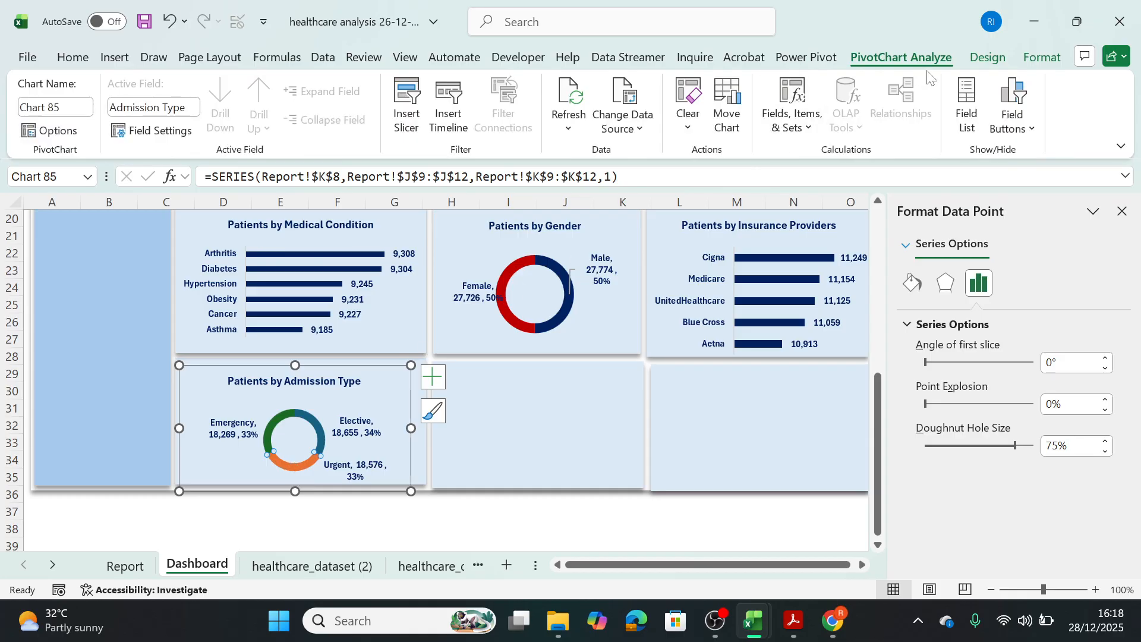
pyautogui.click(1041, 57)
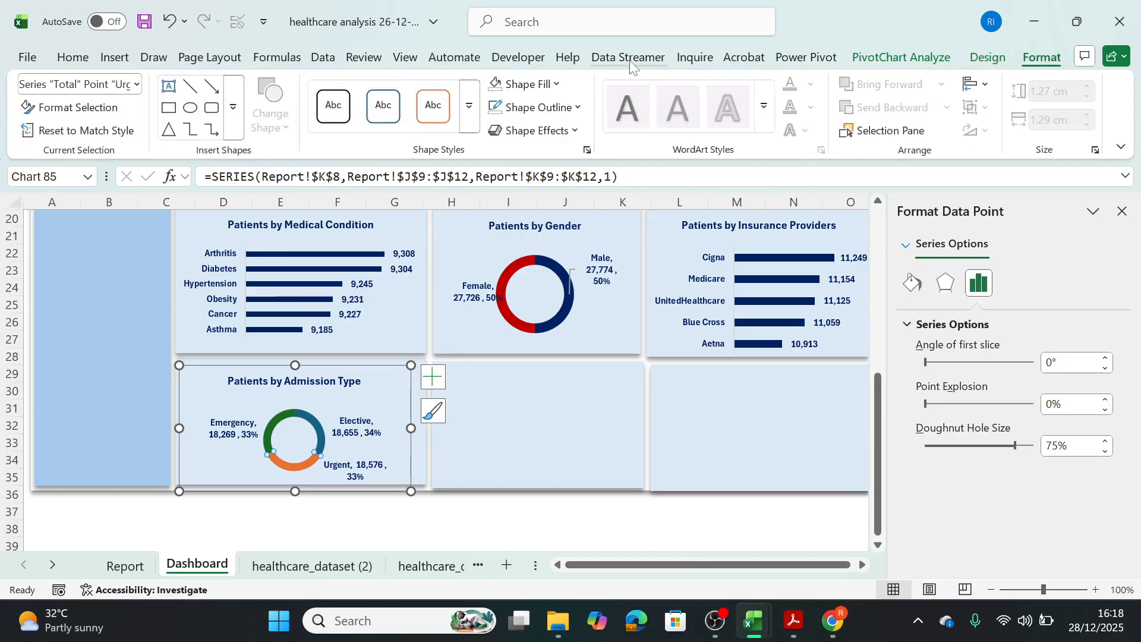
pyautogui.click(553, 88)
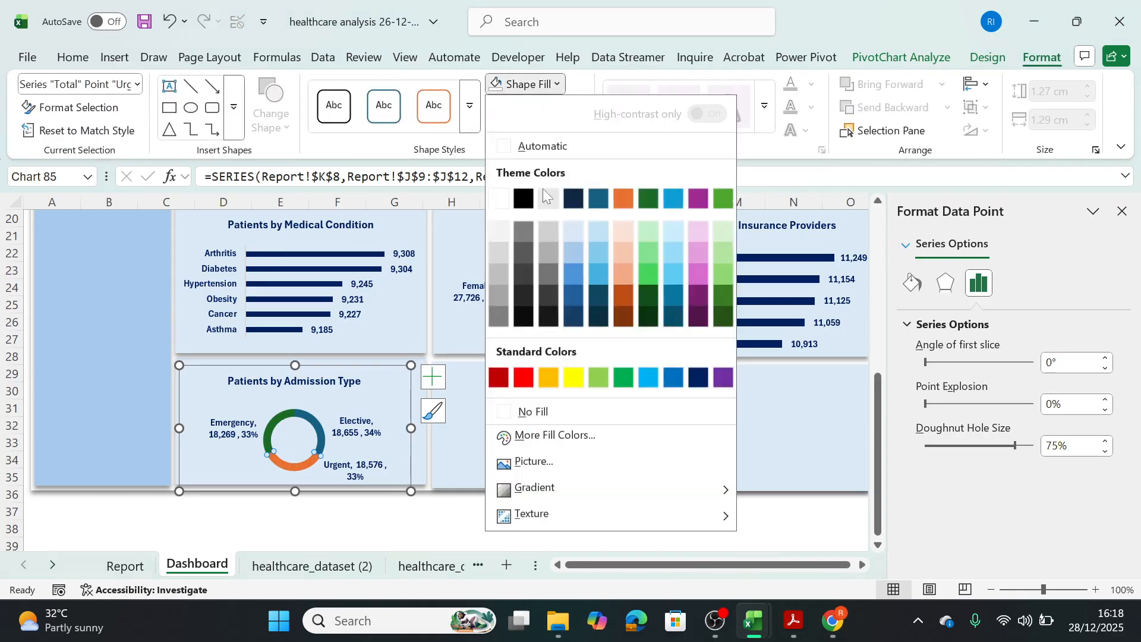
pyautogui.click(497, 379)
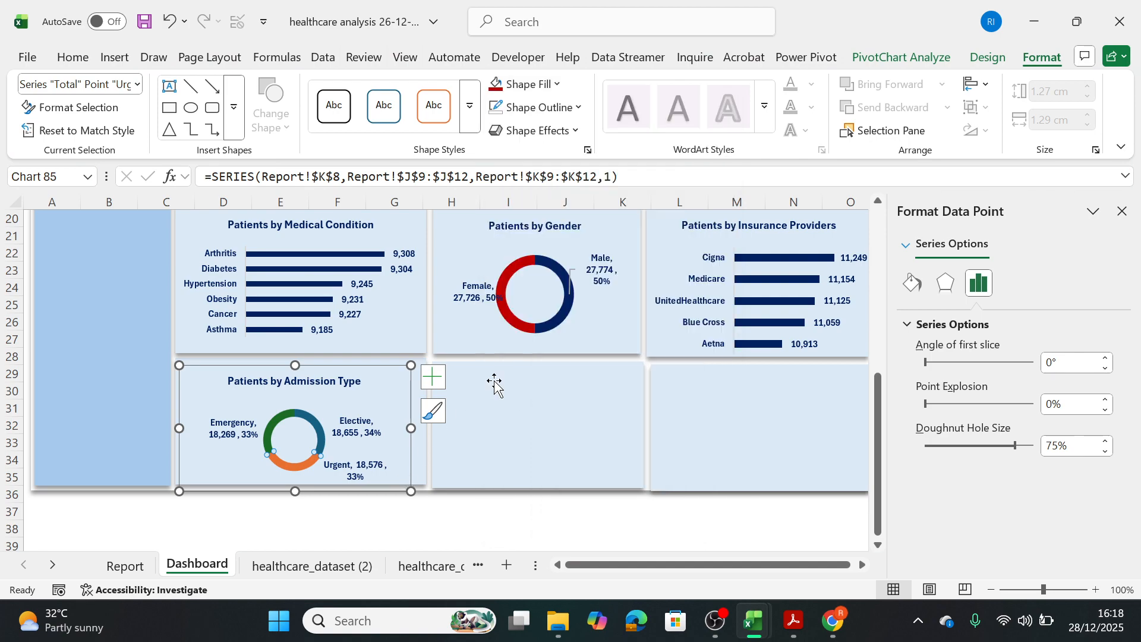
pyautogui.click(378, 422)
pyautogui.click(351, 360)
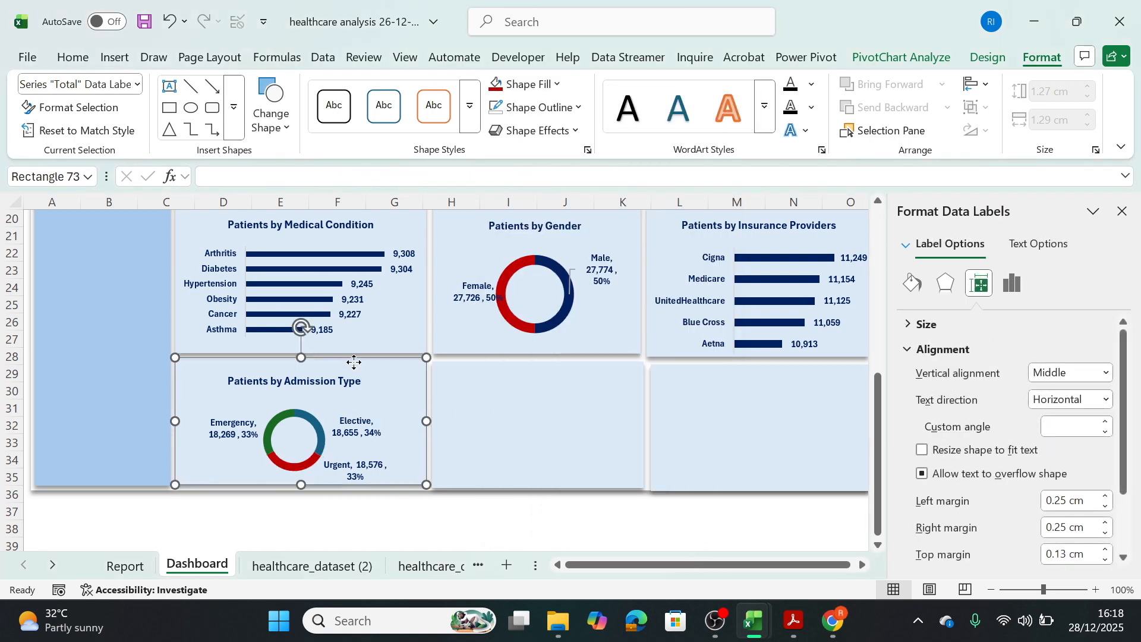
# Fill the Elective slice of the admission type doughnut with standard dark blue.
pyautogui.click(315, 427)
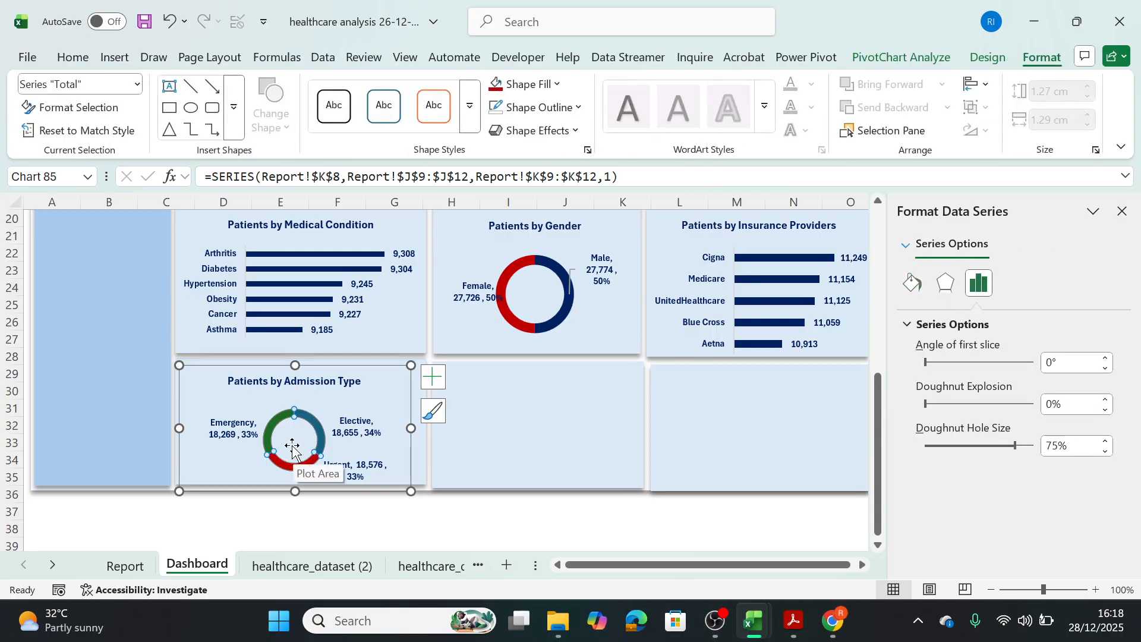
pyautogui.click(314, 418)
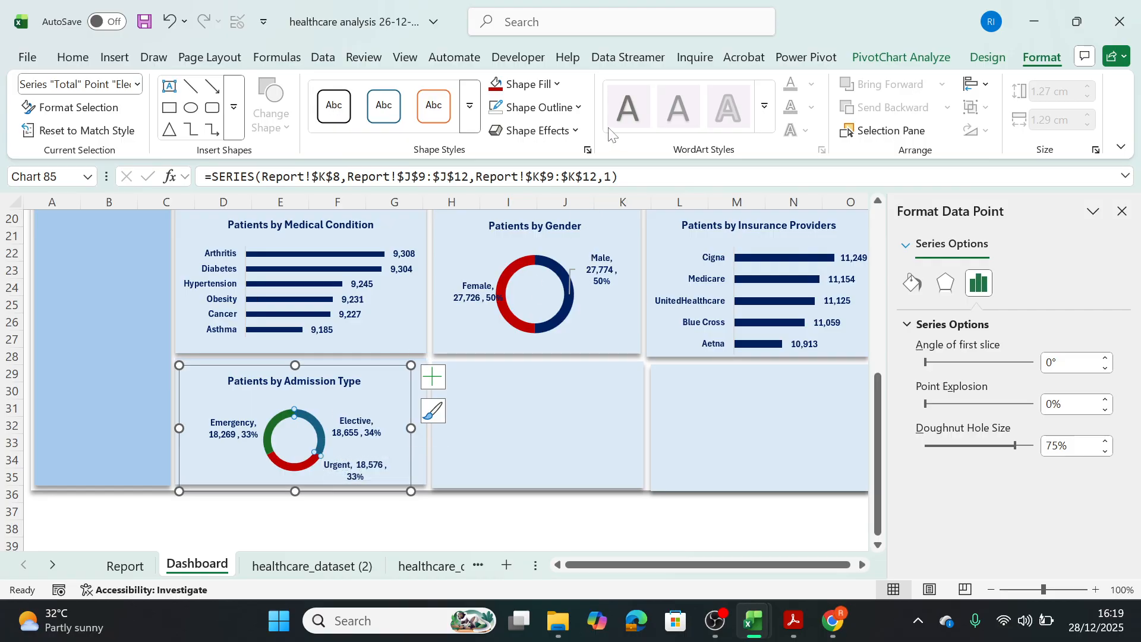
pyautogui.click(561, 85)
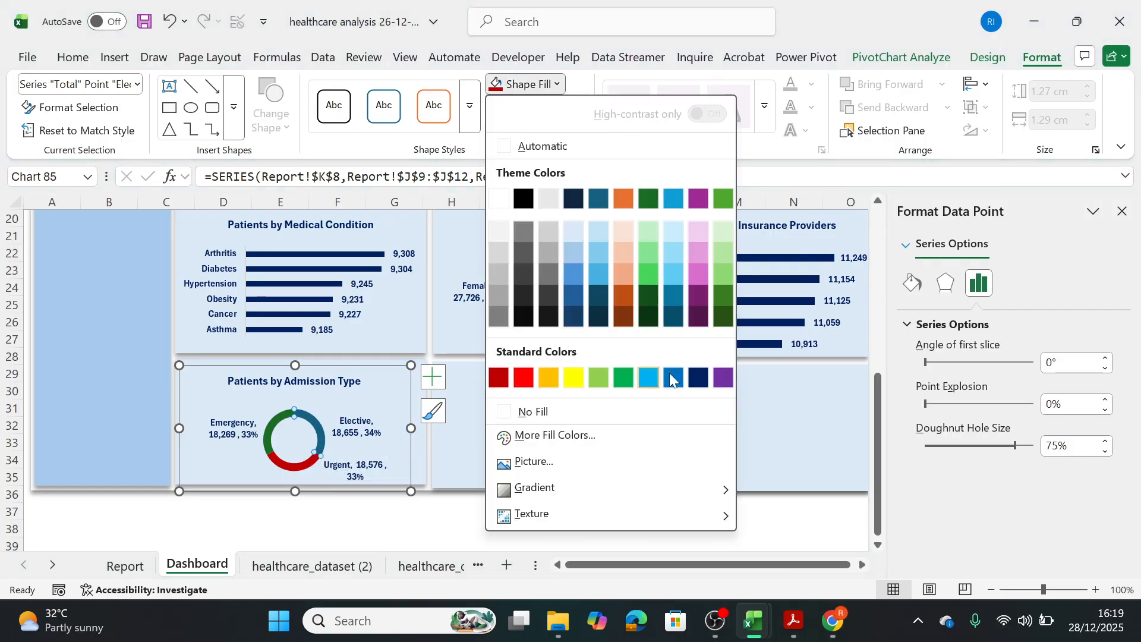
pyautogui.click(703, 383)
pyautogui.click(497, 451)
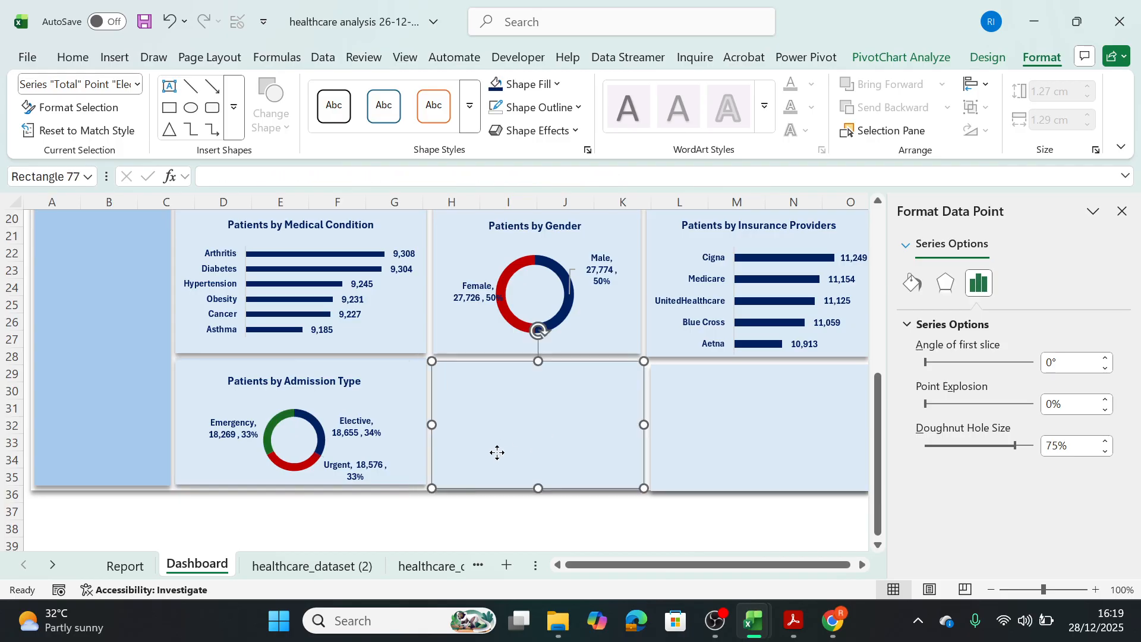
# Enlarge the plot area of the Patients by Admission Type doughnut up to just below the chart title.
pyautogui.click(304, 404)
pyautogui.click(314, 417)
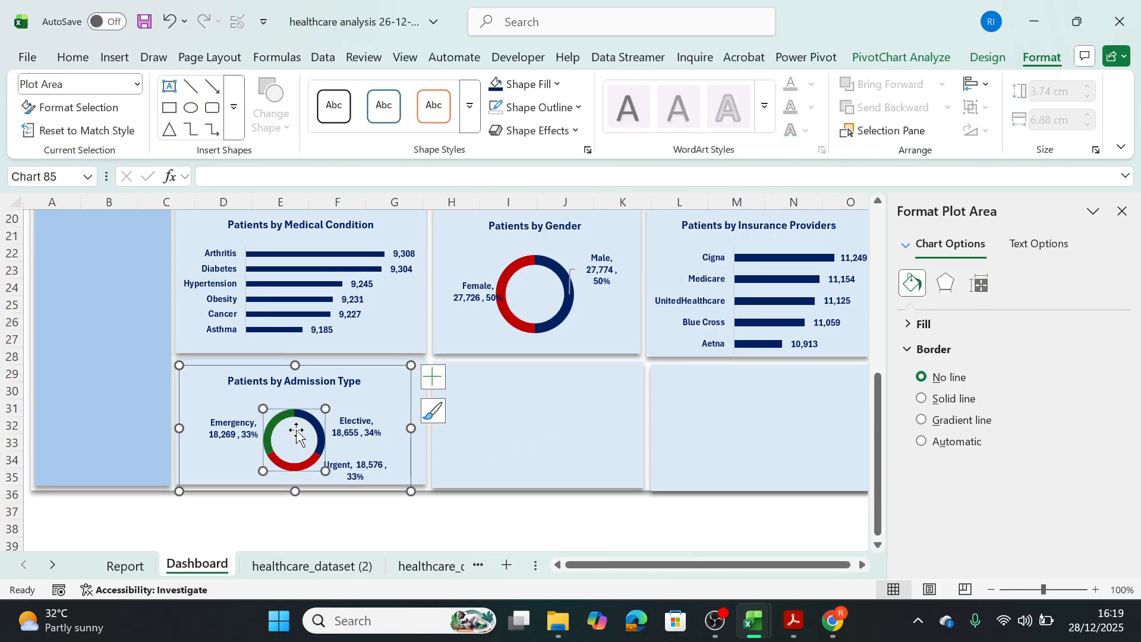
pyautogui.moveTo(326, 409); pyautogui.dragTo(342, 393)
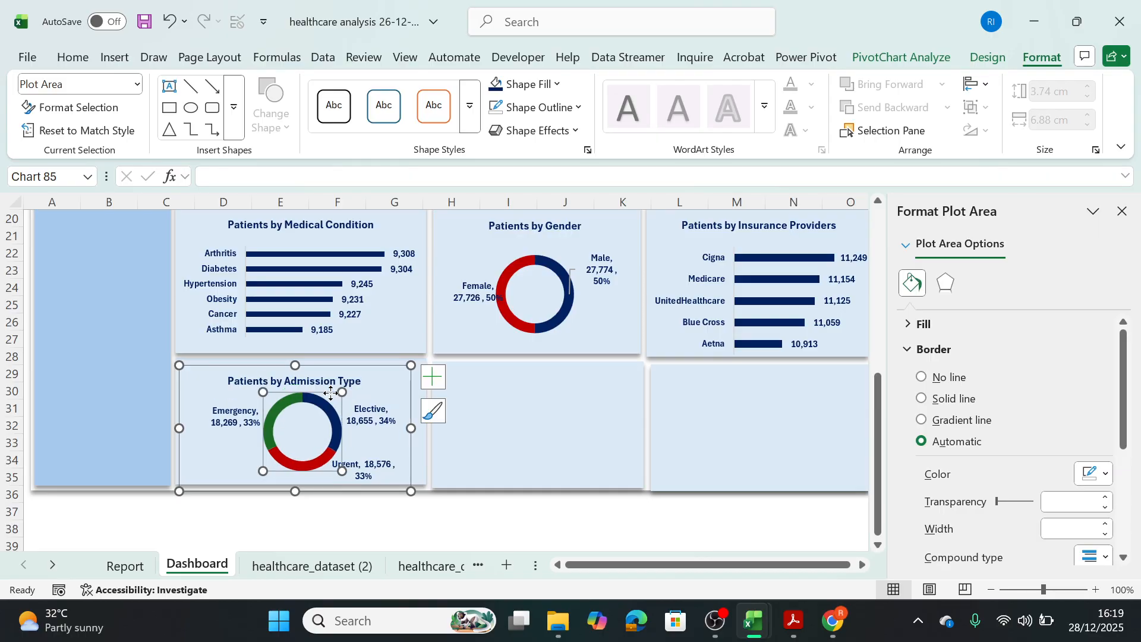
pyautogui.click(519, 396)
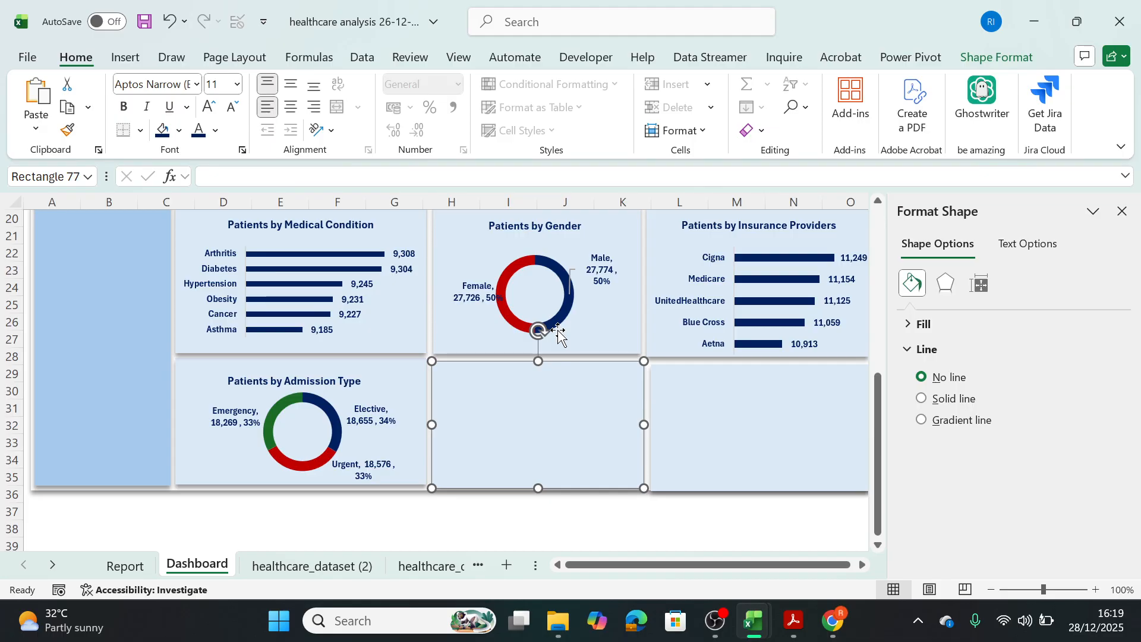
# Insert a clustered bar PivotChart from the Patients by Age Group pivot table on the Report sheet.
pyautogui.click(124, 565)
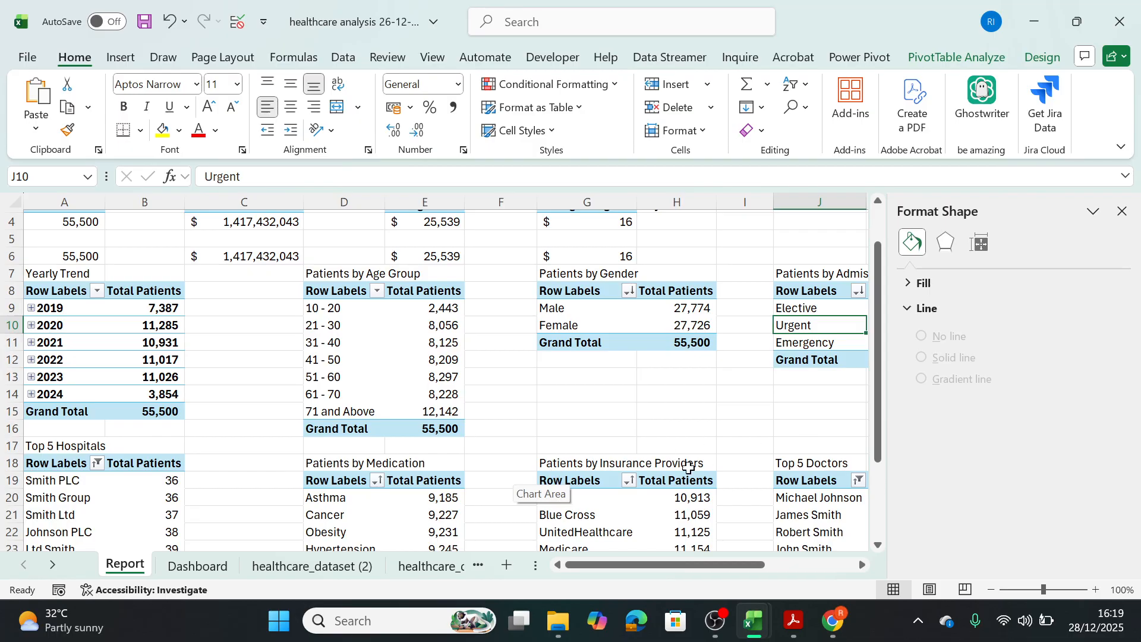
pyautogui.click(389, 354)
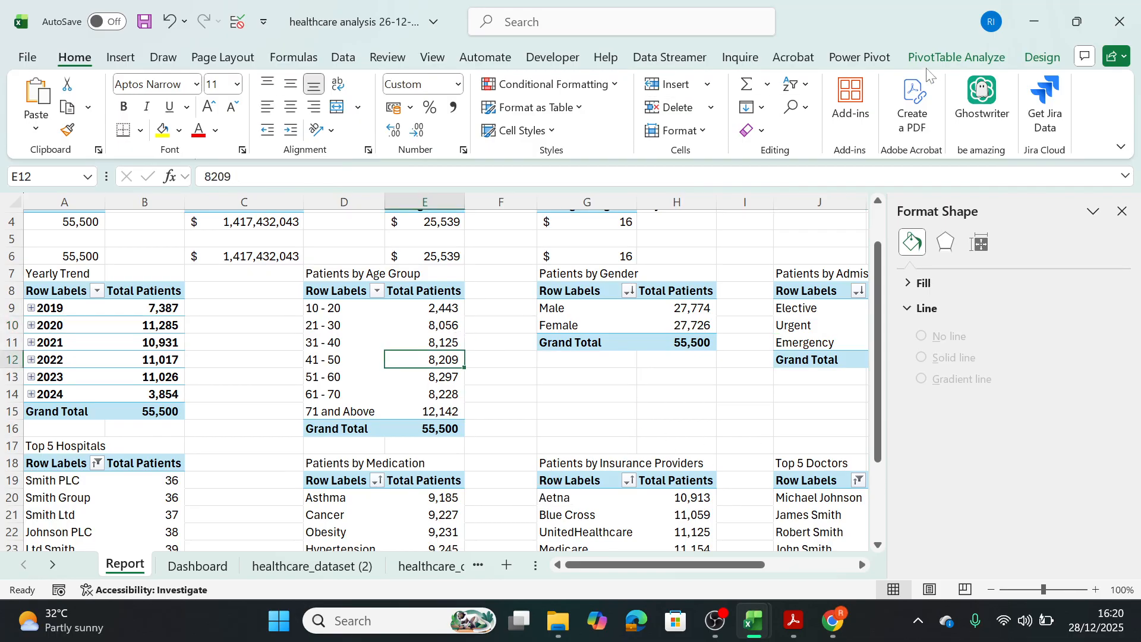
pyautogui.click(950, 54)
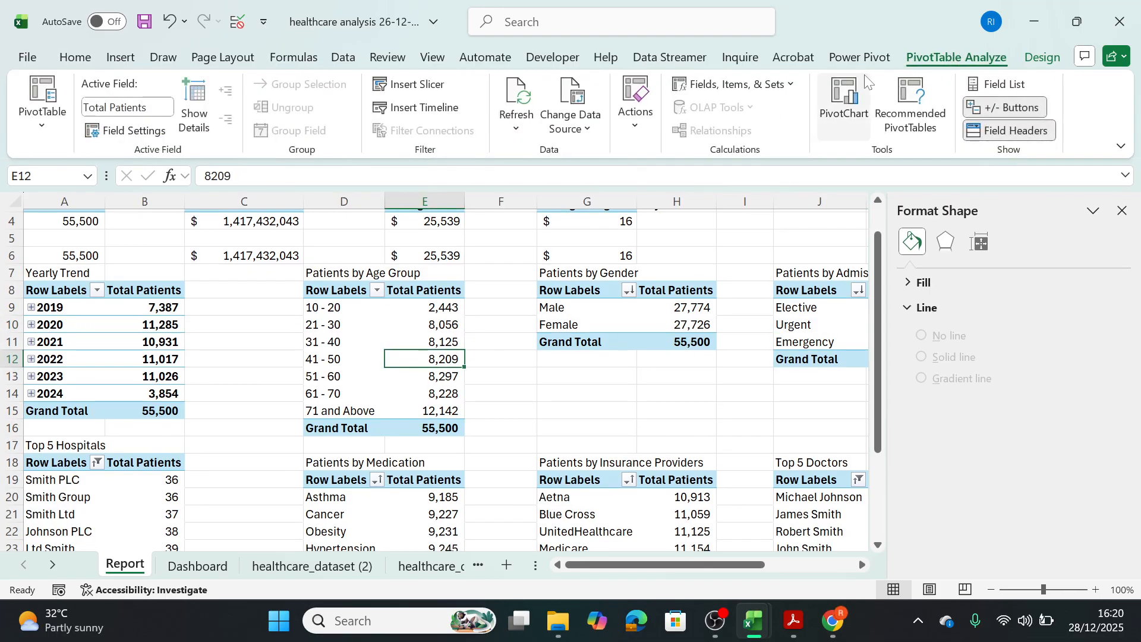
pyautogui.click(851, 109)
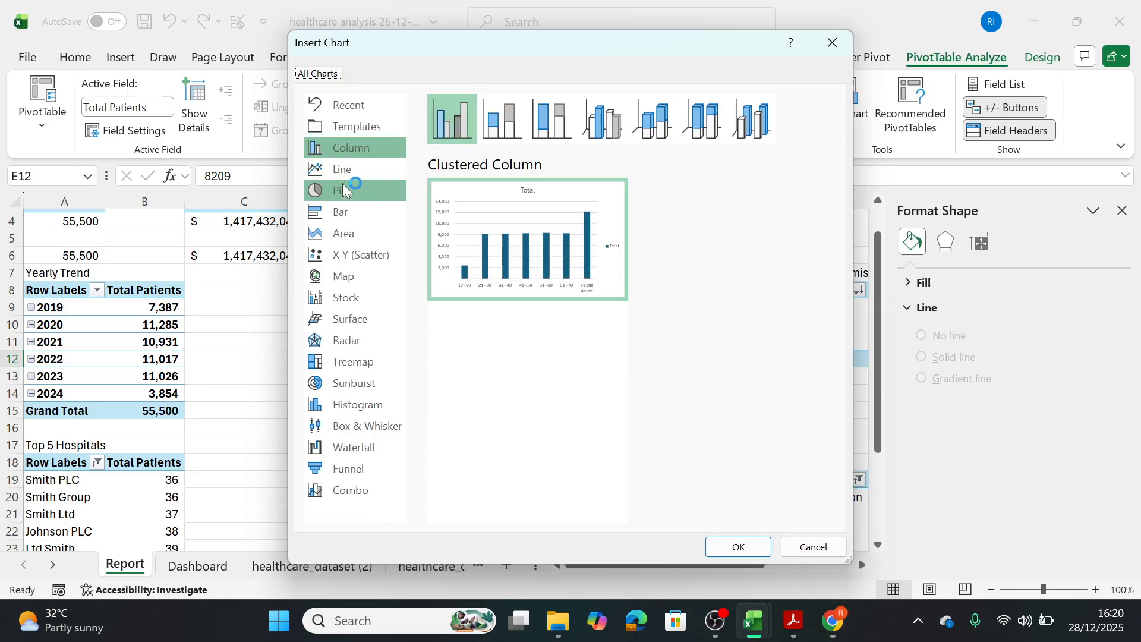
pyautogui.click(343, 189)
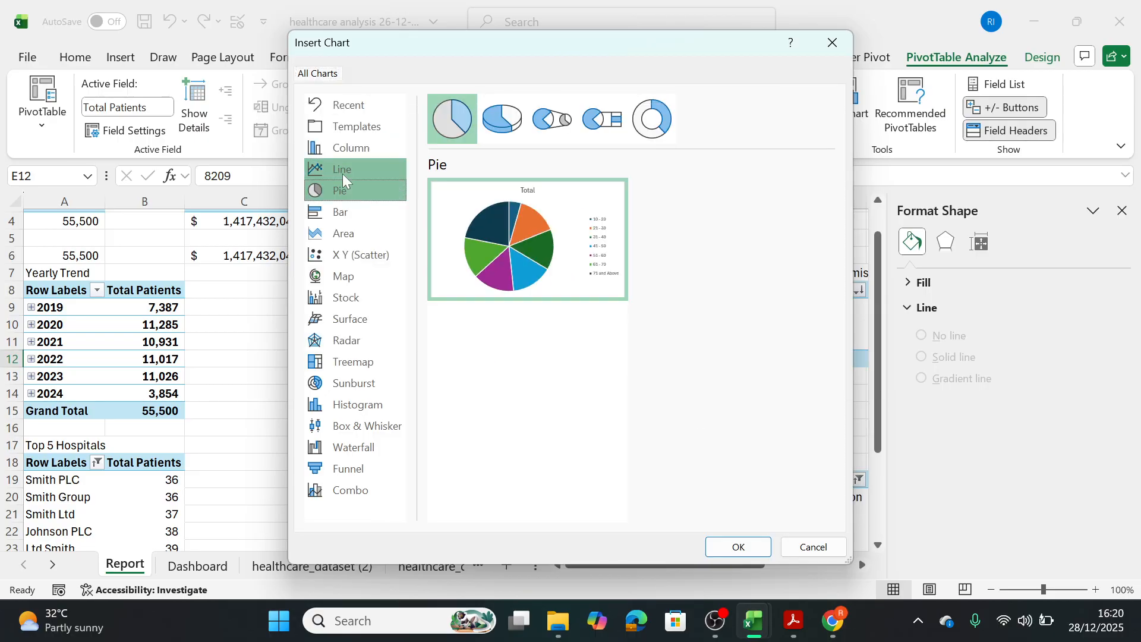
pyautogui.click(358, 213)
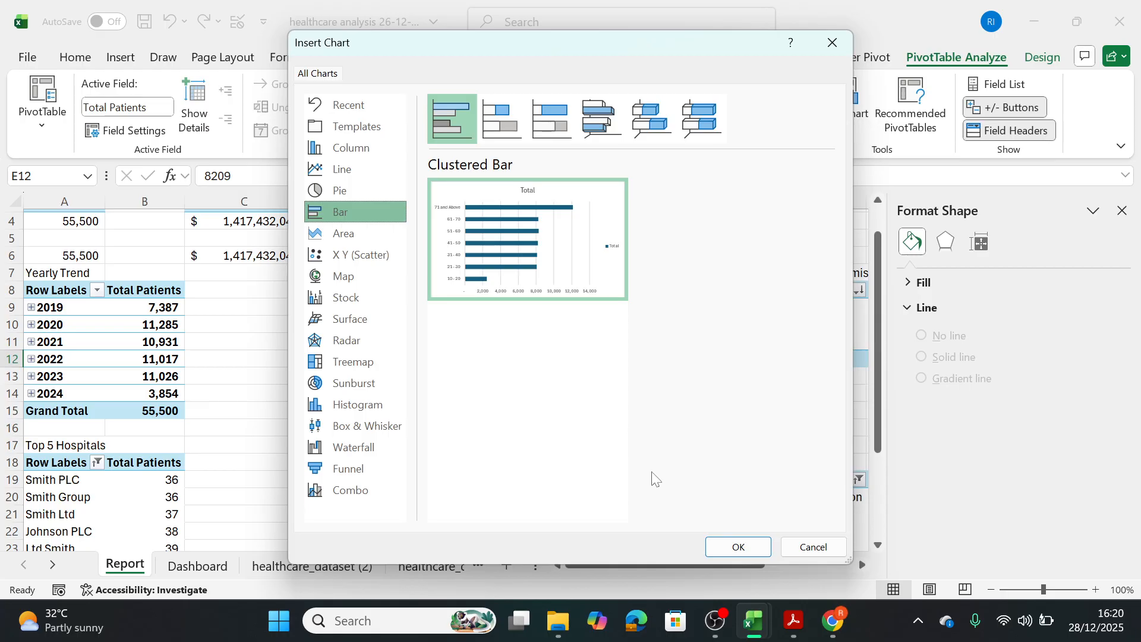
pyautogui.click(738, 546)
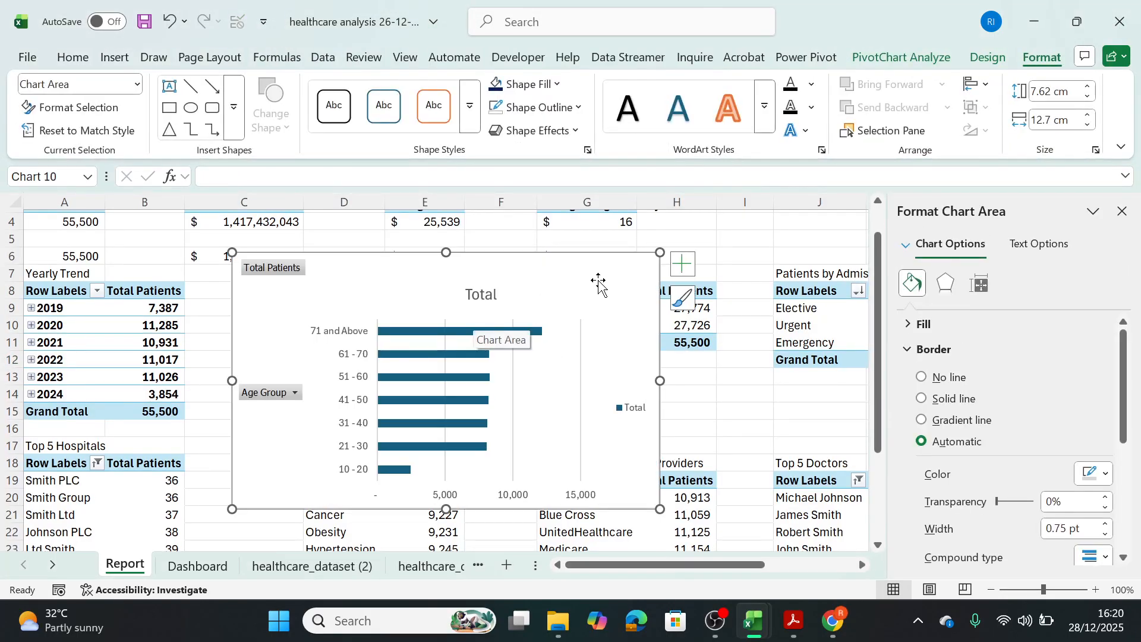
# Try to cut the age group bar chart, dismiss the message and remove the chart from the Report sheet.
pyautogui.hotkey('ctrl', 'x')
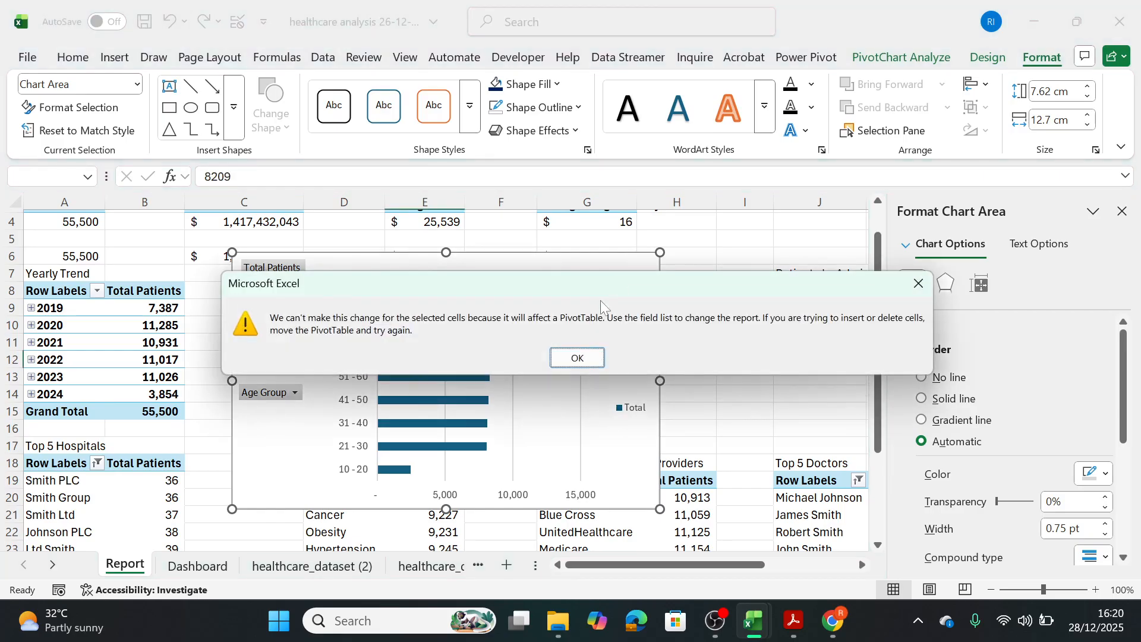
pyautogui.click(918, 283)
pyautogui.click(620, 409)
pyautogui.click(480, 363)
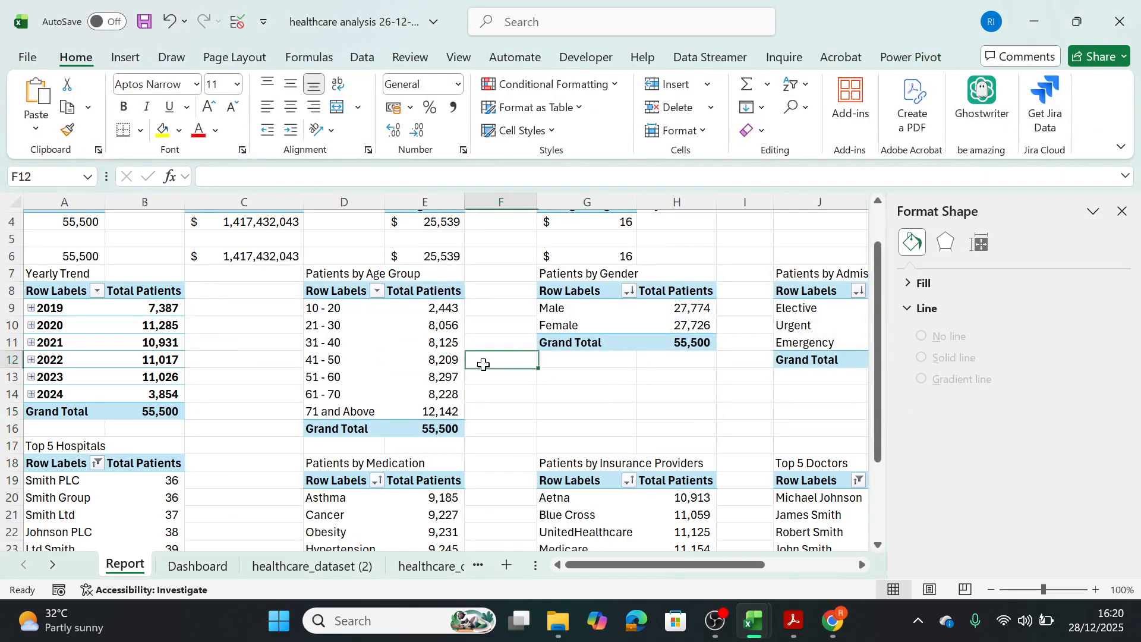
# Insert a new clustered bar PivotChart based on the Patients by Age Group pivot table.
pyautogui.click(445, 360)
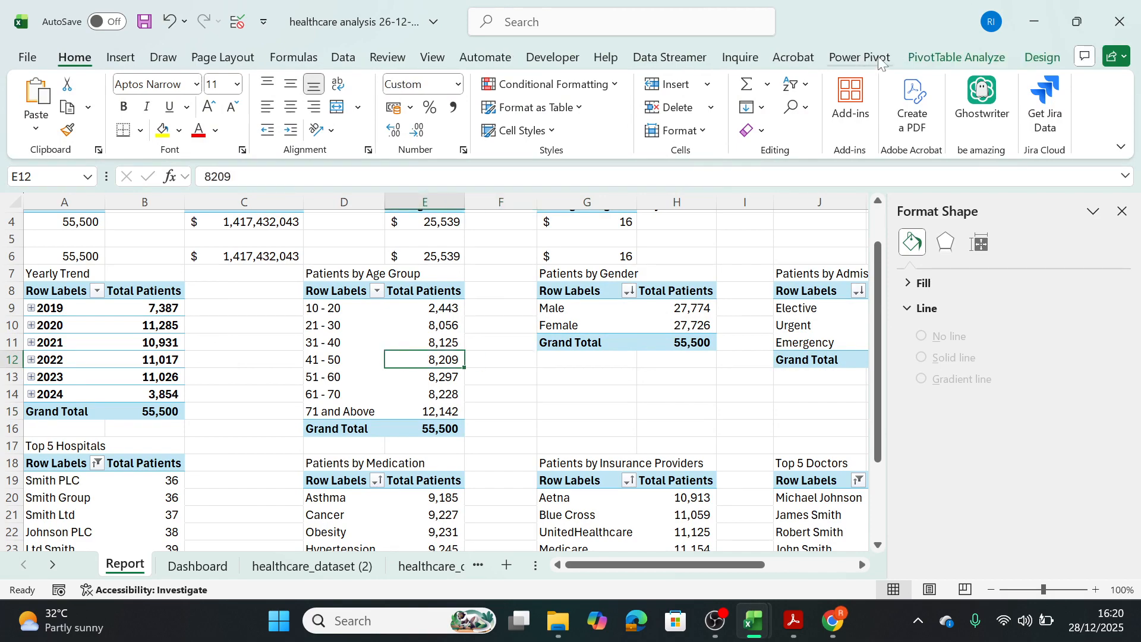
pyautogui.click(953, 55)
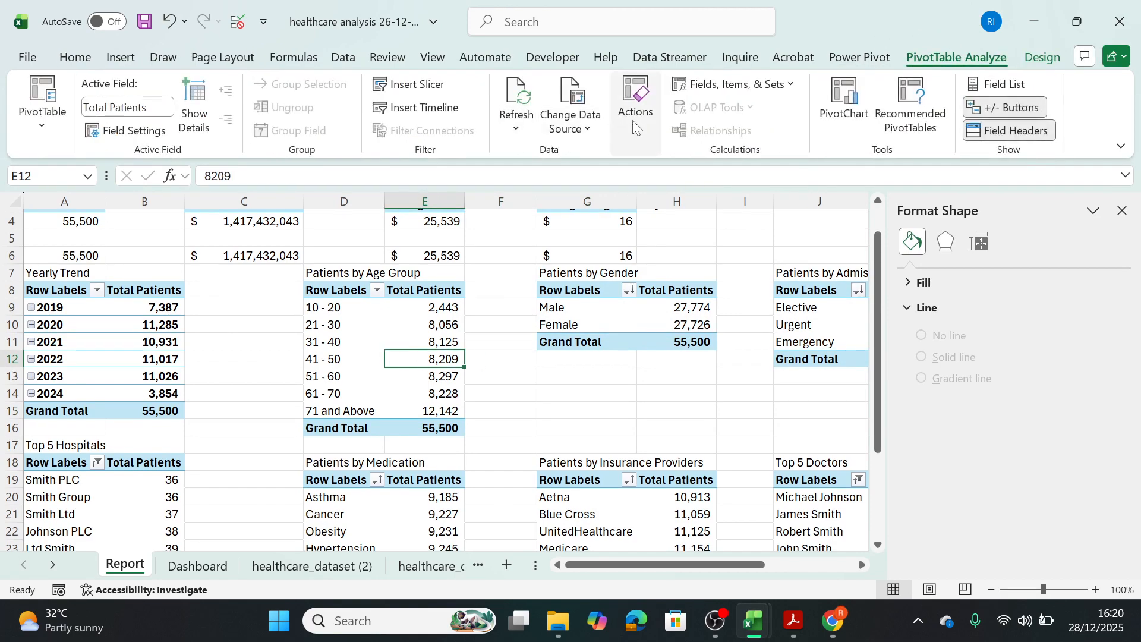
pyautogui.click(844, 98)
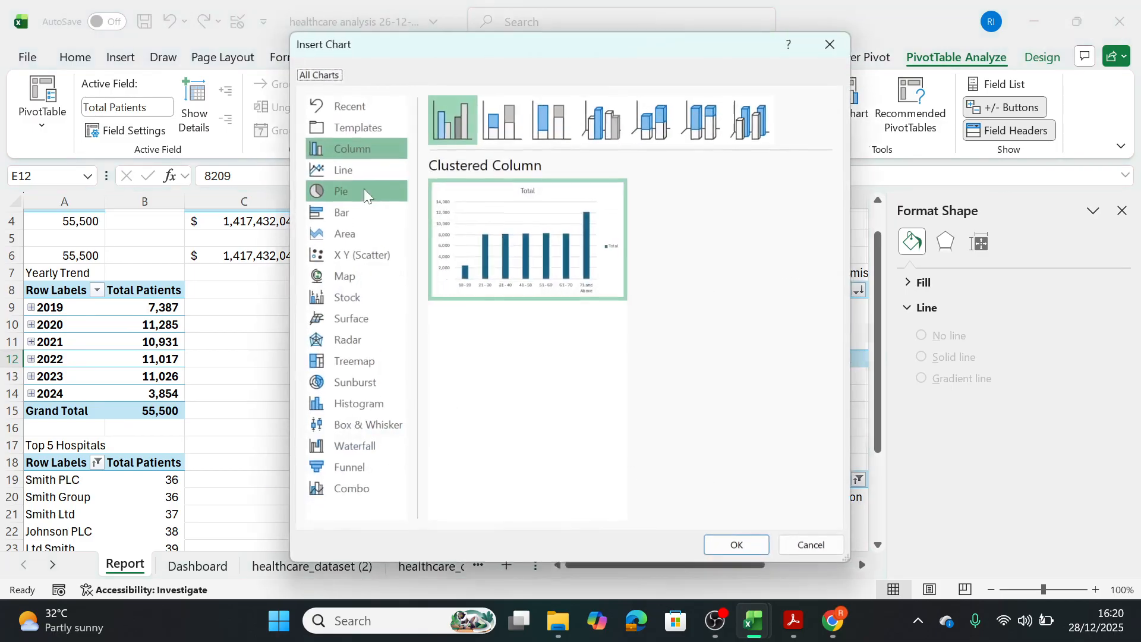
pyautogui.click(355, 207)
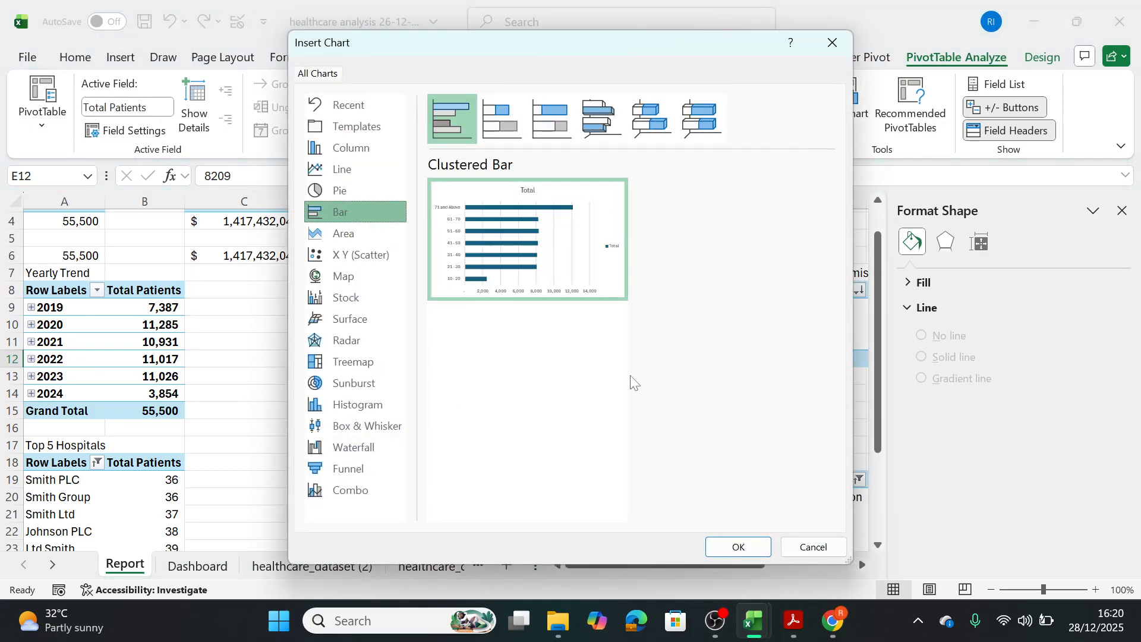
pyautogui.click(731, 547)
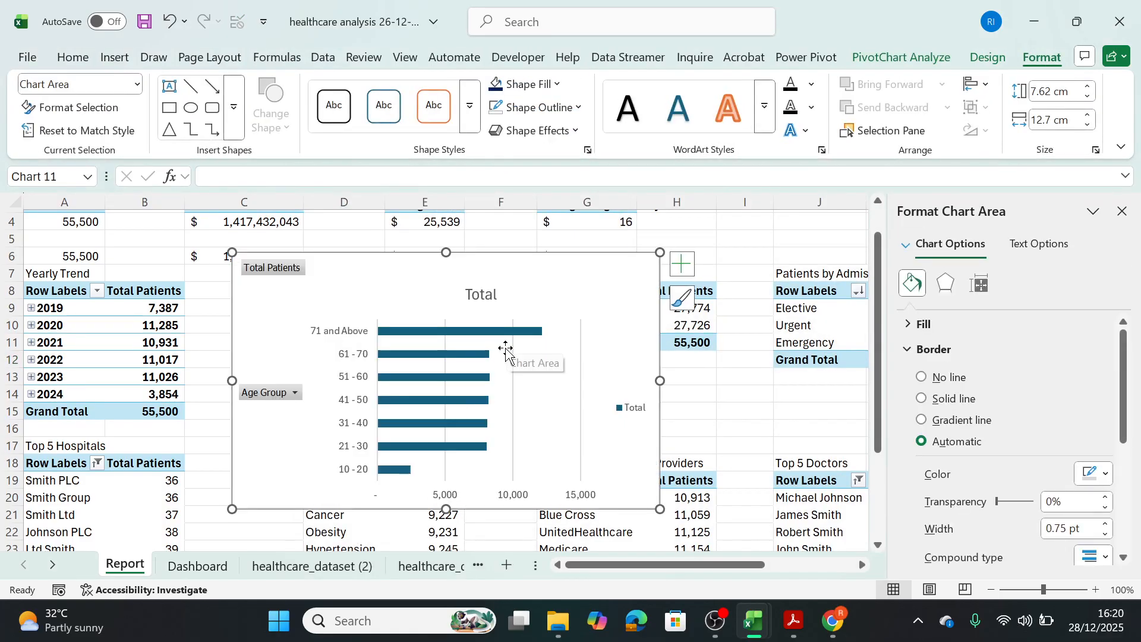
# Remove the legend and the horizontal value axis from the age group bar chart.
pyautogui.click(631, 415)
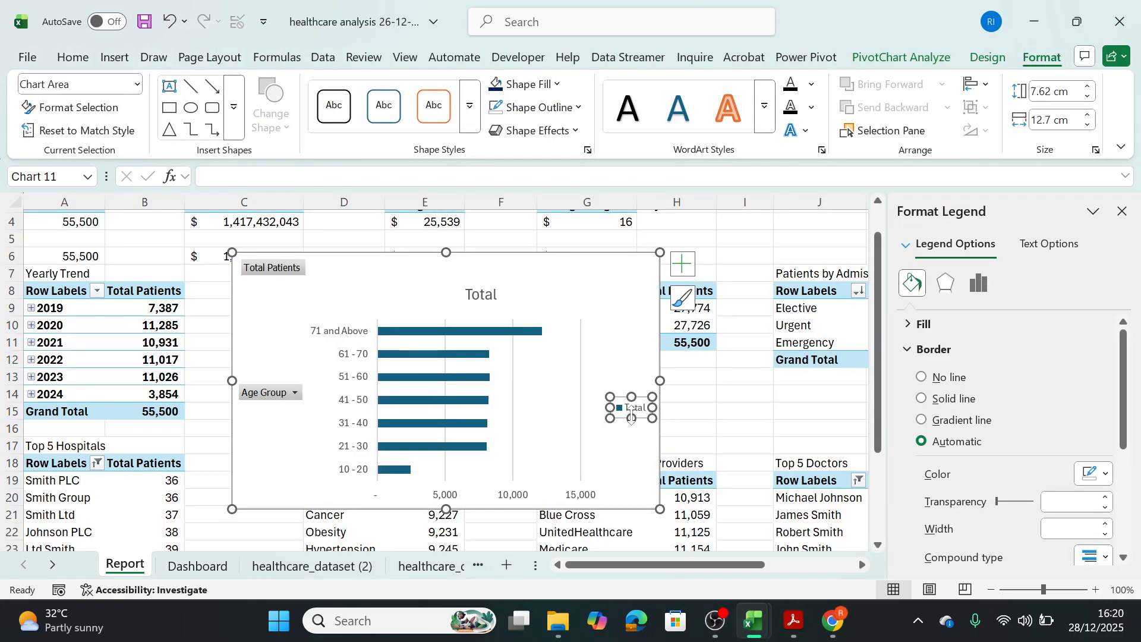
pyautogui.press('Delete')
pyautogui.click(467, 498)
pyautogui.press('Delete')
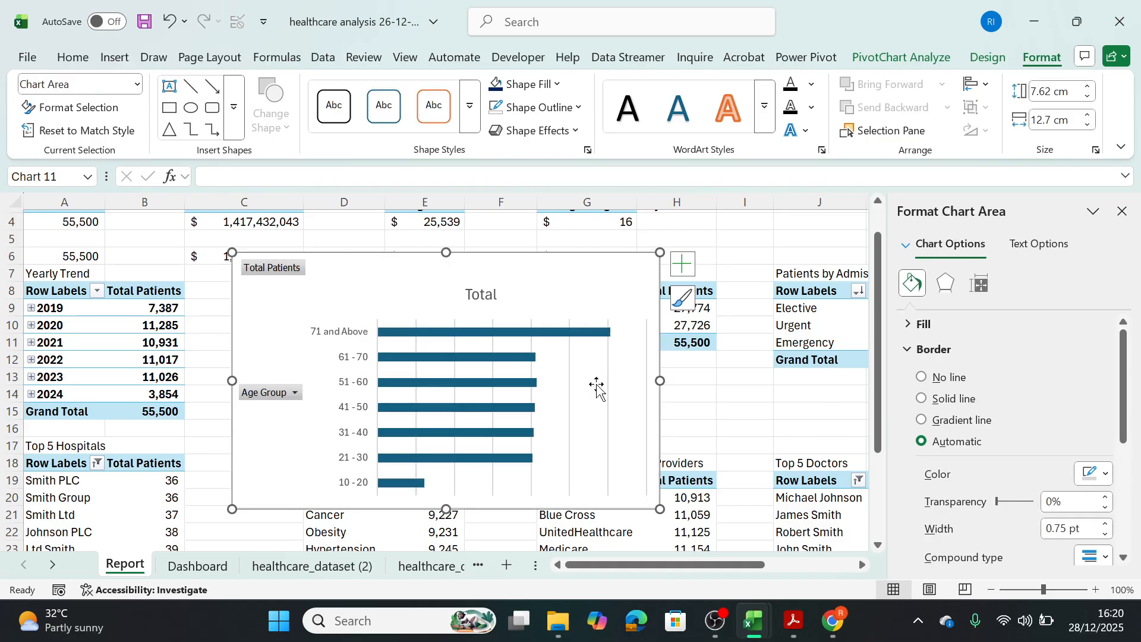
# Show data labels on the age group chart and hide its gridlines and all field buttons.
pyautogui.click(683, 264)
pyautogui.click(720, 361)
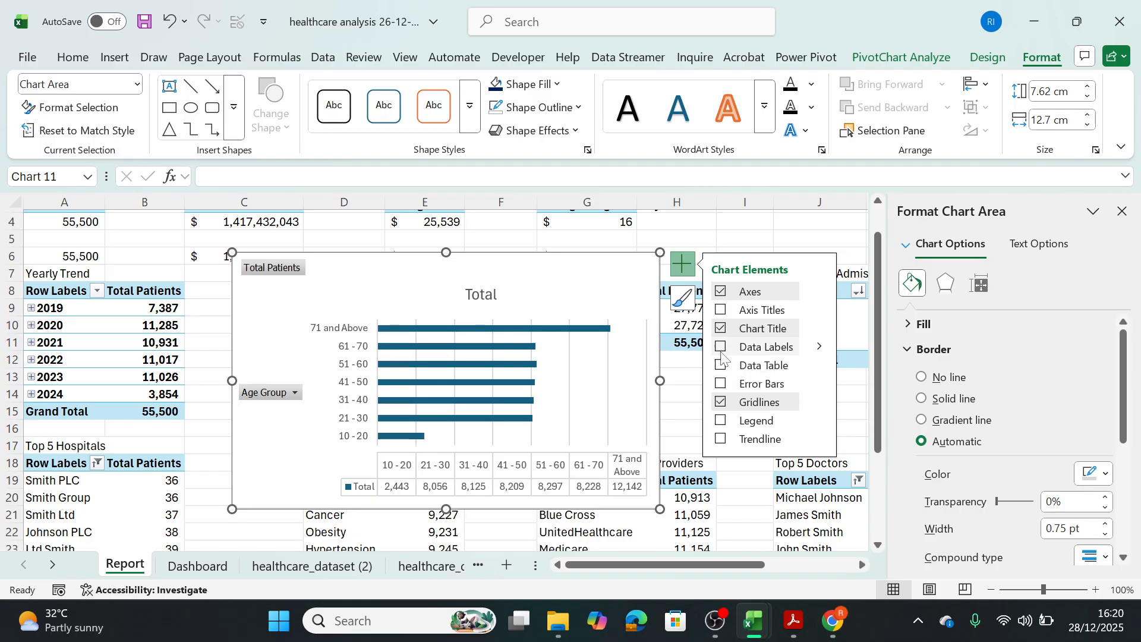
pyautogui.click(721, 365)
pyautogui.click(720, 346)
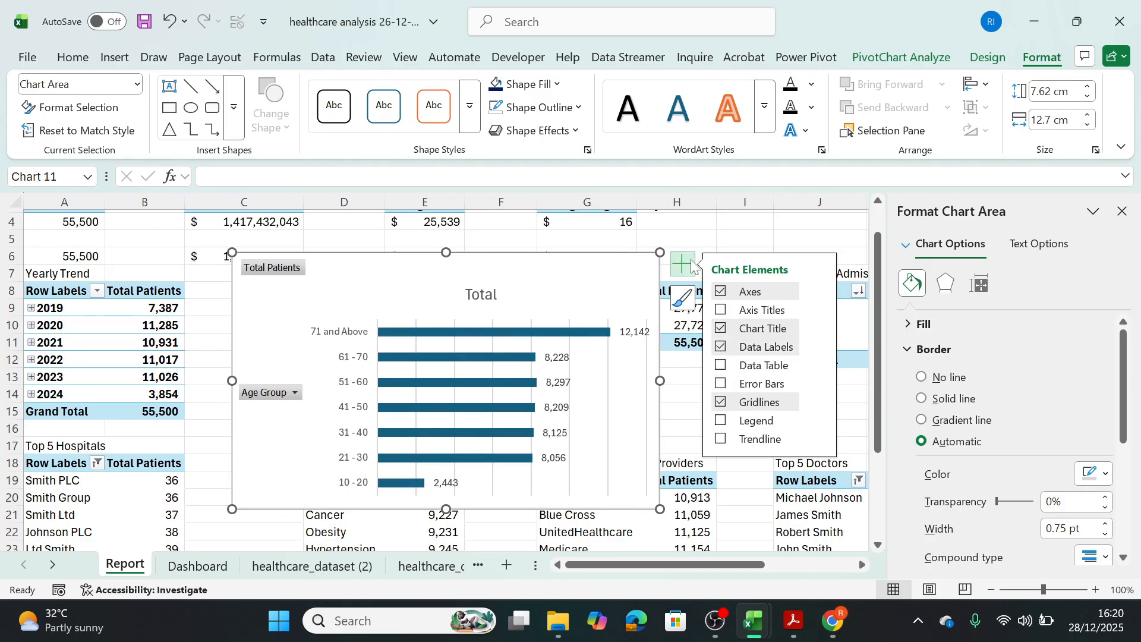
pyautogui.click(721, 402)
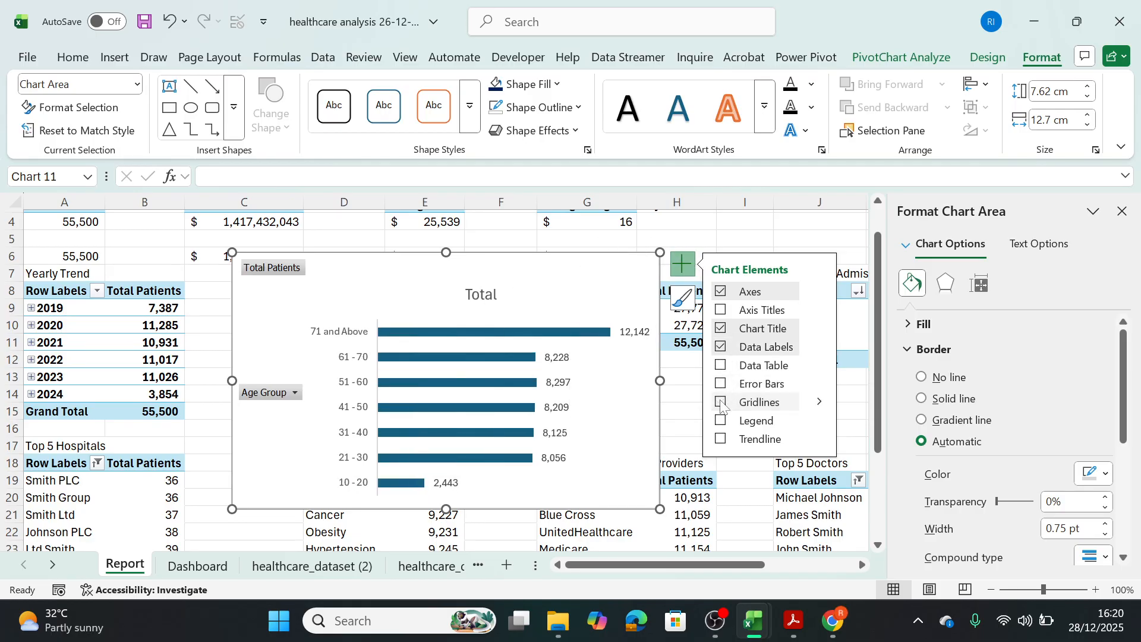
pyautogui.rightClick(253, 392)
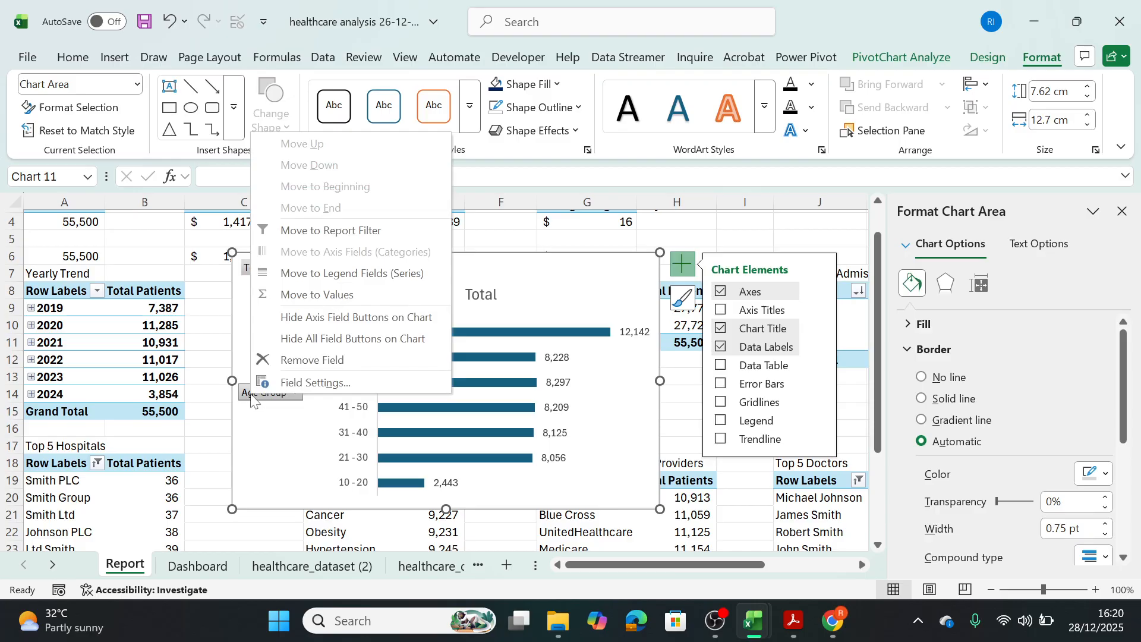
pyautogui.click(304, 347)
# Change the age group bar chart's title to "Patients by Age Group".
pyautogui.click(447, 272)
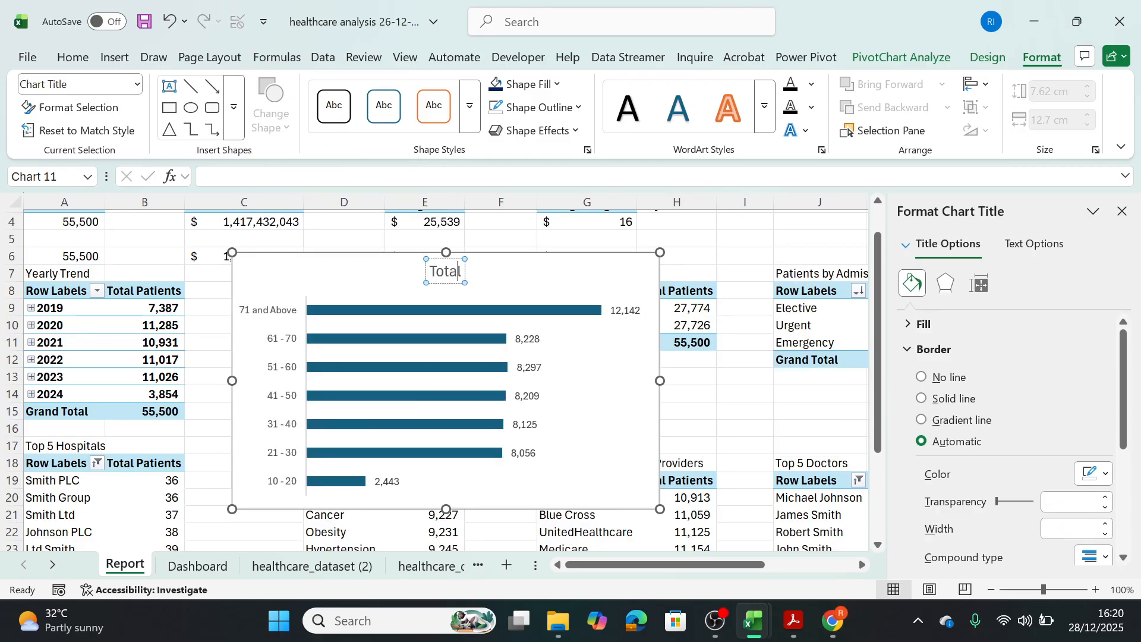
pyautogui.doubleClick(464, 272)
pyautogui.write('P')
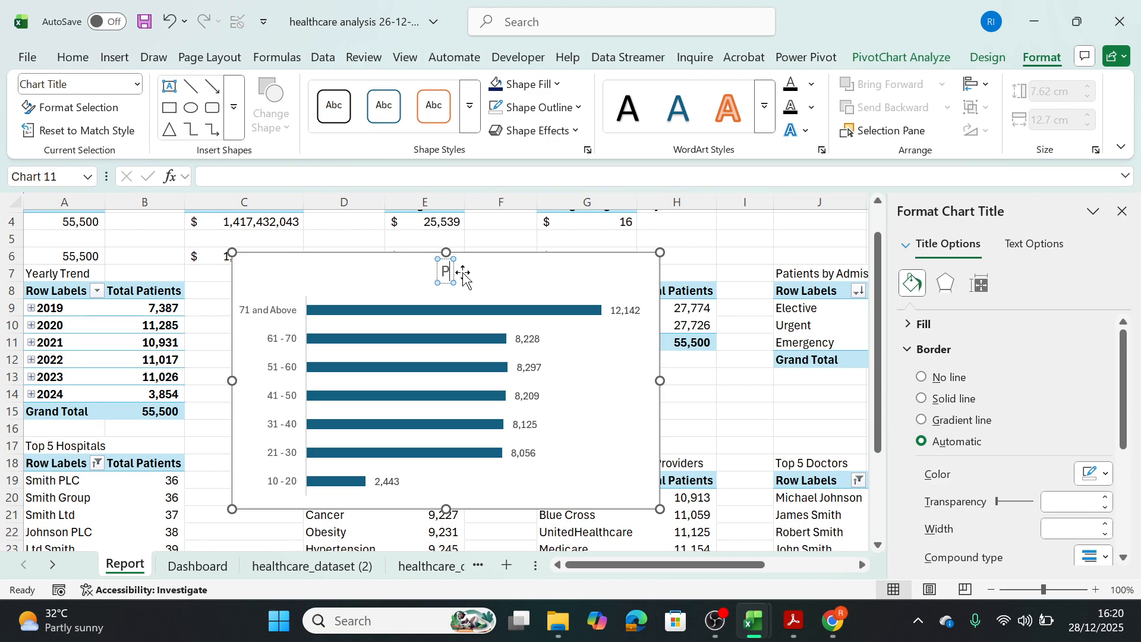
pyautogui.write('atients')
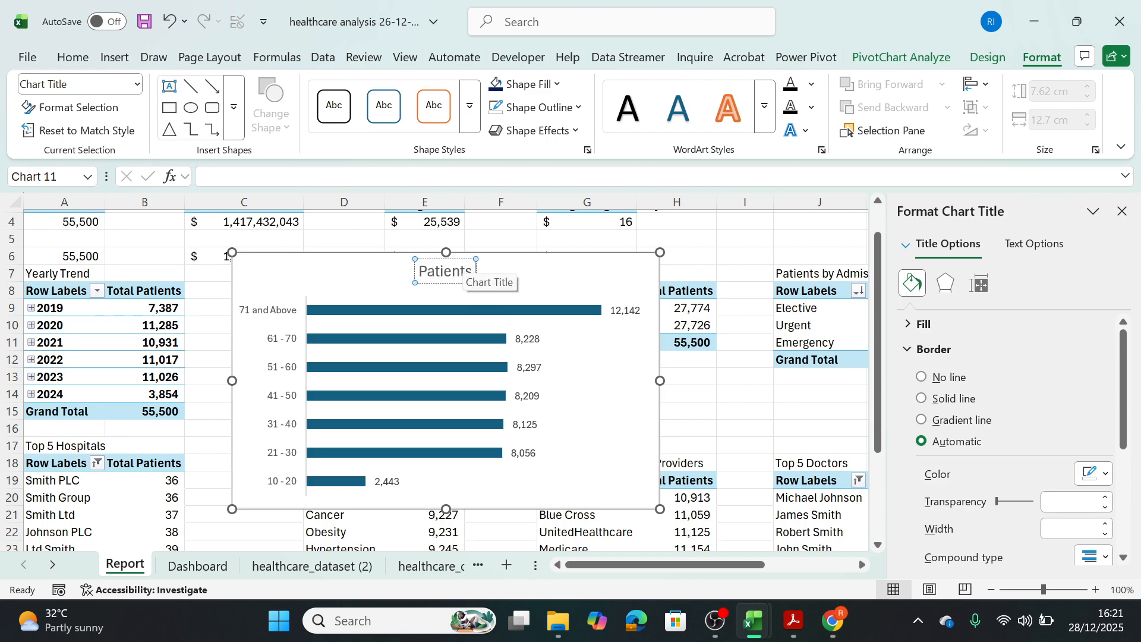
pyautogui.write(' by Age Group')
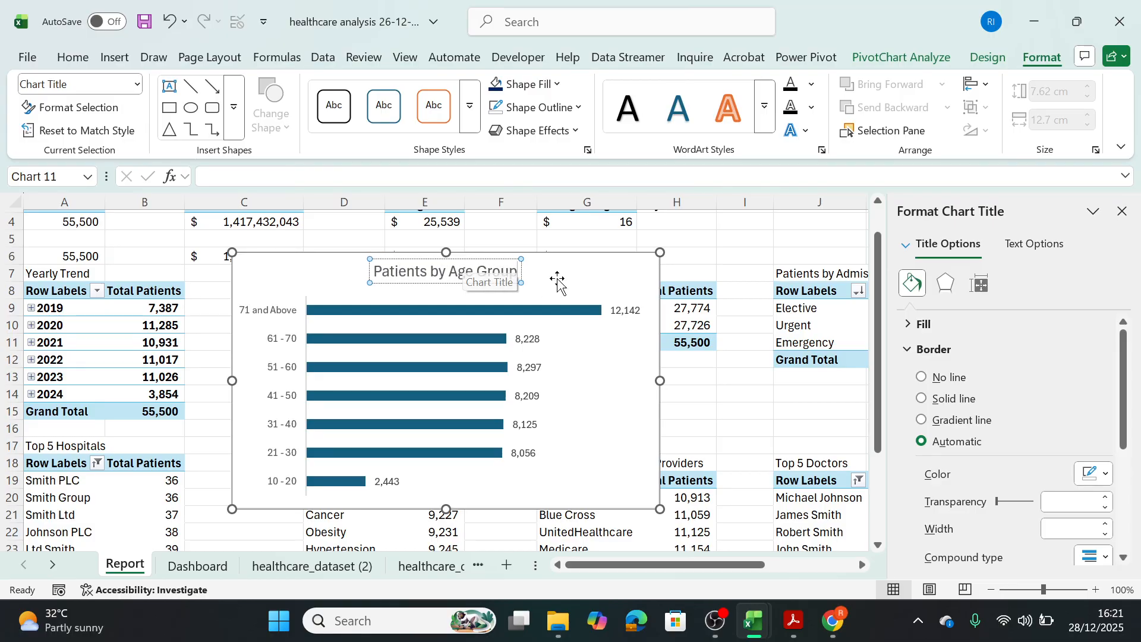
pyautogui.click(539, 283)
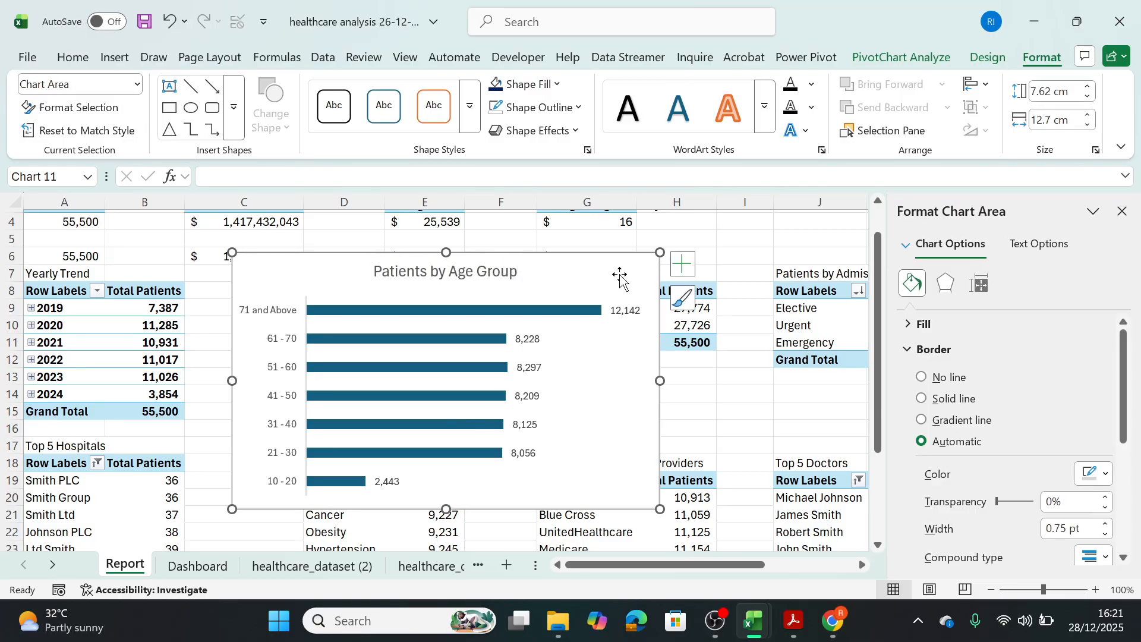
# Cut the Patients by Age Group chart from the Report sheet and paste it on the Dashboard sheet, over the empty panel below Patients by Gender.
pyautogui.hotkey('ctrl', 'x')
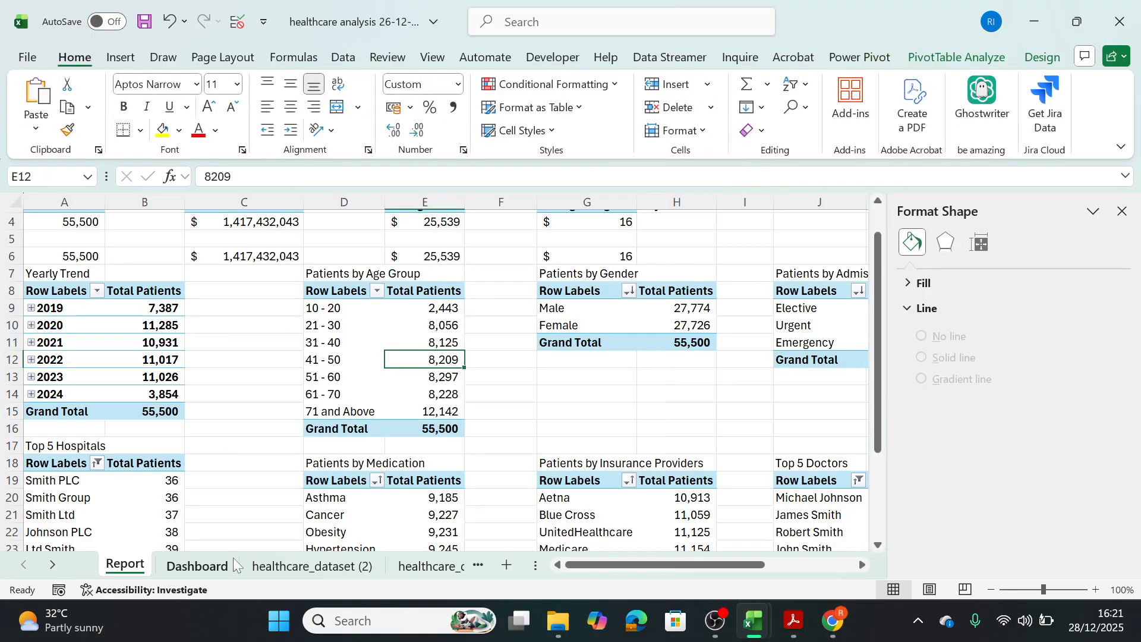
pyautogui.click(225, 564)
pyautogui.hotkey('ctrl', 'v')
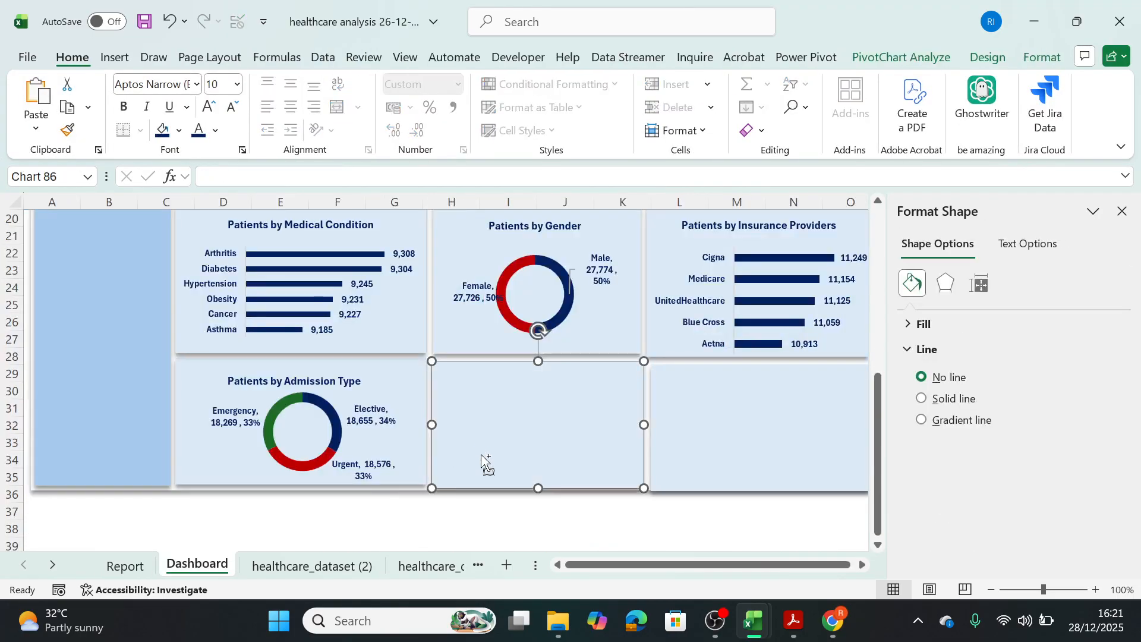
pyautogui.moveTo(443, 375); pyautogui.dragTo(315, 305)
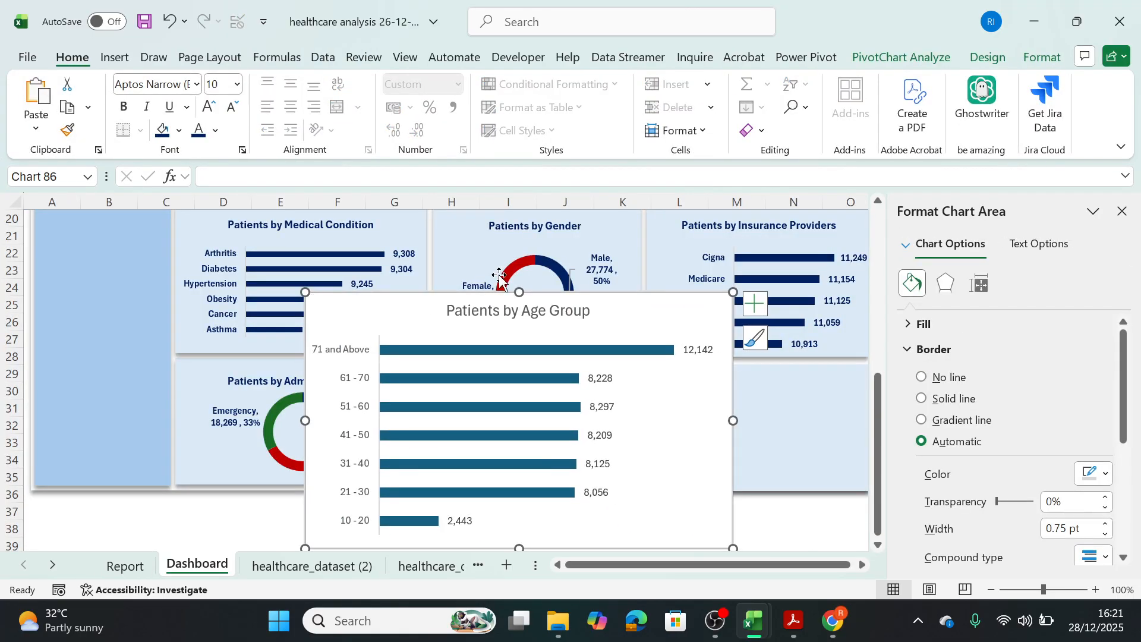
# Give the Patients by Age Group chart no fill and no outline, and shrink it to about 7.55 by 5.19 cm.
pyautogui.click(1041, 57)
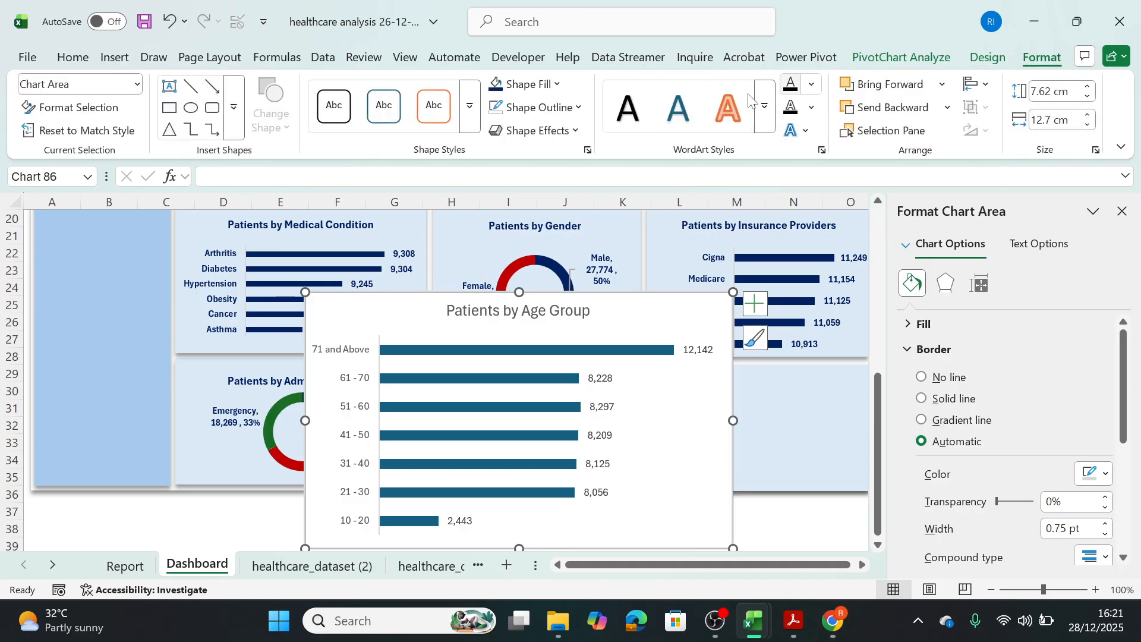
pyautogui.click(558, 85)
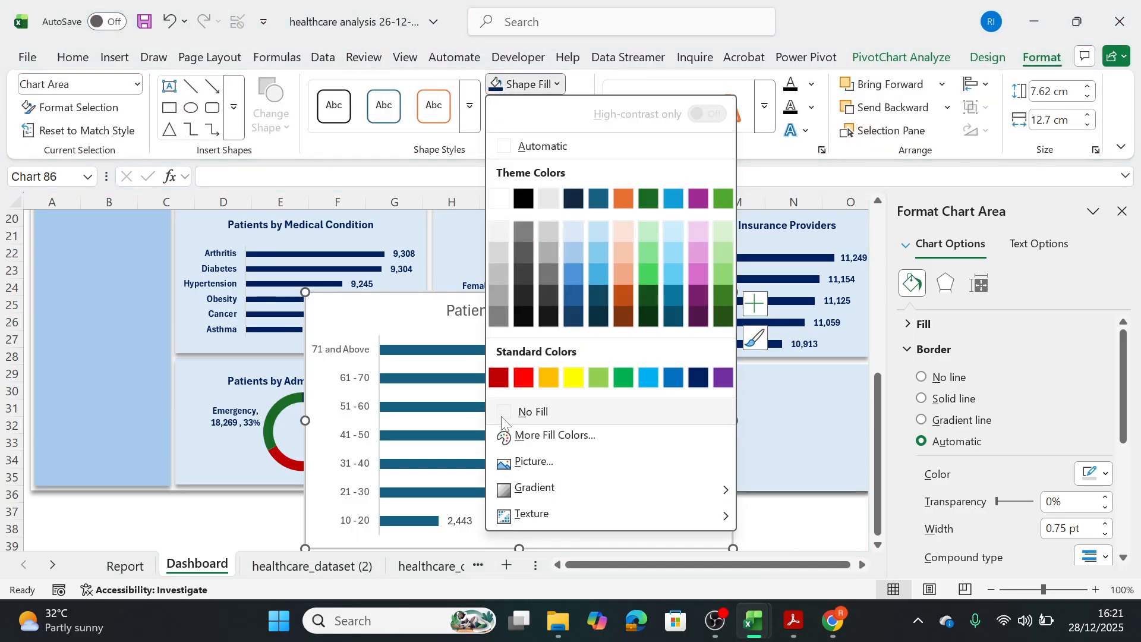
pyautogui.click(528, 409)
pyautogui.click(552, 108)
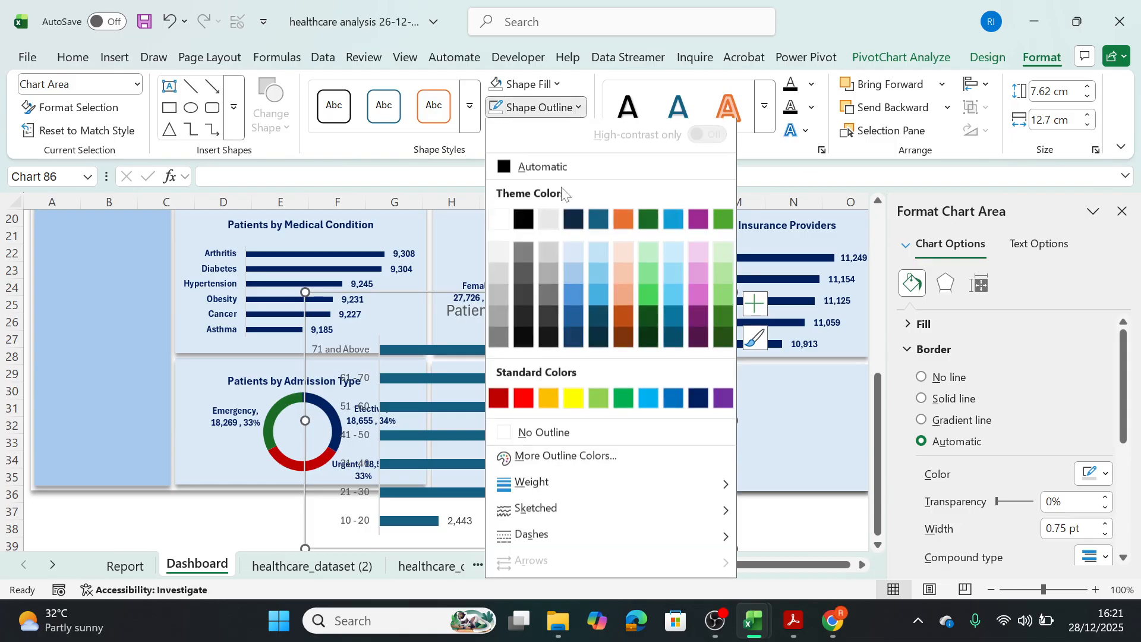
pyautogui.click(504, 436)
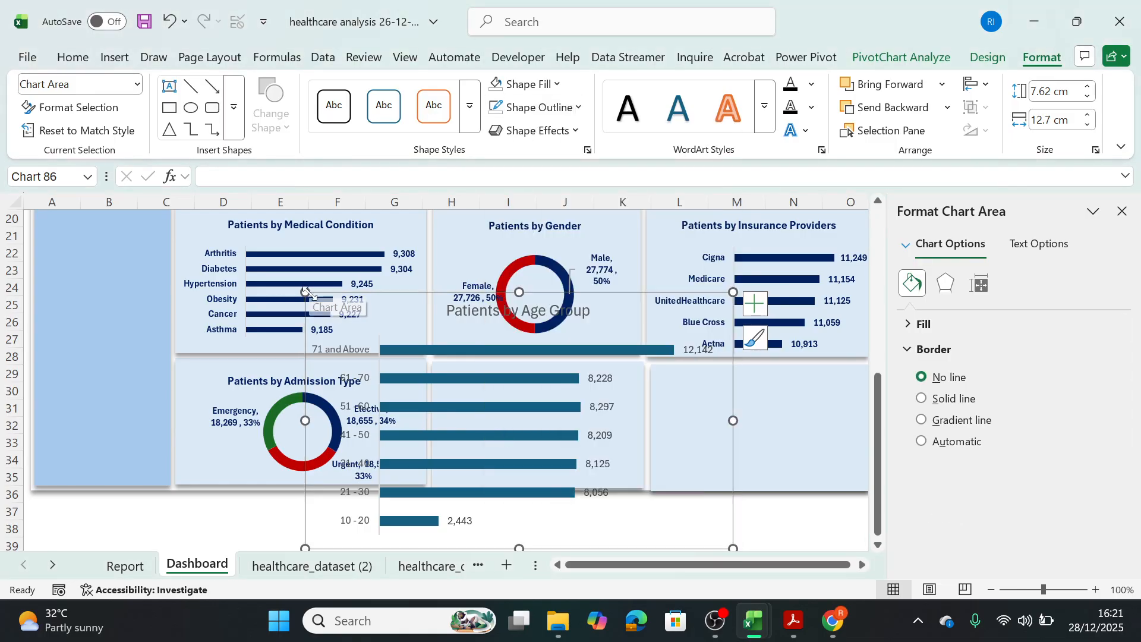
pyautogui.moveTo(304, 291); pyautogui.dragTo(465, 388)
# Copy the title formatting from the Patients by Admission Type chart to the Patients by Age Group title.
pyautogui.click(532, 387)
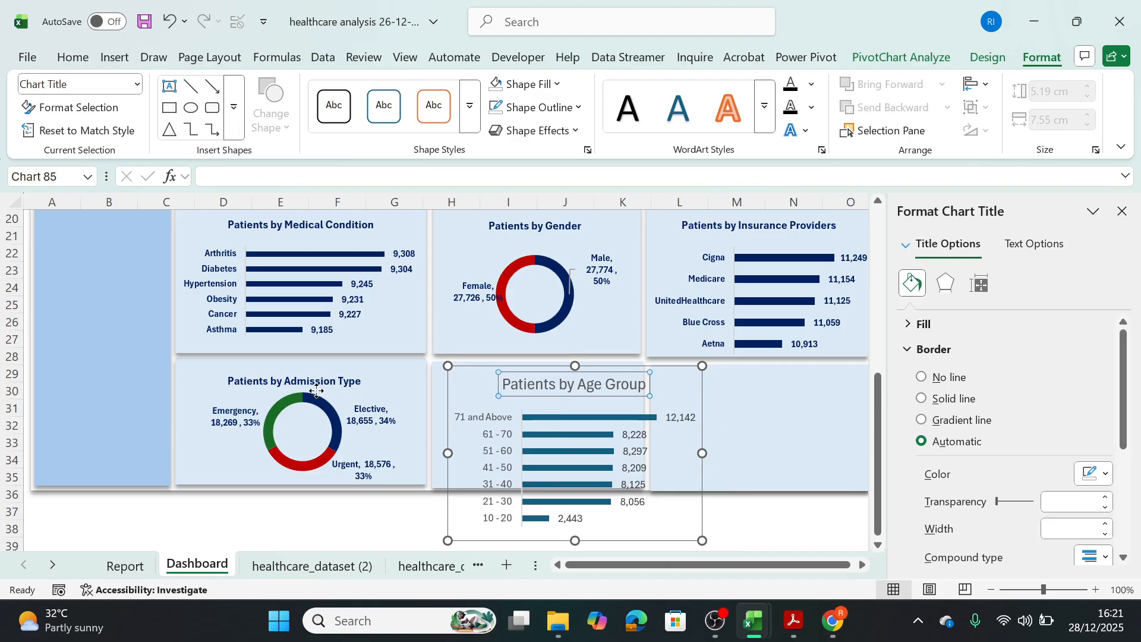
pyautogui.click(294, 381)
pyautogui.click(294, 381)
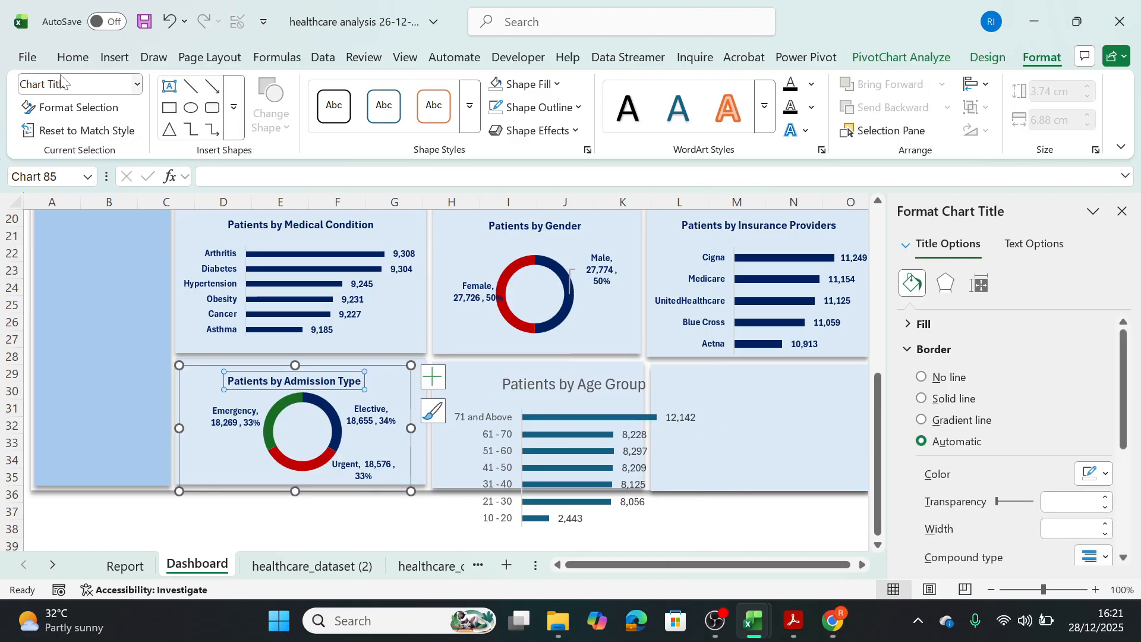
pyautogui.click(70, 57)
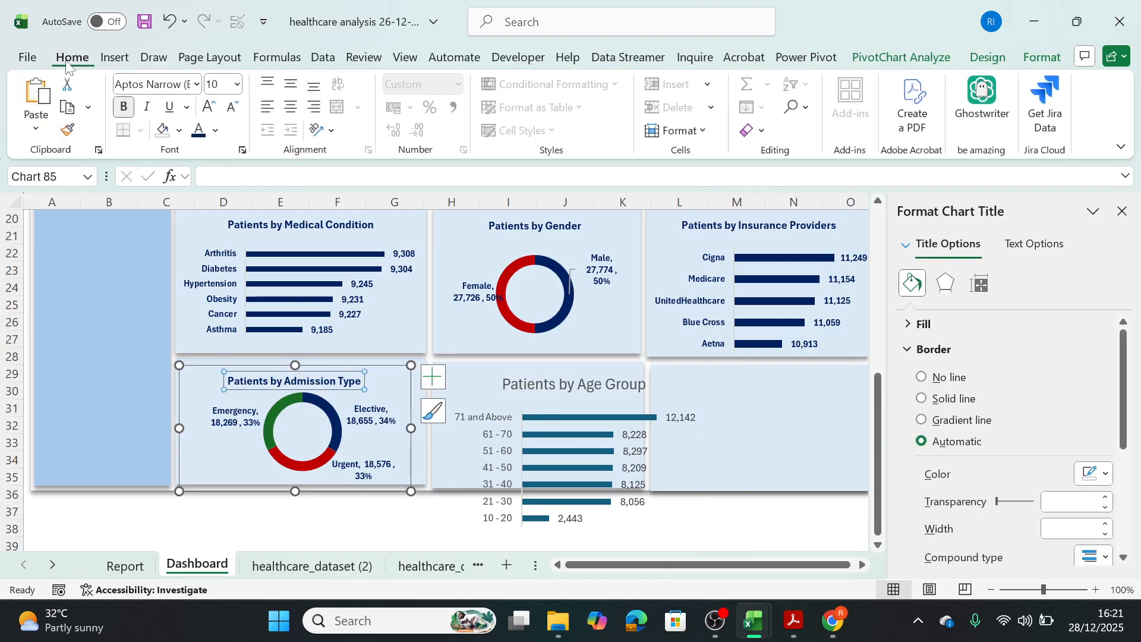
pyautogui.click(68, 130)
pyautogui.click(530, 382)
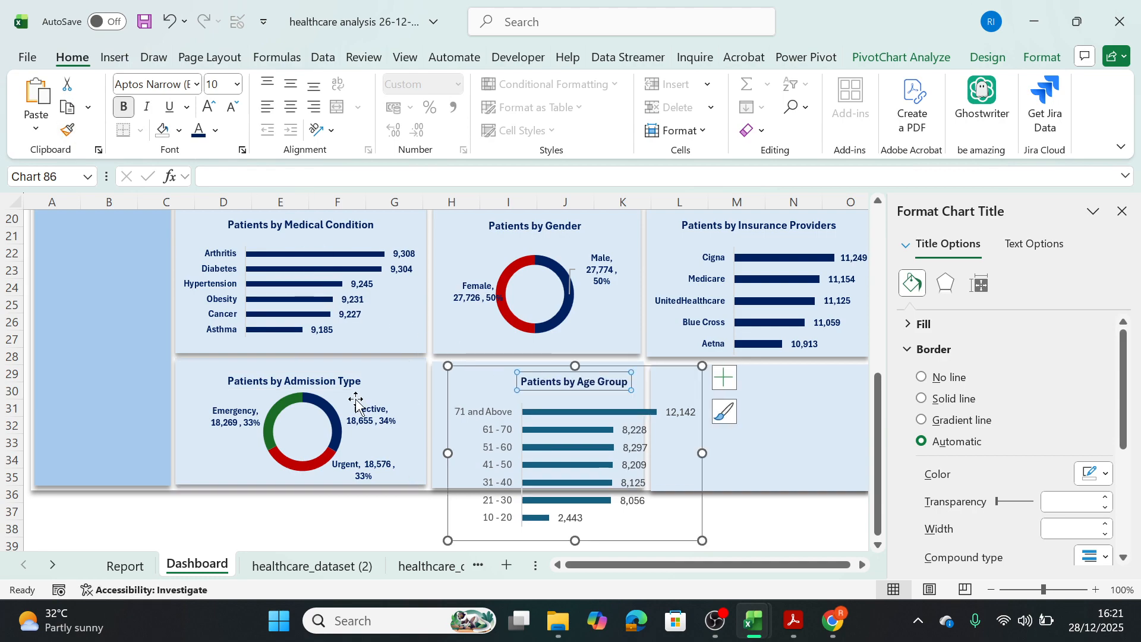
# Widen the Admission Type chart to its panel's right edge and fit the Age Group chart inside the panel below Patients by Gender.
pyautogui.click(406, 385)
pyautogui.moveTo(410, 428); pyautogui.dragTo(425, 432)
pyautogui.click(482, 380)
pyautogui.moveTo(482, 380); pyautogui.dragTo(455, 370)
pyautogui.moveTo(543, 526); pyautogui.dragTo(543, 489)
pyautogui.moveTo(671, 420); pyautogui.dragTo(639, 420)
pyautogui.moveTo(417, 422); pyautogui.dragTo(433, 422)
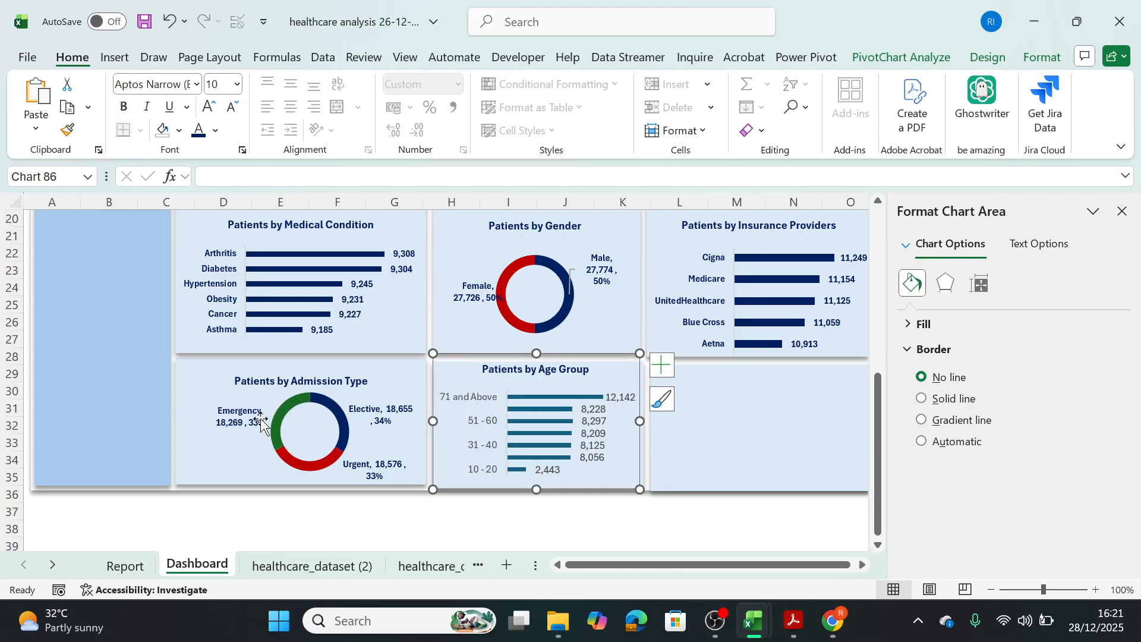
# Copy the category axis and data label formatting from the Patients by Medical Condition chart to the Patients by Age Group chart.
pyautogui.click(236, 321)
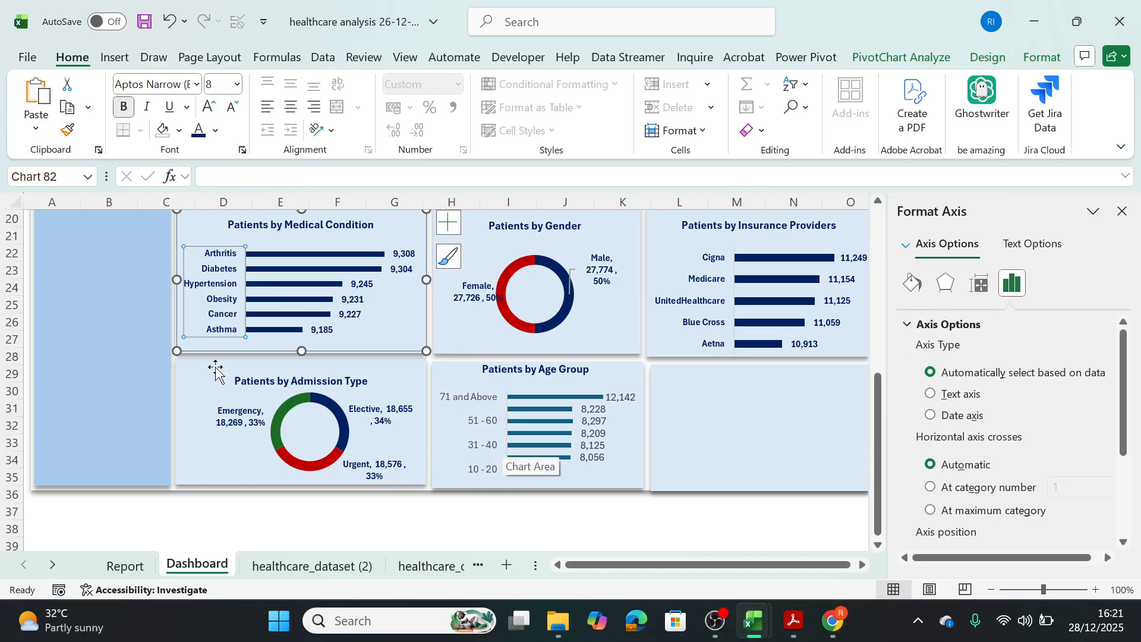
pyautogui.click(68, 131)
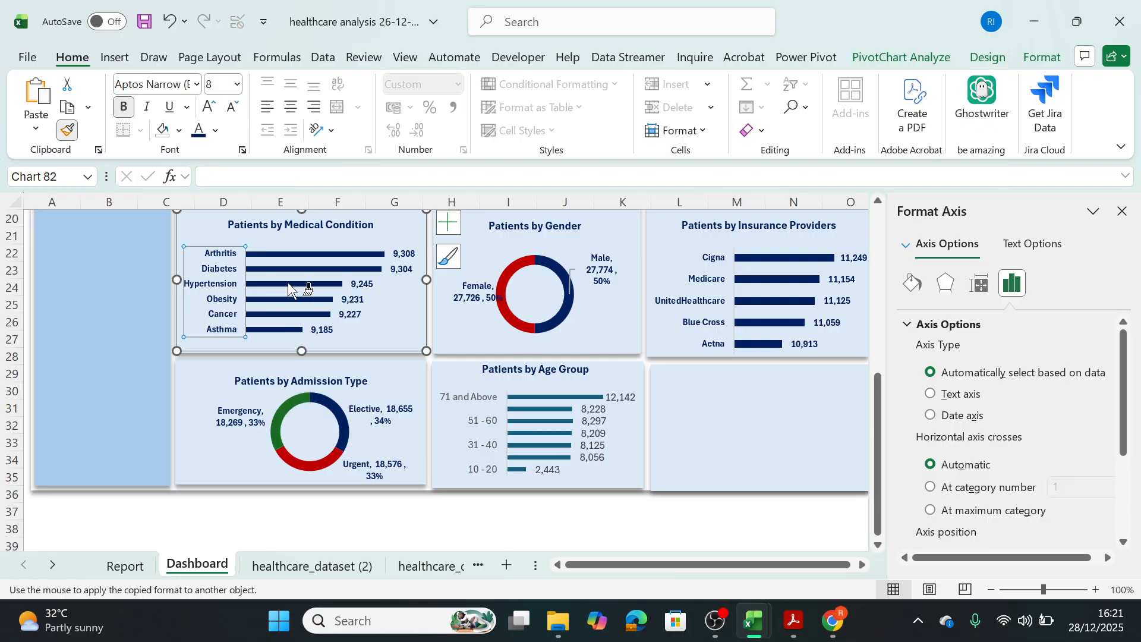
pyautogui.click(460, 409)
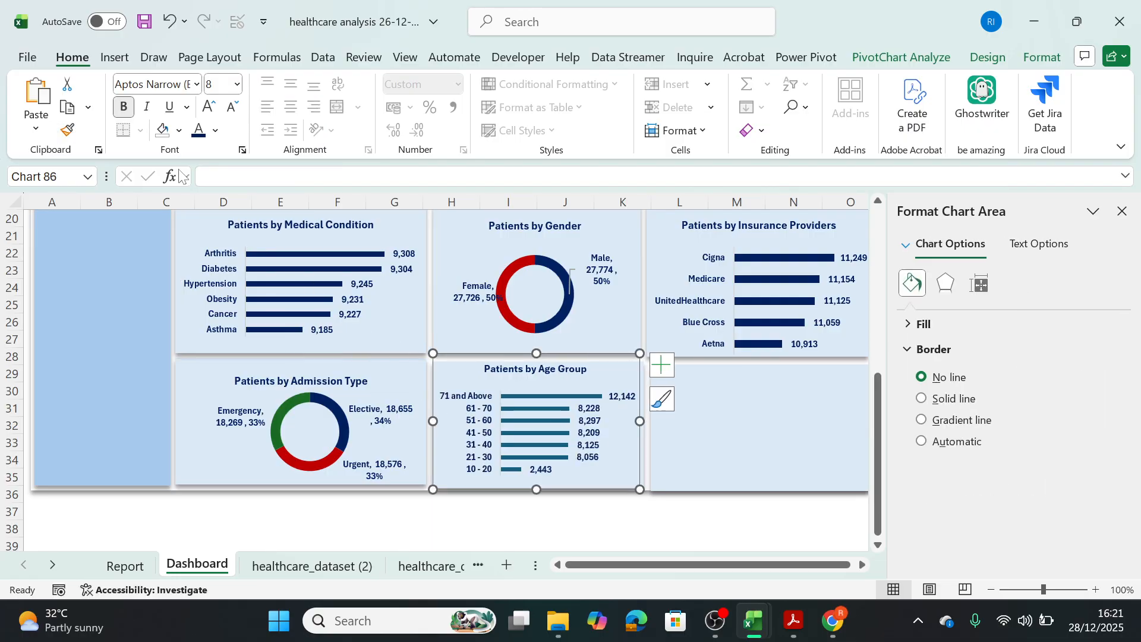
pyautogui.click(351, 300)
pyautogui.click(67, 131)
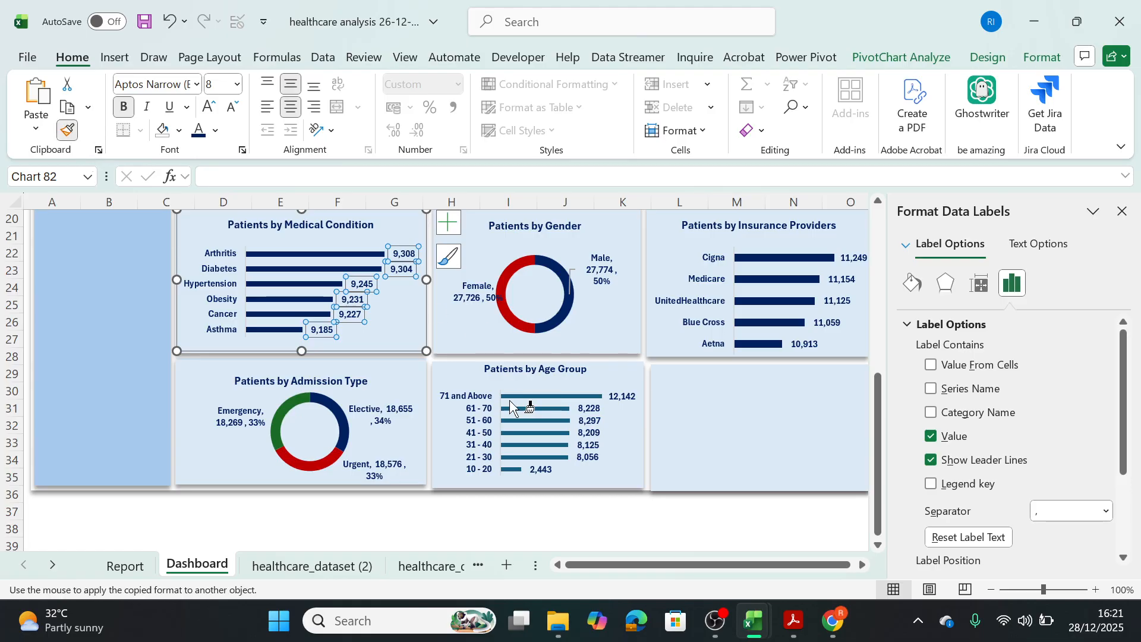
pyautogui.click(576, 426)
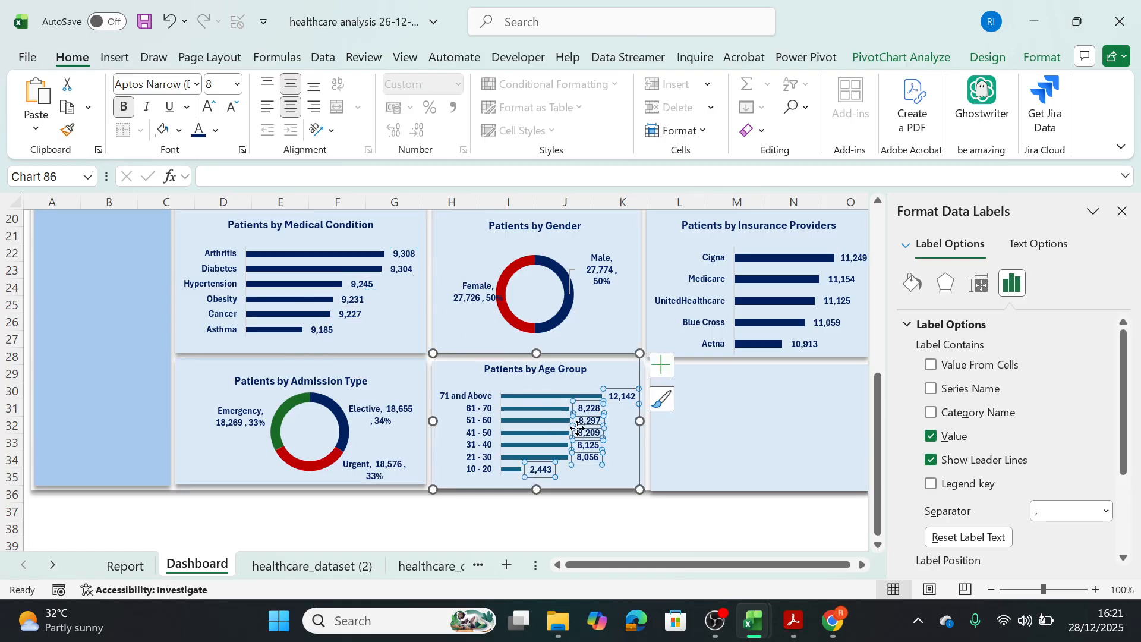
# Fill the bars of the Patients by Age Group chart with the standard dark blue colour.
pyautogui.click(539, 402)
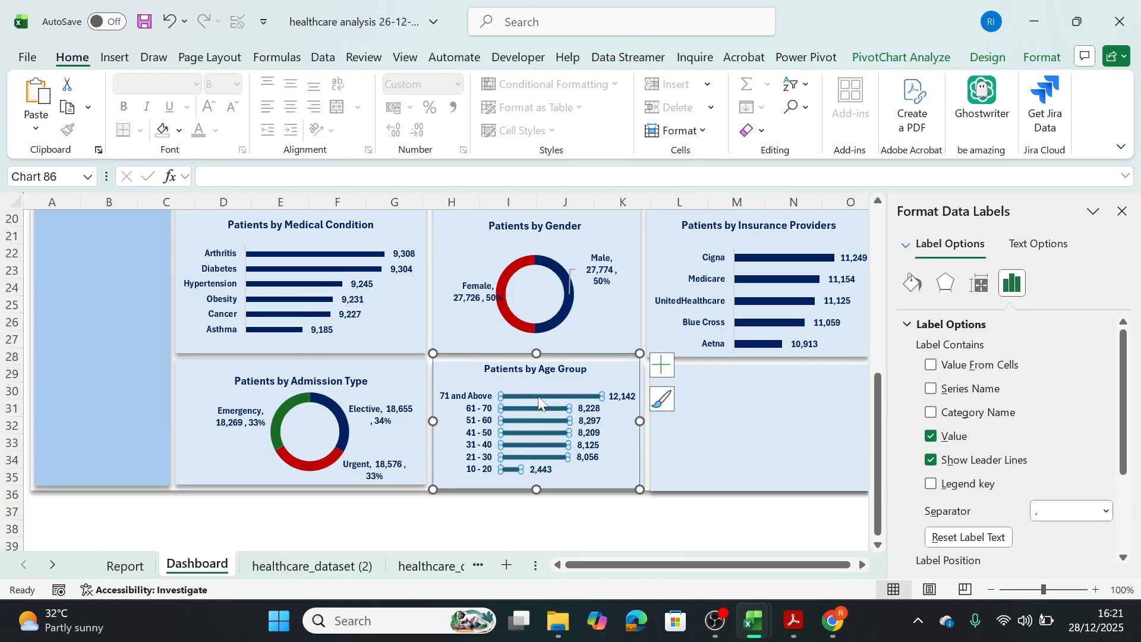
pyautogui.click(1043, 58)
pyautogui.click(557, 84)
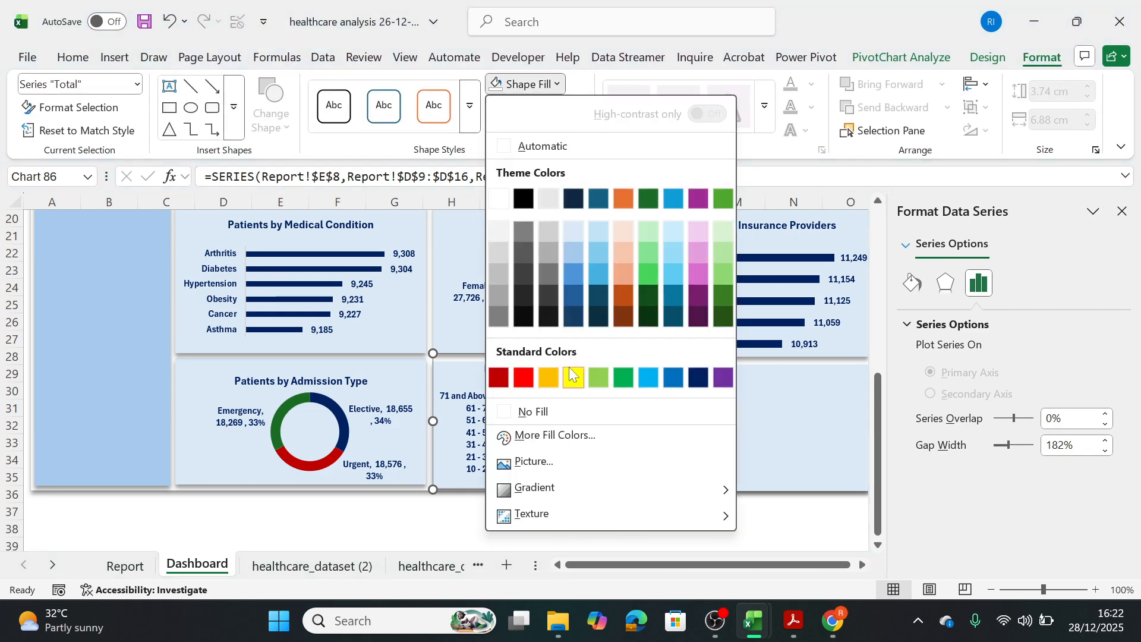
pyautogui.click(697, 380)
pyautogui.click(692, 433)
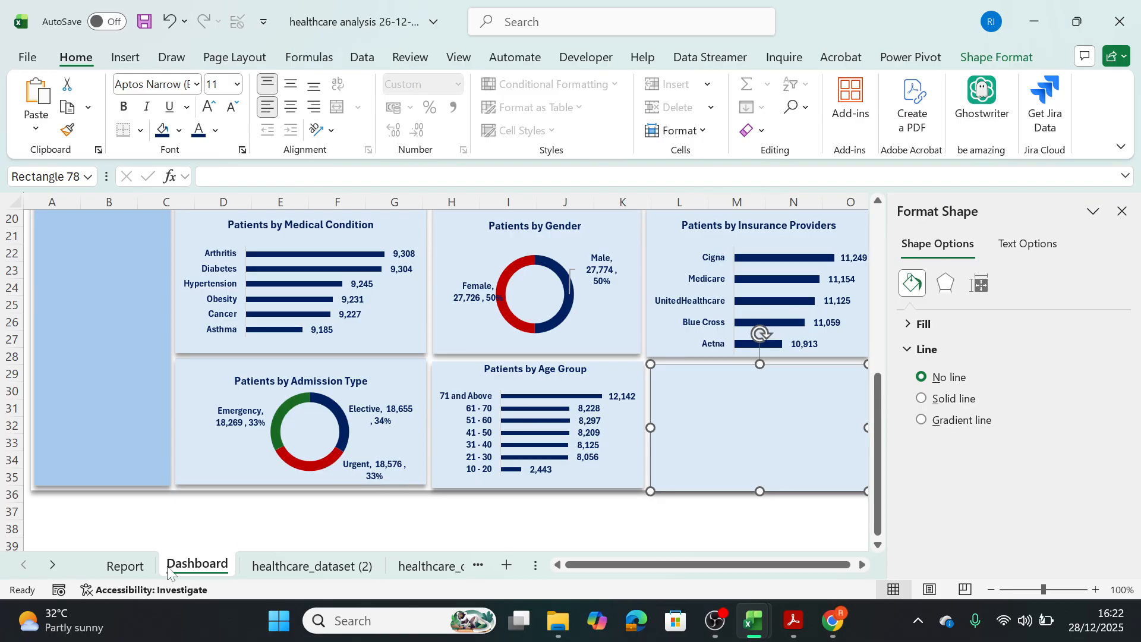
# Insert a clustered column PivotChart from the Patients by Blood Type pivot table on the Report sheet.
pyautogui.click(140, 566)
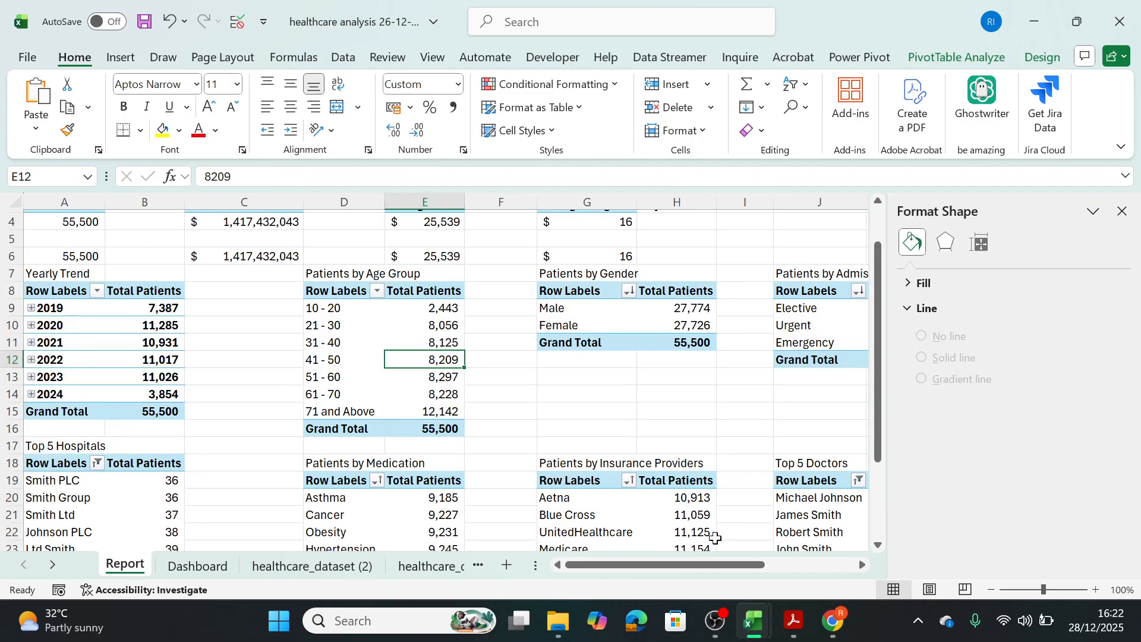
pyautogui.moveTo(677, 571); pyautogui.dragTo(768, 572)
pyautogui.click(766, 532)
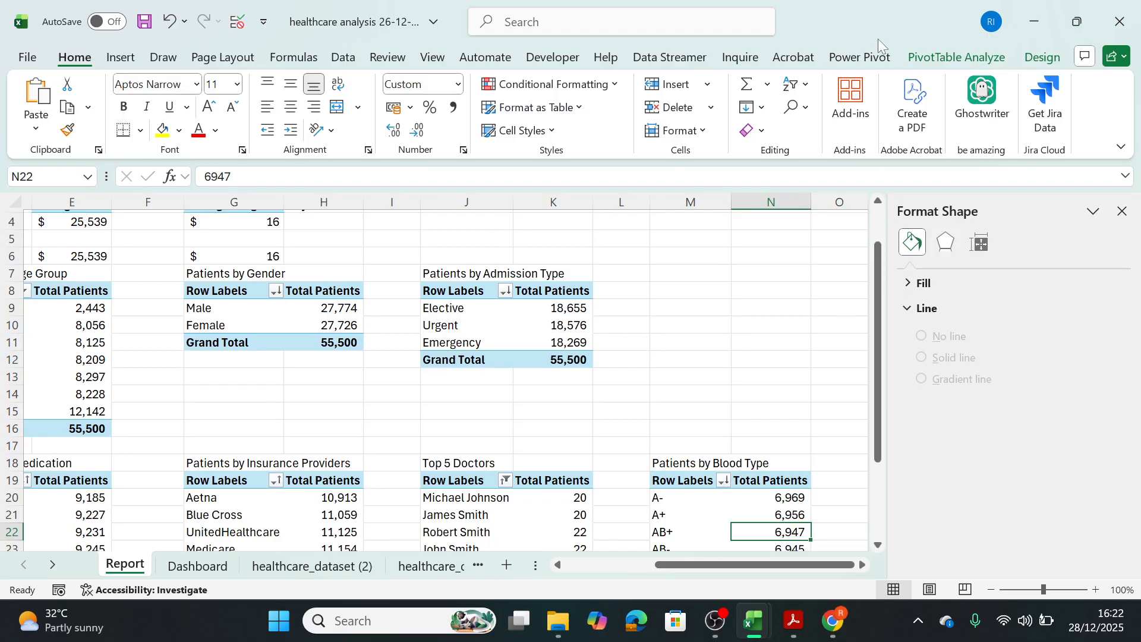
pyautogui.click(951, 54)
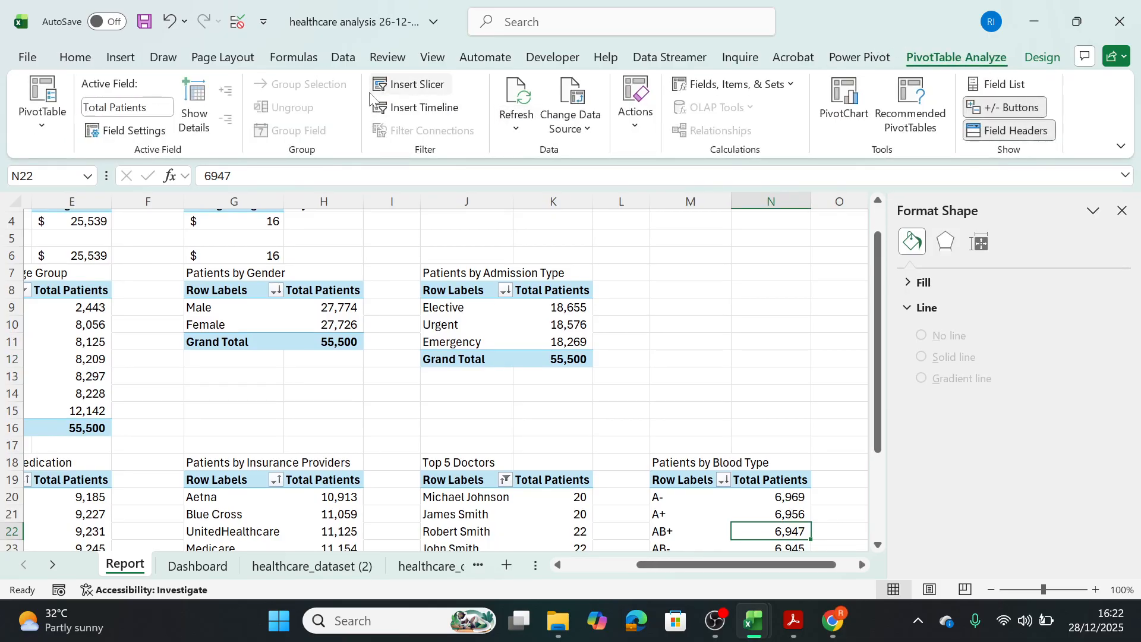
pyautogui.click(844, 104)
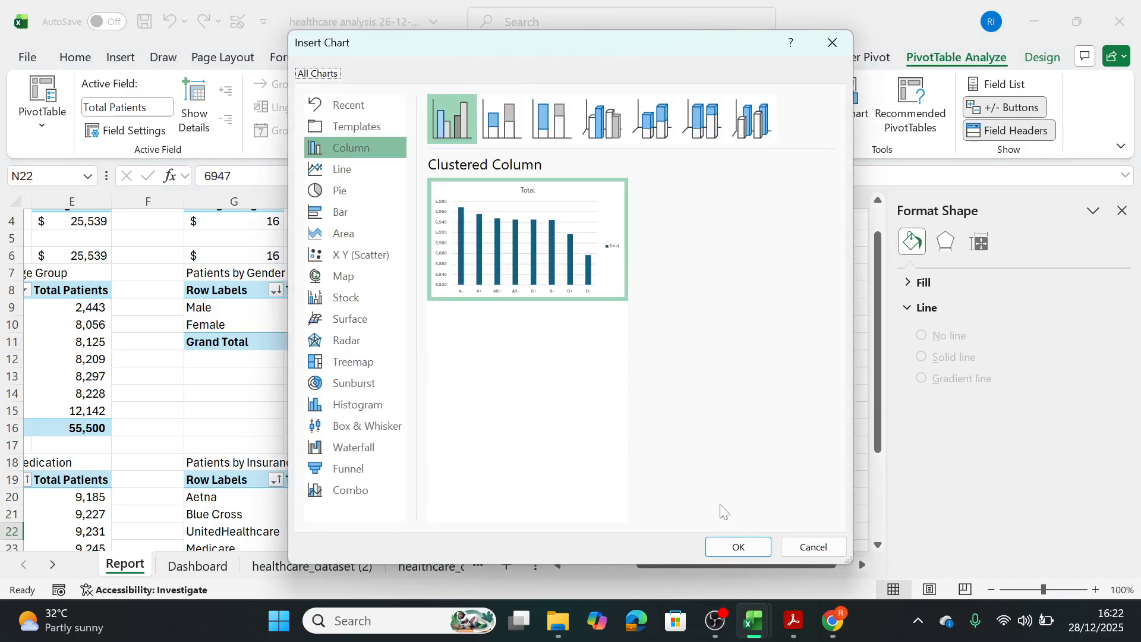
pyautogui.click(737, 546)
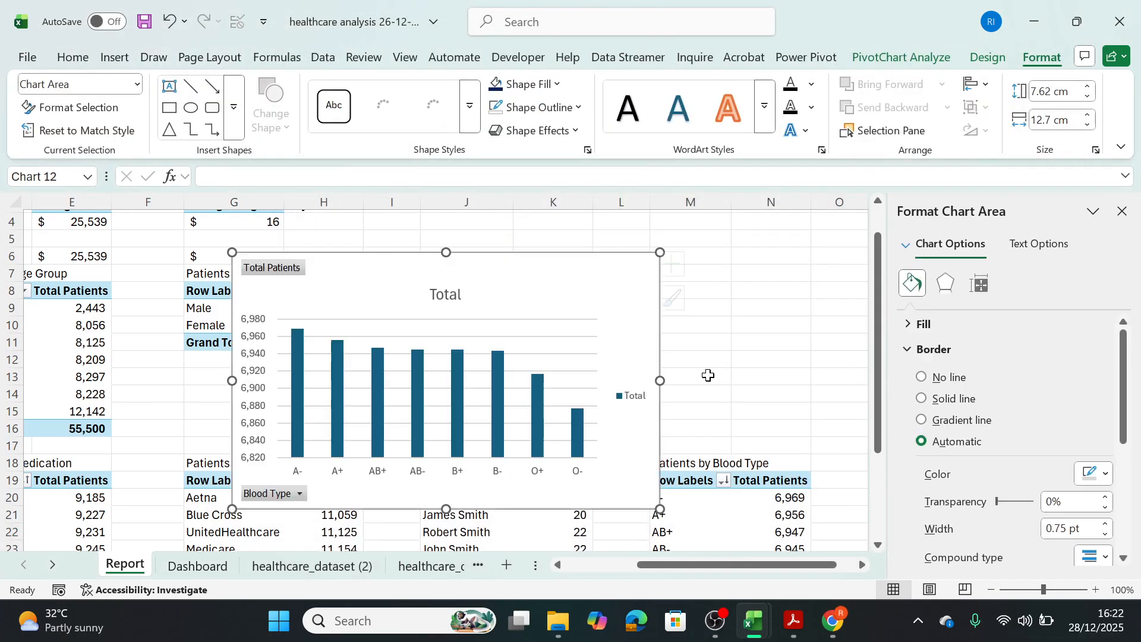
# Remove the legend, all field buttons and the gridlines from the blood type column chart.
pyautogui.click(624, 380)
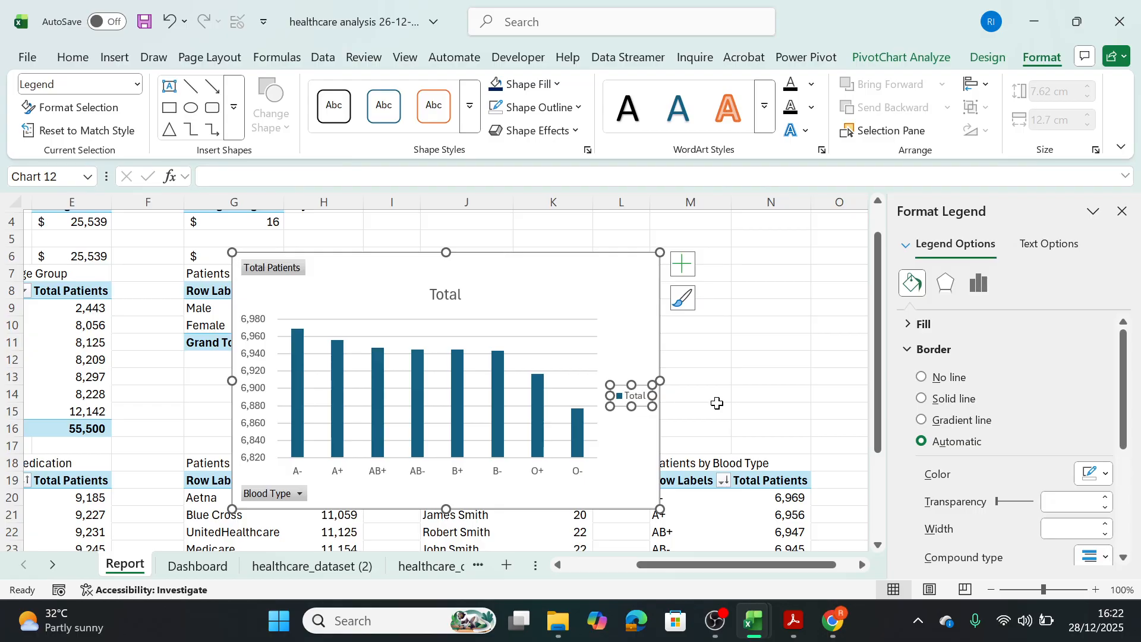
pyautogui.press('Delete')
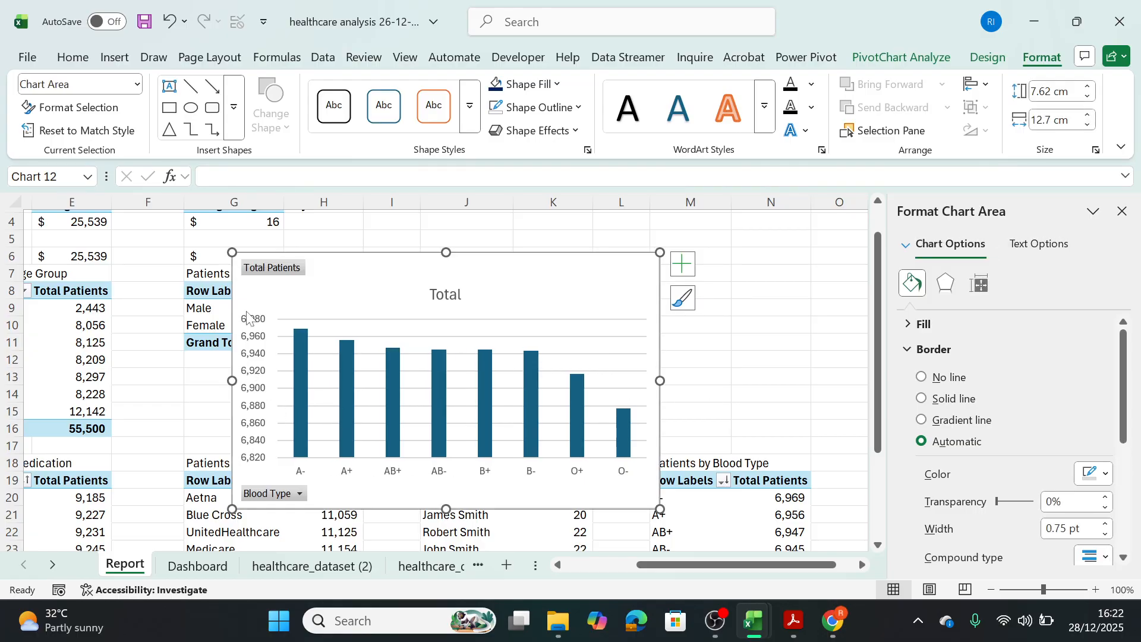
pyautogui.rightClick(277, 265)
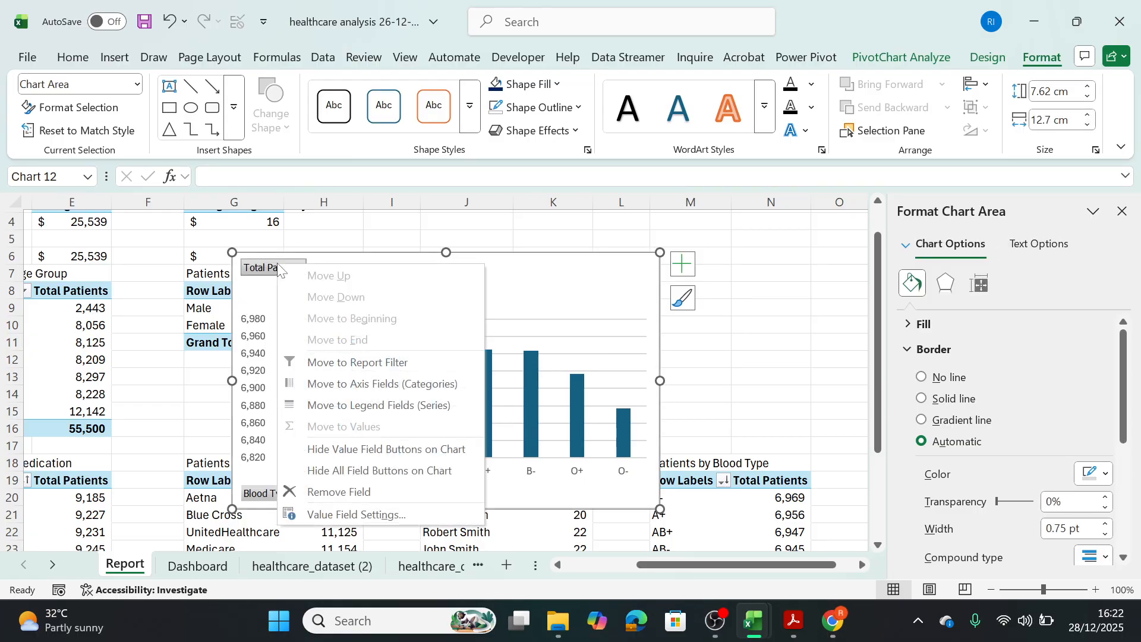
pyautogui.click(352, 475)
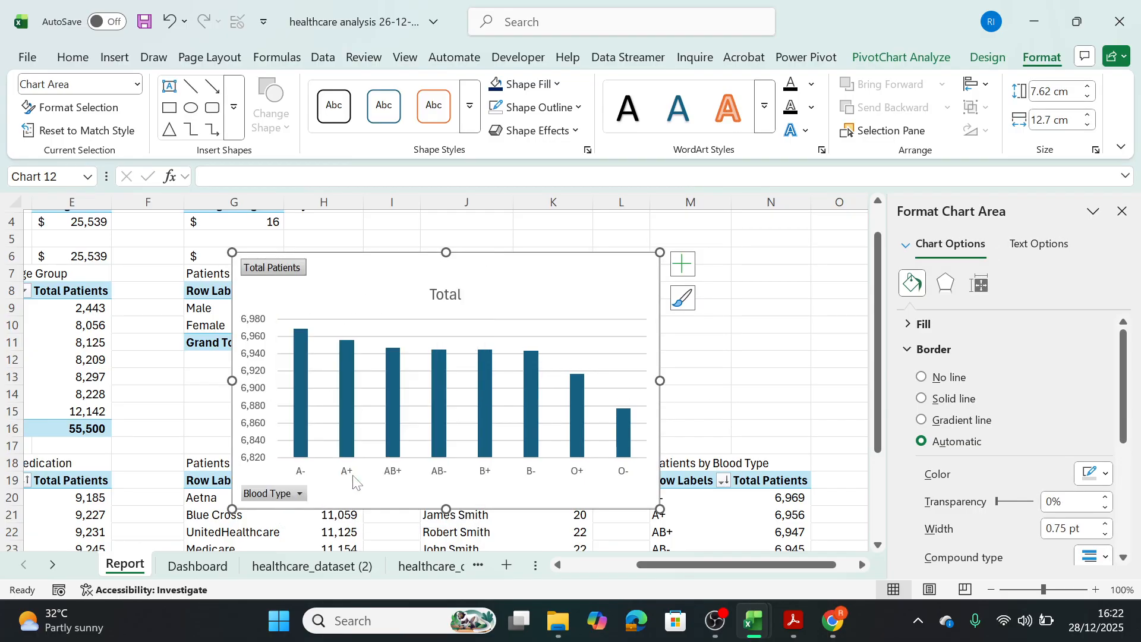
pyautogui.click(682, 263)
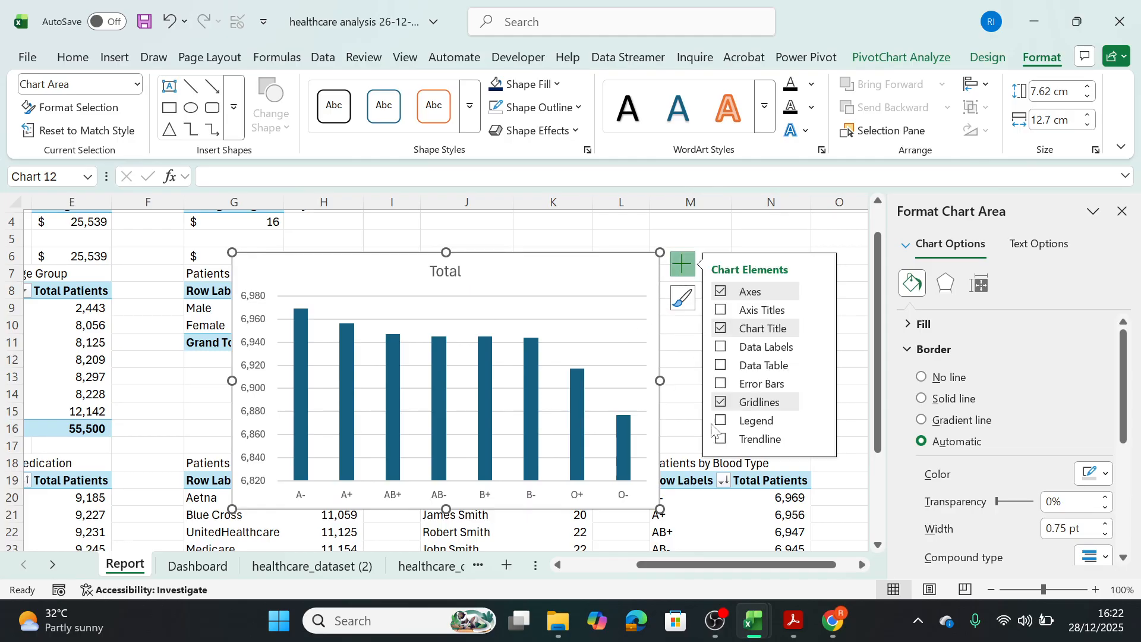
pyautogui.click(721, 402)
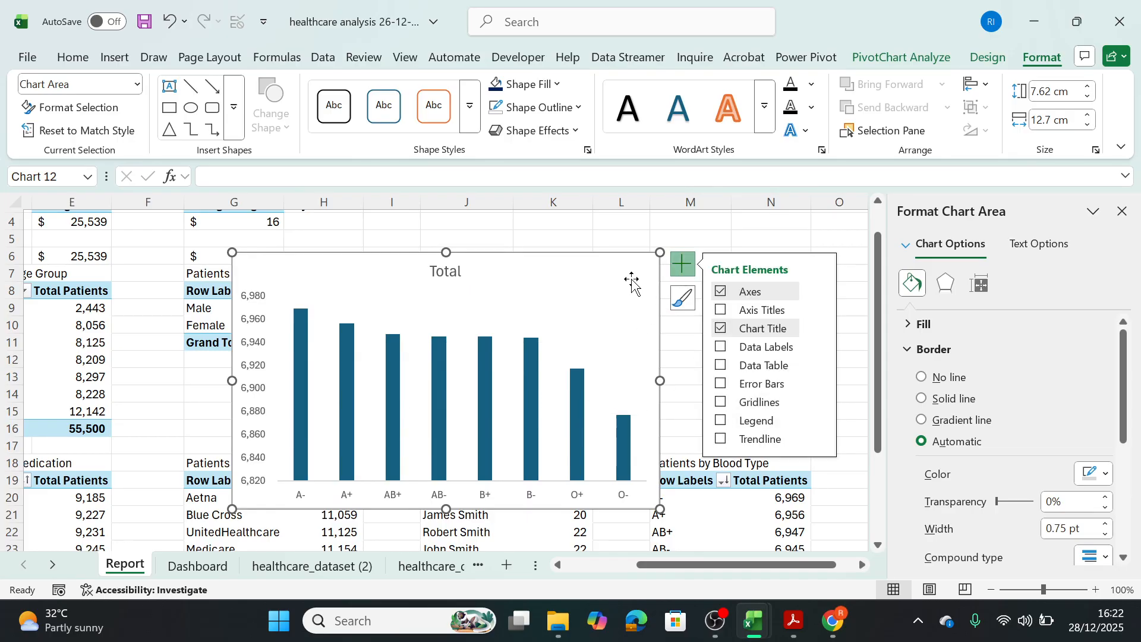
# Move the blood type chart to the Dashboard sheet and shrink it to fit the empty panel below Patients by Insurance Providers.
pyautogui.hotkey('ctrl', 'x')
pyautogui.click(205, 568)
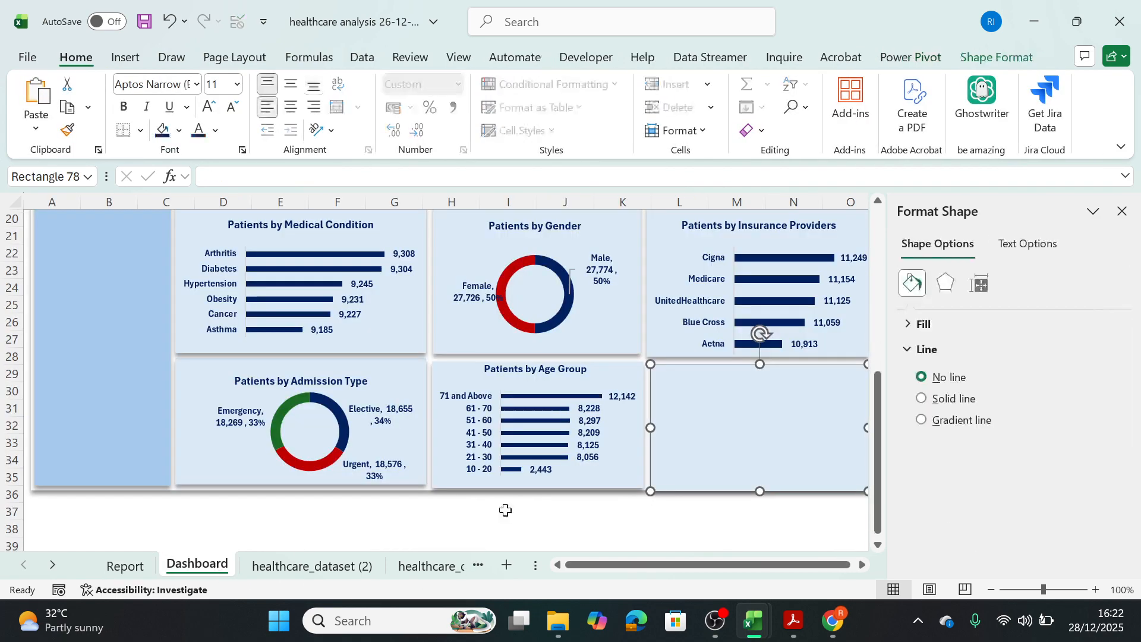
pyautogui.hotkey('ctrl', 'v')
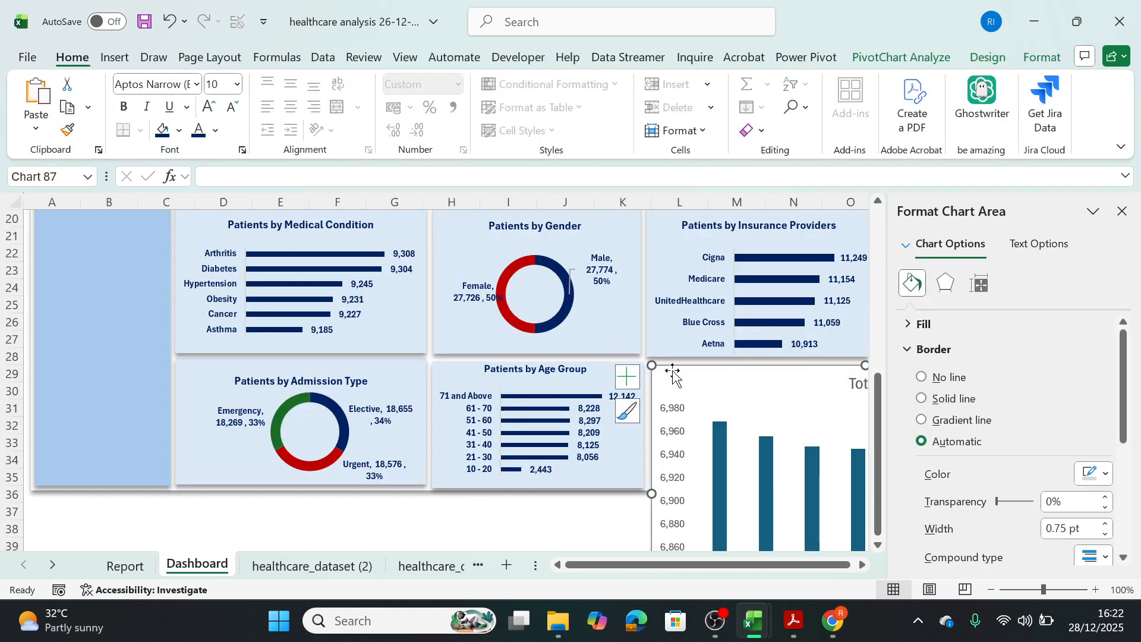
pyautogui.moveTo(676, 375); pyautogui.dragTo(771, 430)
pyautogui.moveTo(704, 420); pyautogui.dragTo(652, 378)
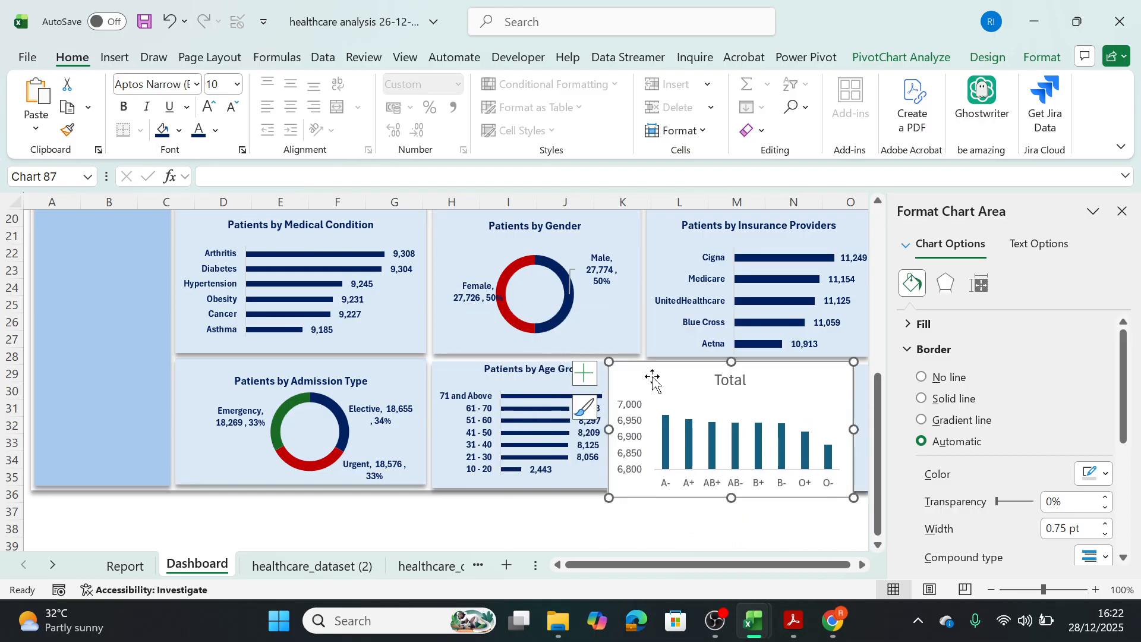
pyautogui.click(1120, 212)
pyautogui.moveTo(855, 361); pyautogui.dragTo(828, 378)
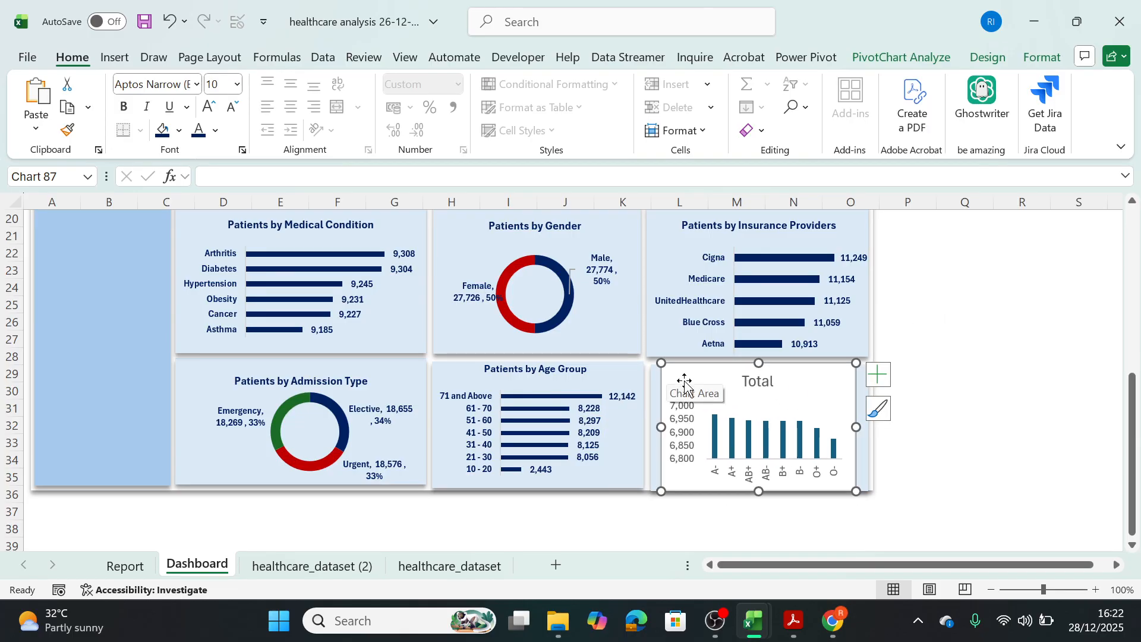
# Delete the blood type chart's vertical value axis and widen the chart to its panel's right edge.
pyautogui.click(687, 420)
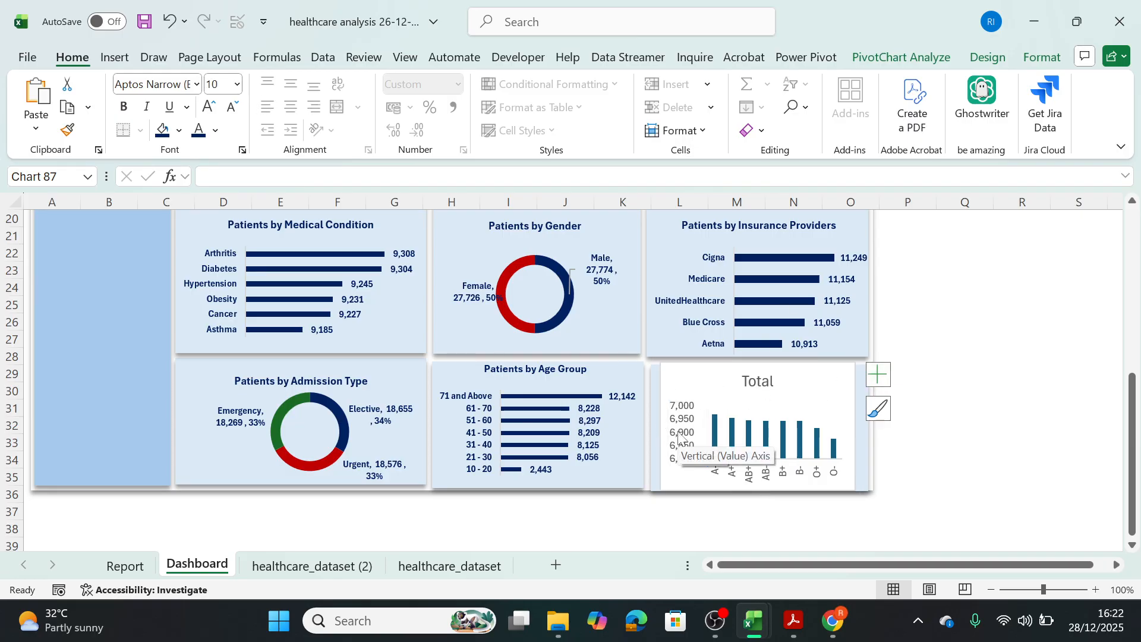
pyautogui.press('Delete')
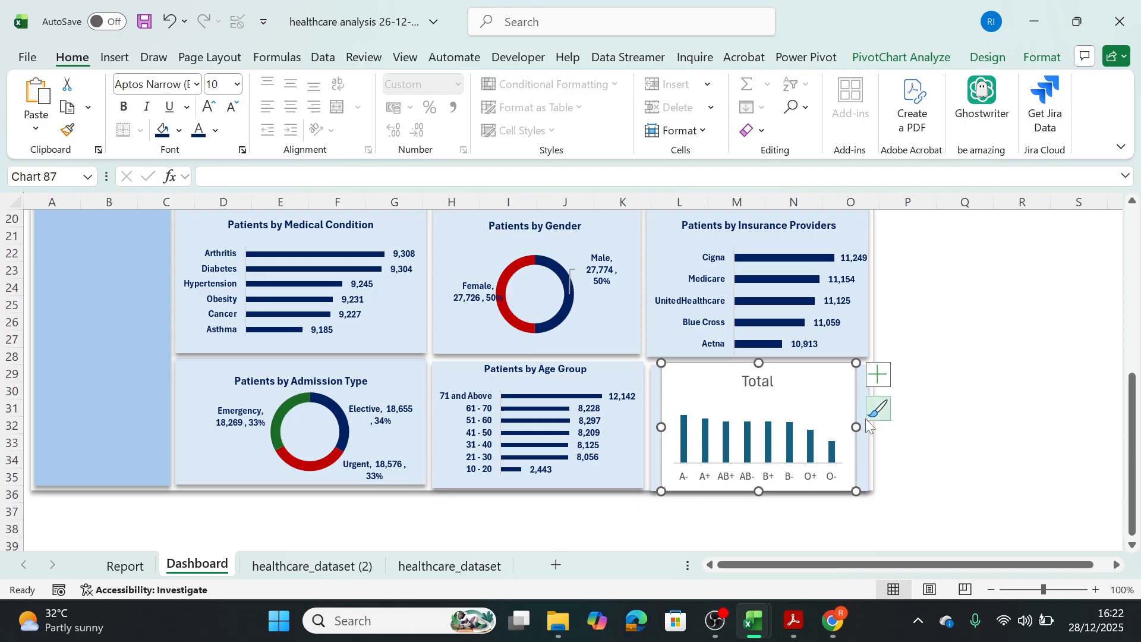
pyautogui.moveTo(857, 426); pyautogui.dragTo(866, 427)
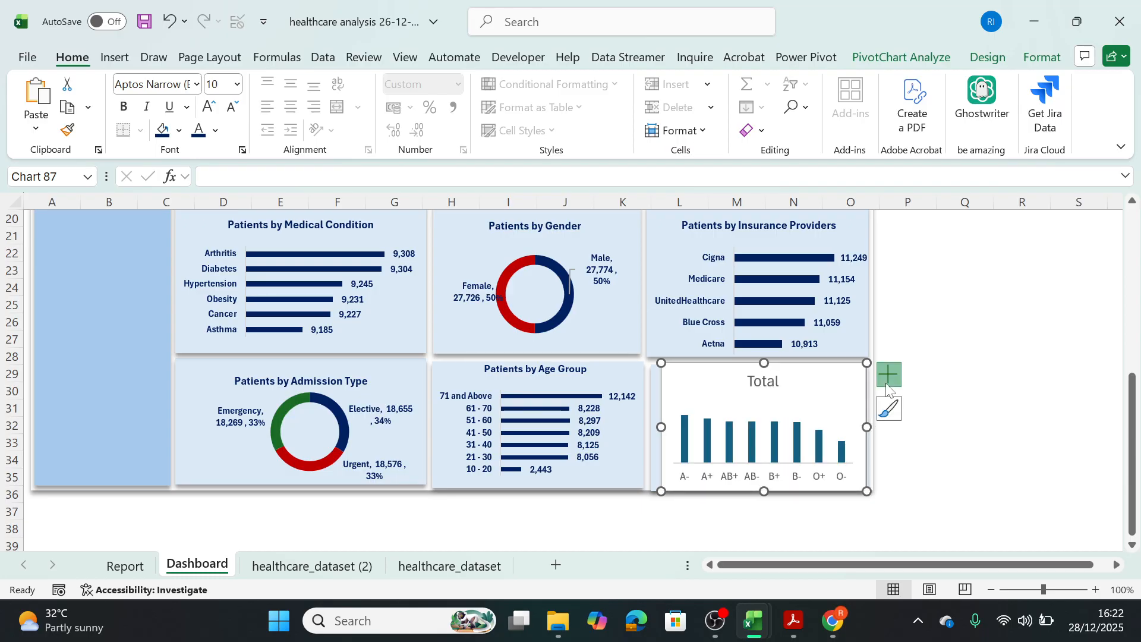
# Add data labels to the blood type chart and extend the chart to its panel's left edge.
pyautogui.click(888, 374)
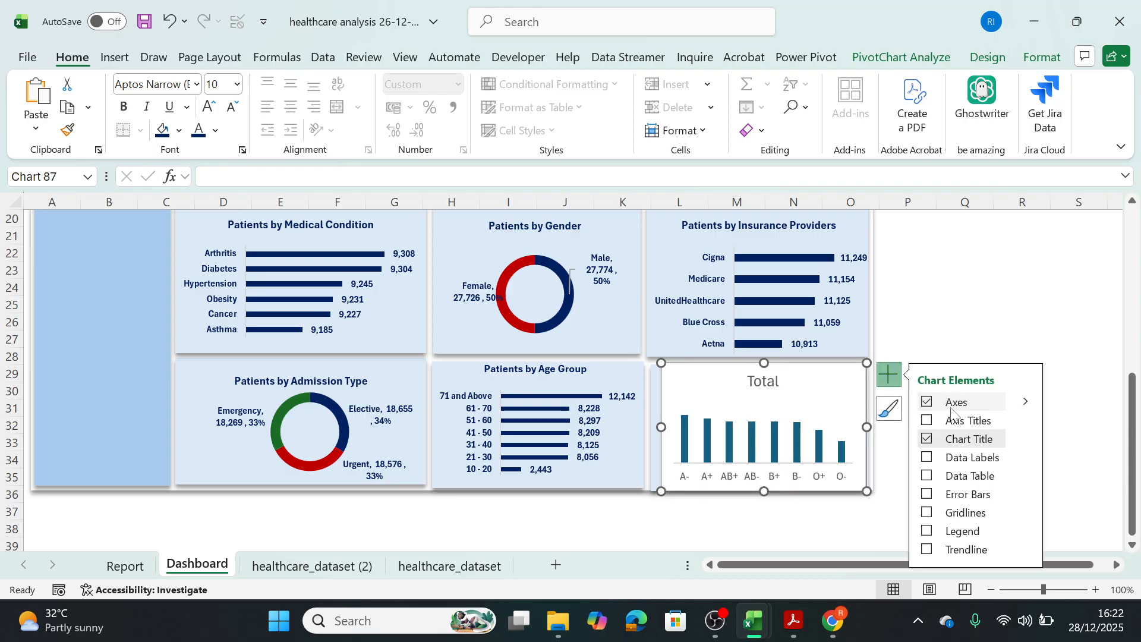
pyautogui.click(926, 476)
pyautogui.click(926, 475)
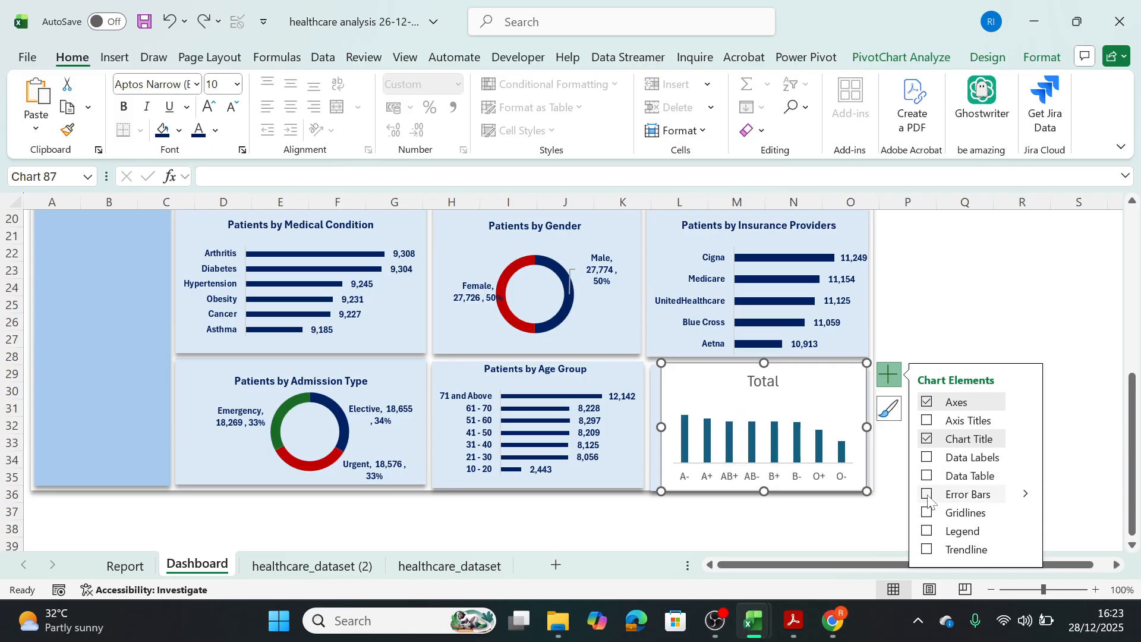
pyautogui.click(926, 457)
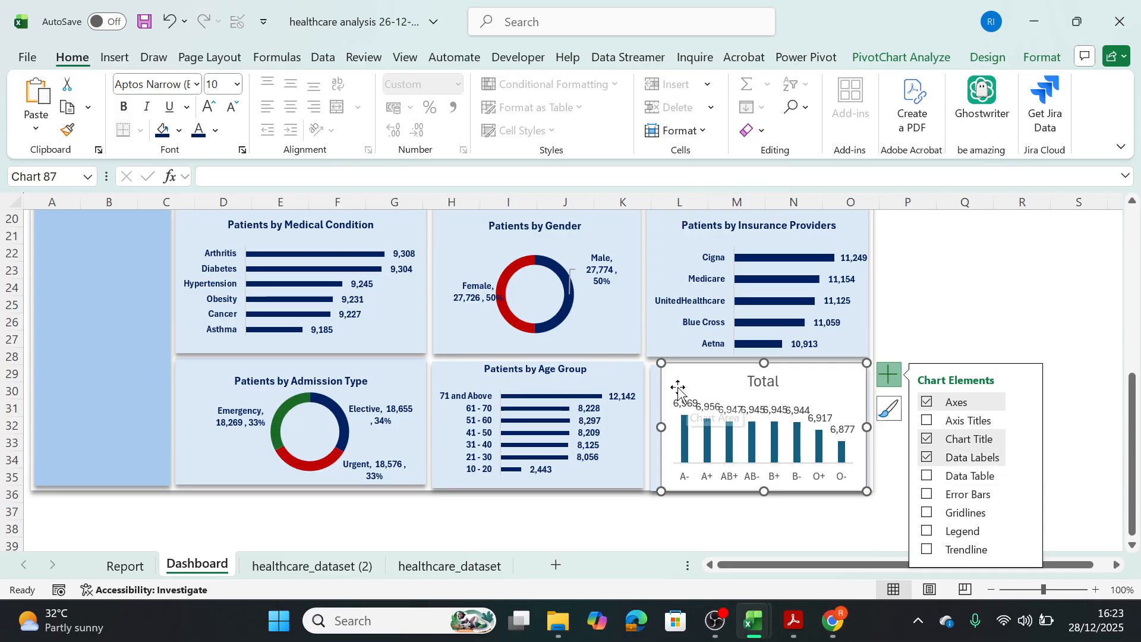
pyautogui.moveTo(663, 426); pyautogui.dragTo(653, 426)
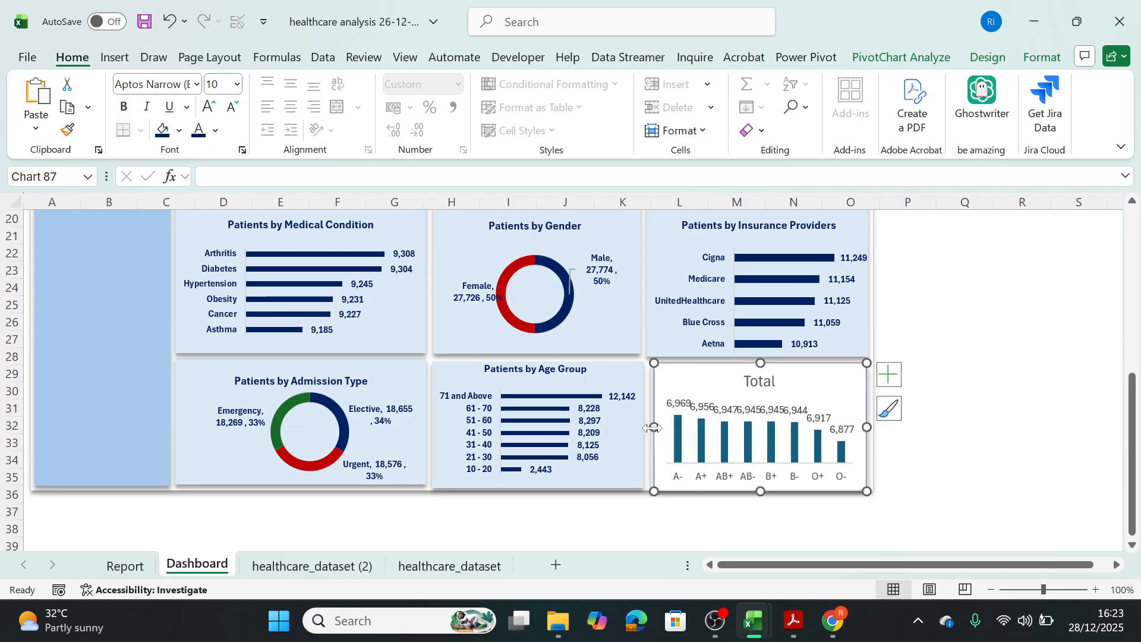
# Copy the data label formatting from the Patients by Age Group chart to the blood type chart's data labels.
pyautogui.click(722, 409)
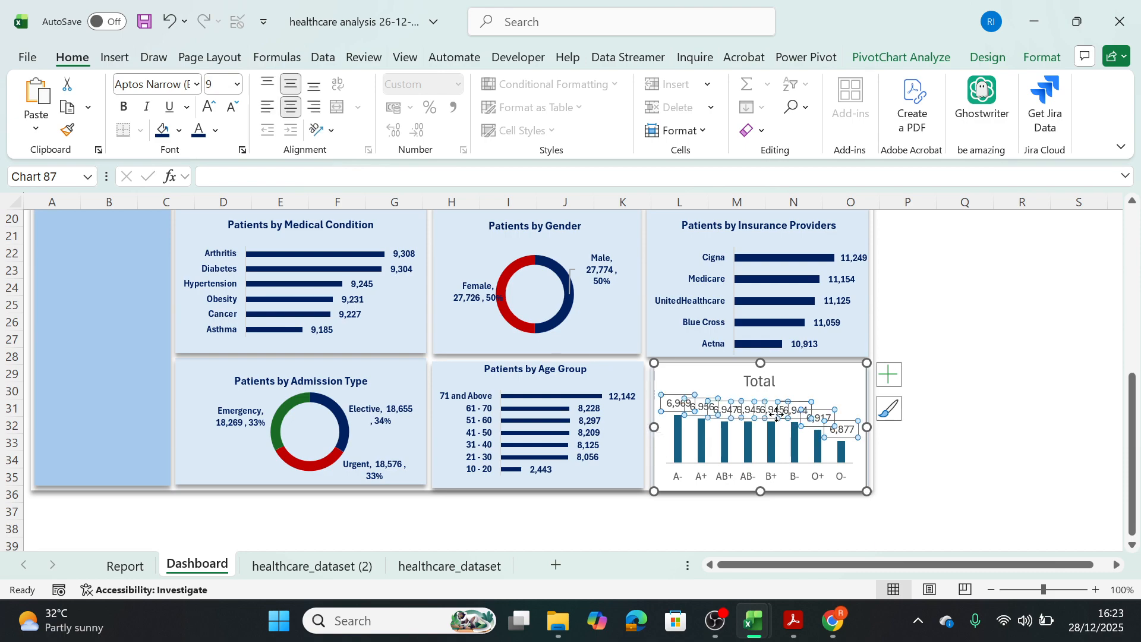
pyautogui.click(585, 420)
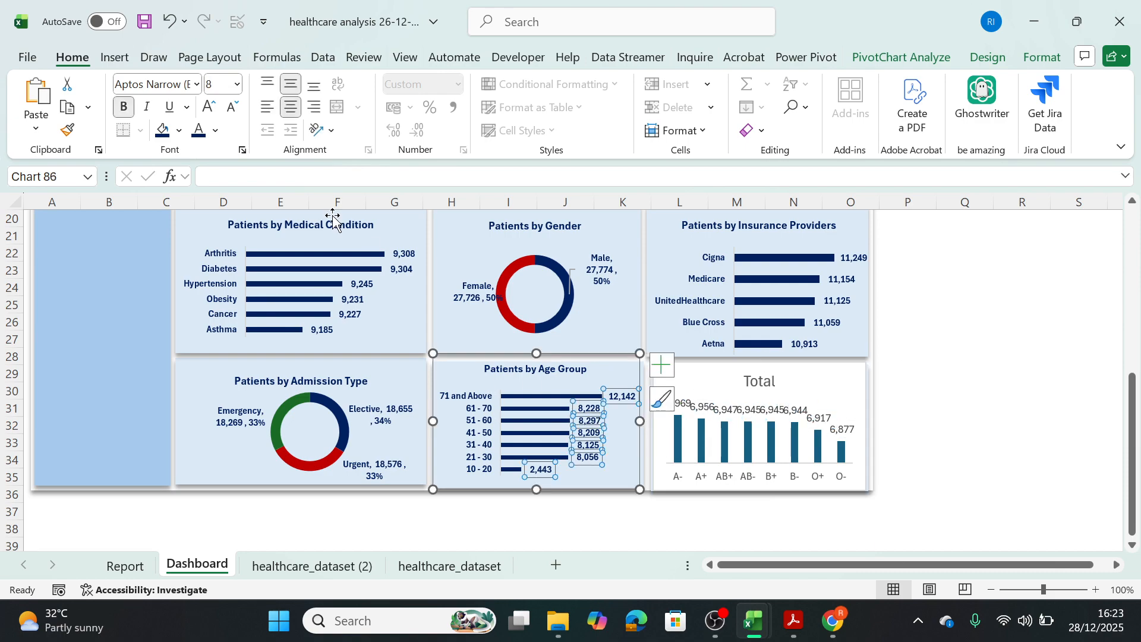
pyautogui.click(67, 132)
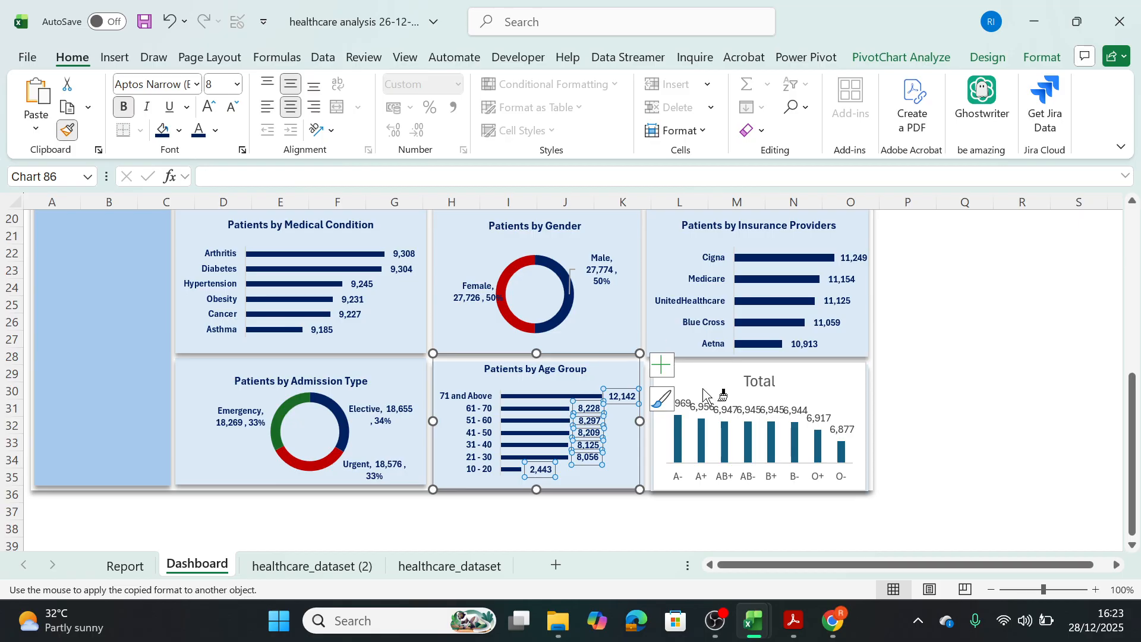
pyautogui.click(718, 403)
pyautogui.click(848, 384)
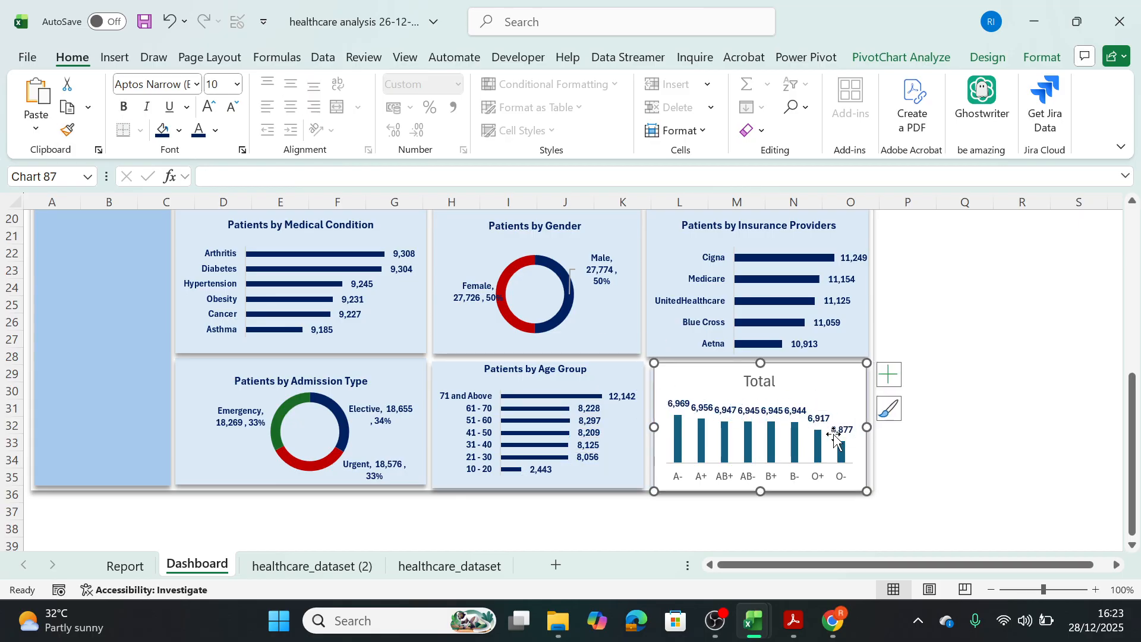
# Move the A+, B+ and O+ data labels upward in the blood type chart to separate them from their neighbours.
pyautogui.click(698, 410)
pyautogui.moveTo(701, 407); pyautogui.dragTo(715, 377)
pyautogui.click(701, 402)
pyautogui.moveTo(773, 411); pyautogui.dragTo(827, 403)
pyautogui.click(817, 390)
pyautogui.click(819, 418)
pyautogui.click(830, 374)
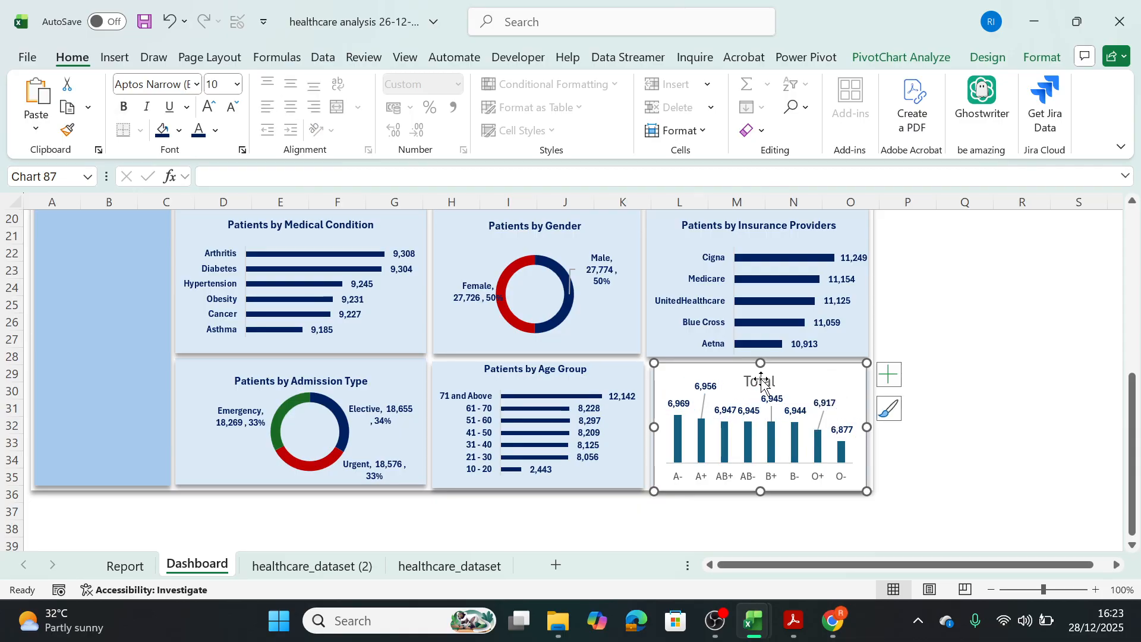
# Change the blood type chart's title to "Patients by Blood Type".
pyautogui.doubleClick(763, 383)
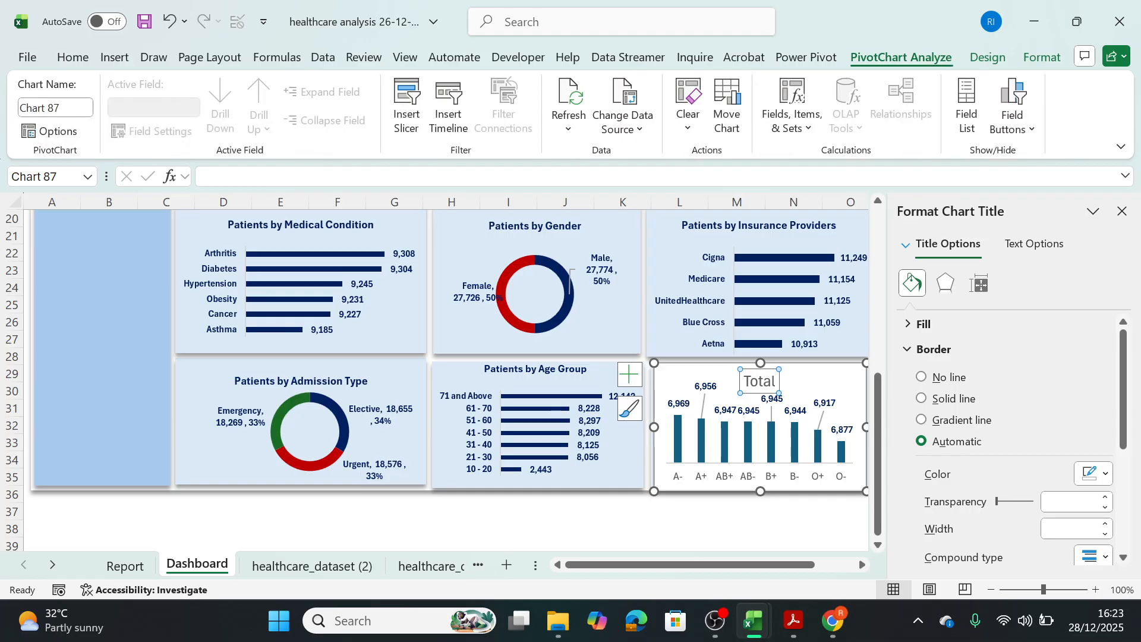
pyautogui.doubleClick(766, 383)
pyautogui.write('[a')
pyautogui.press('BackSpace')
pyautogui.press('BackSpace')
pyautogui.write('Pati')
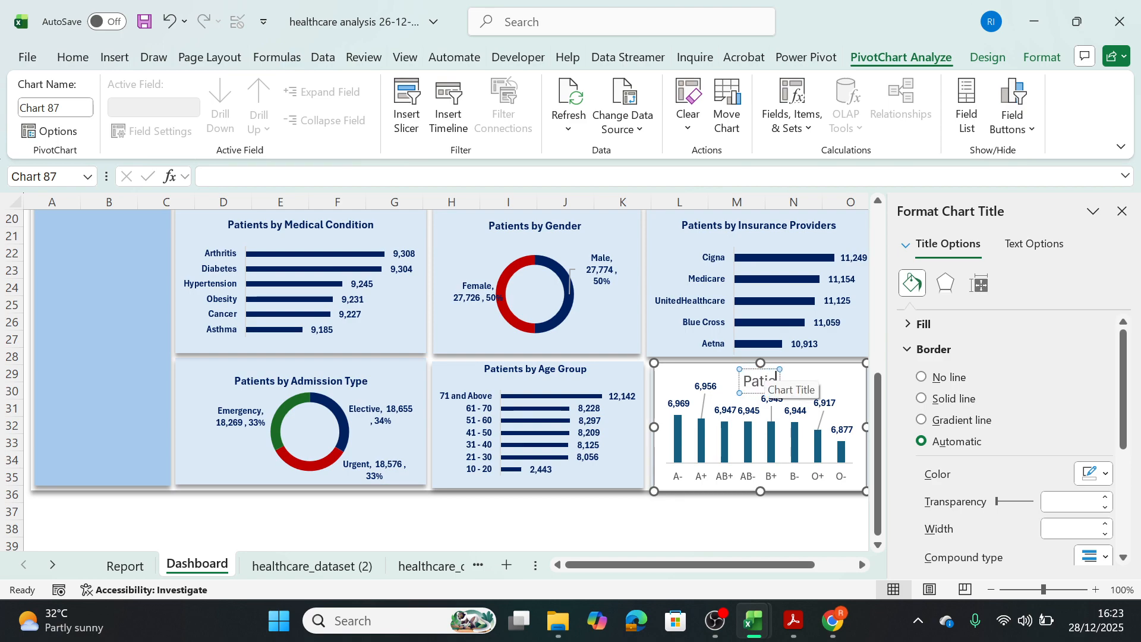
pyautogui.write('ents by')
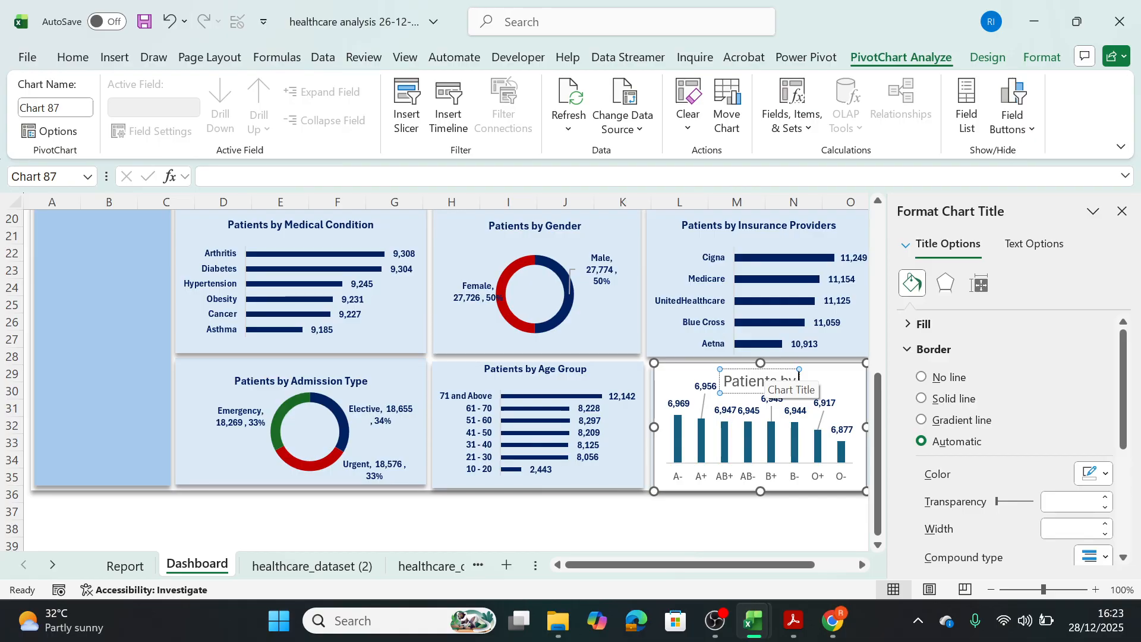
pyautogui.write('Blood Type')
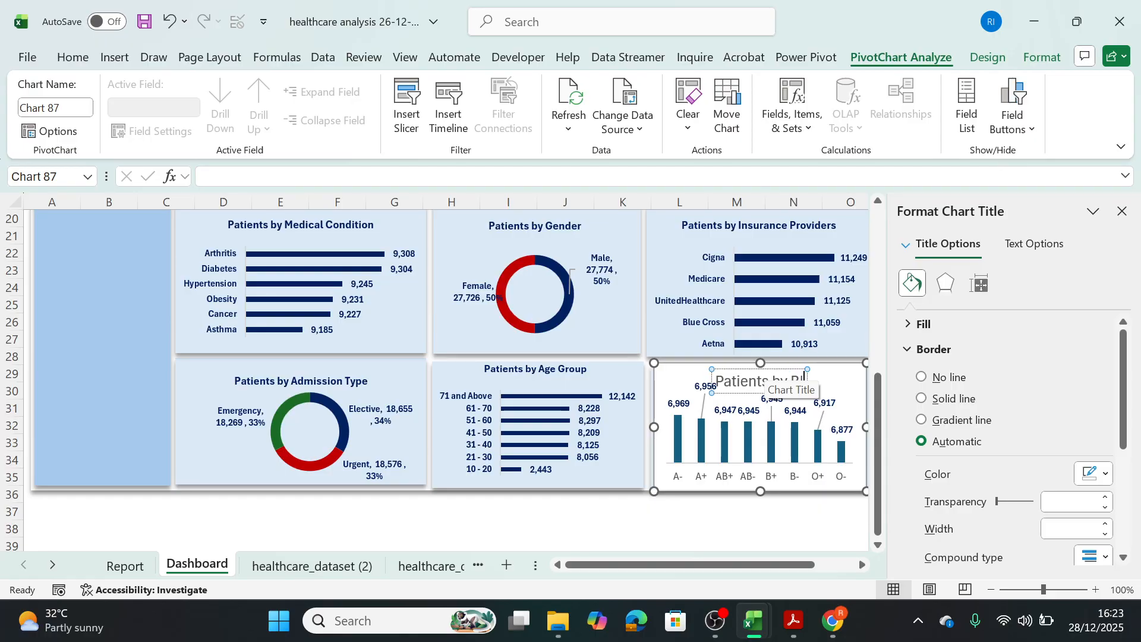
pyautogui.click(735, 444)
# Copy the title formatting from the Patients by Age Group chart to the Patients by Blood Type chart's title.
pyautogui.click(721, 367)
pyautogui.click(584, 371)
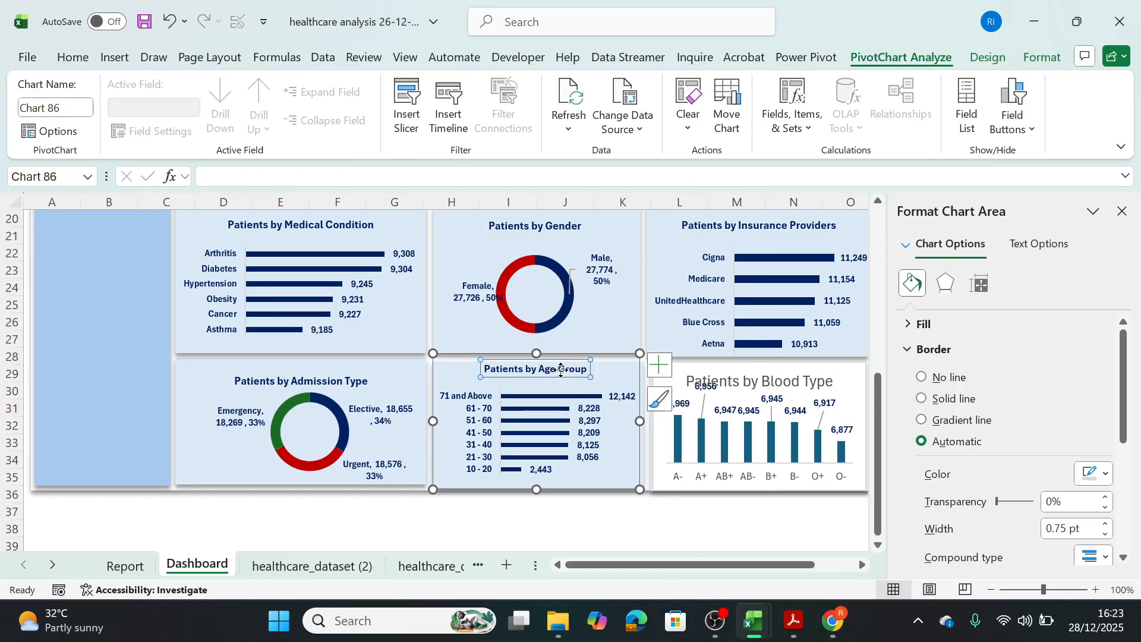
pyautogui.click(59, 57)
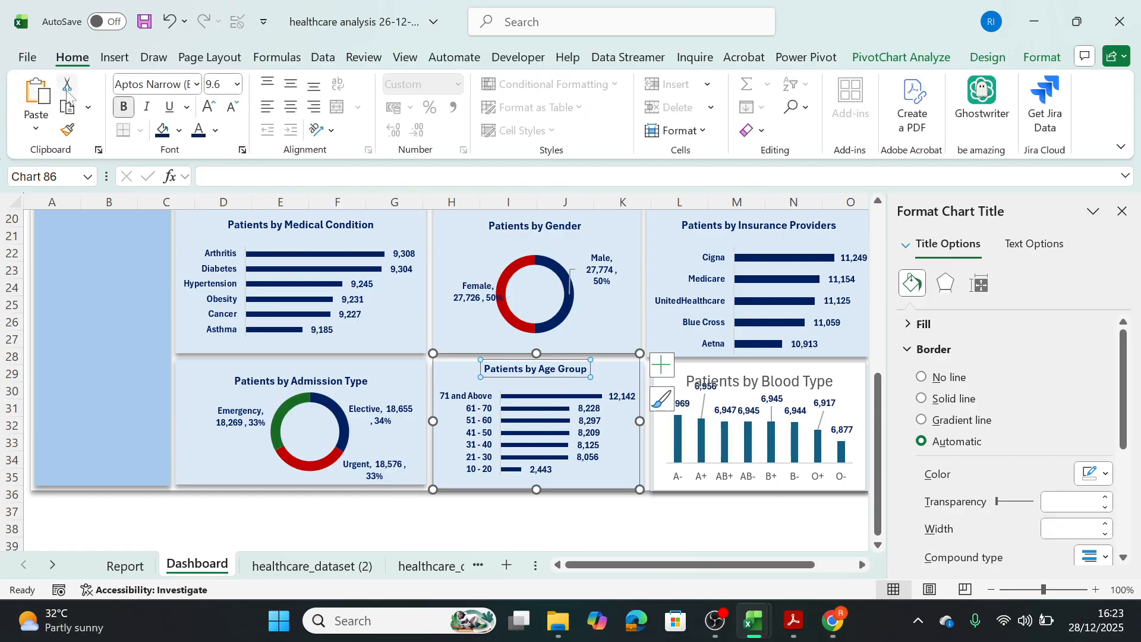
pyautogui.click(68, 131)
pyautogui.click(686, 384)
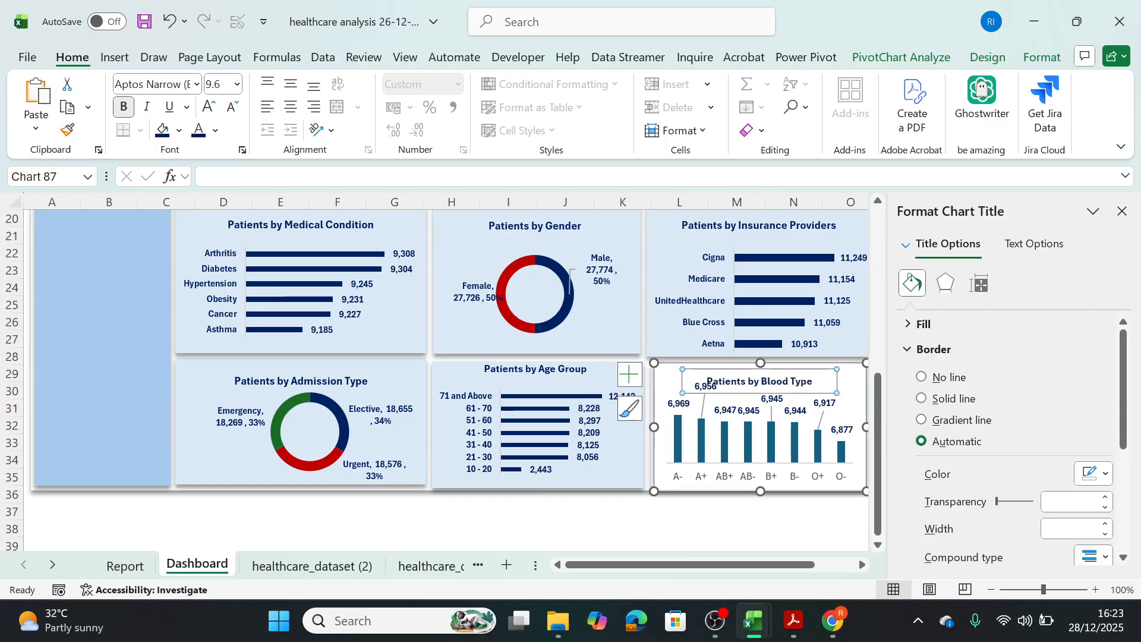
# Move the Patients by Blood Type title slightly up and right, clear of the A+ data label.
pyautogui.click(861, 398)
pyautogui.click(788, 379)
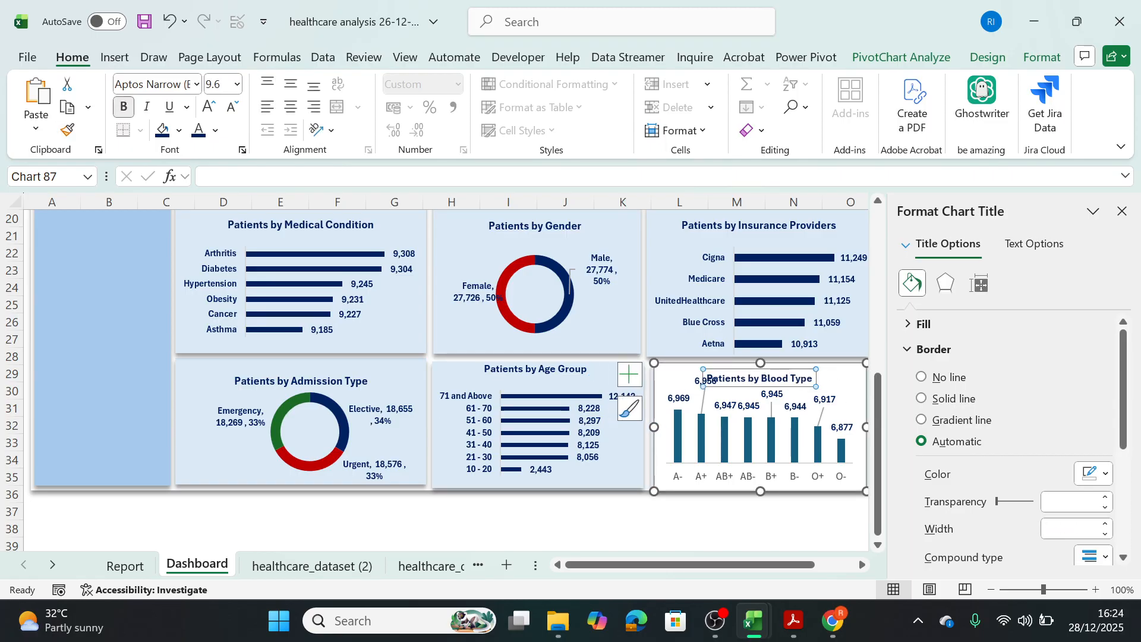
pyautogui.moveTo(788, 370); pyautogui.dragTo(802, 366)
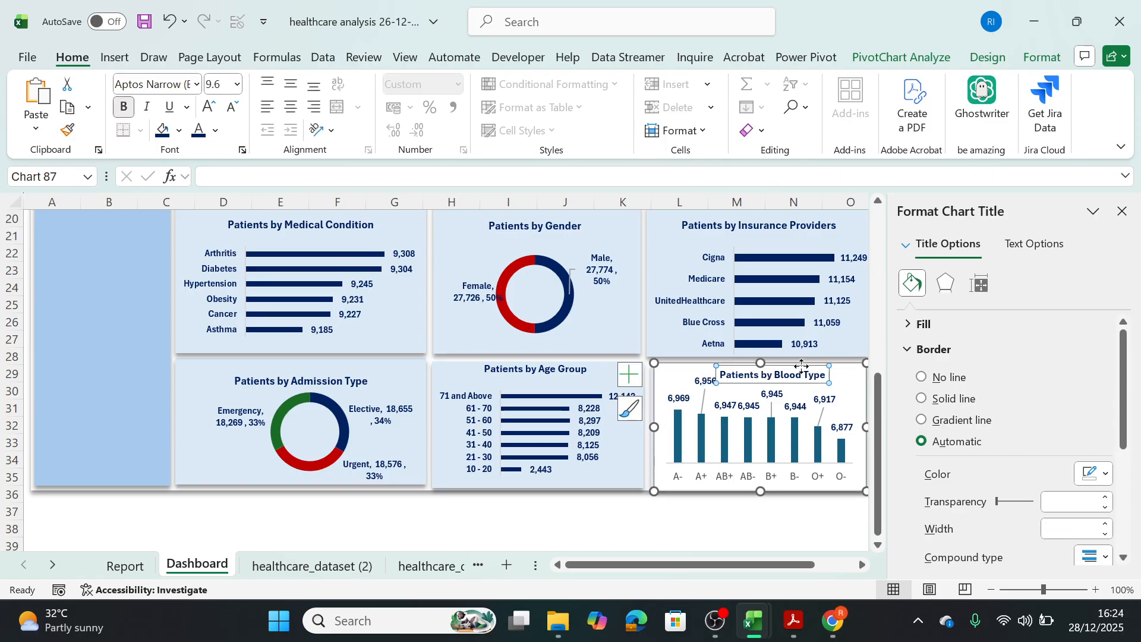
# Remove the fill and outline from the Patients by Blood Type chart area.
pyautogui.click(849, 389)
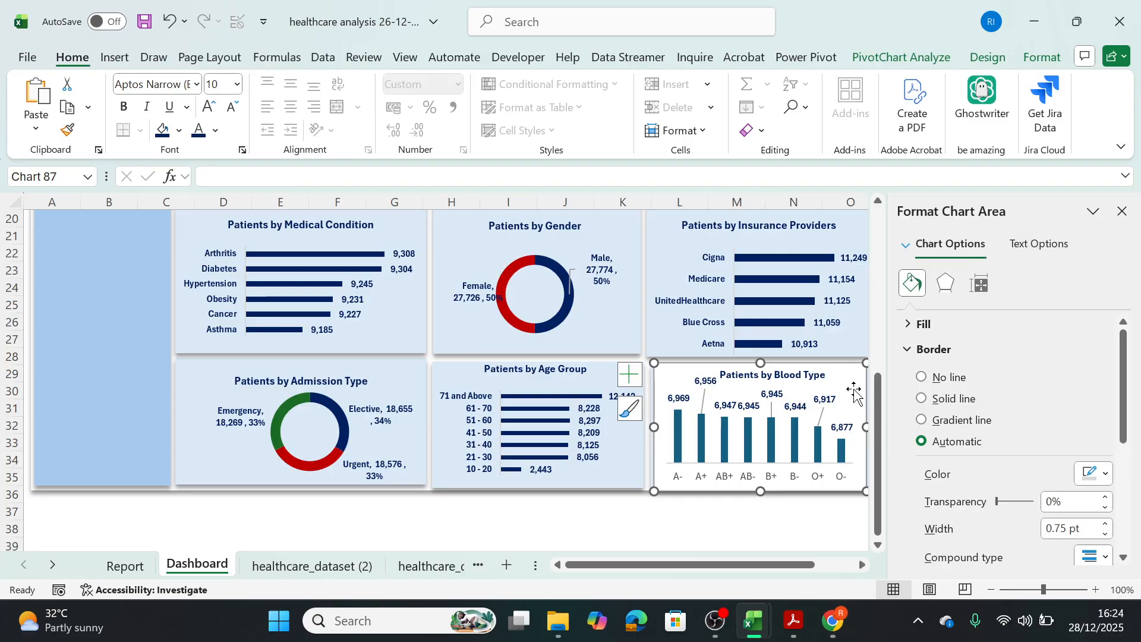
pyautogui.click(1041, 56)
pyautogui.click(521, 84)
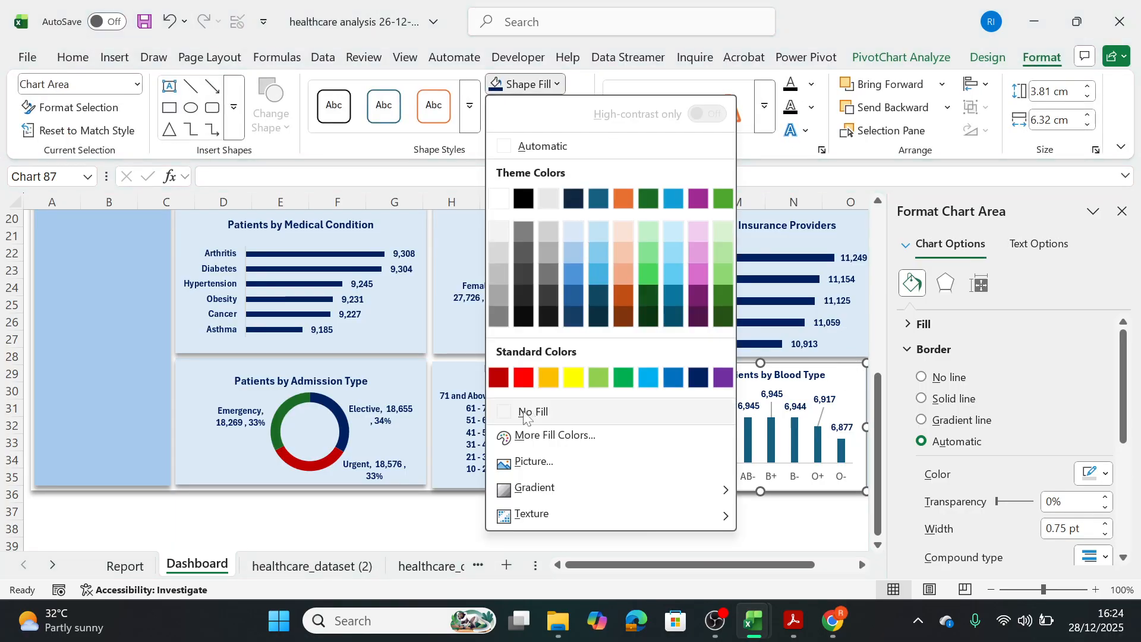
pyautogui.click(521, 83)
pyautogui.click(537, 107)
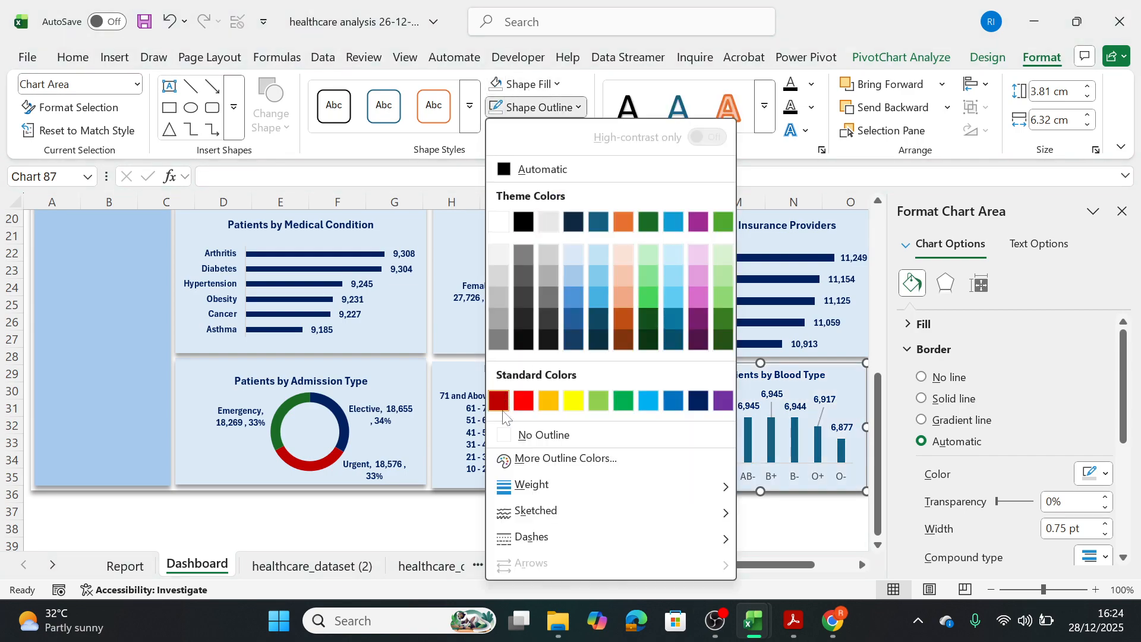
pyautogui.click(538, 434)
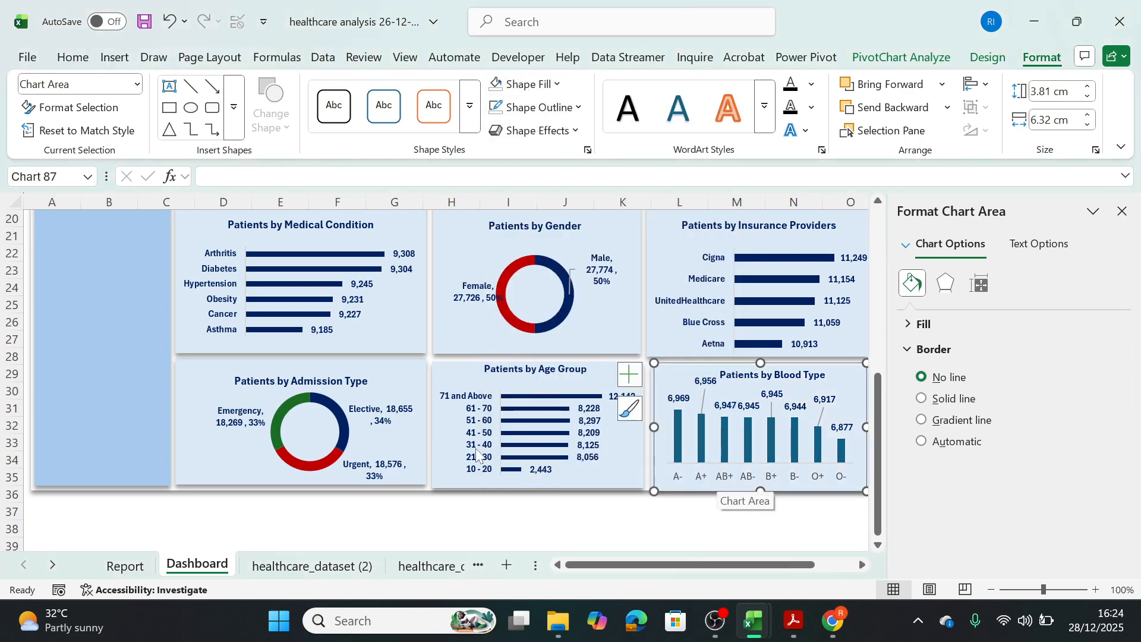
# Copy the category axis label formatting from the Patients by Age Group chart to the blood type chart's horizontal axis.
pyautogui.click(498, 466)
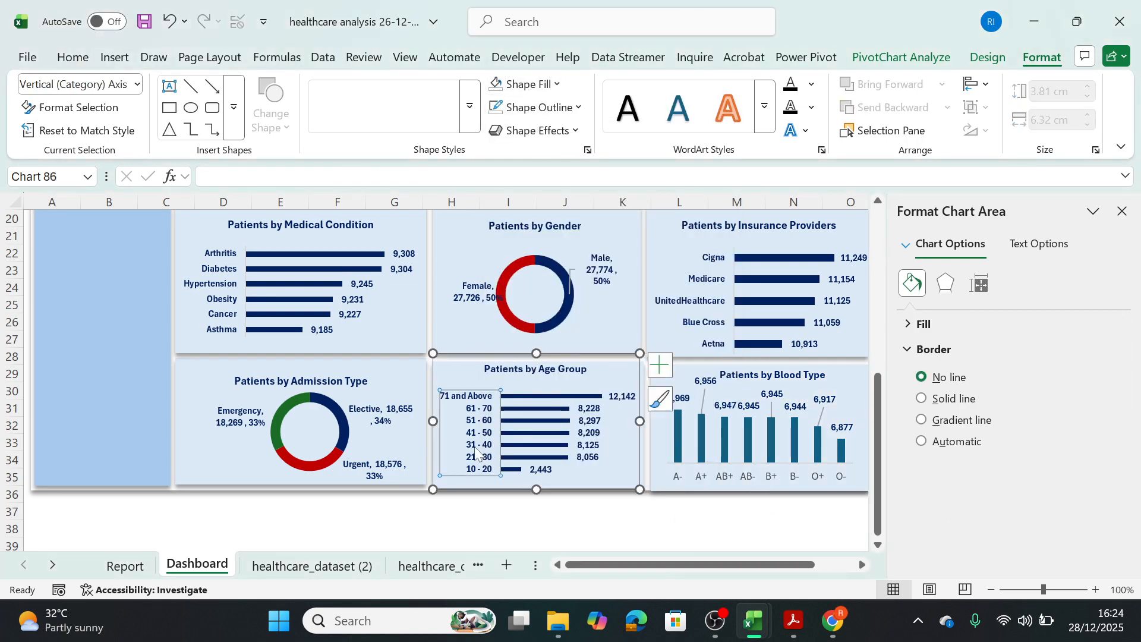
pyautogui.click(73, 59)
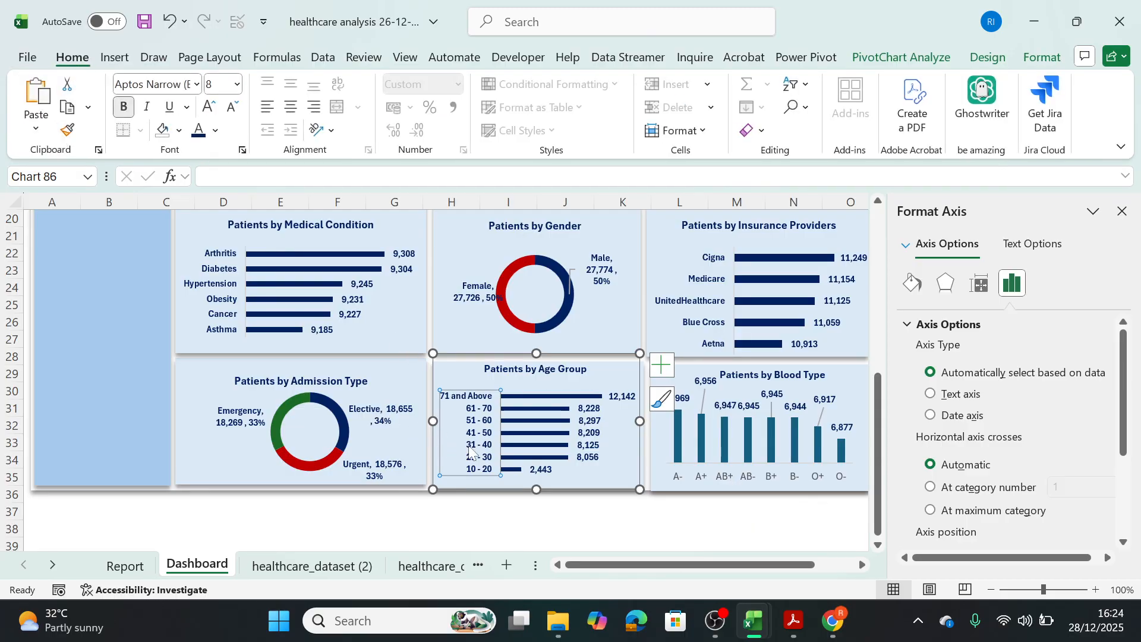
pyautogui.click(67, 133)
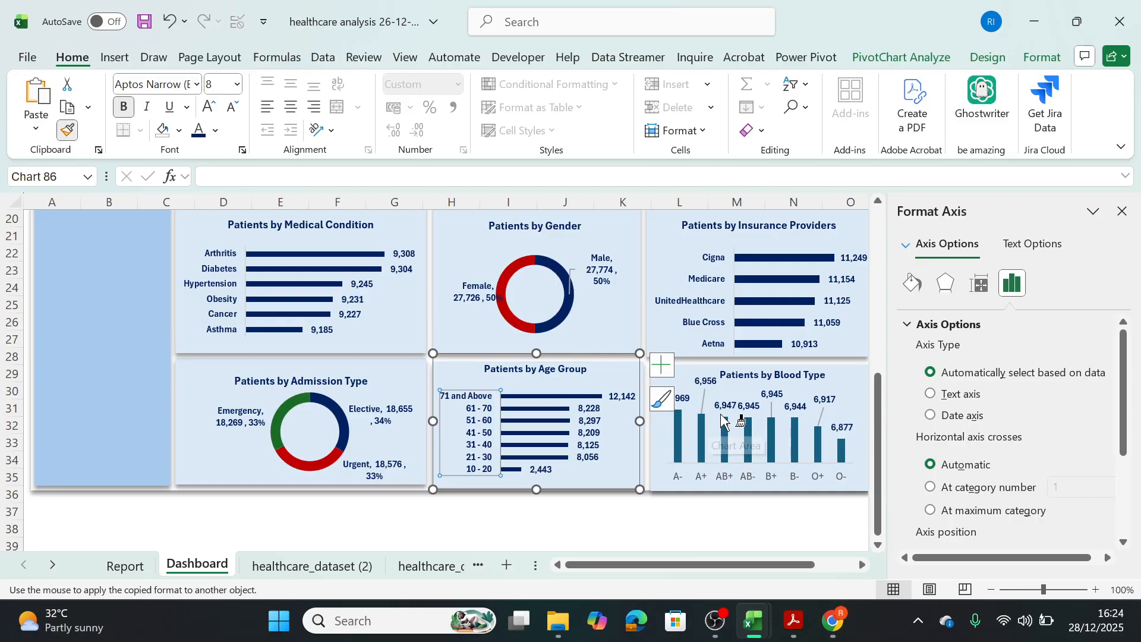
pyautogui.click(739, 482)
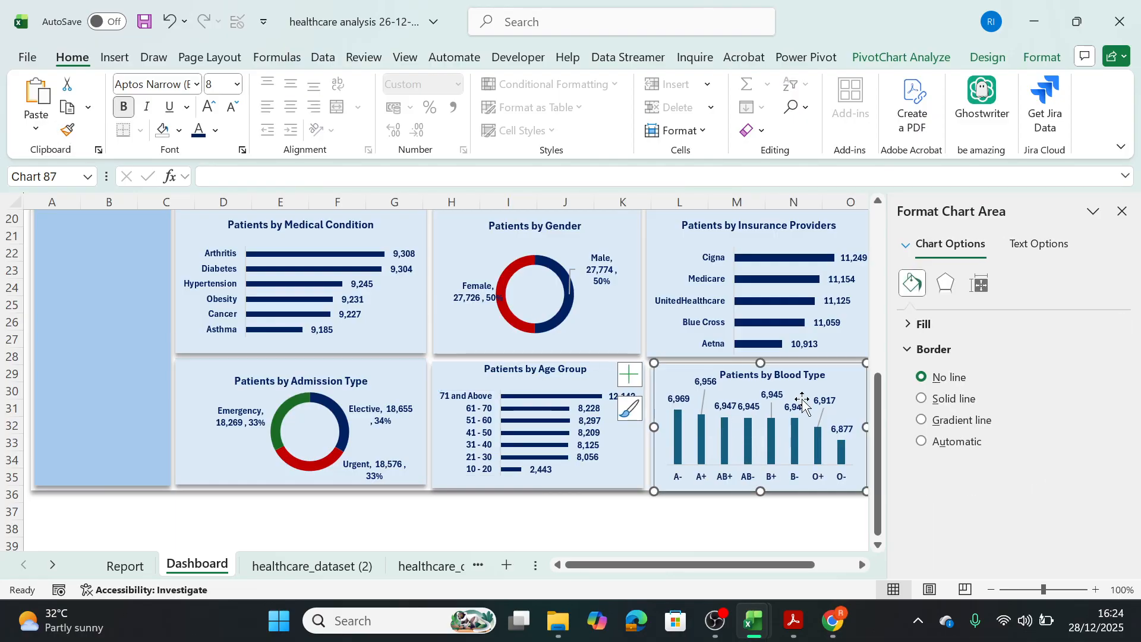
# Fill the blood type chart's columns with the standard dark blue and deselect the chart.
pyautogui.click(774, 434)
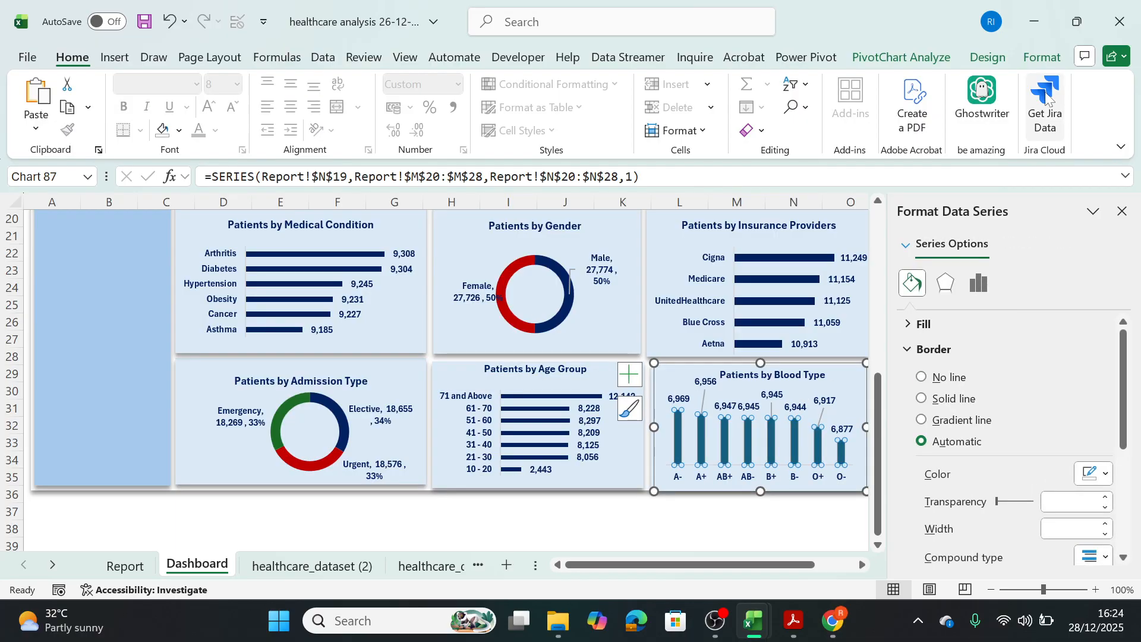
pyautogui.click(557, 84)
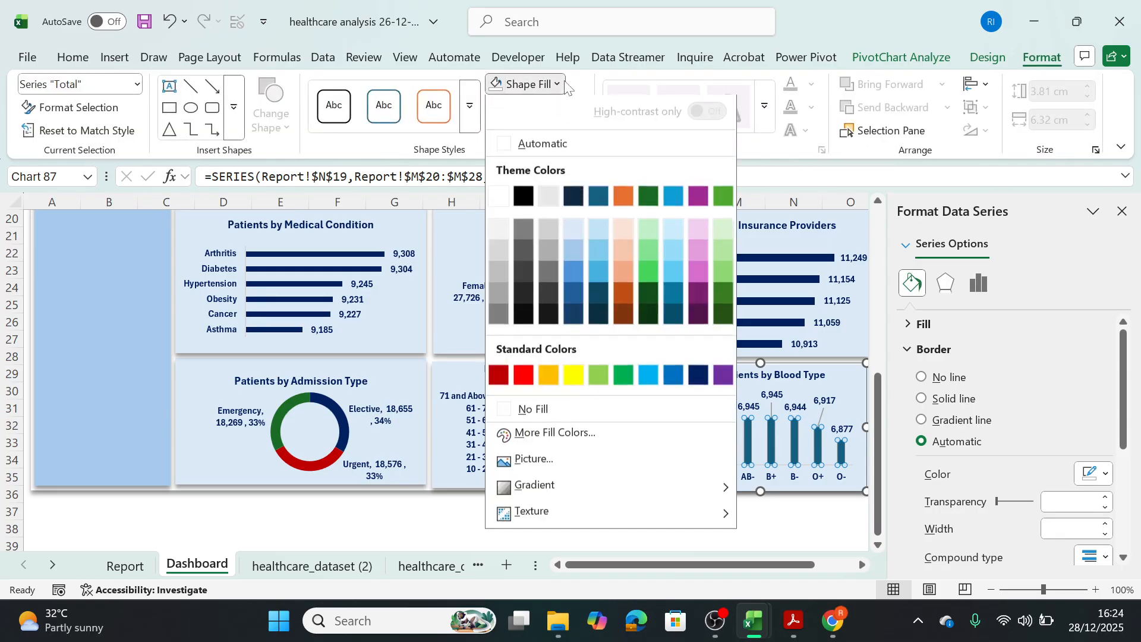
pyautogui.click(695, 379)
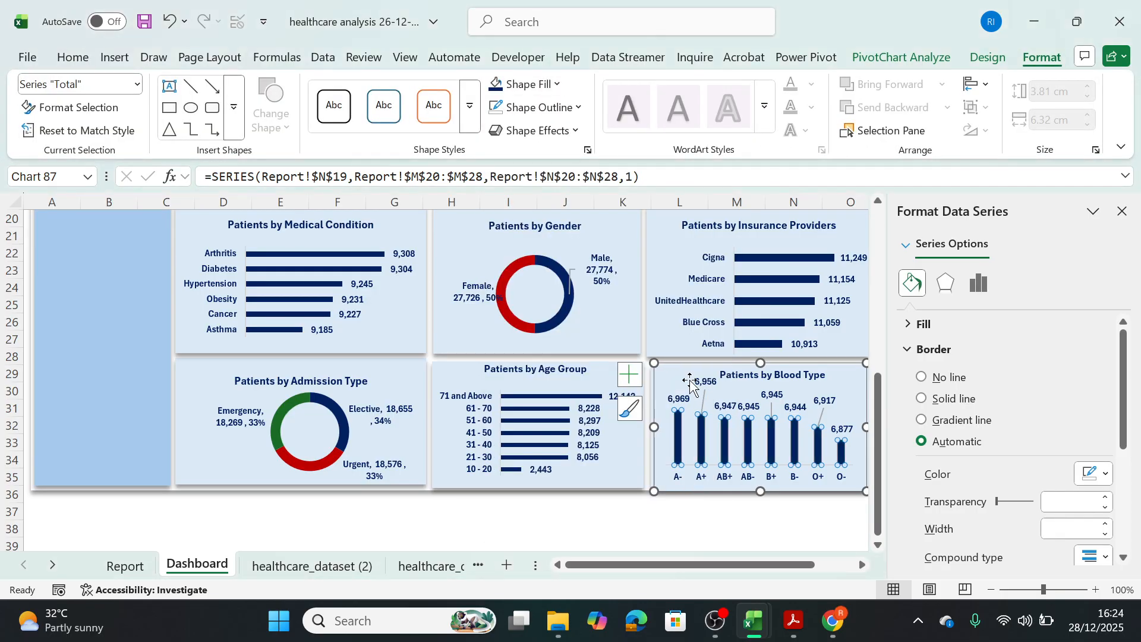
pyautogui.click(762, 514)
pyautogui.click(838, 512)
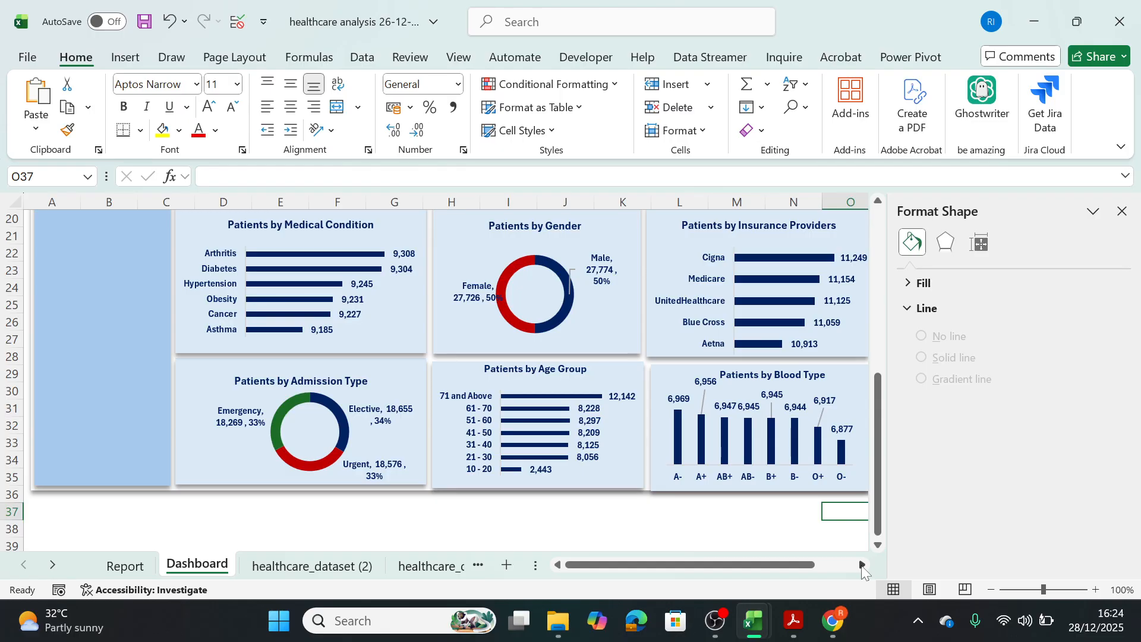
# Close the formatting pane and delete the two leftover icons beside the dashboard.
pyautogui.scroll(2, 875, 477)
pyautogui.click(1121, 212)
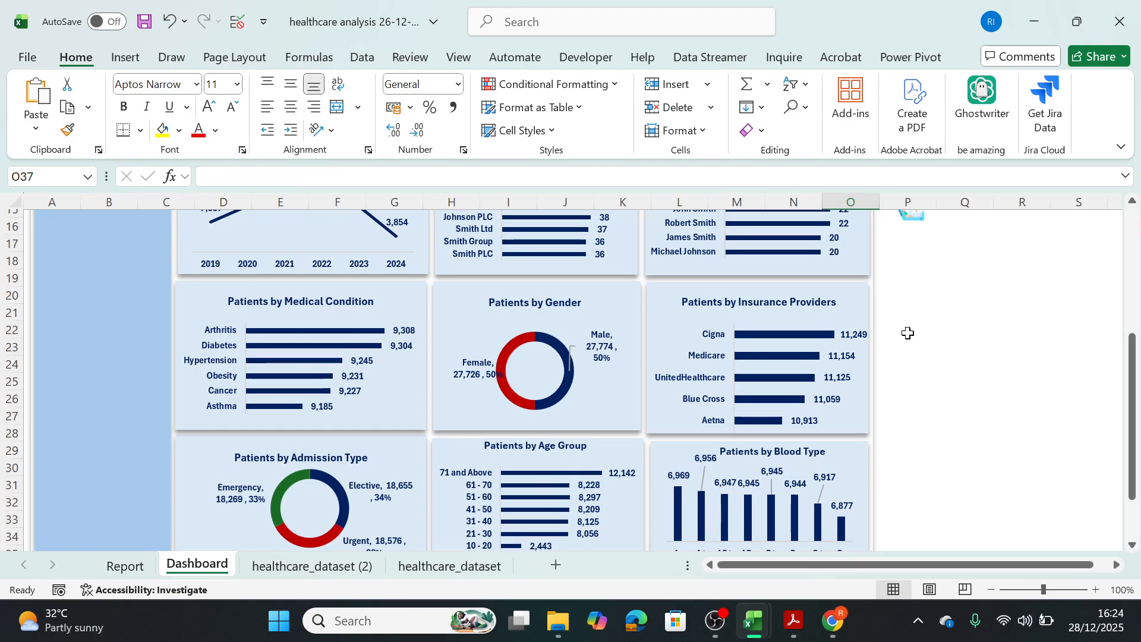
pyautogui.moveTo(1133, 372); pyautogui.dragTo(1132, 232)
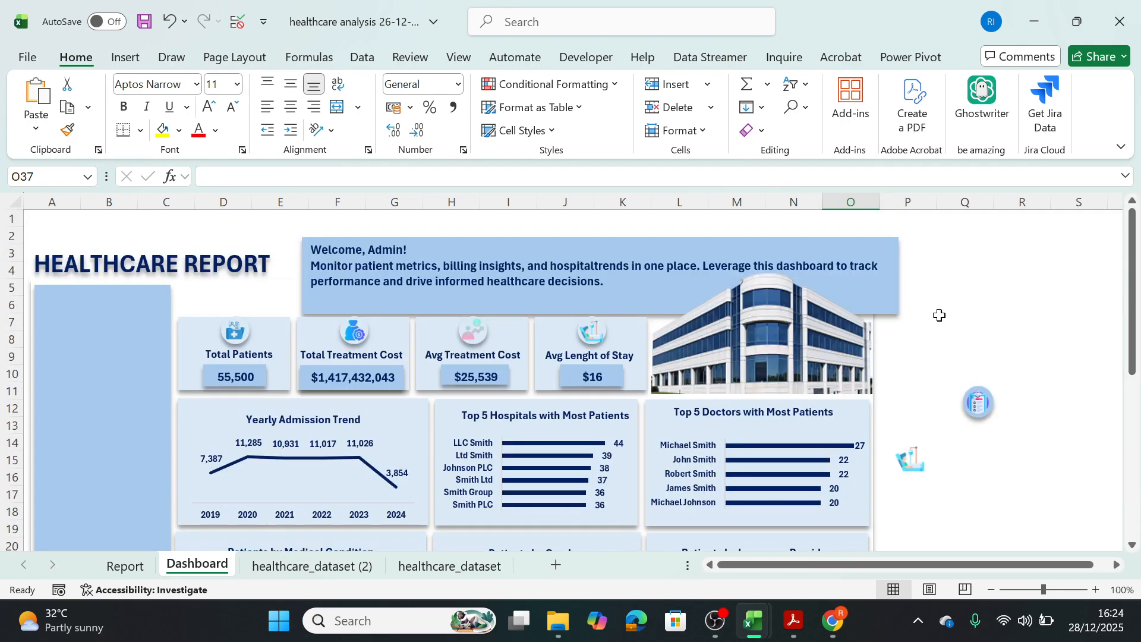
pyautogui.click(918, 461)
pyautogui.press('Delete')
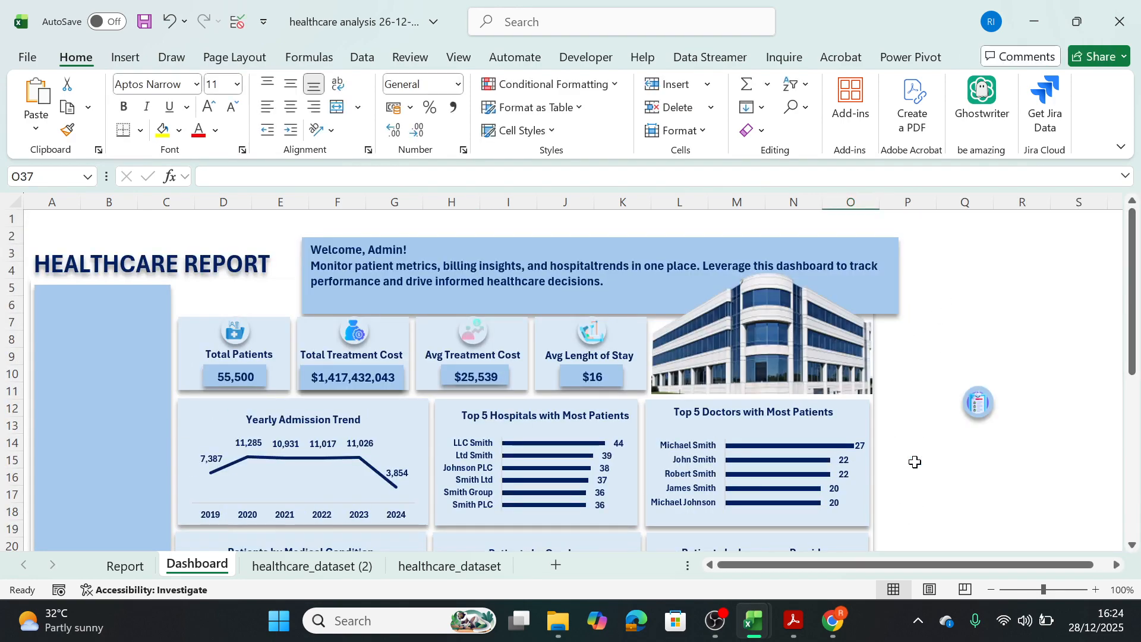
pyautogui.click(979, 404)
pyautogui.press('Delete')
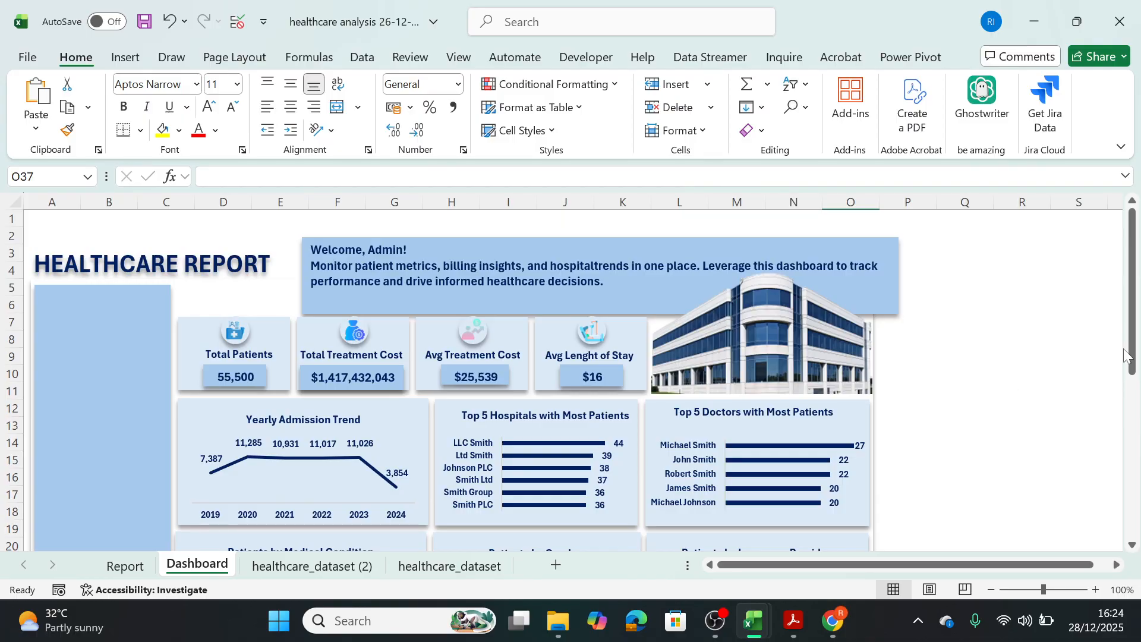
# Insert a Gender slicer based on the Yearly Admission Trend chart.
pyautogui.moveTo(1124, 355); pyautogui.dragTo(1127, 205)
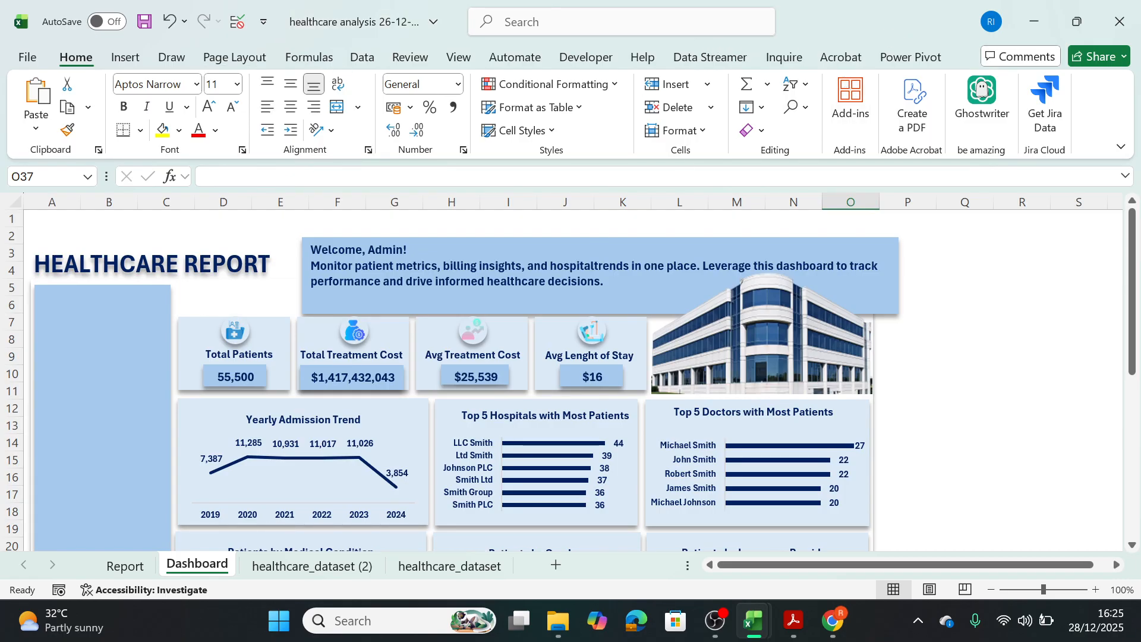
pyautogui.click(374, 439)
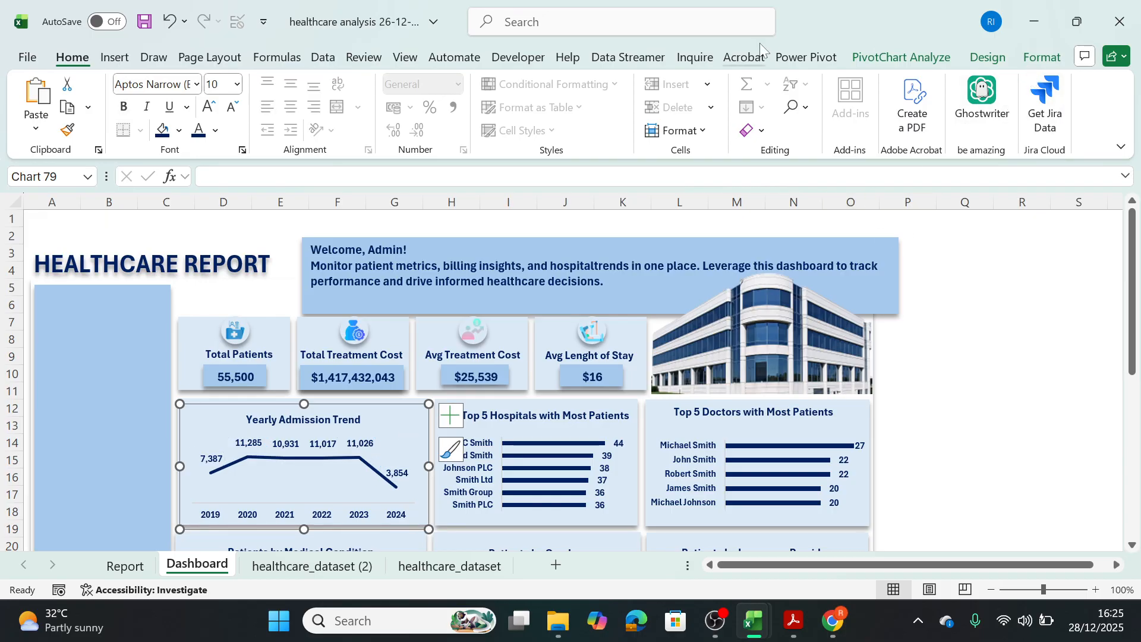
pyautogui.click(911, 58)
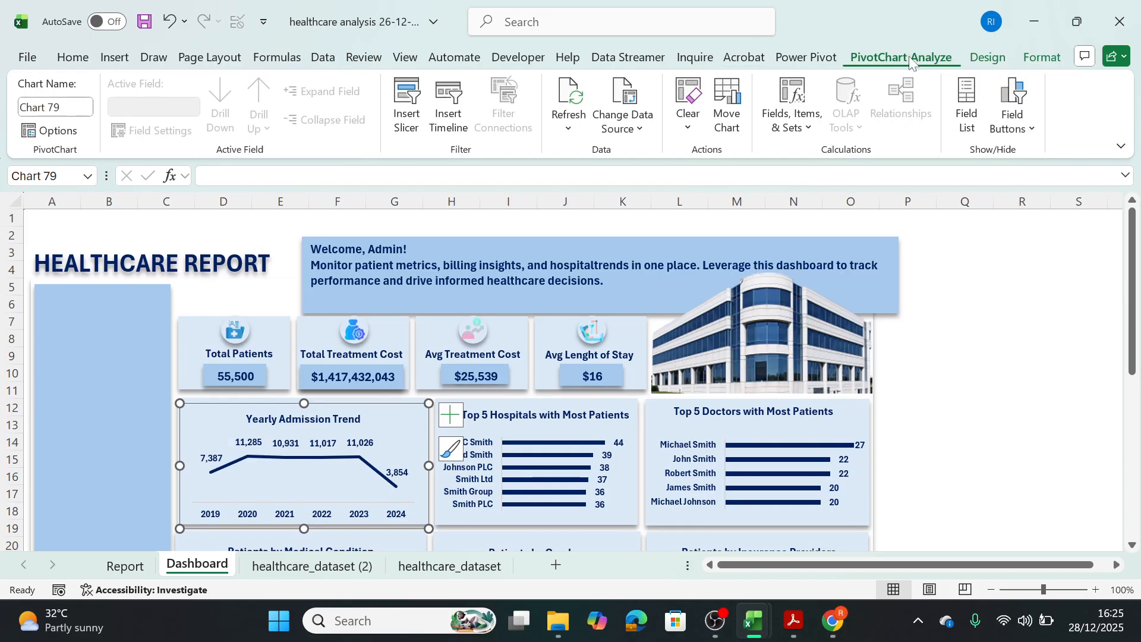
pyautogui.click(406, 104)
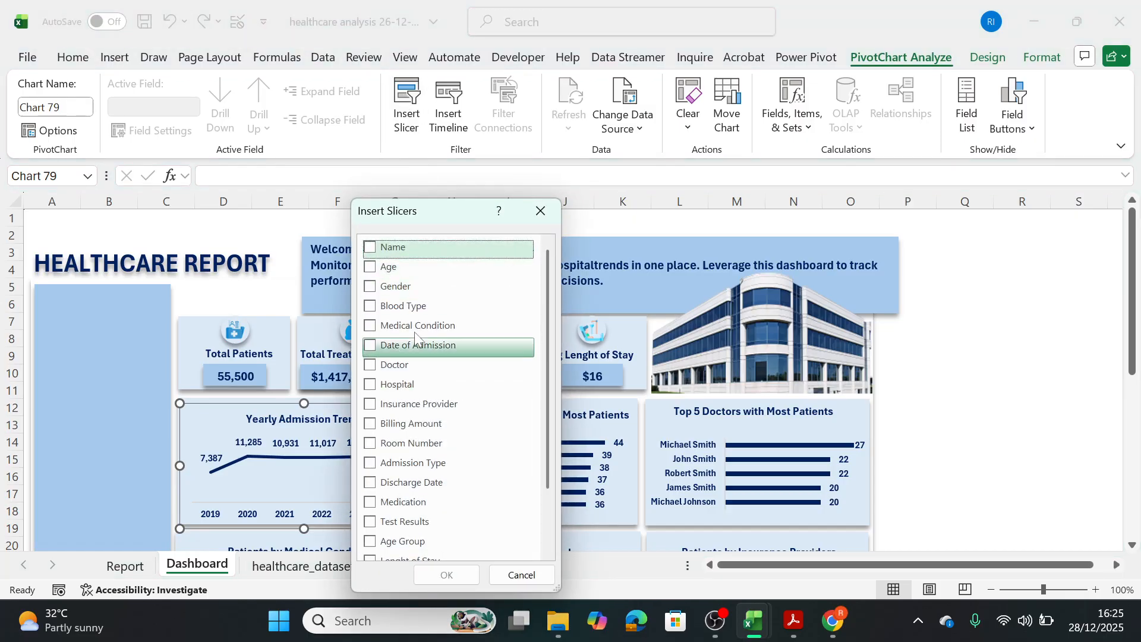
pyautogui.click(370, 287)
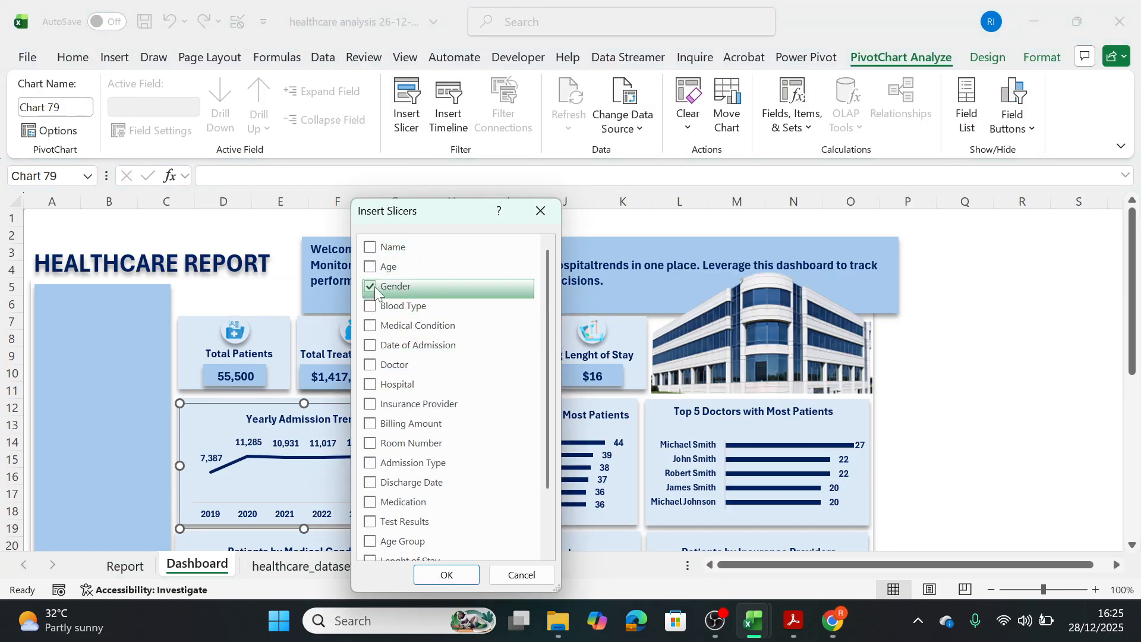
pyautogui.click(459, 575)
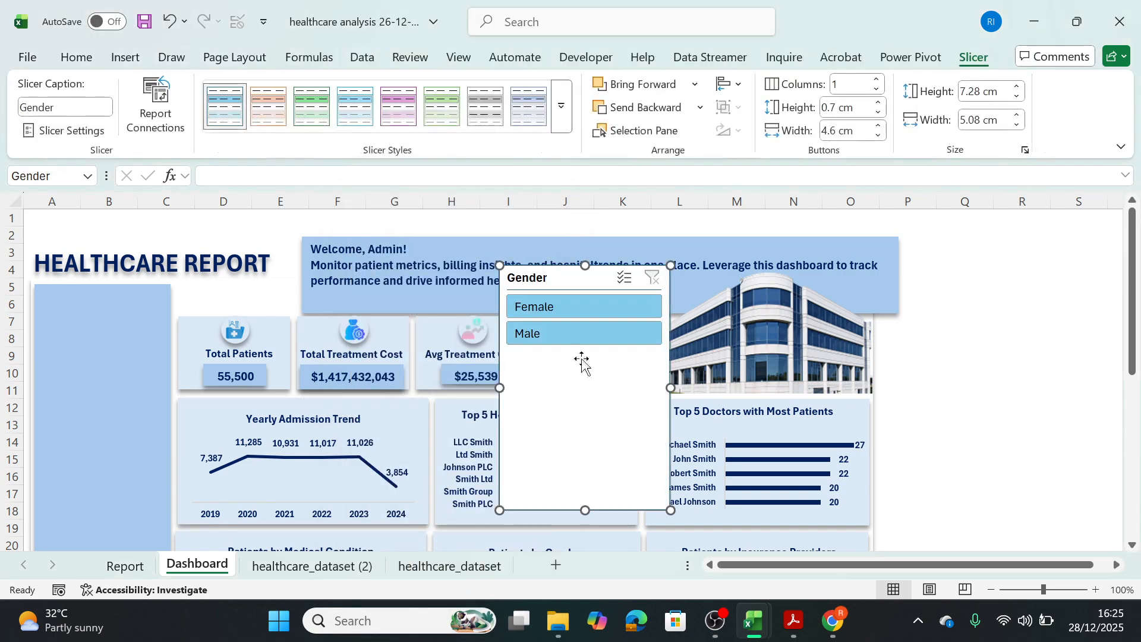
# Place the Gender slicer in the empty area right of the welcome banner and shorten it to about 2.77 cm high.
pyautogui.moveTo(563, 274); pyautogui.dragTo(981, 343)
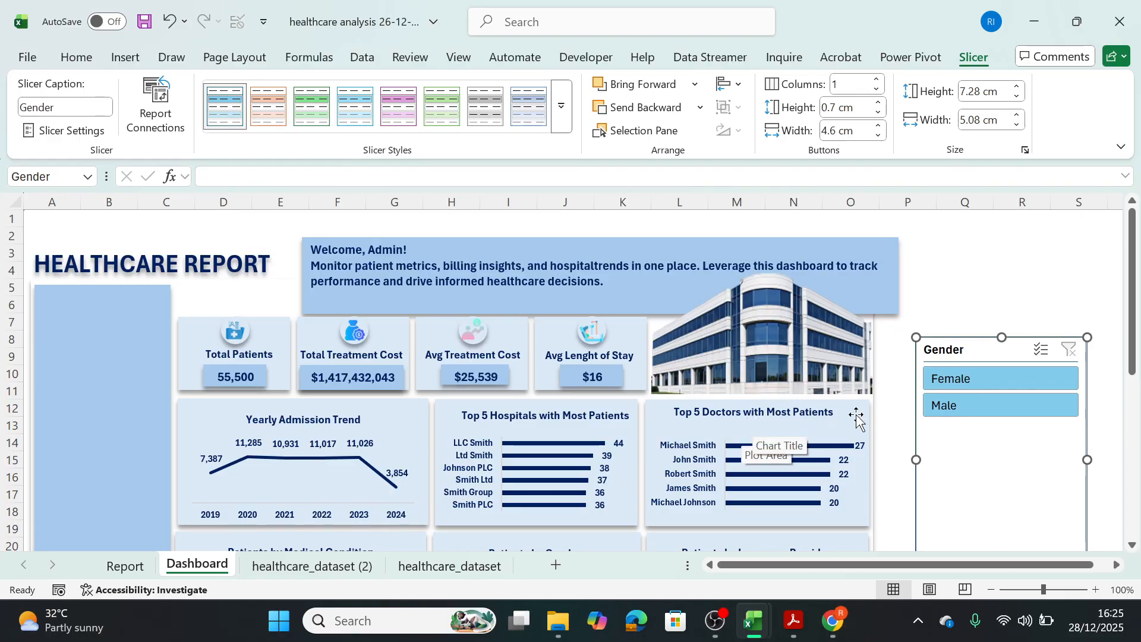
pyautogui.moveTo(980, 356); pyautogui.dragTo(970, 267)
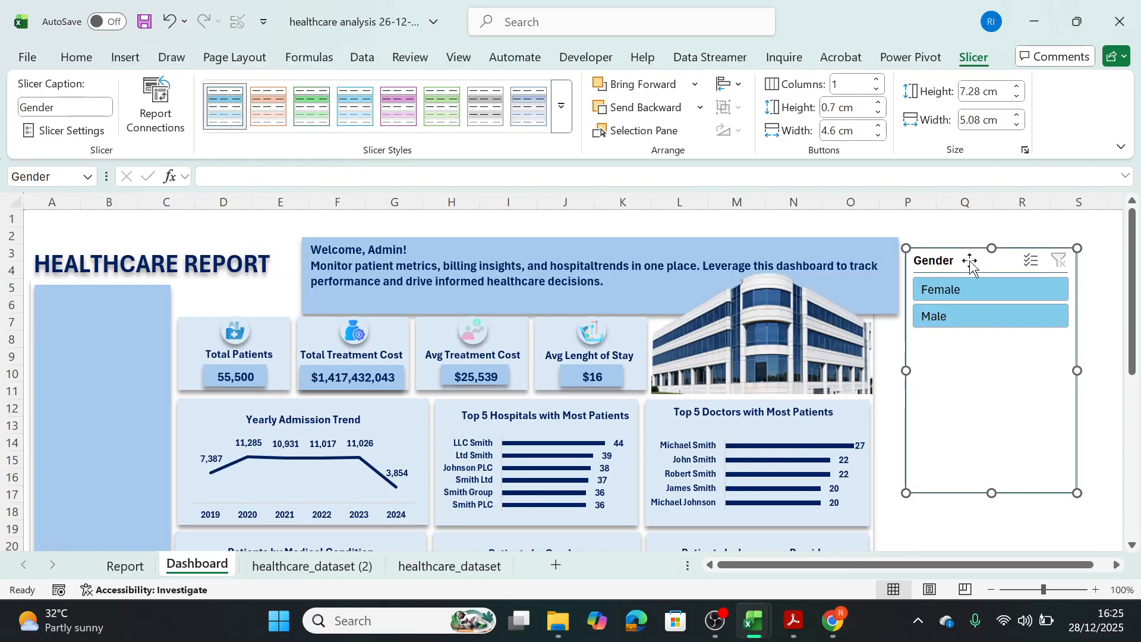
pyautogui.moveTo(991, 376); pyautogui.dragTo(993, 342)
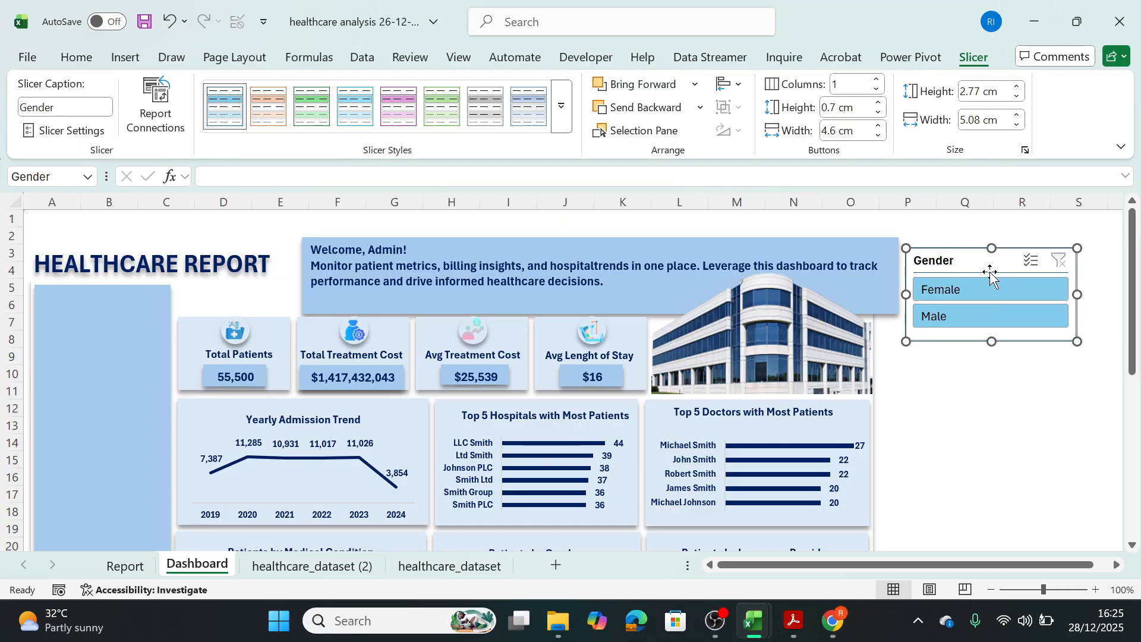
pyautogui.moveTo(1132, 303); pyautogui.dragTo(1136, 340)
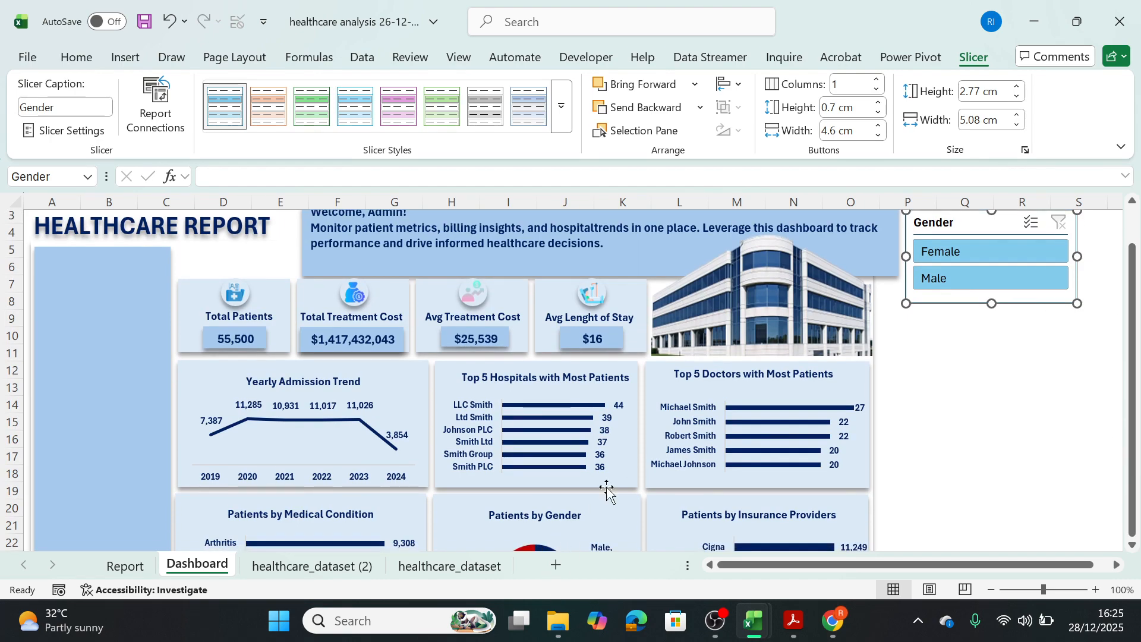
pyautogui.moveTo(943, 226); pyautogui.dragTo(949, 244)
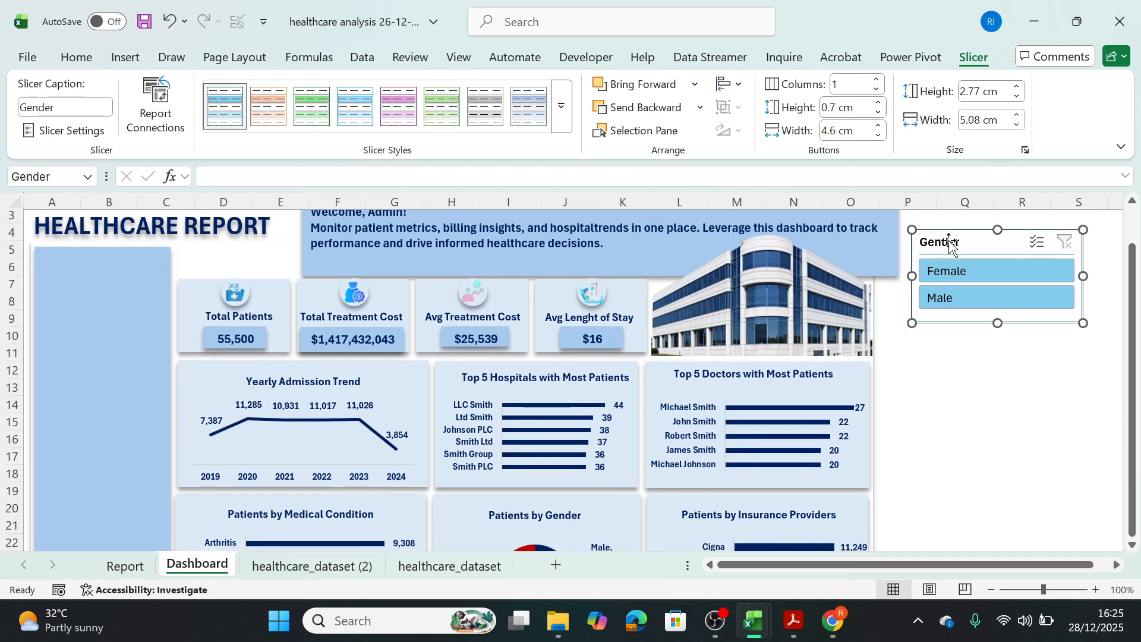
# Open the Gender slicer's report connections and link it to PivotTable1, PivotTable10, PivotTable11, PivotTable12 and PivotTable13.
pyautogui.rightClick(950, 244)
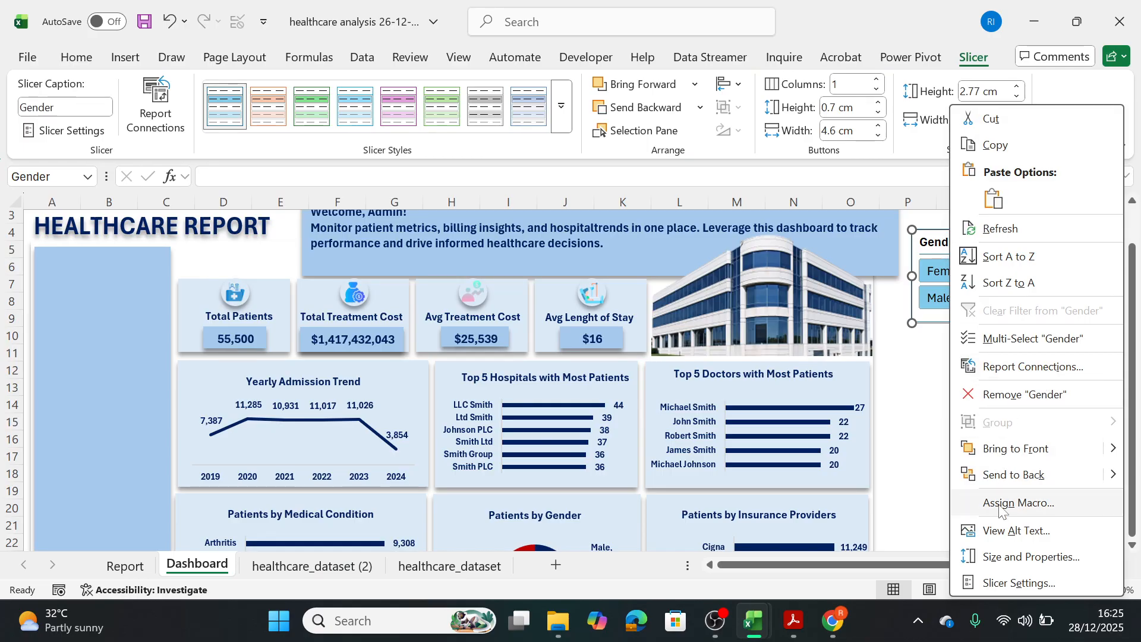
pyautogui.click(1004, 367)
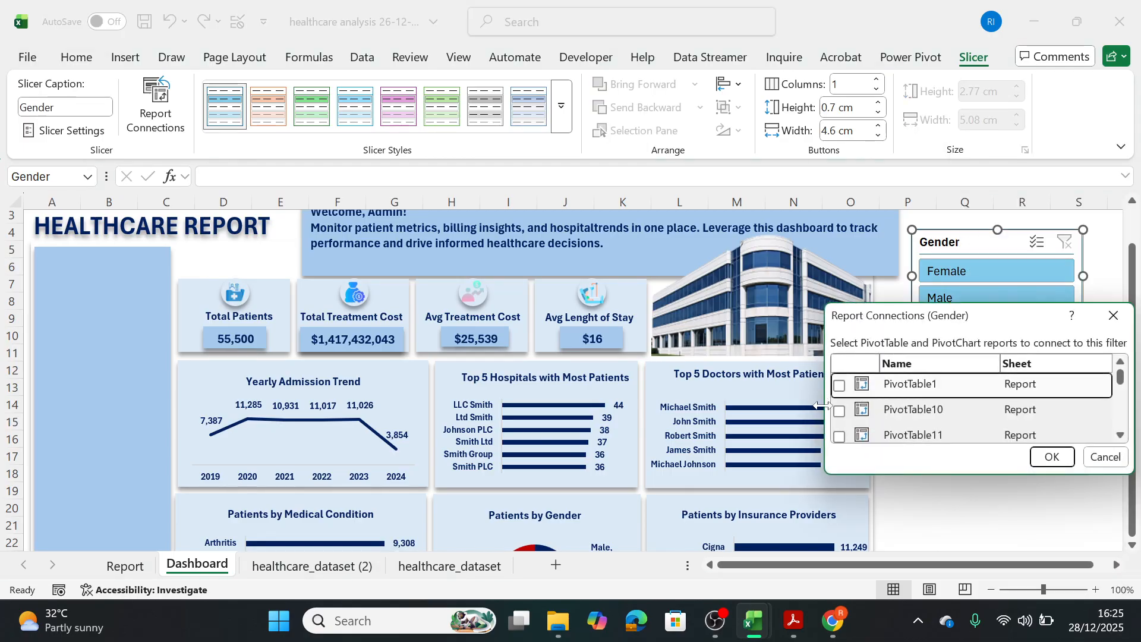
pyautogui.click(838, 385)
pyautogui.click(839, 410)
pyautogui.click(839, 436)
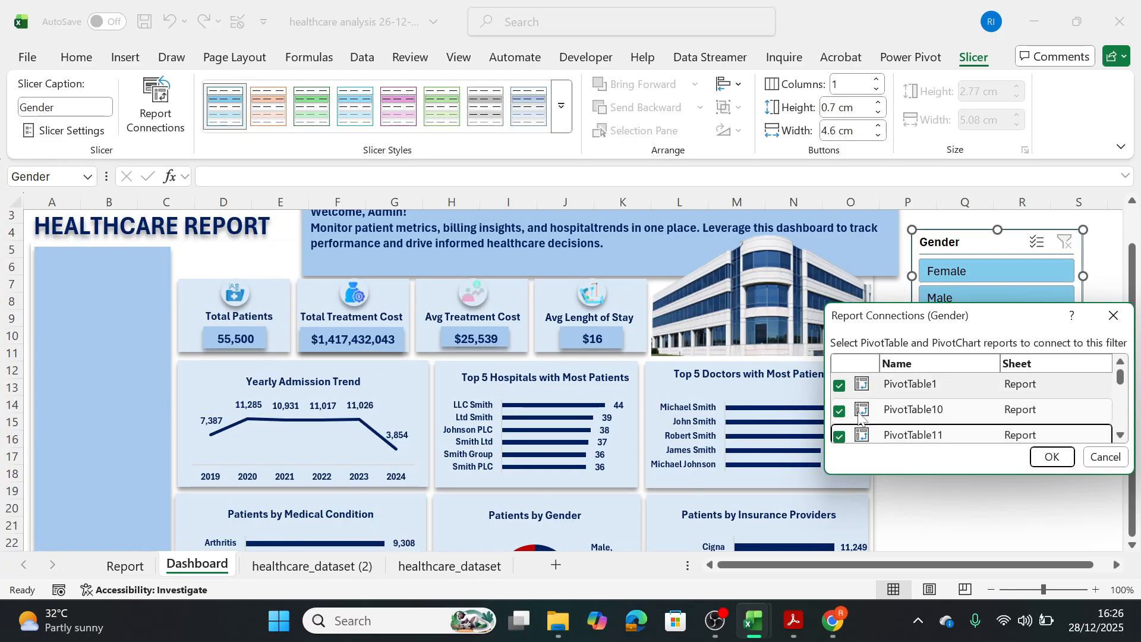
pyautogui.scroll(-2, 1124, 385)
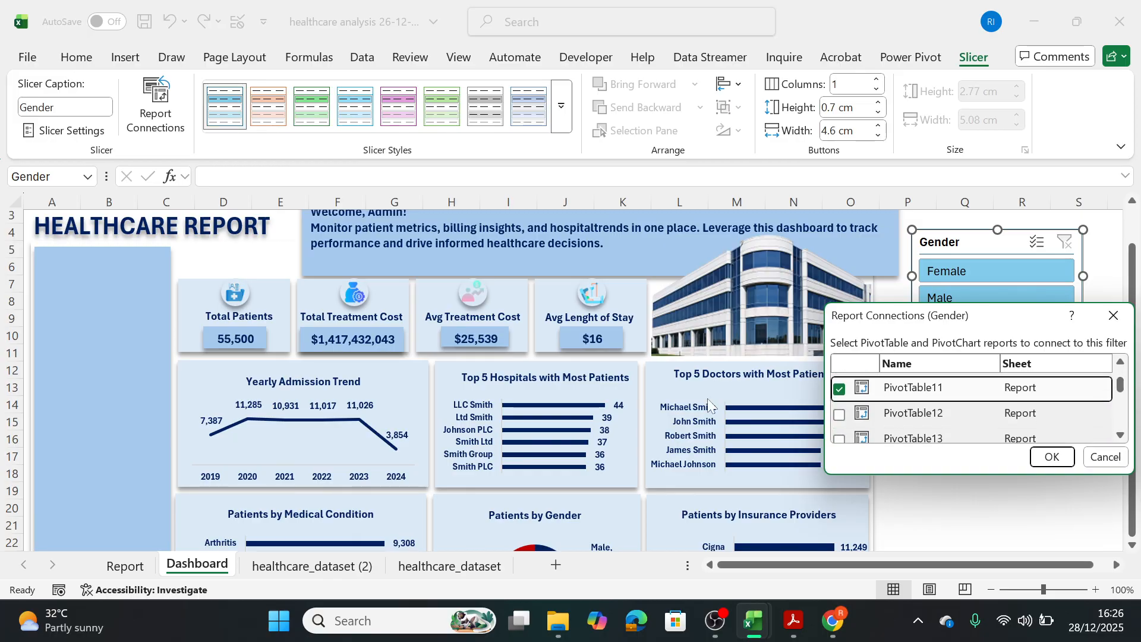
pyautogui.click(839, 415)
pyautogui.click(839, 439)
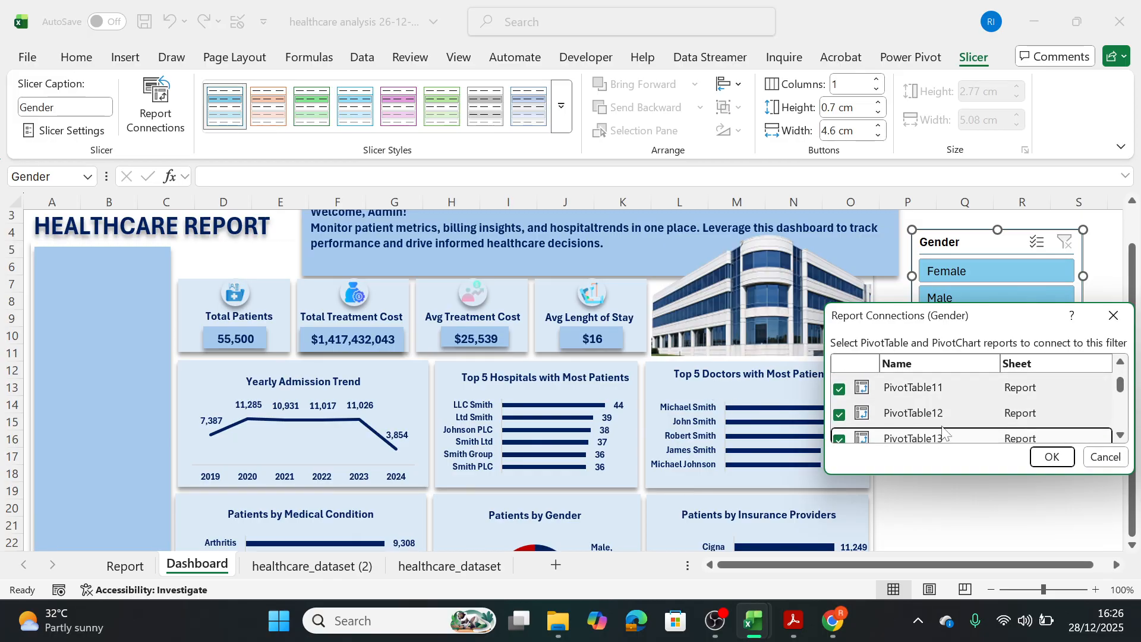
# Add PivotTable14, PivotTable2, PivotTable3 and PivotTable4 to the Gender slicer's report connections.
pyautogui.click(1121, 435)
pyautogui.click(1121, 435)
pyautogui.click(1121, 435)
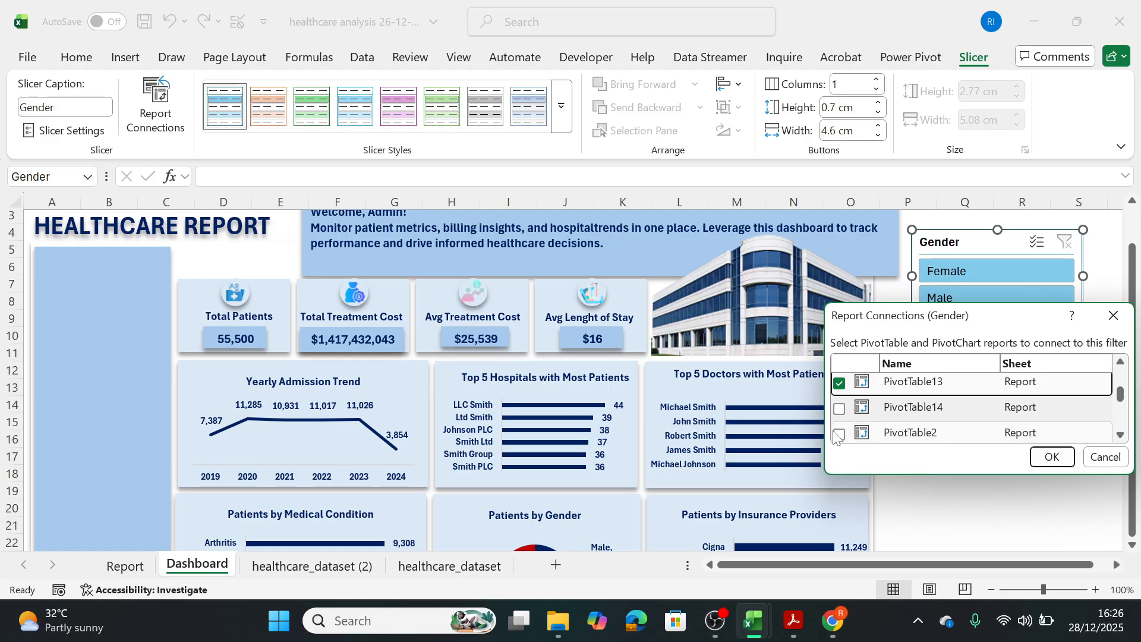
pyautogui.click(838, 435)
pyautogui.click(839, 434)
pyautogui.click(839, 409)
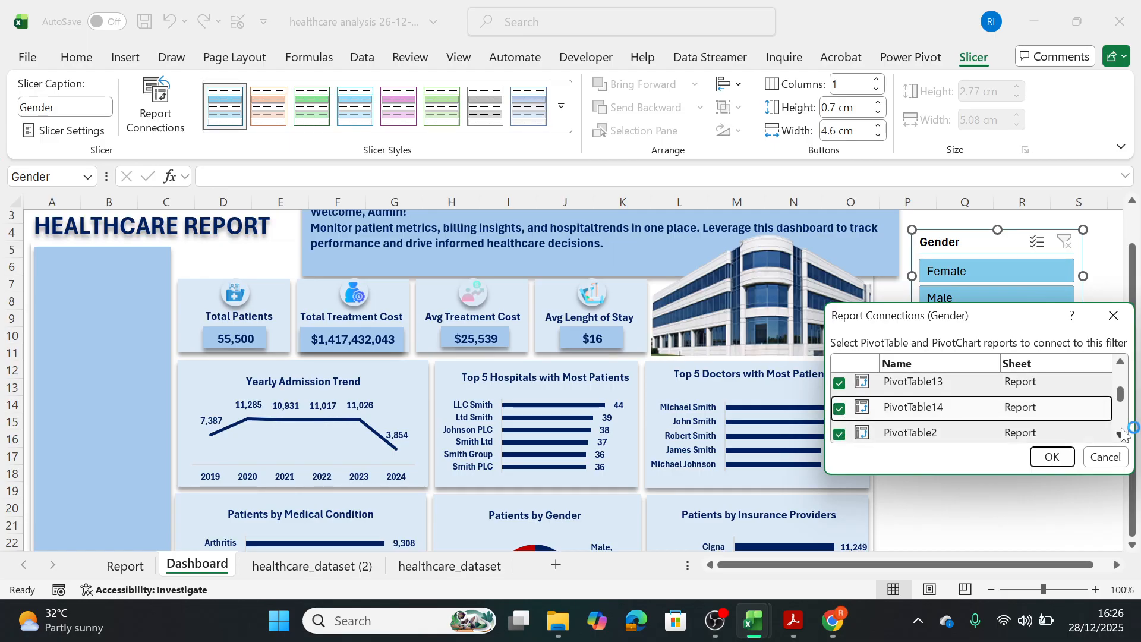
pyautogui.click(1121, 435)
pyautogui.click(839, 416)
pyautogui.click(839, 440)
pyautogui.scroll(-2, 1121, 437)
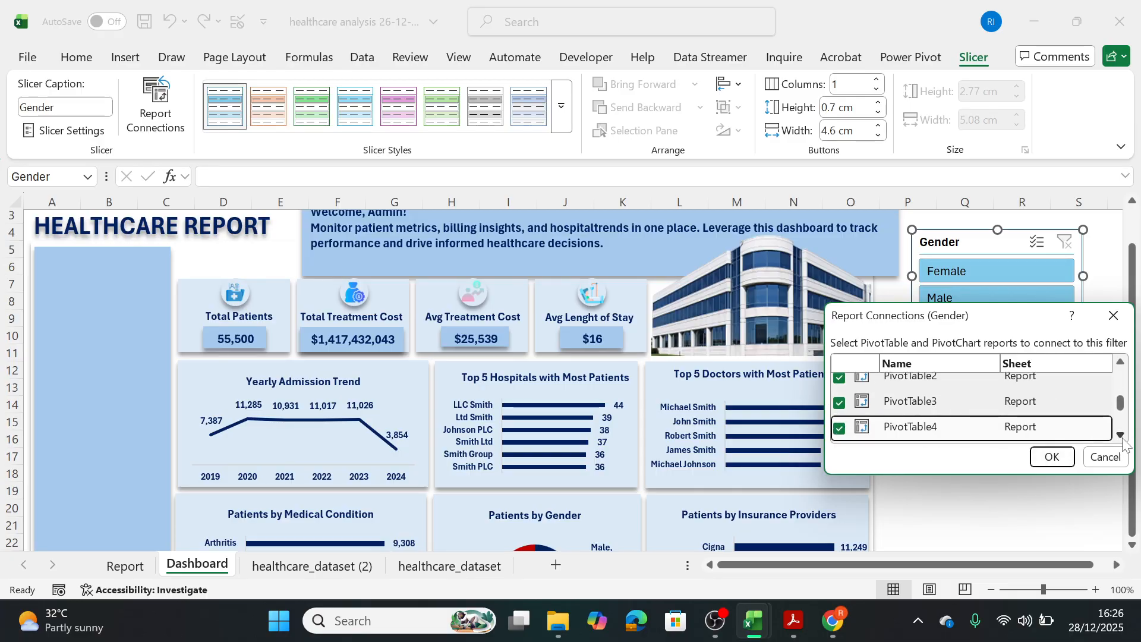
# Add PivotTable6, PivotTable7, PivotTable8 and PivotTable9 to the Gender slicer's connections and apply them.
pyautogui.click(1112, 434)
pyautogui.scroll(-2, 1115, 440)
pyautogui.click(839, 382)
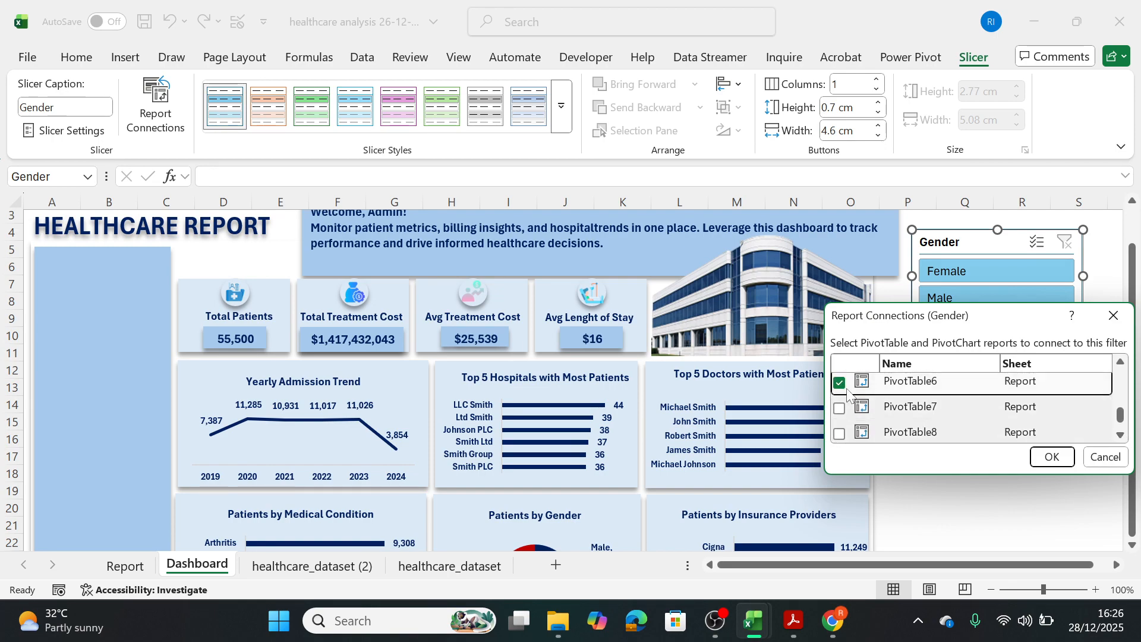
pyautogui.doubleClick(1049, 407)
pyautogui.doubleClick(1060, 434)
pyautogui.scroll(-1, 1131, 418)
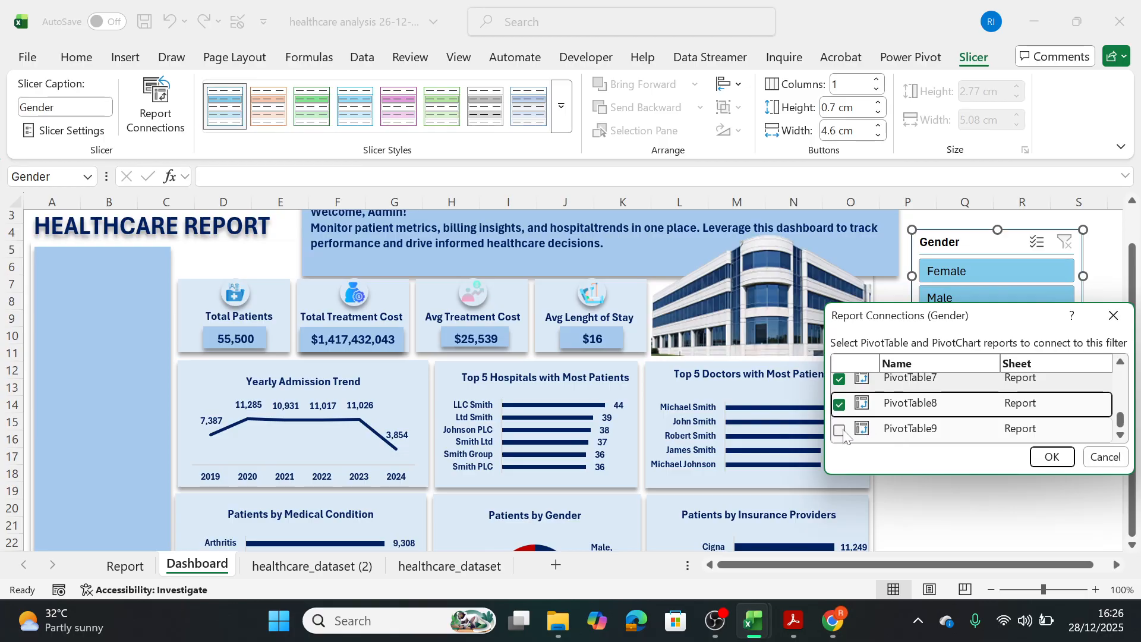
pyautogui.click(839, 430)
pyautogui.click(1050, 457)
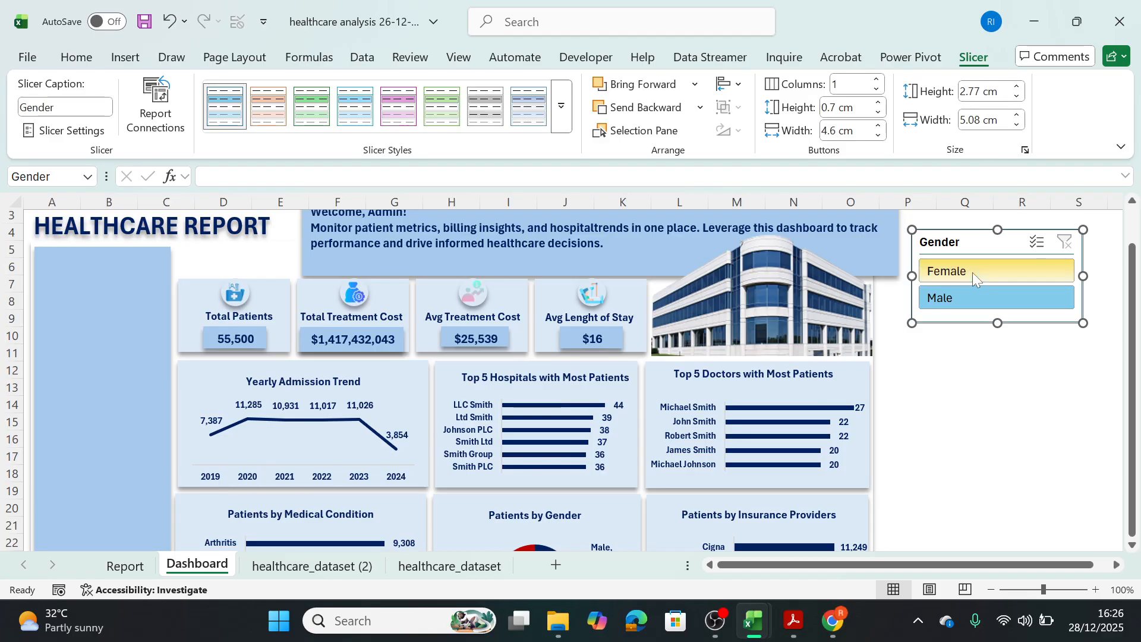
# Test the slicer connections by filtering the dashboard by Female and by Male.
pyautogui.click(981, 278)
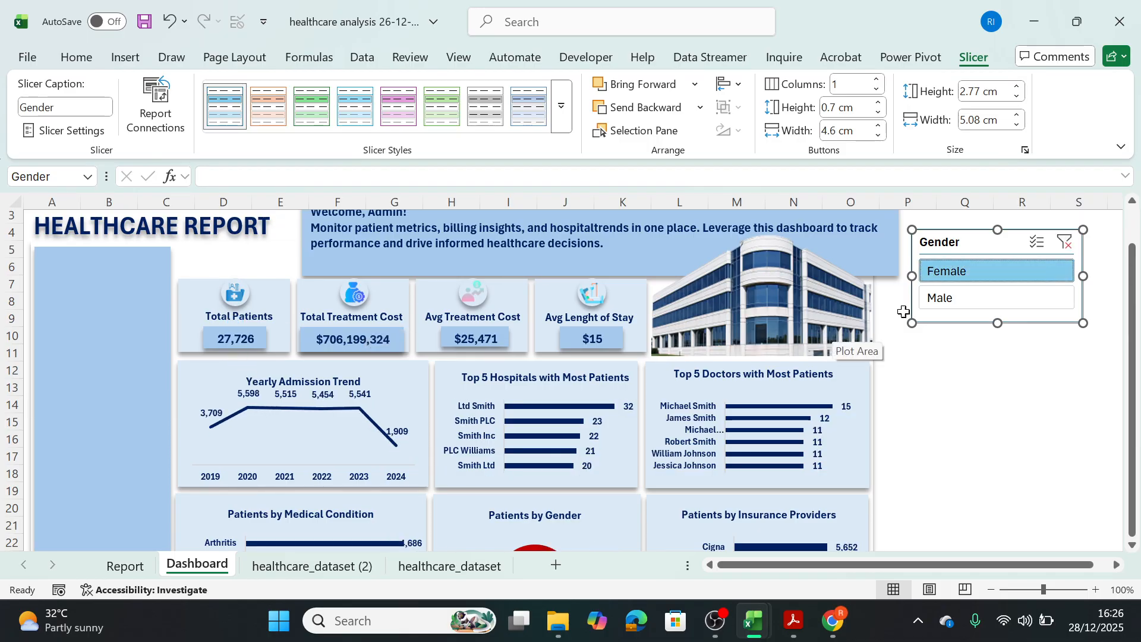
pyautogui.click(942, 304)
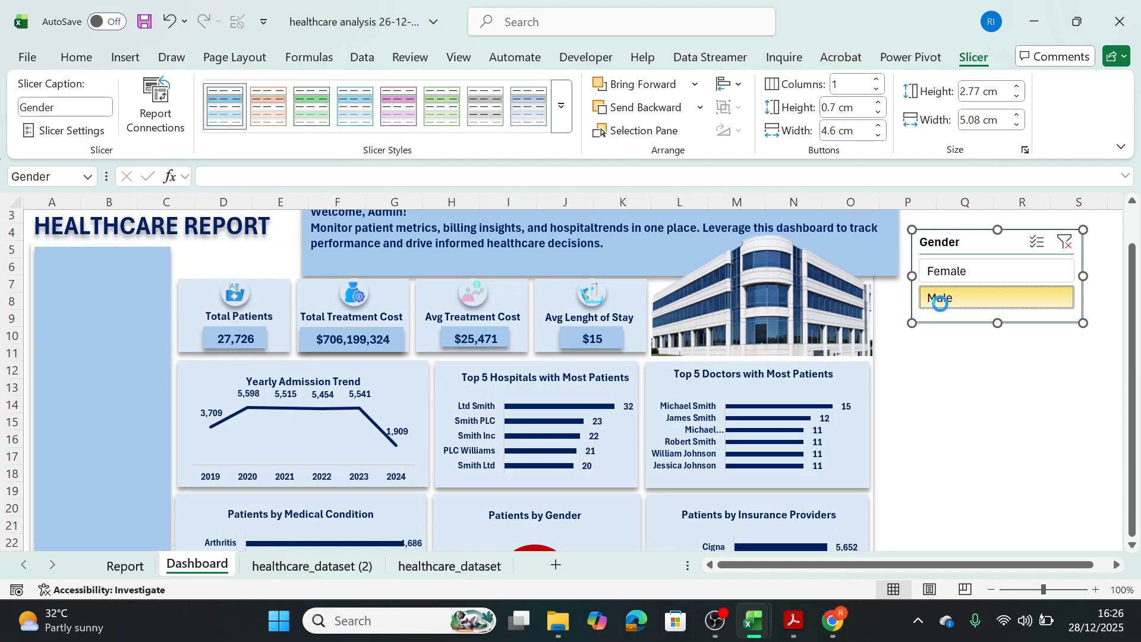
# Narrow the Gender slicer to about 3.56 cm wide and place it on the blue sidebar beside the charts.
pyautogui.moveTo(1082, 276); pyautogui.dragTo(1032, 275)
pyautogui.moveTo(959, 245); pyautogui.dragTo(90, 446)
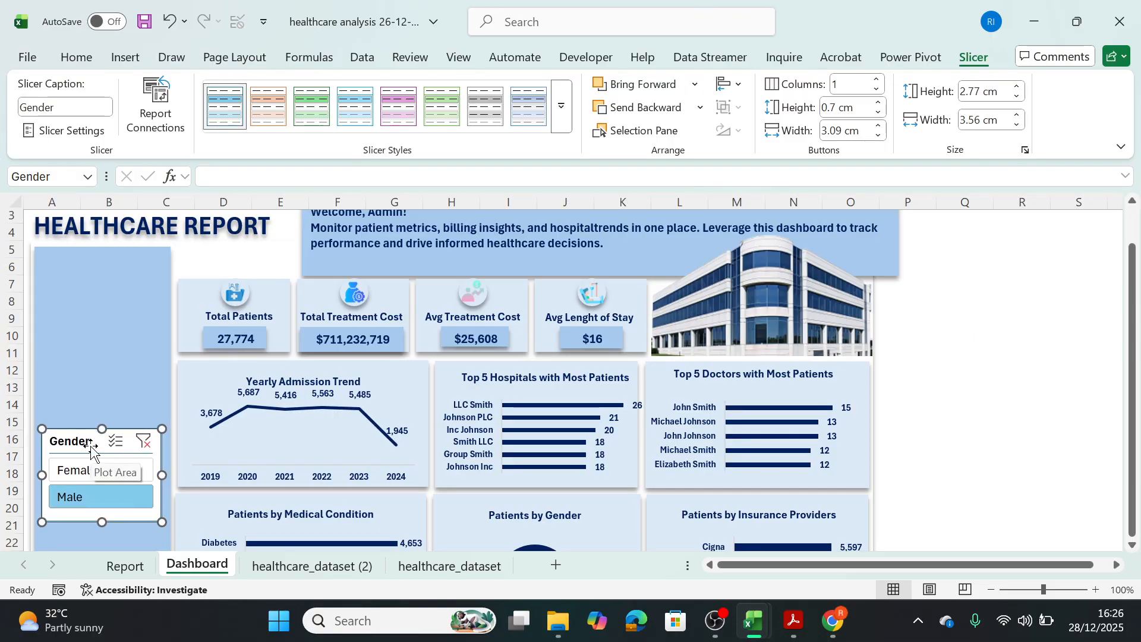
# Clear the Gender filter, check the dashboard for Female only, and clear the filter again.
pyautogui.click(141, 440)
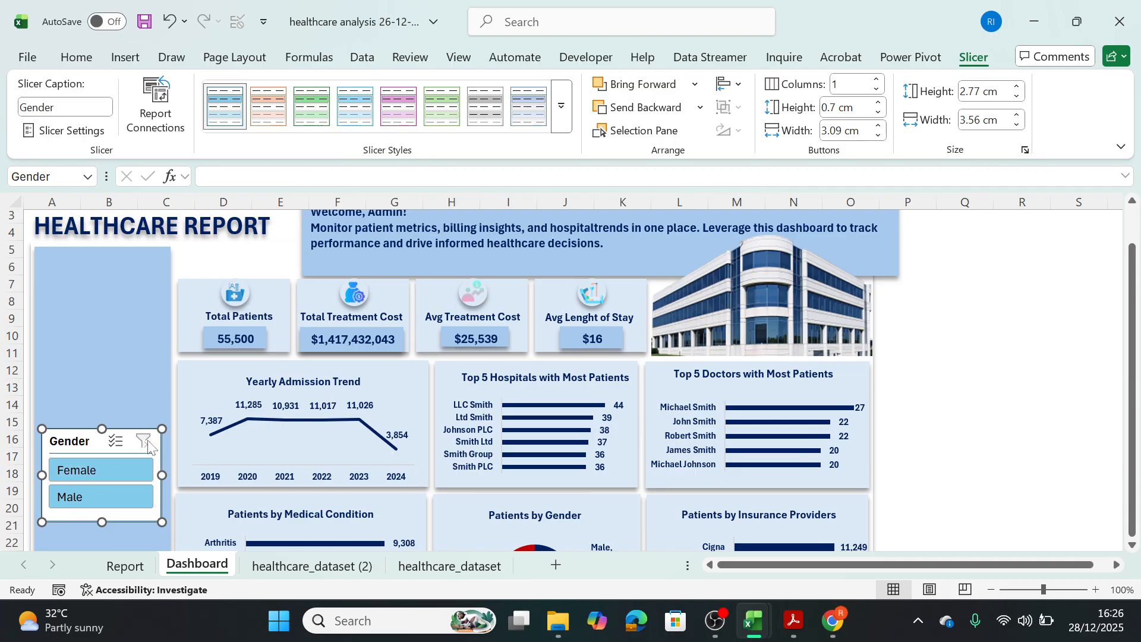
pyautogui.click(125, 469)
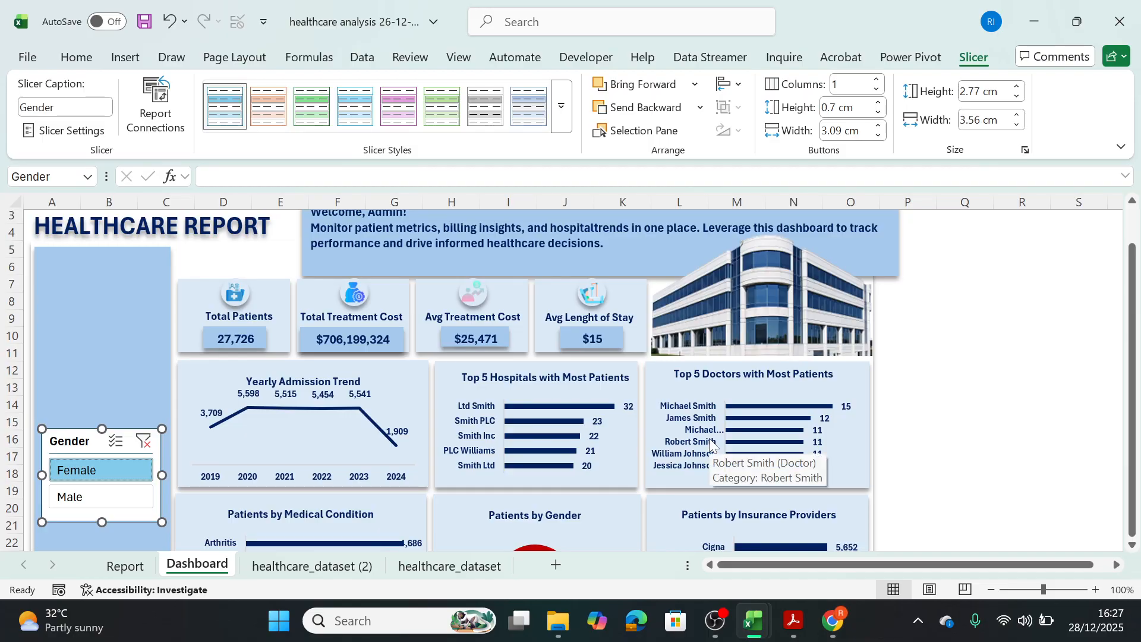
pyautogui.click(143, 440)
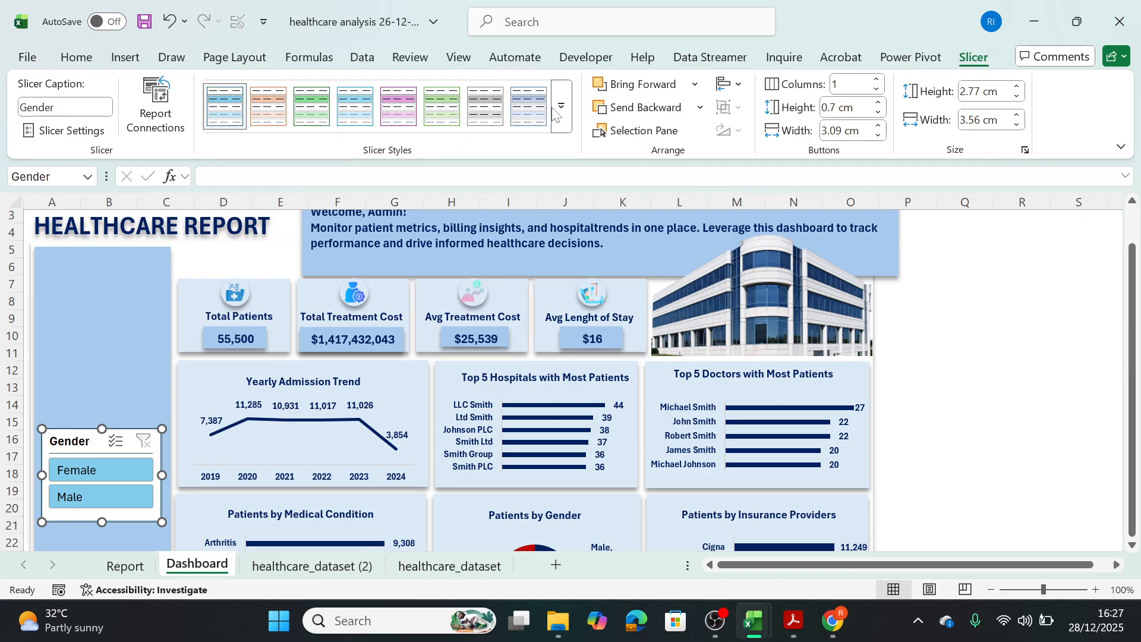
# Try a different light style on the Gender slicer and return to the first light blue style.
pyautogui.click(528, 116)
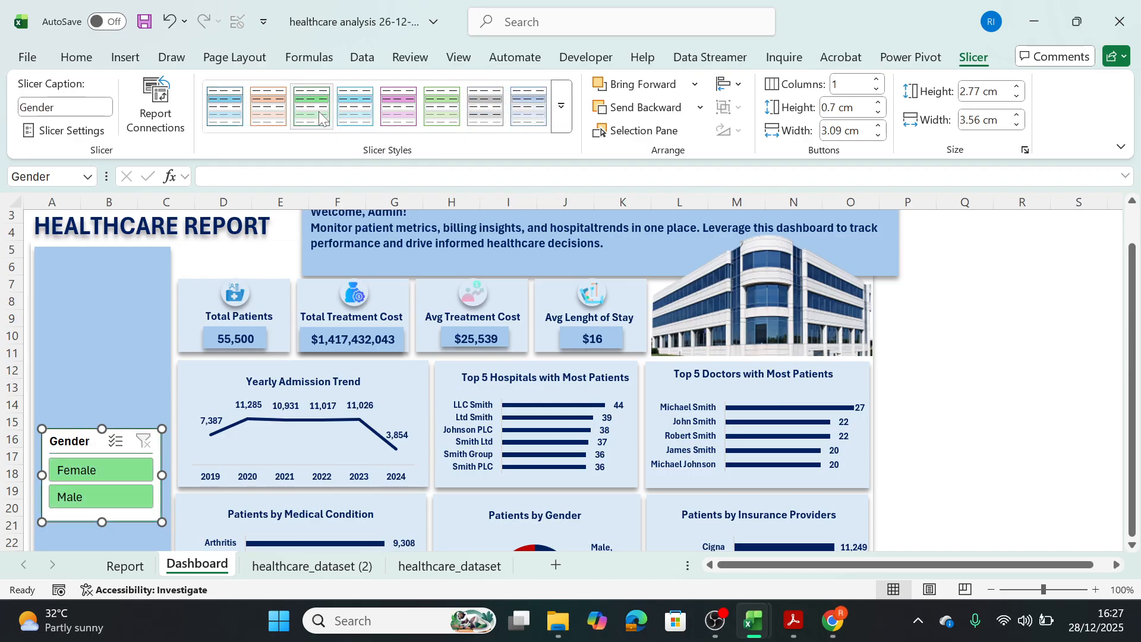
pyautogui.click(223, 113)
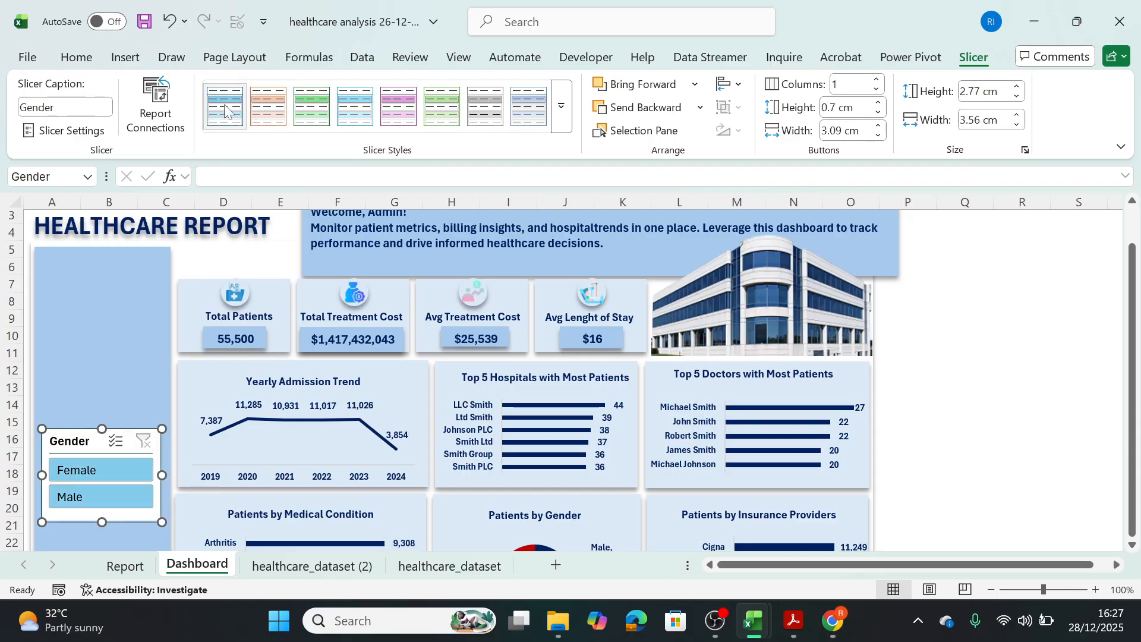
# Start a new slicer style and give its Whole Slicer element a medium blue background fill.
pyautogui.click(565, 112)
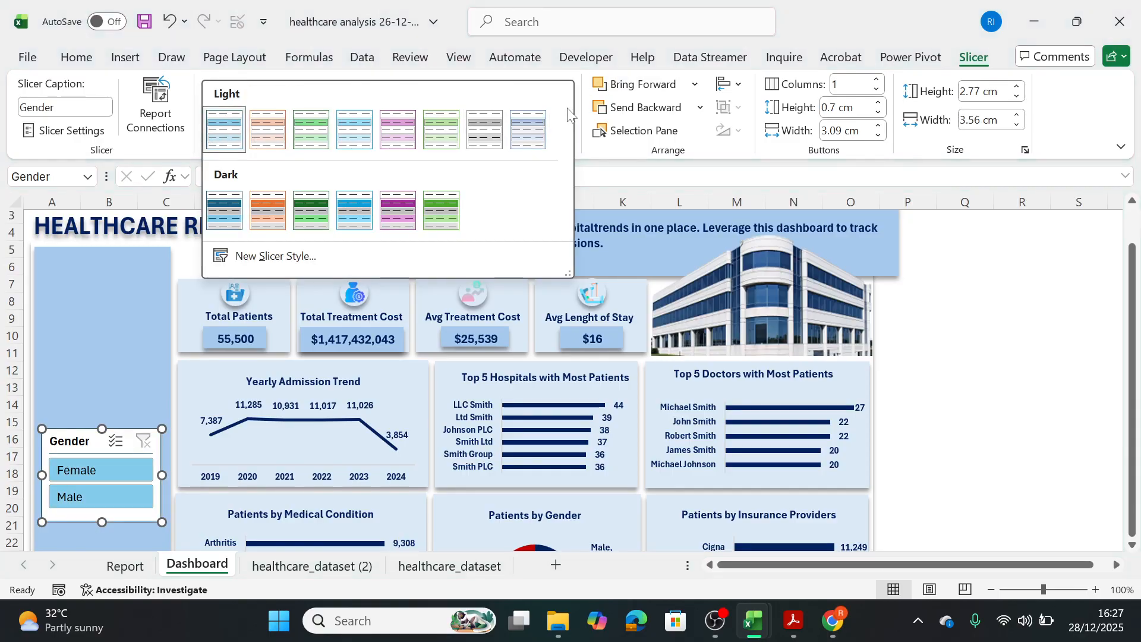
pyautogui.click(278, 257)
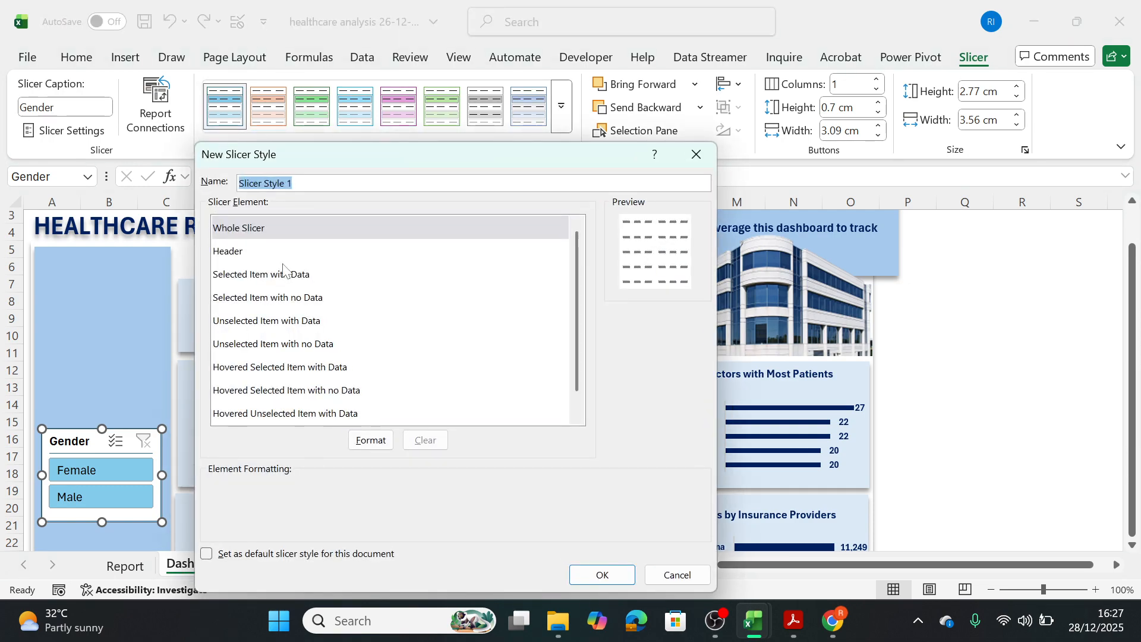
pyautogui.click(241, 232)
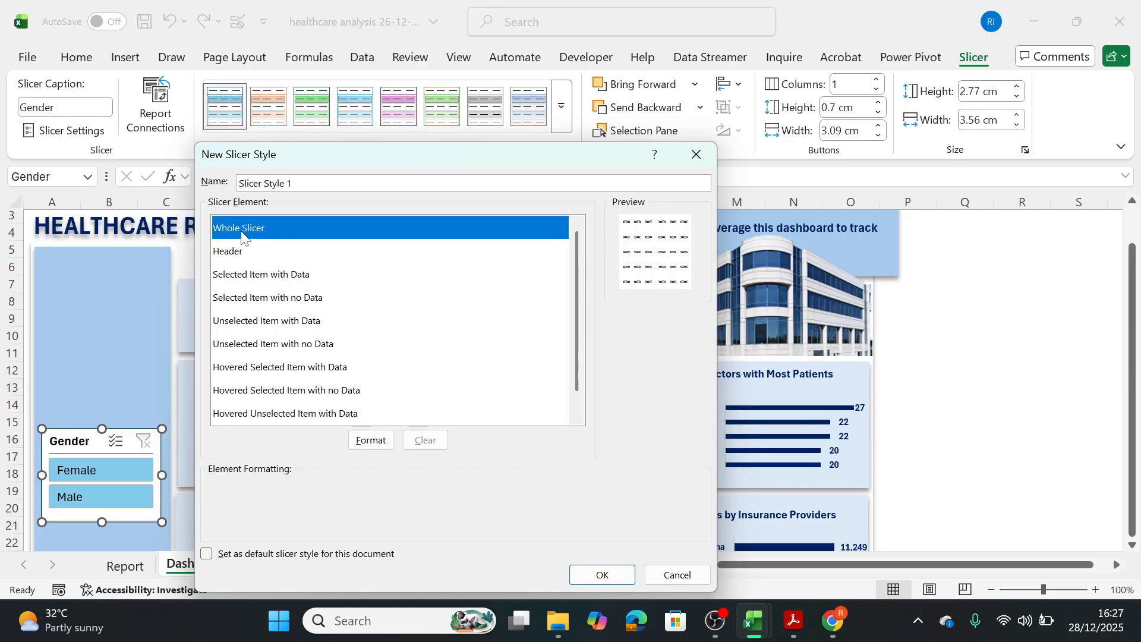
pyautogui.click(377, 445)
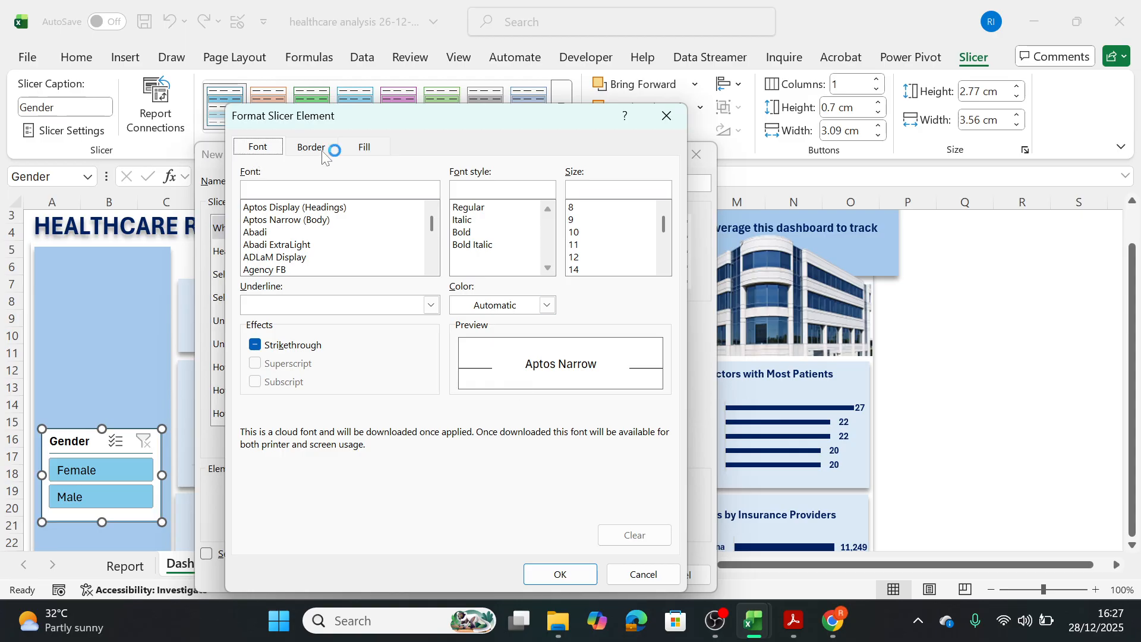
pyautogui.click(362, 151)
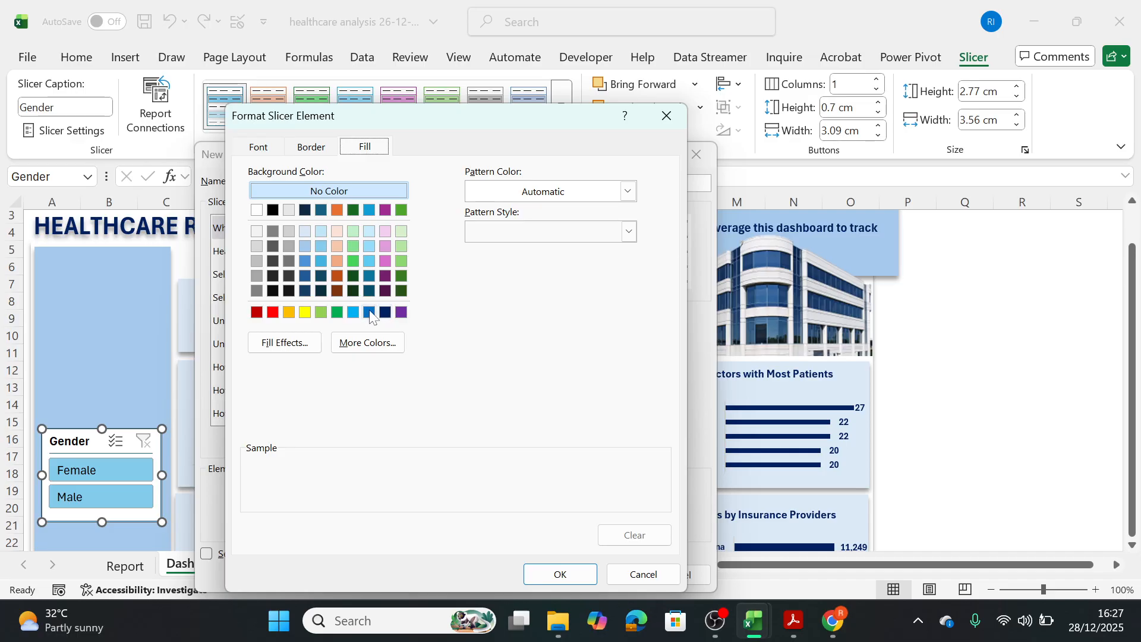
pyautogui.click(385, 313)
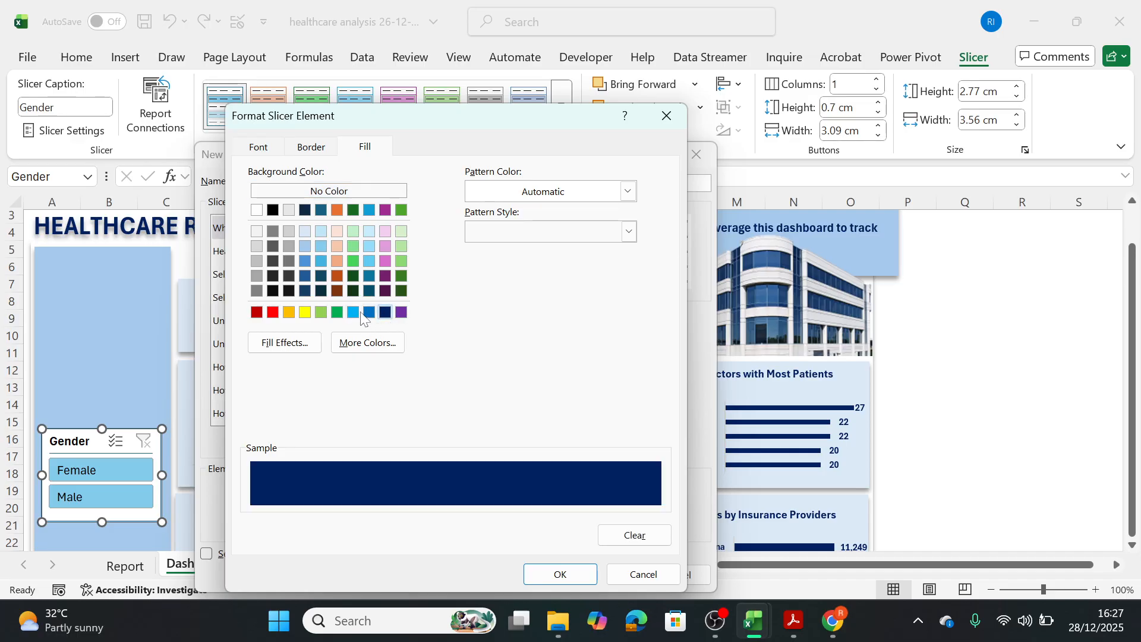
pyautogui.click(354, 313)
pyautogui.click(321, 246)
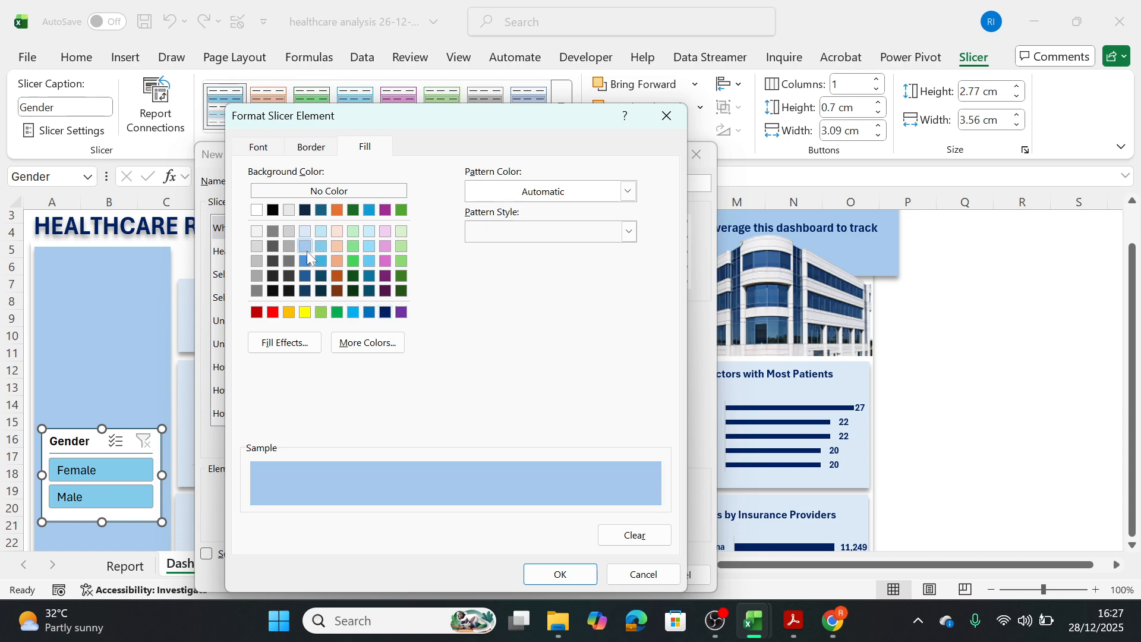
pyautogui.click(309, 261)
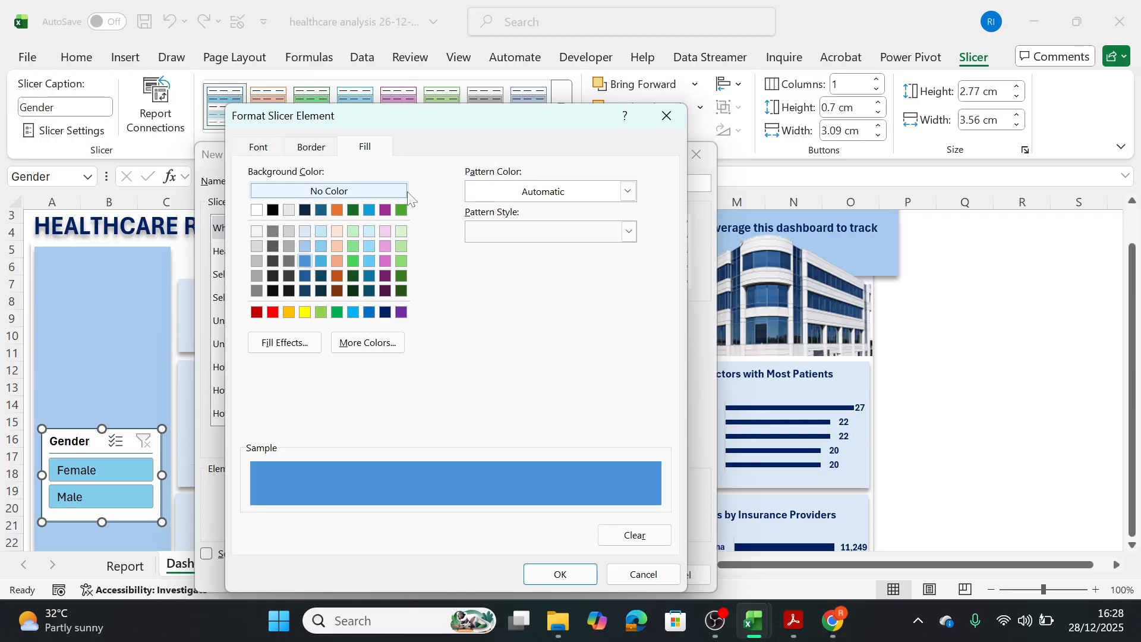
# Give the Whole Slicer element a medium solid outline border in the automatic color.
pyautogui.click(311, 147)
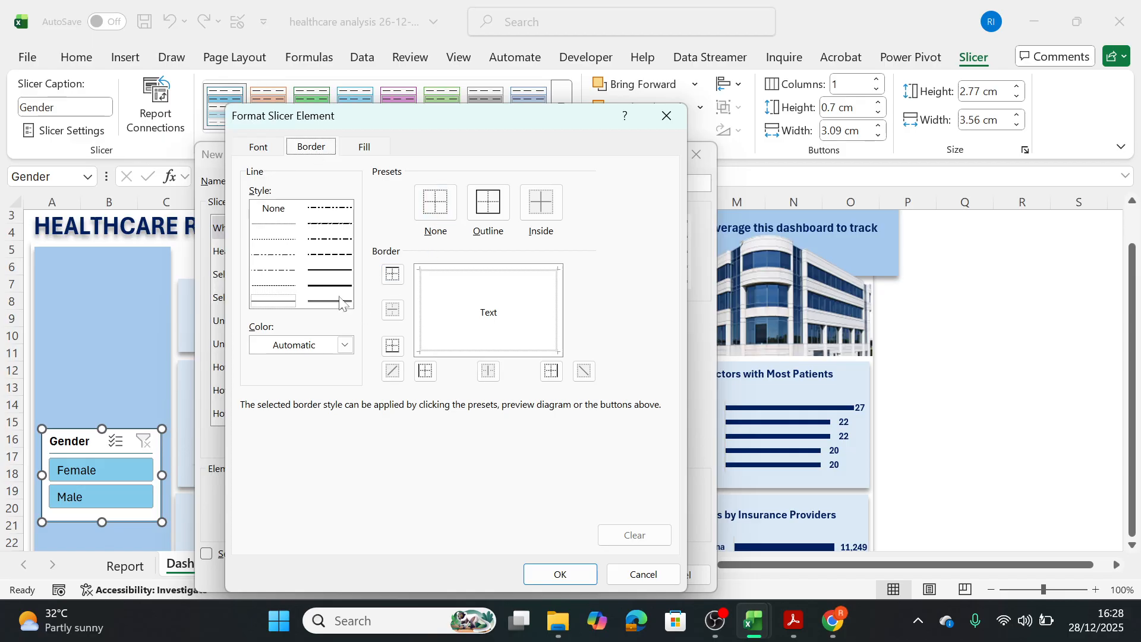
pyautogui.click(336, 272)
pyautogui.click(479, 219)
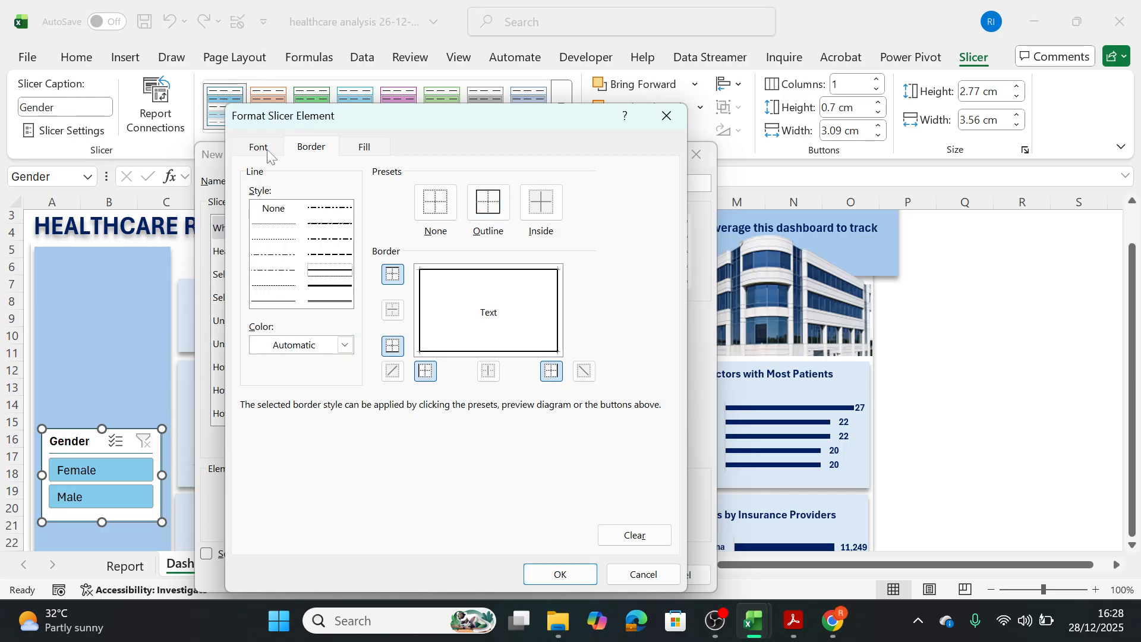
pyautogui.click(555, 572)
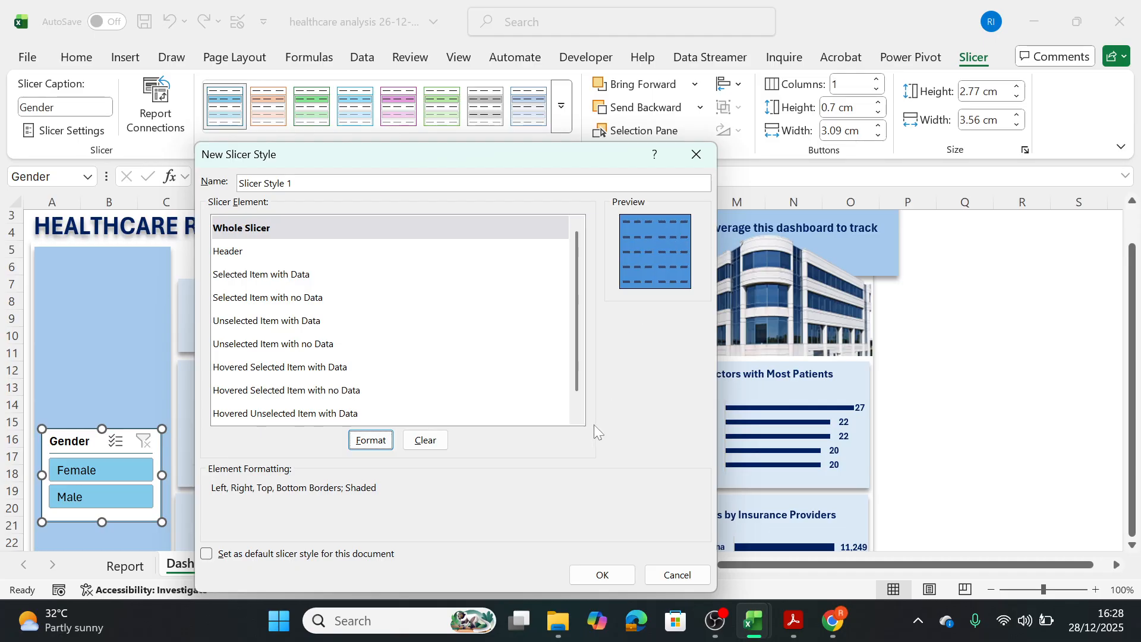
# Save the new slicer style as Slicer Style 1, apply it to the Gender slicer, and select an empty worksheet cell.
pyautogui.click(594, 574)
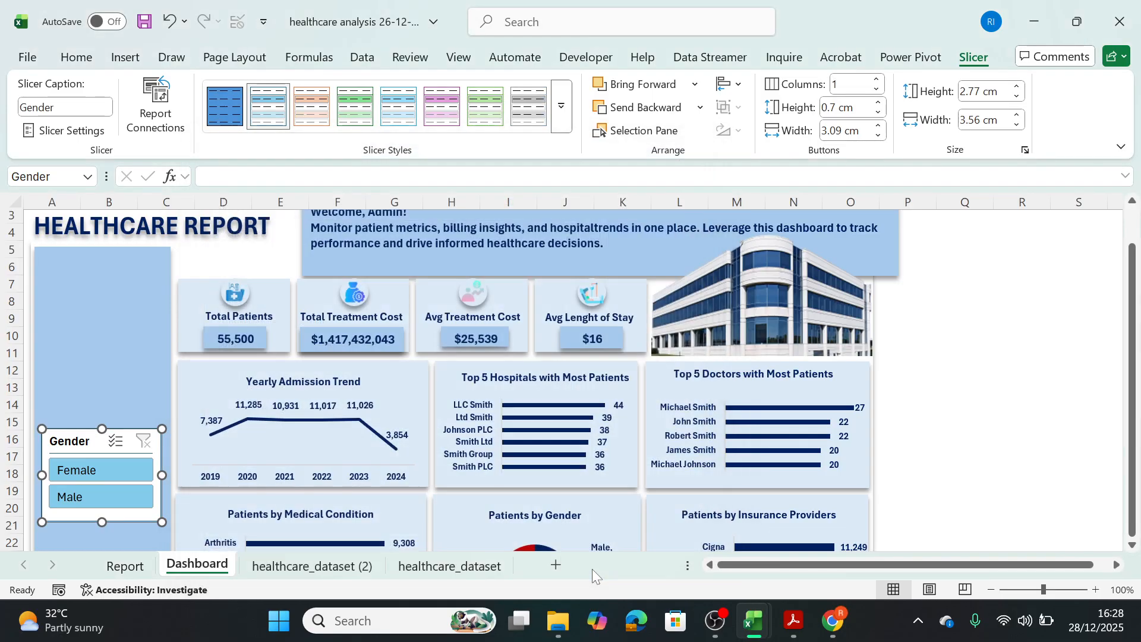
pyautogui.click(227, 98)
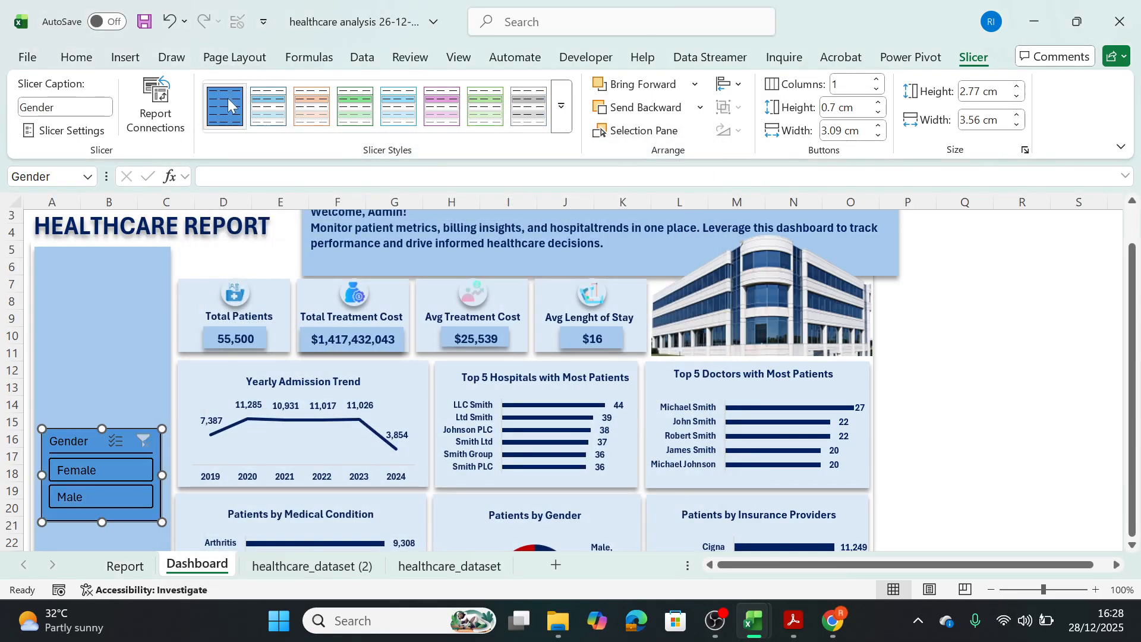
pyautogui.click(987, 437)
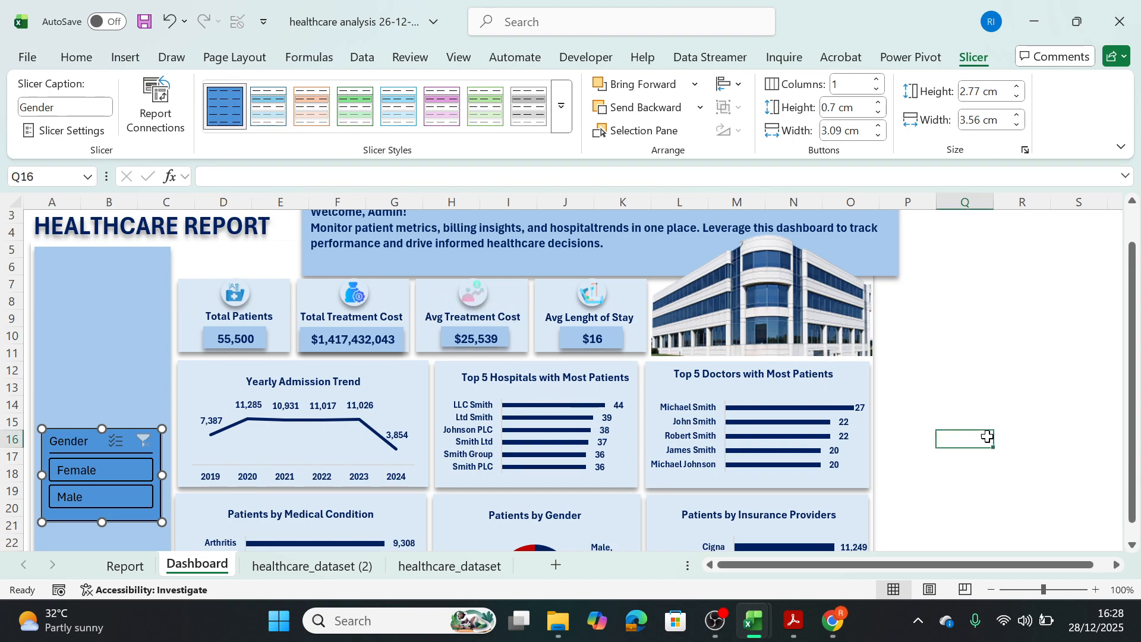
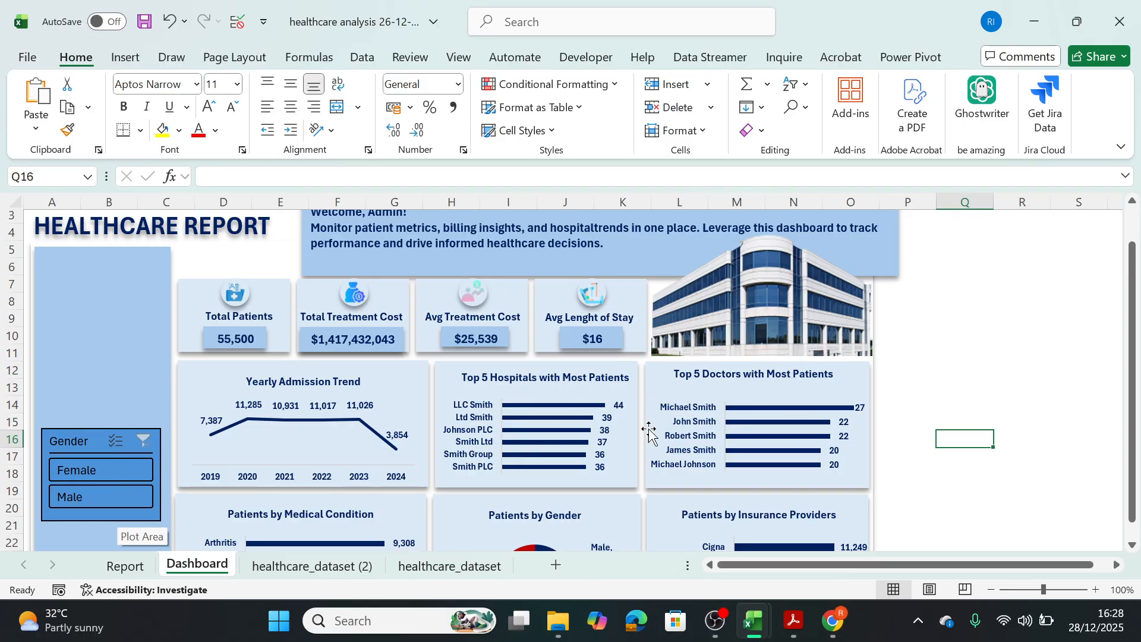
# Modify Slicer Style 1 so its Whole Slicer element uses a dark blue font color, and save the style.
pyautogui.click(141, 443)
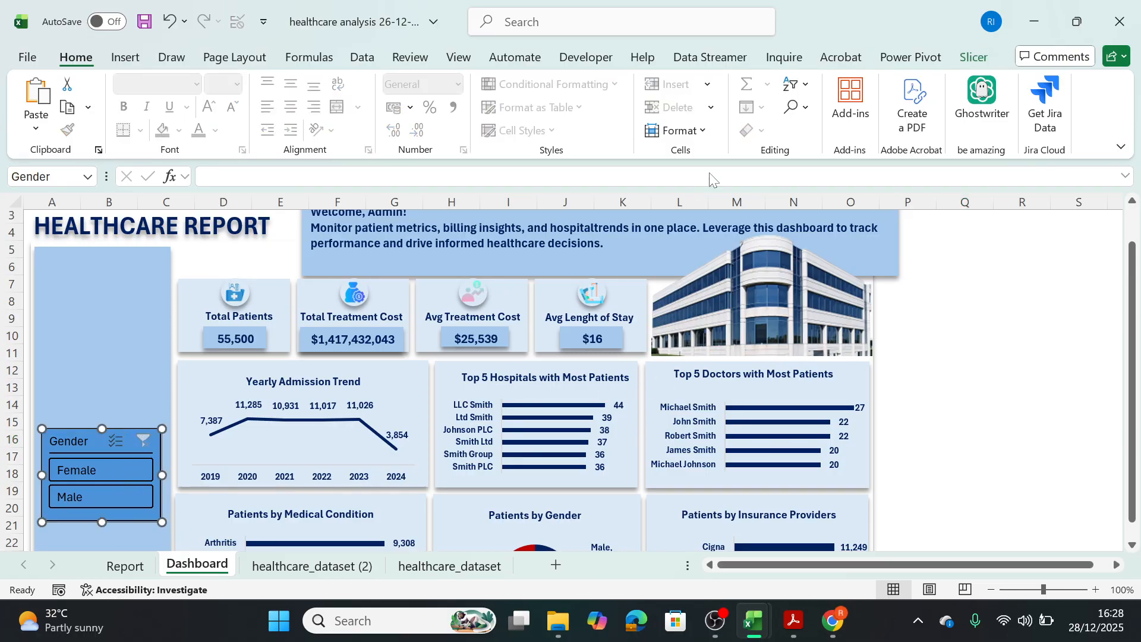
pyautogui.click(974, 57)
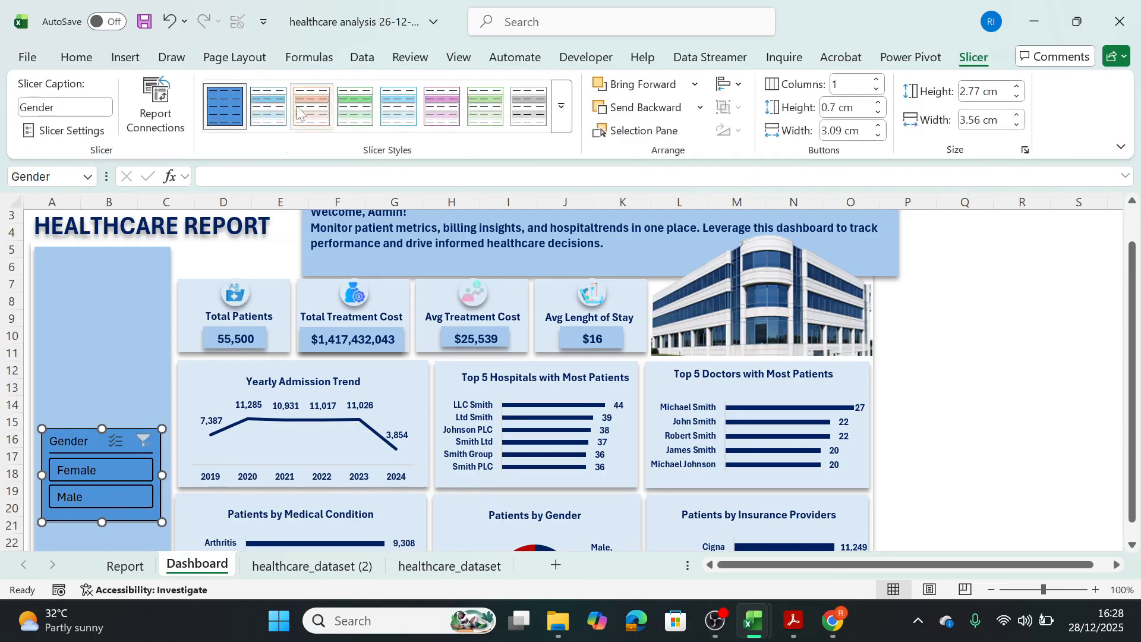
pyautogui.rightClick(233, 113)
pyautogui.click(279, 125)
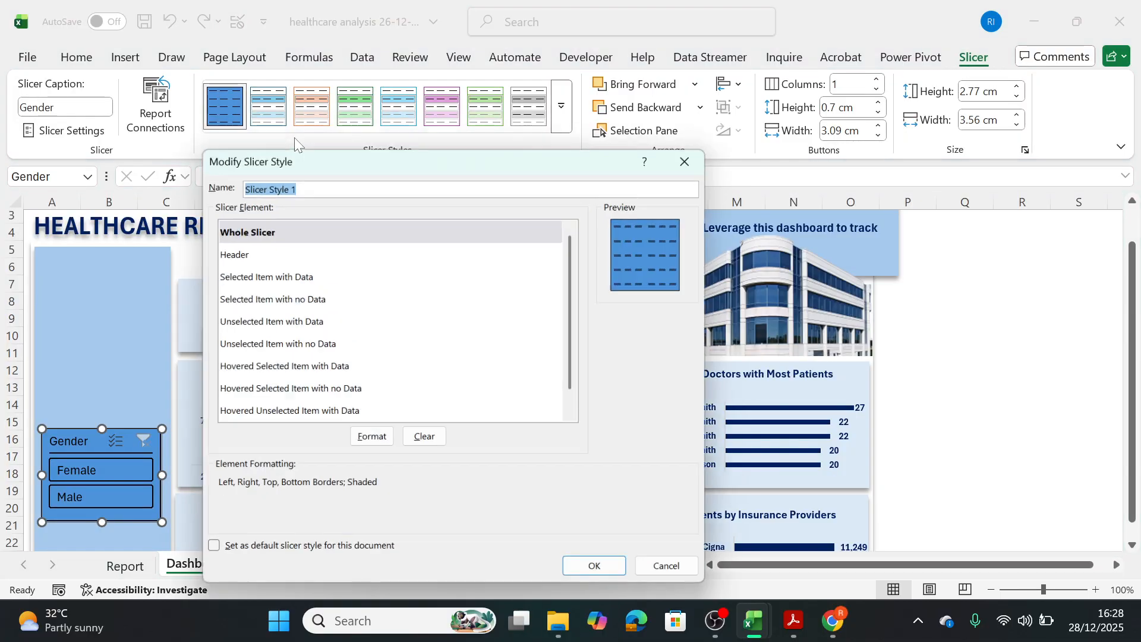
pyautogui.click(254, 233)
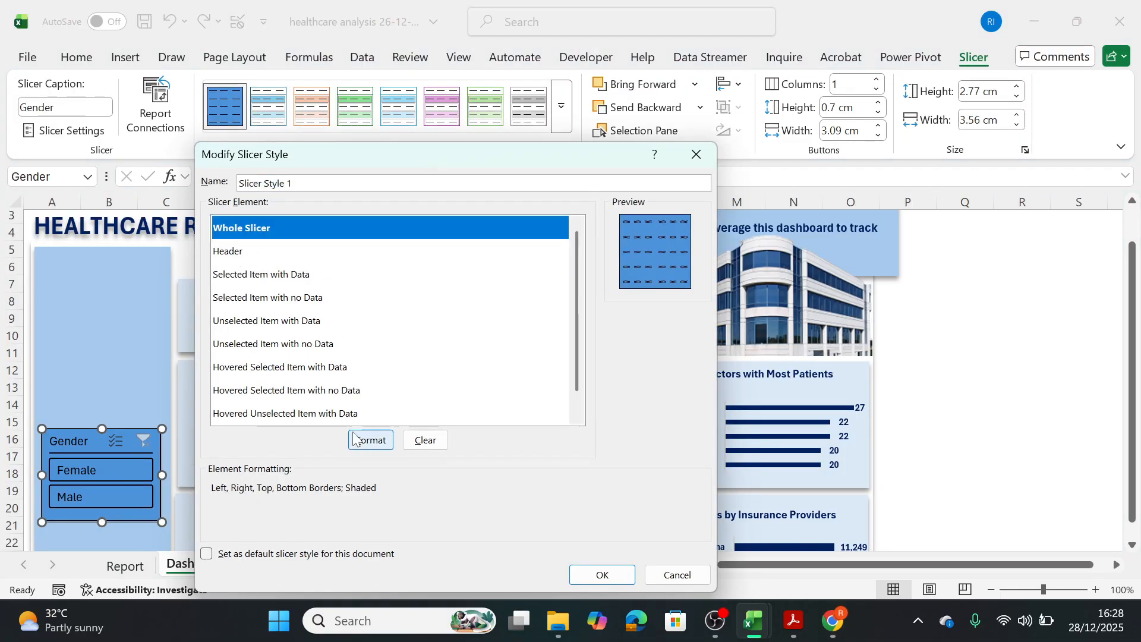
pyautogui.click(365, 442)
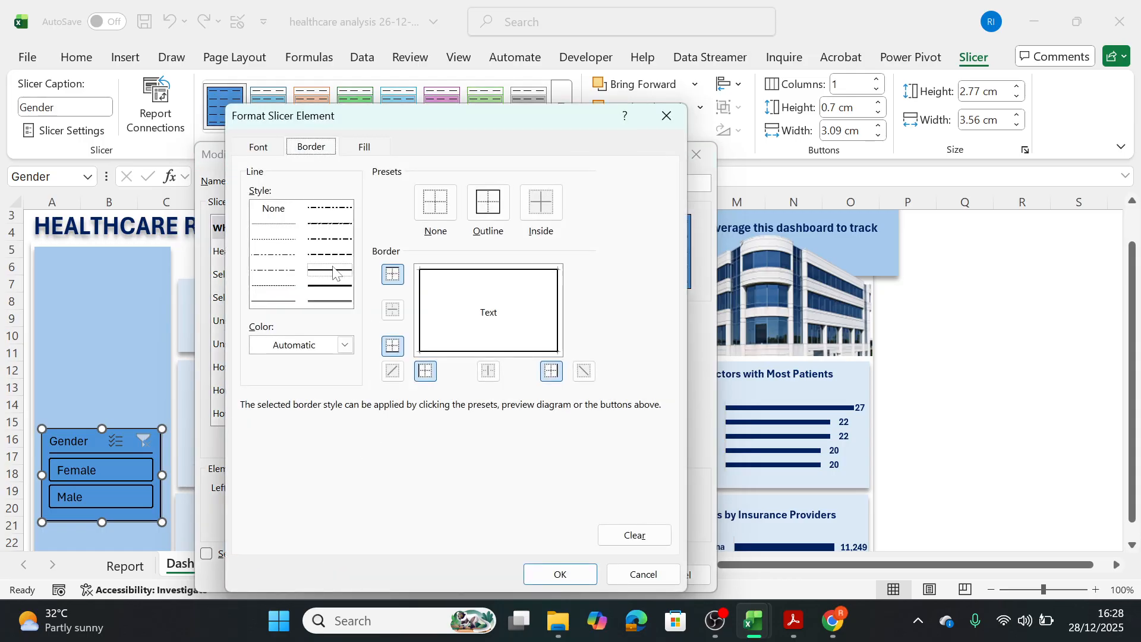
pyautogui.click(262, 149)
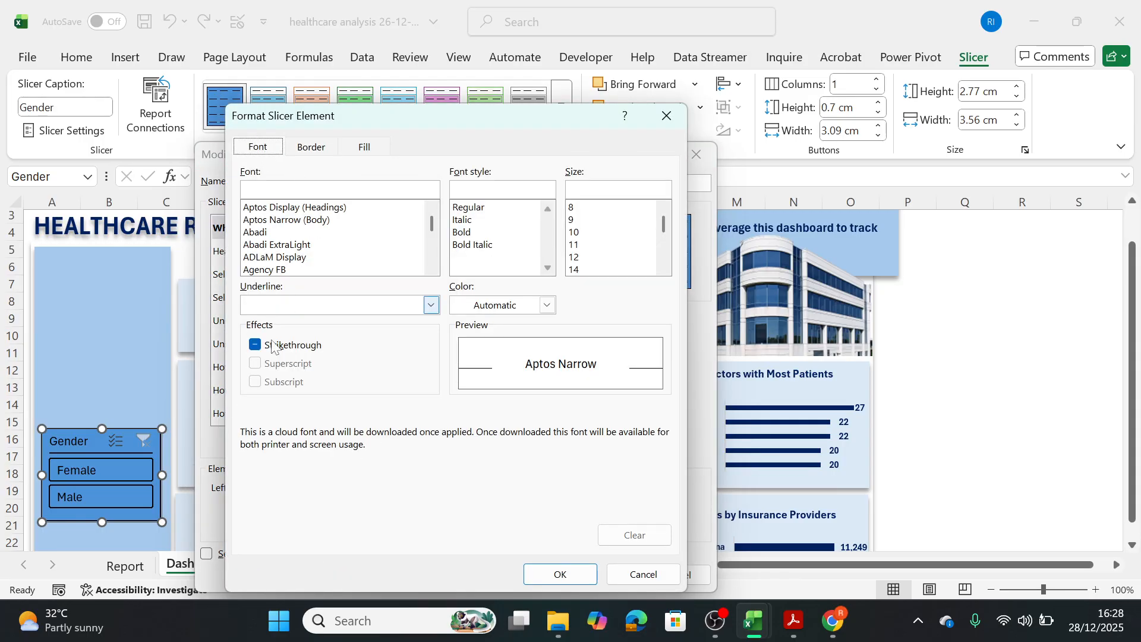
pyautogui.click(546, 306)
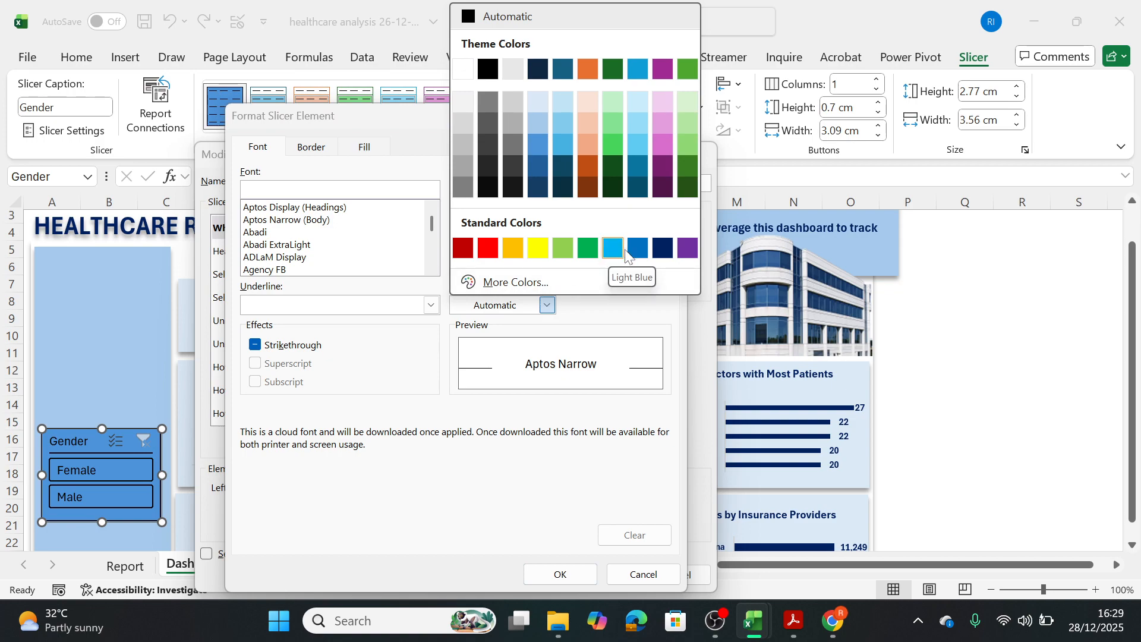
pyautogui.click(663, 249)
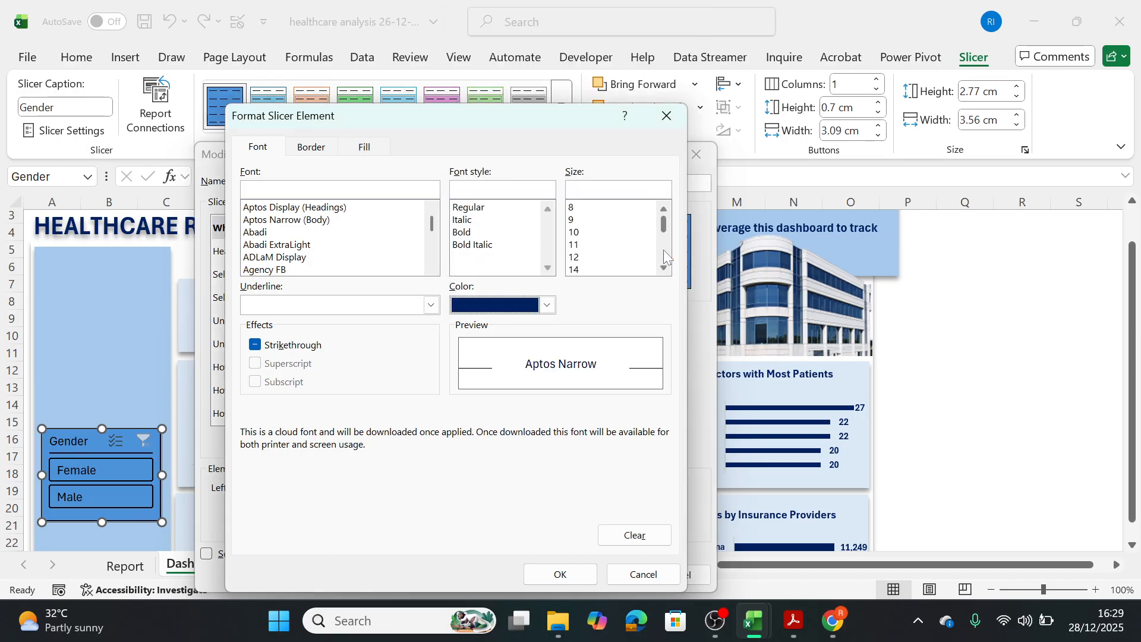
pyautogui.click(560, 574)
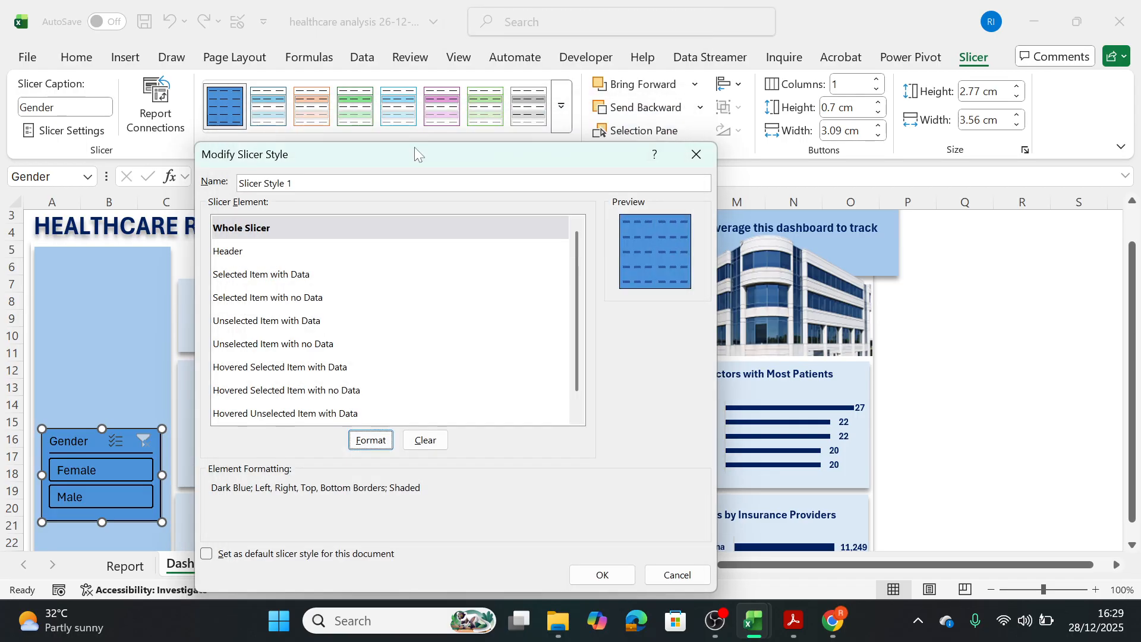
pyautogui.click(590, 572)
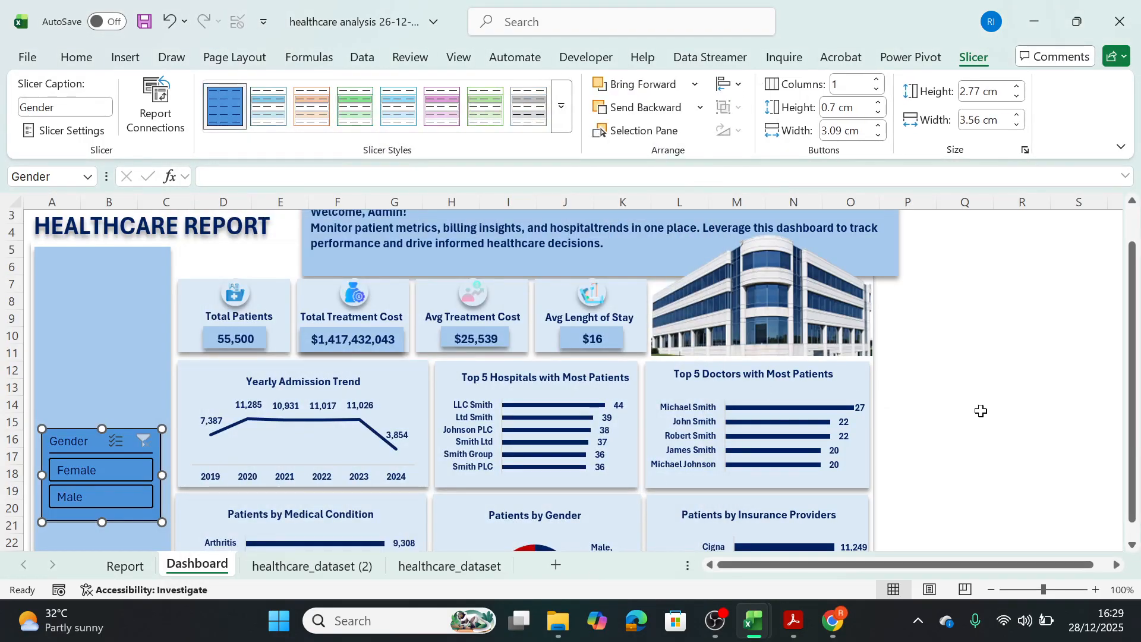
pyautogui.click(997, 422)
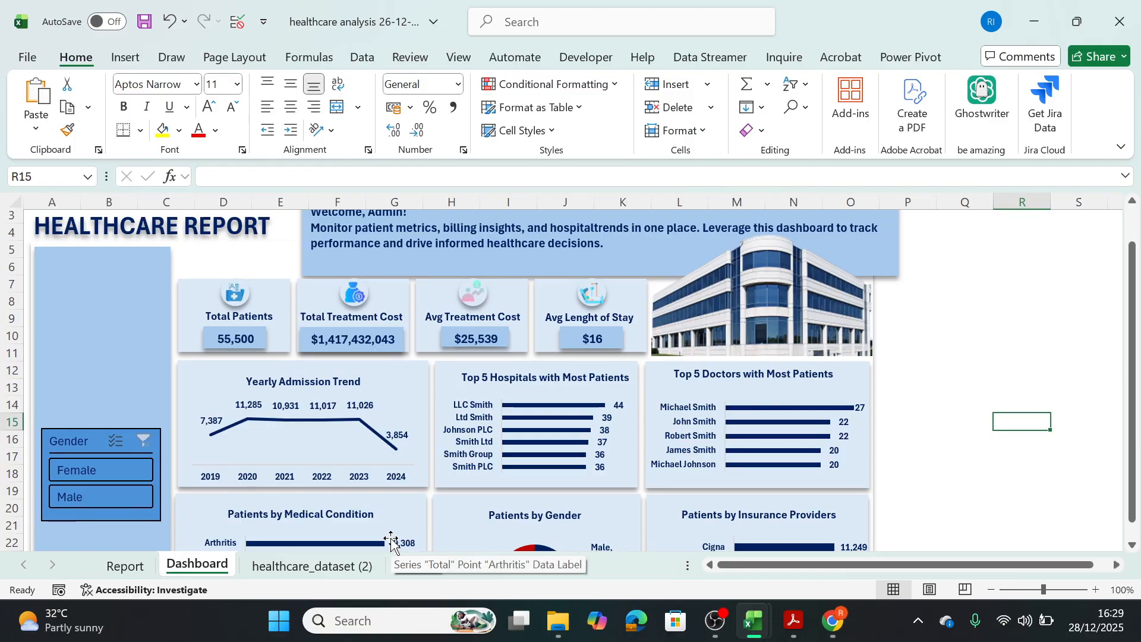
# Draw a rectangle about 0.69 cm high and 2.19 cm wide near the top of the dashboard's blue sidebar.
pyautogui.moveTo(756, 629)
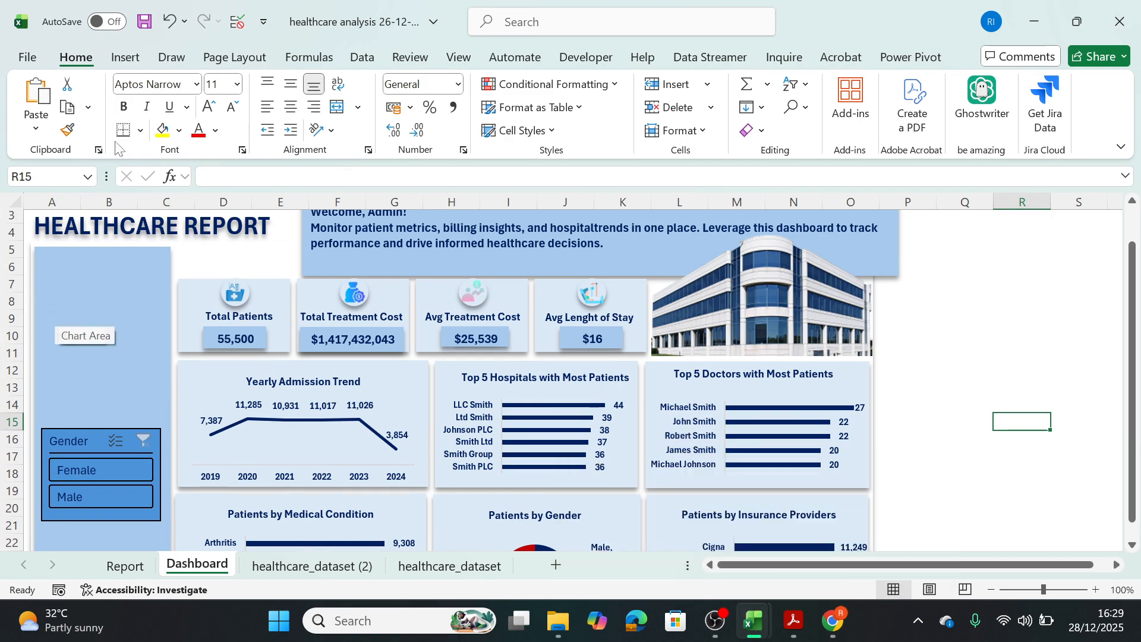
pyautogui.click(125, 57)
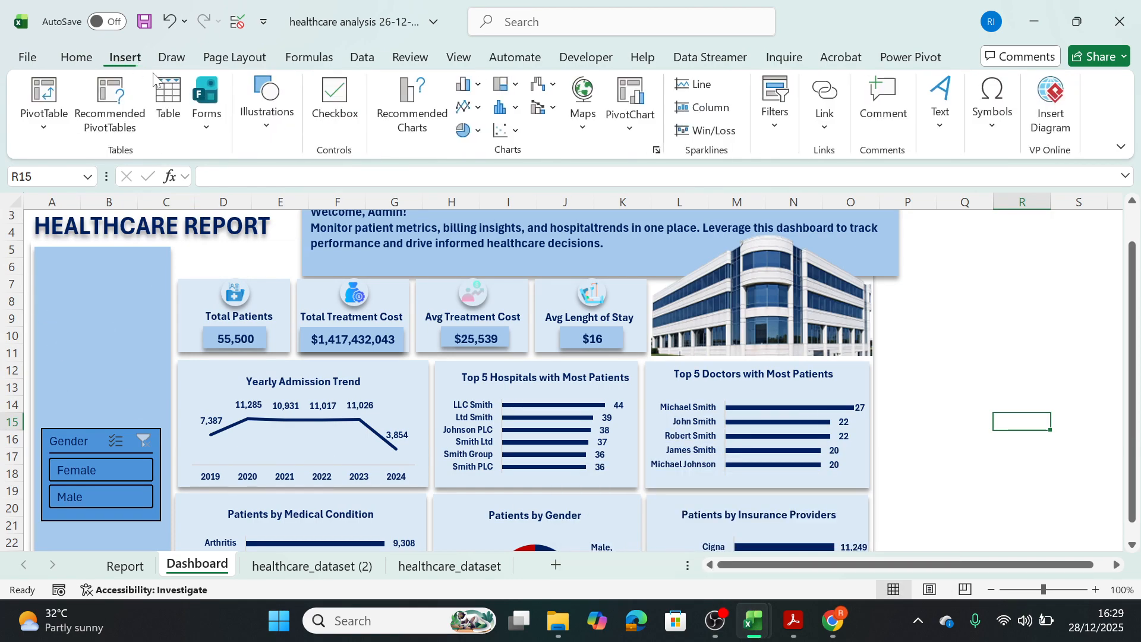
pyautogui.click(275, 134)
pyautogui.click(306, 202)
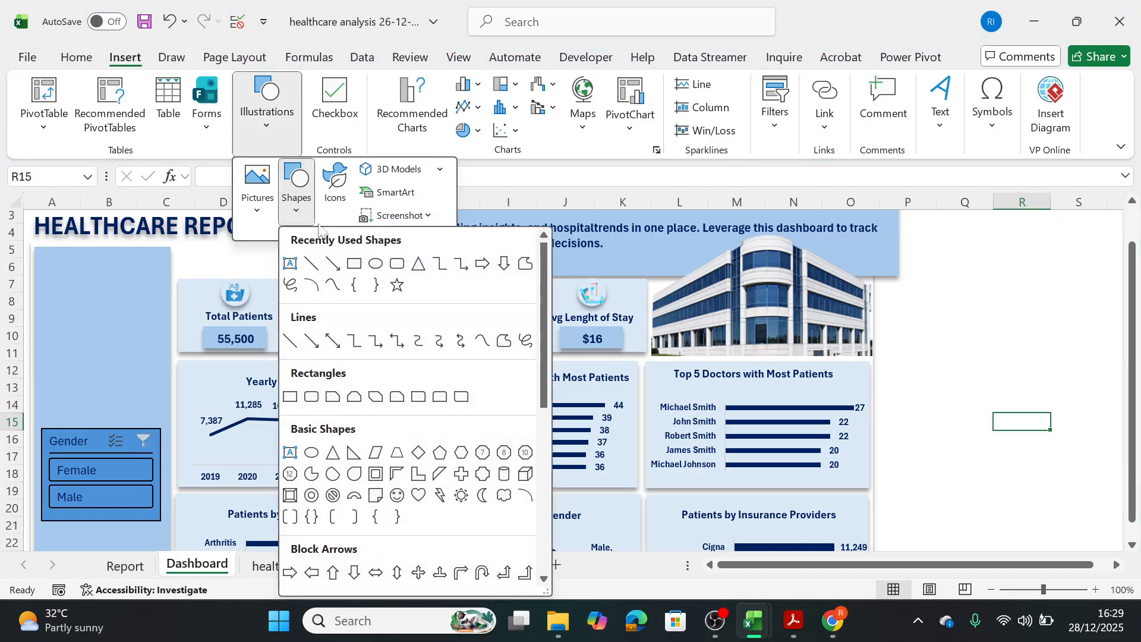
pyautogui.click(354, 263)
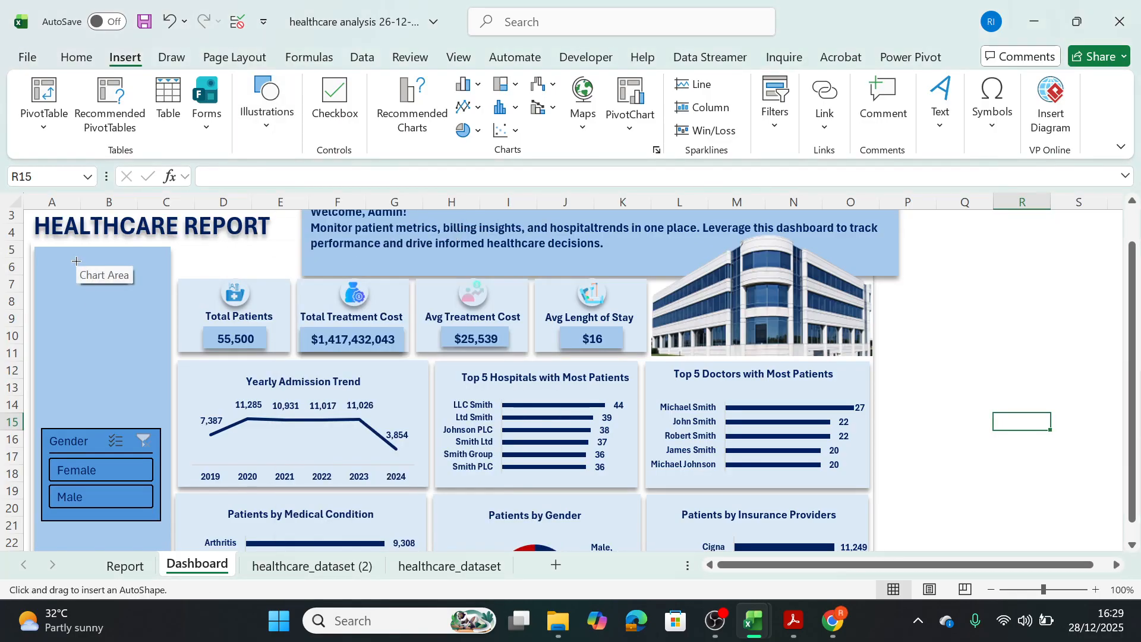
pyautogui.moveTo(76, 261)
pyautogui.mouseDown()
pyautogui.moveTo(148, 282)
pyautogui.moveTo(118, 280)
pyautogui.mouseUp()
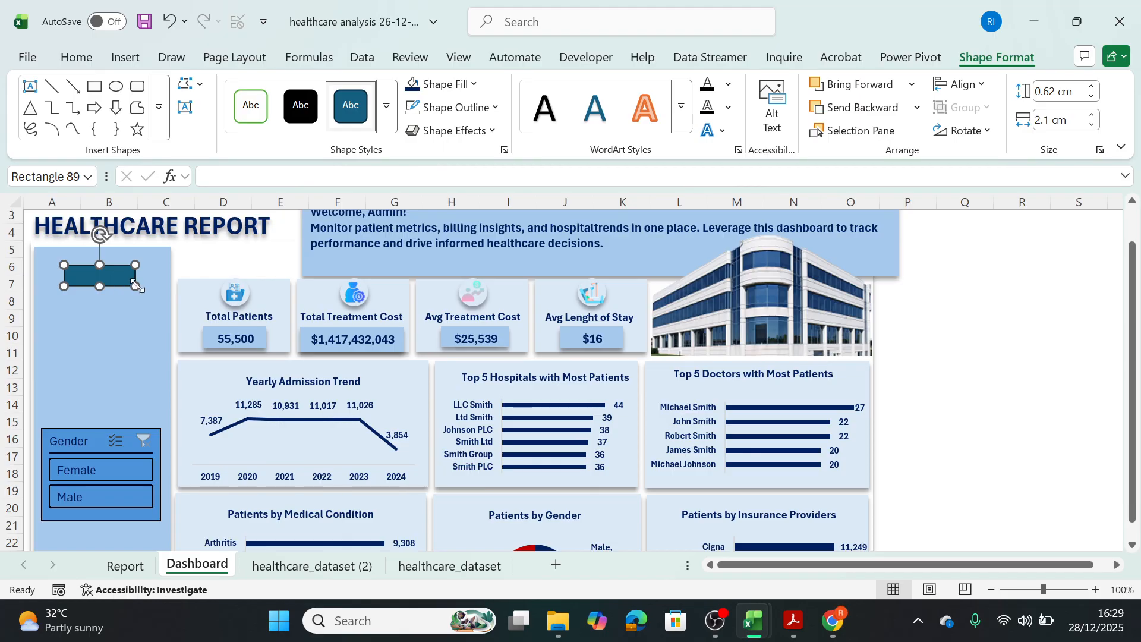
pyautogui.moveTo(136, 286); pyautogui.dragTo(138, 289)
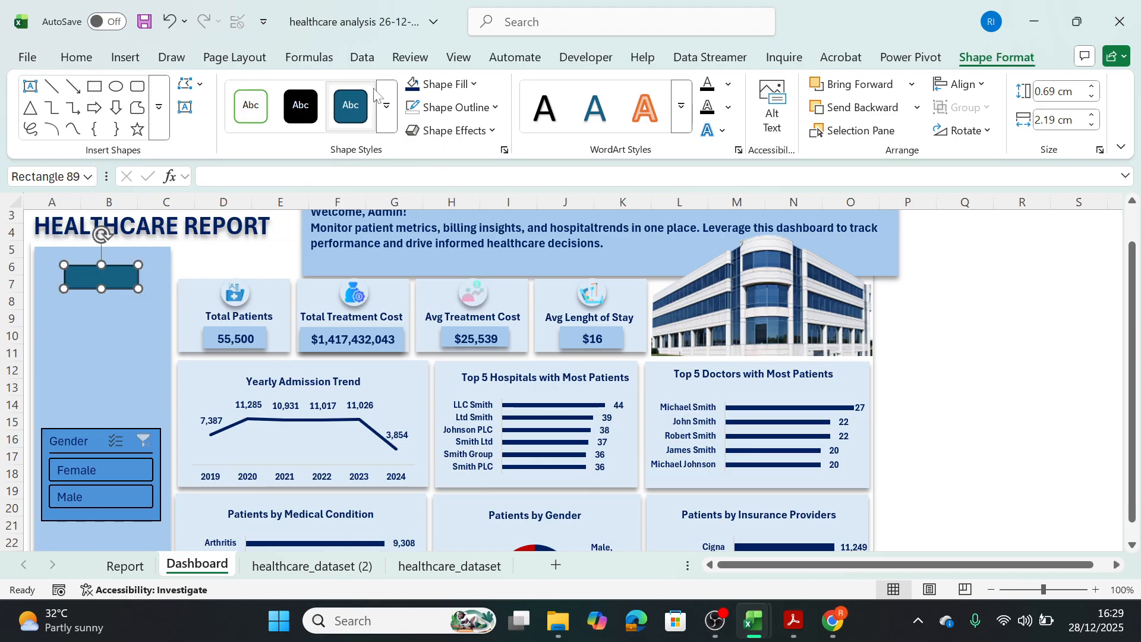
# Fill the new sidebar rectangle with the standard light blue color.
pyautogui.click(473, 85)
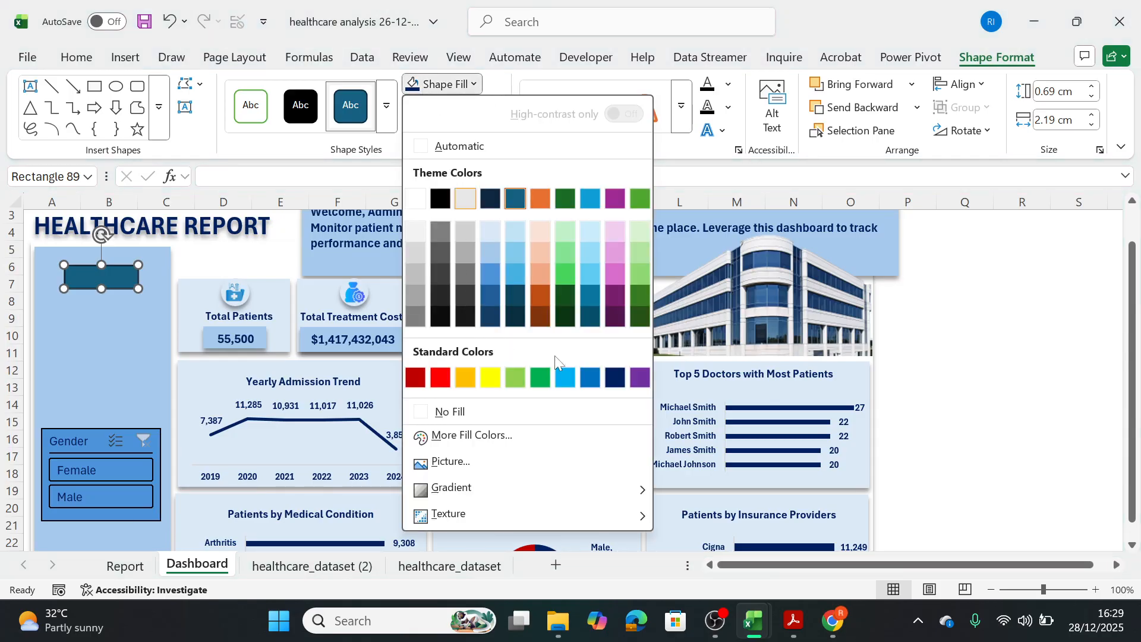
pyautogui.click(565, 377)
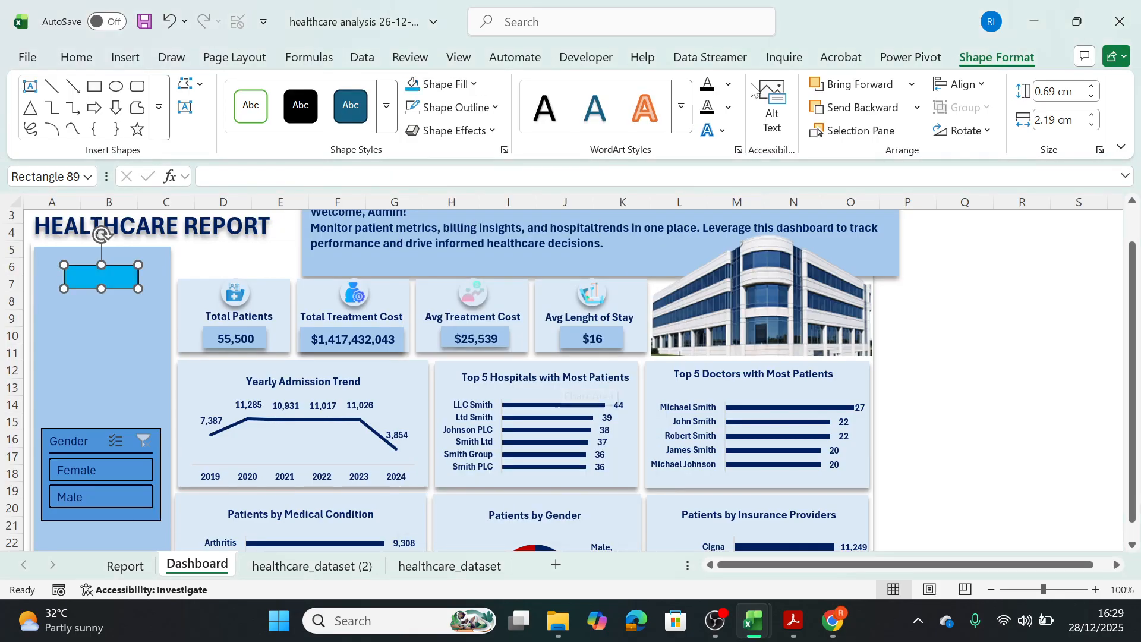
pyautogui.click(475, 88)
pyautogui.click(477, 88)
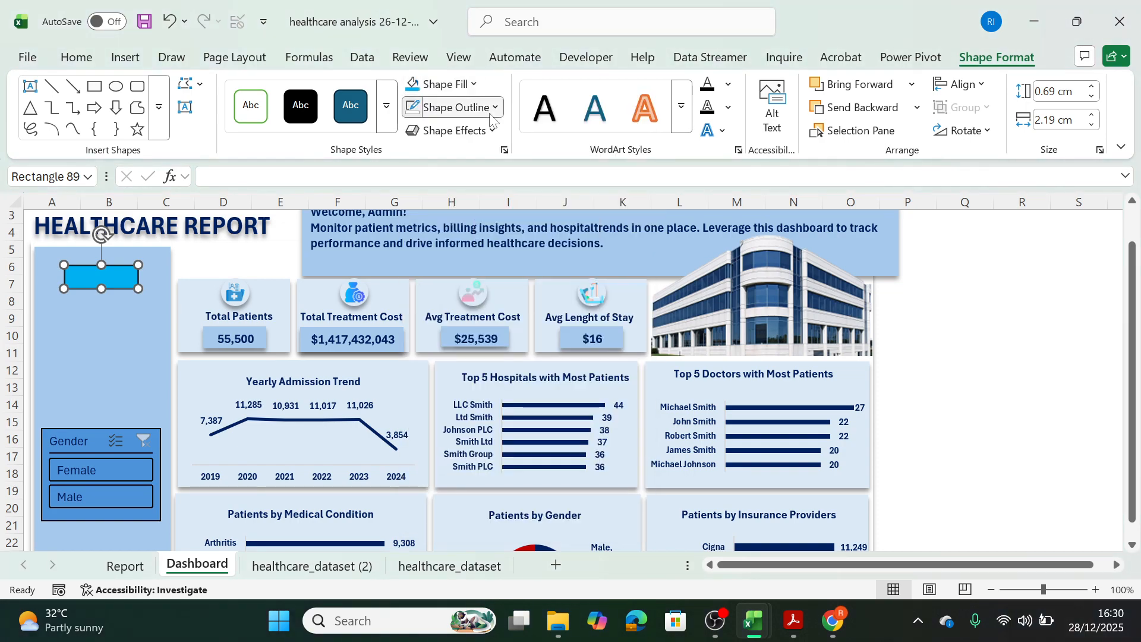
# Remove the small sidebar rectangle's outline and give it an outer shadow.
pyautogui.click(482, 108)
pyautogui.click(439, 434)
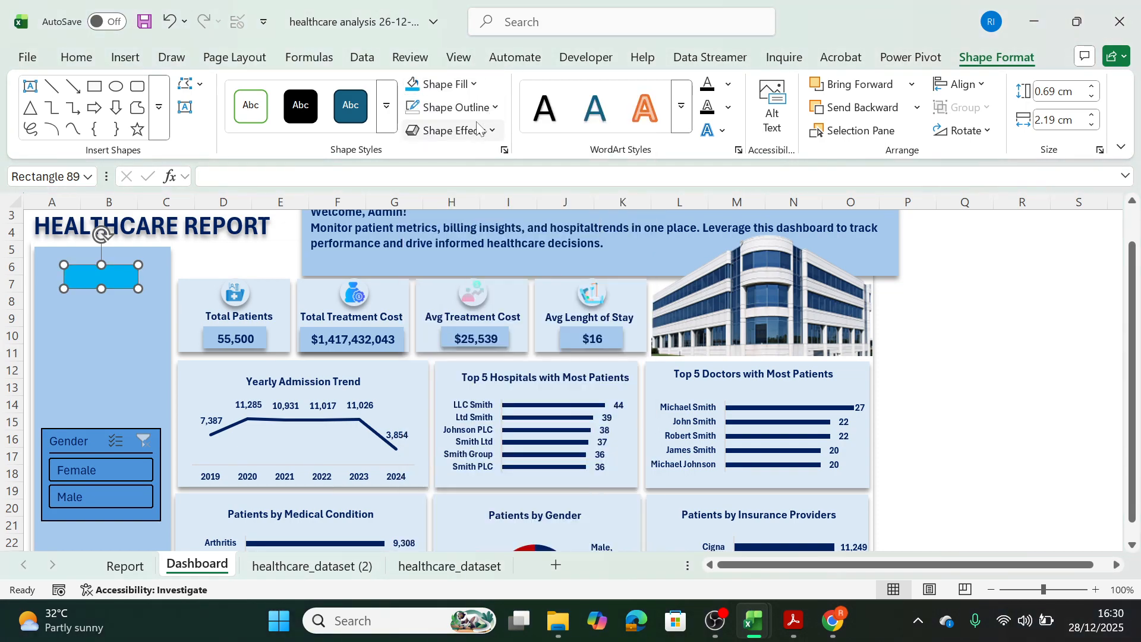
pyautogui.click(493, 131)
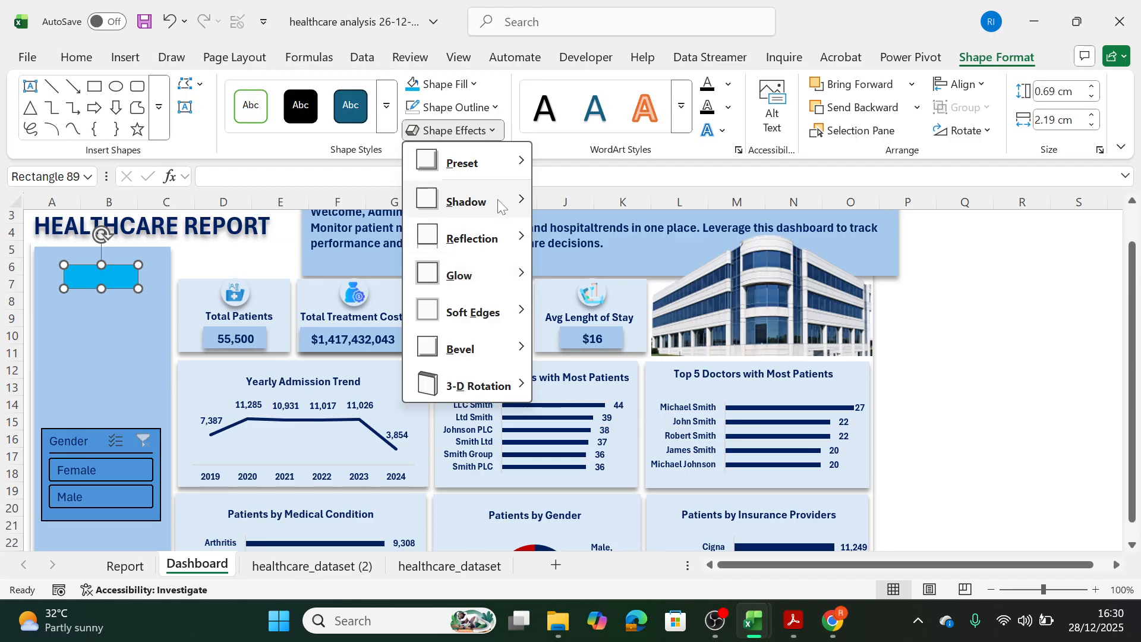
pyautogui.moveTo(502, 199)
pyautogui.click(603, 240)
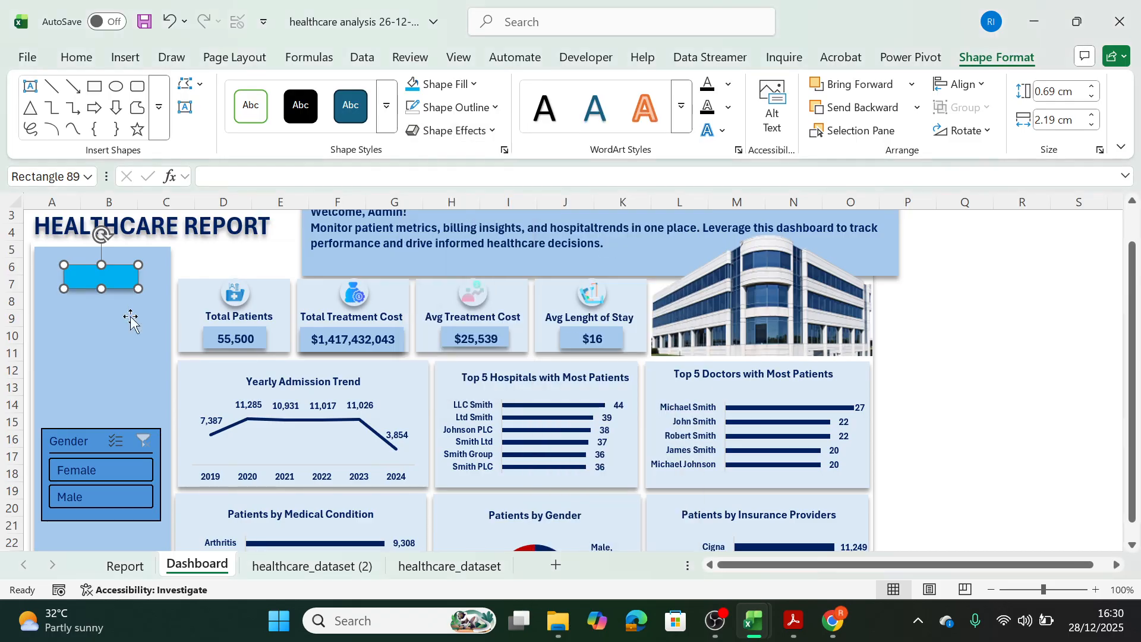
# Copy the sidebar panel's formatting onto the small rectangle with Format Painter.
pyautogui.click(164, 323)
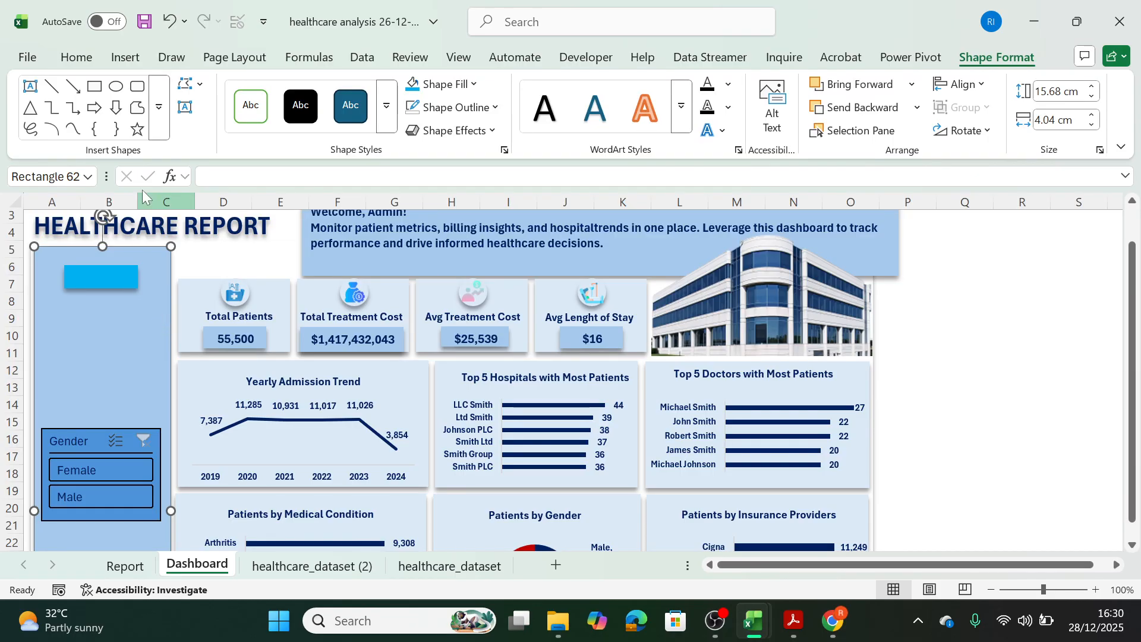
pyautogui.click(76, 57)
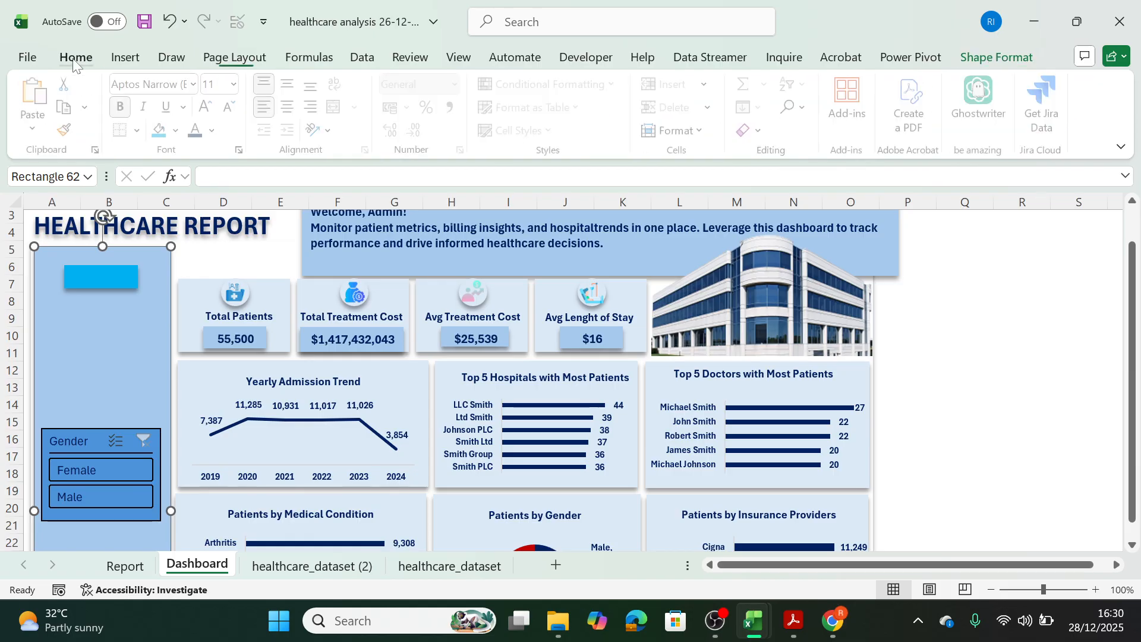
pyautogui.click(69, 132)
pyautogui.click(116, 275)
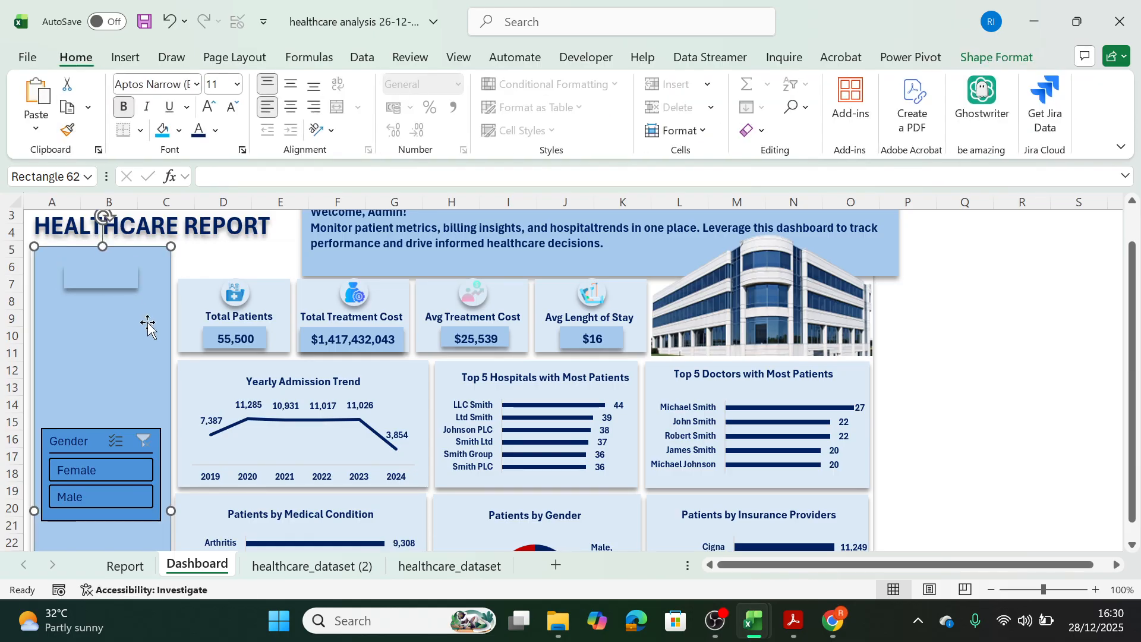
# Label the small sidebar rectangle "Brief" and center its text horizontally.
pyautogui.click(126, 281)
pyautogui.write('Brief')
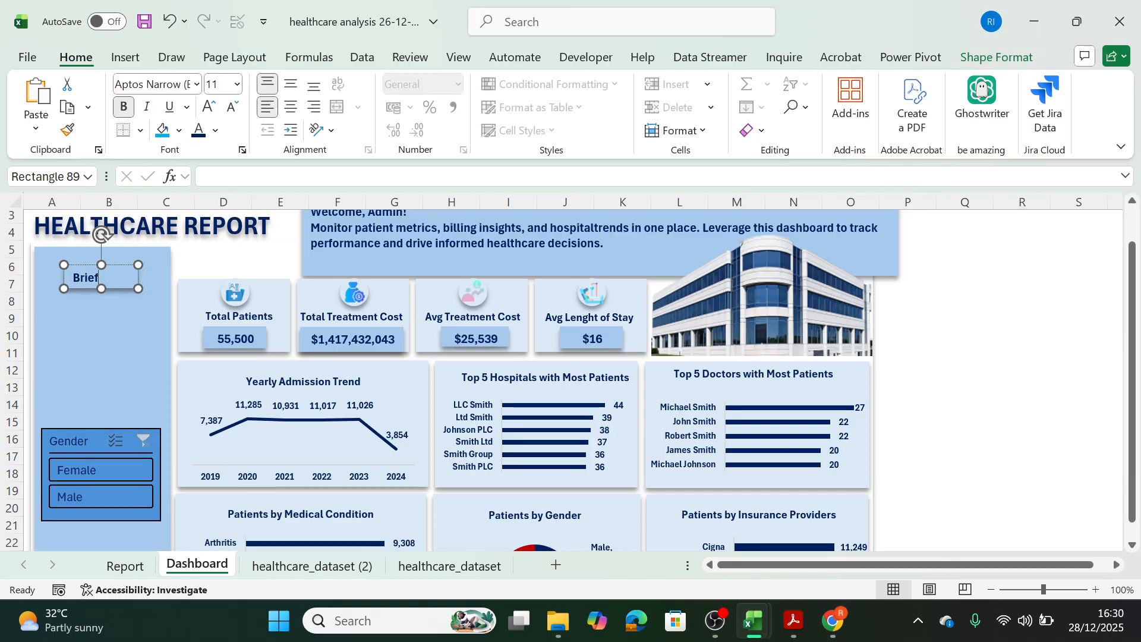
pyautogui.click(72, 279)
pyautogui.click(290, 107)
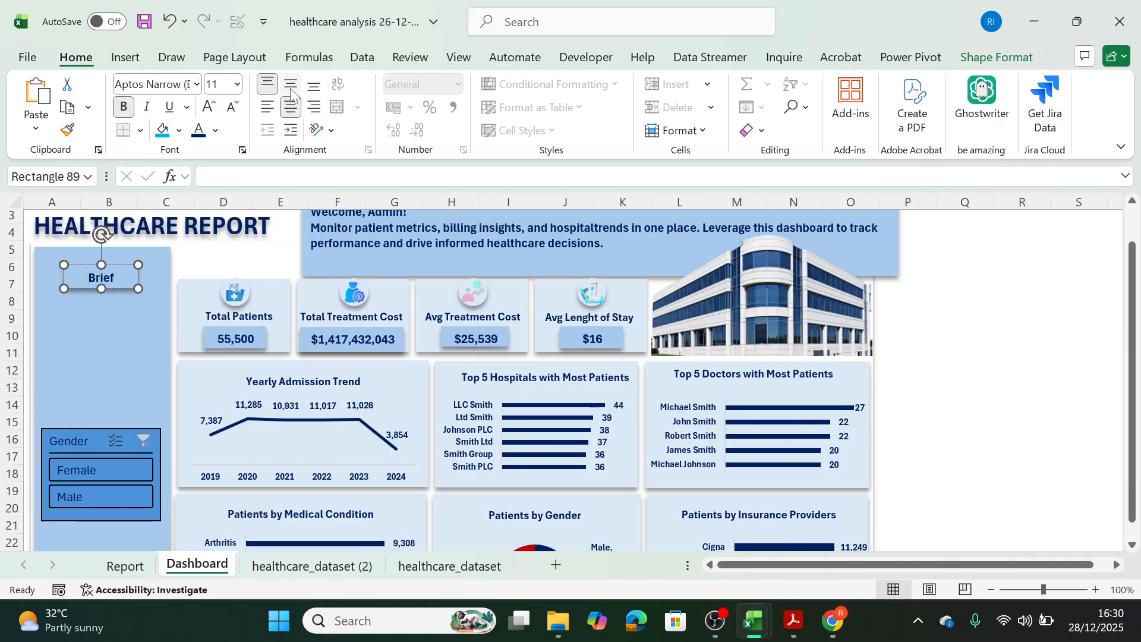
pyautogui.click(162, 284)
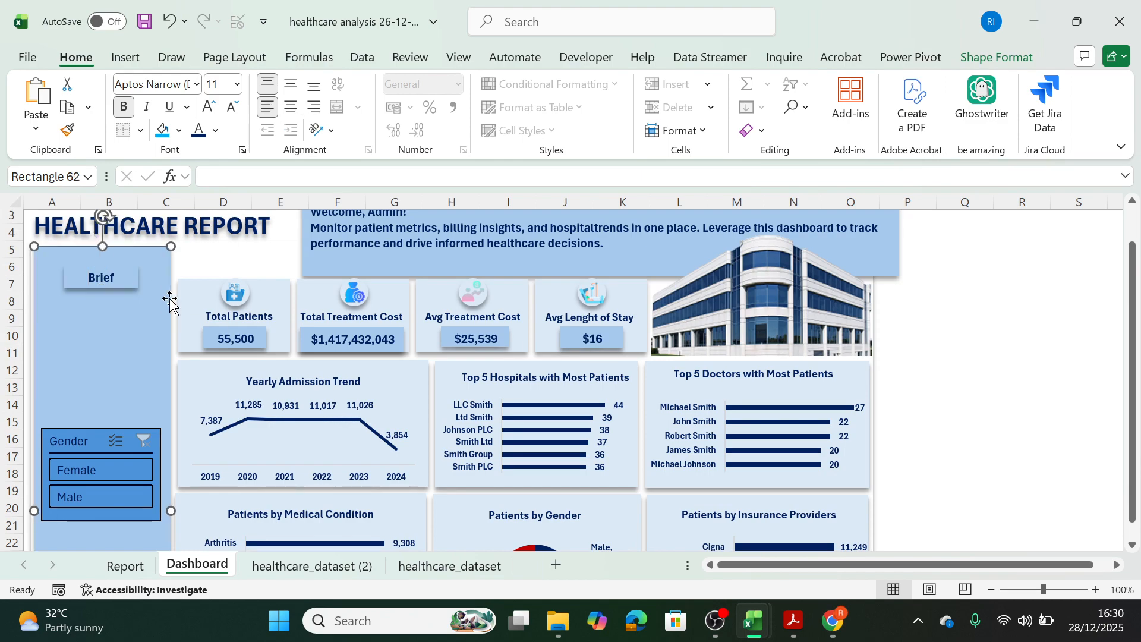
# Duplicate the Brief button and place the copy just below it in the sidebar.
pyautogui.click(132, 287)
pyautogui.hotkey('ctrl', 'd')
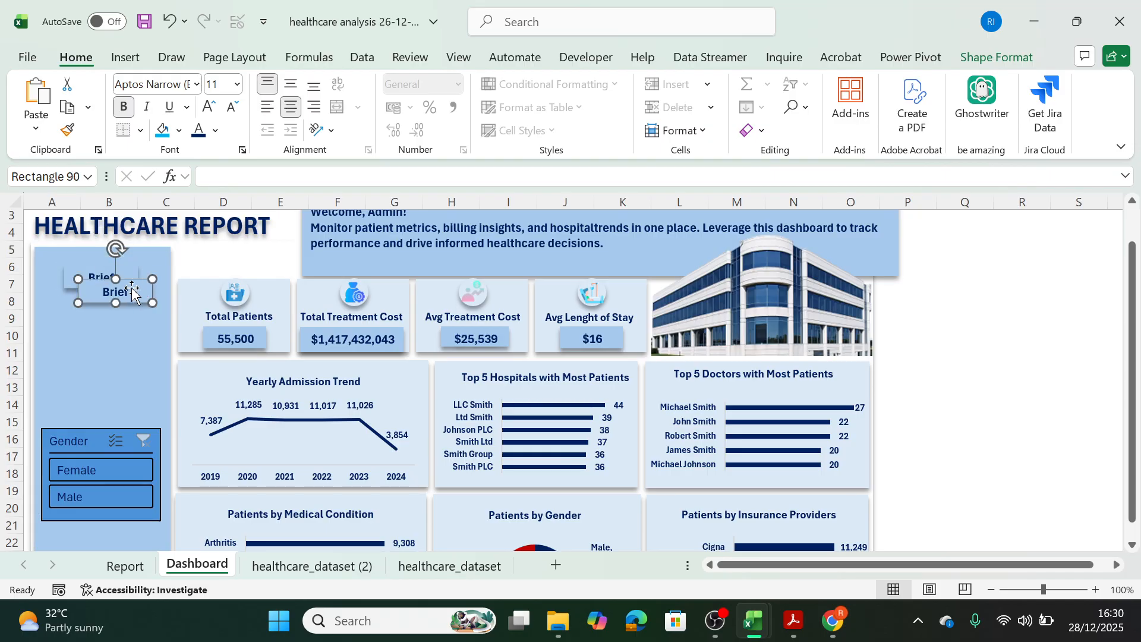
pyautogui.moveTo(134, 293); pyautogui.dragTo(114, 313)
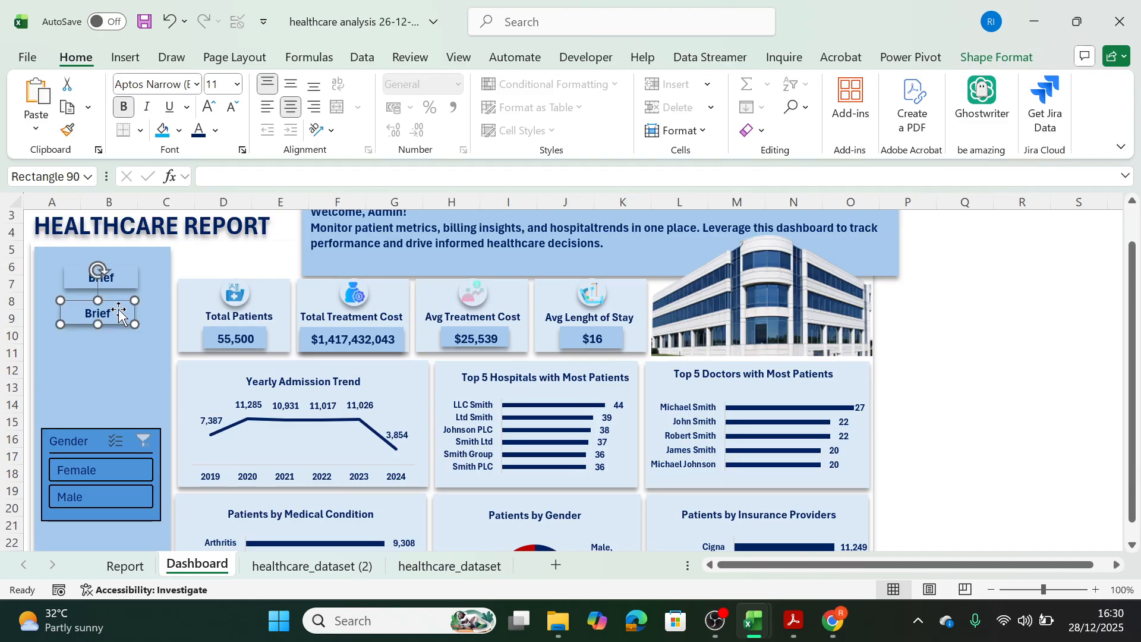
# Change the duplicated button's label to "Dataset".
pyautogui.press('BackSpace')
pyautogui.press('BackSpace')
pyautogui.press('BackSpace')
pyautogui.press('BackSpace')
pyautogui.press('BackSpace')
pyautogui.write('Data')
pyautogui.write('as')
pyautogui.write('t')
pyautogui.press('BackSpace')
pyautogui.press('BackSpace')
pyautogui.press('BackSpace')
pyautogui.write('st')
pyautogui.press('BackSpace')
pyautogui.write('et')
# Duplicate the Dataset button, place the copy just below it, and label the copy "Insights".
pyautogui.keyDown('ctrl'); pyautogui.moveTo(135, 323); pyautogui.dragTo(131, 358); pyautogui.keyUp('ctrl')
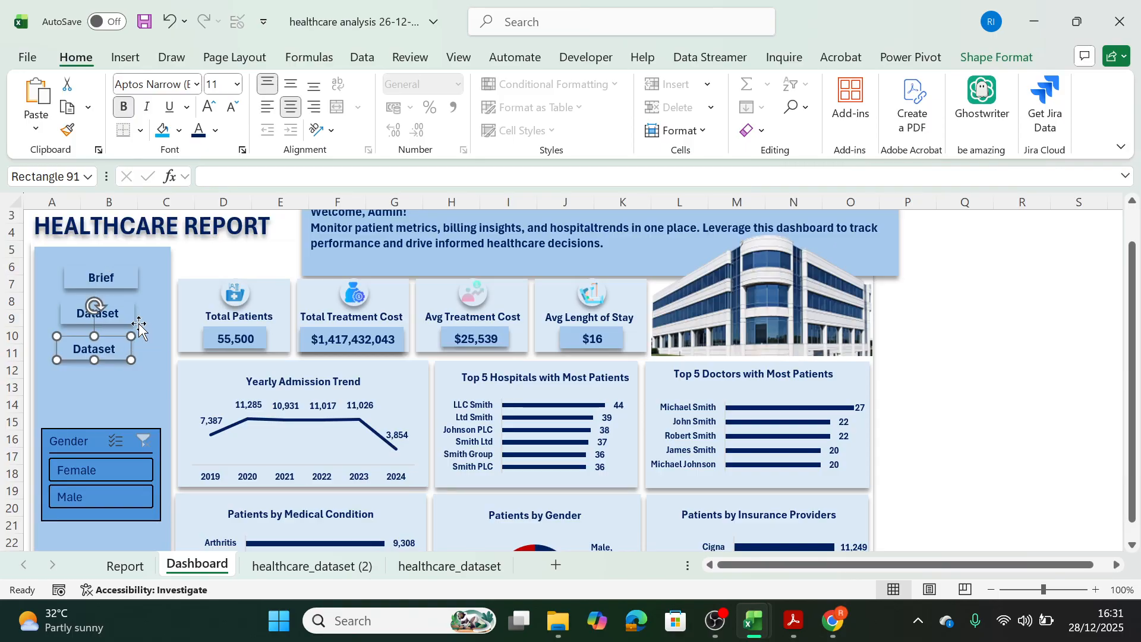
pyautogui.click(119, 349)
pyautogui.press('BackSpace')
pyautogui.press('BackSpace')
pyautogui.press('BackSpace')
pyautogui.press('BackSpace')
pyautogui.press('BackSpace')
pyautogui.press('BackSpace')
pyautogui.write('Insights')
# Nudge the Dataset and Insights buttons into line beneath the Brief button.
pyautogui.click(153, 300)
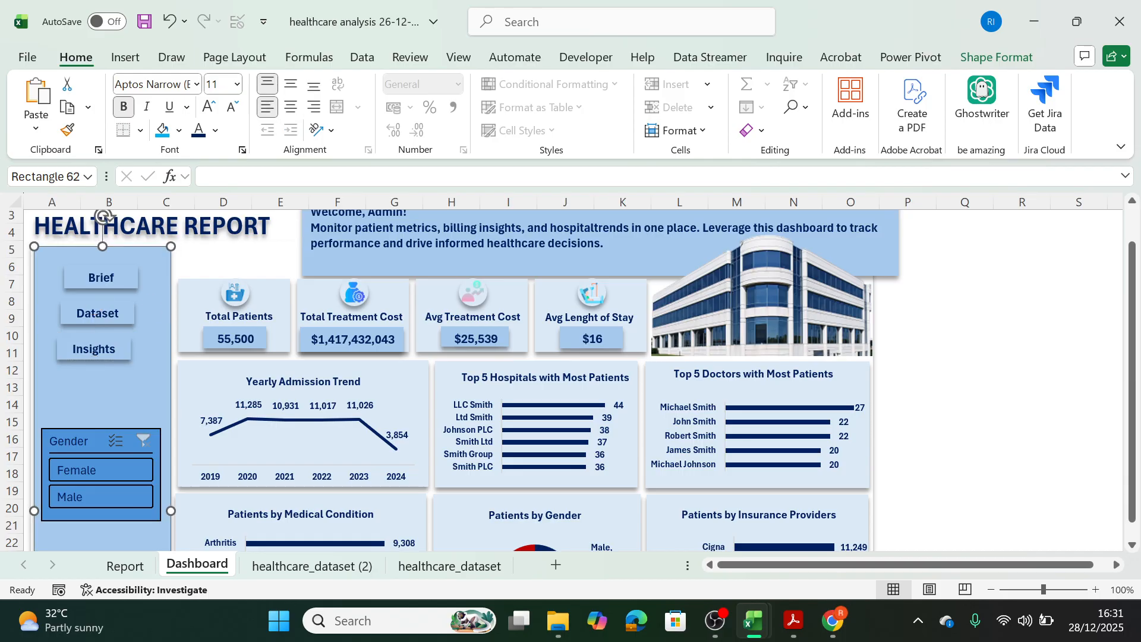
pyautogui.moveTo(127, 306); pyautogui.dragTo(129, 305)
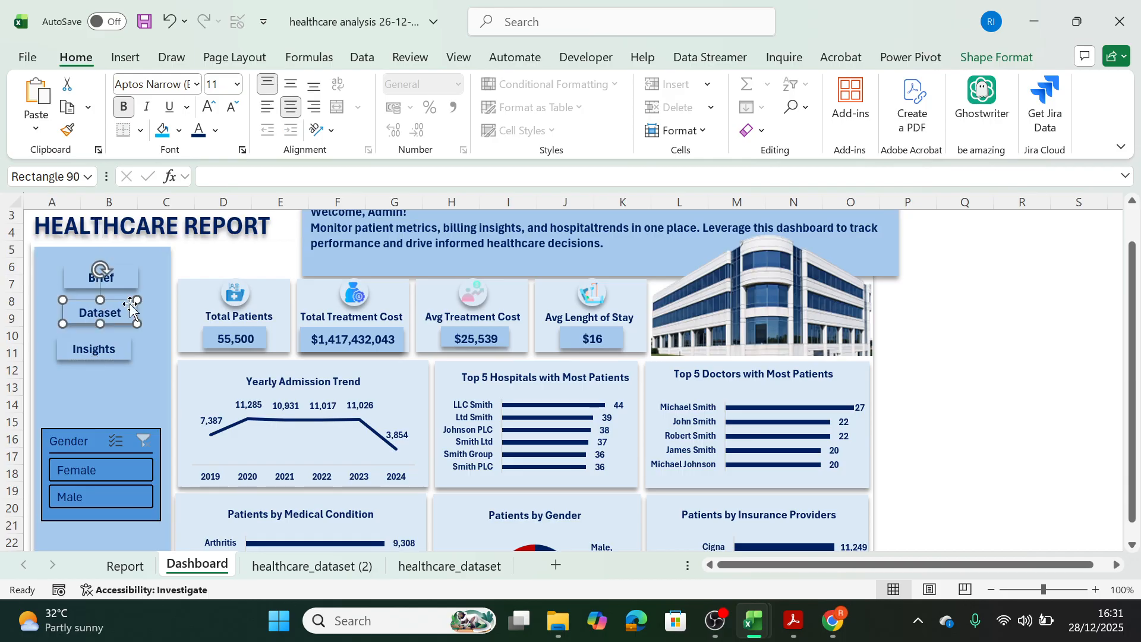
pyautogui.moveTo(123, 346); pyautogui.dragTo(130, 348)
pyautogui.click(135, 401)
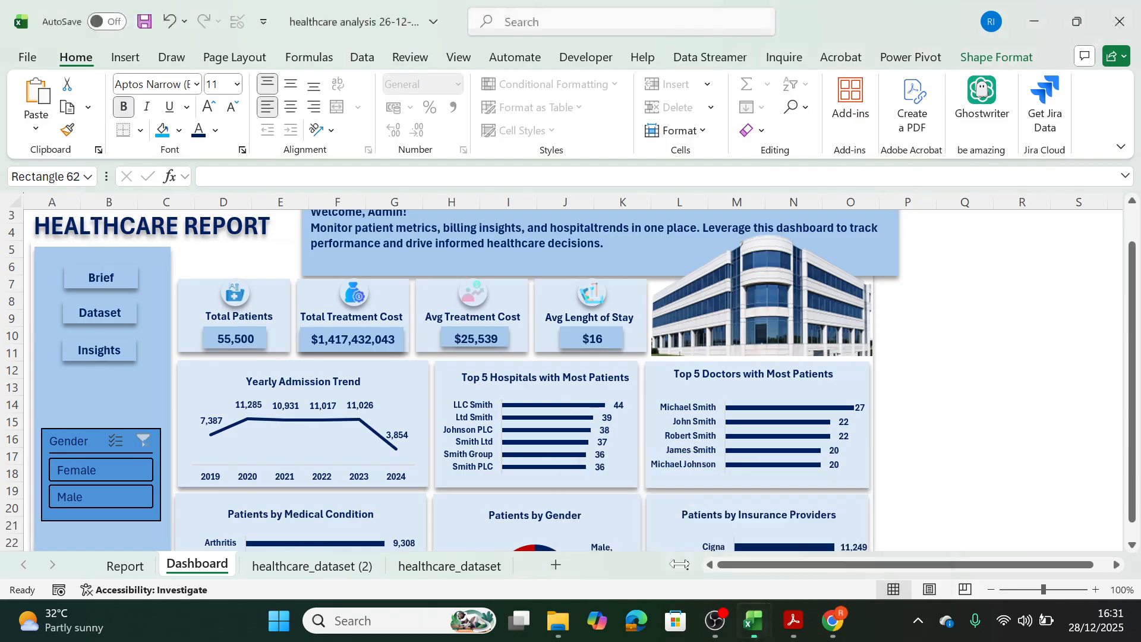
# Review the Brief, Healthcare Dataset, Report, Dashboard and Insight and Recommendation sheets in the Final HealthCare Analysis workbook, and return to the working dashboard.
pyautogui.moveTo(752, 631)
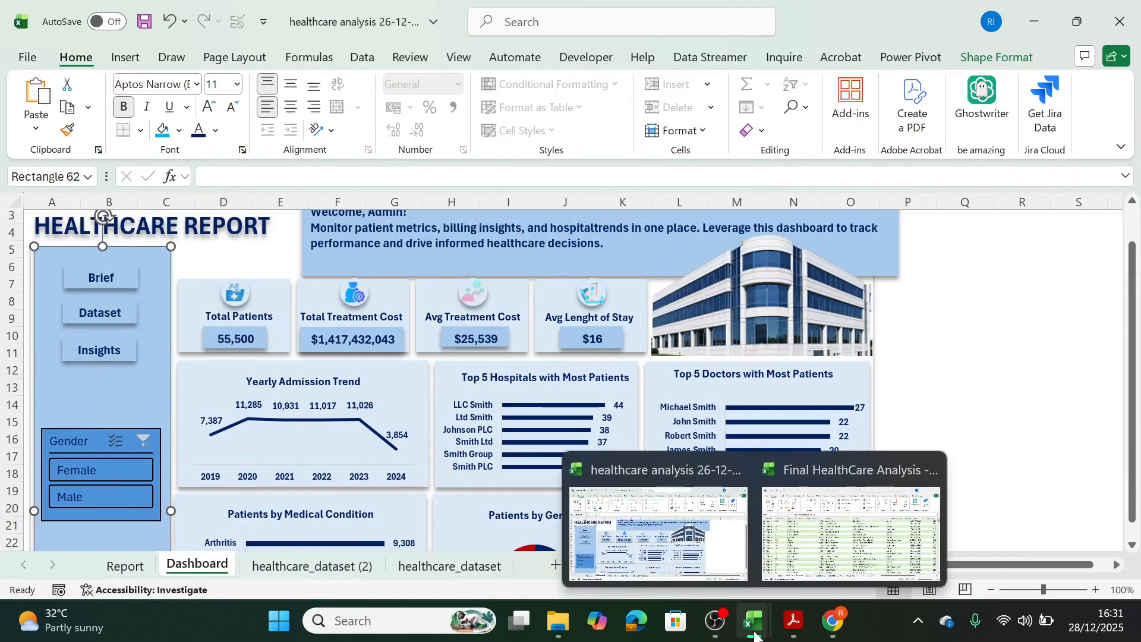
pyautogui.click(830, 529)
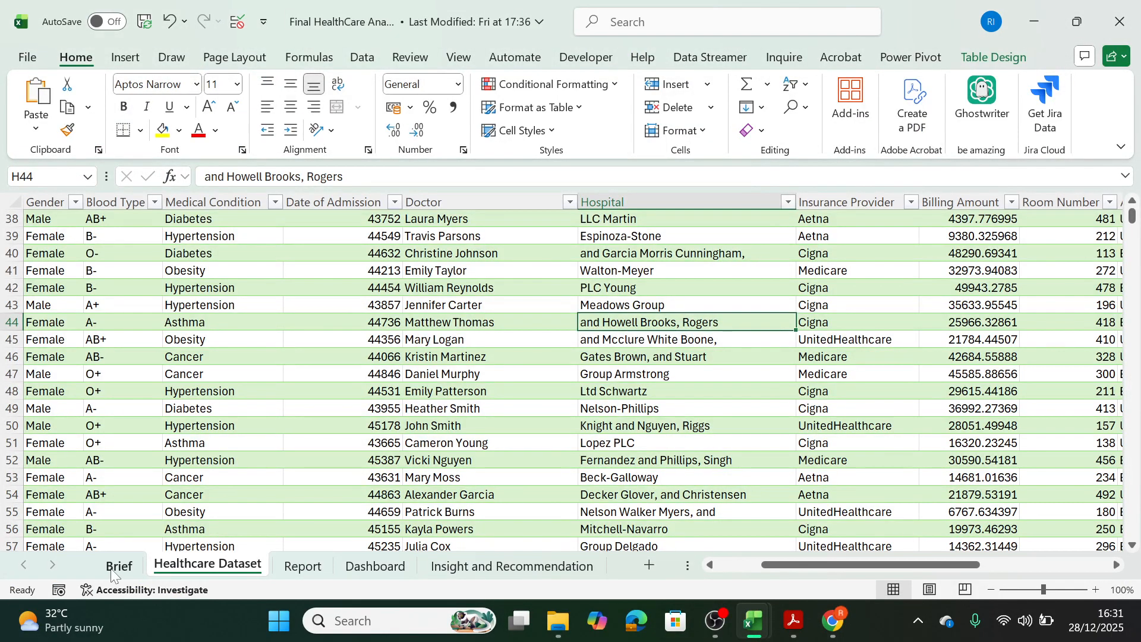
pyautogui.click(114, 567)
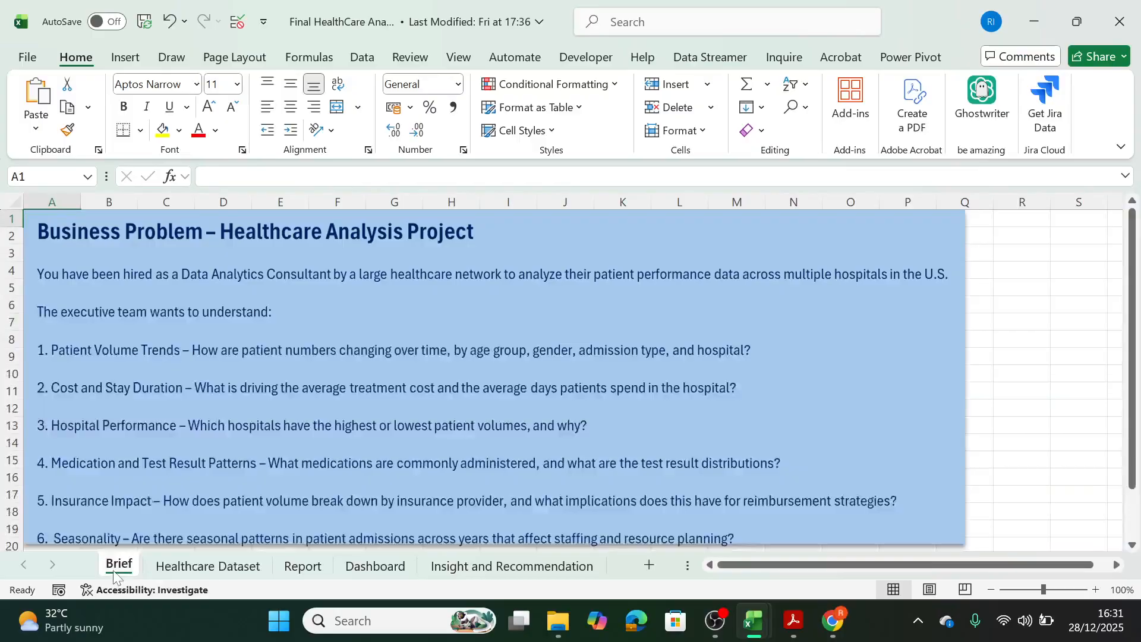
pyautogui.click(234, 569)
pyautogui.click(308, 566)
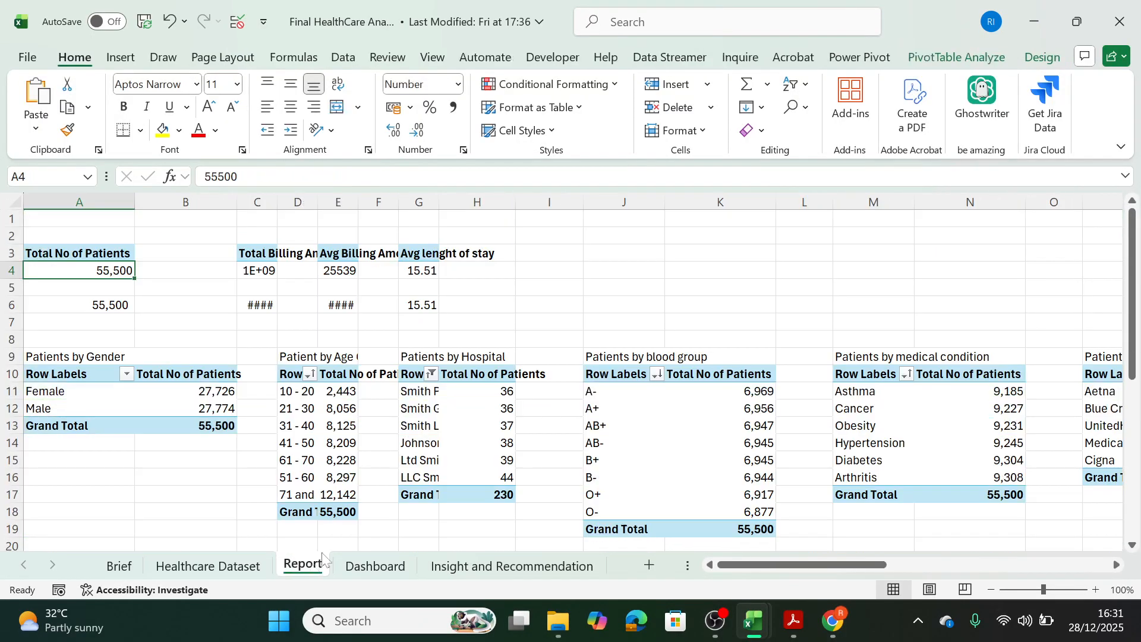
pyautogui.click(380, 569)
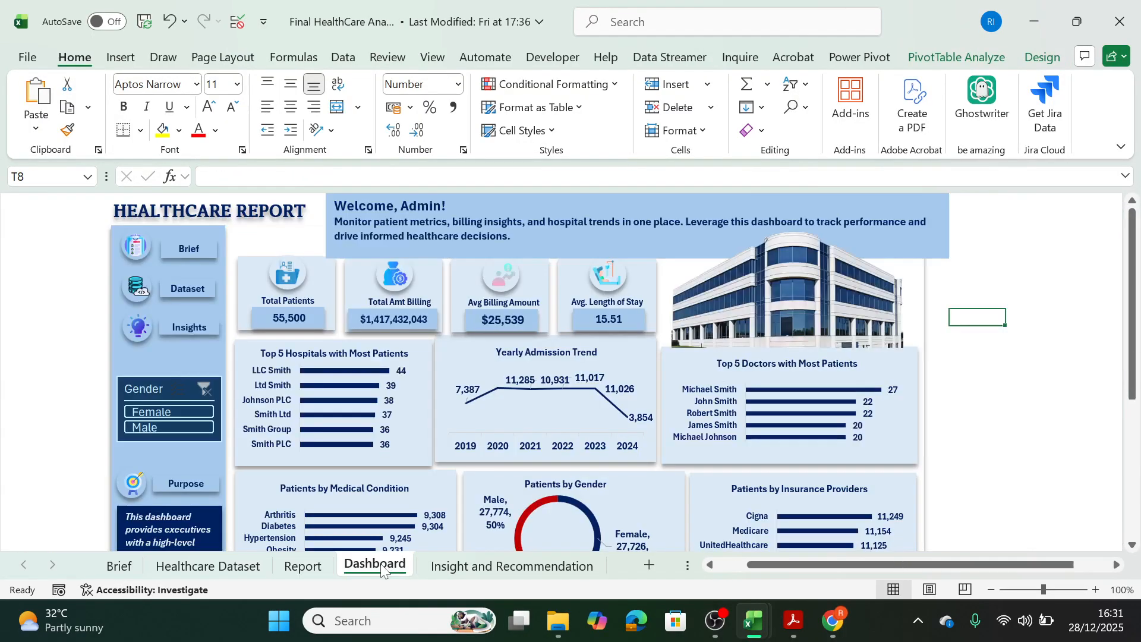
pyautogui.click(512, 567)
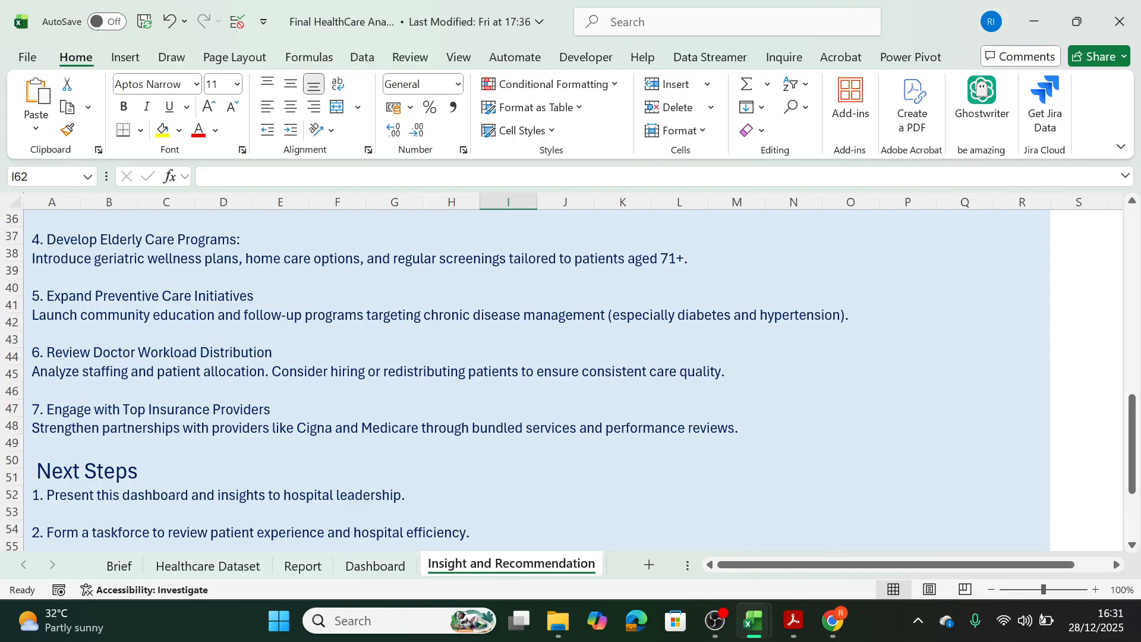
pyautogui.moveTo(752, 620)
pyautogui.click(672, 558)
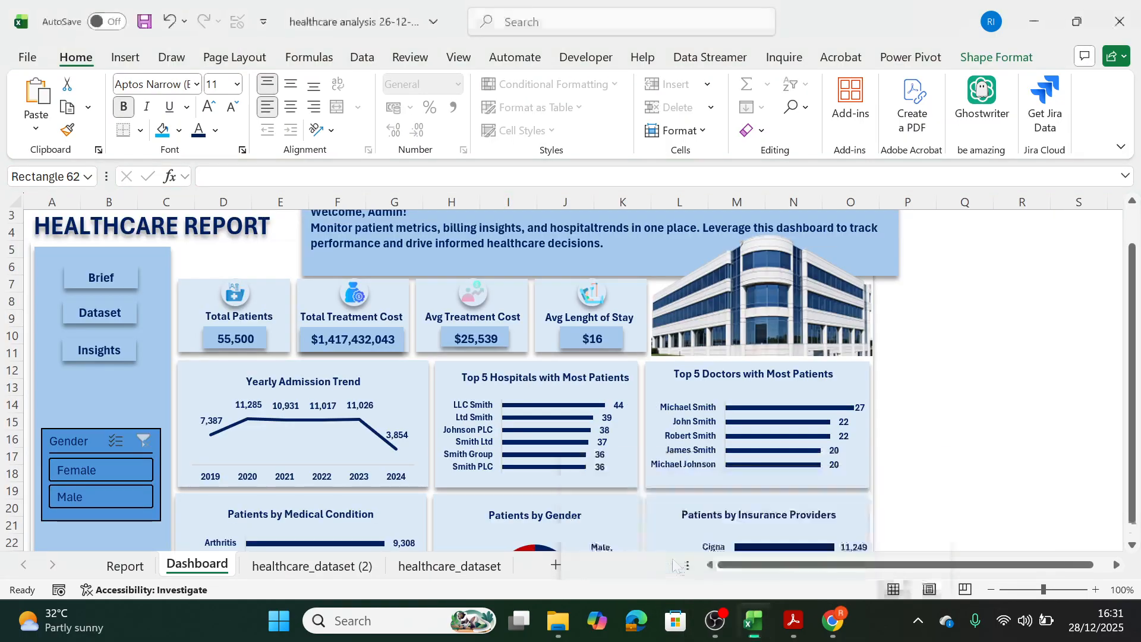
# Select the Gender slicer and compare it with the slicer on the finished workbook's Dashboard sheet.
pyautogui.click(154, 451)
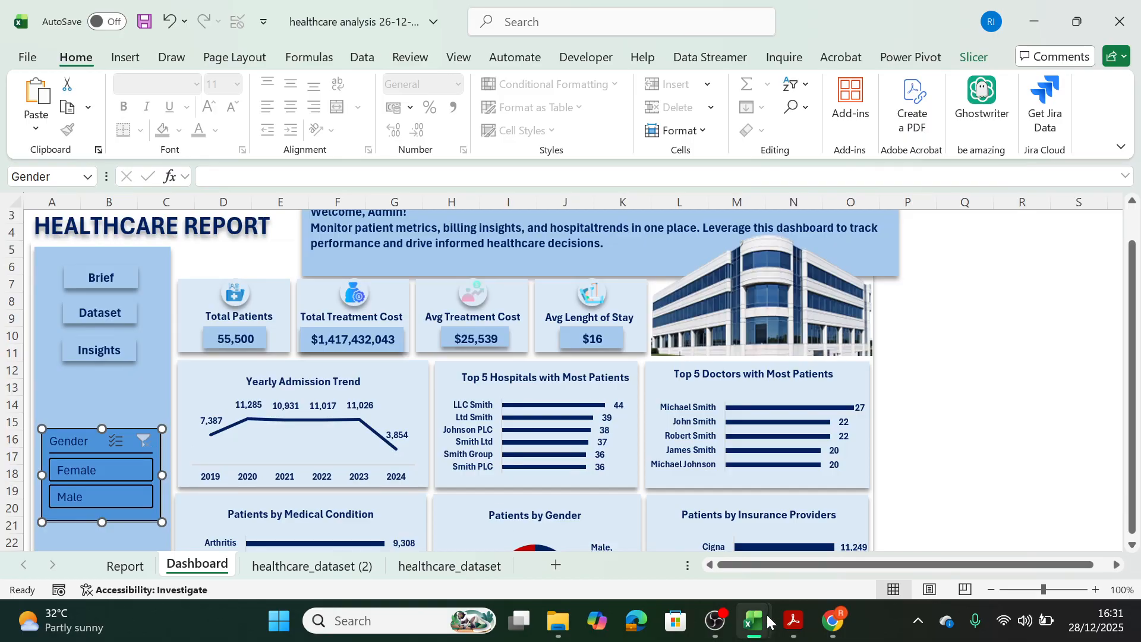
pyautogui.moveTo(769, 621)
pyautogui.click(789, 554)
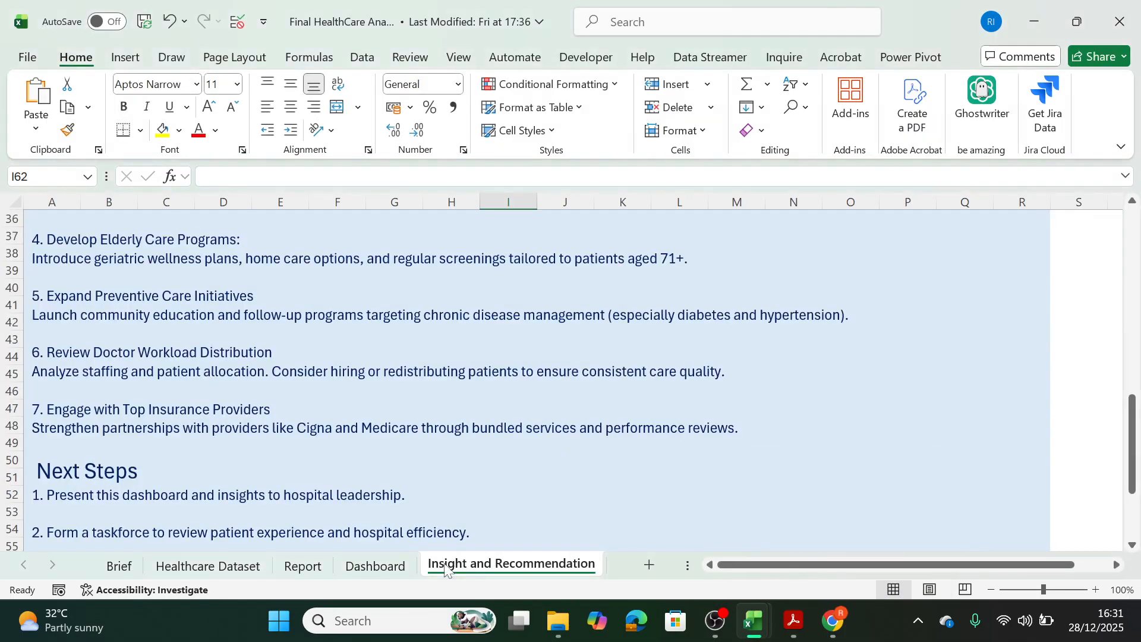
pyautogui.click(375, 566)
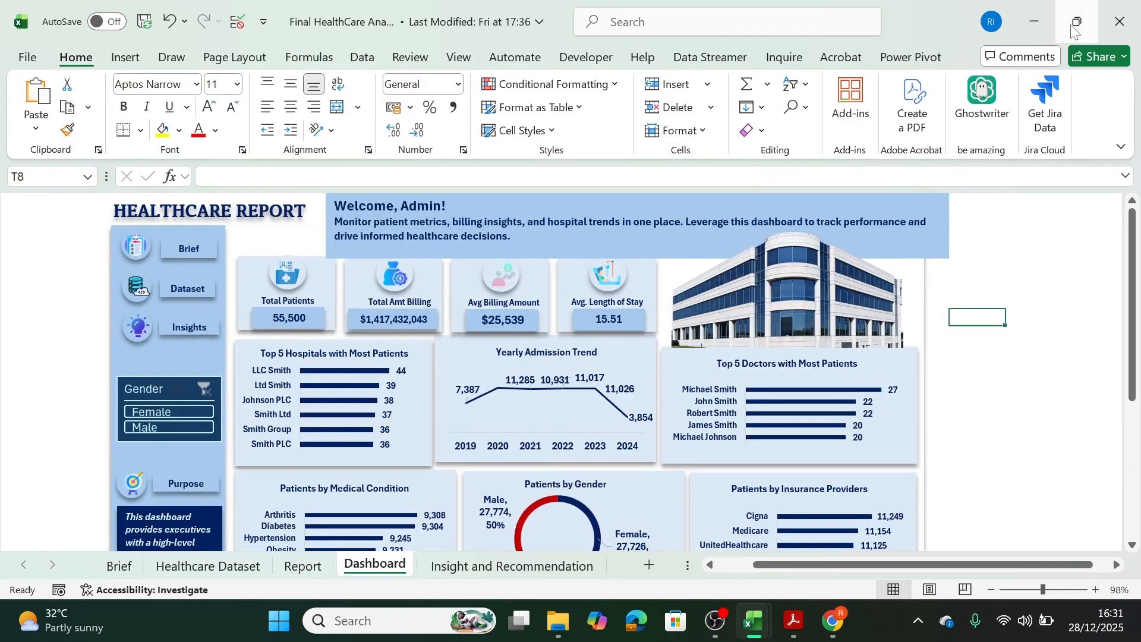
pyautogui.moveTo(753, 621)
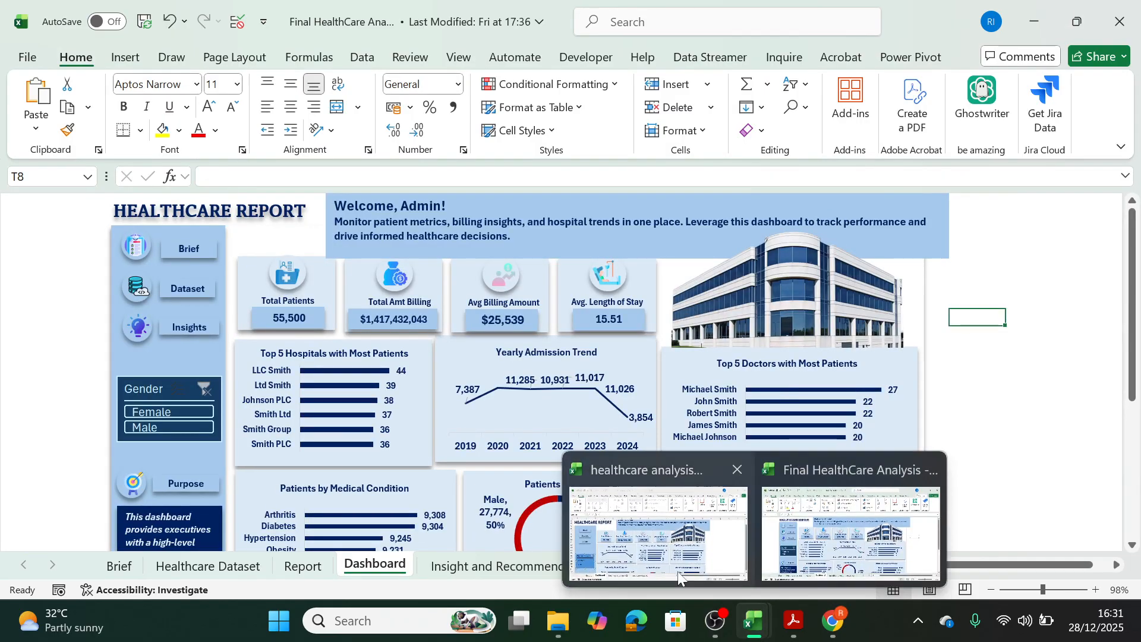
pyautogui.click(654, 534)
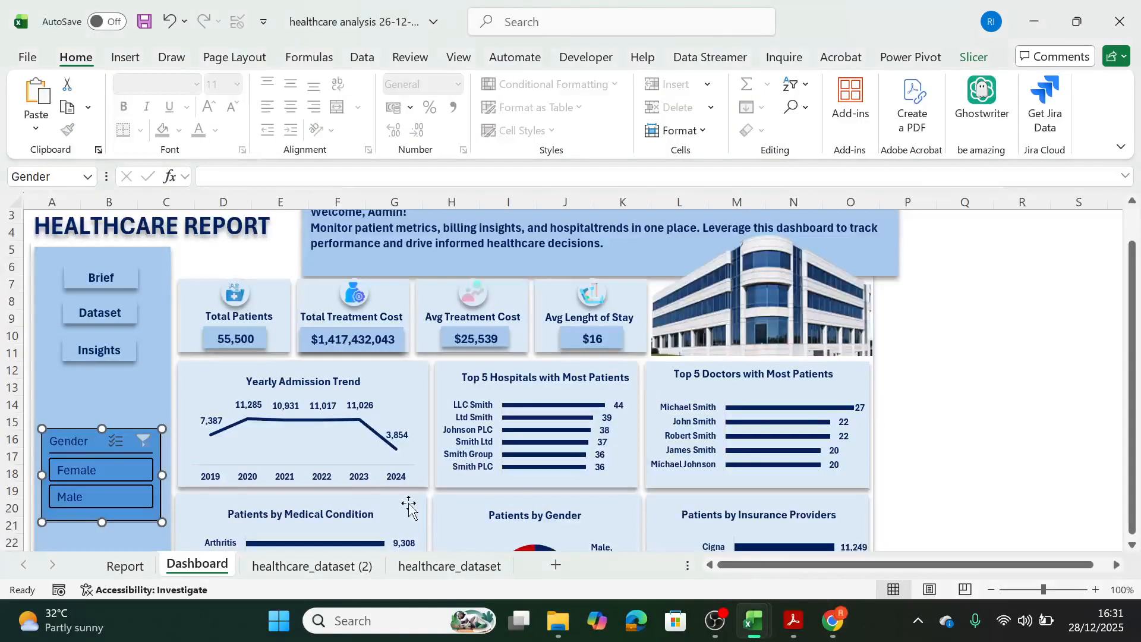
# Modify Slicer Style 1 by giving the Whole Slicer element a standard dark blue background fill.
pyautogui.click(973, 57)
pyautogui.rightClick(262, 107)
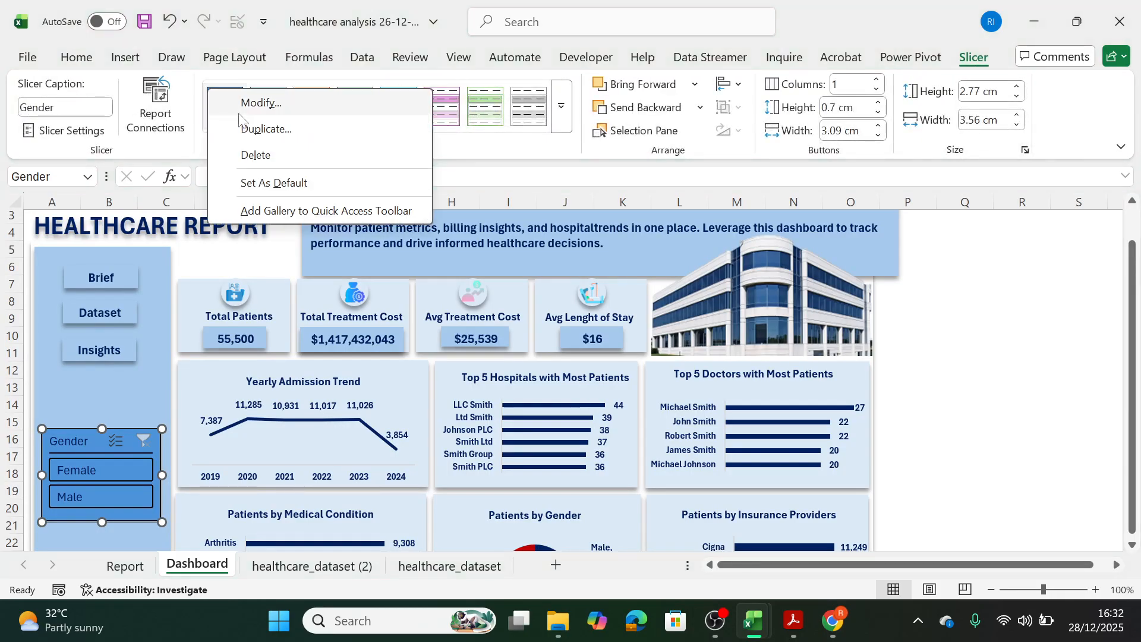
pyautogui.click(260, 110)
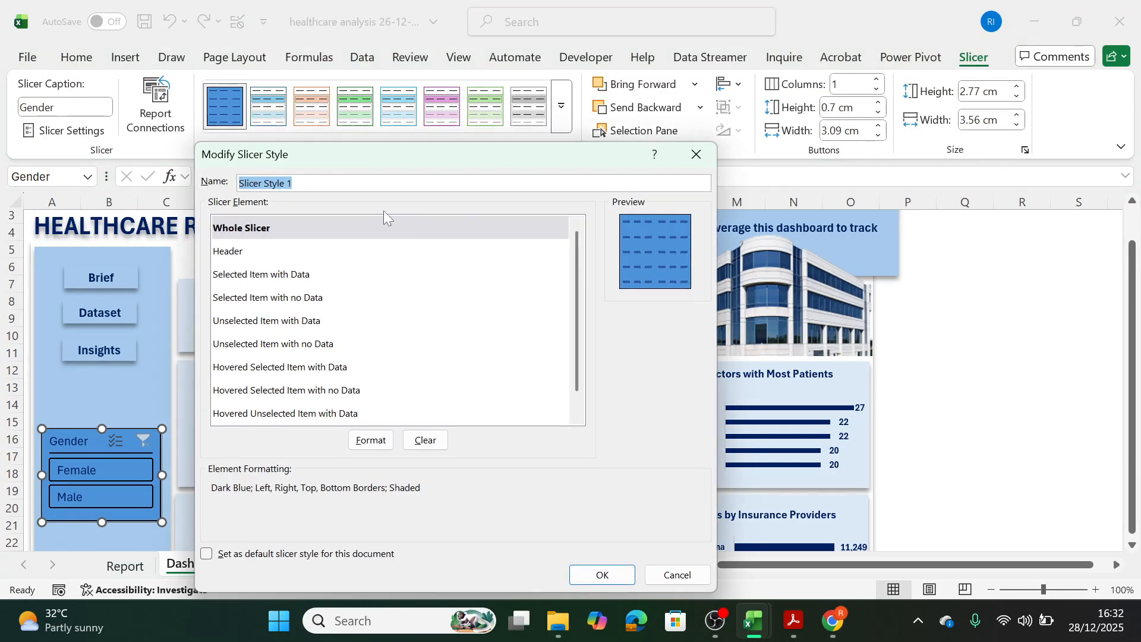
pyautogui.click(248, 237)
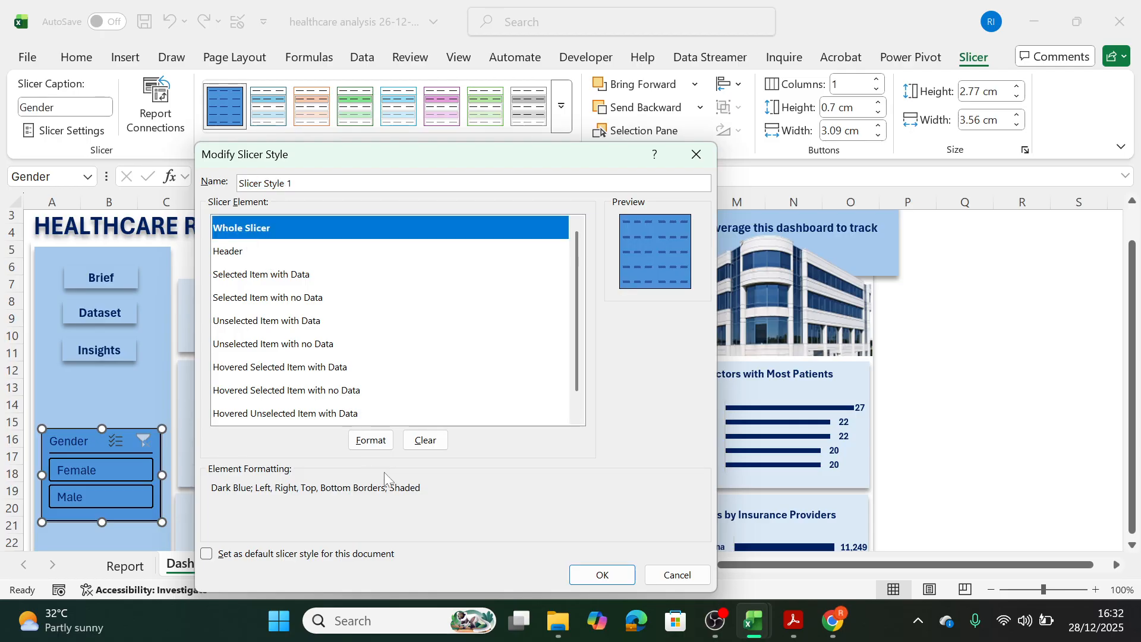
pyautogui.click(371, 440)
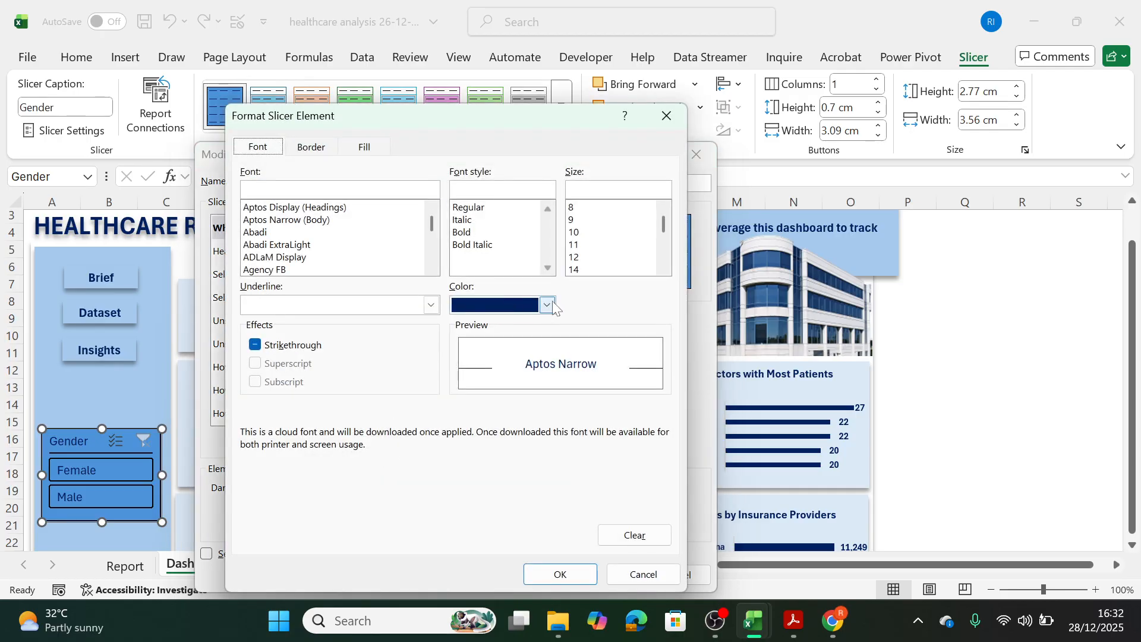
pyautogui.click(367, 146)
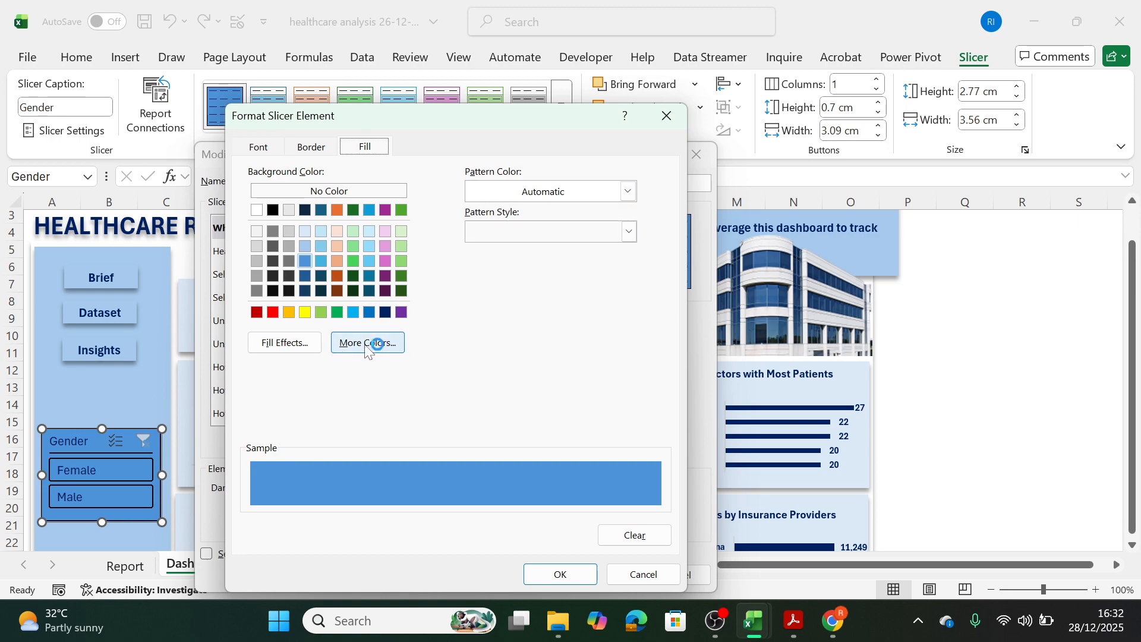
pyautogui.click(385, 312)
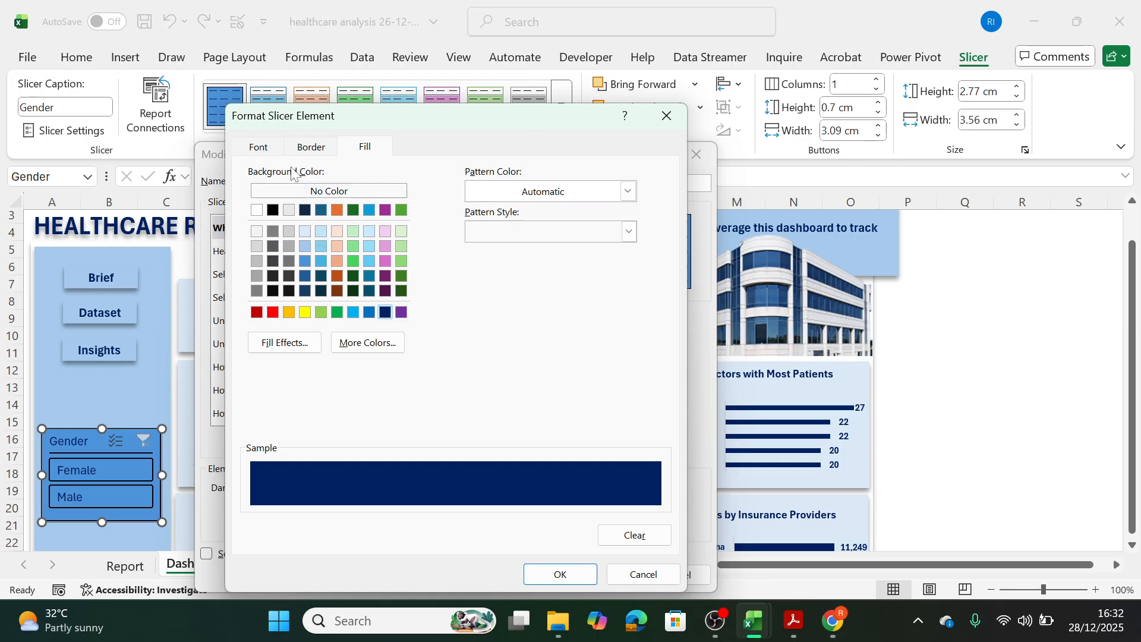
# Set the Whole Slicer font color to Background 1, Darker 5% and apply the modified style to the Gender slicer.
pyautogui.click(259, 148)
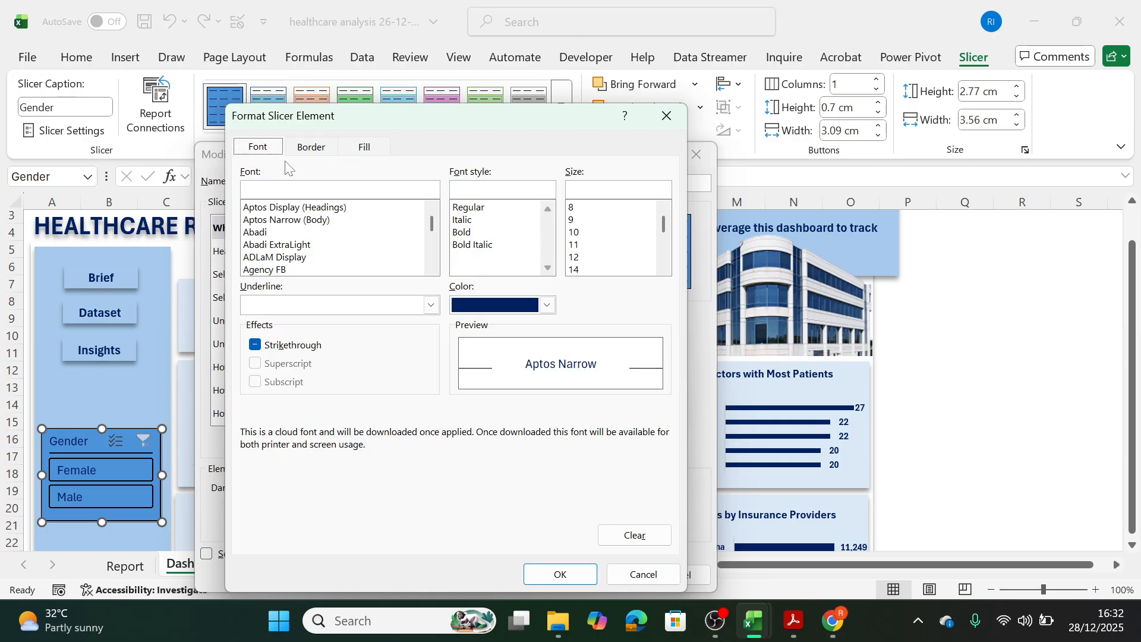
pyautogui.click(545, 306)
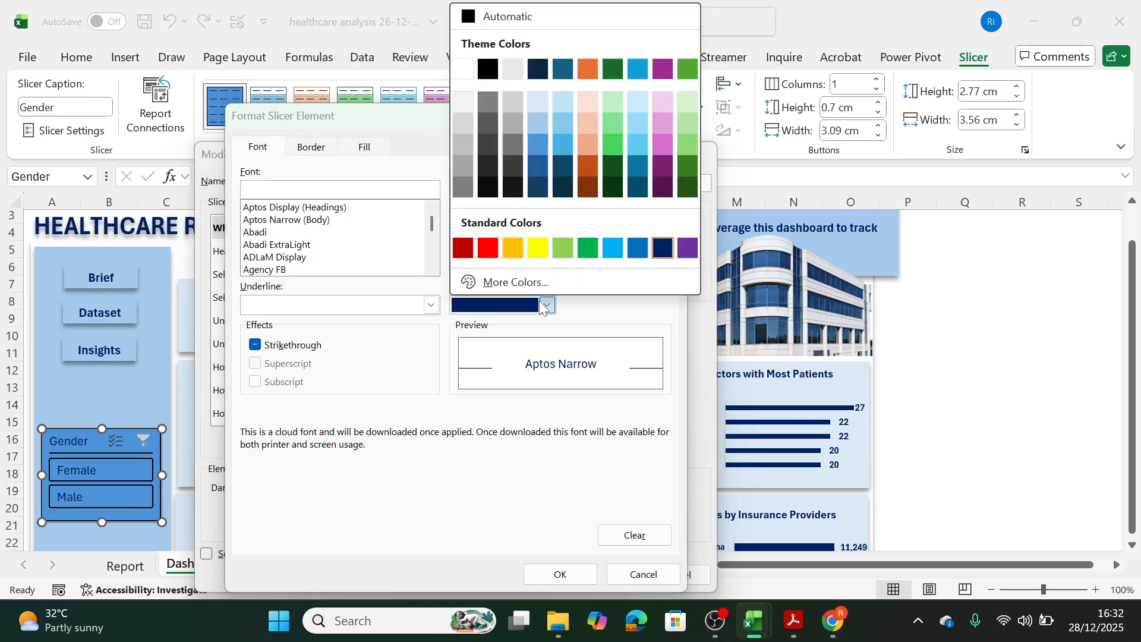
pyautogui.click(464, 102)
pyautogui.click(561, 575)
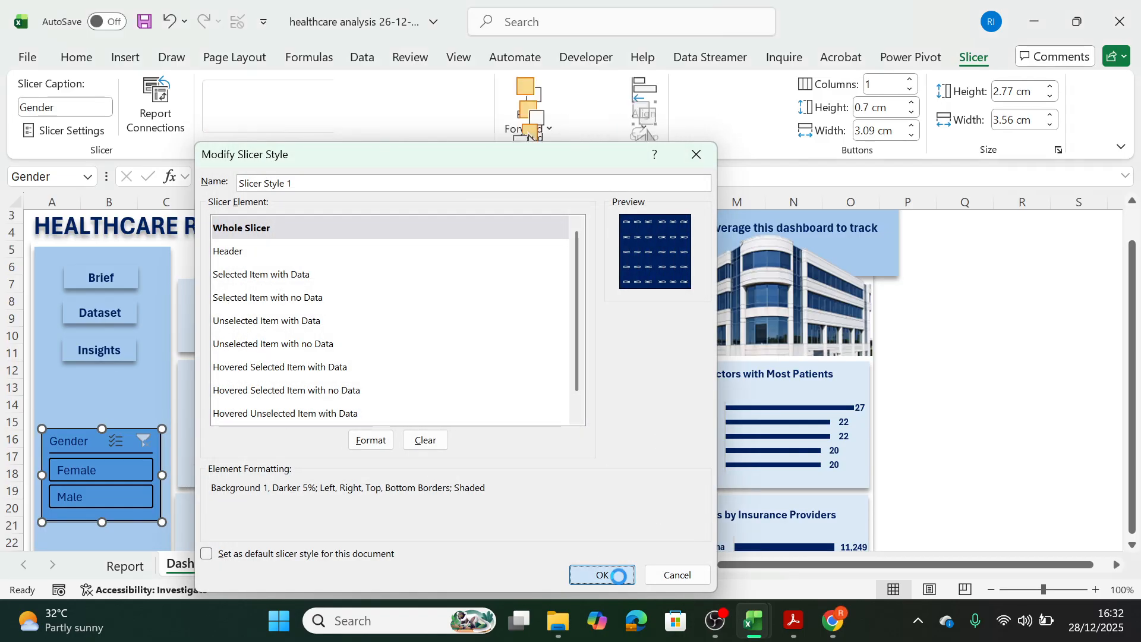
pyautogui.click(606, 575)
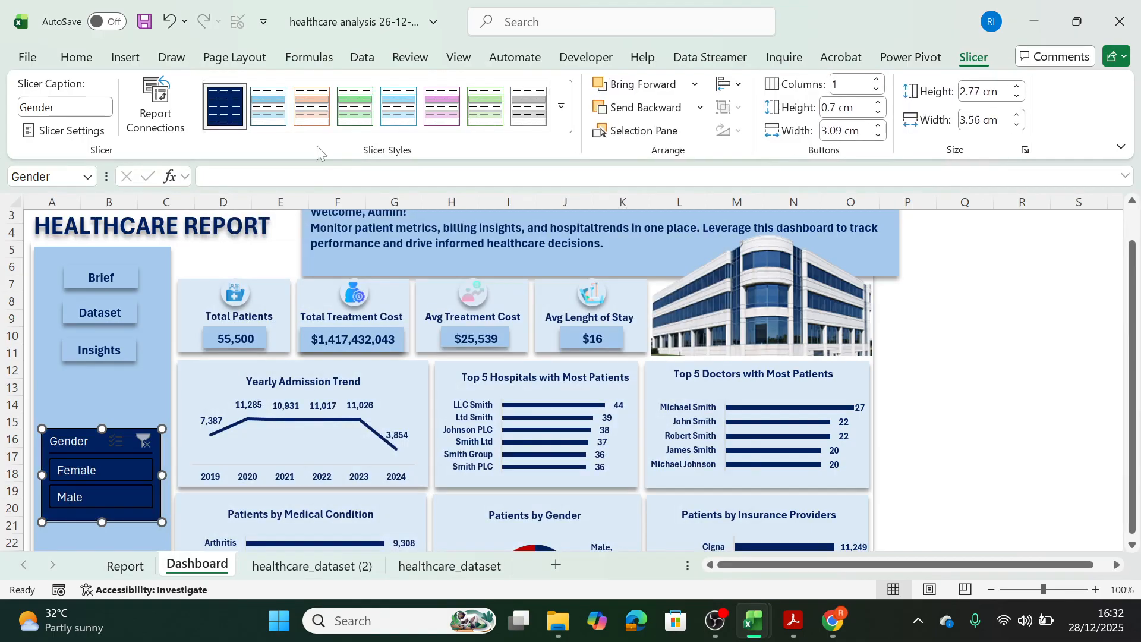
pyautogui.click(1014, 371)
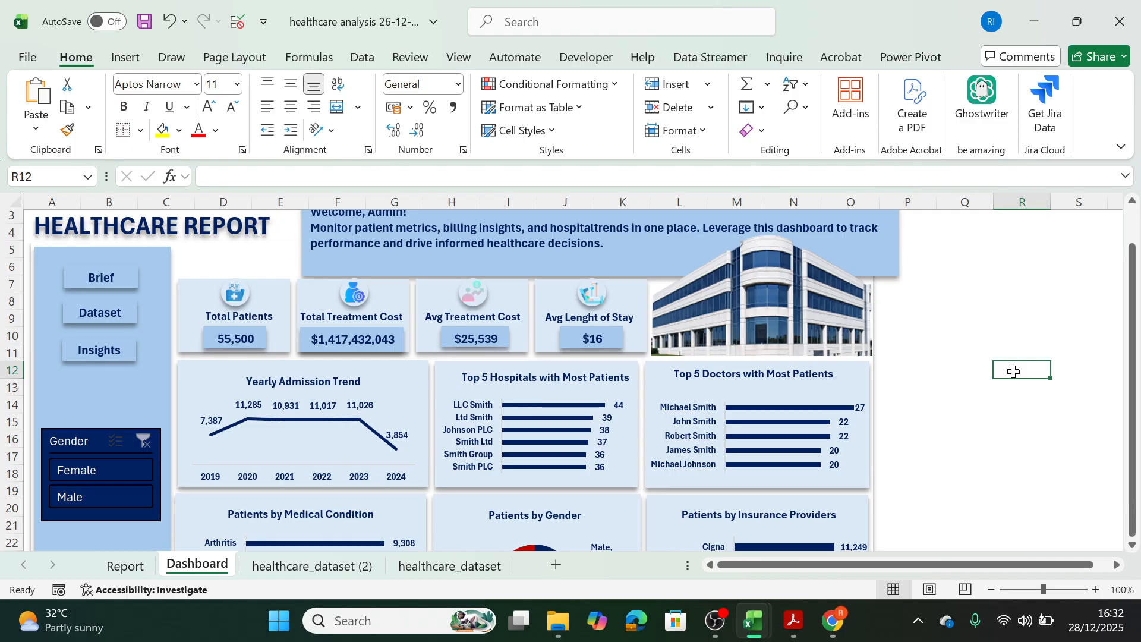
# Draw a text box about 6.1 cm high and 3.12 cm wide in the sidebar beneath the Gender slicer.
pyautogui.moveTo(1131, 399); pyautogui.dragTo(1131, 541)
pyautogui.scroll(-5, 1131, 547)
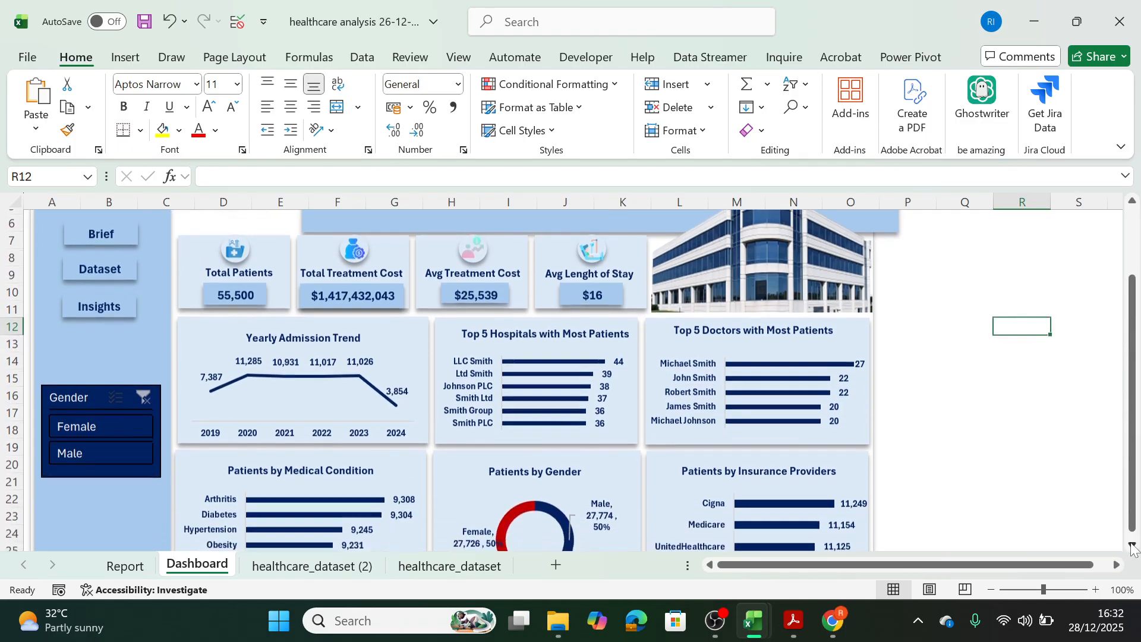
pyautogui.scroll(-1, 1132, 547)
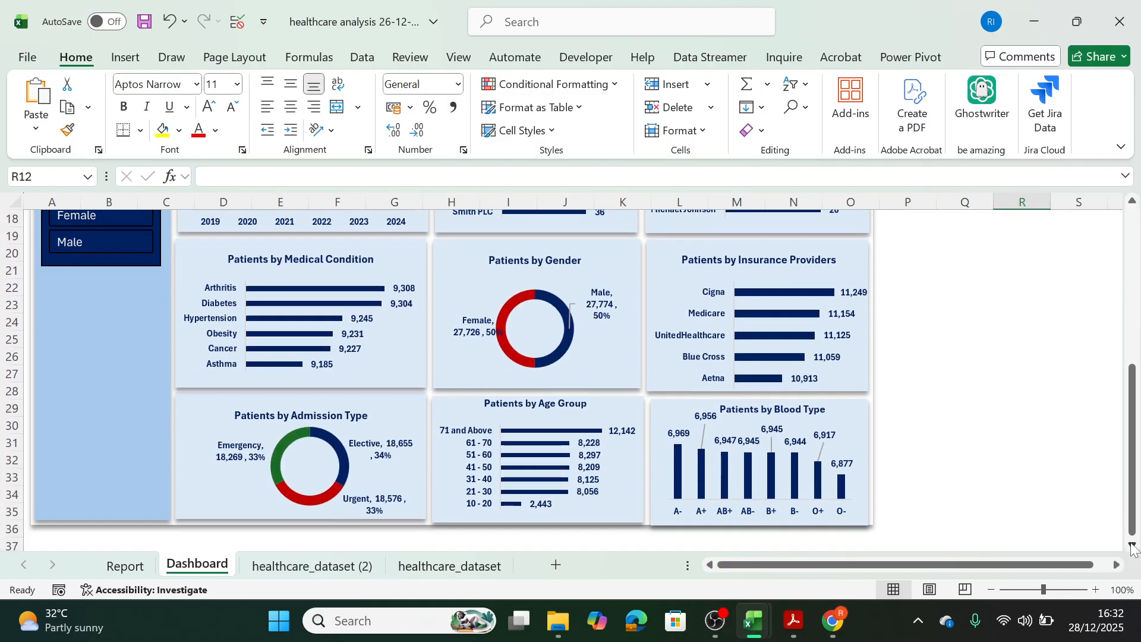
pyautogui.moveTo(754, 633)
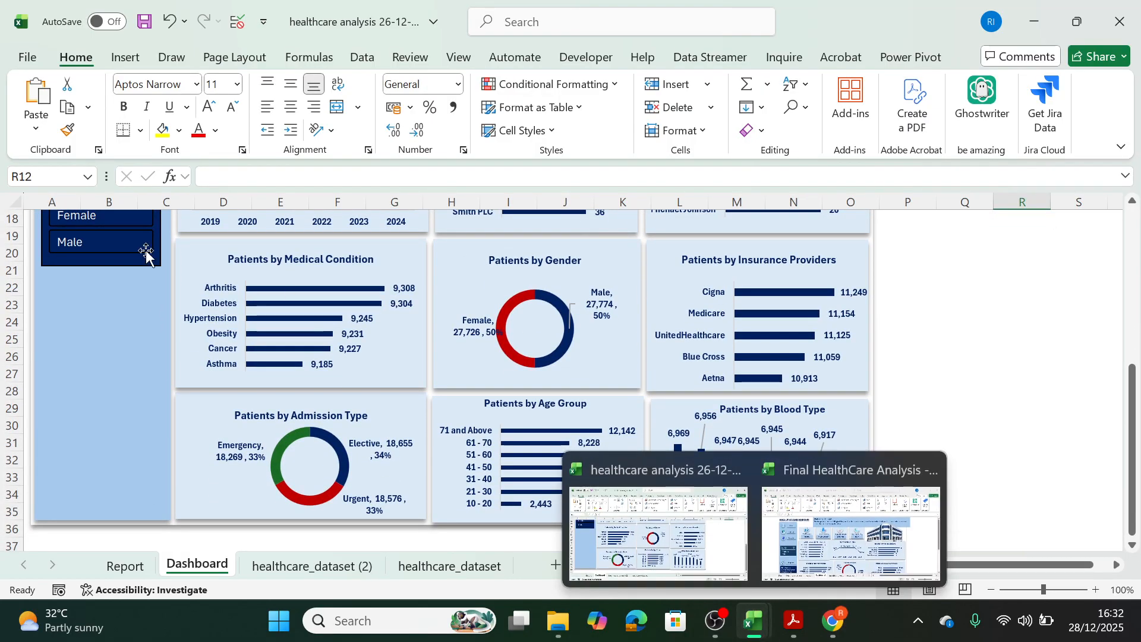
pyautogui.click(125, 57)
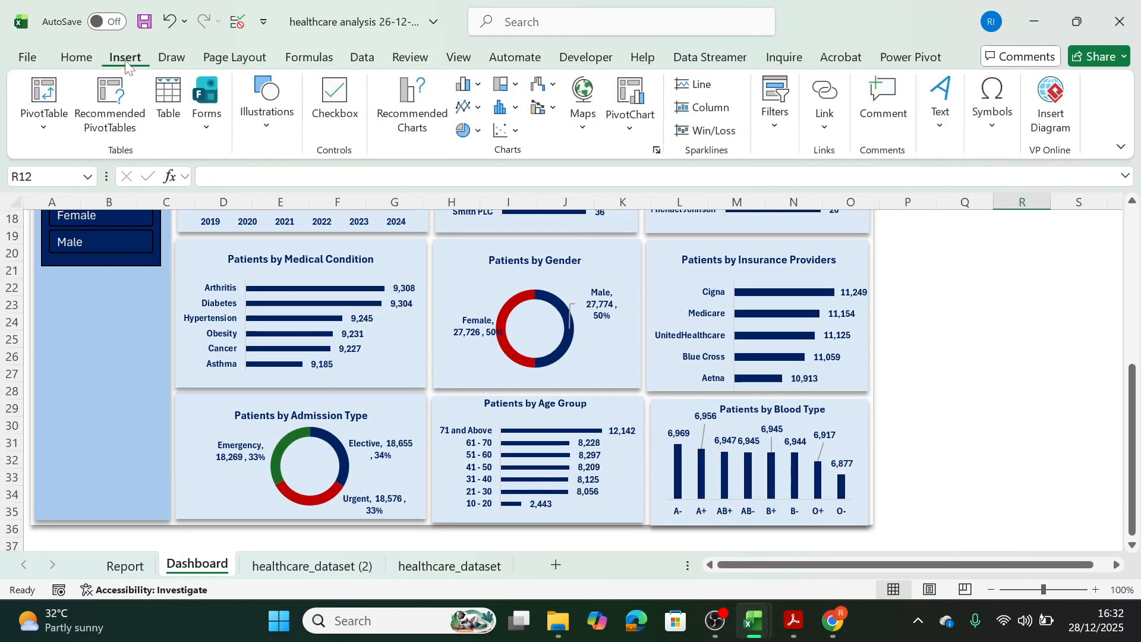
pyautogui.click(269, 132)
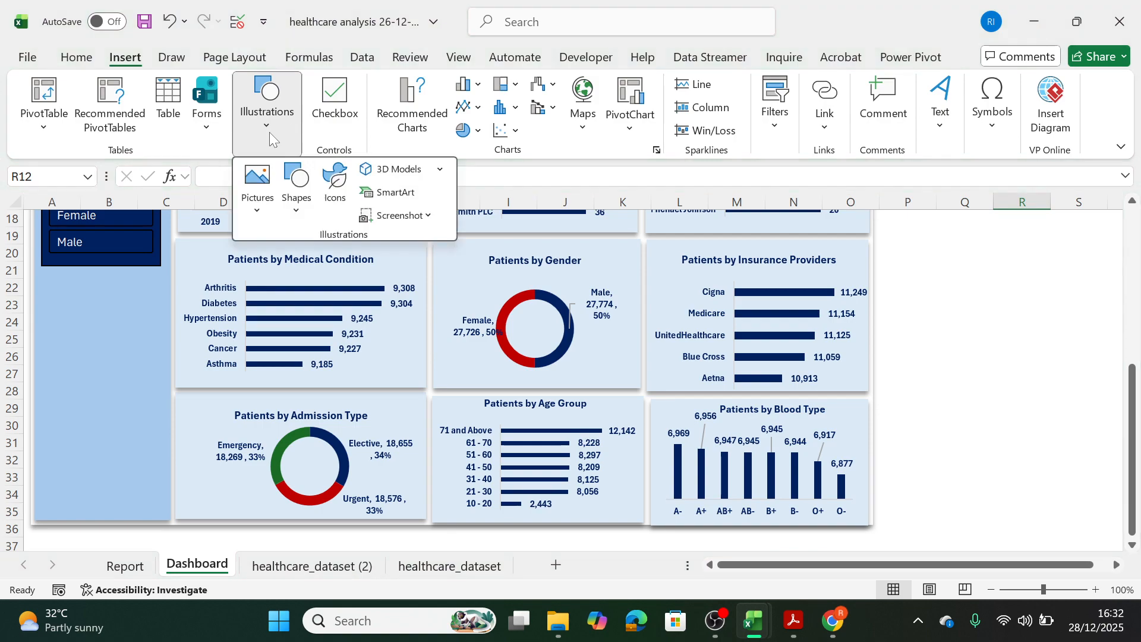
pyautogui.click(286, 223)
pyautogui.click(291, 262)
pyautogui.moveTo(55, 293); pyautogui.dragTo(160, 500)
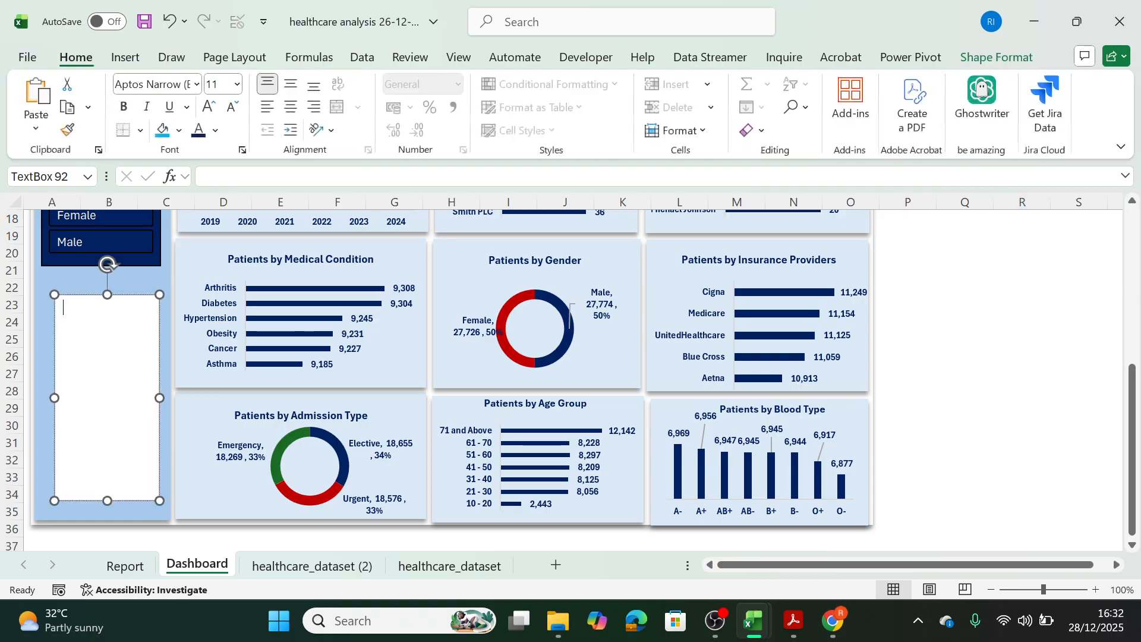
pyautogui.moveTo(132, 295); pyautogui.dragTo(127, 301)
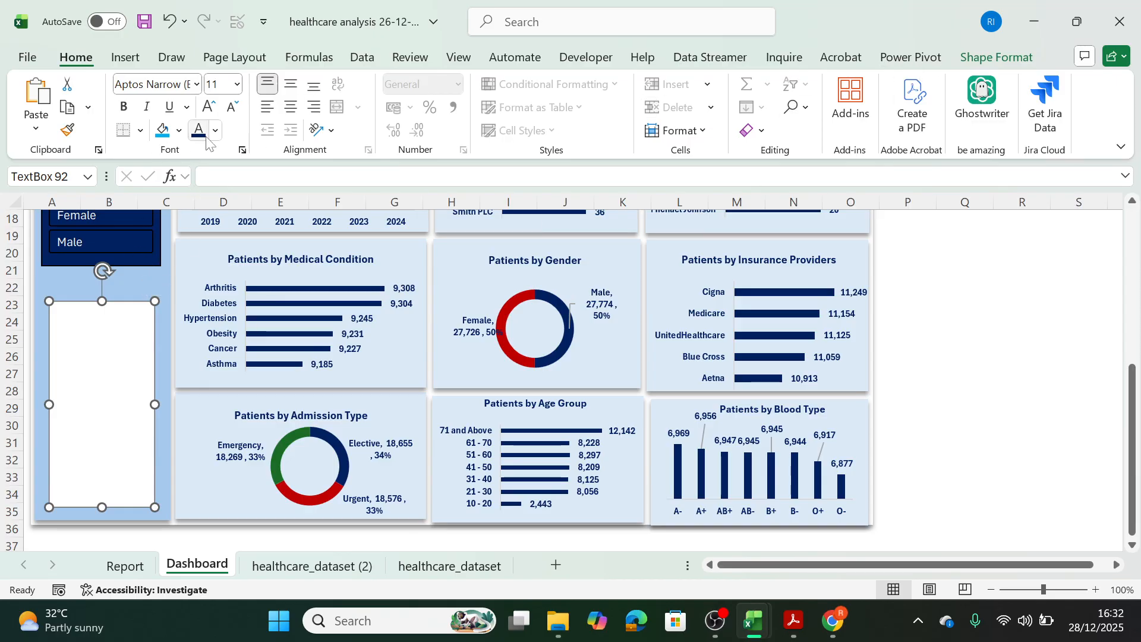
# Fill the sidebar text box with standard dark blue and widen it on both sides to roughly match the Gender slicer.
pyautogui.click(973, 59)
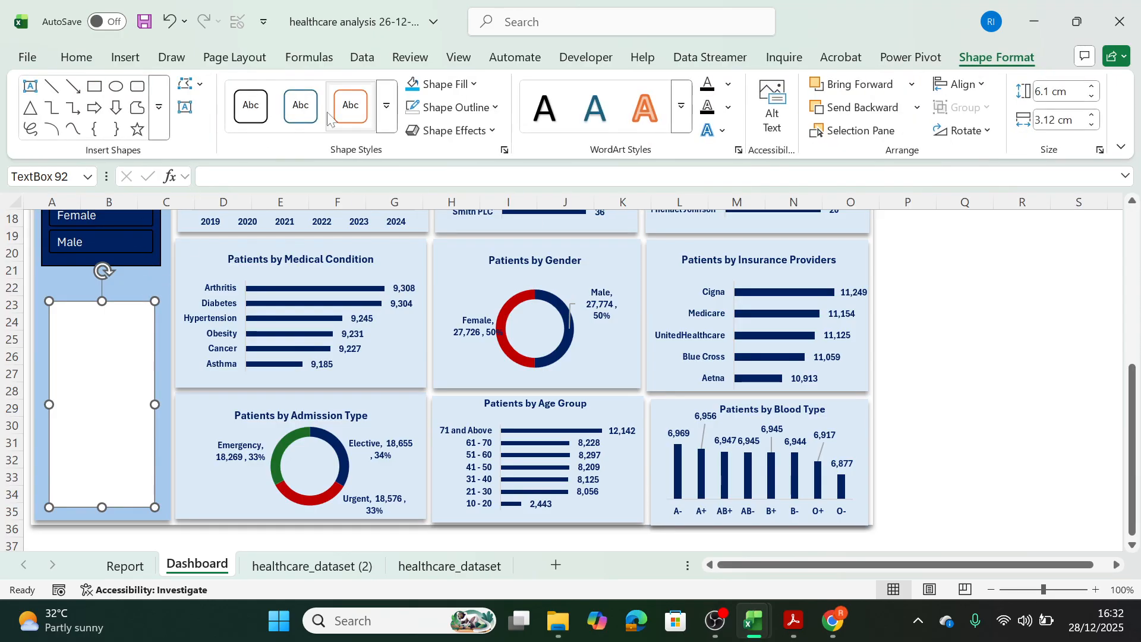
pyautogui.click(433, 83)
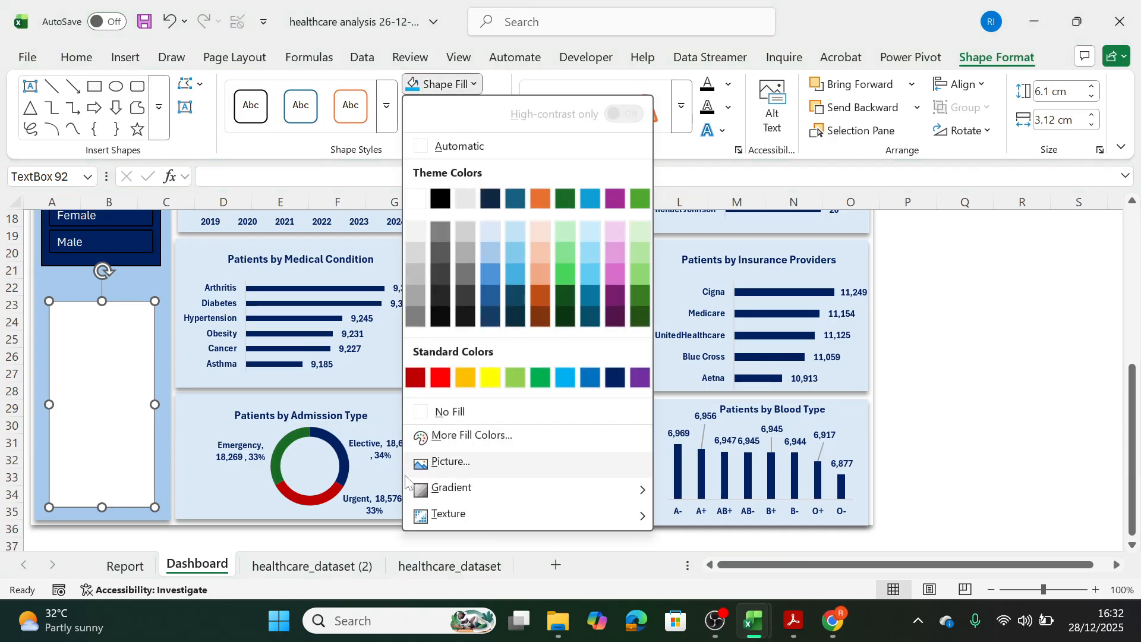
pyautogui.click(615, 378)
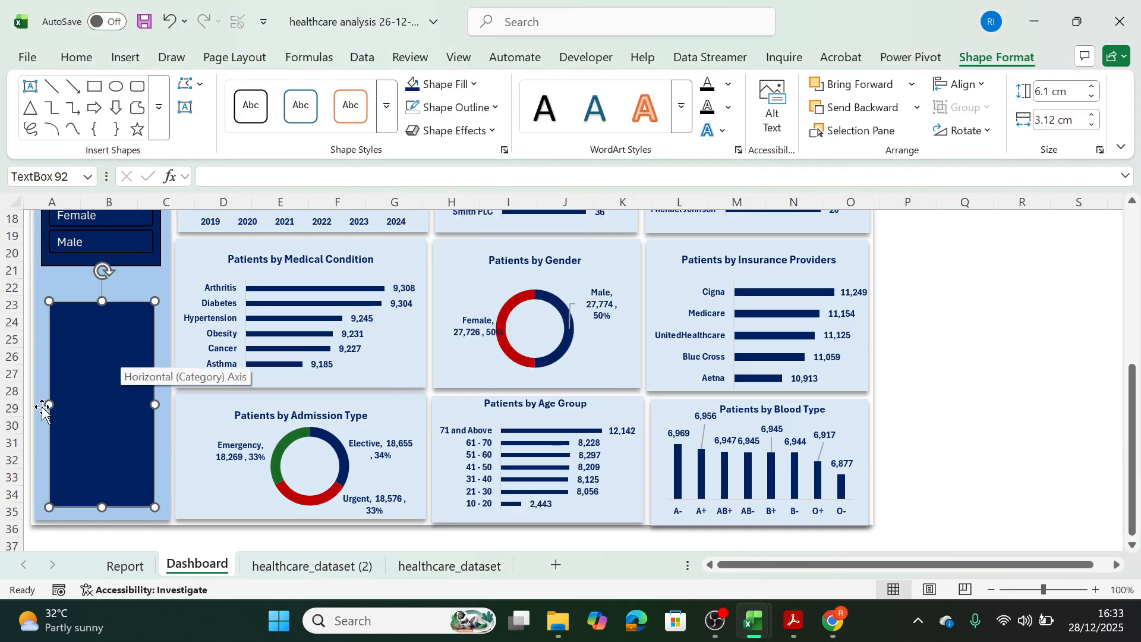
pyautogui.moveTo(44, 407); pyautogui.dragTo(43, 407)
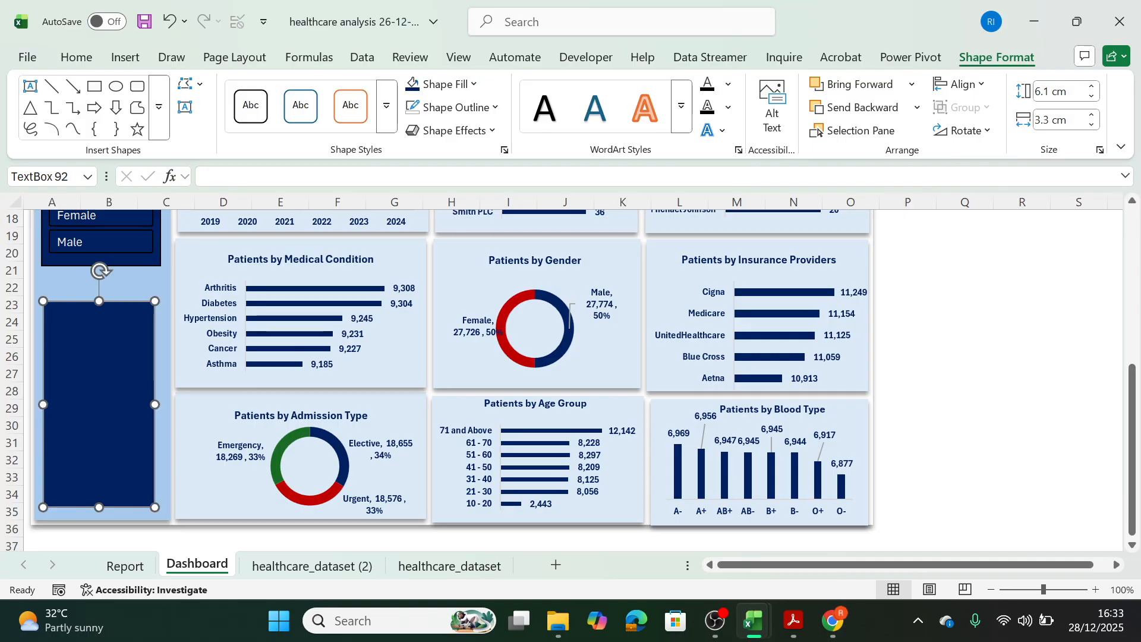
pyautogui.moveTo(155, 407); pyautogui.dragTo(161, 407)
pyautogui.click(1022, 460)
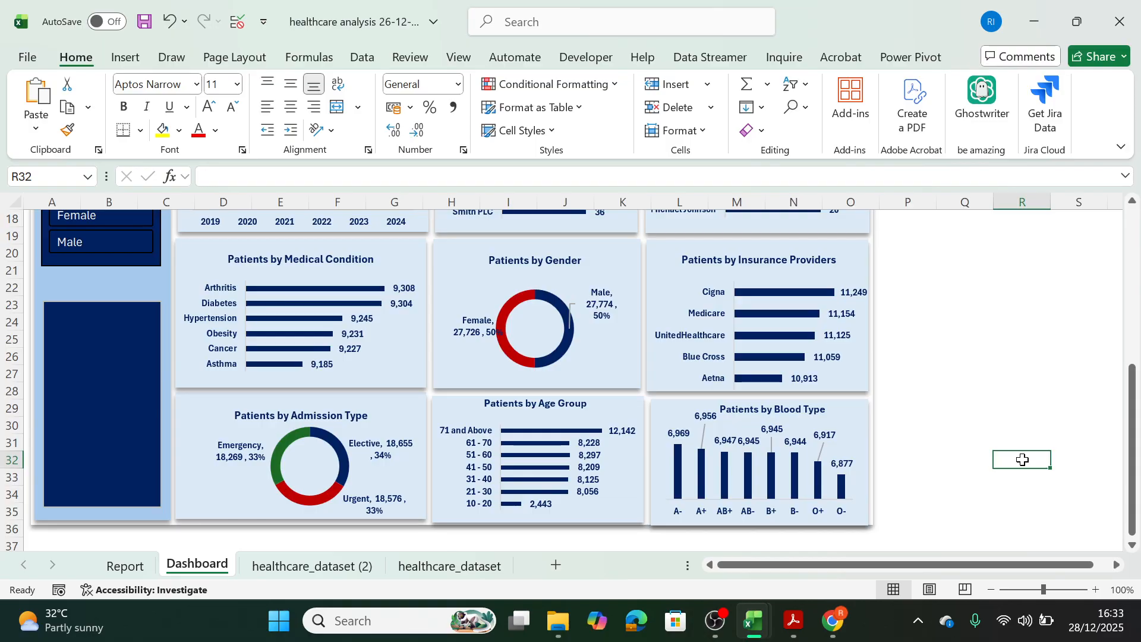
# Copy the purpose paragraph from the Final HealthCare Analysis workbook's dashboard and paste it into the dark blue sidebar text box here.
pyautogui.moveTo(754, 622)
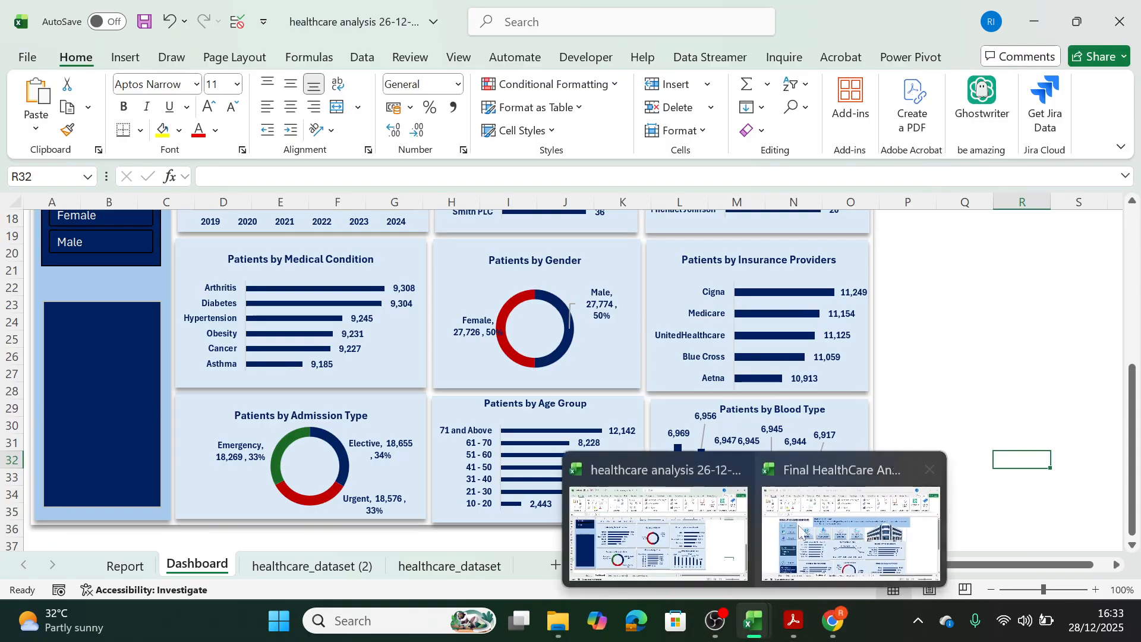
pyautogui.click(773, 567)
pyautogui.moveTo(1134, 363); pyautogui.dragTo(1134, 500)
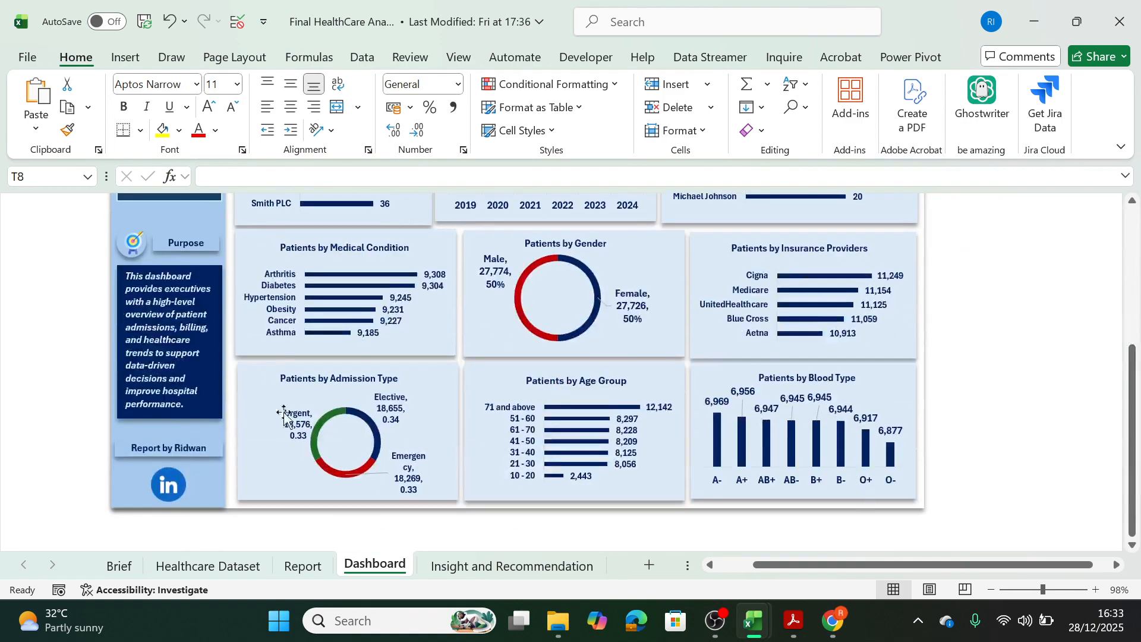
pyautogui.click(128, 276)
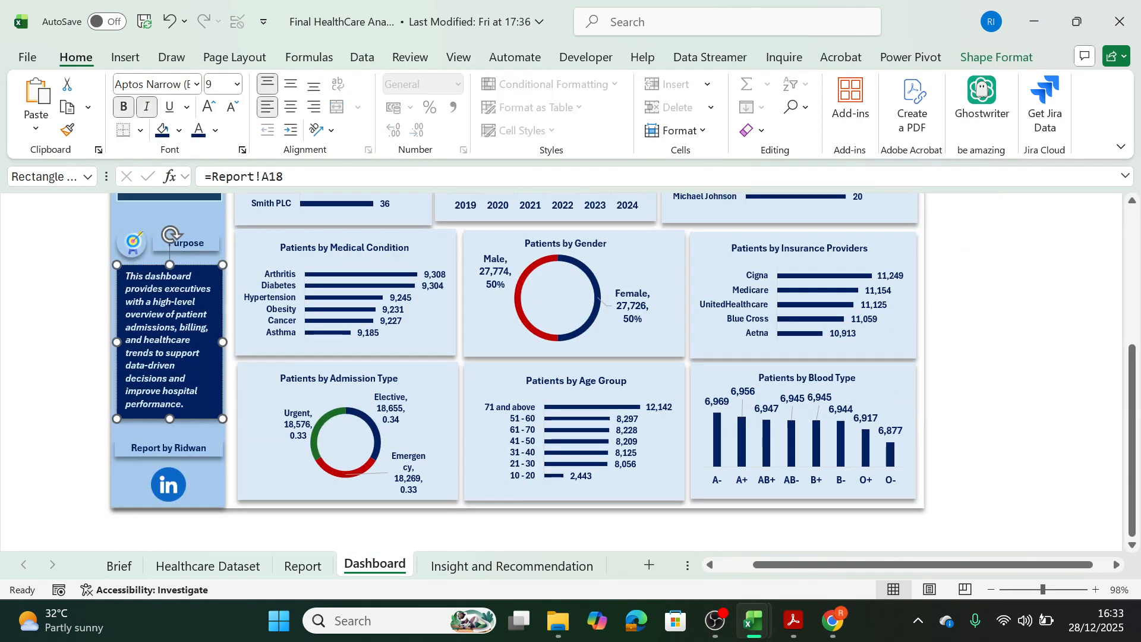
pyautogui.tripleClick(130, 277)
pyautogui.hotkey('ctrl', 'c')
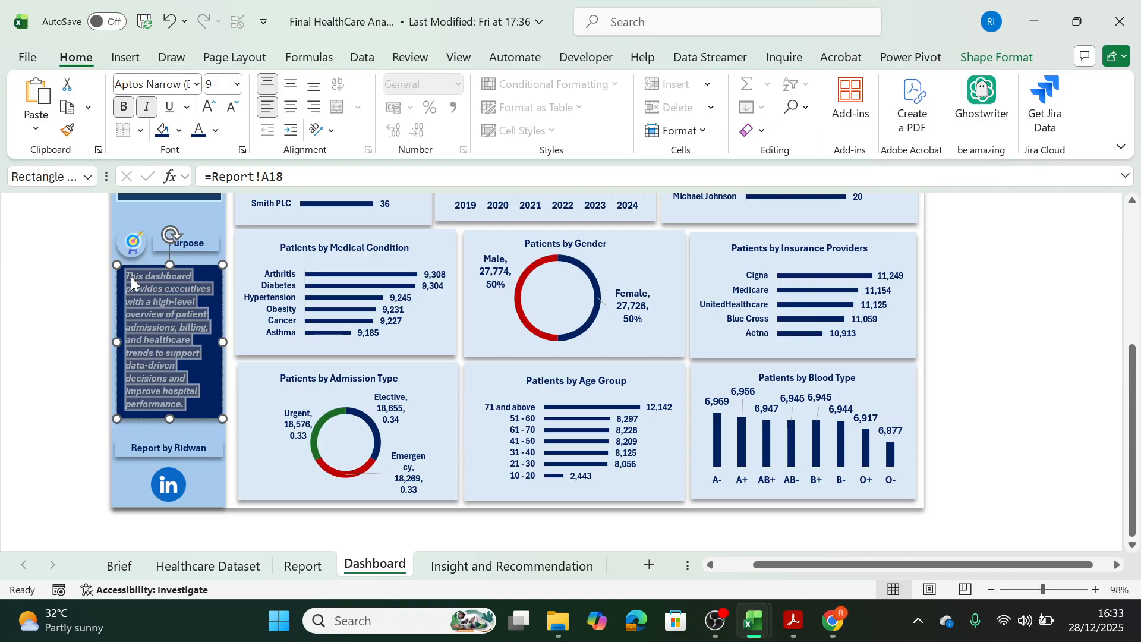
pyautogui.moveTo(754, 621)
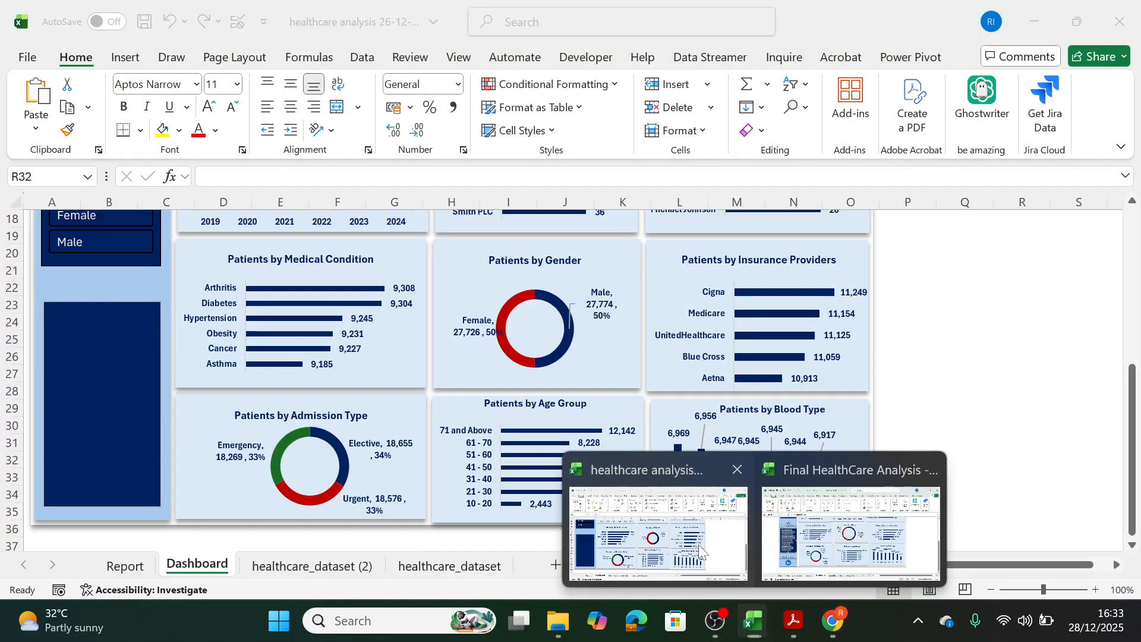
pyautogui.click(698, 544)
pyautogui.doubleClick(69, 341)
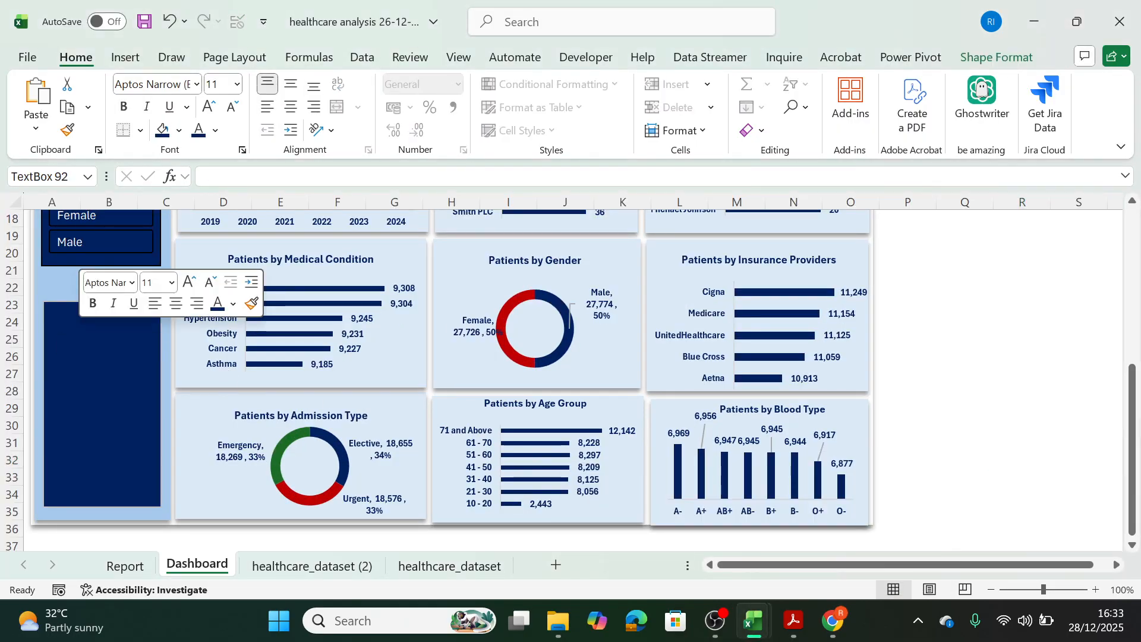
pyautogui.hotkey('ctrl', 'v')
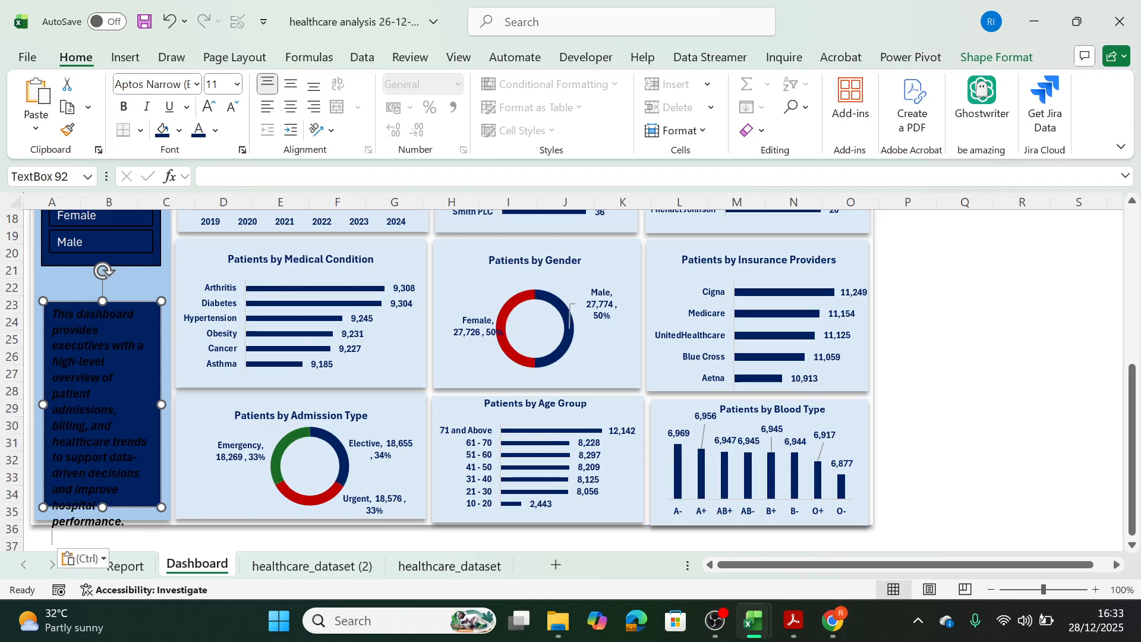
# Set the font color of all the pasted purpose text to white.
pyautogui.hotkey('ctrl', 'a')
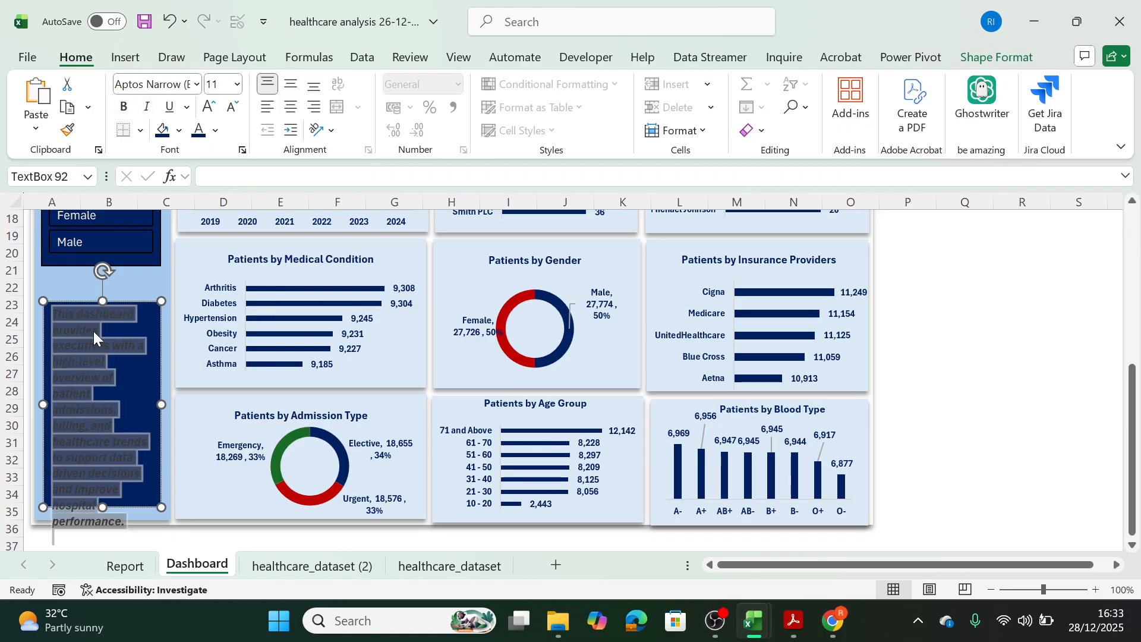
pyautogui.click(215, 131)
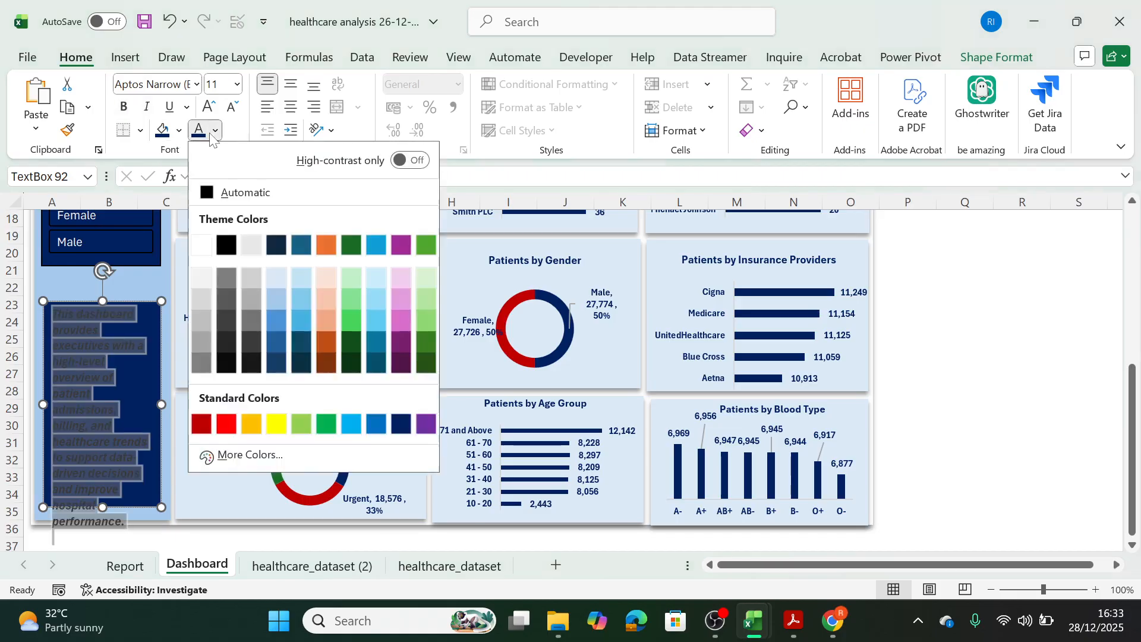
pyautogui.click(202, 245)
pyautogui.click(114, 377)
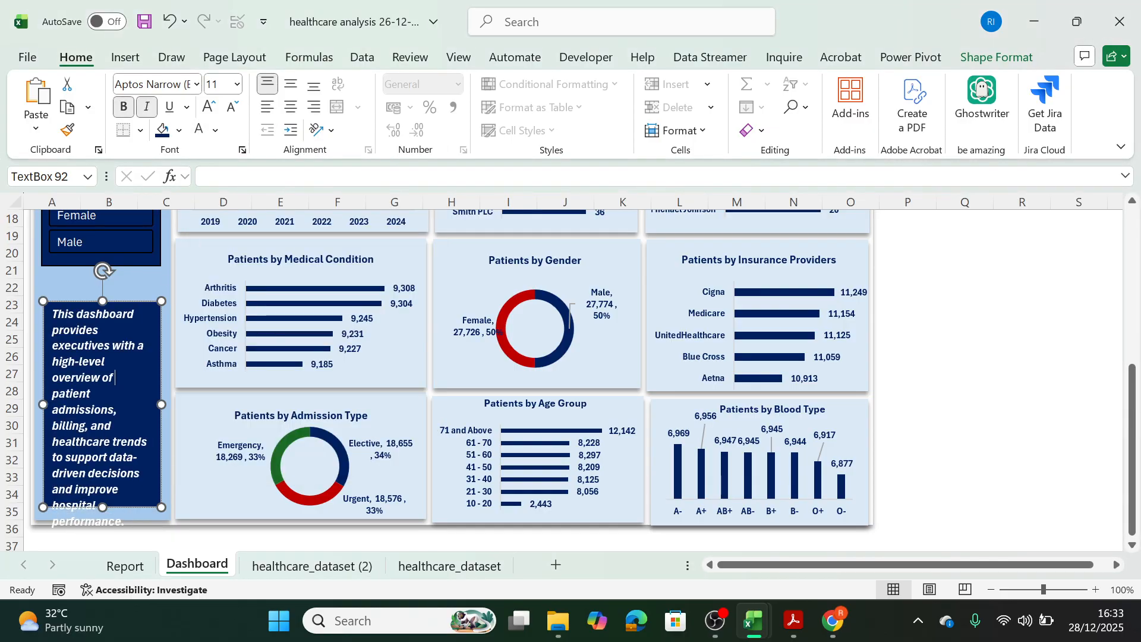
# Shorten the purpose text box to end around row 31 and move it slightly up toward the Gender slicer.
pyautogui.click(222, 86)
pyautogui.moveTo(161, 507); pyautogui.dragTo(101, 448)
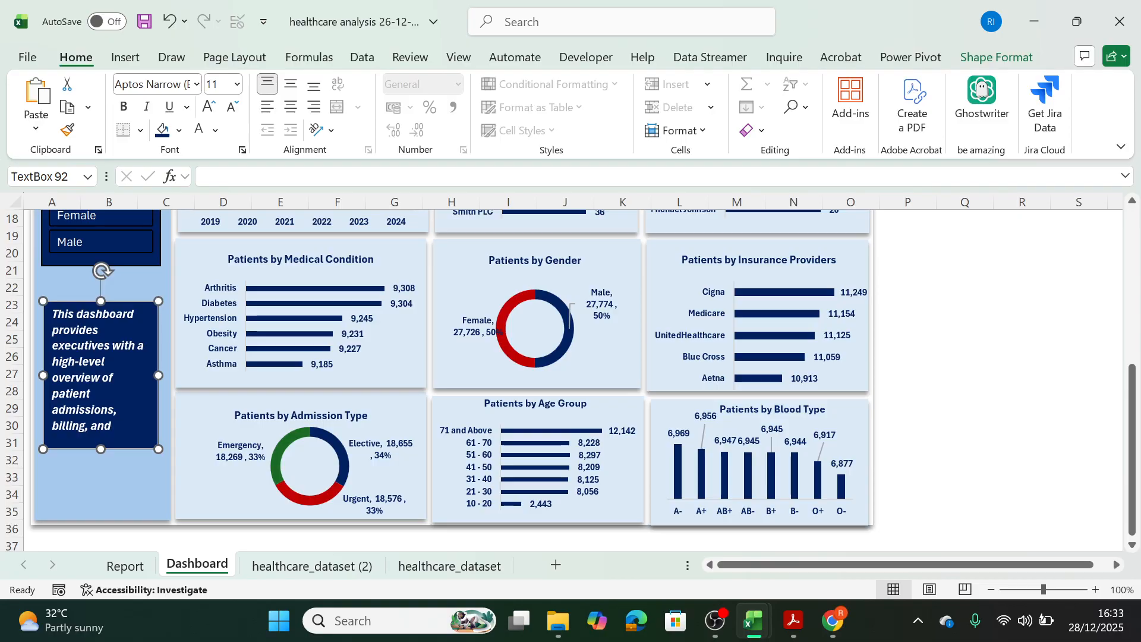
pyautogui.click(129, 299)
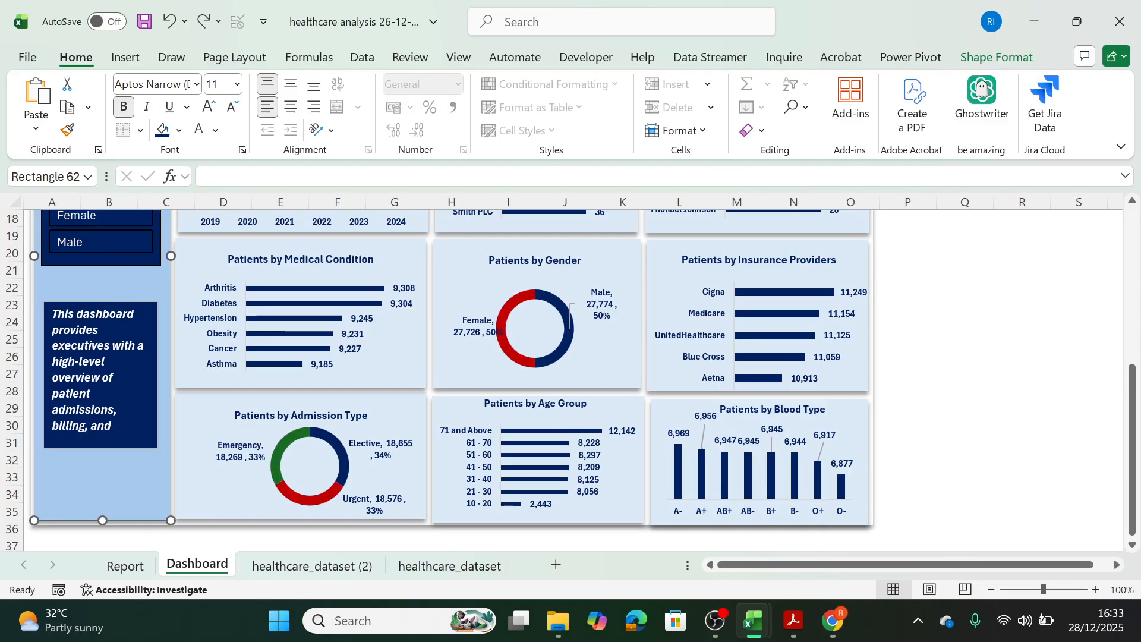
pyautogui.click(129, 313)
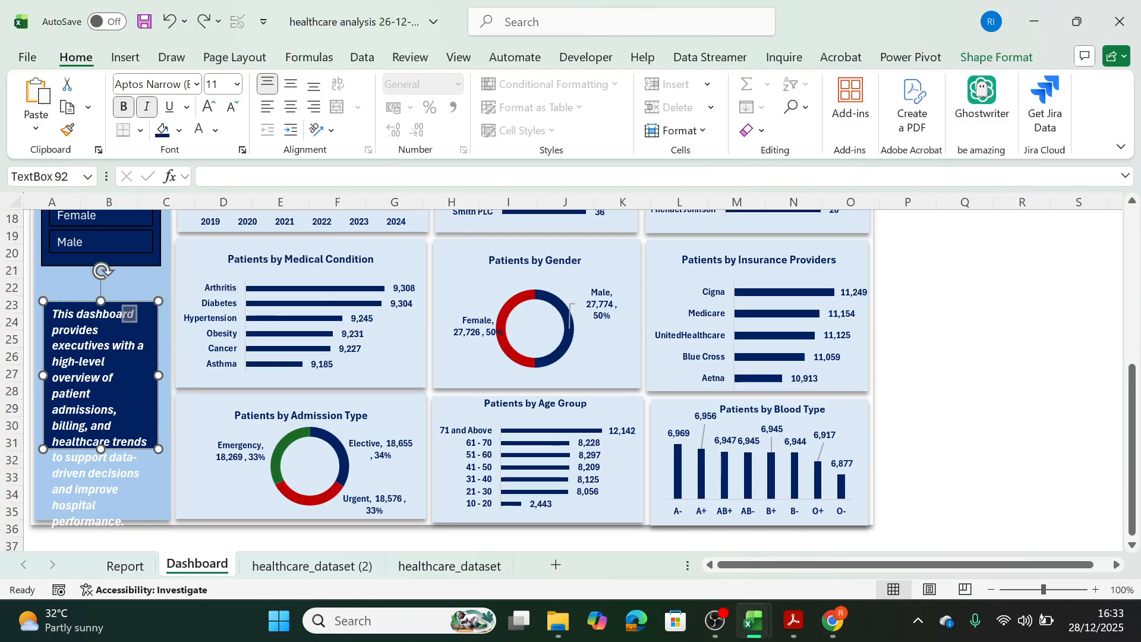
pyautogui.moveTo(145, 301); pyautogui.dragTo(146, 291)
# Set the purpose text to font size 9 and extend the text box slightly downward.
pyautogui.click(102, 344)
pyautogui.hotkey('ctrl', 'a')
pyautogui.click(237, 84)
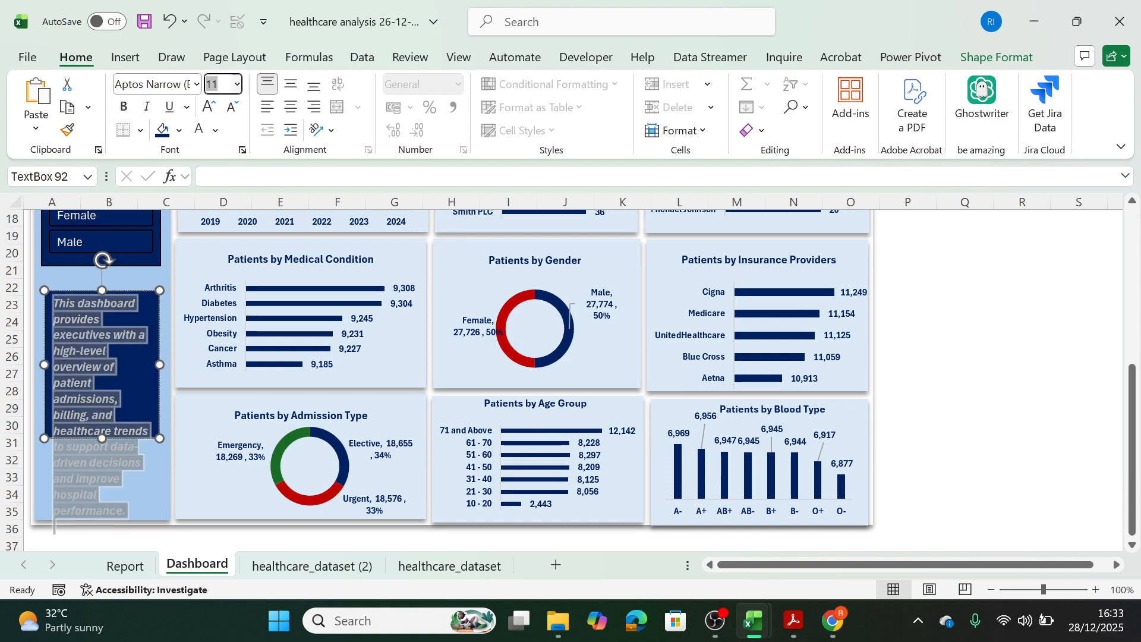
pyautogui.write('9')
pyautogui.press('Return')
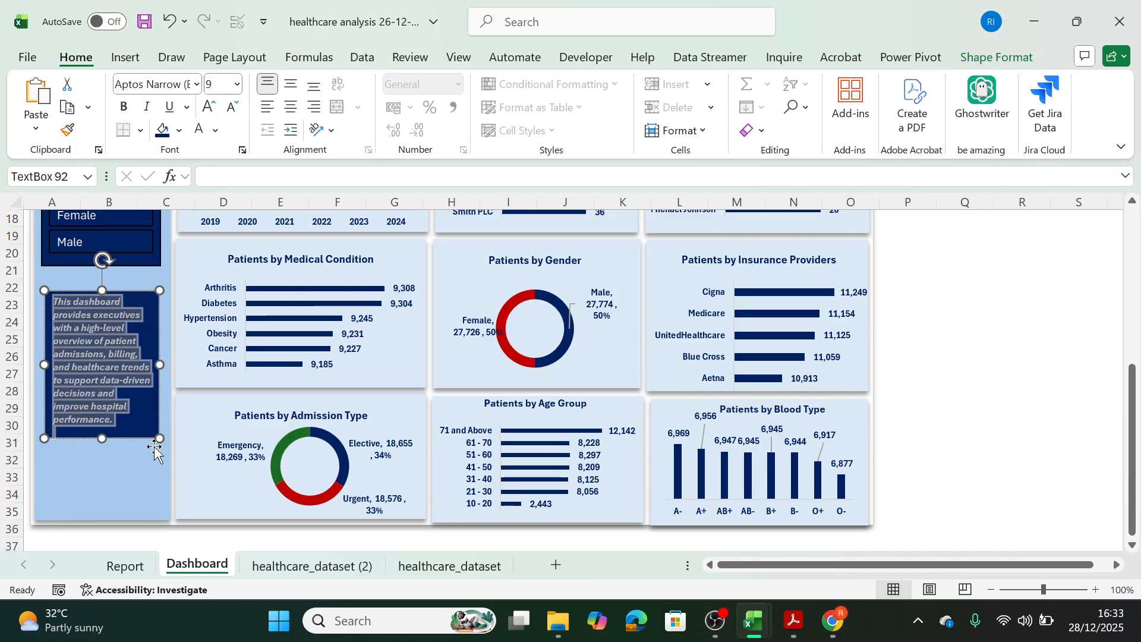
pyautogui.moveTo(159, 438); pyautogui.dragTo(159, 448)
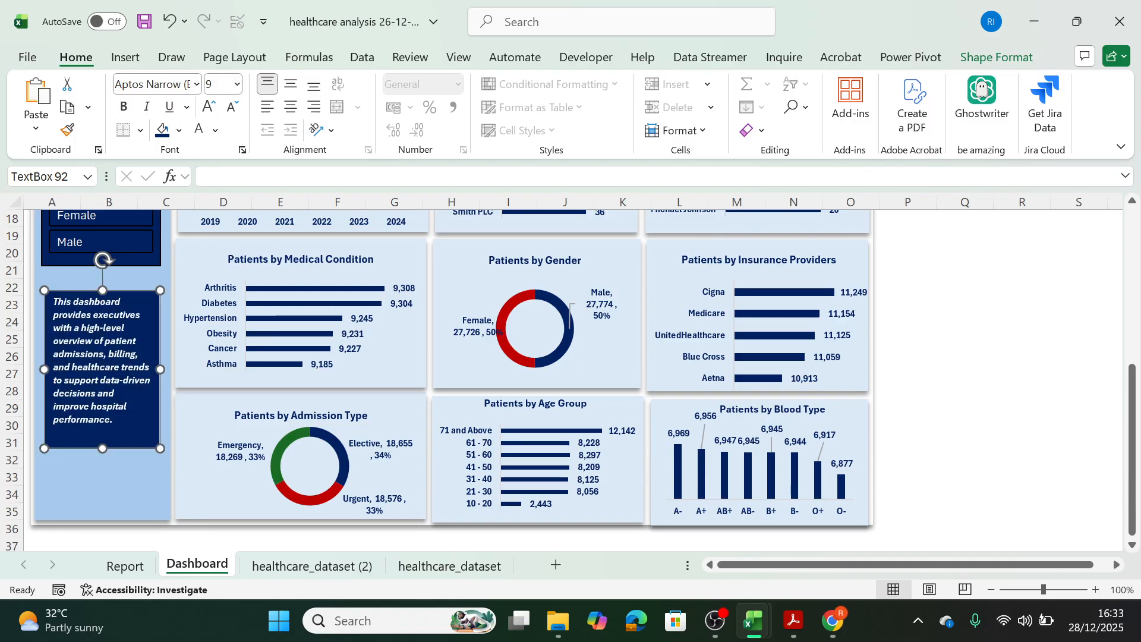
pyautogui.hotkey('ctrl', 'a')
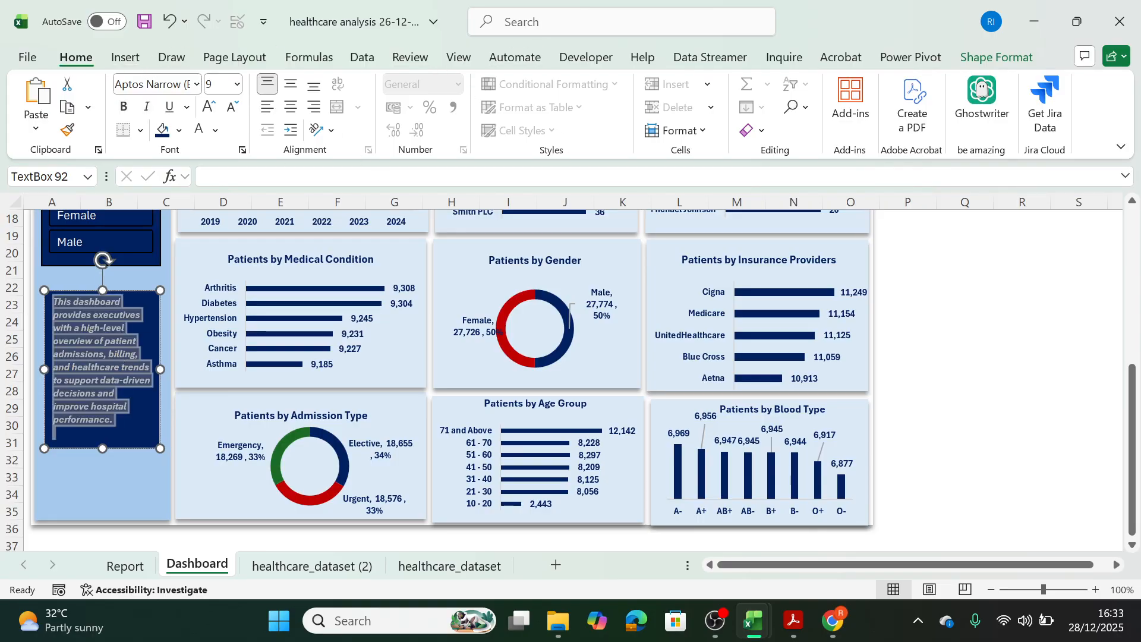
pyautogui.click(907, 373)
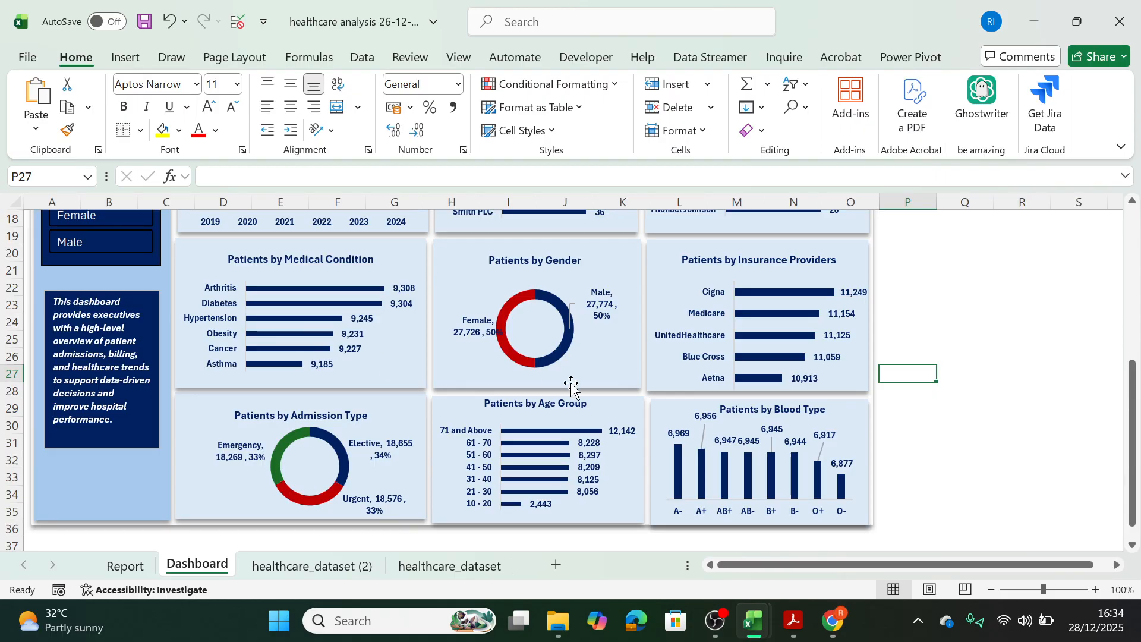
# Add a new worksheet after the Dashboard sheet and name it Brief.
pyautogui.moveTo(1121, 434); pyautogui.dragTo(1123, 279)
pyautogui.click(132, 316)
pyautogui.moveTo(132, 316); pyautogui.dragTo(144, 385)
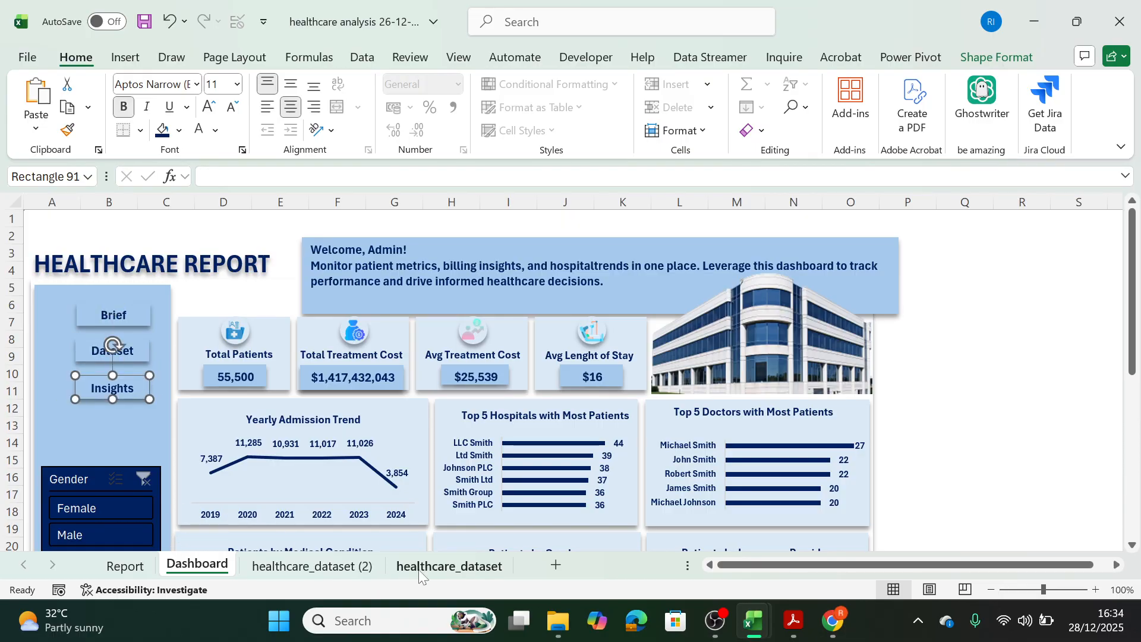
pyautogui.click(559, 566)
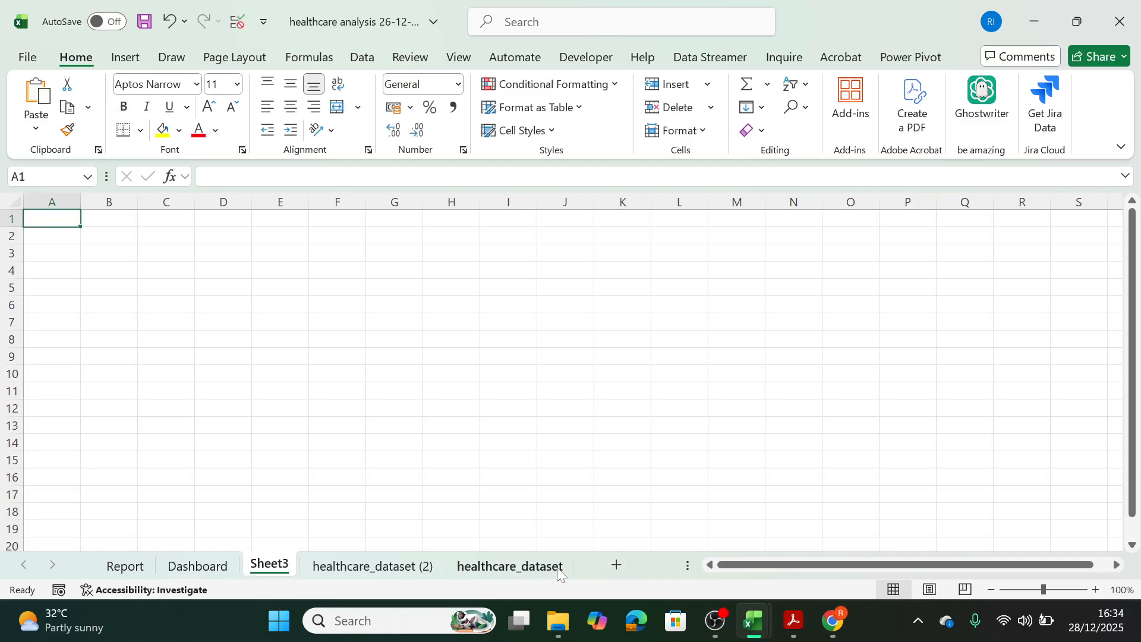
pyautogui.doubleClick(264, 564)
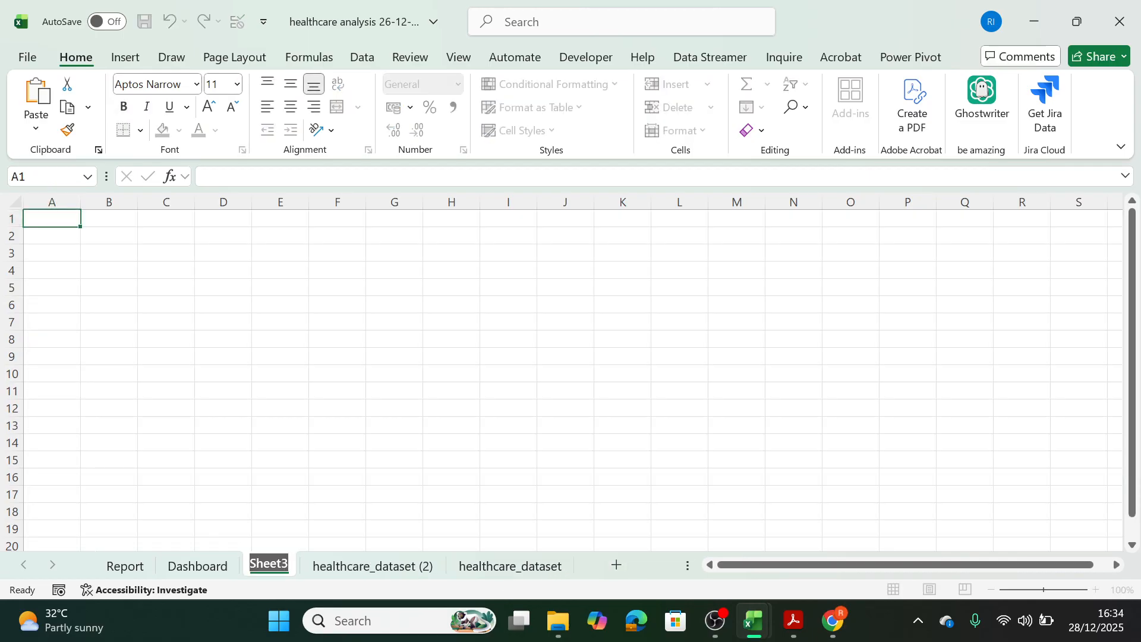
pyautogui.write('Brief')
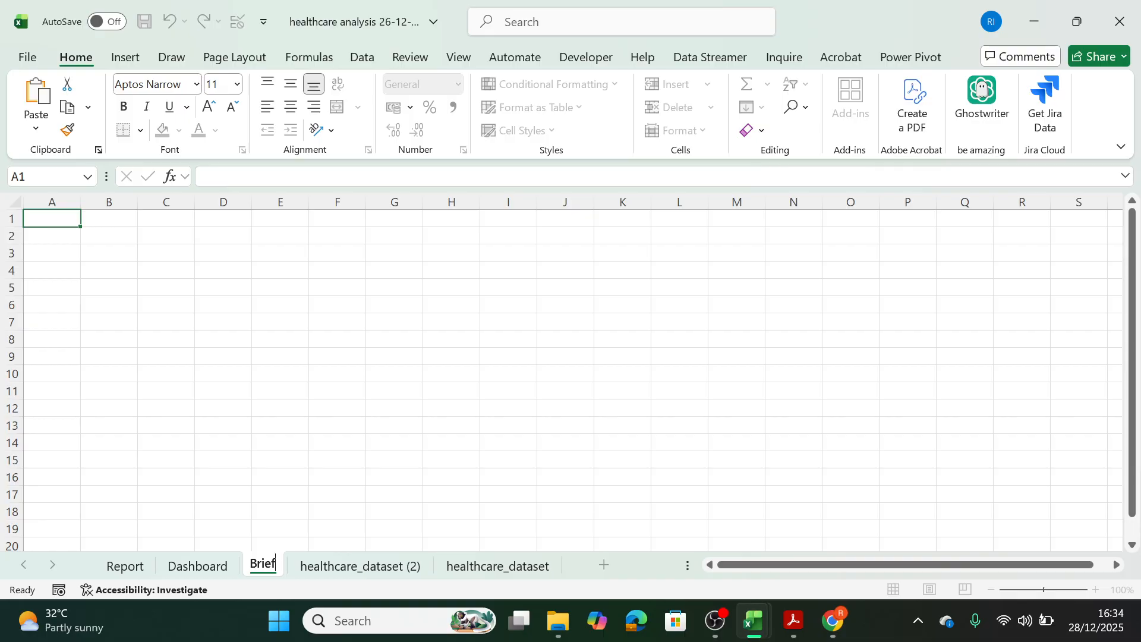
pyautogui.press('Return')
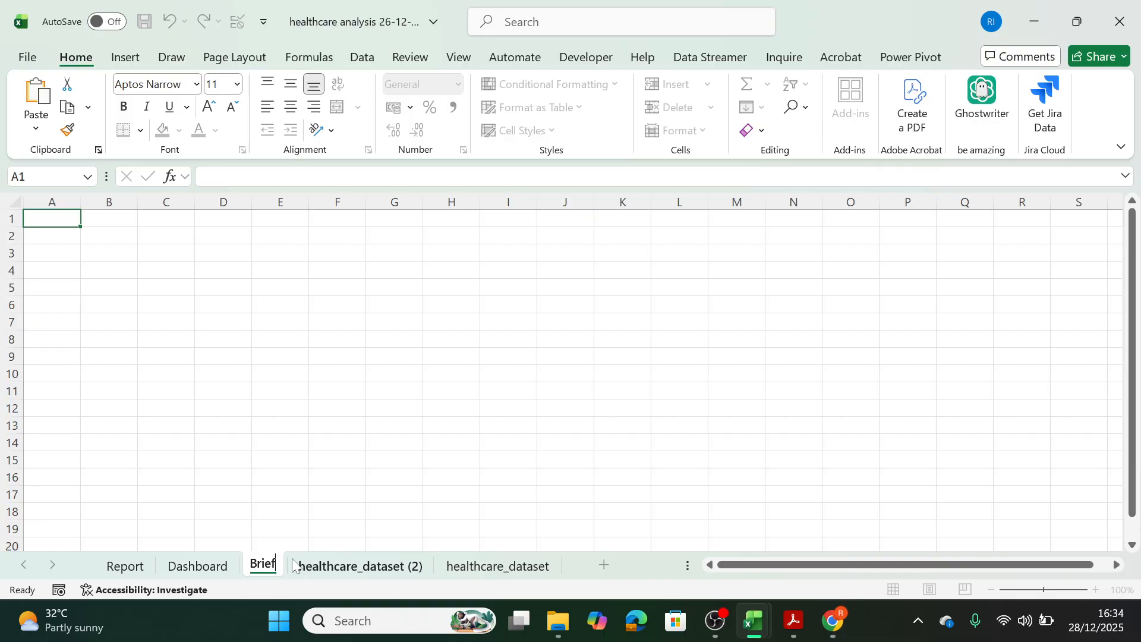
# Add another worksheet after Brief and name it Insights.
pyautogui.click(604, 564)
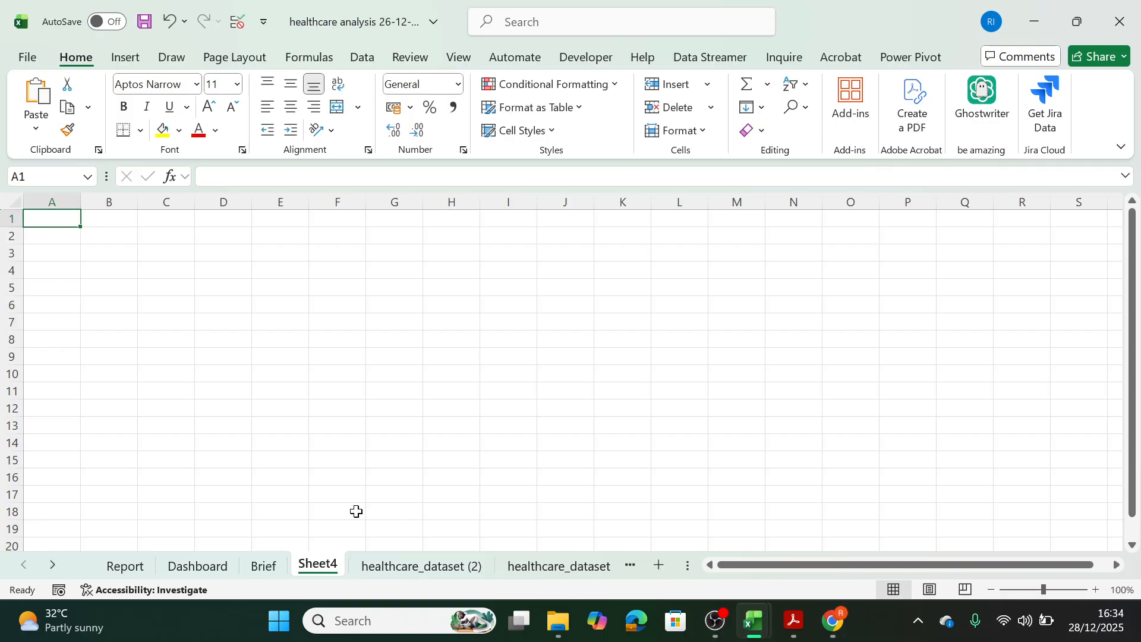
pyautogui.doubleClick(319, 563)
pyautogui.write('D')
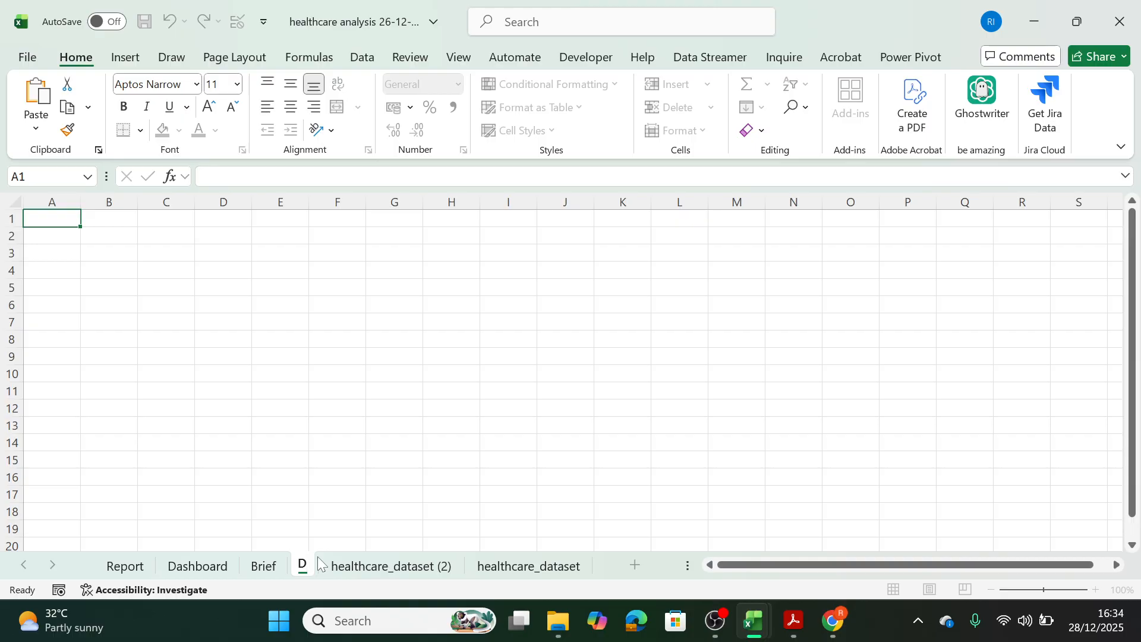
pyautogui.press('BackSpace')
pyautogui.write('Inisghts')
pyautogui.press('Return')
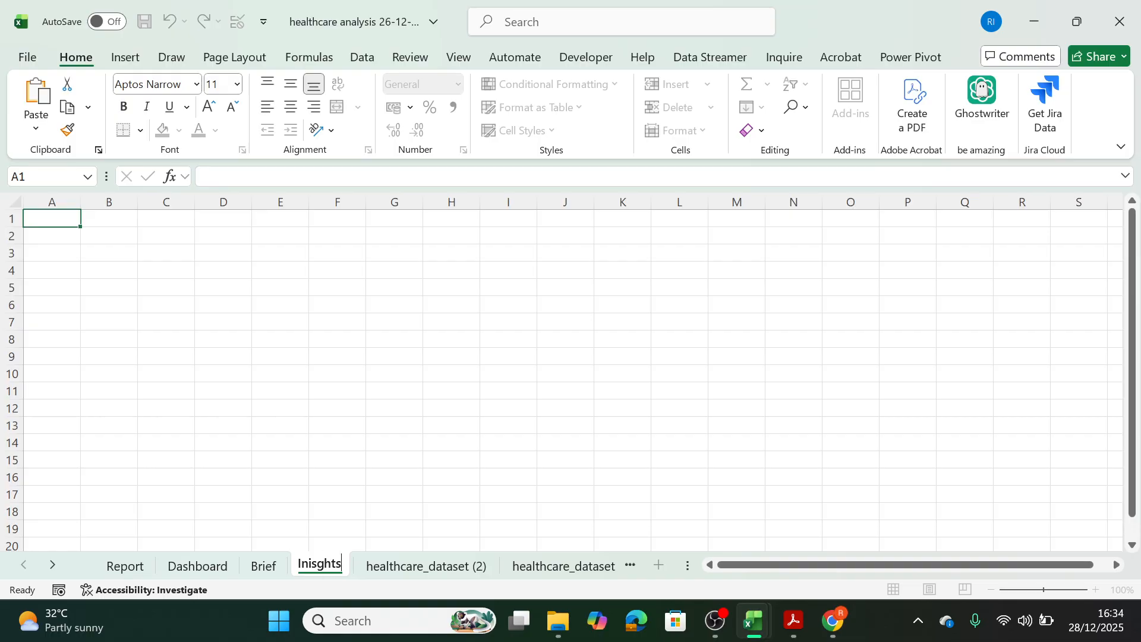
pyautogui.click(317, 558)
pyautogui.press('BackSpace')
pyautogui.press('BackSpace')
pyautogui.write('si')
pyautogui.click(433, 475)
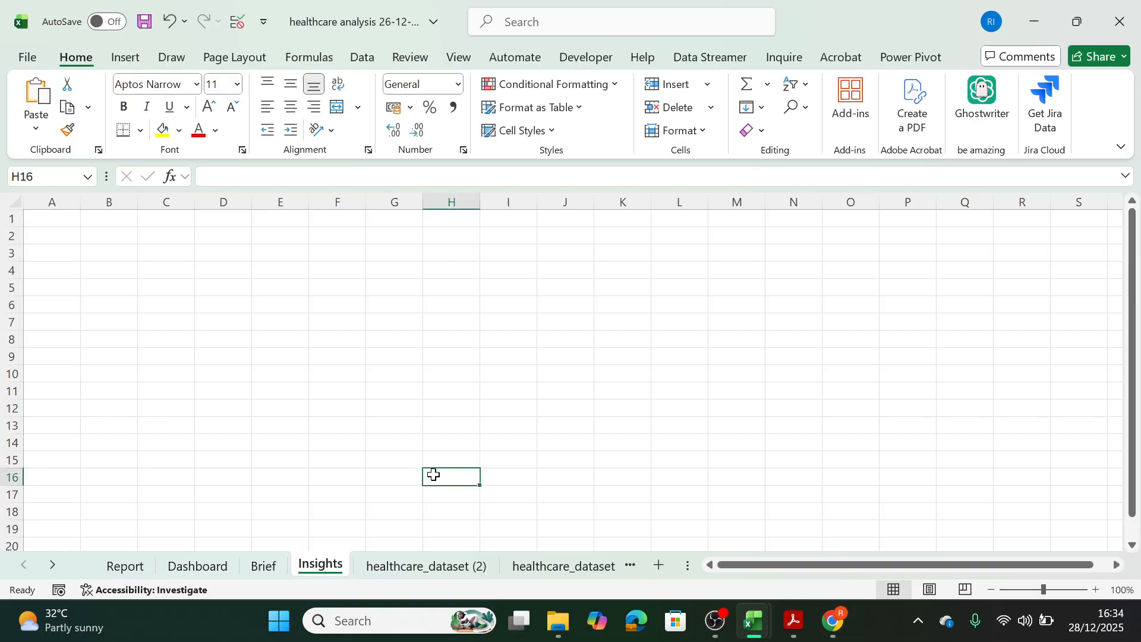
# Reorder the worksheets so that Brief comes first, followed by Report, Dashboard and Insights.
pyautogui.click(265, 566)
pyautogui.click(147, 568)
pyautogui.moveTo(162, 567); pyautogui.dragTo(374, 561)
pyautogui.moveTo(219, 566); pyautogui.dragTo(107, 566)
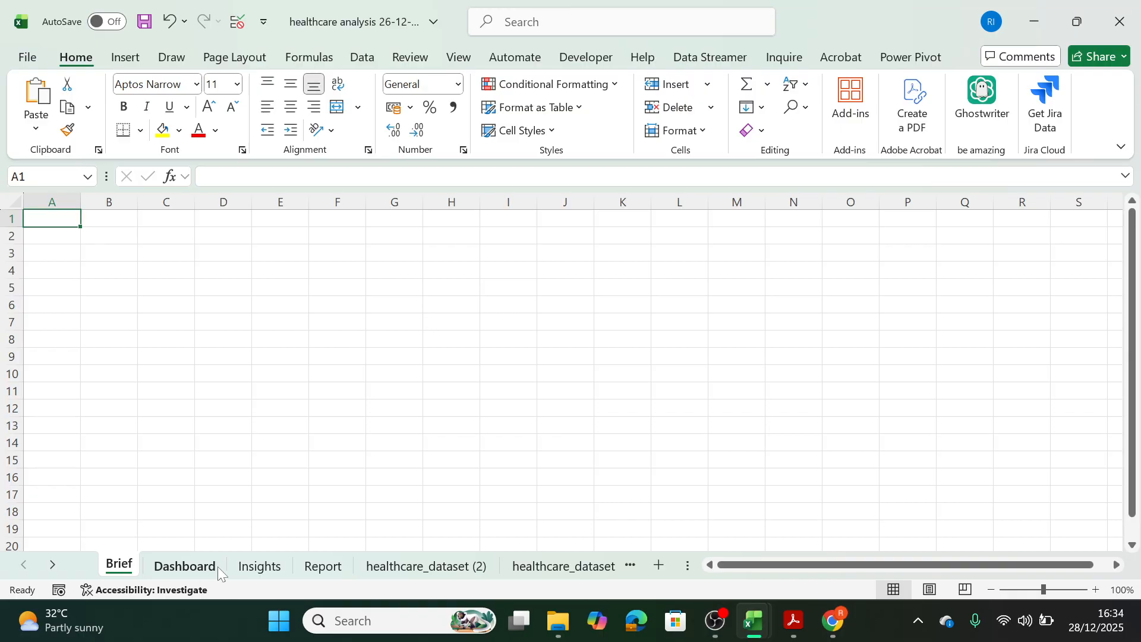
pyautogui.click(329, 567)
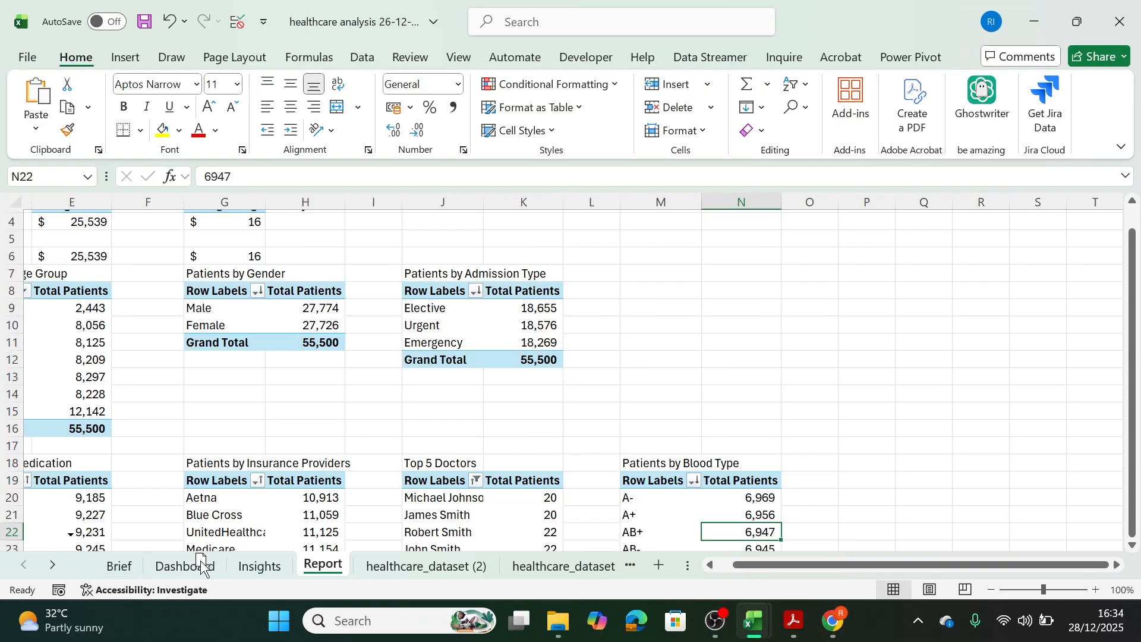
pyautogui.moveTo(204, 562); pyautogui.dragTo(181, 564)
# Rename the Report worksheet as Analysis.
pyautogui.doubleClick(174, 565)
pyautogui.write('Analysis')
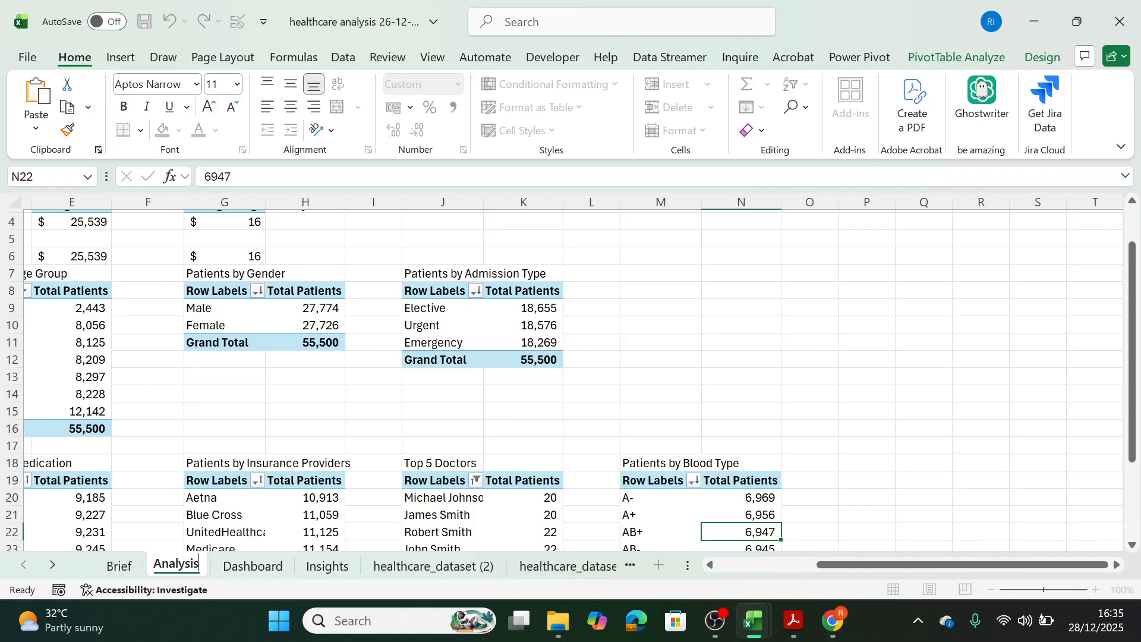
pyautogui.click(179, 484)
# On the Dashboard sheet, copy the circle behind the Total Patients icon and place the copy beside the Brief button.
pyautogui.click(248, 567)
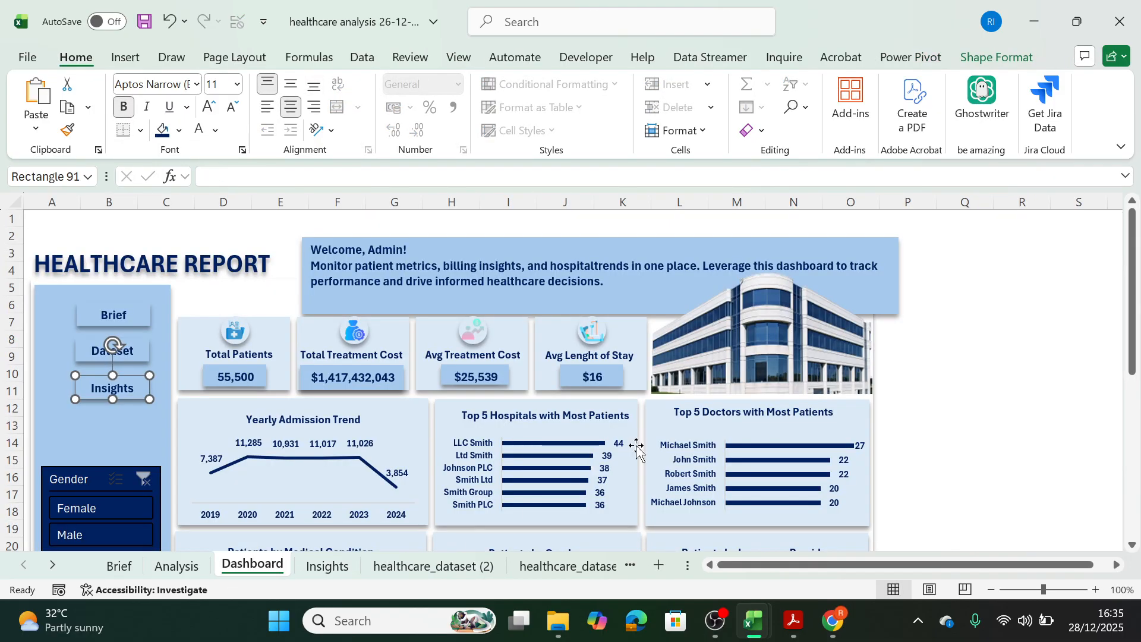
pyautogui.click(916, 476)
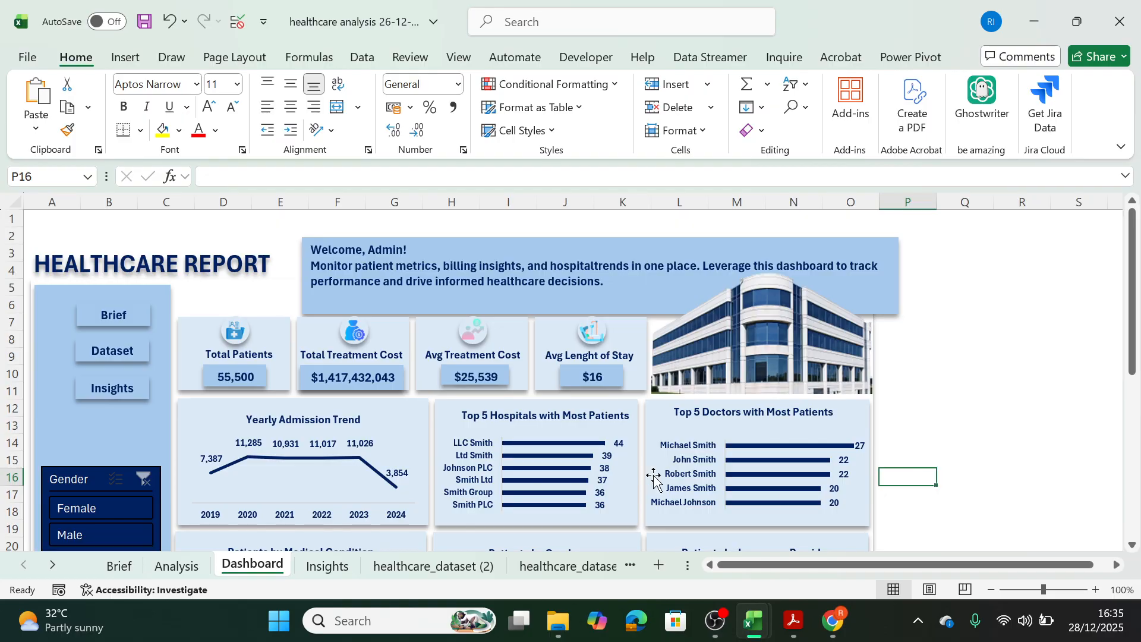
pyautogui.click(247, 333)
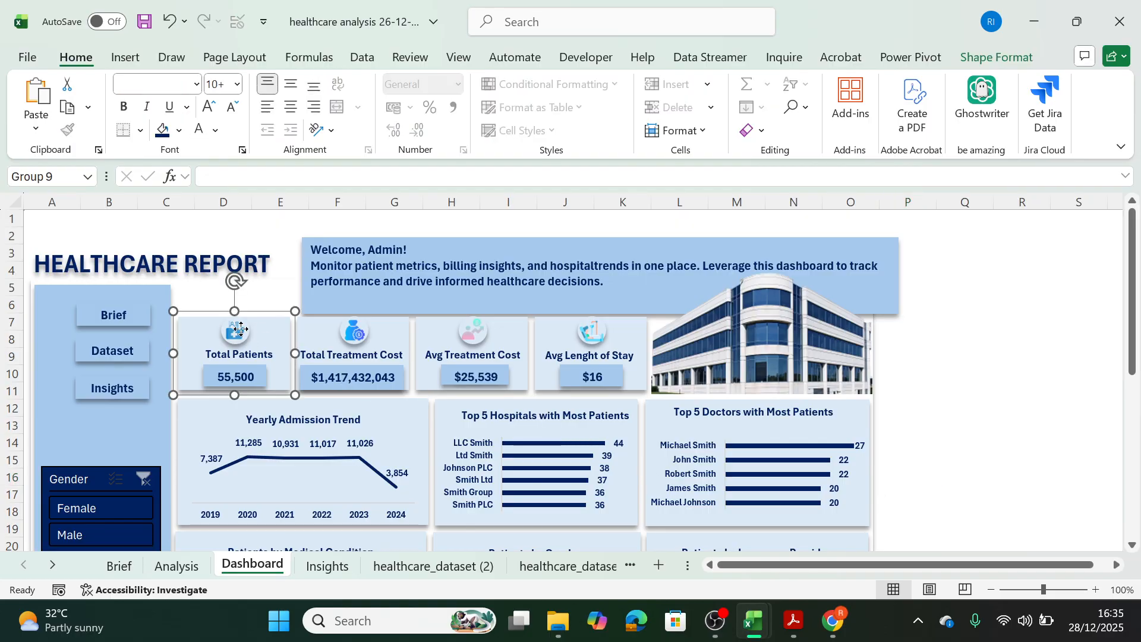
pyautogui.click(242, 332)
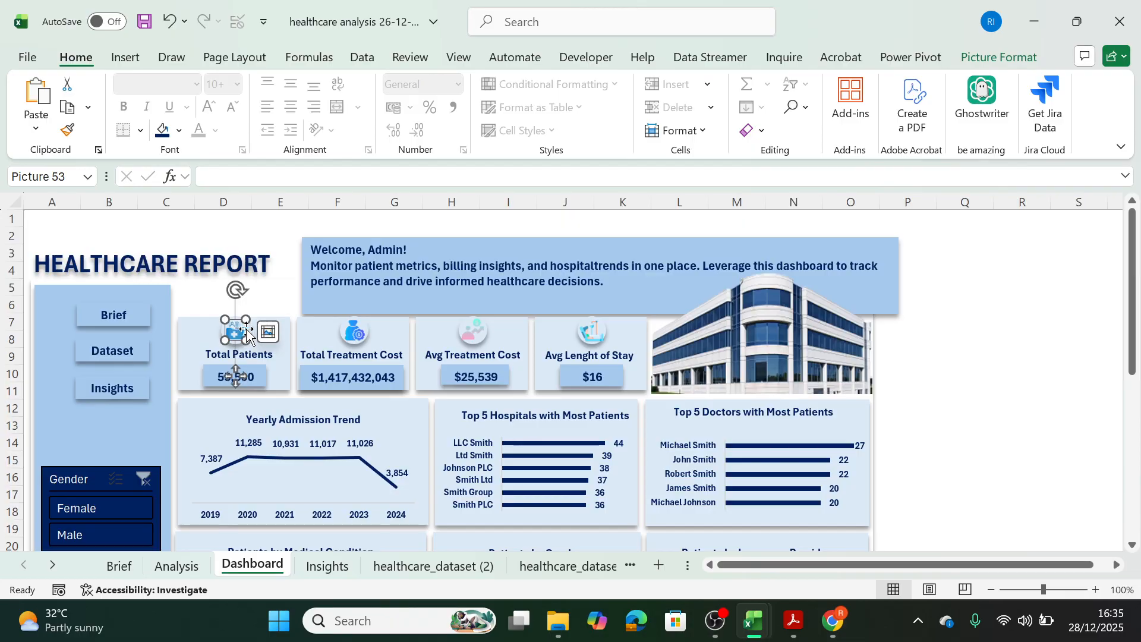
pyautogui.click(248, 332)
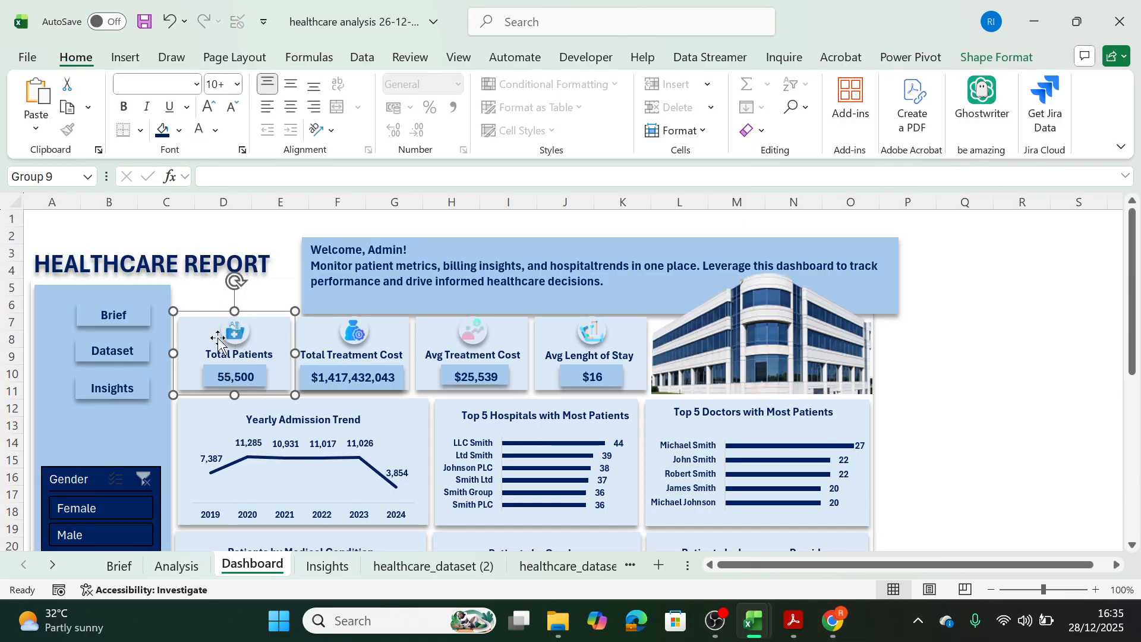
pyautogui.click(223, 334)
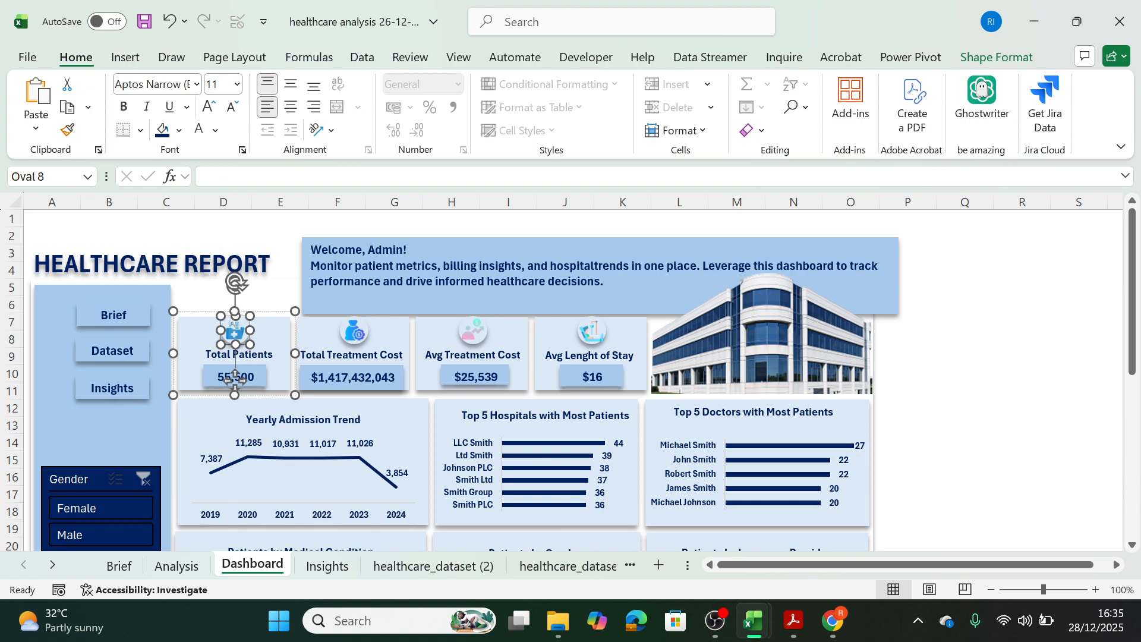
pyautogui.moveTo(234, 381); pyautogui.dragTo(192, 380)
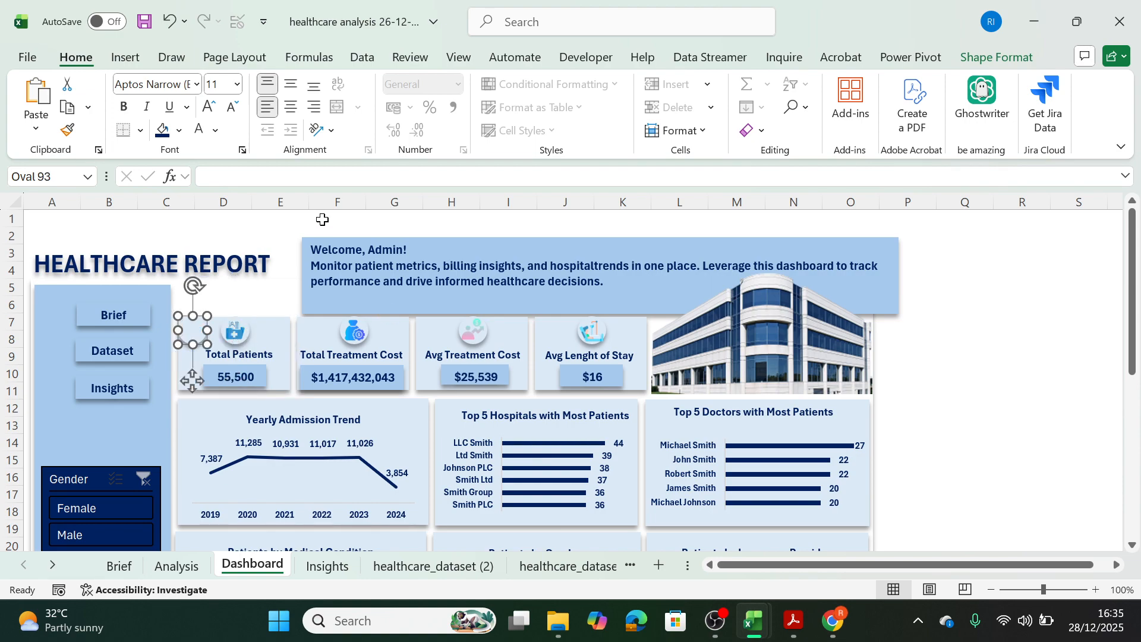
pyautogui.moveTo(199, 321); pyautogui.dragTo(63, 310)
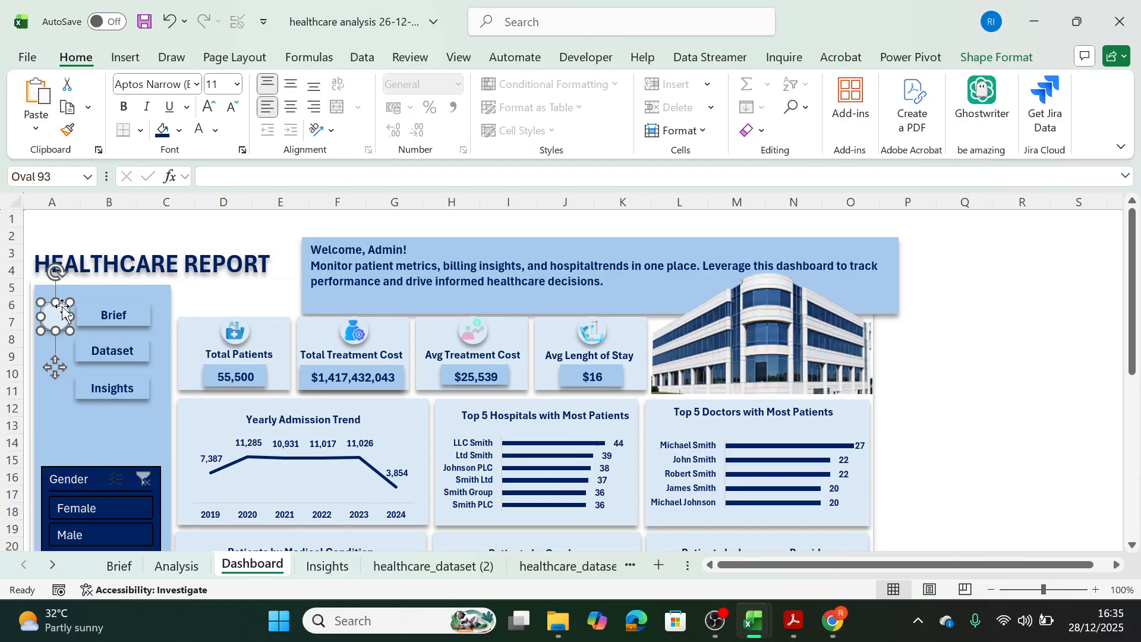
pyautogui.click(137, 321)
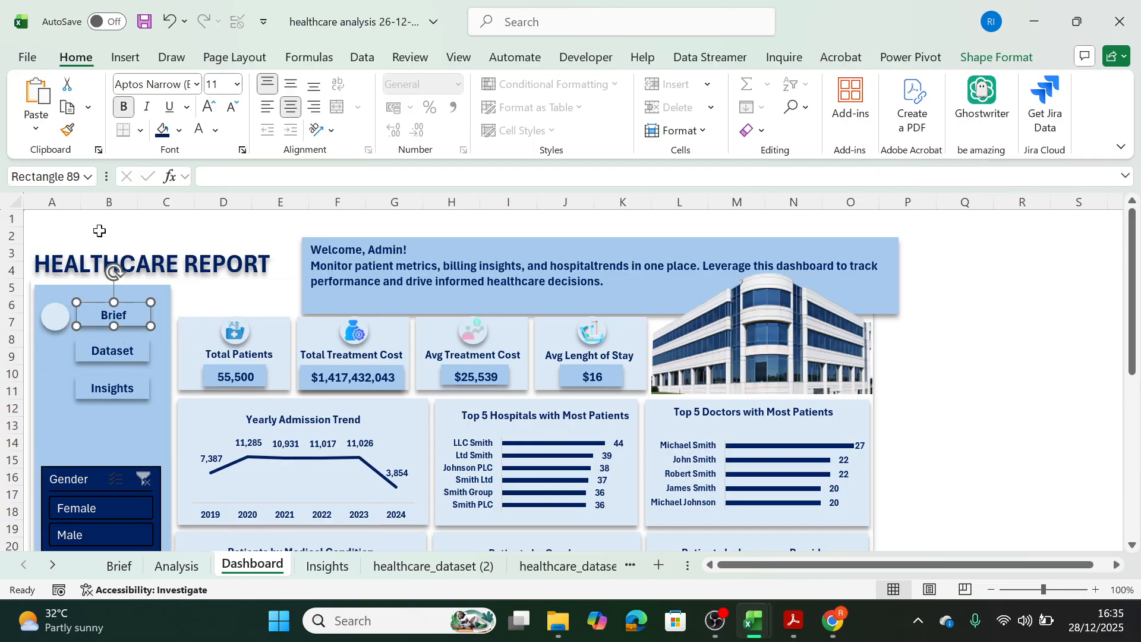
# Duplicate the circle beside the Brief button twice and align the copies beside the Dataset and Insights buttons.
pyautogui.click(58, 321)
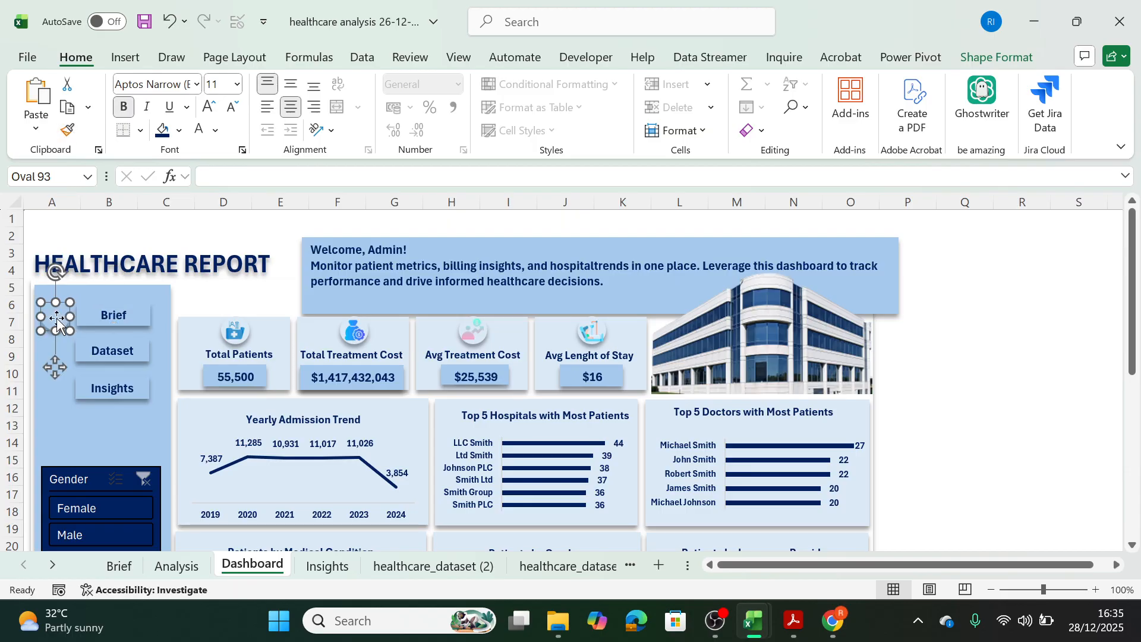
pyautogui.hotkey('ctrl', 'd')
pyautogui.hotkey('ctrl', 'd')
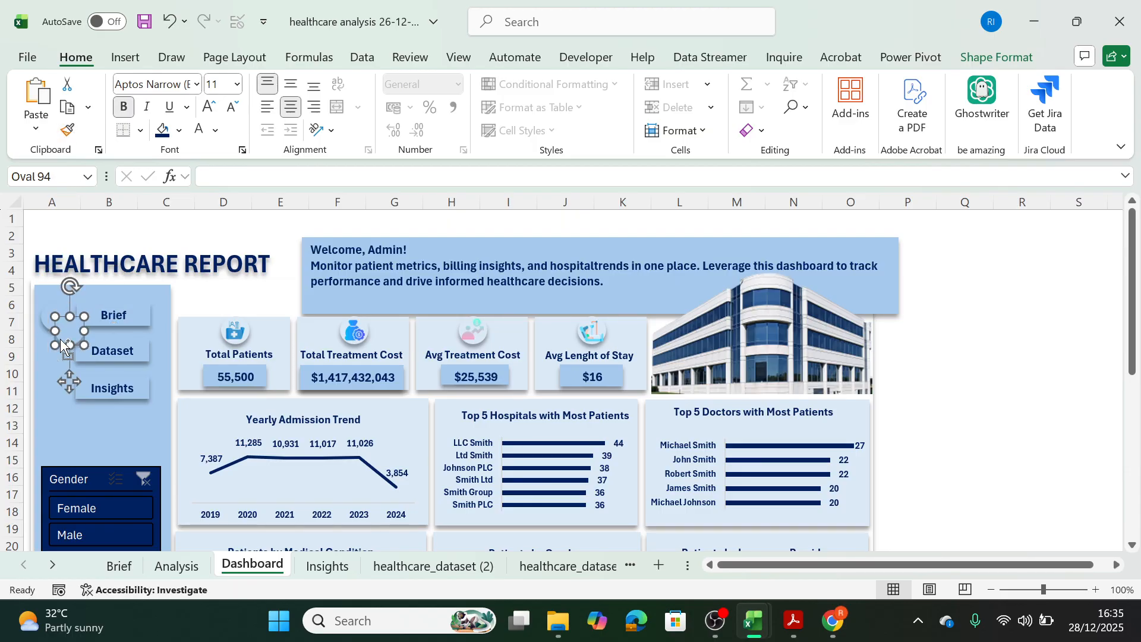
pyautogui.moveTo(76, 345); pyautogui.dragTo(46, 387)
pyautogui.moveTo(69, 331); pyautogui.dragTo(52, 356)
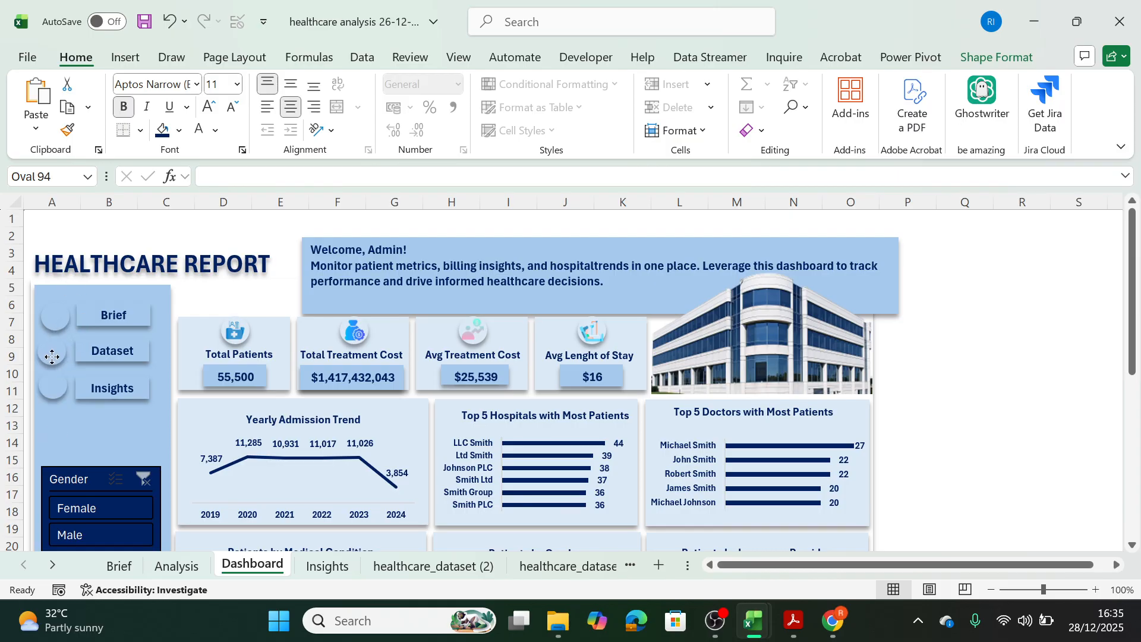
pyautogui.click(173, 385)
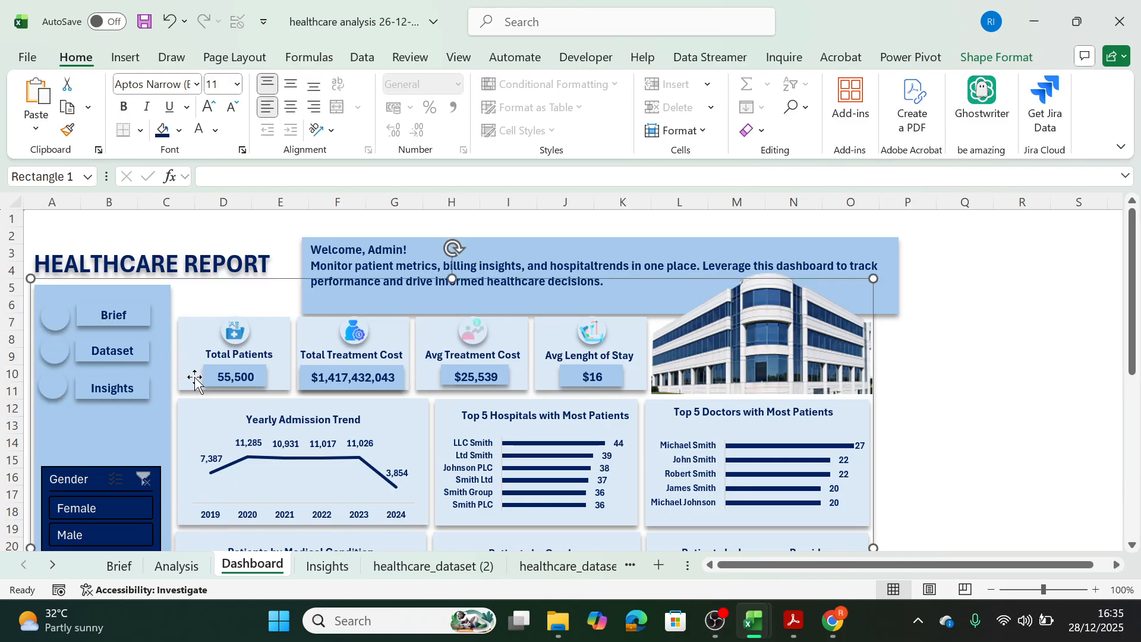
pyautogui.click(61, 381)
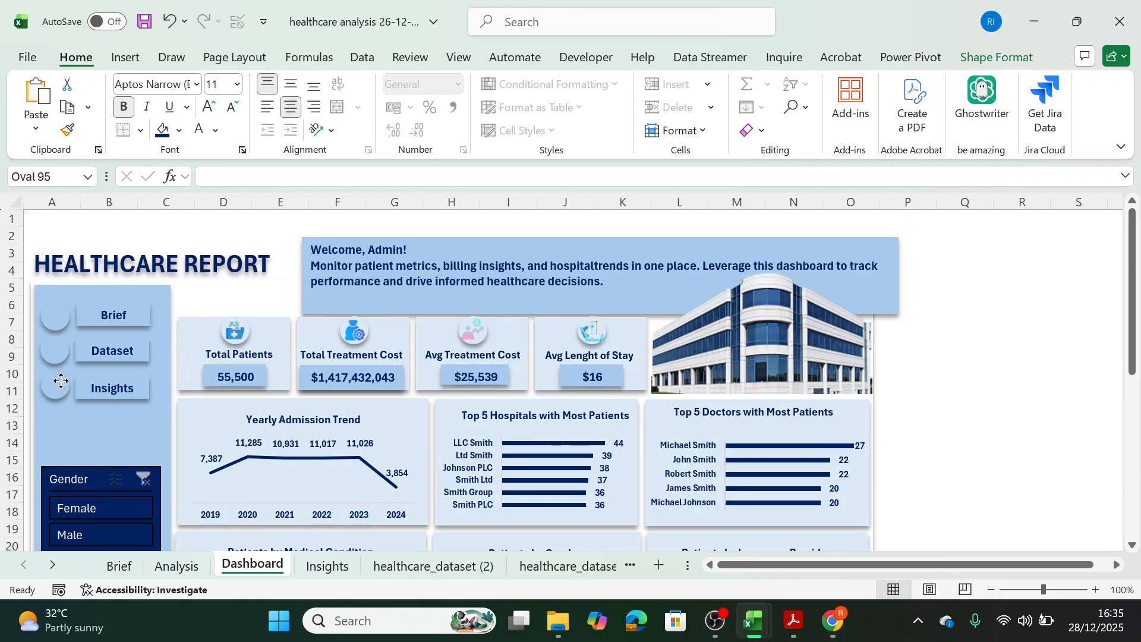
pyautogui.click(171, 327)
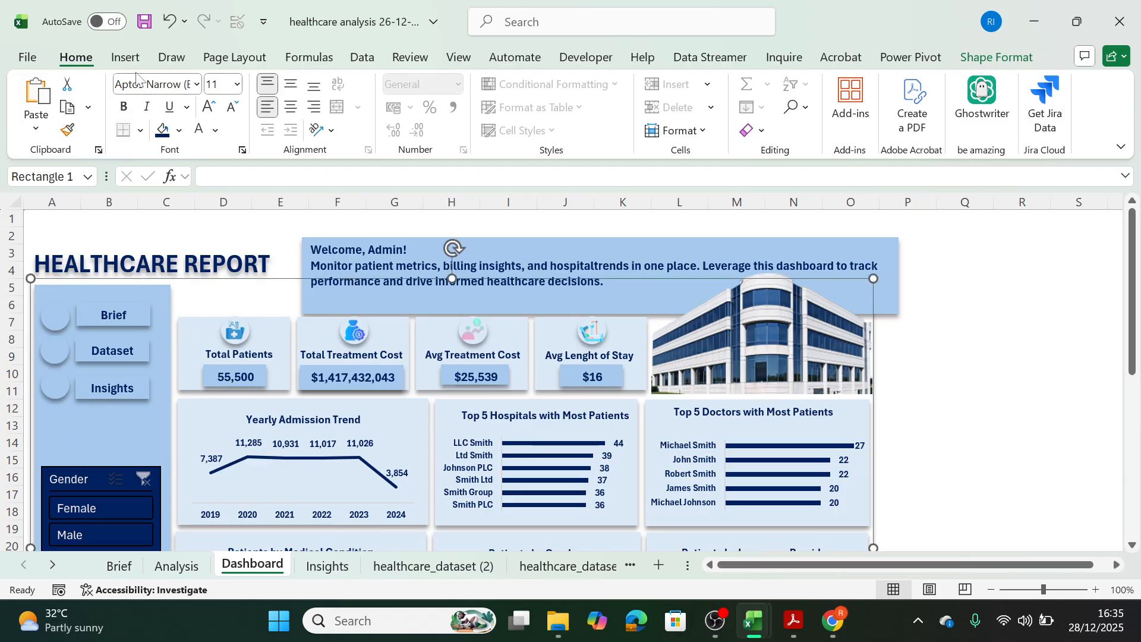
# Insert the Brief, Dataset, Insight, Linkedin Icon and Purpose pictures from this device over the cells and move them to the blank area beside the dashboard.
pyautogui.click(125, 57)
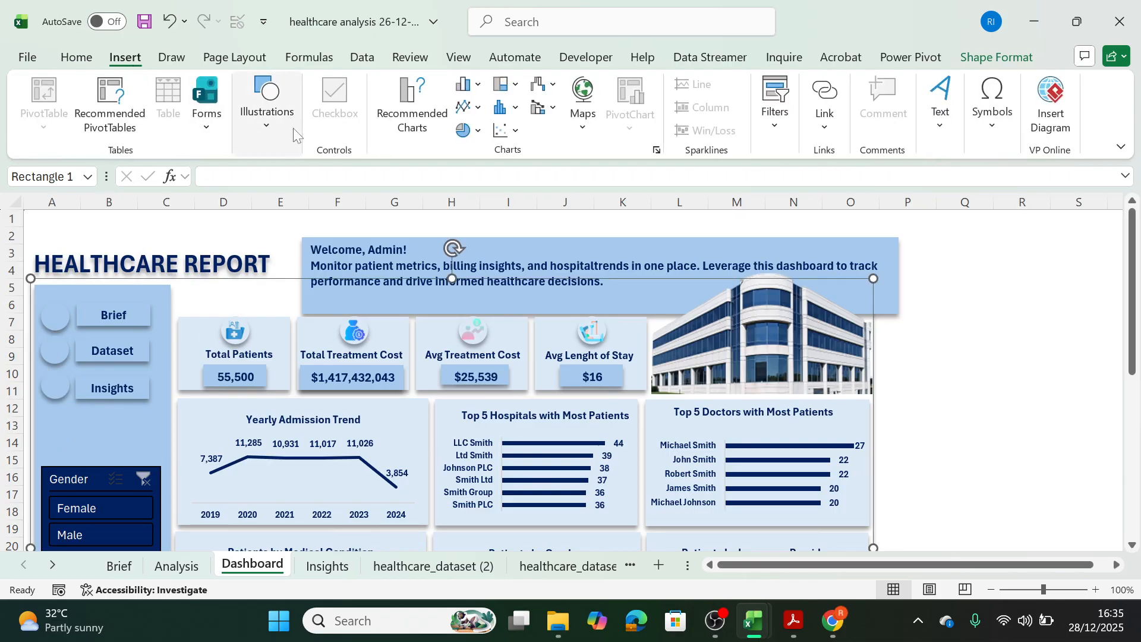
pyautogui.click(271, 130)
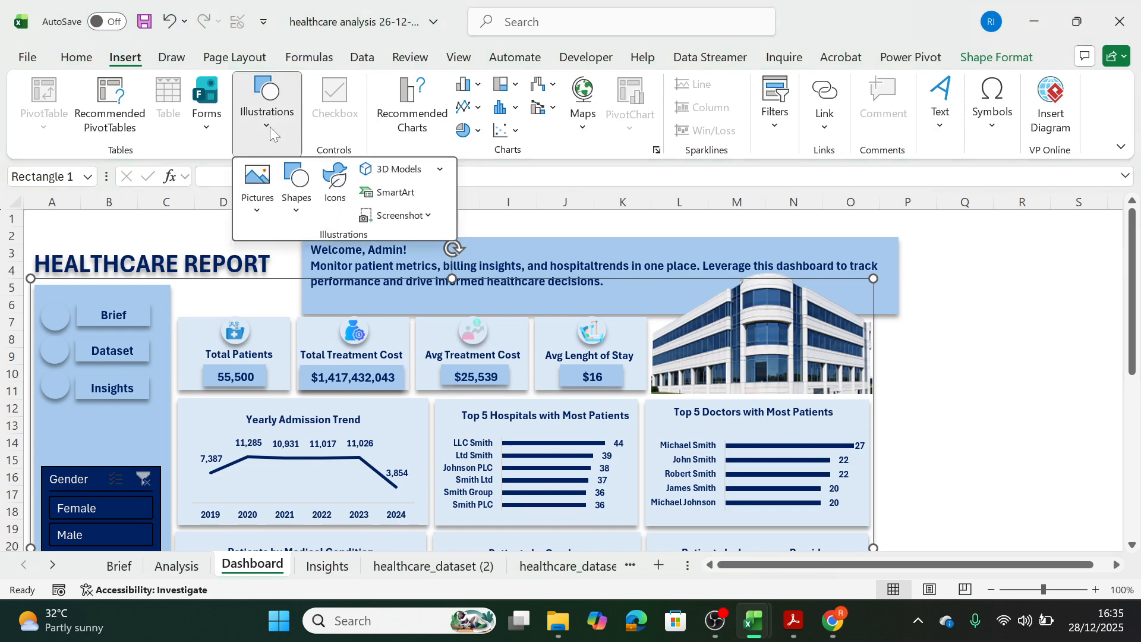
pyautogui.click(257, 212)
pyautogui.moveTo(333, 266)
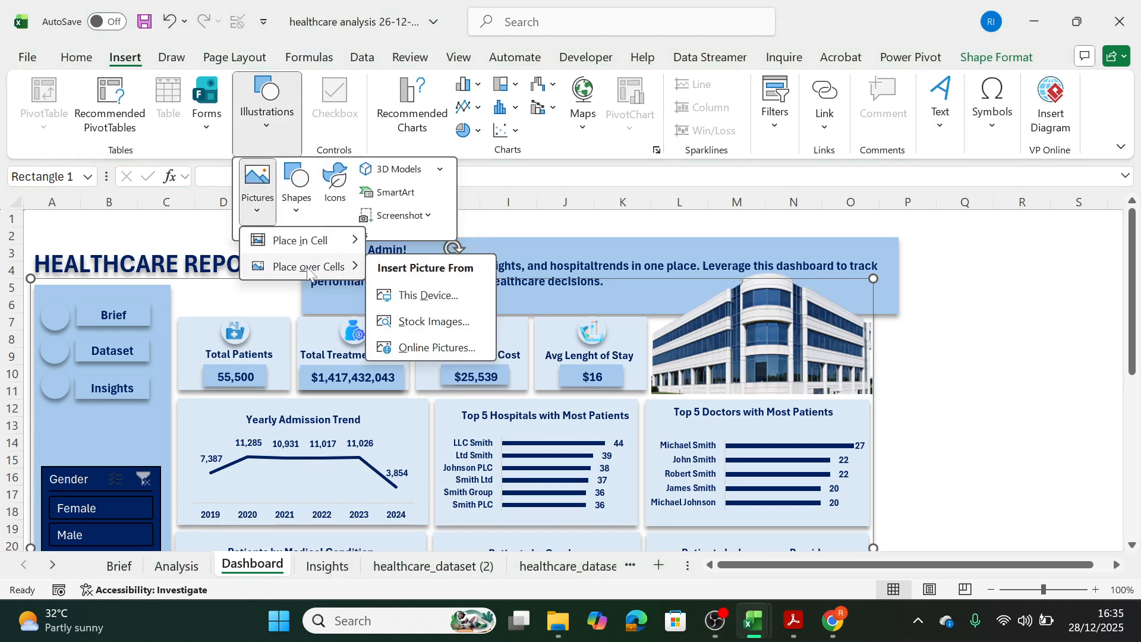
pyautogui.click(425, 303)
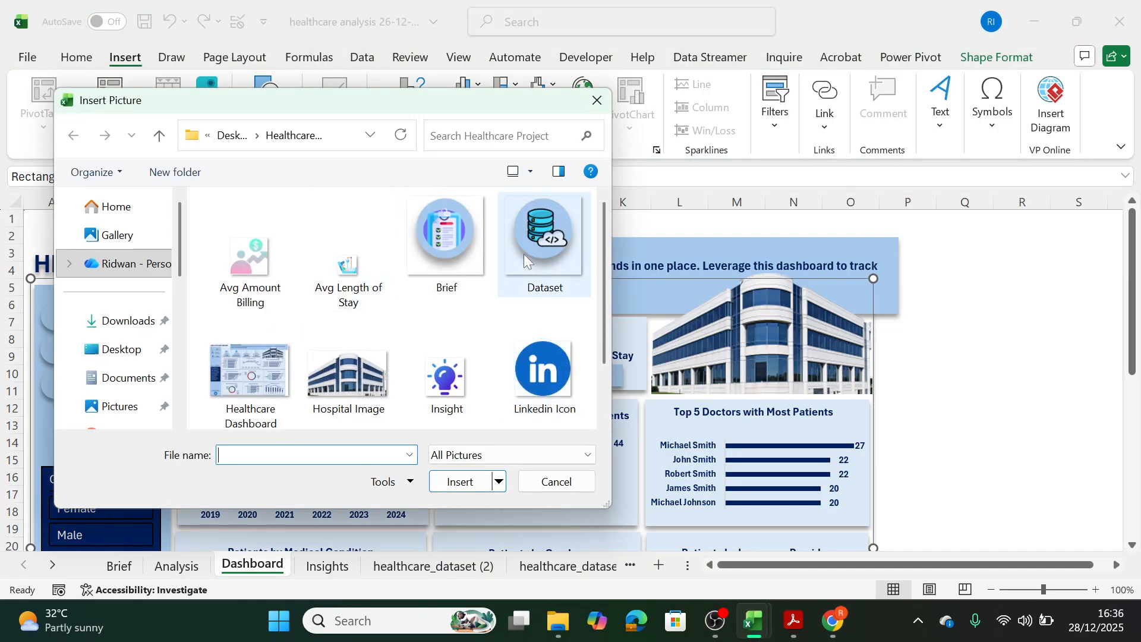
pyautogui.click(469, 254)
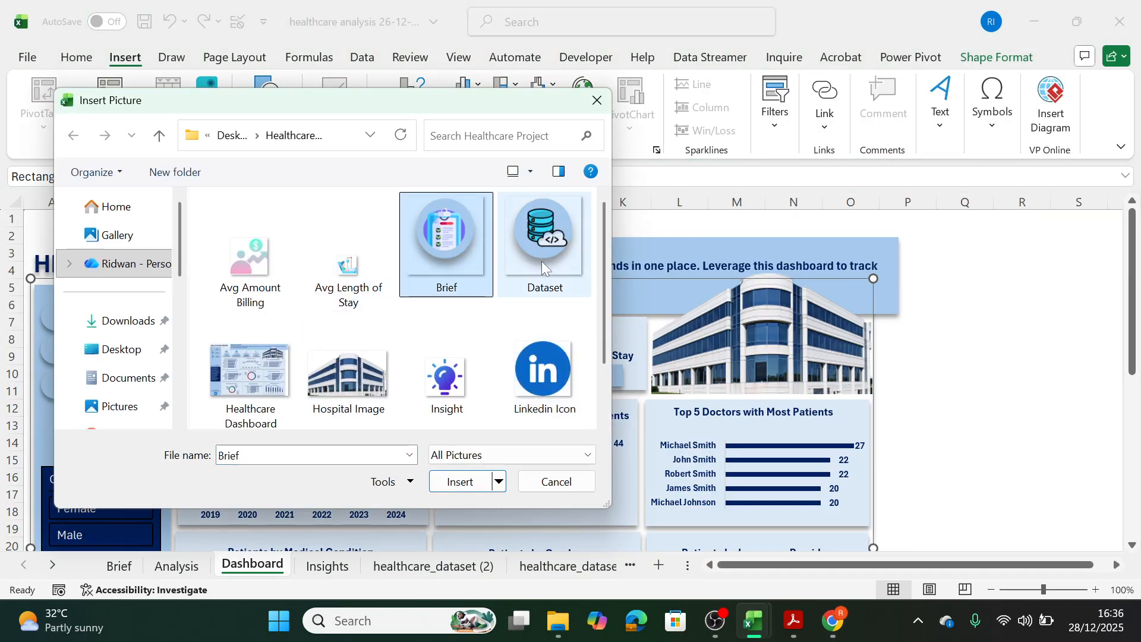
pyautogui.keyDown('ctrl'); pyautogui.click(569, 290); pyautogui.keyUp('ctrl')
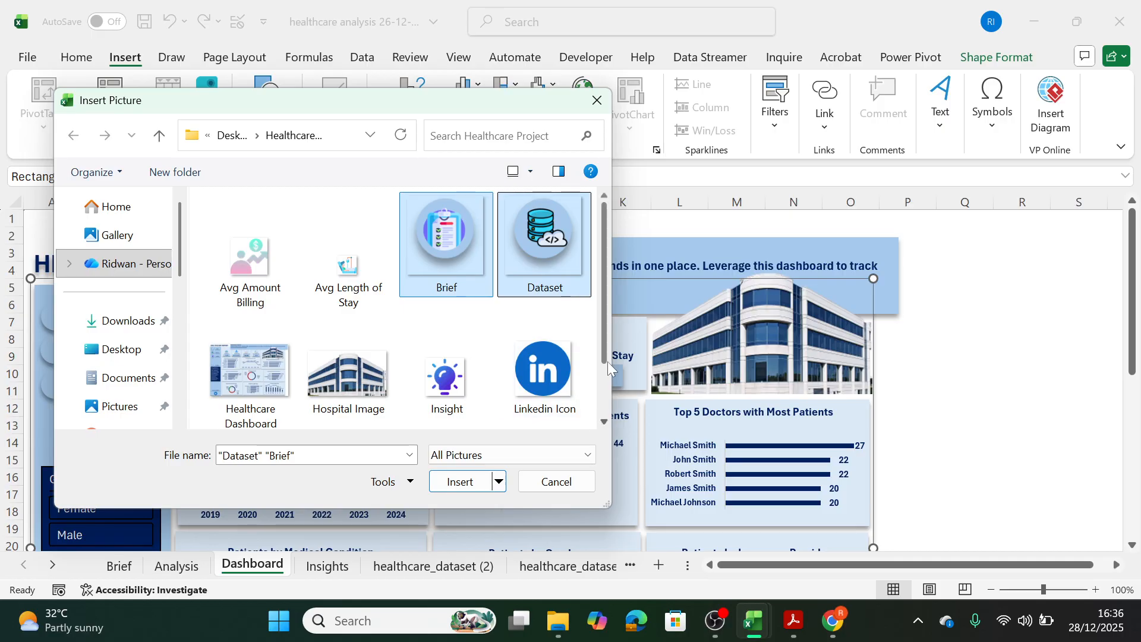
pyautogui.moveTo(608, 347); pyautogui.dragTo(604, 388)
pyautogui.keyDown('ctrl'); pyautogui.click(543, 297); pyautogui.keyUp('ctrl')
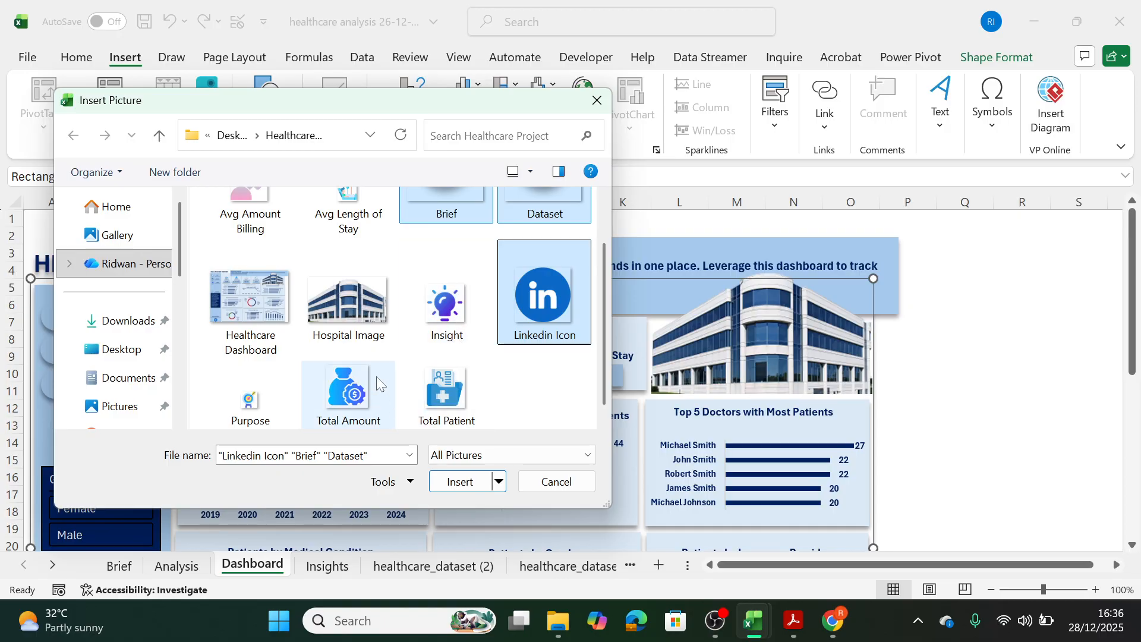
pyautogui.keyDown('ctrl'); pyautogui.click(458, 306); pyautogui.keyUp('ctrl')
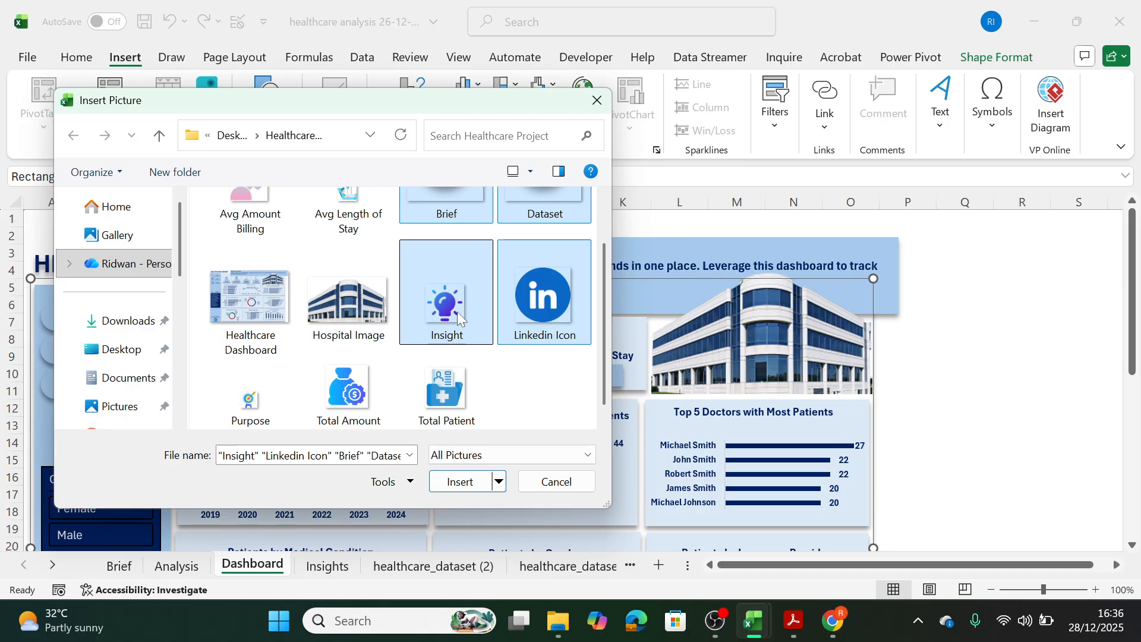
pyautogui.keyDown('ctrl'); pyautogui.click(259, 411); pyautogui.keyUp('ctrl')
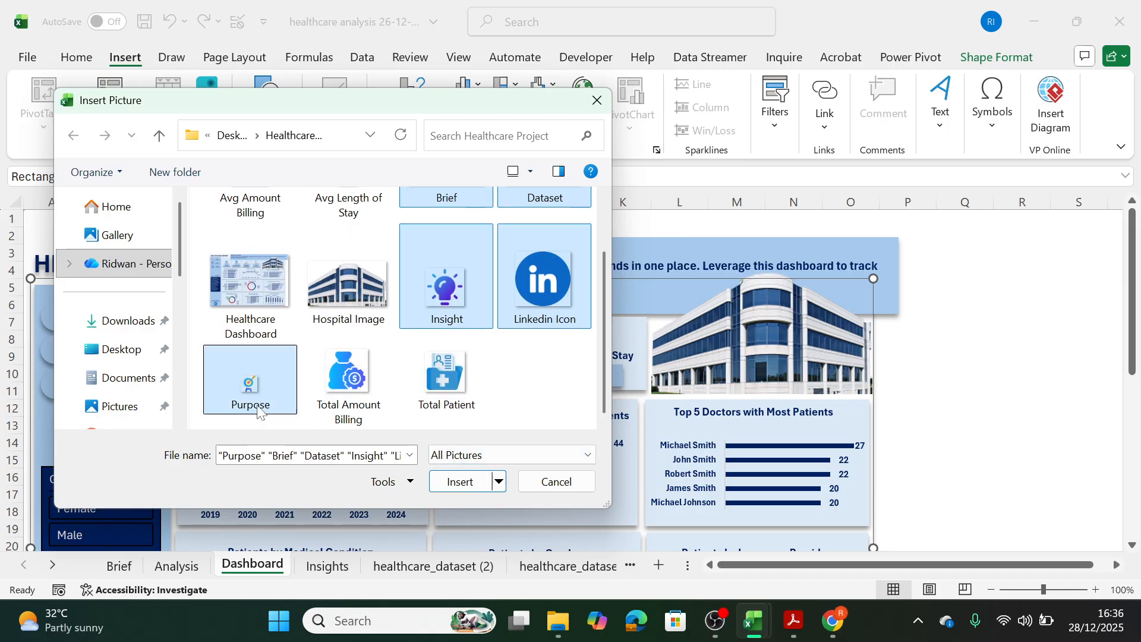
pyautogui.click(462, 482)
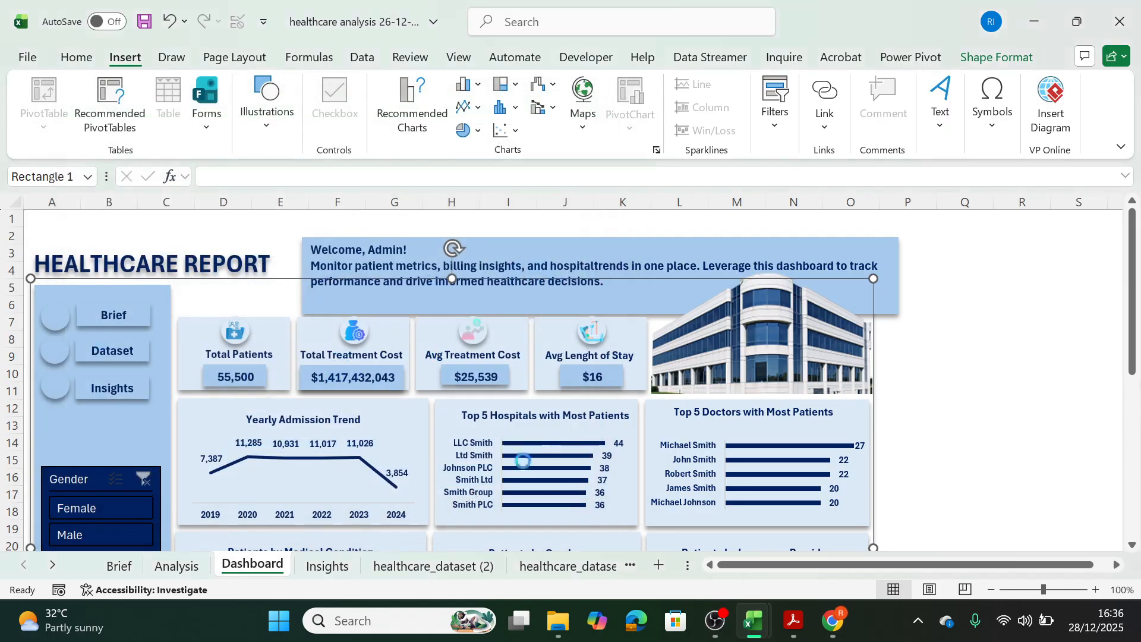
pyautogui.moveTo(924, 481); pyautogui.dragTo(1003, 356)
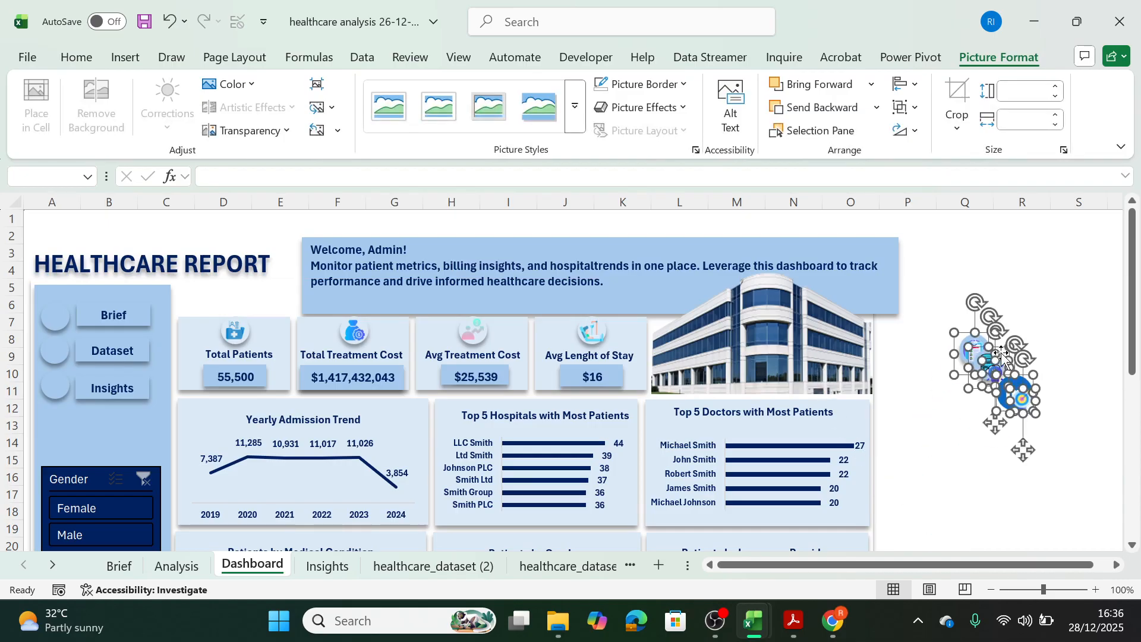
pyautogui.click(969, 457)
# Shrink the Dataset icon to about 0.91 cm high by 0.89 cm wide and place it on the circle beside the Dataset button.
pyautogui.click(983, 355)
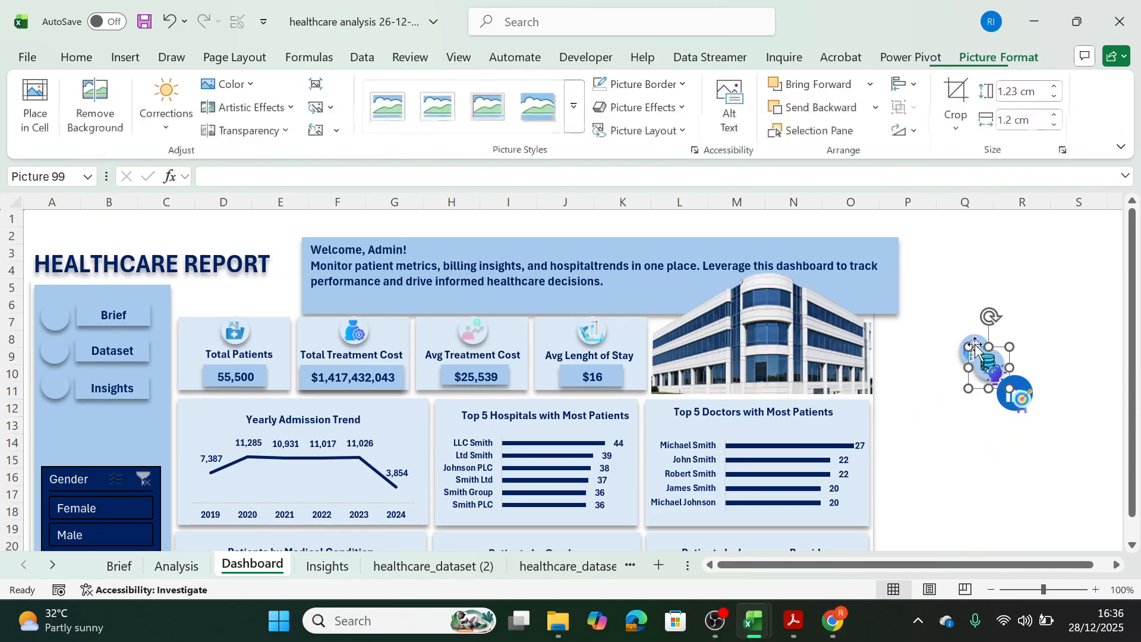
pyautogui.moveTo(984, 355); pyautogui.dragTo(55, 351)
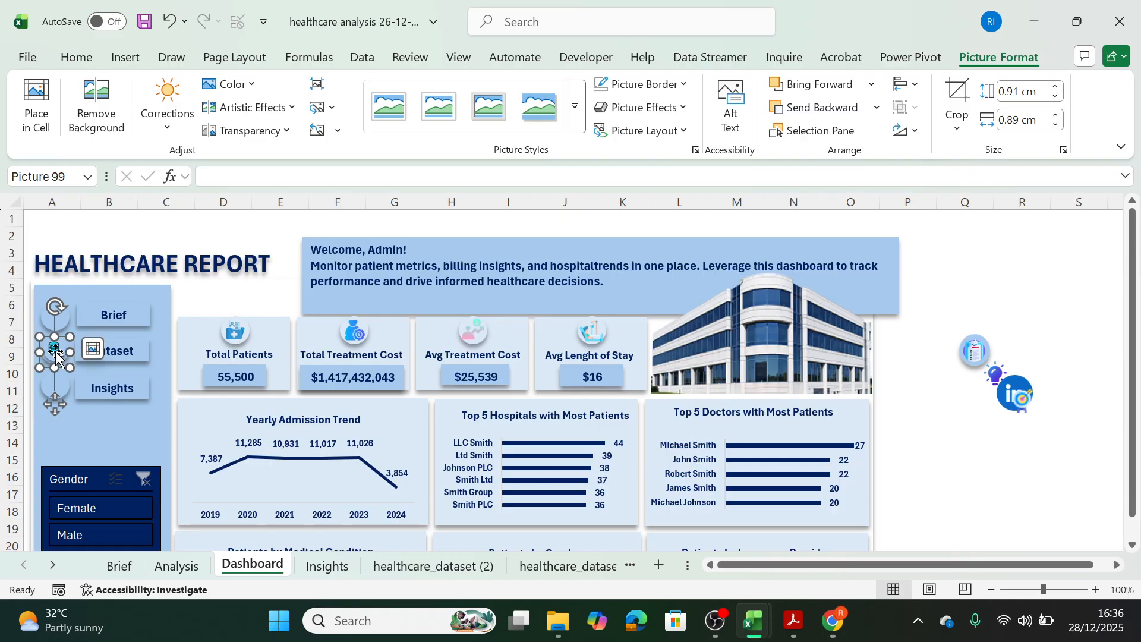
pyautogui.click(996, 475)
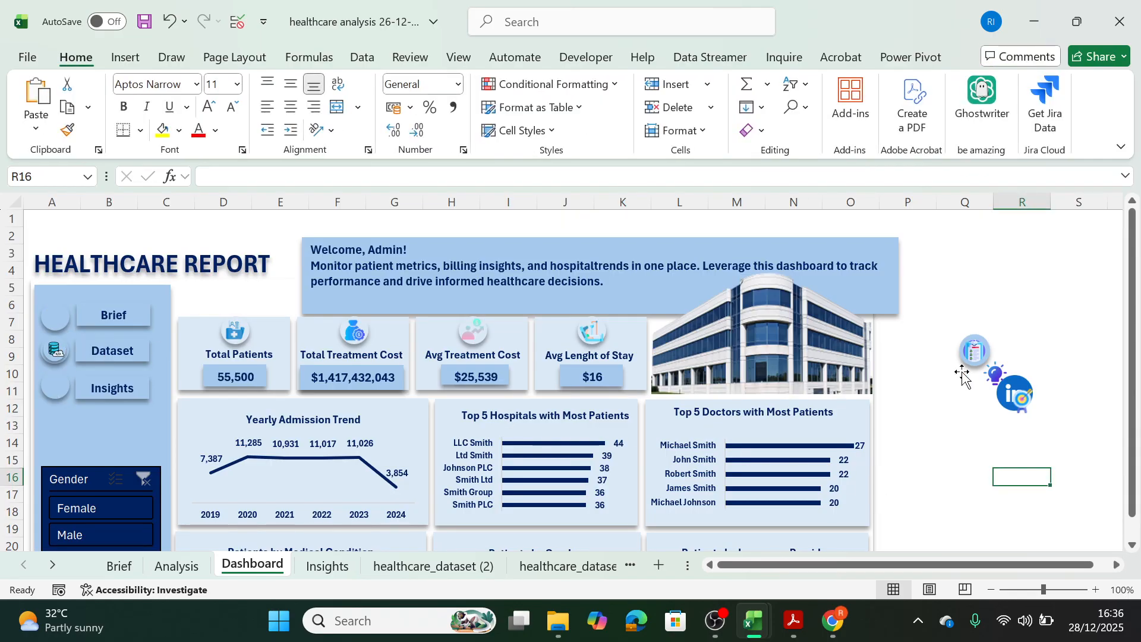
# Shrink the Brief icon to about 0.77 cm high by 0.74 cm wide and center it on the circle beside the Brief button.
pyautogui.click(975, 353)
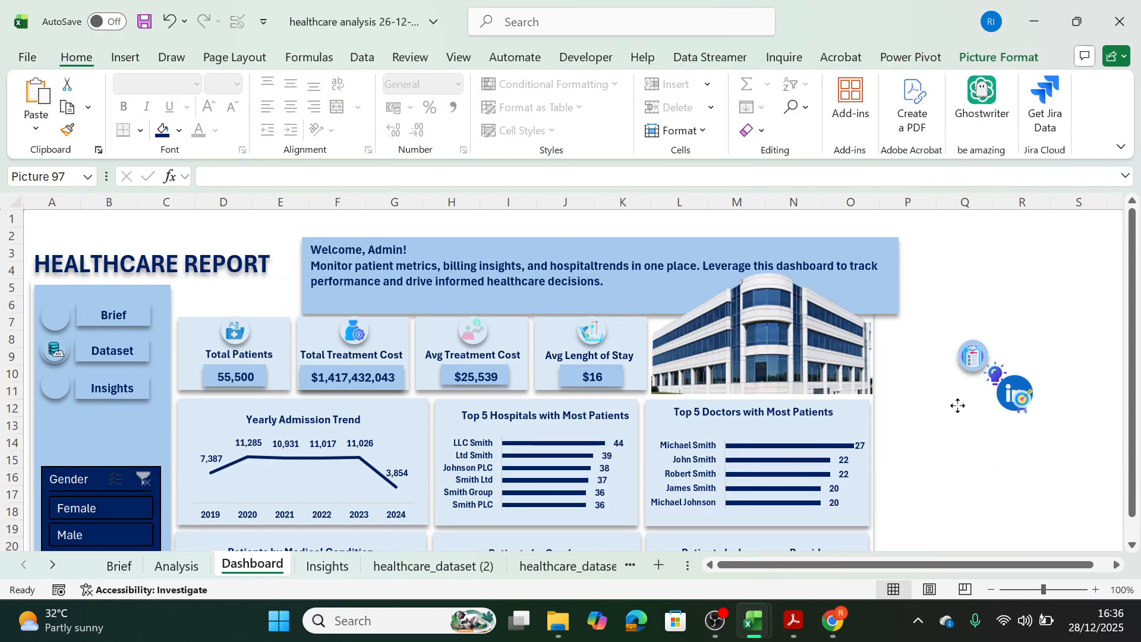
pyautogui.moveTo(973, 362); pyautogui.dragTo(948, 426)
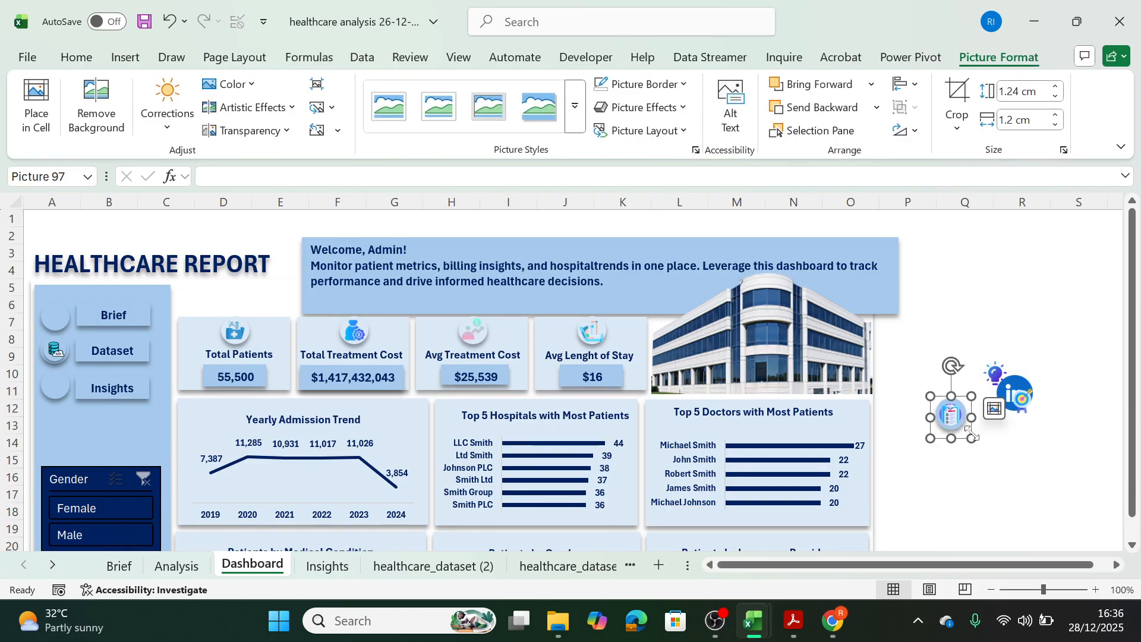
pyautogui.moveTo(972, 438); pyautogui.dragTo(58, 317)
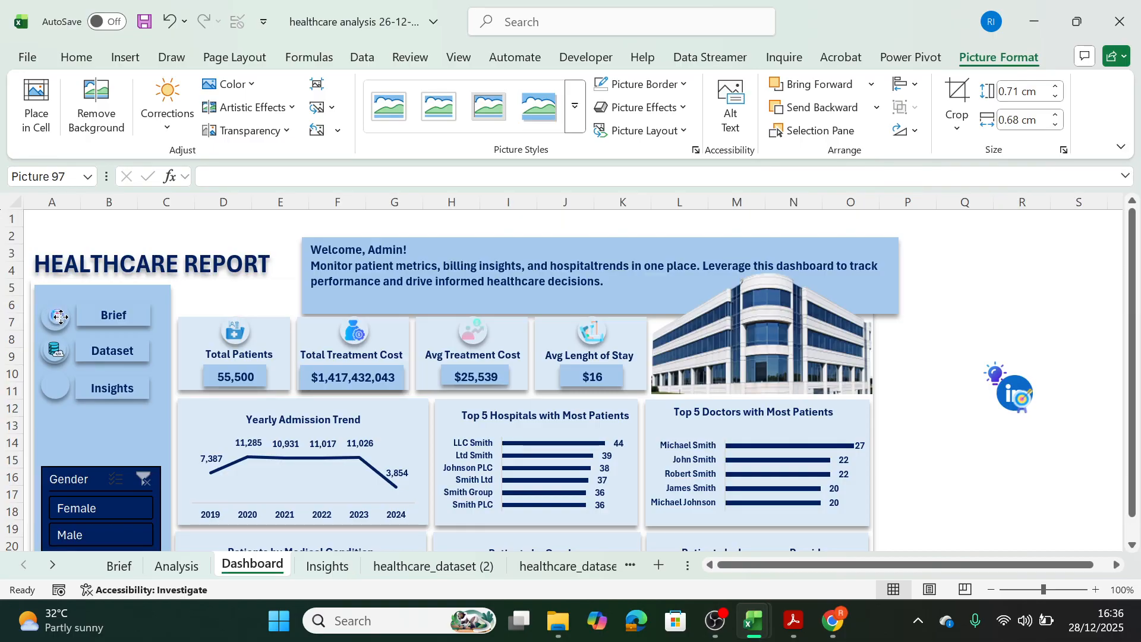
pyautogui.moveTo(57, 316); pyautogui.dragTo(69, 331)
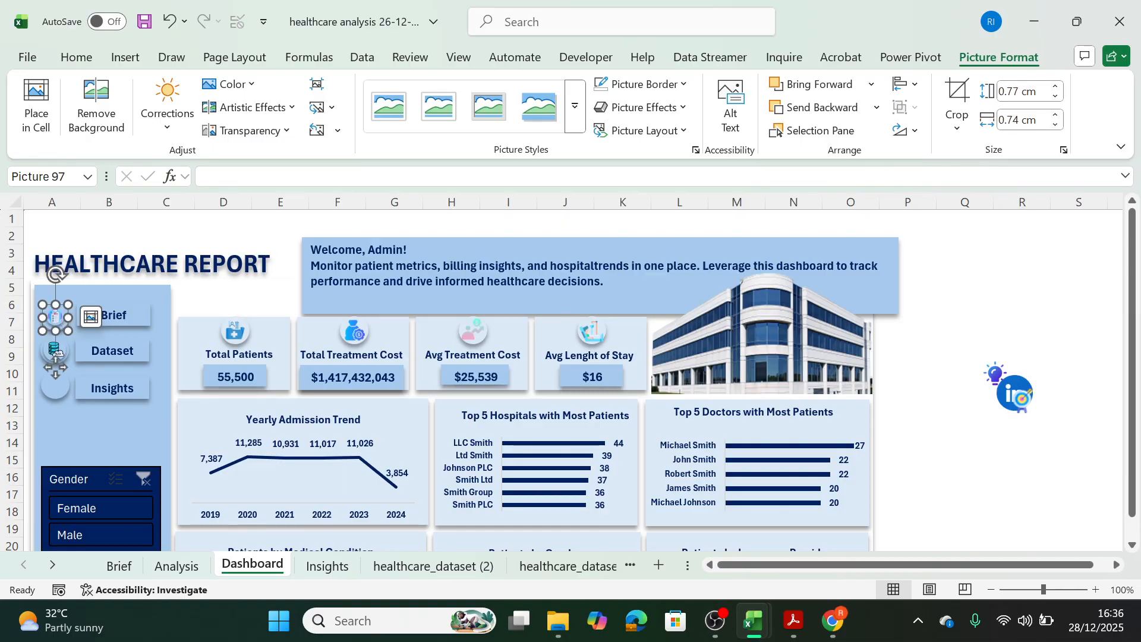
# Resize the Insight icon to about 0.74 cm high by 0.75 cm wide and place it on the circle beside the Insights button.
pyautogui.click(990, 459)
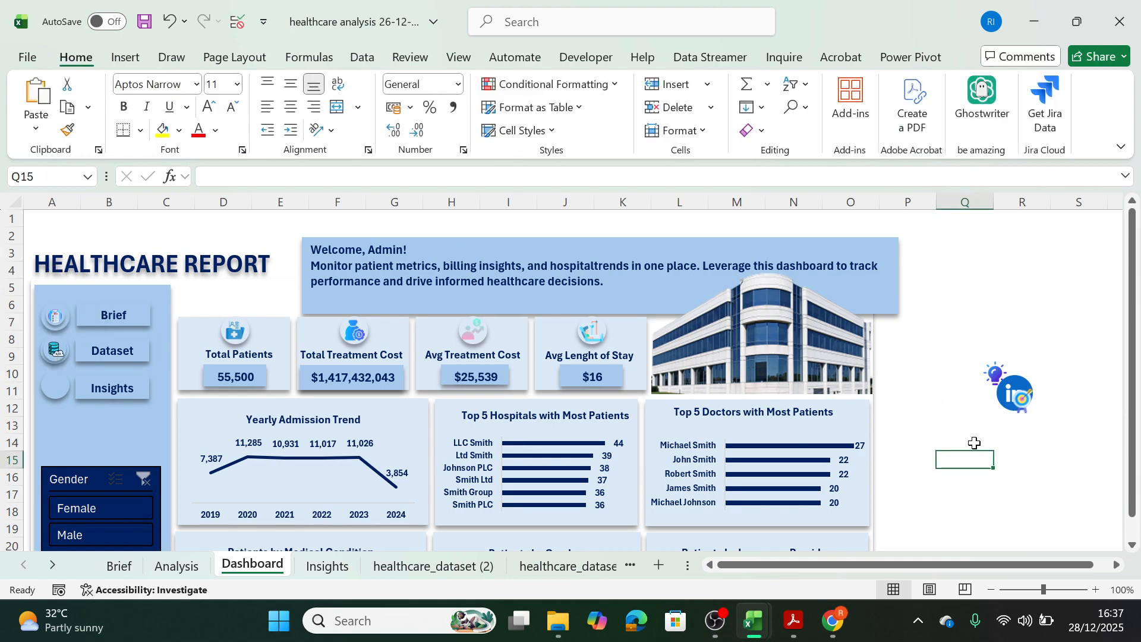
pyautogui.moveTo(1012, 389); pyautogui.dragTo(57, 384)
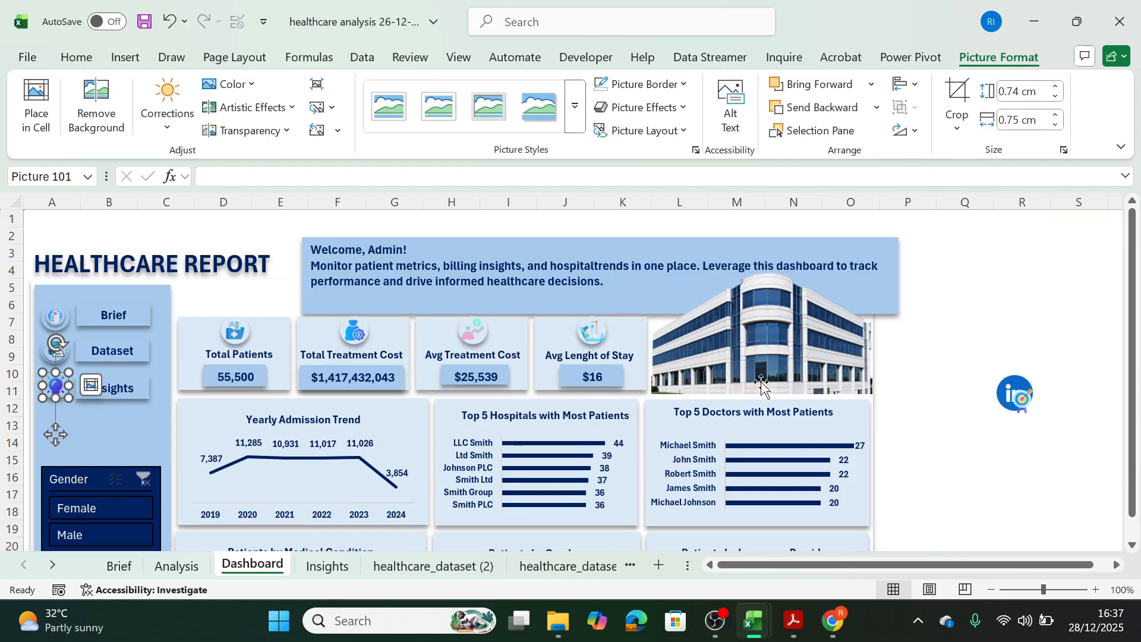
# Place the 0.71 cm by 0.74 cm Purpose icon just above the purpose text box and move the Gender slicer up to make room.
pyautogui.moveTo(1029, 410); pyautogui.dragTo(972, 429)
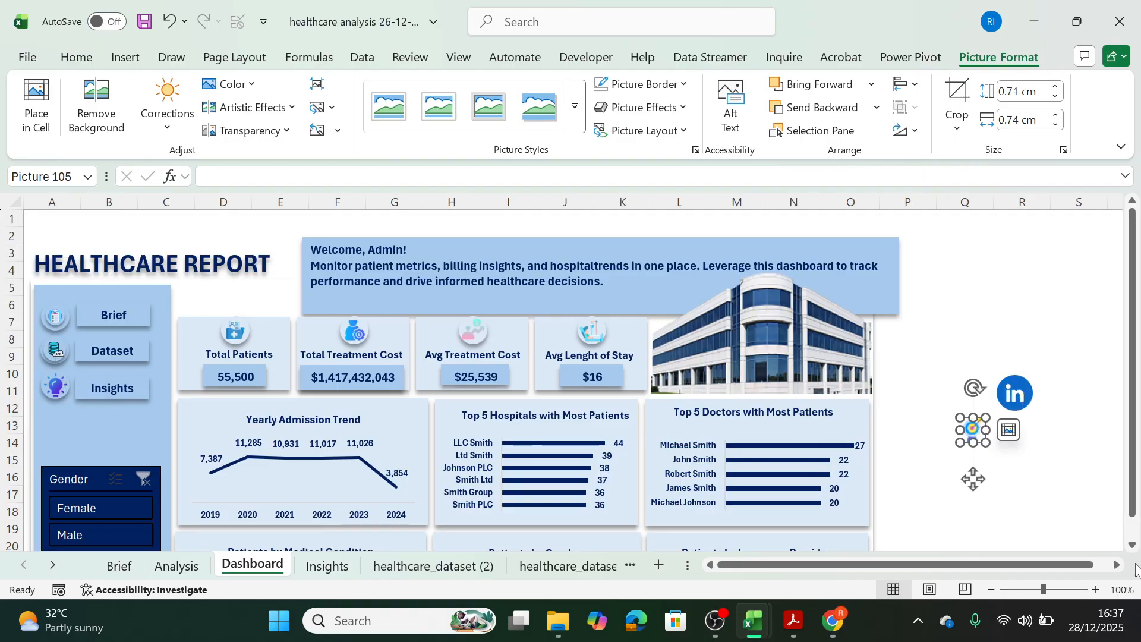
pyautogui.scroll(-3, 1016, 282)
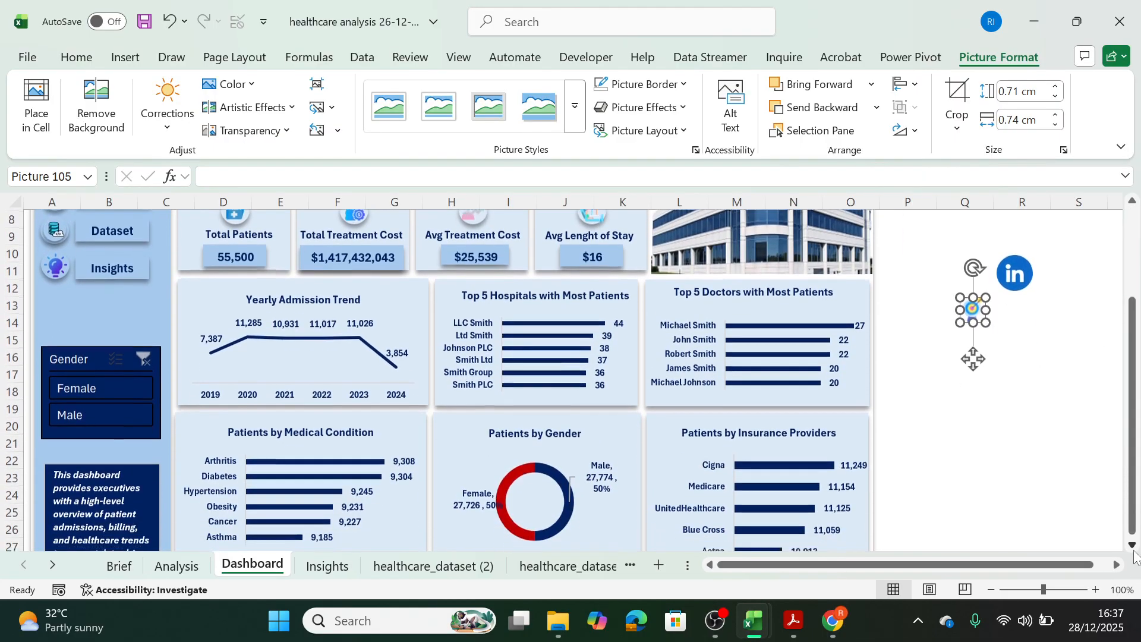
pyautogui.moveTo(972, 258); pyautogui.dragTo(66, 397)
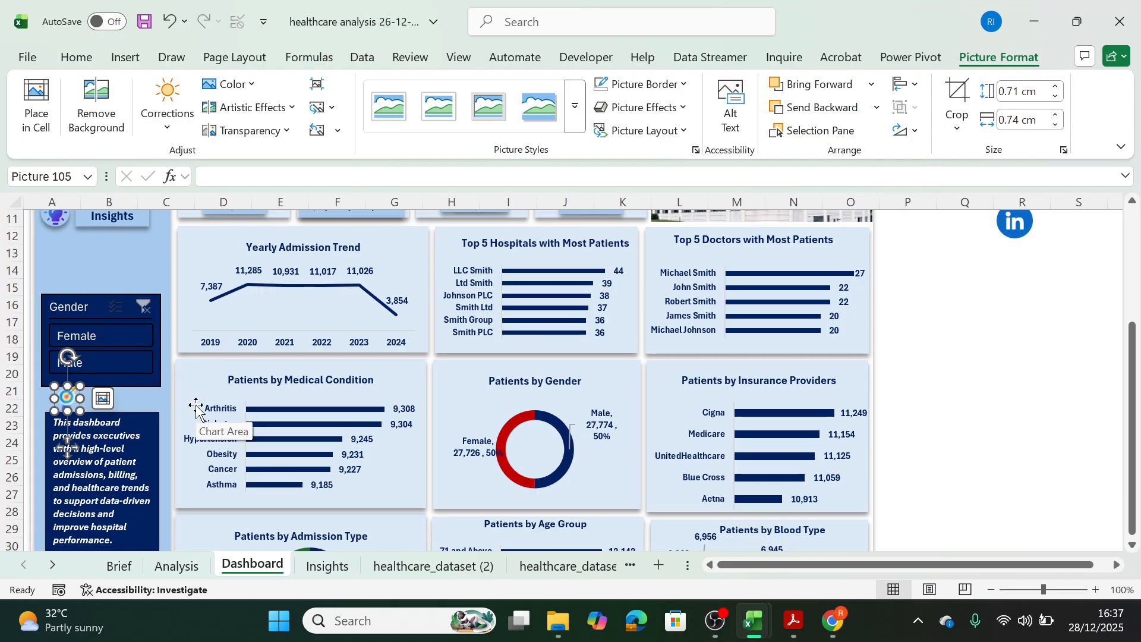
pyautogui.click(1133, 544)
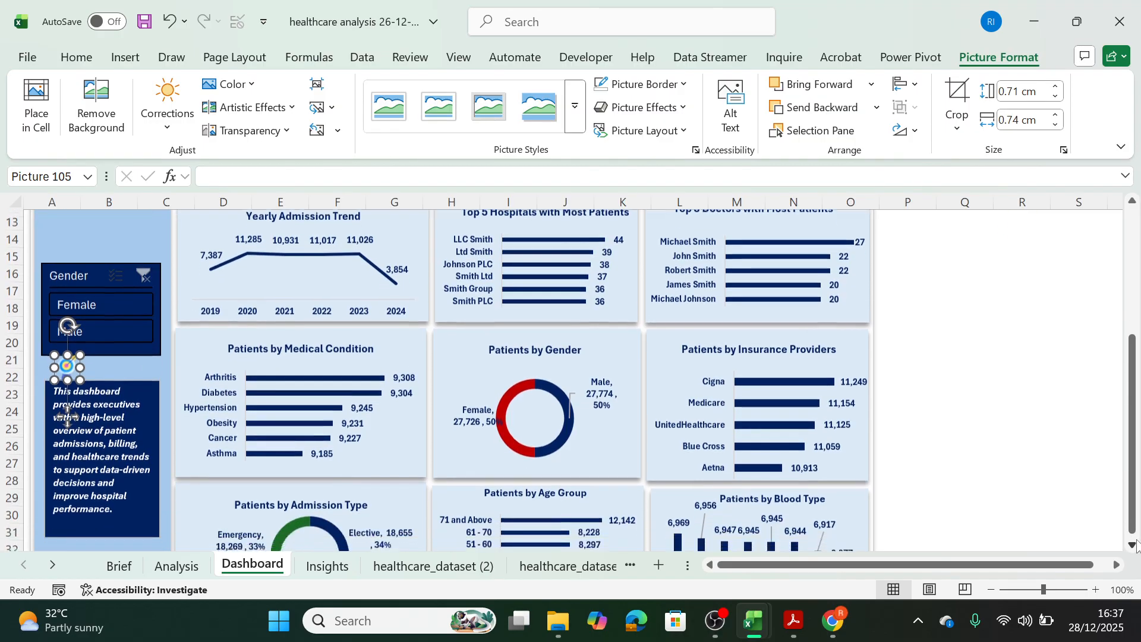
pyautogui.scroll(-1, 1135, 544)
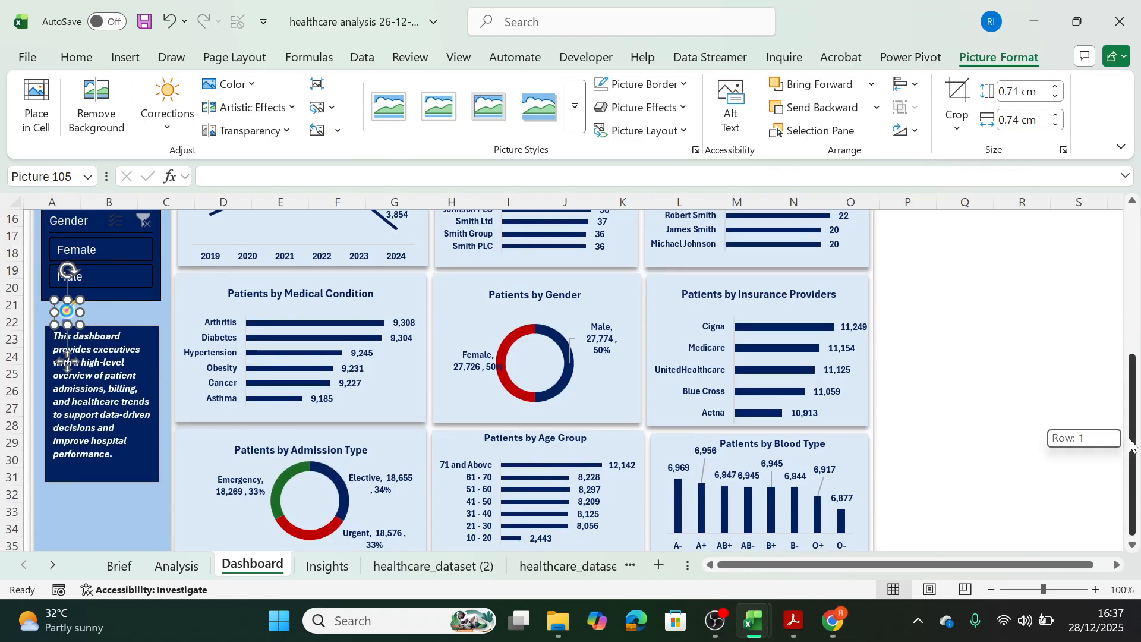
pyautogui.scroll(3, 1132, 445)
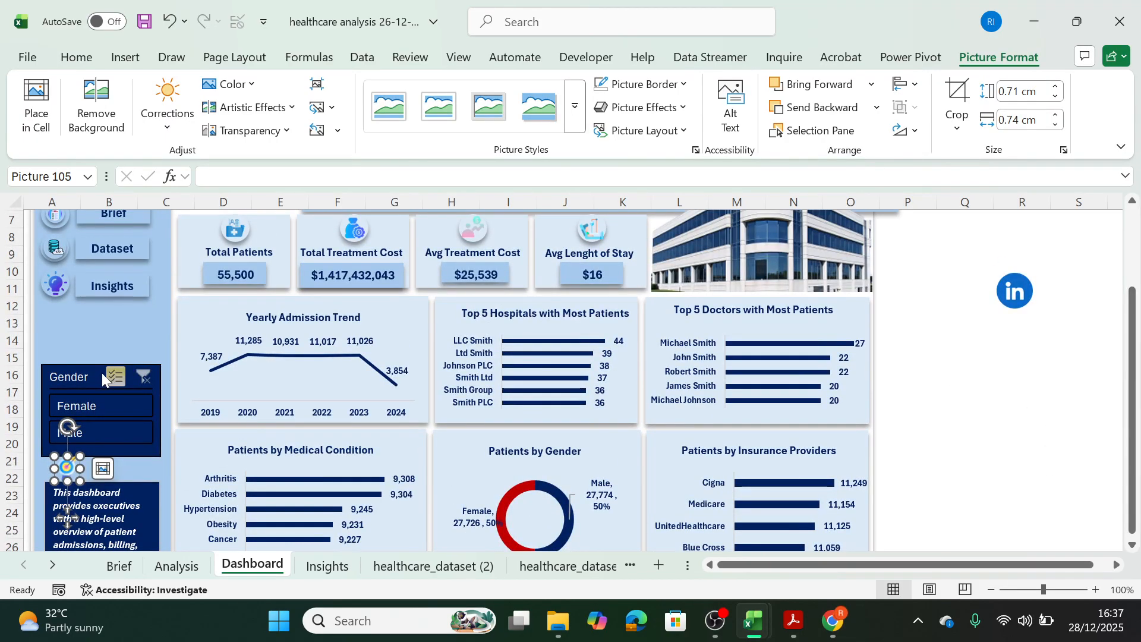
pyautogui.moveTo(99, 372); pyautogui.dragTo(98, 336)
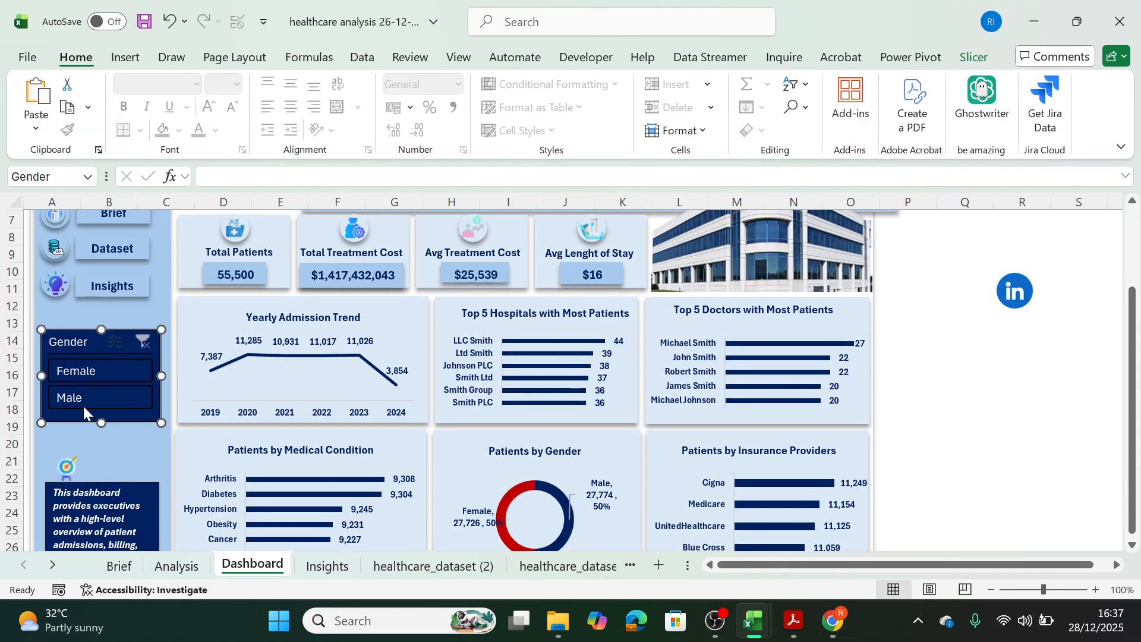
# Duplicate the Insights button and place the copy above the purpose text box, with the Purpose icon beside it.
pyautogui.click(144, 295)
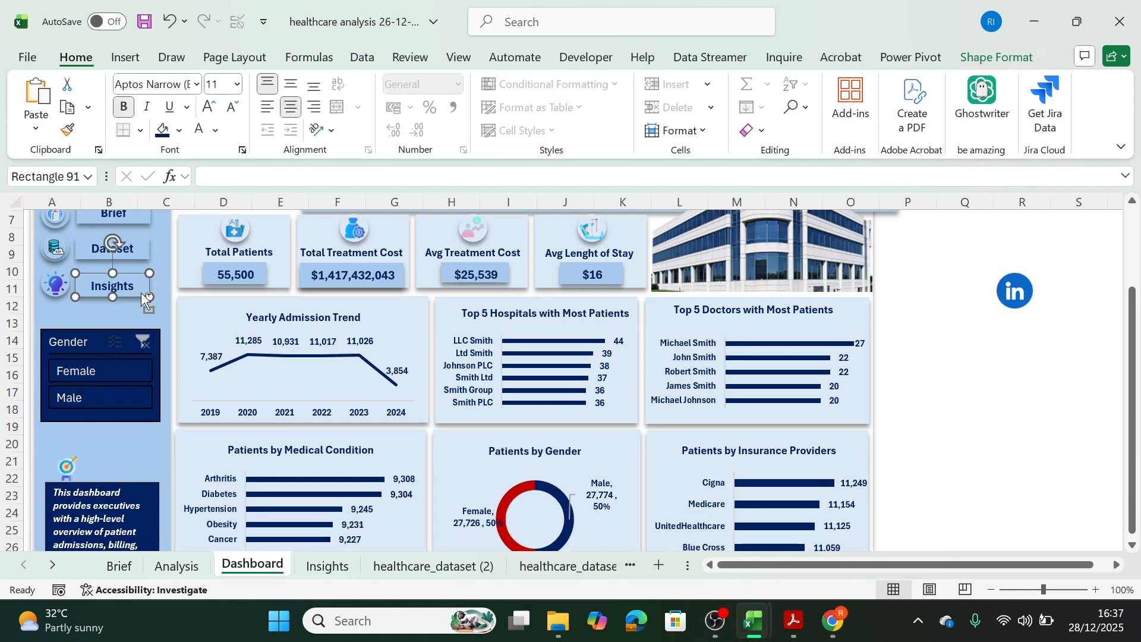
pyautogui.hotkey('ctrl', 'd')
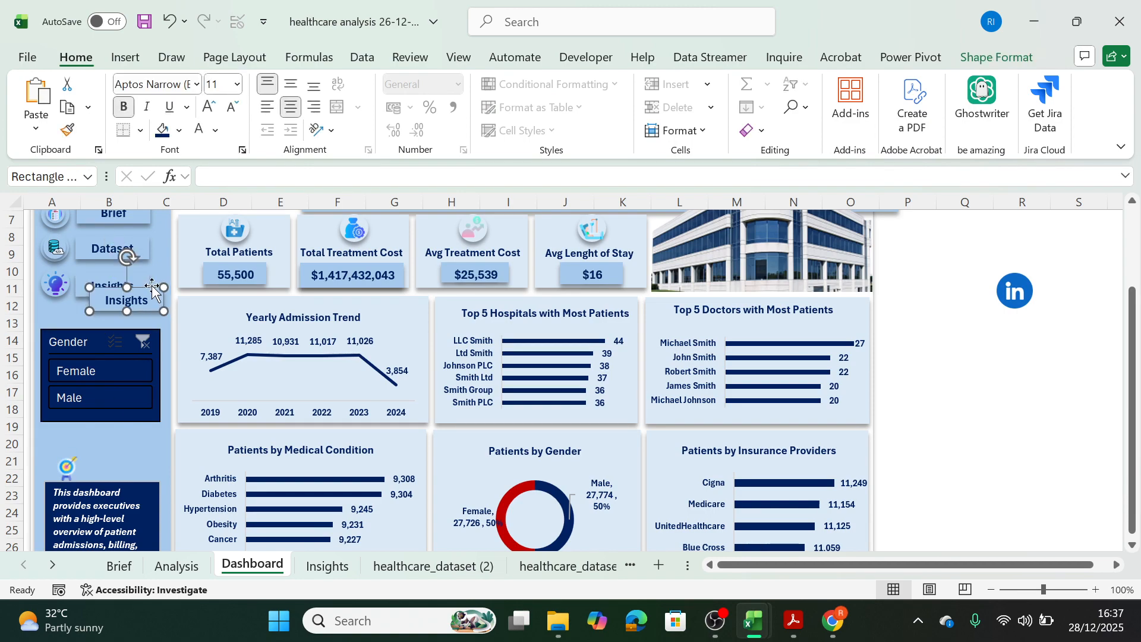
pyautogui.moveTo(151, 288); pyautogui.dragTo(135, 449)
pyautogui.moveTo(65, 472); pyautogui.dragTo(59, 471)
# Relabel the copied button as Purpose and nudge it against the top of the purpose text box.
pyautogui.doubleClick(118, 462)
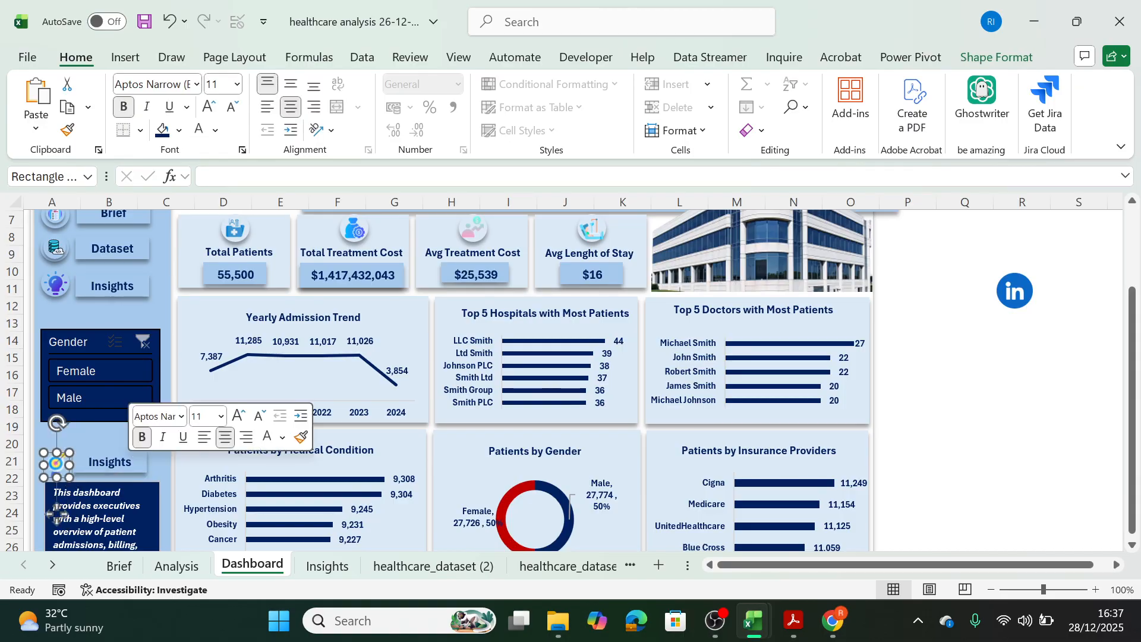
pyautogui.hotkey('ctrl', 'a')
pyautogui.press('BackSpace')
pyautogui.write('Purpose')
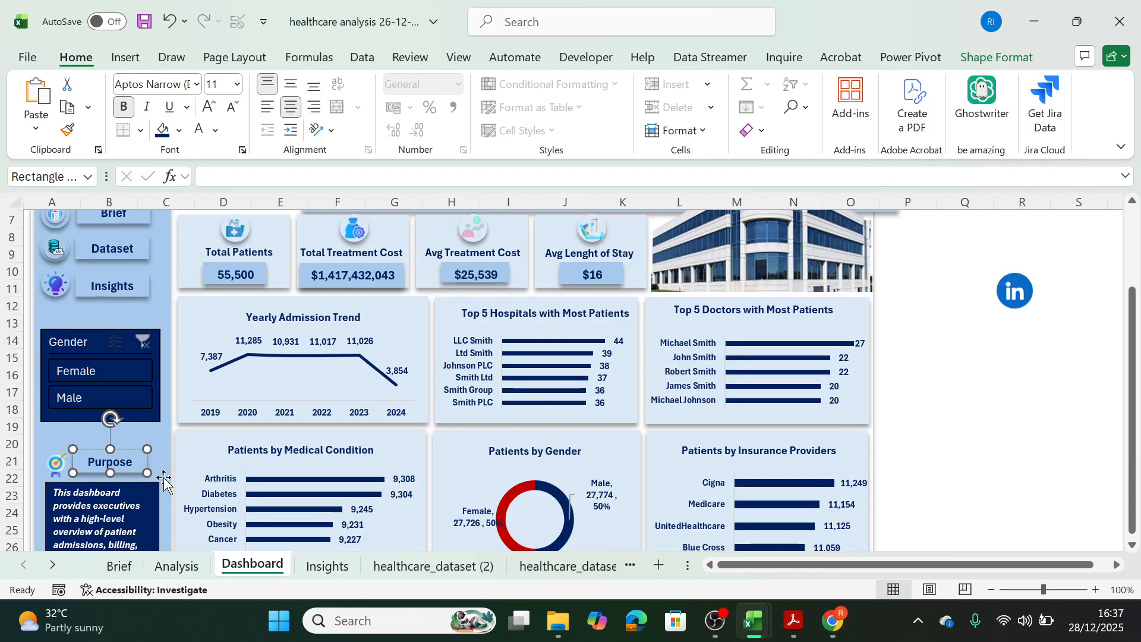
pyautogui.moveTo(128, 455); pyautogui.dragTo(125, 458)
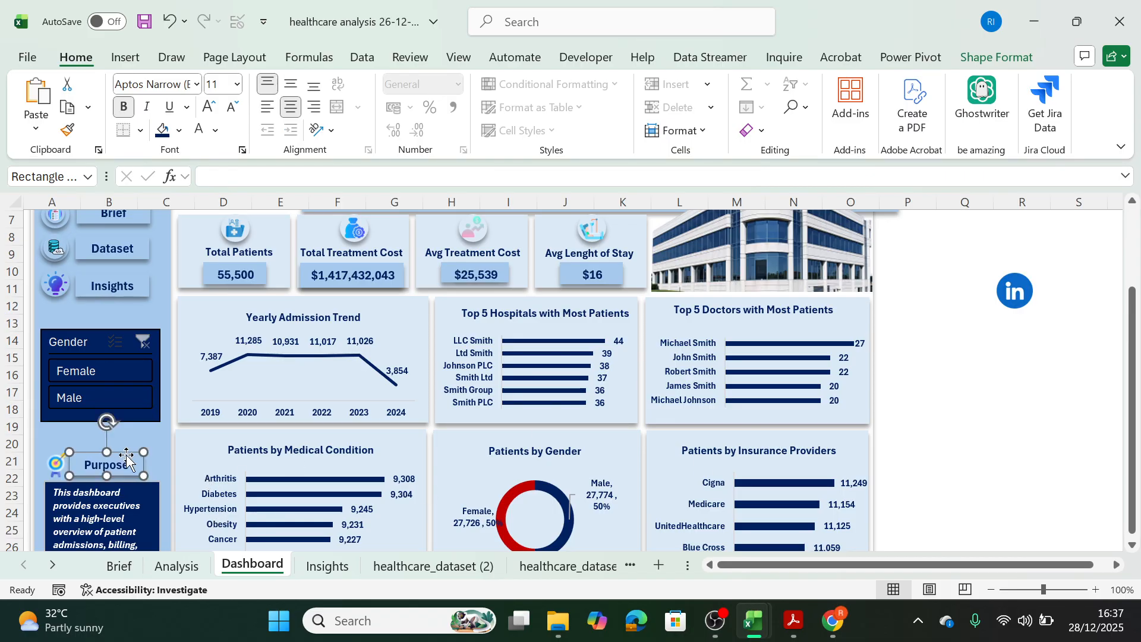
pyautogui.click(1055, 481)
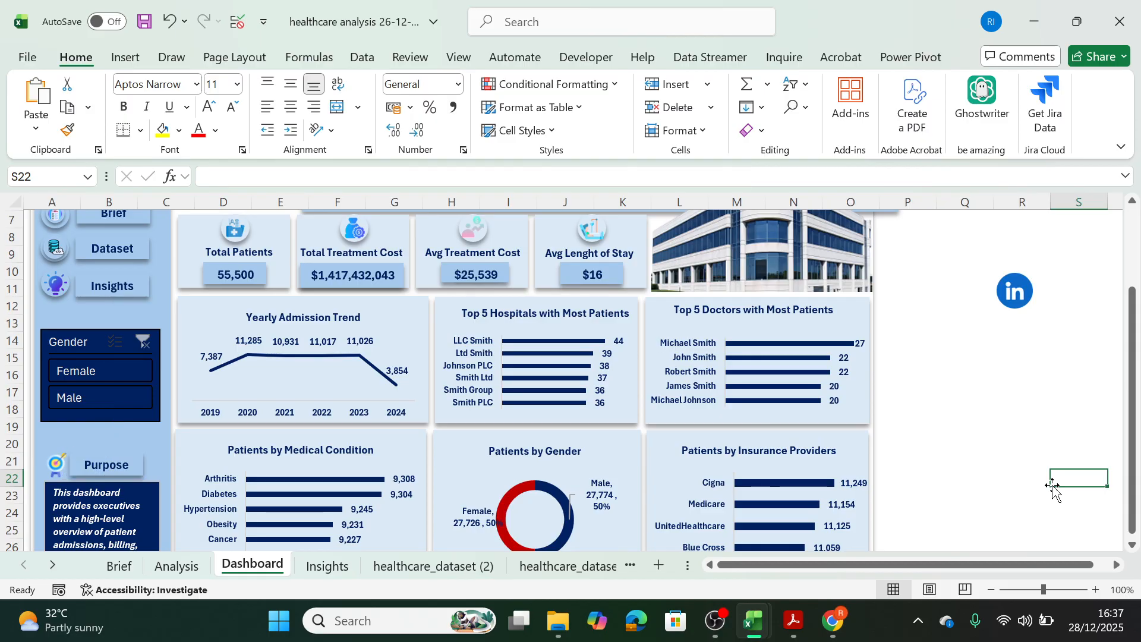
# Duplicate the Insights button again and place the copy in the sidebar's empty area below the purpose text box.
pyautogui.moveTo(753, 637)
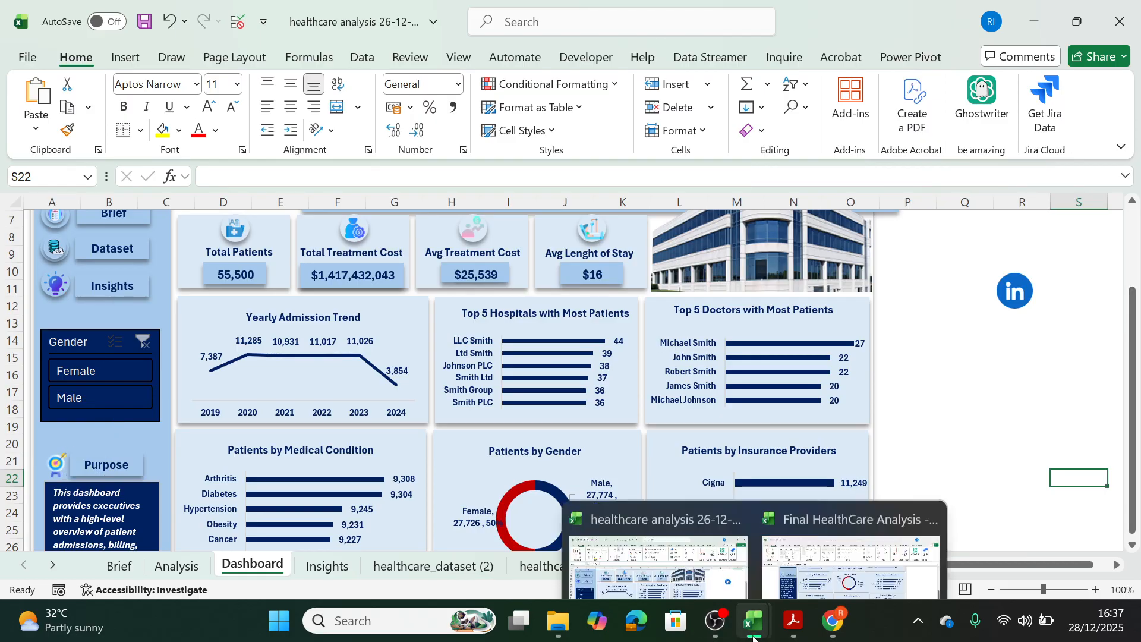
pyautogui.moveTo(784, 551)
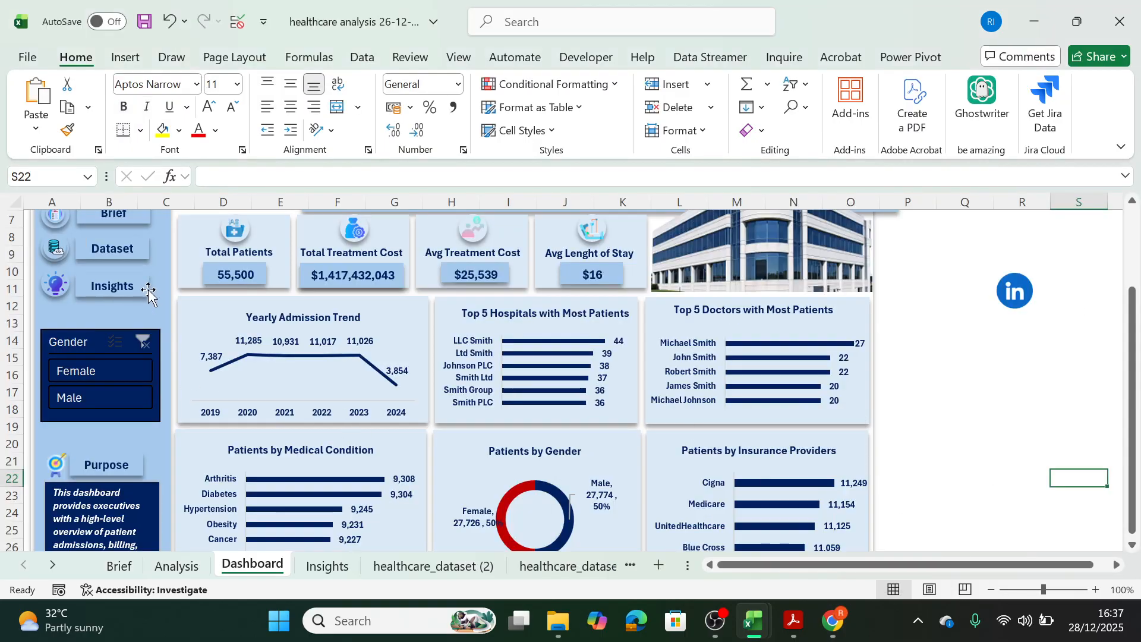
pyautogui.click(148, 288)
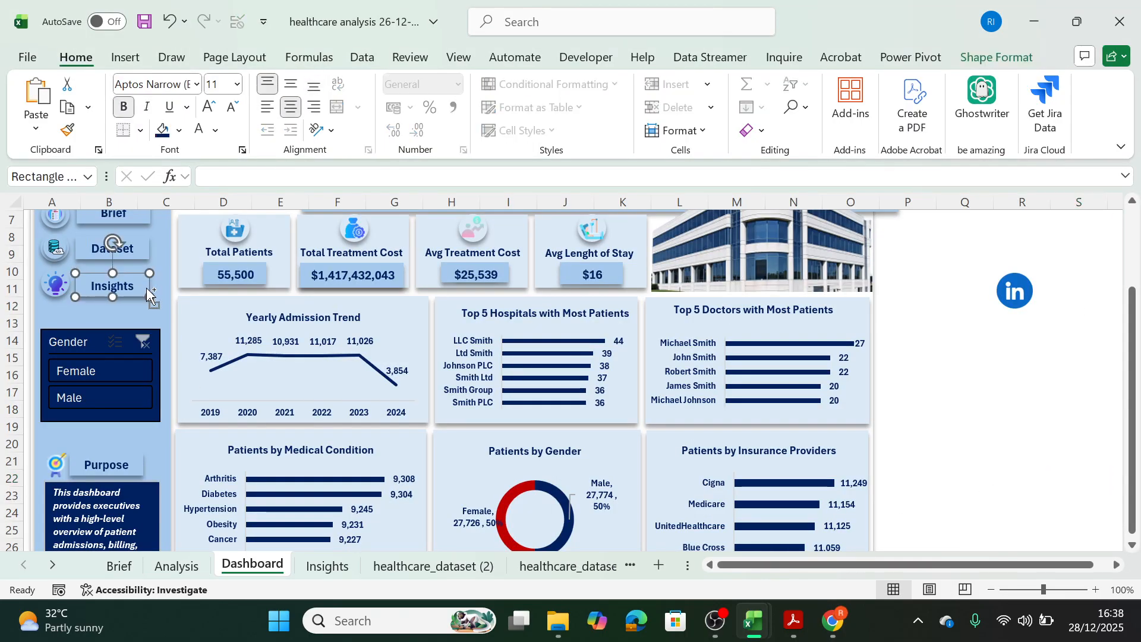
pyautogui.moveTo(148, 294); pyautogui.dragTo(797, 516)
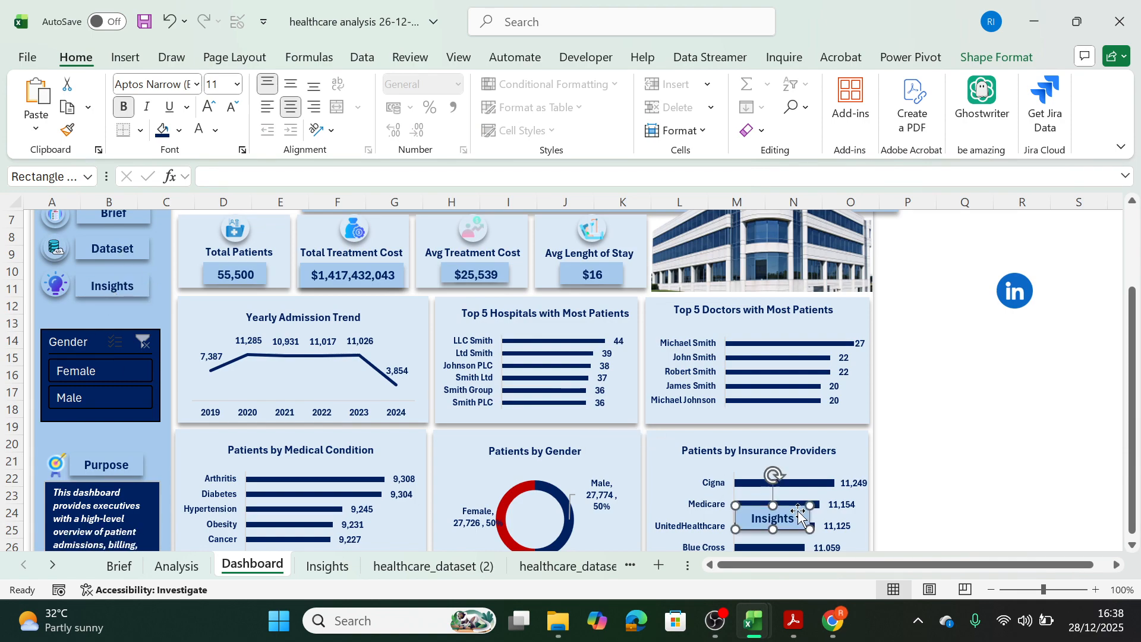
pyautogui.moveTo(1132, 477); pyautogui.dragTo(1130, 534)
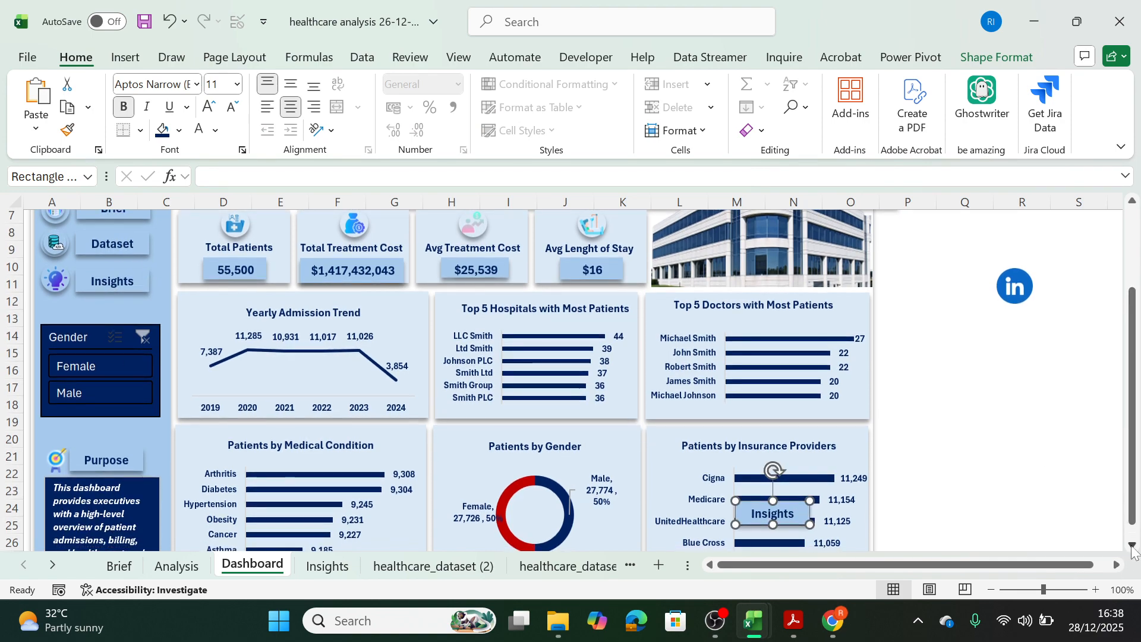
pyautogui.scroll(-3, 1132, 547)
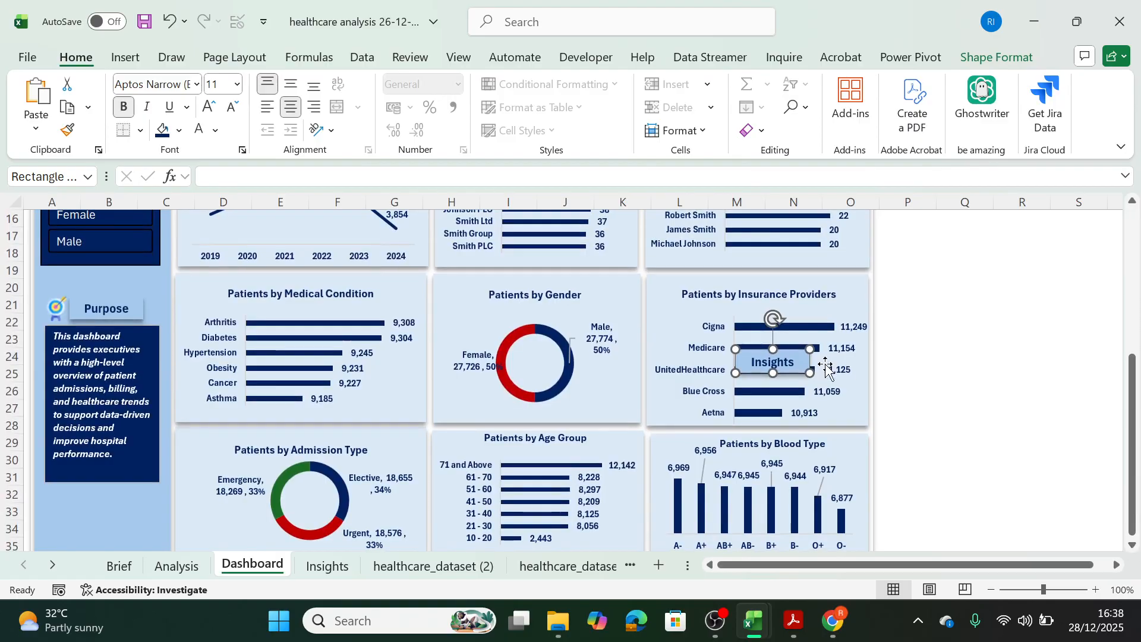
pyautogui.moveTo(780, 355); pyautogui.dragTo(96, 517)
pyautogui.moveTo(1132, 476)
pyautogui.mouseDown()
pyautogui.moveTo(1134, 496)
pyautogui.moveTo(1134, 470)
pyautogui.mouseUp()
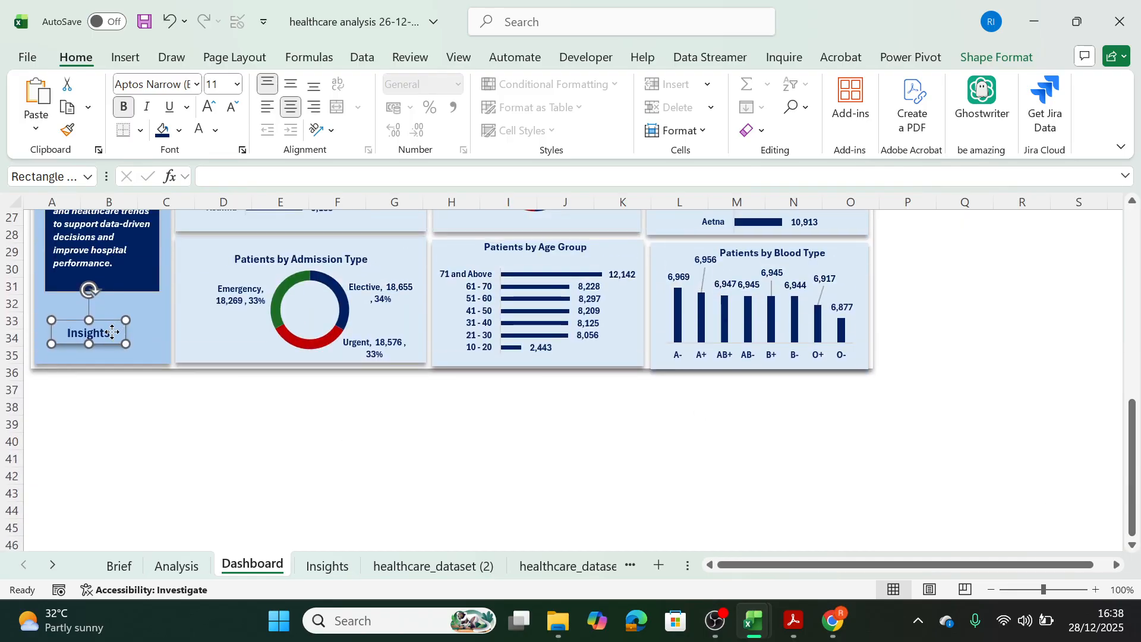
# Change the copied button's text to "Report by" followed by the author's first name and widen the shape to fit on one line.
pyautogui.rightClick(107, 332)
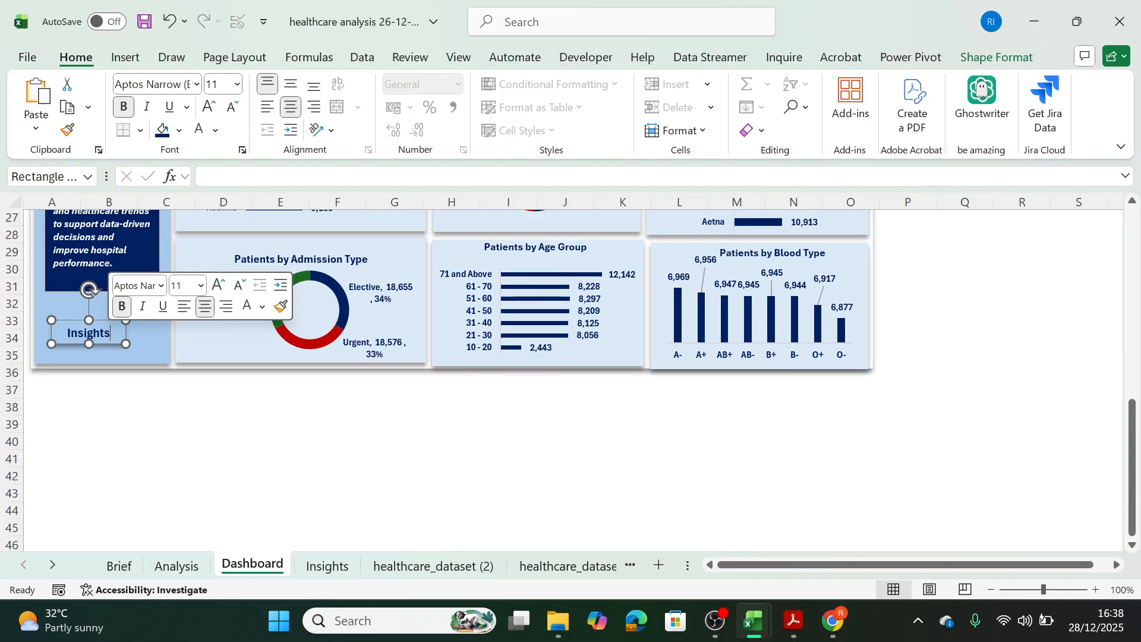
pyautogui.moveTo(110, 333); pyautogui.dragTo(52, 339)
pyautogui.press('BackSpace')
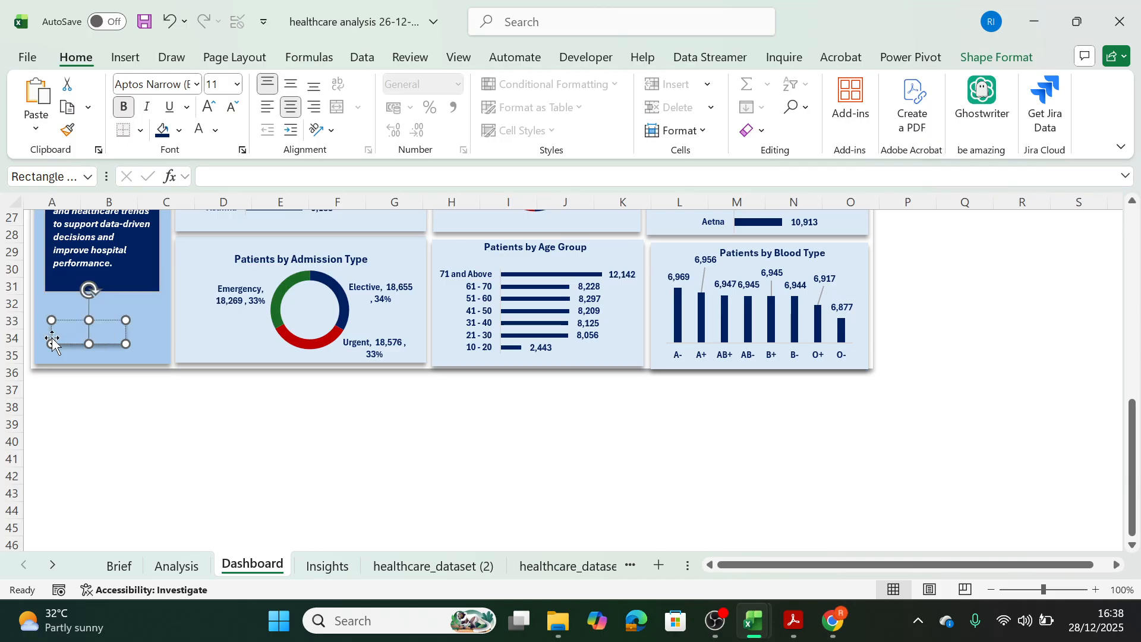
pyautogui.write('Report by Ridwan')
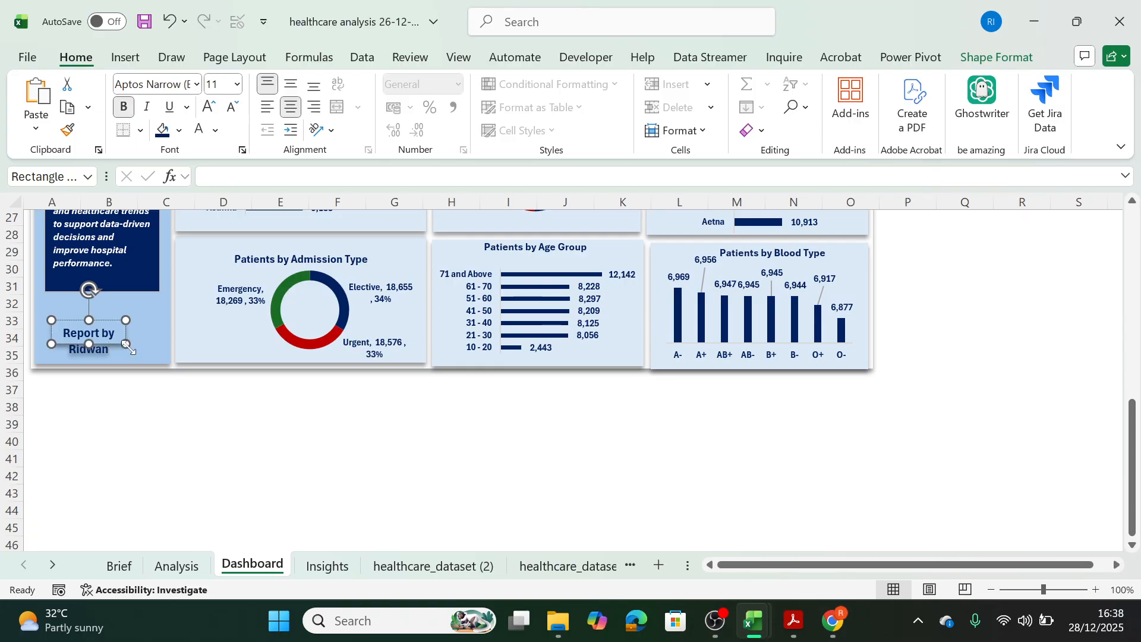
pyautogui.moveTo(125, 345); pyautogui.dragTo(144, 308)
# Move the LinkedIn icon into the sidebar, centered beneath the "Report by" label, and raise the label slightly to make room.
pyautogui.moveTo(1132, 415); pyautogui.dragTo(1131, 296)
pyautogui.moveTo(1014, 262); pyautogui.dragTo(957, 480)
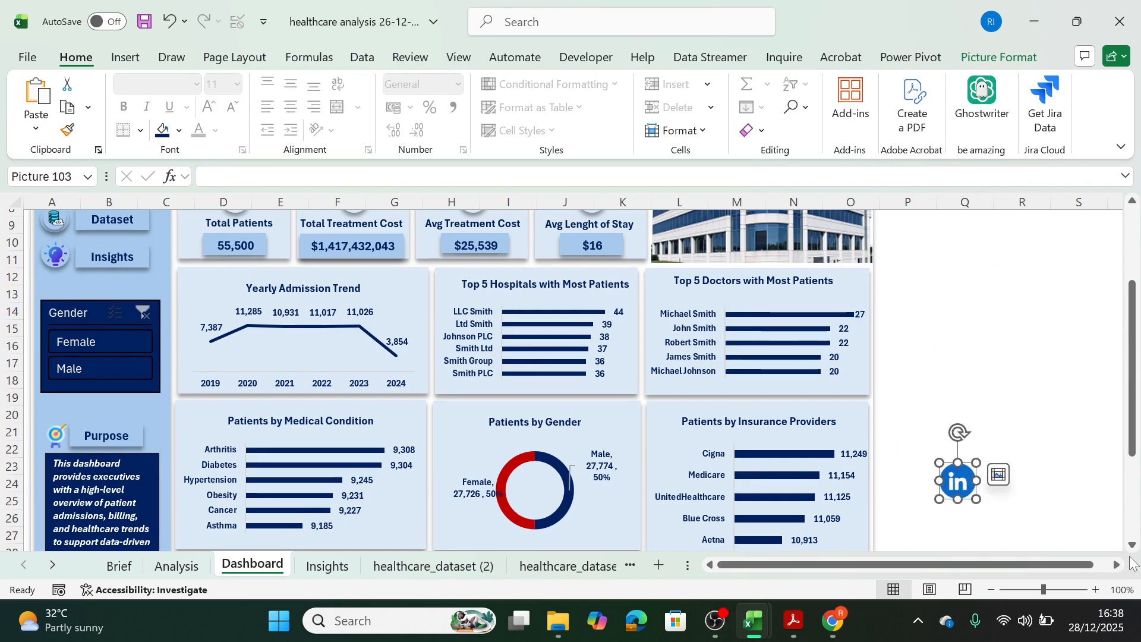
pyautogui.click(1131, 546)
pyautogui.click(1132, 546)
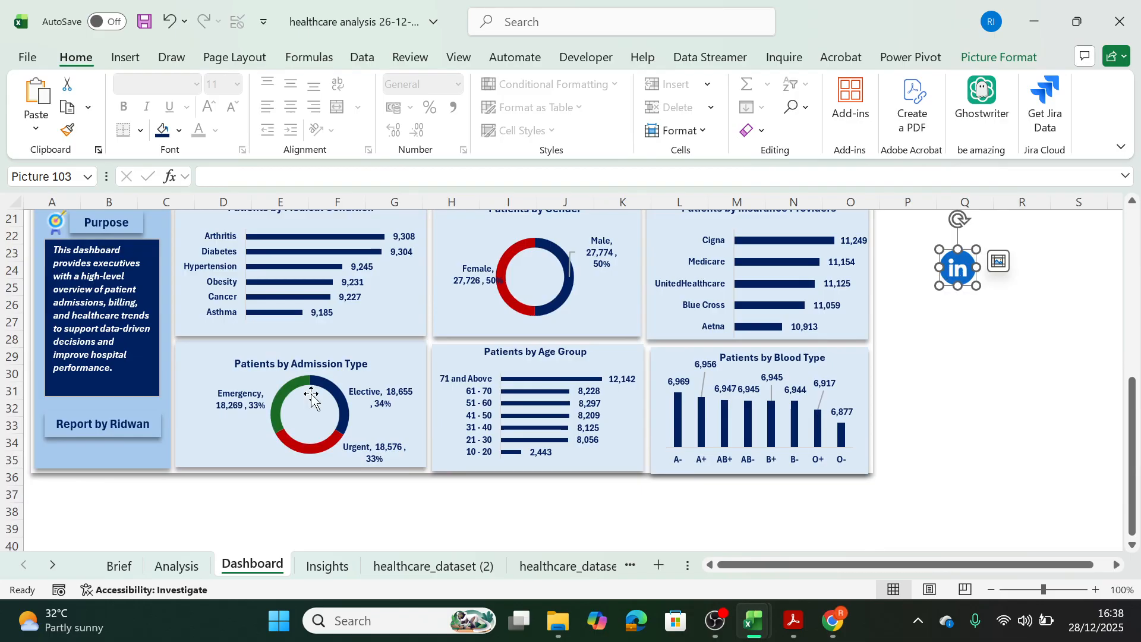
pyautogui.click(127, 424)
pyautogui.moveTo(137, 414); pyautogui.dragTo(136, 407)
pyautogui.moveTo(974, 261); pyautogui.dragTo(102, 446)
pyautogui.click(415, 507)
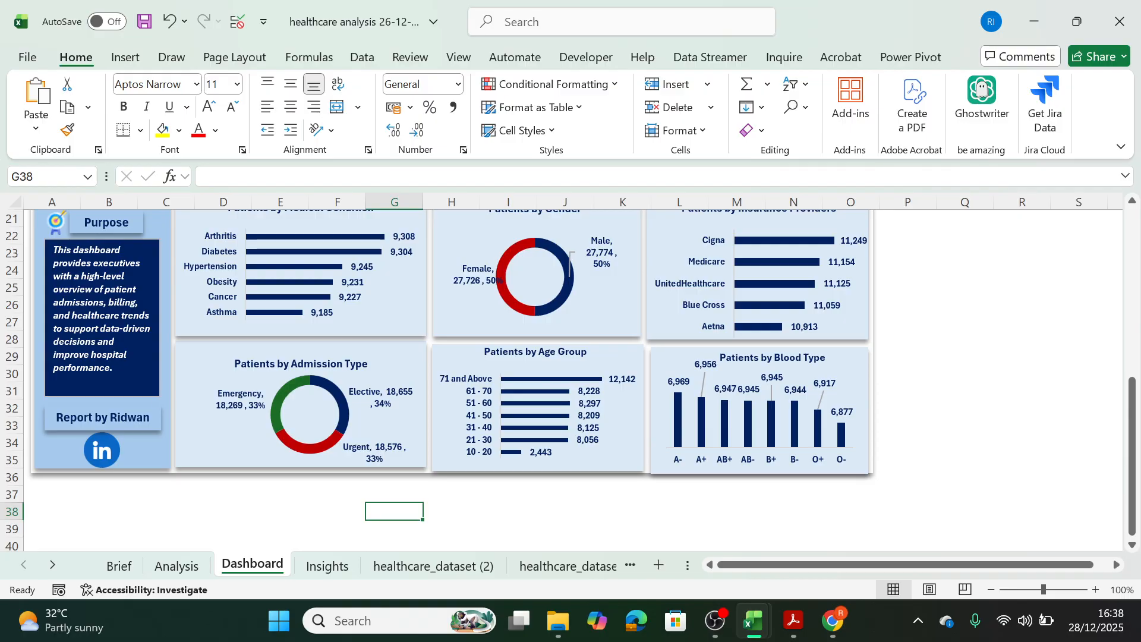
# Shrink the purpose text box slightly and nudge the "Report by" label up away from the LinkedIn icon.
pyautogui.click(156, 390)
pyautogui.moveTo(158, 392); pyautogui.dragTo(156, 390)
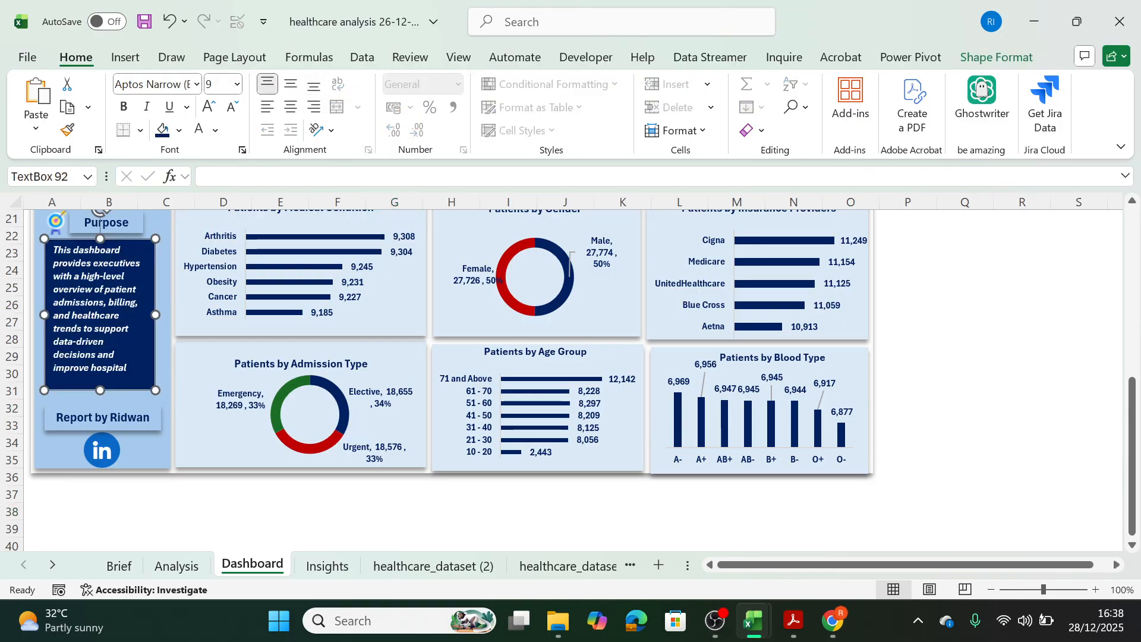
pyautogui.click(138, 417)
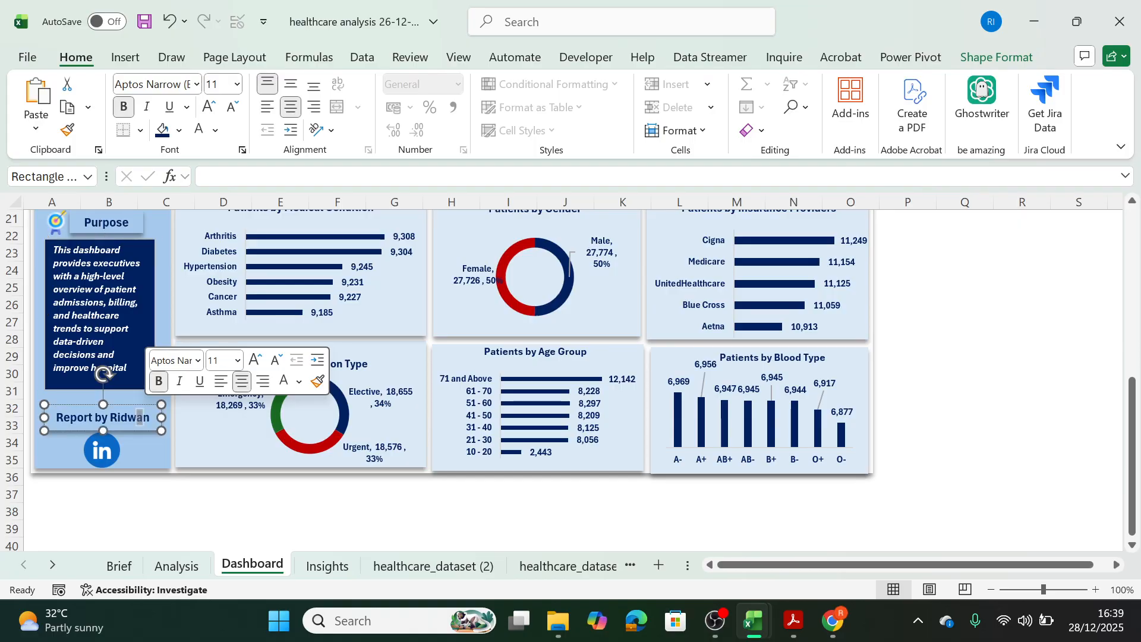
pyautogui.moveTo(135, 404); pyautogui.dragTo(133, 401)
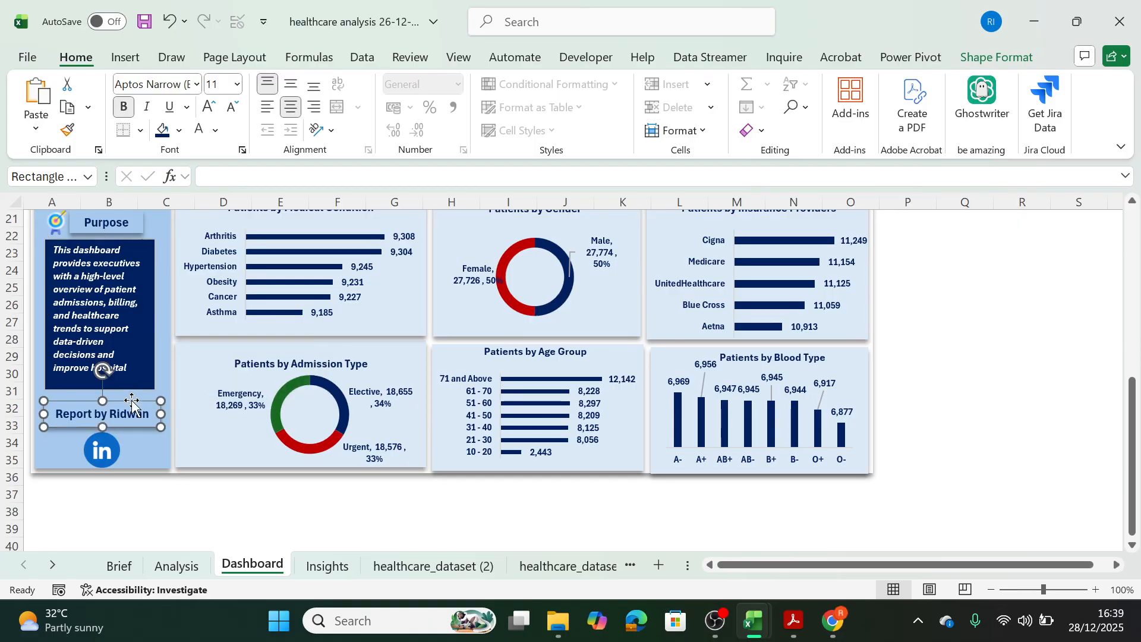
pyautogui.click(114, 447)
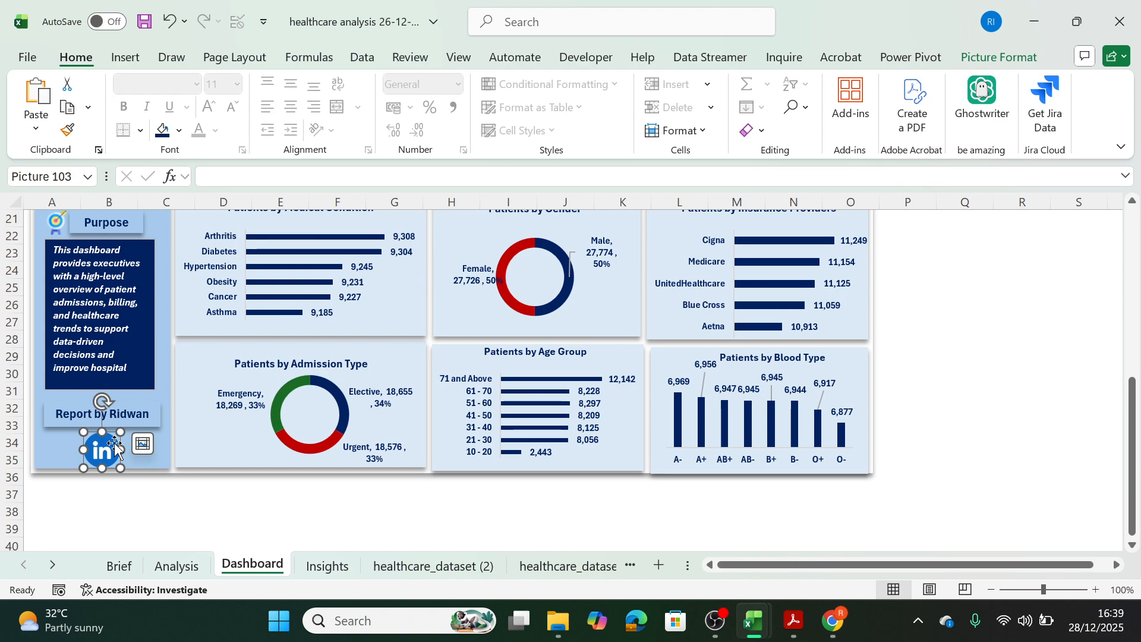
pyautogui.click(966, 457)
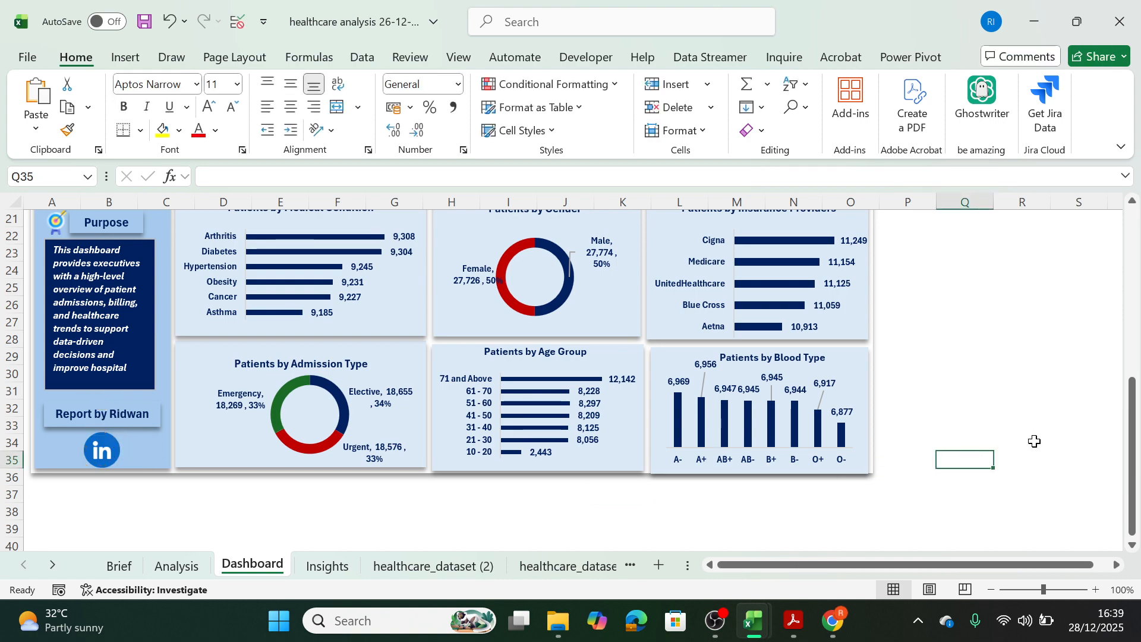
# Hyperlink the sidebar's Brief button to the Brief sheet of this workbook.
pyautogui.moveTo(1136, 470); pyautogui.dragTo(1136, 300)
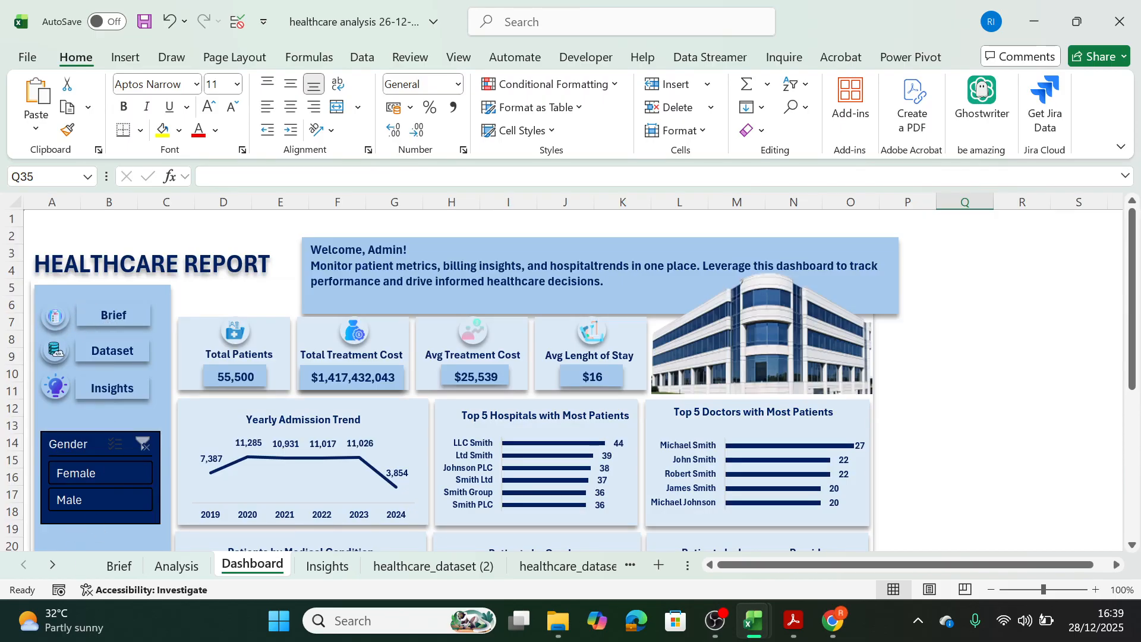
pyautogui.click(83, 315)
pyautogui.rightClick(84, 318)
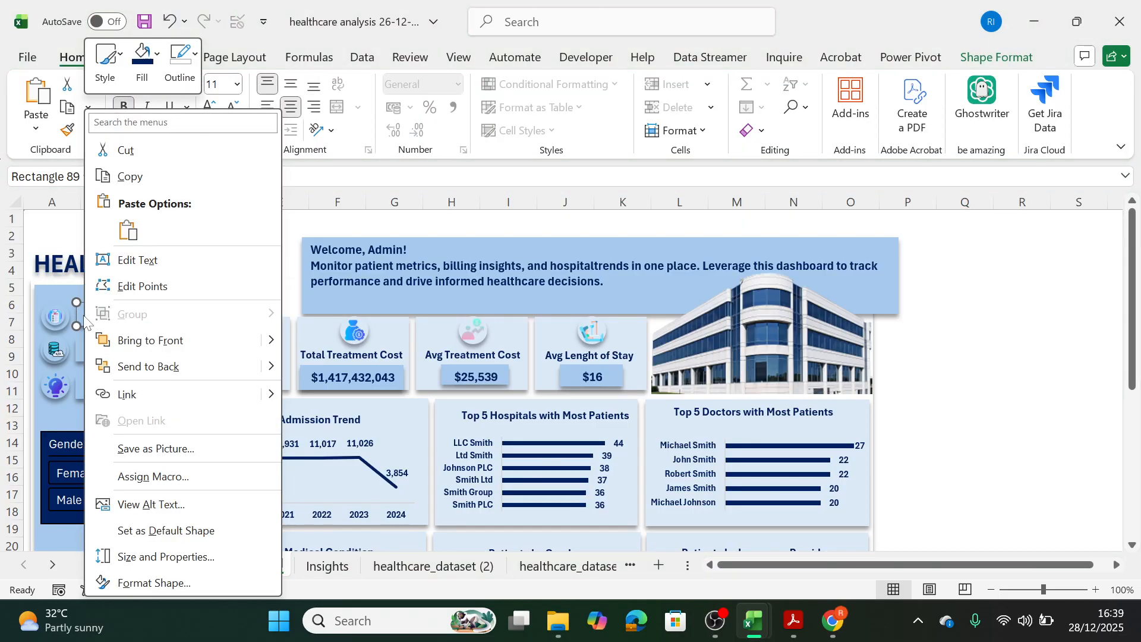
pyautogui.click(143, 395)
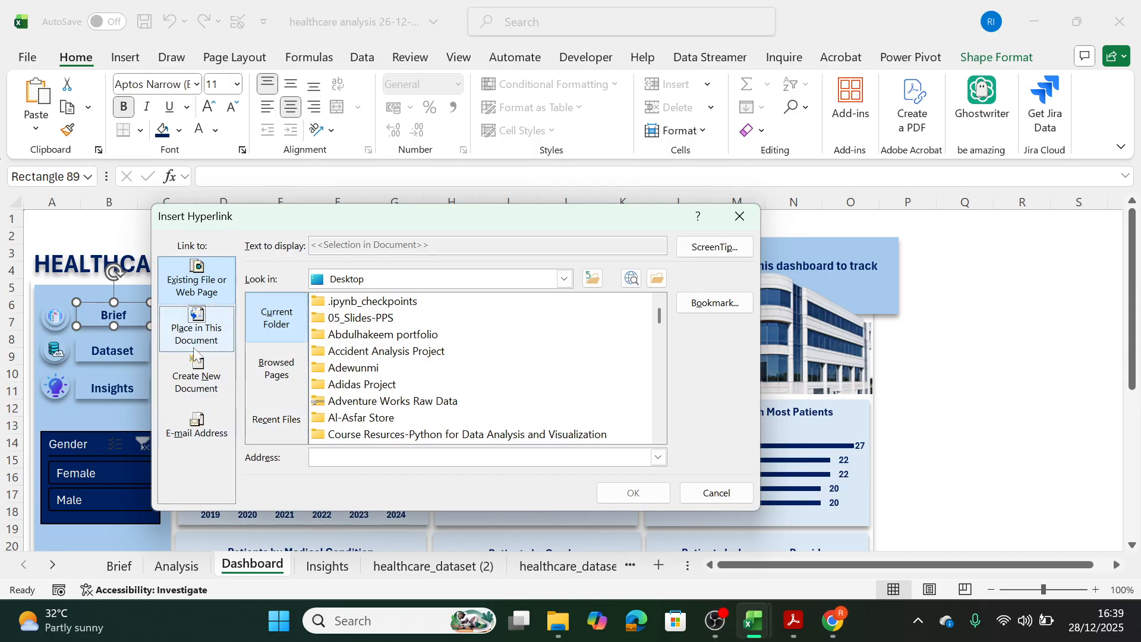
pyautogui.click(199, 329)
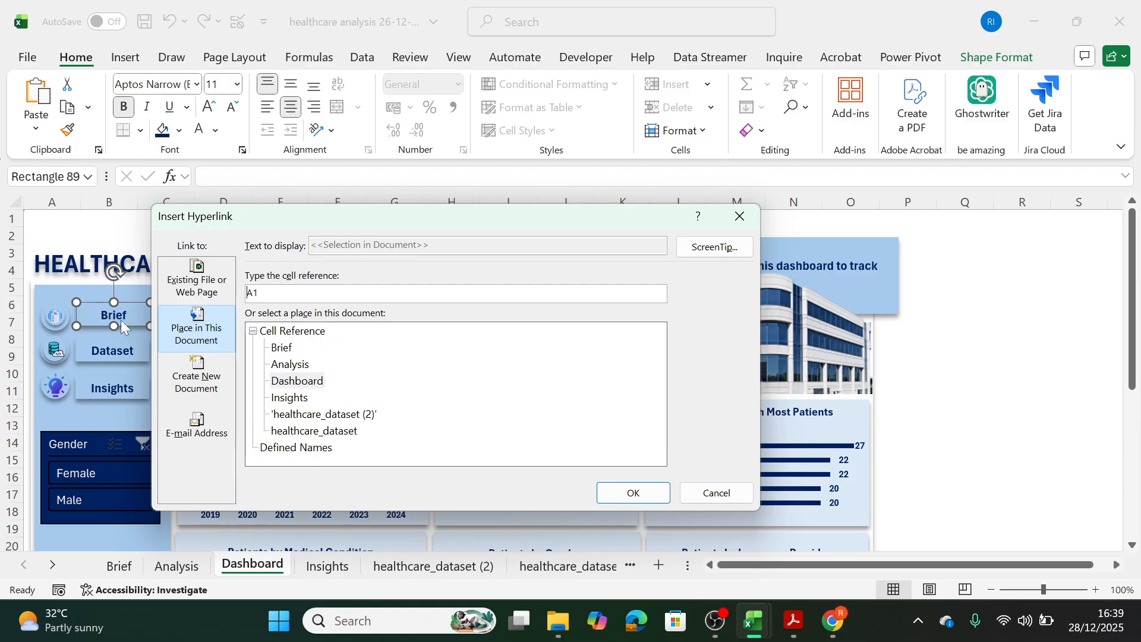
pyautogui.click(282, 348)
pyautogui.click(631, 491)
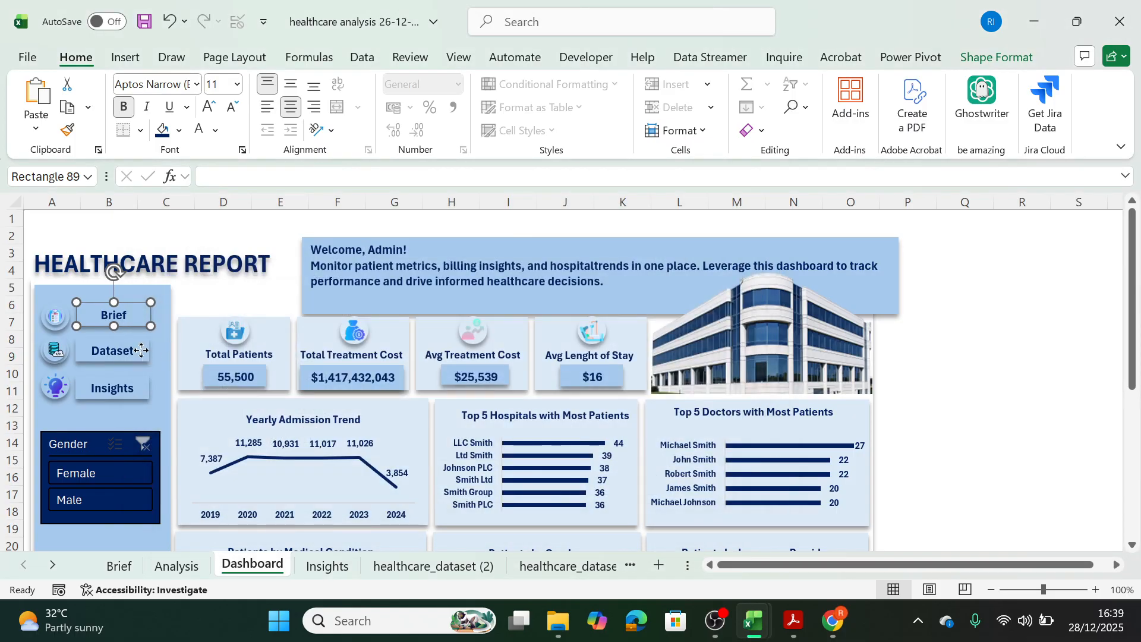
# Hyperlink the sidebar's Dataset button to the healthcare_dataset sheet.
pyautogui.rightClick(142, 356)
pyautogui.click(184, 395)
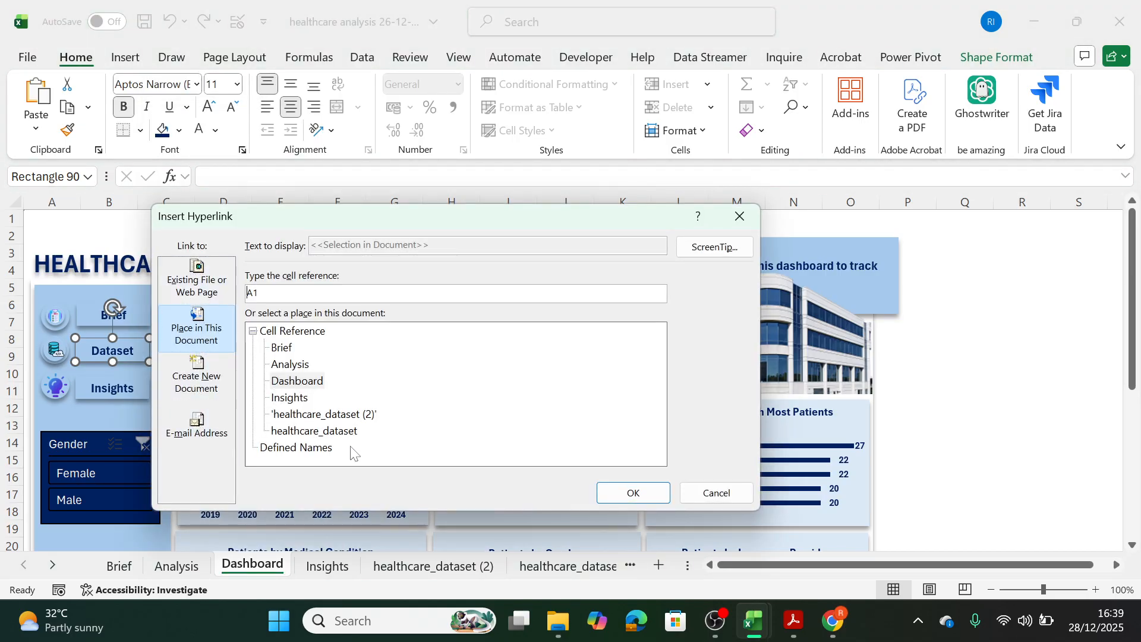
pyautogui.click(329, 432)
pyautogui.click(632, 492)
# Hyperlink the sidebar's Insights button to the Insights sheet.
pyautogui.rightClick(148, 386)
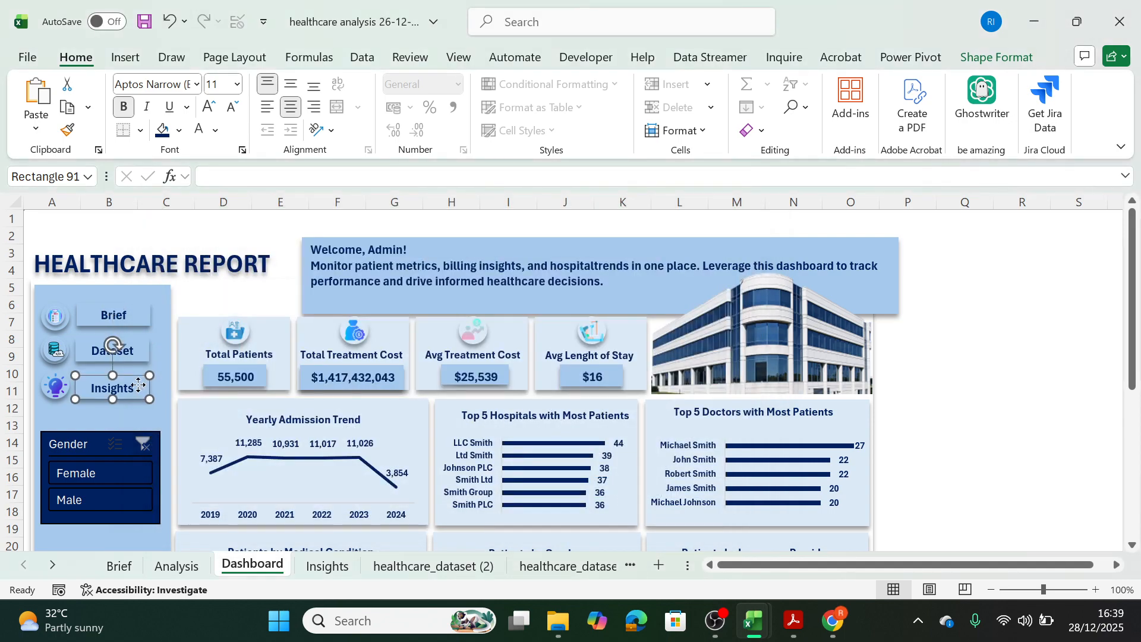
pyautogui.click(186, 394)
pyautogui.click(291, 398)
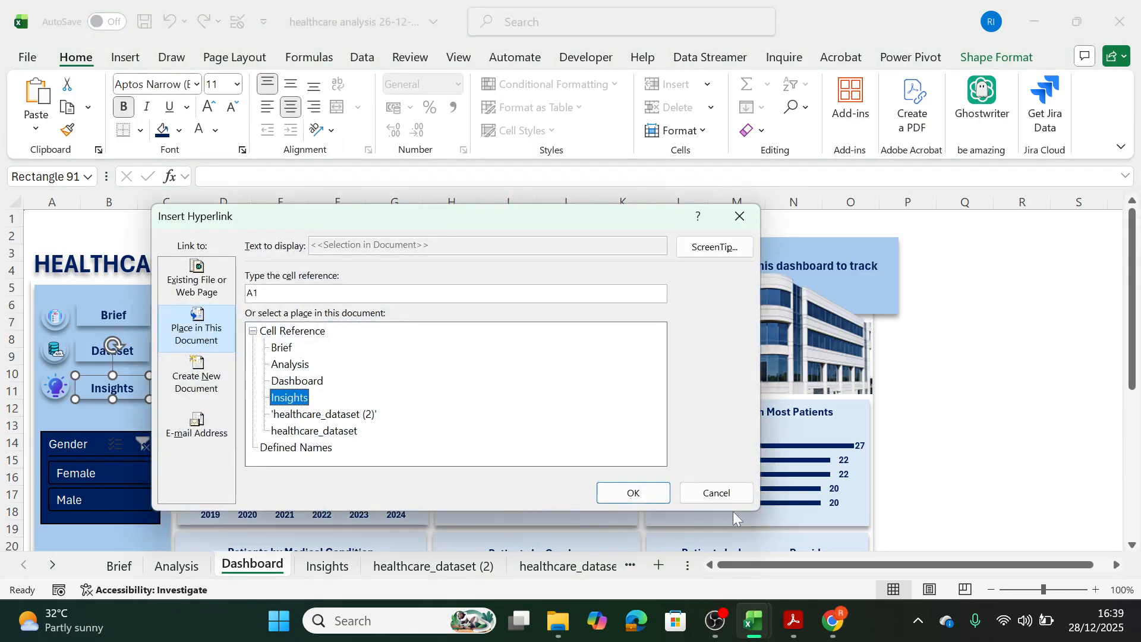
pyautogui.click(648, 494)
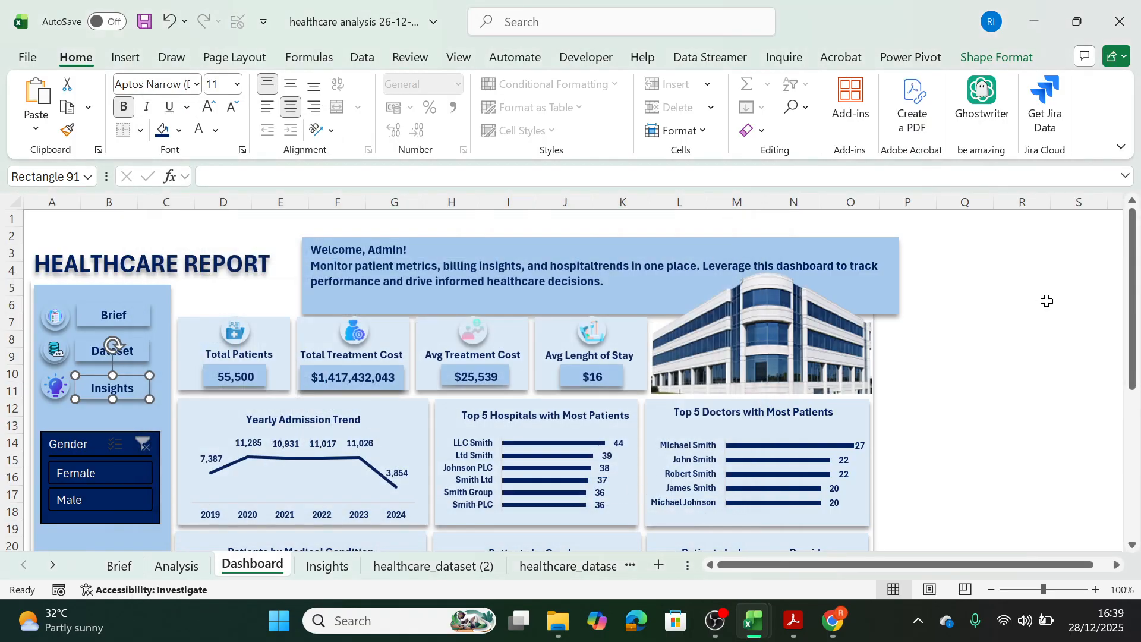
# Switch to Chrome and open the LinkedIn feed page in a new browser tab.
pyautogui.moveTo(1132, 303); pyautogui.dragTo(1132, 452)
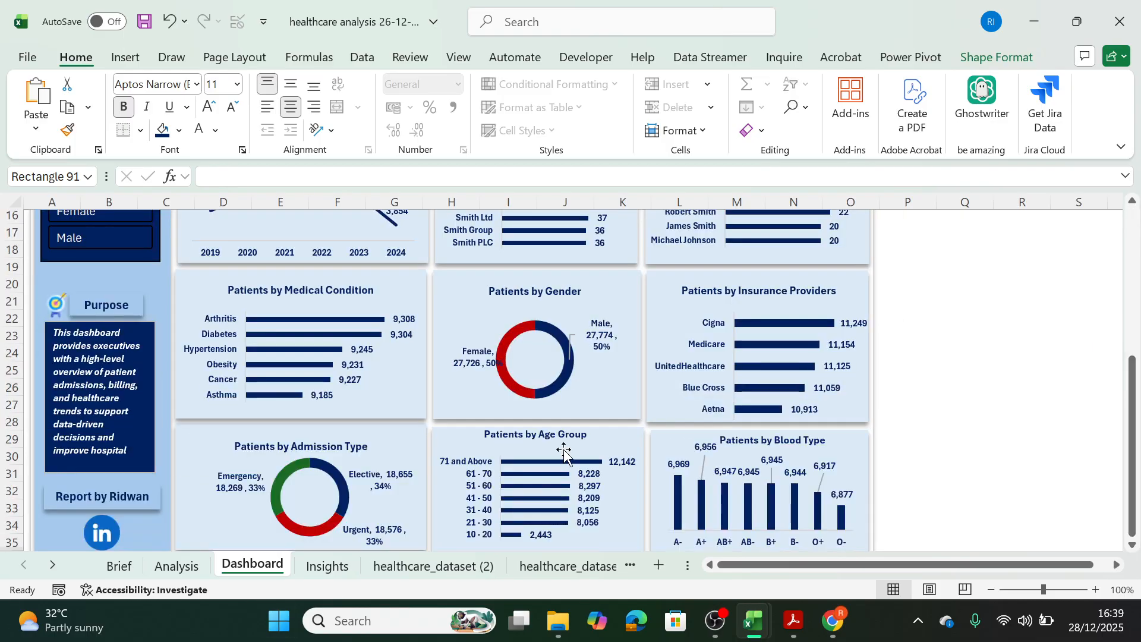
pyautogui.click(831, 621)
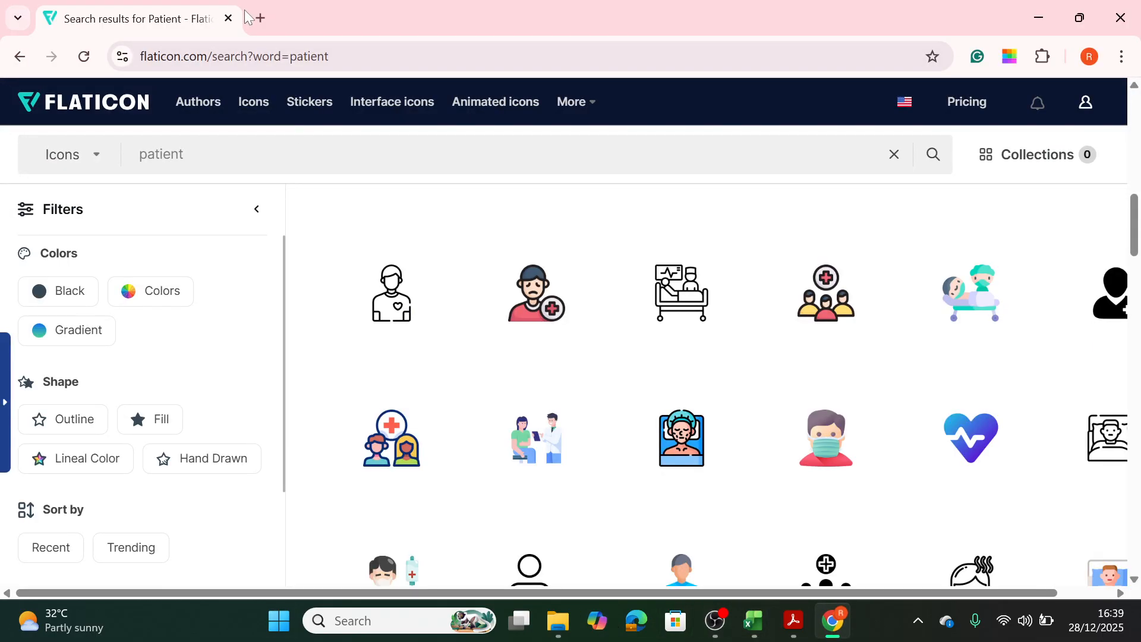
pyautogui.click(260, 18)
pyautogui.write('linkedin.com/feed/')
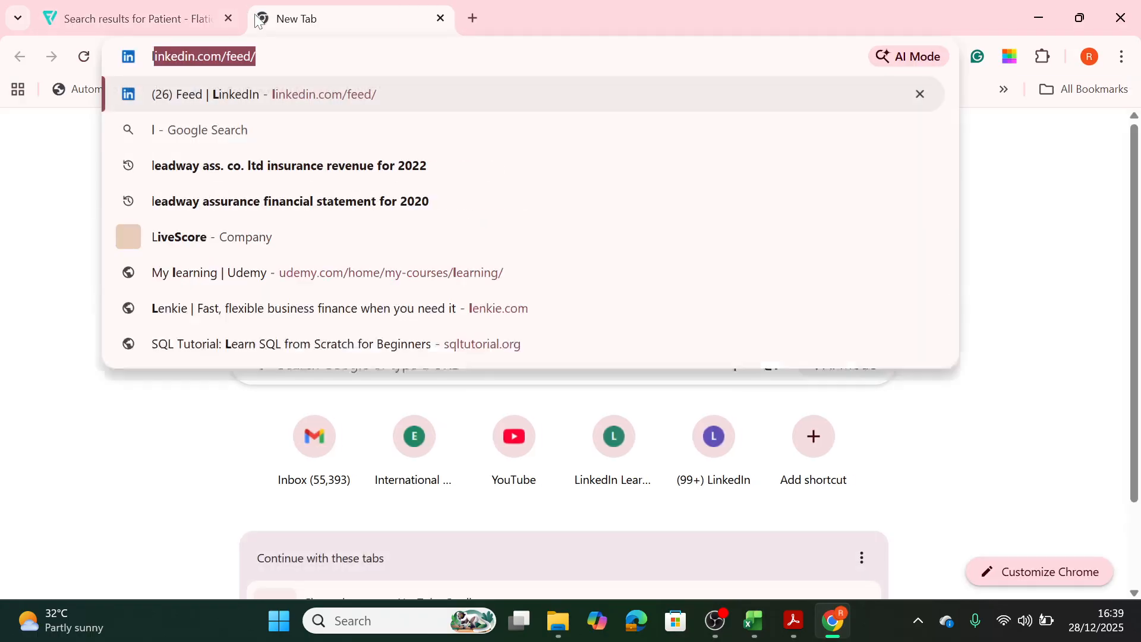
pyautogui.press('Return')
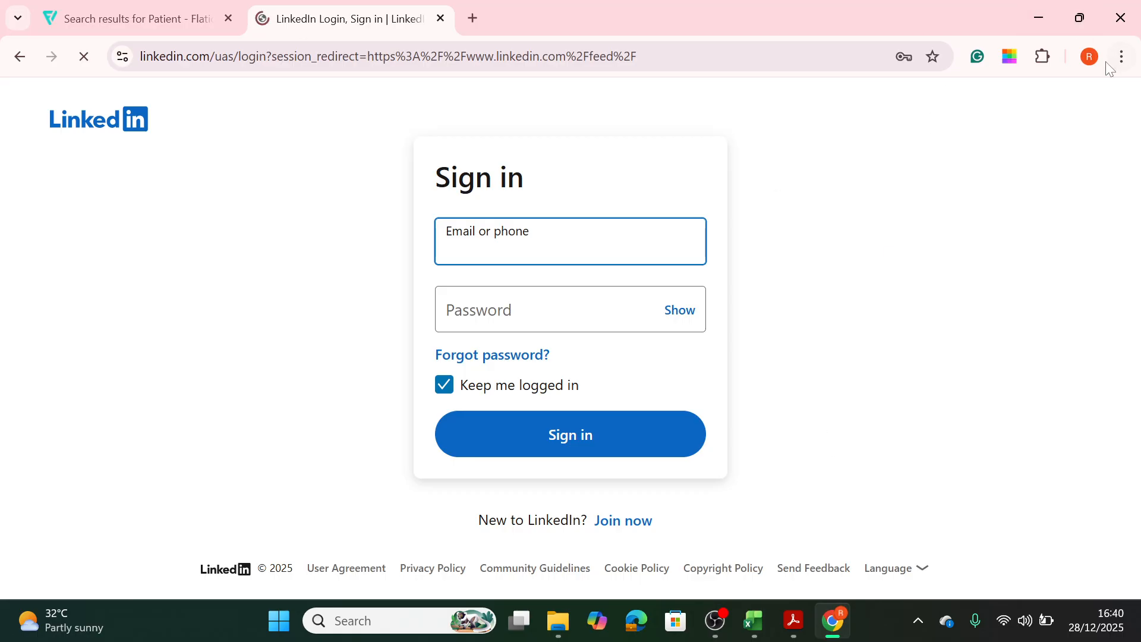
# Switch to the author's other Chrome profile and open the LinkedIn feed in its window.
pyautogui.click(1088, 57)
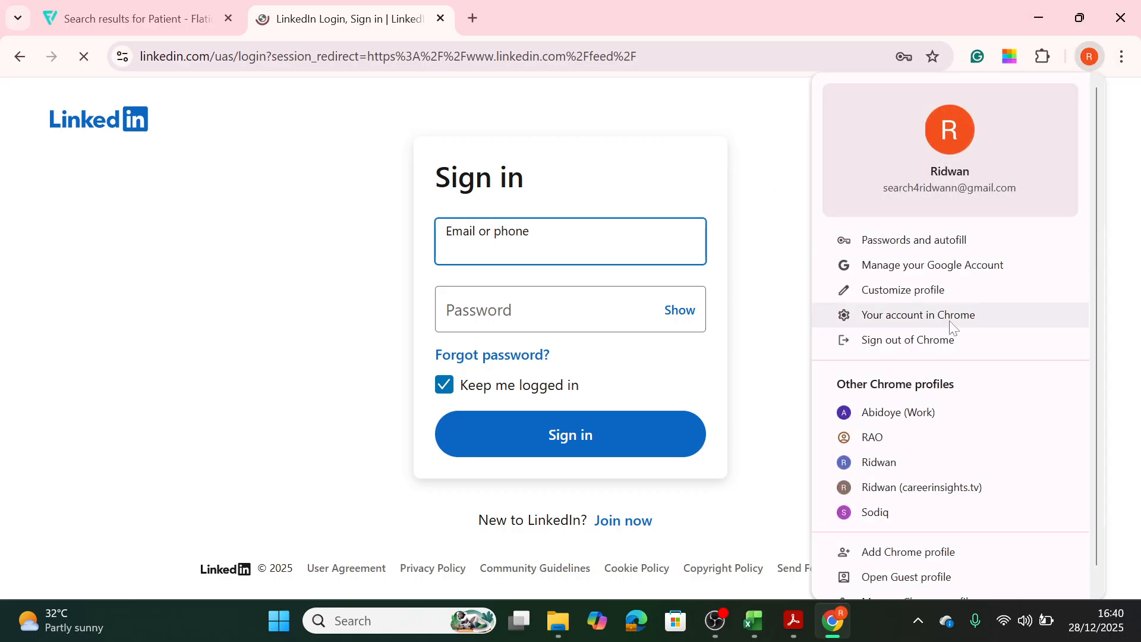
pyautogui.click(898, 462)
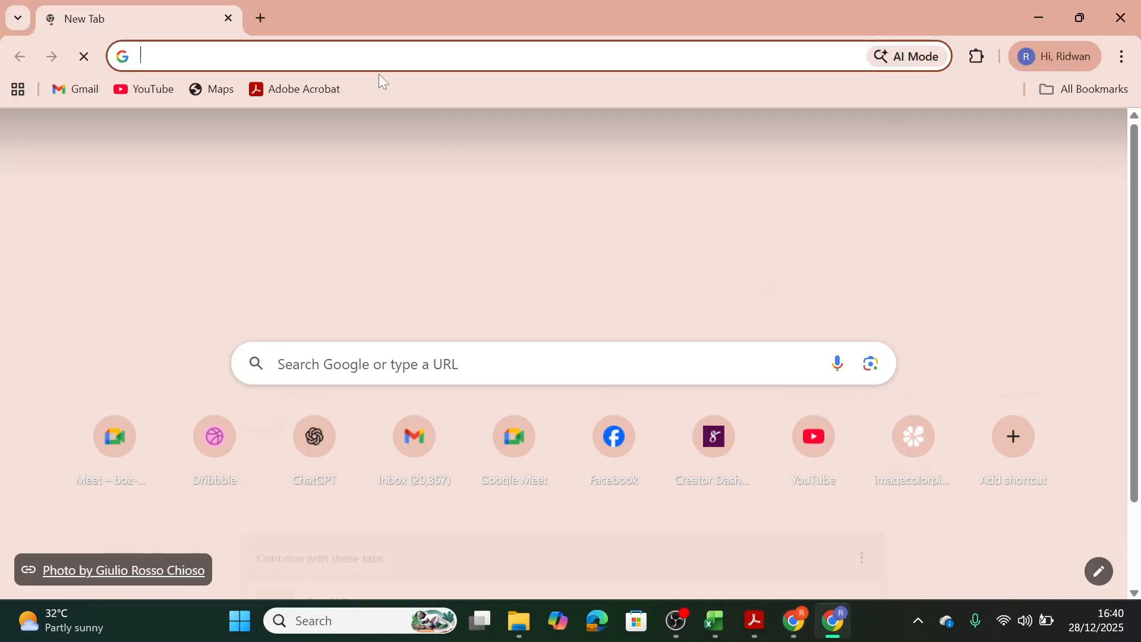
pyautogui.write('l')
pyautogui.press('Return')
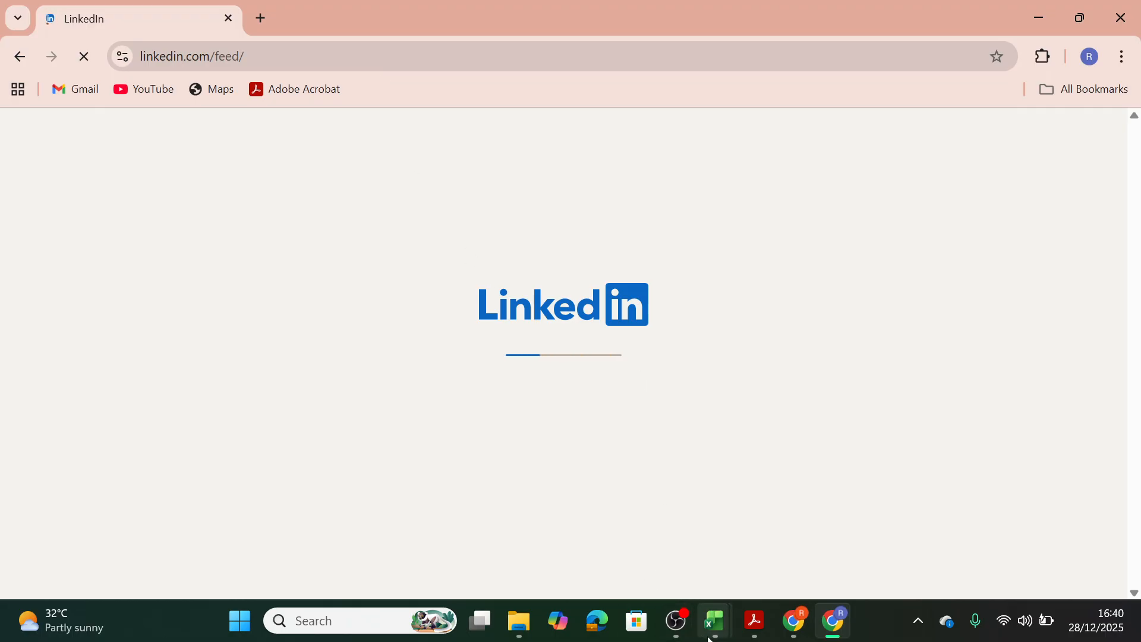
pyautogui.moveTo(708, 639)
pyautogui.click(618, 532)
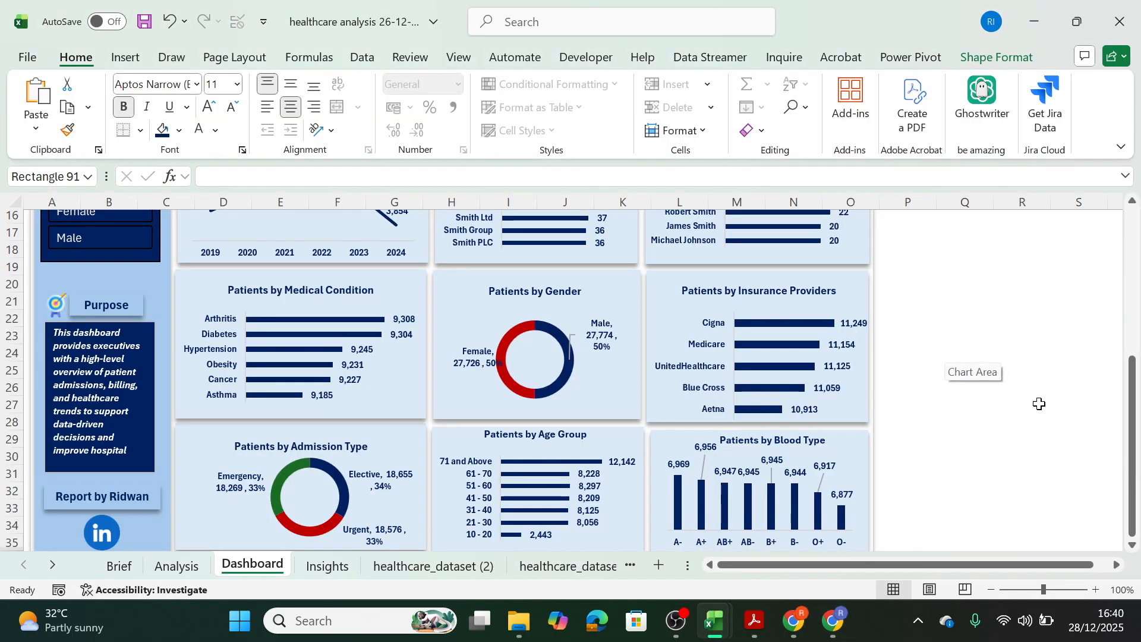
pyautogui.moveTo(1132, 499); pyautogui.dragTo(1135, 343)
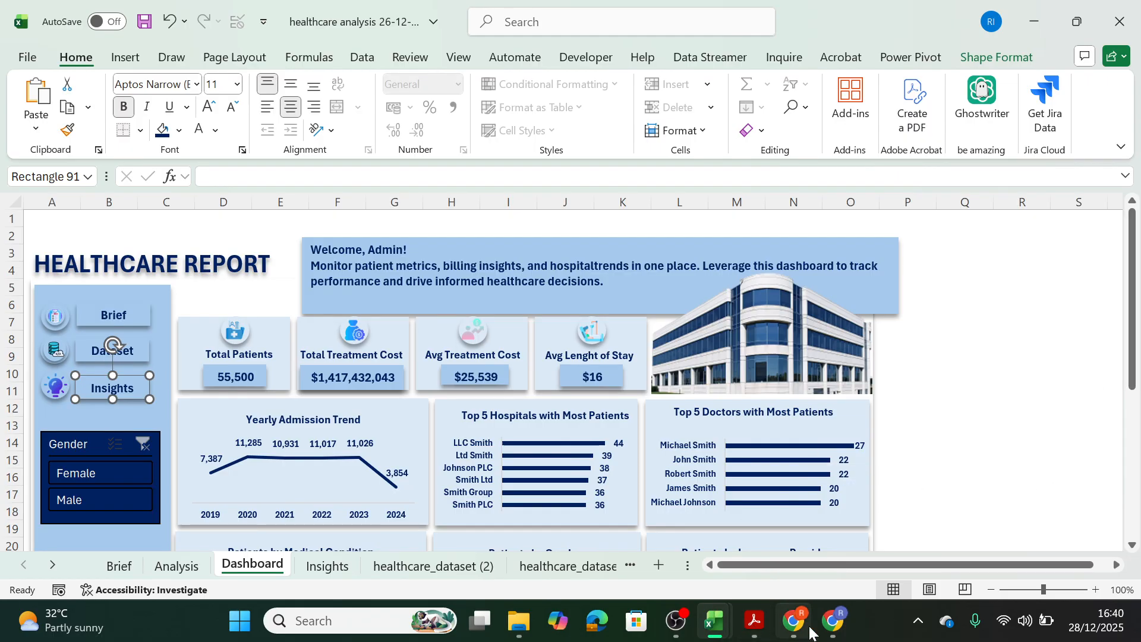
# Switch to the Chrome window with the LinkedIn feed, open the author's profile page and copy its public profile URL.
pyautogui.moveTo(838, 629)
pyautogui.click(817, 553)
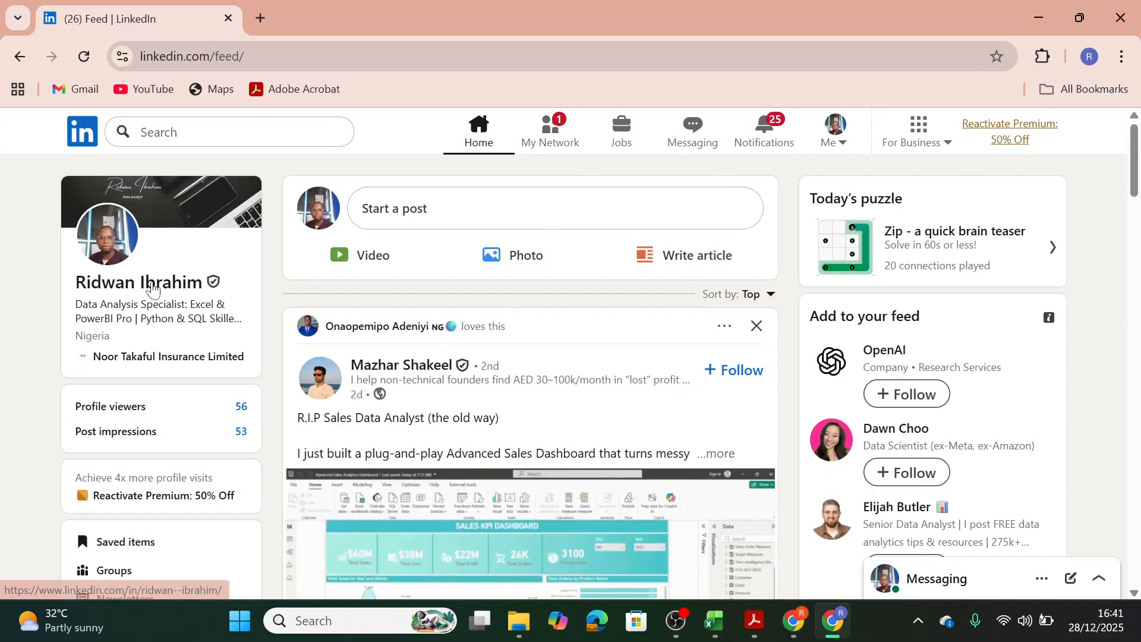
pyautogui.click(155, 285)
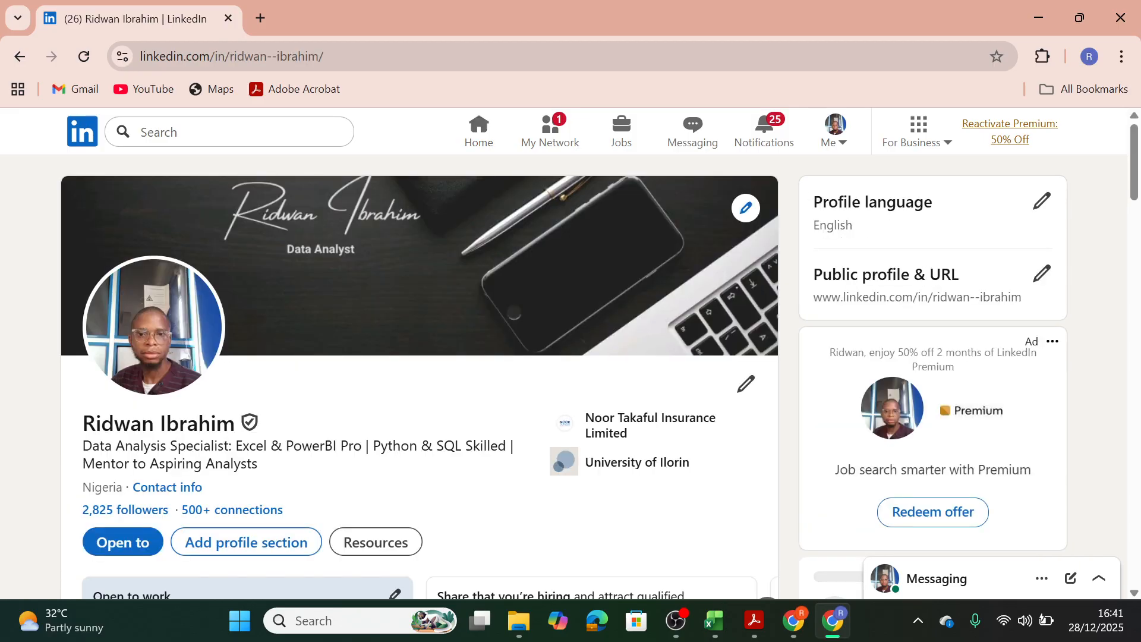
pyautogui.moveTo(813, 297); pyautogui.dragTo(1038, 301)
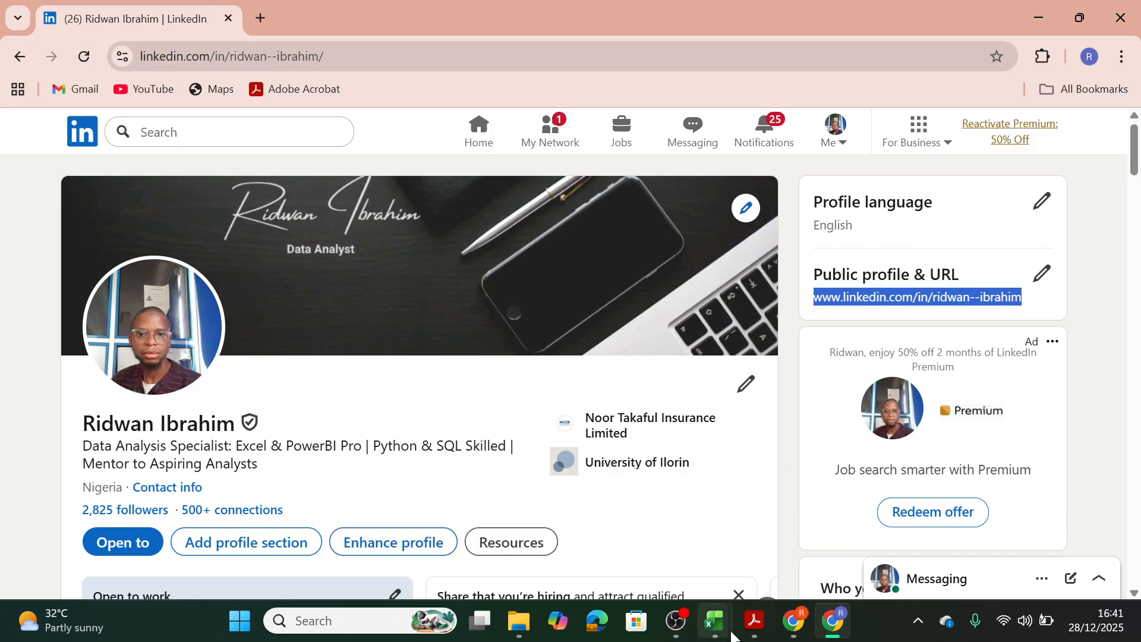
# Switch back to Excel and hyperlink the sidebar's LinkedIn icon to the copied profile URL as a web page link.
pyautogui.moveTo(724, 625)
pyautogui.click(663, 581)
pyautogui.click(112, 348)
pyautogui.moveTo(1132, 371); pyautogui.dragTo(1134, 532)
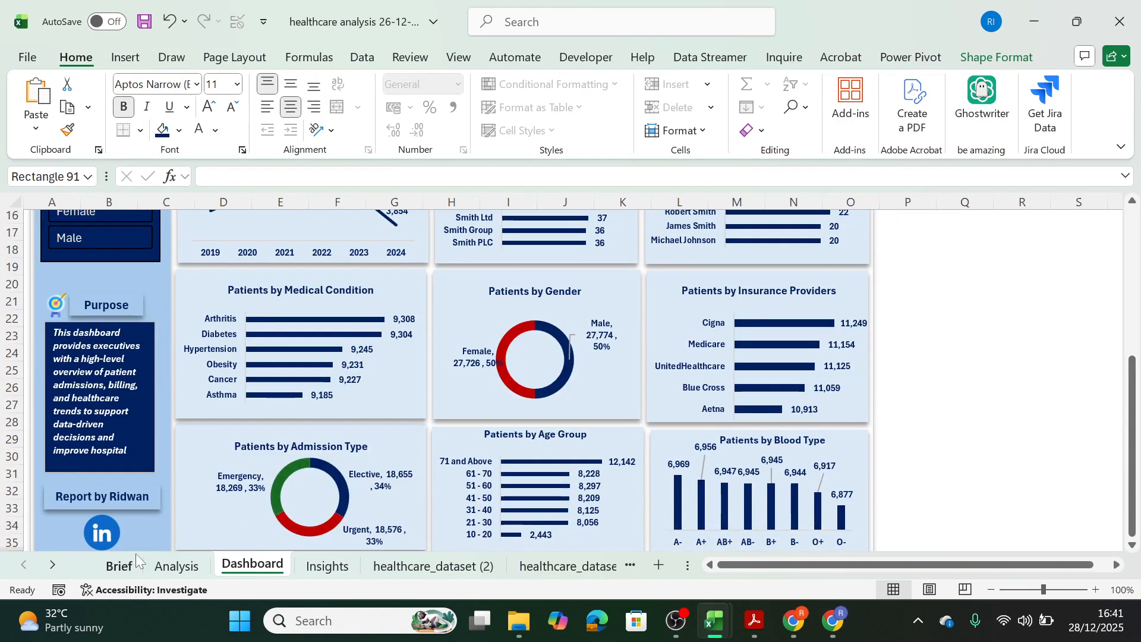
pyautogui.rightClick(99, 533)
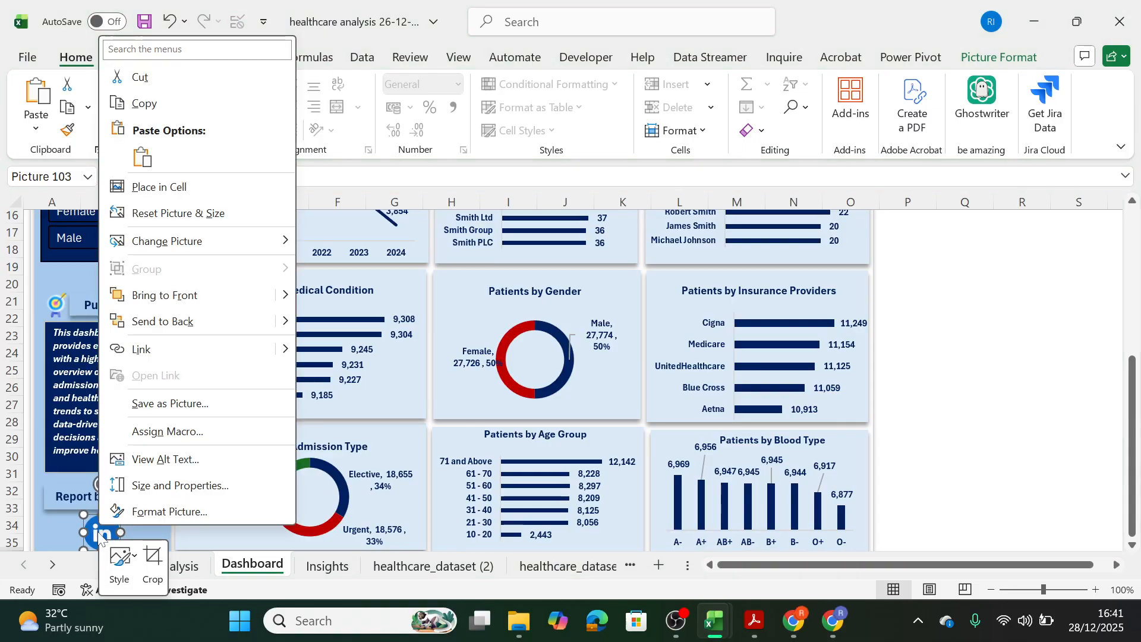
pyautogui.click(180, 354)
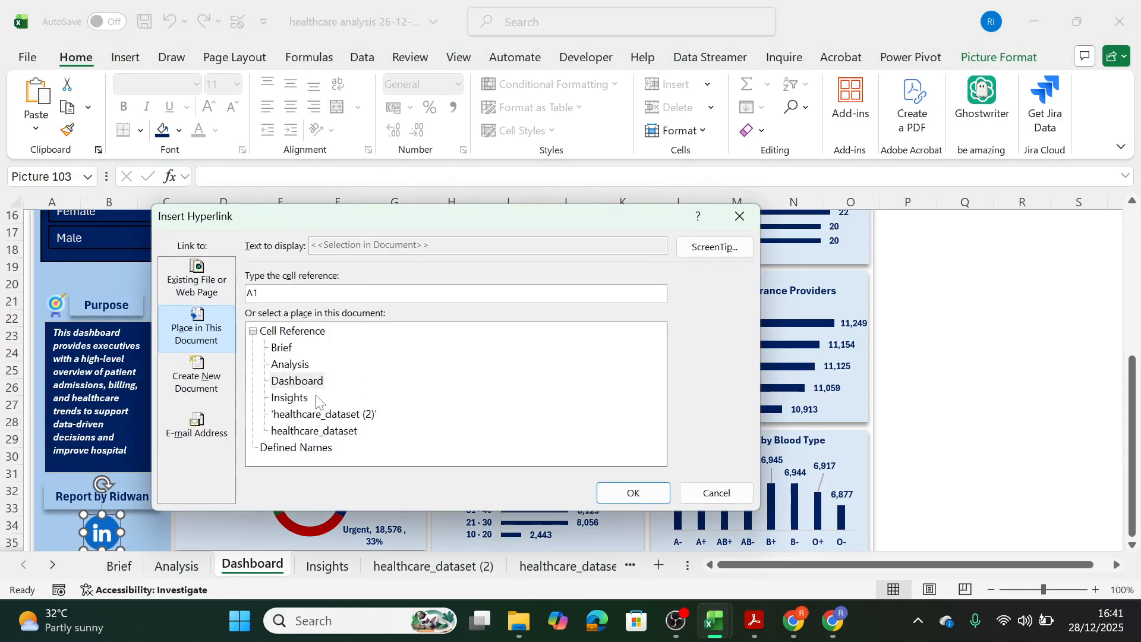
pyautogui.click(190, 286)
pyautogui.hotkey('ctrl', 'v')
pyautogui.click(622, 496)
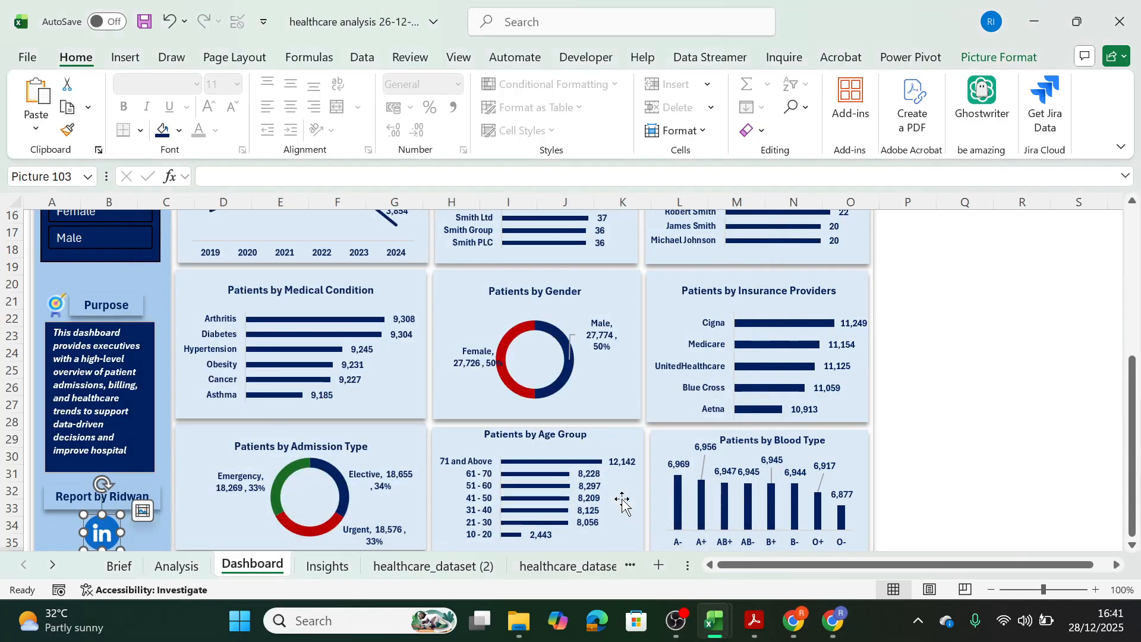
pyautogui.click(1025, 423)
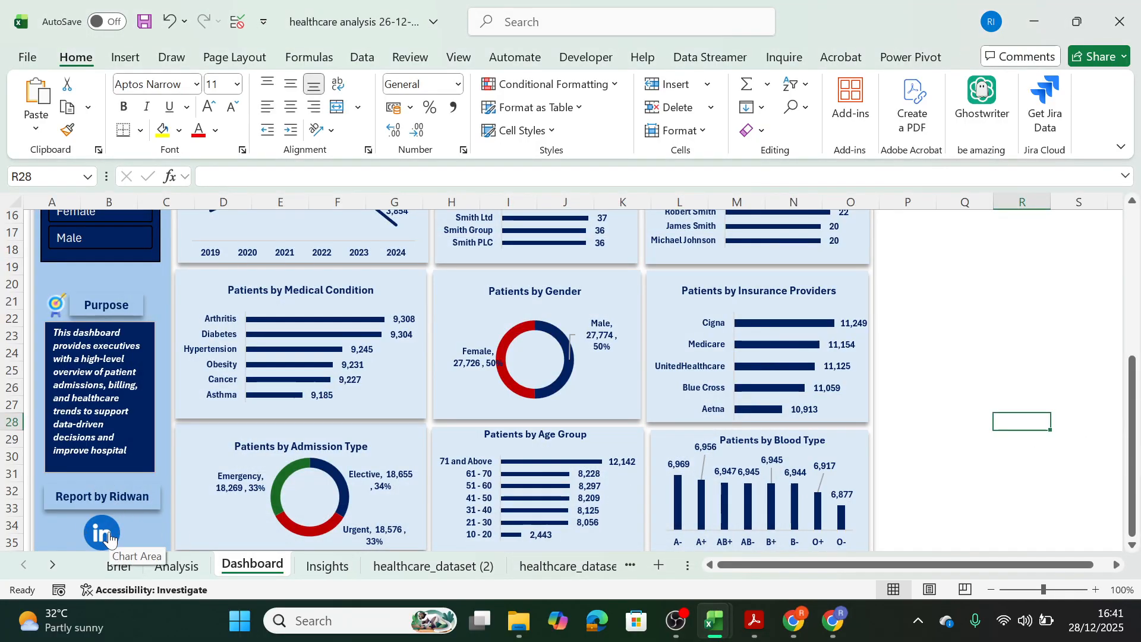
pyautogui.moveTo(109, 538)
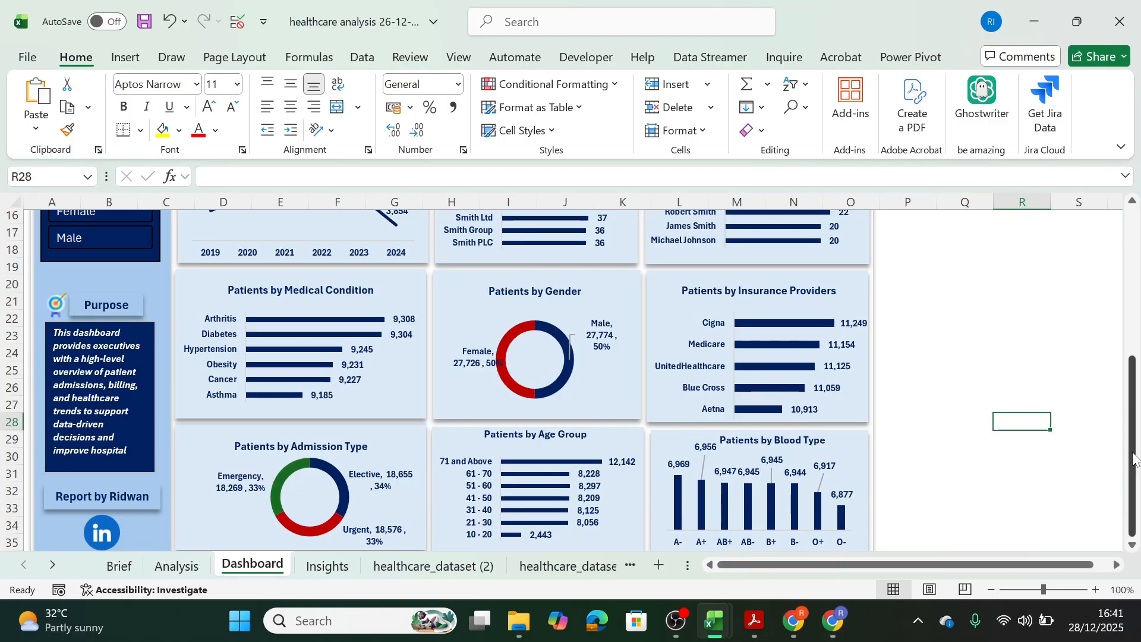
pyautogui.moveTo(1134, 458); pyautogui.dragTo(1134, 244)
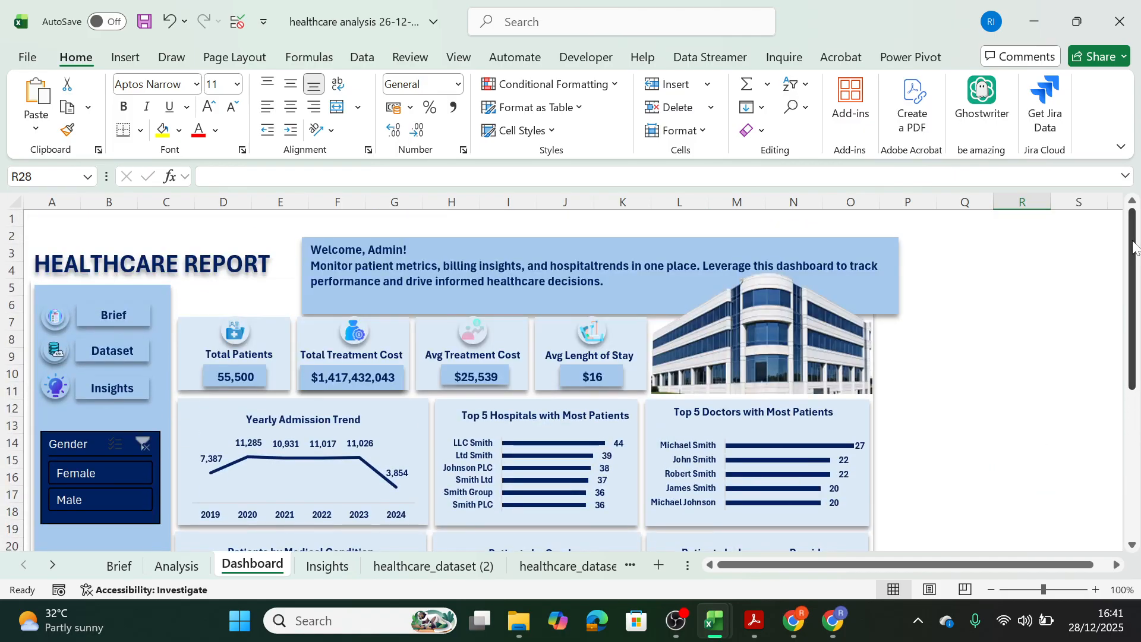